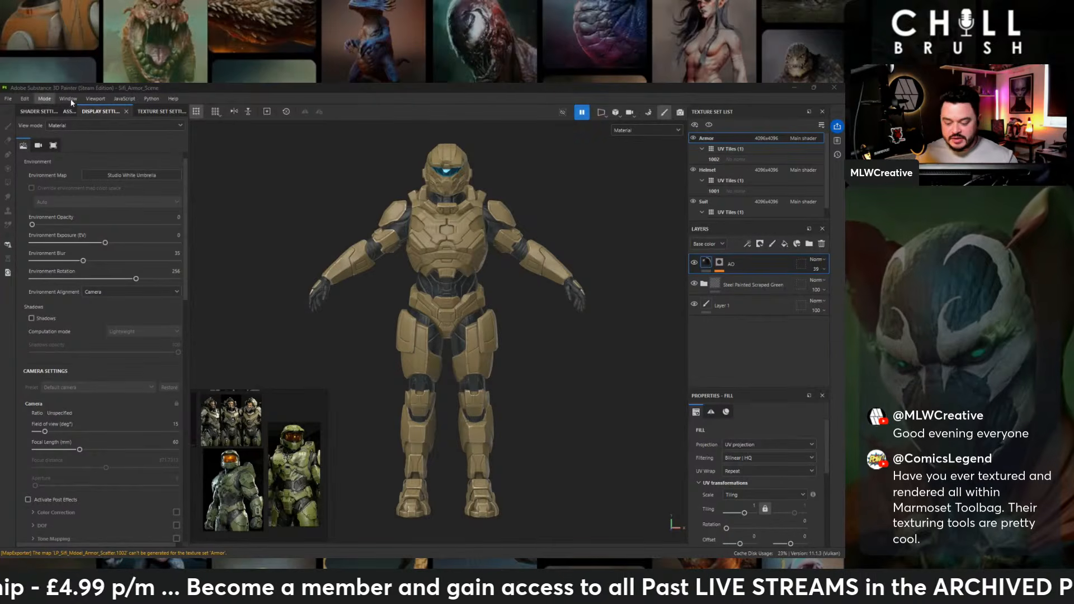
# - Examine the textured armor character from the front, side and back, including the helmet, chest and backpack
pyautogui.keyDown('alt'); pyautogui.moveTo(615, 205); pyautogui.dragTo(558, 197); pyautogui.keyUp('alt')
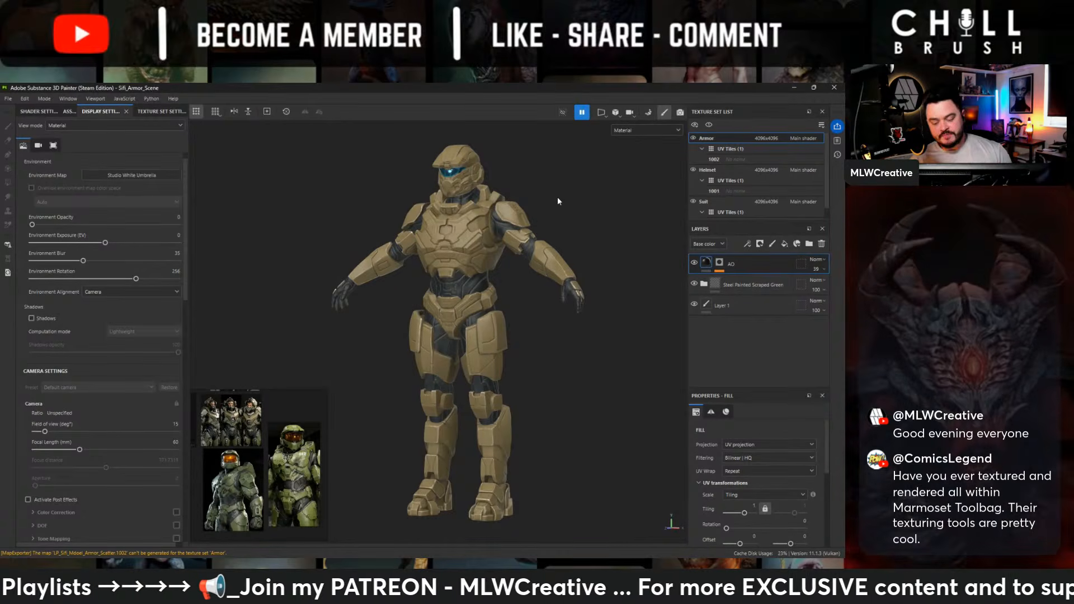
pyautogui.keyDown('alt'); pyautogui.moveTo(557, 197); pyautogui.dragTo(503, 263, button='right'); pyautogui.keyUp('alt')
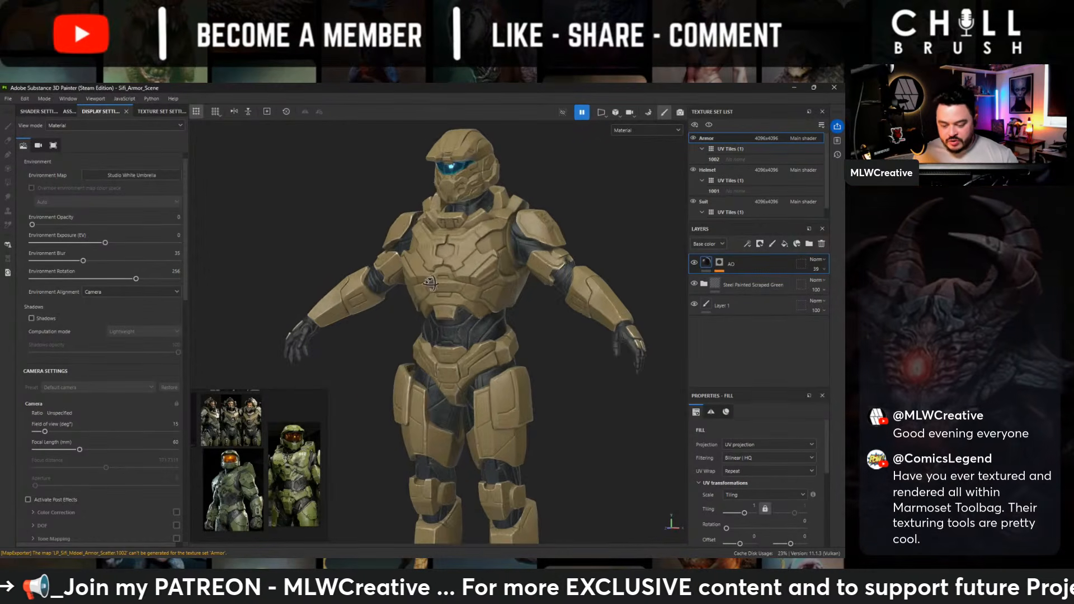
pyautogui.keyDown('alt'); pyautogui.moveTo(492, 266); pyautogui.dragTo(654, 287); pyautogui.keyUp('alt')
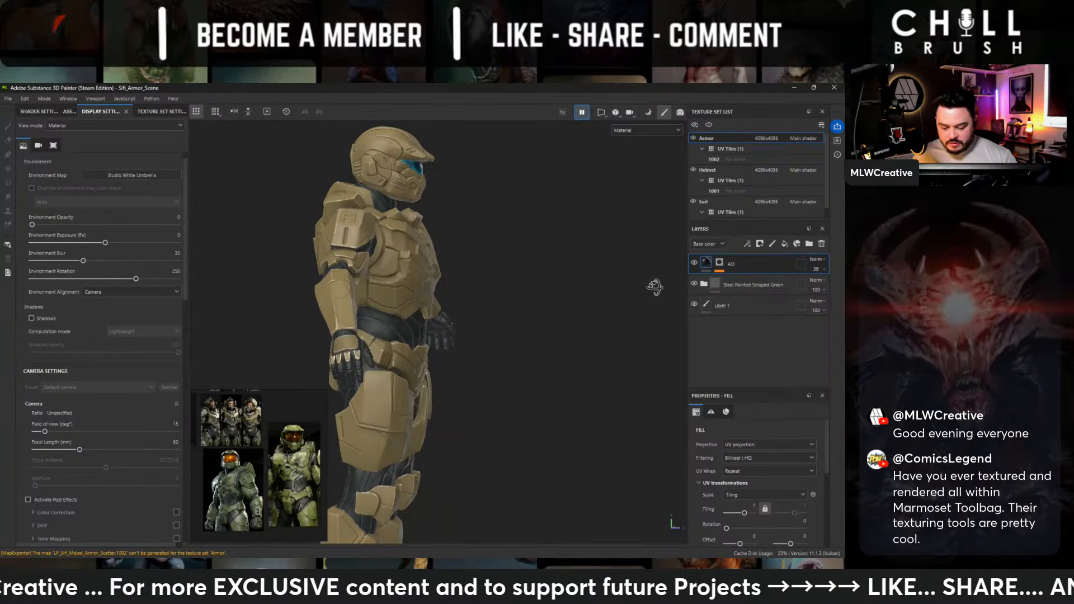
pyautogui.keyDown('alt'); pyautogui.moveTo(654, 287); pyautogui.dragTo(535, 264); pyautogui.keyUp('alt')
pyautogui.keyDown('alt'); pyautogui.moveTo(377, 283); pyautogui.dragTo(433, 250, button='middle'); pyautogui.keyUp('alt')
pyautogui.keyDown('alt'); pyautogui.moveTo(434, 250); pyautogui.dragTo(510, 282, button='right'); pyautogui.keyUp('alt')
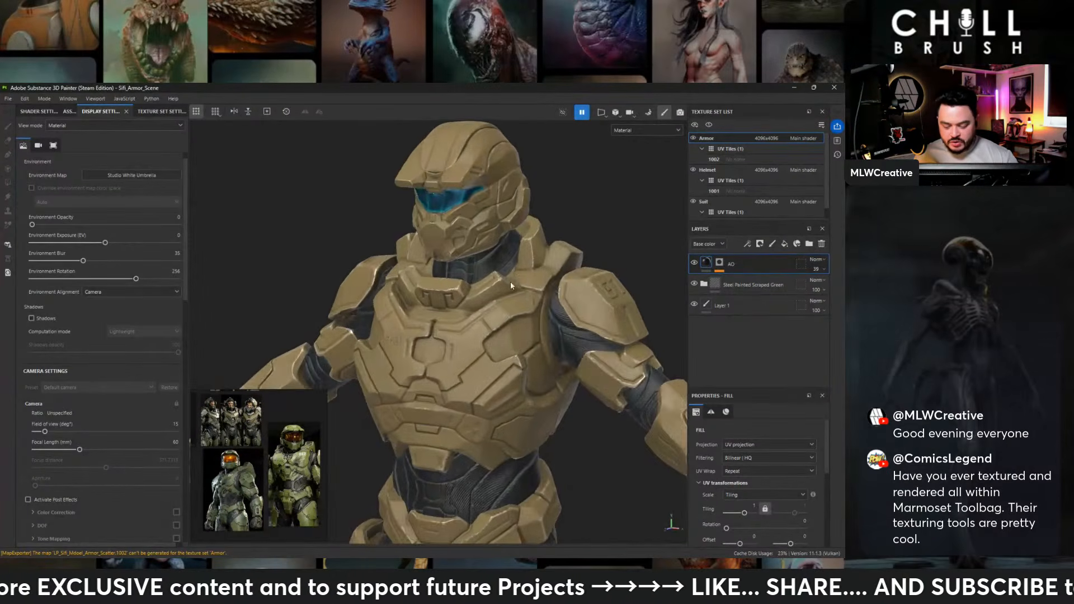
pyautogui.keyDown('alt'); pyautogui.moveTo(510, 283); pyautogui.dragTo(518, 307); pyautogui.keyUp('alt')
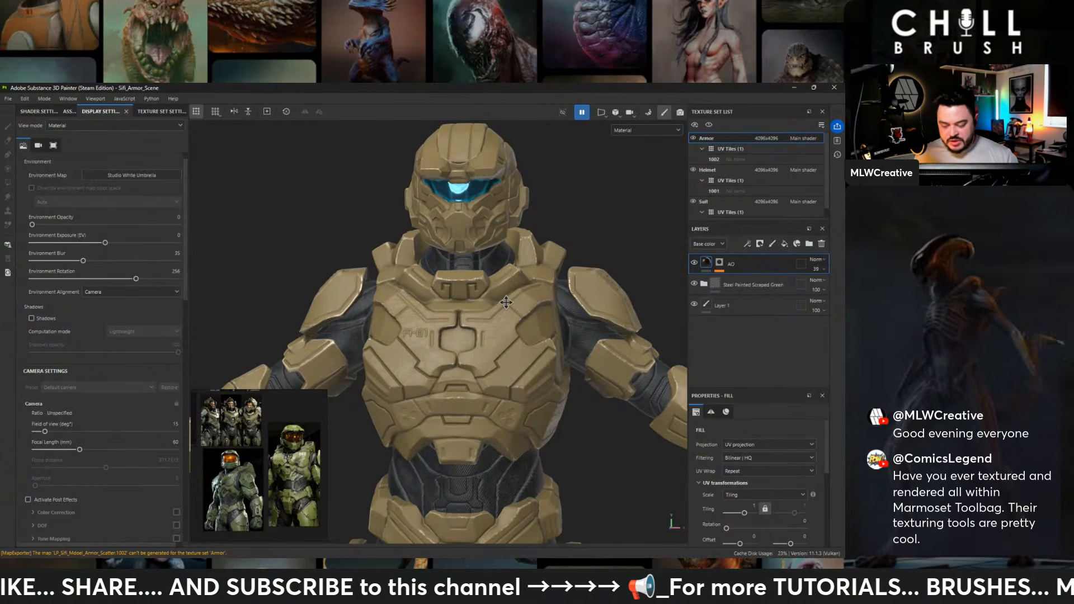
pyautogui.keyDown('alt'); pyautogui.moveTo(507, 303); pyautogui.dragTo(495, 271, button='middle'); pyautogui.keyUp('alt')
pyautogui.keyDown('alt'); pyautogui.moveTo(495, 271); pyautogui.dragTo(519, 310, button='right'); pyautogui.keyUp('alt')
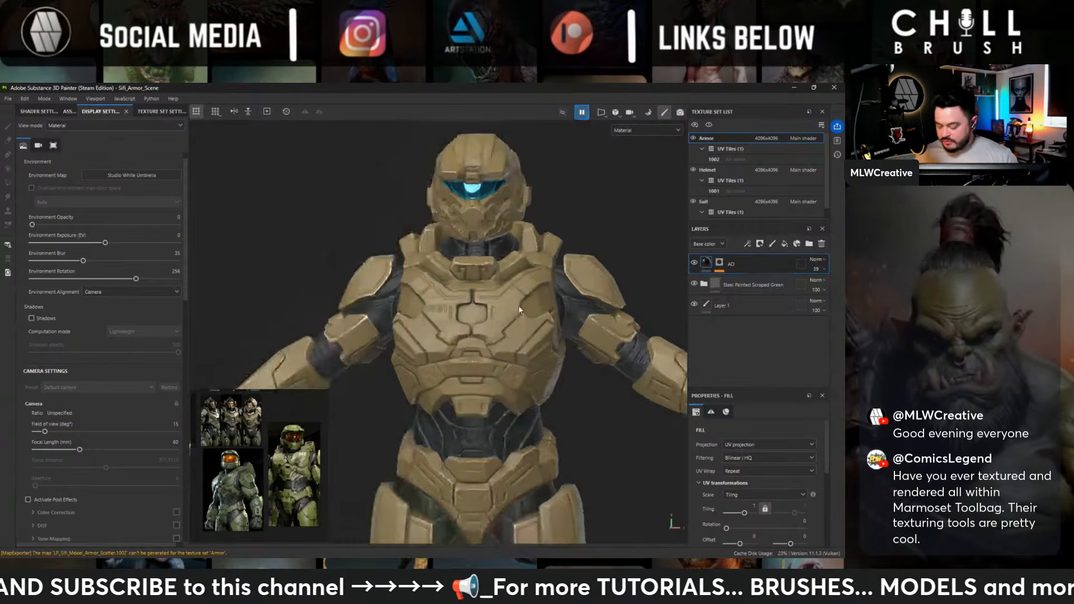
pyautogui.keyDown('alt'); pyautogui.moveTo(518, 305); pyautogui.dragTo(499, 283); pyautogui.keyUp('alt')
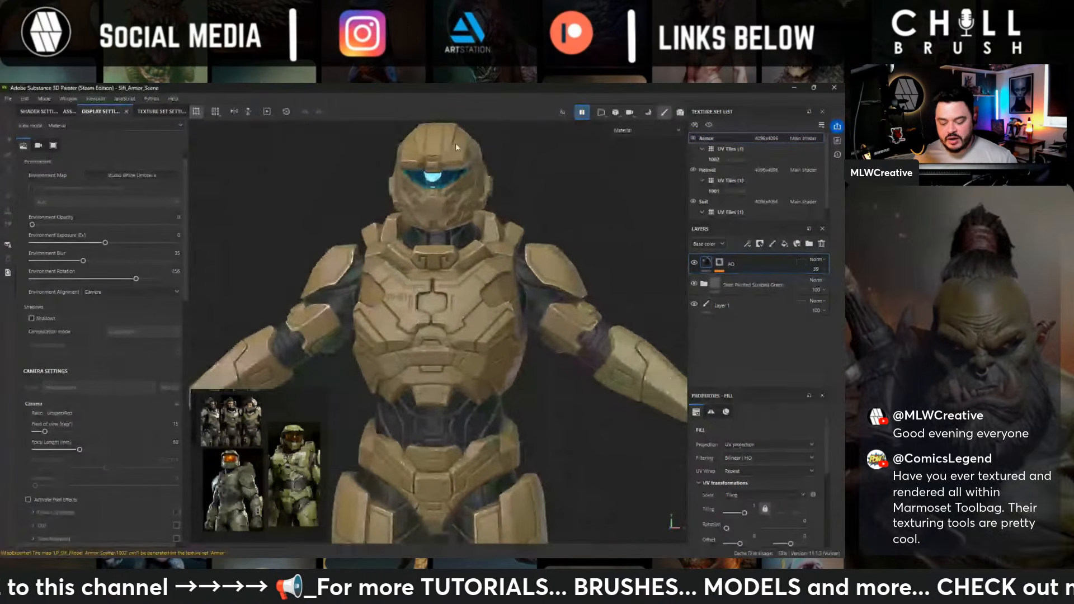
pyautogui.keyDown('alt'); pyautogui.moveTo(500, 282); pyautogui.dragTo(403, 201, button='right'); pyautogui.keyUp('alt')
pyautogui.keyDown('alt'); pyautogui.moveTo(401, 196); pyautogui.dragTo(204, 208); pyautogui.keyUp('alt')
pyautogui.keyDown('alt'); pyautogui.moveTo(476, 241); pyautogui.dragTo(590, 275, button='right'); pyautogui.keyUp('alt')
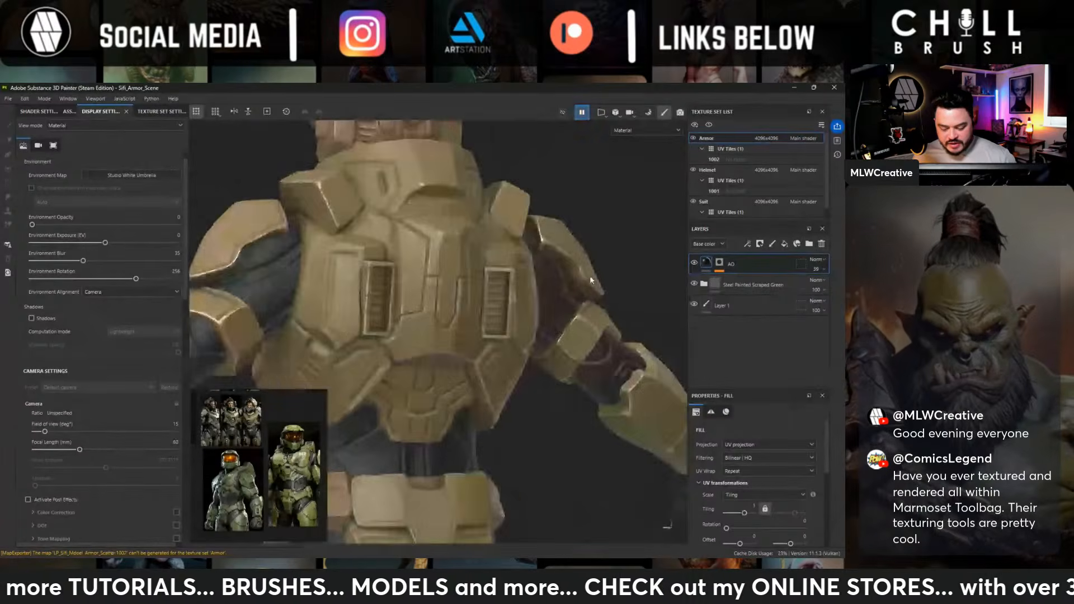
pyautogui.keyDown('alt'); pyautogui.moveTo(589, 275); pyautogui.dragTo(548, 282); pyautogui.keyUp('alt')
pyautogui.keyDown('alt'); pyautogui.moveTo(443, 293); pyautogui.dragTo(358, 179, button='right'); pyautogui.keyUp('alt')
pyautogui.moveTo(481, 246)
pyautogui.keyDown('alt'); pyautogui.mouseDown()
pyautogui.moveTo(674, 249)
pyautogui.moveTo(564, 230)
pyautogui.moveTo(471, 291)
pyautogui.moveTo(491, 252)
pyautogui.mouseUp(); pyautogui.keyUp('alt')
pyautogui.keyDown('alt'); pyautogui.moveTo(491, 252); pyautogui.dragTo(478, 260, button='right'); pyautogui.keyUp('alt')
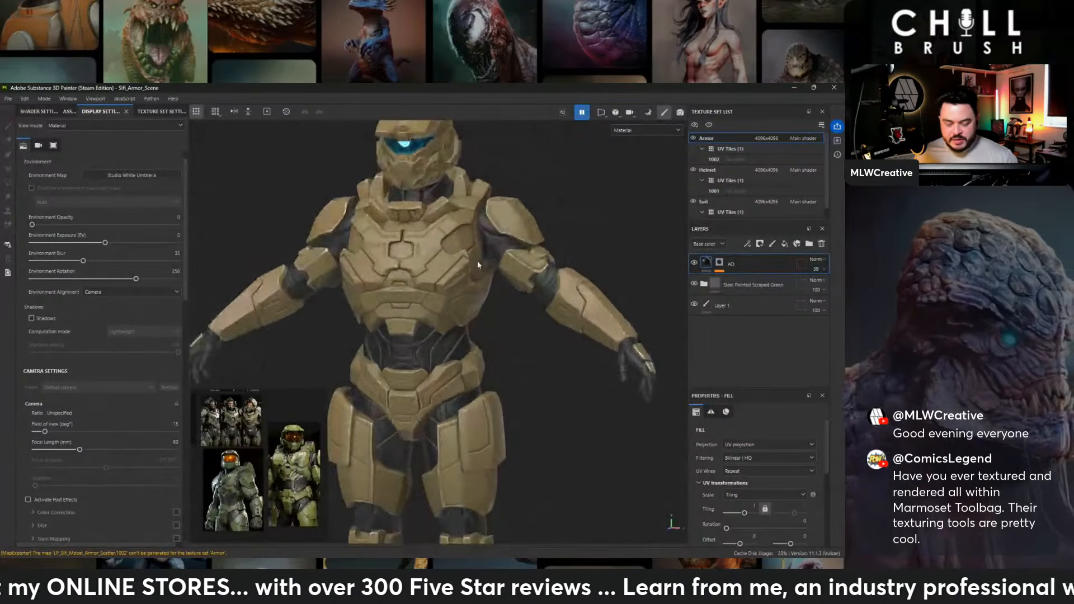
pyautogui.keyDown('alt'); pyautogui.moveTo(477, 260); pyautogui.dragTo(513, 282, button='middle'); pyautogui.keyUp('alt')
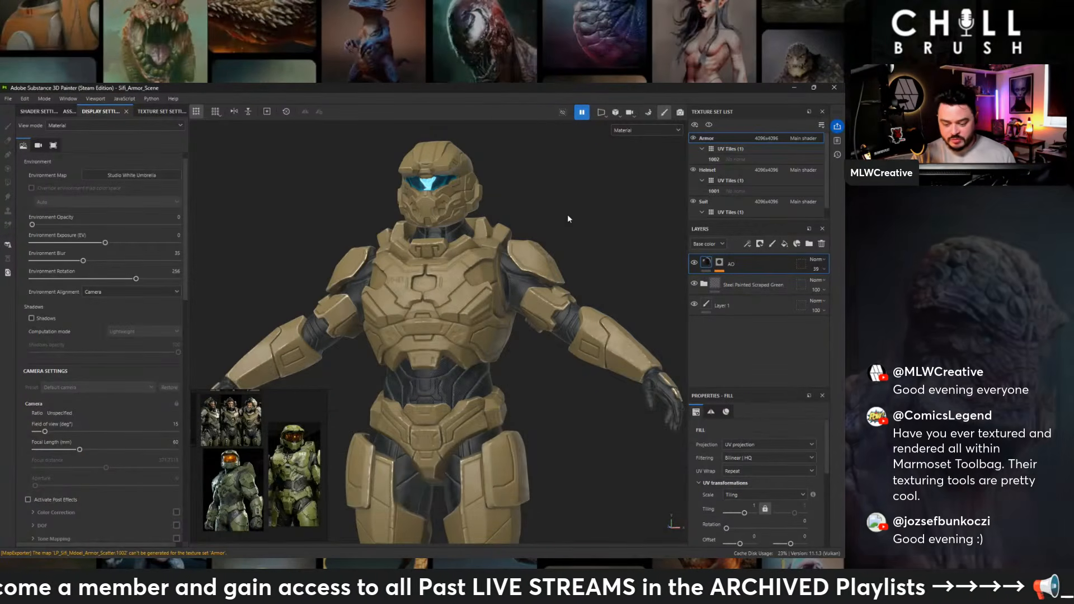
pyautogui.keyDown('alt'); pyautogui.moveTo(587, 218); pyautogui.dragTo(592, 237); pyautogui.keyUp('alt')
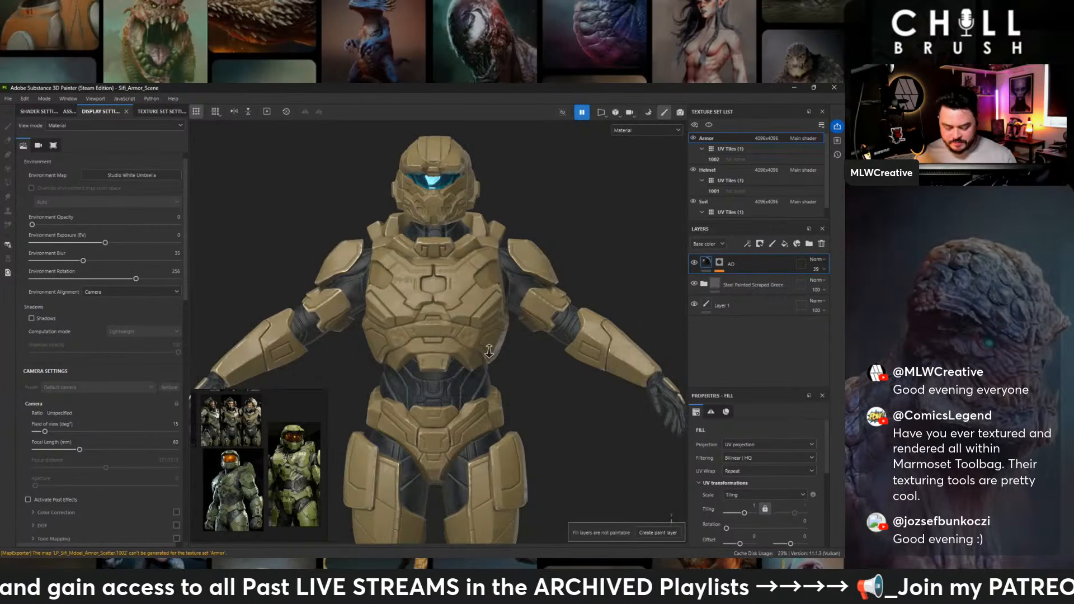
pyautogui.keyDown('alt'); pyautogui.moveTo(488, 351); pyautogui.dragTo(450, 351, button='right'); pyautogui.keyUp('alt')
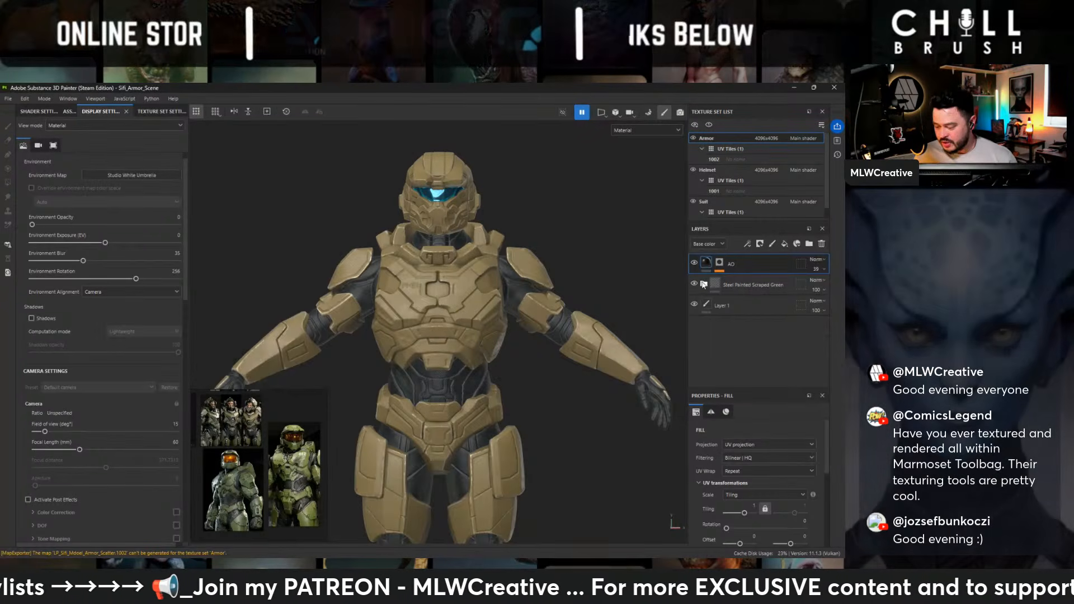
# - Expand the Steel Painted Scraped Green layer group and browse the smart materials in the asset library
pyautogui.click(704, 283)
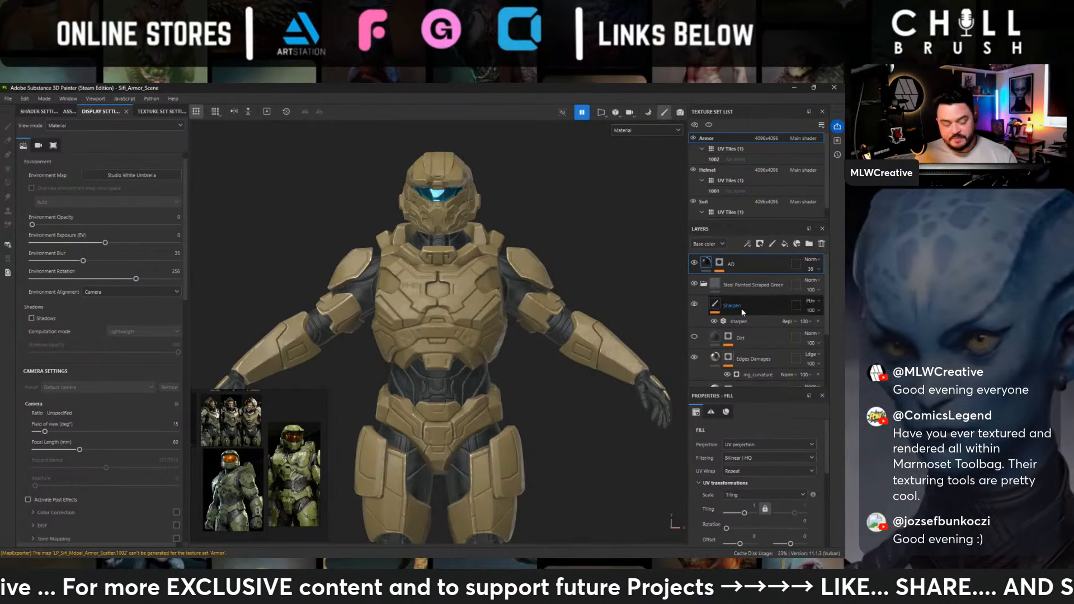
pyautogui.click(71, 111)
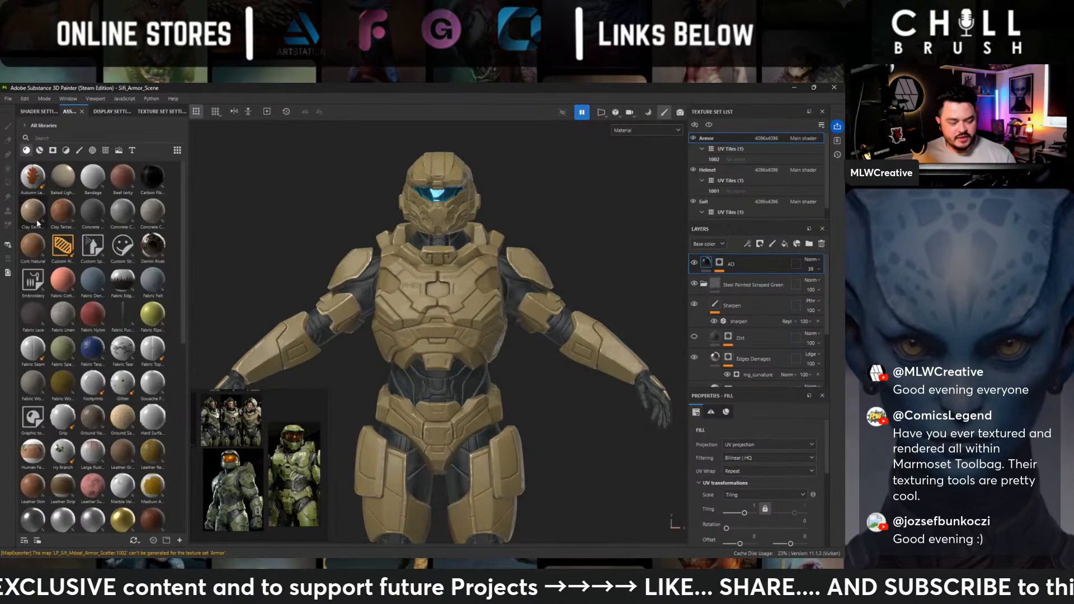
pyautogui.click(43, 151)
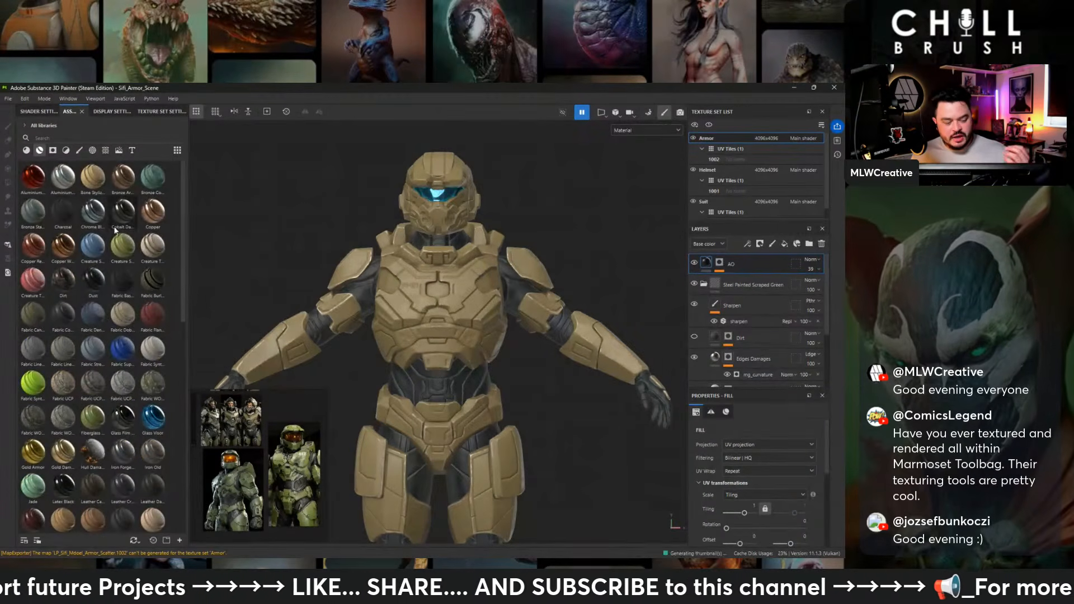
pyautogui.moveTo(123, 238)
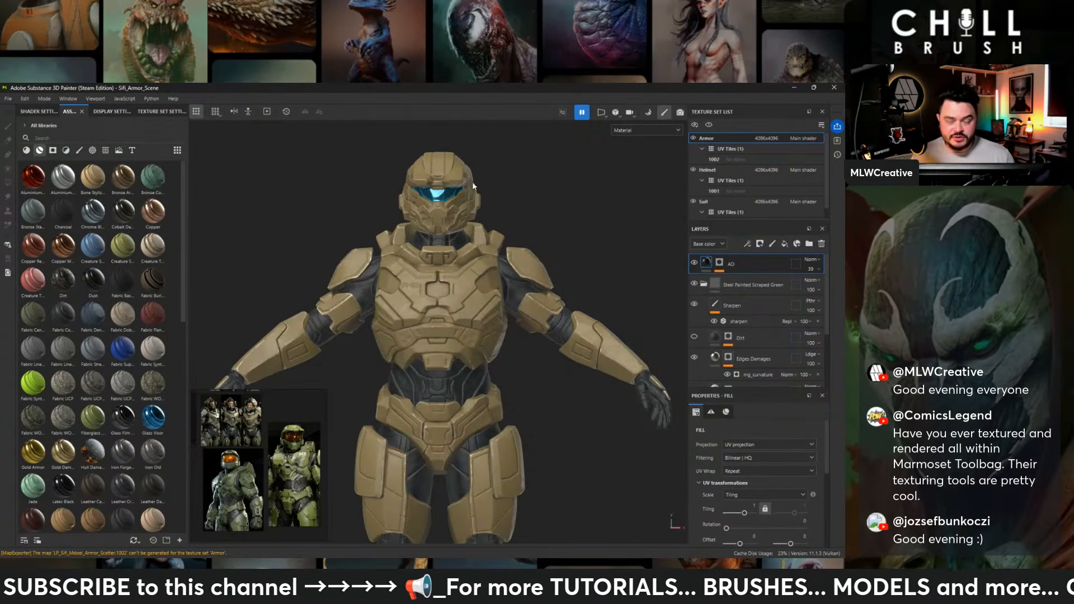
# - Inspect the armor's base color and edge wear on the helmet, chest, shoulders and legs
pyautogui.keyDown('alt'); pyautogui.moveTo(515, 218); pyautogui.dragTo(536, 189, button='middle'); pyautogui.keyUp('alt')
pyautogui.keyDown('alt'); pyautogui.moveTo(537, 190); pyautogui.dragTo(506, 196, button='right'); pyautogui.keyUp('alt')
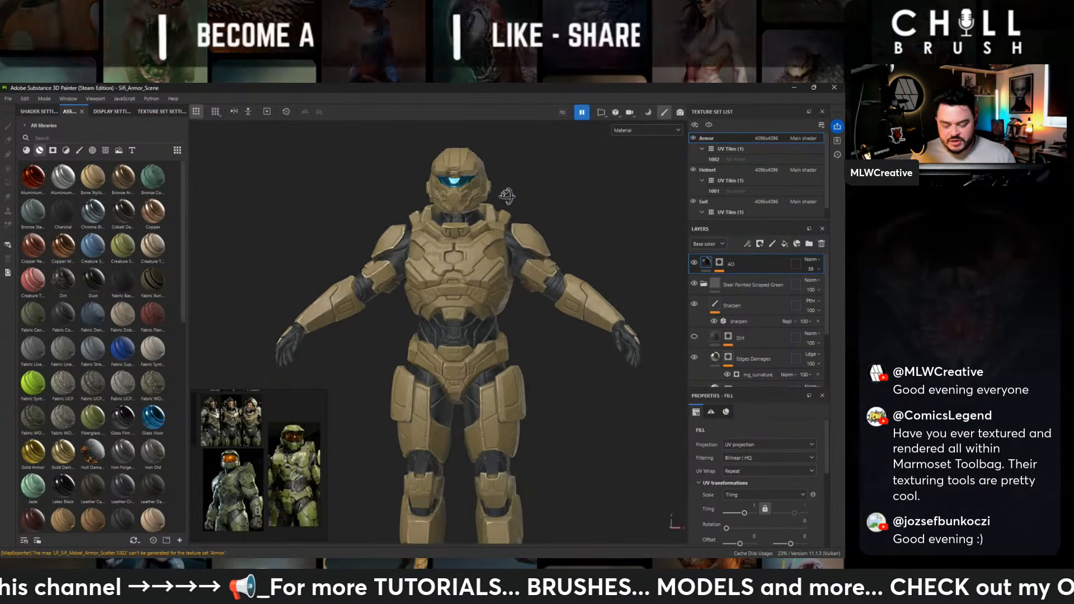
pyautogui.keyDown('alt'); pyautogui.moveTo(506, 196); pyautogui.dragTo(600, 219); pyautogui.keyUp('alt')
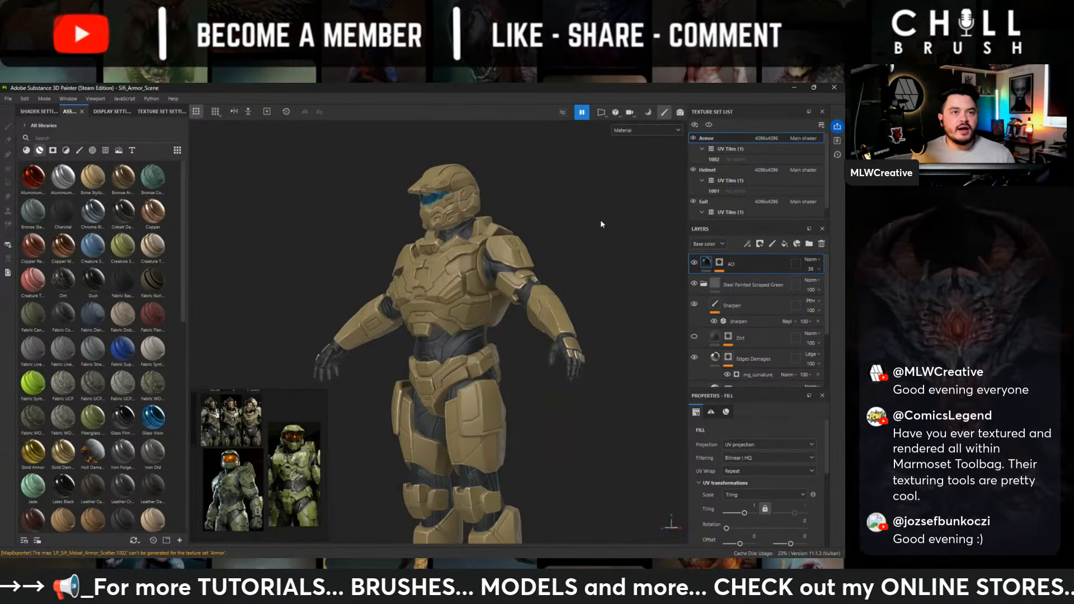
pyautogui.keyDown('alt'); pyautogui.moveTo(576, 223); pyautogui.dragTo(606, 225, button='right'); pyautogui.keyUp('alt')
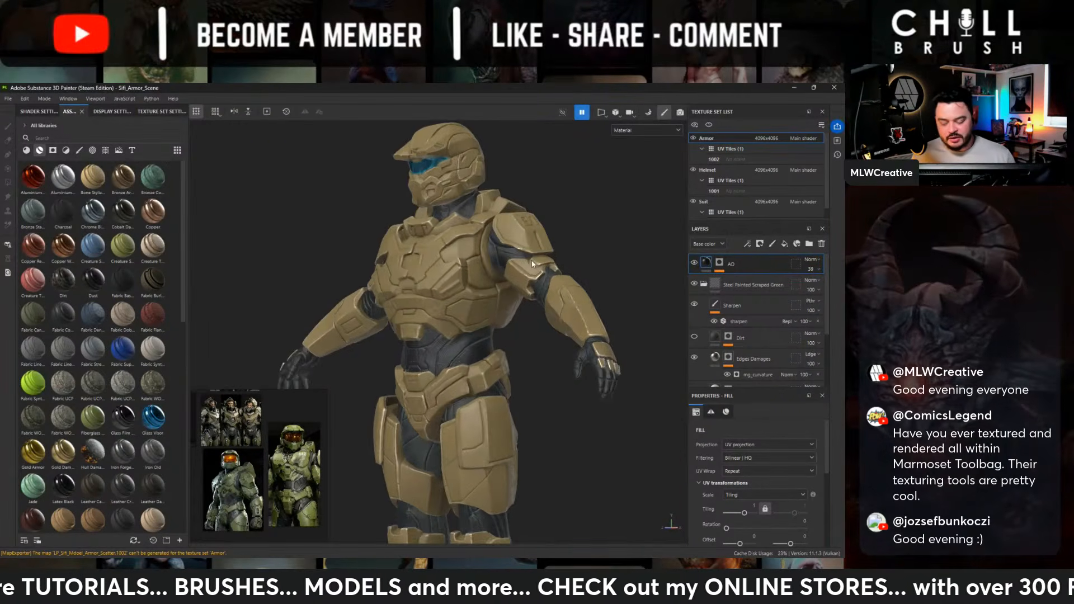
pyautogui.keyDown('alt'); pyautogui.moveTo(607, 226); pyautogui.dragTo(443, 244); pyautogui.keyUp('alt')
pyautogui.keyDown('alt'); pyautogui.moveTo(456, 274); pyautogui.dragTo(462, 166, button='middle'); pyautogui.keyUp('alt')
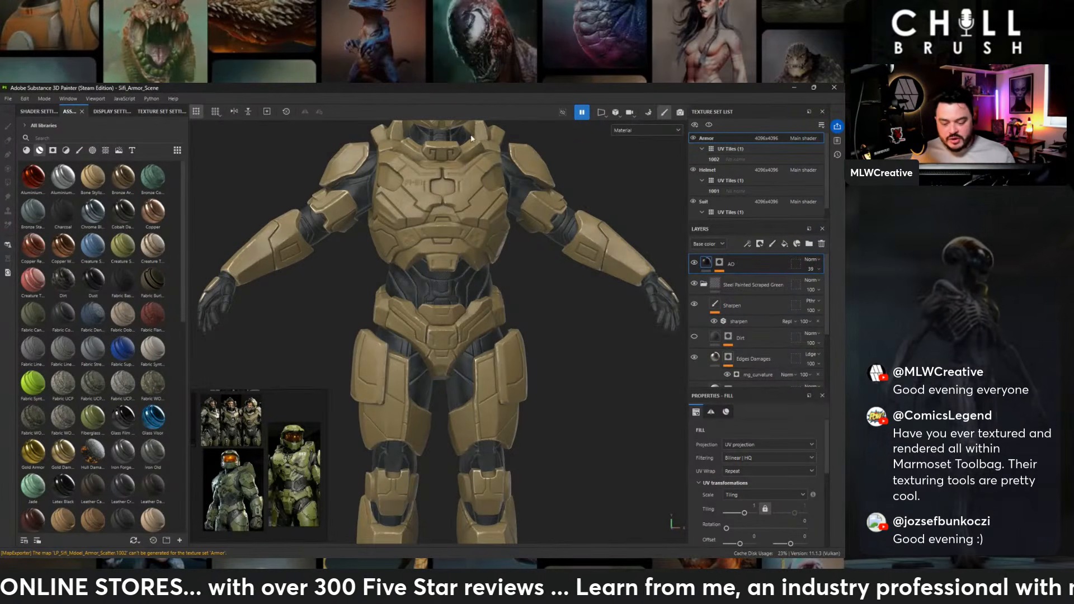
pyautogui.keyDown('alt'); pyautogui.moveTo(471, 138); pyautogui.dragTo(419, 282, button='middle'); pyautogui.keyUp('alt')
pyautogui.keyDown('alt'); pyautogui.moveTo(419, 283); pyautogui.dragTo(501, 307, button='right'); pyautogui.keyUp('alt')
pyautogui.keyDown('alt'); pyautogui.moveTo(502, 307); pyautogui.dragTo(447, 309); pyautogui.keyUp('alt')
pyautogui.keyDown('alt'); pyautogui.moveTo(404, 322); pyautogui.dragTo(450, 302, button='middle'); pyautogui.keyUp('alt')
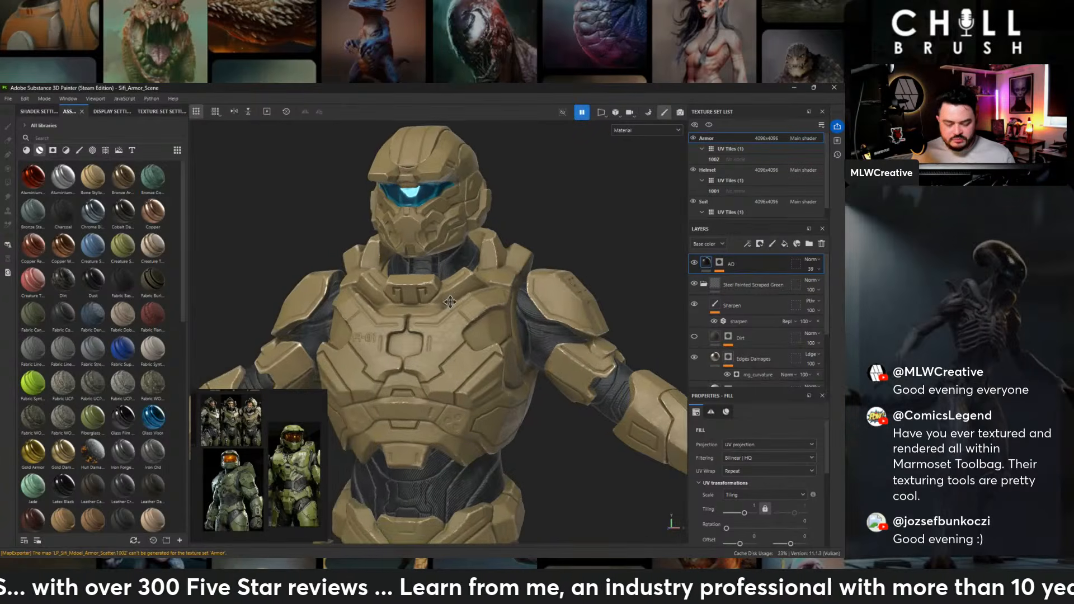
pyautogui.keyDown('alt'); pyautogui.moveTo(425, 279); pyautogui.dragTo(454, 274, button='right'); pyautogui.keyUp('alt')
pyautogui.keyDown('alt'); pyautogui.moveTo(435, 238); pyautogui.dragTo(446, 291, button='middle'); pyautogui.keyUp('alt')
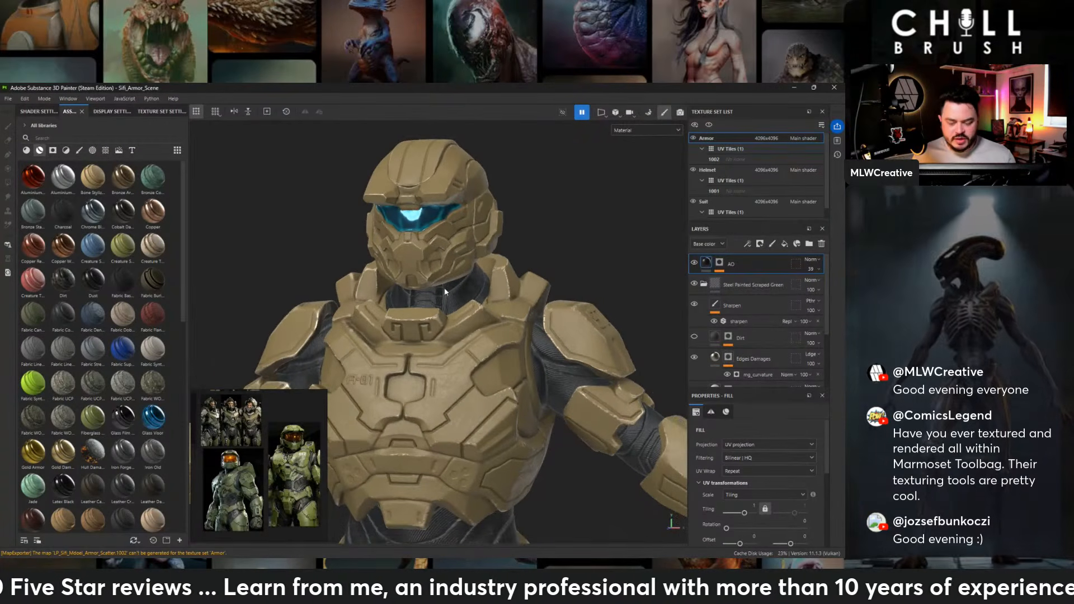
pyautogui.keyDown('alt'); pyautogui.moveTo(565, 210); pyautogui.dragTo(492, 206); pyautogui.keyUp('alt')
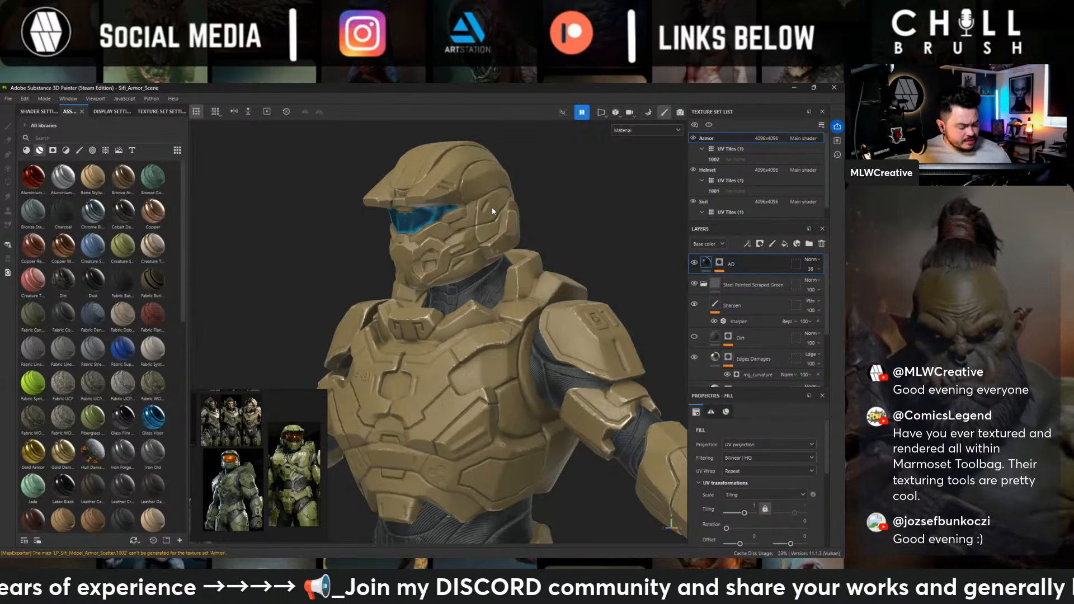
pyautogui.keyDown('alt'); pyautogui.moveTo(565, 331); pyautogui.dragTo(558, 297, button='middle'); pyautogui.keyUp('alt')
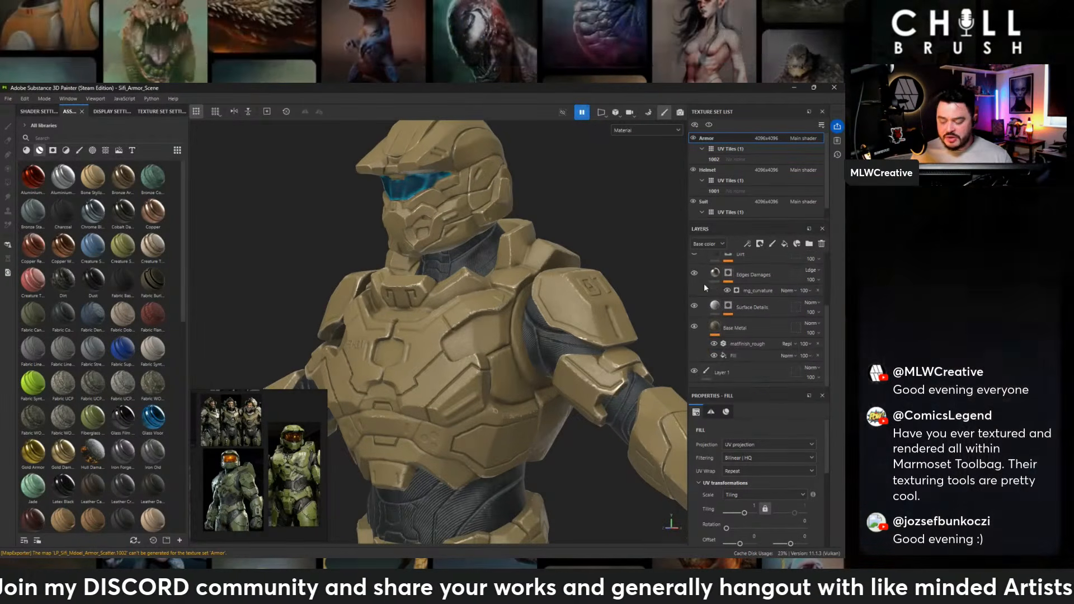
# - Resume the engine computation and toggle the Edges Damages layer's visibility to check its effect on the armor, then collapse the group
pyautogui.scroll(-3, 710, 282)
pyautogui.scroll(2, 708, 302)
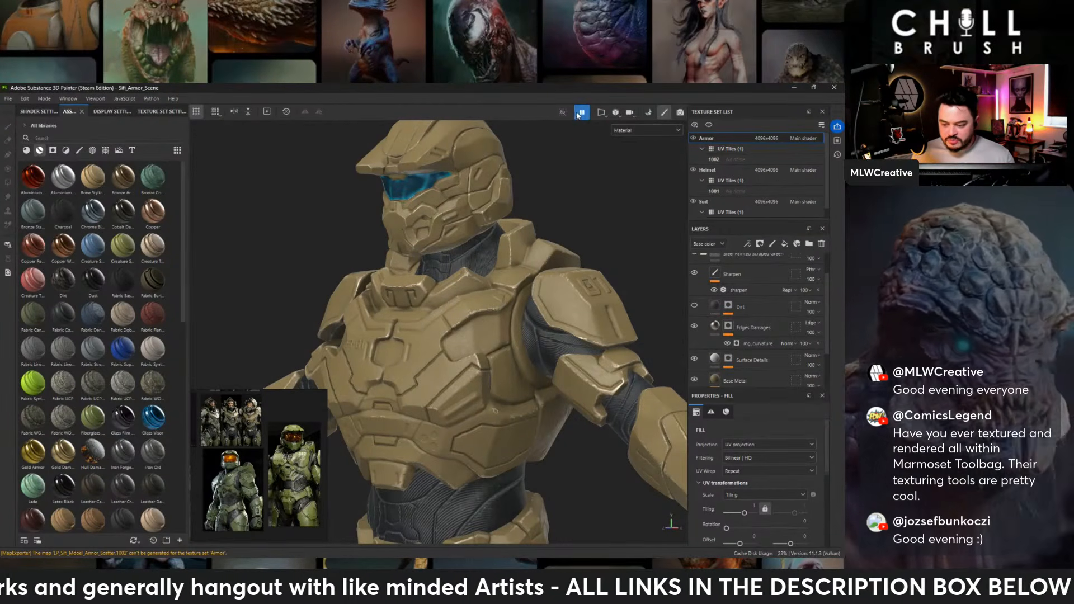
pyautogui.click(694, 326)
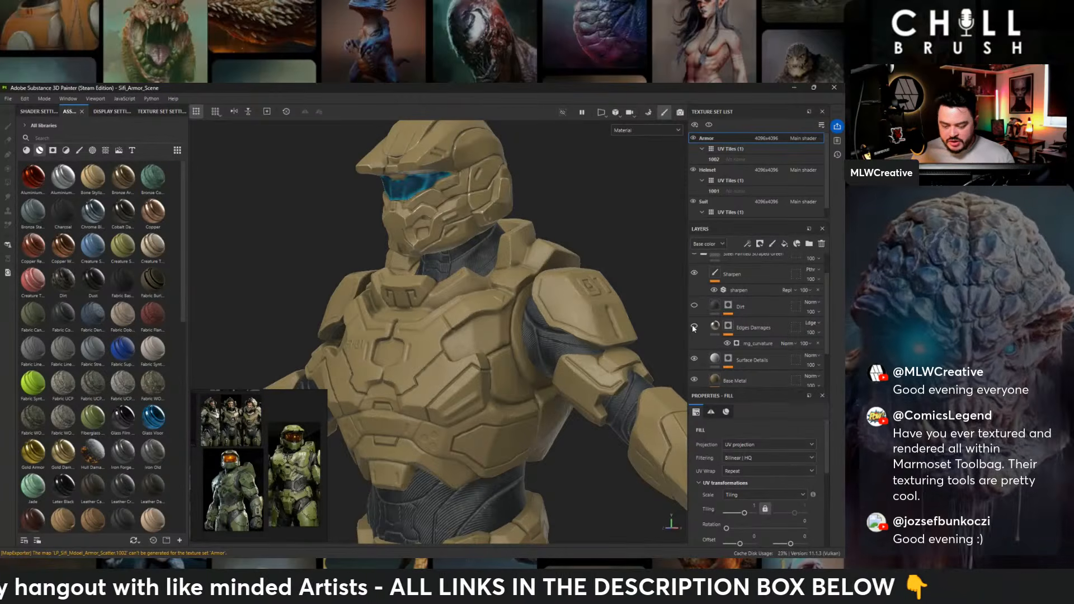
pyautogui.scroll(2, 695, 300)
pyautogui.click(704, 284)
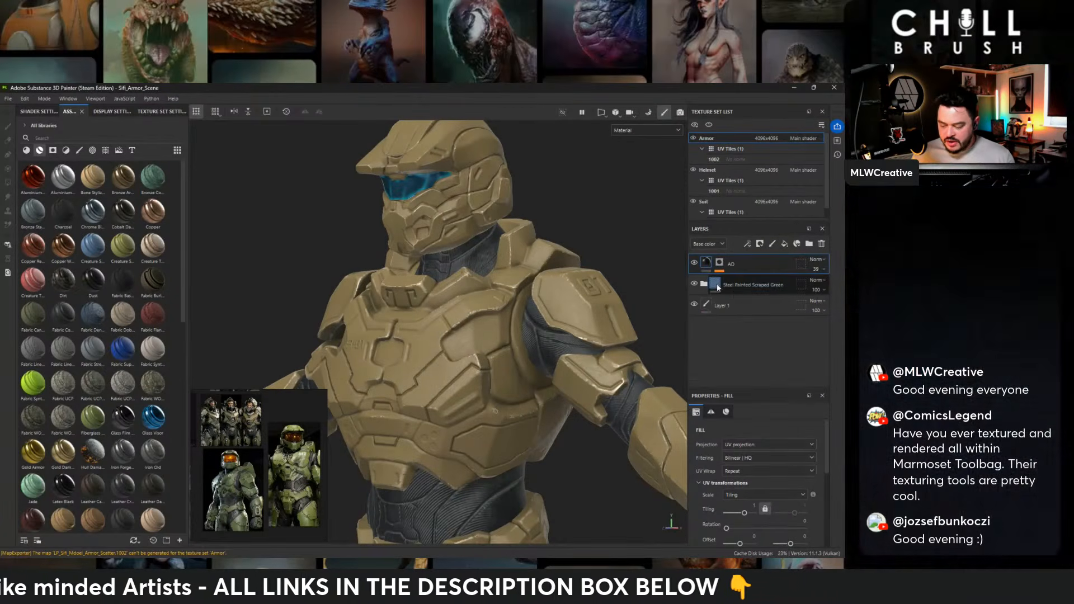
# - Select the Base Metal layer inside the Steel Painted Scraped Green group and enlarge the armor torso in the reference image
pyautogui.click(740, 286)
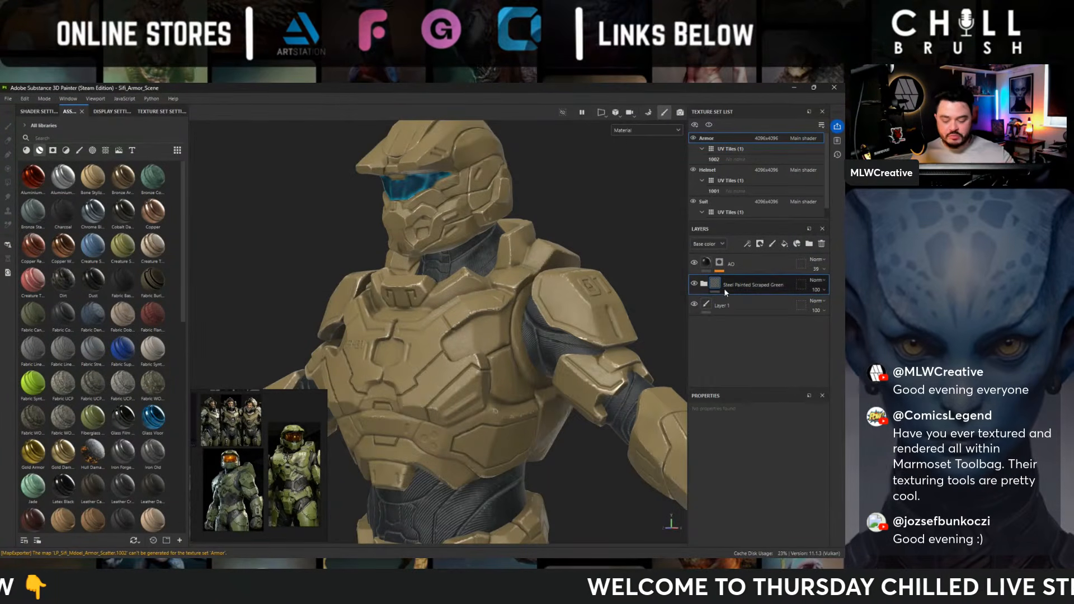
pyautogui.keyDown('alt'); pyautogui.moveTo(434, 323); pyautogui.dragTo(494, 347); pyautogui.keyUp('alt')
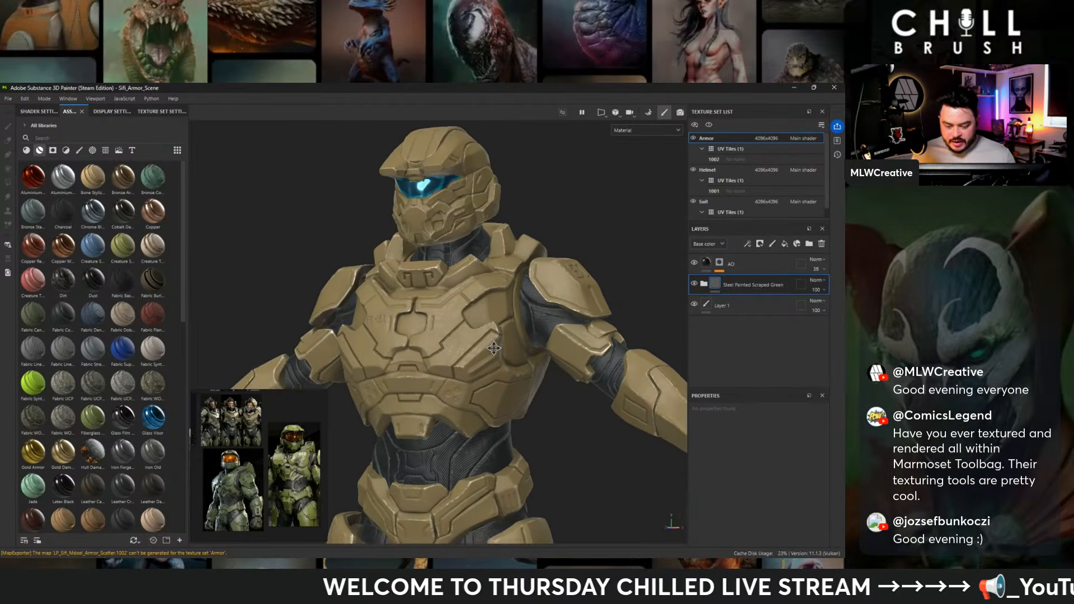
pyautogui.click(704, 284)
pyautogui.scroll(-3, 739, 316)
pyautogui.click(735, 328)
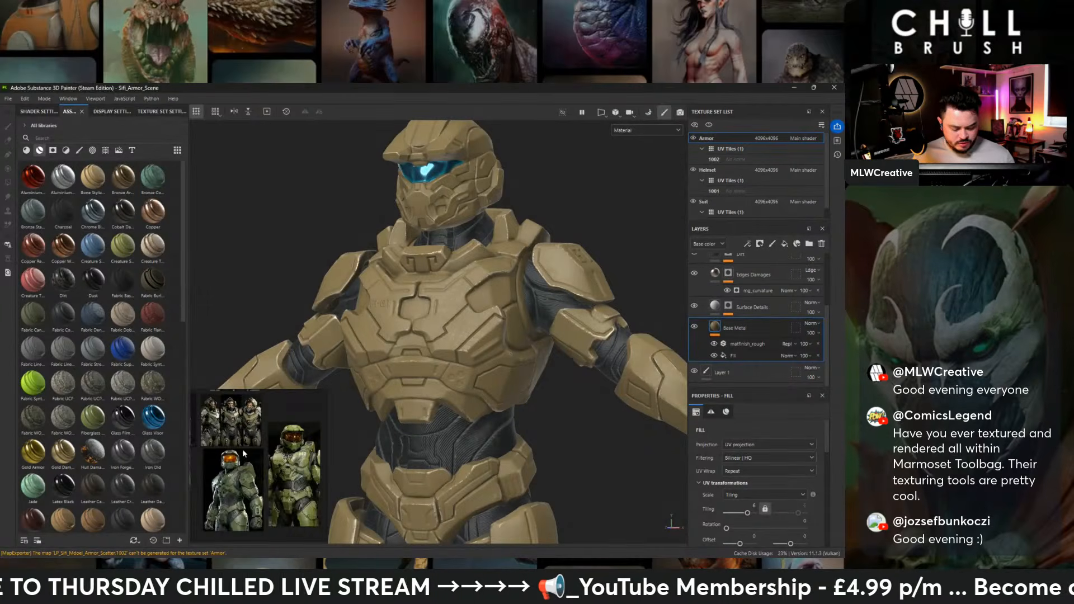
pyautogui.scroll(5, 243, 448)
pyautogui.moveTo(263, 444); pyautogui.dragTo(334, 488, button='middle')
pyautogui.keyDown('alt'); pyautogui.moveTo(552, 197); pyautogui.dragTo(592, 193); pyautogui.keyUp('alt')
# - Change the Base Metal layer's base color to a duller, less saturated olive tan and check it on the armor
pyautogui.scroll(-4, 764, 491)
pyautogui.click(753, 520)
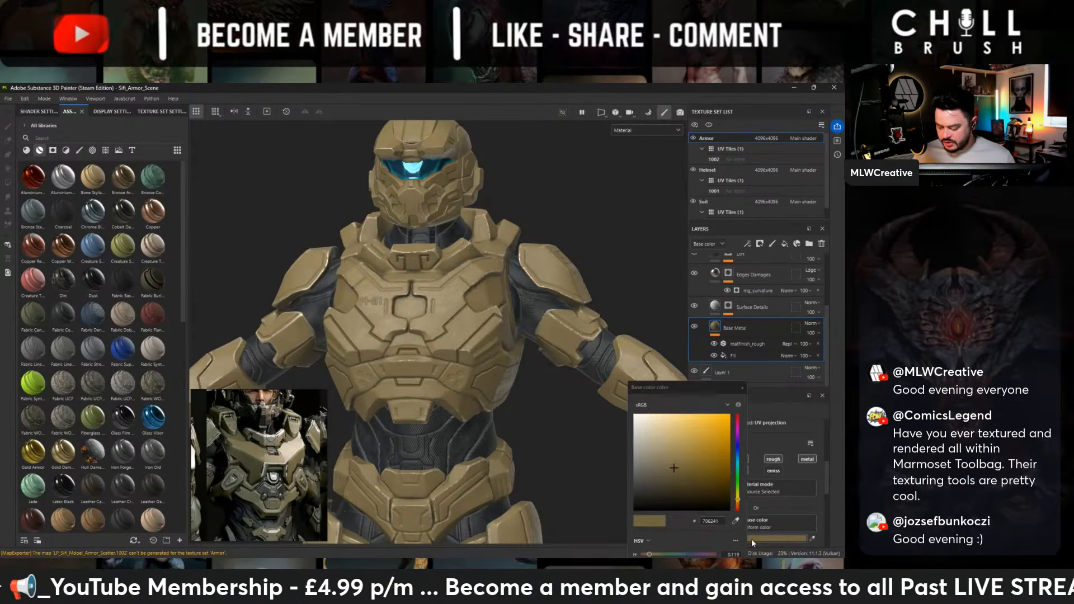
pyautogui.click(668, 473)
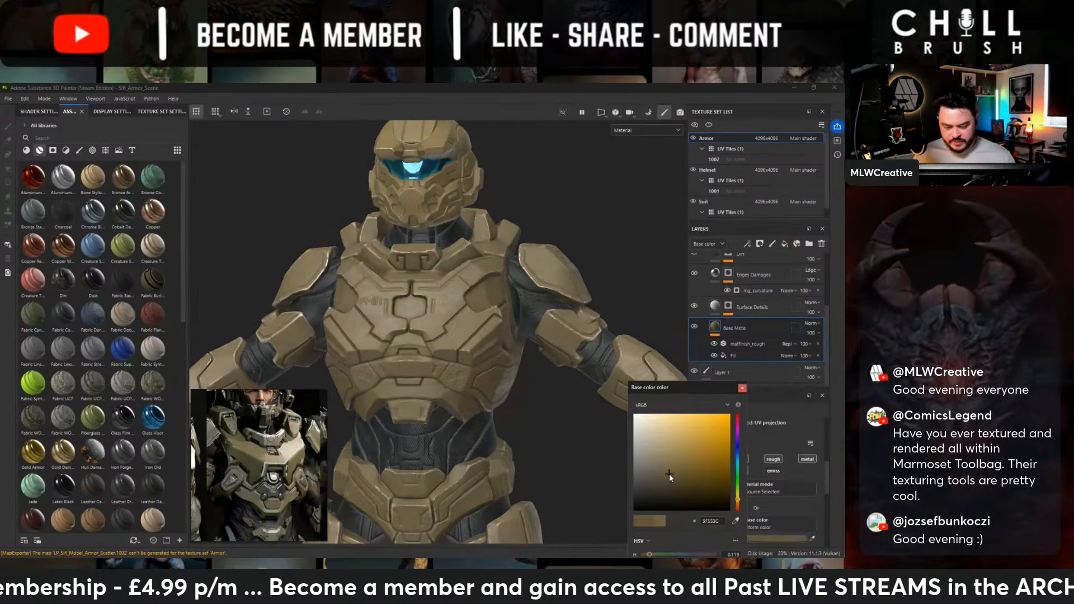
pyautogui.click(669, 468)
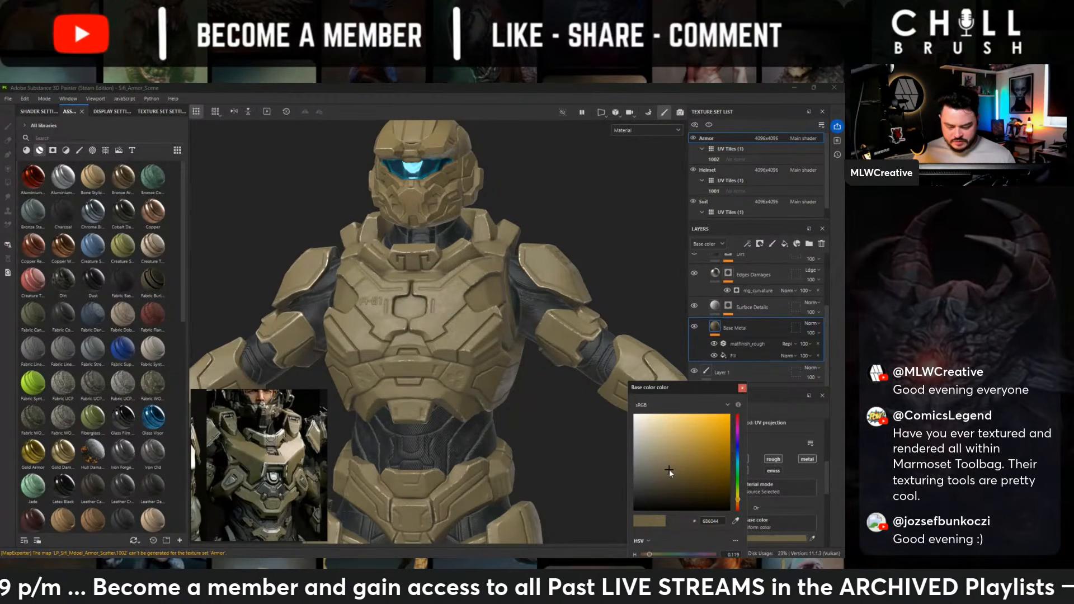
pyautogui.click(668, 468)
pyautogui.click(740, 388)
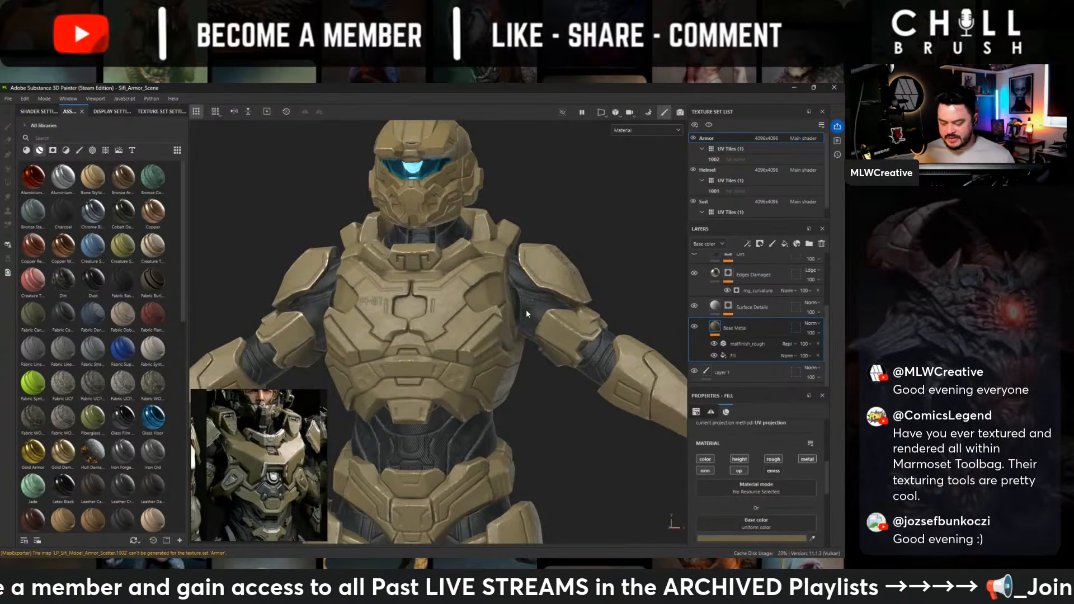
pyautogui.scroll(-3, 313, 200)
pyautogui.keyDown('alt'); pyautogui.moveTo(314, 201); pyautogui.dragTo(358, 246); pyautogui.keyUp('alt')
pyautogui.keyDown('alt'); pyautogui.moveTo(358, 246); pyautogui.dragTo(584, 332, button='right'); pyautogui.keyUp('alt')
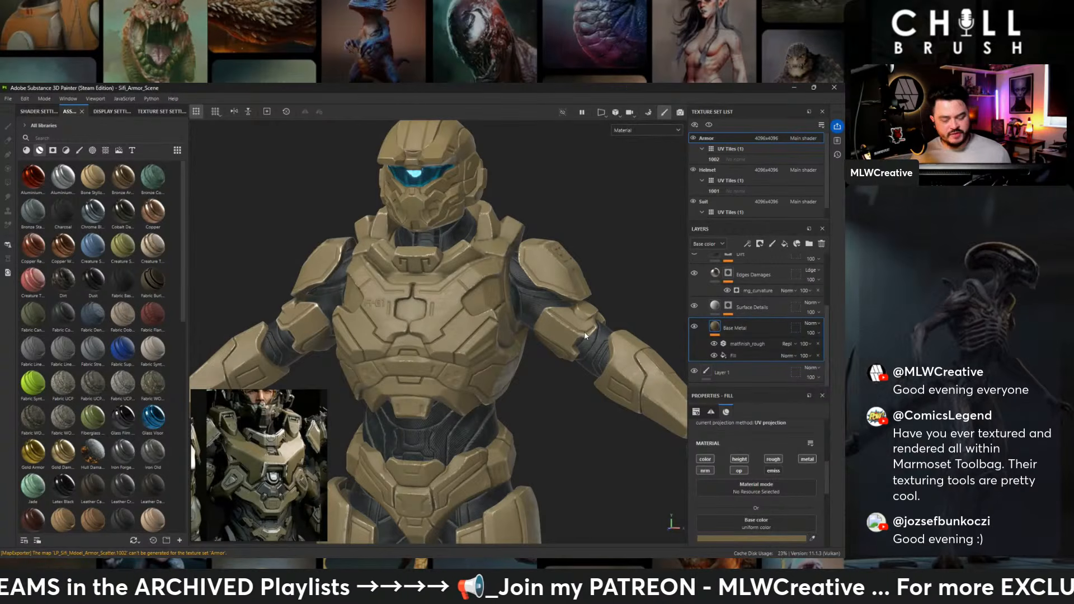
# - Bring the green-armored figure with the orange visor into view in the reference and compare it with the whole character
pyautogui.scroll(-4, 312, 453)
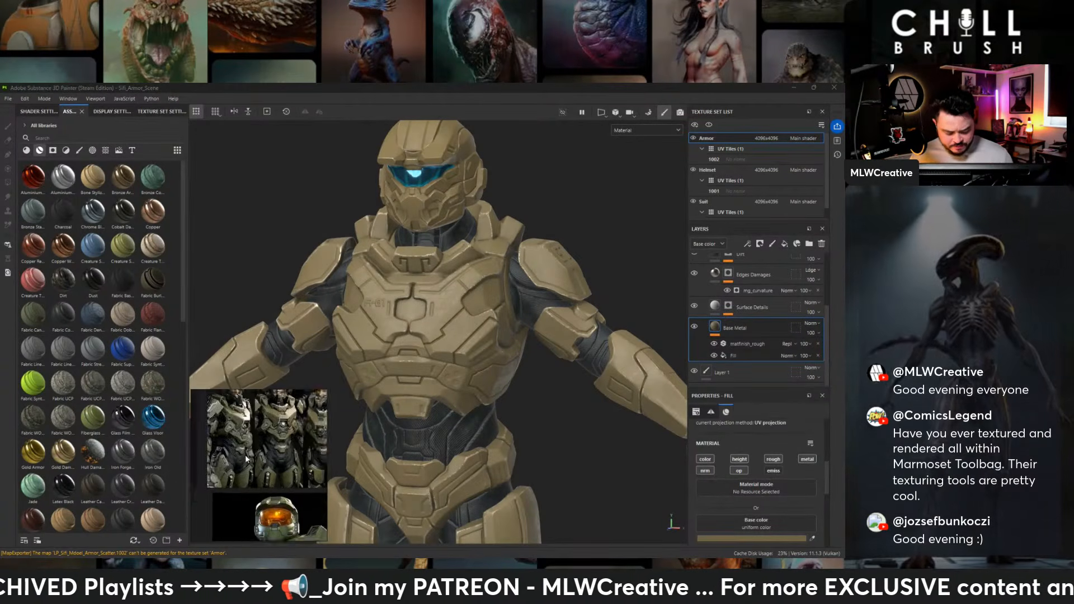
pyautogui.moveTo(296, 526)
pyautogui.mouseDown(button='middle')
pyautogui.moveTo(311, 493)
pyautogui.moveTo(279, 467)
pyautogui.mouseUp(button='middle')
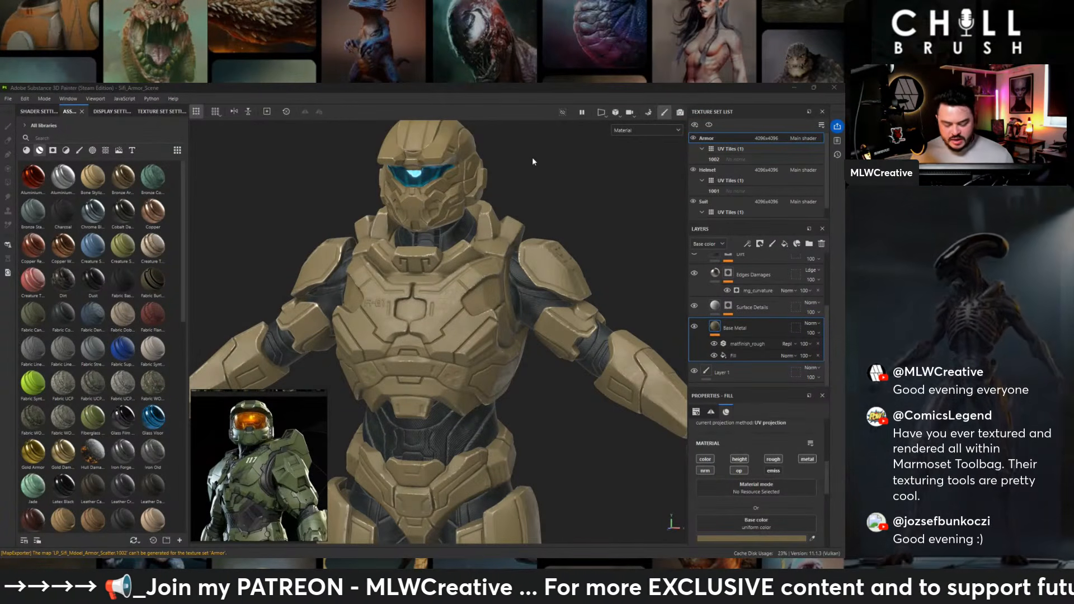
pyautogui.moveTo(513, 306)
pyautogui.keyDown('alt'); pyautogui.mouseDown()
pyautogui.moveTo(467, 302)
pyautogui.moveTo(517, 304)
pyautogui.mouseUp(); pyautogui.keyUp('alt')
pyautogui.keyDown('alt'); pyautogui.moveTo(518, 305); pyautogui.dragTo(311, 264, button='right'); pyautogui.keyUp('alt')
pyautogui.keyDown('alt'); pyautogui.moveTo(527, 310); pyautogui.dragTo(512, 272, button='middle'); pyautogui.keyUp('alt')
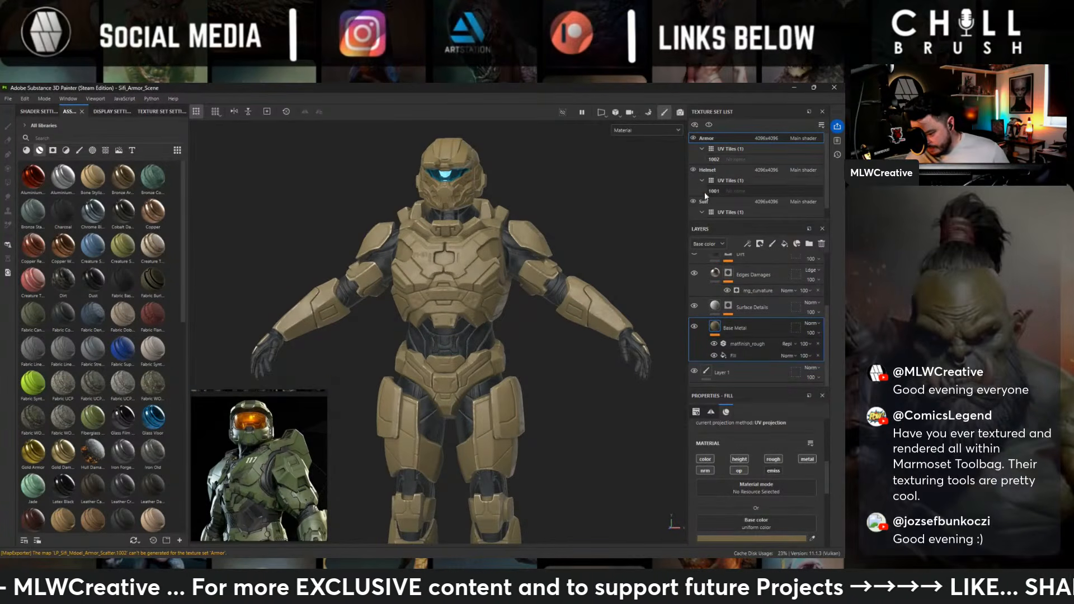
# - Select the Suit texture set and expand its Fabric Composite Reinforced layer group to show the layers inside
pyautogui.click(704, 203)
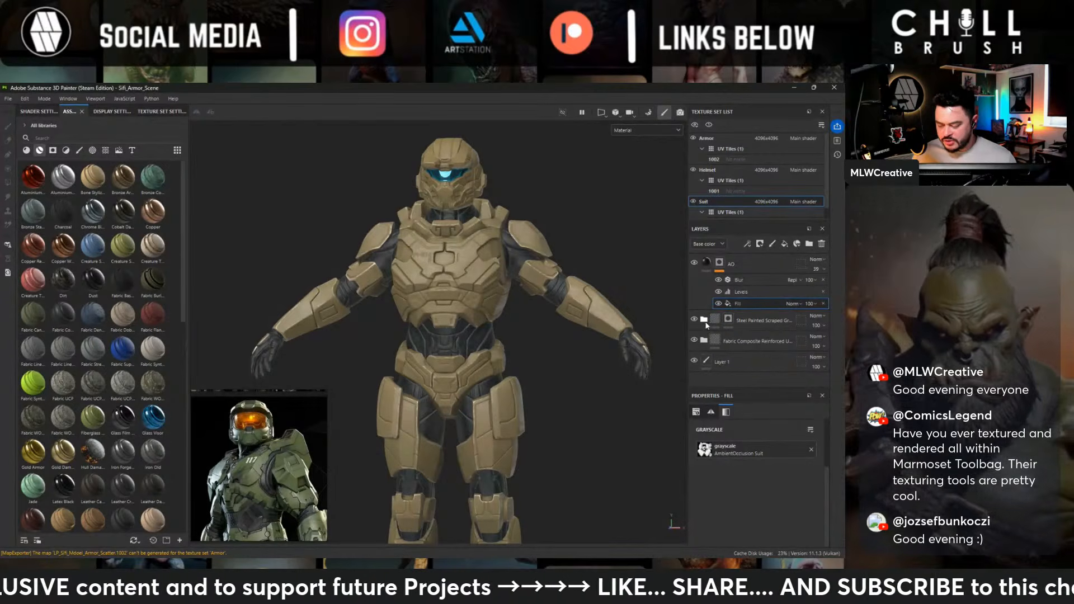
pyautogui.click(703, 340)
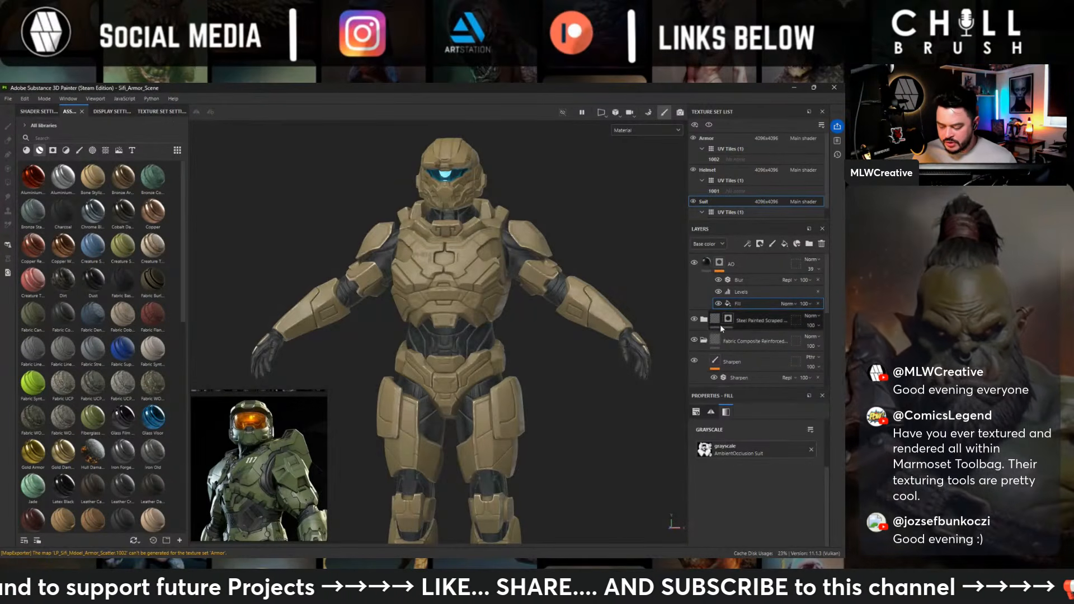
pyautogui.keyDown('alt'); pyautogui.moveTo(528, 286); pyautogui.dragTo(485, 272); pyautogui.keyUp('alt')
pyautogui.scroll(3, 487, 269)
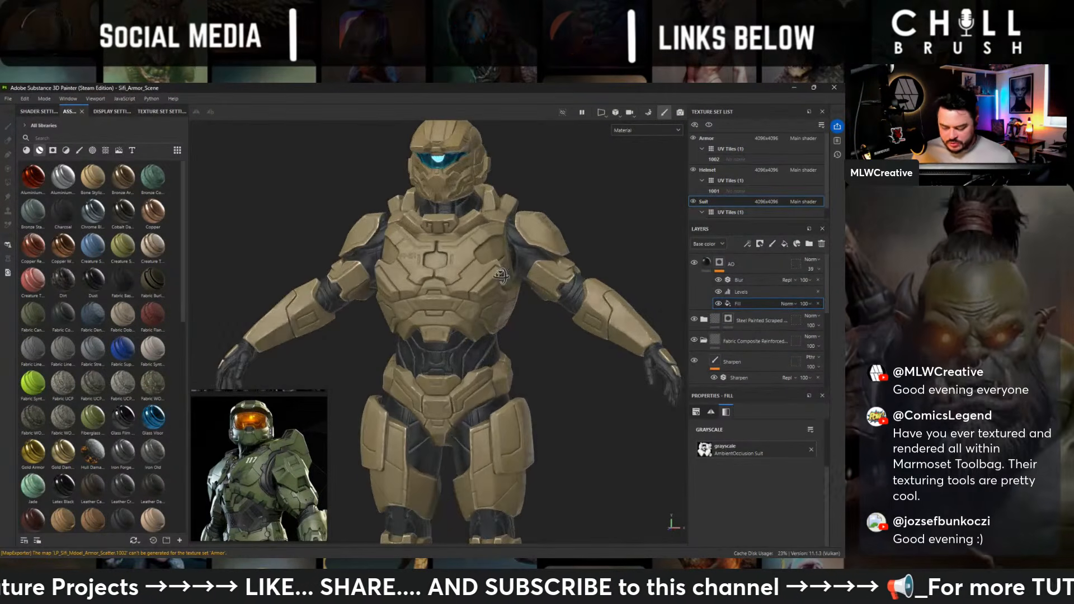
pyautogui.scroll(-2, 761, 333)
pyautogui.scroll(-1, 761, 333)
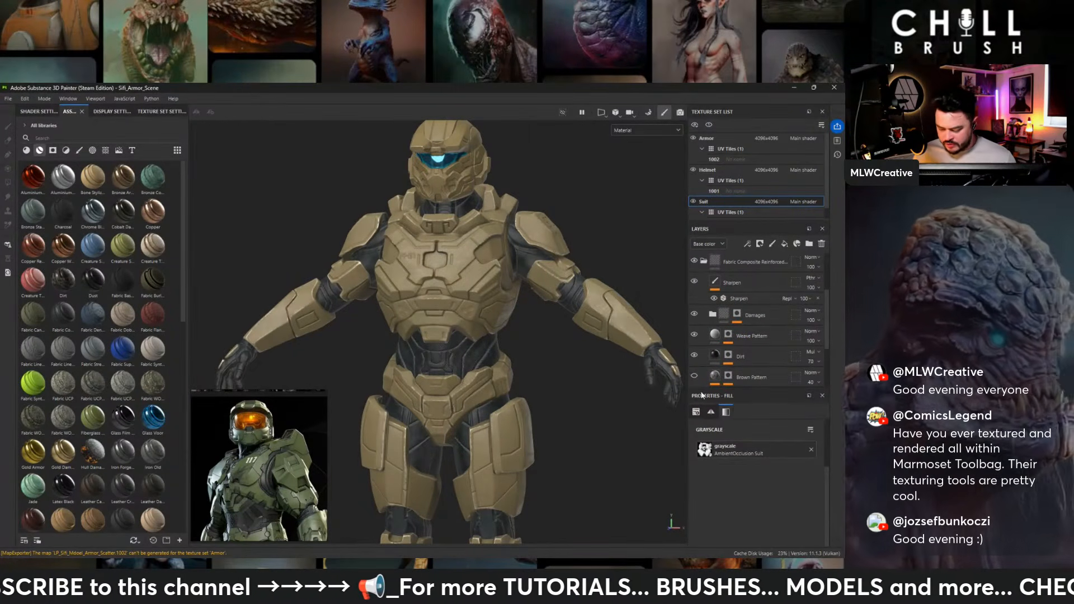
# - Isolate the Suit texture set and examine the fabric surface on the abdomen and hips up close
pyautogui.click(708, 126)
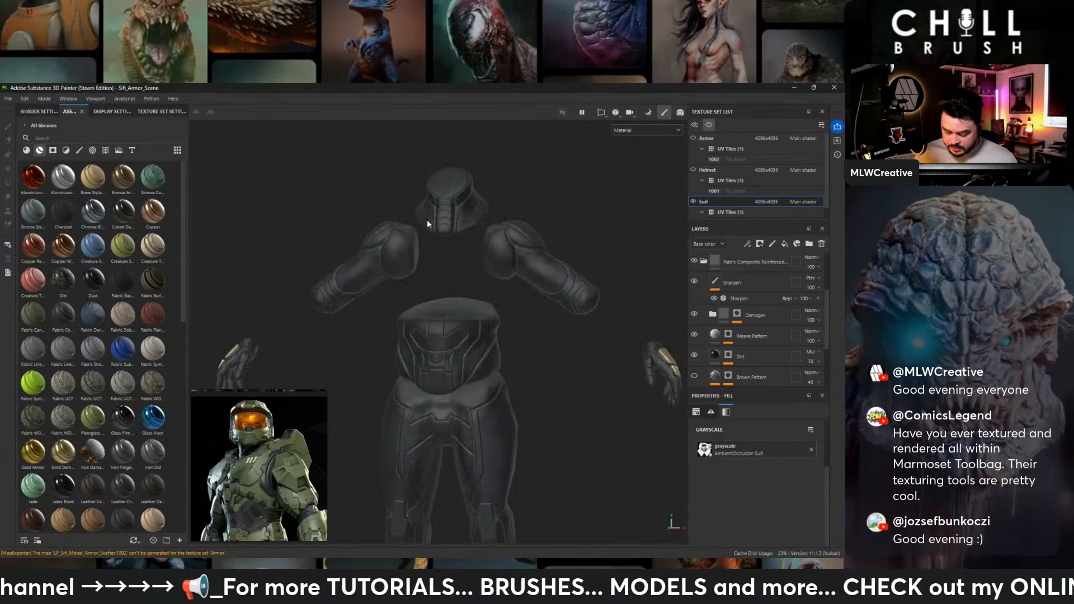
pyautogui.keyDown('alt'); pyautogui.moveTo(427, 219); pyautogui.dragTo(742, 492, button='right'); pyautogui.keyUp('alt')
pyautogui.keyDown('alt'); pyautogui.moveTo(531, 433); pyautogui.dragTo(441, 185, button='middle'); pyautogui.keyUp('alt')
pyautogui.keyDown('alt'); pyautogui.moveTo(477, 340); pyautogui.dragTo(626, 410, button='right'); pyautogui.keyUp('alt')
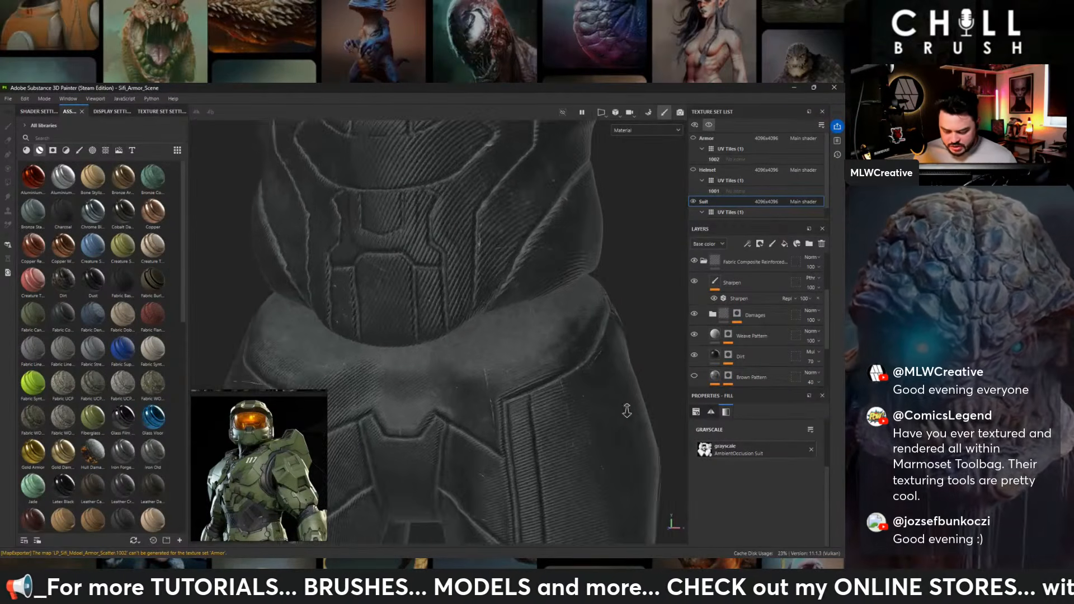
pyautogui.keyDown('alt'); pyautogui.moveTo(538, 257); pyautogui.dragTo(542, 342, button='middle'); pyautogui.keyUp('alt')
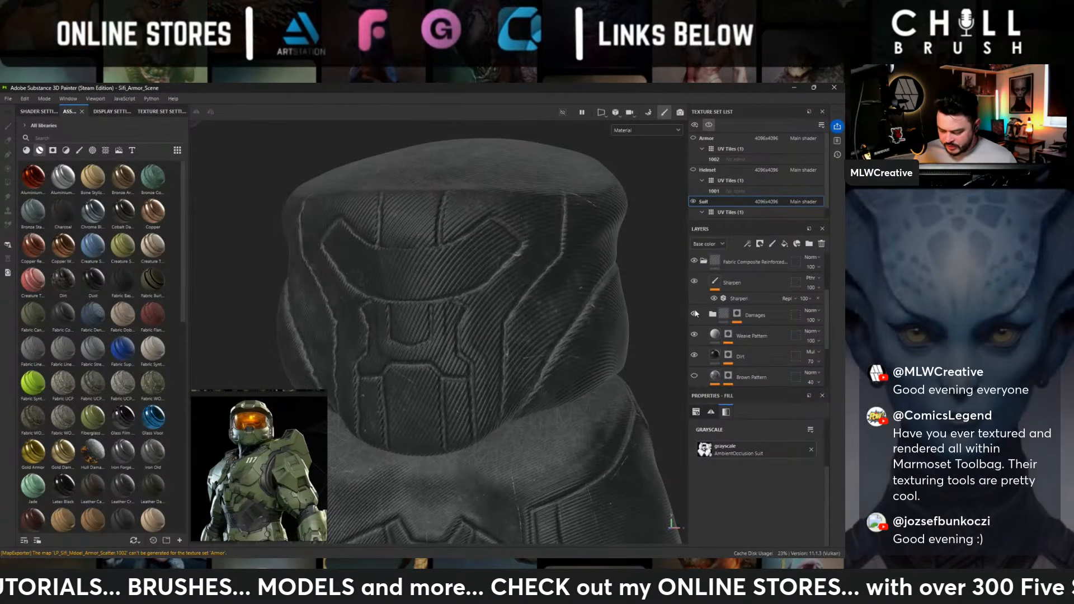
# - Toggle the Weave Pattern layer's visibility to check its effect on the suit's abdomen
pyautogui.click(694, 334)
pyautogui.click(693, 334)
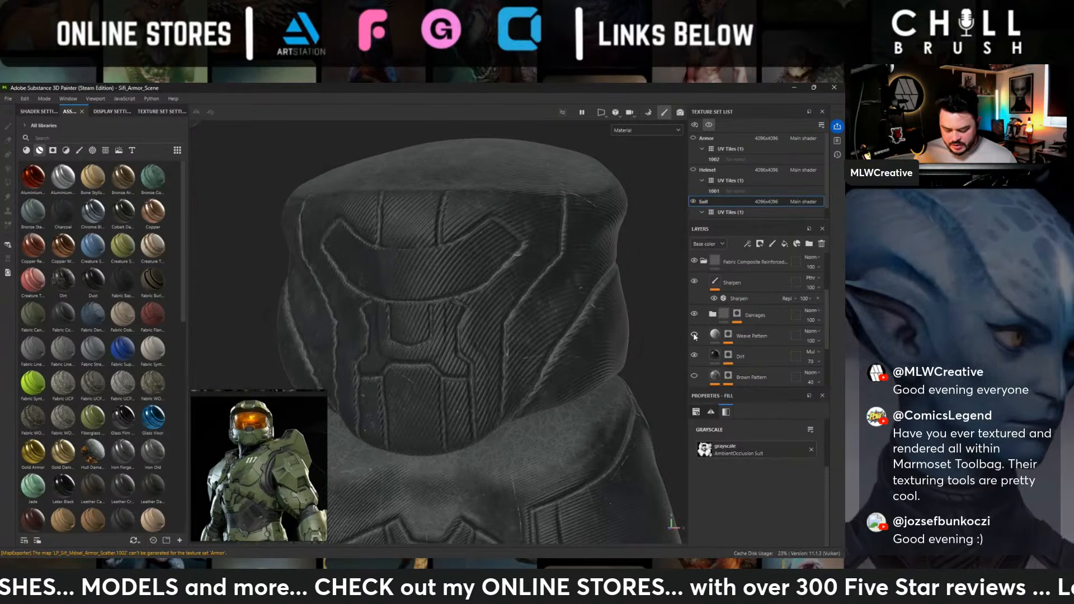
pyautogui.click(694, 334)
pyautogui.click(694, 335)
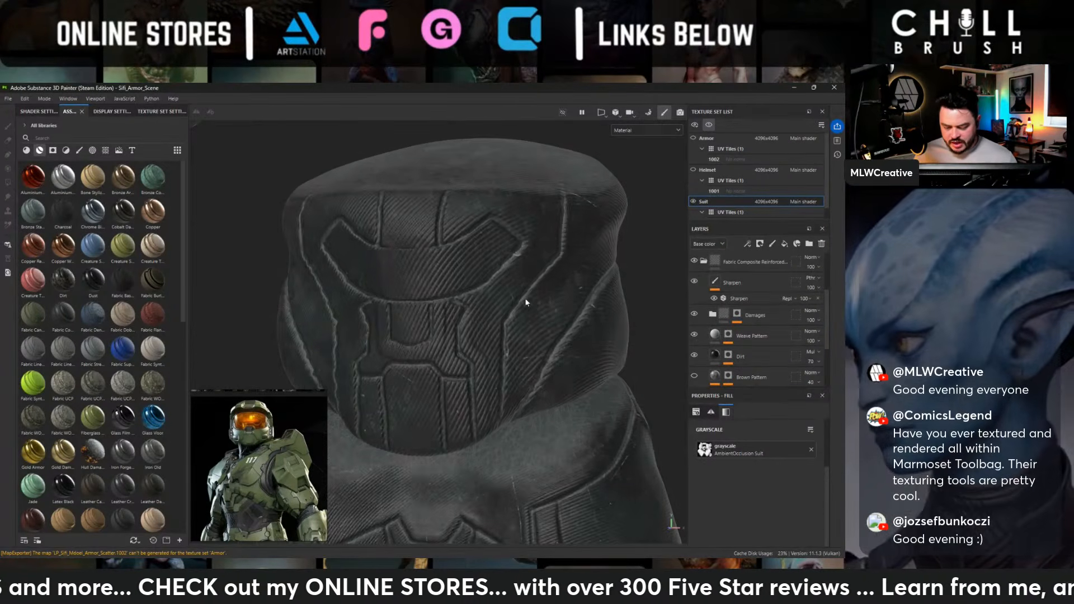
pyautogui.scroll(-2, 459, 264)
pyautogui.moveTo(459, 262)
pyautogui.keyDown('alt'); pyautogui.mouseDown()
pyautogui.moveTo(514, 245)
pyautogui.moveTo(446, 264)
pyautogui.mouseUp(); pyautogui.keyUp('alt')
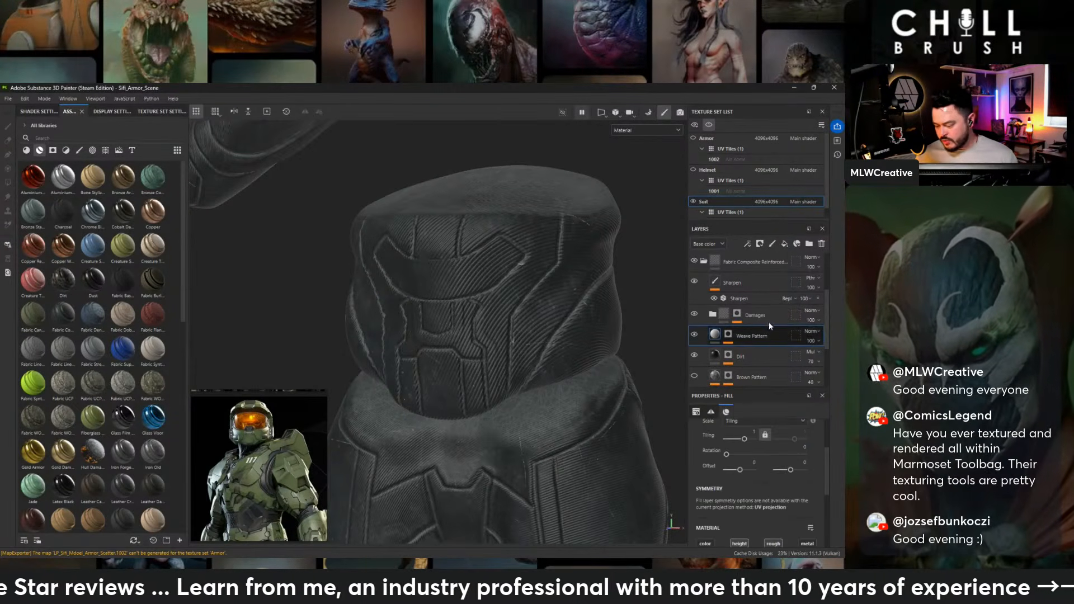
# - Place the Weave Pattern layer inside a new folder and give the folder a white mask
pyautogui.click(808, 244)
pyautogui.moveTo(719, 343); pyautogui.dragTo(745, 335)
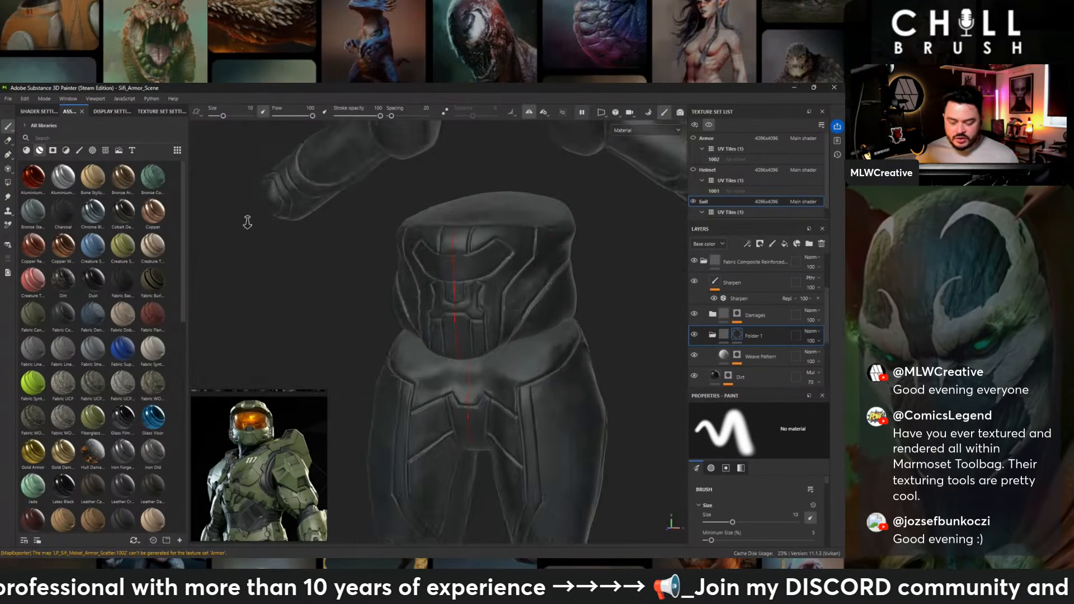
pyautogui.keyDown('alt'); pyautogui.moveTo(247, 222); pyautogui.dragTo(429, 213); pyautogui.keyUp('alt')
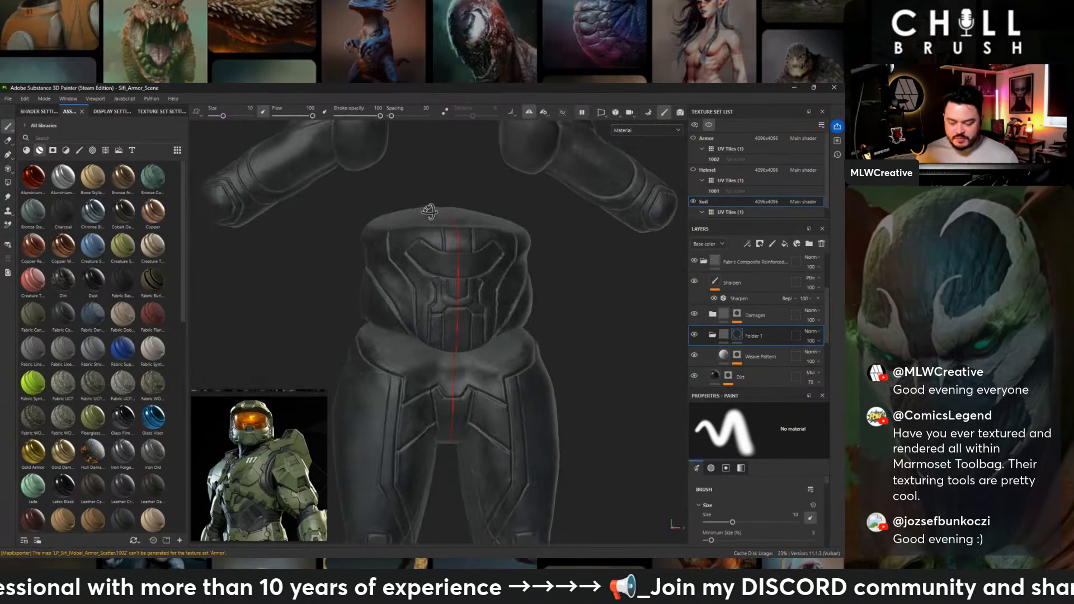
pyautogui.keyDown('alt'); pyautogui.moveTo(429, 213); pyautogui.dragTo(400, 208, button='right'); pyautogui.keyUp('alt')
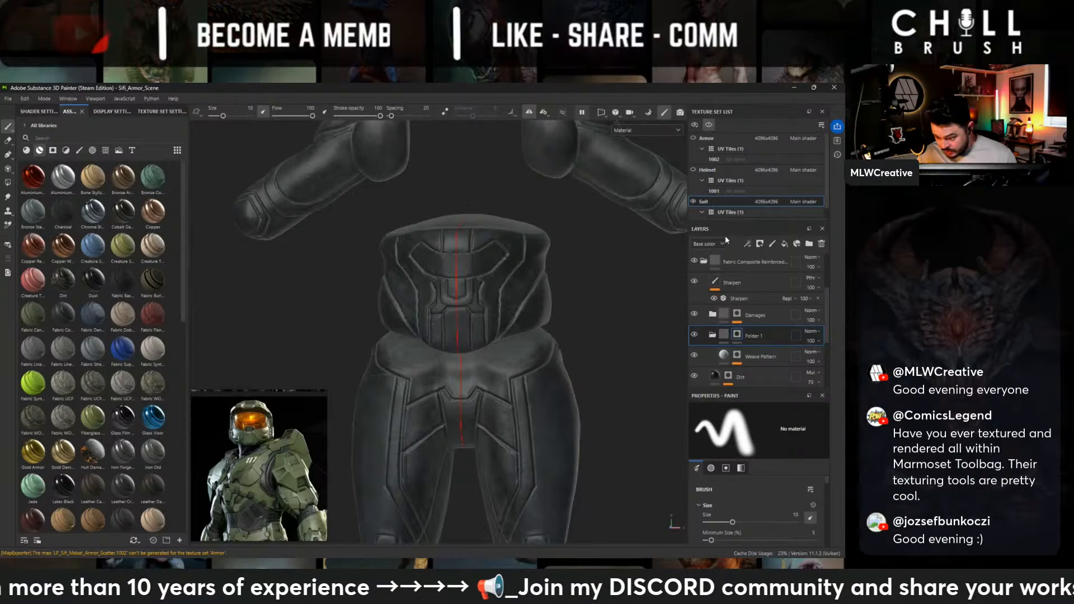
pyautogui.rightClick(759, 334)
pyautogui.click(785, 92)
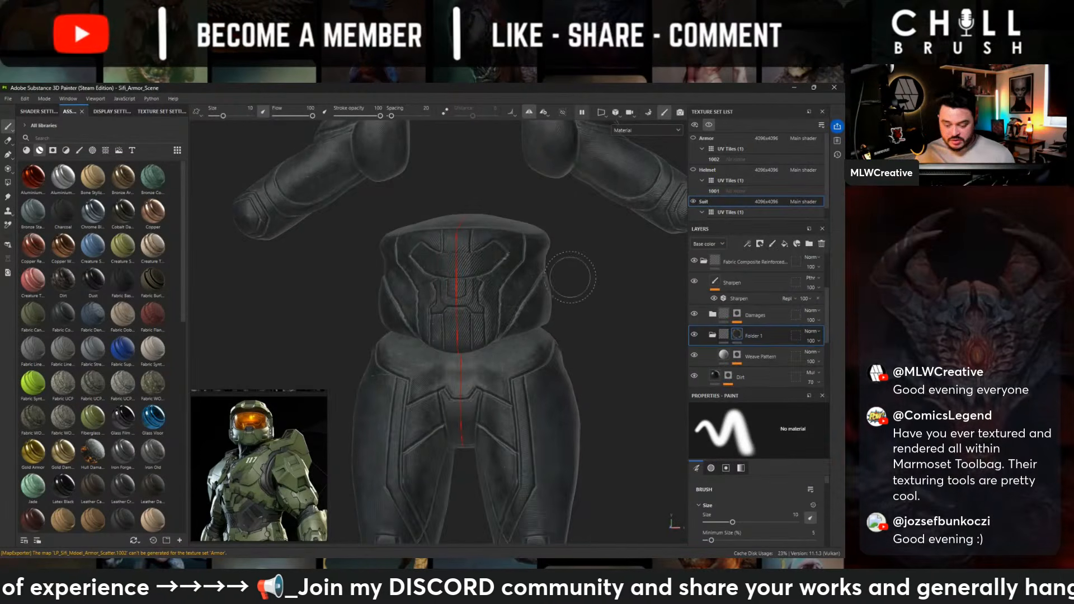
# - Examine the weave pattern's coverage on the suit's abdomen, waist sides and thighs from several angles
pyautogui.keyDown('alt'); pyautogui.moveTo(570, 280); pyautogui.dragTo(619, 362, button='right'); pyautogui.keyUp('alt')
pyautogui.keyDown('alt'); pyautogui.moveTo(534, 295); pyautogui.dragTo(523, 306, button='middle'); pyautogui.keyUp('alt')
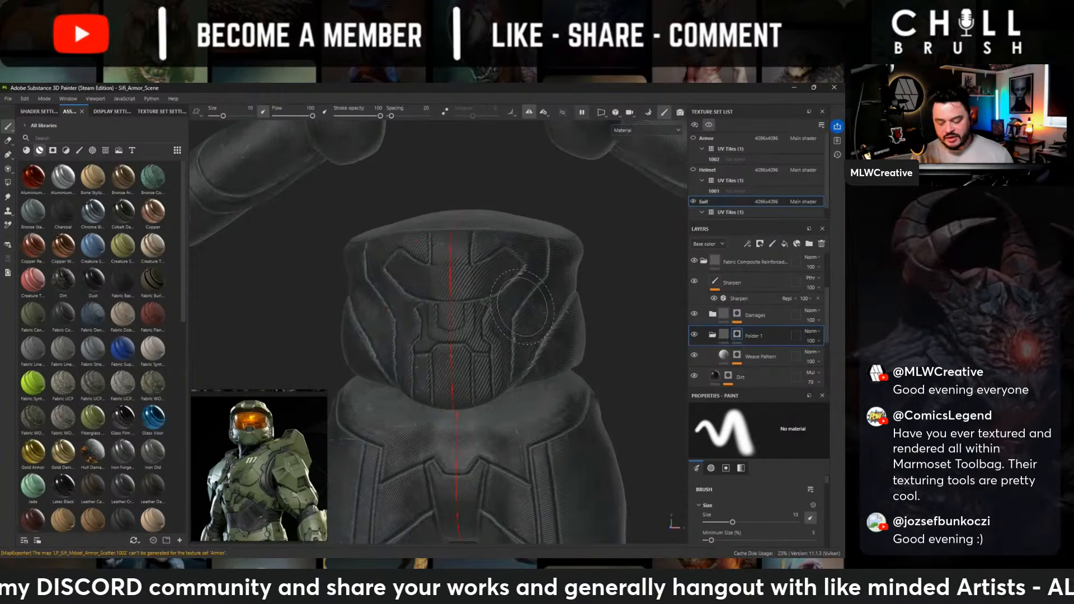
pyautogui.keyDown('alt'); pyautogui.moveTo(618, 350); pyautogui.dragTo(611, 369); pyautogui.keyUp('alt')
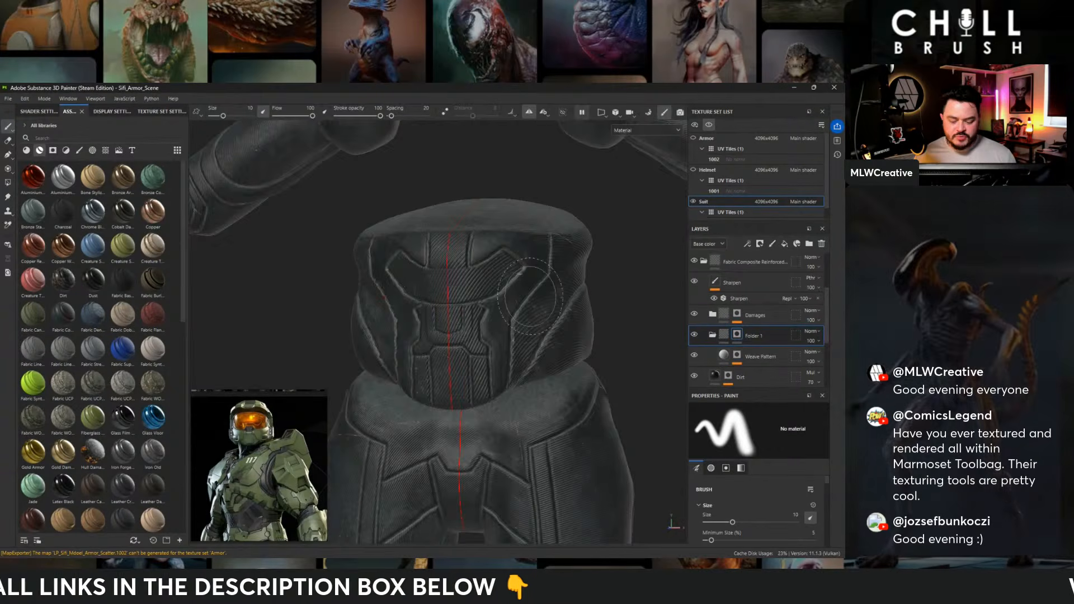
pyautogui.keyDown('alt'); pyautogui.moveTo(530, 297); pyautogui.dragTo(280, 274, button='right'); pyautogui.keyUp('alt')
pyautogui.keyDown('alt'); pyautogui.moveTo(492, 282); pyautogui.dragTo(553, 291); pyautogui.keyUp('alt')
pyautogui.keyDown('alt'); pyautogui.moveTo(532, 327); pyautogui.dragTo(538, 277, button='middle'); pyautogui.keyUp('alt')
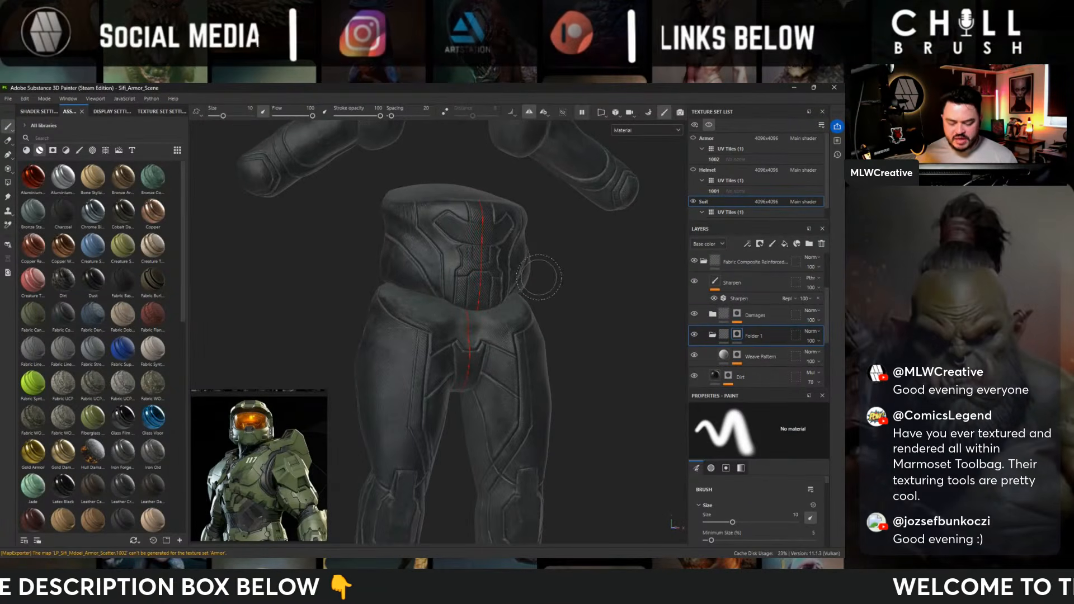
pyautogui.keyDown('alt'); pyautogui.moveTo(538, 277); pyautogui.dragTo(547, 271); pyautogui.keyUp('alt')
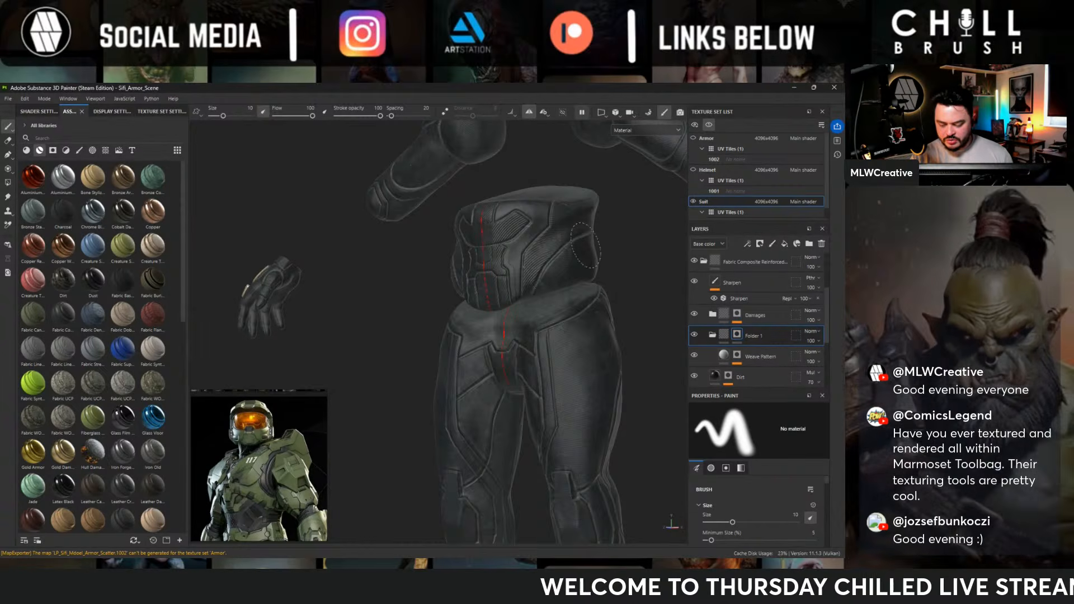
pyautogui.keyDown('alt'); pyautogui.moveTo(592, 263); pyautogui.dragTo(528, 255); pyautogui.keyUp('alt')
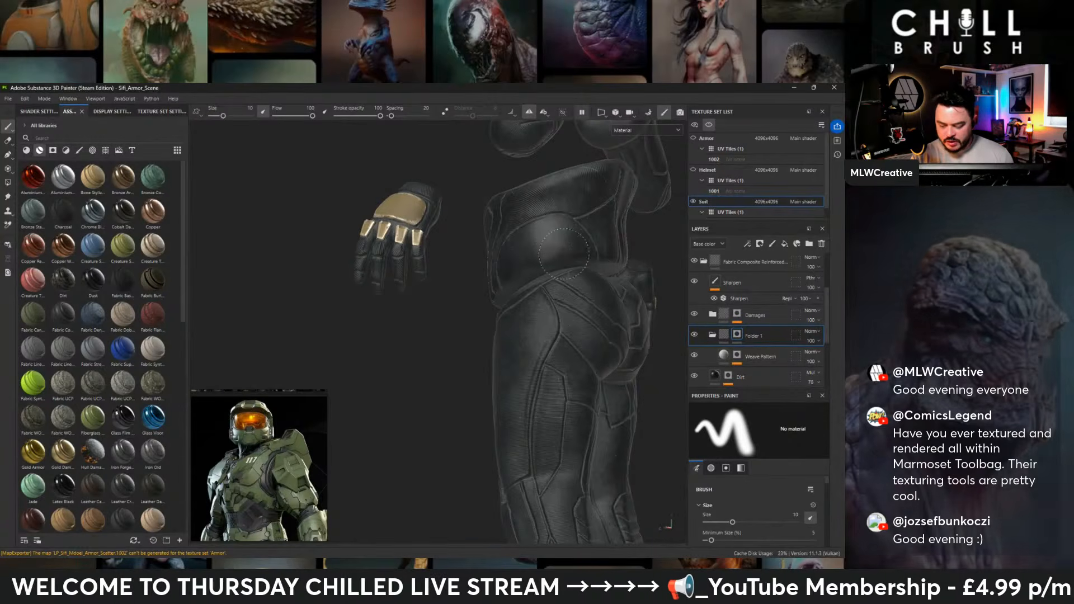
pyautogui.keyDown('alt'); pyautogui.moveTo(517, 269); pyautogui.dragTo(601, 369); pyautogui.keyUp('alt')
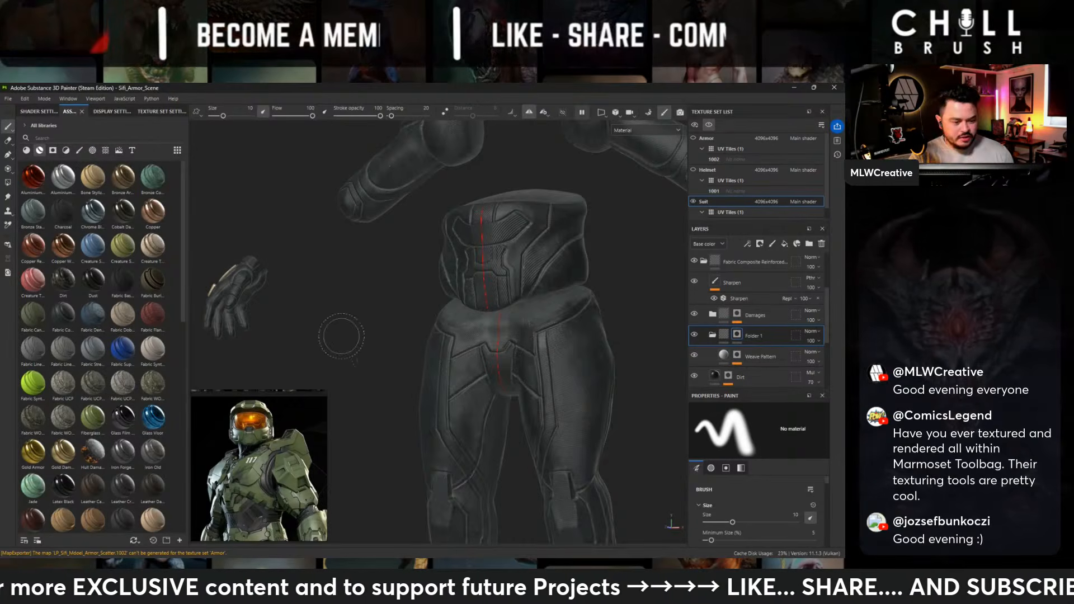
# - Choose the Basic Hard brush for the folder mask and reduce its size to 3.85
pyautogui.click(79, 150)
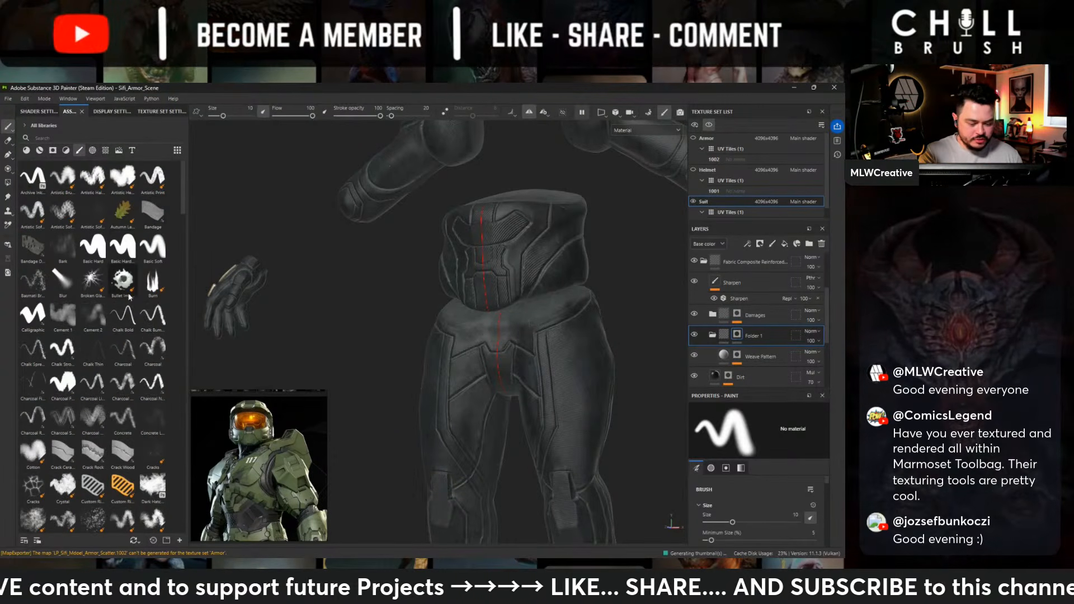
pyautogui.click(99, 255)
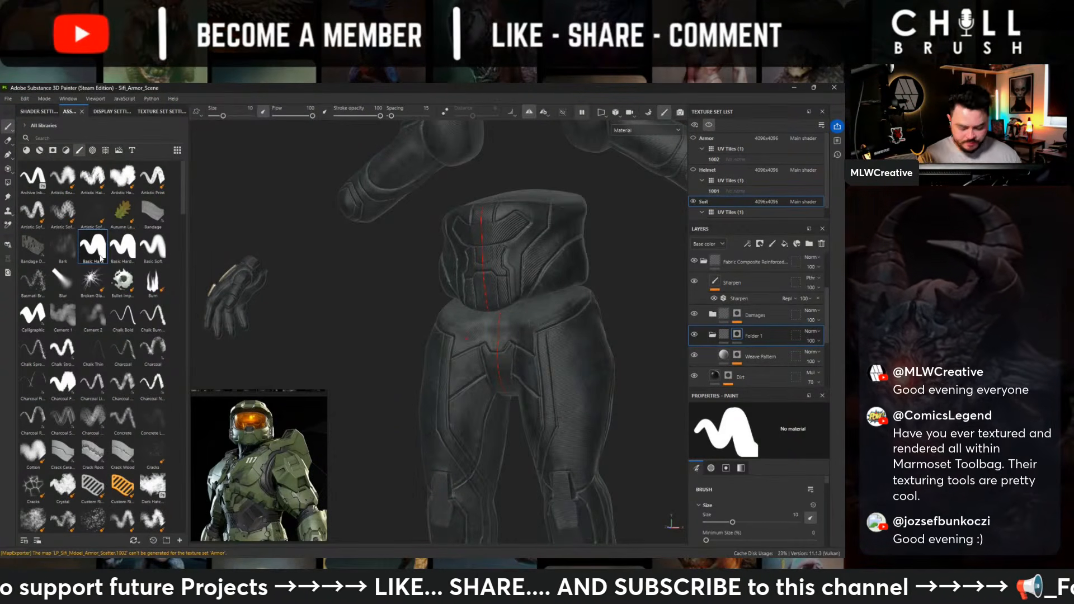
pyautogui.press('[')
pyautogui.press('[')
pyautogui.press('[')
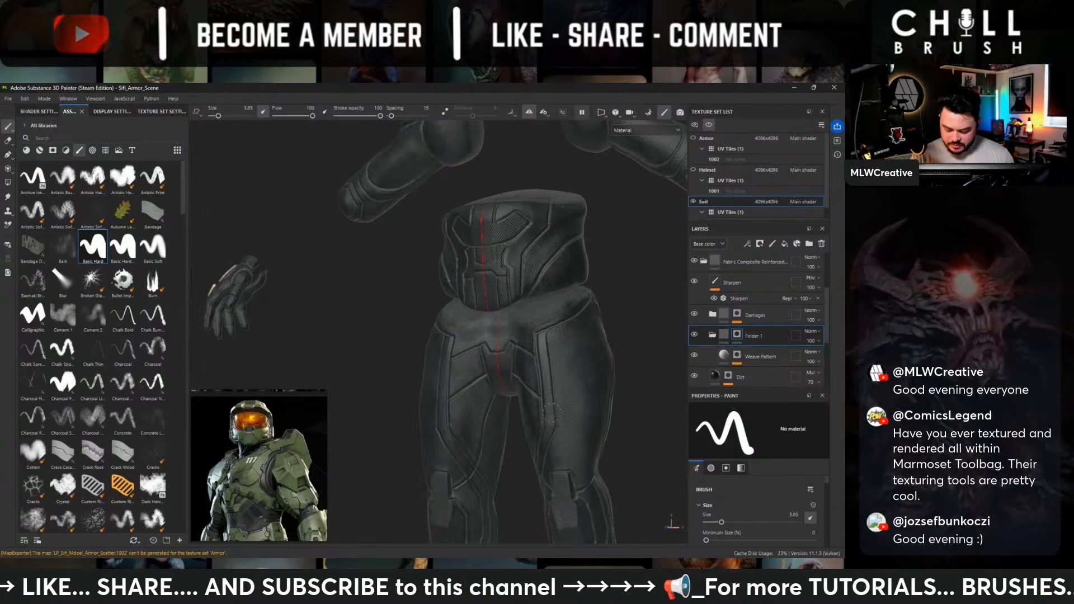
# - Examine the suit's panels on the legs, back, shoulder and upper arm to judge where the weave pattern belongs
pyautogui.keyDown('alt'); pyautogui.moveTo(599, 385); pyautogui.dragTo(667, 354); pyautogui.keyUp('alt')
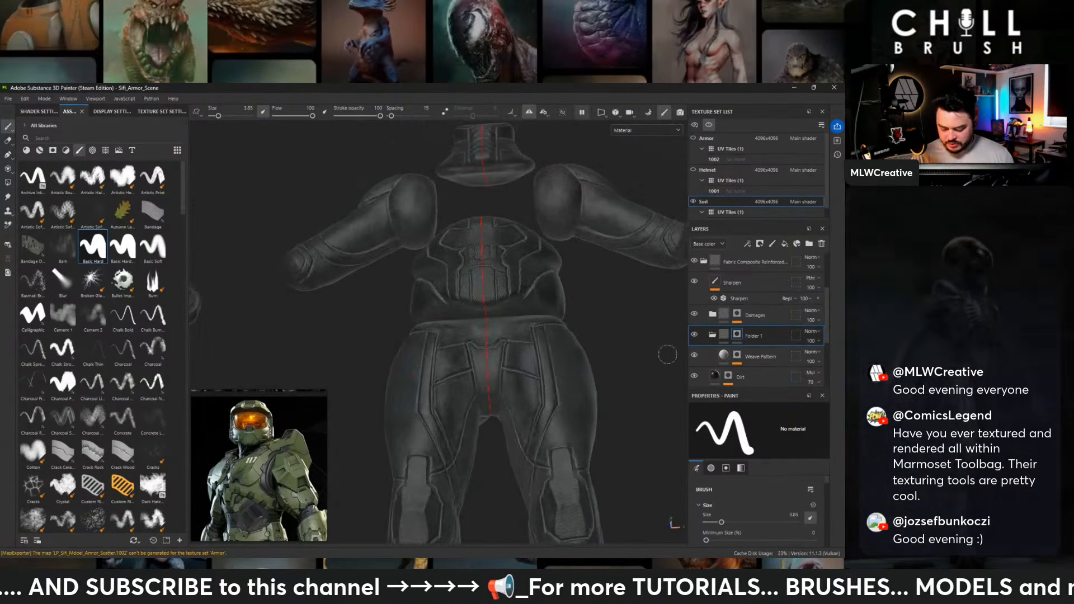
pyautogui.keyDown('alt'); pyautogui.moveTo(560, 366); pyautogui.dragTo(549, 295, button='middle'); pyautogui.keyUp('alt')
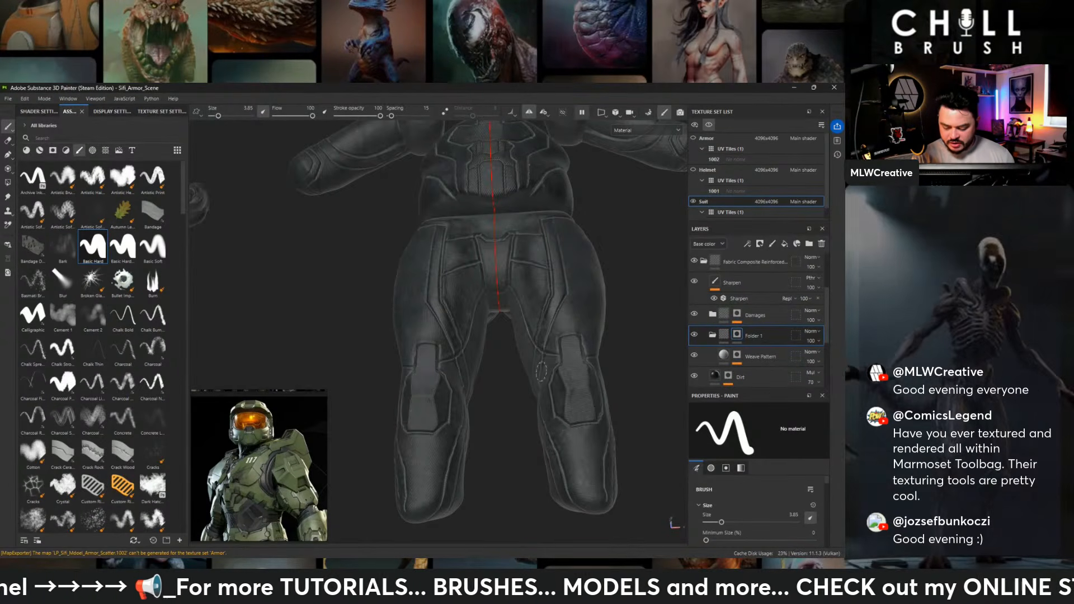
pyautogui.keyDown('alt'); pyautogui.moveTo(541, 370); pyautogui.dragTo(658, 340); pyautogui.keyUp('alt')
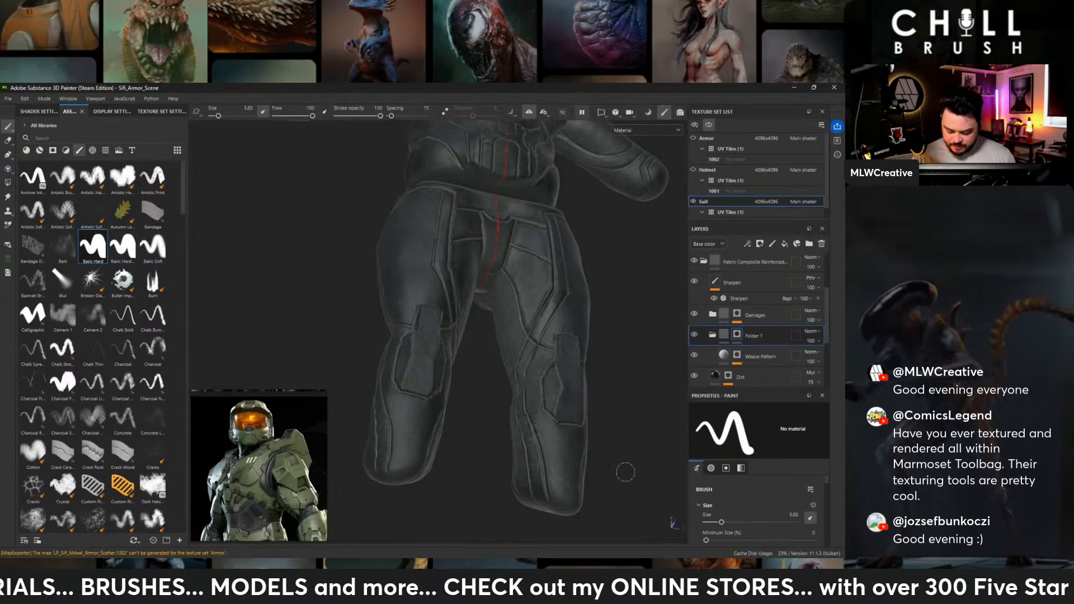
pyautogui.keyDown('alt'); pyautogui.moveTo(625, 472); pyautogui.dragTo(471, 307); pyautogui.keyUp('alt')
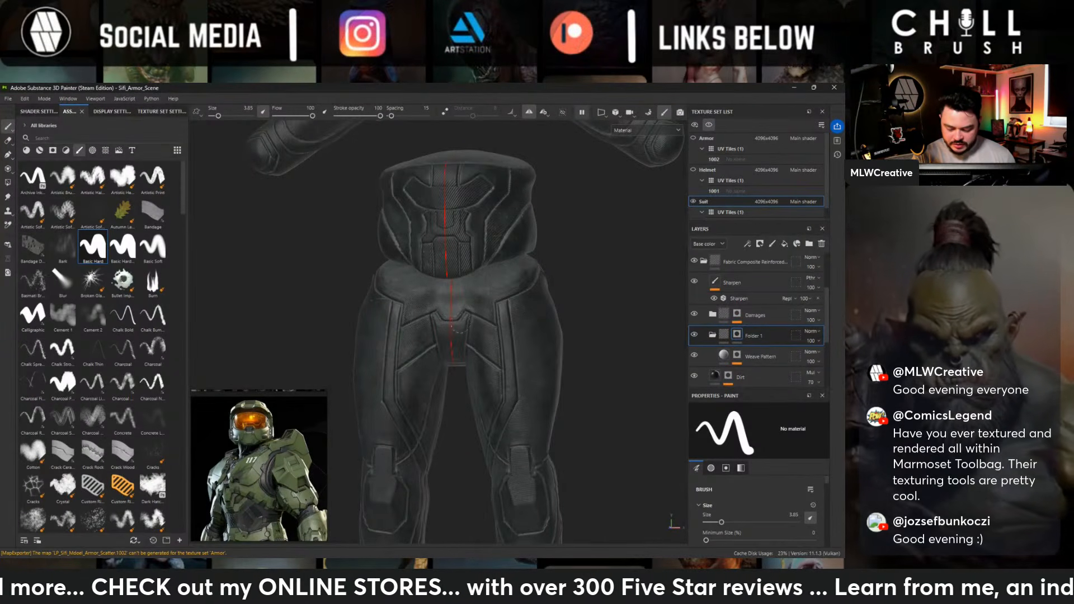
pyautogui.keyDown('alt'); pyautogui.moveTo(471, 404); pyautogui.dragTo(461, 291); pyautogui.keyUp('alt')
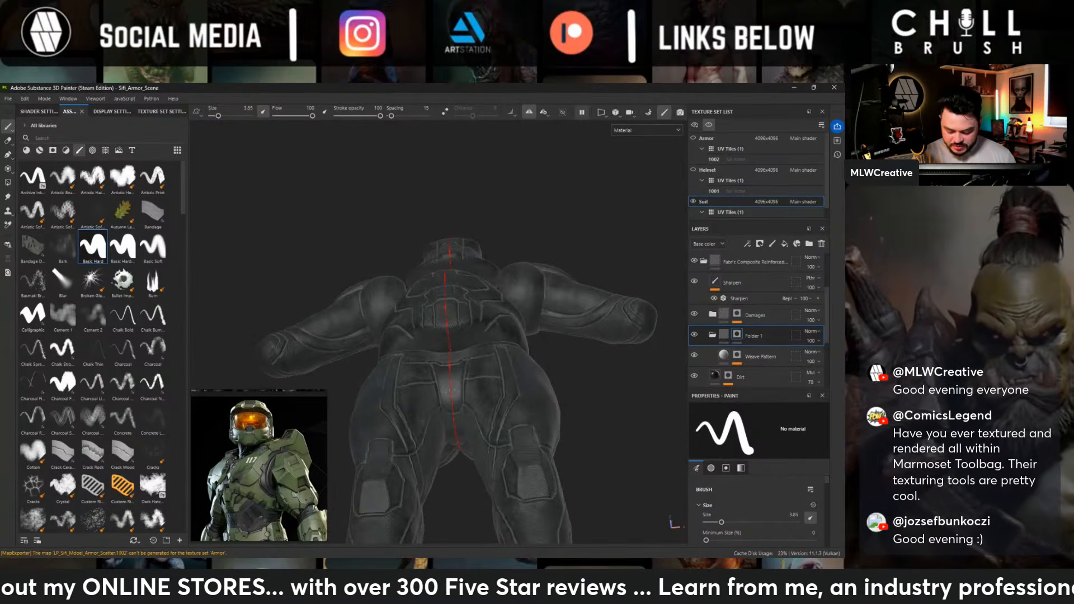
pyautogui.keyDown('alt'); pyautogui.moveTo(514, 345); pyautogui.dragTo(545, 355); pyautogui.keyUp('alt')
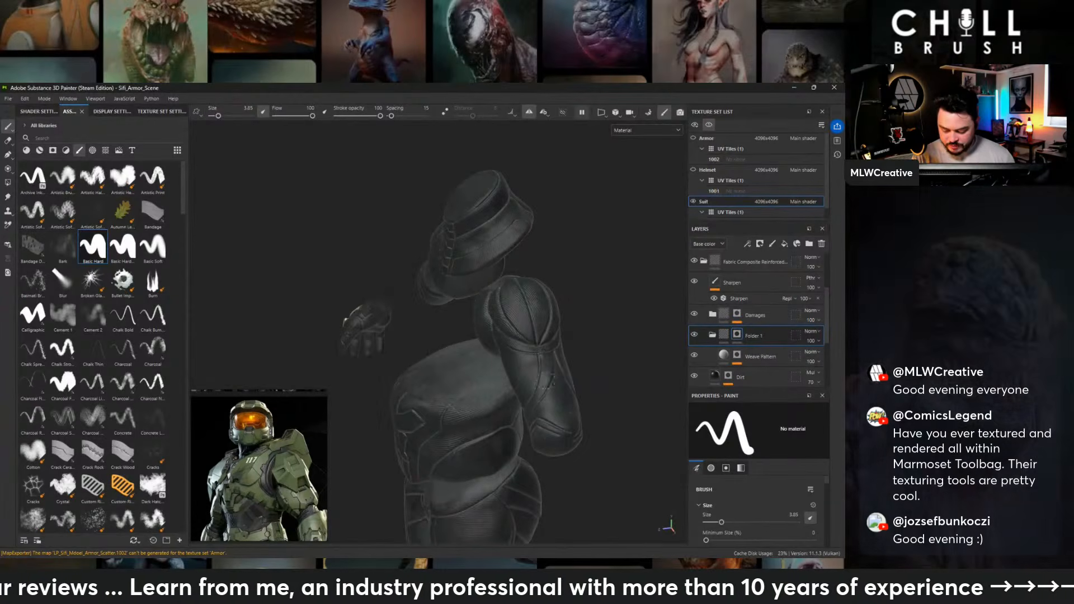
pyautogui.keyDown('alt'); pyautogui.moveTo(556, 339); pyautogui.dragTo(565, 319); pyautogui.keyUp('alt')
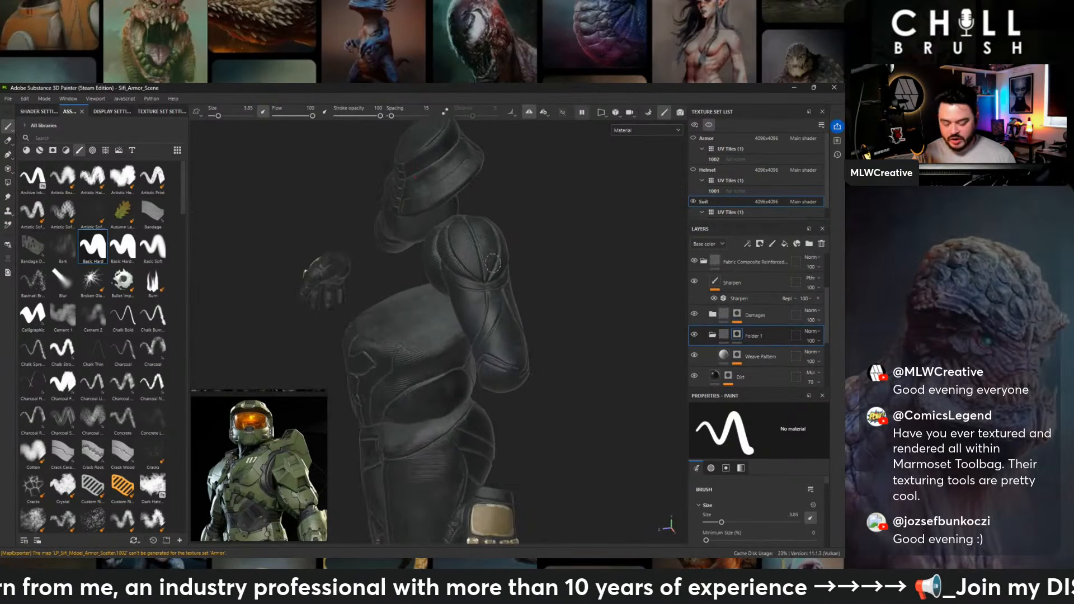
pyautogui.keyDown('alt'); pyautogui.moveTo(565, 319); pyautogui.dragTo(649, 363, button='right'); pyautogui.keyUp('alt')
pyautogui.keyDown('alt'); pyautogui.moveTo(529, 342); pyautogui.dragTo(499, 341); pyautogui.keyUp('alt')
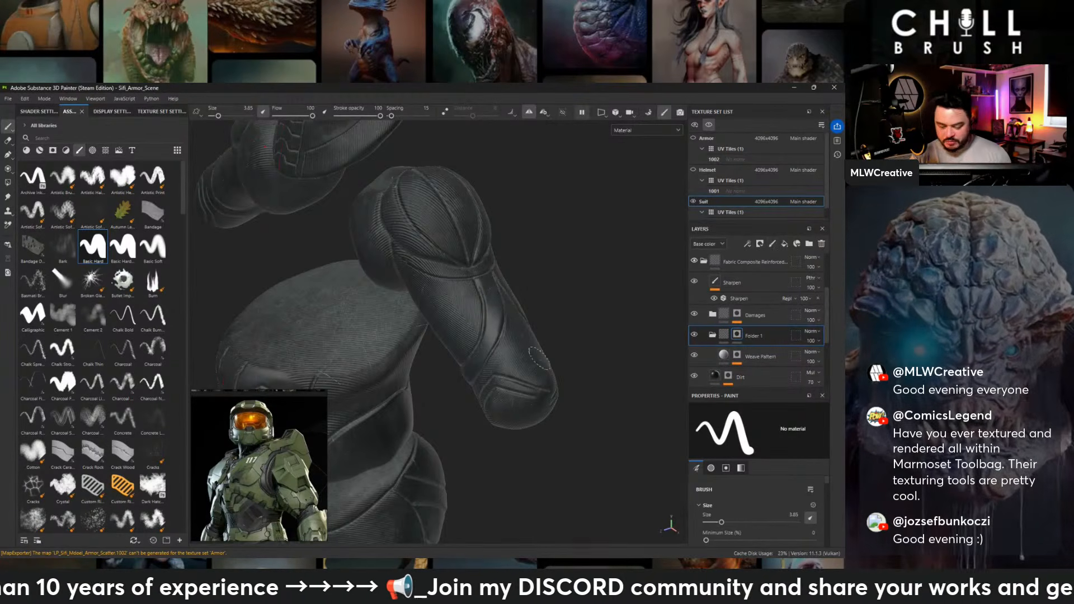
pyautogui.keyDown('alt'); pyautogui.moveTo(539, 358); pyautogui.dragTo(579, 268); pyautogui.keyUp('alt')
pyautogui.keyDown('alt'); pyautogui.moveTo(507, 348); pyautogui.dragTo(482, 372); pyautogui.keyUp('alt')
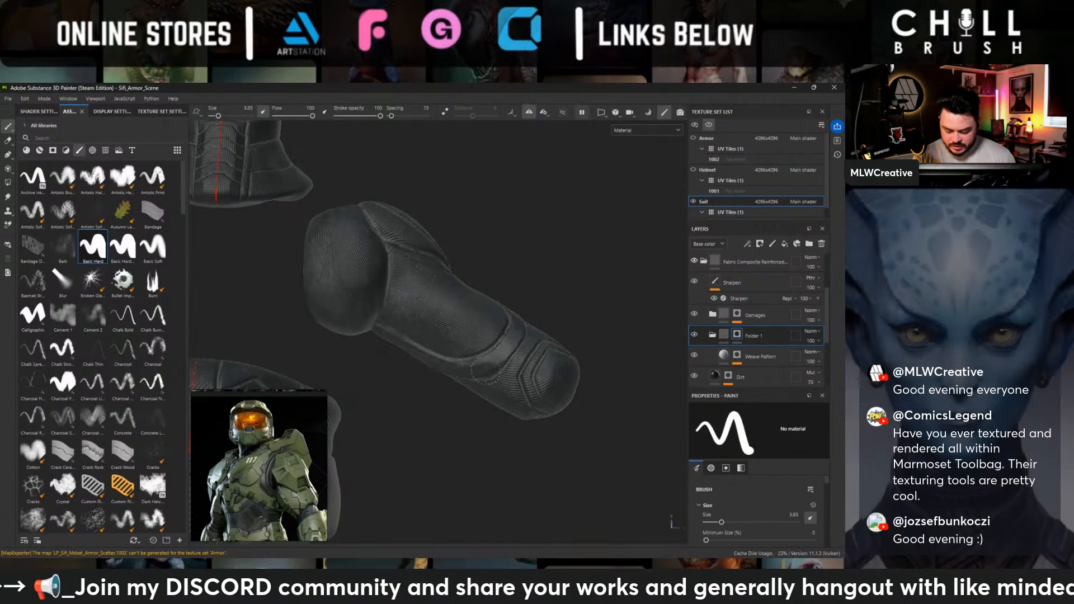
# - Toggle the color channel of the Clouds 2 fill on the Base layer to check its effect on the fabric
pyautogui.keyDown('alt'); pyautogui.moveTo(514, 296); pyautogui.dragTo(570, 215); pyautogui.keyUp('alt')
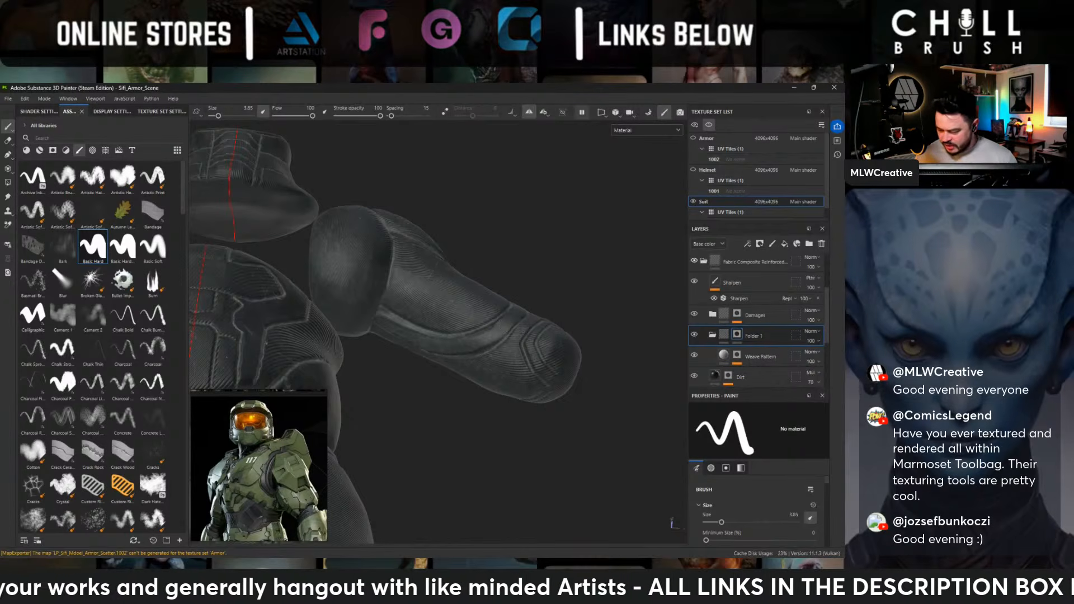
pyautogui.scroll(-1, 755, 327)
pyautogui.scroll(-2, 708, 339)
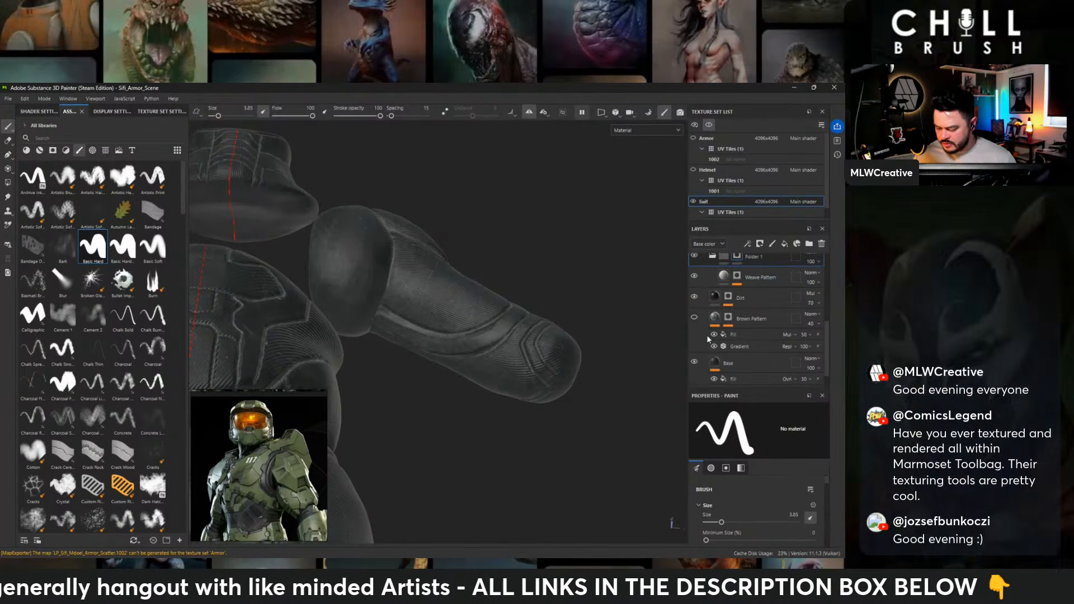
pyautogui.scroll(-1, 698, 330)
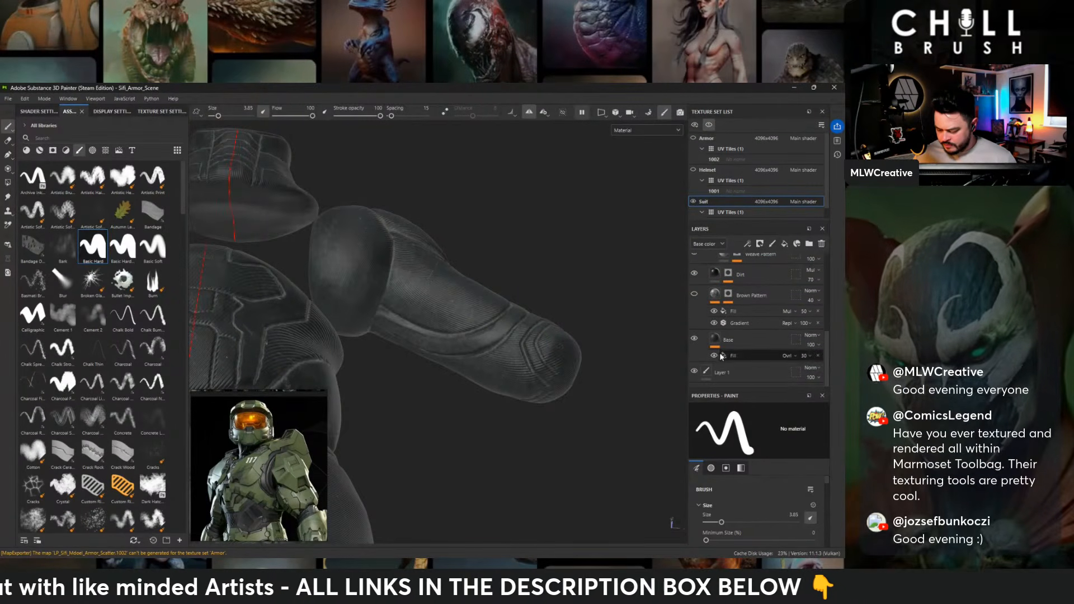
pyautogui.click(744, 357)
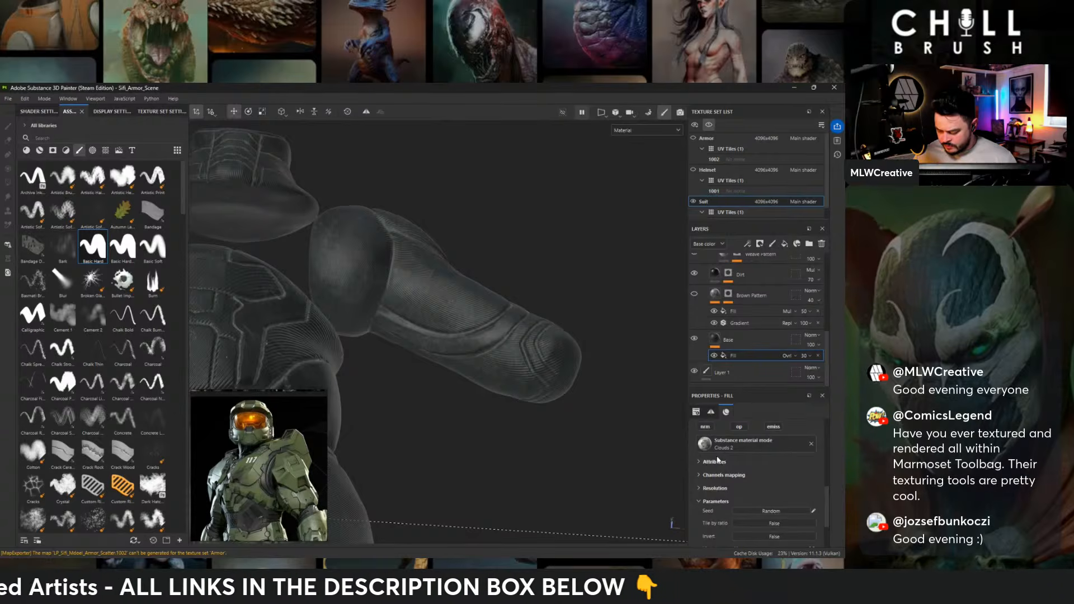
pyautogui.scroll(3, 726, 438)
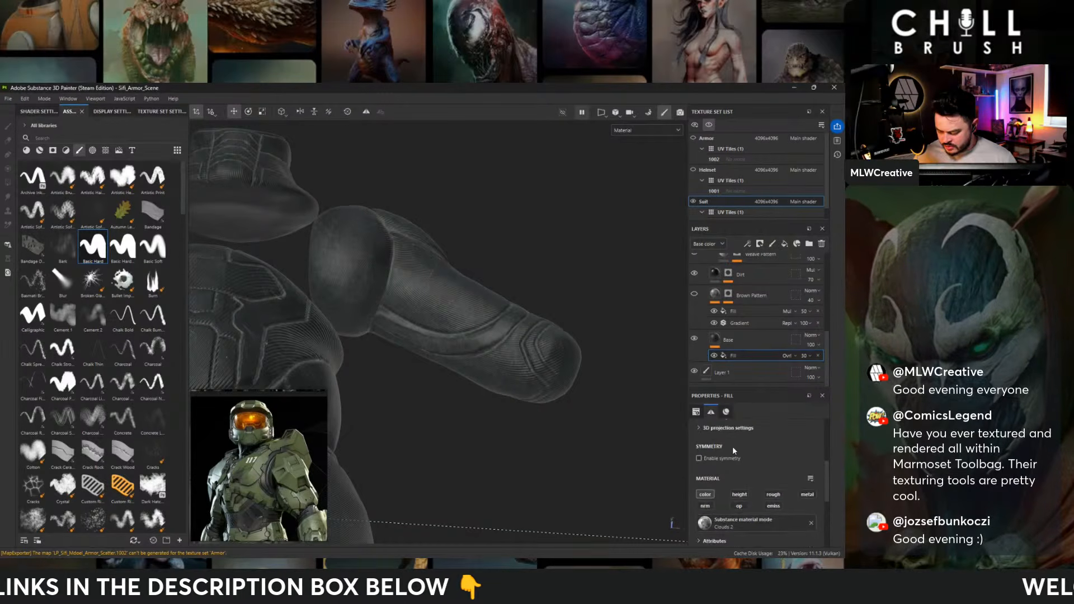
pyautogui.click(704, 495)
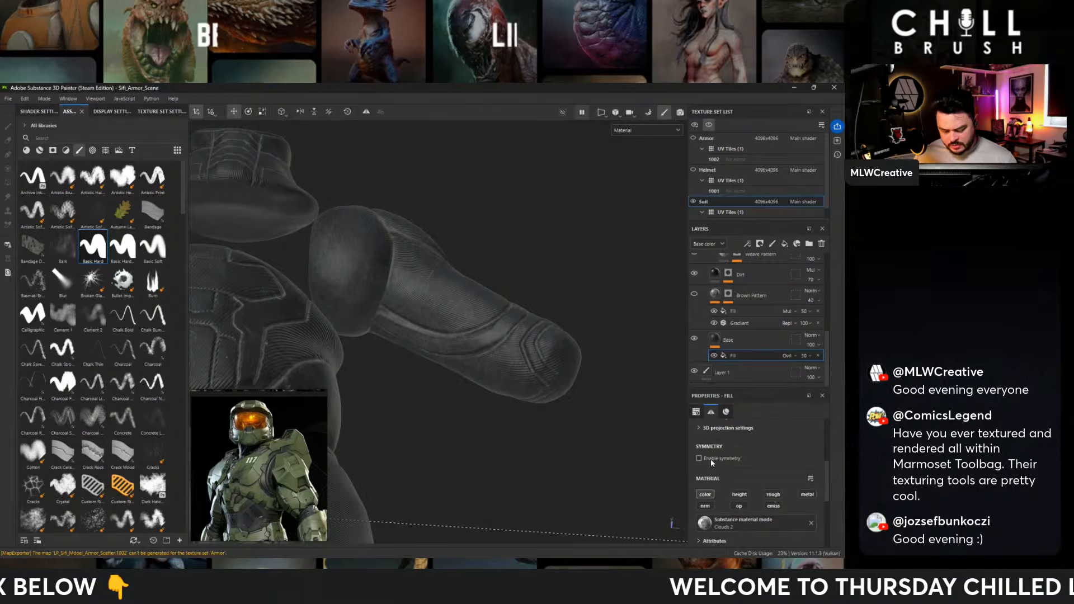
pyautogui.scroll(3, 734, 328)
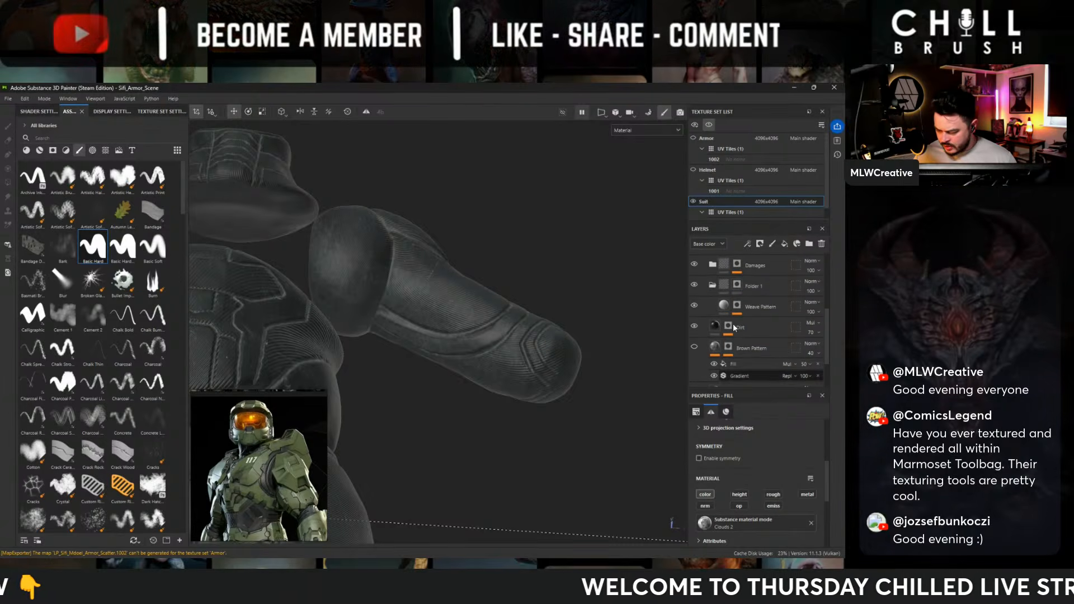
# - Toggle the visibility of the Weave Pattern and Dirt layers to compare what each contributes to the fabric surface
pyautogui.click(694, 305)
pyautogui.click(694, 306)
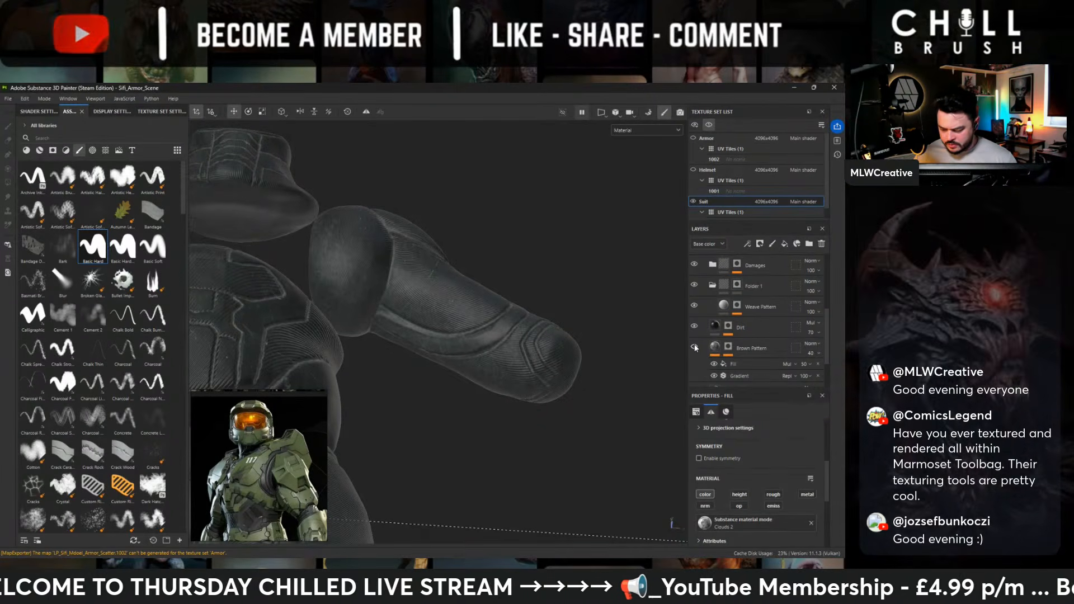
pyautogui.scroll(-1, 693, 348)
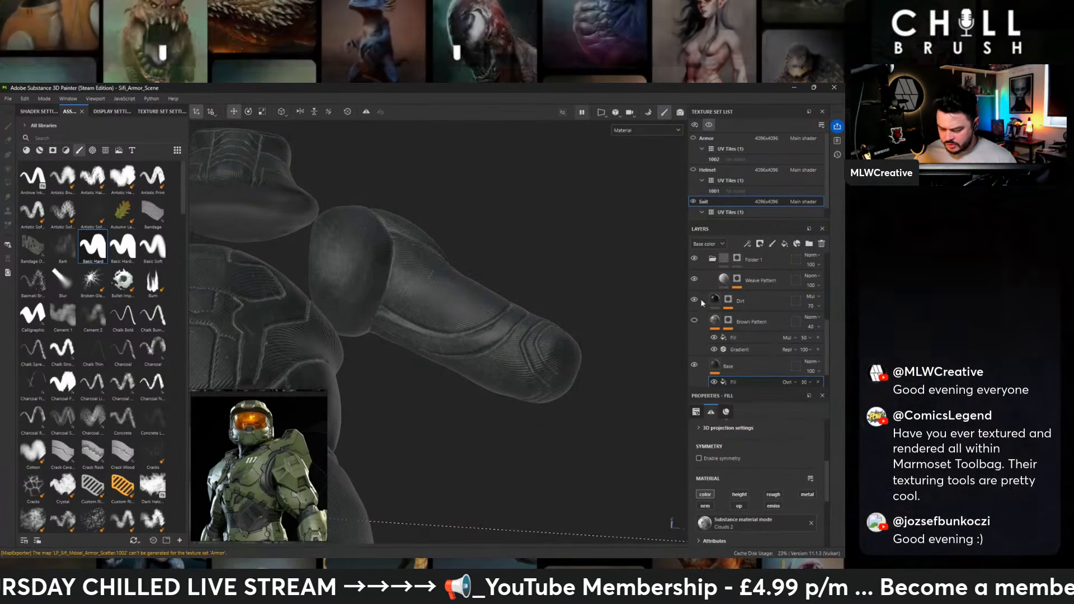
pyautogui.click(694, 300)
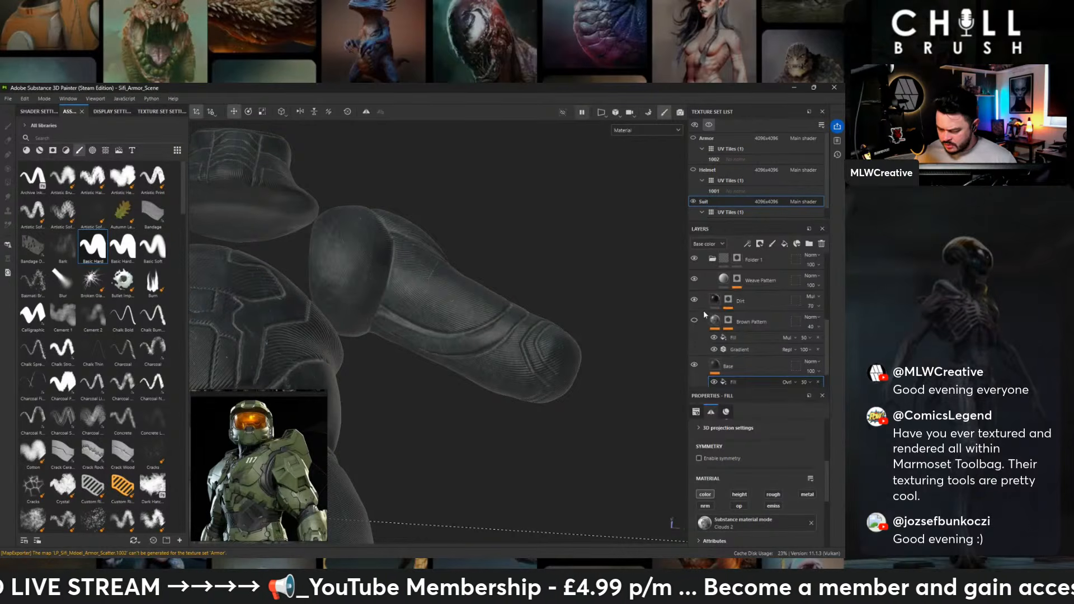
pyautogui.scroll(4, 705, 316)
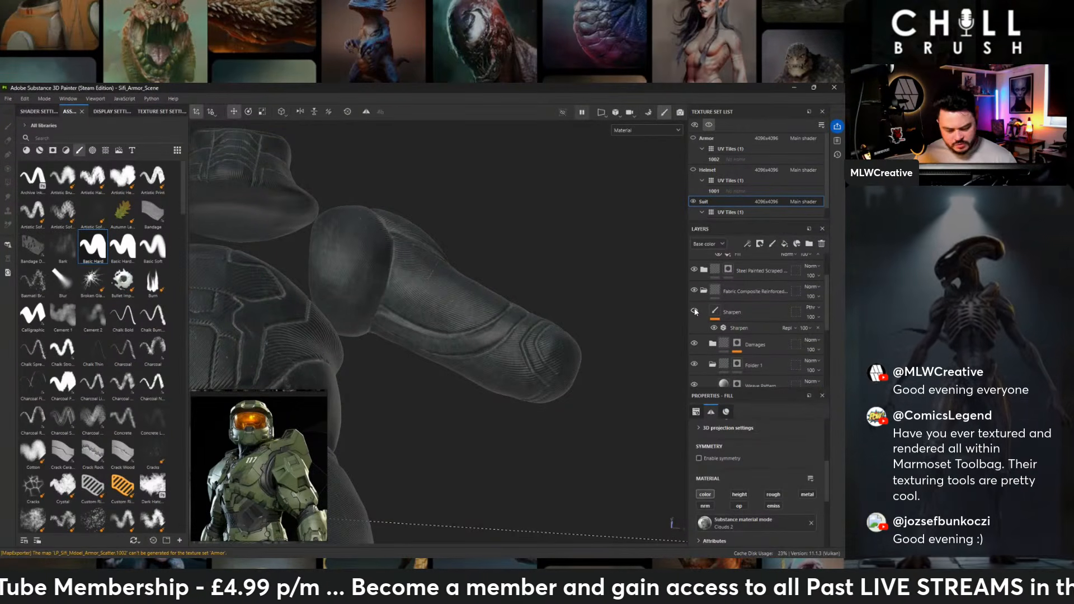
# - Hide the Fiber Scratches layer inside the Damages folder and check the suit's torso and arms
pyautogui.click(694, 343)
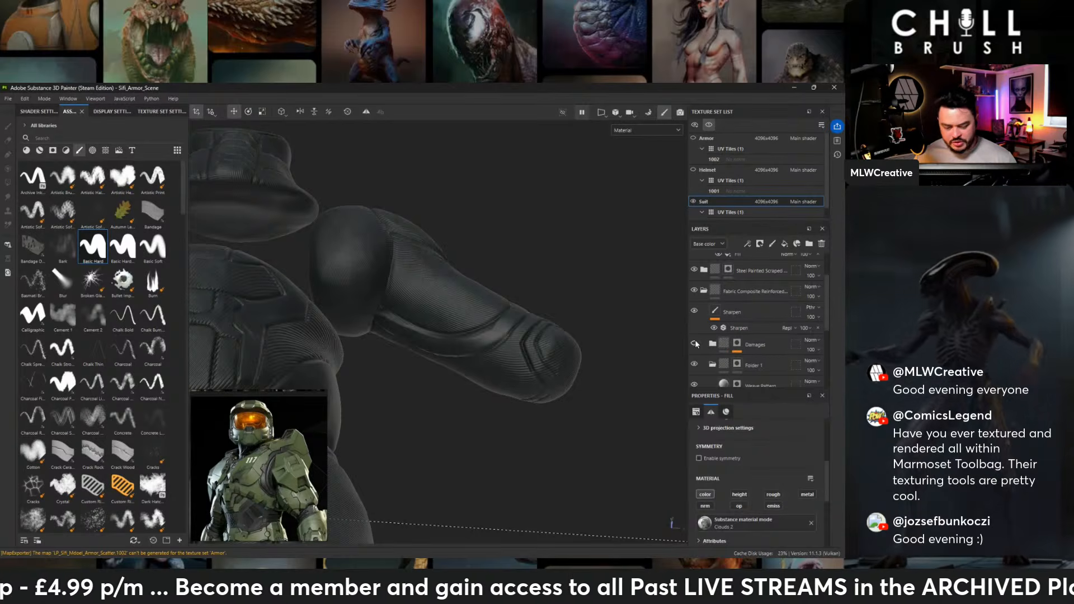
pyautogui.scroll(-2, 710, 341)
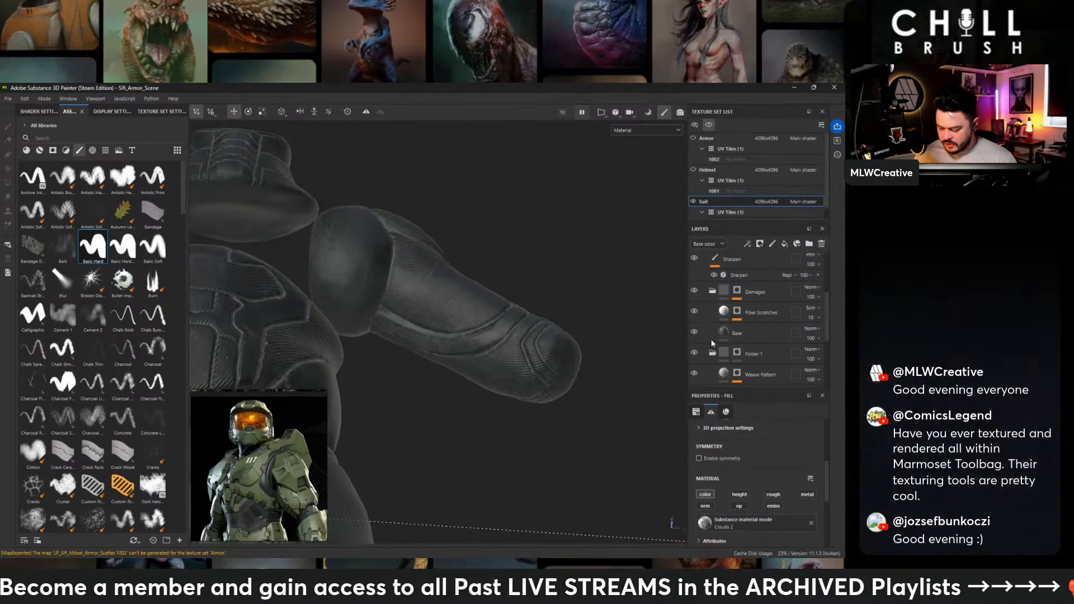
pyautogui.click(695, 311)
pyautogui.keyDown('alt'); pyautogui.moveTo(510, 270); pyautogui.dragTo(268, 300); pyautogui.keyUp('alt')
pyautogui.keyDown('alt'); pyautogui.moveTo(383, 308); pyautogui.dragTo(467, 235, button='middle'); pyautogui.keyUp('alt')
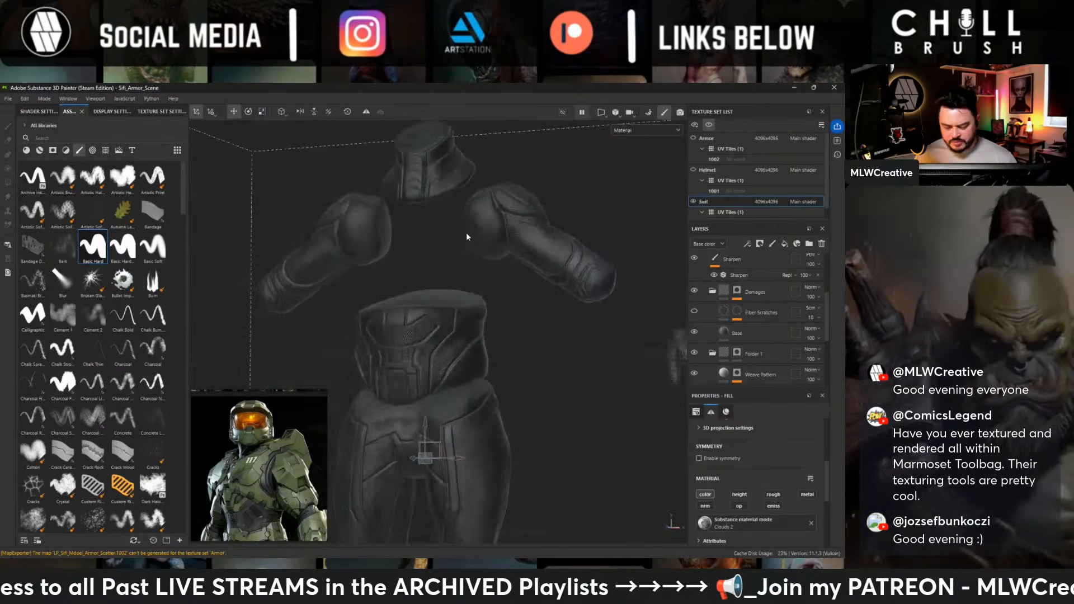
pyautogui.keyDown('alt'); pyautogui.moveTo(467, 235); pyautogui.dragTo(474, 364); pyautogui.keyUp('alt')
pyautogui.keyDown('alt'); pyautogui.moveTo(474, 364); pyautogui.dragTo(638, 373, button='right'); pyautogui.keyUp('alt')
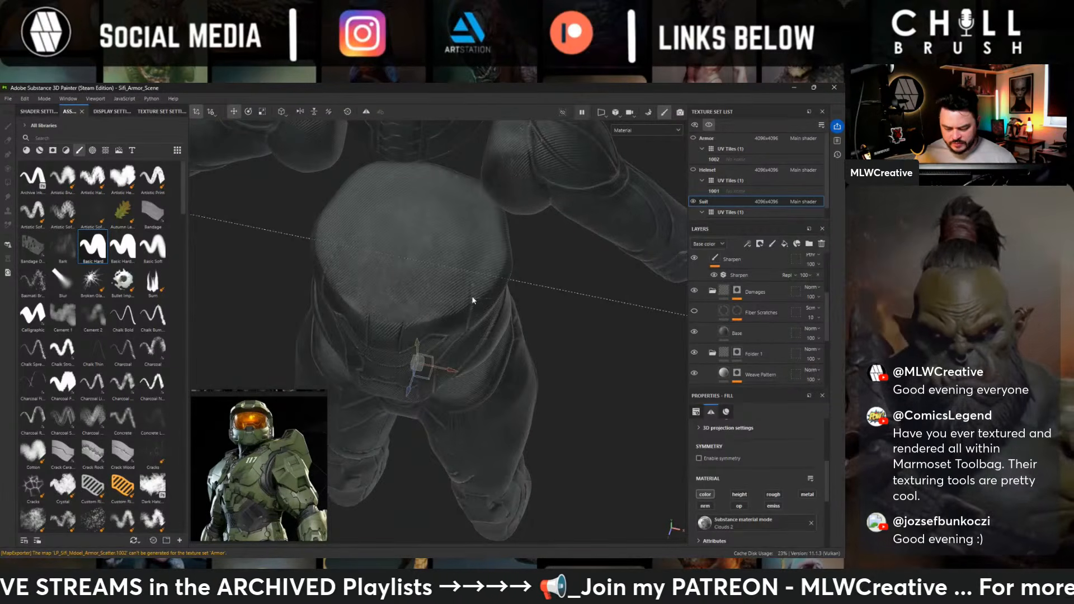
# - Paint on Folder 1's mask to remove the weave pattern from the end panel of the forearm
pyautogui.click(739, 355)
pyautogui.press('1')
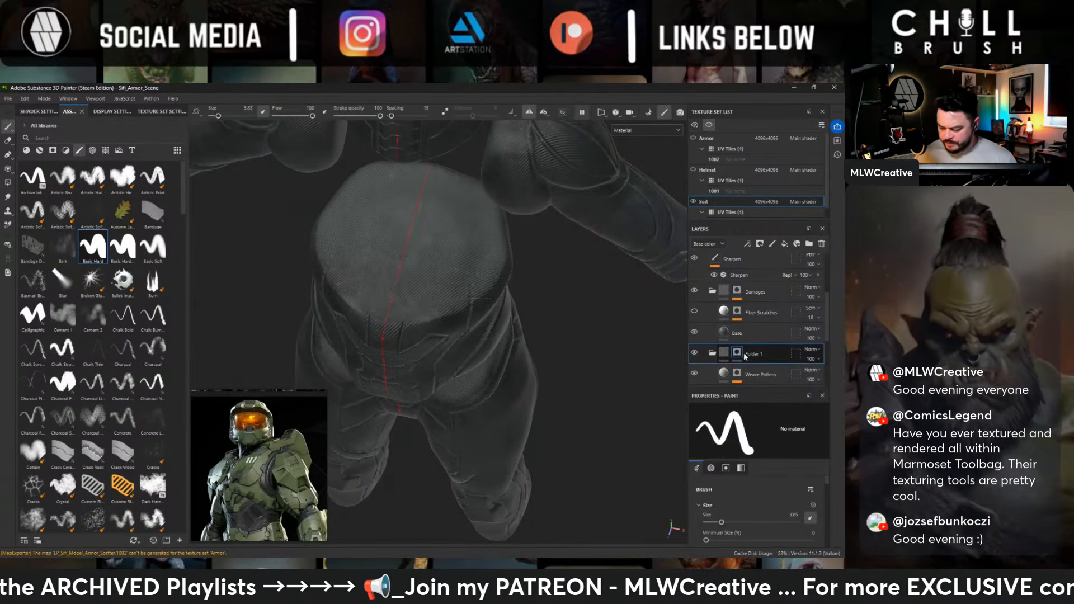
pyautogui.keyDown('alt'); pyautogui.moveTo(569, 298); pyautogui.dragTo(576, 238); pyautogui.keyUp('alt')
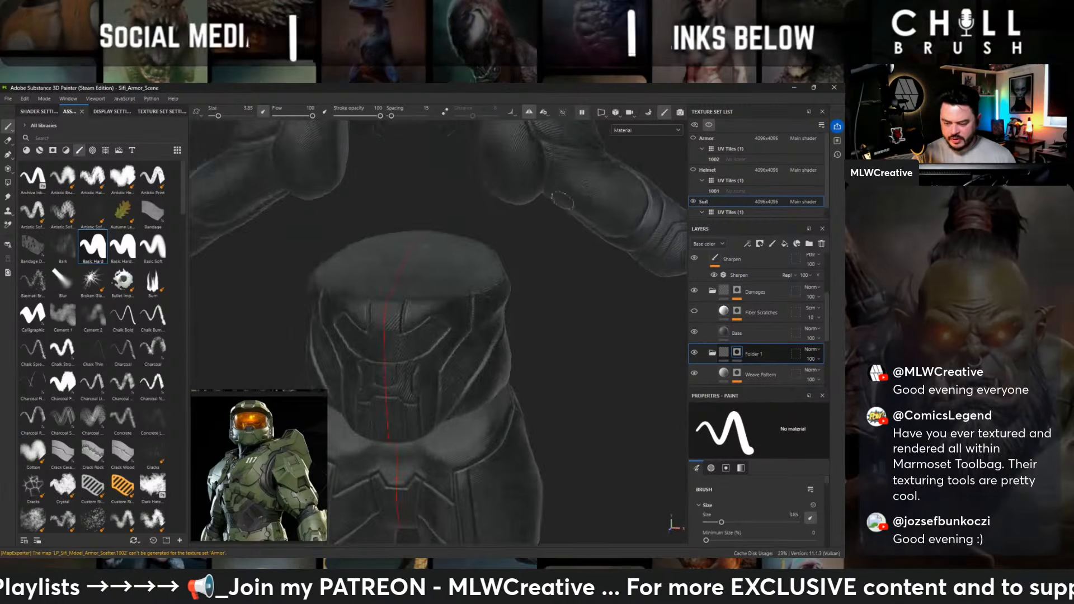
pyautogui.keyDown('alt'); pyautogui.moveTo(474, 302); pyautogui.dragTo(448, 408, button='middle'); pyautogui.keyUp('alt')
pyautogui.keyDown('alt'); pyautogui.moveTo(610, 268); pyautogui.dragTo(575, 293); pyautogui.keyUp('alt')
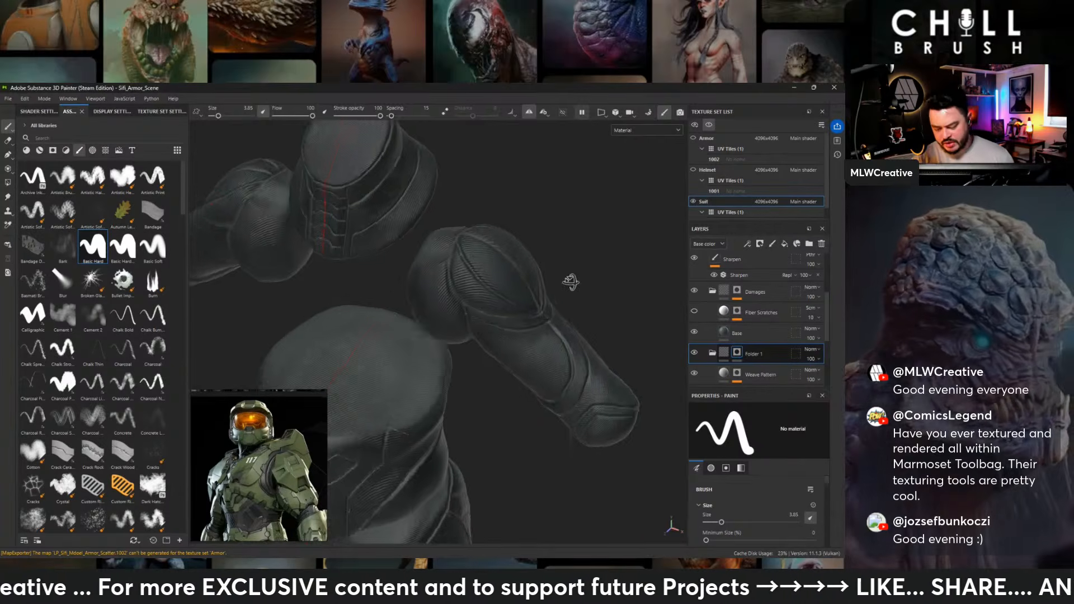
pyautogui.keyDown('alt'); pyautogui.moveTo(570, 283); pyautogui.dragTo(506, 377); pyautogui.keyUp('alt')
pyautogui.keyDown('alt'); pyautogui.moveTo(618, 329); pyautogui.dragTo(447, 299); pyautogui.keyUp('alt')
pyautogui.keyDown('alt'); pyautogui.moveTo(445, 300); pyautogui.dragTo(548, 277, button='middle'); pyautogui.keyUp('alt')
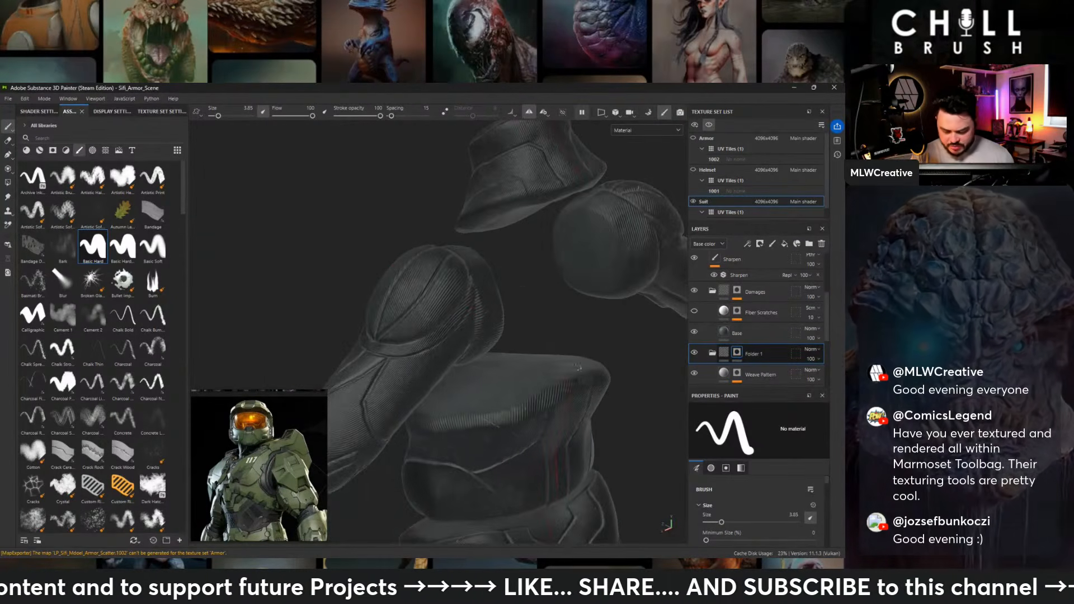
pyautogui.keyDown('alt'); pyautogui.moveTo(579, 367); pyautogui.dragTo(594, 373, button='right'); pyautogui.keyUp('alt')
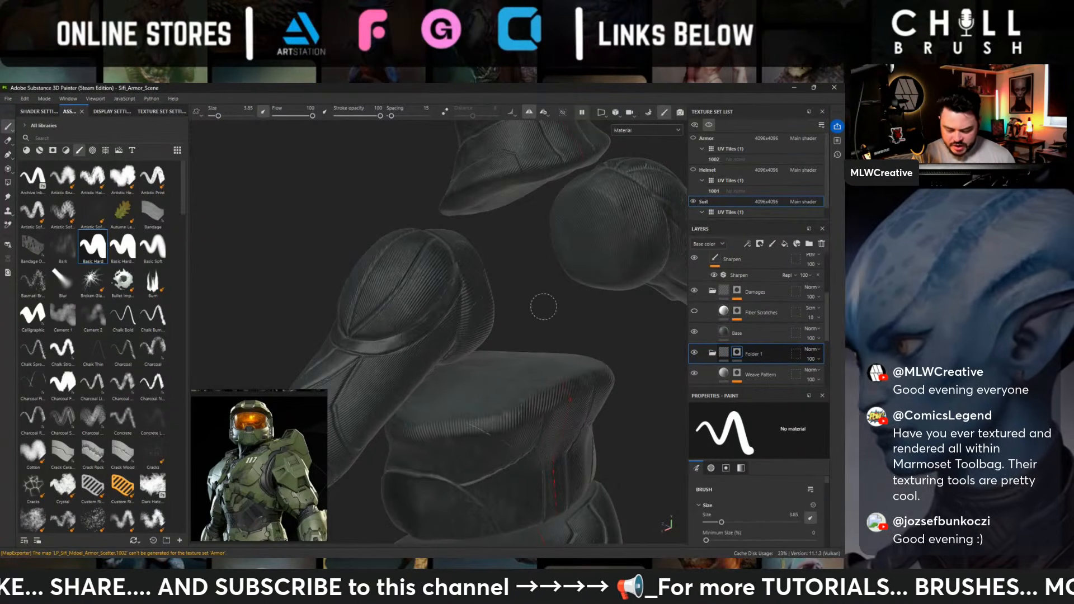
pyautogui.moveTo(544, 307)
pyautogui.keyDown('alt'); pyautogui.mouseDown()
pyautogui.moveTo(494, 312)
pyautogui.moveTo(482, 291)
pyautogui.moveTo(470, 296)
pyautogui.mouseUp(); pyautogui.keyUp('alt')
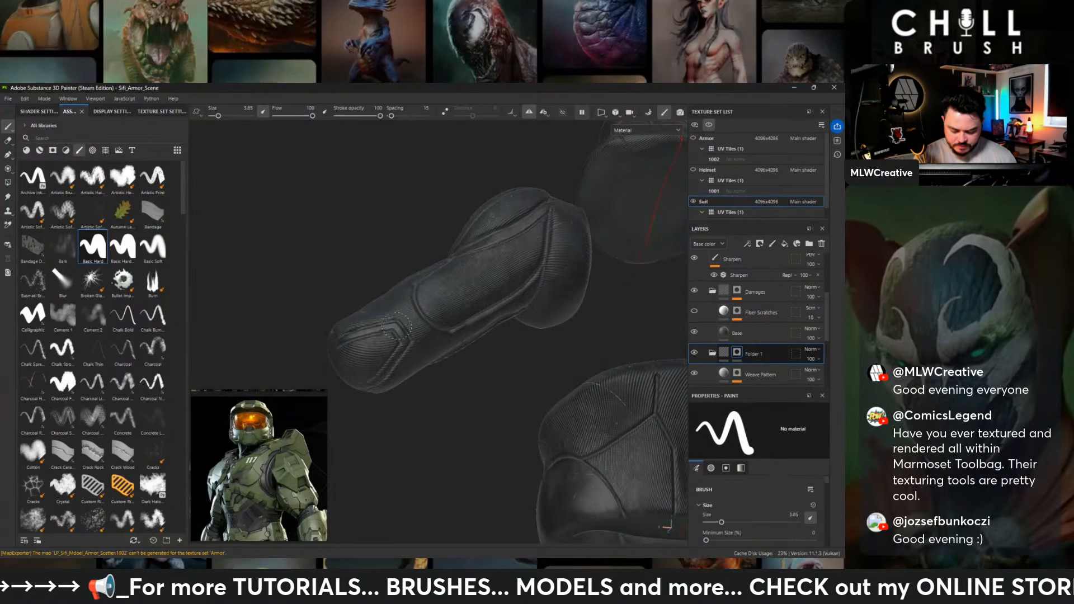
pyautogui.keyDown('alt'); pyautogui.moveTo(394, 328); pyautogui.dragTo(407, 298); pyautogui.keyUp('alt')
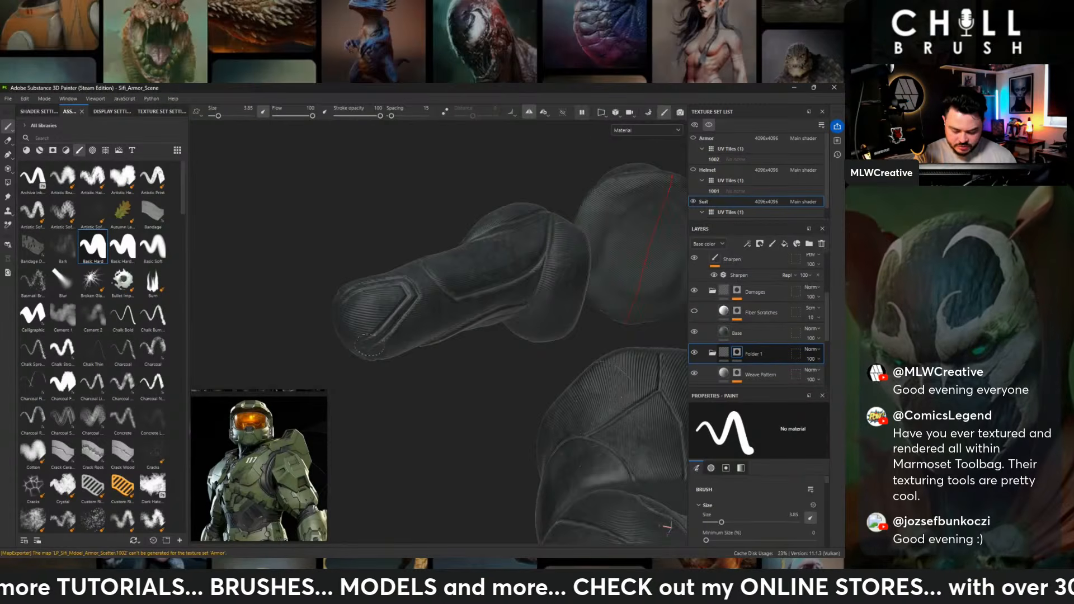
pyautogui.keyDown('alt'); pyautogui.moveTo(367, 345); pyautogui.dragTo(380, 342); pyautogui.keyUp('alt')
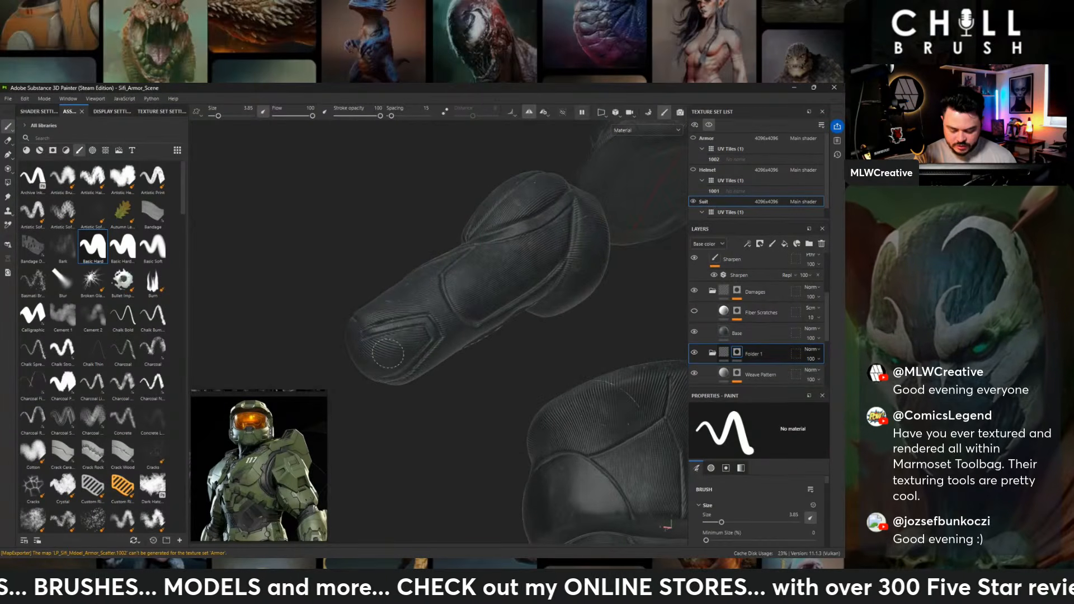
# - Paint the weave pattern out of the neck piece's middle side panels on Folder 1's mask, from front to back
pyautogui.keyDown('alt'); pyautogui.moveTo(427, 411); pyautogui.dragTo(553, 345); pyautogui.keyUp('alt')
pyautogui.keyDown('alt'); pyautogui.moveTo(553, 345); pyautogui.dragTo(551, 353, button='right'); pyautogui.keyUp('alt')
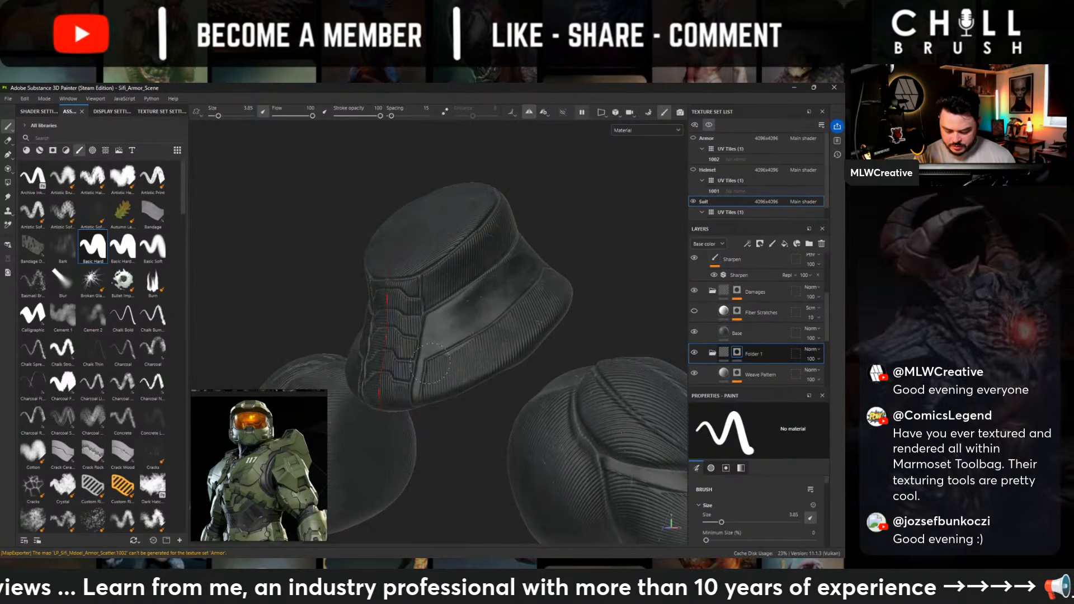
pyautogui.keyDown('alt'); pyautogui.moveTo(430, 364); pyautogui.dragTo(505, 285); pyautogui.keyUp('alt')
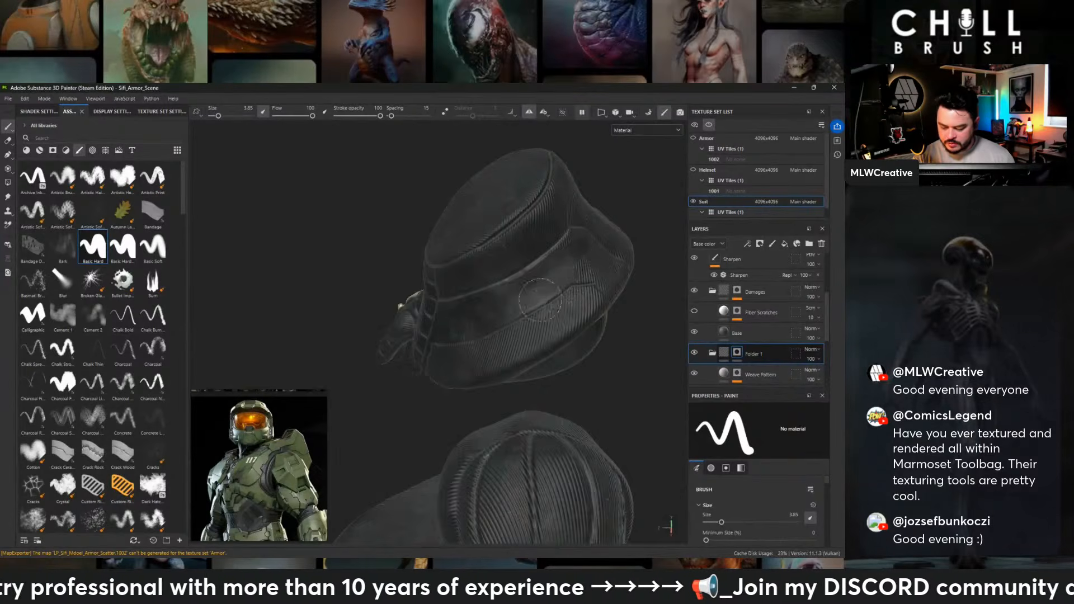
pyautogui.keyDown('alt'); pyautogui.moveTo(540, 299); pyautogui.dragTo(506, 306); pyautogui.keyUp('alt')
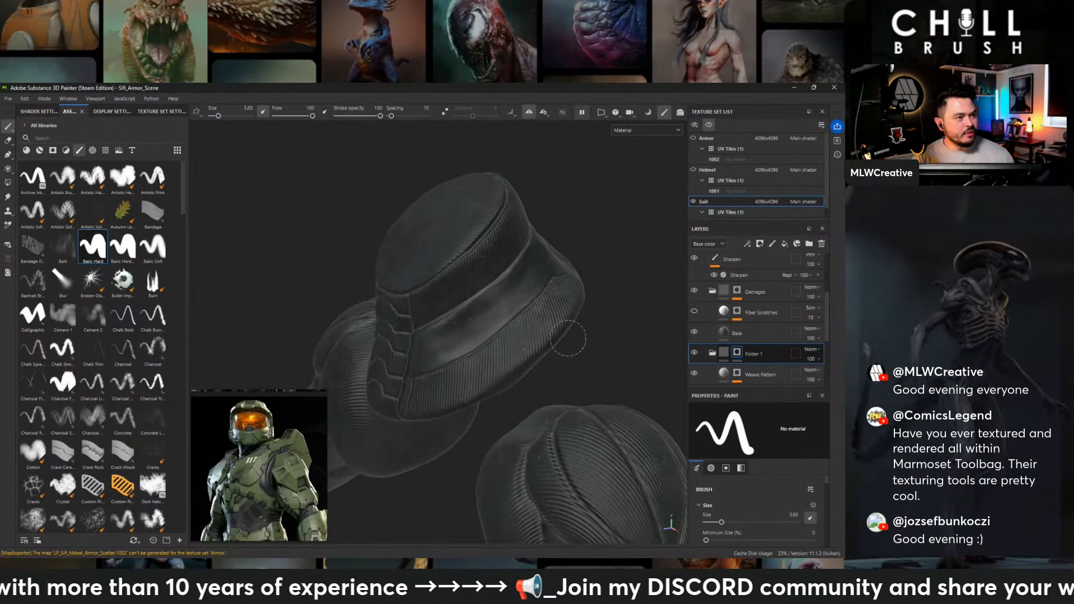
pyautogui.keyDown('alt'); pyautogui.moveTo(568, 338); pyautogui.dragTo(553, 289); pyautogui.keyUp('alt')
pyautogui.moveTo(542, 278)
pyautogui.keyDown('alt'); pyautogui.mouseDown(button='middle')
pyautogui.moveTo(498, 304)
pyautogui.moveTo(437, 318)
pyautogui.mouseUp(button='middle'); pyautogui.keyUp('alt')
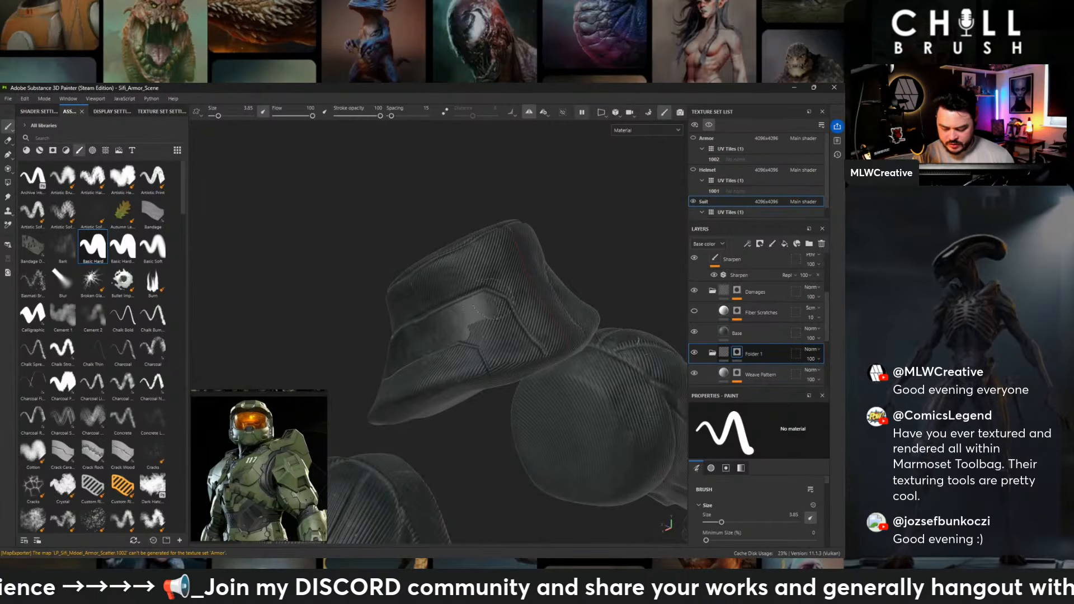
pyautogui.keyDown('alt'); pyautogui.moveTo(522, 378); pyautogui.dragTo(522, 336); pyautogui.keyUp('alt')
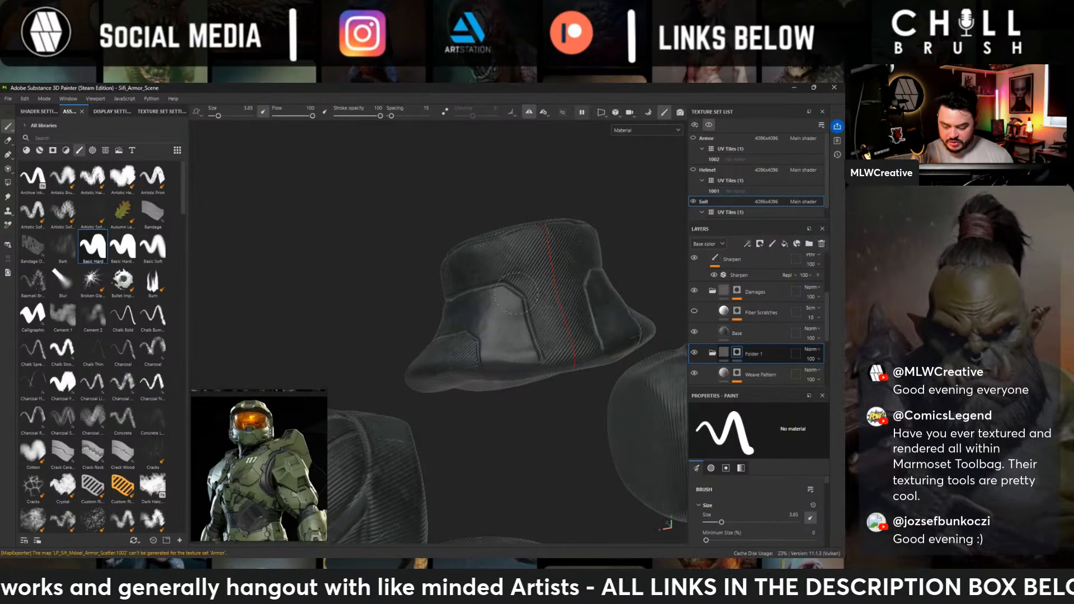
pyautogui.moveTo(534, 386)
pyautogui.keyDown('alt'); pyautogui.mouseDown()
pyautogui.moveTo(510, 337)
pyautogui.moveTo(614, 388)
pyautogui.moveTo(467, 405)
pyautogui.moveTo(534, 340)
pyautogui.moveTo(588, 266)
pyautogui.moveTo(574, 316)
pyautogui.mouseUp(); pyautogui.keyUp('alt')
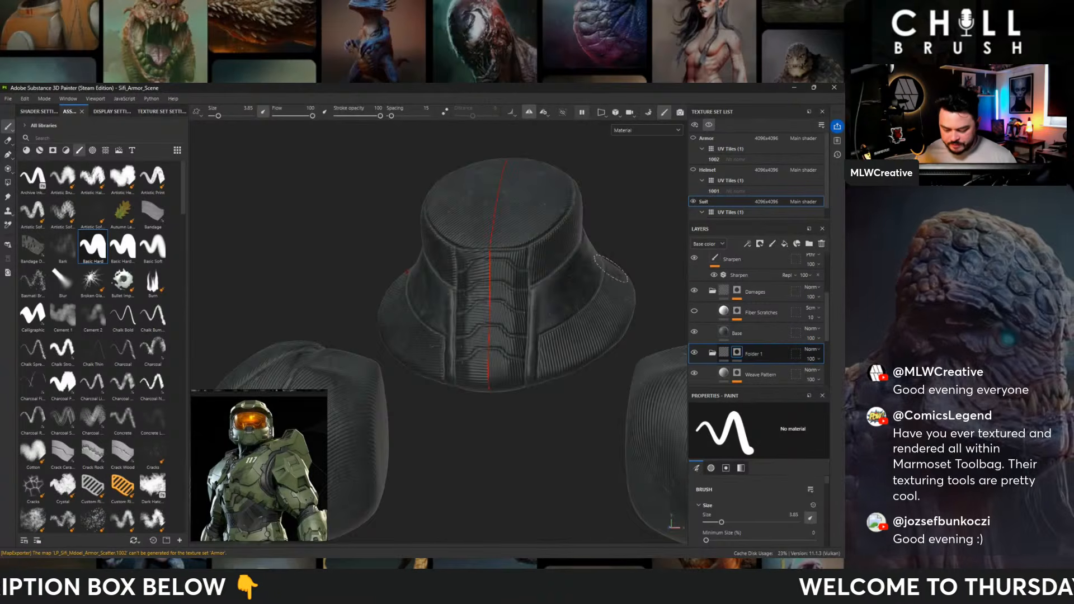
# - Paint the weave pattern out of the knee panels on both legs using Folder 1's mask
pyautogui.keyDown('alt'); pyautogui.moveTo(611, 269); pyautogui.dragTo(215, 170, button='right'); pyautogui.keyUp('alt')
pyautogui.keyDown('alt'); pyautogui.moveTo(565, 315); pyautogui.dragTo(468, 124, button='middle'); pyautogui.keyUp('alt')
pyautogui.keyDown('alt'); pyautogui.moveTo(480, 310); pyautogui.dragTo(459, 204, button='middle'); pyautogui.keyUp('alt')
pyautogui.keyDown('alt'); pyautogui.moveTo(458, 204); pyautogui.dragTo(475, 336, button='right'); pyautogui.keyUp('alt')
pyautogui.keyDown('alt'); pyautogui.moveTo(506, 461); pyautogui.dragTo(518, 336, button='middle'); pyautogui.keyUp('alt')
pyautogui.keyDown('alt'); pyautogui.moveTo(518, 335); pyautogui.dragTo(520, 292, button='right'); pyautogui.keyUp('alt')
pyautogui.keyDown('alt'); pyautogui.moveTo(520, 292); pyautogui.dragTo(456, 276); pyautogui.keyUp('alt')
pyautogui.keyDown('alt'); pyautogui.moveTo(456, 276); pyautogui.dragTo(431, 166, button='middle'); pyautogui.keyUp('alt')
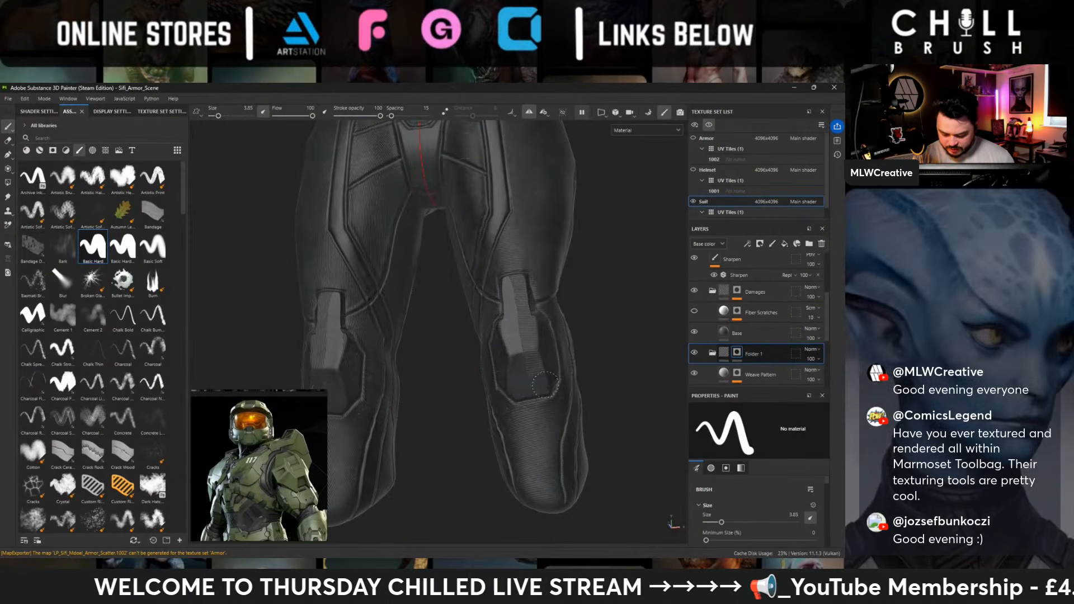
pyautogui.keyDown('alt'); pyautogui.moveTo(448, 347); pyautogui.dragTo(504, 324); pyautogui.keyUp('alt')
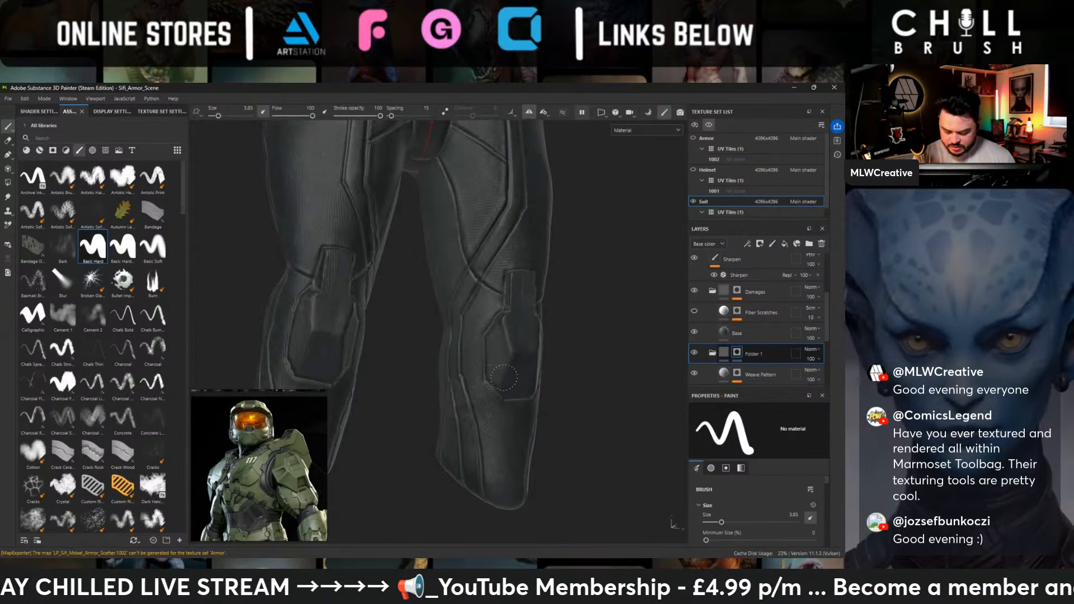
pyautogui.moveTo(504, 324)
pyautogui.keyDown('alt'); pyautogui.mouseDown()
pyautogui.moveTo(509, 378)
pyautogui.moveTo(523, 309)
pyautogui.mouseUp(); pyautogui.keyUp('alt')
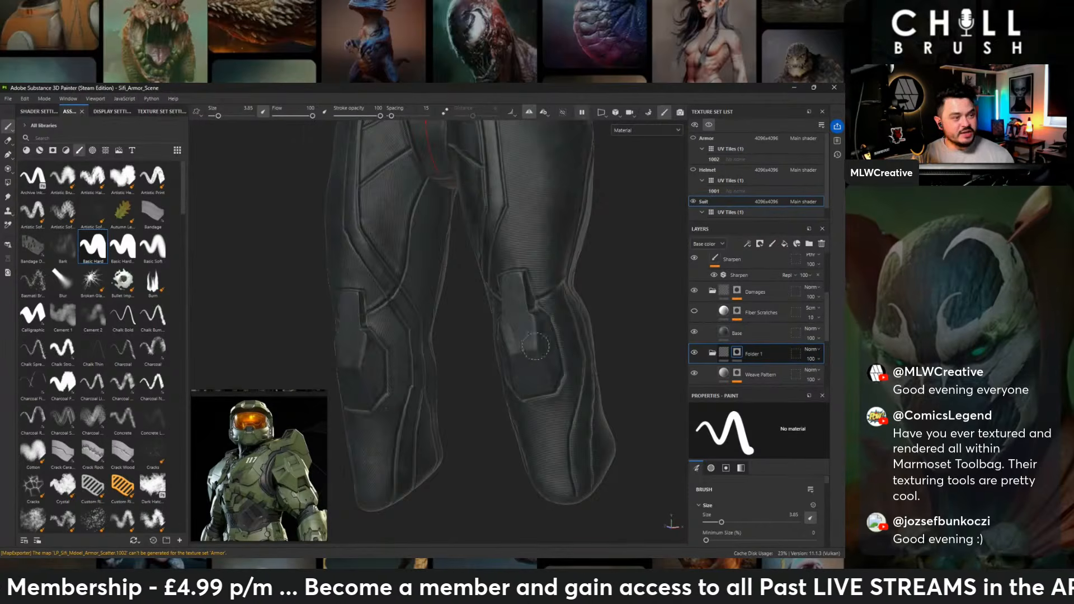
pyautogui.keyDown('alt'); pyautogui.moveTo(535, 347); pyautogui.dragTo(660, 380); pyautogui.keyUp('alt')
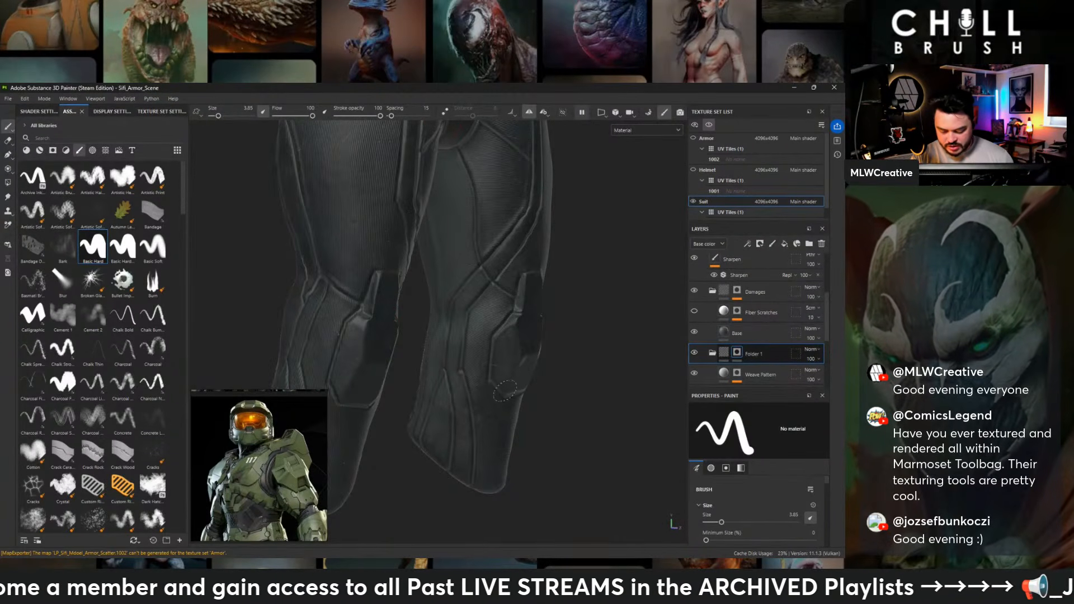
pyautogui.keyDown('alt'); pyautogui.moveTo(501, 343); pyautogui.dragTo(536, 312); pyautogui.keyUp('alt')
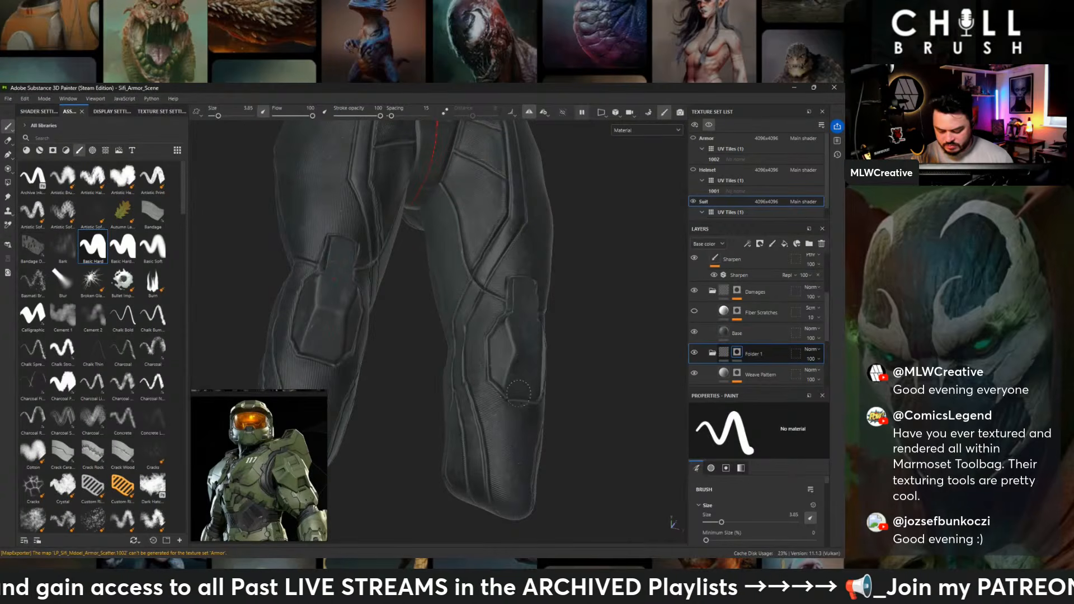
pyautogui.moveTo(518, 393)
pyautogui.keyDown('alt'); pyautogui.mouseDown()
pyautogui.moveTo(606, 302)
pyautogui.moveTo(464, 329)
pyautogui.moveTo(513, 255)
pyautogui.mouseUp(); pyautogui.keyUp('alt')
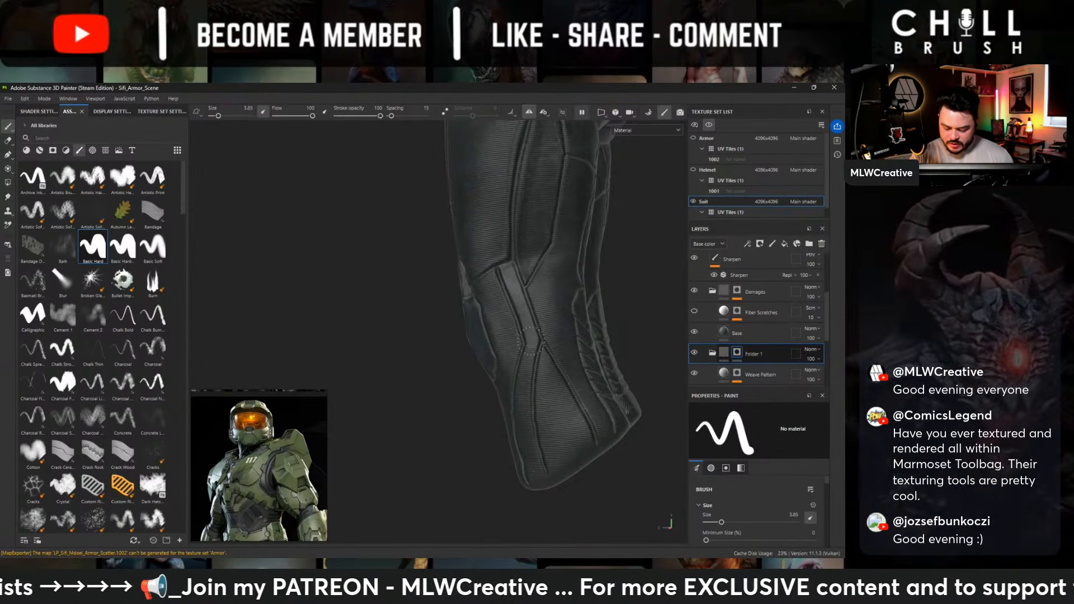
# - Paint the weave pattern out of the narrow central strip running down the shin below the knee on Folder 1's mask
pyautogui.keyDown('alt'); pyautogui.moveTo(527, 360); pyautogui.dragTo(533, 370); pyautogui.keyUp('alt')
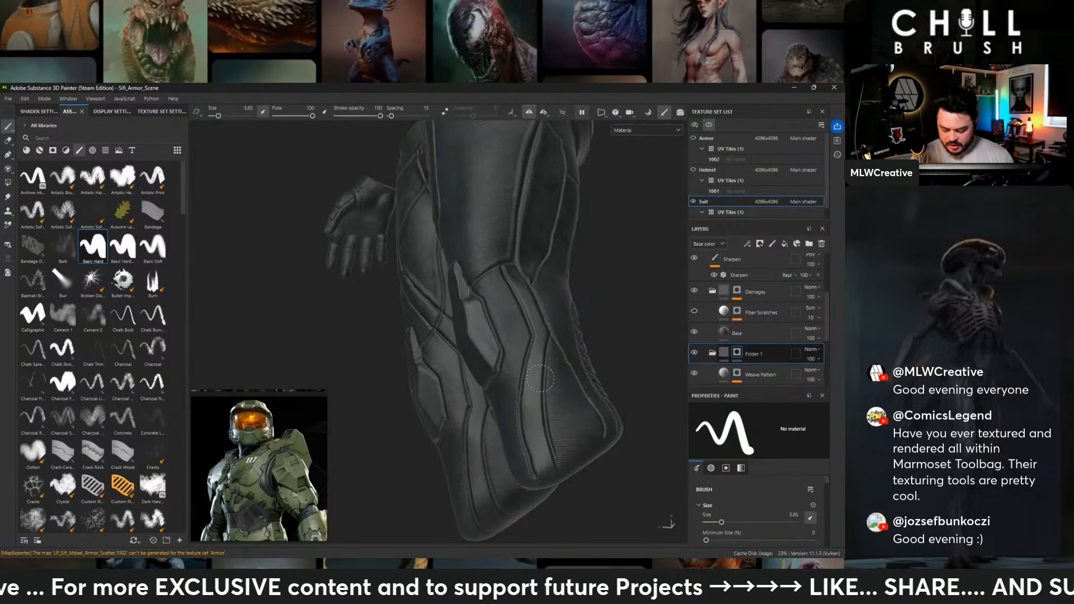
pyautogui.keyDown('alt'); pyautogui.moveTo(594, 262); pyautogui.dragTo(537, 296); pyautogui.keyUp('alt')
# - Paint the weave pattern out of the curved lower panels on both sides of the suit's seat using Folder 1's mask
pyautogui.moveTo(643, 174)
pyautogui.keyDown('ctrl'); pyautogui.keyDown('alt'); pyautogui.mouseDown()
pyautogui.moveTo(584, 260)
pyautogui.moveTo(596, 305)
pyautogui.moveTo(465, 285)
pyautogui.moveTo(434, 379)
pyautogui.moveTo(439, 368)
pyautogui.moveTo(461, 396)
pyautogui.moveTo(391, 335)
pyautogui.mouseUp(); pyautogui.keyUp('alt'); pyautogui.keyUp('ctrl')
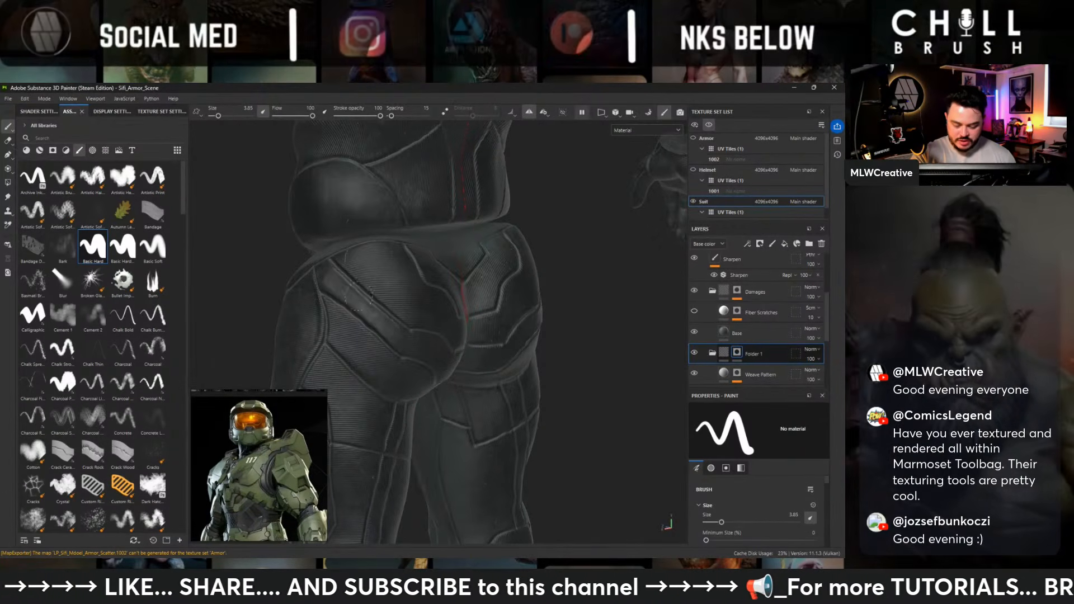
pyautogui.keyDown('alt'); pyautogui.moveTo(577, 370); pyautogui.dragTo(594, 400); pyautogui.keyUp('alt')
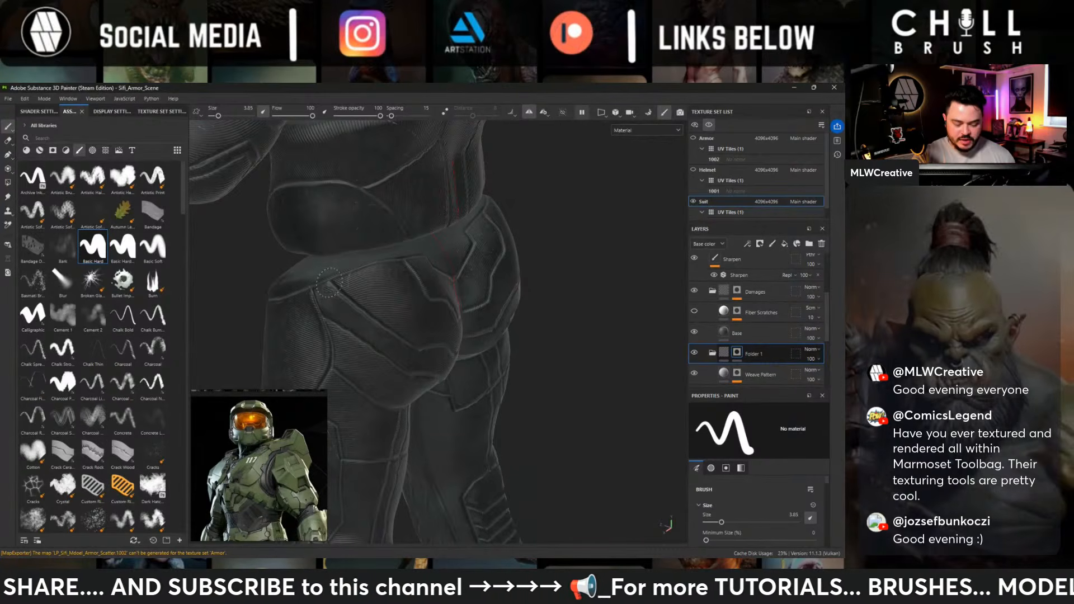
pyautogui.keyDown('alt'); pyautogui.moveTo(579, 385); pyautogui.dragTo(537, 386); pyautogui.keyUp('alt')
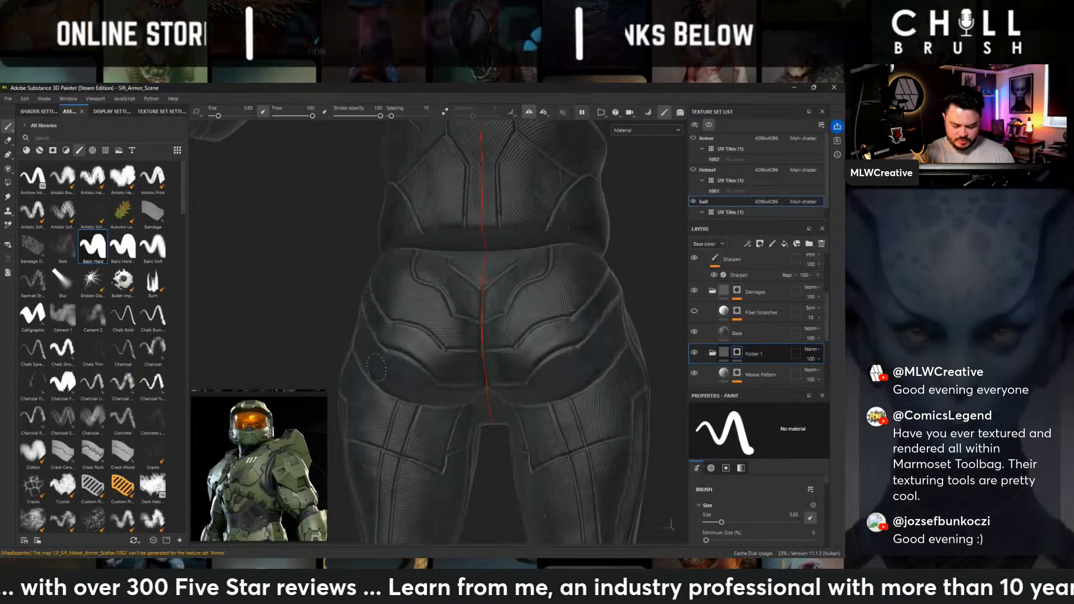
pyautogui.keyDown('alt'); pyautogui.moveTo(430, 387); pyautogui.dragTo(462, 372); pyautogui.keyUp('alt')
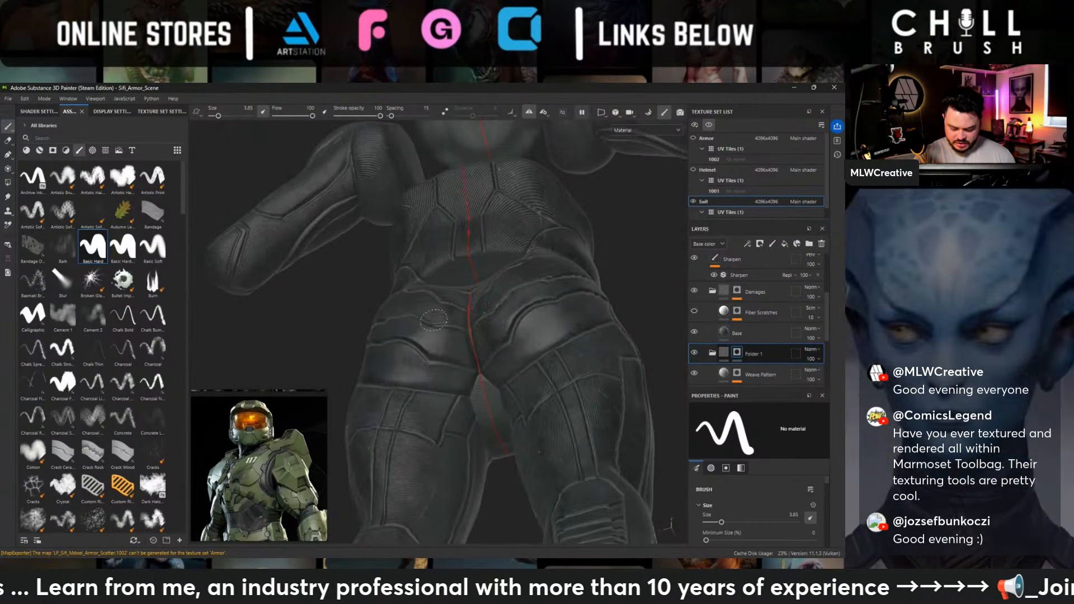
pyautogui.keyDown('alt'); pyautogui.moveTo(452, 385); pyautogui.dragTo(366, 349); pyautogui.keyUp('alt')
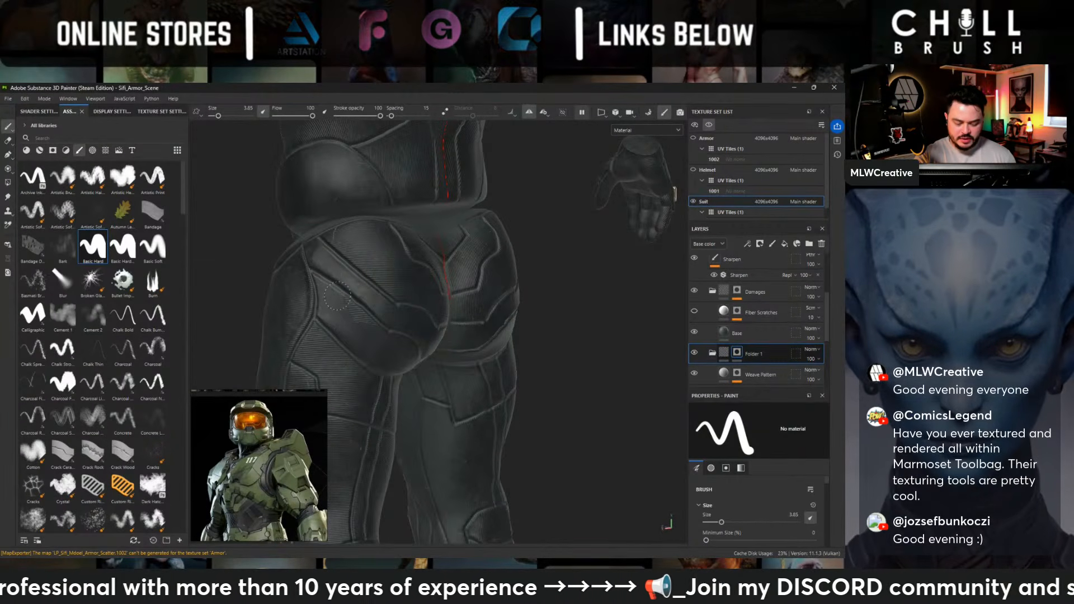
# - Mask the weave pattern out of the V-shaped panel at the upper center of the suit's seat
pyautogui.keyDown('alt'); pyautogui.moveTo(563, 335); pyautogui.dragTo(514, 202); pyautogui.keyUp('alt')
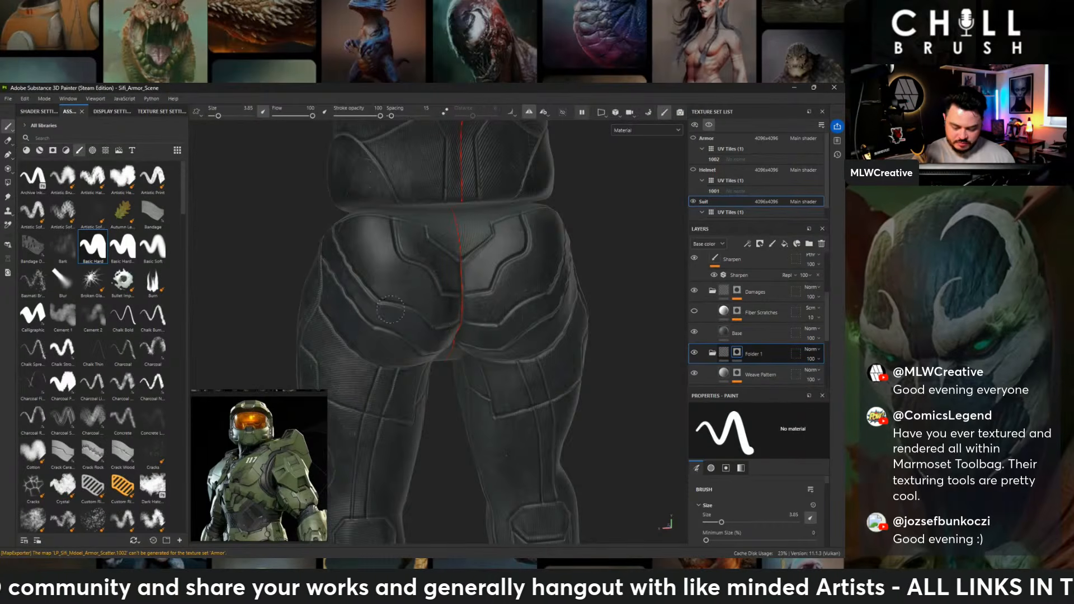
pyautogui.keyDown('alt'); pyautogui.moveTo(576, 327); pyautogui.dragTo(531, 256); pyautogui.keyUp('alt')
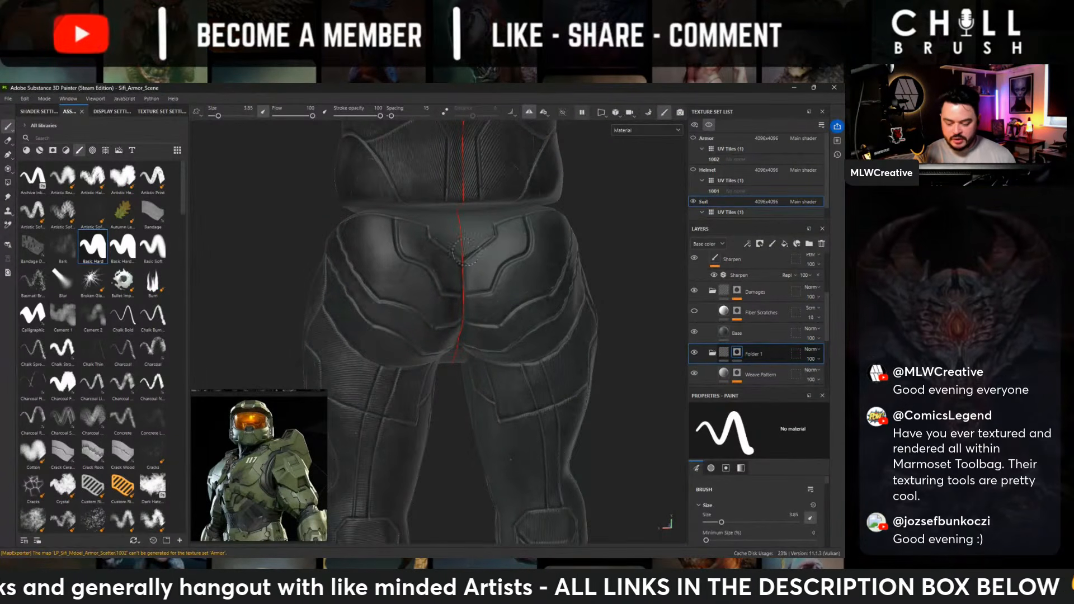
pyautogui.keyDown('alt'); pyautogui.moveTo(618, 324); pyautogui.dragTo(584, 275); pyautogui.keyUp('alt')
# - Paint the weave pattern out of the ribbed panels on the backs of both lower legs on Folder 1's mask
pyautogui.moveTo(537, 353)
pyautogui.keyDown('alt'); pyautogui.mouseDown(button='middle')
pyautogui.moveTo(506, 316)
pyautogui.moveTo(523, 240)
pyautogui.mouseUp(button='middle'); pyautogui.keyUp('alt')
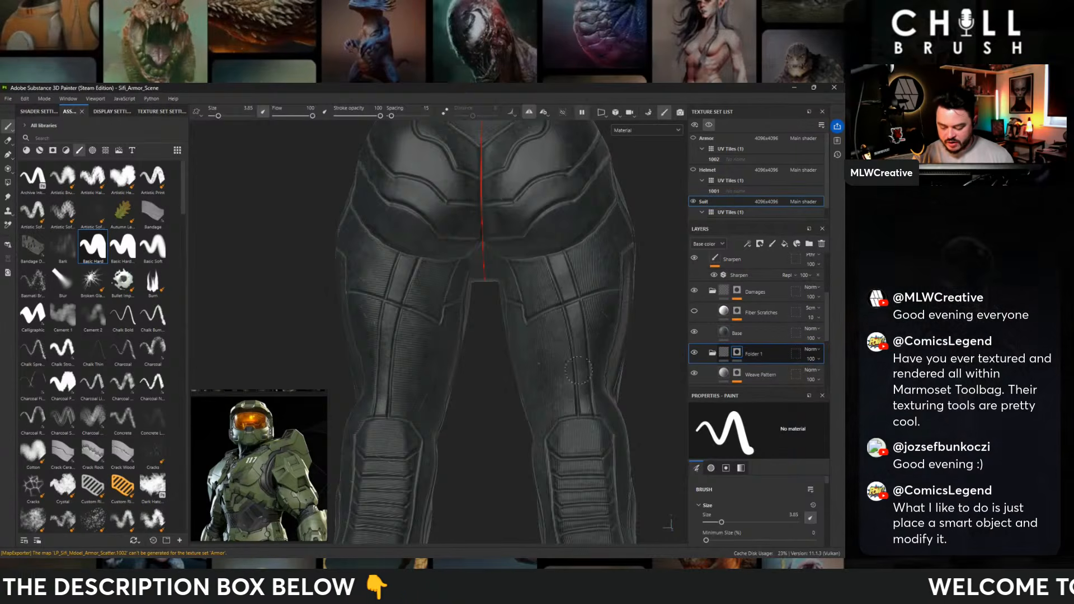
pyautogui.moveTo(596, 293); pyautogui.dragTo(503, 253, button='middle')
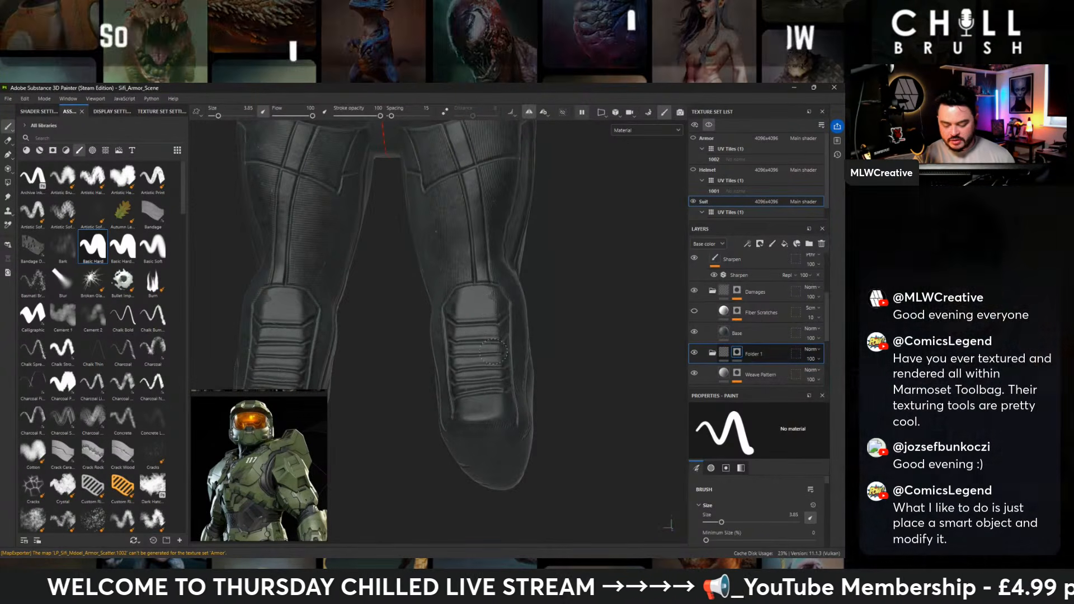
pyautogui.keyDown('alt'); pyautogui.moveTo(594, 374); pyautogui.dragTo(464, 339); pyautogui.keyUp('alt')
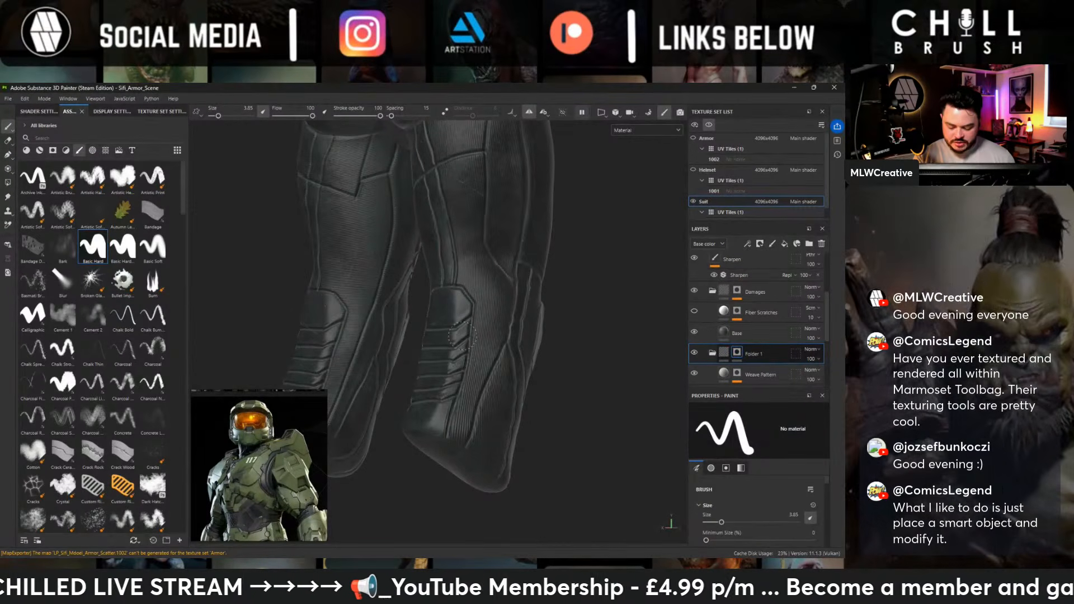
pyautogui.keyDown('alt'); pyautogui.moveTo(440, 429); pyautogui.dragTo(495, 347); pyautogui.keyUp('alt')
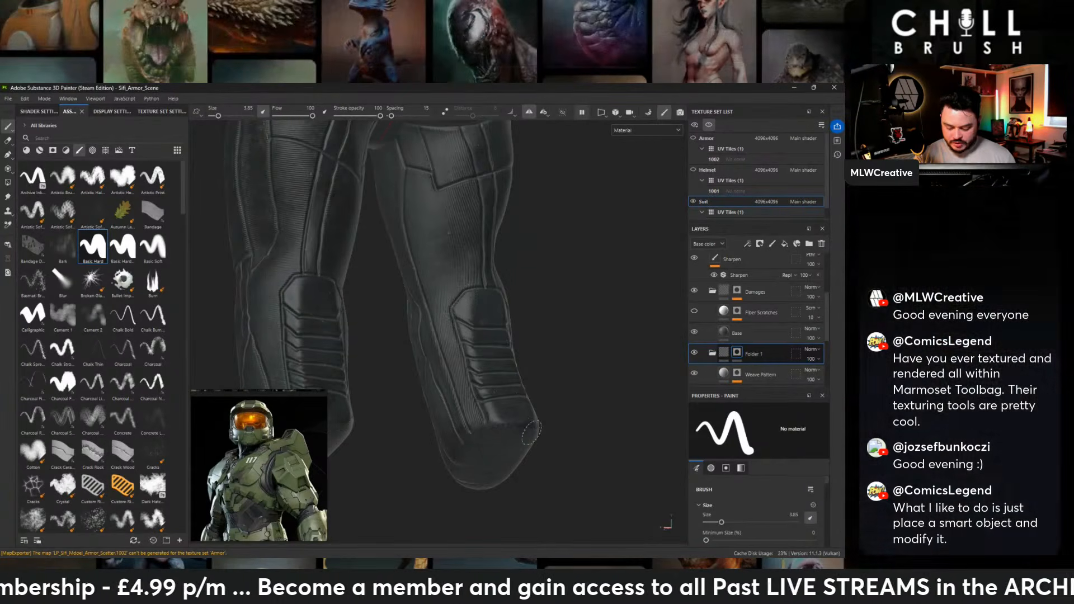
pyautogui.moveTo(538, 421)
pyautogui.keyDown('alt'); pyautogui.mouseDown()
pyautogui.moveTo(511, 420)
pyautogui.moveTo(570, 434)
pyautogui.moveTo(536, 350)
pyautogui.moveTo(472, 320)
pyautogui.mouseUp(); pyautogui.keyUp('alt')
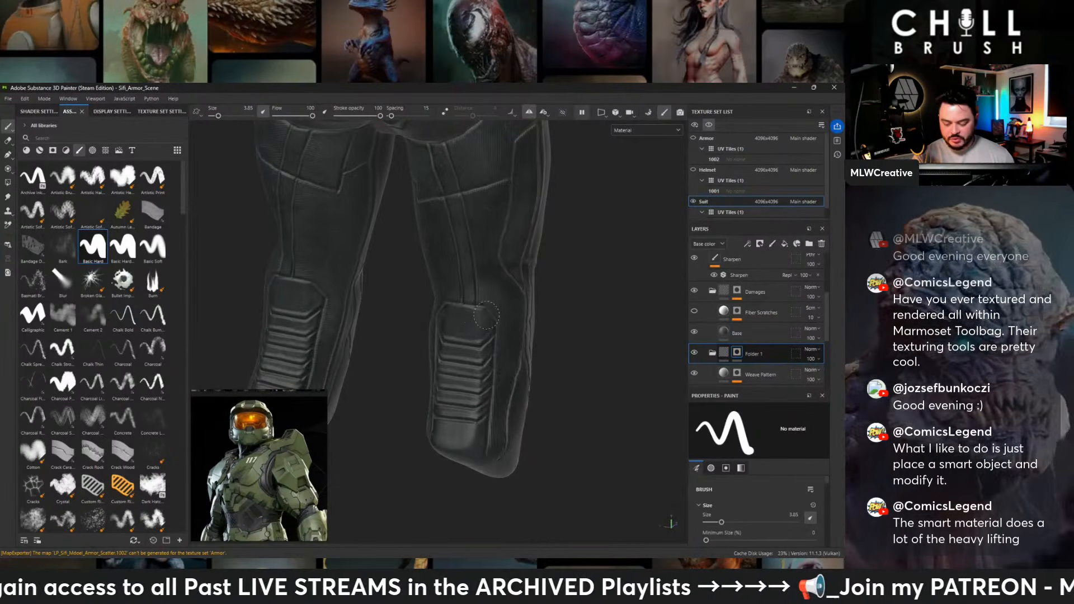
pyautogui.keyDown('alt'); pyautogui.moveTo(578, 395); pyautogui.dragTo(542, 280); pyautogui.keyUp('alt')
# - Paint the weave pattern out of the outer rear thigh panel and check the backs of both legs
pyautogui.keyDown('alt'); pyautogui.moveTo(495, 252); pyautogui.dragTo(522, 358, button='middle'); pyautogui.keyUp('alt')
pyautogui.keyDown('alt'); pyautogui.moveTo(573, 323); pyautogui.dragTo(566, 282, button='right'); pyautogui.keyUp('alt')
pyautogui.keyDown('alt'); pyautogui.moveTo(566, 282); pyautogui.dragTo(573, 255); pyautogui.keyUp('alt')
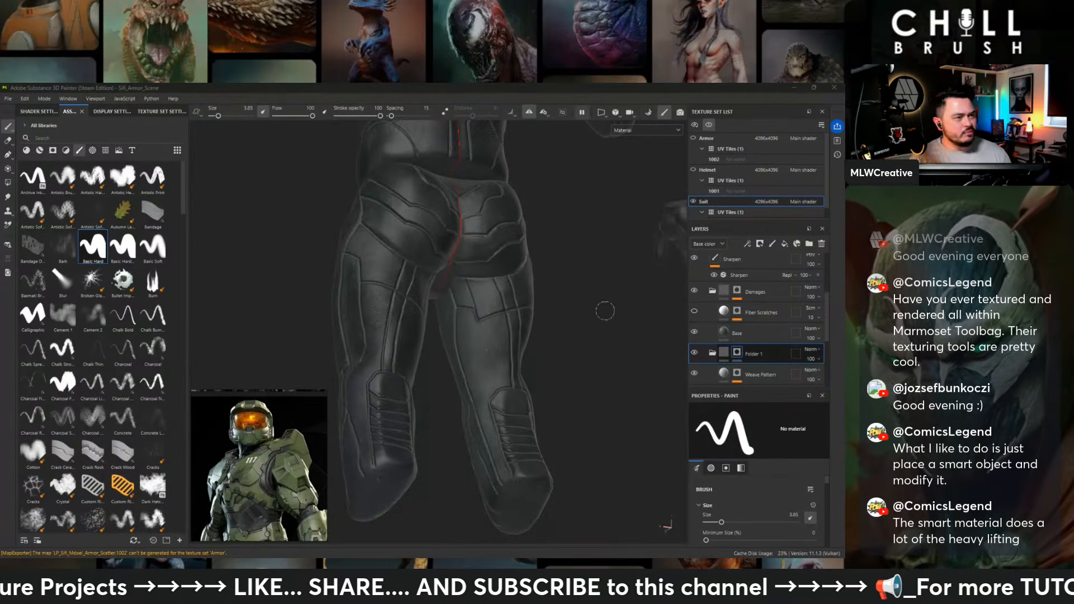
pyautogui.moveTo(594, 249)
pyautogui.keyDown('alt'); pyautogui.mouseDown()
pyautogui.moveTo(592, 260)
pyautogui.moveTo(413, 300)
pyautogui.mouseUp(); pyautogui.keyUp('alt')
pyautogui.keyDown('alt'); pyautogui.moveTo(608, 317); pyautogui.dragTo(547, 259, button='middle'); pyautogui.keyUp('alt')
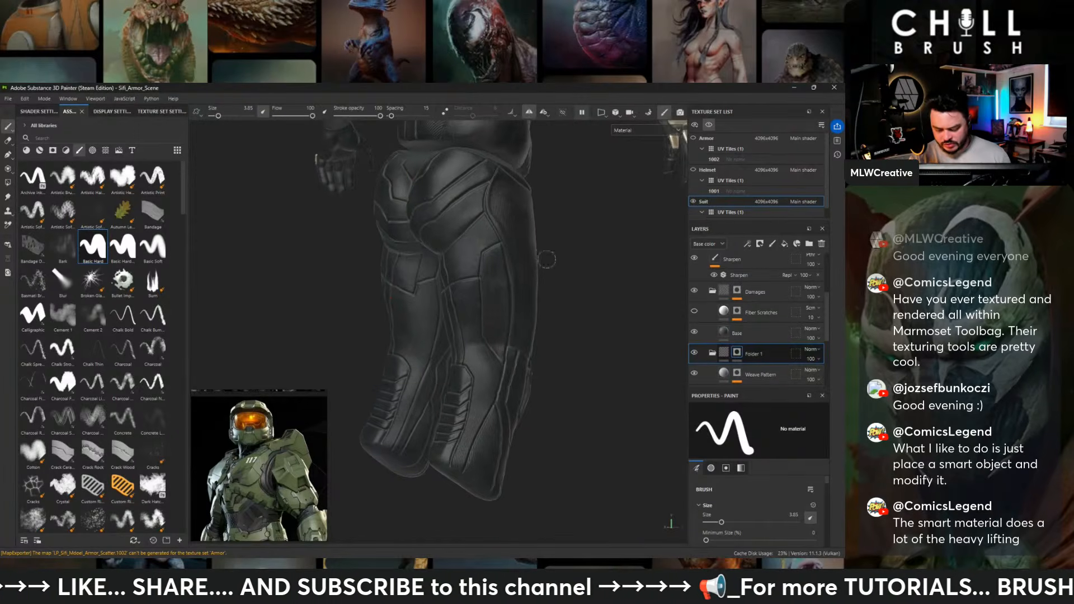
pyautogui.keyDown('alt'); pyautogui.moveTo(594, 284); pyautogui.dragTo(528, 202); pyautogui.keyUp('alt')
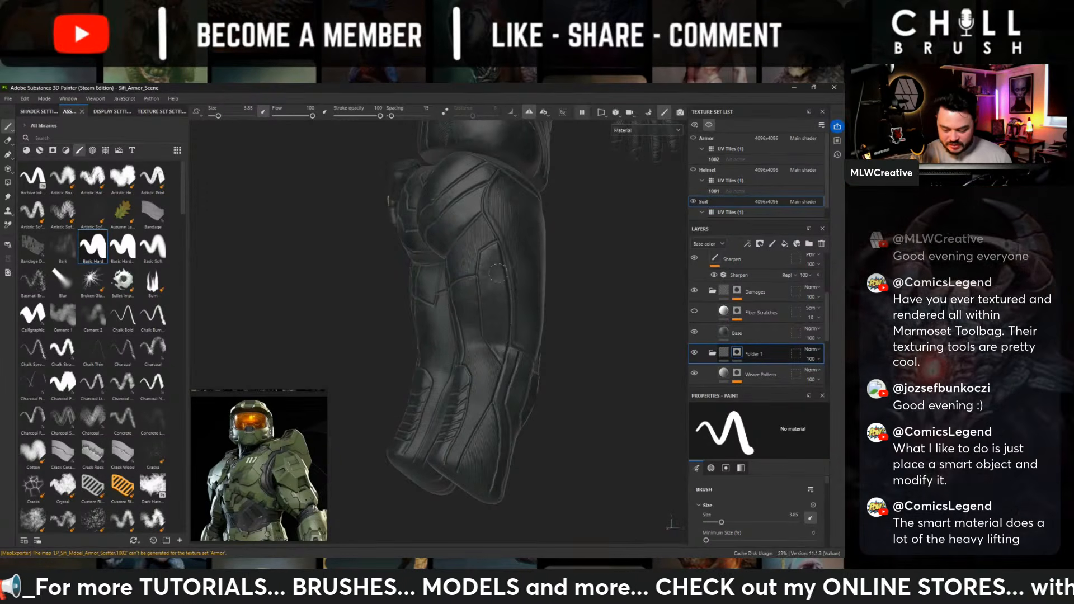
pyautogui.keyDown('alt'); pyautogui.moveTo(489, 310); pyautogui.dragTo(534, 333); pyautogui.keyUp('alt')
pyautogui.moveTo(558, 256)
pyautogui.keyDown('alt'); pyautogui.mouseDown()
pyautogui.moveTo(601, 221)
pyautogui.moveTo(631, 286)
pyautogui.moveTo(487, 280)
pyautogui.moveTo(511, 291)
pyautogui.moveTo(535, 273)
pyautogui.moveTo(551, 317)
pyautogui.moveTo(471, 443)
pyautogui.moveTo(396, 442)
pyautogui.moveTo(455, 446)
pyautogui.moveTo(473, 245)
pyautogui.mouseUp(); pyautogui.keyUp('alt')
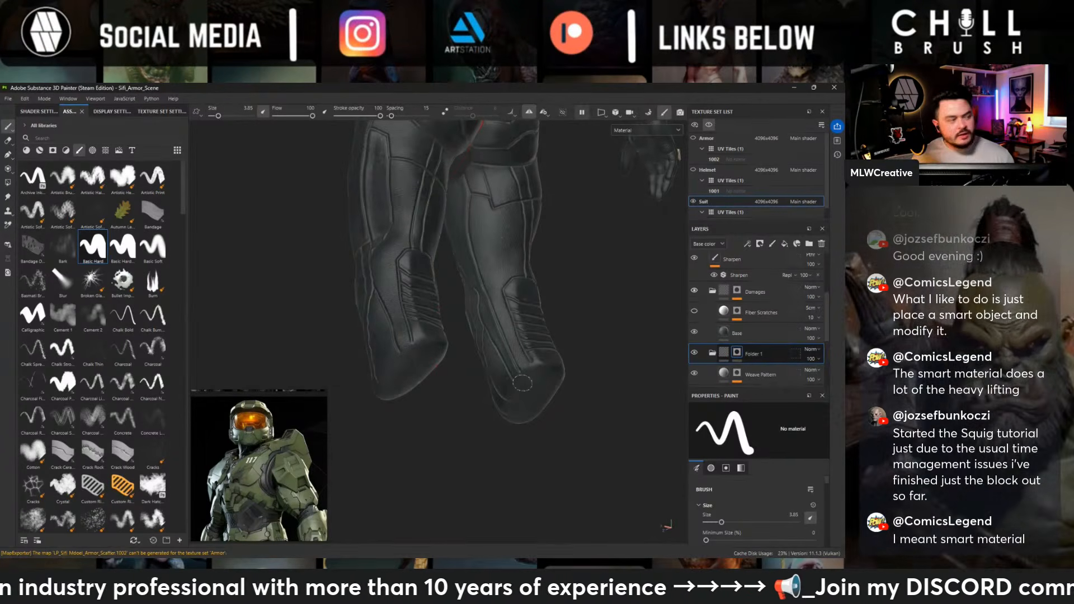
# - Examine the weave pattern on the suit's front, abdomen panels and forearm ends for areas that still need masking
pyautogui.keyDown('alt'); pyautogui.moveTo(521, 383); pyautogui.dragTo(666, 488); pyautogui.keyUp('alt')
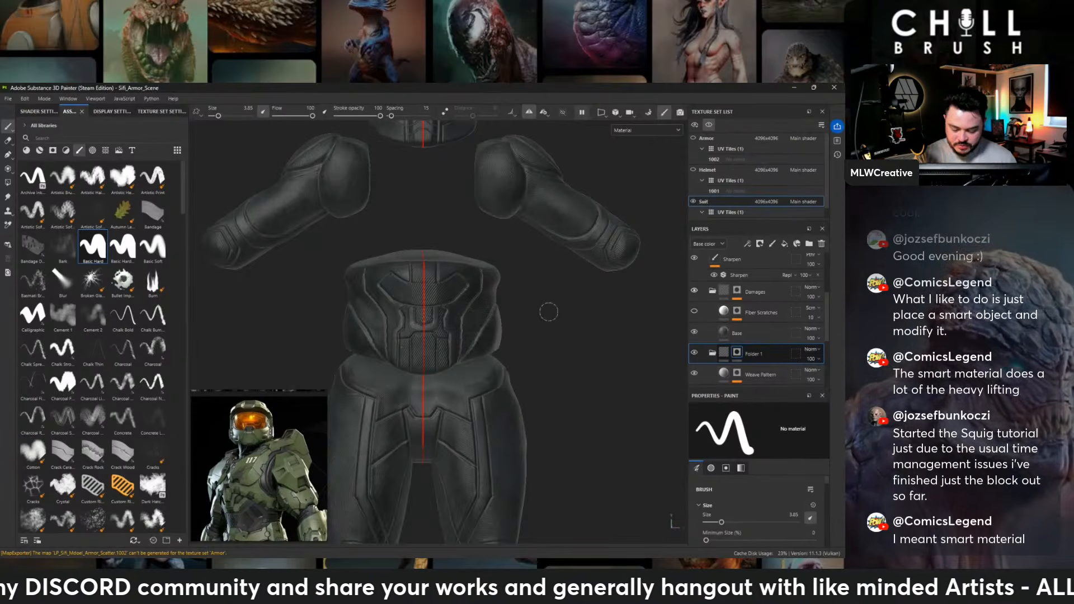
pyautogui.keyDown('alt'); pyautogui.moveTo(567, 336); pyautogui.dragTo(538, 331); pyautogui.keyUp('alt')
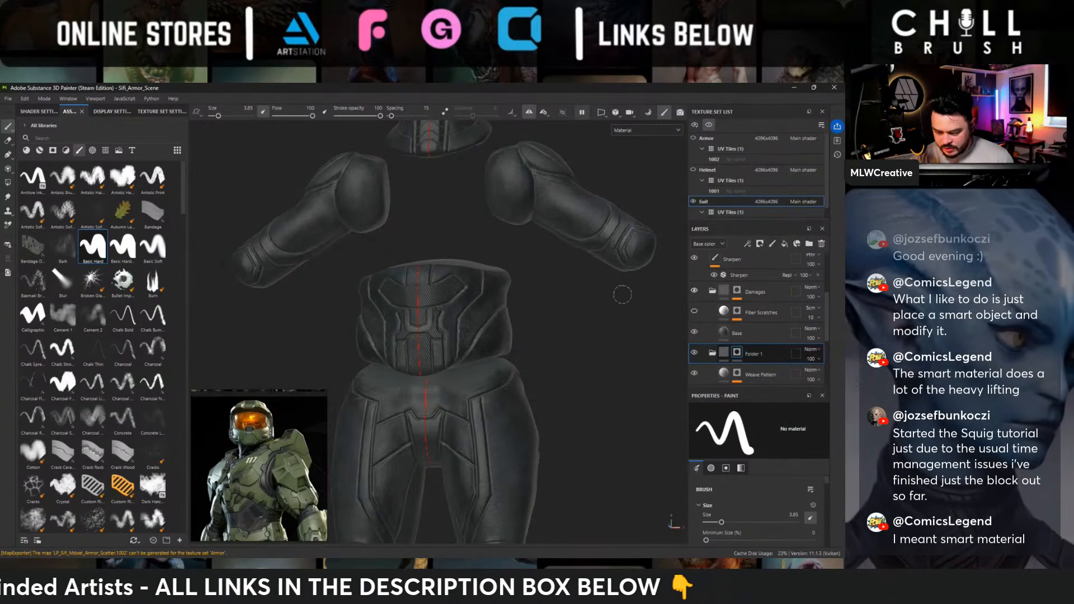
pyautogui.keyDown('alt'); pyautogui.moveTo(622, 295); pyautogui.dragTo(585, 306); pyautogui.keyUp('alt')
pyautogui.keyDown('alt'); pyautogui.moveTo(600, 279); pyautogui.dragTo(459, 308, button='middle'); pyautogui.keyUp('alt')
pyautogui.keyDown('alt'); pyautogui.moveTo(459, 307); pyautogui.dragTo(551, 293, button='right'); pyautogui.keyUp('alt')
pyautogui.keyDown('alt'); pyautogui.moveTo(552, 292); pyautogui.dragTo(520, 295); pyautogui.keyUp('alt')
pyautogui.moveTo(619, 263)
pyautogui.keyDown('alt'); pyautogui.mouseDown()
pyautogui.moveTo(543, 242)
pyautogui.moveTo(477, 204)
pyautogui.moveTo(601, 263)
pyautogui.moveTo(641, 262)
pyautogui.mouseUp(); pyautogui.keyUp('alt')
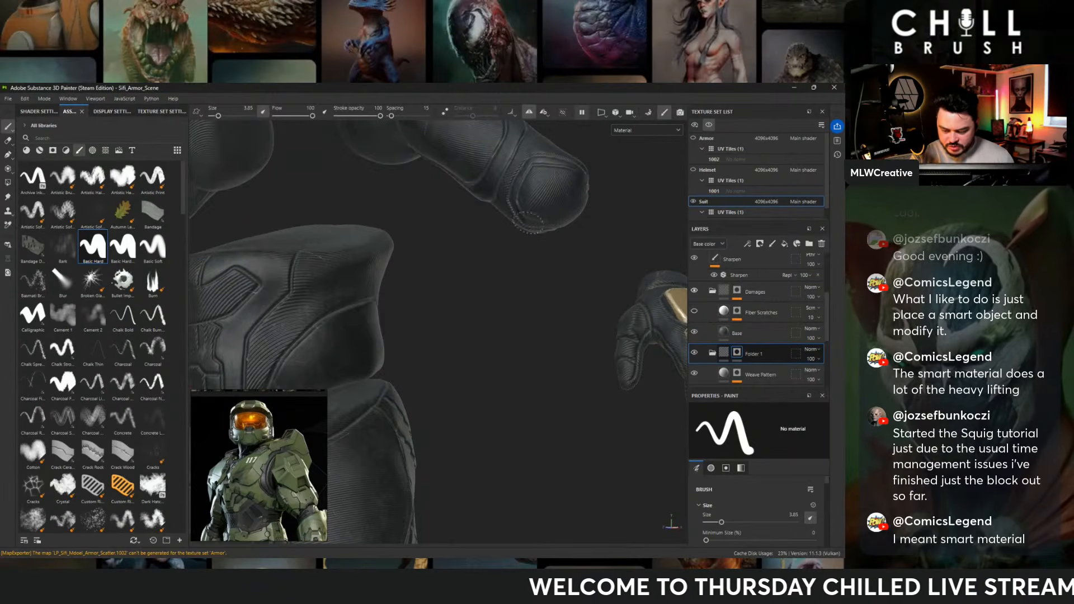
pyautogui.keyDown('alt'); pyautogui.moveTo(586, 242); pyautogui.dragTo(523, 217); pyautogui.keyUp('alt')
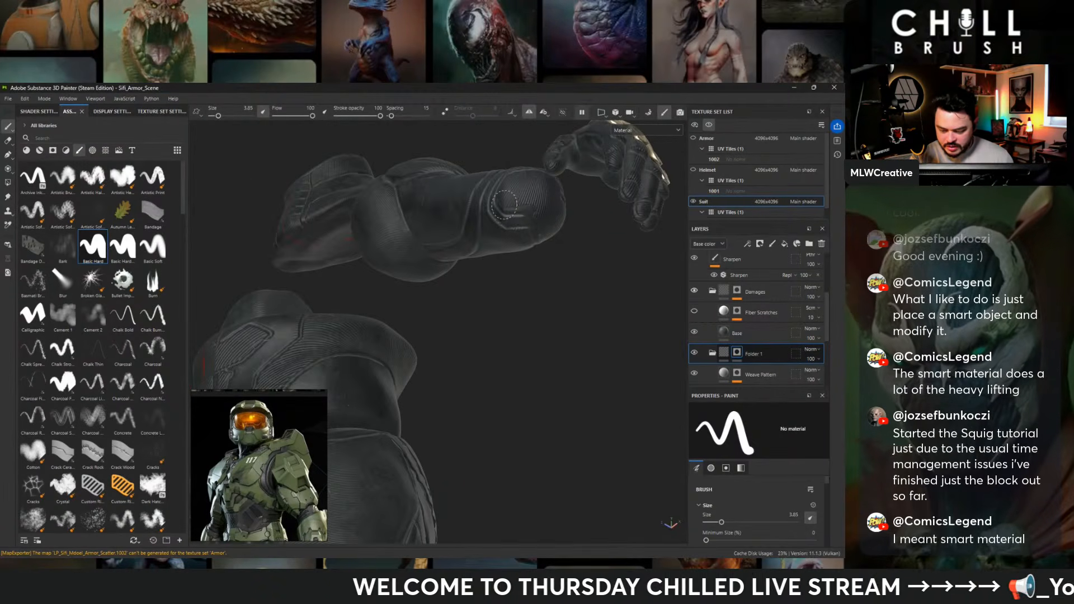
pyautogui.keyDown('alt'); pyautogui.moveTo(558, 287); pyautogui.dragTo(577, 399); pyautogui.keyUp('alt')
# - Paint the weave pattern out of the glove's thumb and palm panels on Folder 1's mask
pyautogui.keyDown('alt'); pyautogui.moveTo(603, 301); pyautogui.dragTo(431, 179, button='middle'); pyautogui.keyUp('alt')
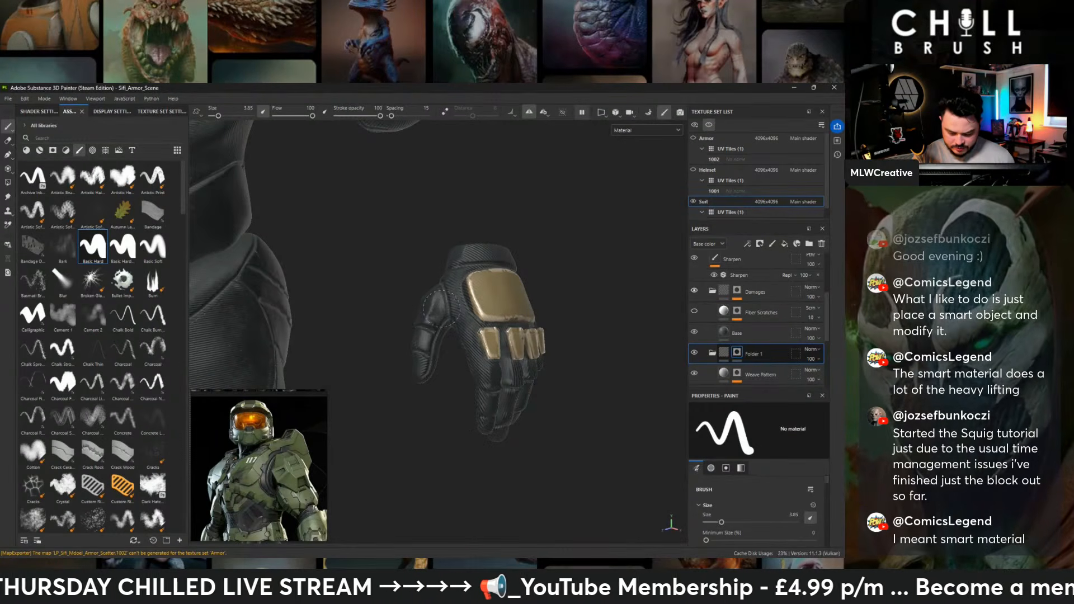
pyautogui.keyDown('alt'); pyautogui.moveTo(441, 308); pyautogui.dragTo(643, 314); pyautogui.keyUp('alt')
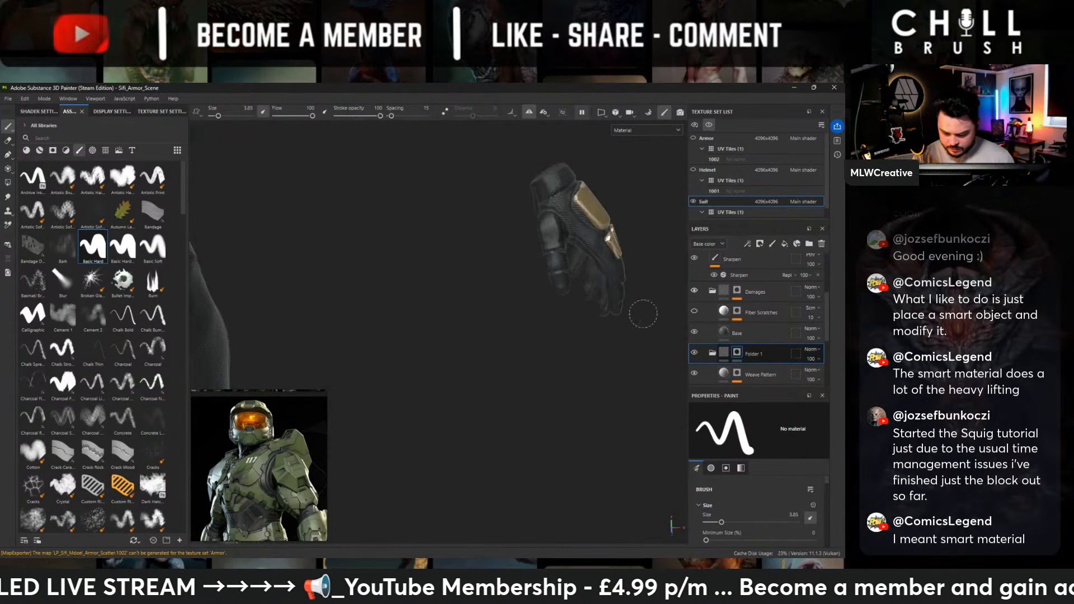
pyautogui.keyDown('alt'); pyautogui.moveTo(569, 333); pyautogui.dragTo(637, 241); pyautogui.keyUp('alt')
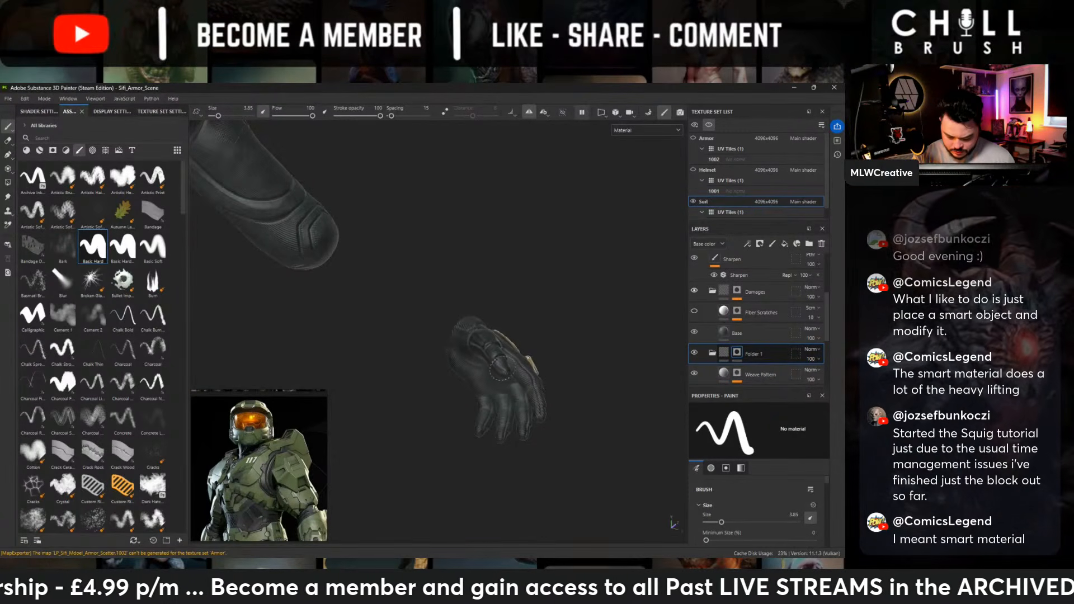
pyautogui.keyDown('alt'); pyautogui.moveTo(556, 307); pyautogui.dragTo(436, 371); pyautogui.keyUp('alt')
pyautogui.moveTo(586, 349)
pyautogui.keyDown('alt'); pyautogui.mouseDown()
pyautogui.moveTo(484, 306)
pyautogui.moveTo(614, 323)
pyautogui.mouseUp(); pyautogui.keyUp('alt')
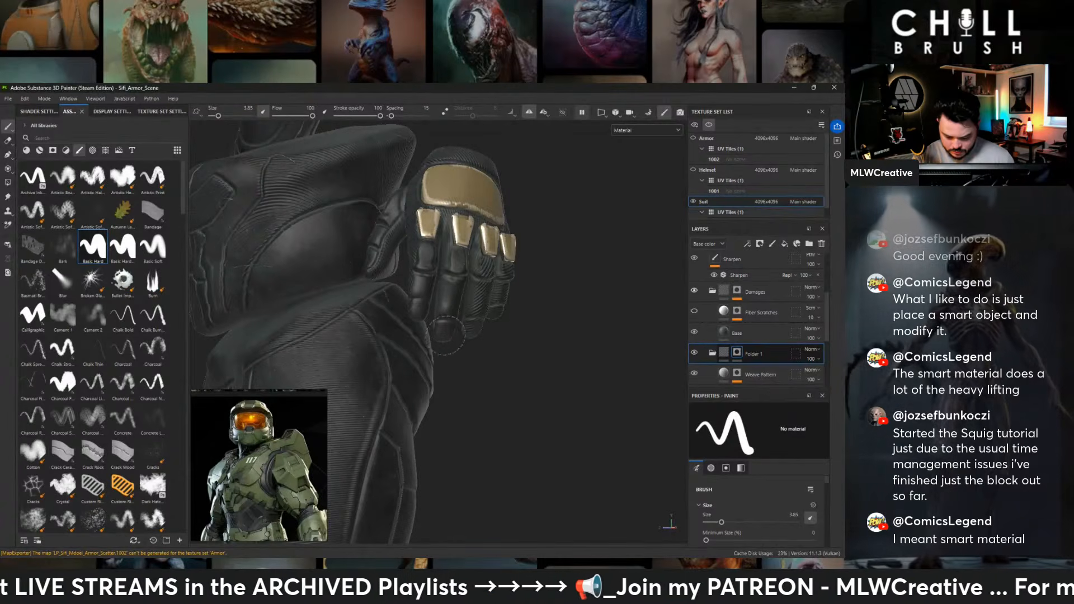
# - Mask the weave pattern out of the glove's fingers, working from the thumb side around to the outer side
pyautogui.keyDown('alt'); pyautogui.moveTo(531, 319); pyautogui.dragTo(609, 358); pyautogui.keyUp('alt')
pyautogui.keyDown('ctrl'); pyautogui.keyDown('alt'); pyautogui.moveTo(567, 276); pyautogui.dragTo(386, 242); pyautogui.keyUp('alt'); pyautogui.keyUp('ctrl')
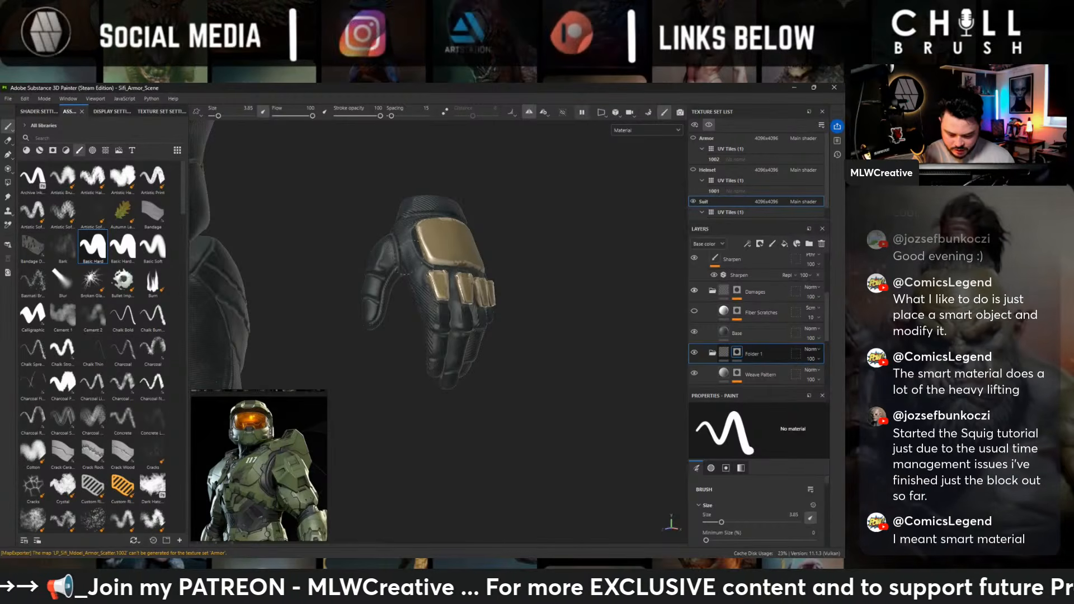
pyautogui.moveTo(535, 290)
pyautogui.keyDown('alt'); pyautogui.mouseDown()
pyautogui.moveTo(484, 357)
pyautogui.moveTo(515, 267)
pyautogui.moveTo(603, 173)
pyautogui.mouseUp(); pyautogui.keyUp('alt')
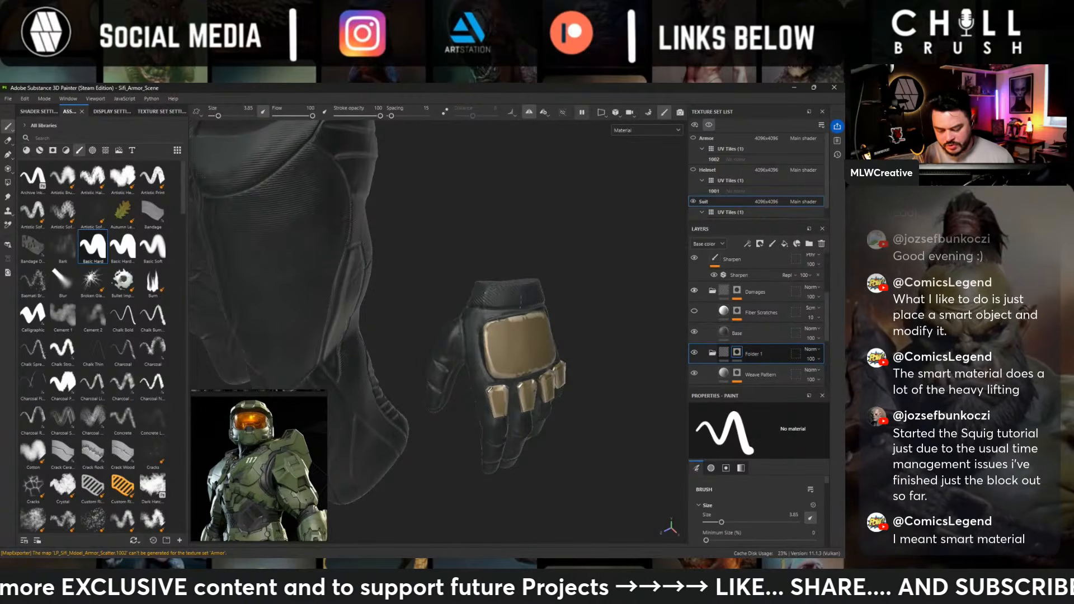
pyautogui.moveTo(495, 302)
pyautogui.keyDown('alt'); pyautogui.mouseDown()
pyautogui.moveTo(594, 321)
pyautogui.moveTo(654, 313)
pyautogui.mouseUp(); pyautogui.keyUp('alt')
pyautogui.moveTo(441, 273)
pyautogui.keyDown('alt'); pyautogui.mouseDown()
pyautogui.moveTo(682, 261)
pyautogui.moveTo(447, 249)
pyautogui.mouseUp(); pyautogui.keyUp('alt')
pyautogui.keyDown('ctrl'); pyautogui.keyDown('alt'); pyautogui.moveTo(383, 253); pyautogui.dragTo(486, 320); pyautogui.keyUp('alt'); pyautogui.keyUp('ctrl')
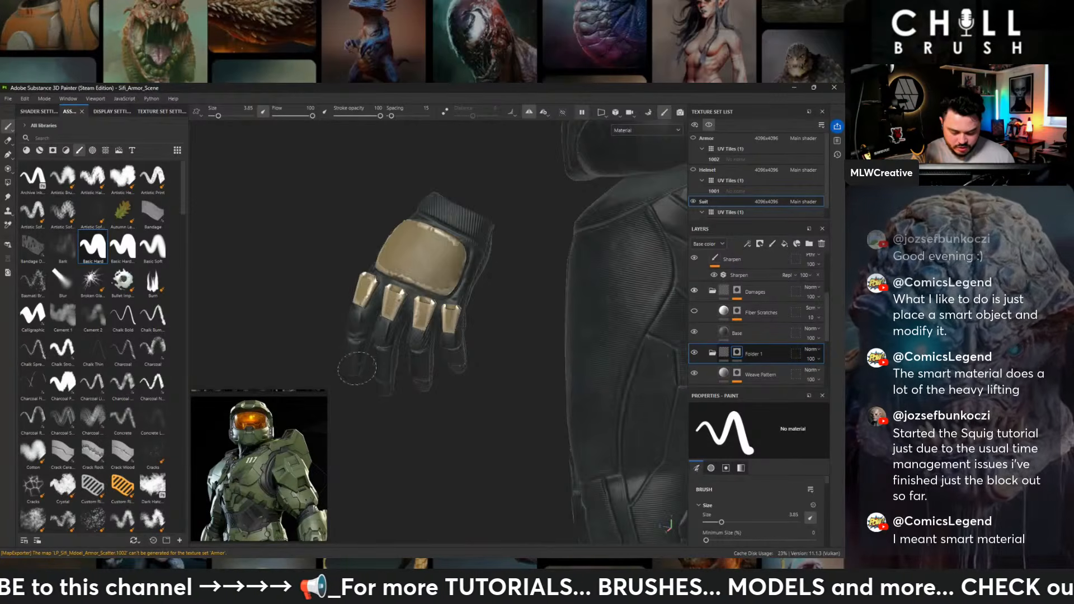
# - Paint the remaining weave pattern off the glove's outer fingers and fingertips below the gold knuckle plates
pyautogui.keyDown('alt'); pyautogui.moveTo(409, 440); pyautogui.dragTo(454, 403); pyautogui.keyUp('alt')
pyautogui.keyDown('alt'); pyautogui.moveTo(447, 271); pyautogui.dragTo(299, 330, button='middle'); pyautogui.keyUp('alt')
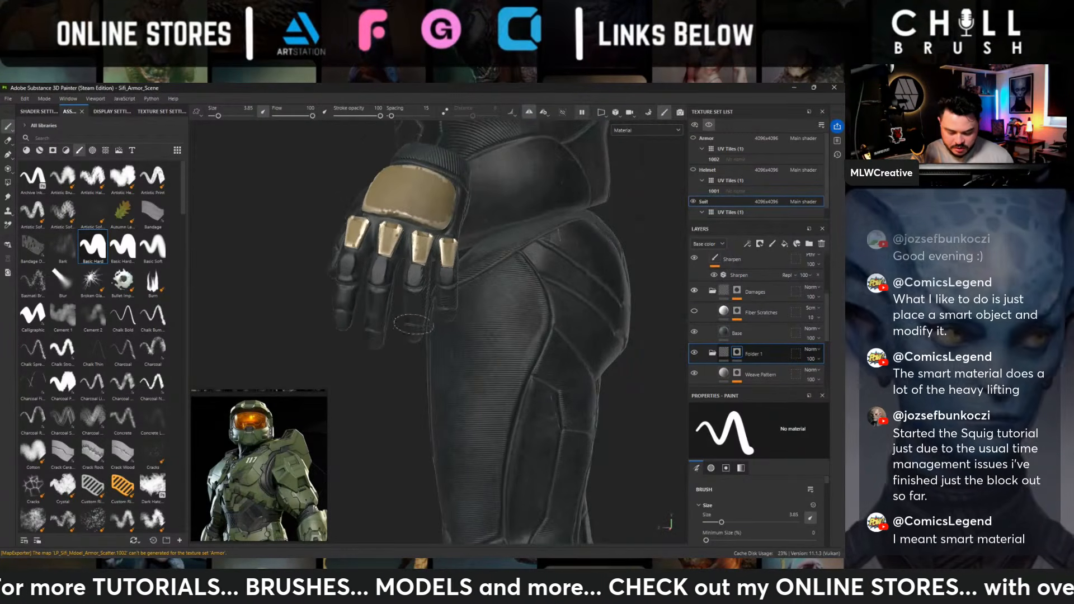
pyautogui.keyDown('alt'); pyautogui.moveTo(413, 325); pyautogui.dragTo(352, 366); pyautogui.keyUp('alt')
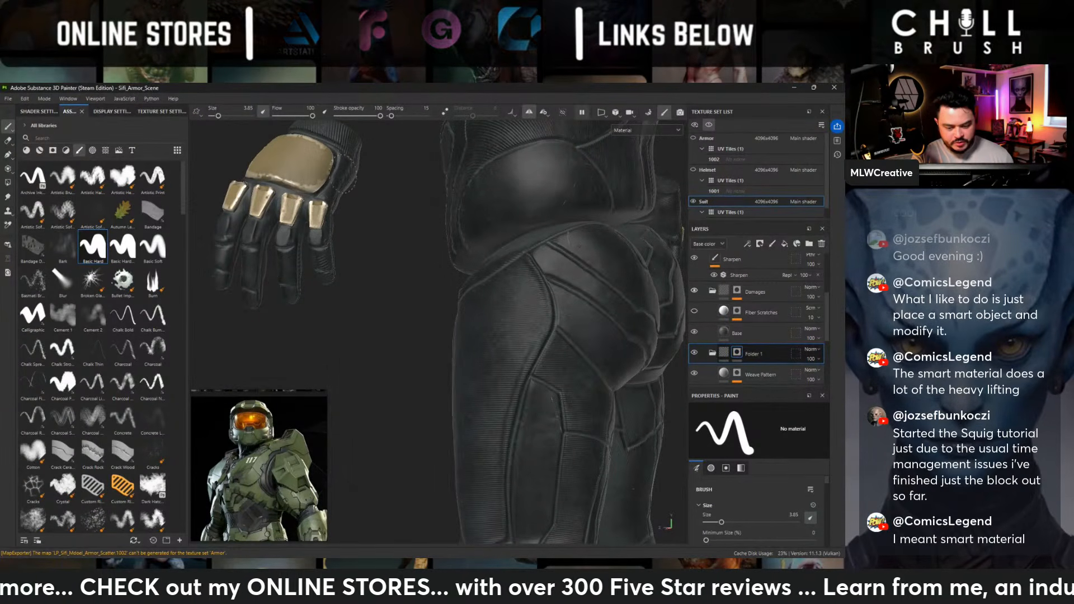
pyautogui.keyDown('alt'); pyautogui.moveTo(333, 330); pyautogui.dragTo(478, 300); pyautogui.keyUp('alt')
pyautogui.keyDown('alt'); pyautogui.moveTo(546, 248); pyautogui.dragTo(599, 313); pyautogui.keyUp('alt')
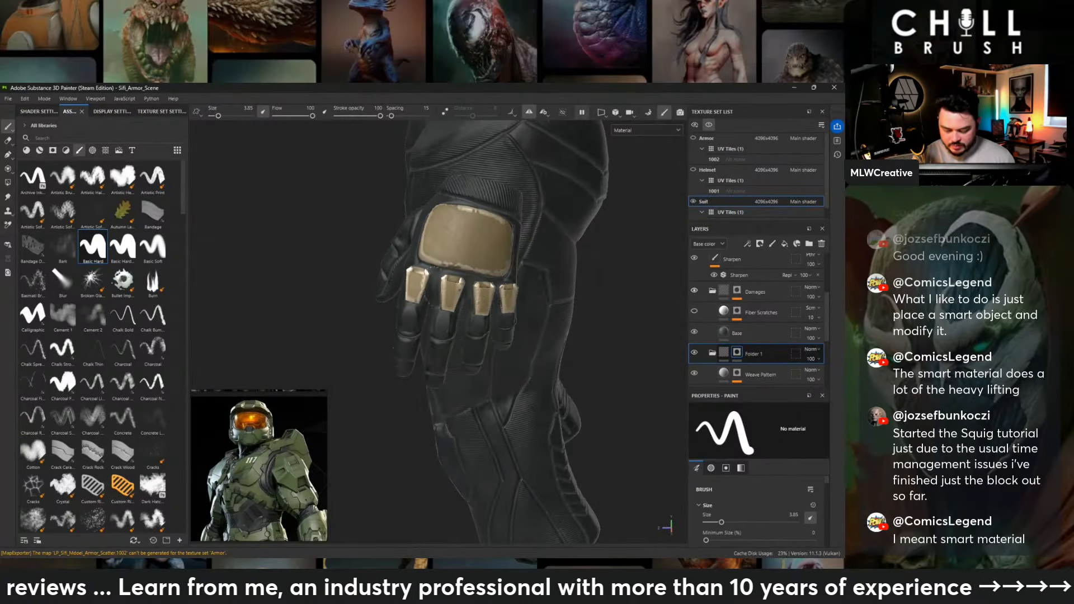
pyautogui.keyDown('alt'); pyautogui.moveTo(554, 301); pyautogui.dragTo(498, 329); pyautogui.keyUp('alt')
pyautogui.keyDown('alt'); pyautogui.moveTo(476, 319); pyautogui.dragTo(299, 322, button='right'); pyautogui.keyUp('alt')
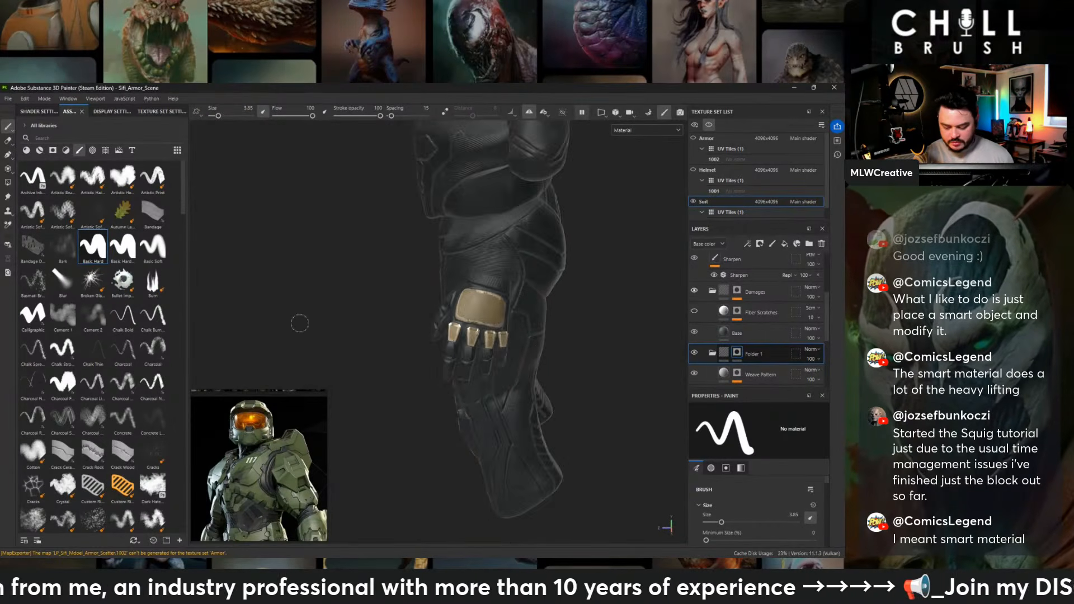
# - Paint the weave pattern out of the shoulder cap's domed panels on Folder 1's mask
pyautogui.keyDown('alt'); pyautogui.moveTo(431, 279); pyautogui.dragTo(636, 254); pyautogui.keyUp('alt')
pyautogui.keyDown('alt'); pyautogui.moveTo(601, 280); pyautogui.dragTo(383, 348, button='middle'); pyautogui.keyUp('alt')
pyautogui.keyDown('alt'); pyautogui.moveTo(414, 302); pyautogui.dragTo(550, 306); pyautogui.keyUp('alt')
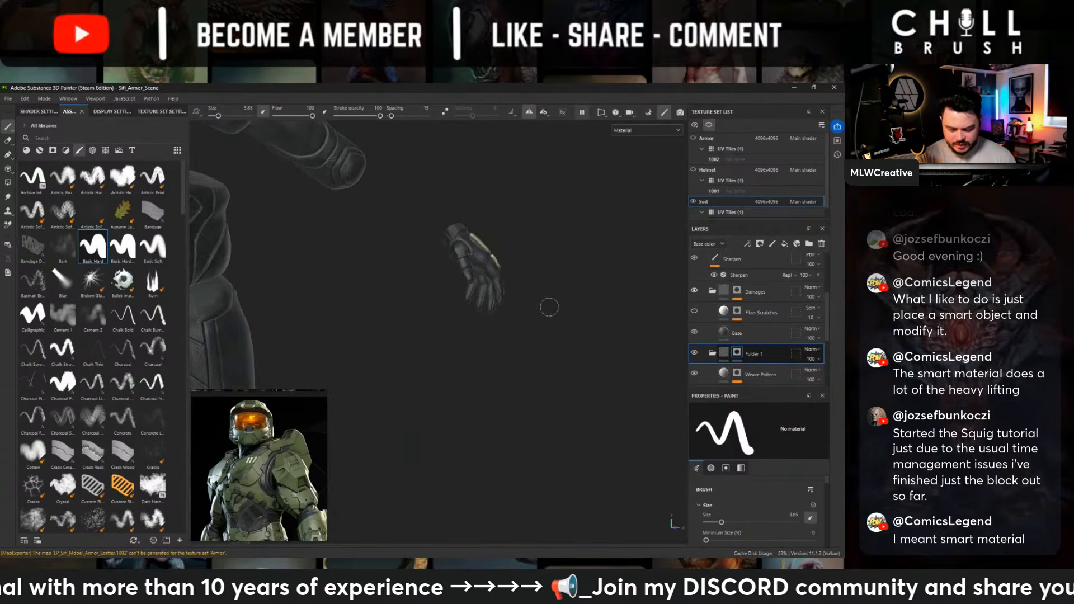
pyautogui.keyDown('alt'); pyautogui.moveTo(486, 218); pyautogui.dragTo(605, 328, button='middle'); pyautogui.keyUp('alt')
pyautogui.keyDown('alt'); pyautogui.moveTo(602, 263); pyautogui.dragTo(623, 310); pyautogui.keyUp('alt')
pyautogui.moveTo(488, 255)
pyautogui.keyDown('alt'); pyautogui.mouseDown()
pyautogui.moveTo(519, 279)
pyautogui.moveTo(431, 313)
pyautogui.moveTo(377, 367)
pyautogui.moveTo(611, 247)
pyautogui.moveTo(416, 355)
pyautogui.mouseUp(); pyautogui.keyUp('alt')
pyautogui.scroll(3, 377, 367)
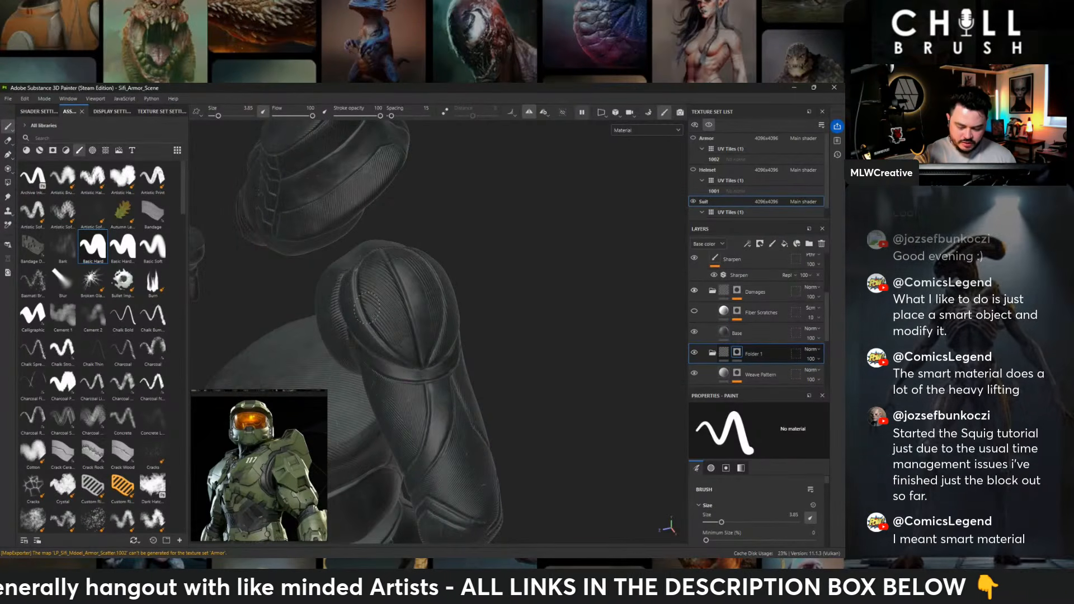
pyautogui.keyDown('alt'); pyautogui.moveTo(471, 297); pyautogui.dragTo(413, 350); pyautogui.keyUp('alt')
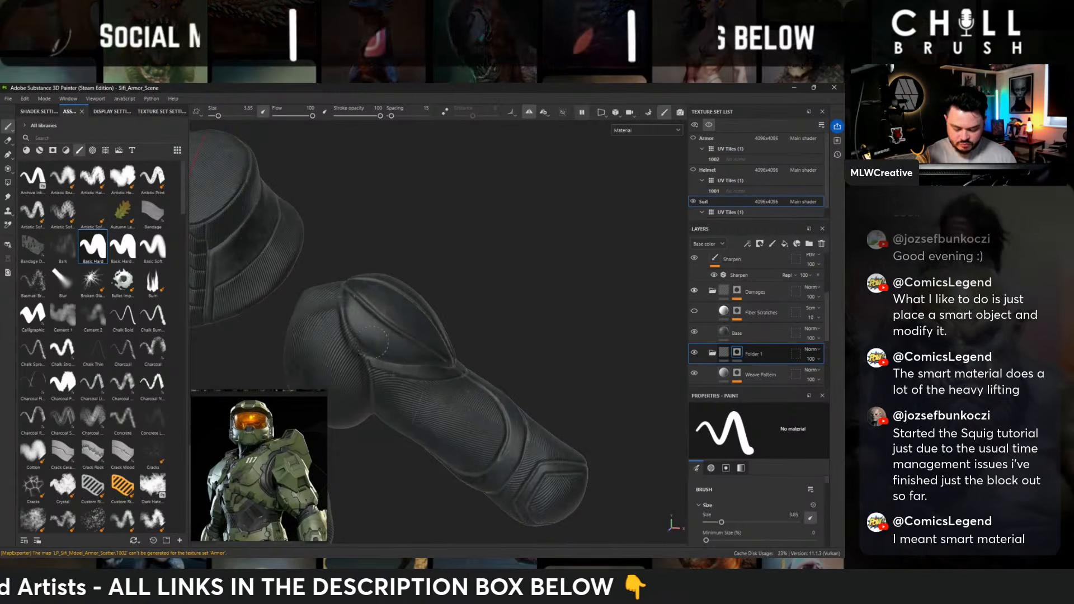
pyautogui.keyDown('alt'); pyautogui.moveTo(381, 349); pyautogui.dragTo(367, 285); pyautogui.keyUp('alt')
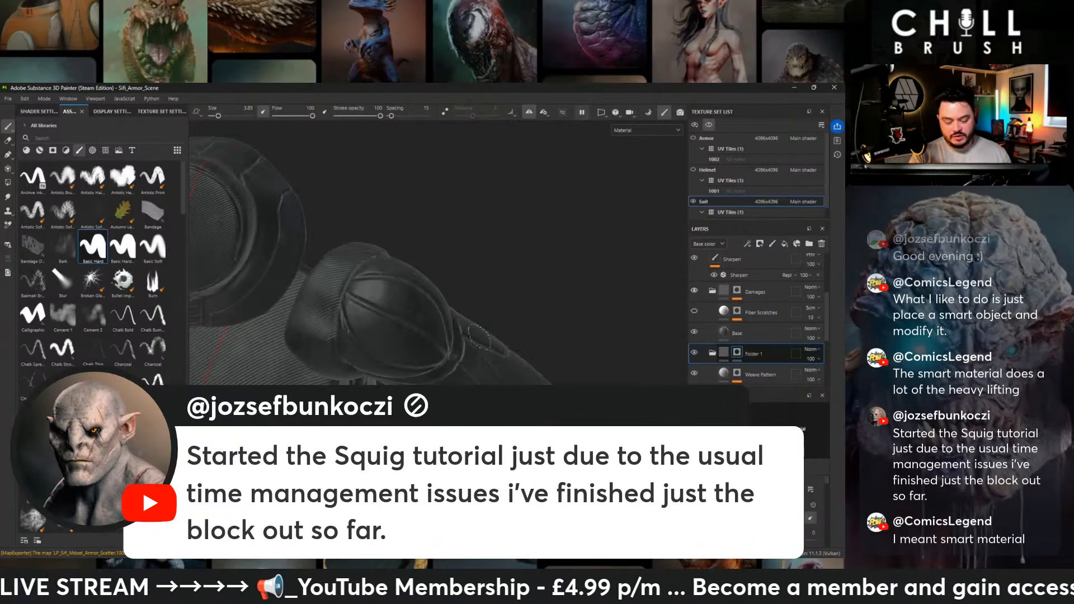
# - Mask the remaining weave around the shoulder cap's lower seam and the top of the upper arm, front and back
pyautogui.moveTo(479, 336)
pyautogui.keyDown('alt'); pyautogui.mouseDown()
pyautogui.moveTo(388, 327)
pyautogui.moveTo(294, 259)
pyautogui.mouseUp(); pyautogui.keyUp('alt')
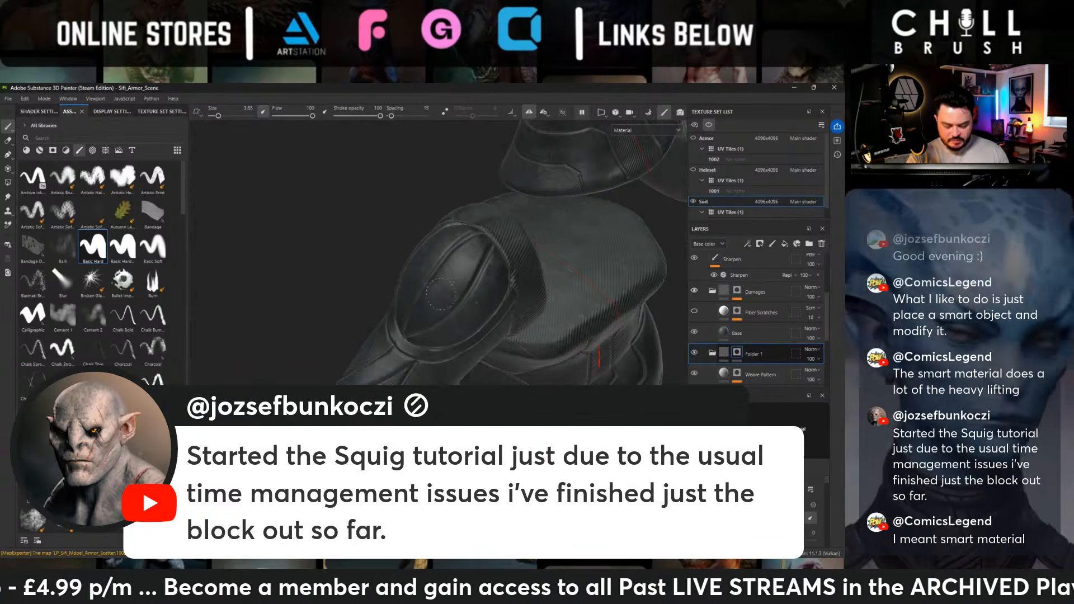
pyautogui.moveTo(465, 309)
pyautogui.keyDown('alt'); pyautogui.mouseDown()
pyautogui.moveTo(479, 241)
pyautogui.moveTo(632, 283)
pyautogui.mouseUp(); pyautogui.keyUp('alt')
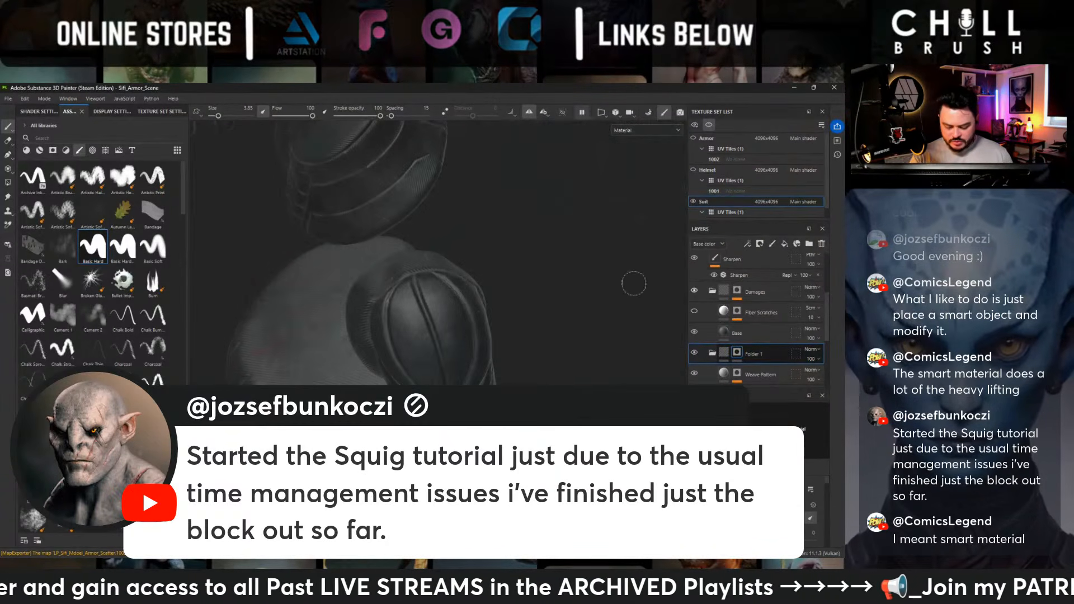
pyautogui.keyDown('alt'); pyautogui.moveTo(513, 338); pyautogui.dragTo(634, 268); pyautogui.keyUp('alt')
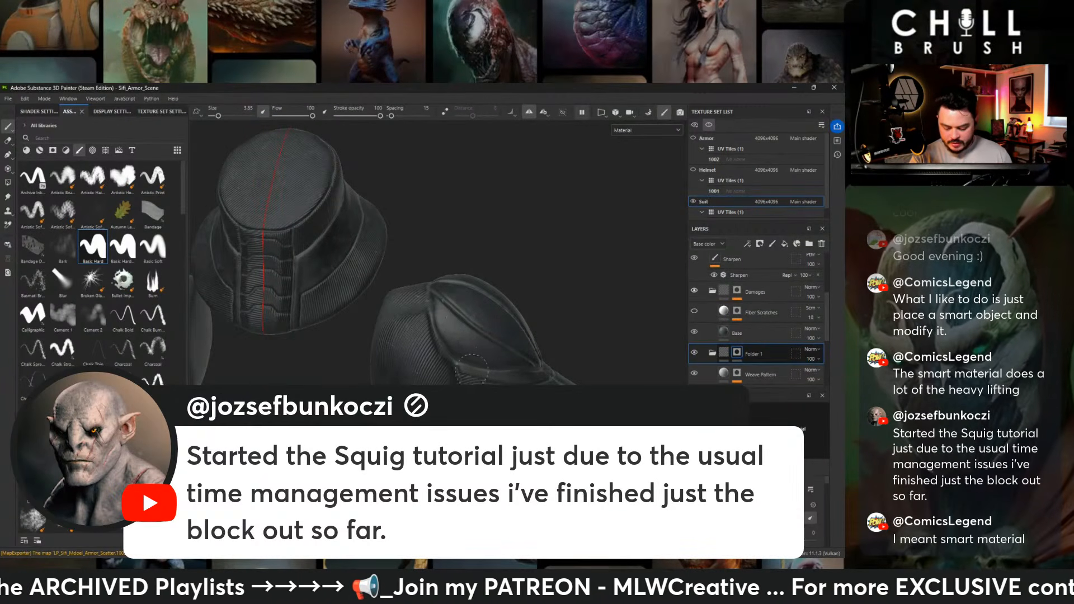
pyautogui.keyDown('alt'); pyautogui.moveTo(484, 369); pyautogui.dragTo(450, 376); pyautogui.keyUp('alt')
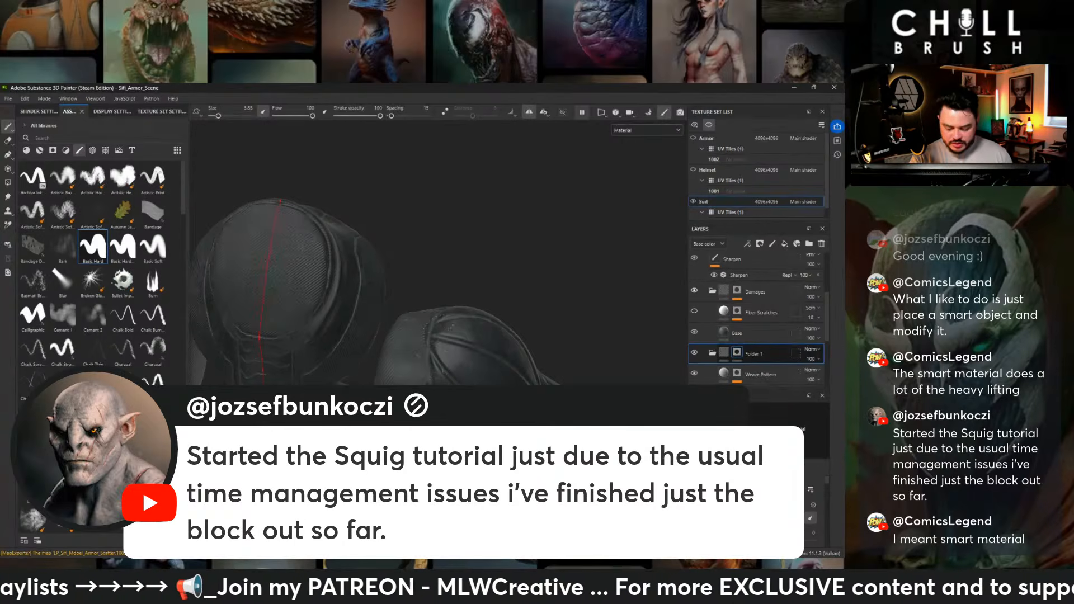
# - Paint the weave pattern off the flat top surface of the suit's neck, out to its rim
pyautogui.keyDown('alt'); pyautogui.moveTo(480, 233); pyautogui.dragTo(627, 239); pyautogui.keyUp('alt')
pyautogui.keyDown('alt'); pyautogui.moveTo(548, 257); pyautogui.dragTo(542, 204); pyautogui.keyUp('alt')
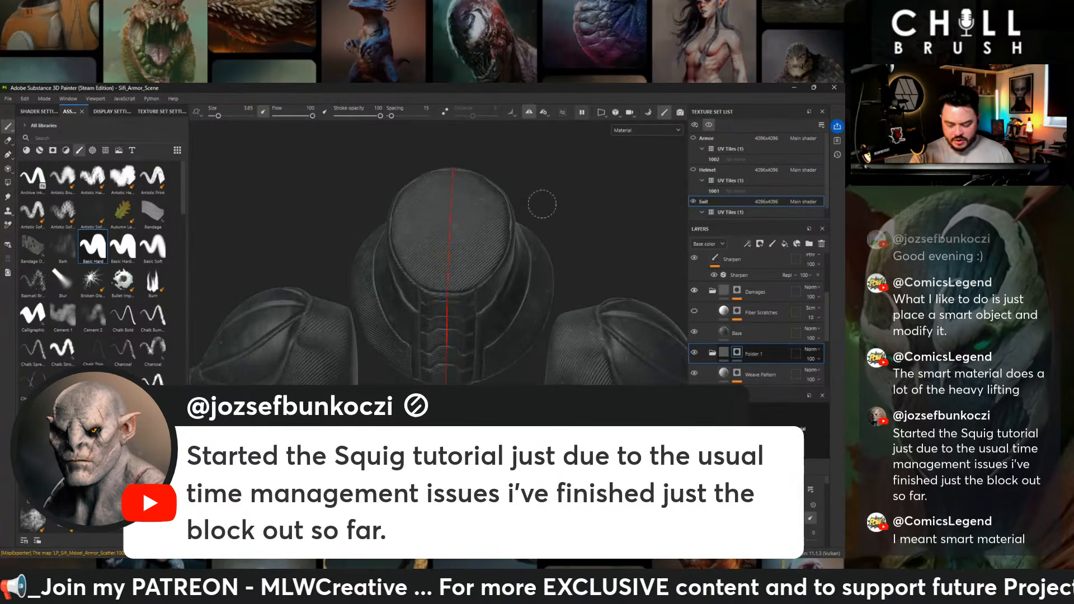
pyautogui.moveTo(405, 244)
pyautogui.mouseDown()
pyautogui.moveTo(434, 238)
pyautogui.moveTo(439, 210)
pyautogui.moveTo(414, 187)
pyautogui.moveTo(424, 232)
pyautogui.moveTo(449, 235)
pyautogui.moveTo(451, 296)
pyautogui.mouseUp()
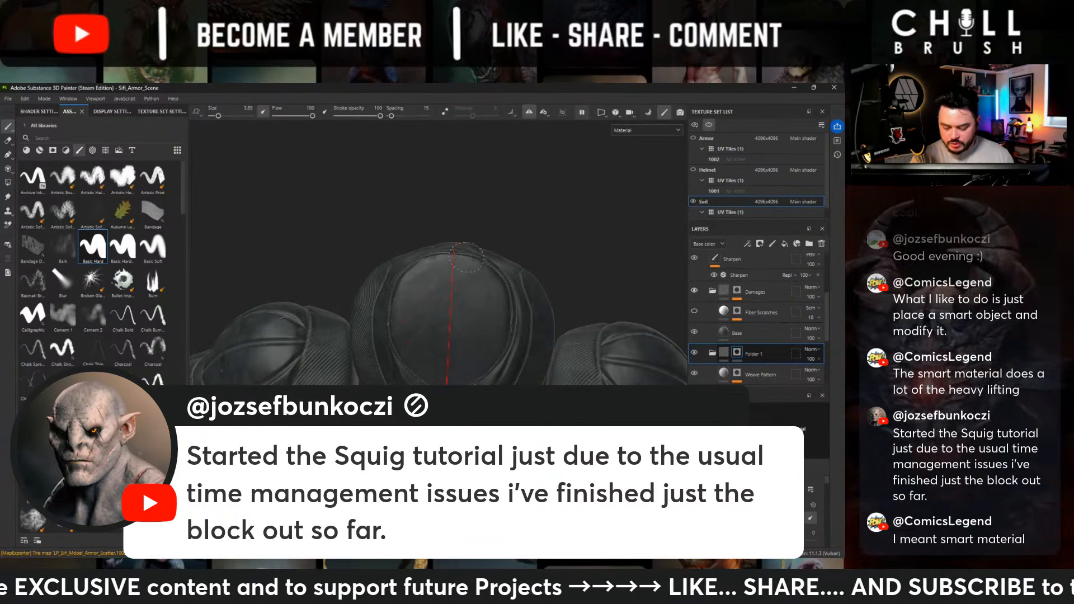
pyautogui.keyDown('alt'); pyautogui.moveTo(559, 241); pyautogui.dragTo(538, 250); pyautogui.keyUp('alt')
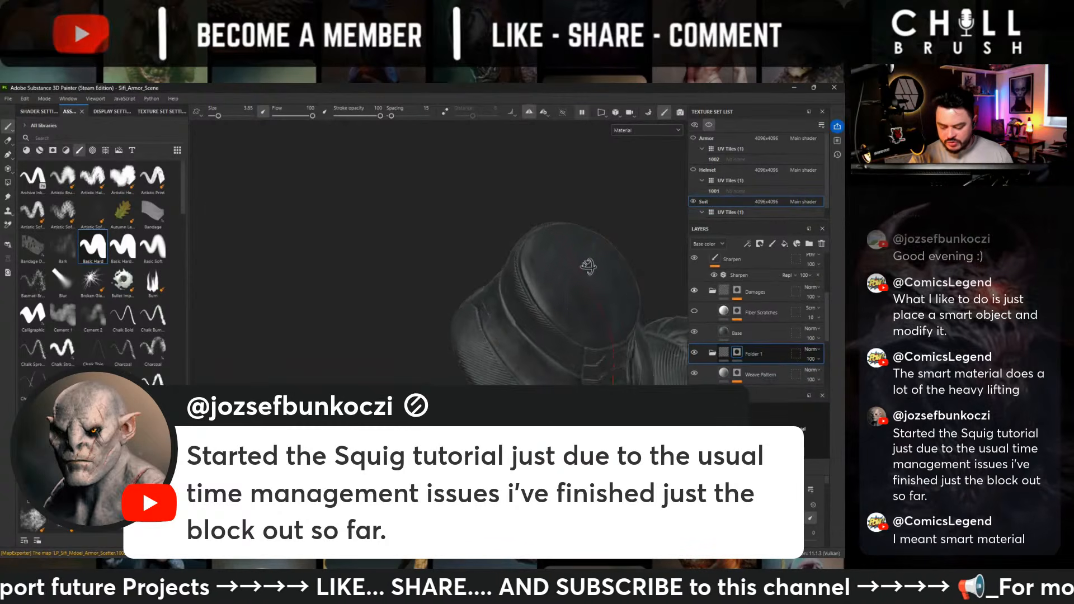
# - Mask the weave out of the neck collar's rim, side panels and the narrow strips beside the central ribbing
pyautogui.keyDown('alt'); pyautogui.moveTo(596, 312); pyautogui.dragTo(539, 332); pyautogui.keyUp('alt')
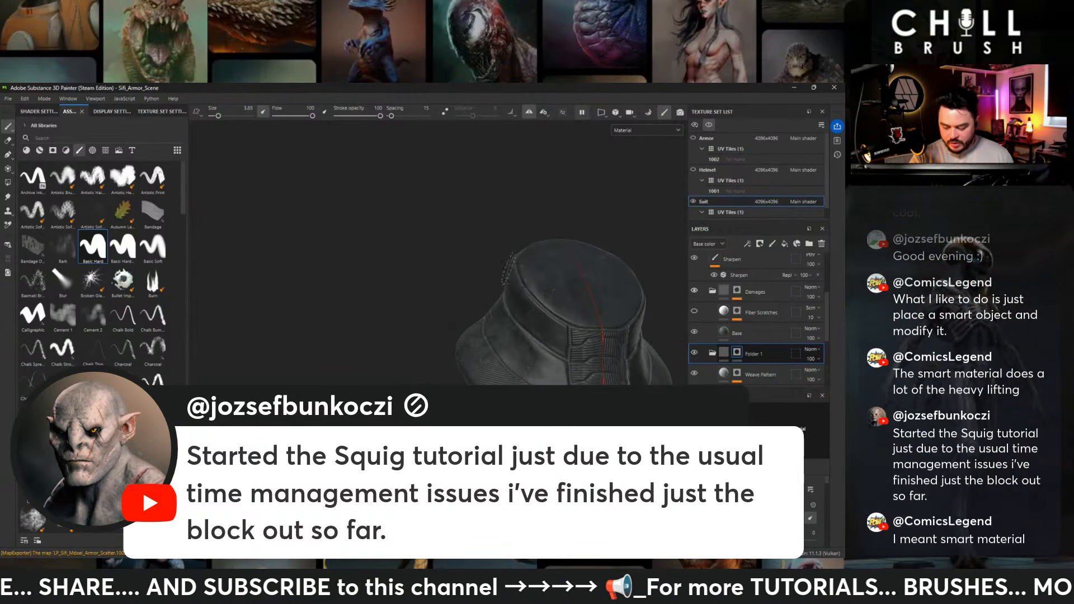
pyautogui.moveTo(506, 267)
pyautogui.keyDown('alt'); pyautogui.mouseDown()
pyautogui.moveTo(614, 345)
pyautogui.moveTo(554, 337)
pyautogui.mouseUp(); pyautogui.keyUp('alt')
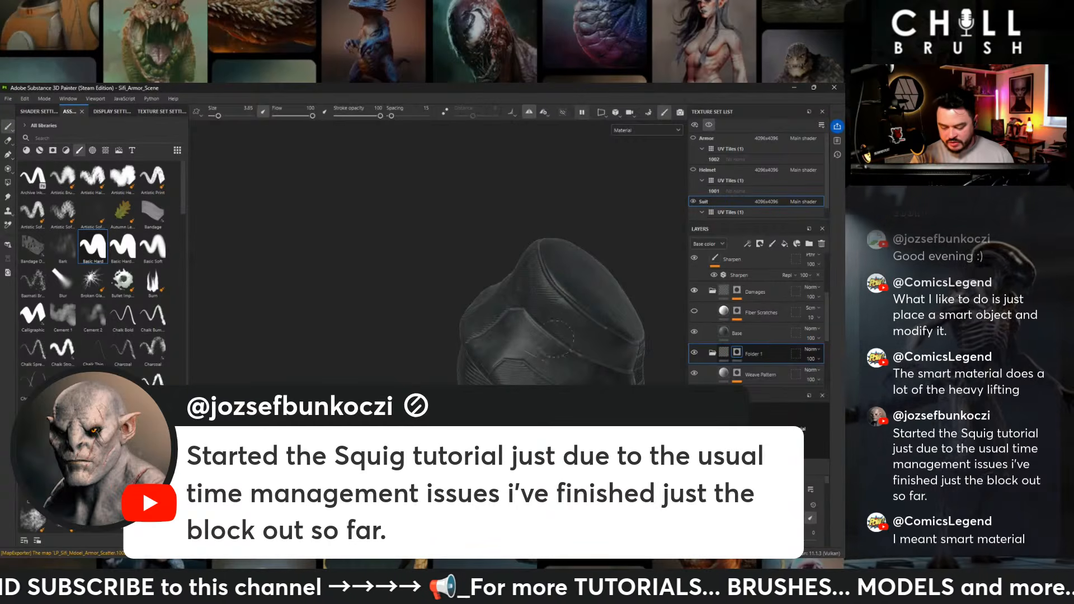
pyautogui.keyDown('alt'); pyautogui.moveTo(541, 284); pyautogui.dragTo(582, 312); pyautogui.keyUp('alt')
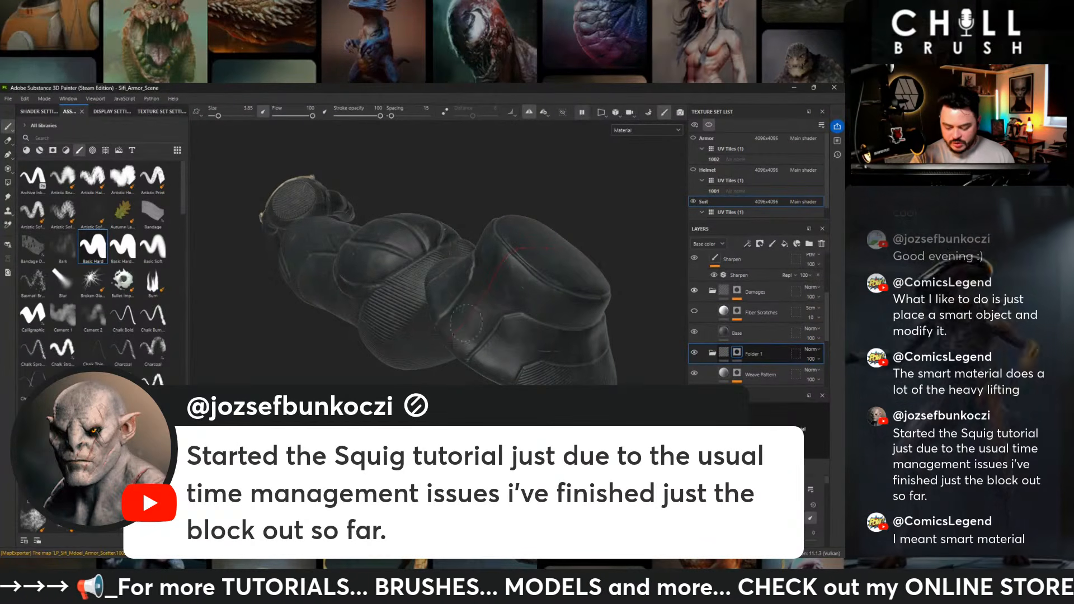
pyautogui.keyDown('alt'); pyautogui.moveTo(485, 351); pyautogui.dragTo(444, 290); pyautogui.keyUp('alt')
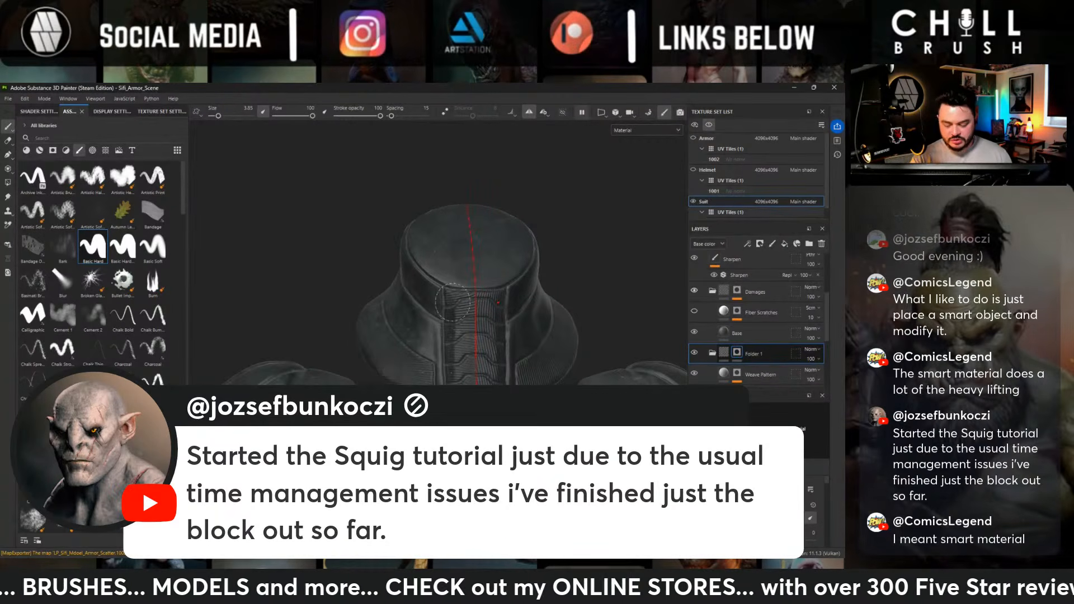
pyautogui.keyDown('alt'); pyautogui.moveTo(444, 289); pyautogui.dragTo(442, 321, button='right'); pyautogui.keyUp('alt')
# - Examine the suit's arms, abdomen, hips, thighs and knees for panels where the weave still needs masking
pyautogui.keyDown('alt'); pyautogui.moveTo(525, 372); pyautogui.dragTo(492, 239, button='middle'); pyautogui.keyUp('alt')
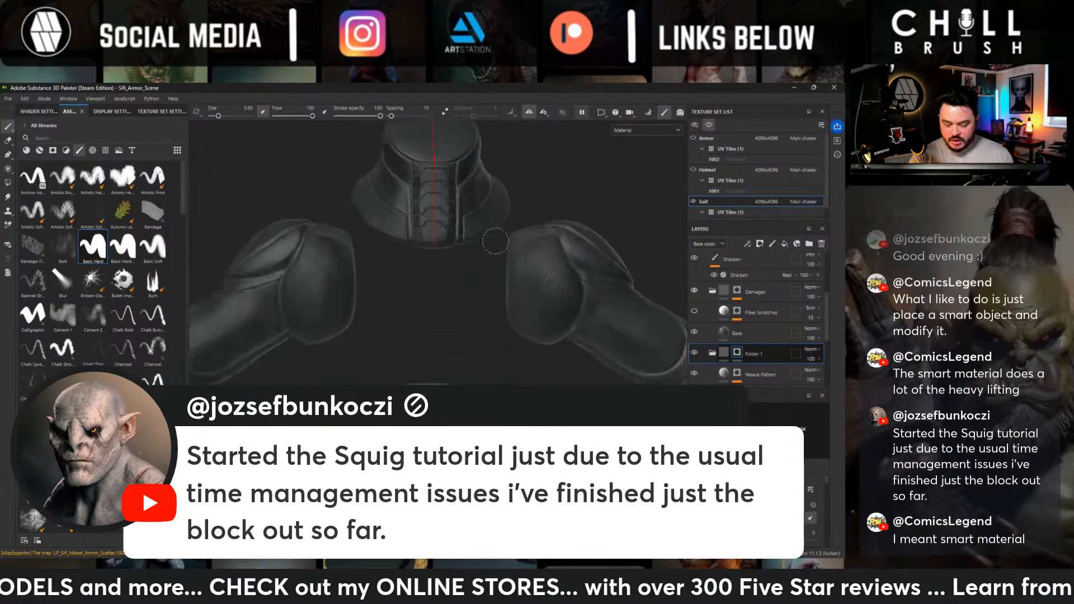
pyautogui.keyDown('alt'); pyautogui.moveTo(491, 240); pyautogui.dragTo(501, 291, button='right'); pyautogui.keyUp('alt')
pyautogui.keyDown('alt'); pyautogui.moveTo(508, 311); pyautogui.dragTo(531, 283, button='middle'); pyautogui.keyUp('alt')
pyautogui.keyDown('alt'); pyautogui.moveTo(570, 375); pyautogui.dragTo(544, 249, button='middle'); pyautogui.keyUp('alt')
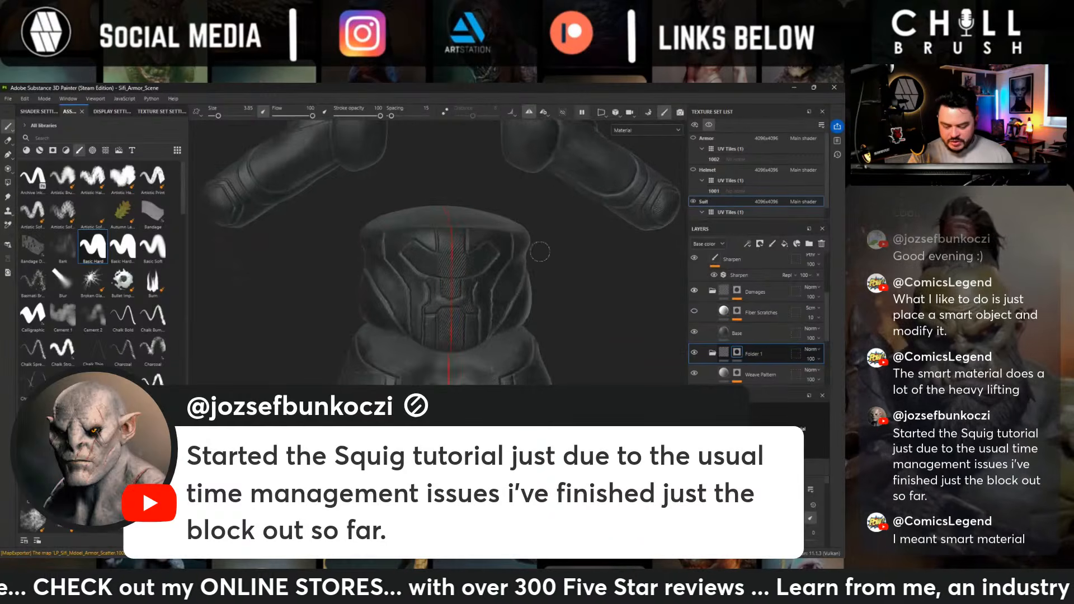
pyautogui.moveTo(595, 341)
pyautogui.keyDown('alt'); pyautogui.mouseDown()
pyautogui.moveTo(555, 345)
pyautogui.moveTo(575, 338)
pyautogui.mouseUp(); pyautogui.keyUp('alt')
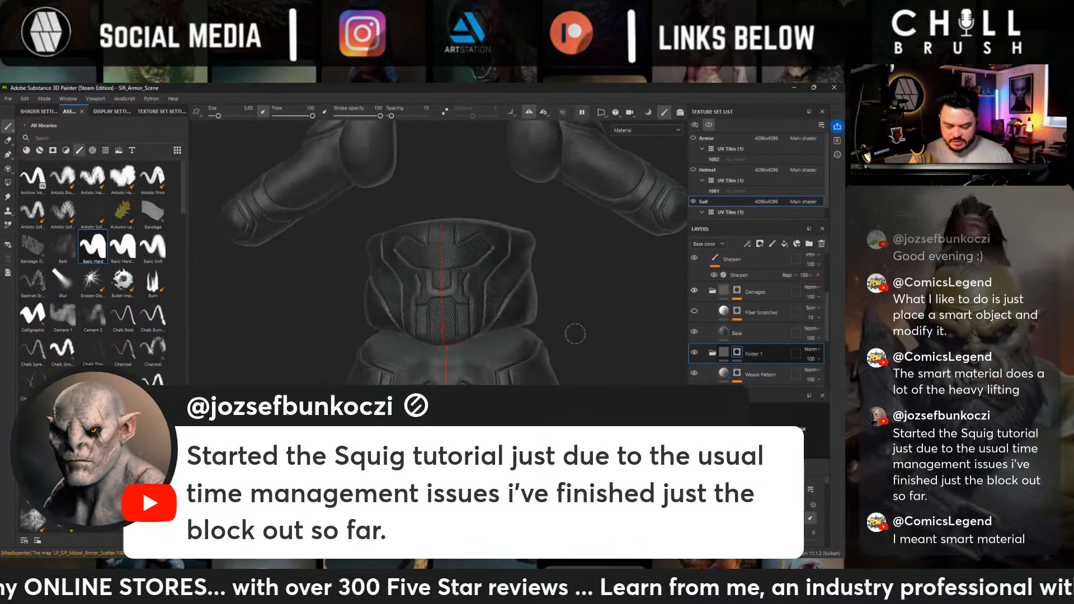
pyautogui.keyDown('alt'); pyautogui.moveTo(578, 330); pyautogui.dragTo(584, 182, button='middle'); pyautogui.keyUp('alt')
pyautogui.keyDown('alt'); pyautogui.moveTo(596, 293); pyautogui.dragTo(585, 193, button='middle'); pyautogui.keyUp('alt')
pyautogui.keyDown('alt'); pyautogui.moveTo(607, 285); pyautogui.dragTo(546, 258); pyautogui.keyUp('alt')
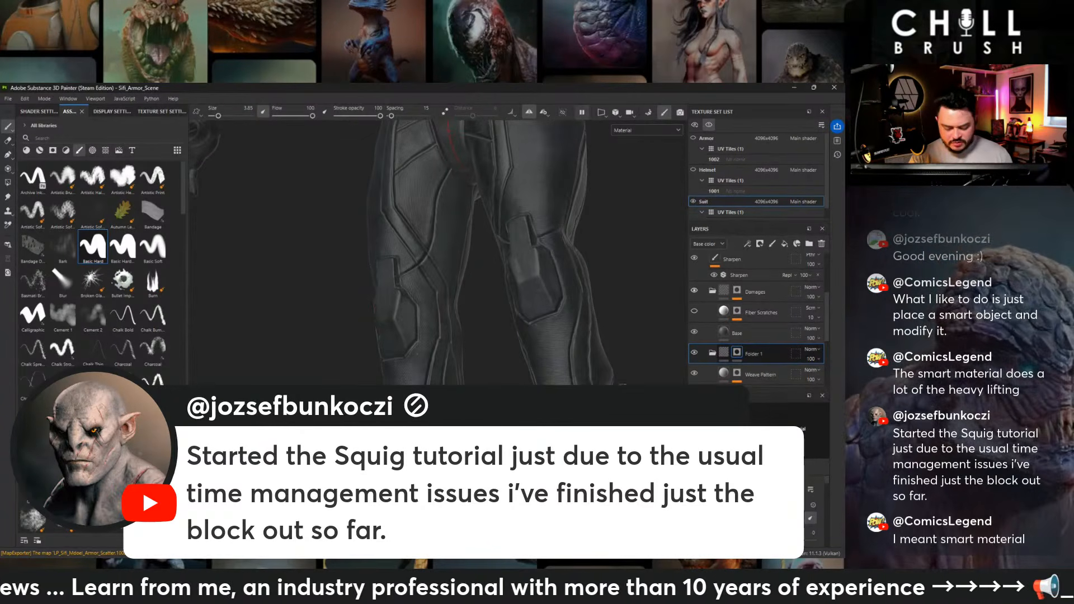
pyautogui.keyDown('alt'); pyautogui.moveTo(623, 386); pyautogui.dragTo(566, 359); pyautogui.keyUp('alt')
pyautogui.keyDown('alt'); pyautogui.moveTo(543, 299); pyautogui.dragTo(517, 338, button='middle'); pyautogui.keyUp('alt')
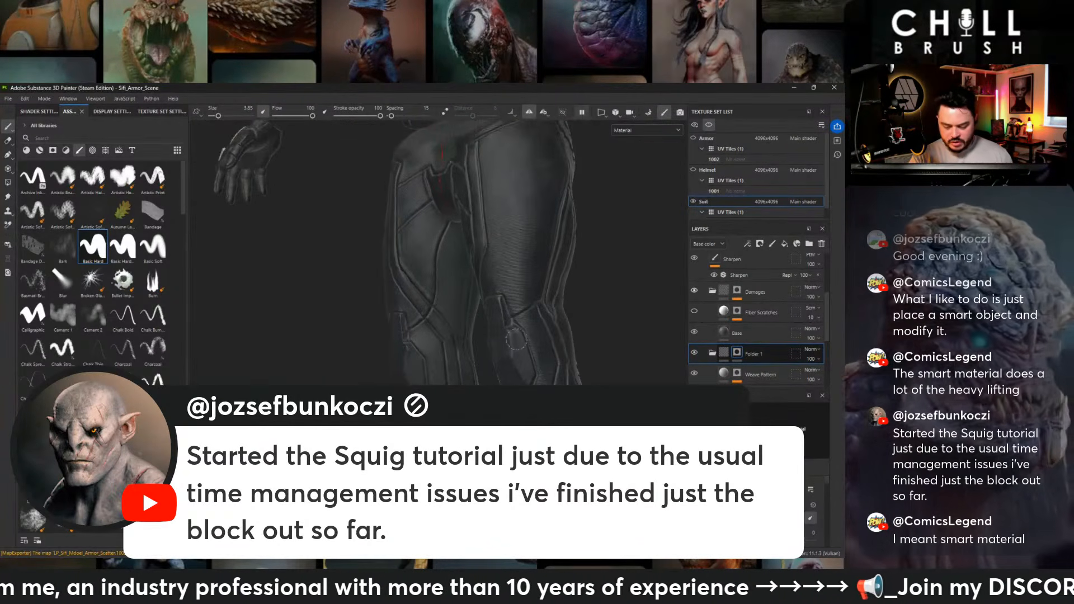
pyautogui.keyDown('alt'); pyautogui.moveTo(471, 339); pyautogui.dragTo(501, 317); pyautogui.keyUp('alt')
pyautogui.keyDown('alt'); pyautogui.moveTo(498, 274); pyautogui.dragTo(482, 369, button='middle'); pyautogui.keyUp('alt')
pyautogui.keyDown('alt'); pyautogui.moveTo(482, 347); pyautogui.dragTo(542, 341); pyautogui.keyUp('alt')
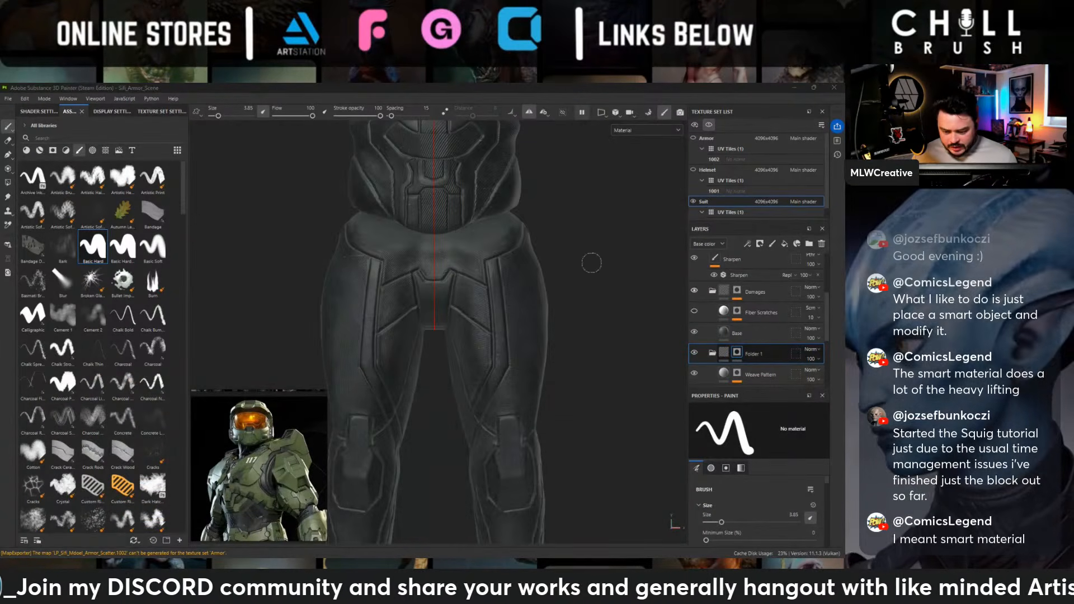
# - Show the Helmet and Armor texture sets again together with the suit
pyautogui.keyDown('alt'); pyautogui.moveTo(564, 268); pyautogui.dragTo(466, 211, button='right'); pyautogui.keyUp('alt')
pyautogui.keyDown('alt'); pyautogui.moveTo(465, 212); pyautogui.dragTo(469, 372, button='middle'); pyautogui.keyUp('alt')
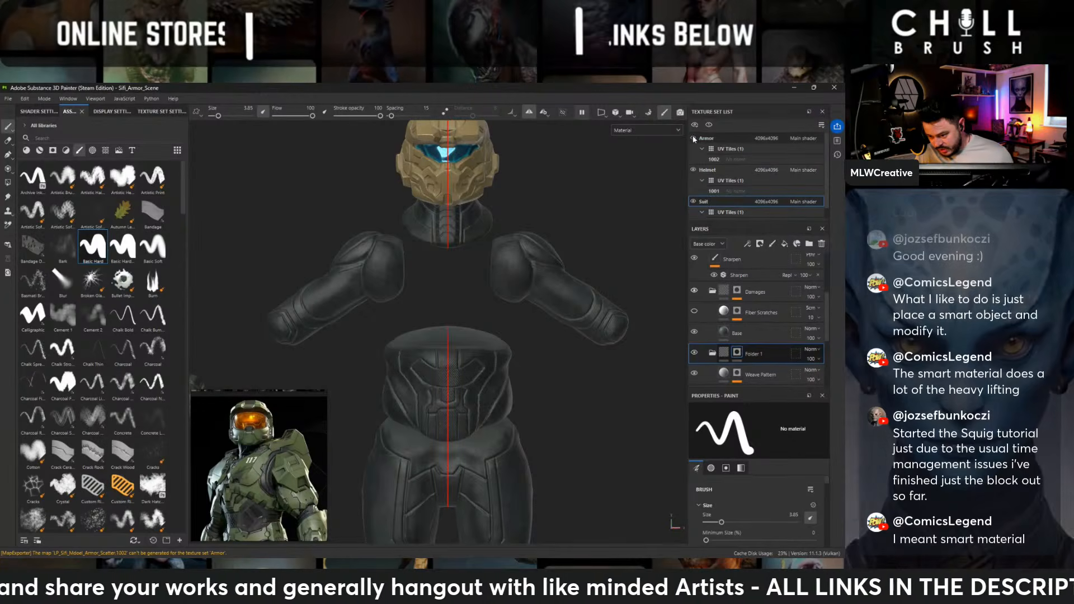
pyautogui.keyDown('alt'); pyautogui.moveTo(425, 327); pyautogui.dragTo(364, 326); pyautogui.keyUp('alt')
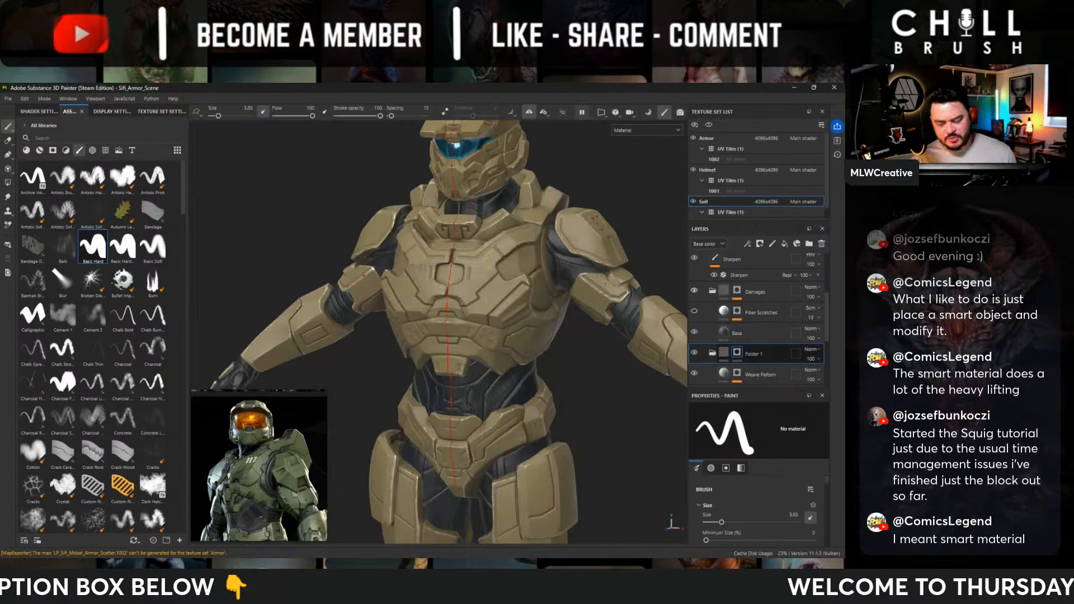
# - Examine how the masked undersuit looks beneath the full armor from the front and side
pyautogui.keyDown('alt'); pyautogui.moveTo(679, 300); pyautogui.dragTo(569, 297, button='middle'); pyautogui.keyUp('alt')
pyautogui.keyDown('alt'); pyautogui.moveTo(569, 297); pyautogui.dragTo(571, 321); pyautogui.keyUp('alt')
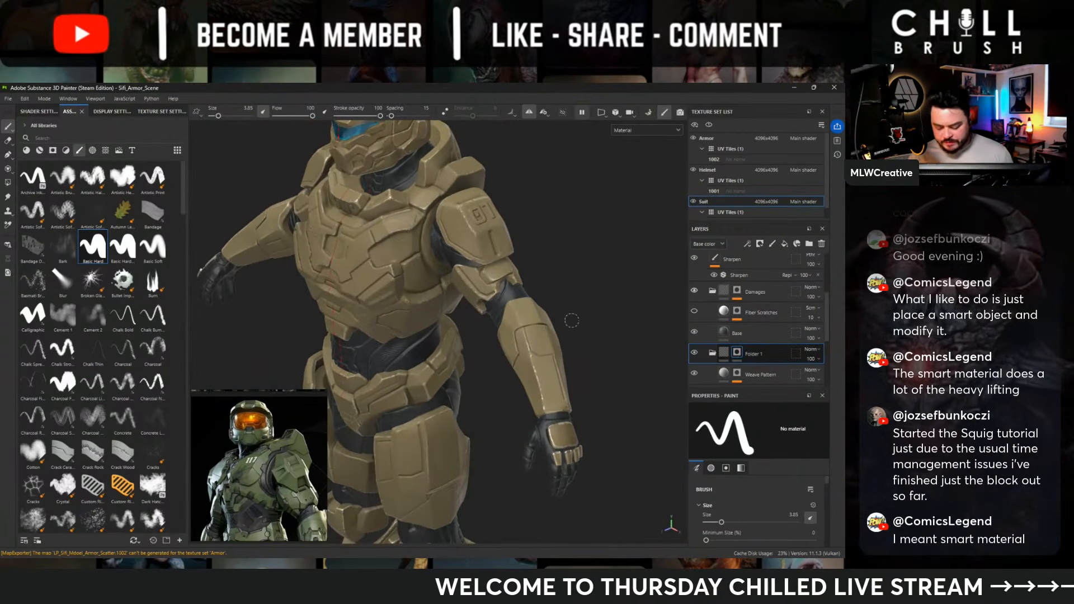
pyautogui.keyDown('alt'); pyautogui.moveTo(600, 359); pyautogui.dragTo(648, 342); pyautogui.keyUp('alt')
pyautogui.keyDown('alt'); pyautogui.moveTo(560, 313); pyautogui.dragTo(673, 347, button='middle'); pyautogui.keyUp('alt')
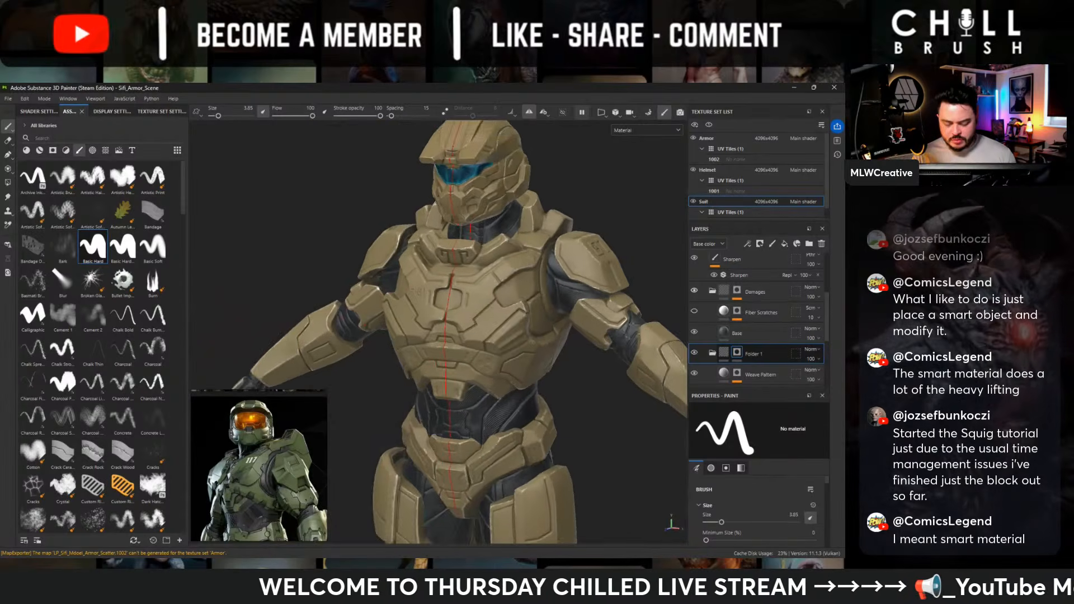
pyautogui.keyDown('alt'); pyautogui.moveTo(493, 380); pyautogui.dragTo(532, 395, button='right'); pyautogui.keyUp('alt')
pyautogui.keyDown('alt'); pyautogui.moveTo(521, 394); pyautogui.dragTo(537, 387); pyautogui.keyUp('alt')
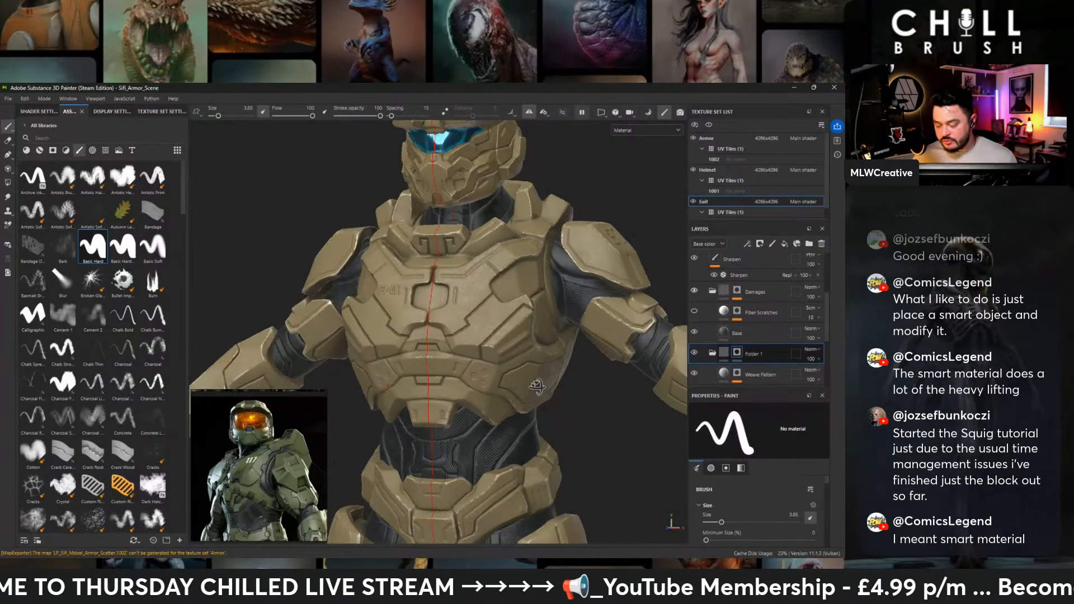
pyautogui.keyDown('alt'); pyautogui.keyDown('shift'); pyautogui.moveTo(537, 387); pyautogui.dragTo(547, 385); pyautogui.keyUp('shift'); pyautogui.keyUp('alt')
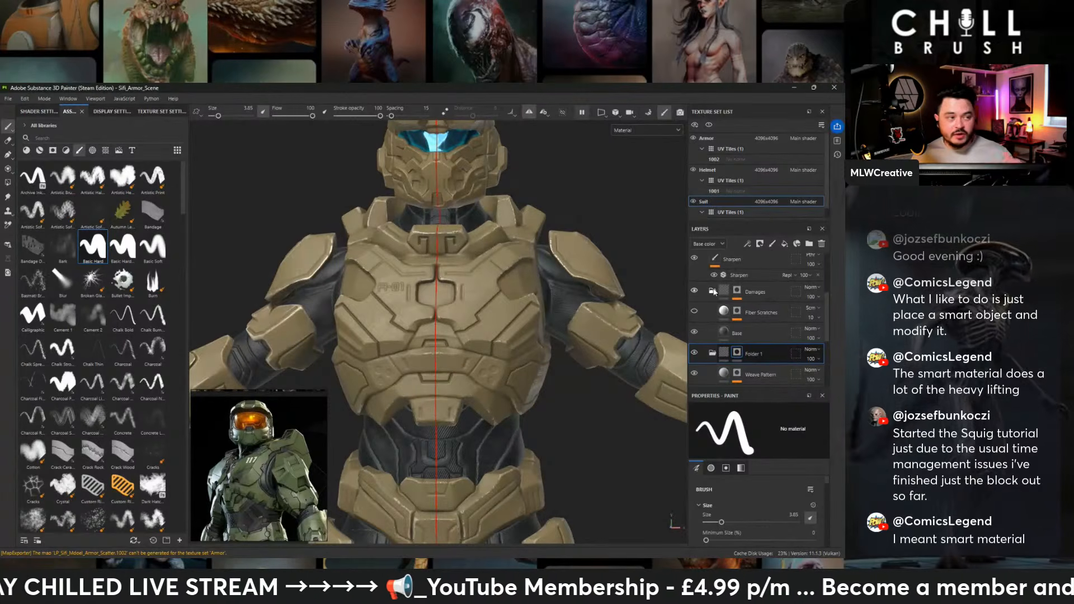
# - Collapse the suit's Damages folder and switch to the Armor texture set
pyautogui.click(713, 291)
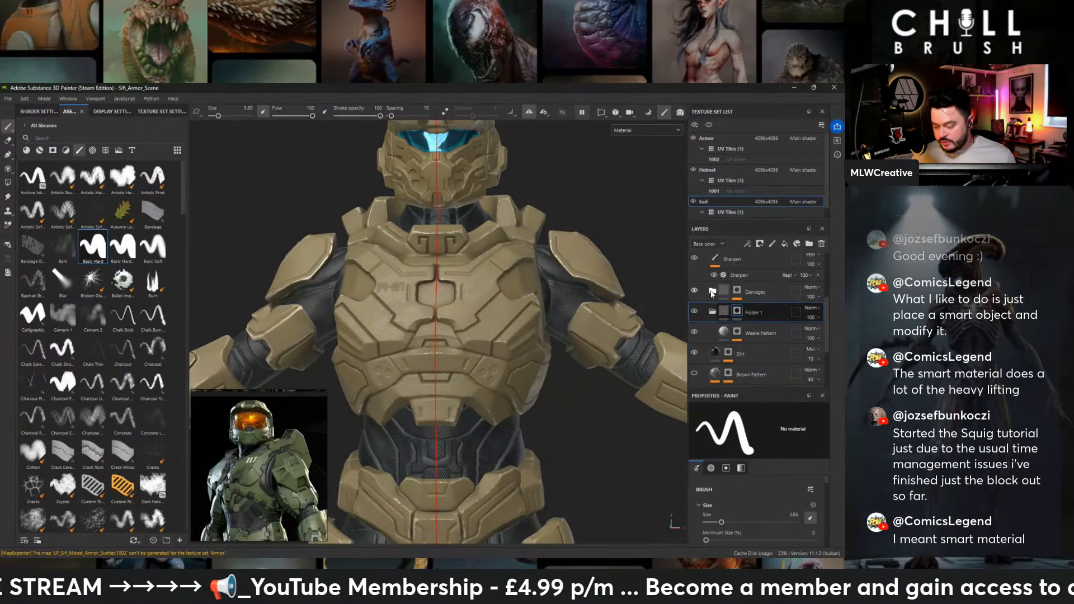
pyautogui.scroll(3, 712, 294)
pyautogui.keyDown('alt'); pyautogui.moveTo(604, 302); pyautogui.dragTo(599, 361, button='middle'); pyautogui.keyUp('alt')
pyautogui.click(706, 138)
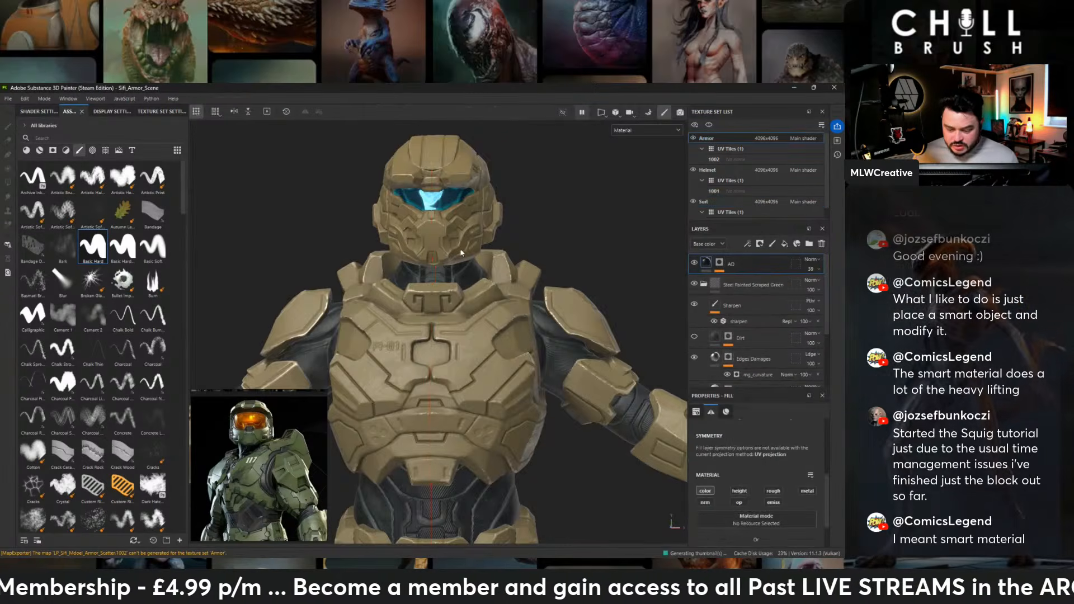
# - Collapse and select the Steel Painted Scraped Green folder, and list the smart materials in the asset library
pyautogui.keyDown('alt'); pyautogui.moveTo(442, 309); pyautogui.dragTo(486, 309); pyautogui.keyUp('alt')
pyautogui.keyDown('alt'); pyautogui.moveTo(485, 309); pyautogui.dragTo(492, 253, button='middle'); pyautogui.keyUp('alt')
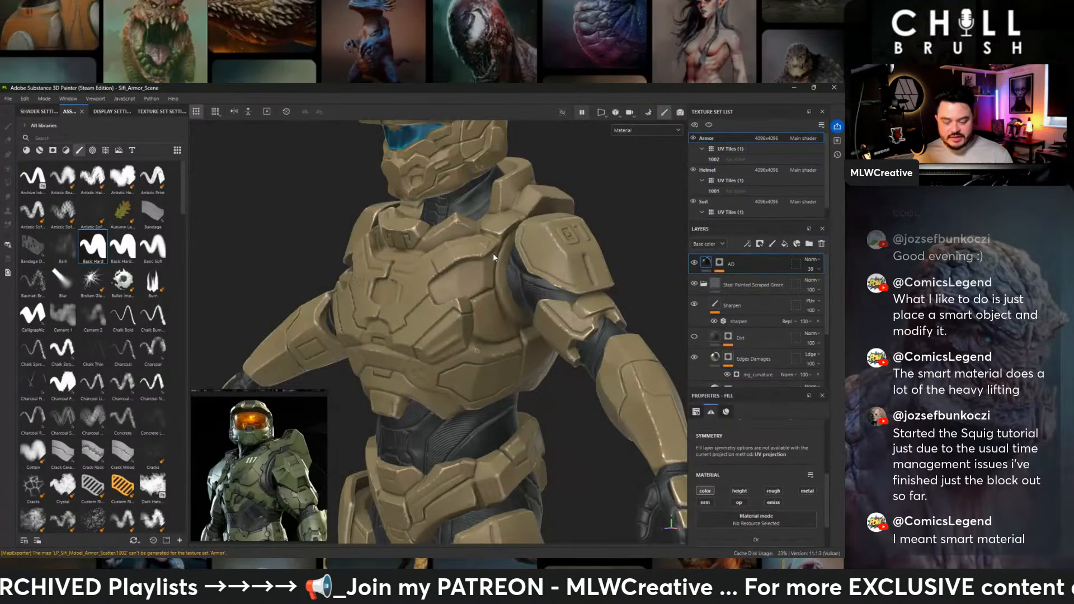
pyautogui.keyDown('alt'); pyautogui.moveTo(494, 255); pyautogui.dragTo(470, 364, button='middle'); pyautogui.keyUp('alt')
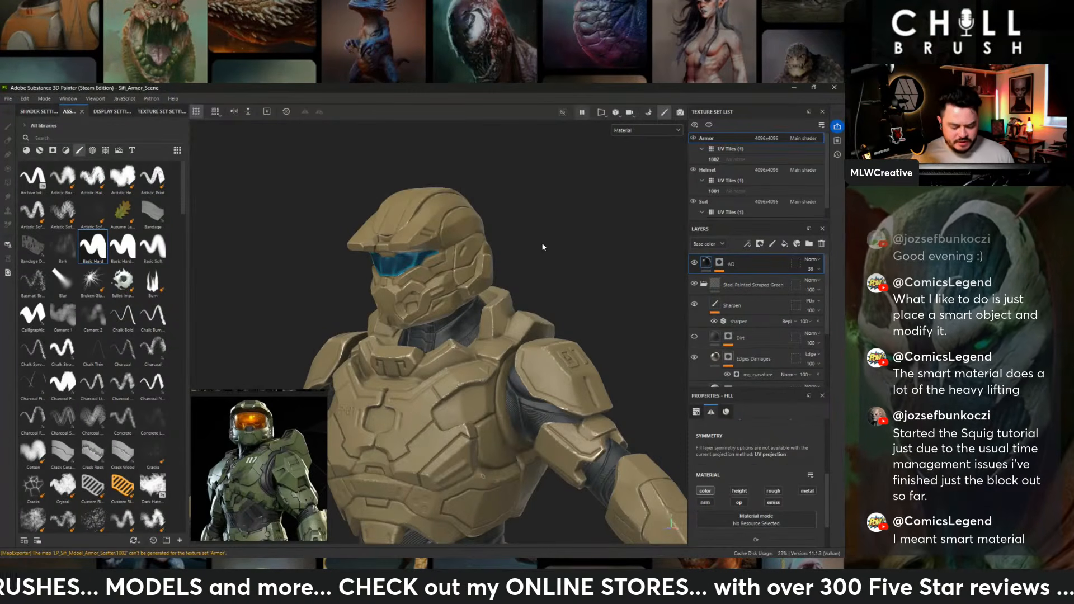
pyautogui.keyDown('alt'); pyautogui.moveTo(497, 280); pyautogui.dragTo(511, 245, button='middle'); pyautogui.keyUp('alt')
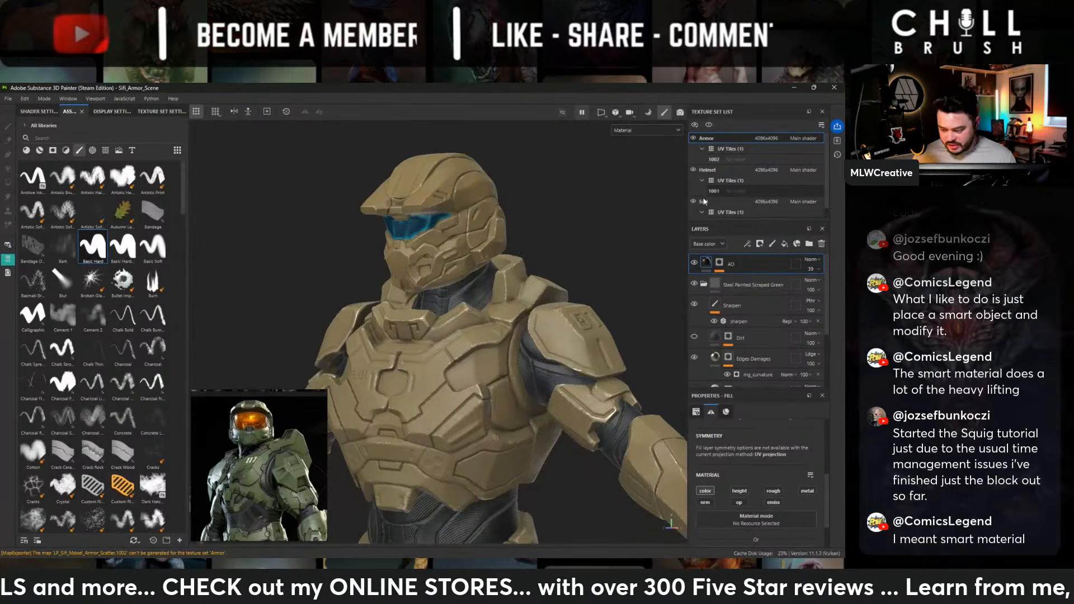
pyautogui.click(704, 284)
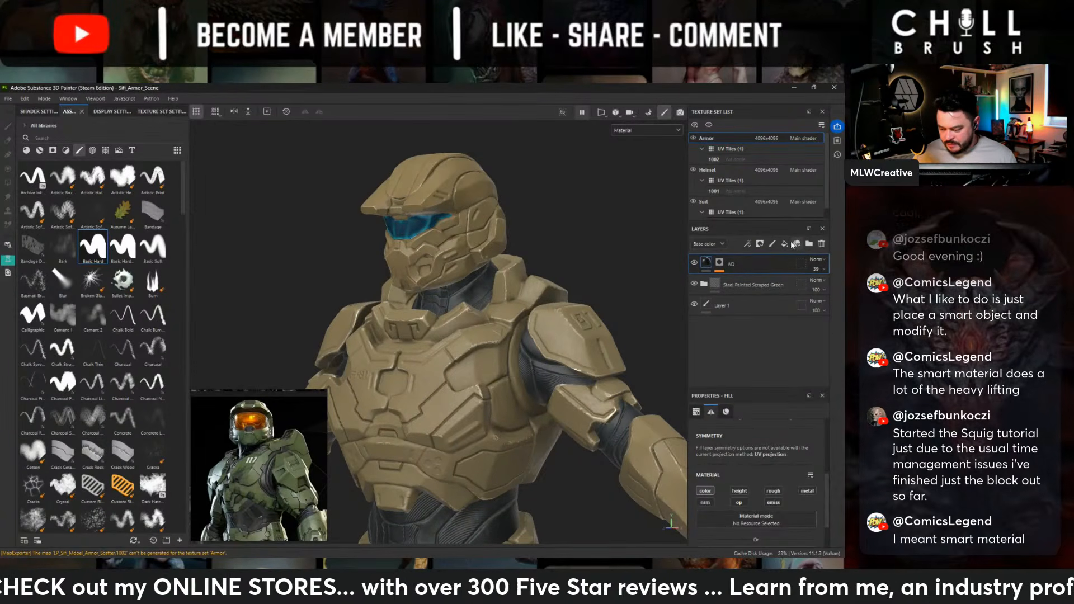
pyautogui.click(755, 285)
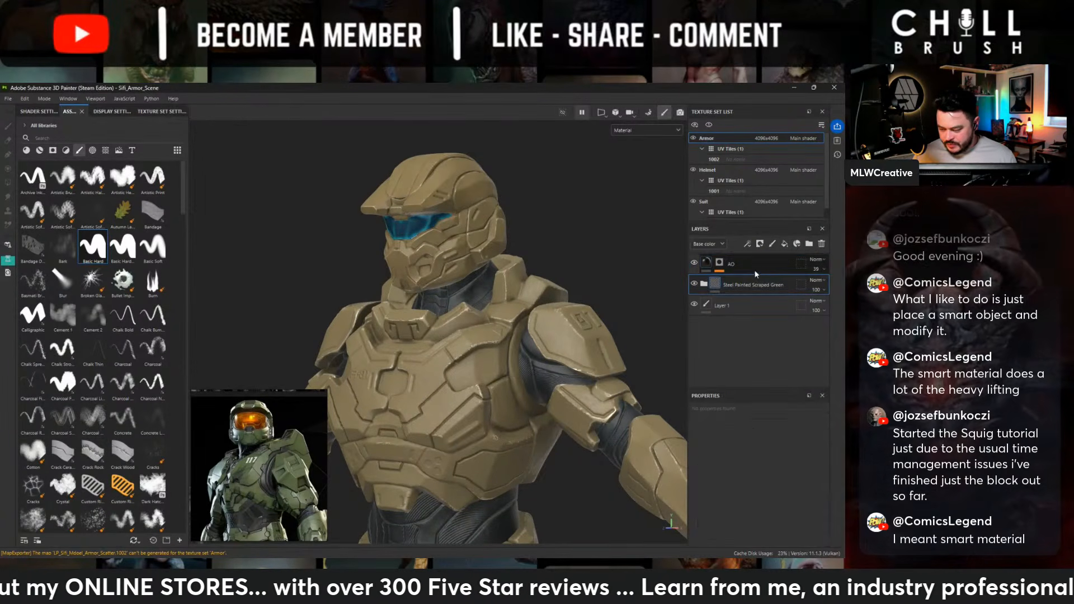
pyautogui.click(40, 150)
pyautogui.moveTo(106, 211)
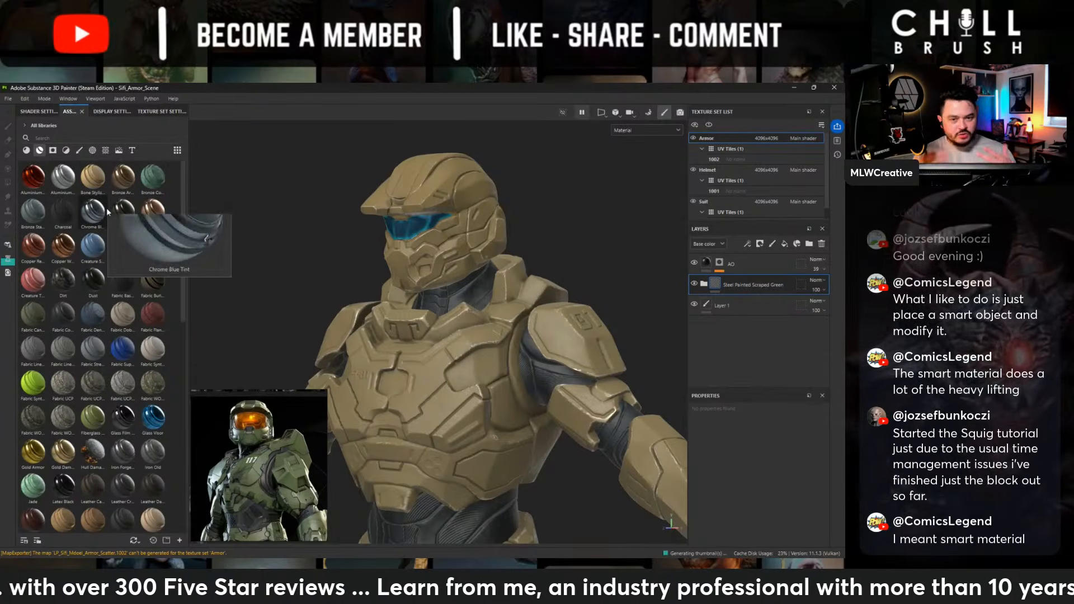
# - Add the Steel Gun Matte smart material above the Steel Painted Scraped Green folder and give it a black mask
pyautogui.scroll(-3, 109, 223)
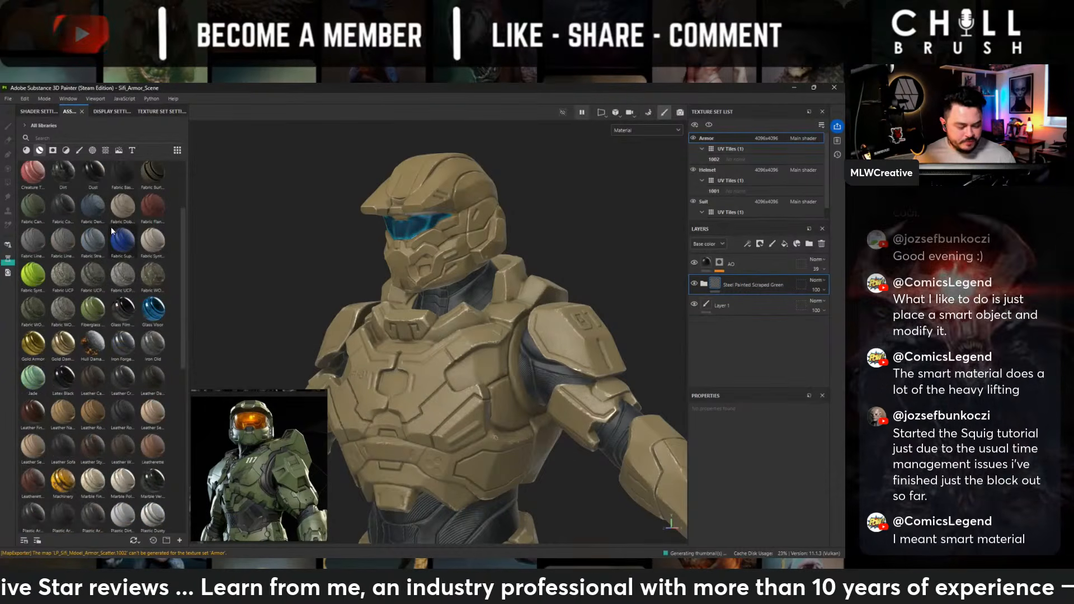
pyautogui.scroll(-3, 113, 249)
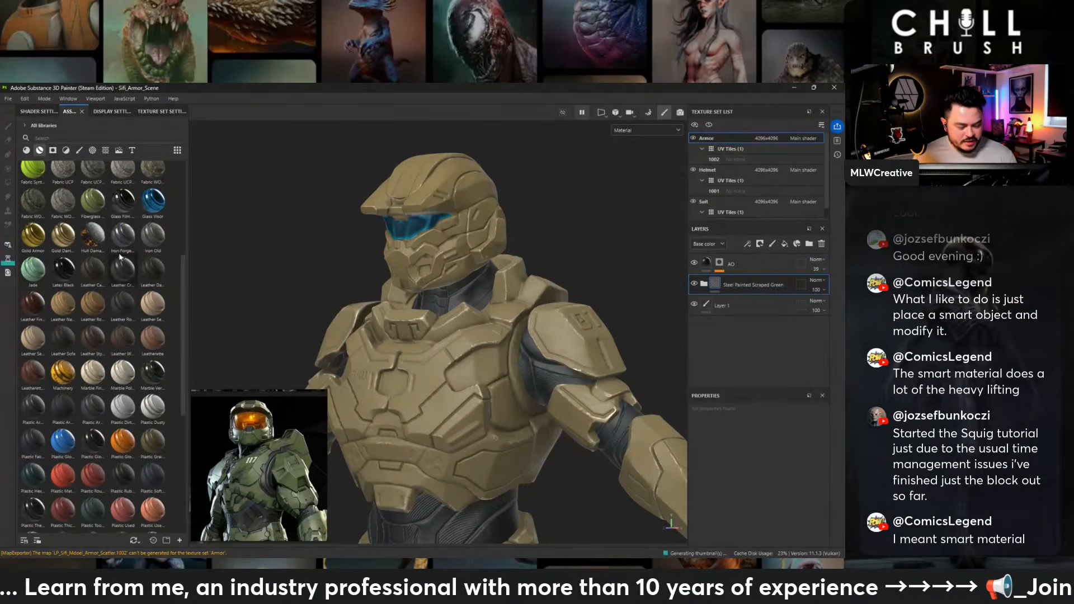
pyautogui.scroll(-3, 139, 281)
pyautogui.scroll(-3, 134, 286)
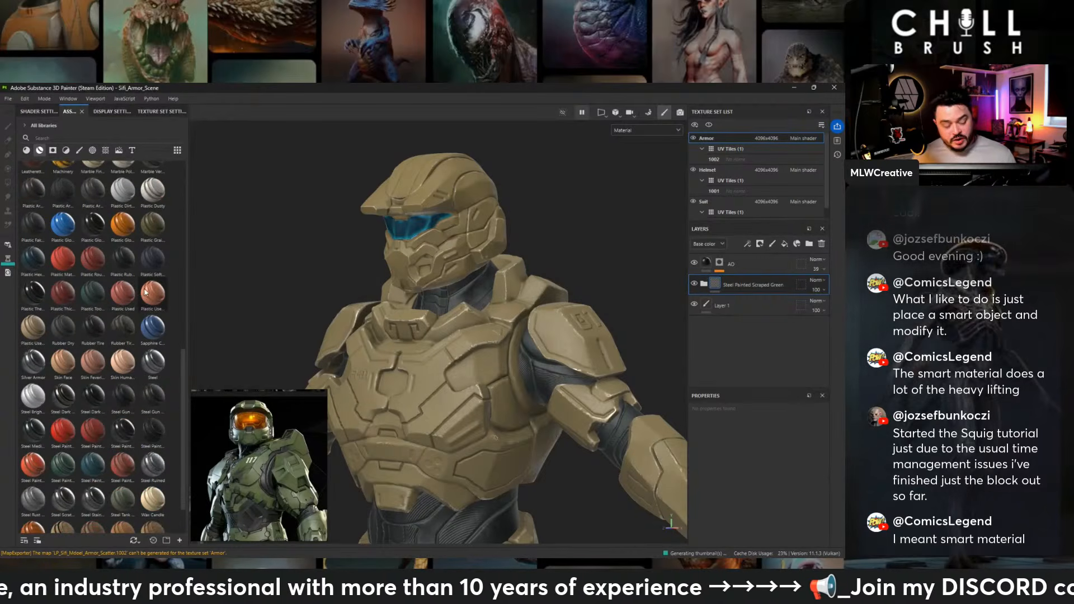
pyautogui.moveTo(65, 329)
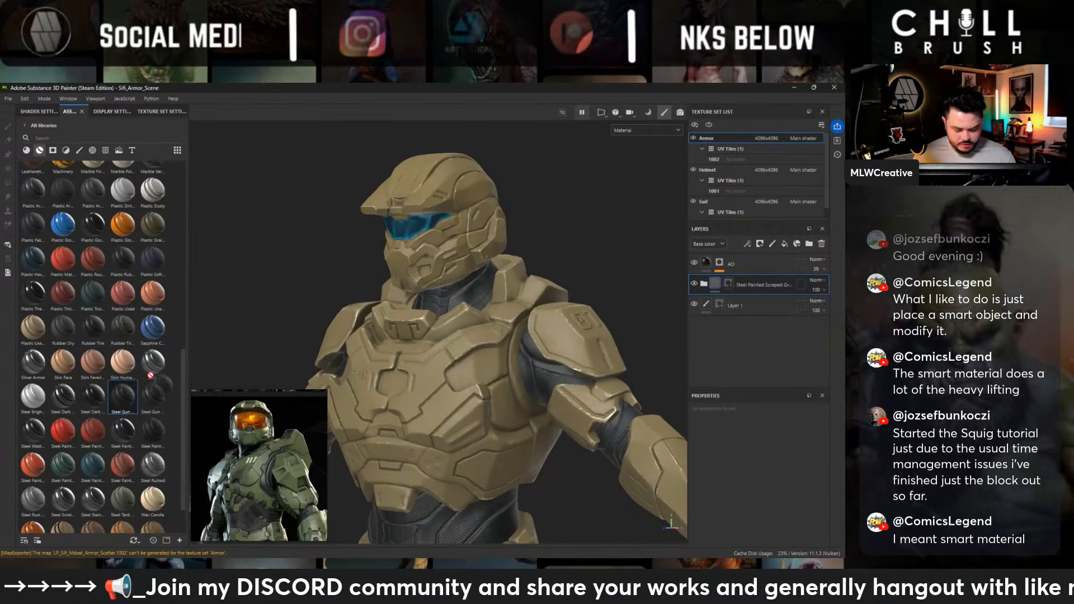
pyautogui.moveTo(495, 438)
pyautogui.mouseDown()
pyautogui.moveTo(762, 283)
pyautogui.moveTo(760, 274)
pyautogui.mouseUp()
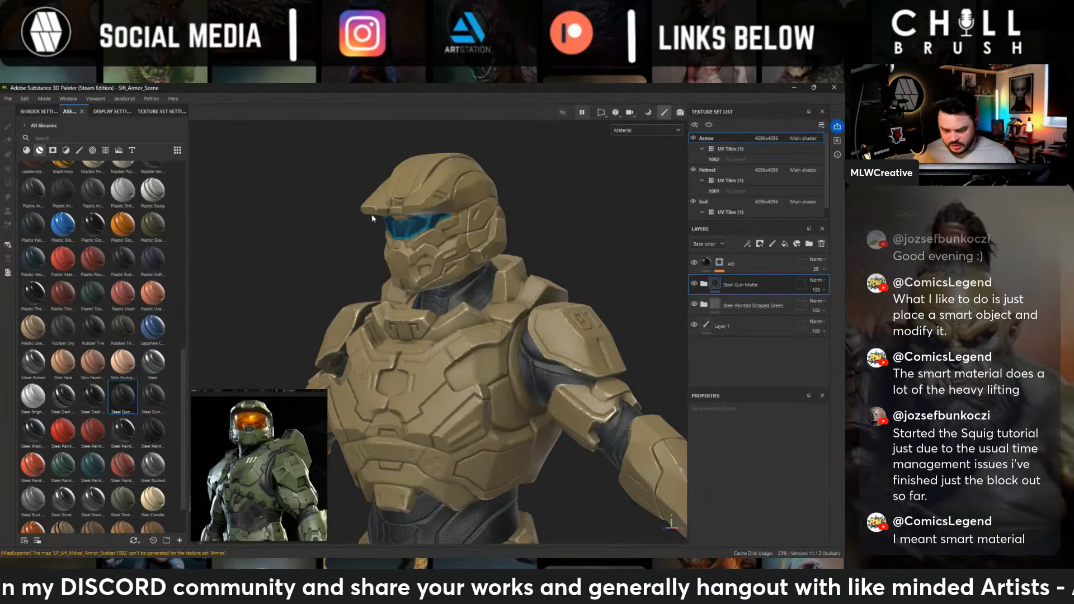
pyautogui.keyDown('alt'); pyautogui.moveTo(374, 211); pyautogui.dragTo(374, 228, button='middle'); pyautogui.keyUp('alt')
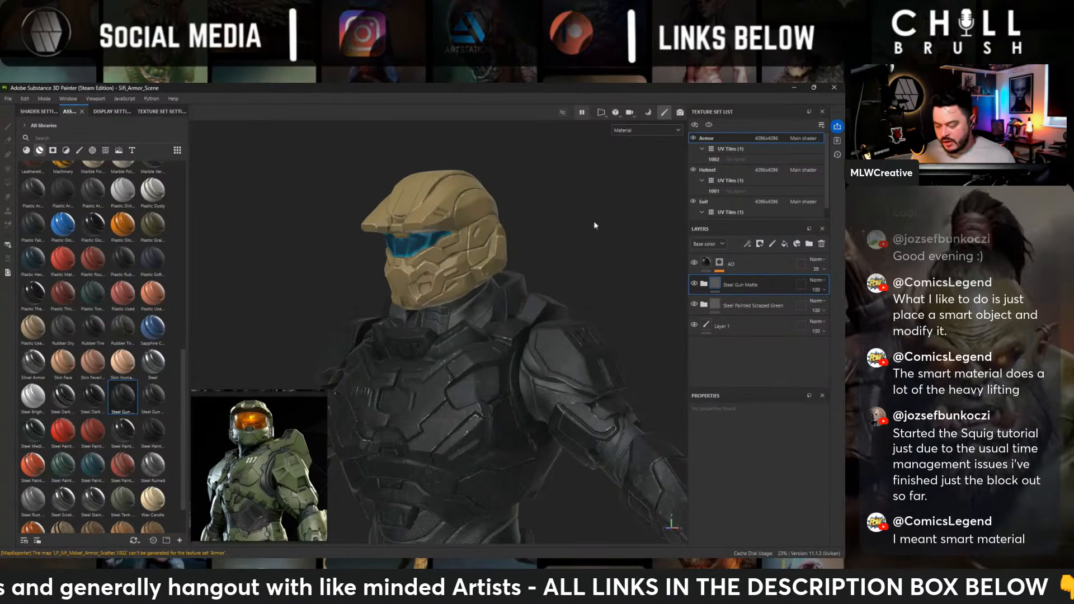
pyautogui.rightClick(751, 287)
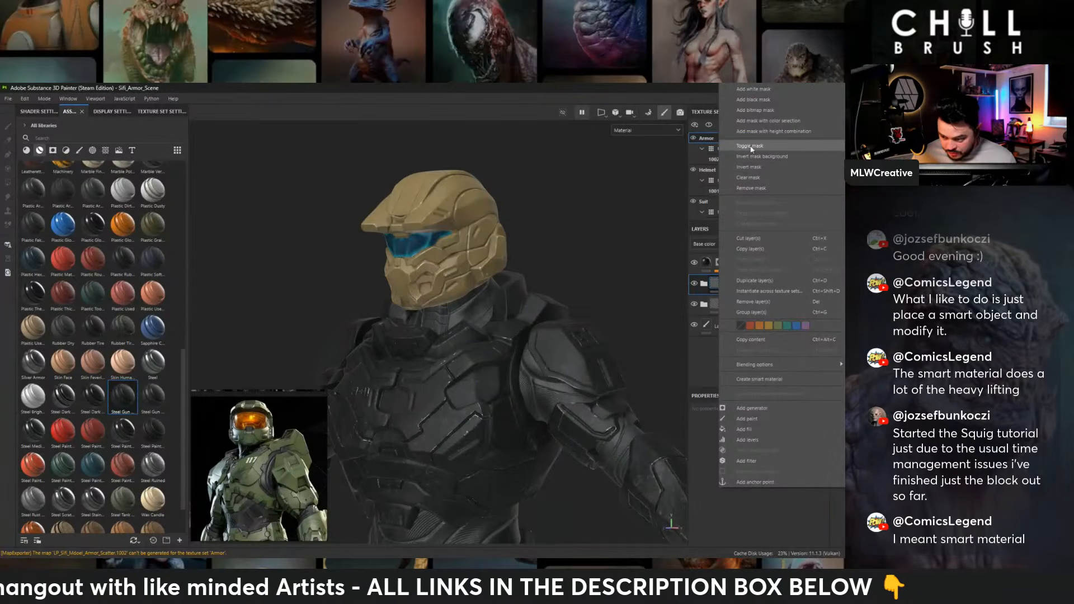
pyautogui.click(754, 97)
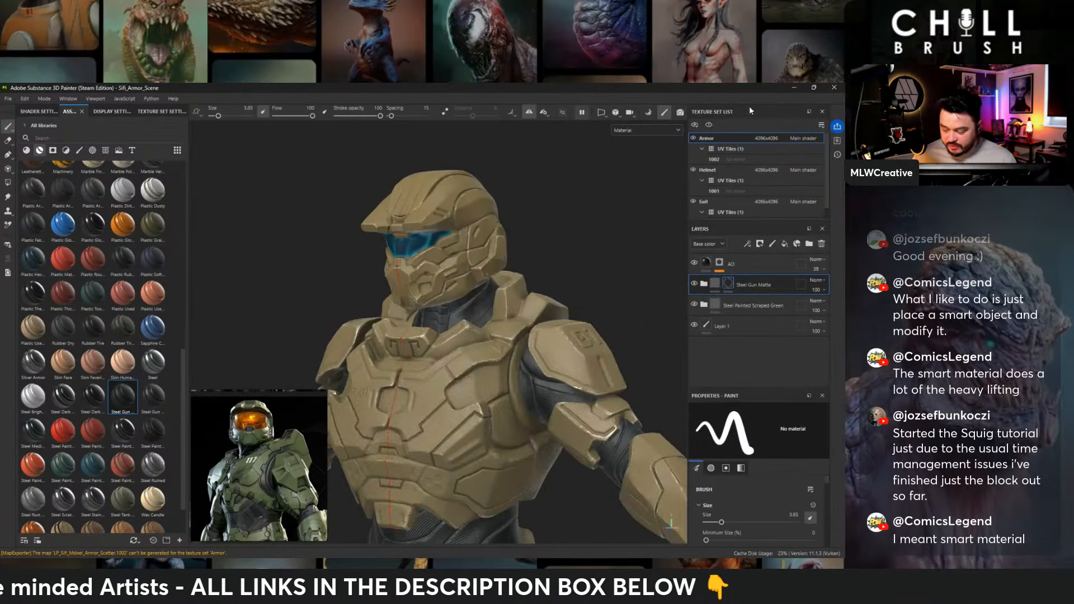
# - Paint Steel Gun Matte into the two small recesses on the midline of the lower chest plate
pyautogui.keyDown('alt'); pyautogui.moveTo(507, 290); pyautogui.dragTo(500, 150, button='middle'); pyautogui.keyUp('alt')
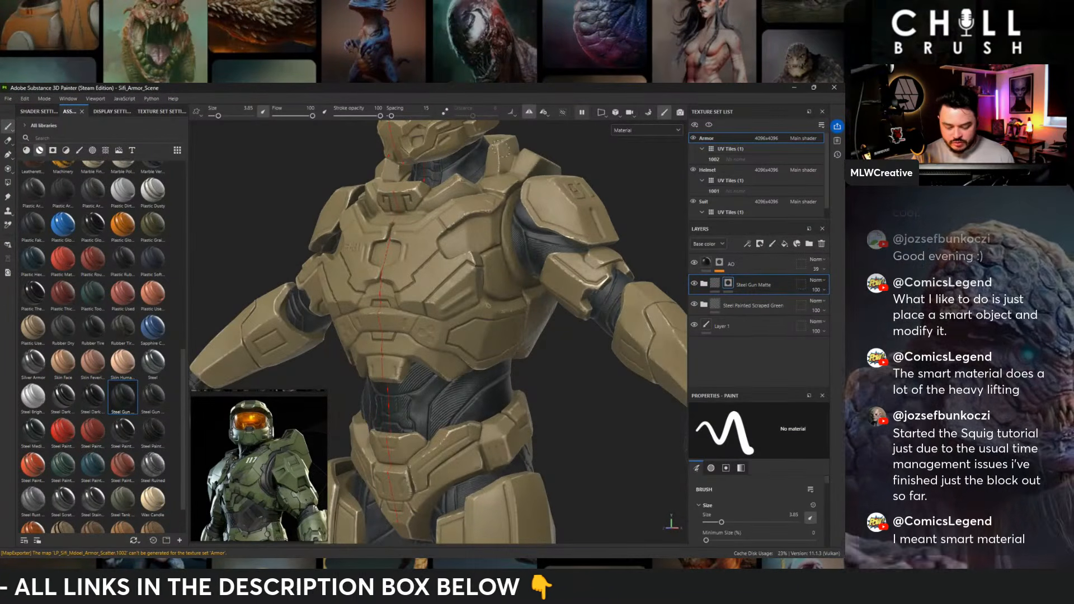
pyautogui.keyDown('alt'); pyautogui.moveTo(456, 274); pyautogui.dragTo(507, 299); pyautogui.keyUp('alt')
pyautogui.keyDown('alt'); pyautogui.moveTo(503, 335); pyautogui.dragTo(579, 362, button='right'); pyautogui.keyUp('alt')
pyautogui.keyDown('alt'); pyautogui.moveTo(579, 362); pyautogui.dragTo(539, 317); pyautogui.keyUp('alt')
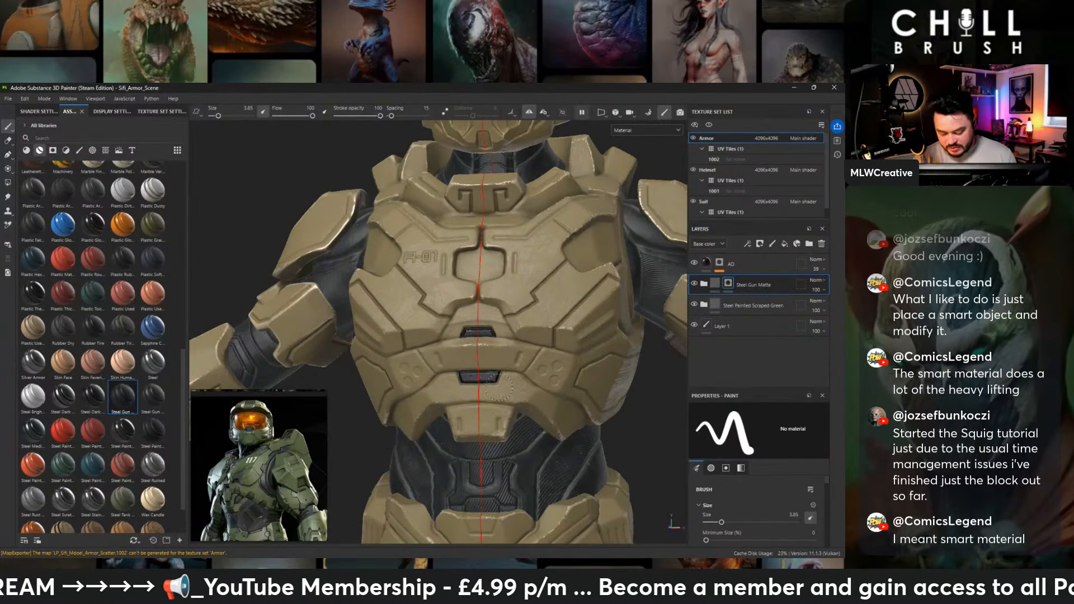
# - Fill the hexagonal recess at the centre of the chest plate with Steel Gun Matte by painting its mask
pyautogui.moveTo(543, 349)
pyautogui.keyDown('alt'); pyautogui.mouseDown()
pyautogui.moveTo(499, 358)
pyautogui.moveTo(536, 355)
pyautogui.mouseUp(); pyautogui.keyUp('alt')
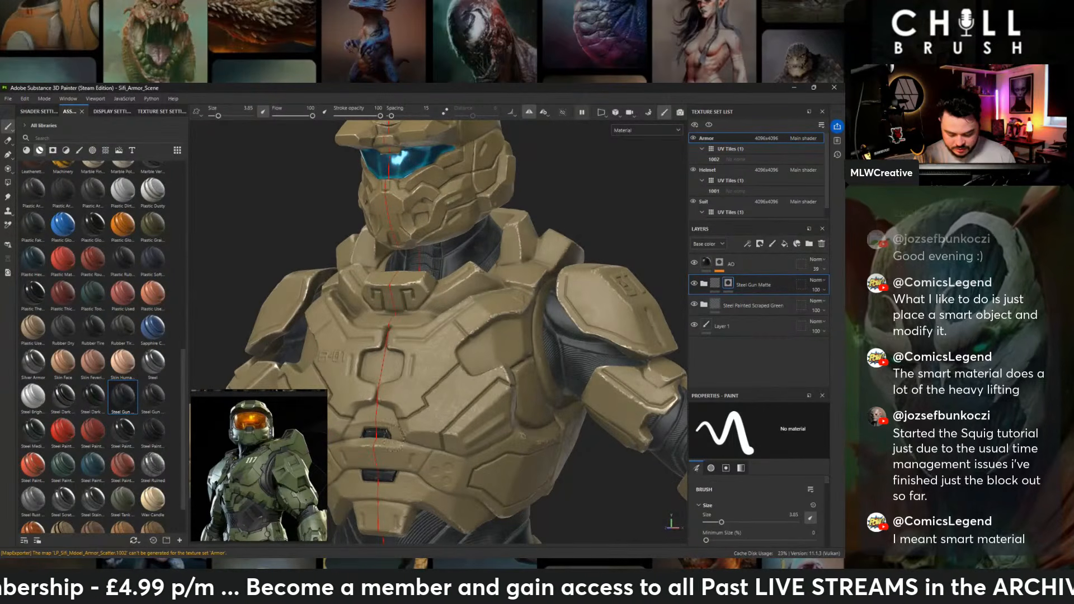
pyautogui.keyDown('alt'); pyautogui.moveTo(454, 461); pyautogui.dragTo(544, 363, button='middle'); pyautogui.keyUp('alt')
pyautogui.keyDown('alt'); pyautogui.moveTo(544, 363); pyautogui.dragTo(553, 381, button='right'); pyautogui.keyUp('alt')
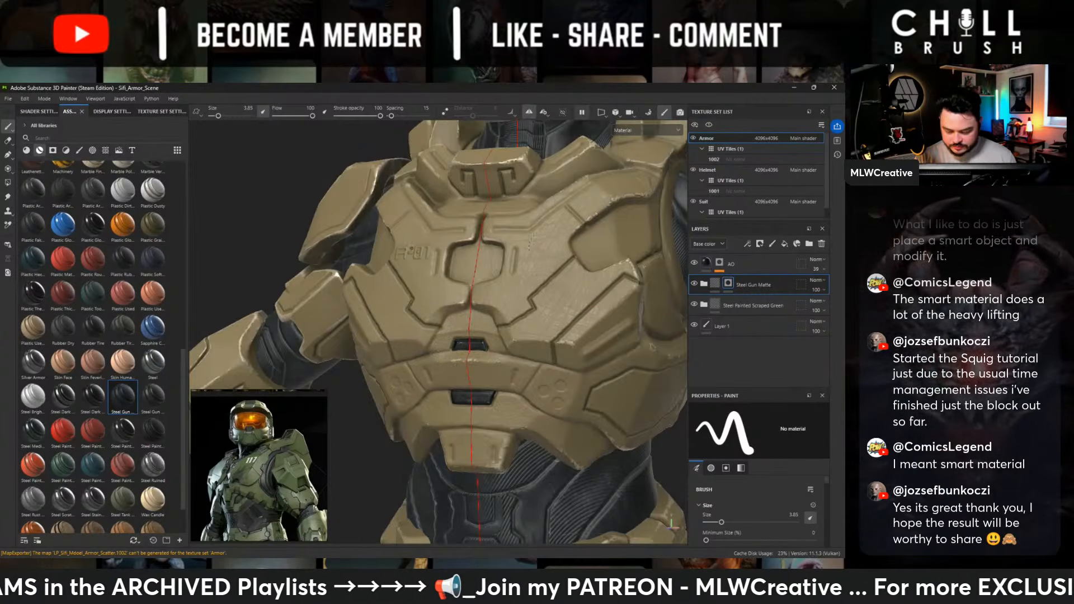
pyautogui.keyDown('alt'); pyautogui.moveTo(412, 248); pyautogui.dragTo(365, 331, button='middle'); pyautogui.keyUp('alt')
pyautogui.keyDown('alt'); pyautogui.keyDown('shift'); pyautogui.moveTo(365, 331); pyautogui.dragTo(420, 335); pyautogui.keyUp('shift'); pyautogui.keyUp('alt')
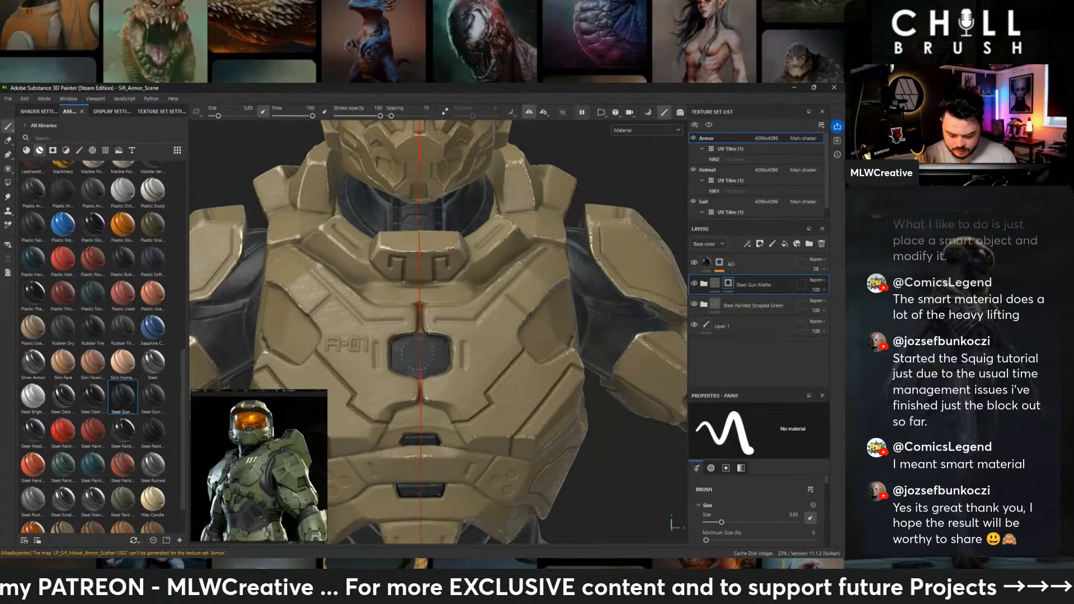
pyautogui.keyDown('alt'); pyautogui.moveTo(508, 383); pyautogui.dragTo(431, 368); pyautogui.keyUp('alt')
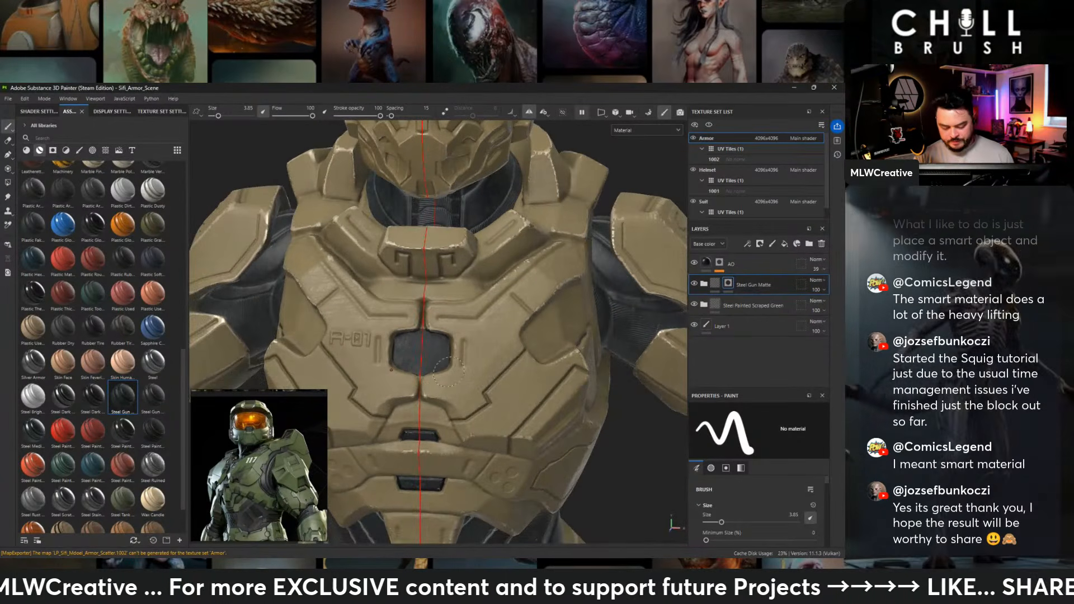
# - Paint Steel Gun Matte into the large recessed panels on both sides of the upper chest
pyautogui.keyDown('alt'); pyautogui.moveTo(400, 412); pyautogui.dragTo(456, 312); pyautogui.keyUp('alt')
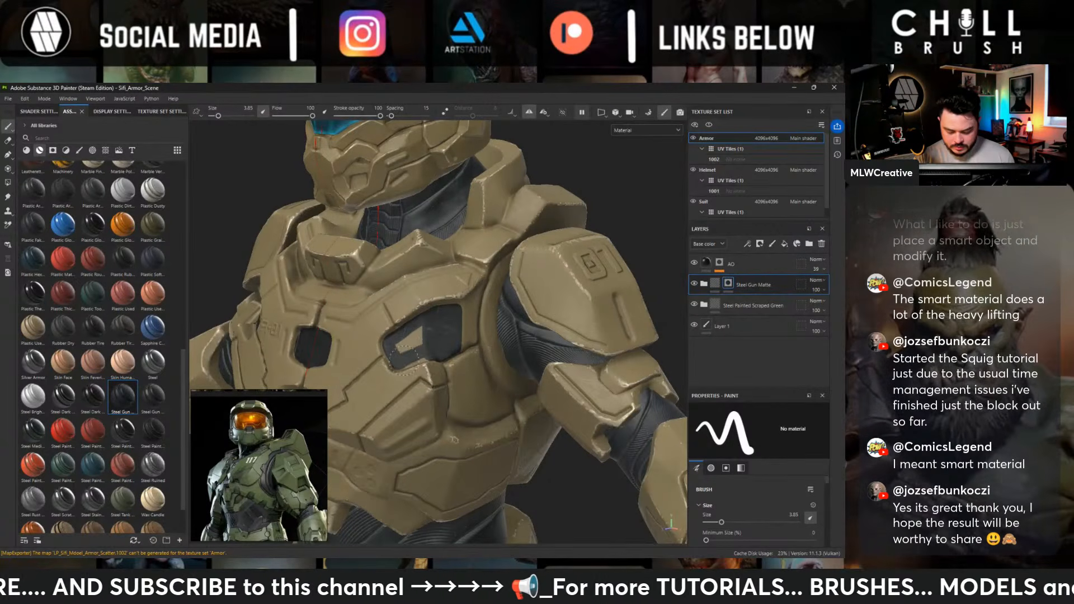
pyautogui.moveTo(402, 352); pyautogui.dragTo(453, 313)
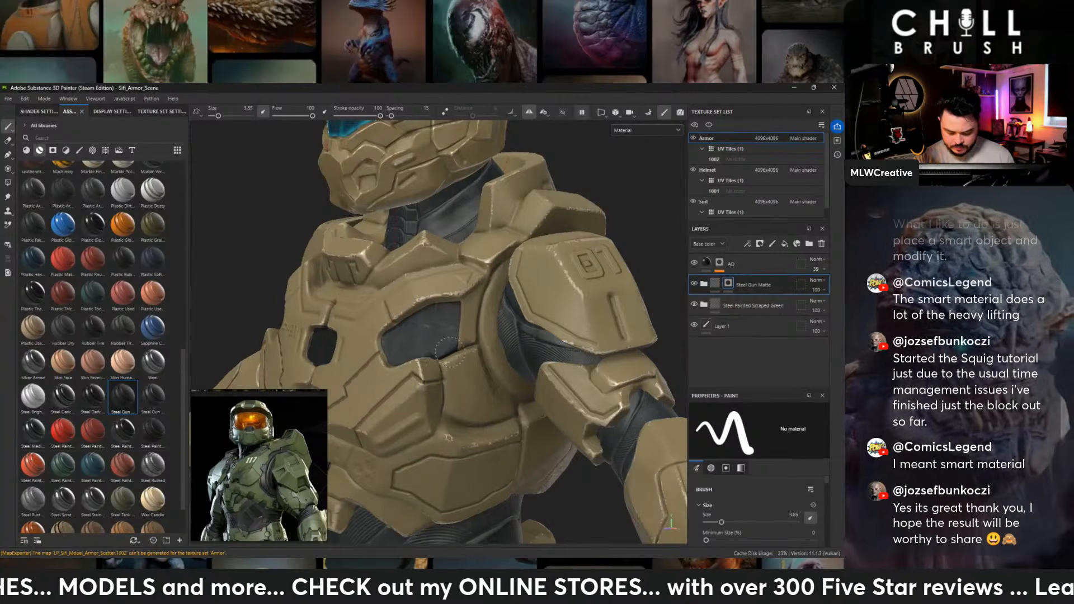
pyautogui.keyDown('alt'); pyautogui.moveTo(460, 358); pyautogui.dragTo(507, 311); pyautogui.keyUp('alt')
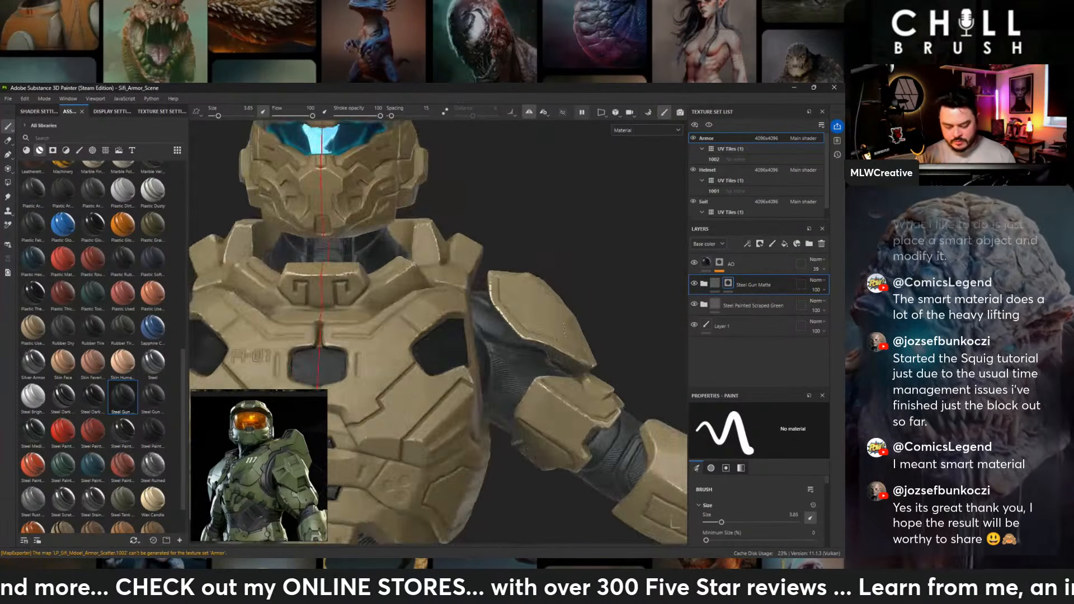
# - Examine the gunmetal chest recesses together with the shoulders and arms from the front, side and above
pyautogui.keyDown('alt'); pyautogui.moveTo(506, 311); pyautogui.dragTo(272, 344, button='right'); pyautogui.keyUp('alt')
pyautogui.keyDown('alt'); pyautogui.moveTo(517, 364); pyautogui.dragTo(528, 302, button='middle'); pyautogui.keyUp('alt')
pyautogui.keyDown('alt'); pyautogui.moveTo(528, 302); pyautogui.dragTo(430, 317); pyautogui.keyUp('alt')
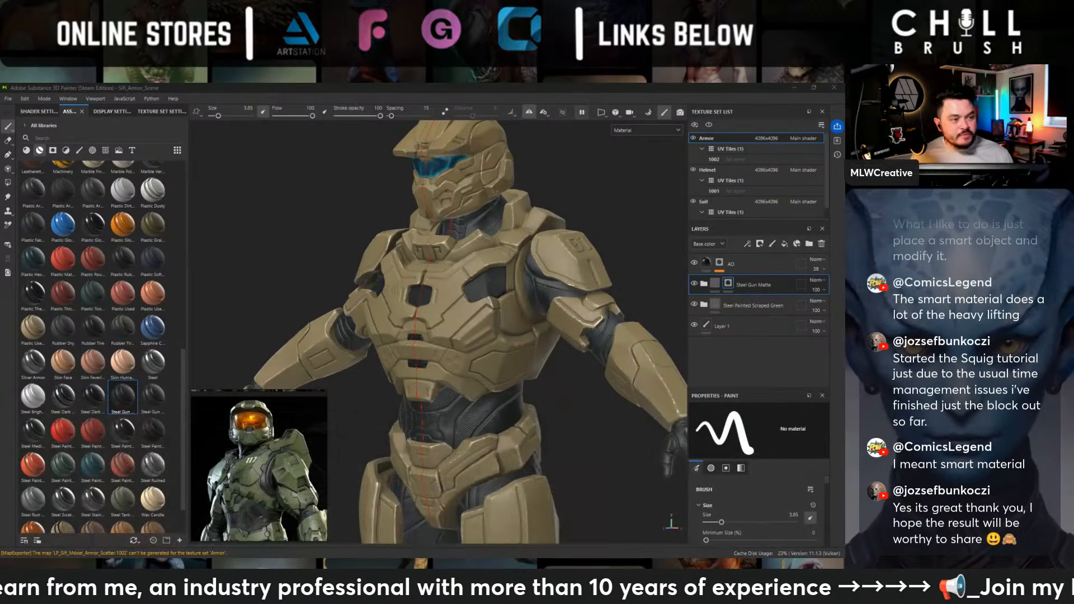
pyautogui.keyDown('alt'); pyautogui.moveTo(611, 286); pyautogui.dragTo(530, 287, button='middle'); pyautogui.keyUp('alt')
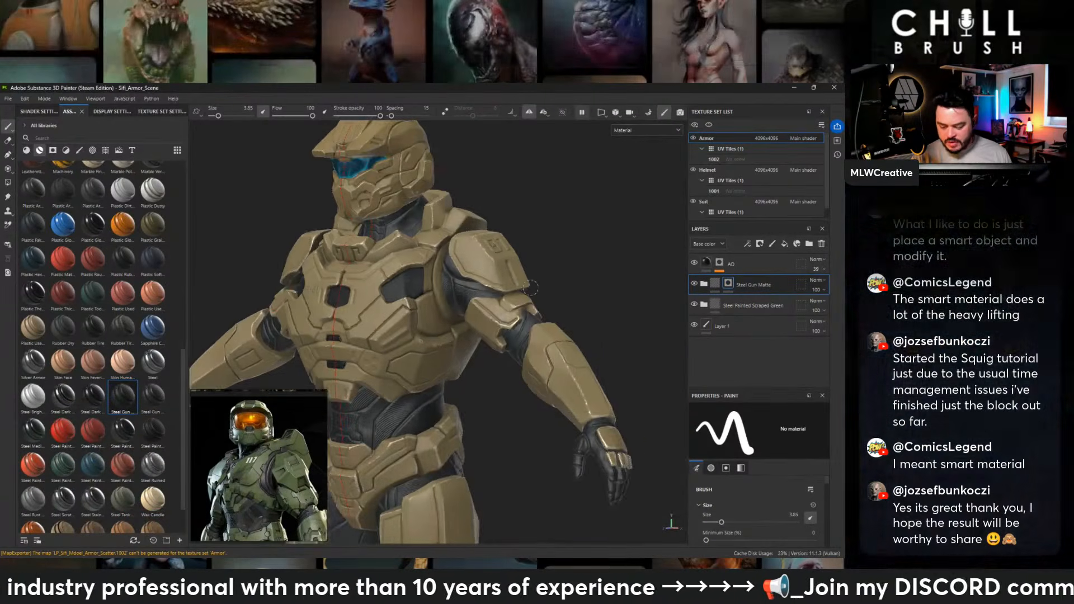
pyautogui.keyDown('alt'); pyautogui.moveTo(530, 287); pyautogui.dragTo(638, 261); pyautogui.keyUp('alt')
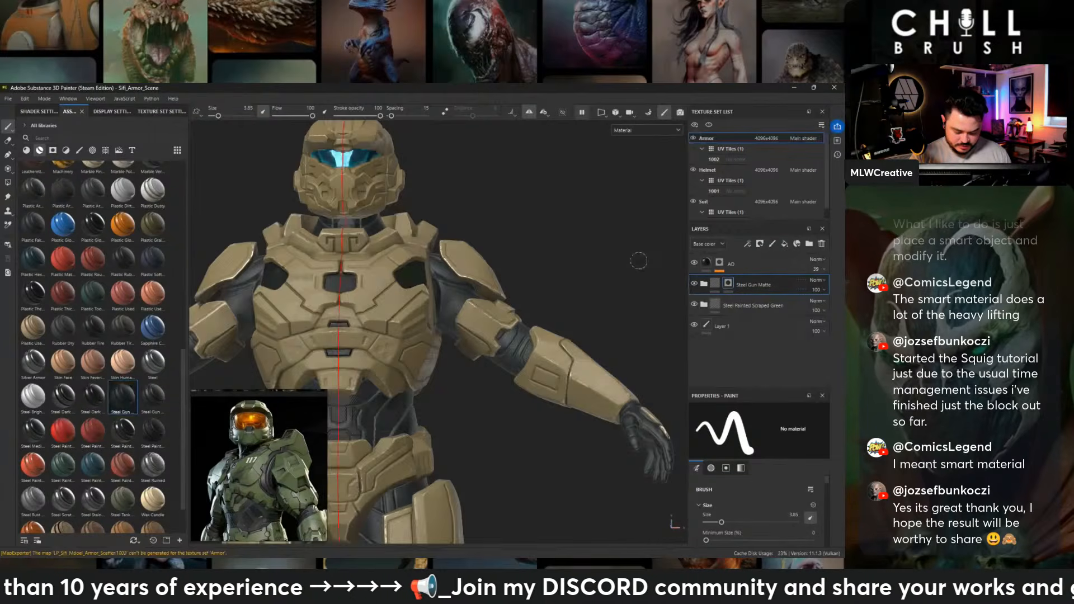
pyautogui.keyDown('alt'); pyautogui.moveTo(638, 261); pyautogui.dragTo(478, 355); pyautogui.keyUp('alt')
pyautogui.keyDown('alt'); pyautogui.moveTo(474, 315); pyautogui.dragTo(535, 499); pyautogui.keyUp('alt')
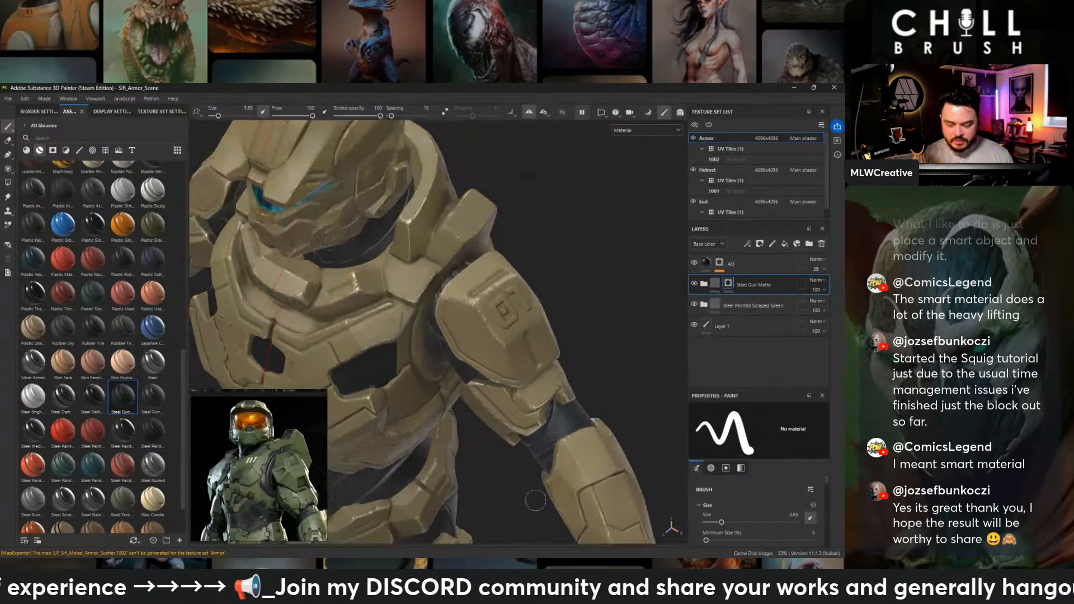
pyautogui.keyDown('alt'); pyautogui.moveTo(519, 272); pyautogui.dragTo(550, 241); pyautogui.keyUp('alt')
pyautogui.keyDown('alt'); pyautogui.moveTo(550, 241); pyautogui.dragTo(584, 226, button='middle'); pyautogui.keyUp('alt')
pyautogui.keyDown('alt'); pyautogui.keyDown('shift'); pyautogui.moveTo(584, 226); pyautogui.dragTo(620, 232); pyautogui.keyUp('shift'); pyautogui.keyUp('alt')
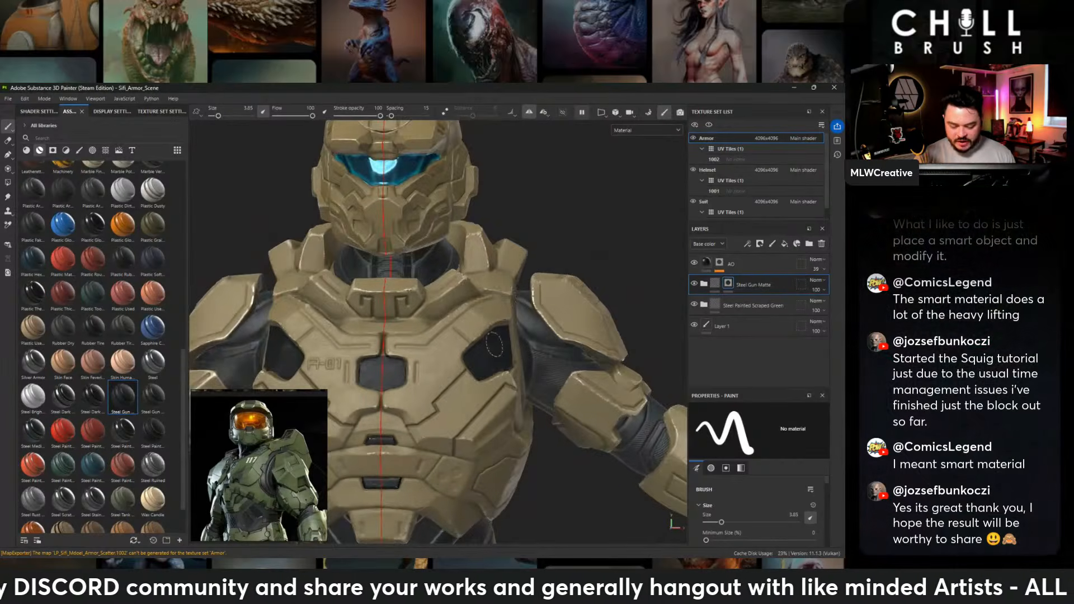
# - Paint Steel Gun Matte into the small recess at the centre of the pelvis armor
pyautogui.keyDown('alt'); pyautogui.moveTo(481, 353); pyautogui.dragTo(539, 225, button='middle'); pyautogui.keyUp('alt')
pyautogui.keyDown('alt'); pyautogui.moveTo(619, 394); pyautogui.dragTo(620, 323, button='middle'); pyautogui.keyUp('alt')
pyautogui.moveTo(622, 322)
pyautogui.keyDown('alt'); pyautogui.mouseDown()
pyautogui.moveTo(619, 308)
pyautogui.moveTo(633, 313)
pyautogui.moveTo(620, 313)
pyautogui.mouseUp(); pyautogui.keyUp('alt')
pyautogui.keyDown('alt'); pyautogui.moveTo(621, 313); pyautogui.dragTo(655, 224, button='middle'); pyautogui.keyUp('alt')
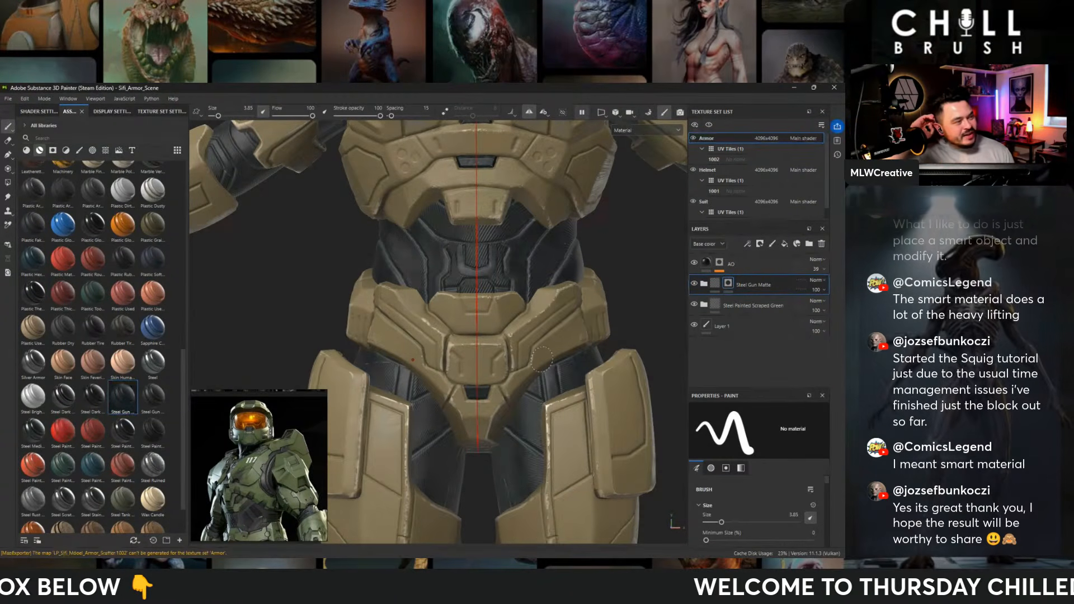
pyautogui.keyDown('alt'); pyautogui.moveTo(524, 406); pyautogui.dragTo(501, 392, button='right'); pyautogui.keyUp('alt')
pyautogui.keyDown('alt'); pyautogui.moveTo(501, 392); pyautogui.dragTo(503, 358, button='middle'); pyautogui.keyUp('alt')
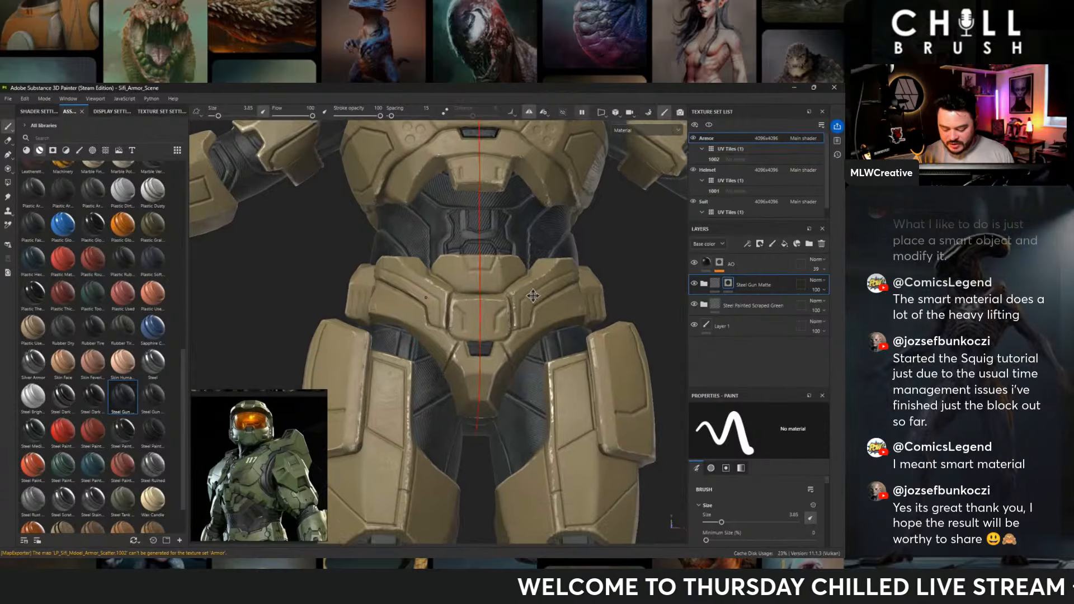
pyautogui.keyDown('alt'); pyautogui.moveTo(504, 358); pyautogui.dragTo(475, 341); pyautogui.keyUp('alt')
pyautogui.keyDown('alt'); pyautogui.moveTo(459, 335); pyautogui.dragTo(480, 325, button='right'); pyautogui.keyUp('alt')
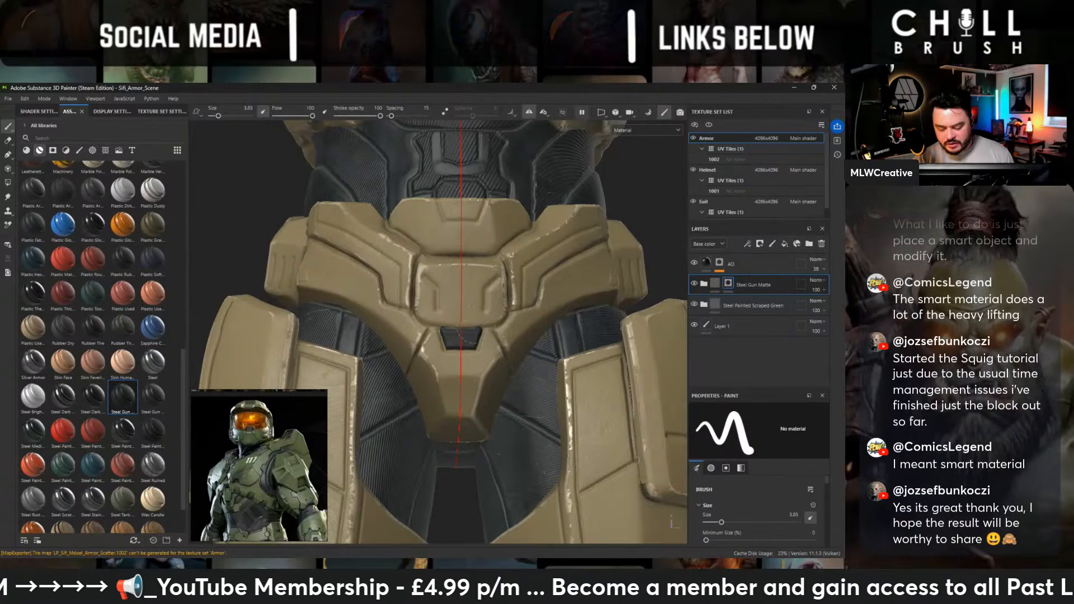
# - Examine the thigh, hip and back armor for further recesses that suit the gunmetal material
pyautogui.keyDown('alt'); pyautogui.moveTo(536, 345); pyautogui.dragTo(501, 345, button='middle'); pyautogui.keyUp('alt')
pyautogui.keyDown('alt'); pyautogui.moveTo(501, 345); pyautogui.dragTo(447, 361, button='right'); pyautogui.keyUp('alt')
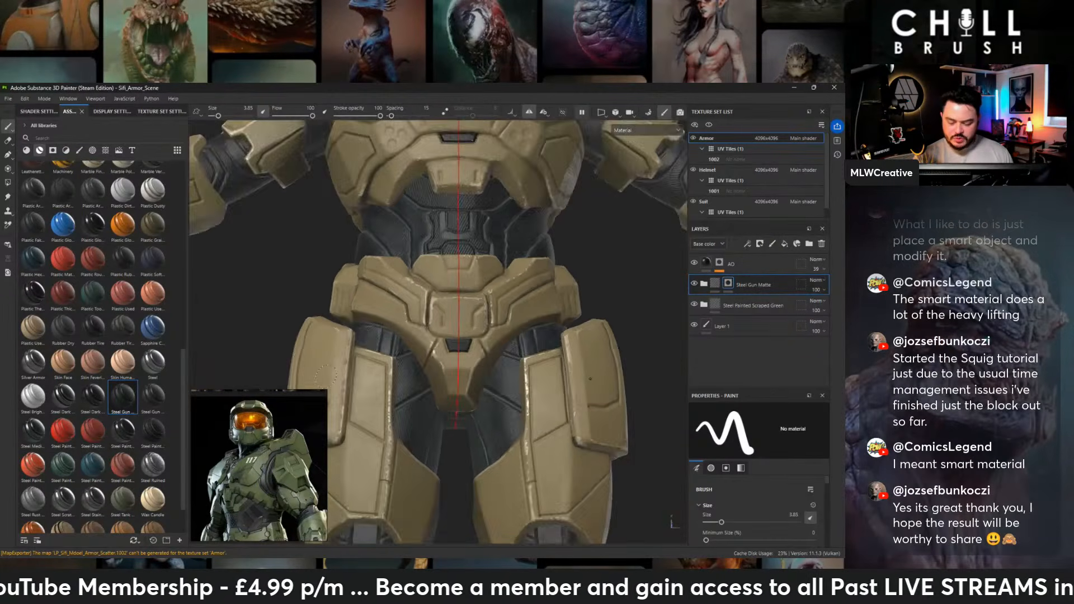
pyautogui.keyDown('alt'); pyautogui.moveTo(447, 360); pyautogui.dragTo(682, 395); pyautogui.keyUp('alt')
pyautogui.keyDown('alt'); pyautogui.moveTo(501, 344); pyautogui.dragTo(617, 336); pyautogui.keyUp('alt')
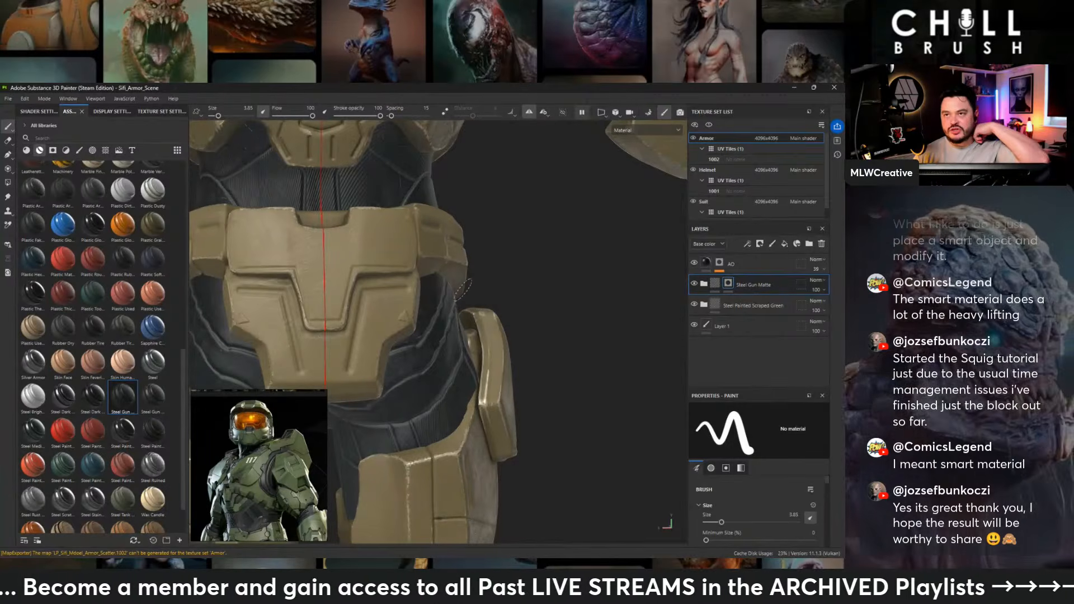
pyautogui.keyDown('alt'); pyautogui.moveTo(465, 209); pyautogui.dragTo(542, 389, button='middle'); pyautogui.keyUp('alt')
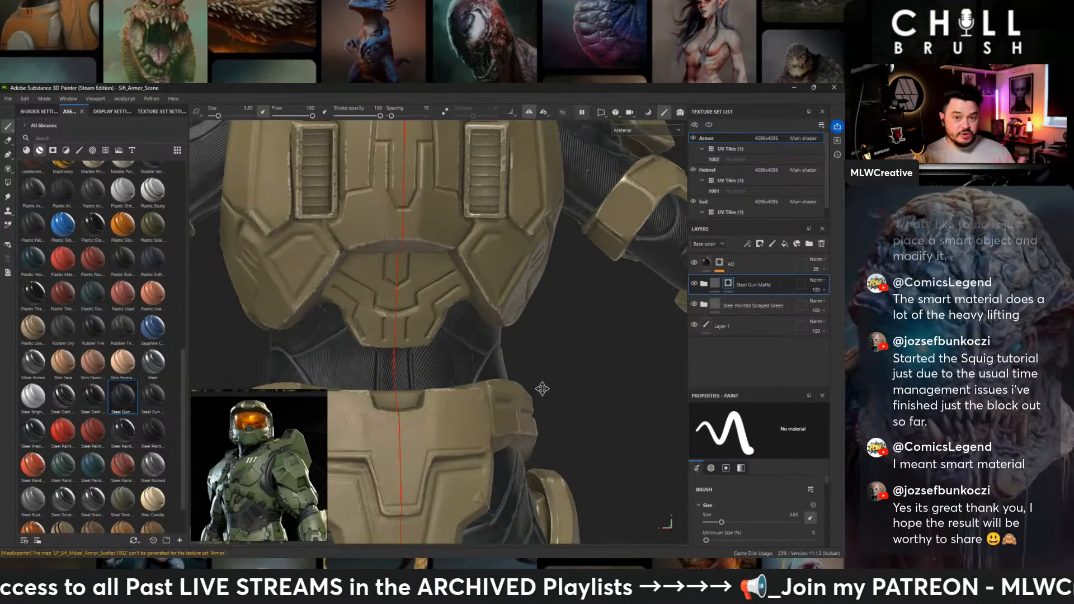
pyautogui.keyDown('alt'); pyautogui.moveTo(542, 389); pyautogui.dragTo(566, 467, button='middle'); pyautogui.keyUp('alt')
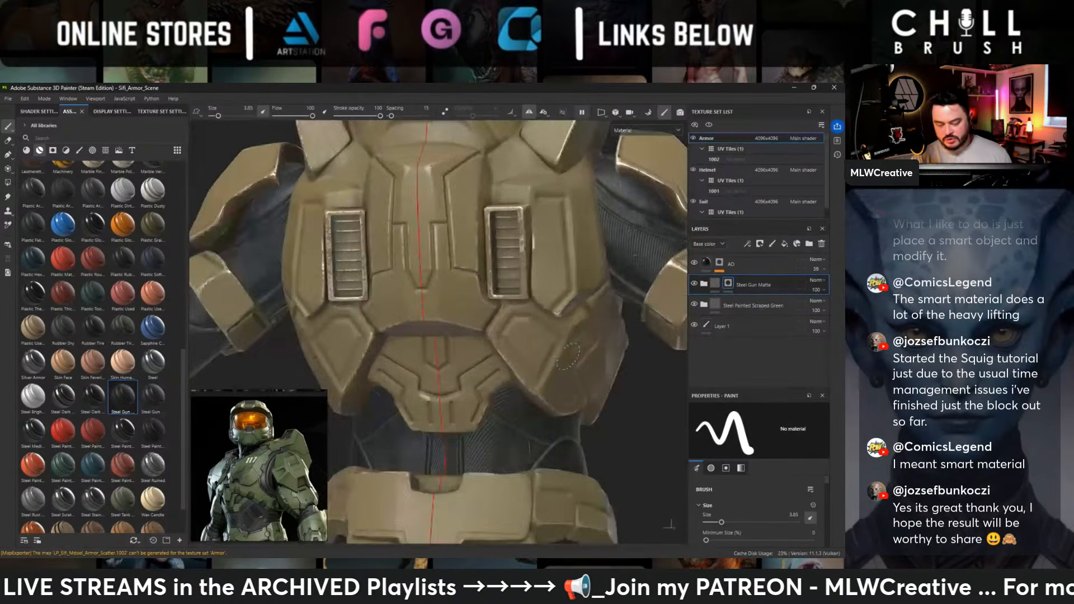
pyautogui.keyDown('alt'); pyautogui.moveTo(566, 467); pyautogui.dragTo(504, 446); pyautogui.keyUp('alt')
pyautogui.keyDown('alt'); pyautogui.moveTo(537, 297); pyautogui.dragTo(501, 274); pyautogui.keyUp('alt')
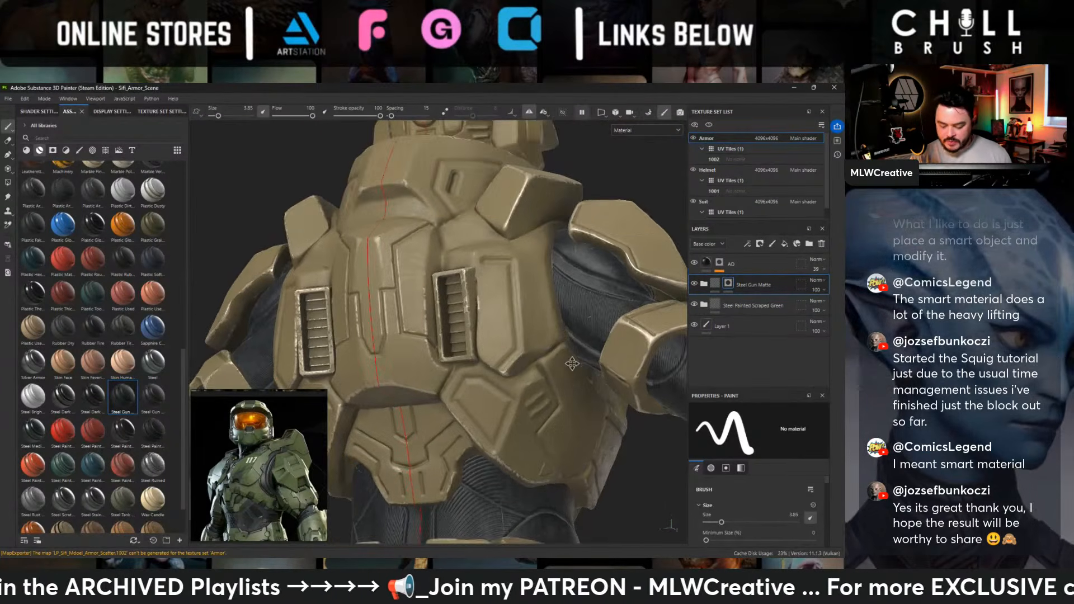
# - Try painting Steel Gun Matte onto the angled side panels of the lower back, and undo the stroke
pyautogui.keyDown('alt'); pyautogui.moveTo(567, 346); pyautogui.dragTo(583, 255, button='middle'); pyautogui.keyUp('alt')
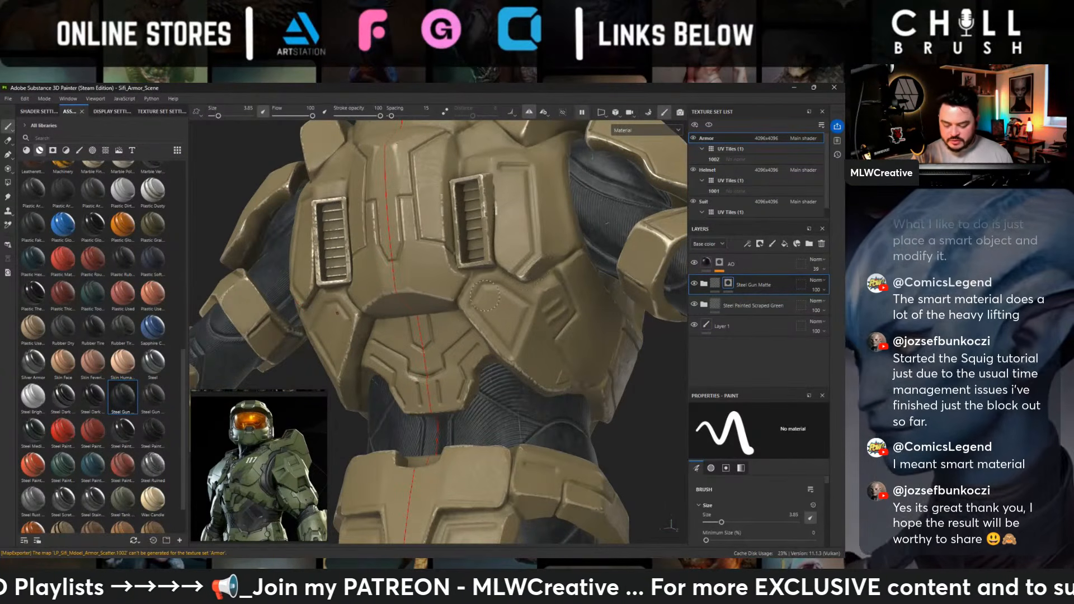
pyautogui.moveTo(479, 304); pyautogui.dragTo(487, 293)
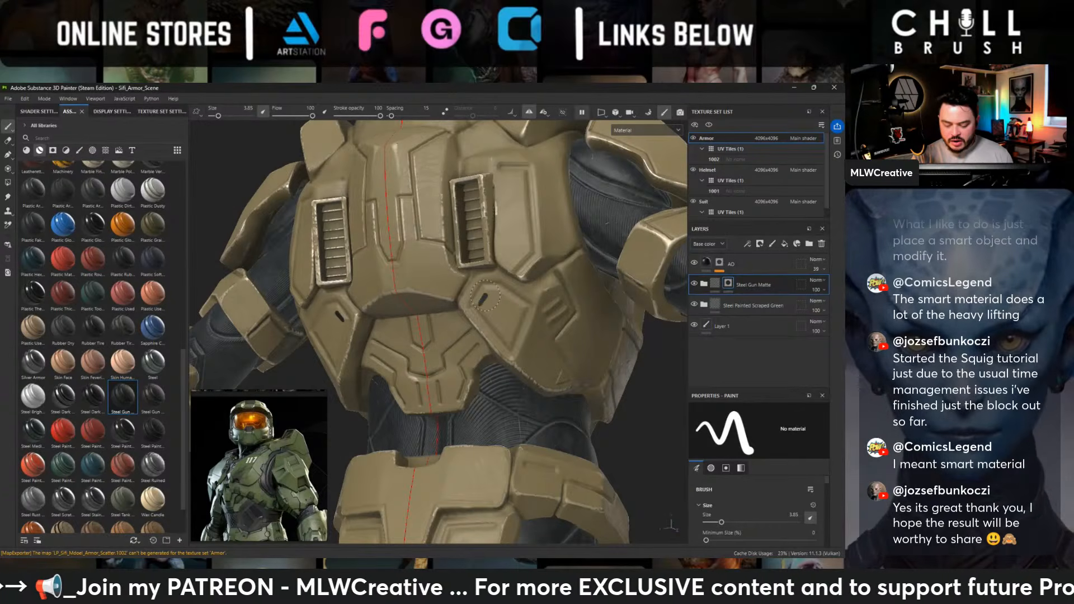
pyautogui.hotkey('ctrl', 'z')
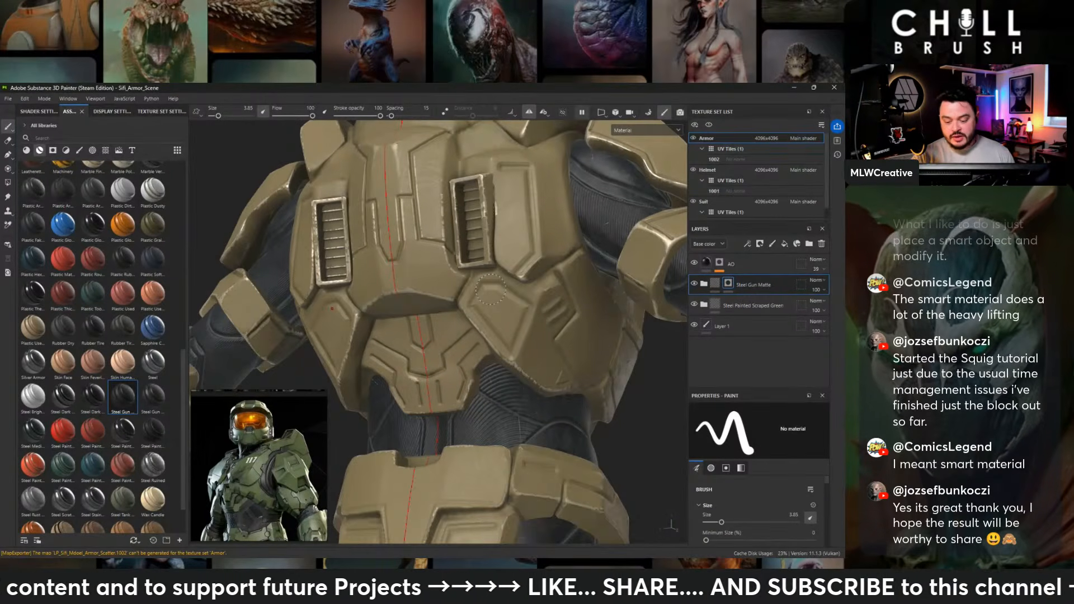
# - Examine the lower and upper back, the arm and the rear pelvis armor for recesses that suit the gunmetal material
pyautogui.keyDown('alt'); pyautogui.moveTo(490, 289); pyautogui.dragTo(464, 347); pyautogui.keyUp('alt')
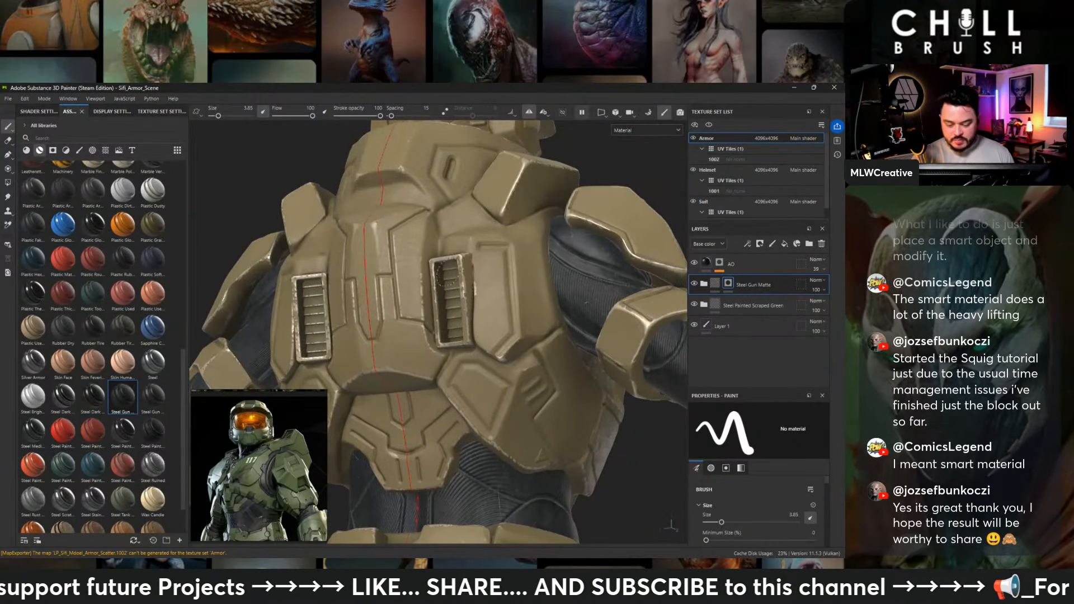
pyautogui.keyDown('alt'); pyautogui.moveTo(443, 276); pyautogui.dragTo(442, 179); pyautogui.keyUp('alt')
pyautogui.keyDown('ctrl'); pyautogui.keyDown('alt'); pyautogui.moveTo(465, 270); pyautogui.dragTo(488, 393); pyautogui.keyUp('alt'); pyautogui.keyUp('ctrl')
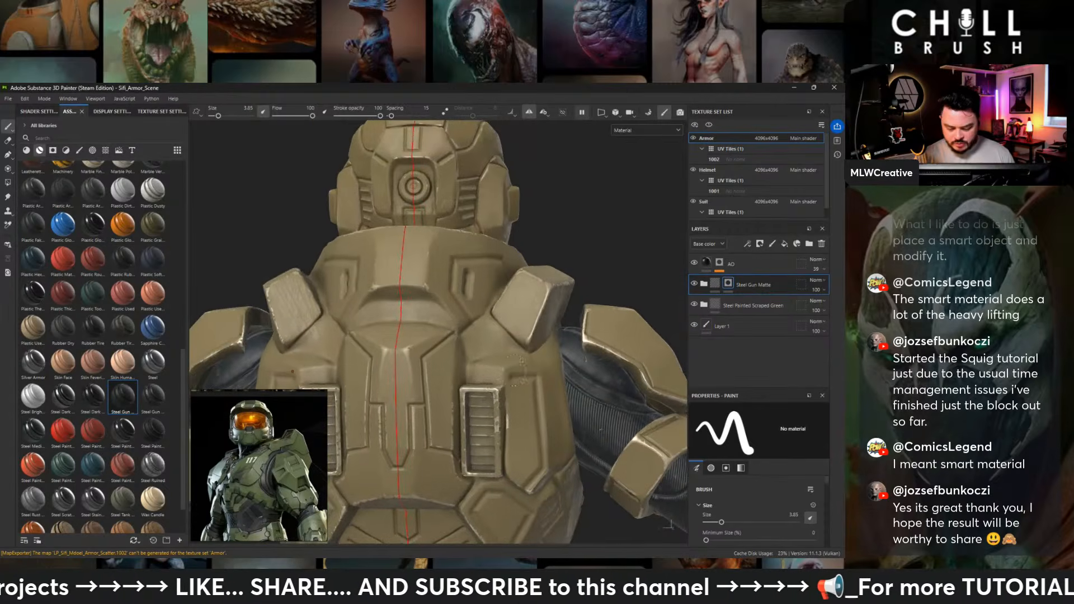
pyautogui.keyDown('alt'); pyautogui.moveTo(553, 346); pyautogui.dragTo(655, 302); pyautogui.keyUp('alt')
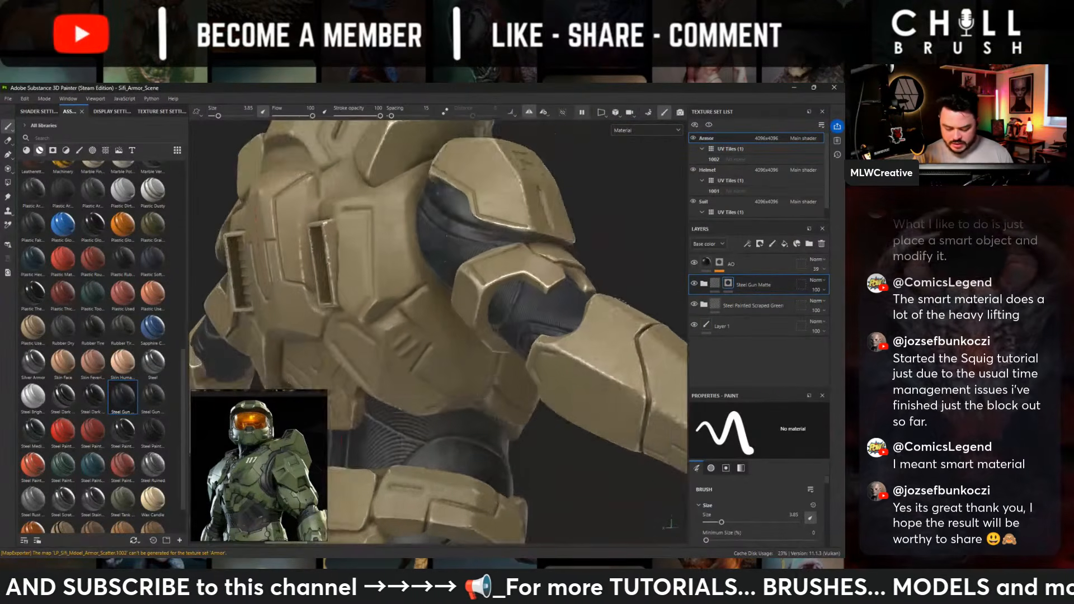
pyautogui.keyDown('ctrl'); pyautogui.keyDown('alt'); pyautogui.moveTo(523, 386); pyautogui.dragTo(649, 311); pyautogui.keyUp('alt'); pyautogui.keyUp('ctrl')
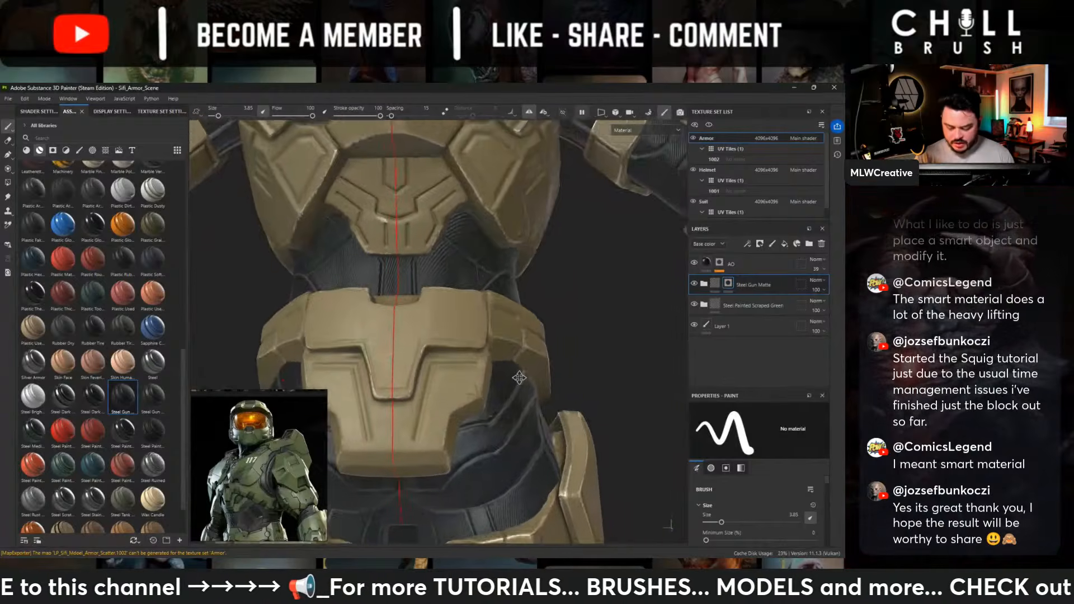
pyautogui.keyDown('ctrl'); pyautogui.keyDown('alt'); pyautogui.moveTo(532, 329); pyautogui.dragTo(579, 170); pyautogui.keyUp('alt'); pyautogui.keyUp('ctrl')
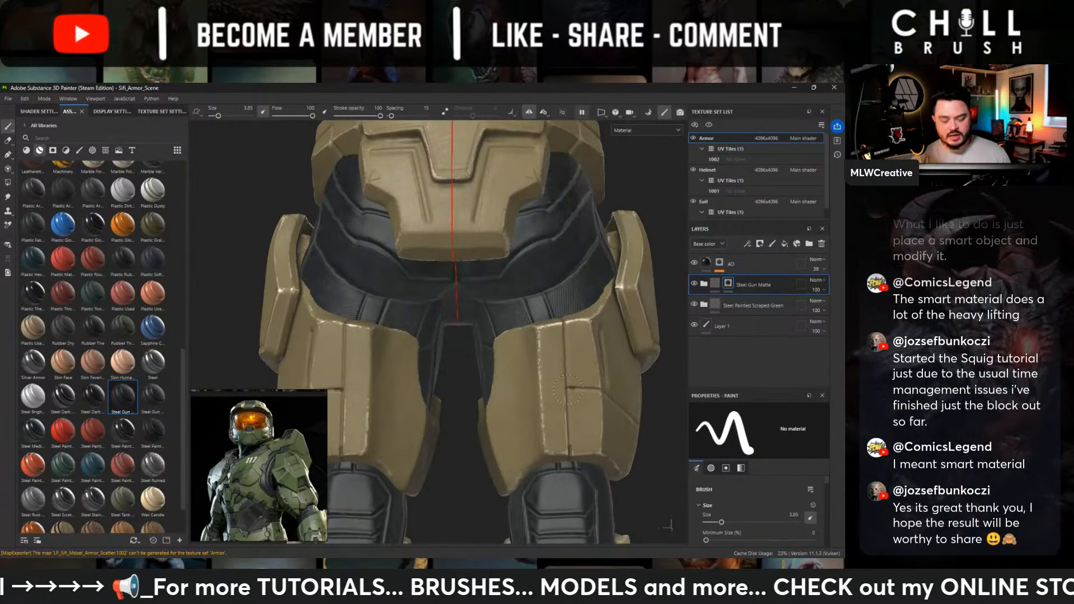
# - Examine the thigh, knee, calf and boot armor from the back, side and front for recesses that suit the gunmetal material
pyautogui.keyDown('ctrl'); pyautogui.keyDown('alt'); pyautogui.moveTo(568, 389); pyautogui.dragTo(566, 223); pyautogui.keyUp('alt'); pyautogui.keyUp('ctrl')
pyautogui.keyDown('alt'); pyautogui.moveTo(584, 329); pyautogui.dragTo(492, 316); pyautogui.keyUp('alt')
pyautogui.keyDown('ctrl'); pyautogui.keyDown('alt'); pyautogui.moveTo(545, 400); pyautogui.dragTo(478, 287); pyautogui.keyUp('alt'); pyautogui.keyUp('ctrl')
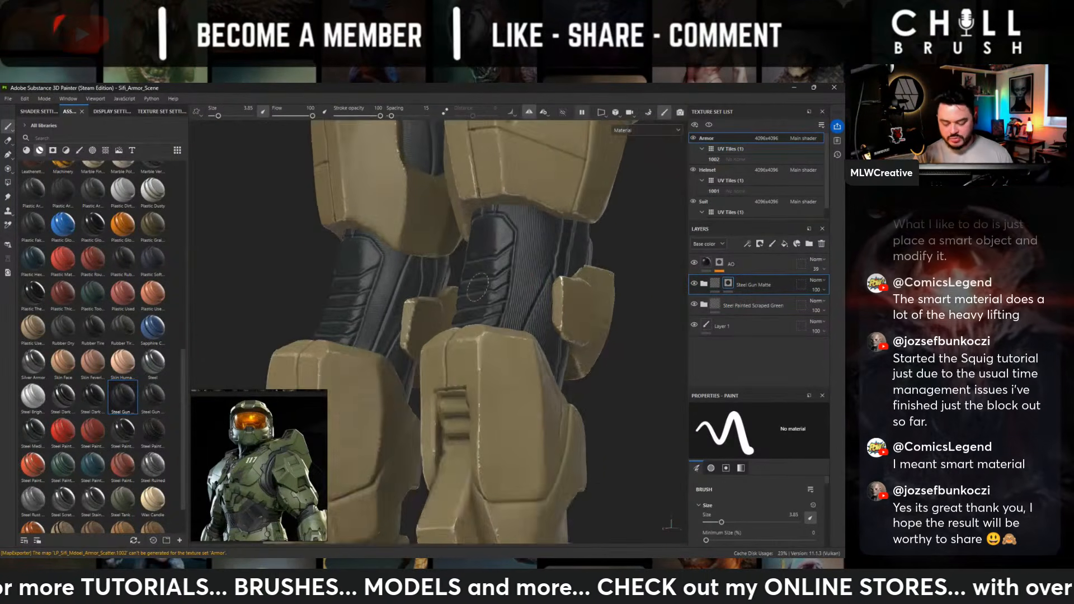
pyautogui.keyDown('ctrl'); pyautogui.keyDown('alt'); pyautogui.moveTo(493, 427); pyautogui.dragTo(542, 260); pyautogui.keyUp('alt'); pyautogui.keyUp('ctrl')
pyautogui.keyDown('alt'); pyautogui.moveTo(530, 307); pyautogui.dragTo(620, 296); pyautogui.keyUp('alt')
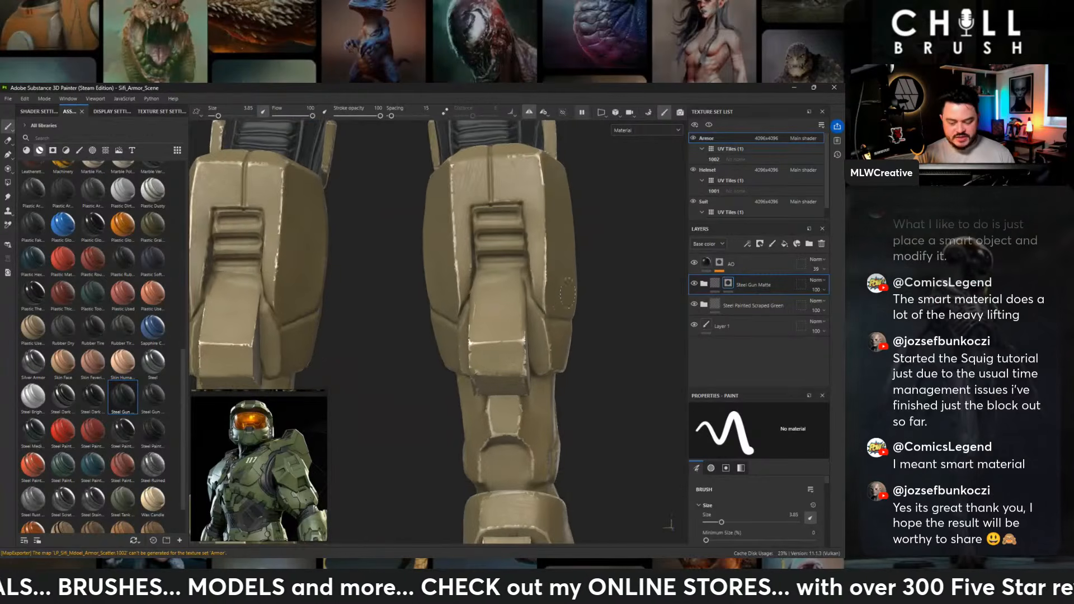
pyautogui.keyDown('ctrl'); pyautogui.keyDown('alt'); pyautogui.moveTo(529, 367); pyautogui.dragTo(542, 181); pyautogui.keyUp('alt'); pyautogui.keyUp('ctrl')
pyautogui.keyDown('alt'); pyautogui.moveTo(615, 288); pyautogui.dragTo(443, 317); pyautogui.keyUp('alt')
pyautogui.keyDown('ctrl'); pyautogui.keyDown('alt'); pyautogui.moveTo(529, 314); pyautogui.dragTo(405, 487); pyautogui.keyUp('alt'); pyautogui.keyUp('ctrl')
pyautogui.keyDown('alt'); pyautogui.moveTo(571, 319); pyautogui.dragTo(660, 314); pyautogui.keyUp('alt')
pyautogui.keyDown('ctrl'); pyautogui.keyDown('alt'); pyautogui.moveTo(501, 274); pyautogui.dragTo(481, 369); pyautogui.keyUp('alt'); pyautogui.keyUp('ctrl')
pyautogui.keyDown('alt'); pyautogui.moveTo(403, 330); pyautogui.dragTo(292, 331, button='right'); pyautogui.keyUp('alt')
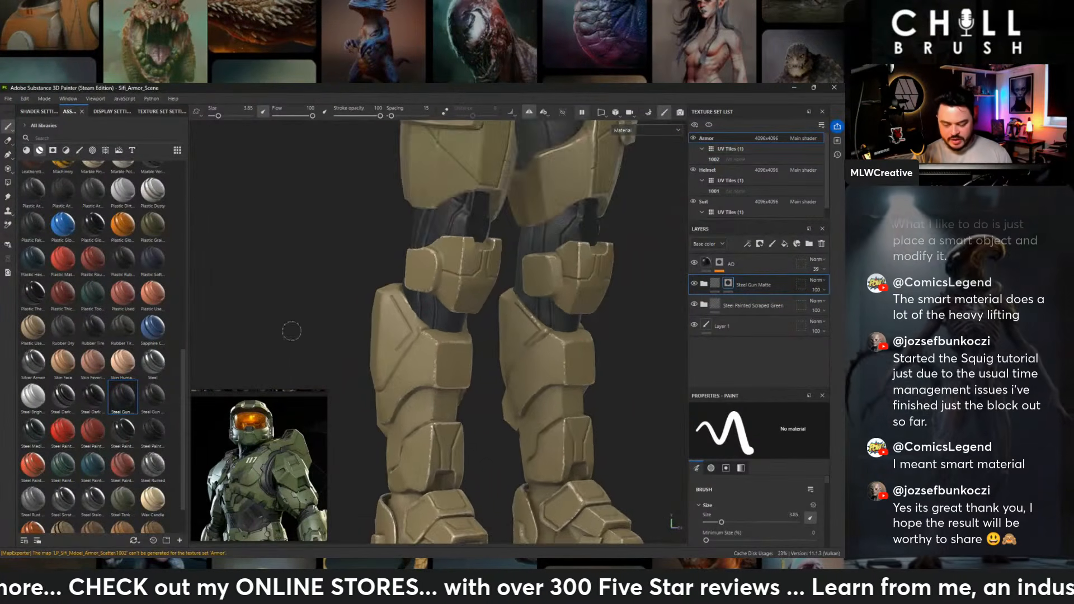
pyautogui.keyDown('ctrl'); pyautogui.keyDown('alt'); pyautogui.moveTo(498, 419); pyautogui.dragTo(478, 302); pyautogui.keyUp('alt'); pyautogui.keyUp('ctrl')
pyautogui.keyDown('alt'); pyautogui.moveTo(576, 322); pyautogui.dragTo(473, 339); pyautogui.keyUp('alt')
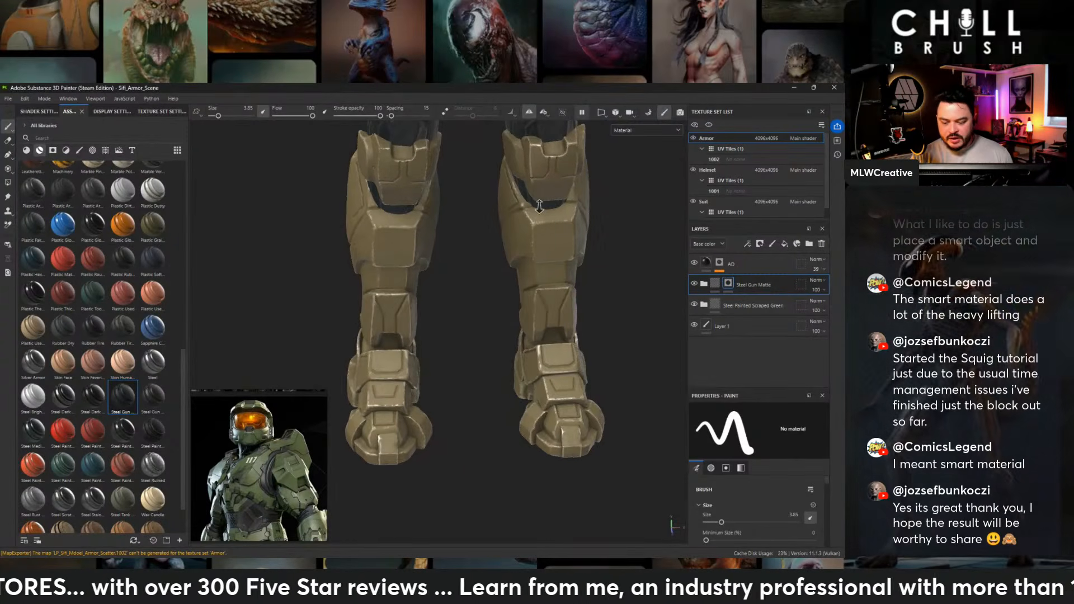
pyautogui.keyDown('ctrl'); pyautogui.keyDown('alt'); pyautogui.moveTo(540, 206); pyautogui.dragTo(467, 374); pyautogui.keyUp('alt'); pyautogui.keyUp('ctrl')
pyautogui.keyDown('ctrl'); pyautogui.keyDown('alt'); pyautogui.moveTo(503, 167); pyautogui.dragTo(520, 324); pyautogui.keyUp('alt'); pyautogui.keyUp('ctrl')
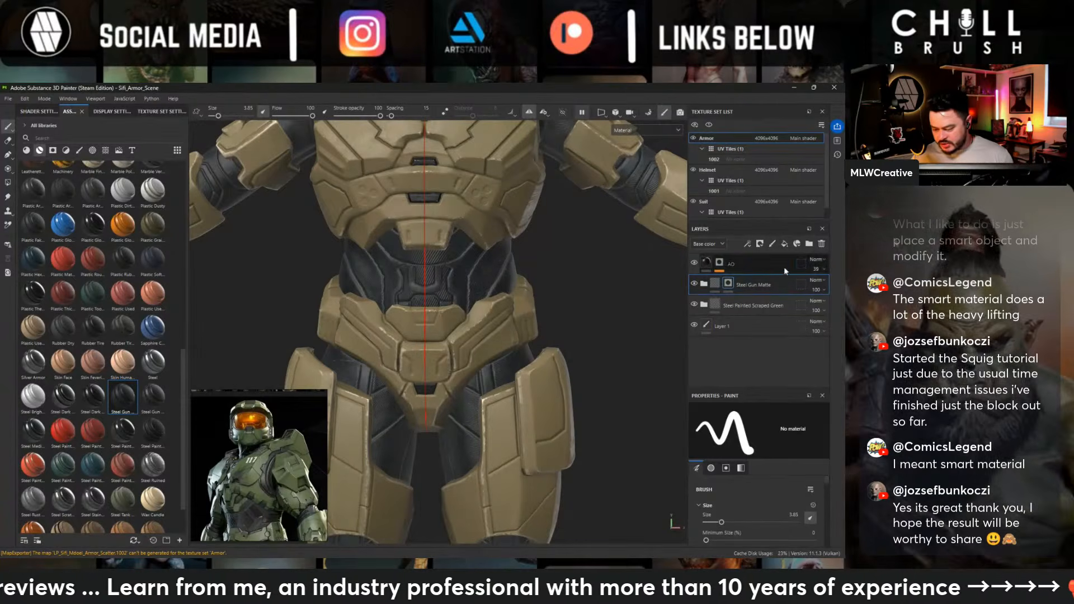
# - Expand the Steel Gun Matte folder and examine the material and projection settings of its Metal layer
pyautogui.click(704, 284)
pyautogui.scroll(-3, 771, 331)
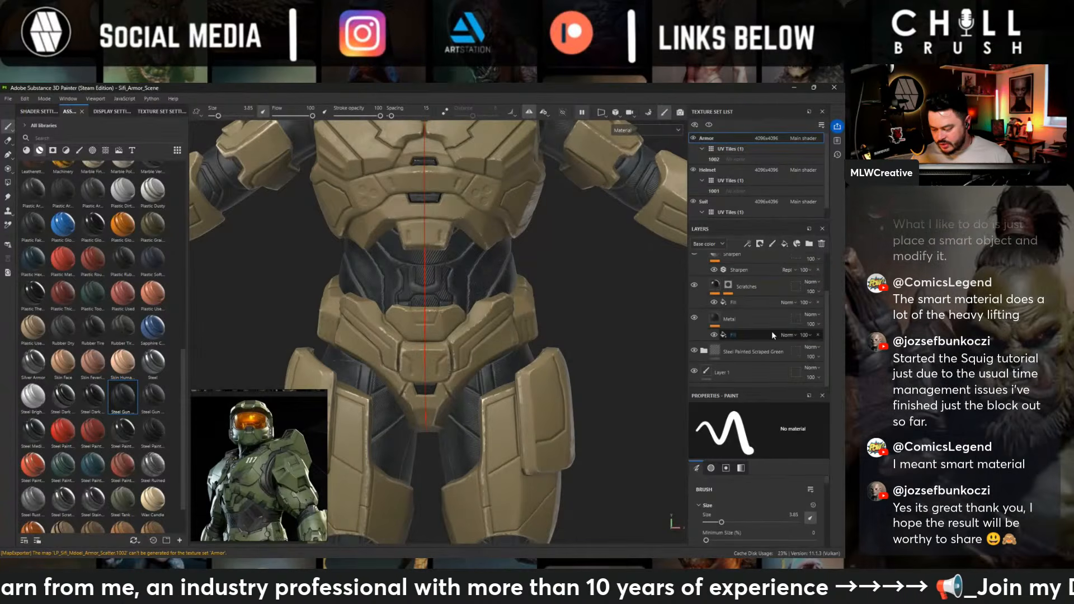
pyautogui.click(745, 317)
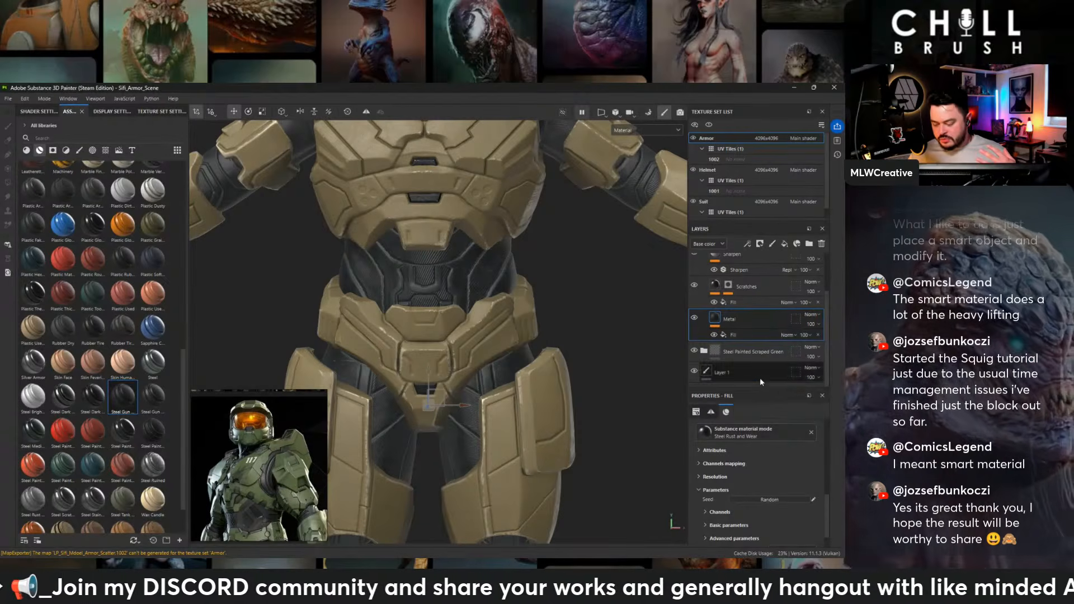
pyautogui.scroll(2, 732, 476)
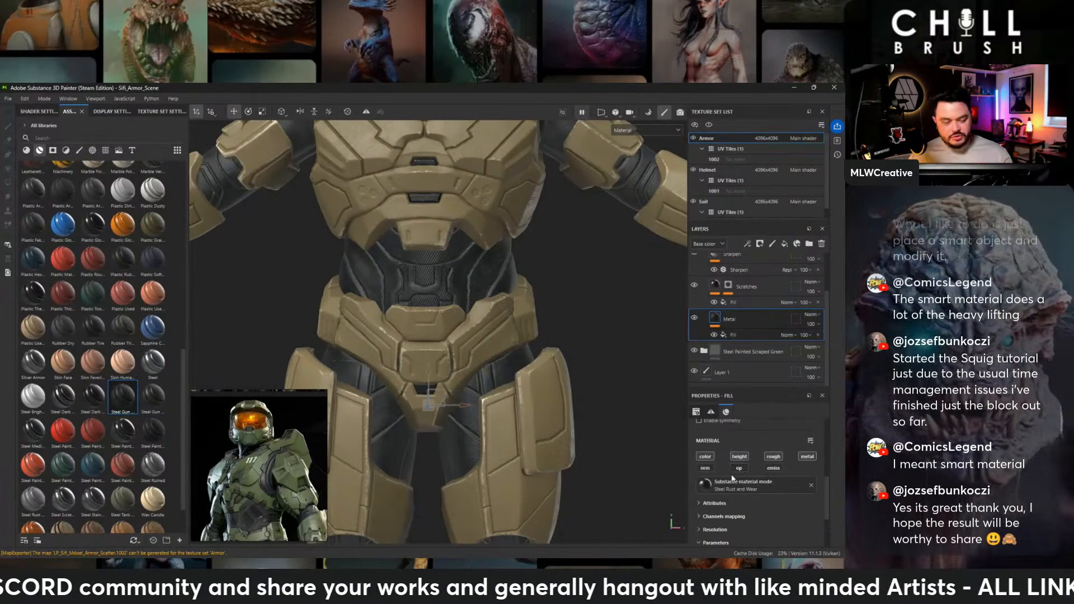
pyautogui.scroll(-3, 733, 482)
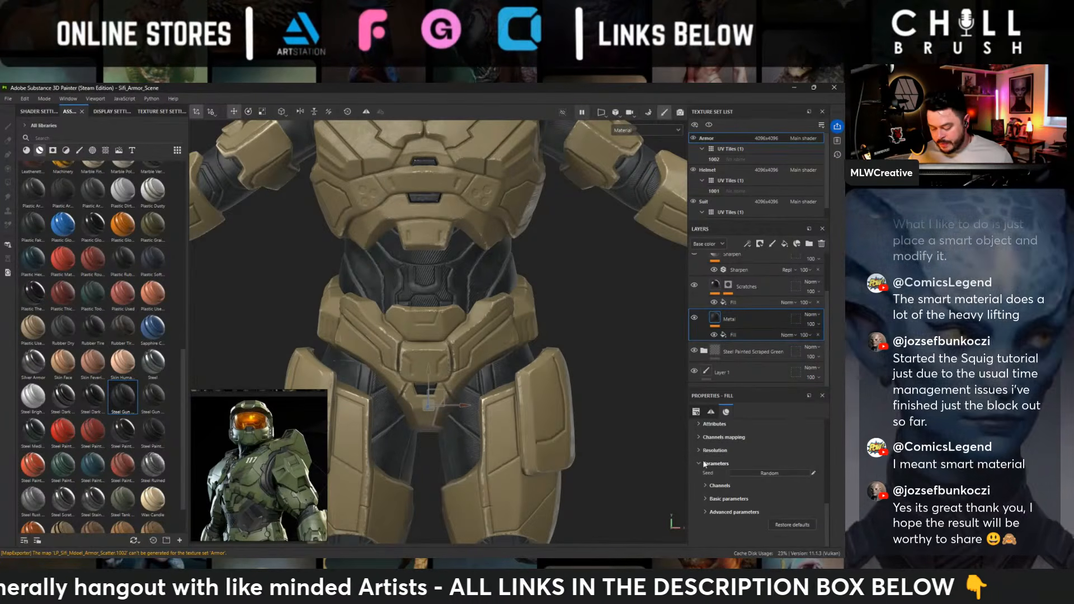
pyautogui.scroll(2, 703, 459)
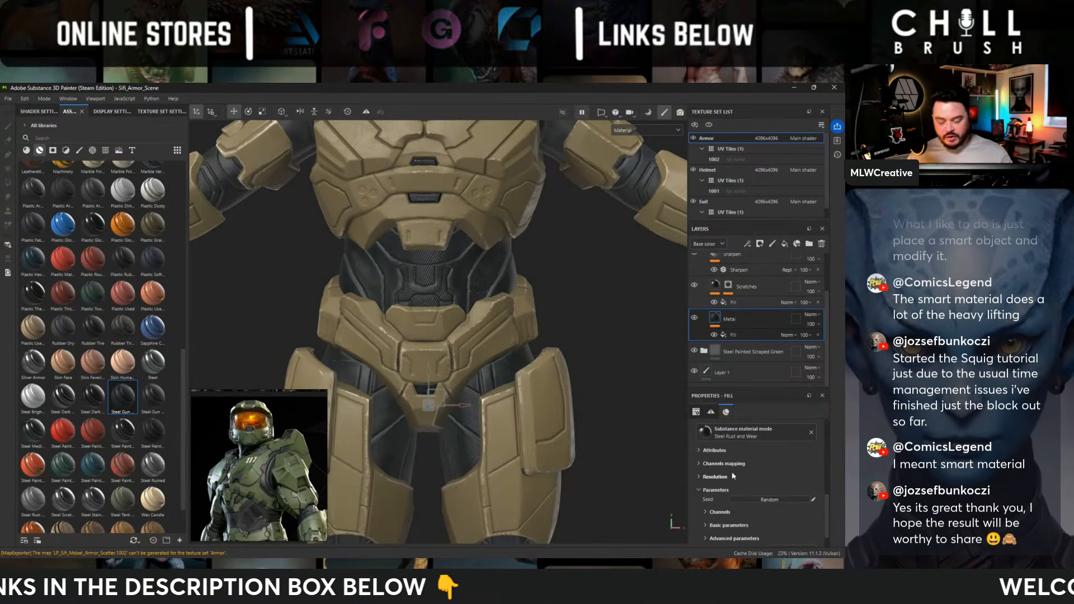
pyautogui.scroll(-2, 755, 493)
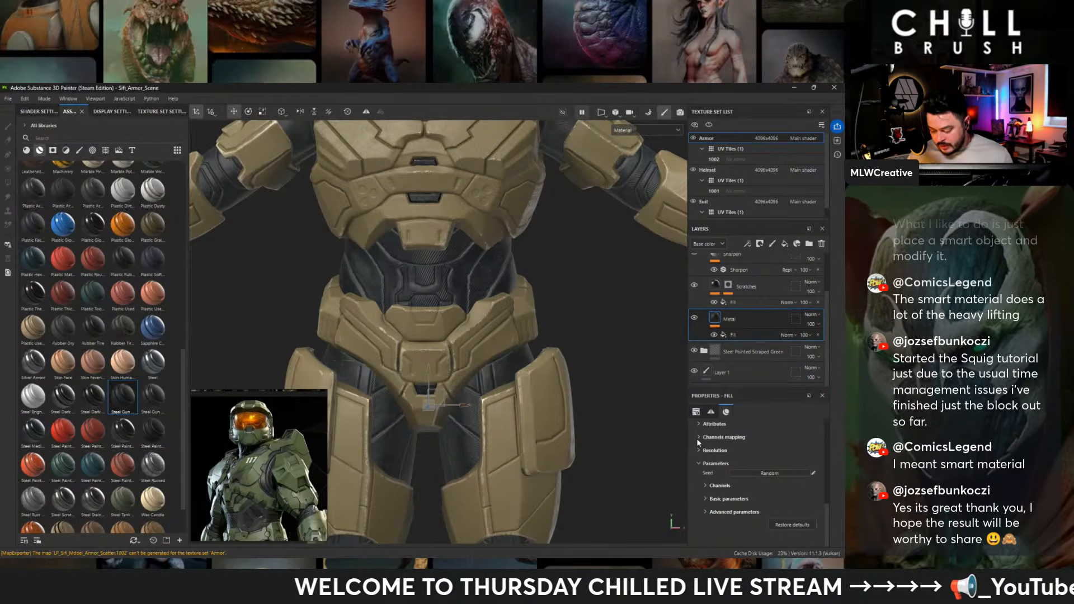
pyautogui.scroll(3, 700, 453)
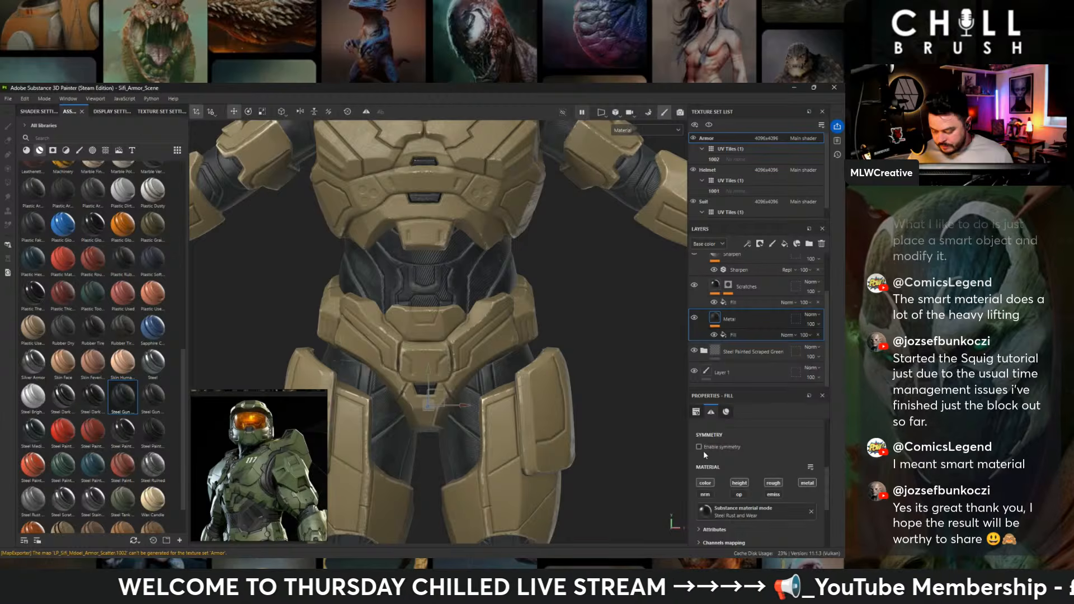
pyautogui.scroll(3, 703, 453)
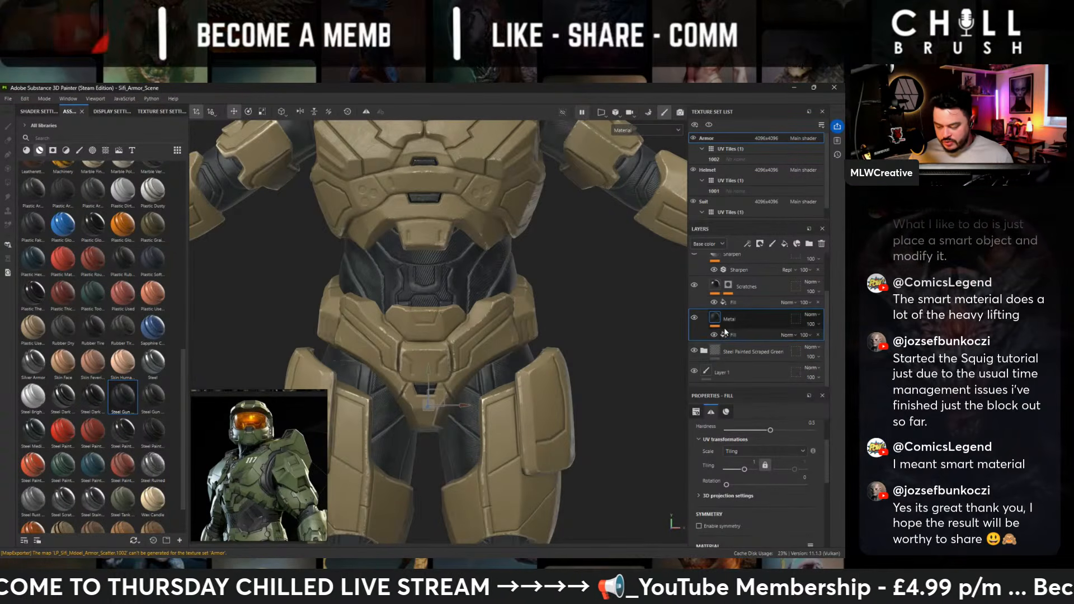
# - Inspect the roughness noise settings of the Metal layer's fill effect and check the effect of the Scratches layer's visibility
pyautogui.click(732, 335)
pyautogui.scroll(-6, 724, 490)
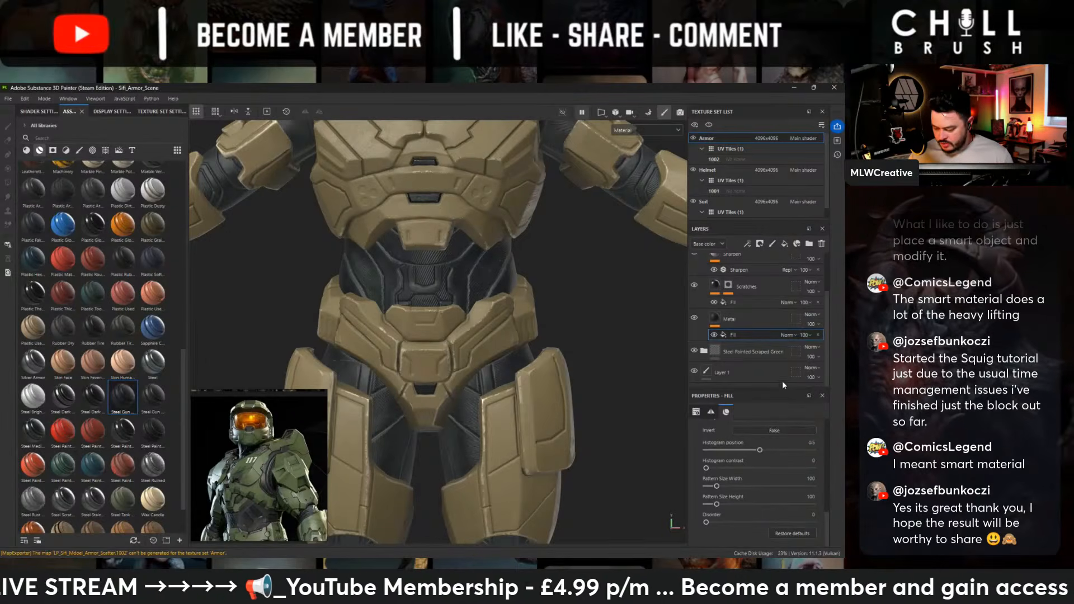
pyautogui.click(694, 285)
pyautogui.scroll(1, 746, 301)
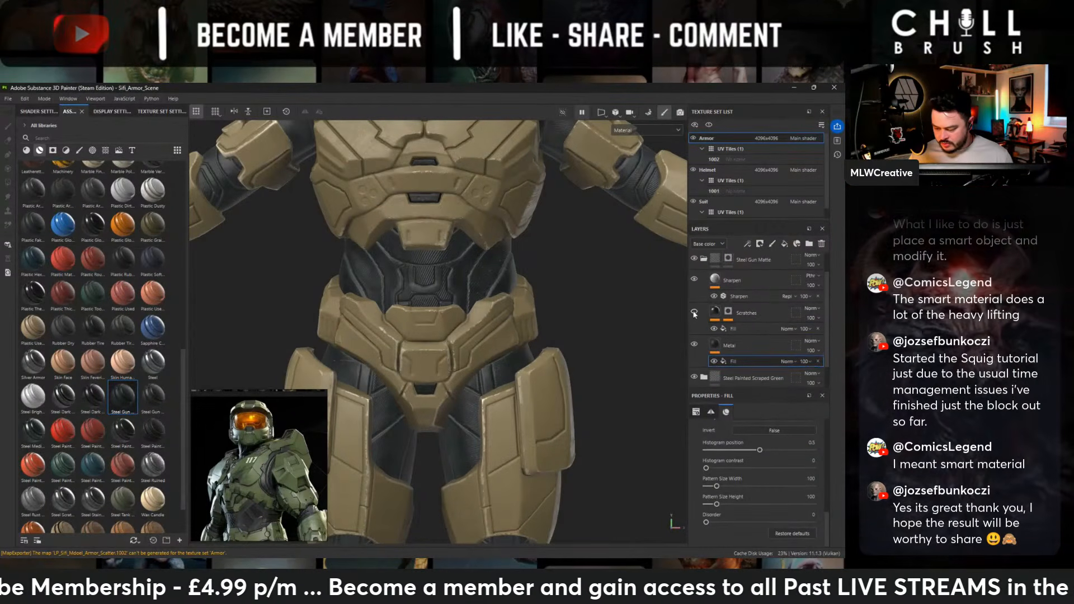
pyautogui.scroll(-1, 708, 316)
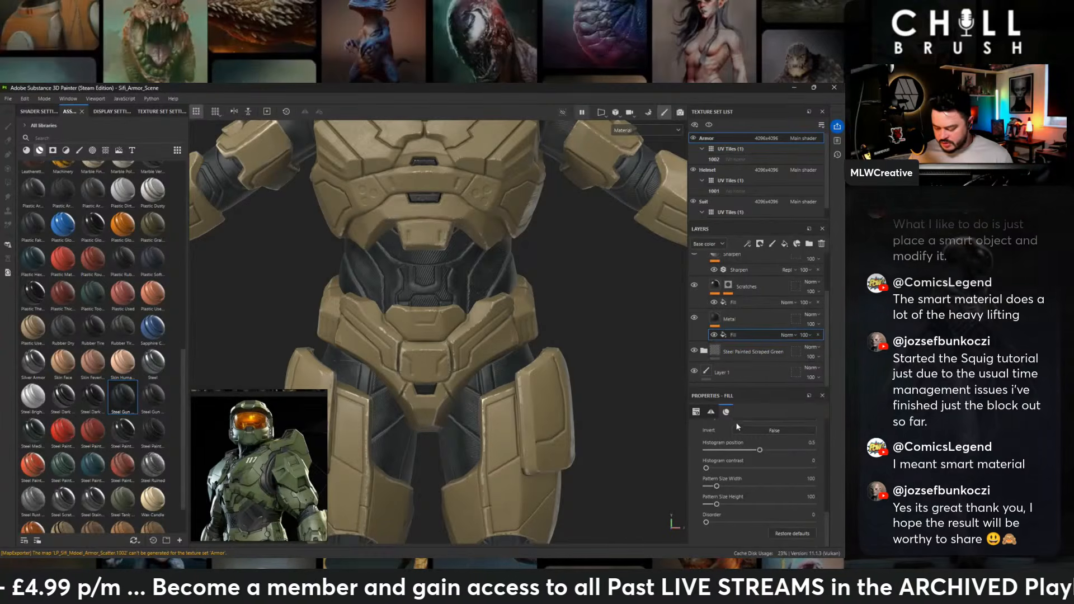
pyautogui.scroll(3, 752, 467)
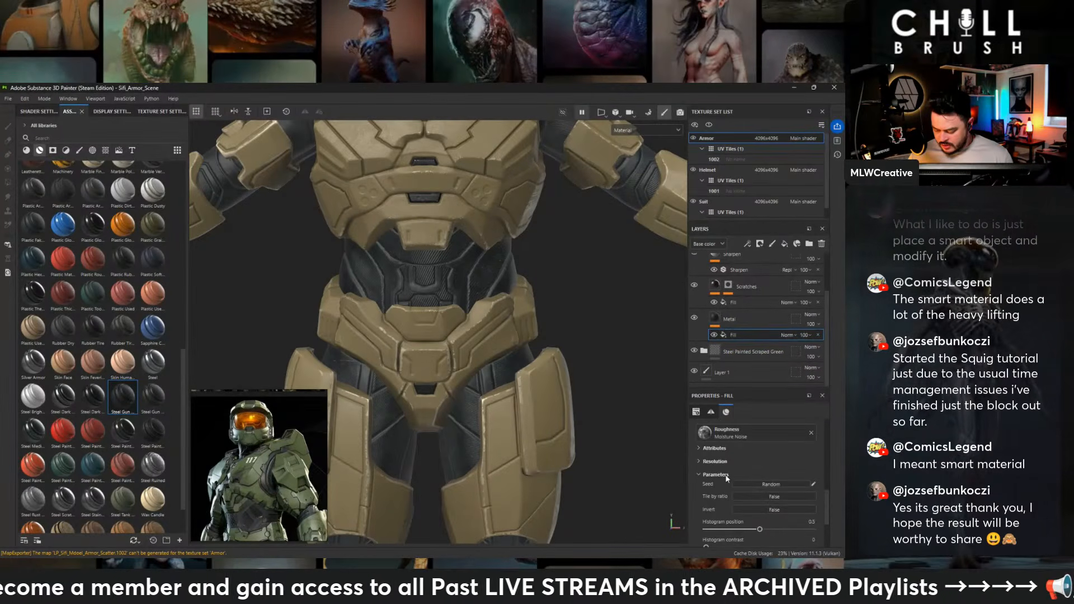
pyautogui.scroll(3, 699, 445)
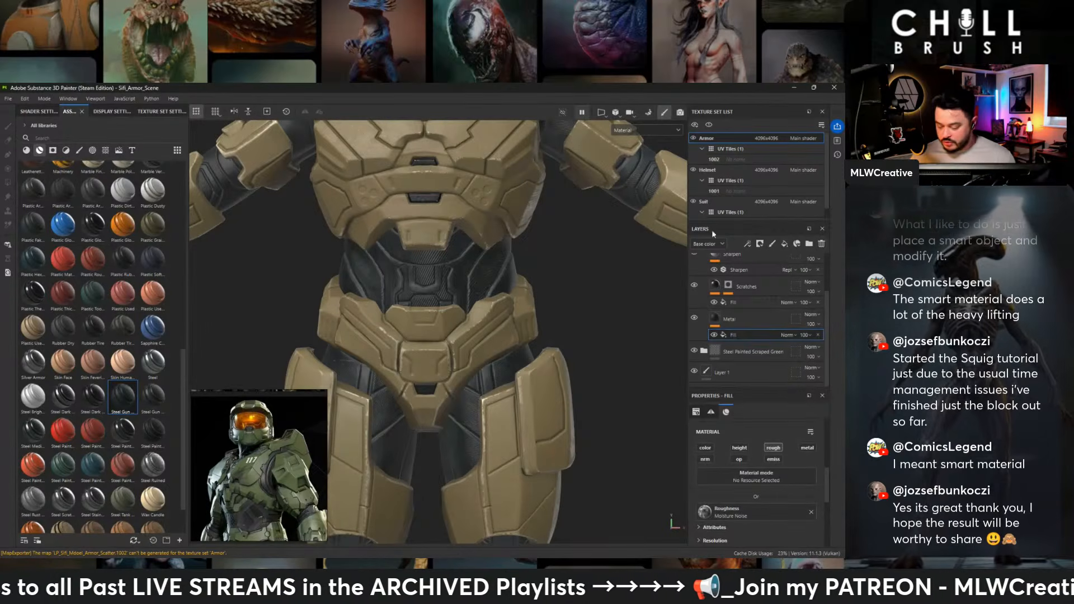
# - Look through the Metal layer's channel, resolution and parameter settings for a colour control
pyautogui.click(727, 319)
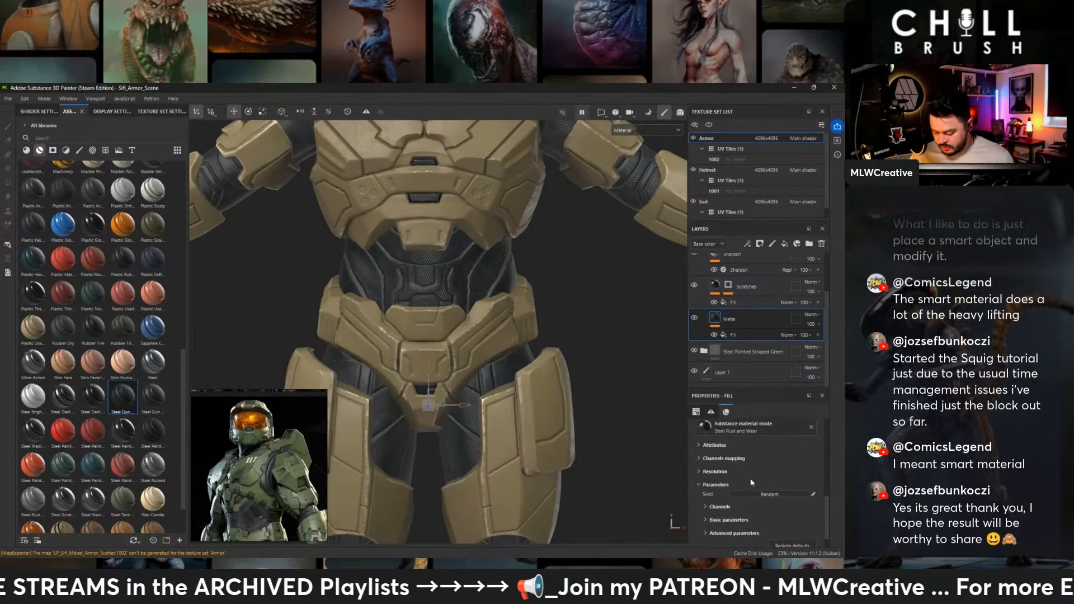
pyautogui.scroll(-1, 738, 481)
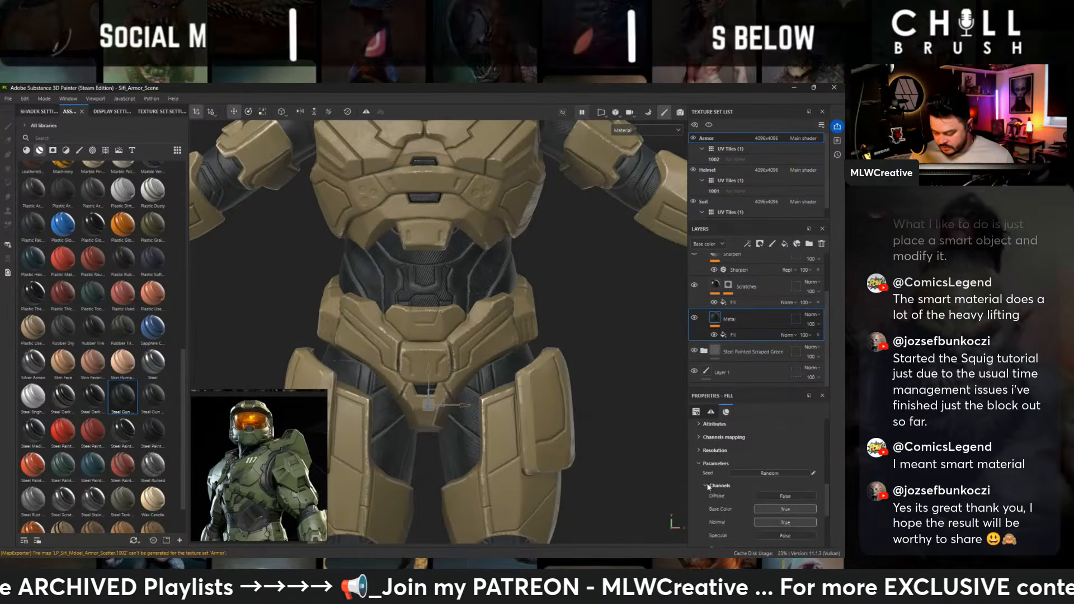
pyautogui.click(719, 485)
pyautogui.scroll(-2, 720, 481)
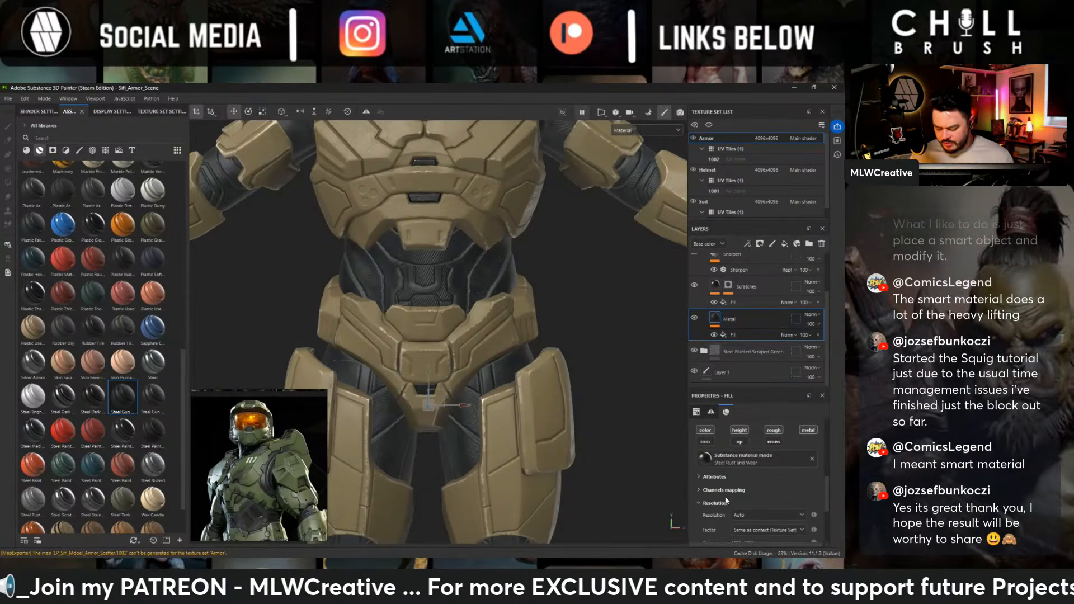
pyautogui.click(699, 503)
pyautogui.scroll(-1, 724, 501)
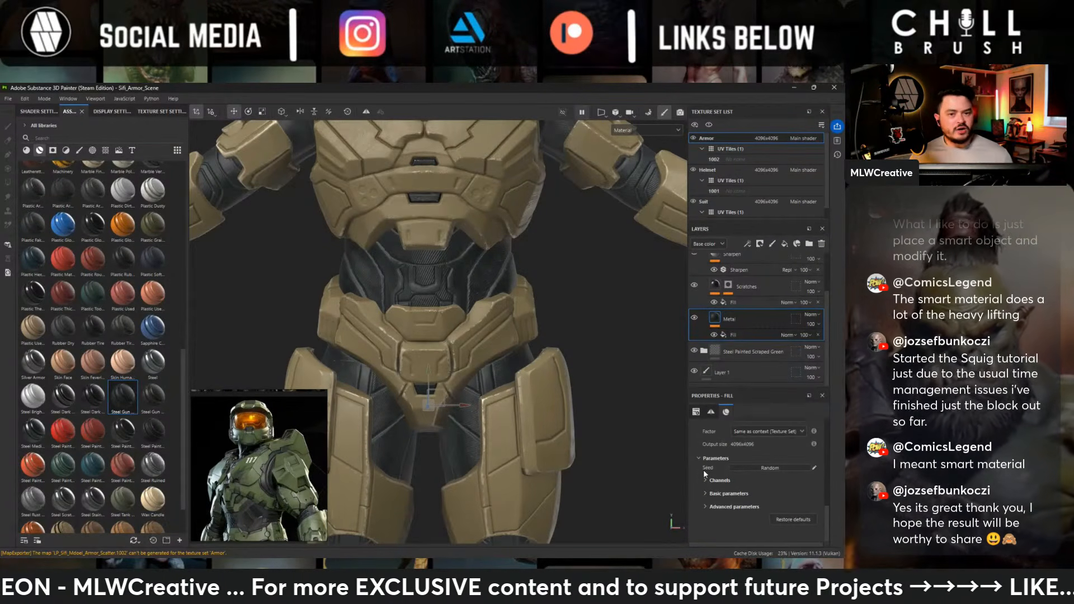
pyautogui.scroll(1, 704, 470)
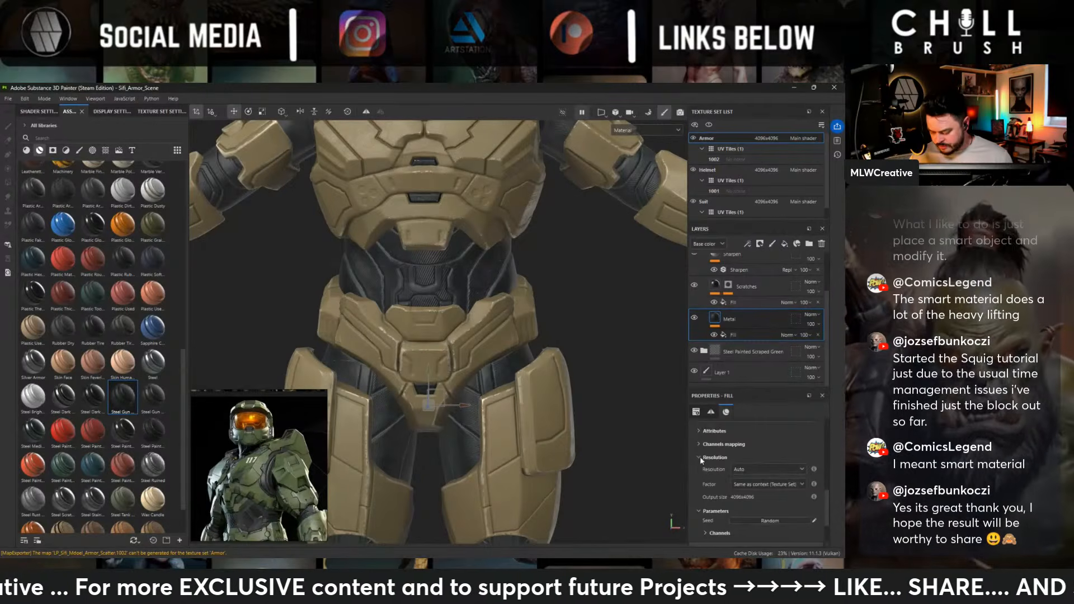
pyautogui.click(699, 458)
# - Delete the Metal layer from the Steel Gun Matte folder and add a fill layer beneath the Scratches layer
pyautogui.scroll(1, 748, 481)
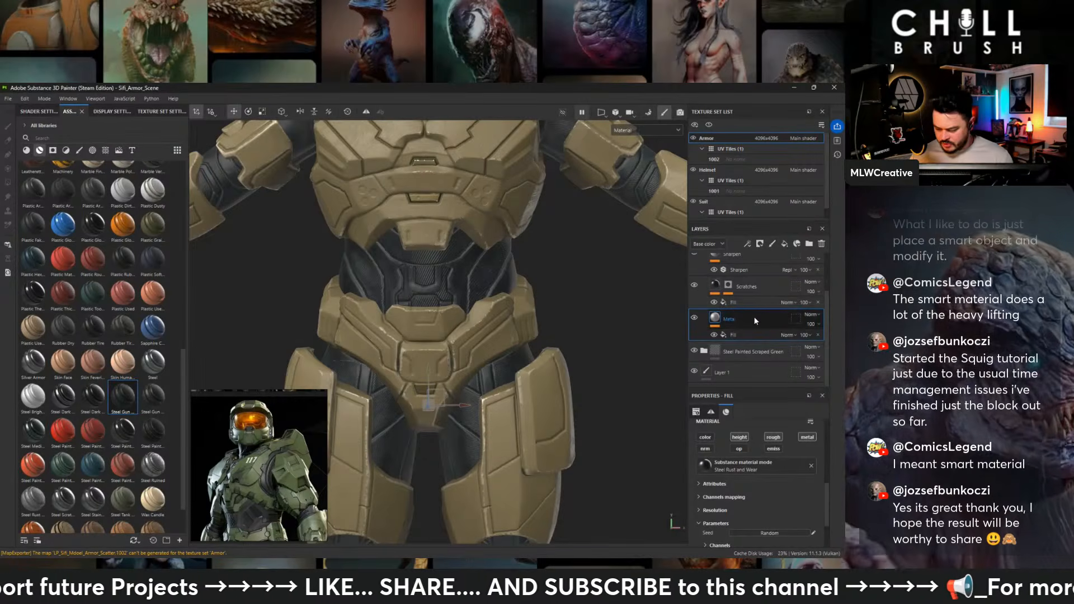
pyautogui.press('Delete')
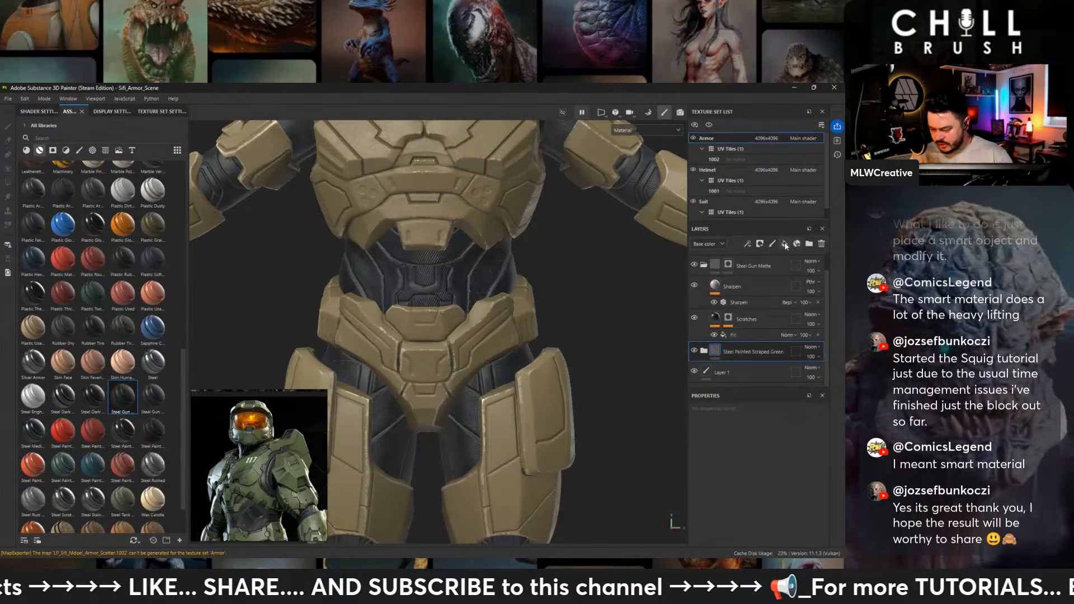
pyautogui.click(784, 245)
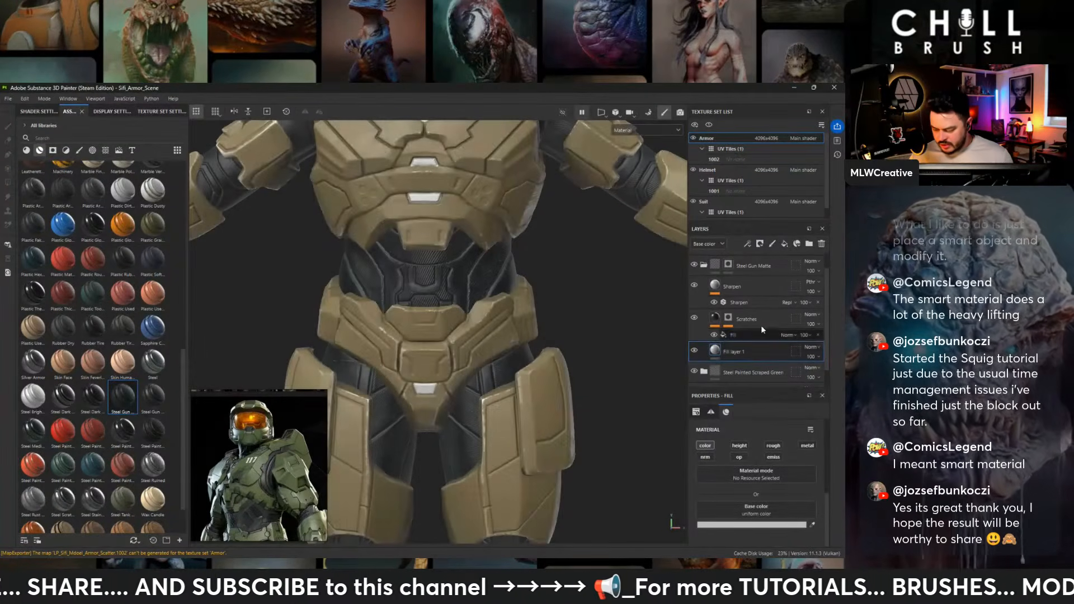
# - Set the new fill layer's base color to a neutral dark grey and check it on the whole armor
pyautogui.click(737, 525)
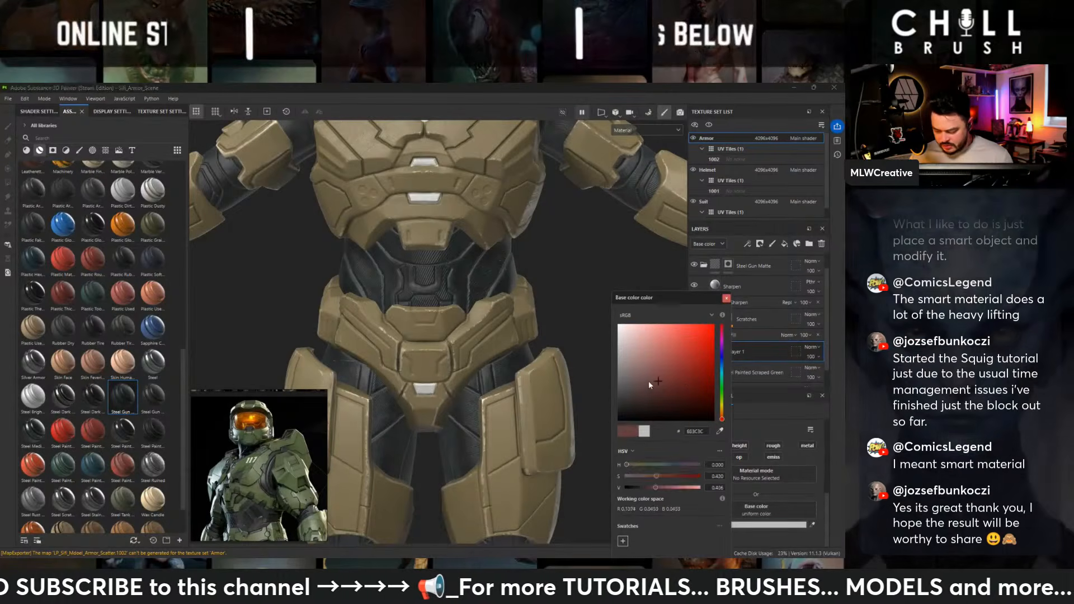
pyautogui.moveTo(594, 399); pyautogui.dragTo(591, 401)
pyautogui.click(725, 299)
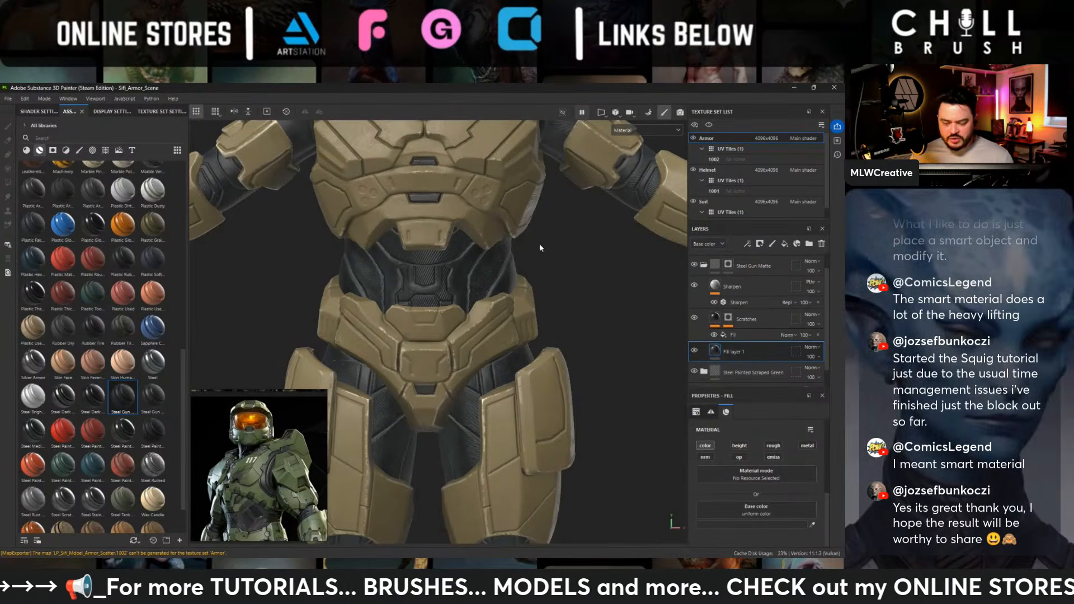
pyautogui.keyDown('alt'); pyautogui.moveTo(503, 335); pyautogui.dragTo(502, 311); pyautogui.keyUp('alt')
pyautogui.scroll(-6, 554, 296)
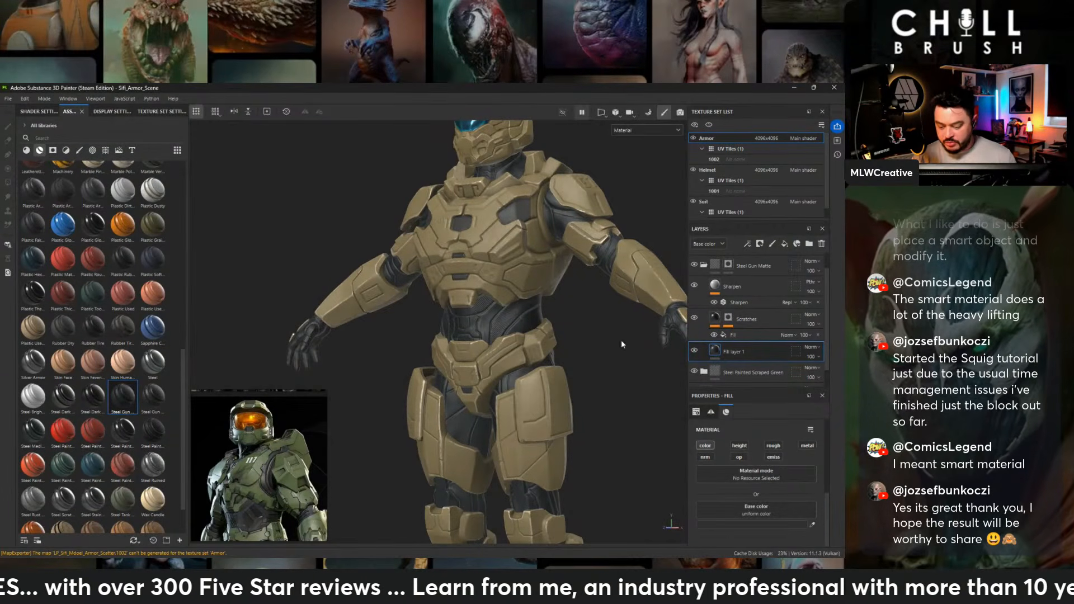
pyautogui.keyDown('alt'); pyautogui.moveTo(504, 226); pyautogui.dragTo(491, 201, button='middle'); pyautogui.keyUp('alt')
pyautogui.keyDown('alt'); pyautogui.moveTo(561, 369); pyautogui.dragTo(541, 243, button='middle'); pyautogui.keyUp('alt')
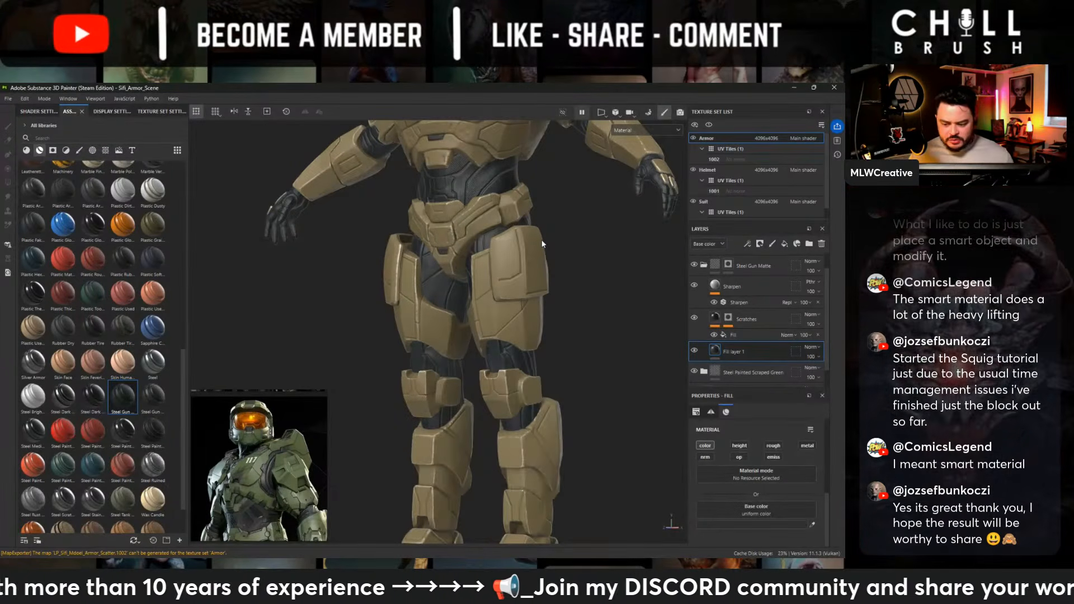
# - Inspect the dark grey recesses on the chest, helmet, back and whole body of the armor from several angles
pyautogui.keyDown('alt'); pyautogui.moveTo(498, 181); pyautogui.dragTo(497, 371, button='middle'); pyautogui.keyUp('alt')
pyautogui.keyDown('alt'); pyautogui.moveTo(497, 371); pyautogui.dragTo(596, 401, button='right'); pyautogui.keyUp('alt')
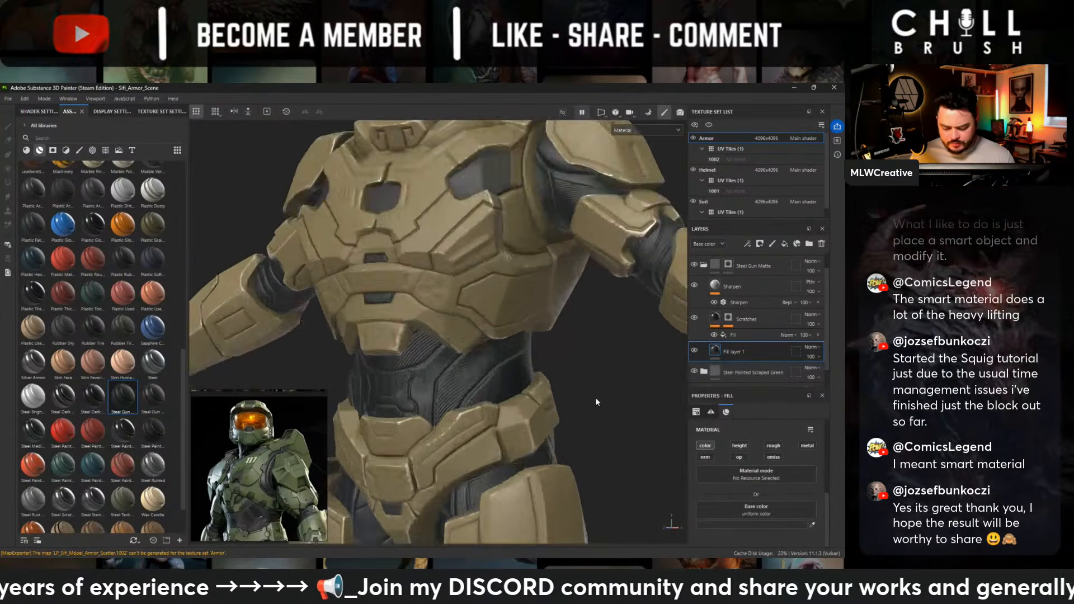
pyautogui.keyDown('alt'); pyautogui.moveTo(597, 400); pyautogui.dragTo(536, 350); pyautogui.keyUp('alt')
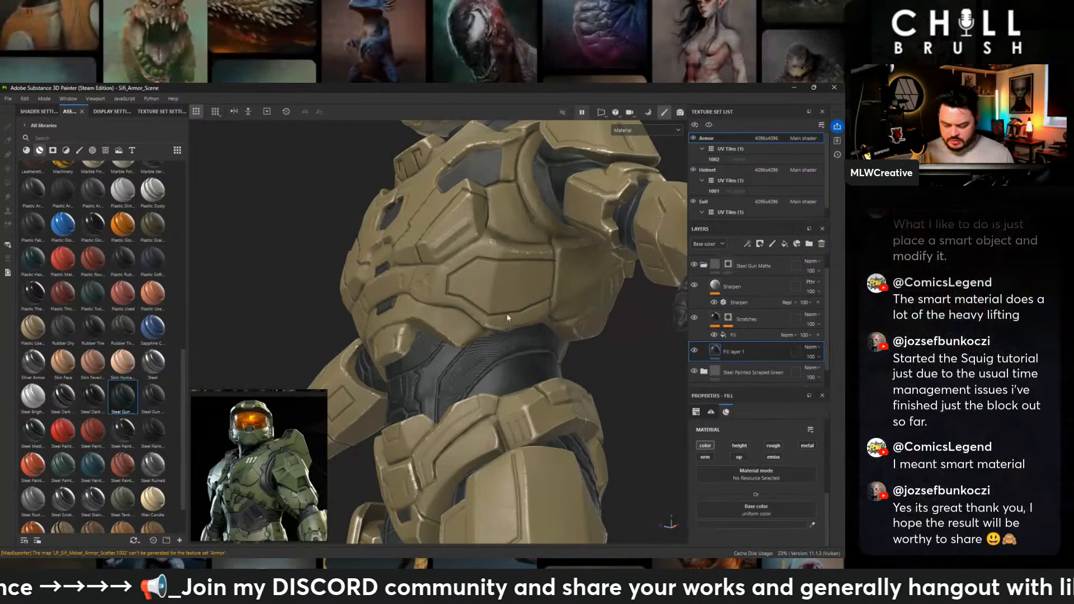
pyautogui.keyDown('alt'); pyautogui.moveTo(589, 385); pyautogui.dragTo(647, 415); pyautogui.keyUp('alt')
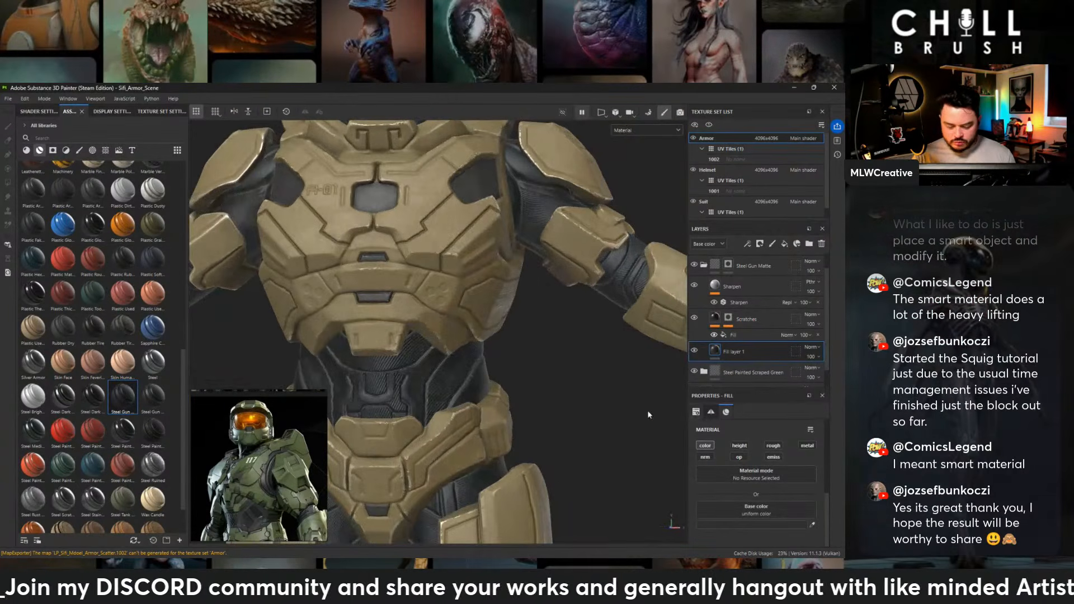
pyautogui.keyDown('alt'); pyautogui.moveTo(532, 305); pyautogui.dragTo(596, 528, button='middle'); pyautogui.keyUp('alt')
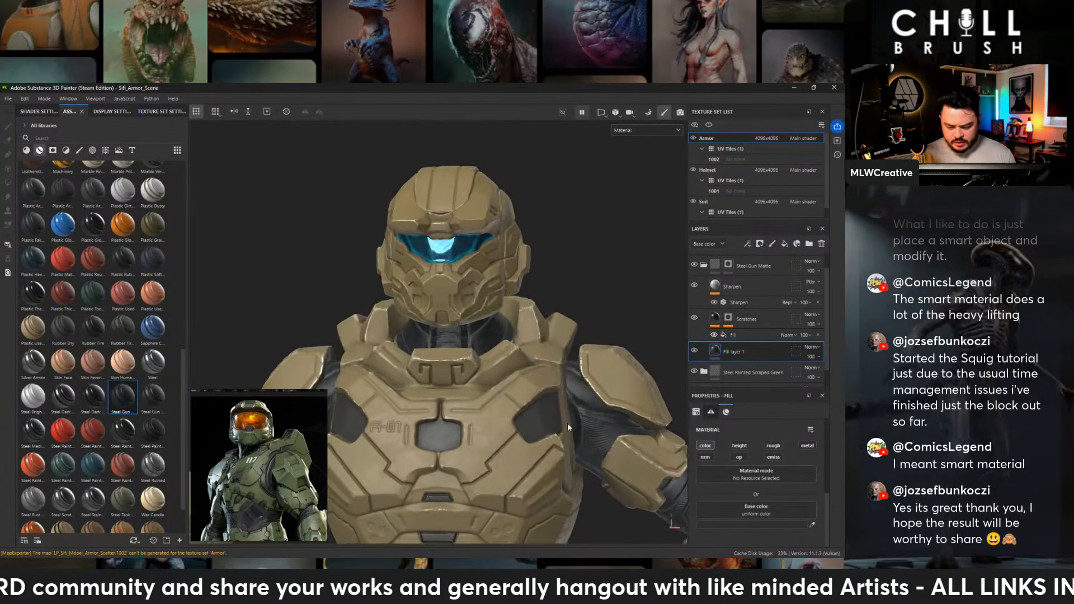
pyautogui.keyDown('alt'); pyautogui.moveTo(589, 348); pyautogui.dragTo(534, 348); pyautogui.keyUp('alt')
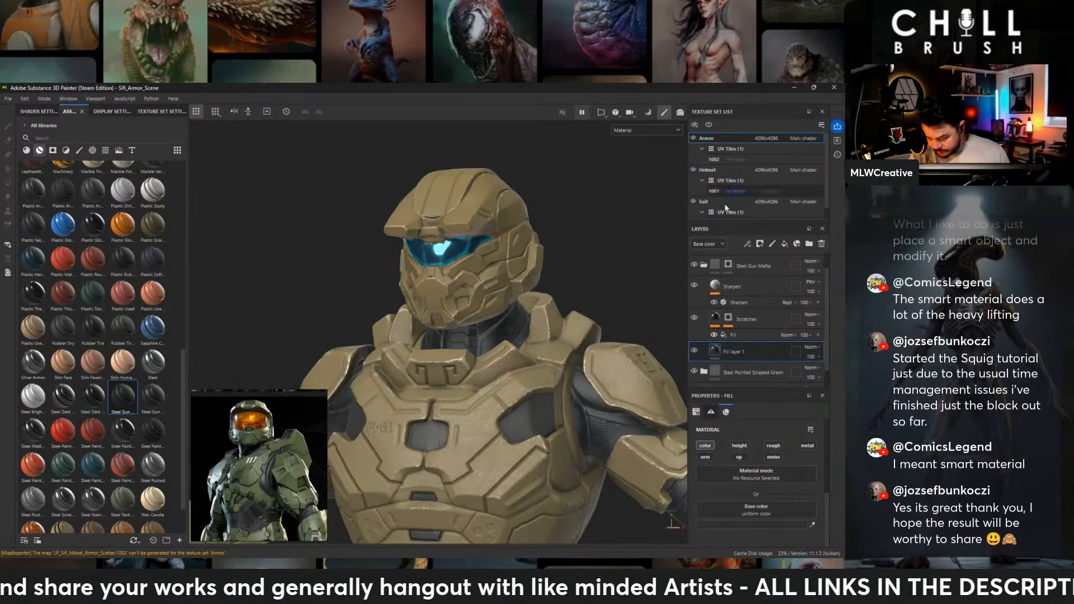
pyautogui.keyDown('alt'); pyautogui.moveTo(486, 373); pyautogui.dragTo(500, 292, button='middle'); pyautogui.keyUp('alt')
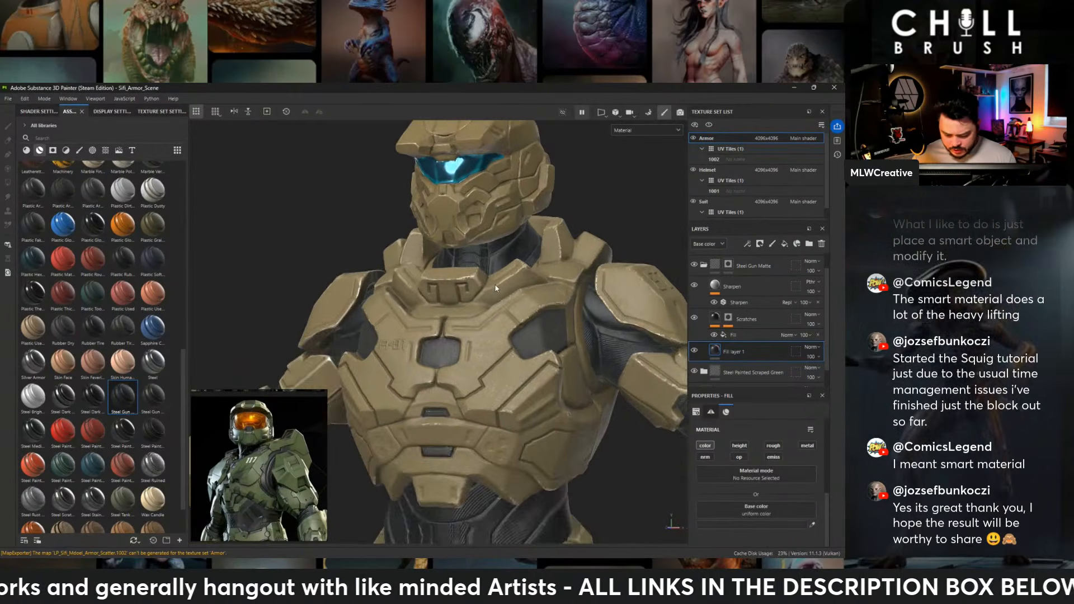
pyautogui.keyDown('alt'); pyautogui.moveTo(492, 302); pyautogui.dragTo(539, 305); pyautogui.keyUp('alt')
pyautogui.keyDown('alt'); pyautogui.moveTo(540, 304); pyautogui.dragTo(472, 321, button='right'); pyautogui.keyUp('alt')
pyautogui.keyDown('alt'); pyautogui.moveTo(471, 321); pyautogui.dragTo(443, 225, button='middle'); pyautogui.keyUp('alt')
pyautogui.keyDown('alt'); pyautogui.moveTo(443, 224); pyautogui.dragTo(343, 242, button='right'); pyautogui.keyUp('alt')
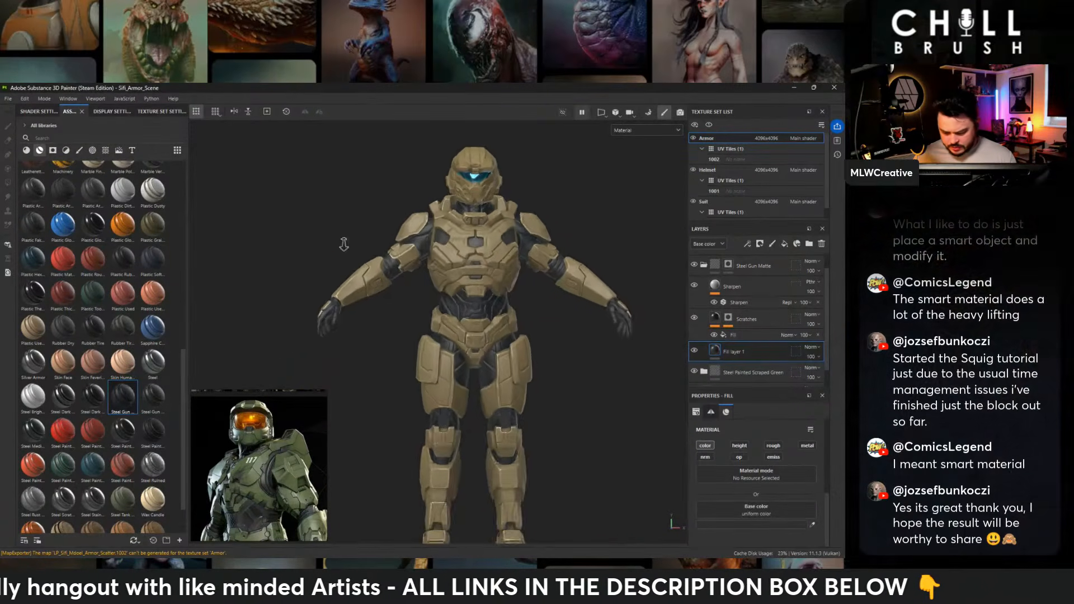
pyautogui.keyDown('alt'); pyautogui.moveTo(342, 242); pyautogui.dragTo(751, 255); pyautogui.keyUp('alt')
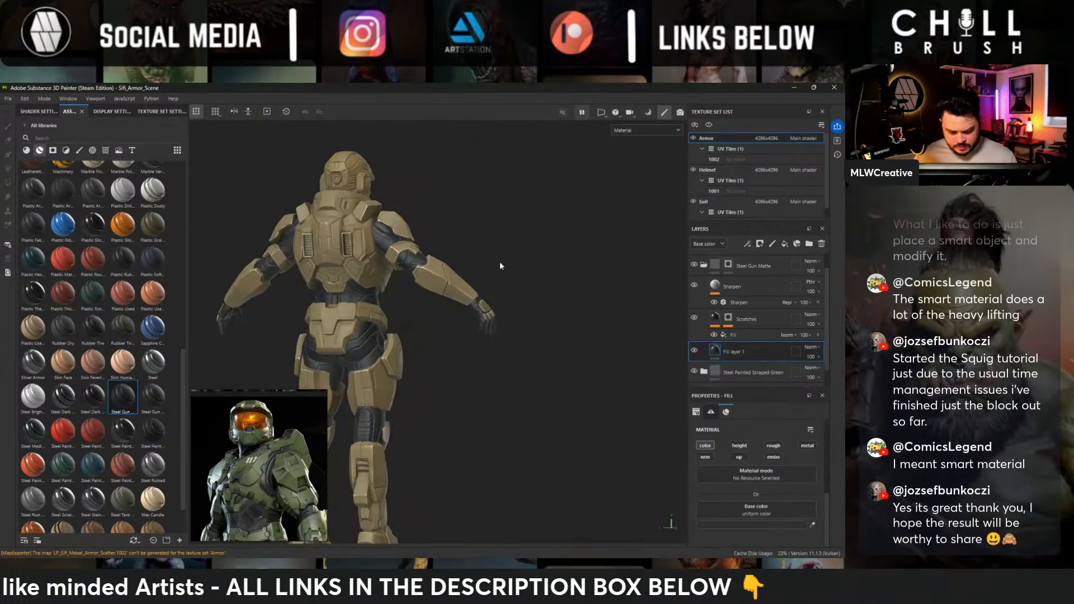
pyautogui.keyDown('alt'); pyautogui.moveTo(460, 261); pyautogui.dragTo(562, 243, button='middle'); pyautogui.keyUp('alt')
pyautogui.keyDown('alt'); pyautogui.moveTo(563, 242); pyautogui.dragTo(254, 235); pyautogui.keyUp('alt')
pyautogui.keyDown('alt'); pyautogui.moveTo(593, 250); pyautogui.dragTo(434, 256, button='middle'); pyautogui.keyUp('alt')
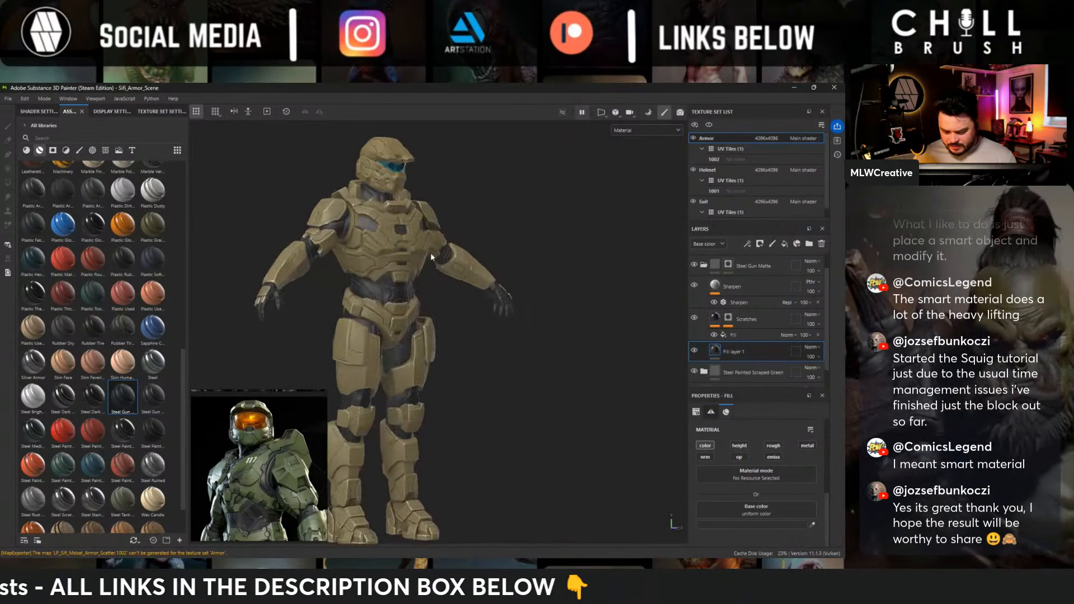
pyautogui.keyDown('alt'); pyautogui.moveTo(434, 257); pyautogui.dragTo(343, 258); pyautogui.keyUp('alt')
# - Add a fill layer above the Steel Gun Matte folder and place it inside a new folder named Effects
pyautogui.click(703, 265)
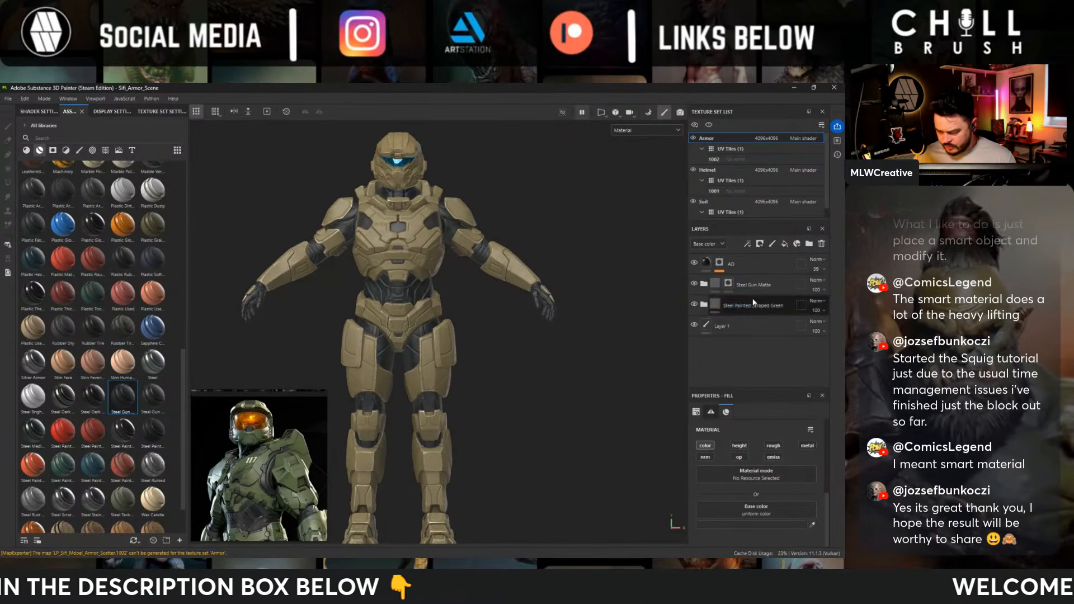
pyautogui.click(784, 244)
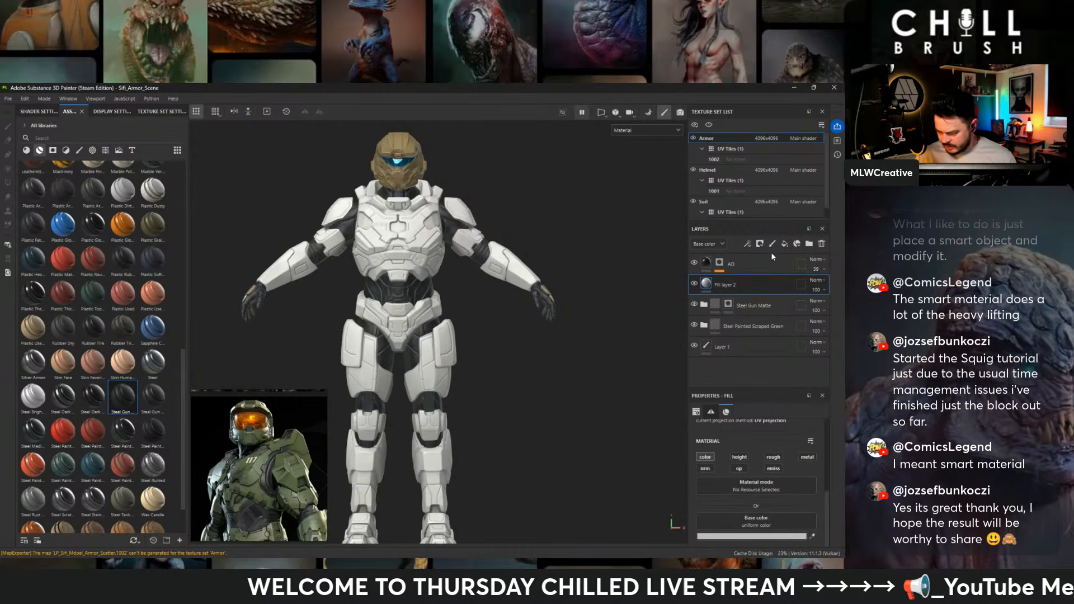
pyautogui.click(806, 244)
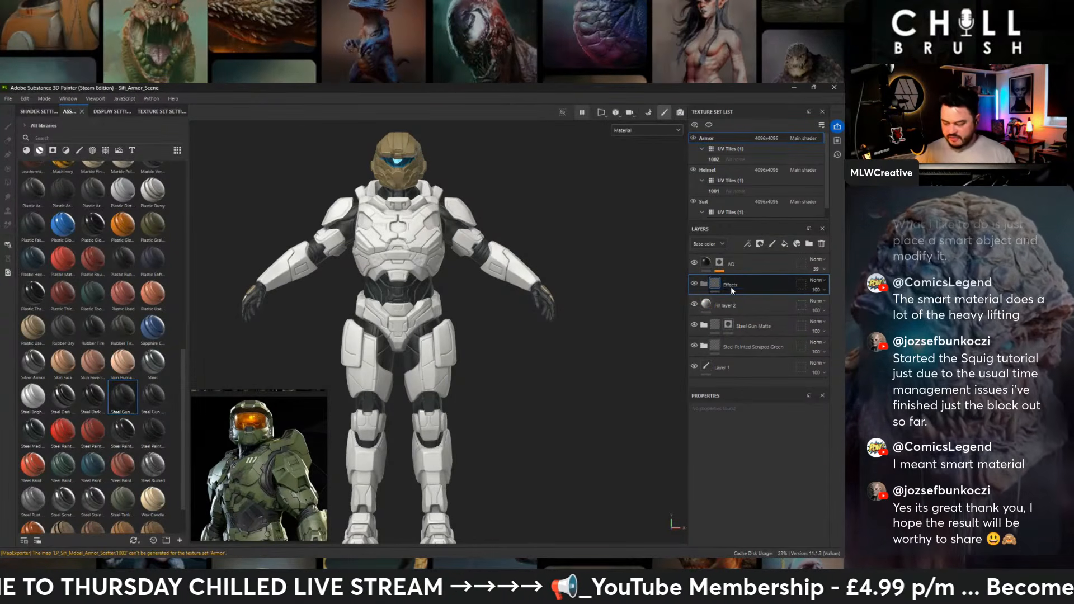
pyautogui.click(734, 304)
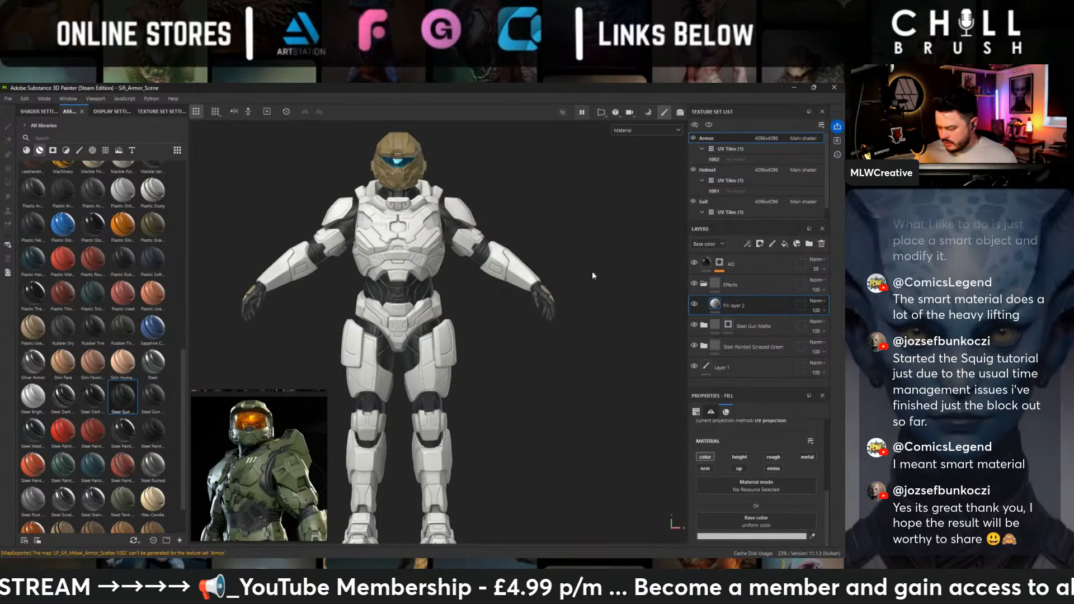
# - Add a black mask to the fill layer inside the Effects folder
pyautogui.rightClick(749, 310)
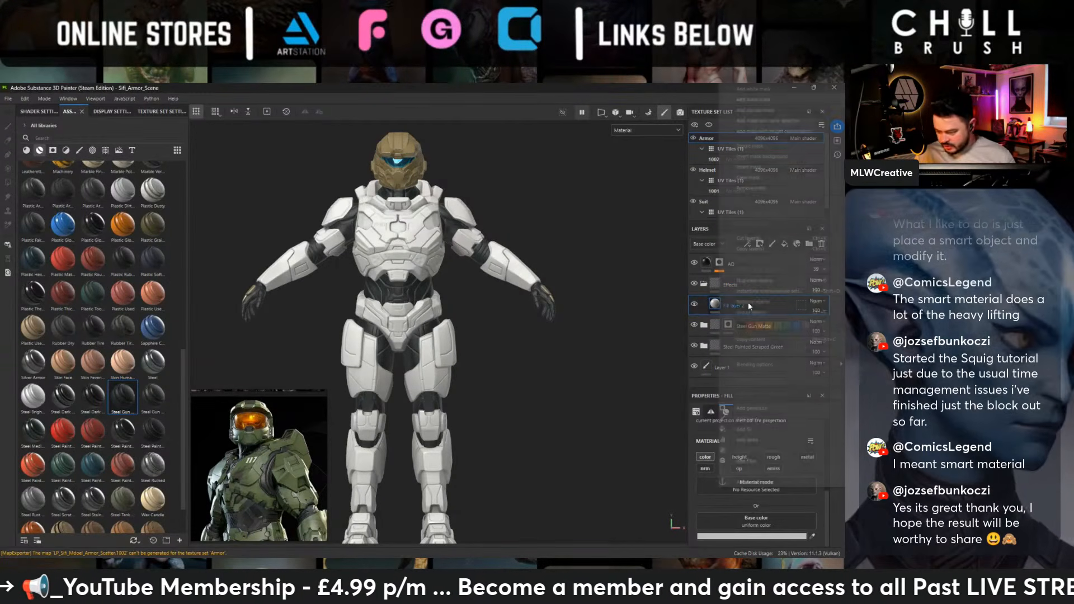
pyautogui.click(771, 109)
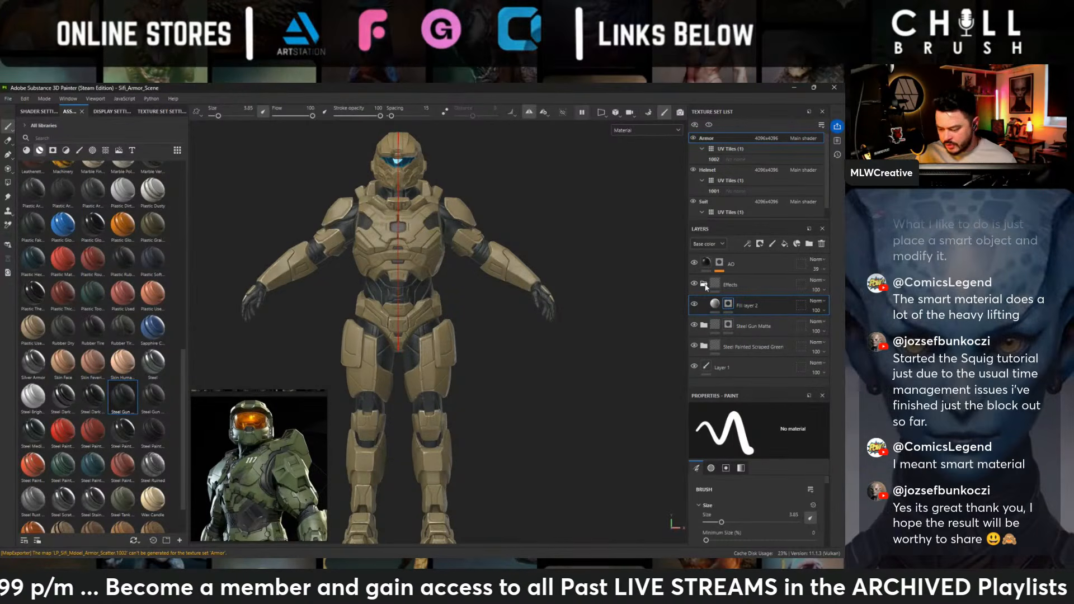
pyautogui.hotkey('ctrl', 'z')
pyautogui.rightClick(726, 305)
pyautogui.click(744, 99)
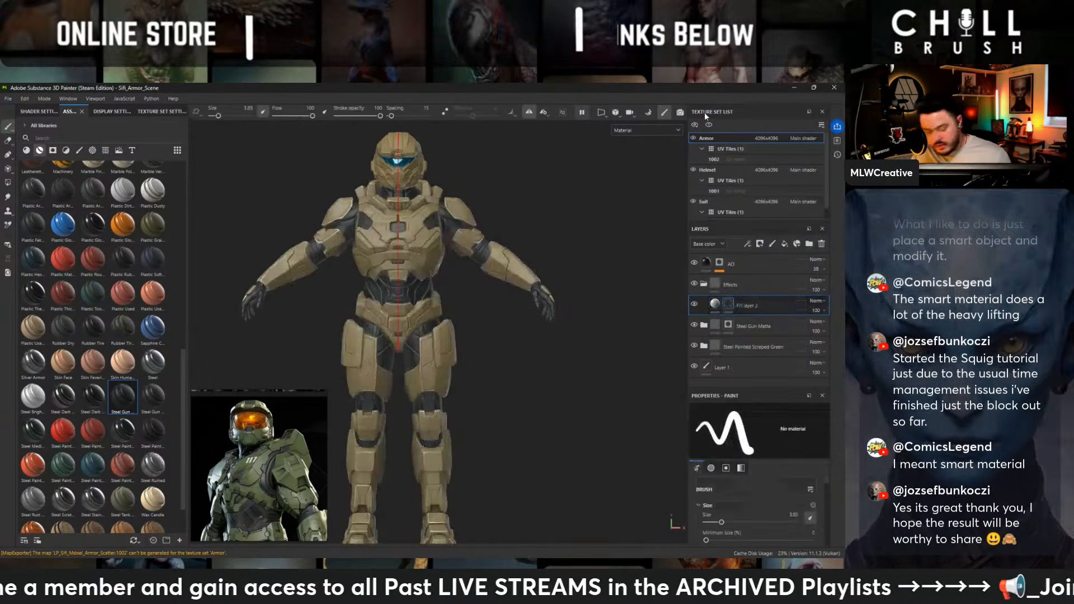
# - Apply the Edges Dusty smart mask to the fill layer in the Effects folder
pyautogui.click(67, 151)
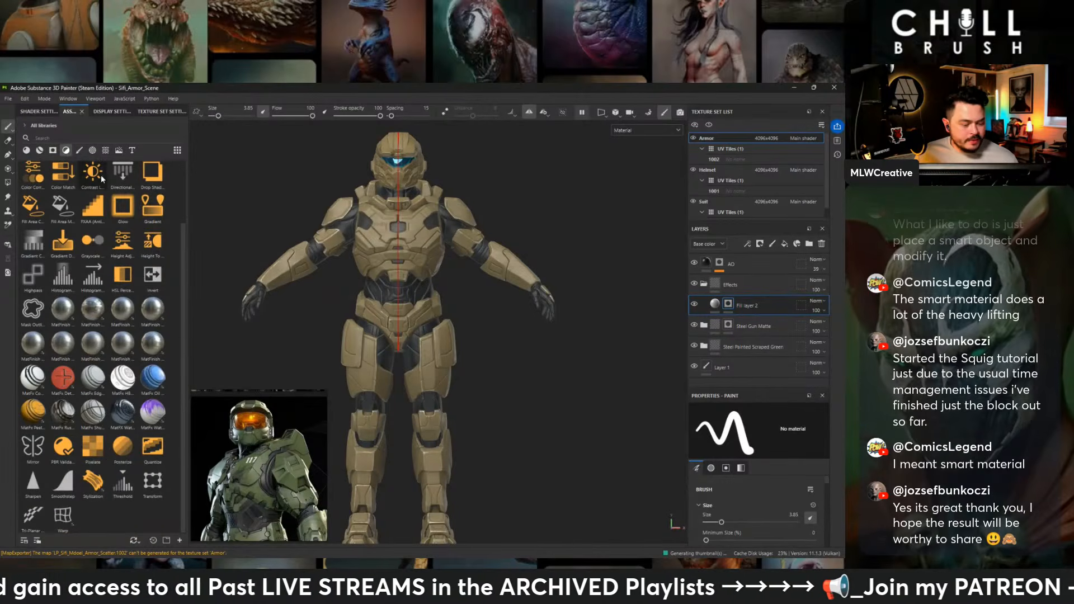
pyautogui.moveTo(160, 180)
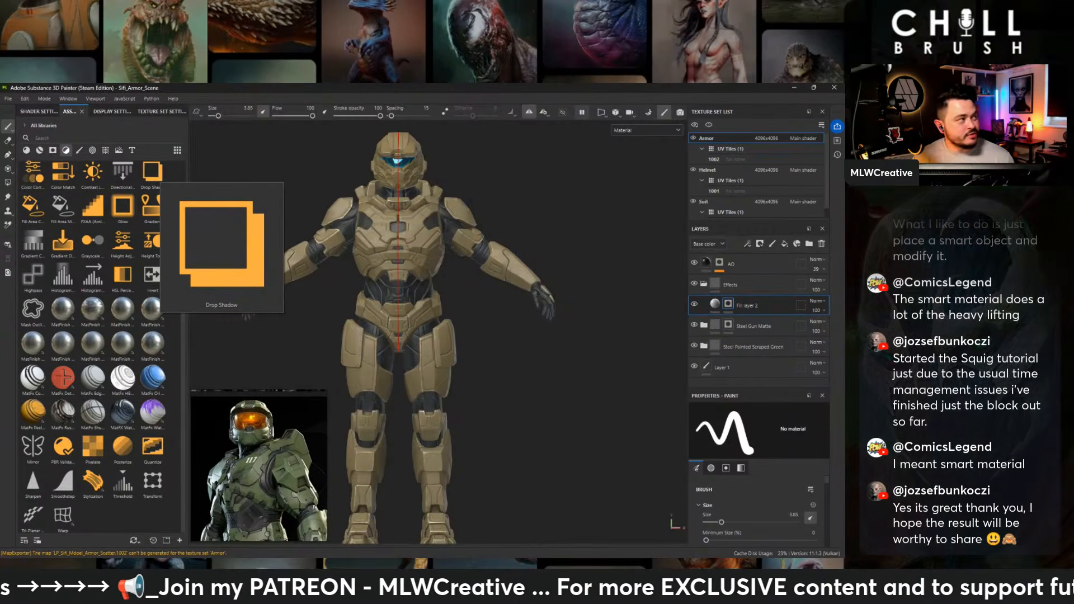
pyautogui.scroll(2, 66, 179)
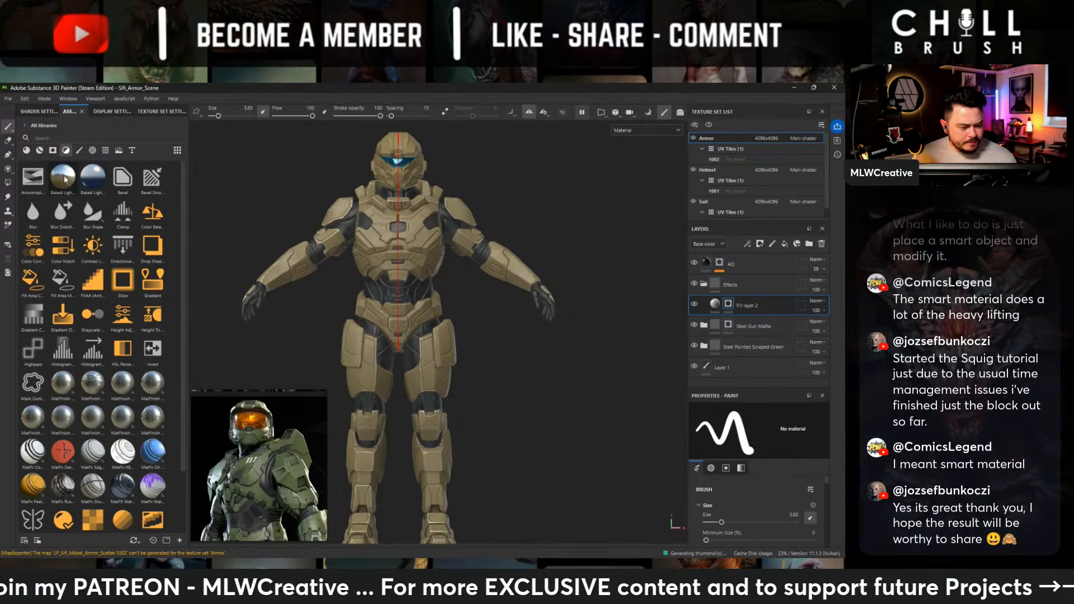
pyautogui.click(52, 151)
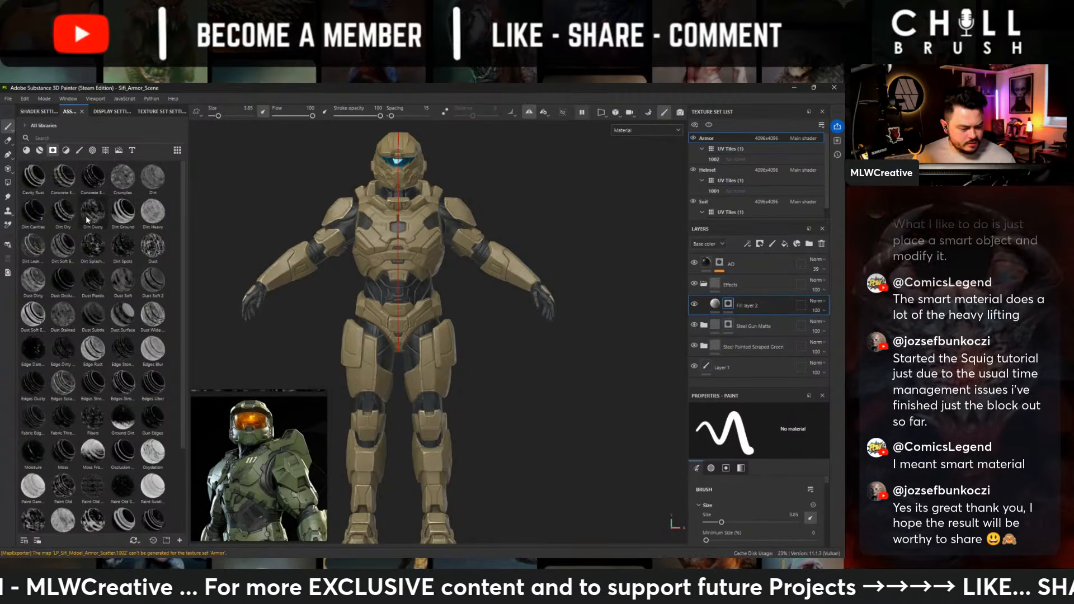
pyautogui.scroll(-3, 84, 217)
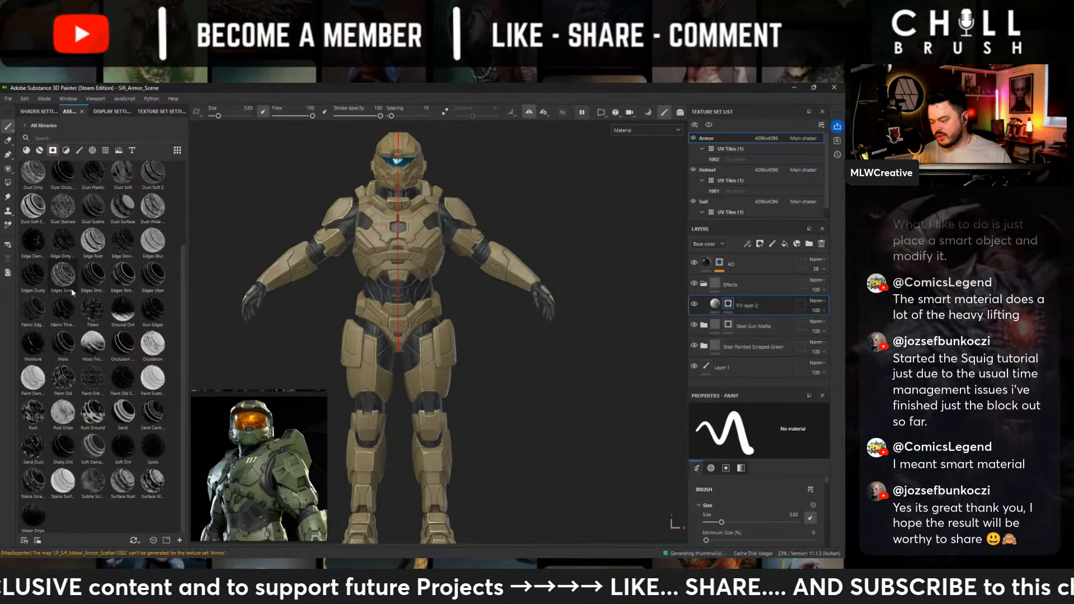
pyautogui.moveTo(72, 288)
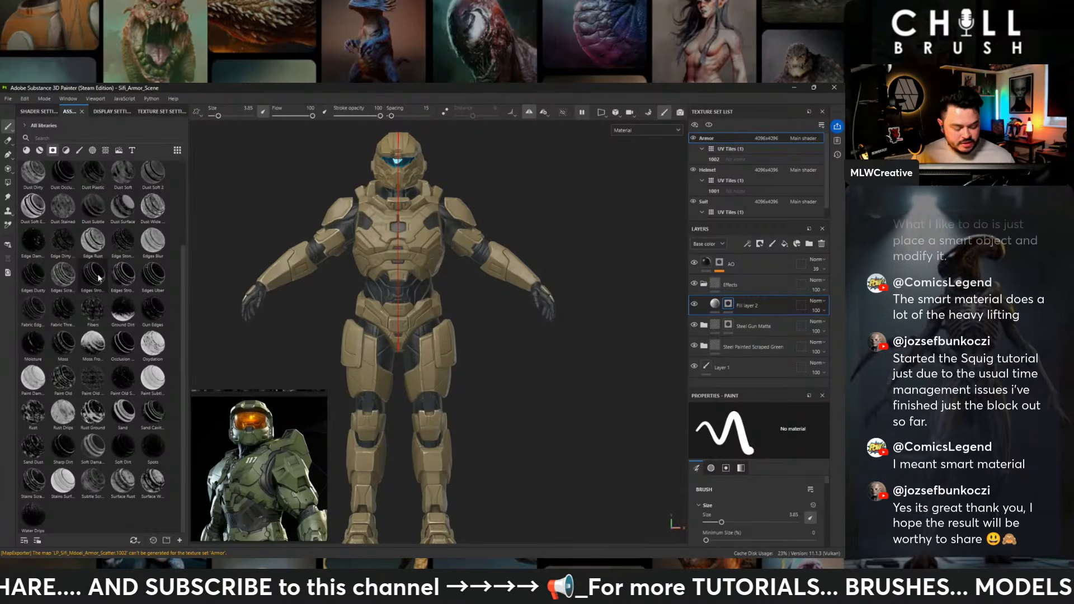
pyautogui.moveTo(149, 281)
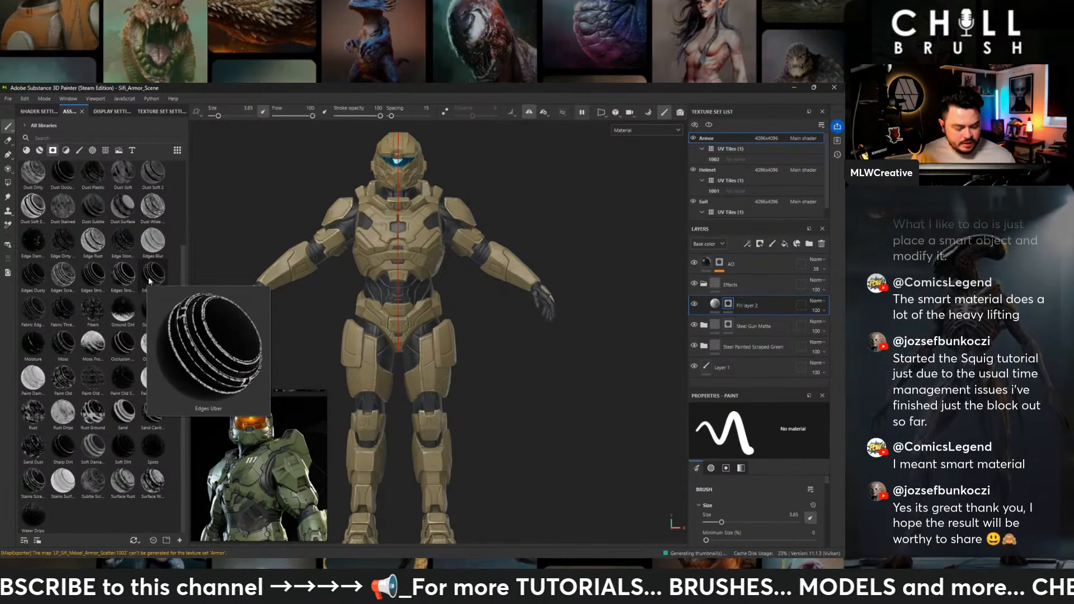
pyautogui.click(90, 274)
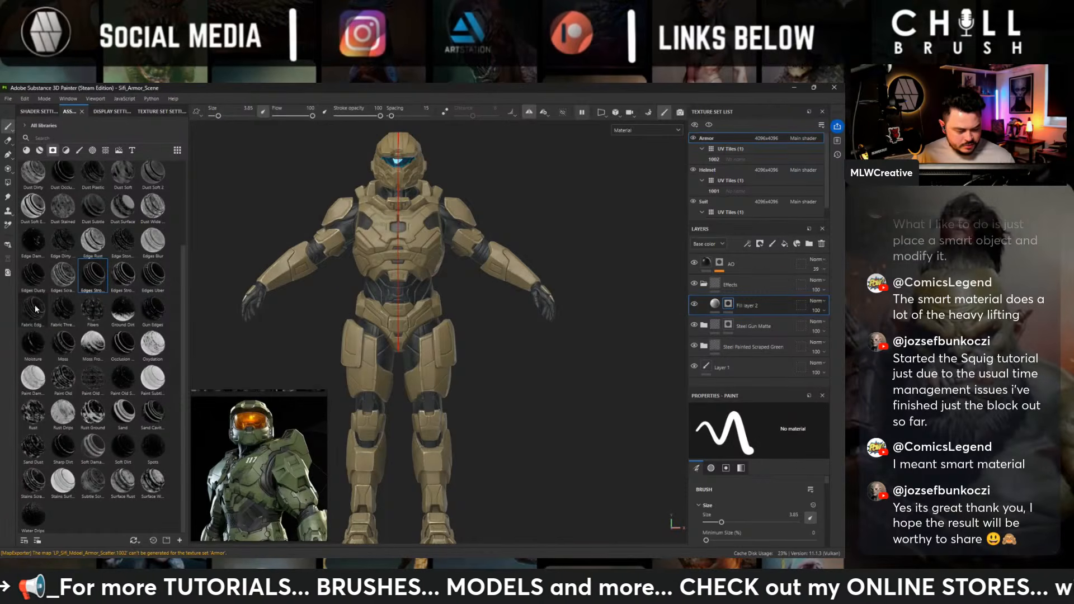
pyautogui.moveTo(31, 276); pyautogui.dragTo(727, 339)
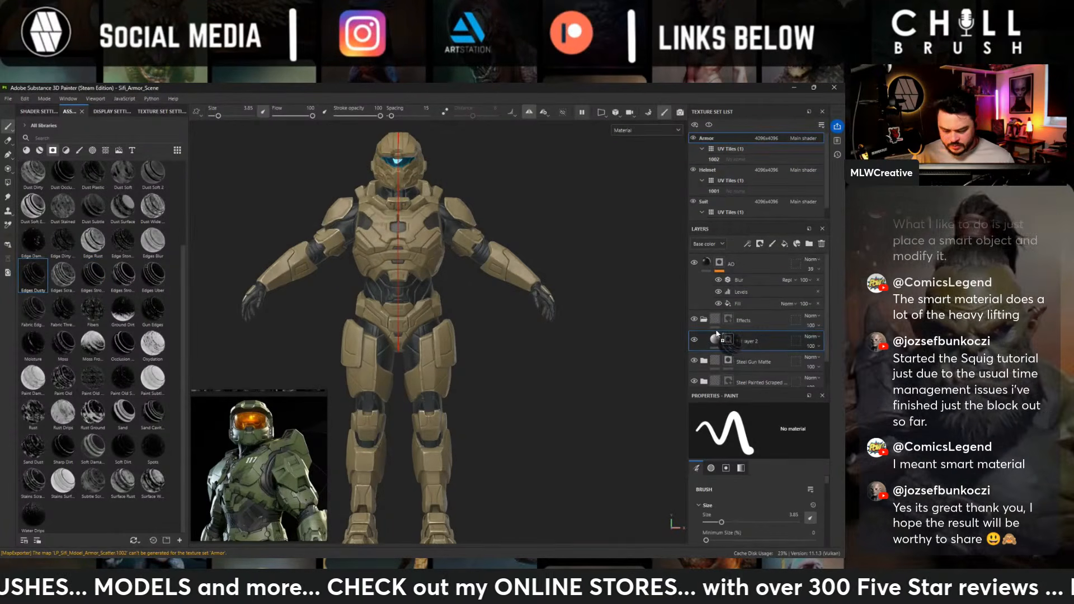
# - Check the edge effect around the armor and set the Effects folder's blend mode to Passthrough
pyautogui.keyDown('alt'); pyautogui.moveTo(455, 170); pyautogui.dragTo(468, 216, button='middle'); pyautogui.keyUp('alt')
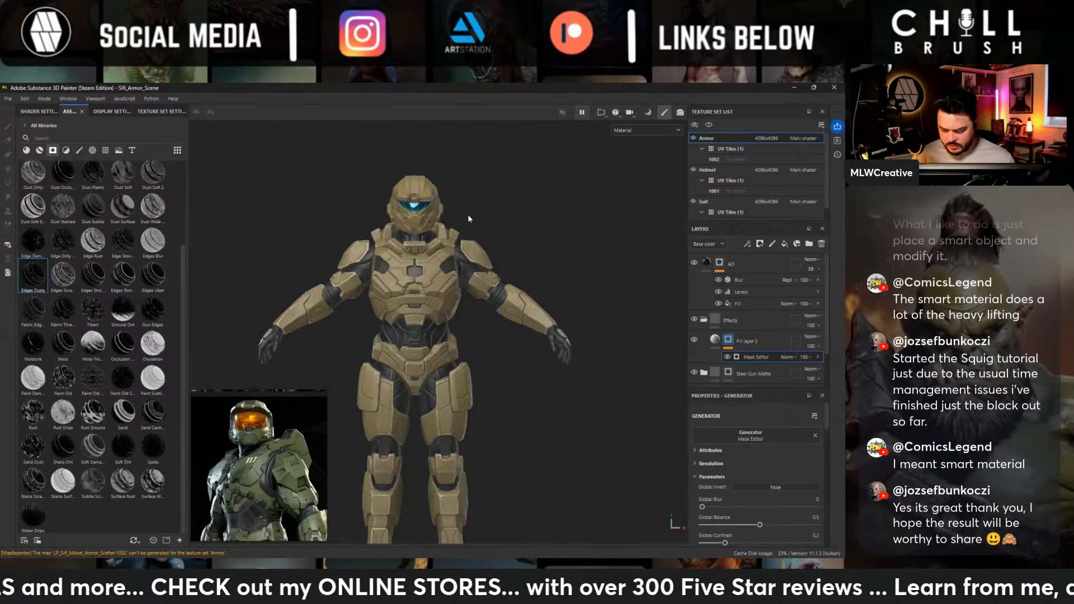
pyautogui.keyDown('alt'); pyautogui.moveTo(469, 216); pyautogui.dragTo(557, 232, button='right'); pyautogui.keyUp('alt')
pyautogui.keyDown('alt'); pyautogui.moveTo(556, 232); pyautogui.dragTo(403, 238, button='middle'); pyautogui.keyUp('alt')
pyautogui.keyDown('alt'); pyautogui.moveTo(404, 238); pyautogui.dragTo(314, 249); pyautogui.keyUp('alt')
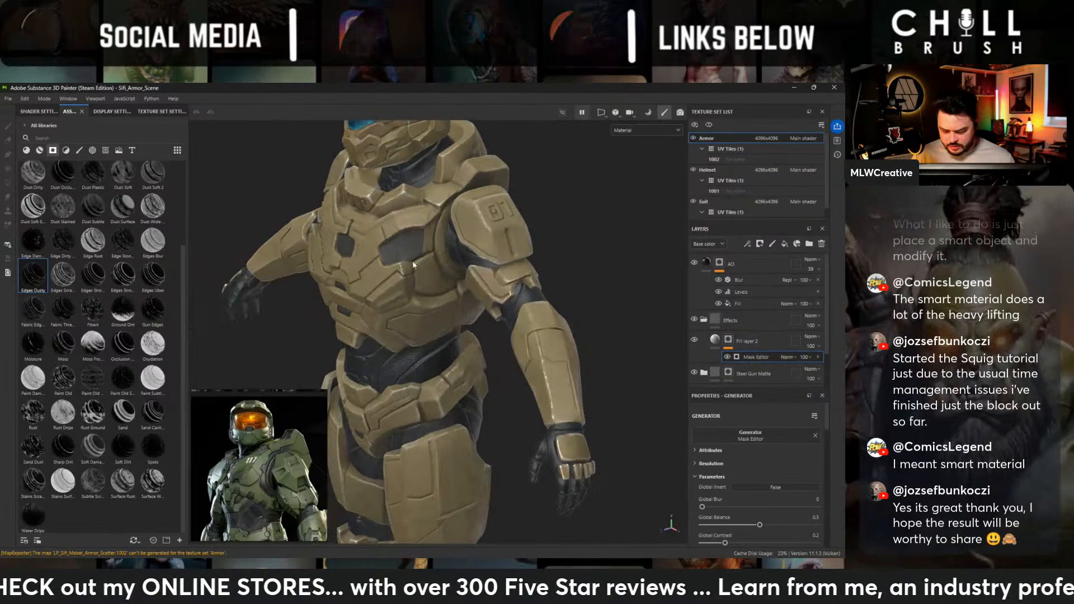
pyautogui.scroll(-1, 727, 344)
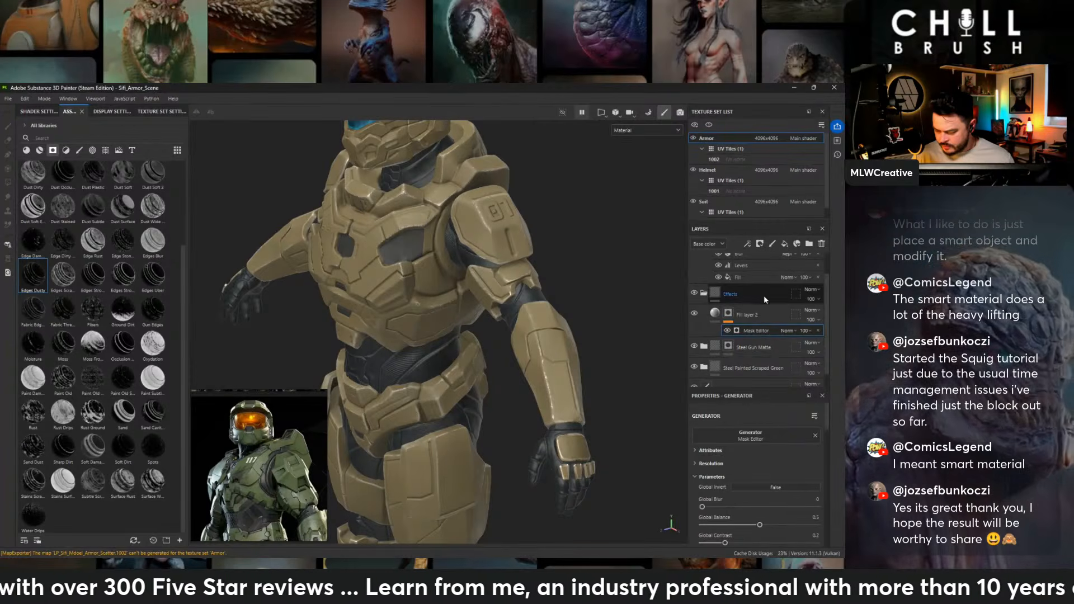
pyautogui.click(813, 291)
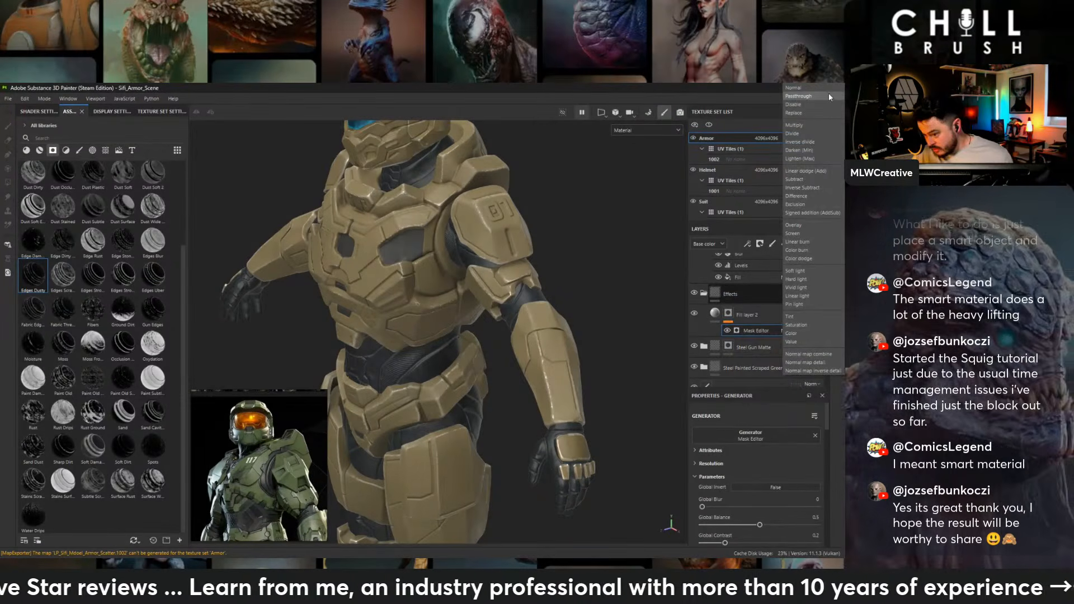
pyautogui.click(795, 125)
pyautogui.keyDown('alt'); pyautogui.moveTo(551, 297); pyautogui.dragTo(593, 281); pyautogui.keyUp('alt')
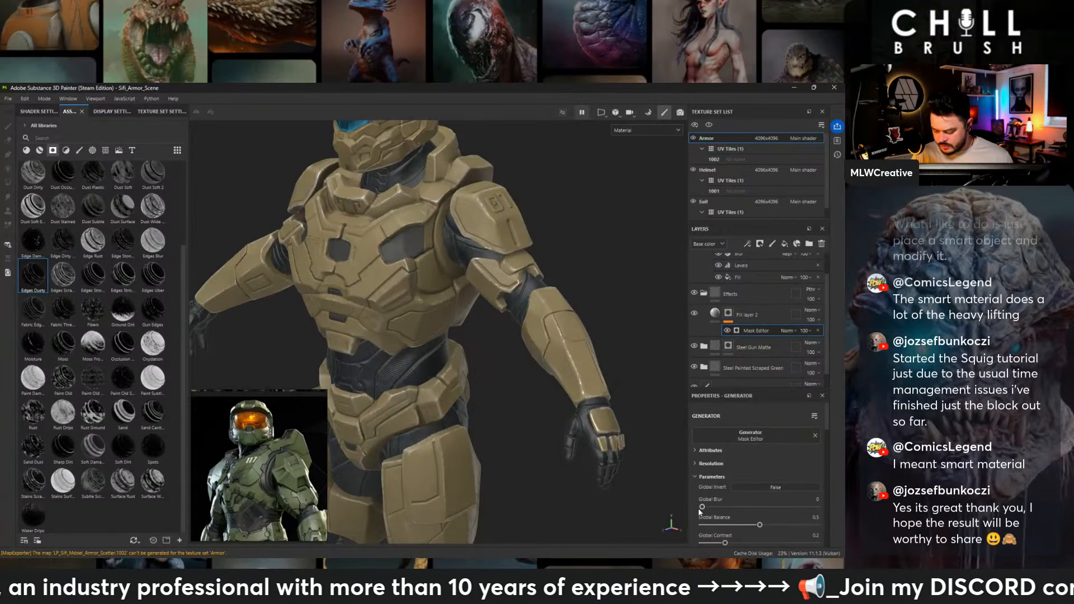
# - Set the edge mask generator's Global Balance to 0.89 and Global Contrast to 0.81, checking the wear on the chest armor
pyautogui.moveTo(759, 524); pyautogui.dragTo(805, 526)
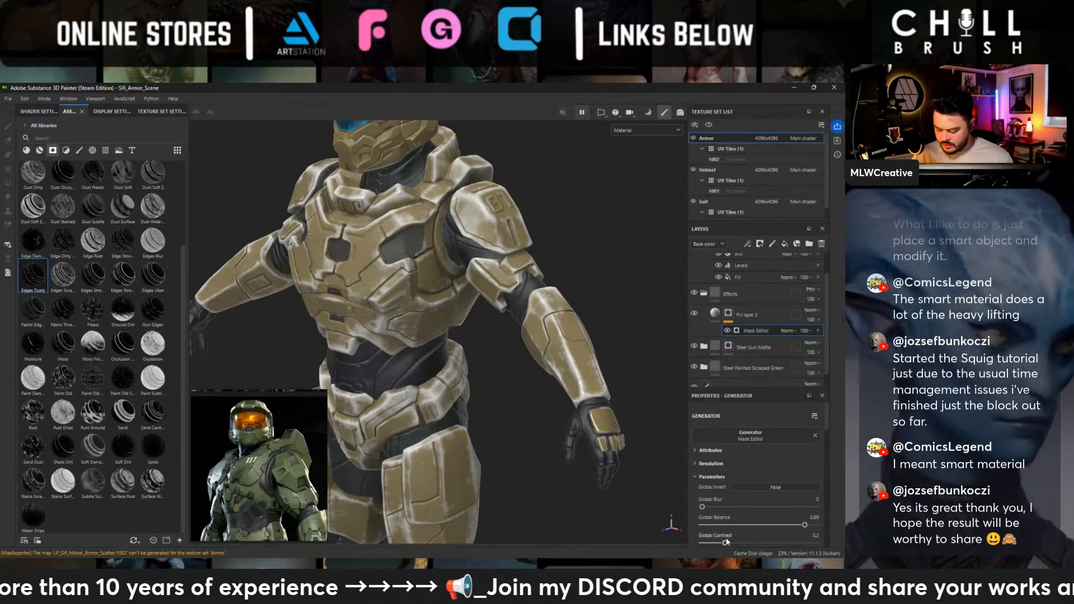
pyautogui.moveTo(725, 542); pyautogui.dragTo(699, 542)
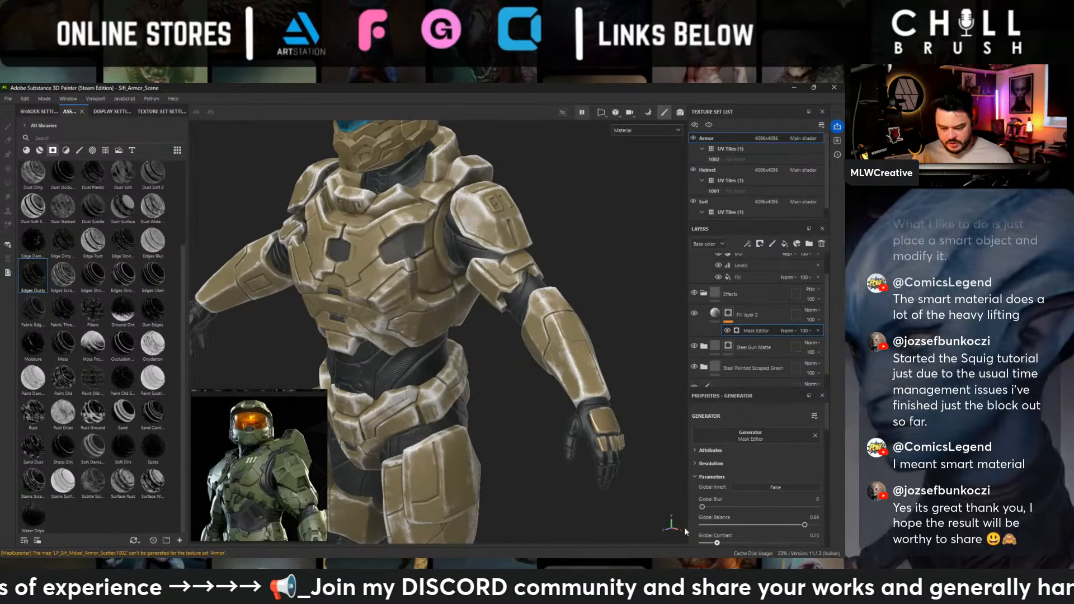
pyautogui.keyDown('alt'); pyautogui.moveTo(472, 348); pyautogui.dragTo(531, 336); pyautogui.keyUp('alt')
pyautogui.keyDown('alt'); pyautogui.moveTo(400, 240); pyautogui.dragTo(520, 307, button='middle'); pyautogui.keyUp('alt')
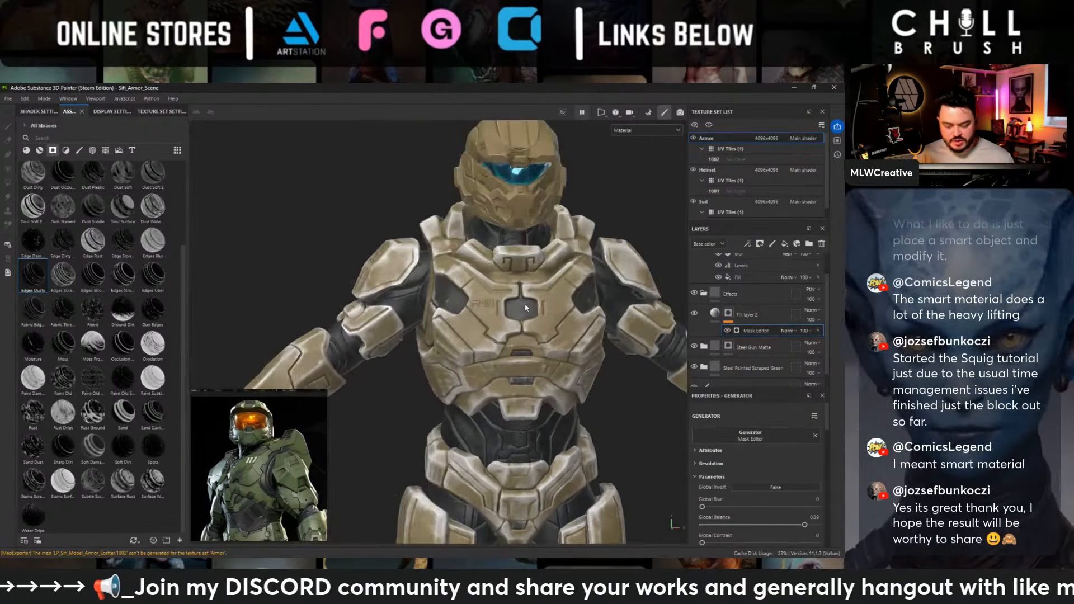
pyautogui.keyDown('alt'); pyautogui.moveTo(520, 307); pyautogui.dragTo(568, 358, button='right'); pyautogui.keyUp('alt')
pyautogui.keyDown('alt'); pyautogui.moveTo(470, 321); pyautogui.dragTo(350, 264); pyautogui.keyUp('alt')
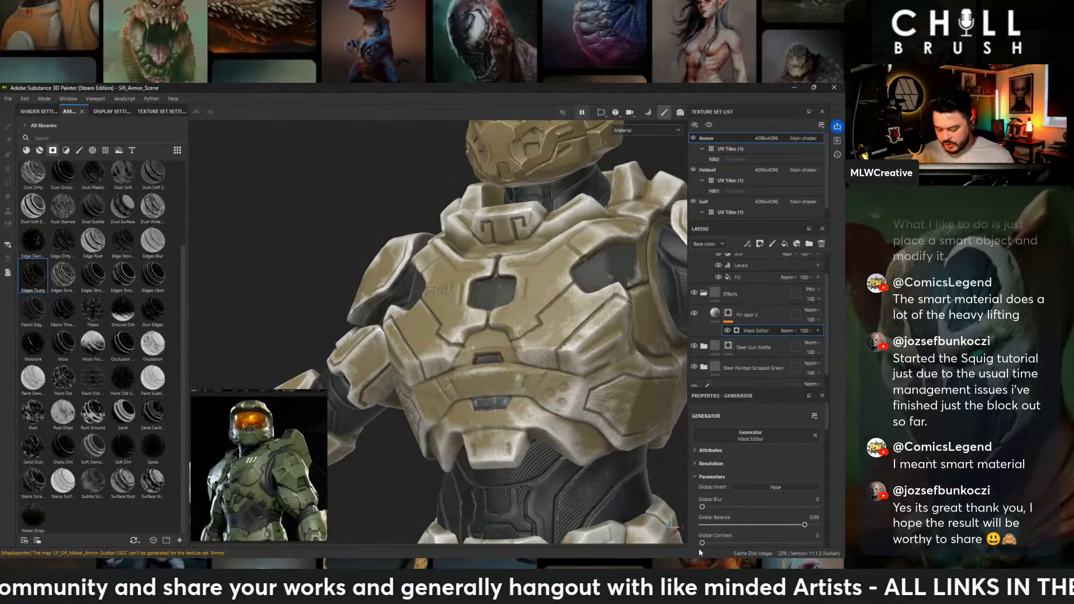
pyautogui.moveTo(702, 542); pyautogui.dragTo(789, 543)
pyautogui.scroll(-2, 789, 531)
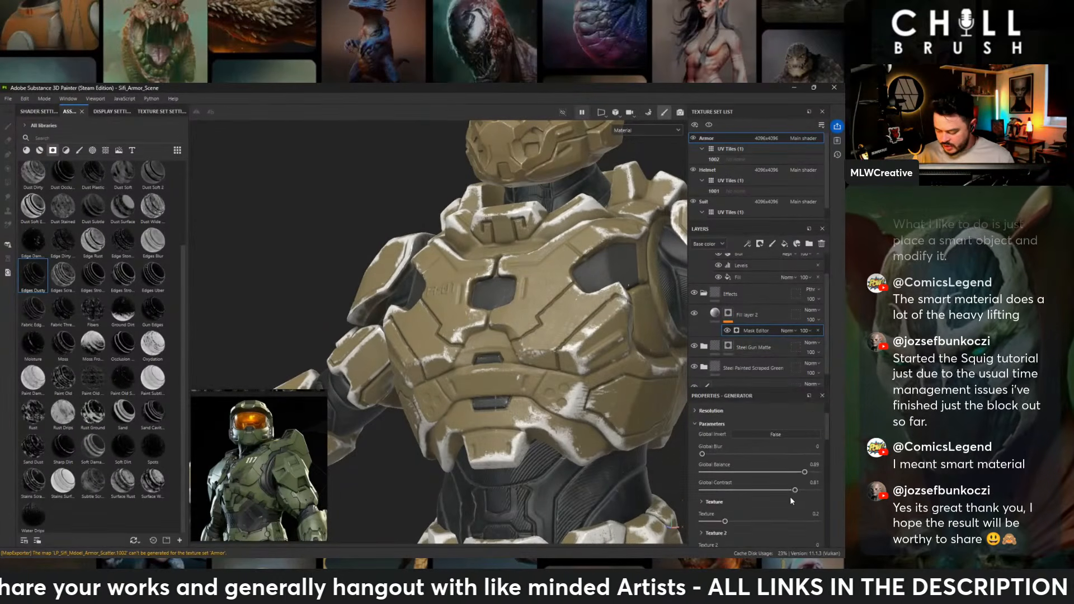
# - Set the edge mask generator's Global Balance to 0.9 and Global Contrast to 0.98, checking the wear from several sides of the armor
pyautogui.moveTo(789, 491); pyautogui.dragTo(805, 473)
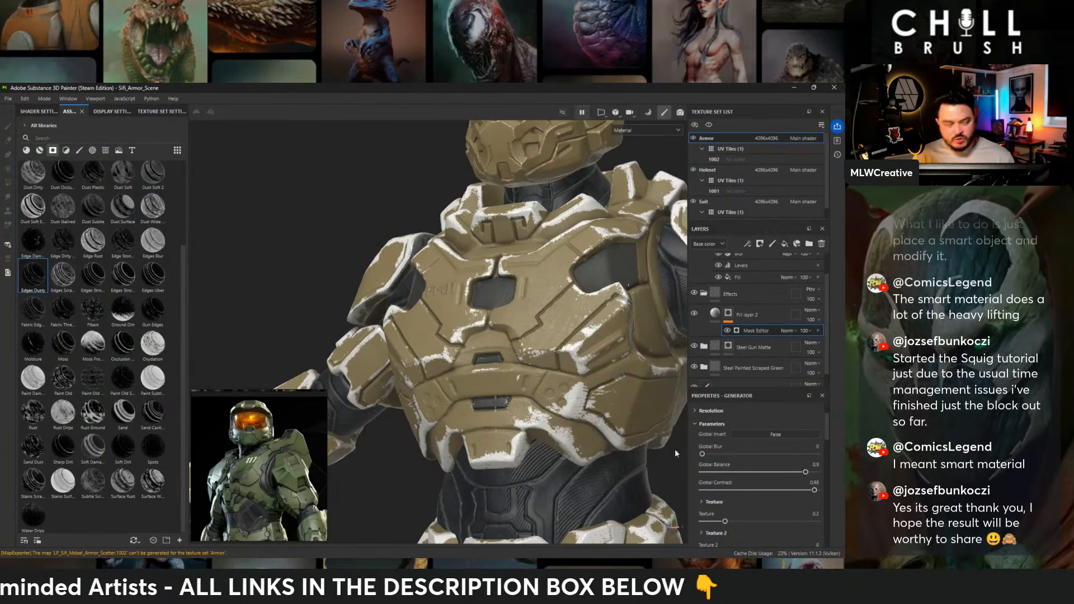
pyautogui.keyDown('alt'); pyautogui.moveTo(398, 182); pyautogui.dragTo(515, 273); pyautogui.keyUp('alt')
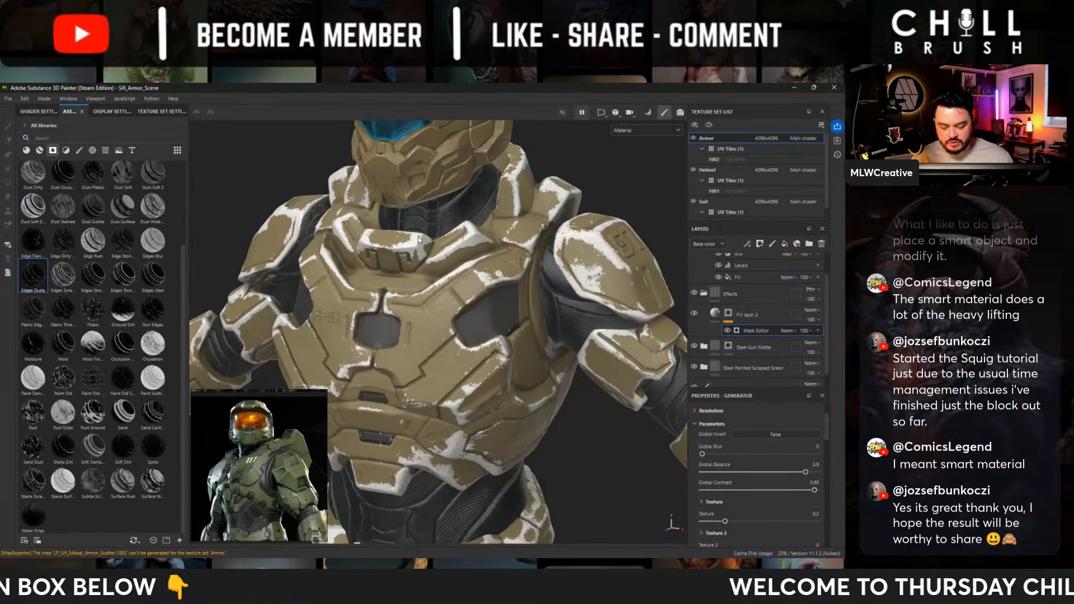
pyautogui.keyDown('alt'); pyautogui.moveTo(372, 249); pyautogui.dragTo(327, 302, button='right'); pyautogui.keyUp('alt')
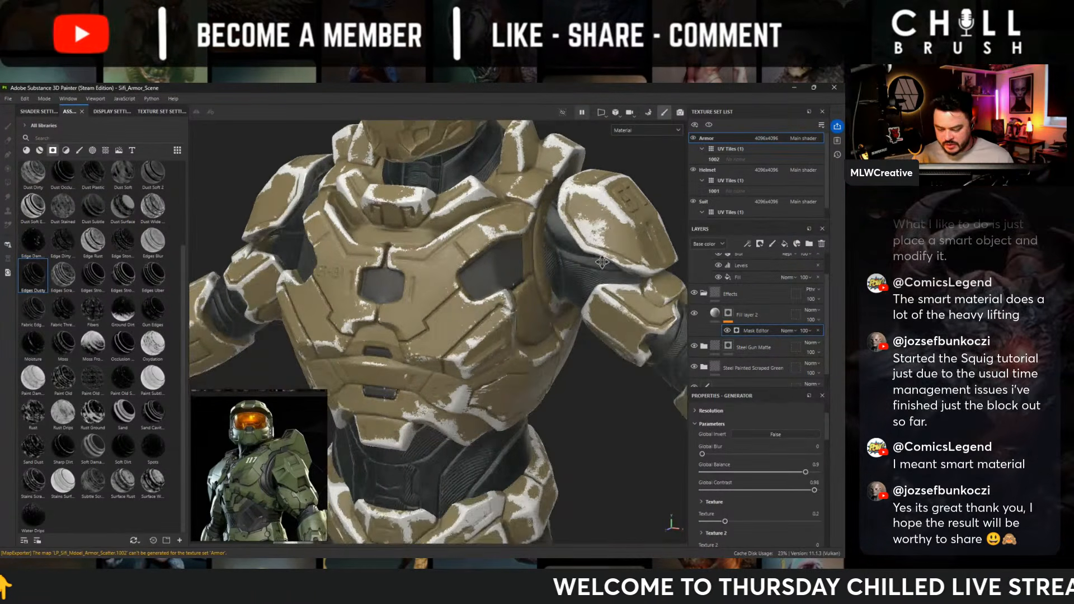
pyautogui.keyDown('alt'); pyautogui.moveTo(313, 324); pyautogui.dragTo(343, 193, button='middle'); pyautogui.keyUp('alt')
pyautogui.keyDown('alt'); pyautogui.moveTo(343, 193); pyautogui.dragTo(699, 336); pyautogui.keyUp('alt')
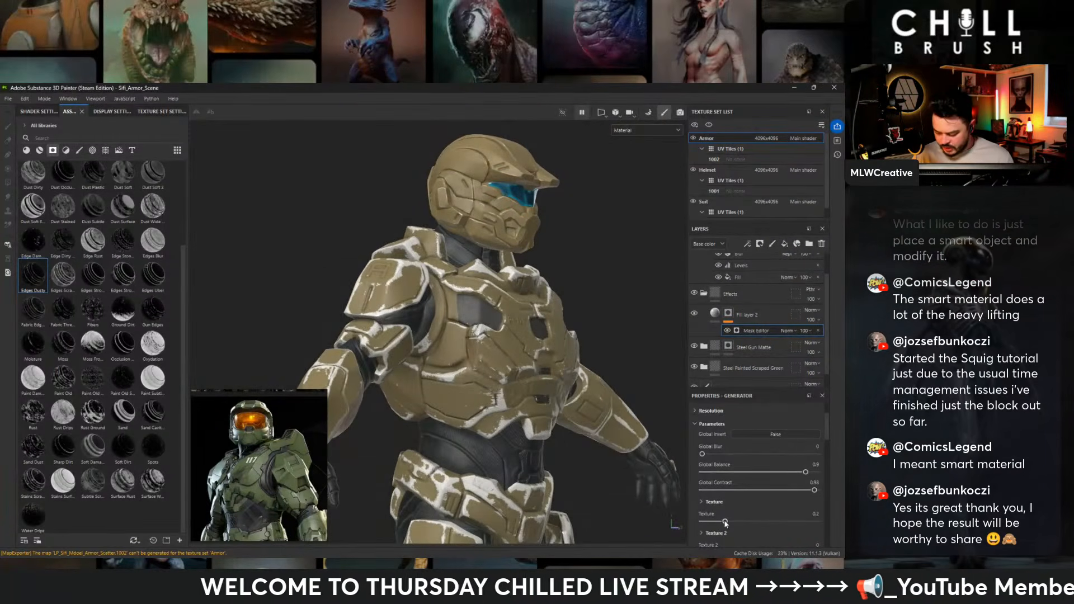
# - Set the edge mask generator's Texture amount to 0.36 and its Texture 2 amount to about 0.65
pyautogui.moveTo(725, 523); pyautogui.dragTo(744, 523)
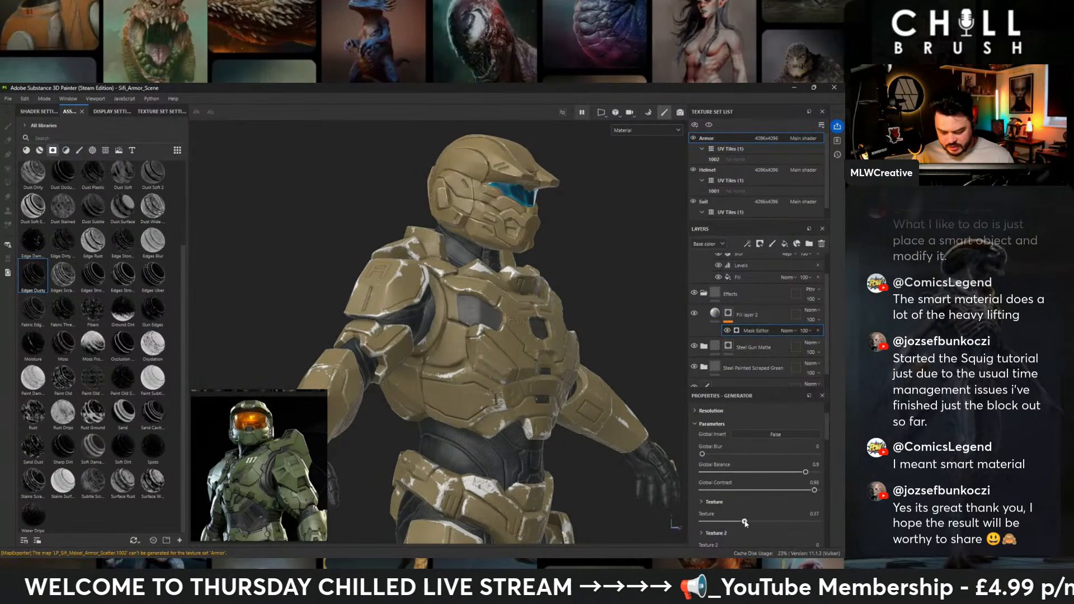
pyautogui.scroll(-2, 751, 482)
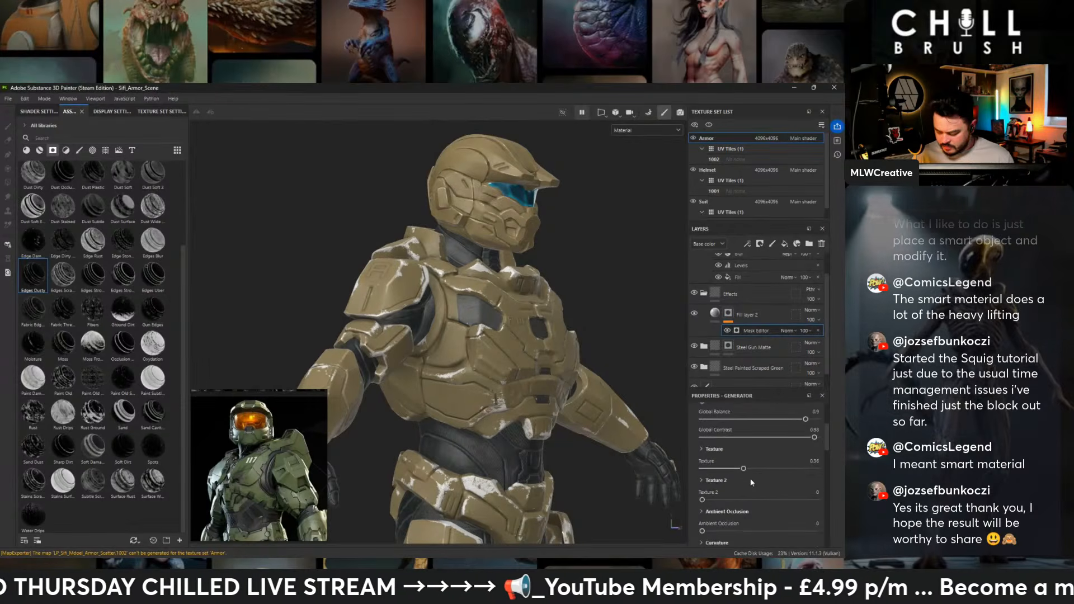
pyautogui.click(812, 499)
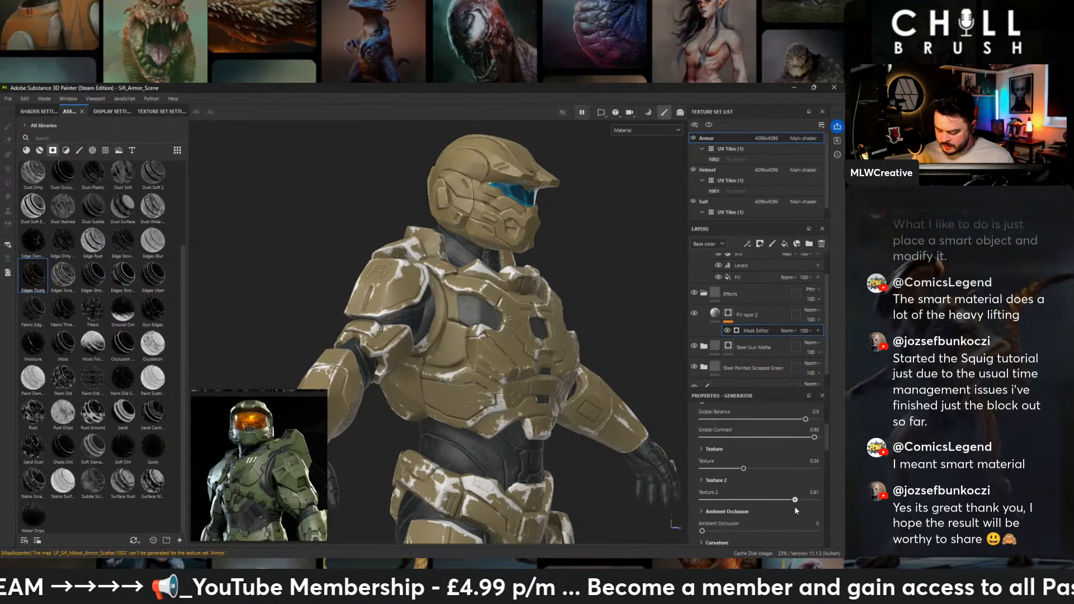
# - Set the edge mask generator's Curvature to 0.59 and check the reduced wear on the torso and shoulder armor
pyautogui.scroll(-3, 727, 518)
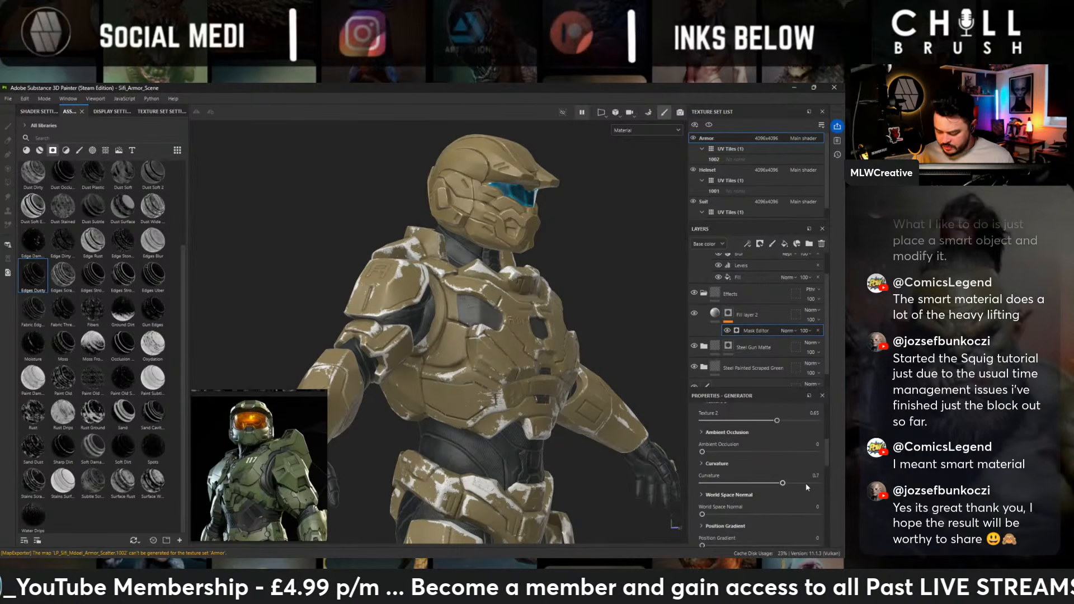
pyautogui.moveTo(783, 483); pyautogui.dragTo(769, 483)
pyautogui.keyDown('alt'); pyautogui.moveTo(550, 330); pyautogui.dragTo(492, 319); pyautogui.keyUp('alt')
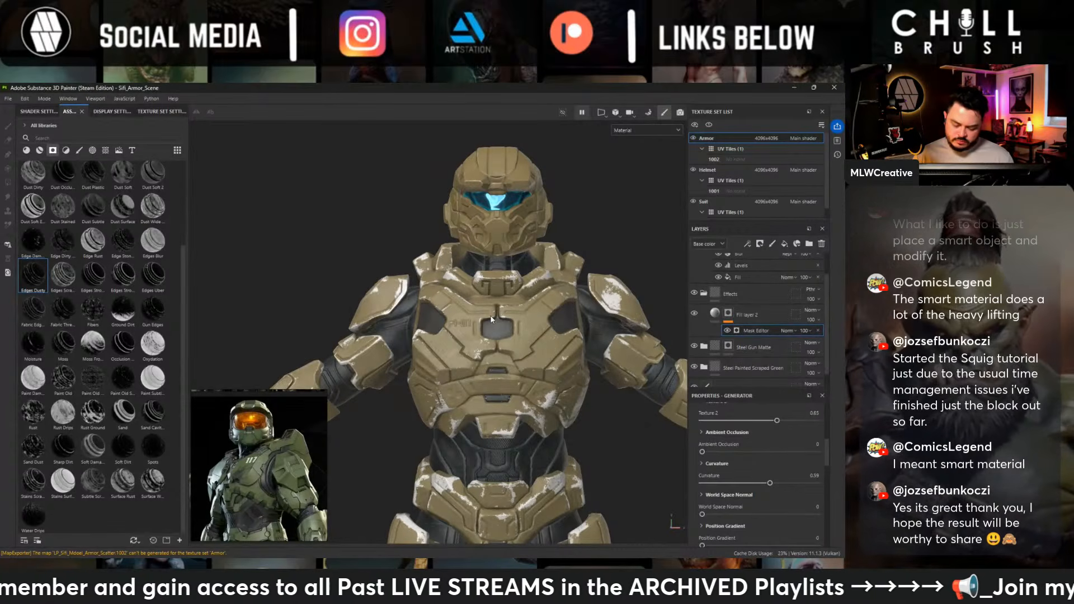
pyautogui.moveTo(491, 320)
pyautogui.keyDown('alt'); pyautogui.mouseDown()
pyautogui.moveTo(405, 283)
pyautogui.moveTo(486, 313)
pyautogui.mouseUp(); pyautogui.keyUp('alt')
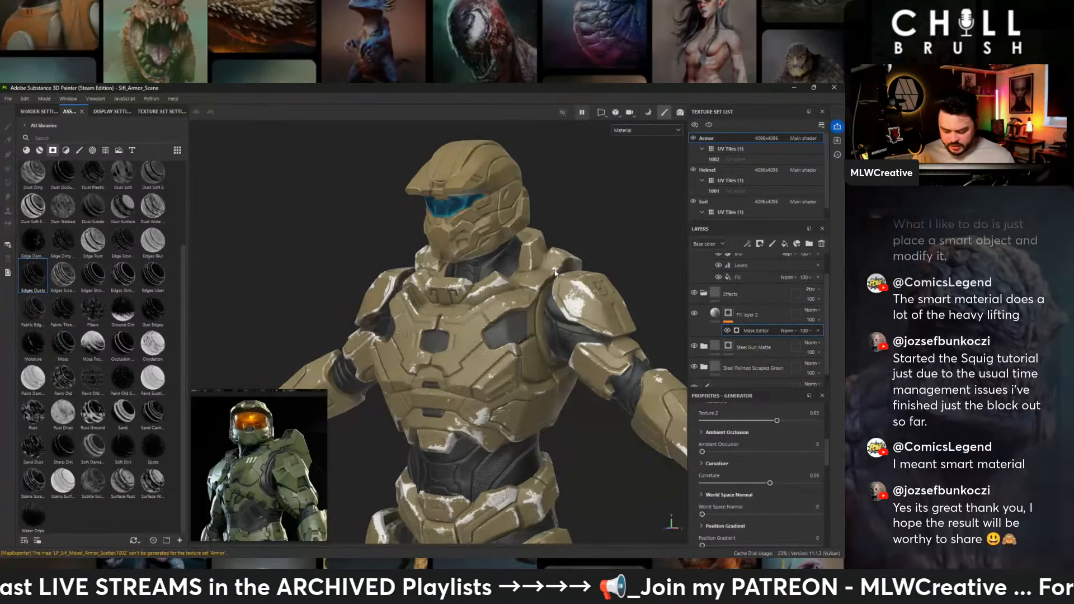
# - Enable the roughness and metallic channels on the fill layer in the Effects folder and lower its roughness
pyautogui.click(749, 314)
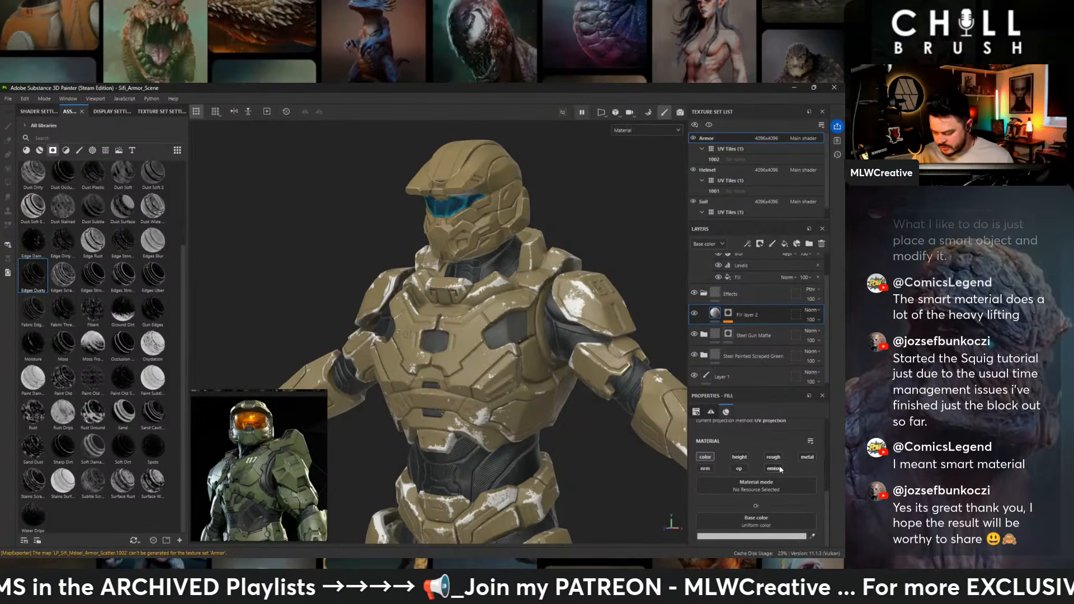
pyautogui.scroll(-1, 716, 526)
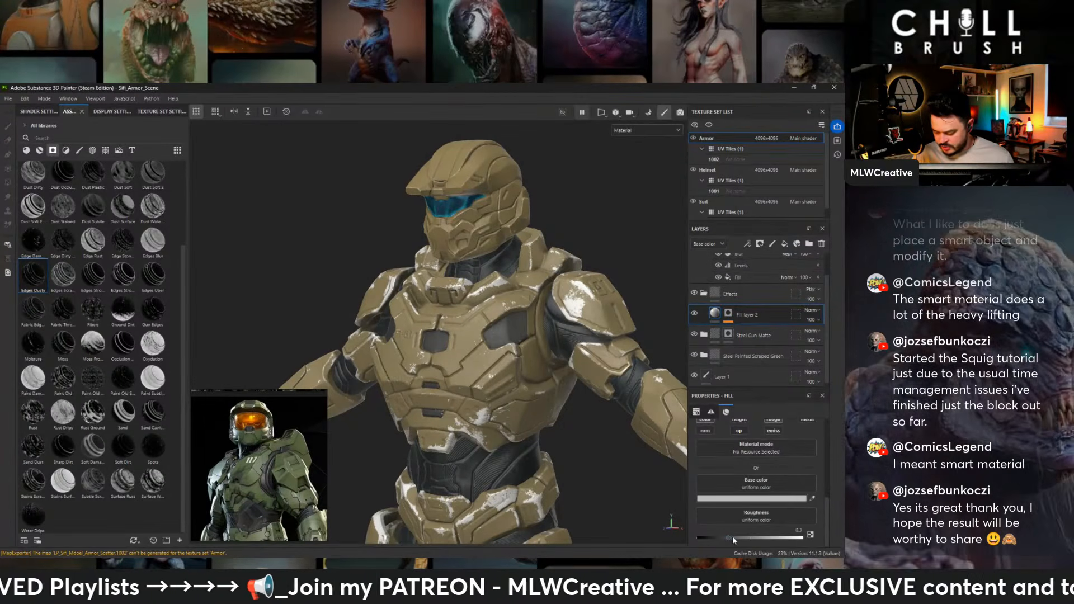
pyautogui.moveTo(727, 536); pyautogui.dragTo(724, 537)
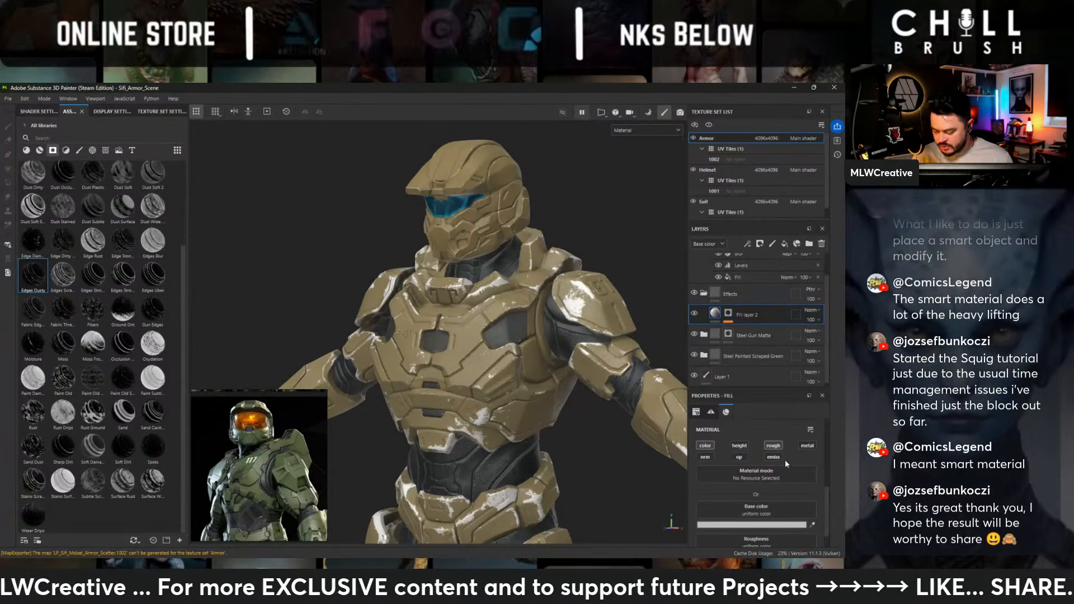
pyautogui.click(807, 447)
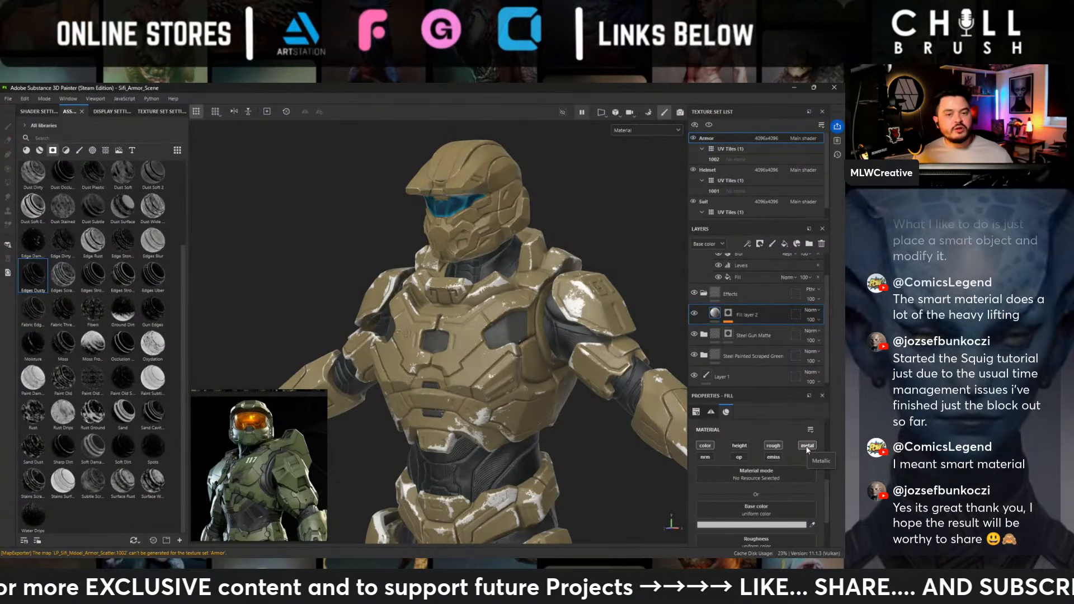
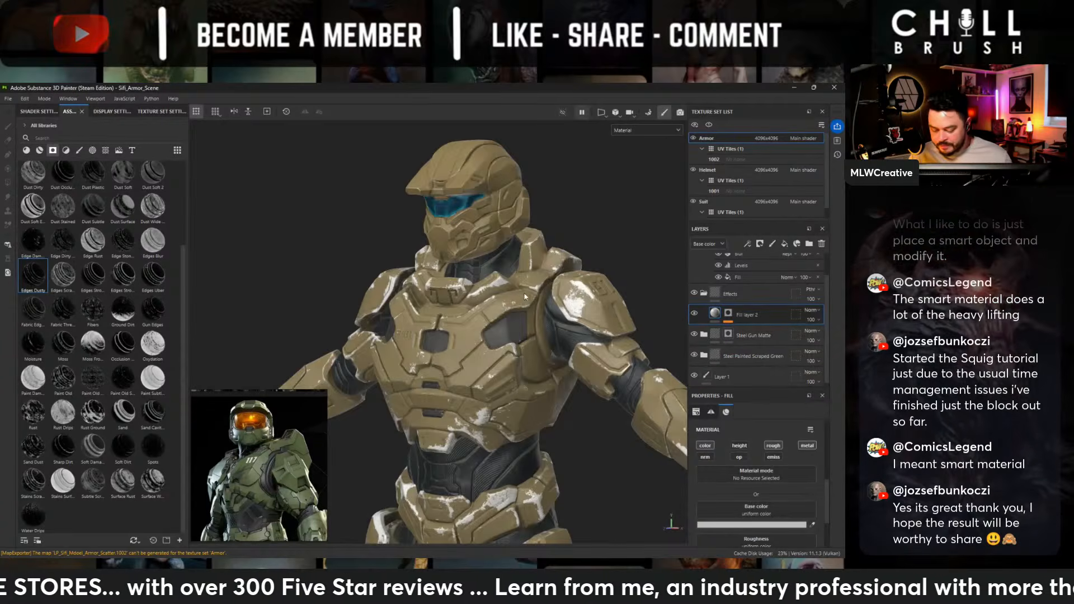
# - Raise the metallic value of the fill layer in the Effects folder to about 0.78
pyautogui.scroll(3, 515, 330)
pyautogui.keyDown('alt'); pyautogui.moveTo(520, 330); pyautogui.dragTo(506, 313); pyautogui.keyUp('alt')
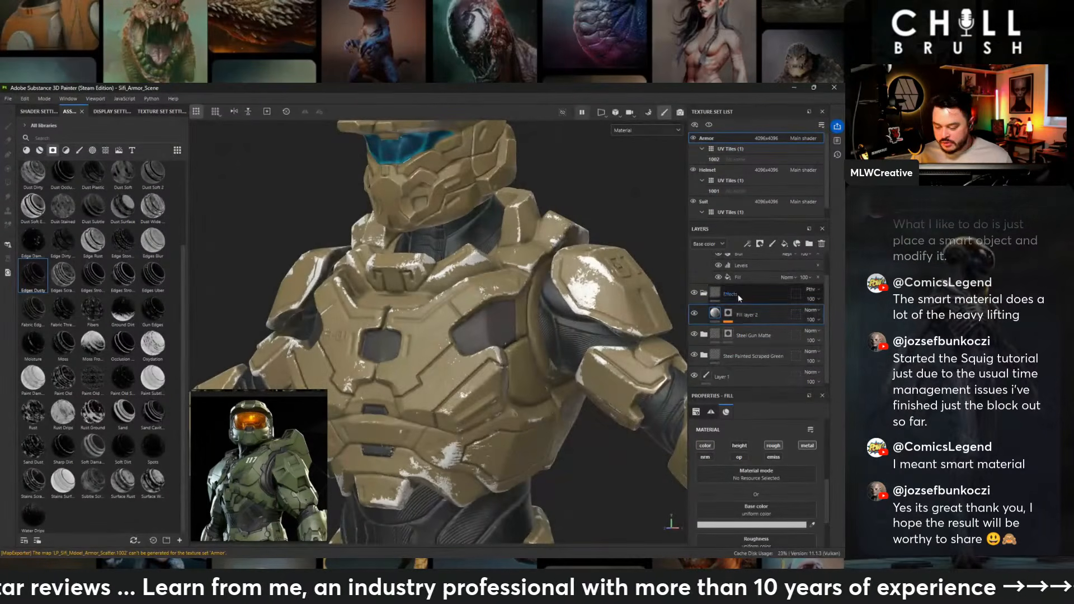
pyautogui.scroll(-1, 740, 519)
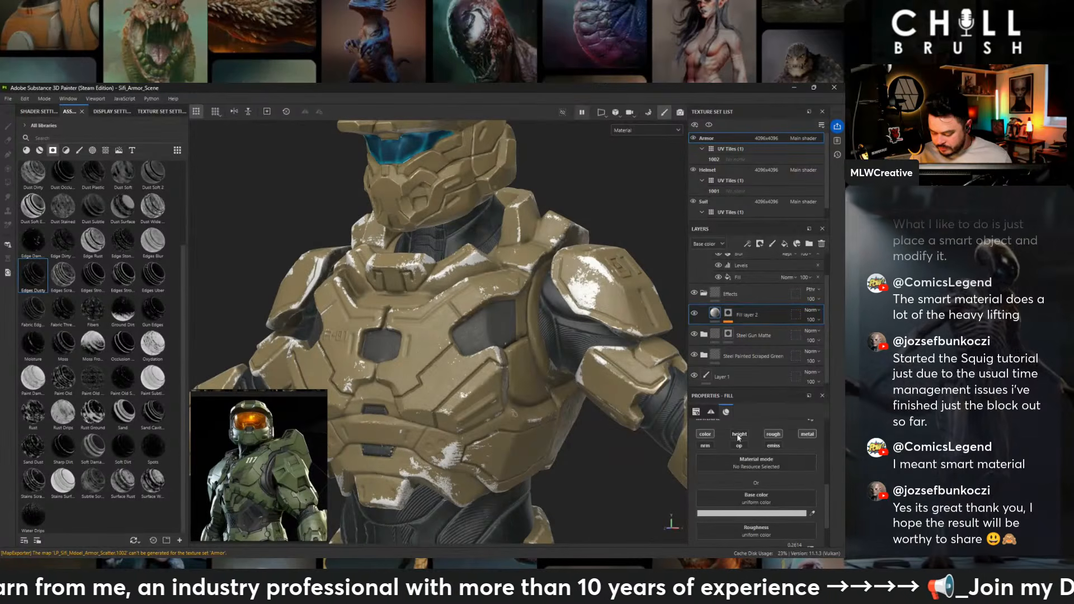
pyautogui.scroll(-4, 760, 437)
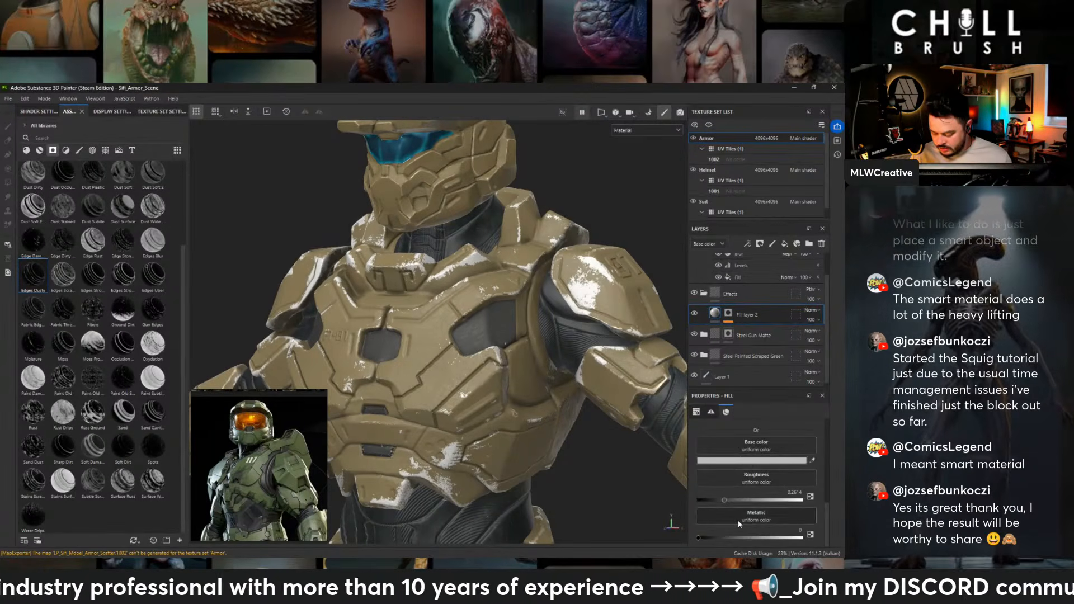
pyautogui.moveTo(737, 538); pyautogui.dragTo(767, 537)
pyautogui.keyDown('alt'); pyautogui.moveTo(481, 271); pyautogui.dragTo(442, 269); pyautogui.keyUp('alt')
pyautogui.moveTo(767, 537); pyautogui.dragTo(779, 538)
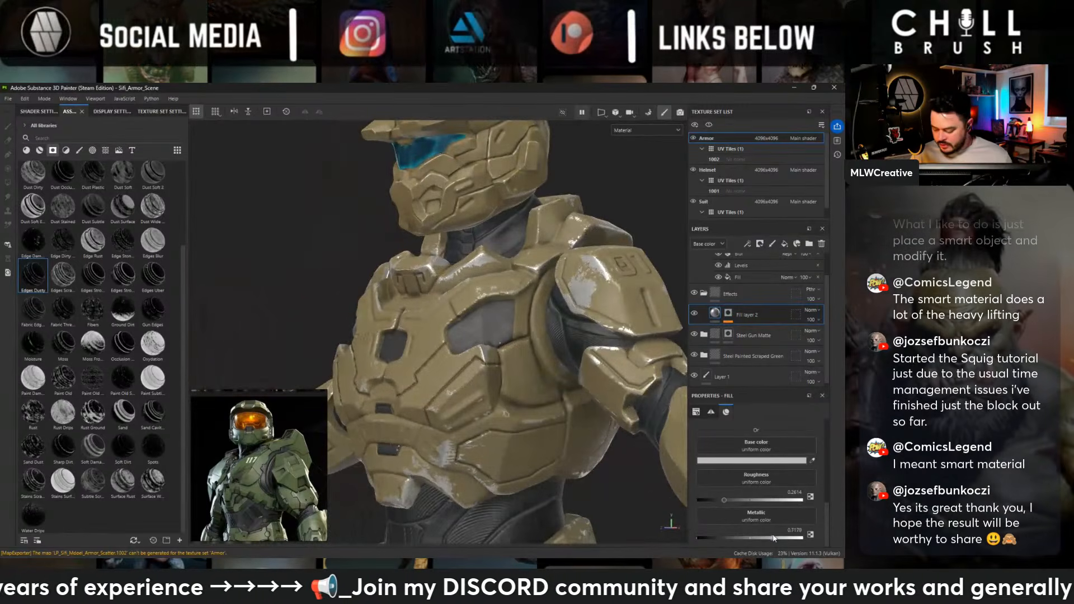
# - Darken the fill layer's base color to grey 999999 and check the metal wear across the whole armor
pyautogui.click(767, 461)
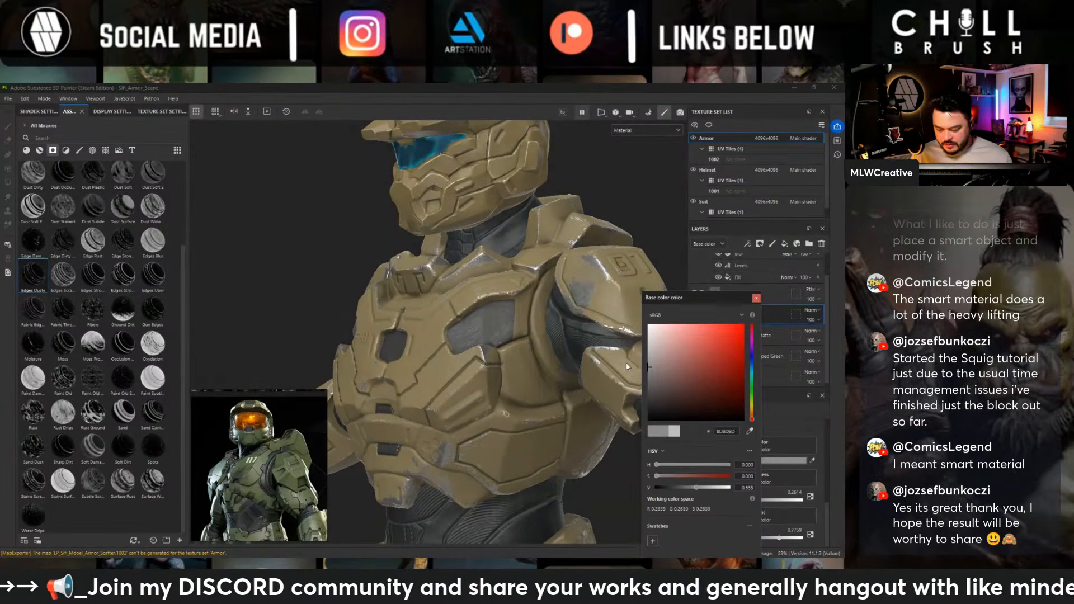
pyautogui.moveTo(626, 367); pyautogui.dragTo(627, 362)
pyautogui.keyDown('alt'); pyautogui.moveTo(411, 269); pyautogui.dragTo(472, 276); pyautogui.keyUp('alt')
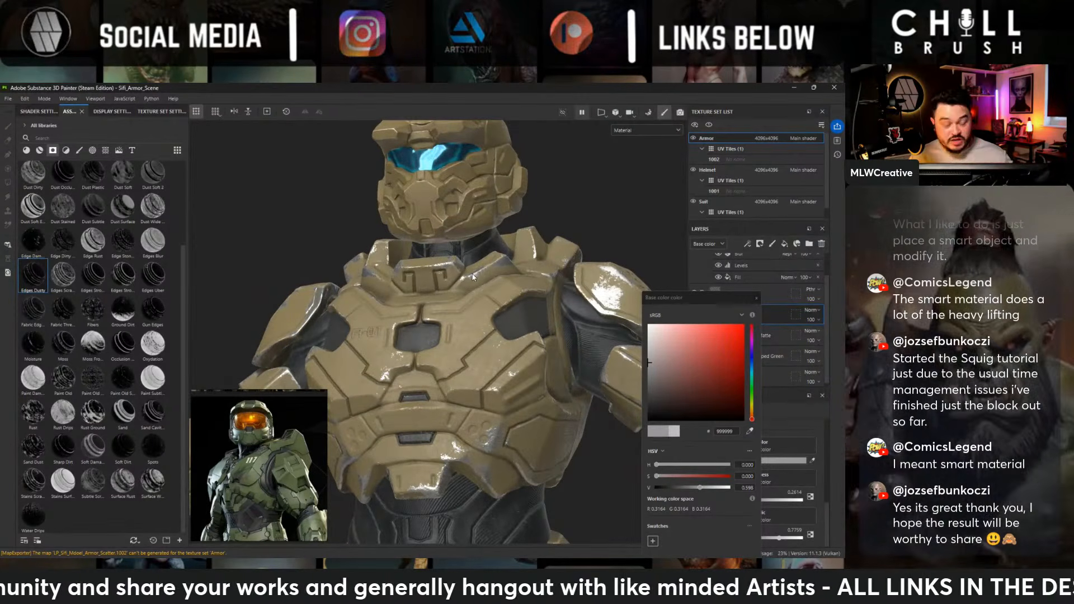
pyautogui.keyDown('alt'); pyautogui.moveTo(473, 276); pyautogui.dragTo(357, 349, button='right'); pyautogui.keyUp('alt')
pyautogui.keyDown('alt'); pyautogui.moveTo(358, 350); pyautogui.dragTo(416, 366); pyautogui.keyUp('alt')
pyautogui.keyDown('alt'); pyautogui.moveTo(416, 366); pyautogui.dragTo(388, 222, button='middle'); pyautogui.keyUp('alt')
pyautogui.keyDown('alt'); pyautogui.moveTo(387, 221); pyautogui.dragTo(344, 240); pyautogui.keyUp('alt')
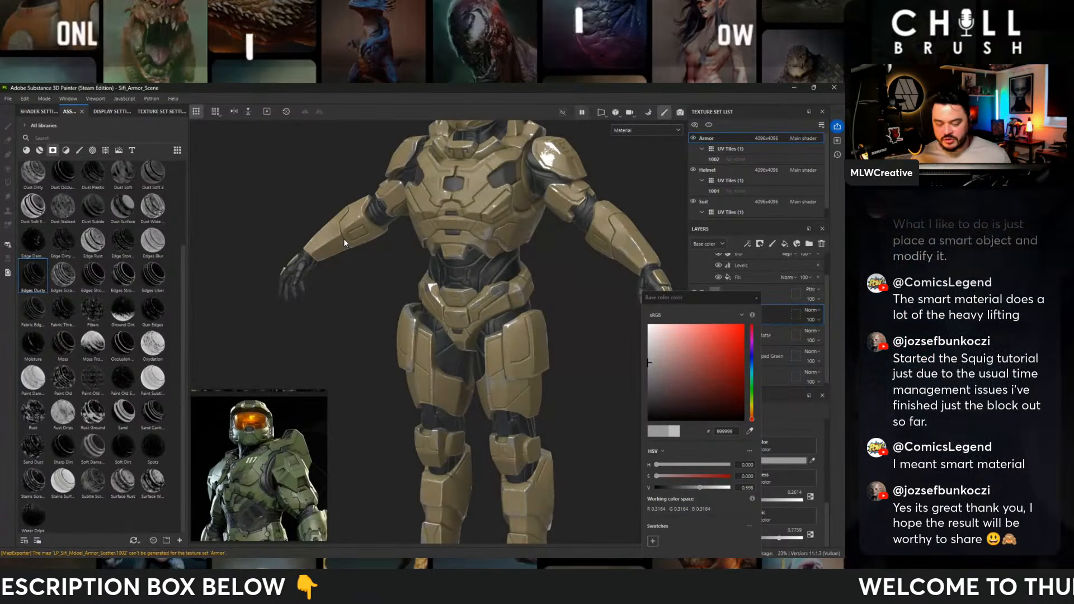
pyautogui.click(757, 299)
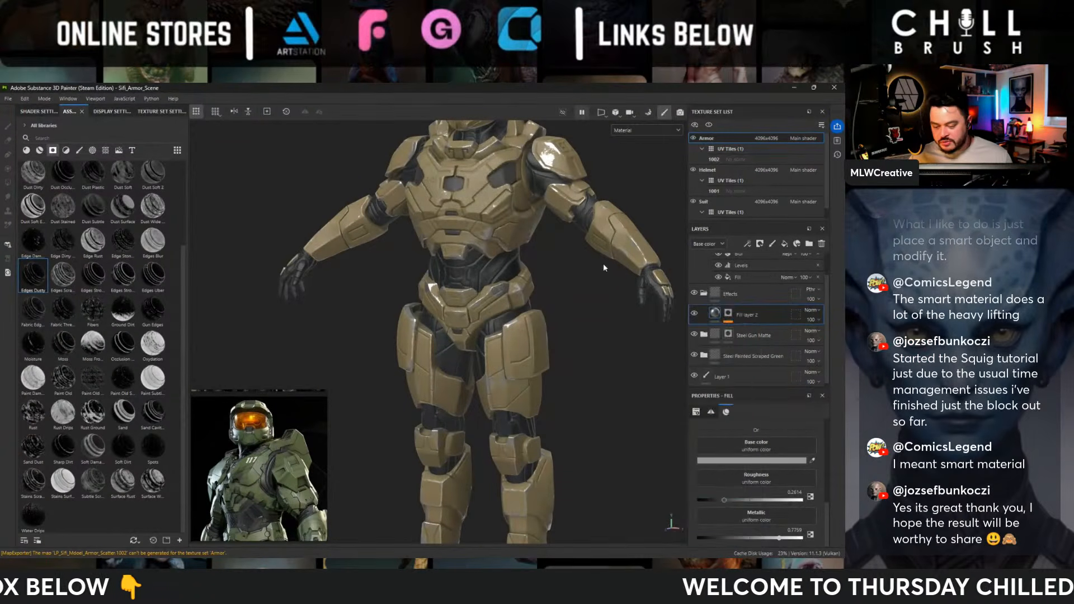
pyautogui.keyDown('alt'); pyautogui.moveTo(324, 214); pyautogui.dragTo(324, 314, button='middle'); pyautogui.keyUp('alt')
pyautogui.keyDown('alt'); pyautogui.moveTo(324, 314); pyautogui.dragTo(678, 436, button='right'); pyautogui.keyUp('alt')
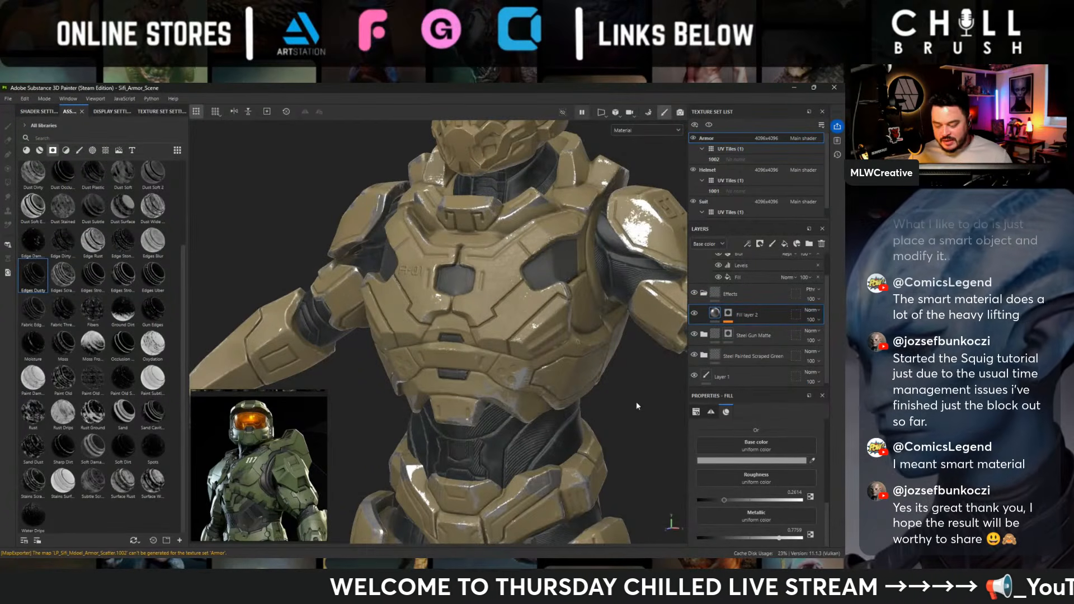
pyautogui.keyDown('alt'); pyautogui.moveTo(636, 406); pyautogui.dragTo(551, 412); pyautogui.keyUp('alt')
# - Enable the height channel on the fill layer and lower its height to about -0.56 to recess the worn areas
pyautogui.scroll(-1, 739, 380)
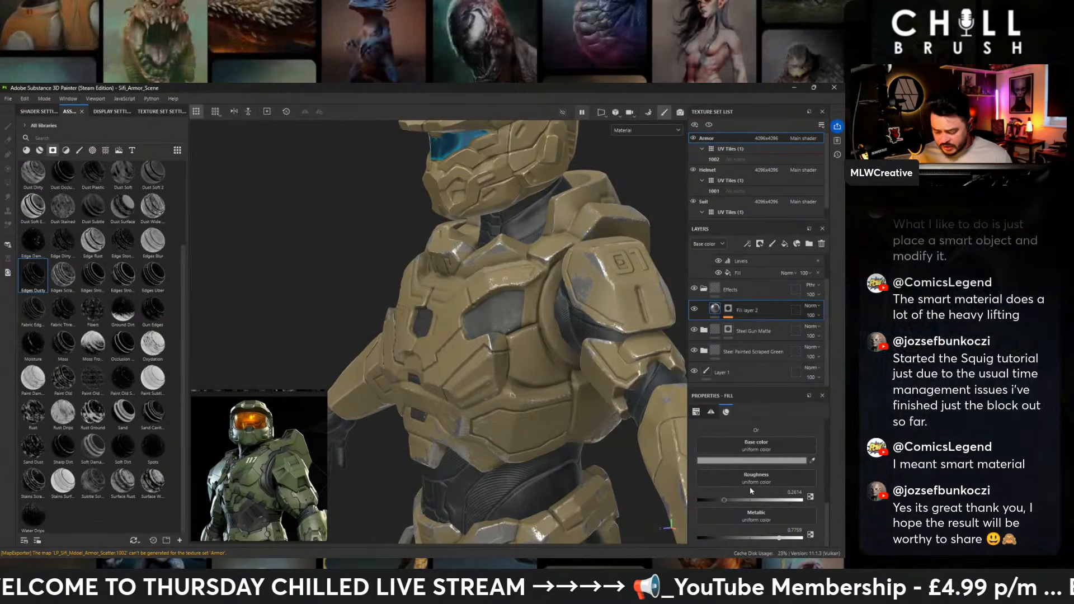
pyautogui.scroll(-5, 746, 432)
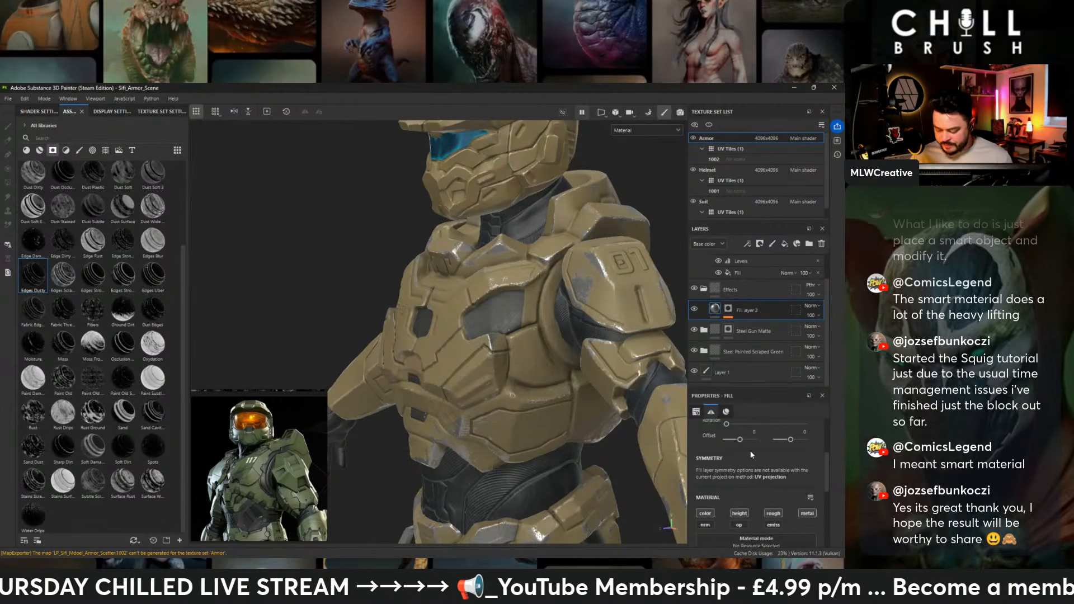
pyautogui.scroll(5, 751, 454)
pyautogui.scroll(5, 490, 284)
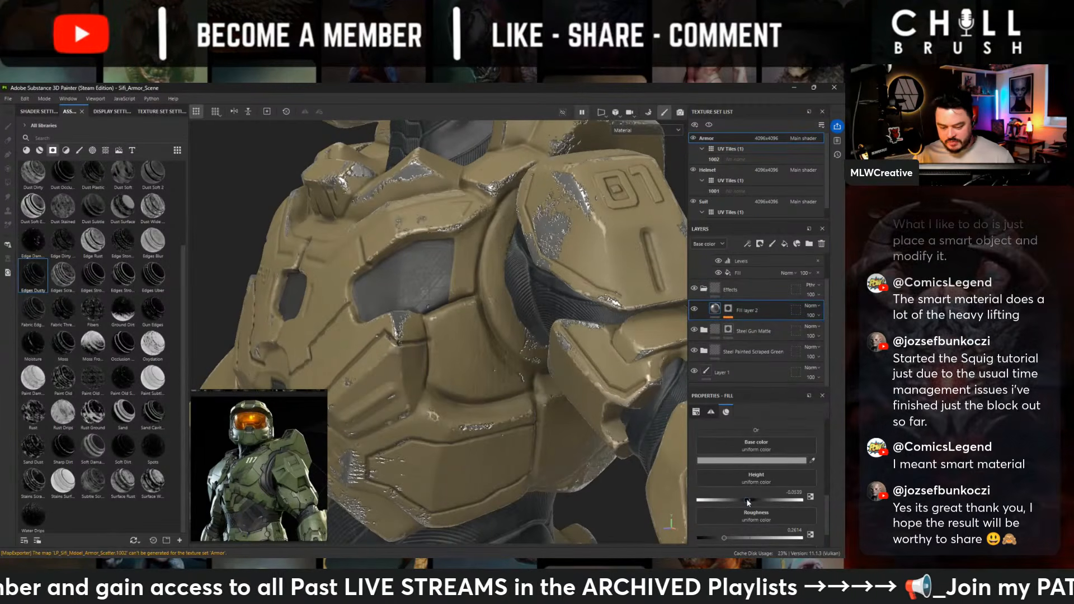
pyautogui.moveTo(750, 501); pyautogui.dragTo(741, 502)
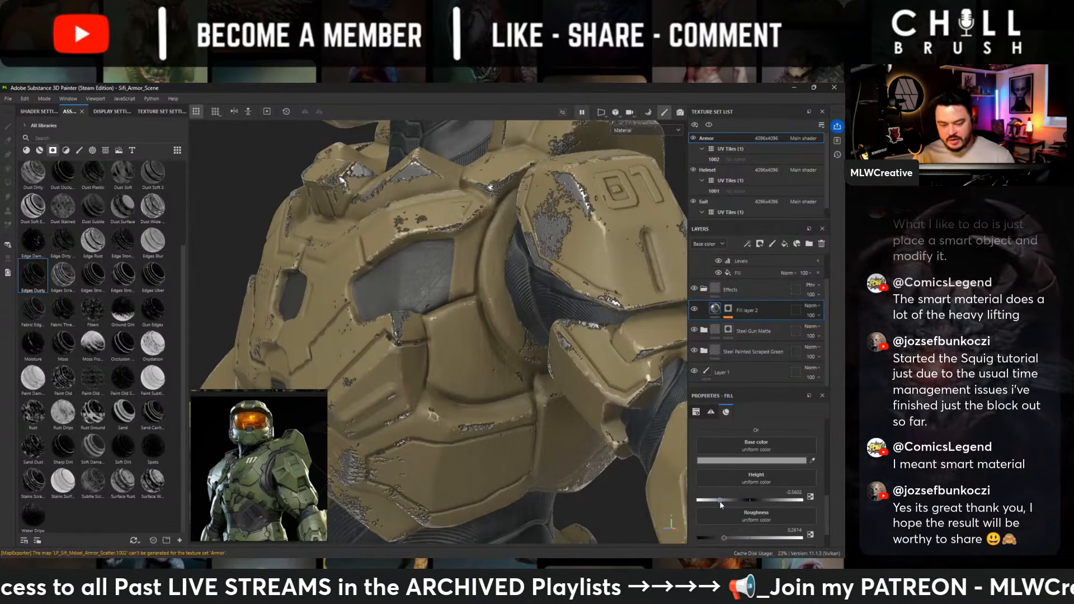
pyautogui.moveTo(459, 306)
pyautogui.keyDown('alt'); pyautogui.mouseDown()
pyautogui.moveTo(599, 226)
pyautogui.moveTo(475, 304)
pyautogui.mouseUp(); pyautogui.keyUp('alt')
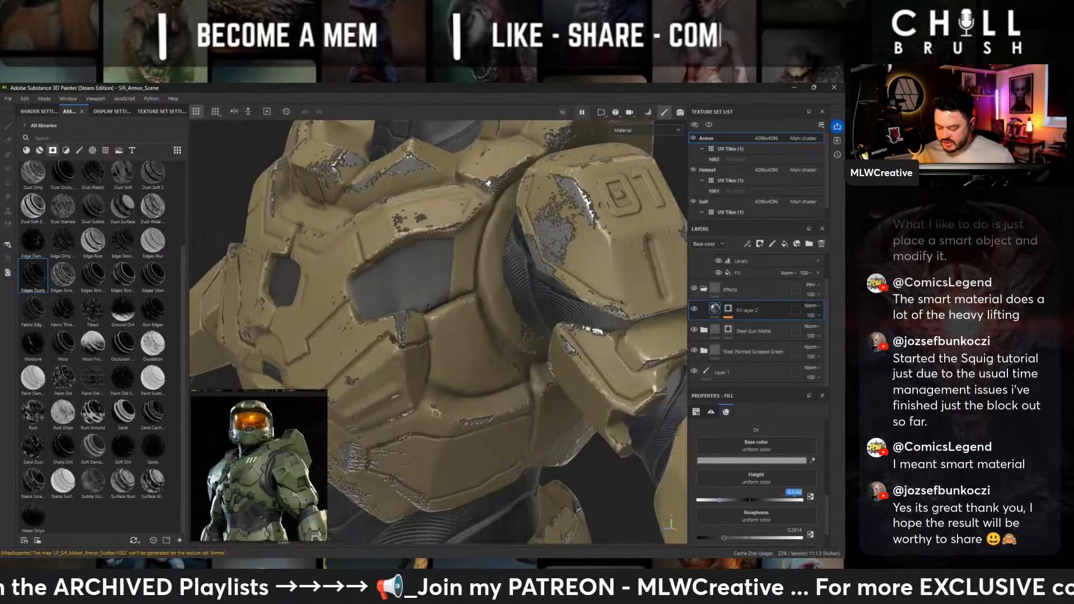
# - Try fill layer height values of -0.05 and -0.03, comparing the chipped edges around the torso and shoulders
pyautogui.click(793, 492)
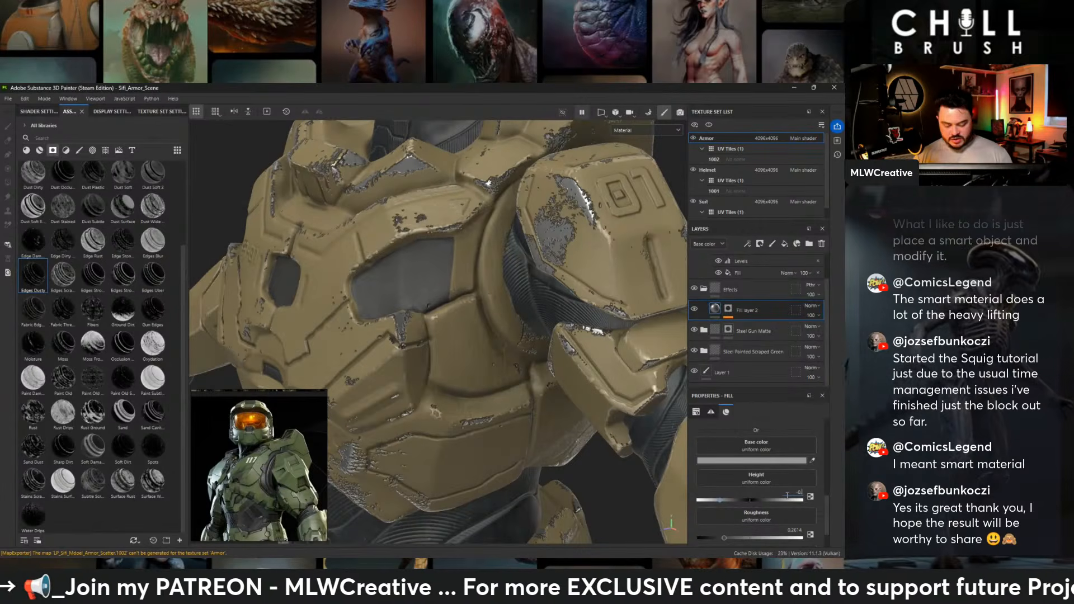
pyautogui.write('-0.0')
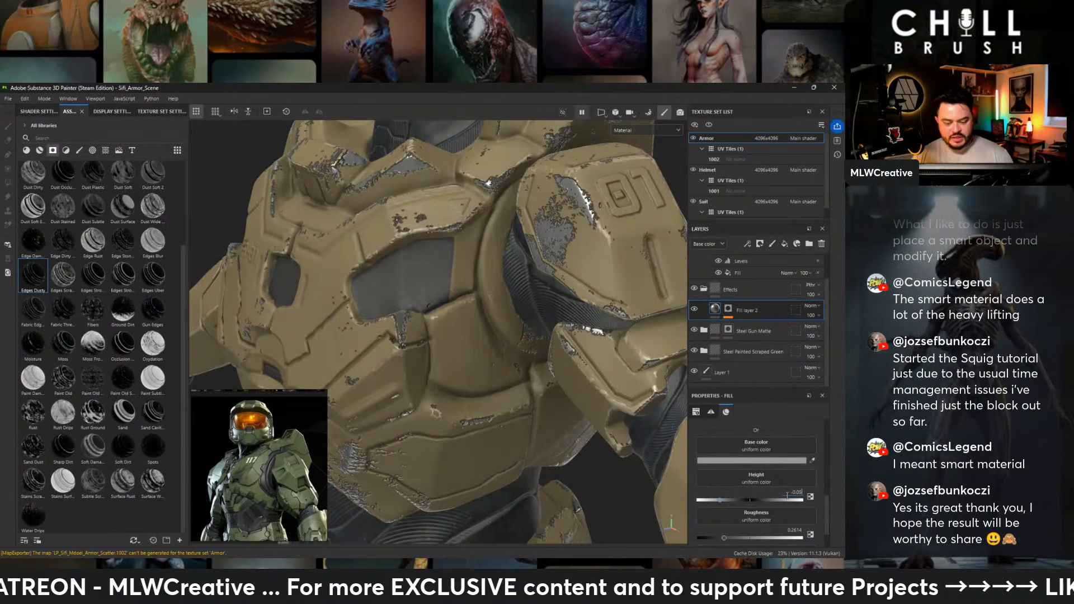
pyautogui.write('5')
pyautogui.press('Return')
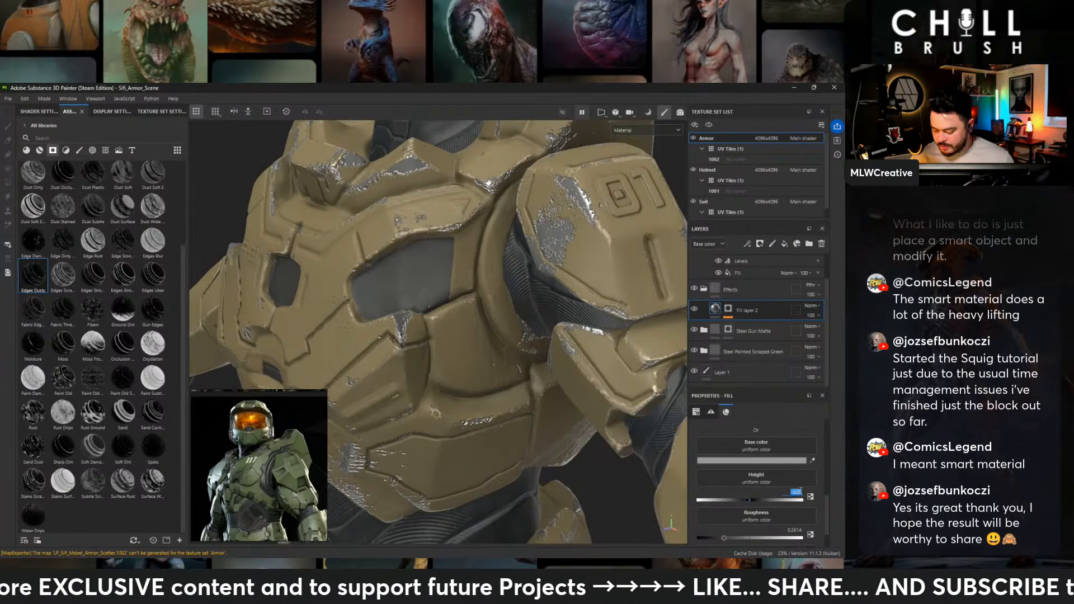
pyautogui.write('3')
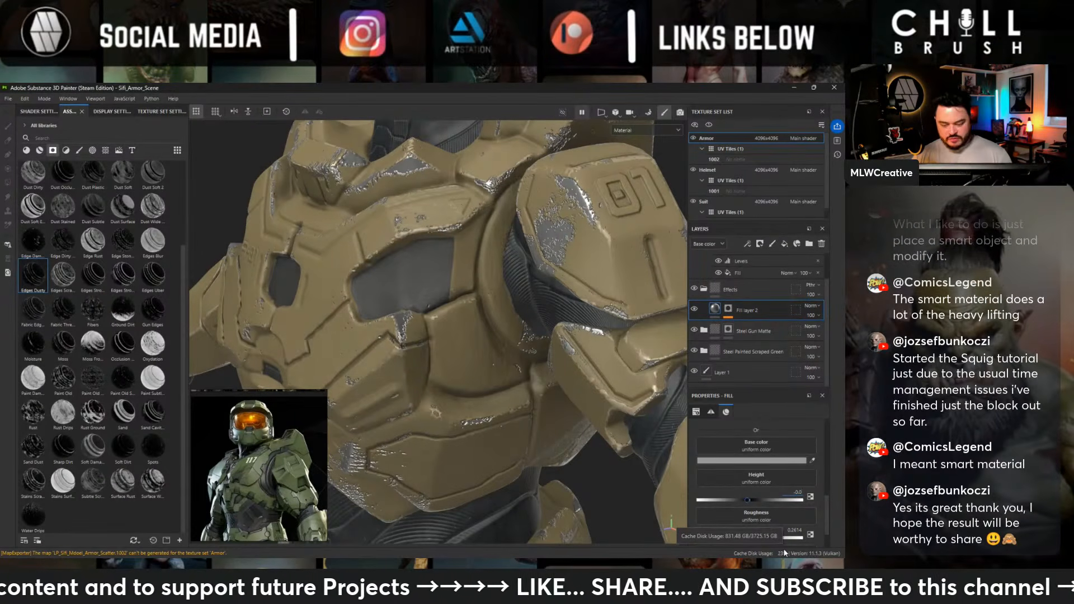
pyautogui.press('Return')
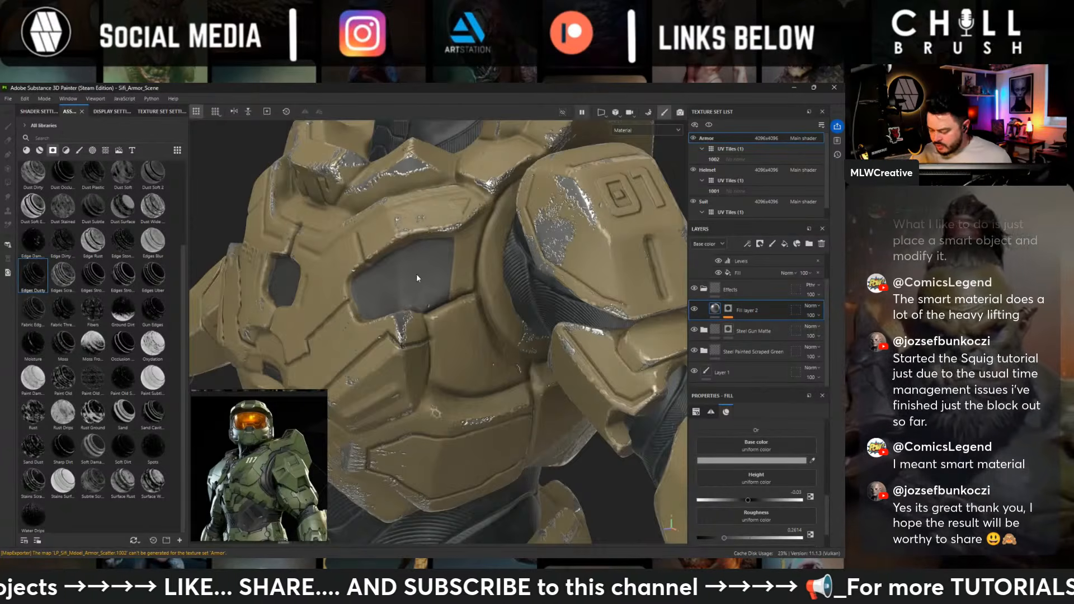
pyautogui.keyDown('alt'); pyautogui.moveTo(416, 277); pyautogui.dragTo(566, 257); pyautogui.keyUp('alt')
pyautogui.keyDown('alt'); pyautogui.moveTo(291, 358); pyautogui.dragTo(541, 335, button='middle'); pyautogui.keyUp('alt')
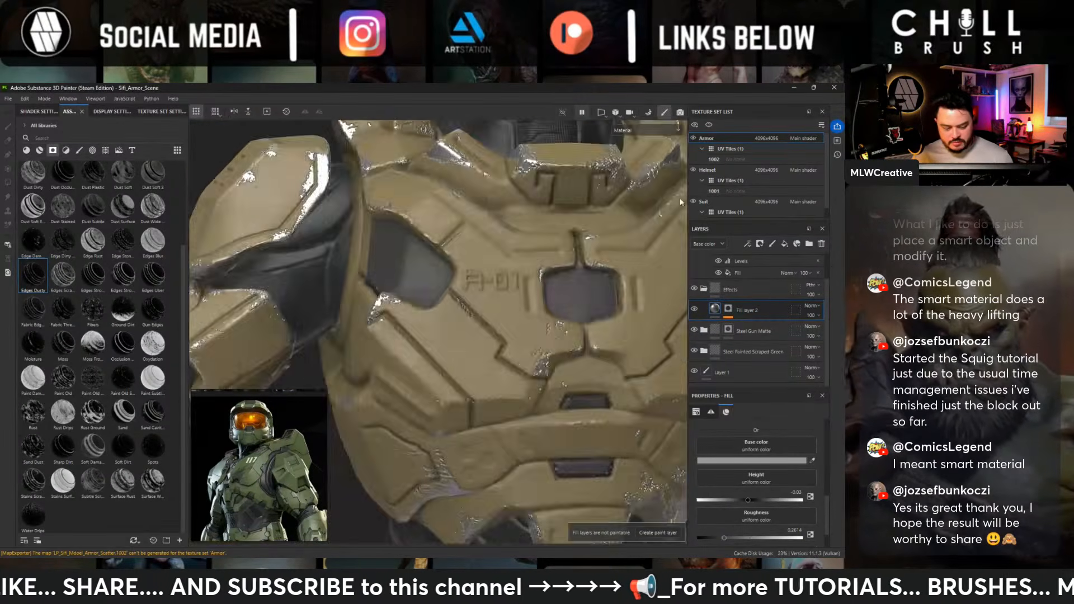
pyautogui.keyDown('alt'); pyautogui.moveTo(542, 336); pyautogui.dragTo(447, 213, button='right'); pyautogui.keyUp('alt')
pyautogui.moveTo(447, 212)
pyautogui.keyDown('alt'); pyautogui.mouseDown()
pyautogui.moveTo(343, 201)
pyautogui.moveTo(312, 213)
pyautogui.mouseUp(); pyautogui.keyUp('alt')
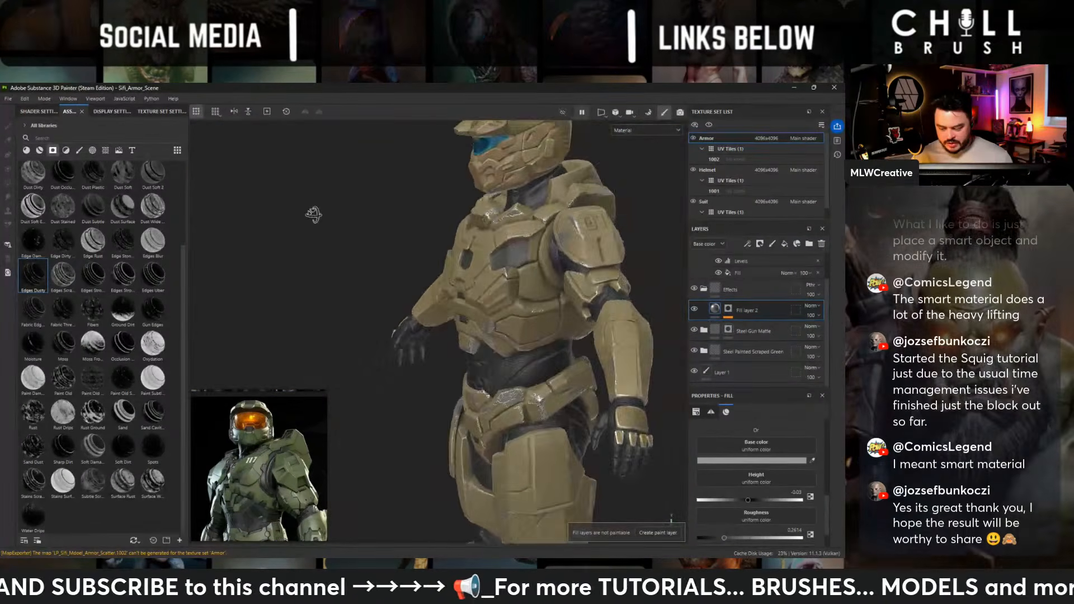
pyautogui.keyDown('alt'); pyautogui.moveTo(312, 213); pyautogui.dragTo(302, 286, button='middle'); pyautogui.keyUp('alt')
pyautogui.keyDown('alt'); pyautogui.moveTo(302, 285); pyautogui.dragTo(572, 262, button='right'); pyautogui.keyUp('alt')
pyautogui.keyDown('alt'); pyautogui.moveTo(572, 262); pyautogui.dragTo(535, 265); pyautogui.keyUp('alt')
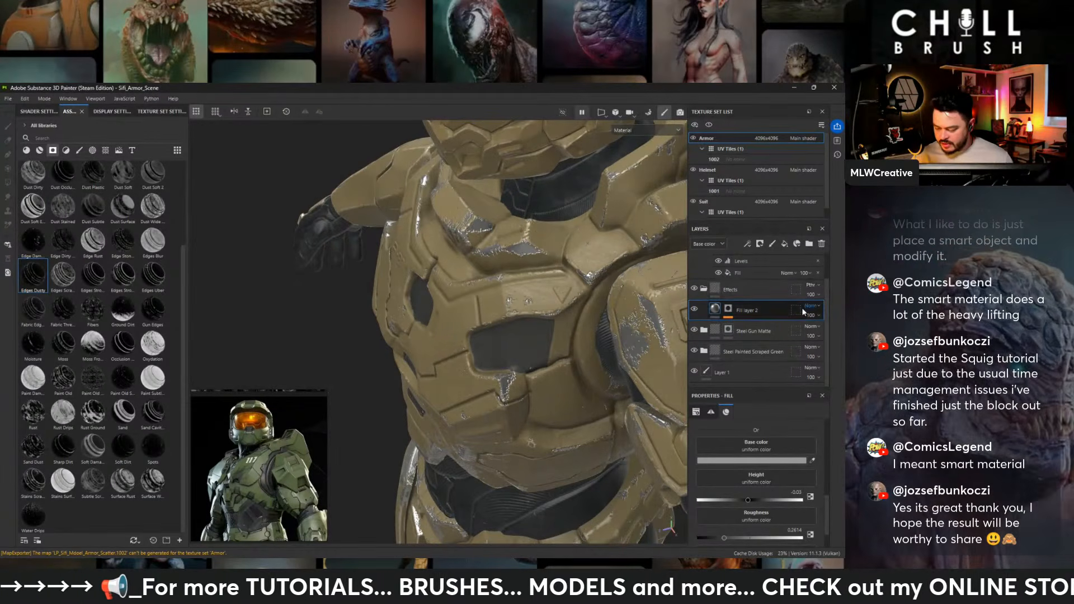
# - Set the fill layer's height to -0.02 and check the chipping on the chest
pyautogui.click(794, 491)
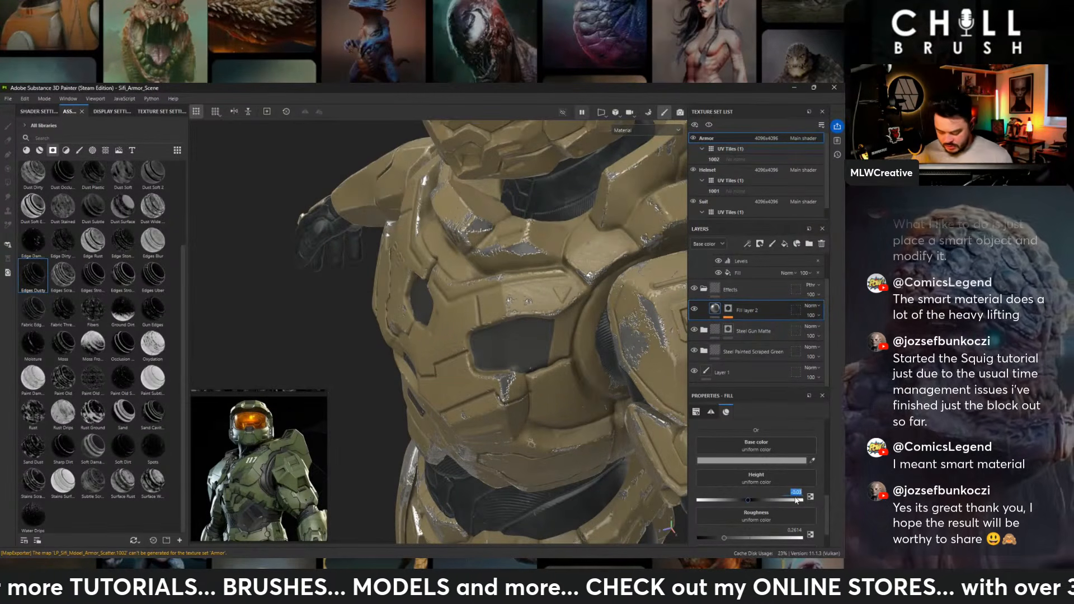
pyautogui.write('-0.0')
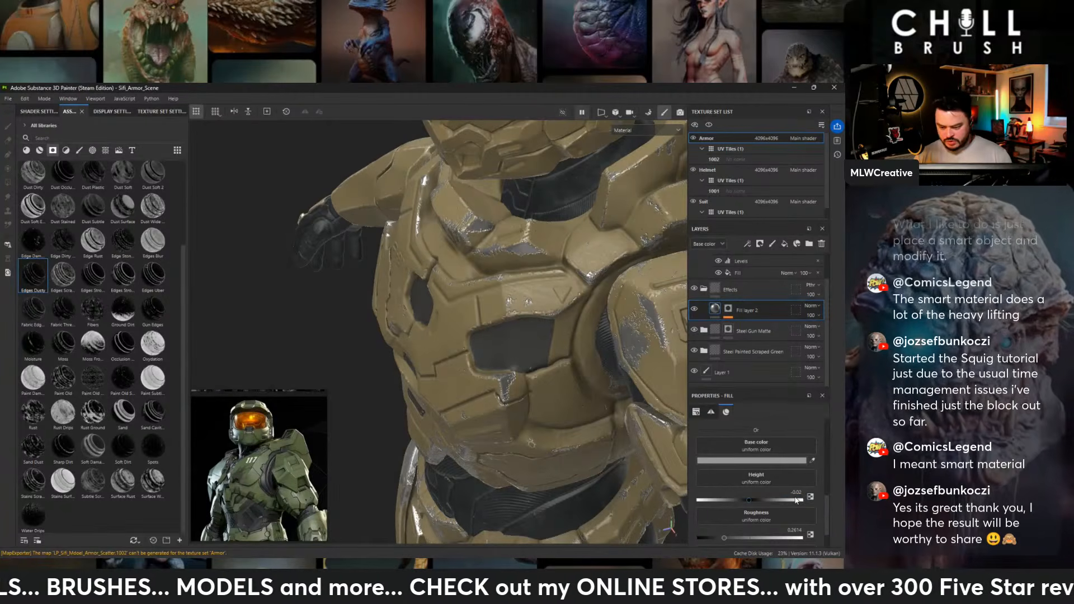
pyautogui.keyDown('alt'); pyautogui.moveTo(556, 453); pyautogui.dragTo(609, 371); pyautogui.keyUp('alt')
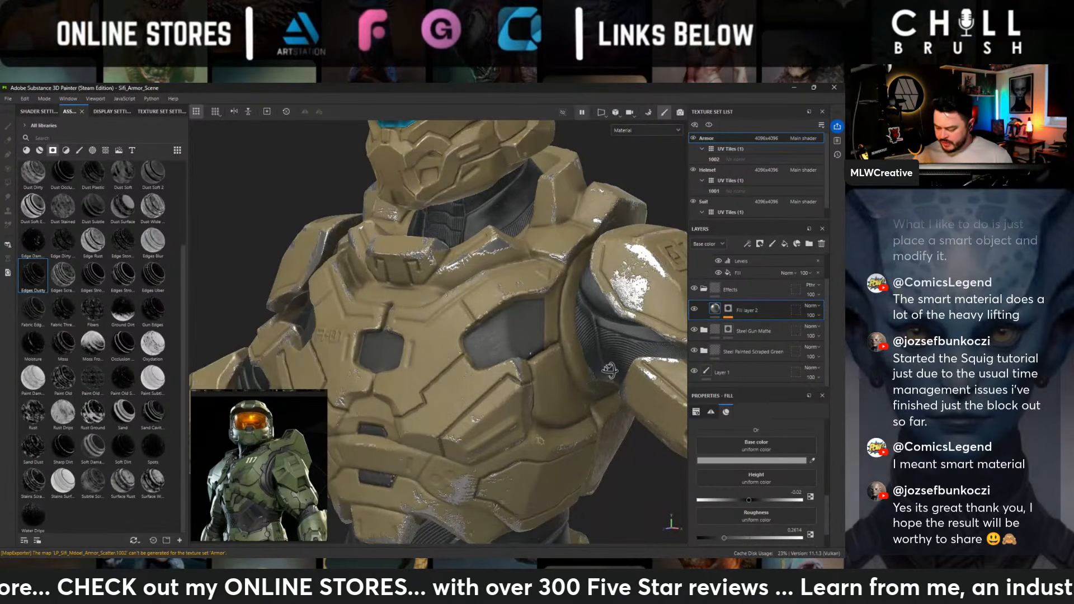
# - Darken the fill layer's base color to grey 6D6D6D and check the wear on the torso, arms and legs
pyautogui.click(751, 461)
pyautogui.keyDown('alt'); pyautogui.moveTo(609, 370); pyautogui.dragTo(640, 382); pyautogui.keyUp('alt')
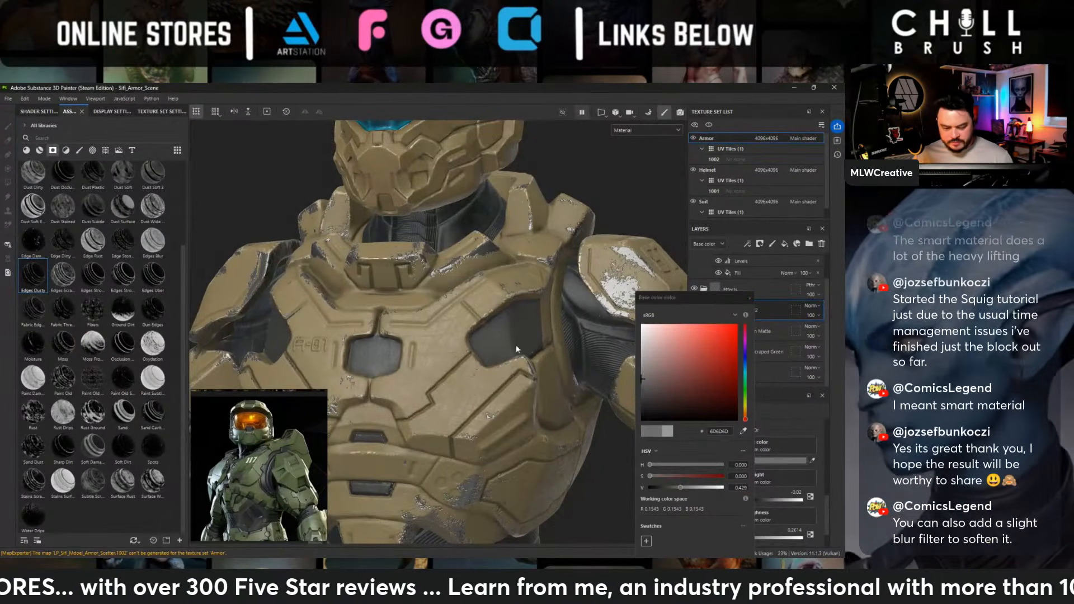
pyautogui.scroll(-4, 448, 252)
pyautogui.keyDown('alt'); pyautogui.moveTo(392, 238); pyautogui.dragTo(417, 234); pyautogui.keyUp('alt')
pyautogui.keyDown('alt'); pyautogui.moveTo(441, 305); pyautogui.dragTo(434, 243, button='middle'); pyautogui.keyUp('alt')
pyautogui.keyDown('alt'); pyautogui.moveTo(434, 243); pyautogui.dragTo(366, 239); pyautogui.keyUp('alt')
pyautogui.click(749, 298)
pyautogui.keyDown('alt'); pyautogui.moveTo(542, 363); pyautogui.dragTo(532, 269, button='middle'); pyautogui.keyUp('alt')
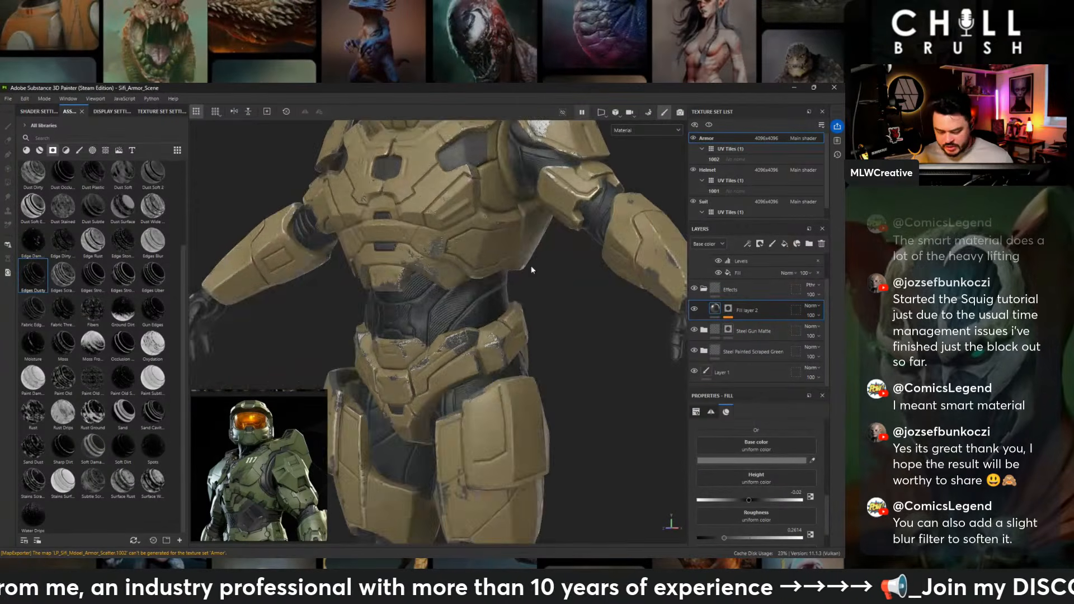
pyautogui.keyDown('alt'); pyautogui.moveTo(532, 269); pyautogui.dragTo(444, 263, button='right'); pyautogui.keyUp('alt')
pyautogui.keyDown('alt'); pyautogui.moveTo(439, 380); pyautogui.dragTo(434, 307, button='middle'); pyautogui.keyUp('alt')
pyautogui.keyDown('alt'); pyautogui.moveTo(434, 307); pyautogui.dragTo(658, 295); pyautogui.keyUp('alt')
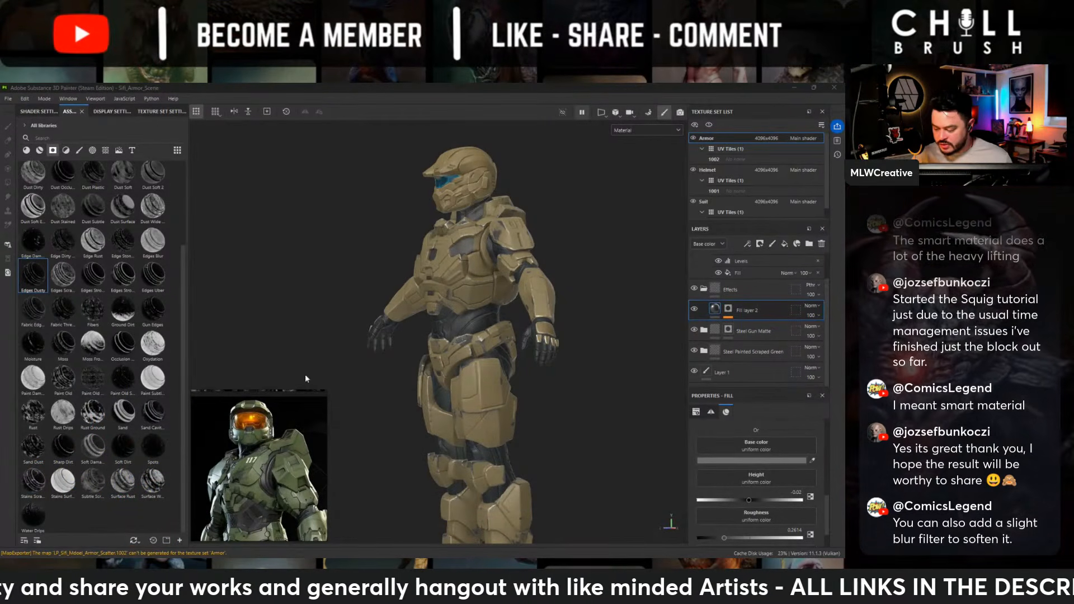
# - Add a Blur filter above the Mask Editor in the fill layer's mask
pyautogui.keyDown('alt'); pyautogui.moveTo(432, 242); pyautogui.dragTo(481, 291, button='right'); pyautogui.keyUp('alt')
pyautogui.click(727, 309)
pyautogui.keyDown('alt'); pyautogui.moveTo(503, 290); pyautogui.dragTo(510, 352, button='middle'); pyautogui.keyUp('alt')
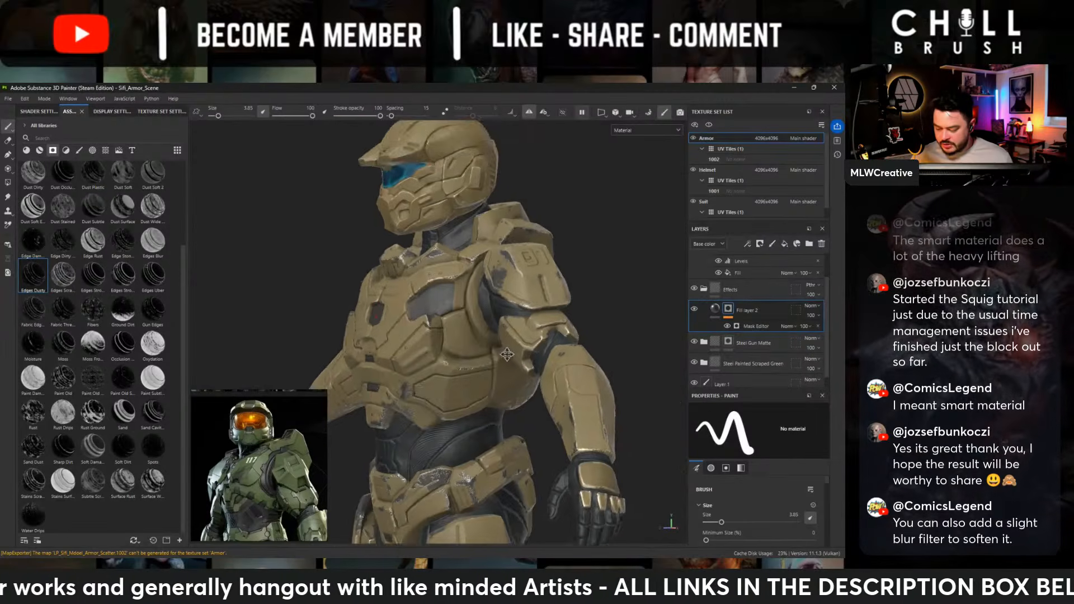
pyautogui.keyDown('alt'); pyautogui.moveTo(511, 352); pyautogui.dragTo(537, 381, button='right'); pyautogui.keyUp('alt')
pyautogui.rightClick(741, 312)
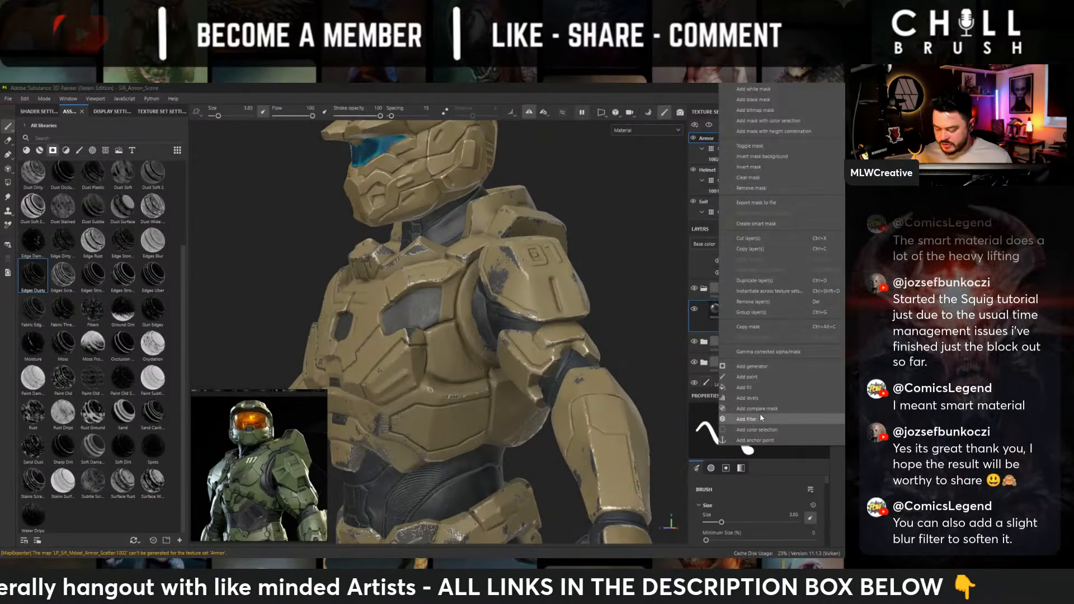
pyautogui.click(760, 414)
pyautogui.click(759, 435)
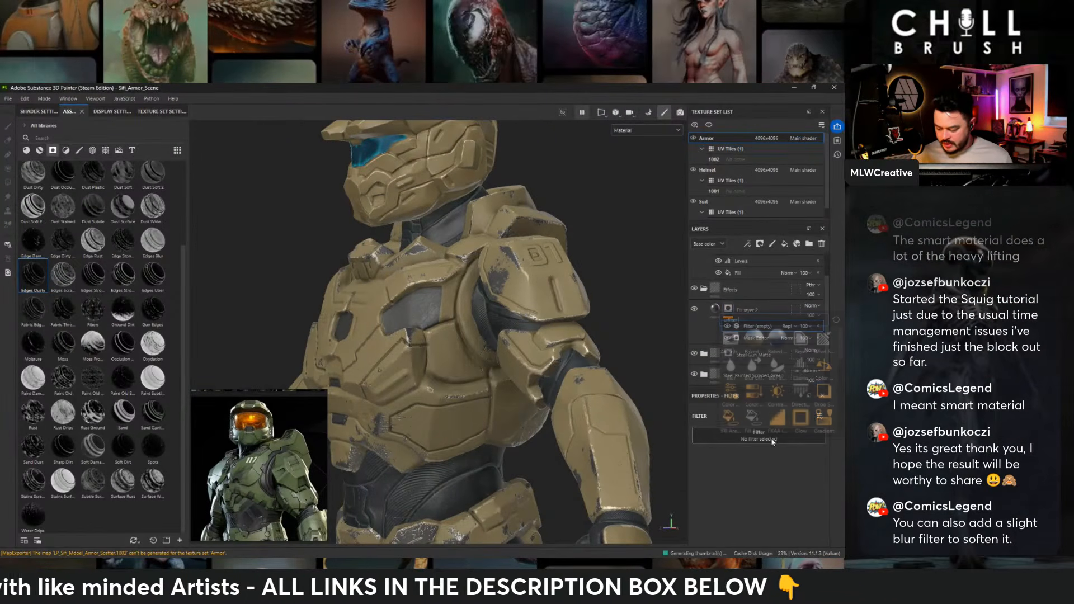
pyautogui.click(731, 369)
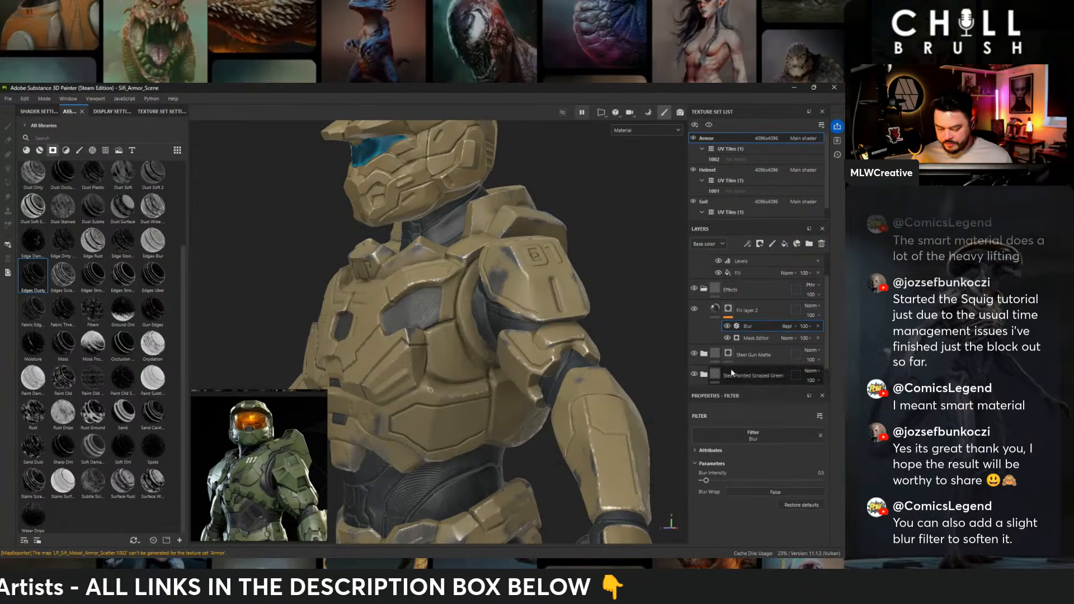
# - Try Blur intensity values of 0.5 and 0.05 on the fill layer's mask, comparing the chipped edges
pyautogui.scroll(2, 512, 338)
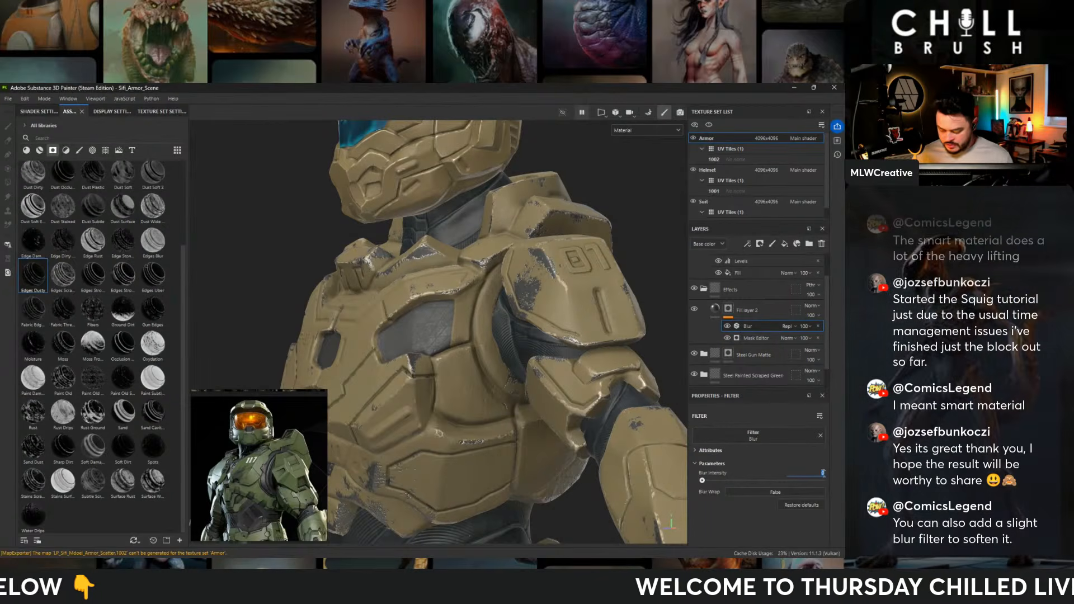
pyautogui.write('0.5')
pyautogui.press('Return')
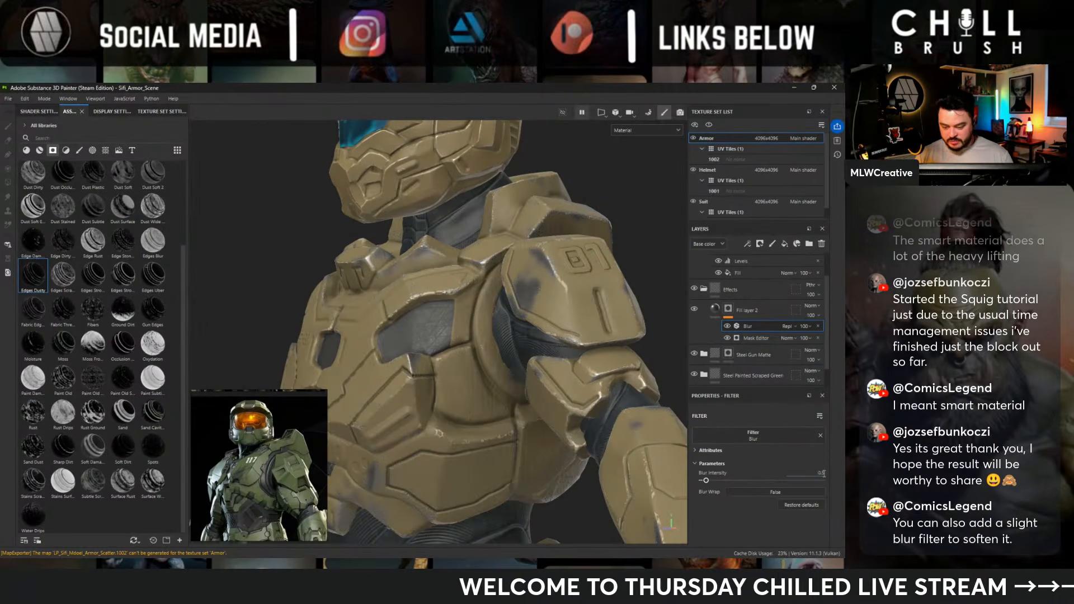
pyautogui.doubleClick(824, 473)
pyautogui.press('BackSpace')
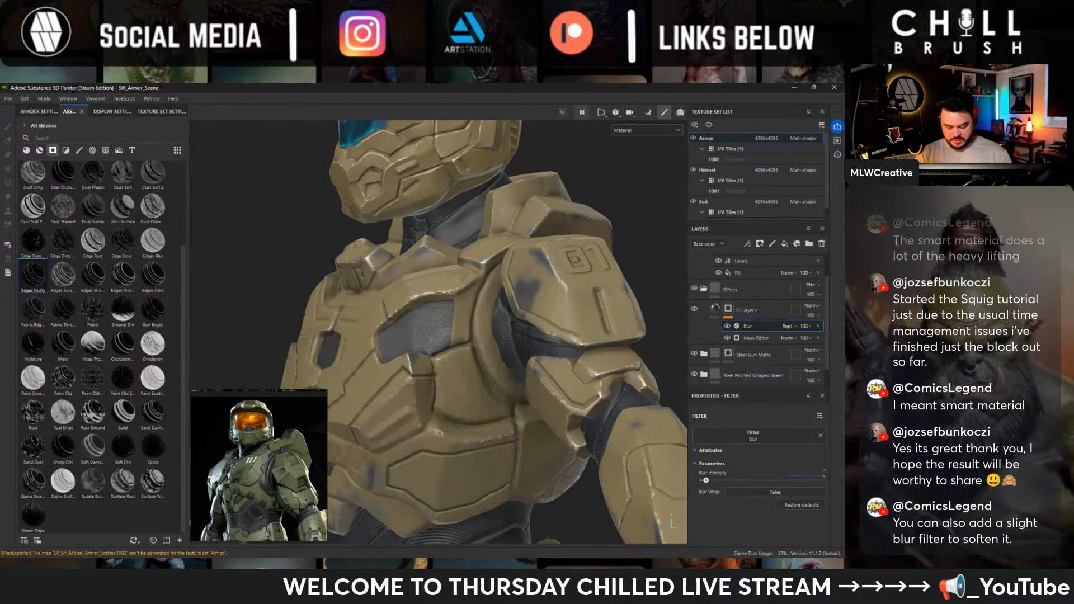
pyautogui.write('0.005')
pyautogui.press('Return')
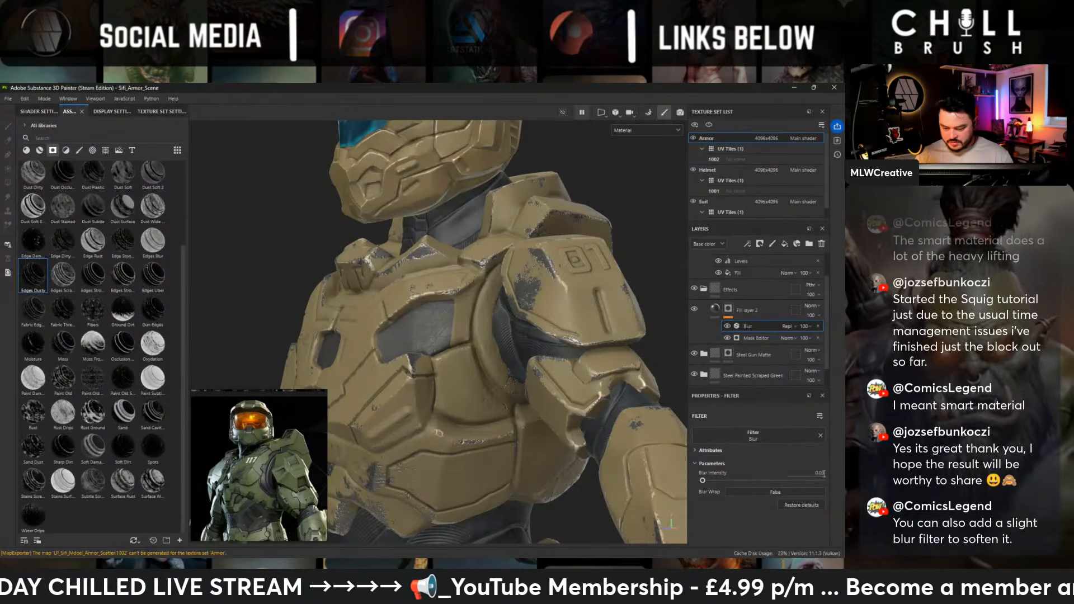
# - Check the softened chipping on the chest, shoulder and abdomen, and set the Blur filter's intensity to 0.06
pyautogui.scroll(5, 519, 255)
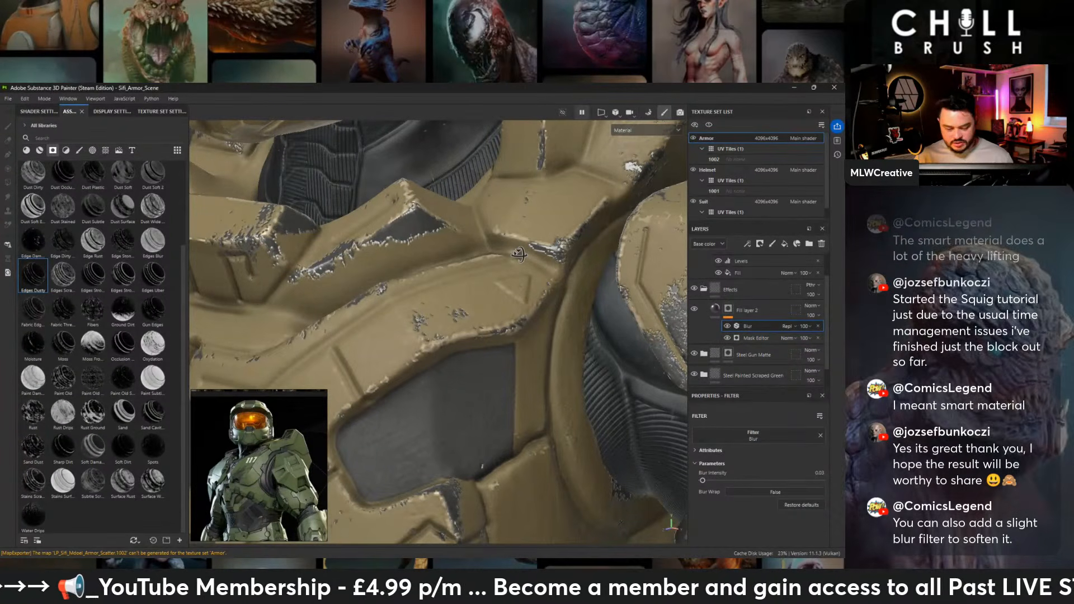
pyautogui.scroll(-5, 519, 254)
pyautogui.keyDown('alt'); pyautogui.moveTo(519, 255); pyautogui.dragTo(502, 233); pyautogui.keyUp('alt')
pyautogui.scroll(-2, 502, 233)
pyautogui.keyDown('alt'); pyautogui.moveTo(442, 336); pyautogui.dragTo(422, 283, button='middle'); pyautogui.keyUp('alt')
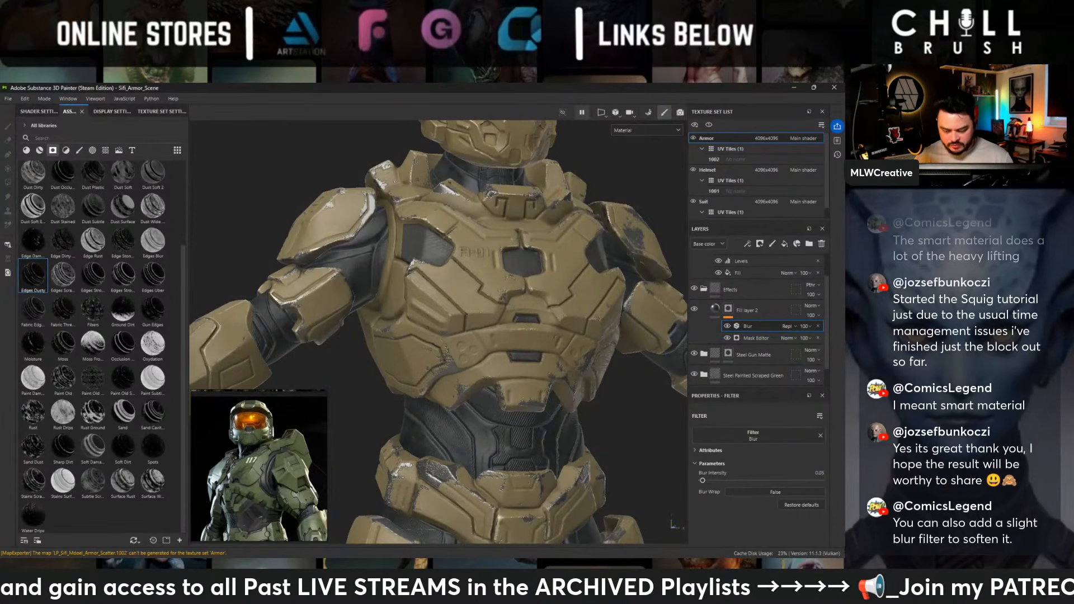
pyautogui.scroll(5, 458, 263)
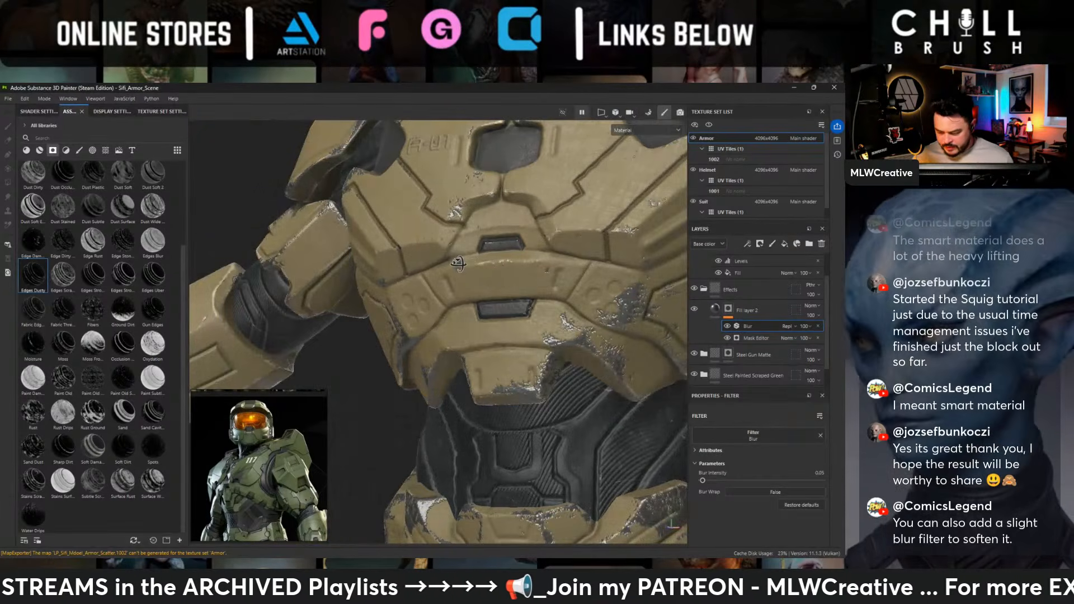
pyautogui.keyDown('alt'); pyautogui.moveTo(458, 263); pyautogui.dragTo(358, 279); pyautogui.keyUp('alt')
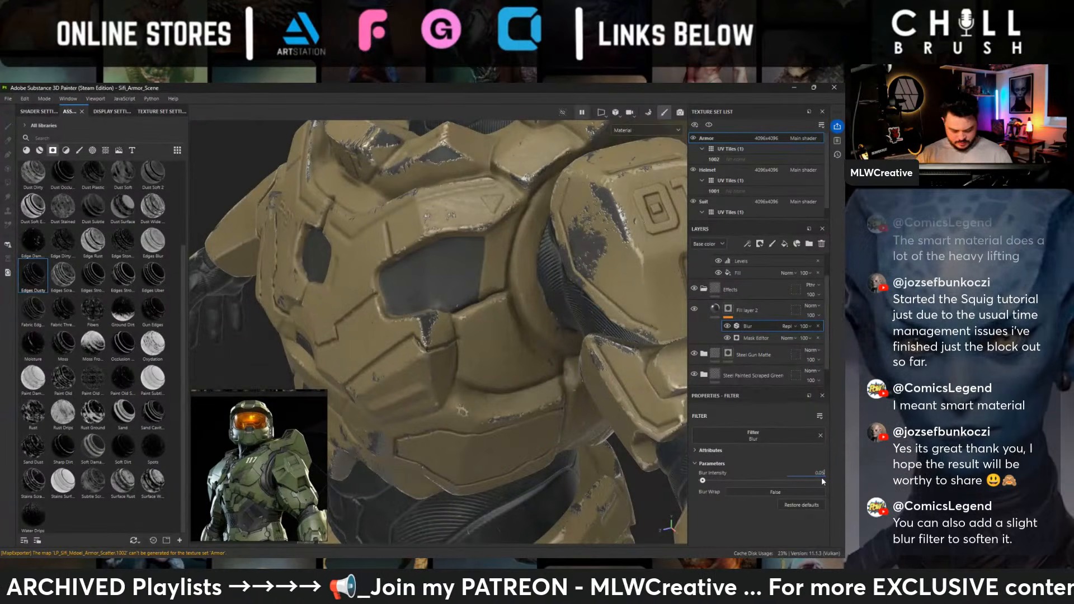
pyautogui.press('Return')
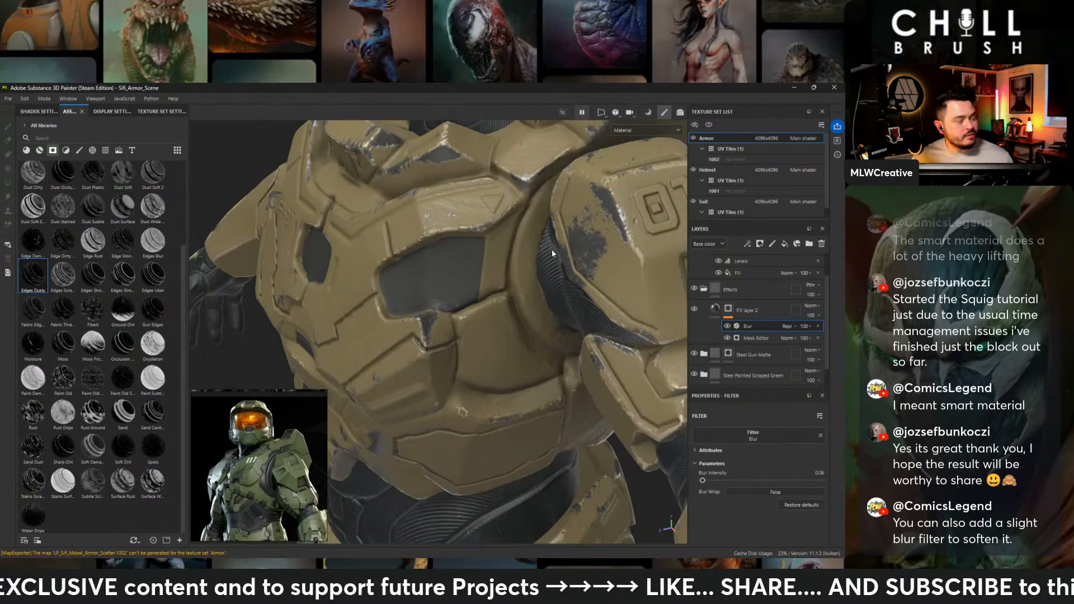
# - Examine the softened edge wear across the chest, arms, waist and thigh armor
pyautogui.keyDown('alt'); pyautogui.moveTo(558, 255); pyautogui.dragTo(364, 175, button='right'); pyautogui.keyUp('alt')
pyautogui.keyDown('alt'); pyautogui.moveTo(363, 175); pyautogui.dragTo(394, 174); pyautogui.keyUp('alt')
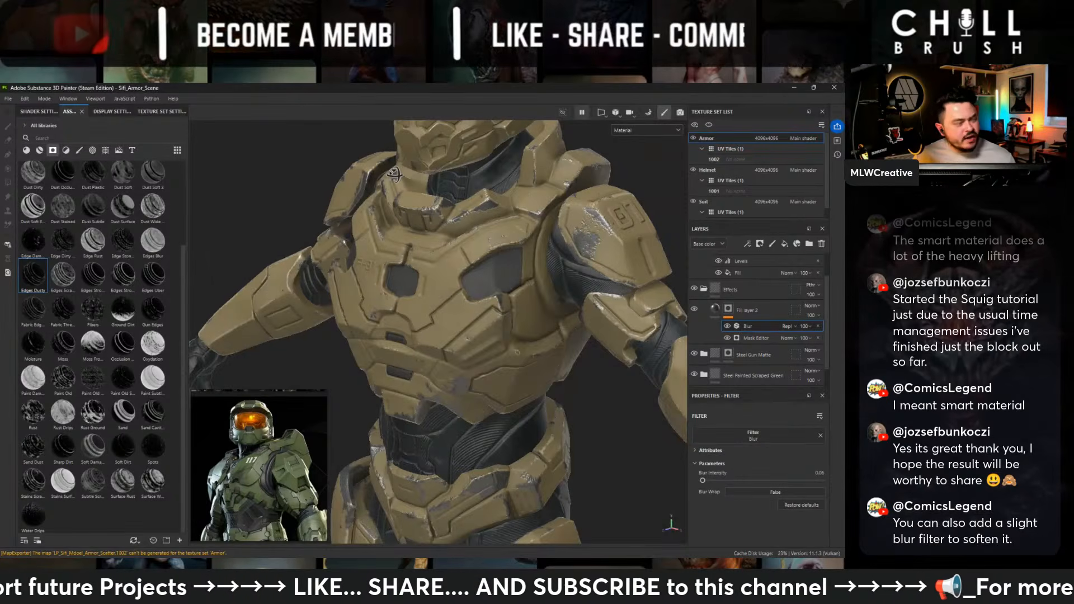
pyautogui.keyDown('alt'); pyautogui.moveTo(394, 175); pyautogui.dragTo(307, 193); pyautogui.keyUp('alt')
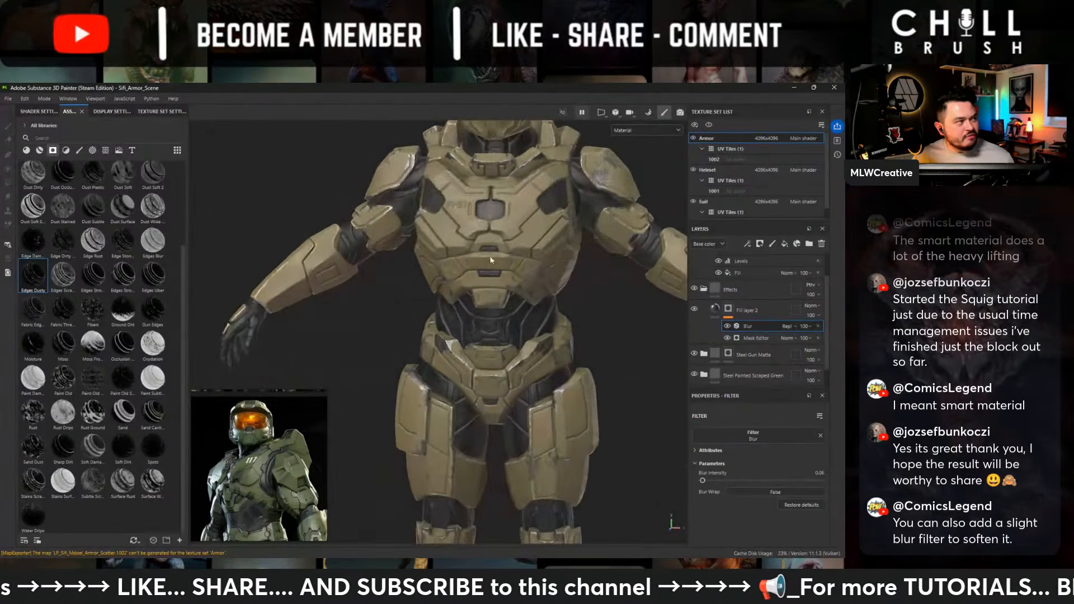
pyautogui.keyDown('alt'); pyautogui.moveTo(512, 271); pyautogui.dragTo(437, 373, button='middle'); pyautogui.keyUp('alt')
pyautogui.keyDown('alt'); pyautogui.moveTo(437, 373); pyautogui.dragTo(548, 329, button='right'); pyautogui.keyUp('alt')
pyautogui.keyDown('alt'); pyautogui.moveTo(610, 297); pyautogui.dragTo(555, 290); pyautogui.keyUp('alt')
pyautogui.keyDown('alt'); pyautogui.moveTo(452, 348); pyautogui.dragTo(497, 232, button='middle'); pyautogui.keyUp('alt')
pyautogui.keyDown('alt'); pyautogui.moveTo(497, 397); pyautogui.dragTo(476, 305, button='middle'); pyautogui.keyUp('alt')
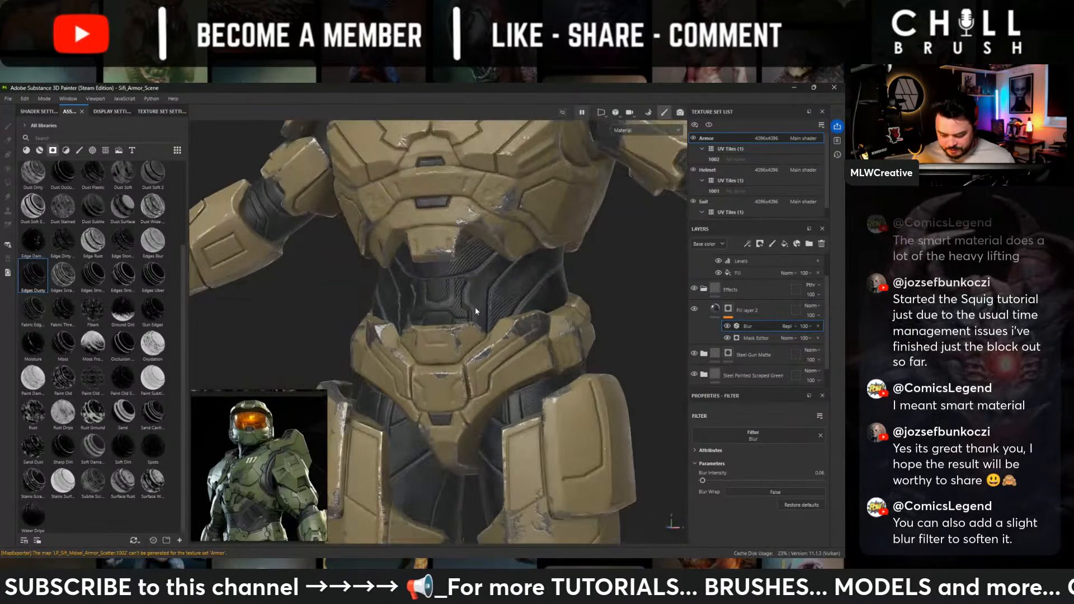
pyautogui.keyDown('alt'); pyautogui.moveTo(475, 307); pyautogui.dragTo(522, 301); pyautogui.keyUp('alt')
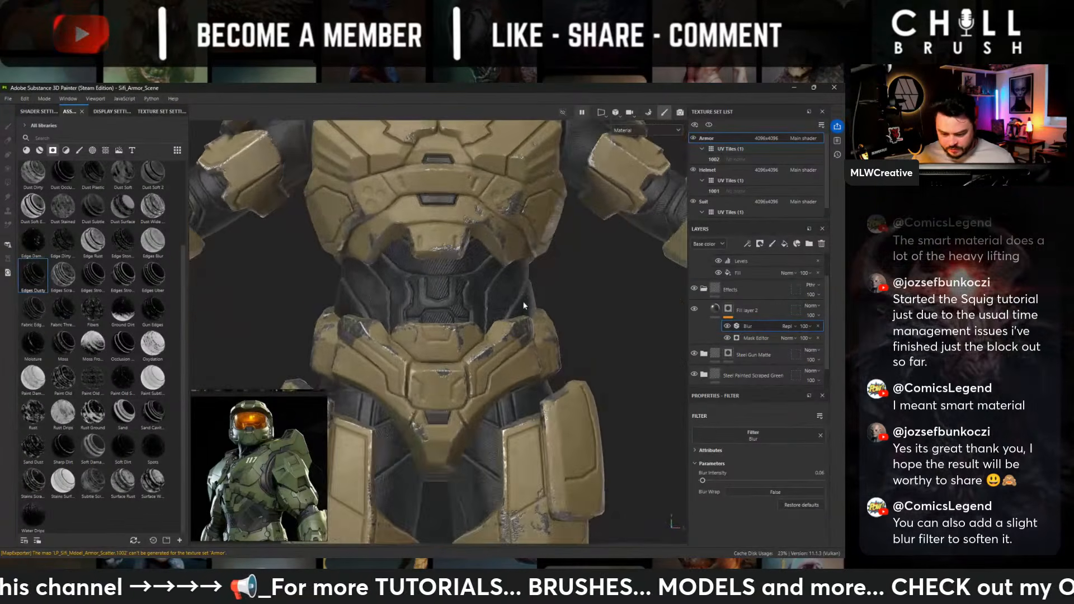
pyautogui.keyDown('alt'); pyautogui.moveTo(548, 303); pyautogui.dragTo(558, 444, button='middle'); pyautogui.keyUp('alt')
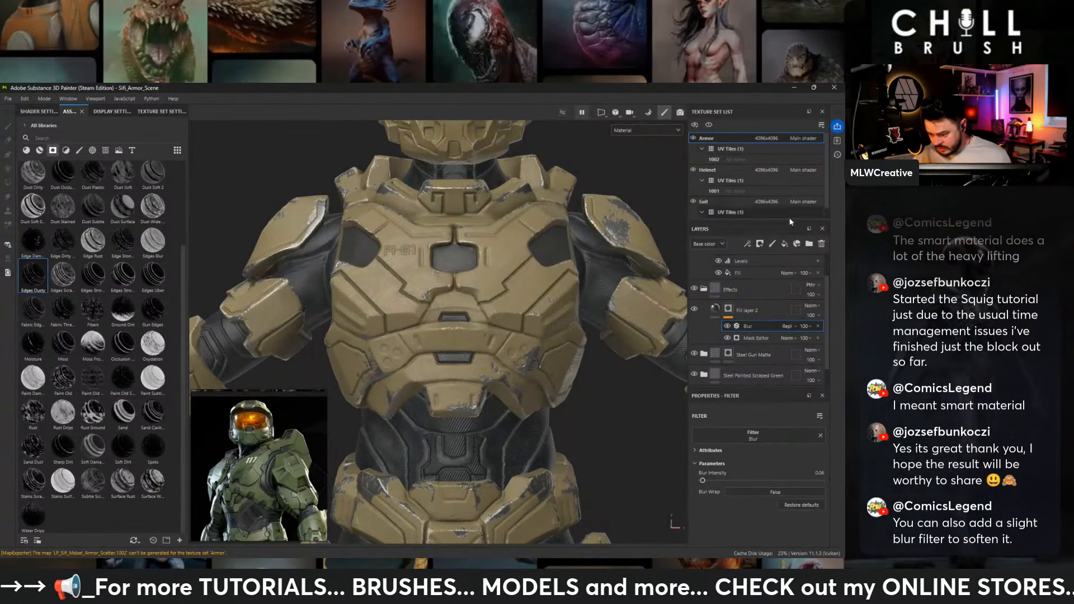
# - Collapse the Effects folder and add a new folder named Emisive above the AO layer
pyautogui.scroll(1, 737, 302)
pyautogui.click(704, 315)
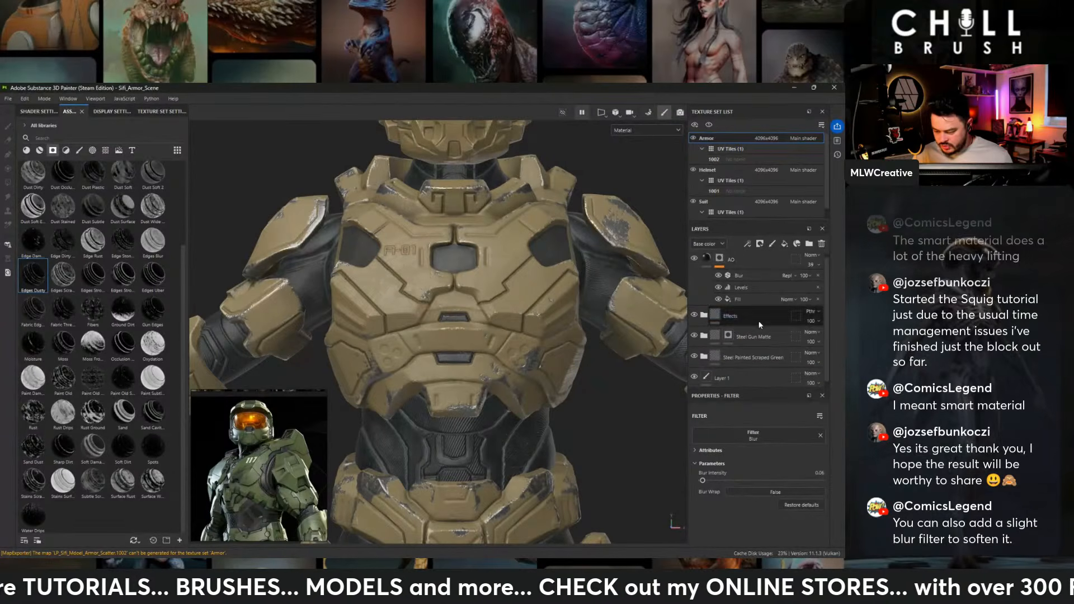
pyautogui.scroll(1, 759, 322)
pyautogui.click(773, 264)
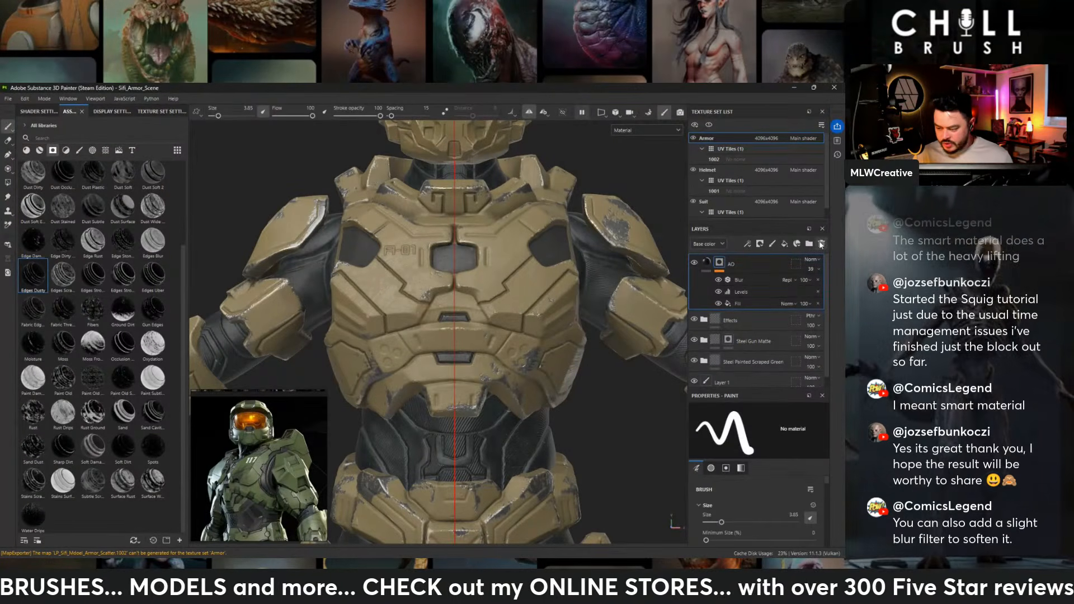
pyautogui.click(809, 244)
pyautogui.doubleClick(737, 264)
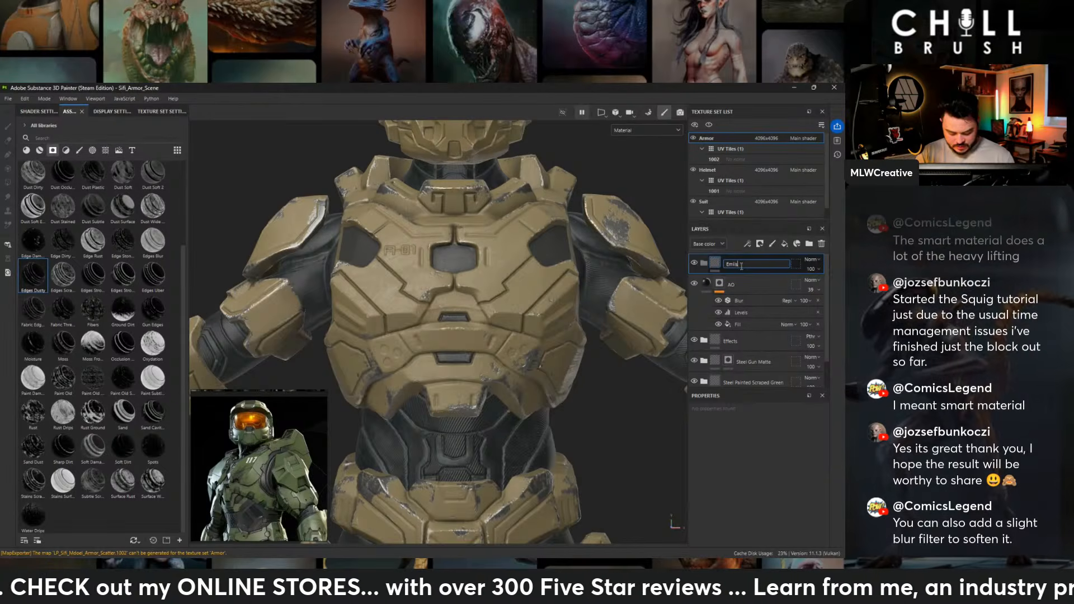
pyautogui.write('Emisive')
pyautogui.press('Return')
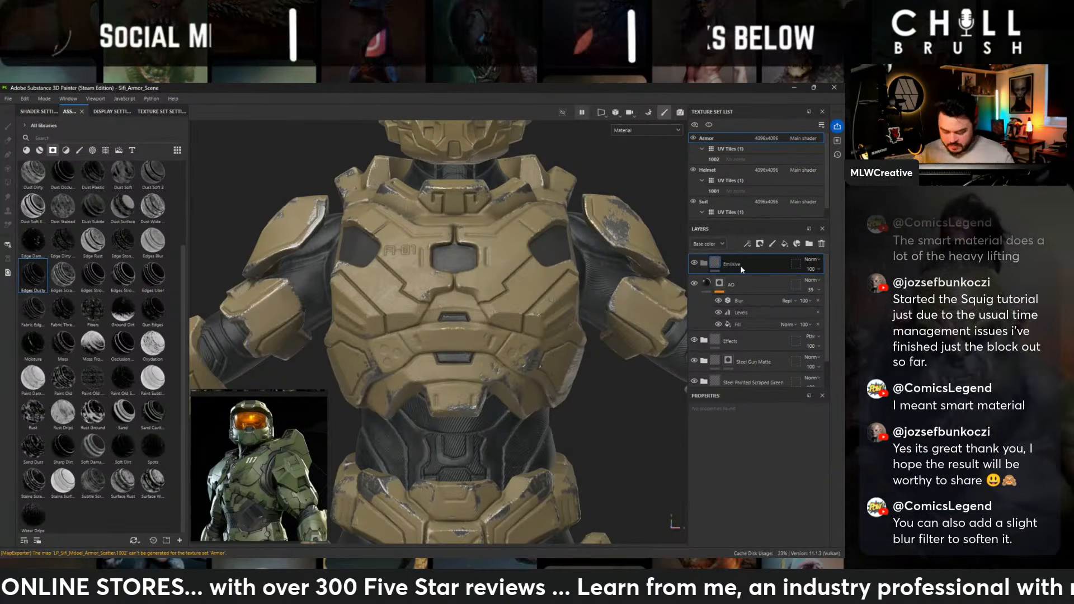
pyautogui.doubleClick(738, 264)
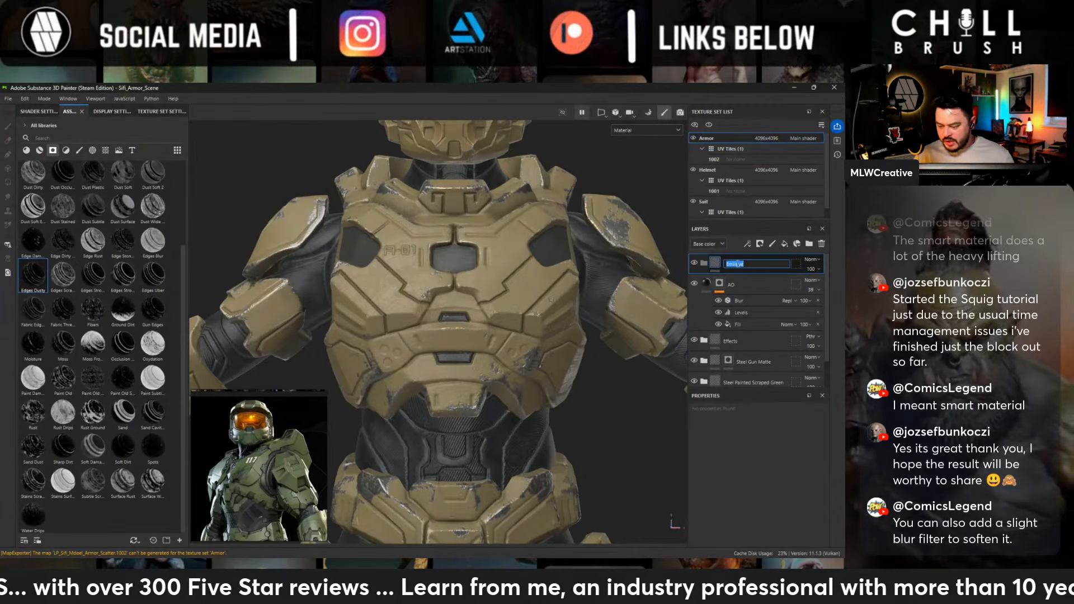
pyautogui.press('Return')
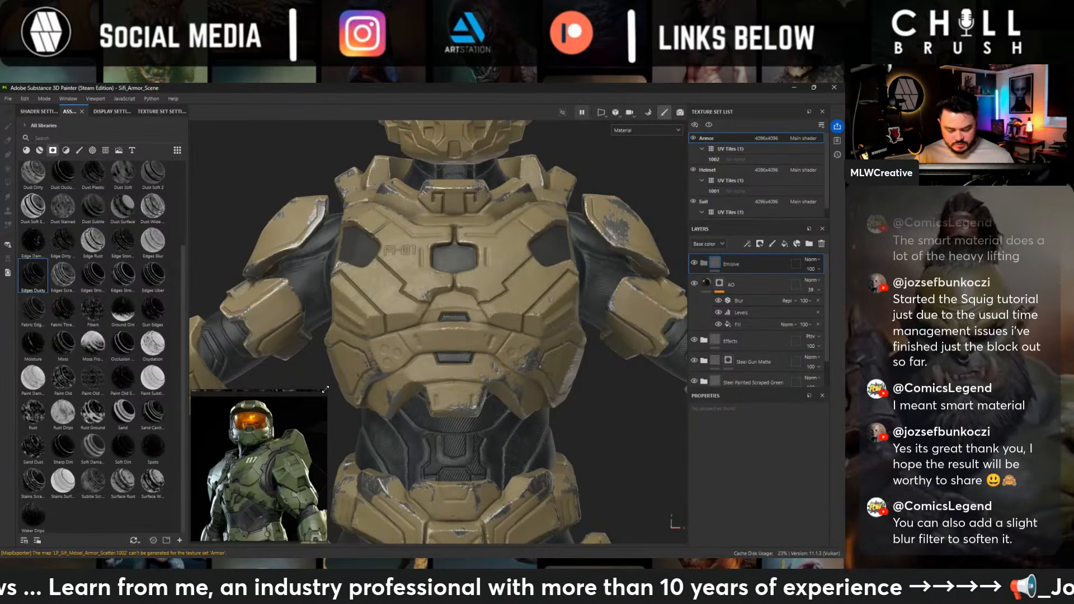
# - Enlarge the reference board over the viewport and examine the green armor images up close
pyautogui.moveTo(326, 389); pyautogui.dragTo(588, 133)
pyautogui.moveTo(250, 505); pyautogui.dragTo(408, 367, button='middle')
pyautogui.scroll(5, 409, 368)
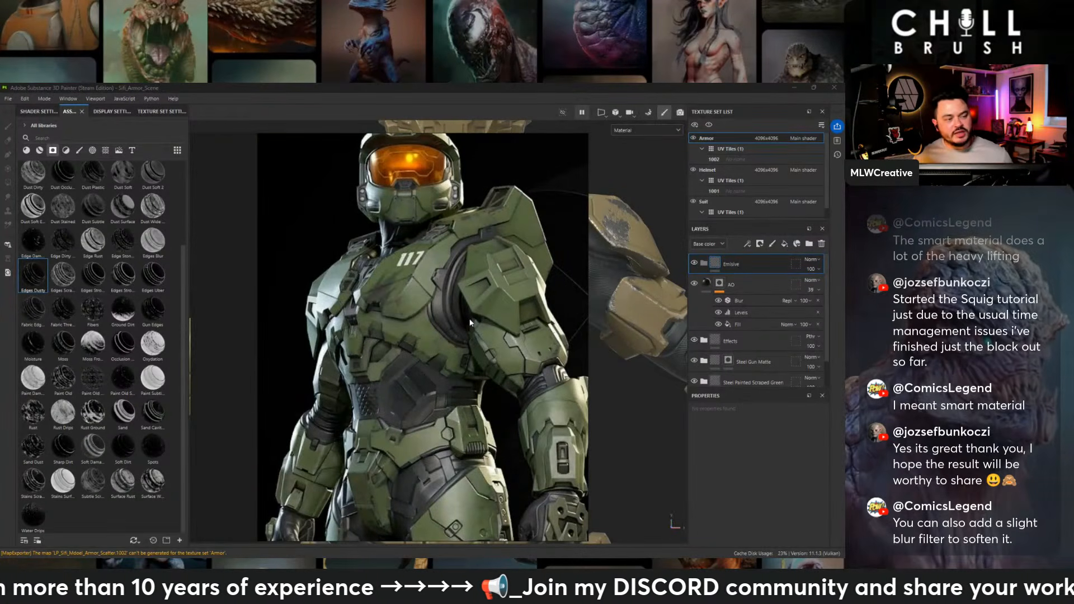
pyautogui.scroll(-3, 470, 323)
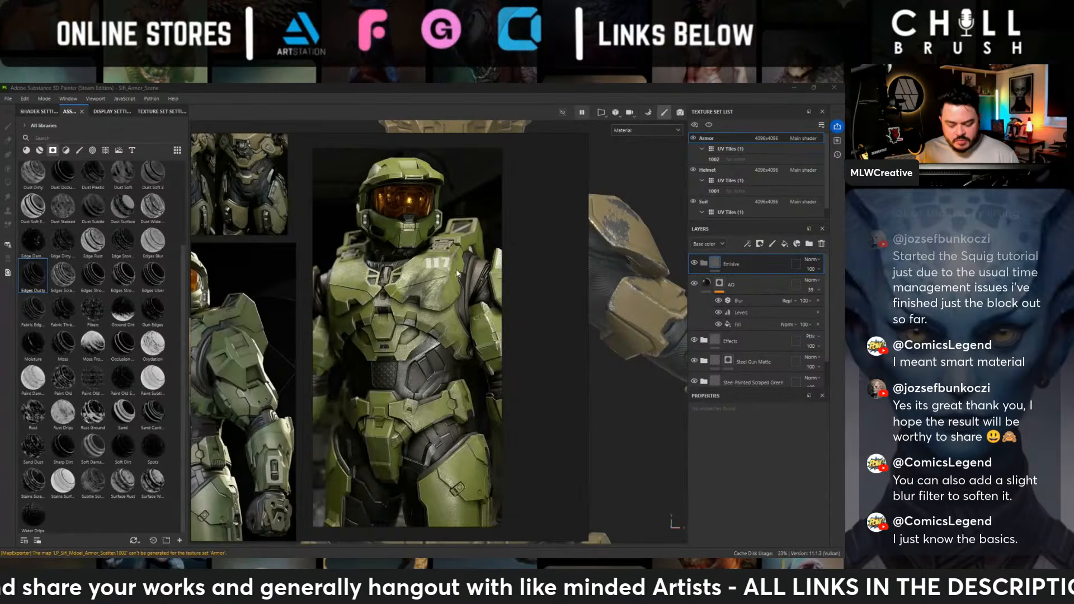
# - Look through the reference board for glowing light details, examining the blue armored suit's front and back
pyautogui.scroll(-2, 410, 306)
pyautogui.moveTo(410, 307)
pyautogui.mouseDown(button='middle')
pyautogui.moveTo(486, 301)
pyautogui.moveTo(508, 329)
pyautogui.mouseUp(button='middle')
pyautogui.moveTo(389, 238); pyautogui.dragTo(405, 313, button='middle')
pyautogui.scroll(-4, 404, 313)
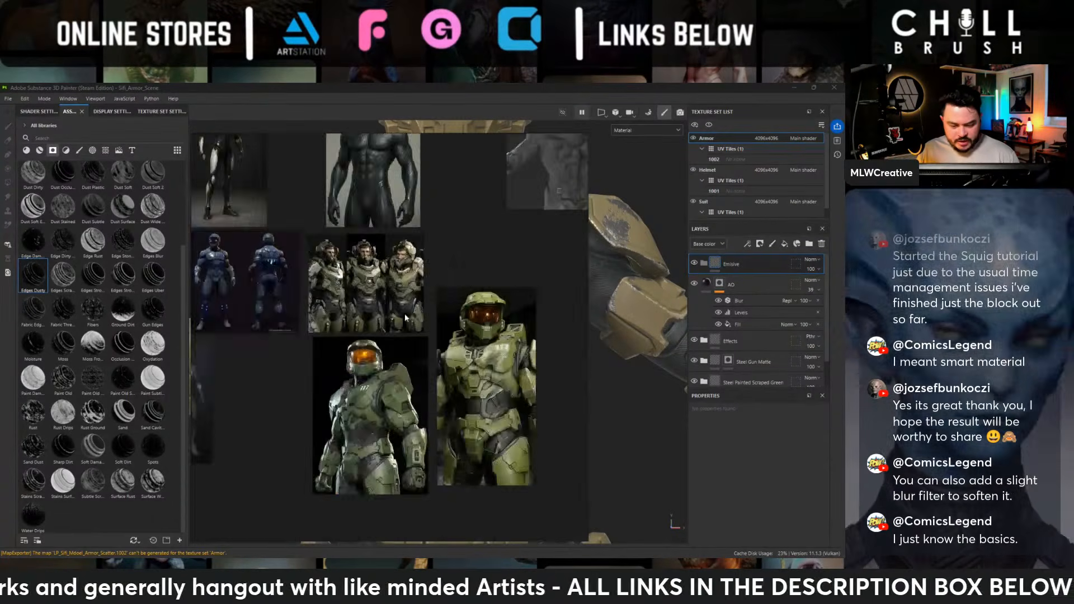
pyautogui.moveTo(218, 151); pyautogui.dragTo(302, 312, button='middle')
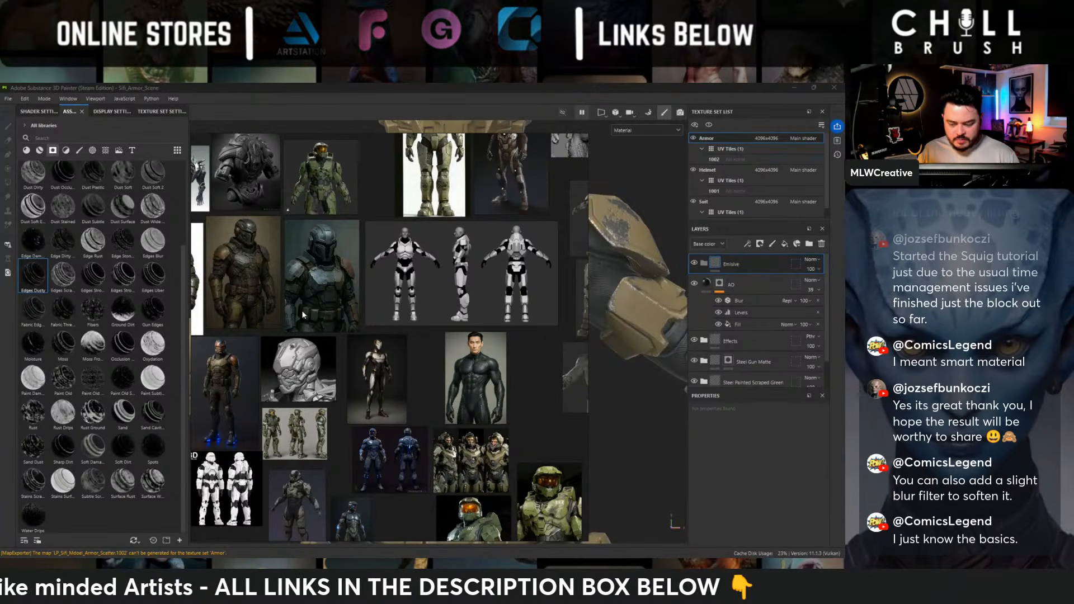
pyautogui.moveTo(302, 313); pyautogui.dragTo(389, 397, button='middle')
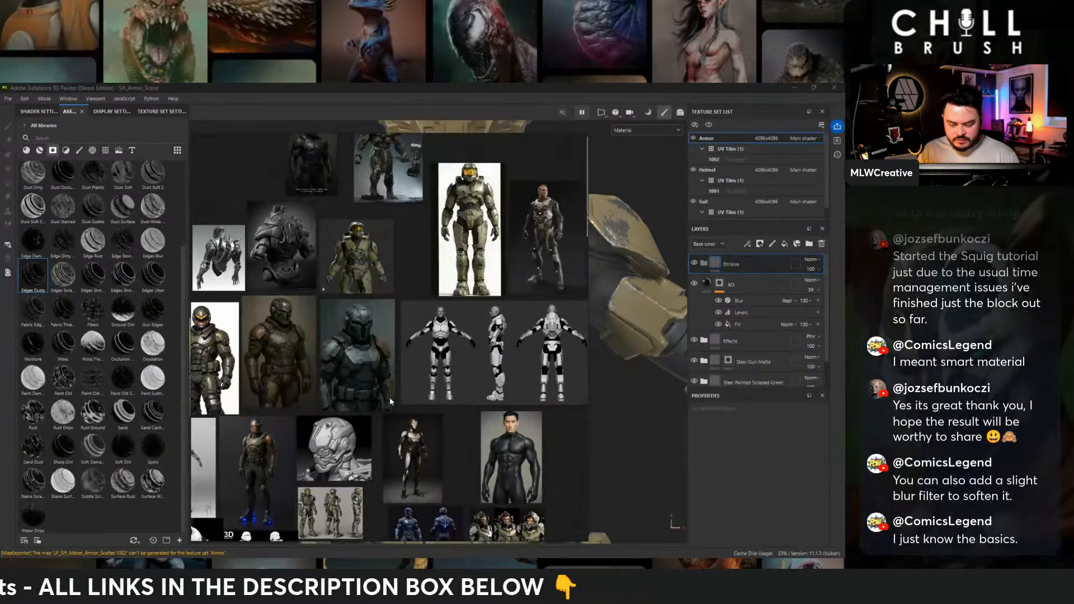
pyautogui.moveTo(408, 345); pyautogui.dragTo(383, 284, button='middle')
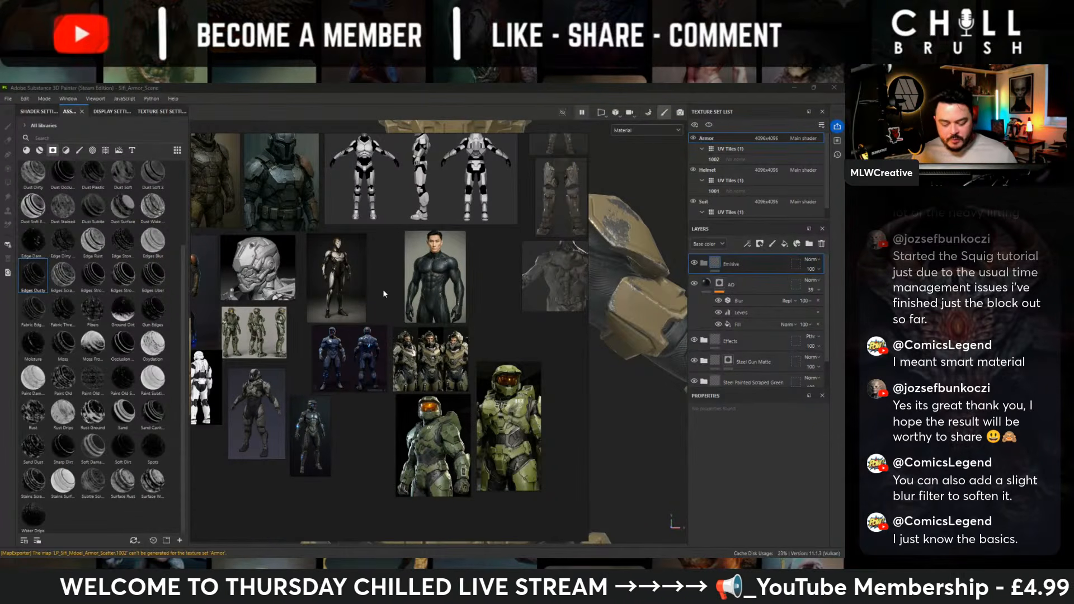
pyautogui.scroll(5, 350, 360)
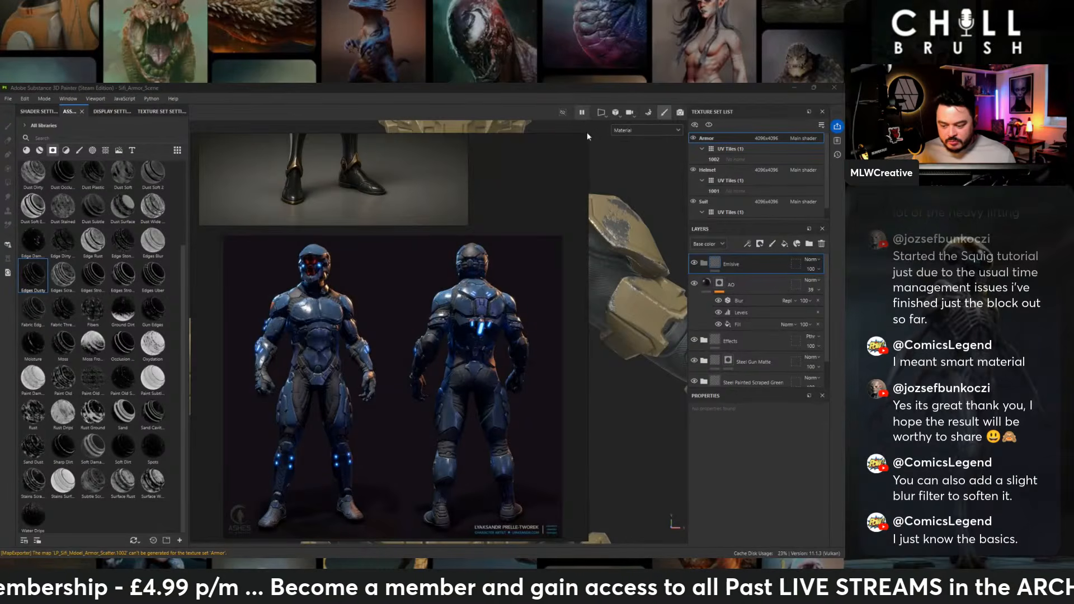
# - Shrink the reference board back to a small overlay beside the character
pyautogui.moveTo(586, 132); pyautogui.dragTo(346, 348)
pyautogui.scroll(-5, 310, 428)
pyautogui.moveTo(336, 497); pyautogui.dragTo(205, 371, button='middle')
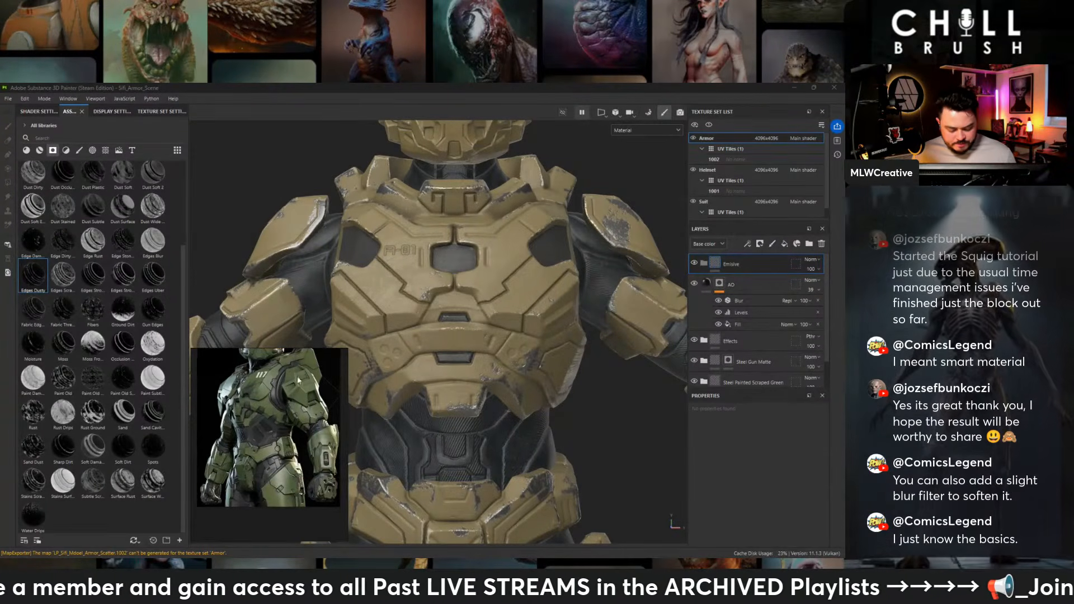
pyautogui.scroll(-2, 436, 357)
pyautogui.keyDown('alt'); pyautogui.moveTo(437, 358); pyautogui.dragTo(446, 284, button='middle'); pyautogui.keyUp('alt')
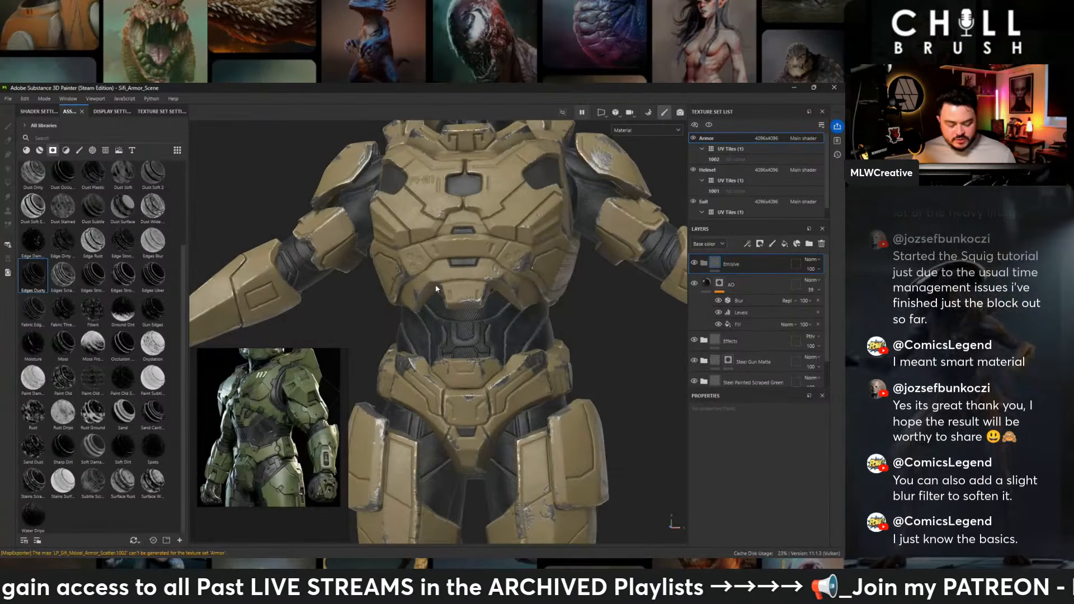
# - Frame the front-facing green armor image in the small reference board for comparison with the character's torso and helmet
pyautogui.scroll(-3, 286, 429)
pyautogui.scroll(-2, 284, 431)
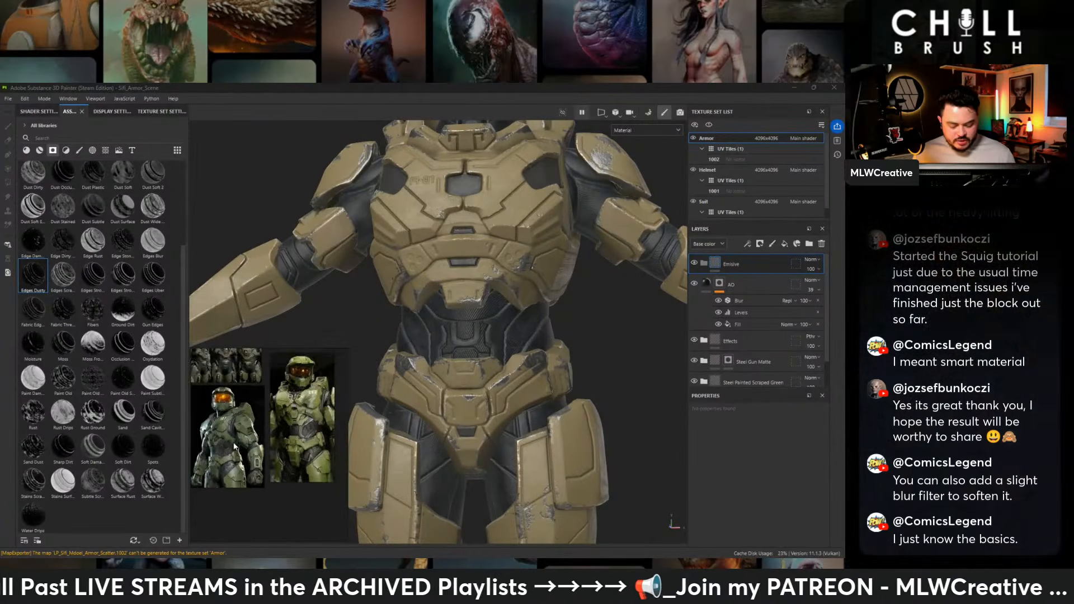
pyautogui.scroll(-2, 250, 420)
pyautogui.scroll(-1, 250, 421)
pyautogui.moveTo(250, 418); pyautogui.dragTo(291, 460, button='middle')
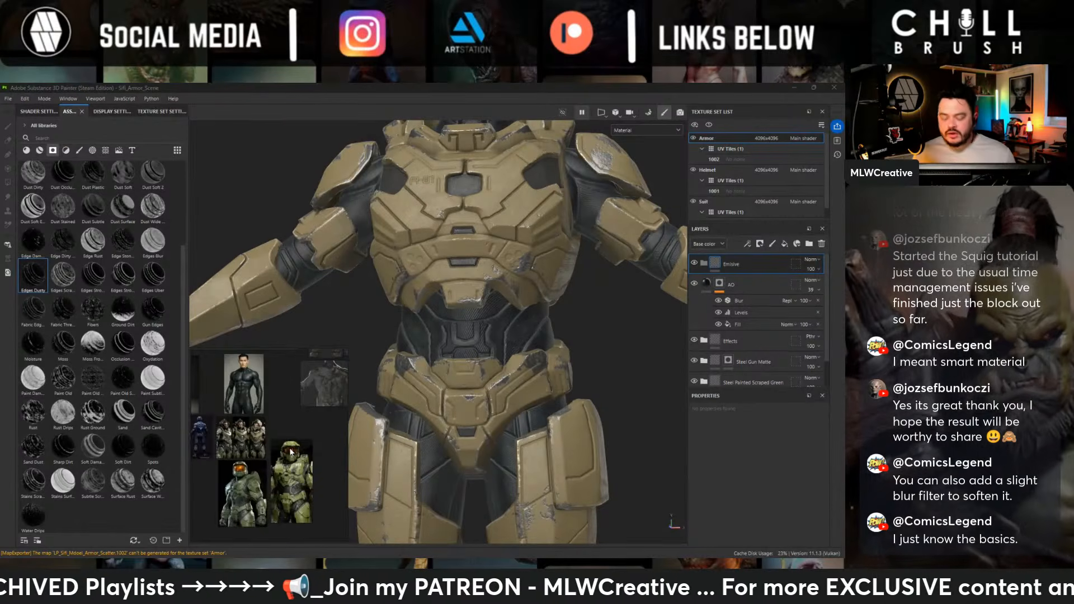
pyautogui.scroll(4, 291, 452)
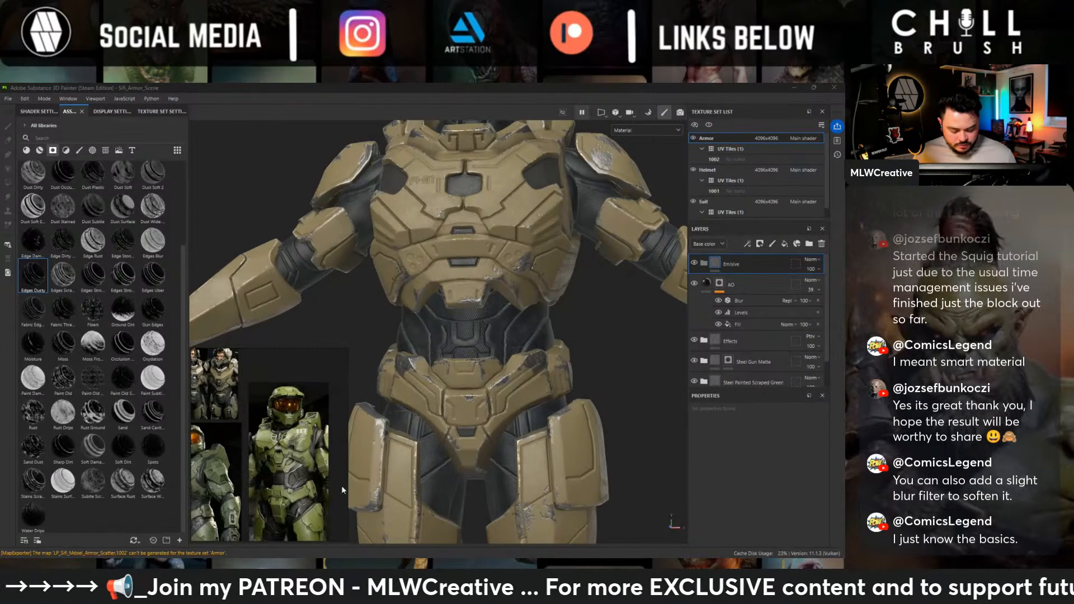
pyautogui.moveTo(342, 489); pyautogui.dragTo(297, 441, button='middle')
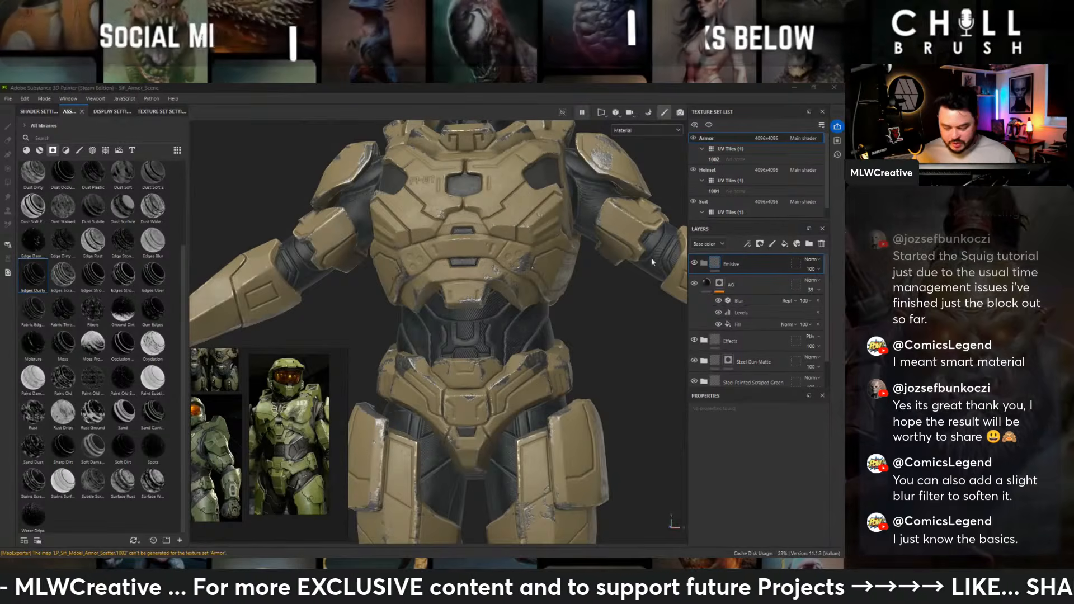
pyautogui.click(609, 313)
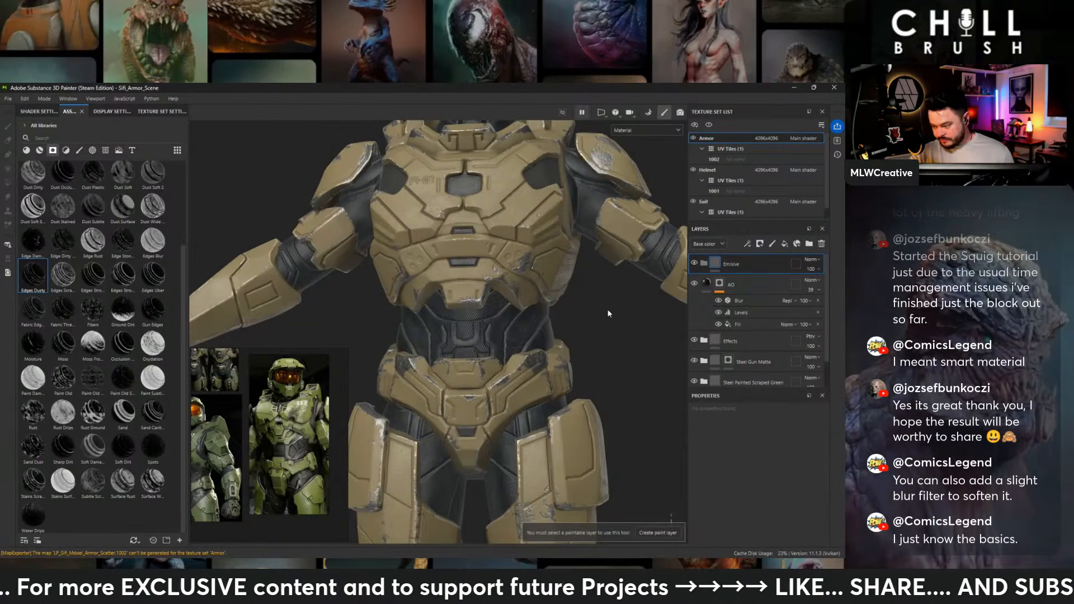
pyautogui.keyDown('alt'); pyautogui.moveTo(537, 232); pyautogui.dragTo(545, 325, button='middle'); pyautogui.keyUp('alt')
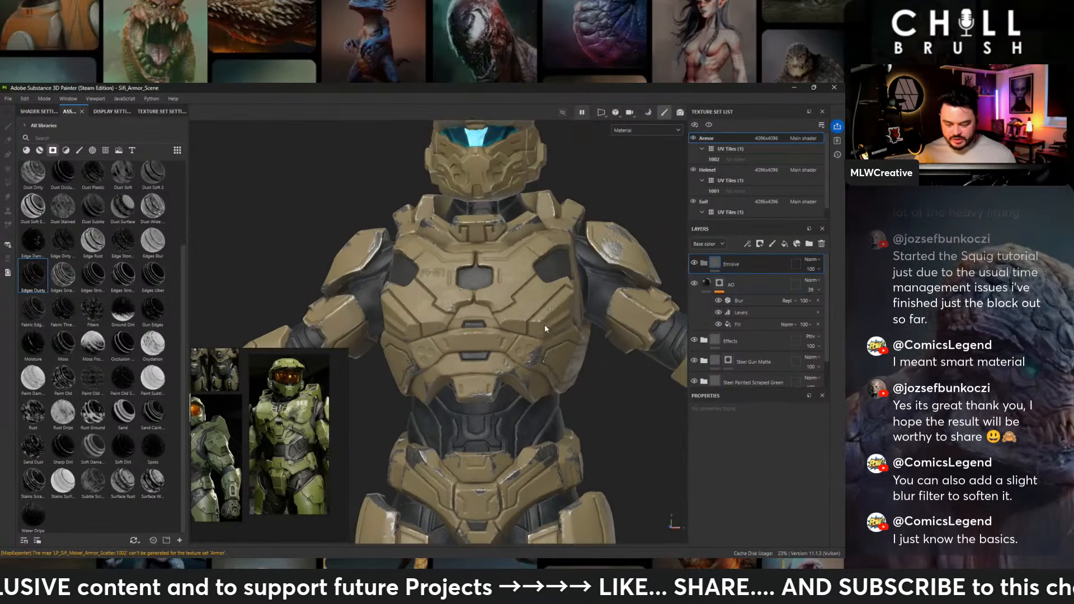
# - Add a fill layer inside the emissive folder of the Armor texture set and give it a black mask
pyautogui.keyDown('alt'); pyautogui.moveTo(545, 324); pyautogui.dragTo(538, 311); pyautogui.keyUp('alt')
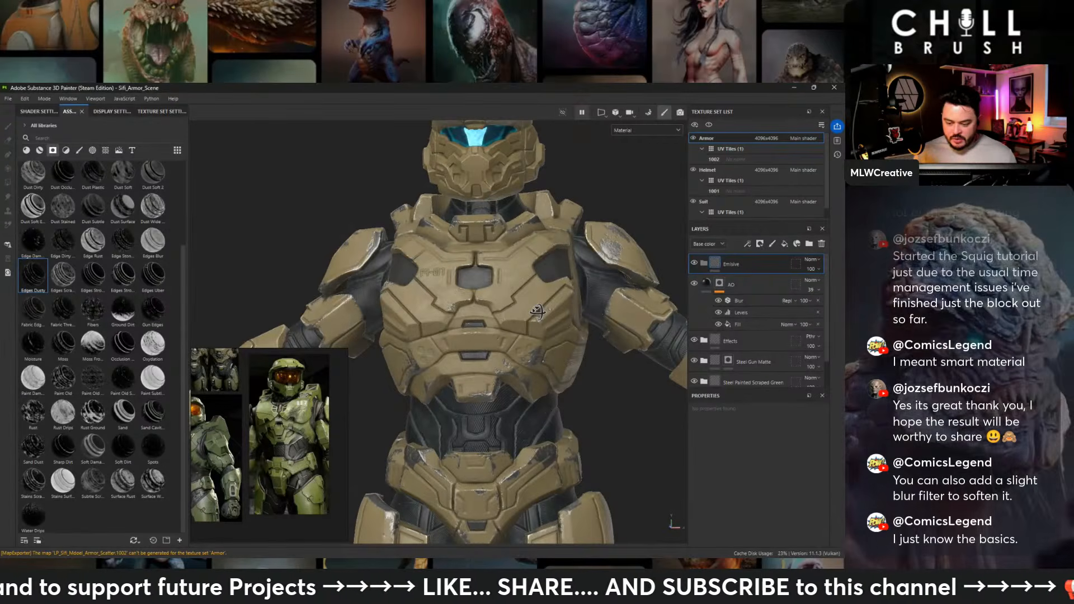
pyautogui.keyDown('alt'); pyautogui.moveTo(537, 312); pyautogui.dragTo(531, 135, button='middle'); pyautogui.keyUp('alt')
pyautogui.keyDown('alt'); pyautogui.moveTo(537, 330); pyautogui.dragTo(576, 318); pyautogui.keyUp('alt')
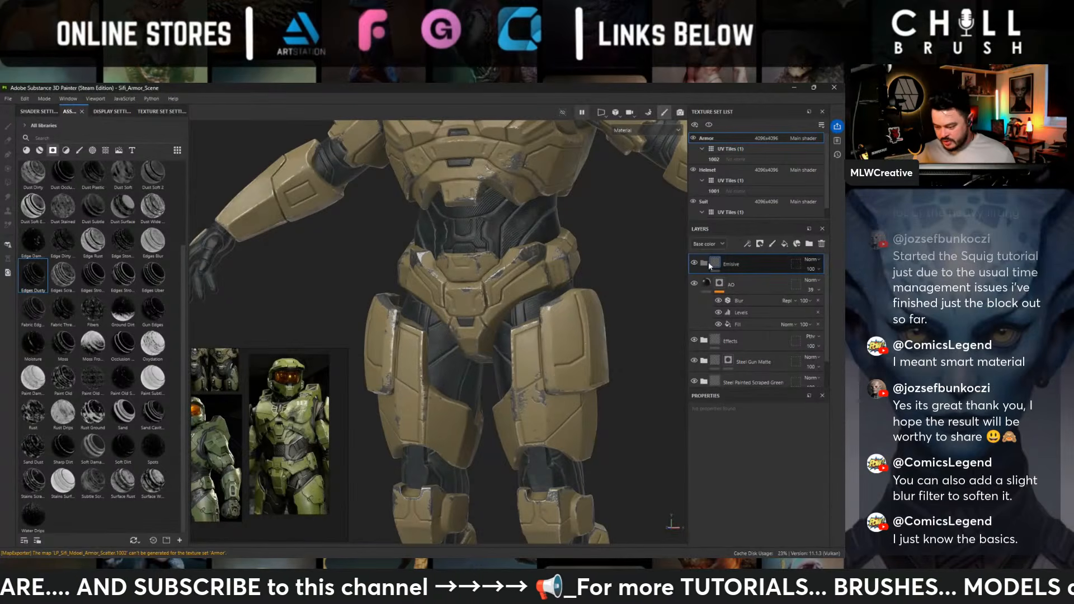
pyautogui.click(784, 245)
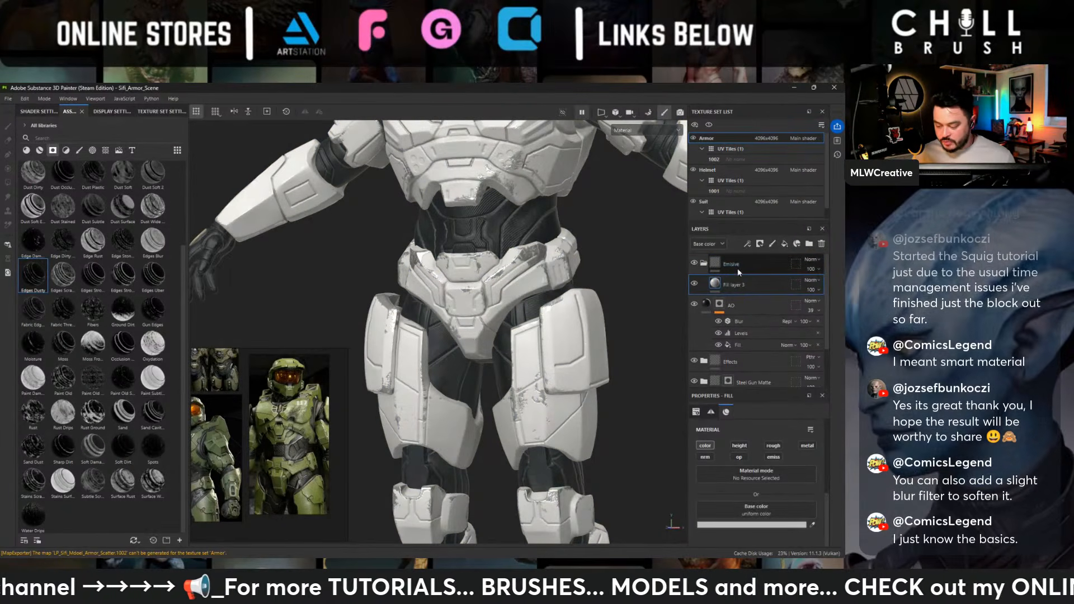
pyautogui.click(733, 264)
pyautogui.rightClick(734, 264)
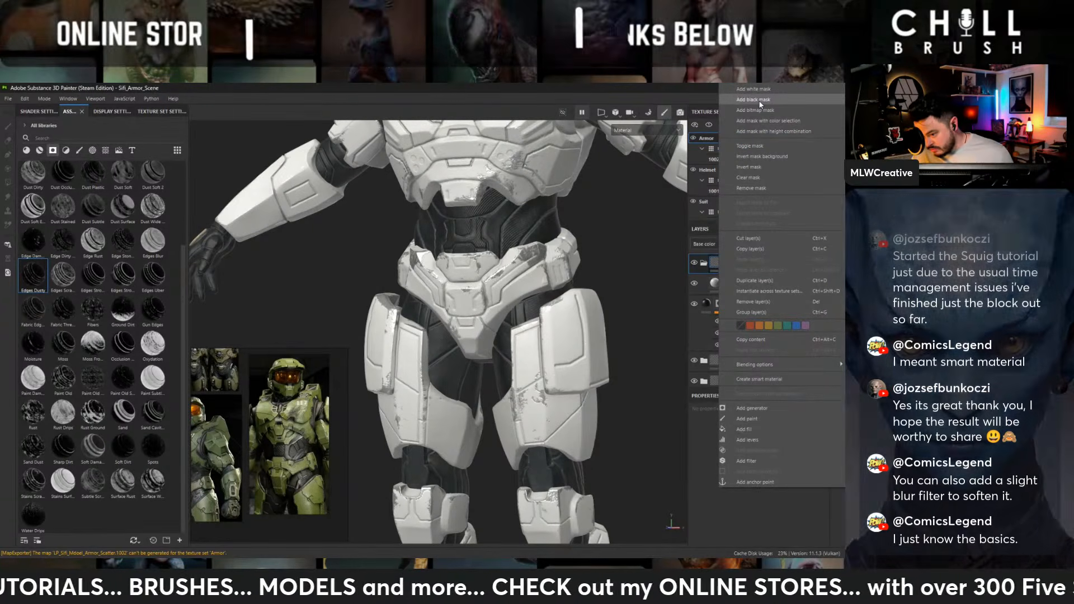
pyautogui.click(668, 284)
pyautogui.rightClick(735, 284)
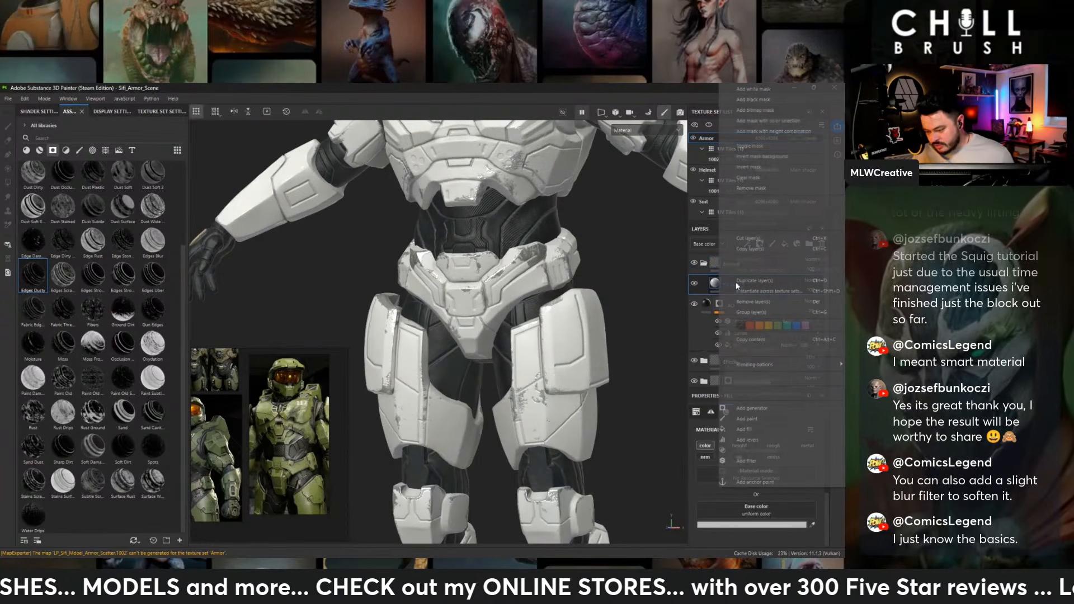
pyautogui.click(744, 101)
# - Paint the emissive fill layer's mask into the pair of small slots on the abdomen plate, mirrored across the center
pyautogui.scroll(5, 531, 282)
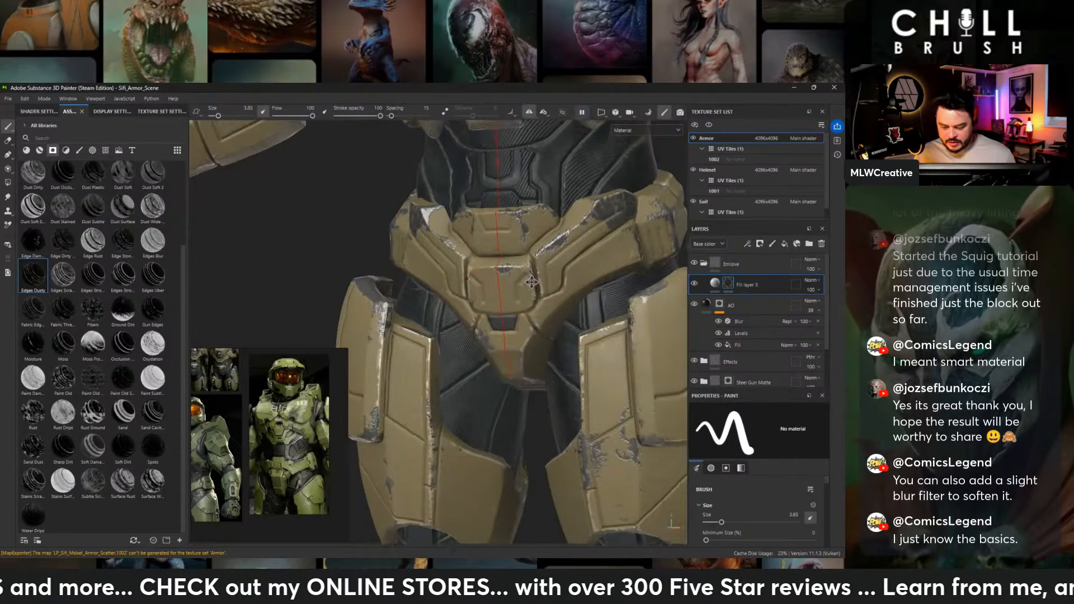
pyautogui.keyDown('alt'); pyautogui.moveTo(532, 283); pyautogui.dragTo(506, 492, button='middle'); pyautogui.keyUp('alt')
pyautogui.keyDown('alt'); pyautogui.moveTo(529, 252); pyautogui.dragTo(533, 296, button='middle'); pyautogui.keyUp('alt')
pyautogui.moveTo(534, 293)
pyautogui.keyDown('alt'); pyautogui.mouseDown()
pyautogui.moveTo(486, 289)
pyautogui.moveTo(529, 285)
pyautogui.mouseUp(); pyautogui.keyUp('alt')
pyautogui.keyDown('alt'); pyautogui.moveTo(473, 425); pyautogui.dragTo(525, 294, button='middle'); pyautogui.keyUp('alt')
pyautogui.keyDown('alt'); pyautogui.moveTo(525, 294); pyautogui.dragTo(482, 284); pyautogui.keyUp('alt')
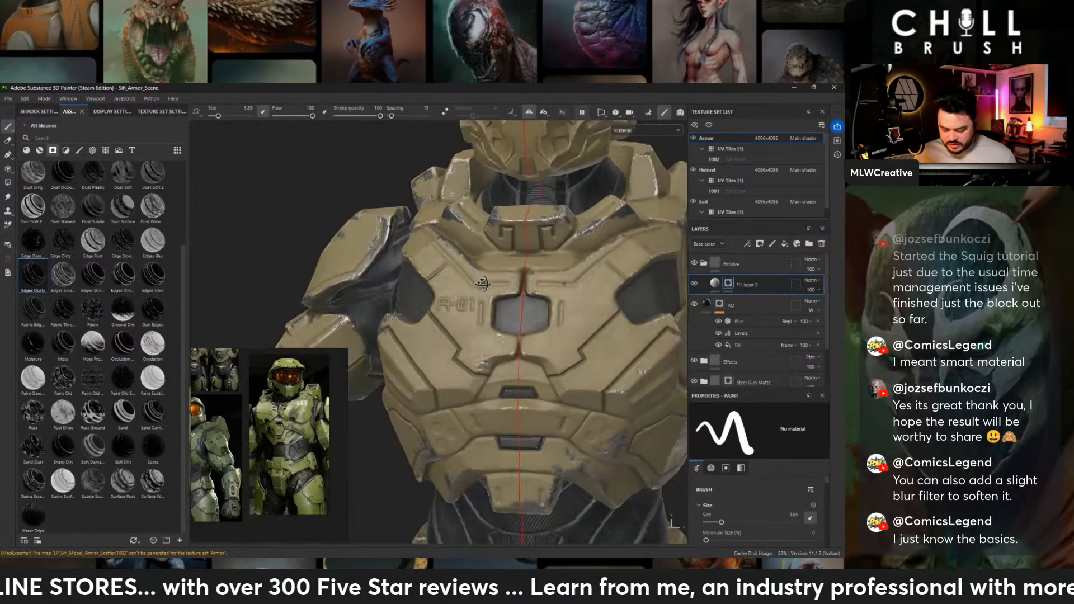
pyautogui.keyDown('alt'); pyautogui.moveTo(479, 340); pyautogui.dragTo(403, 218, button='middle'); pyautogui.keyUp('alt')
pyautogui.scroll(2, 476, 279)
pyautogui.keyDown('alt'); pyautogui.moveTo(551, 302); pyautogui.dragTo(513, 290); pyautogui.keyUp('alt')
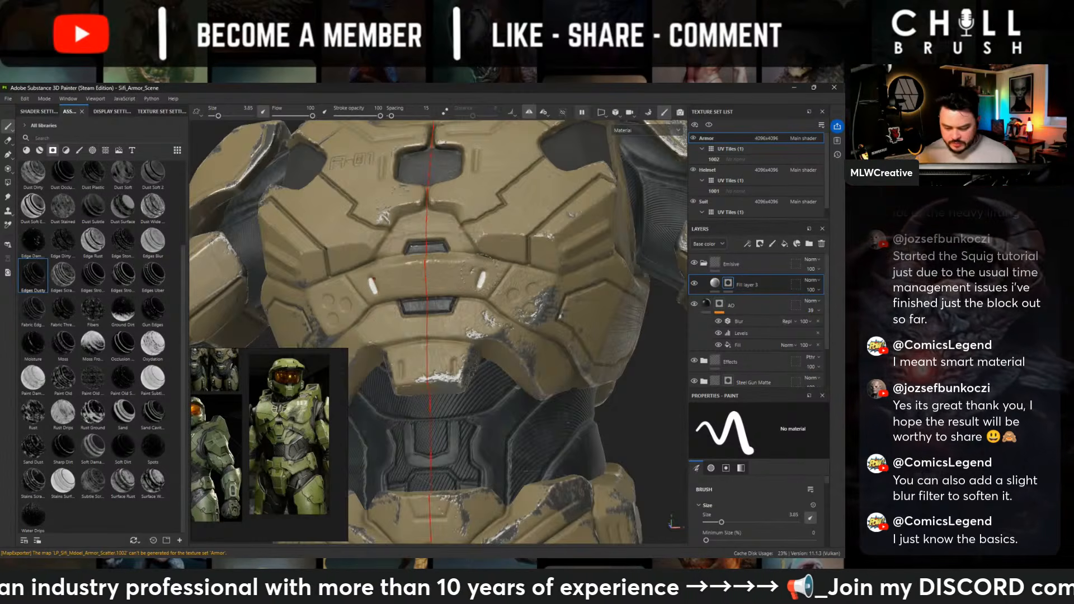
# - Examine the hip, thigh, knee and shin armor for recessed details suited to glowing lights
pyautogui.keyDown('alt'); pyautogui.moveTo(482, 275); pyautogui.dragTo(227, 242, button='right'); pyautogui.keyUp('alt')
pyautogui.keyDown('alt'); pyautogui.moveTo(227, 242); pyautogui.dragTo(146, 249); pyautogui.keyUp('alt')
pyautogui.keyDown('alt'); pyautogui.moveTo(635, 470); pyautogui.dragTo(558, 219, button='middle'); pyautogui.keyUp('alt')
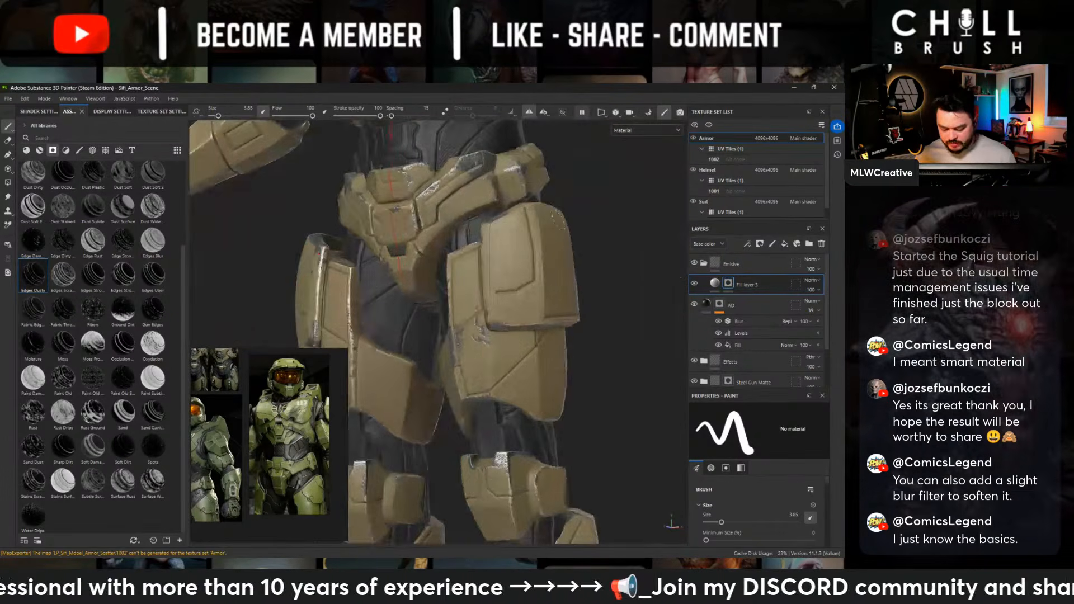
pyautogui.keyDown('alt'); pyautogui.moveTo(558, 220); pyautogui.dragTo(525, 297); pyautogui.keyUp('alt')
pyautogui.keyDown('alt'); pyautogui.moveTo(525, 297); pyautogui.dragTo(517, 431, button='middle'); pyautogui.keyUp('alt')
pyautogui.keyDown('alt'); pyautogui.moveTo(517, 431); pyautogui.dragTo(833, 479, button='right'); pyautogui.keyUp('alt')
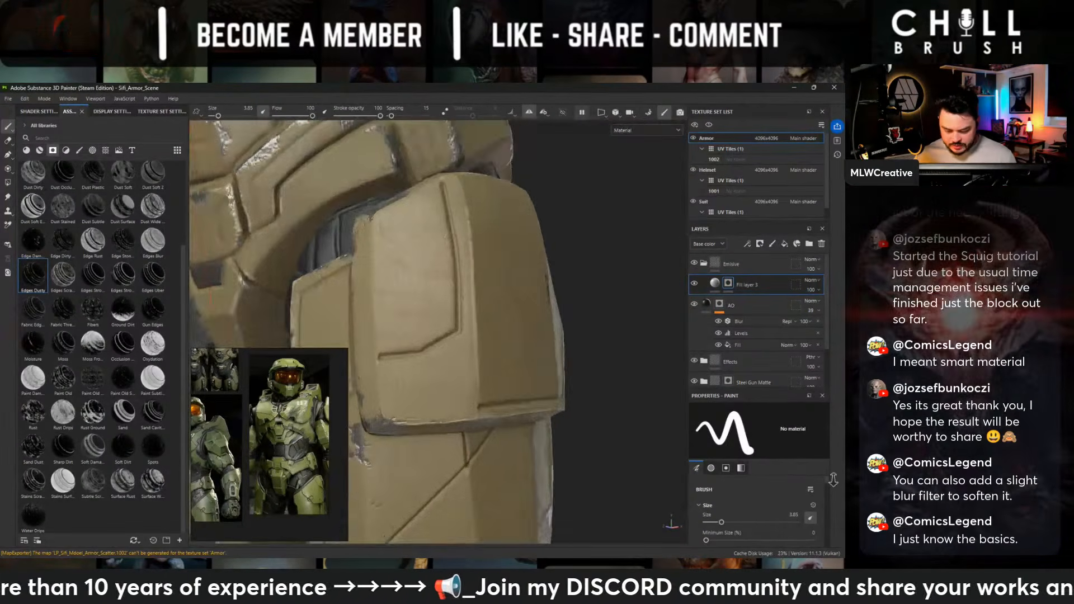
pyautogui.keyDown('alt'); pyautogui.moveTo(613, 235); pyautogui.dragTo(622, 416, button='middle'); pyautogui.keyUp('alt')
pyautogui.keyDown('alt'); pyautogui.moveTo(622, 417); pyautogui.dragTo(536, 389); pyautogui.keyUp('alt')
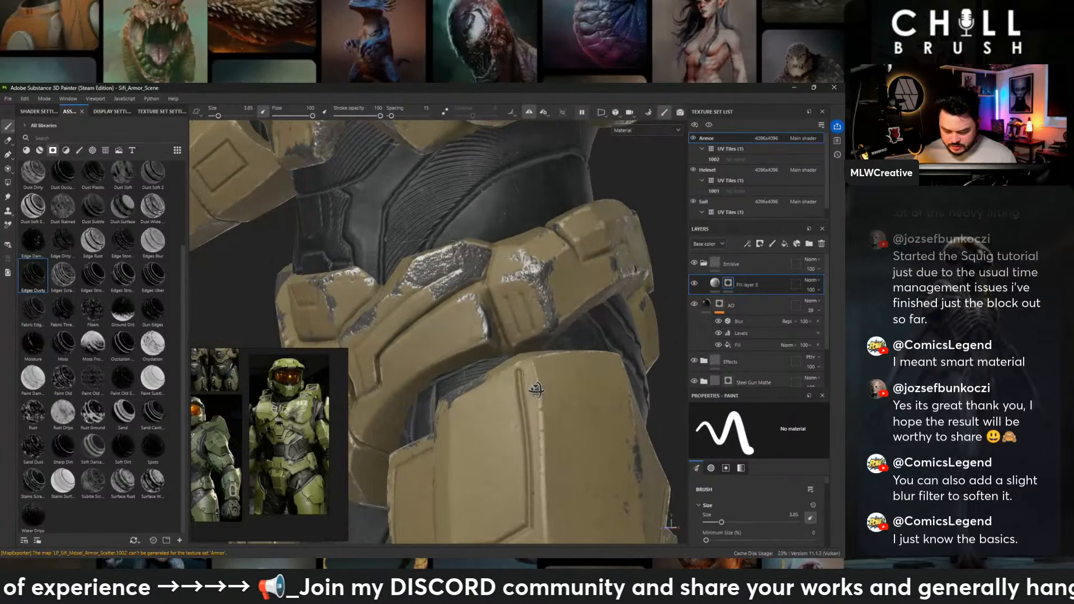
pyautogui.keyDown('alt'); pyautogui.moveTo(634, 271); pyautogui.dragTo(151, 98, button='right'); pyautogui.keyUp('alt')
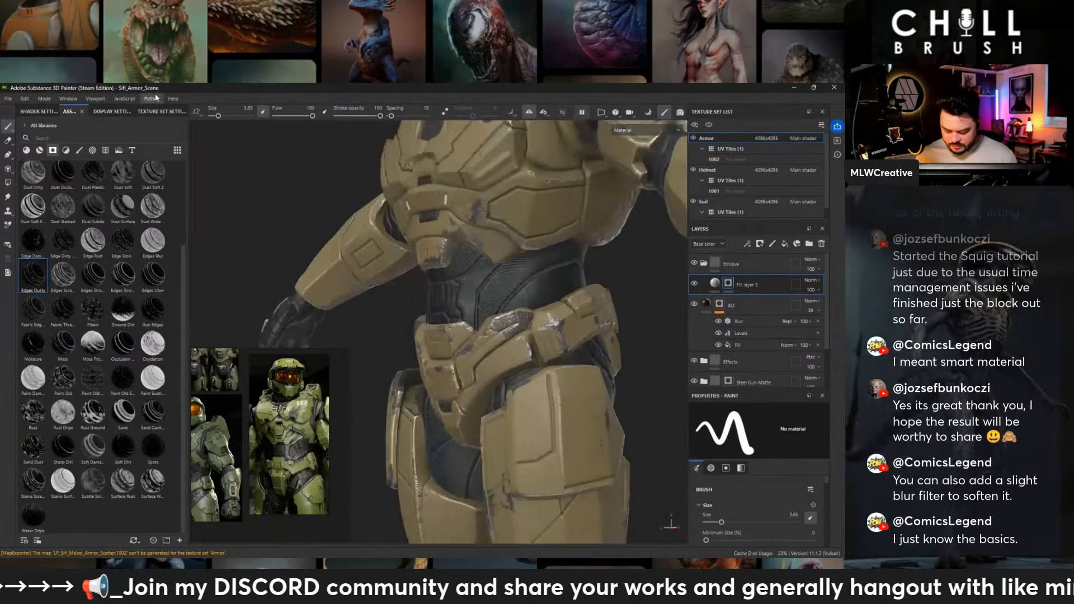
pyautogui.keyDown('alt'); pyautogui.moveTo(481, 476); pyautogui.dragTo(490, 224, button='middle'); pyautogui.keyUp('alt')
pyautogui.keyDown('alt'); pyautogui.moveTo(492, 330); pyautogui.dragTo(621, 331); pyautogui.keyUp('alt')
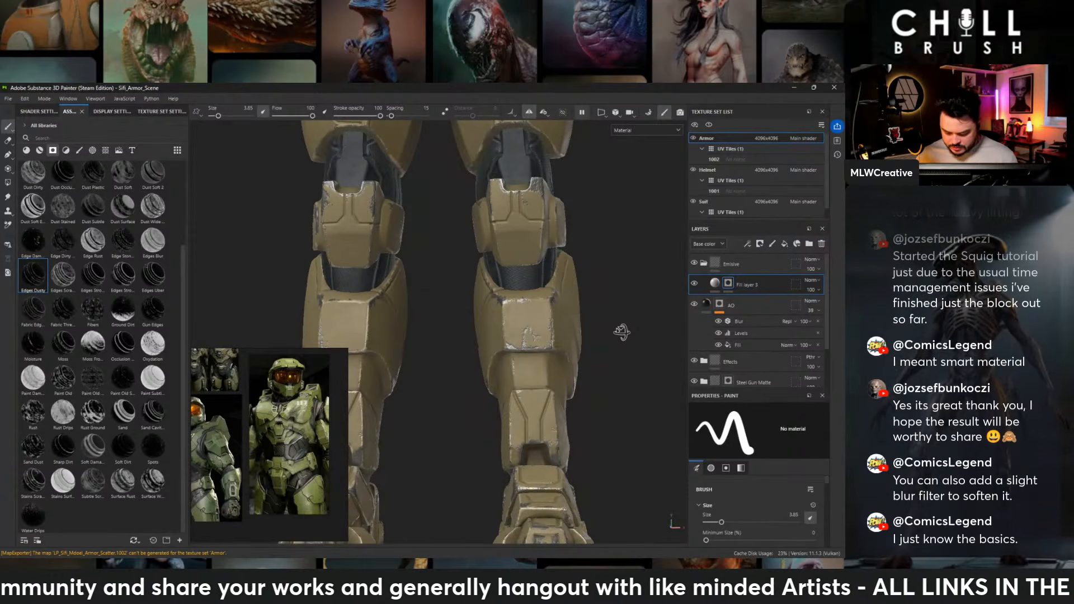
# - Paint the emissive mask into the recessed slot on the upper back plate beside the neck
pyautogui.keyDown('alt'); pyautogui.moveTo(581, 213); pyautogui.dragTo(540, 476, button='middle'); pyautogui.keyUp('alt')
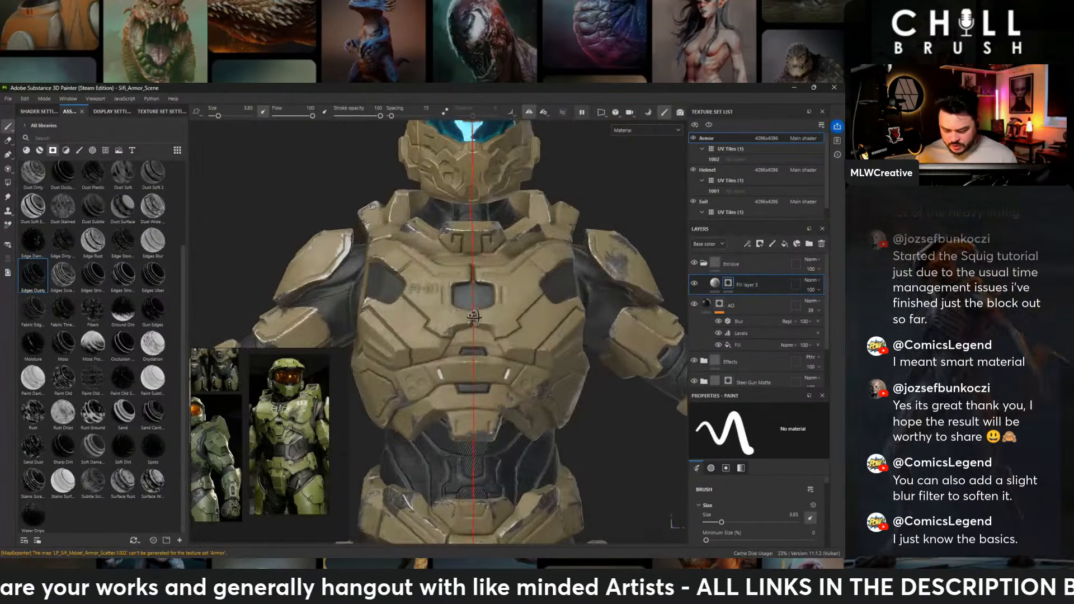
pyautogui.moveTo(528, 319)
pyautogui.keyDown('alt'); pyautogui.mouseDown()
pyautogui.moveTo(428, 307)
pyautogui.moveTo(476, 304)
pyautogui.mouseUp(); pyautogui.keyUp('alt')
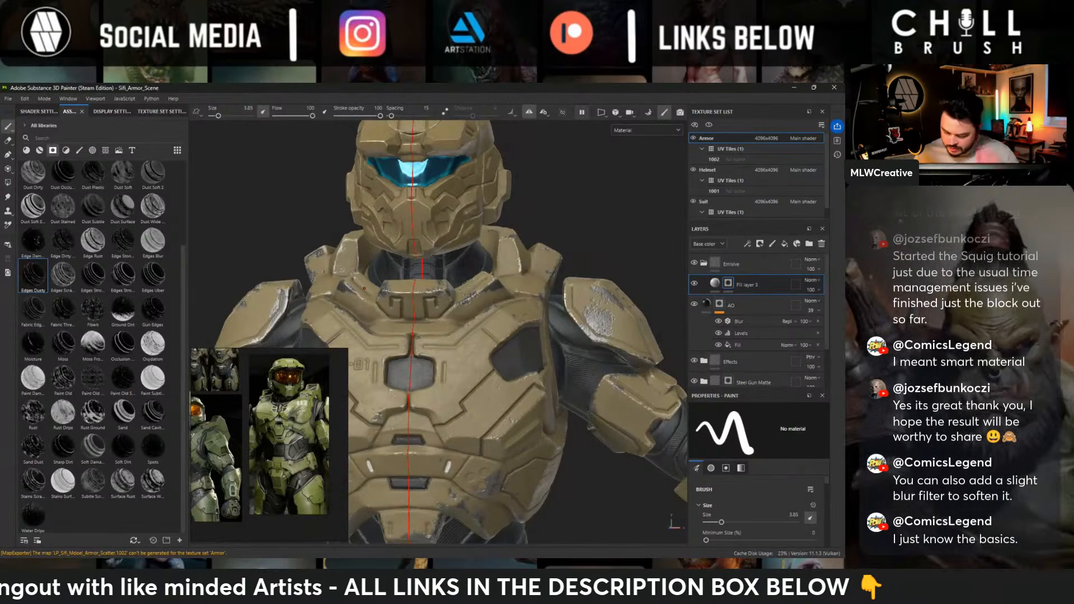
pyautogui.keyDown('alt'); pyautogui.moveTo(592, 330); pyautogui.dragTo(534, 327); pyautogui.keyUp('alt')
pyautogui.keyDown('alt'); pyautogui.moveTo(626, 453); pyautogui.dragTo(553, 327, button='middle'); pyautogui.keyUp('alt')
pyautogui.keyDown('alt'); pyautogui.moveTo(554, 327); pyautogui.dragTo(415, 282); pyautogui.keyUp('alt')
pyautogui.keyDown('alt'); pyautogui.moveTo(632, 297); pyautogui.dragTo(481, 307, button='middle'); pyautogui.keyUp('alt')
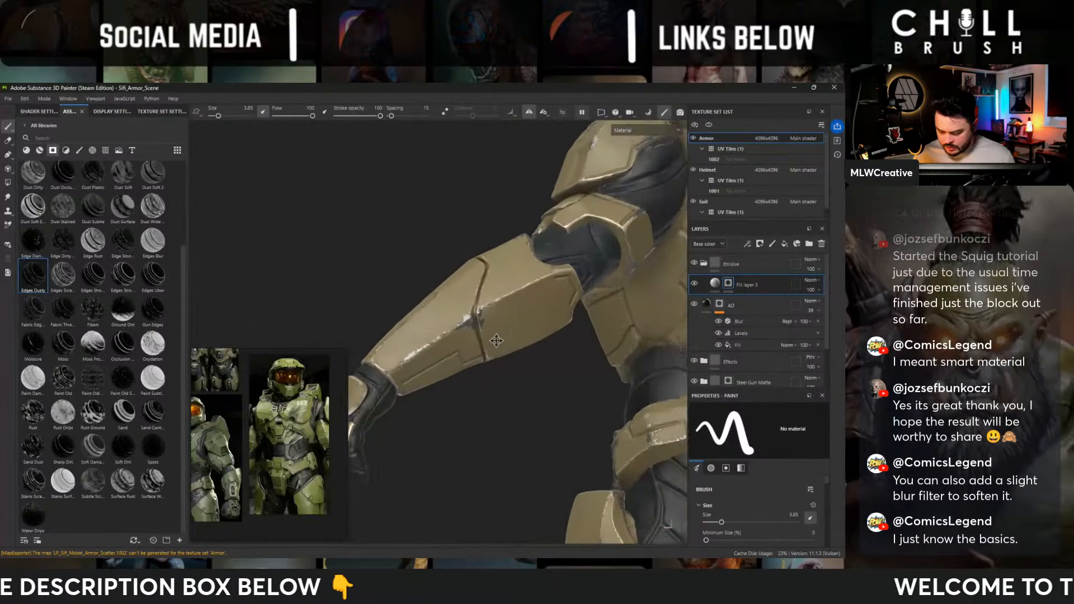
pyautogui.keyDown('alt'); pyautogui.moveTo(643, 316); pyautogui.dragTo(576, 307); pyautogui.keyUp('alt')
pyautogui.keyDown('alt'); pyautogui.moveTo(576, 308); pyautogui.dragTo(492, 331, button='middle'); pyautogui.keyUp('alt')
pyautogui.keyDown('alt'); pyautogui.moveTo(492, 331); pyautogui.dragTo(456, 319); pyautogui.keyUp('alt')
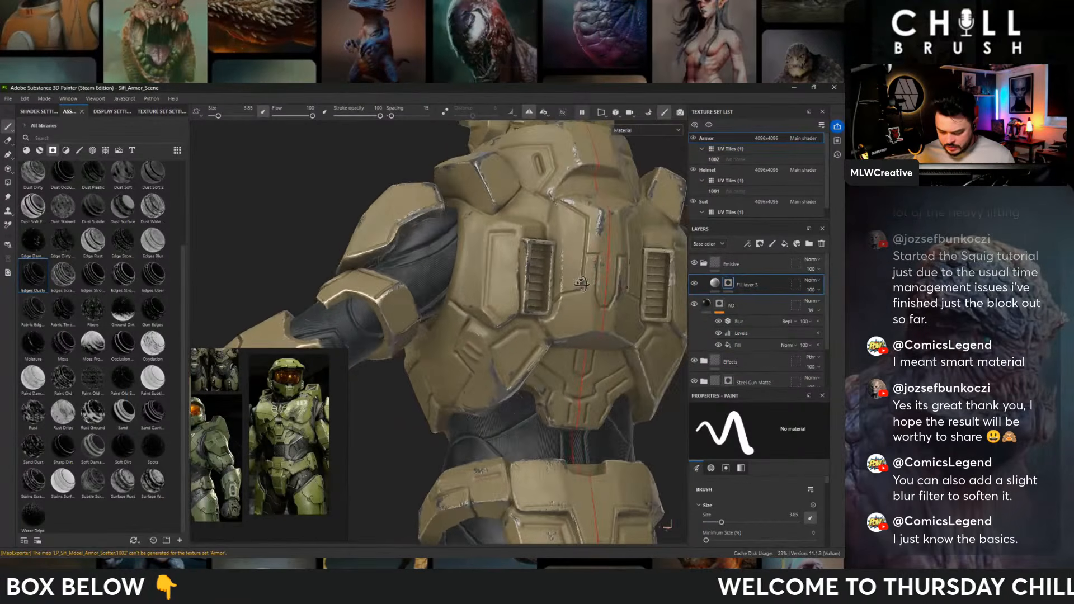
pyautogui.keyDown('alt'); pyautogui.moveTo(501, 291); pyautogui.dragTo(564, 283, button='middle'); pyautogui.keyUp('alt')
pyautogui.keyDown('alt'); pyautogui.moveTo(565, 283); pyautogui.dragTo(658, 425); pyautogui.keyUp('alt')
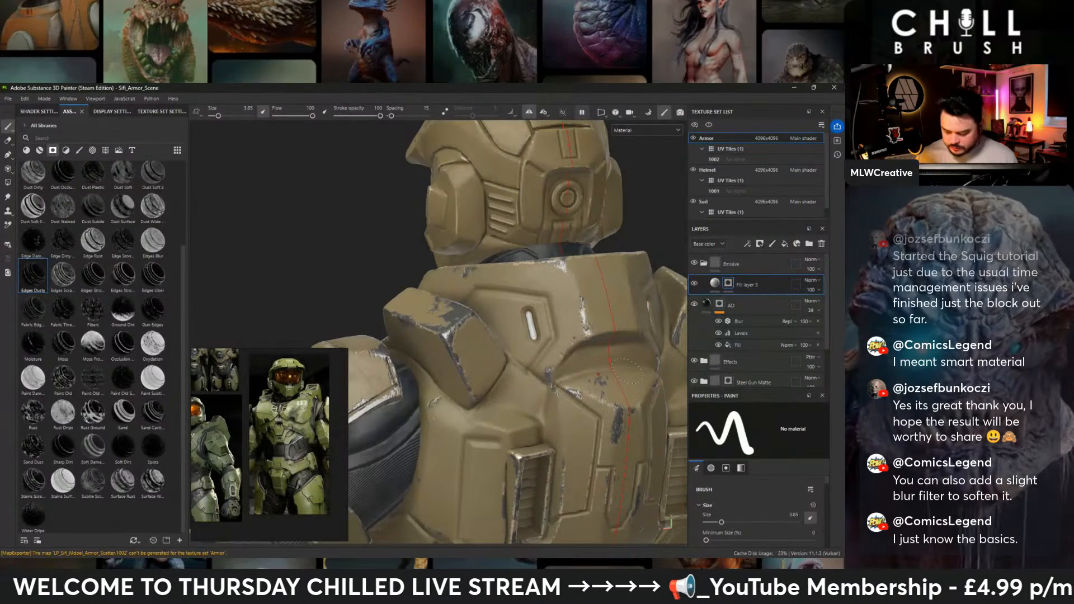
# - Paint the emissive mask along the two vertical slots on the lower back plate
pyautogui.keyDown('alt'); pyautogui.moveTo(627, 376); pyautogui.dragTo(464, 374); pyautogui.keyUp('alt')
pyautogui.keyDown('alt'); pyautogui.moveTo(468, 382); pyautogui.dragTo(511, 192, button='middle'); pyautogui.keyUp('alt')
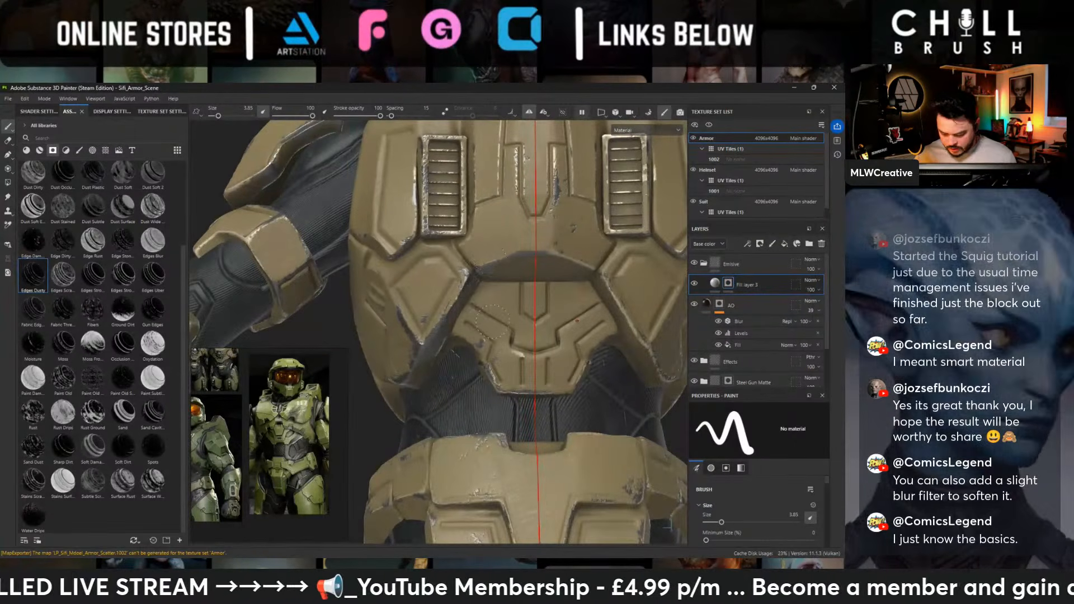
pyautogui.keyDown('alt'); pyautogui.moveTo(494, 320); pyautogui.dragTo(639, 465, button='right'); pyautogui.keyUp('alt')
pyautogui.keyDown('alt'); pyautogui.moveTo(640, 465); pyautogui.dragTo(590, 426, button='middle'); pyautogui.keyUp('alt')
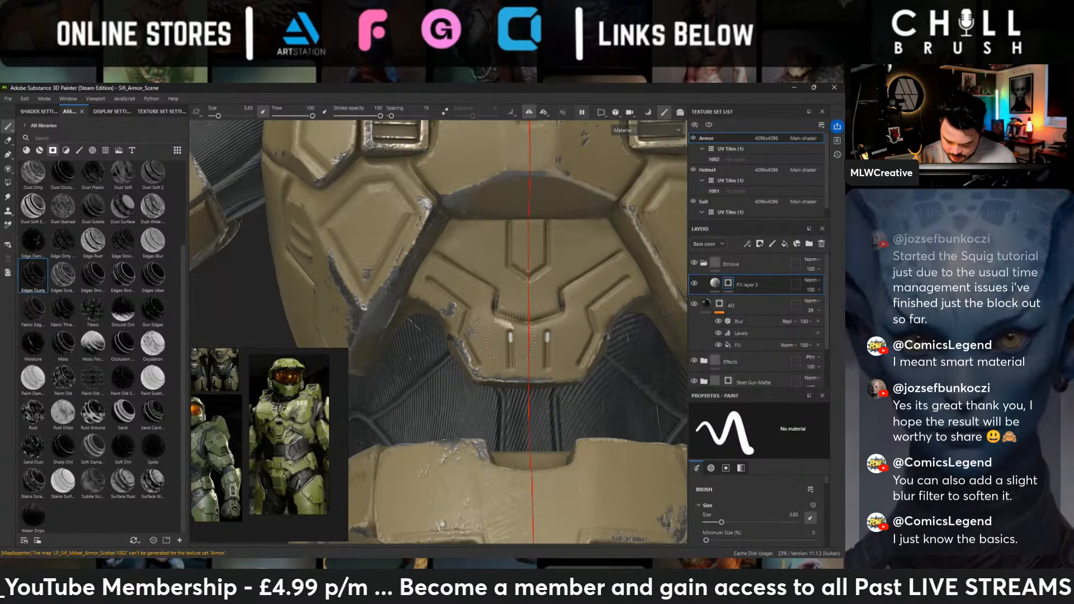
pyautogui.moveTo(510, 340)
pyautogui.mouseDown()
pyautogui.moveTo(510, 366)
pyautogui.moveTo(510, 346)
pyautogui.mouseUp()
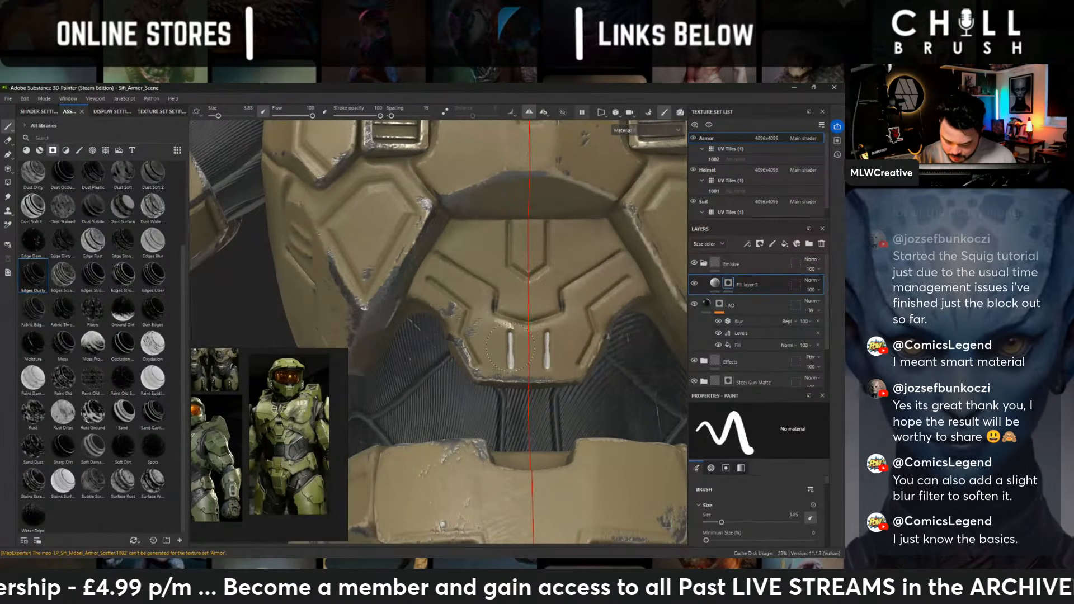
pyautogui.hotkey('ctrl', 'z')
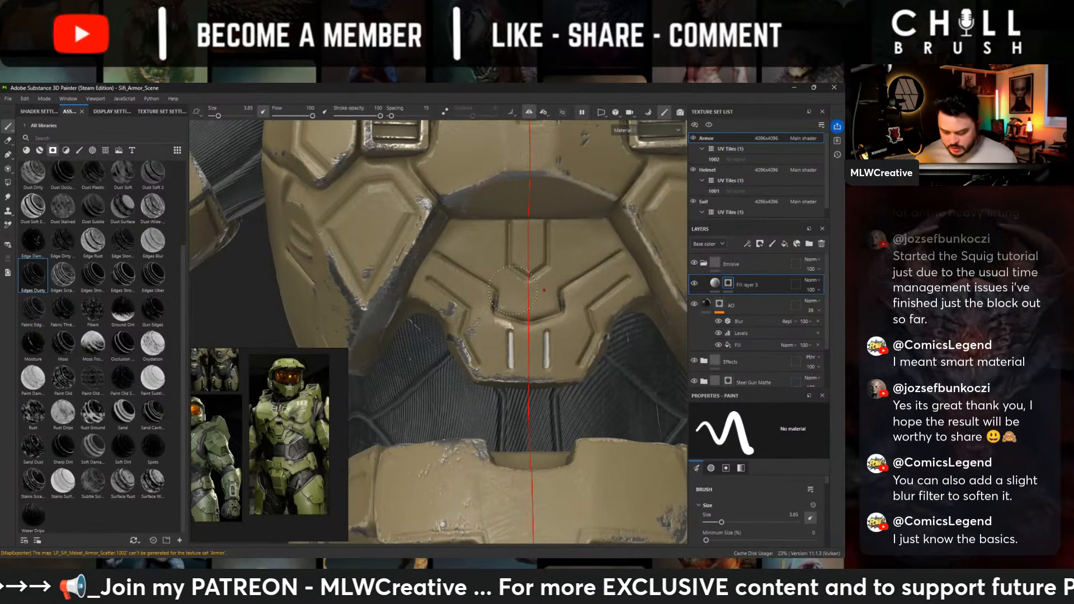
# - Paint the emissive mask into the long vertical slot on the back of the thigh armor
pyautogui.scroll(-4, 445, 280)
pyautogui.moveTo(445, 280); pyautogui.dragTo(471, 169, button='middle')
pyautogui.keyDown('alt'); pyautogui.moveTo(472, 169); pyautogui.dragTo(565, 235); pyautogui.keyUp('alt')
pyautogui.keyDown('alt'); pyautogui.moveTo(565, 235); pyautogui.dragTo(769, 477, button='right'); pyautogui.keyUp('alt')
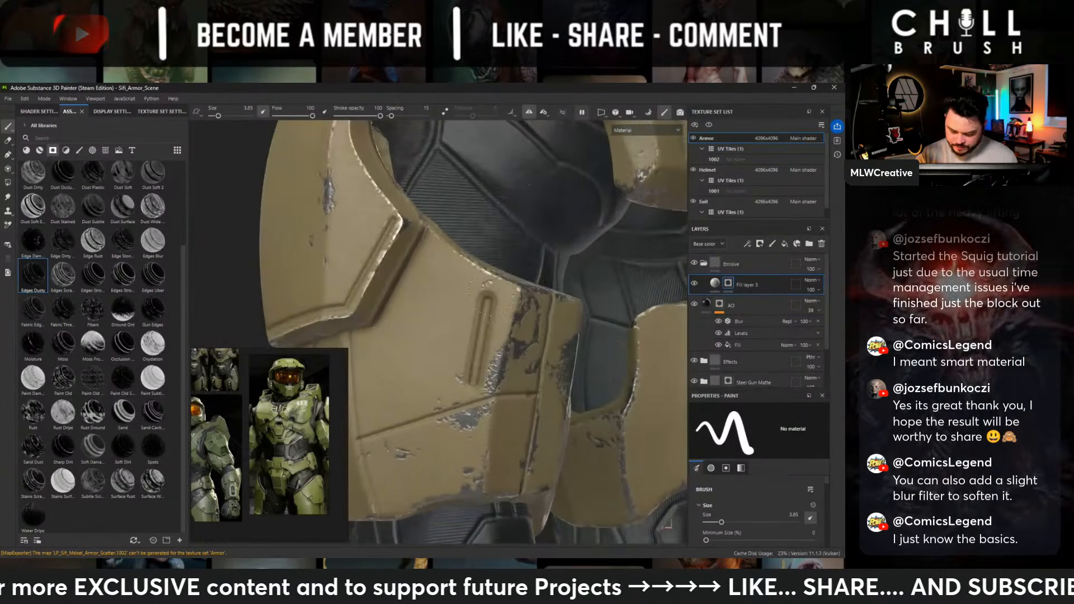
pyautogui.moveTo(488, 299); pyautogui.dragTo(486, 321)
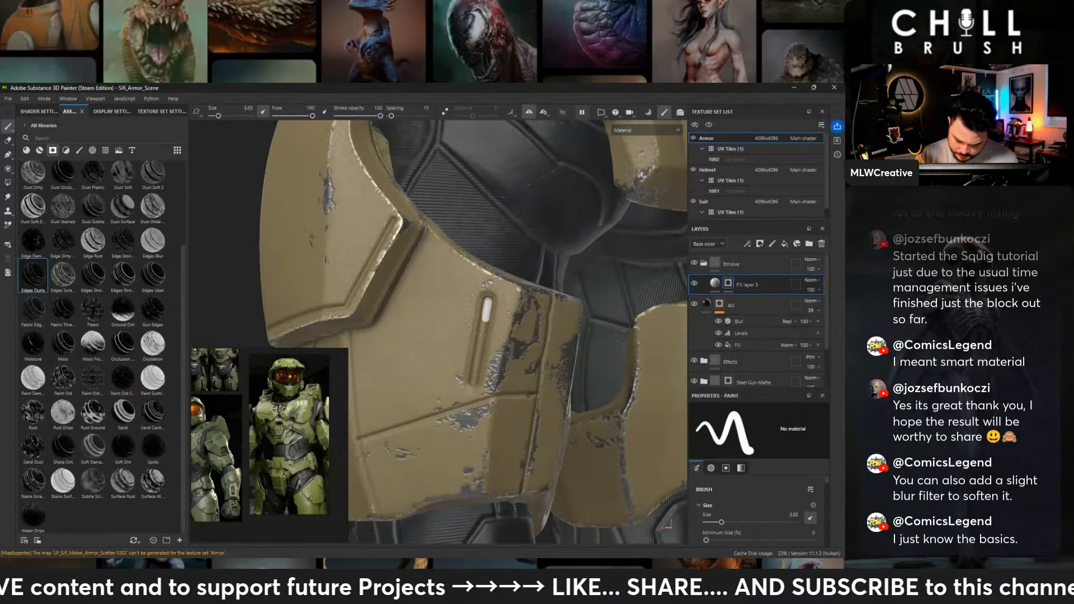
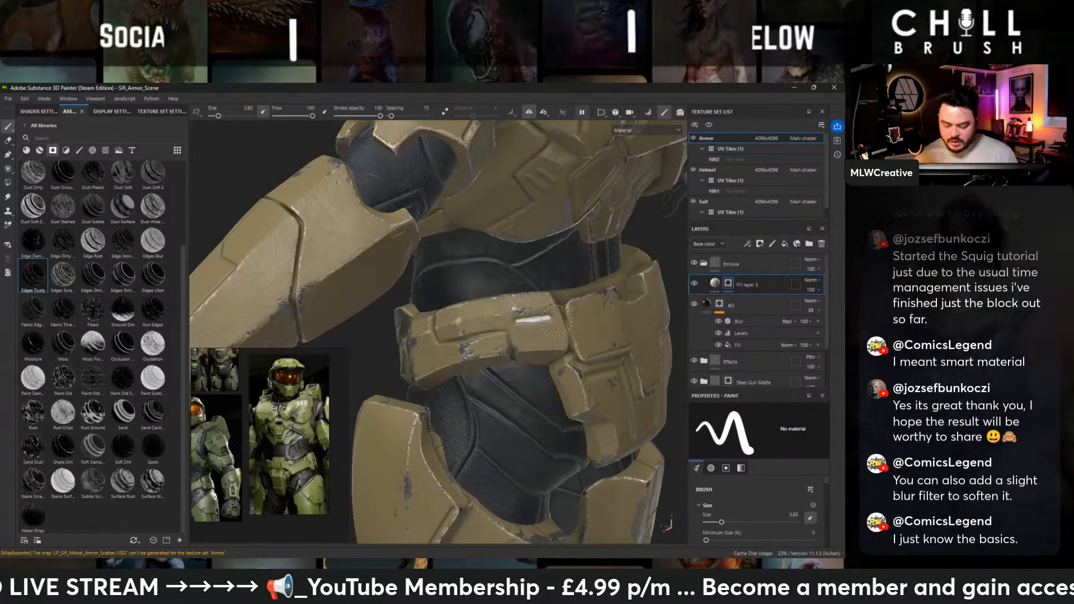
# - Paint the emissive mask into the vertical slot below the 01 marking on the shoulder armor
pyautogui.keyDown('alt'); pyautogui.moveTo(551, 321); pyautogui.dragTo(297, 287, button='right'); pyautogui.keyUp('alt')
pyautogui.keyDown('alt'); pyautogui.moveTo(296, 287); pyautogui.dragTo(502, 357, button='middle'); pyautogui.keyUp('alt')
pyautogui.keyDown('alt'); pyautogui.moveTo(503, 356); pyautogui.dragTo(425, 331); pyautogui.keyUp('alt')
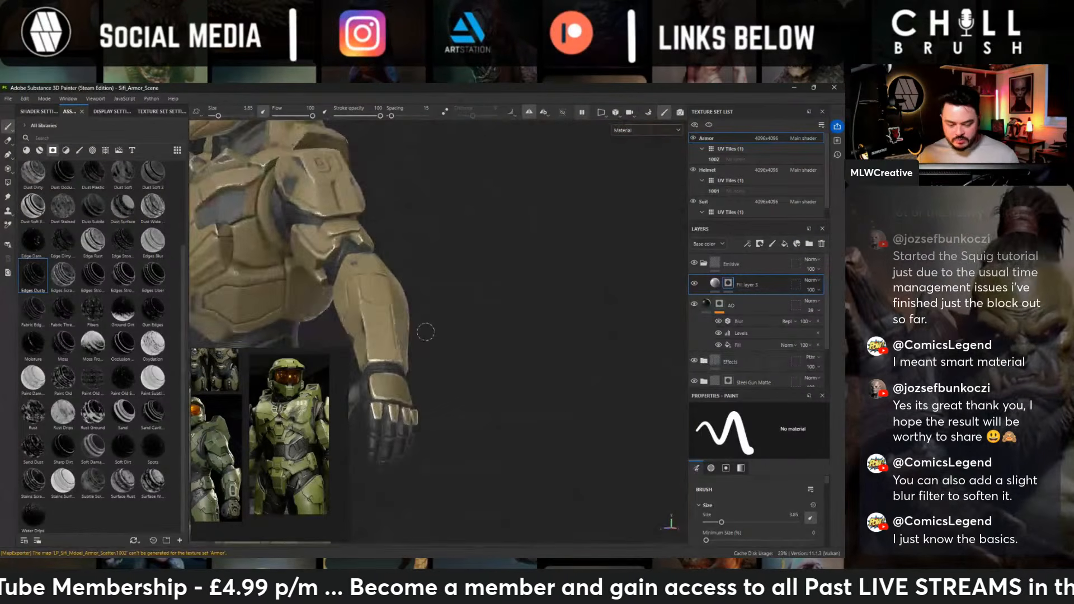
pyautogui.keyDown('alt'); pyautogui.moveTo(425, 331); pyautogui.dragTo(564, 421, button='middle'); pyautogui.keyUp('alt')
pyautogui.keyDown('alt'); pyautogui.moveTo(563, 422); pyautogui.dragTo(469, 407); pyautogui.keyUp('alt')
pyautogui.keyDown('alt'); pyautogui.moveTo(468, 406); pyautogui.dragTo(638, 439, button='right'); pyautogui.keyUp('alt')
pyautogui.keyDown('alt'); pyautogui.moveTo(486, 332); pyautogui.dragTo(533, 334); pyautogui.keyUp('alt')
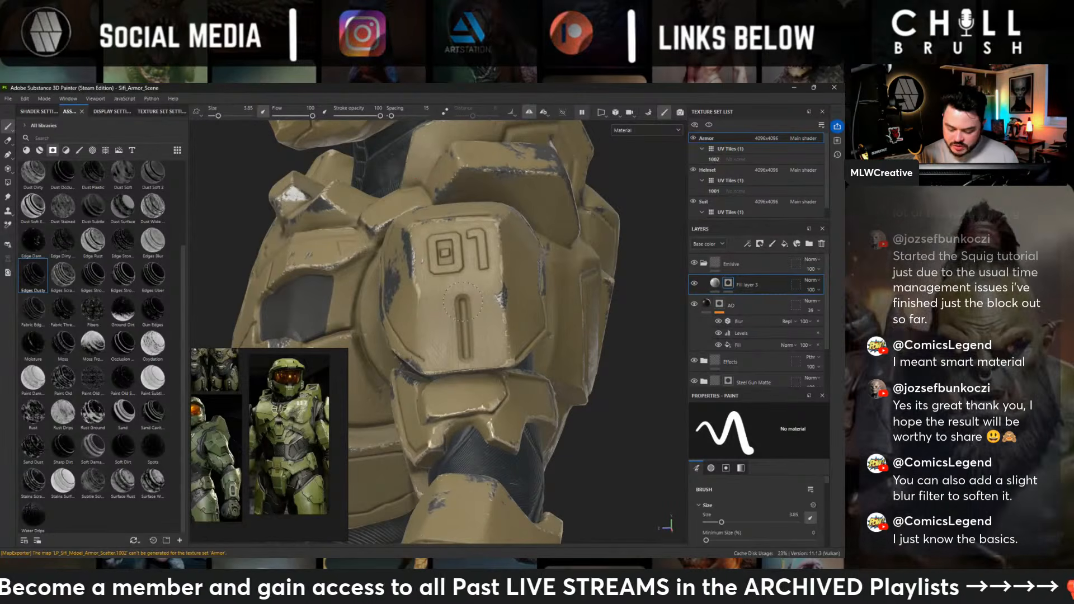
pyautogui.moveTo(463, 303); pyautogui.dragTo(463, 310)
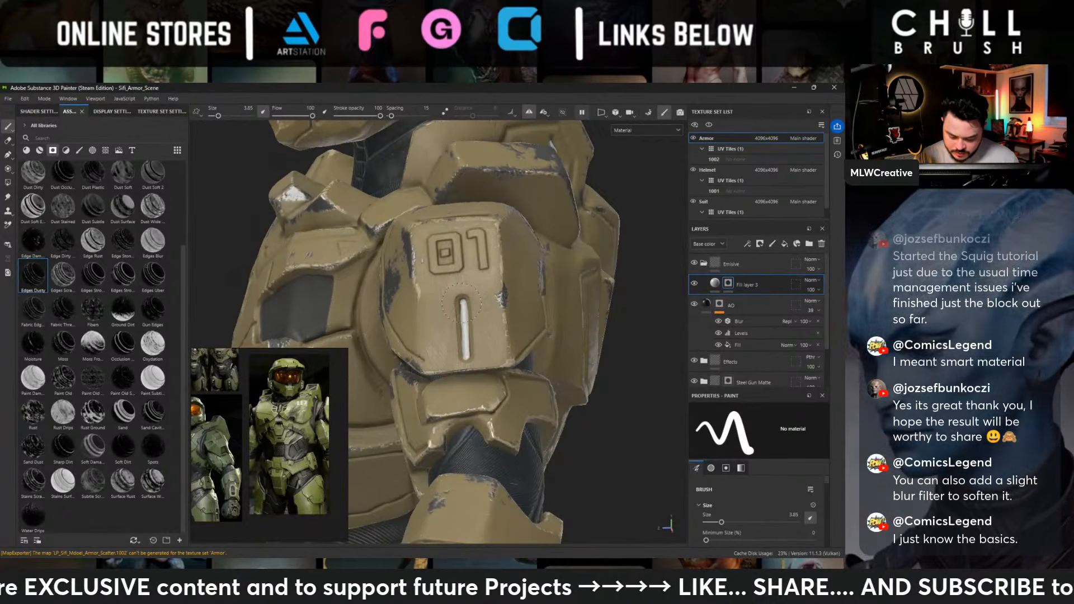
pyautogui.moveTo(466, 351)
pyautogui.keyDown('alt'); pyautogui.mouseDown()
pyautogui.moveTo(448, 322)
pyautogui.moveTo(467, 302)
pyautogui.moveTo(487, 318)
pyautogui.moveTo(608, 249)
pyautogui.moveTo(555, 299)
pyautogui.moveTo(559, 241)
pyautogui.mouseUp(); pyautogui.keyUp('alt')
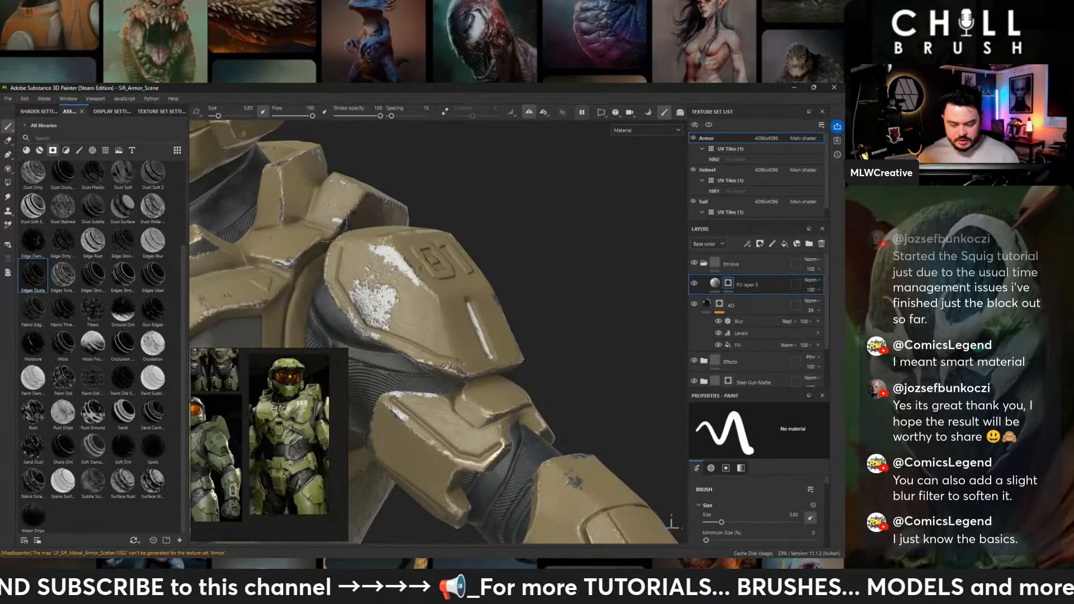
# - Paint the emissive mask into the two short vertical slots on the lowest front abdomen plate
pyautogui.keyDown('alt'); pyautogui.moveTo(546, 198); pyautogui.dragTo(536, 313, button='right'); pyautogui.keyUp('alt')
pyautogui.keyDown('alt'); pyautogui.moveTo(536, 314); pyautogui.dragTo(569, 256, button='middle'); pyautogui.keyUp('alt')
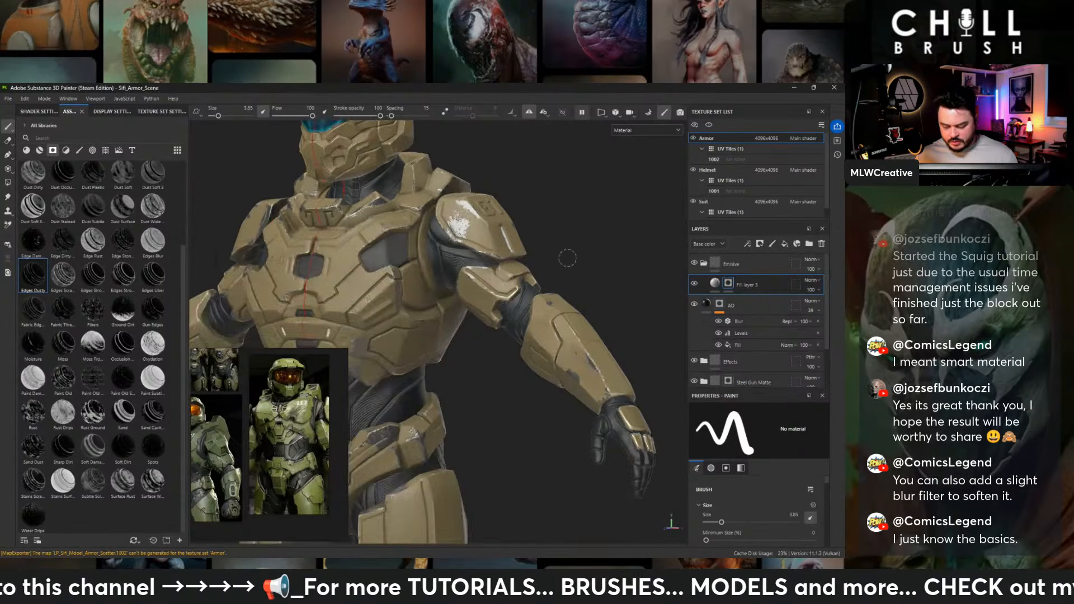
pyautogui.keyDown('alt'); pyautogui.moveTo(568, 257); pyautogui.dragTo(626, 271); pyautogui.keyUp('alt')
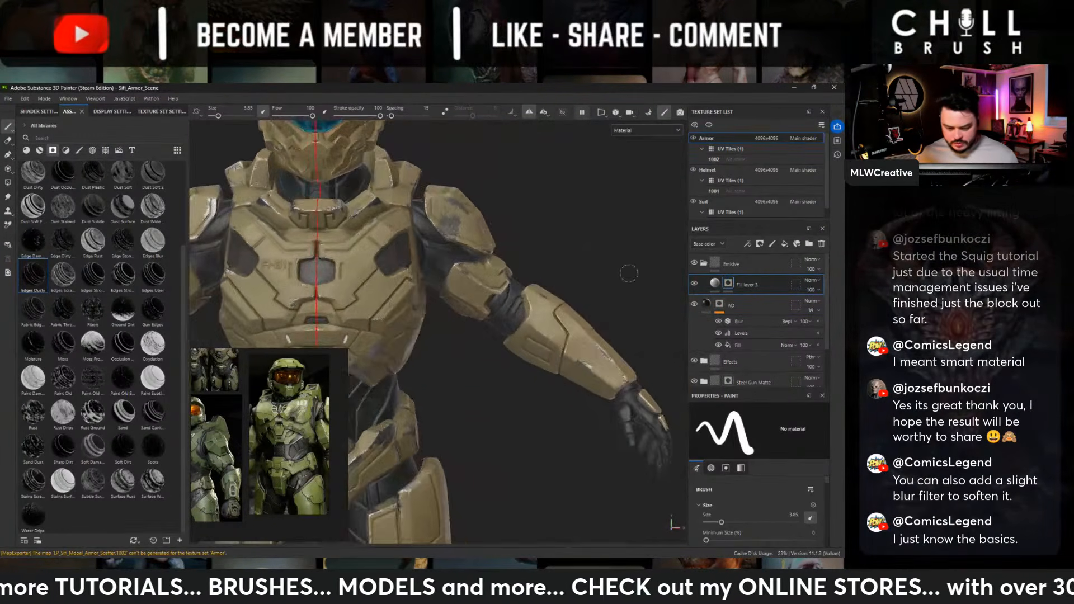
pyautogui.keyDown('alt'); pyautogui.moveTo(429, 268); pyautogui.dragTo(525, 309, button='middle'); pyautogui.keyUp('alt')
pyautogui.keyDown('alt'); pyautogui.moveTo(525, 309); pyautogui.dragTo(498, 309); pyautogui.keyUp('alt')
pyautogui.keyDown('alt'); pyautogui.moveTo(498, 308); pyautogui.dragTo(508, 166, button='middle'); pyautogui.keyUp('alt')
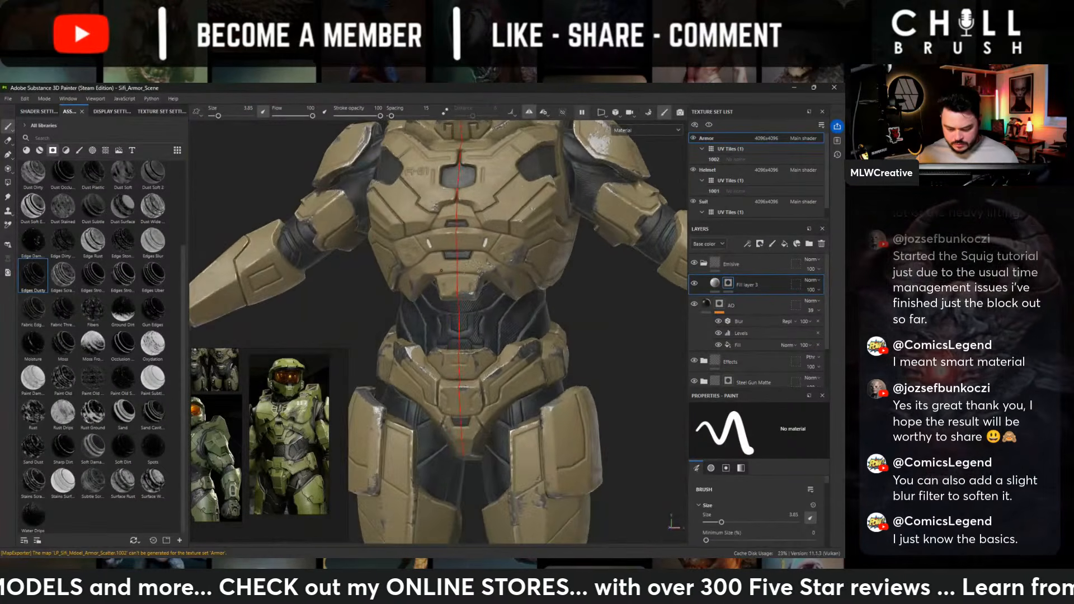
pyautogui.keyDown('alt'); pyautogui.moveTo(508, 166); pyautogui.dragTo(839, 482, button='right'); pyautogui.keyUp('alt')
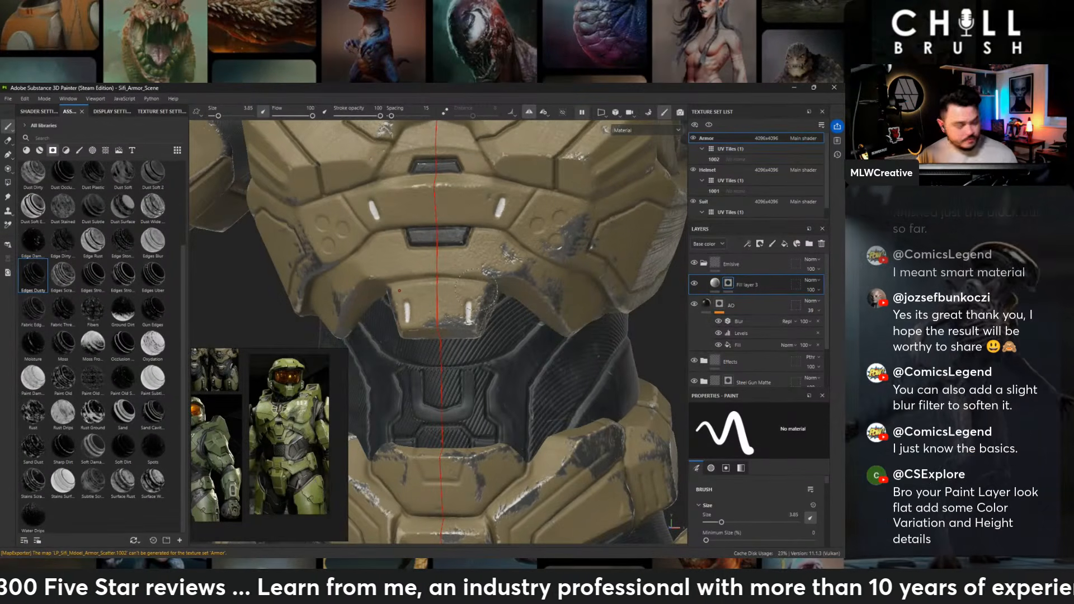
pyautogui.keyDown('alt'); pyautogui.moveTo(475, 289); pyautogui.dragTo(413, 315); pyautogui.keyUp('alt')
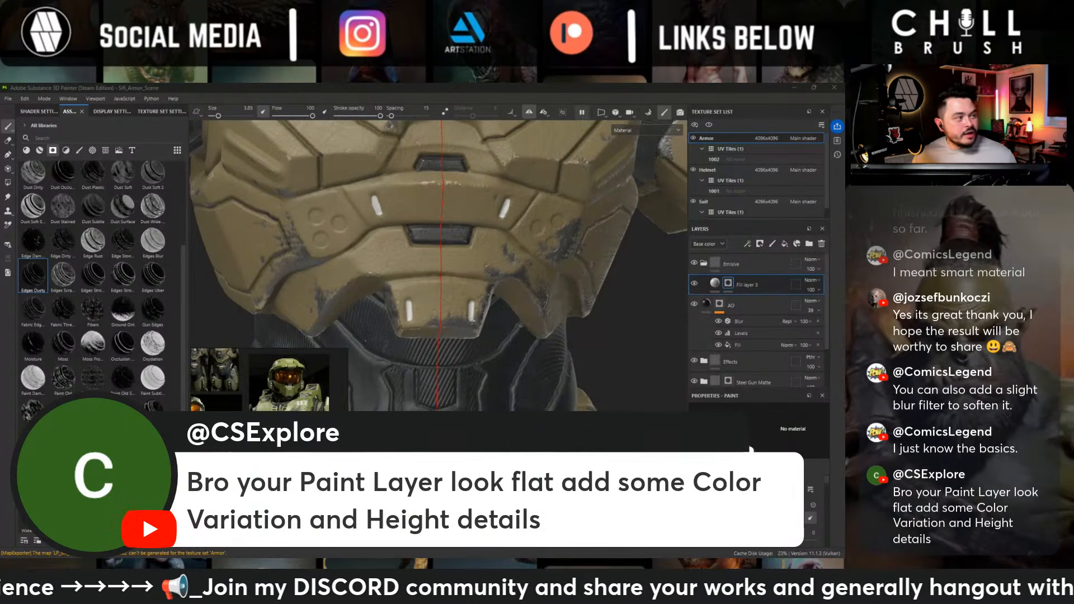
# - Examine the whole armor from head to legs and around to the back for the masked light details
pyautogui.scroll(-5, 526, 324)
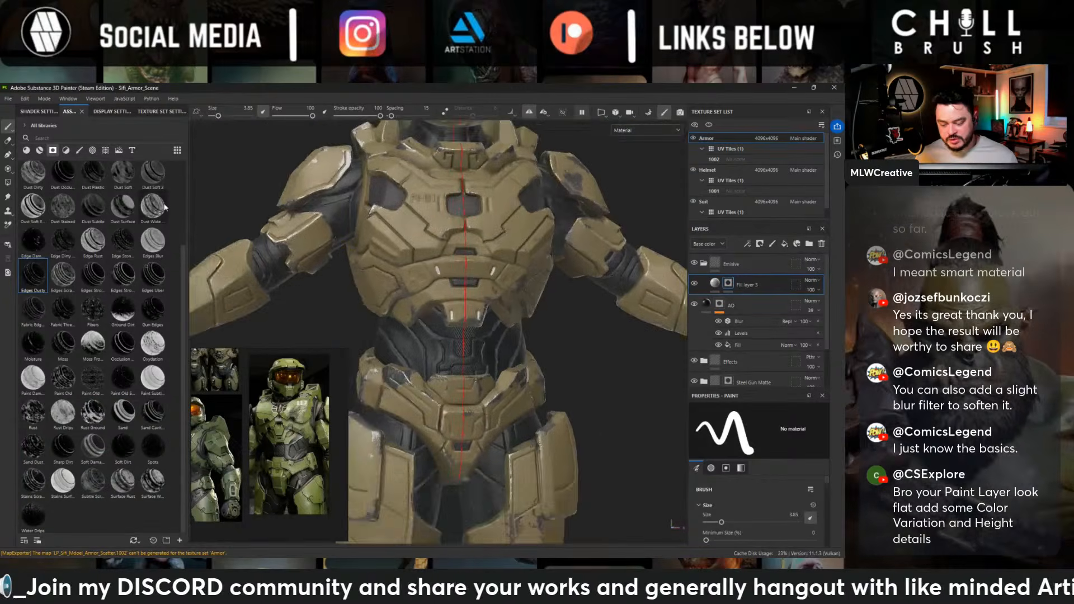
pyautogui.keyDown('alt'); pyautogui.moveTo(506, 252); pyautogui.dragTo(491, 307, button='middle'); pyautogui.keyUp('alt')
pyautogui.keyDown('alt'); pyautogui.moveTo(491, 307); pyautogui.dragTo(423, 296); pyautogui.keyUp('alt')
pyautogui.keyDown('alt'); pyautogui.moveTo(424, 297); pyautogui.dragTo(218, 256, button='right'); pyautogui.keyUp('alt')
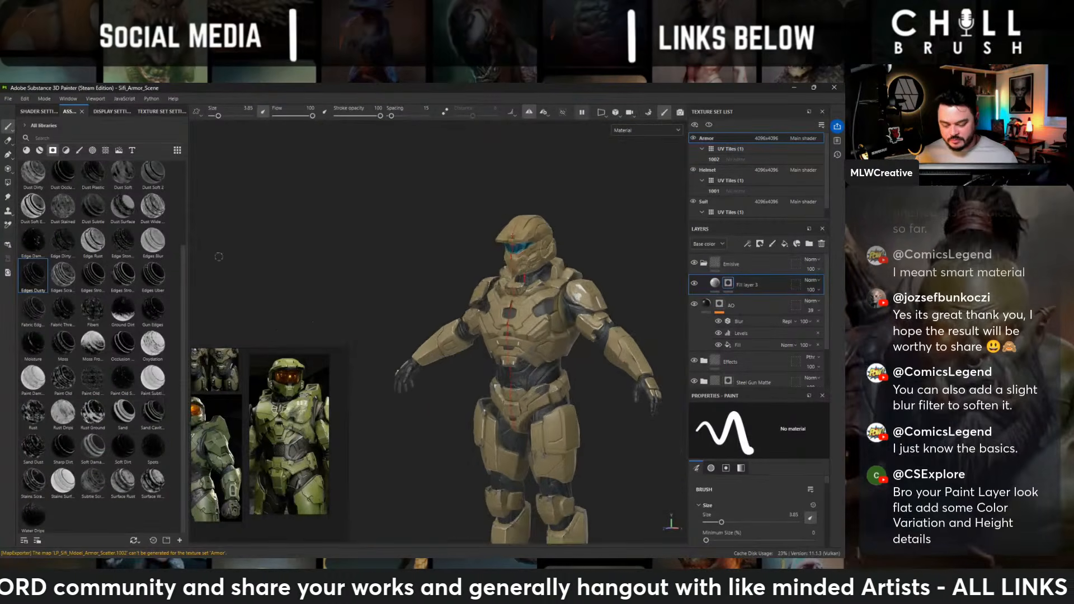
pyautogui.keyDown('alt'); pyautogui.moveTo(378, 329); pyautogui.dragTo(319, 239, button='middle'); pyautogui.keyUp('alt')
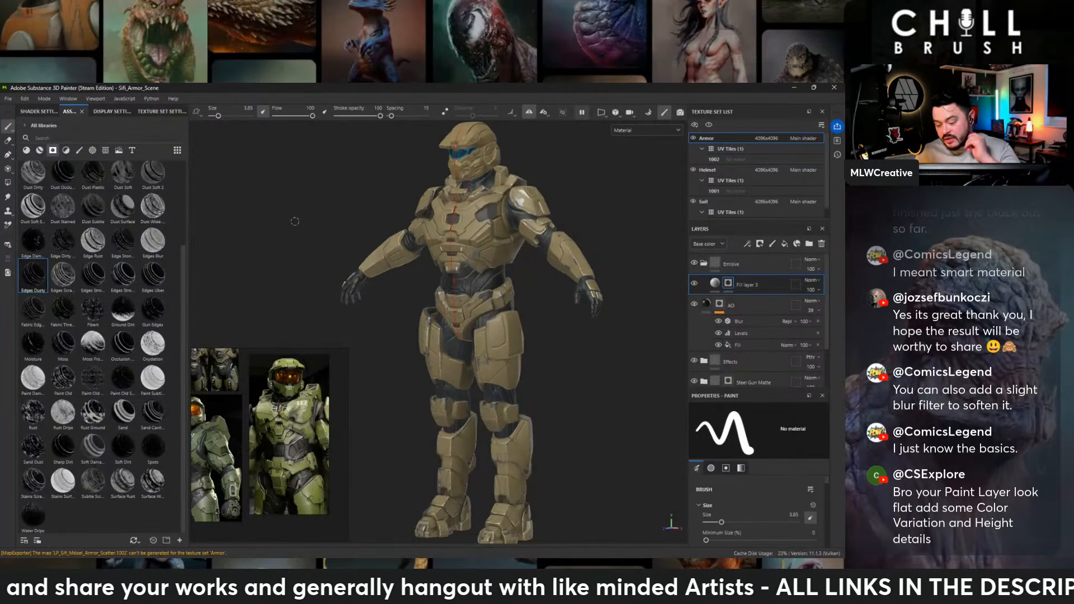
pyautogui.keyDown('alt'); pyautogui.moveTo(563, 243); pyautogui.dragTo(608, 252, button='right'); pyautogui.keyUp('alt')
pyautogui.keyDown('alt'); pyautogui.moveTo(525, 383); pyautogui.dragTo(520, 269, button='middle'); pyautogui.keyUp('alt')
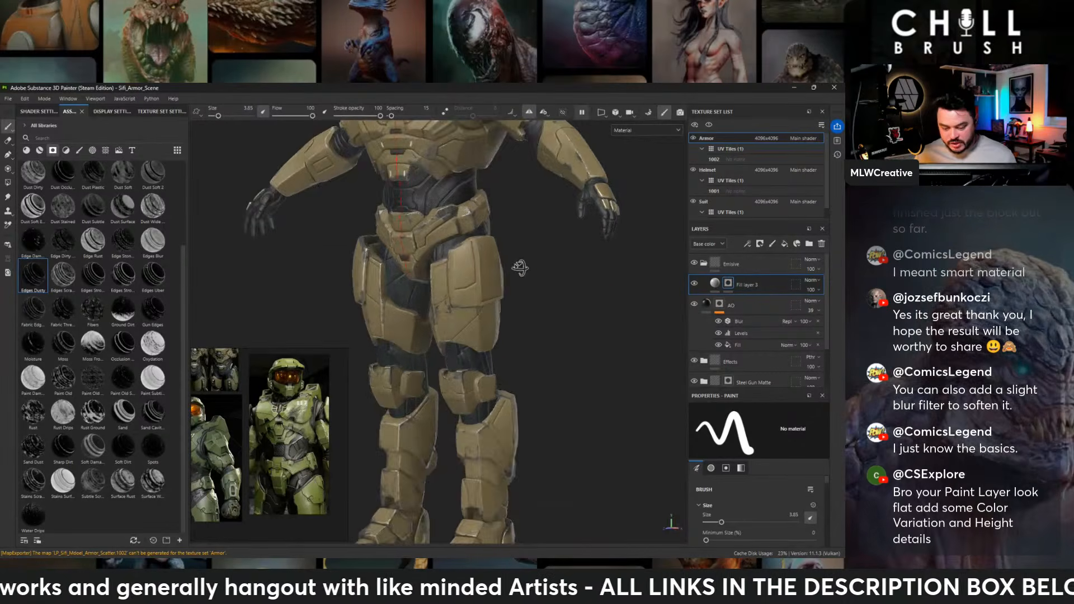
pyautogui.keyDown('alt'); pyautogui.moveTo(520, 268); pyautogui.dragTo(417, 266); pyautogui.keyUp('alt')
pyautogui.keyDown('alt'); pyautogui.moveTo(485, 342); pyautogui.dragTo(469, 240, button='middle'); pyautogui.keyUp('alt')
pyautogui.keyDown('alt'); pyautogui.moveTo(469, 239); pyautogui.dragTo(639, 271); pyautogui.keyUp('alt')
pyautogui.keyDown('alt'); pyautogui.moveTo(532, 387); pyautogui.dragTo(523, 321, button='middle'); pyautogui.keyUp('alt')
pyautogui.keyDown('alt'); pyautogui.moveTo(523, 322); pyautogui.dragTo(615, 307); pyautogui.keyUp('alt')
pyautogui.keyDown('alt'); pyautogui.moveTo(594, 292); pyautogui.dragTo(571, 478, button='middle'); pyautogui.keyUp('alt')
pyautogui.keyDown('alt'); pyautogui.moveTo(545, 152); pyautogui.dragTo(536, 358, button='middle'); pyautogui.keyUp('alt')
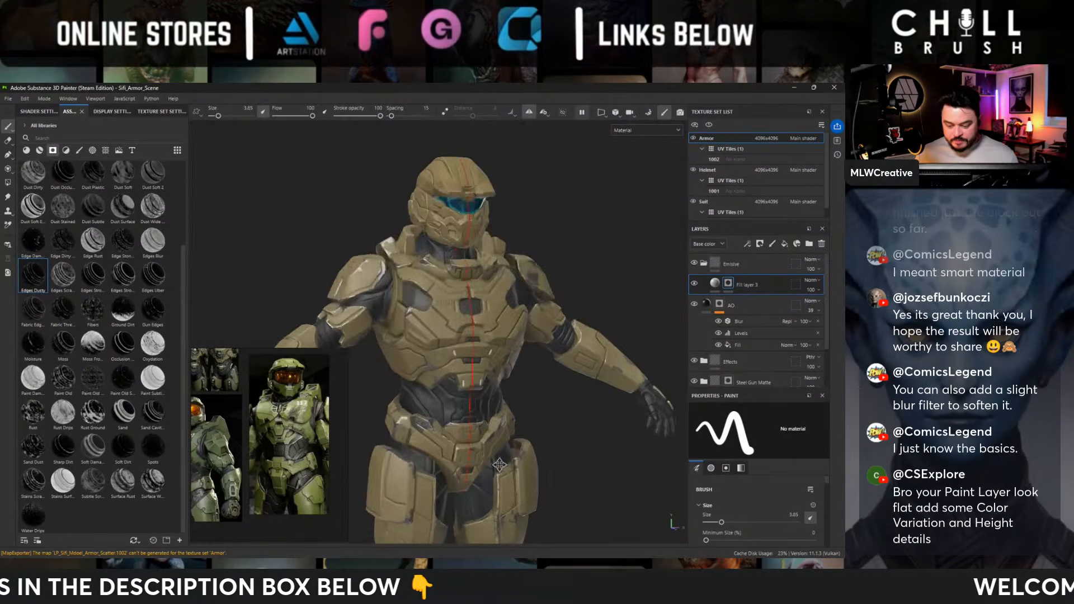
pyautogui.keyDown('alt'); pyautogui.moveTo(531, 353); pyautogui.dragTo(394, 345); pyautogui.keyUp('alt')
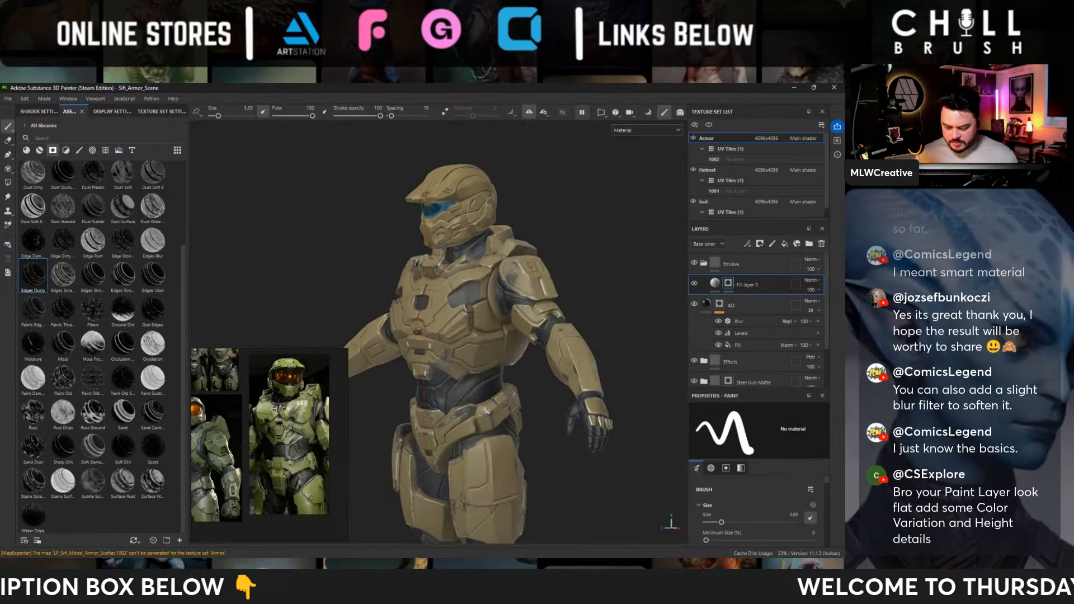
pyautogui.keyDown('alt'); pyautogui.moveTo(492, 369); pyautogui.dragTo(580, 403, button='right'); pyautogui.keyUp('alt')
pyautogui.keyDown('alt'); pyautogui.moveTo(580, 403); pyautogui.dragTo(314, 382); pyautogui.keyUp('alt')
# - Make Fill layer 3 affect only the emissive channel and set its emissive color to white
pyautogui.click(781, 288)
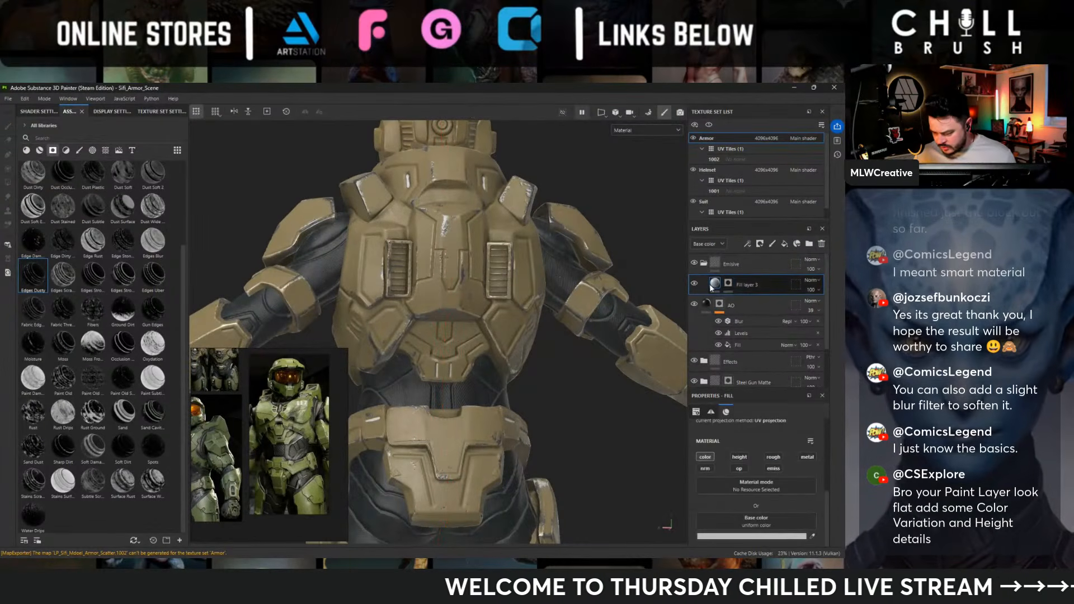
pyautogui.click(773, 468)
pyautogui.scroll(-1, 767, 452)
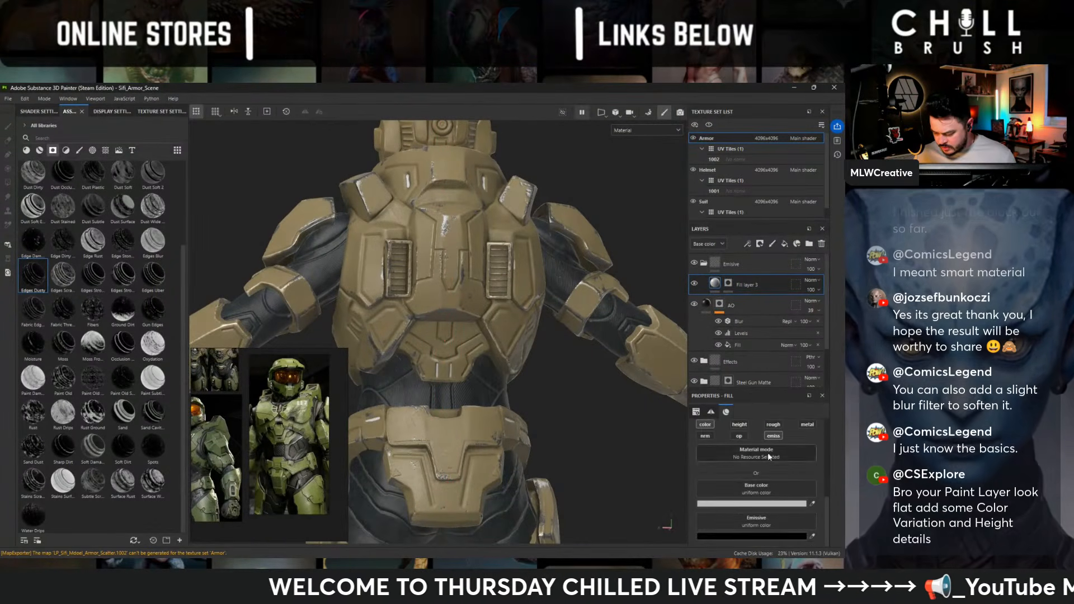
pyautogui.click(778, 534)
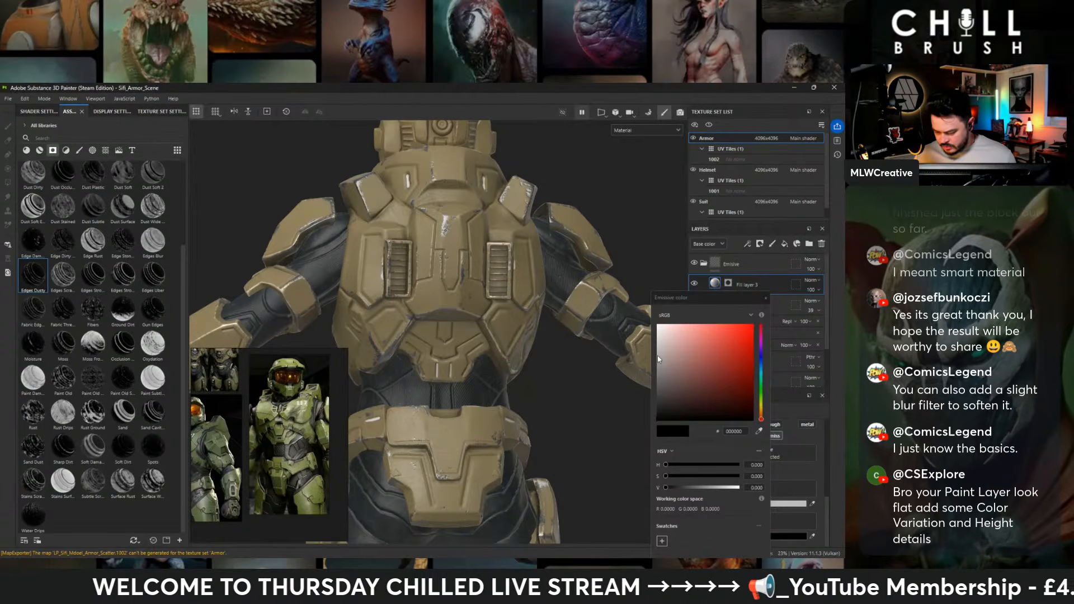
pyautogui.moveTo(657, 355); pyautogui.dragTo(654, 320)
pyautogui.click(765, 299)
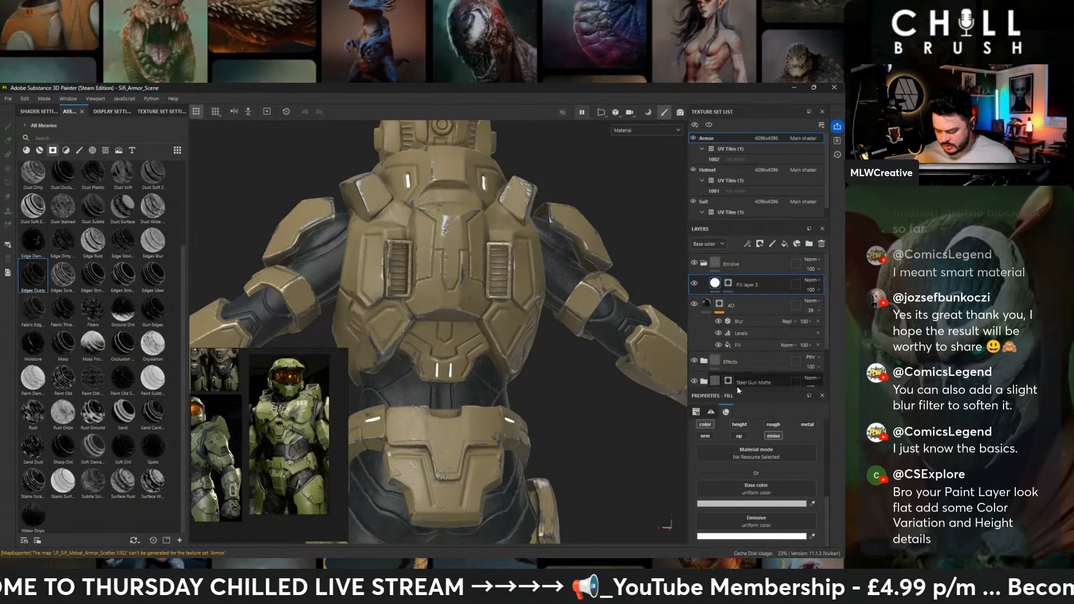
# - Add a Blur filter to the mask of Fill layer 3 and set its blur intensity to 0.18
pyautogui.click(728, 284)
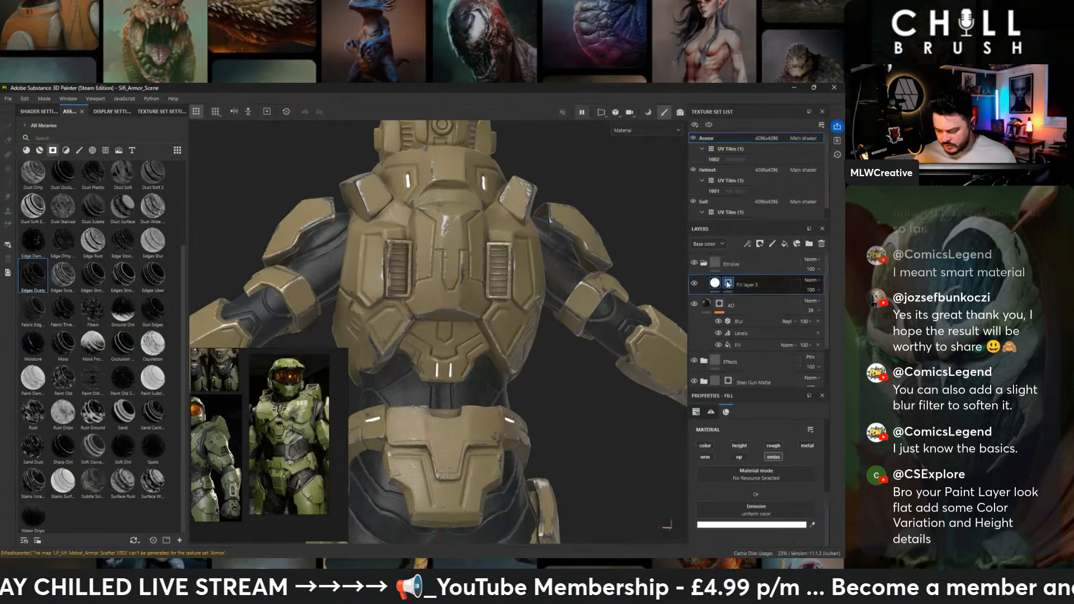
pyautogui.rightClick(729, 283)
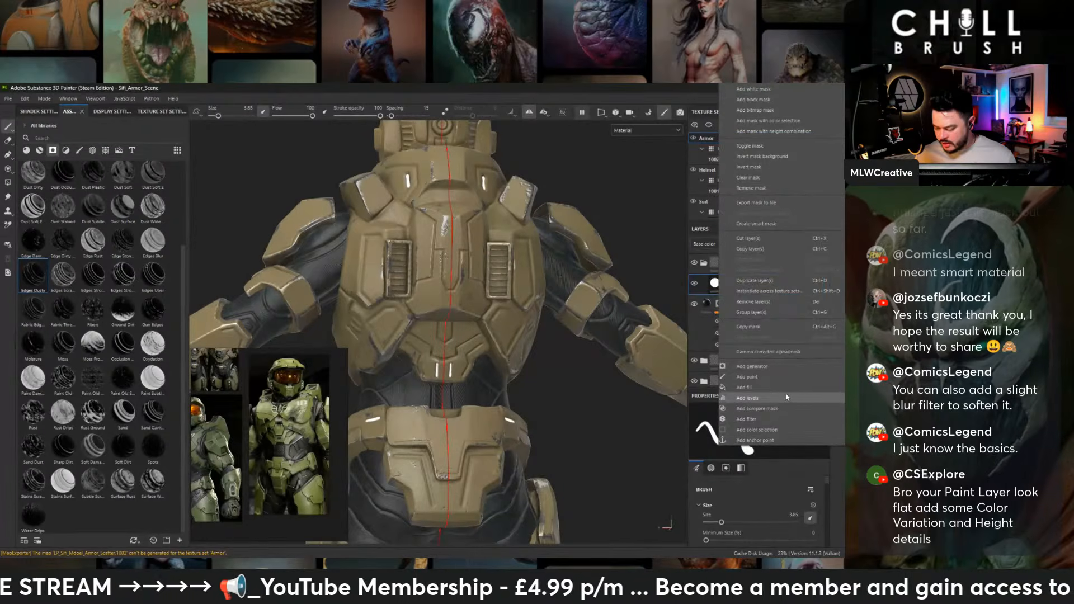
pyautogui.click(781, 417)
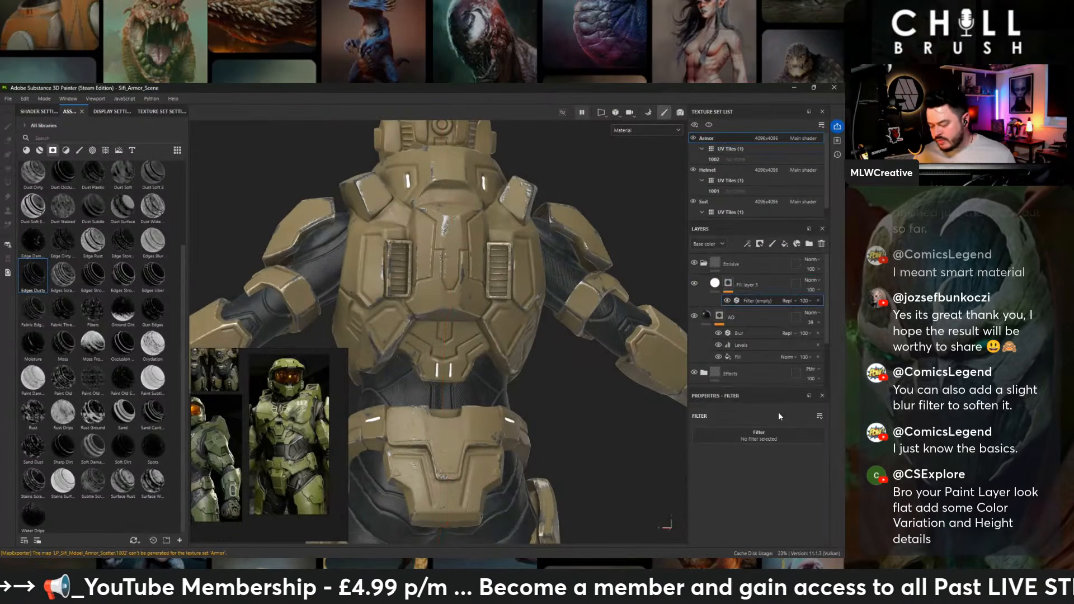
pyautogui.click(752, 436)
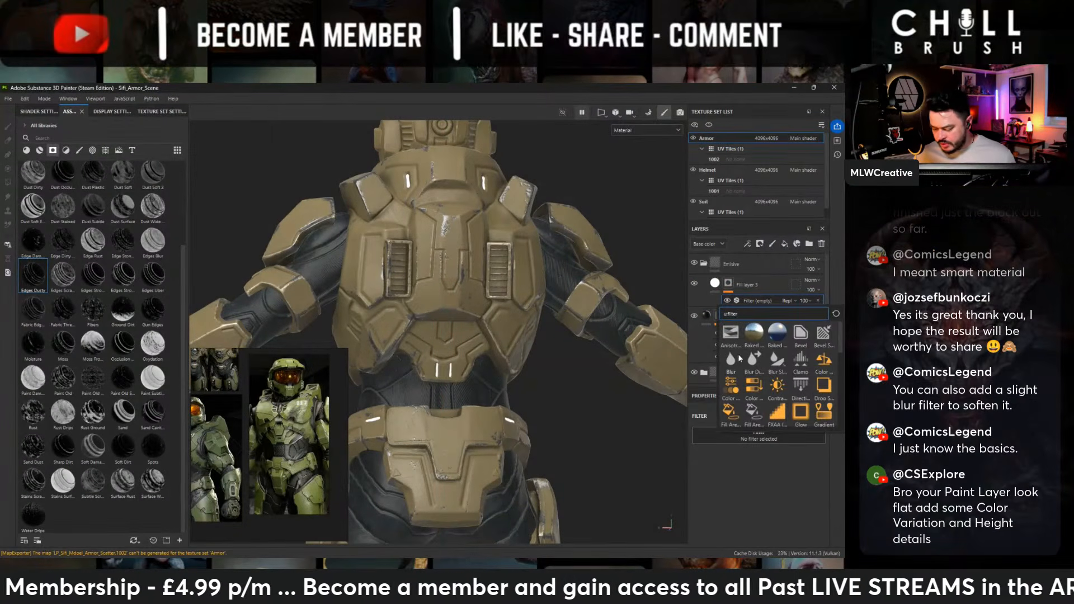
pyautogui.click(735, 358)
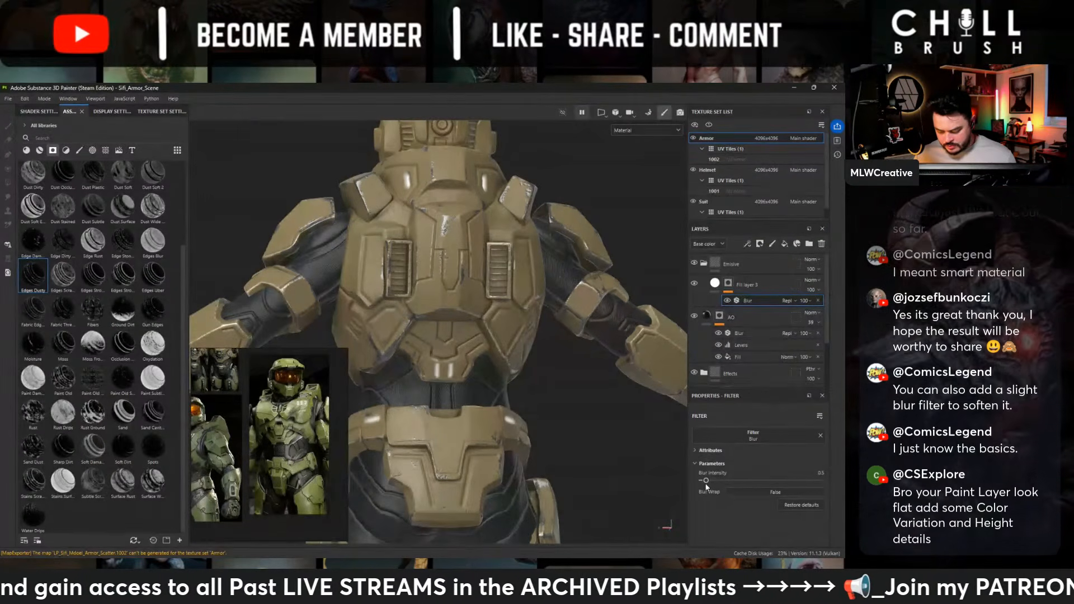
pyautogui.moveTo(706, 480); pyautogui.dragTo(703, 482)
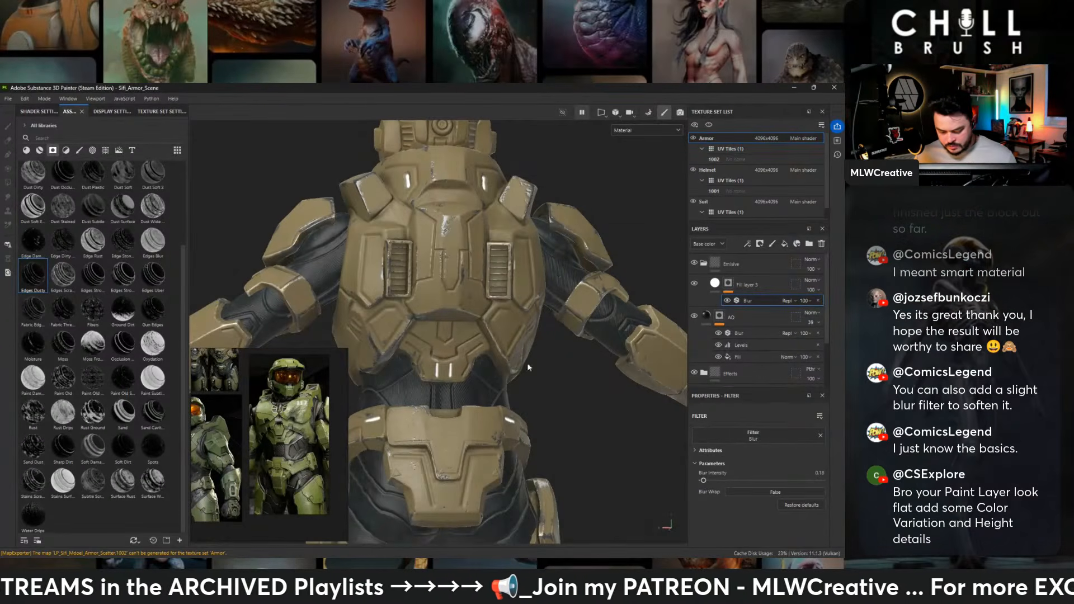
# - Examine the softened emissive lights around the body and up close on the front chest armor
pyautogui.scroll(-4, 528, 367)
pyautogui.keyDown('alt'); pyautogui.moveTo(447, 251); pyautogui.dragTo(632, 239); pyautogui.keyUp('alt')
pyautogui.keyDown('alt'); pyautogui.moveTo(362, 233); pyautogui.dragTo(564, 210, button='middle'); pyautogui.keyUp('alt')
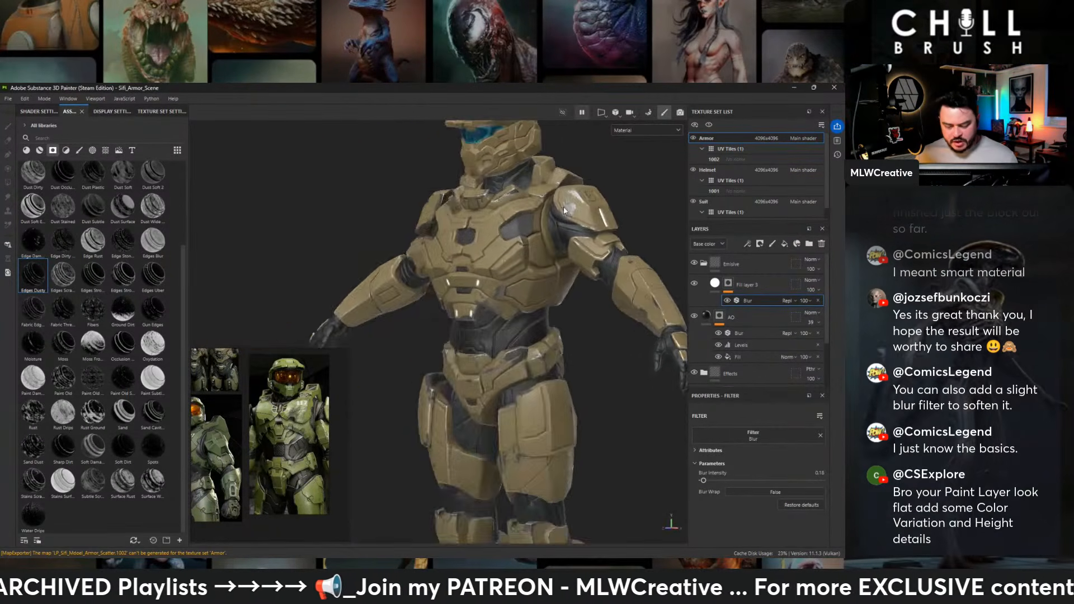
pyautogui.keyDown('alt'); pyautogui.moveTo(563, 209); pyautogui.dragTo(602, 220); pyautogui.keyUp('alt')
pyautogui.keyDown('alt'); pyautogui.moveTo(540, 229); pyautogui.dragTo(542, 296, button='right'); pyautogui.keyUp('alt')
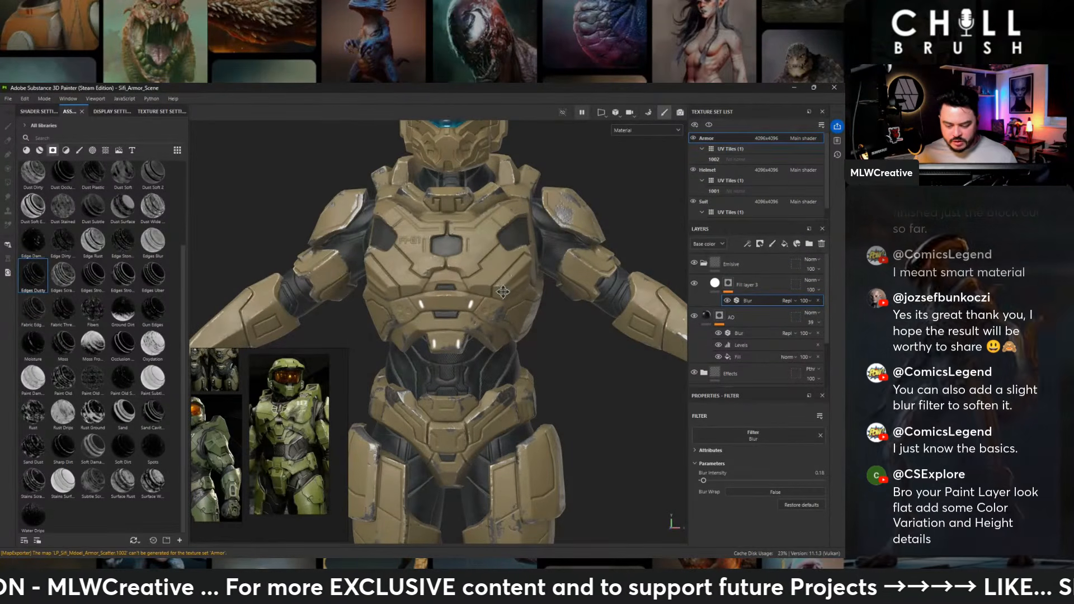
pyautogui.keyDown('alt'); pyautogui.moveTo(427, 249); pyautogui.dragTo(428, 323, button='middle'); pyautogui.keyUp('alt')
pyautogui.moveTo(428, 323)
pyautogui.keyDown('alt'); pyautogui.mouseDown()
pyautogui.moveTo(386, 321)
pyautogui.moveTo(423, 328)
pyautogui.mouseUp(); pyautogui.keyUp('alt')
pyautogui.keyDown('alt'); pyautogui.moveTo(423, 329); pyautogui.dragTo(433, 369, button='right'); pyautogui.keyUp('alt')
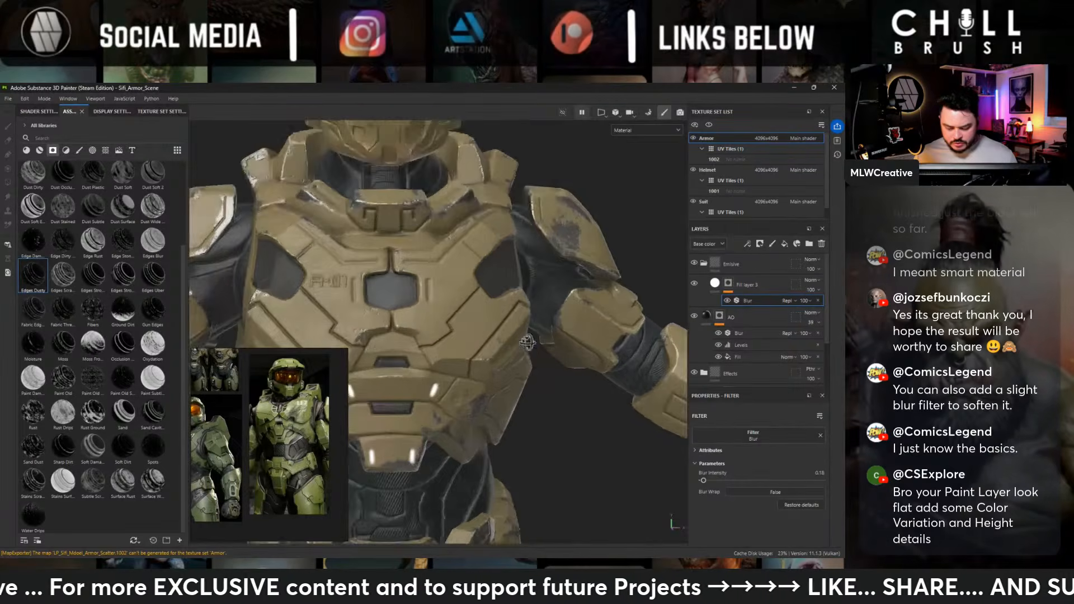
pyautogui.keyDown('alt'); pyautogui.moveTo(434, 366); pyautogui.dragTo(453, 383); pyautogui.keyUp('alt')
# - Paint the emissive mask into the two vertical slots flanking the central recess on the front chest plate
pyautogui.click(728, 283)
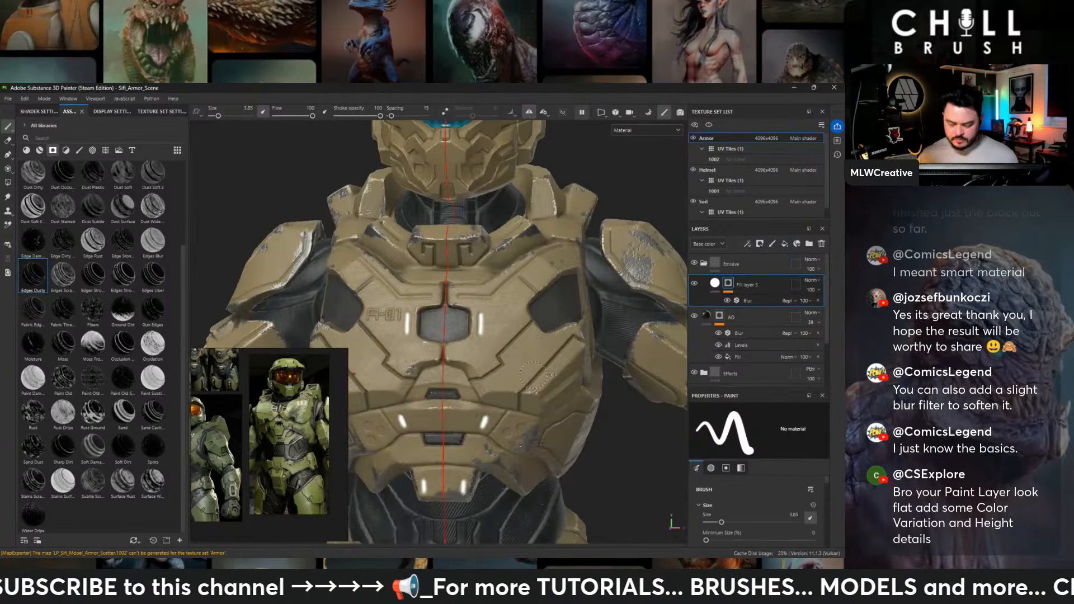
pyautogui.scroll(-4, 533, 374)
pyautogui.keyDown('alt'); pyautogui.moveTo(470, 235); pyautogui.dragTo(371, 246); pyautogui.keyUp('alt')
pyautogui.scroll(-8, 429, 246)
pyautogui.scroll(7, 371, 247)
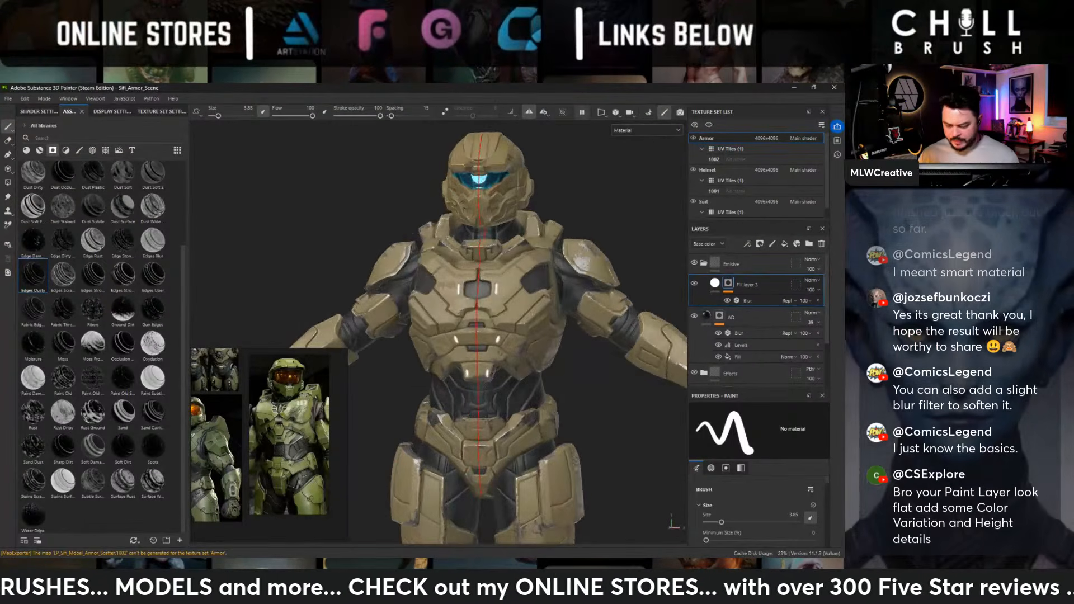
# - Collapse the Emissive folder and select the Effects folder on the Armor texture set
pyautogui.click(704, 263)
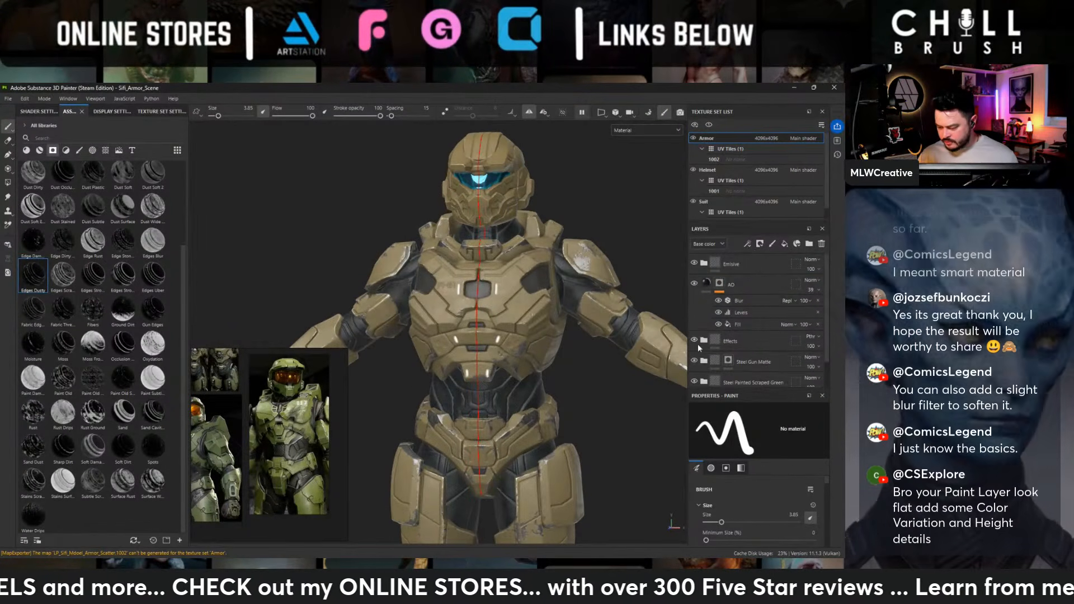
pyautogui.scroll(-1, 699, 347)
pyautogui.click(738, 309)
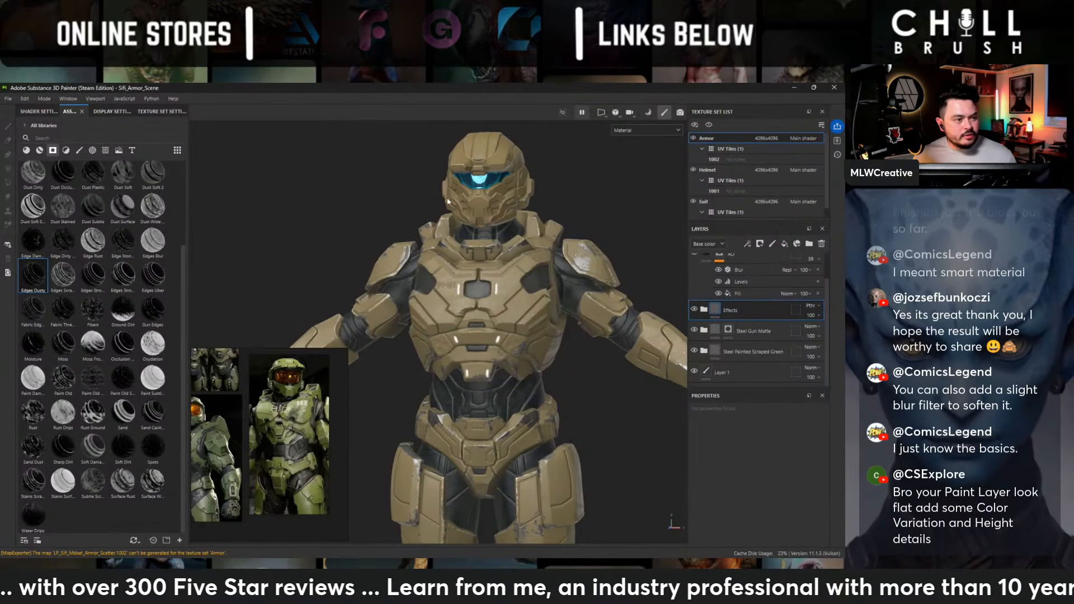
# - Review the paint finish on the chest and shoulder armor and expand the Steel Painted Scraped Green folder
pyautogui.keyDown('alt'); pyautogui.moveTo(394, 260); pyautogui.dragTo(286, 221, button='middle'); pyautogui.keyUp('alt')
pyautogui.keyDown('alt'); pyautogui.moveTo(286, 220); pyautogui.dragTo(341, 246, button='right'); pyautogui.keyUp('alt')
pyautogui.keyDown('alt'); pyautogui.moveTo(481, 240); pyautogui.dragTo(419, 240); pyautogui.keyUp('alt')
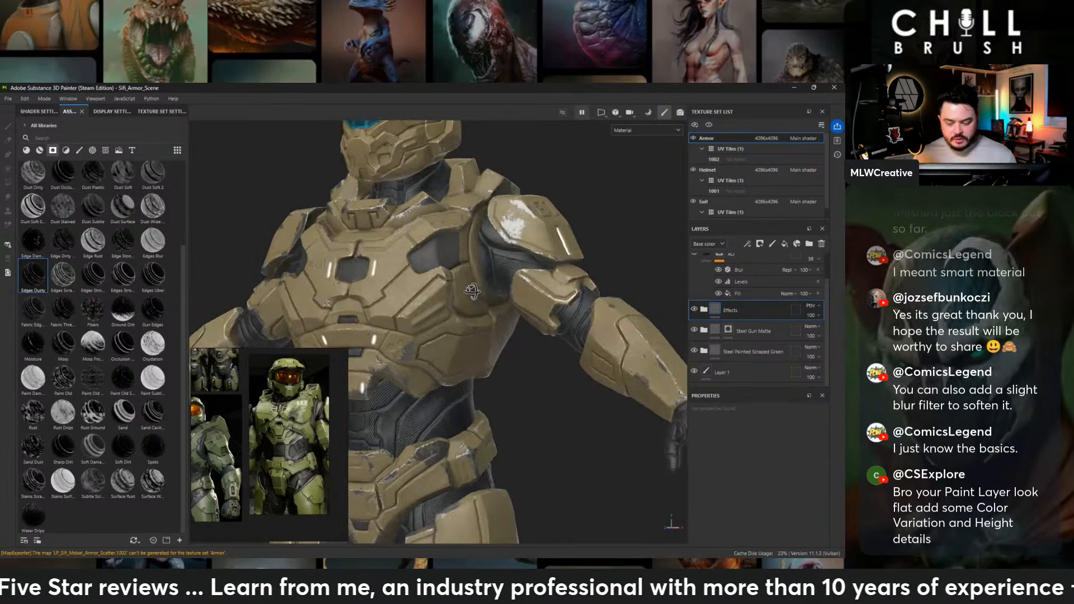
pyautogui.keyDown('alt'); pyautogui.moveTo(444, 232); pyautogui.dragTo(548, 312, button='middle'); pyautogui.keyUp('alt')
pyautogui.keyDown('alt'); pyautogui.moveTo(549, 312); pyautogui.dragTo(538, 304, button='right'); pyautogui.keyUp('alt')
pyautogui.keyDown('alt'); pyautogui.moveTo(538, 305); pyautogui.dragTo(520, 269, button='middle'); pyautogui.keyUp('alt')
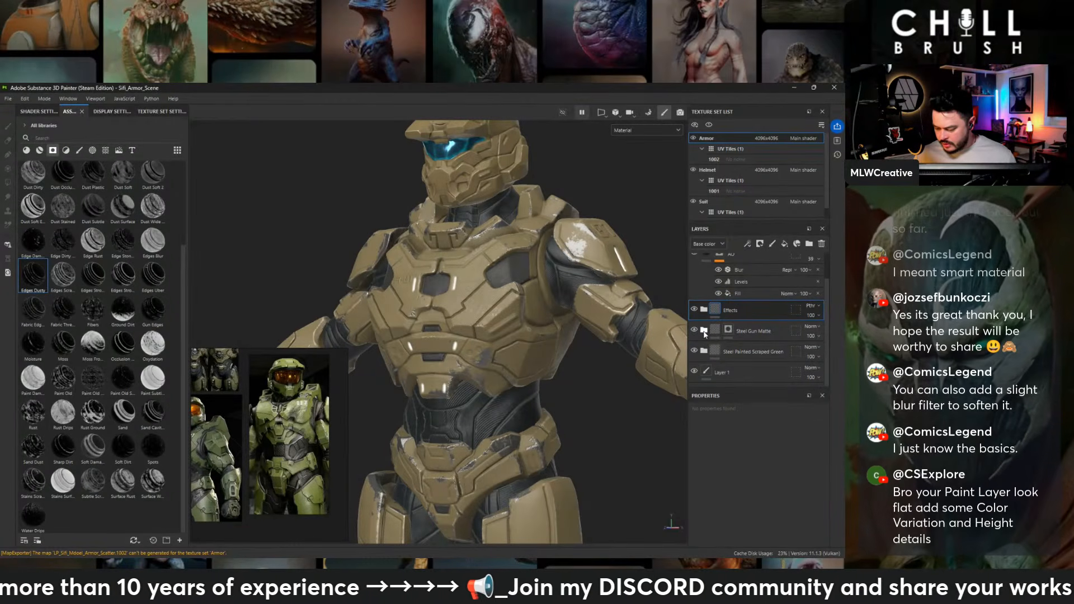
pyautogui.click(750, 363)
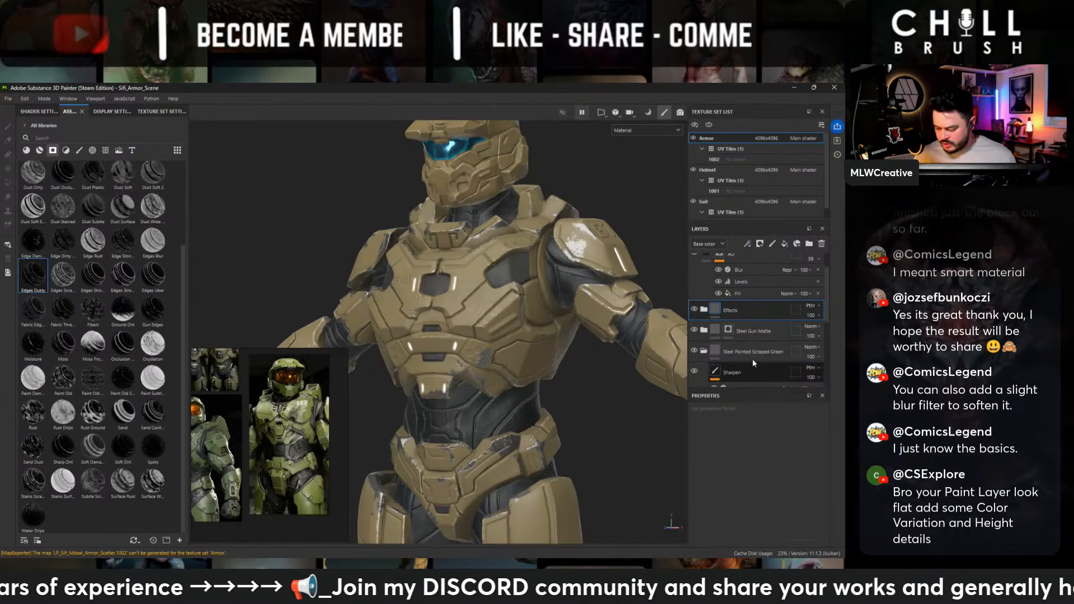
# - Add a fill layer at the top of the Steel Painted Scraped Green folder and give it a black mask
pyautogui.click(785, 244)
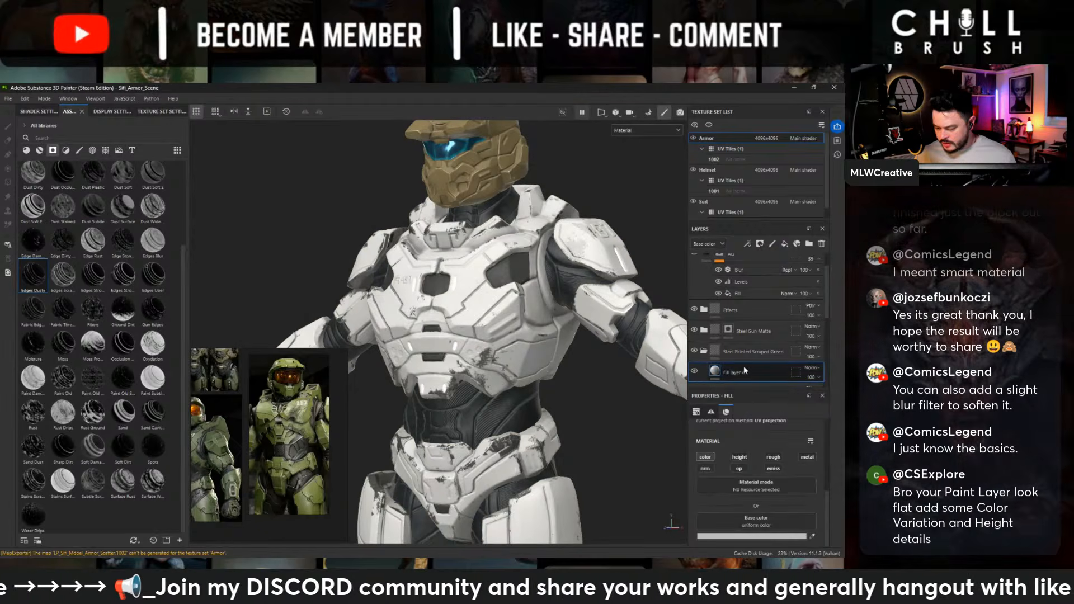
pyautogui.rightClick(744, 368)
pyautogui.click(745, 109)
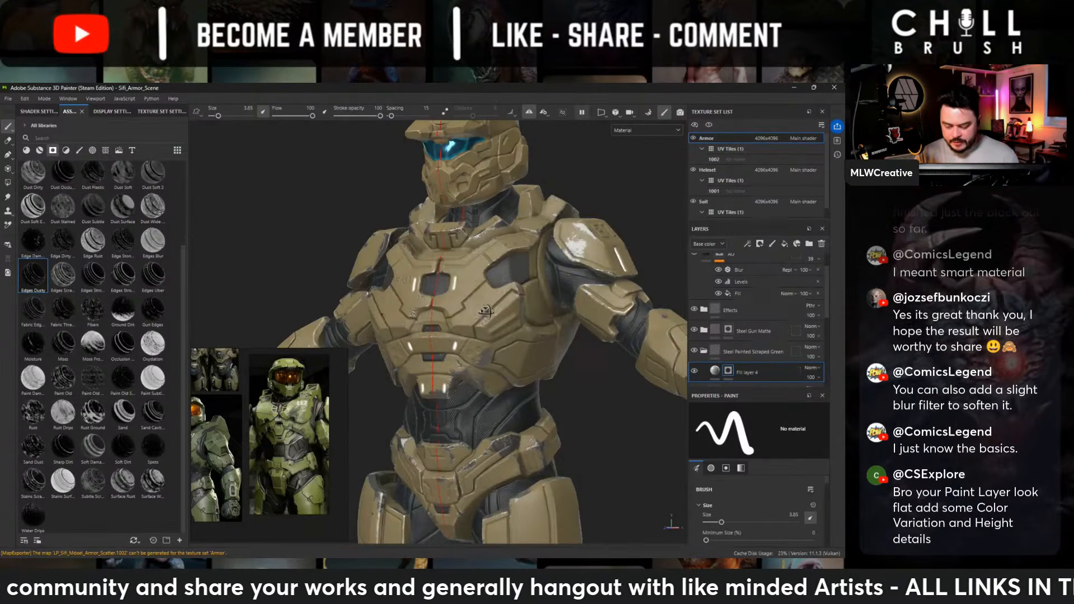
# - Paint the fill layer's mask over the two angled panels on the lower chest plate, using mirrored strokes to make them white
pyautogui.keyDown('alt'); pyautogui.moveTo(486, 312); pyautogui.dragTo(519, 306); pyautogui.keyUp('alt')
pyautogui.keyDown('alt'); pyautogui.moveTo(516, 306); pyautogui.dragTo(521, 303, button='right'); pyautogui.keyUp('alt')
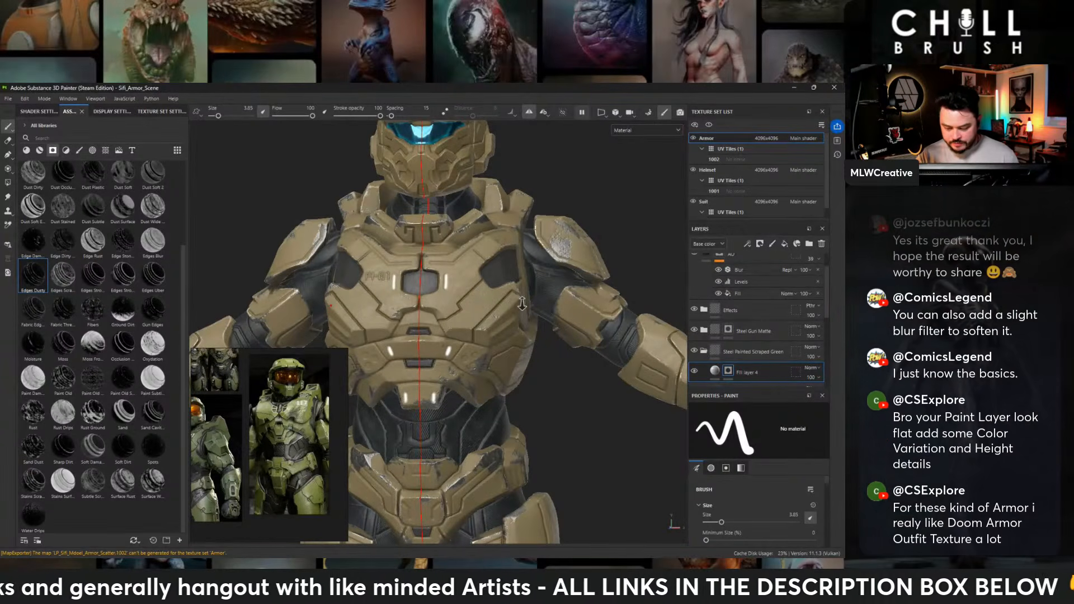
pyautogui.keyDown('alt'); pyautogui.moveTo(521, 304); pyautogui.dragTo(550, 305, button='right'); pyautogui.keyUp('alt')
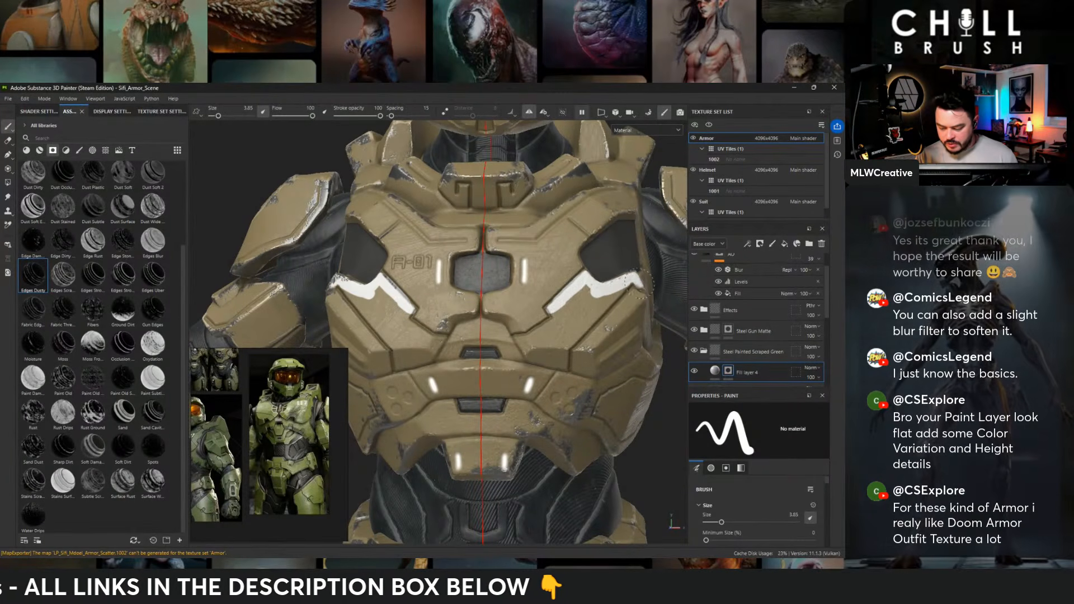
pyautogui.keyDown('alt'); pyautogui.moveTo(583, 346); pyautogui.dragTo(549, 346); pyautogui.keyUp('alt')
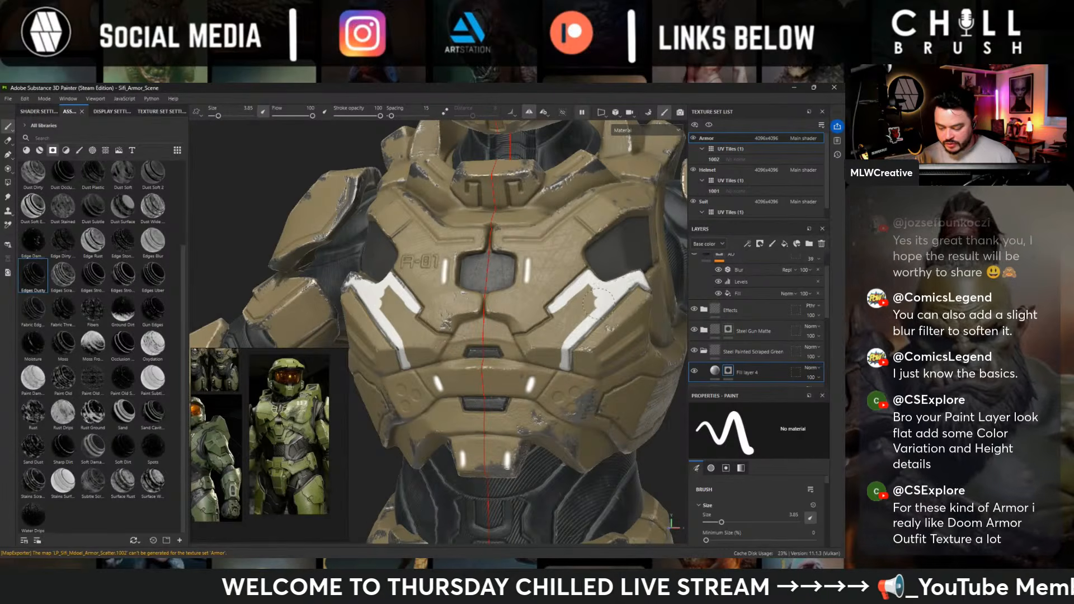
pyautogui.moveTo(556, 307)
pyautogui.mouseDown()
pyautogui.moveTo(581, 314)
pyautogui.moveTo(539, 335)
pyautogui.mouseUp()
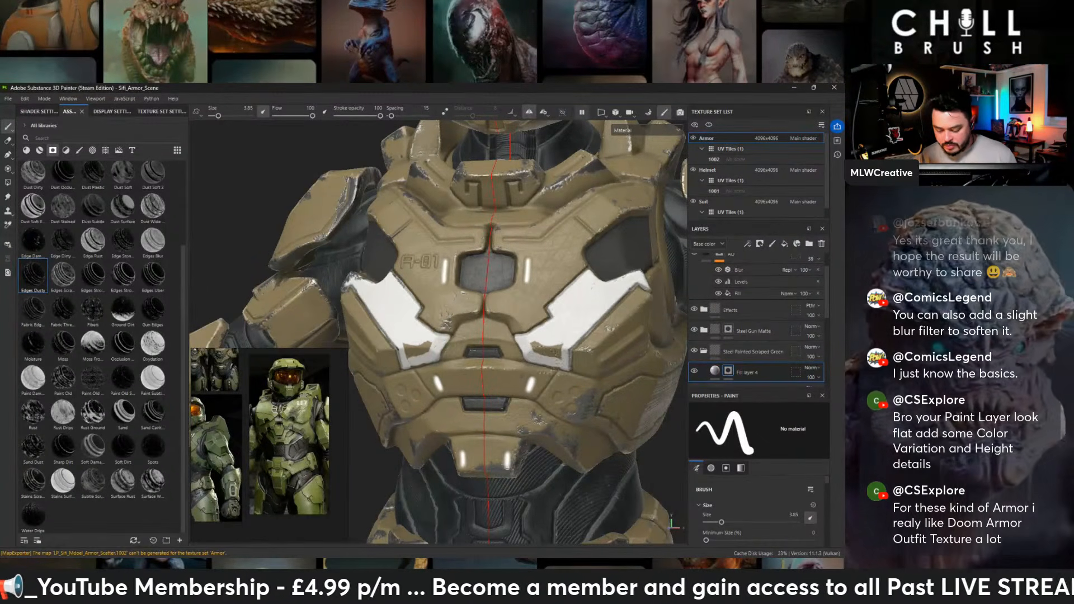
pyautogui.keyDown('alt'); pyautogui.moveTo(538, 346); pyautogui.dragTo(594, 373); pyautogui.keyUp('alt')
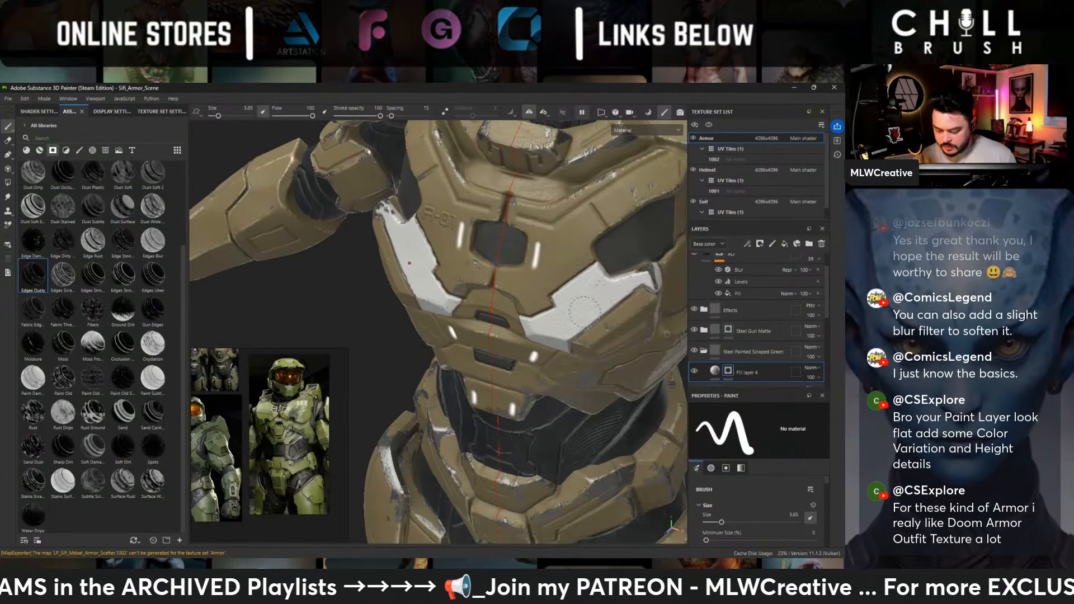
pyautogui.moveTo(649, 280)
pyautogui.keyDown('alt'); pyautogui.mouseDown()
pyautogui.moveTo(548, 326)
pyautogui.moveTo(597, 315)
pyautogui.mouseUp(); pyautogui.keyUp('alt')
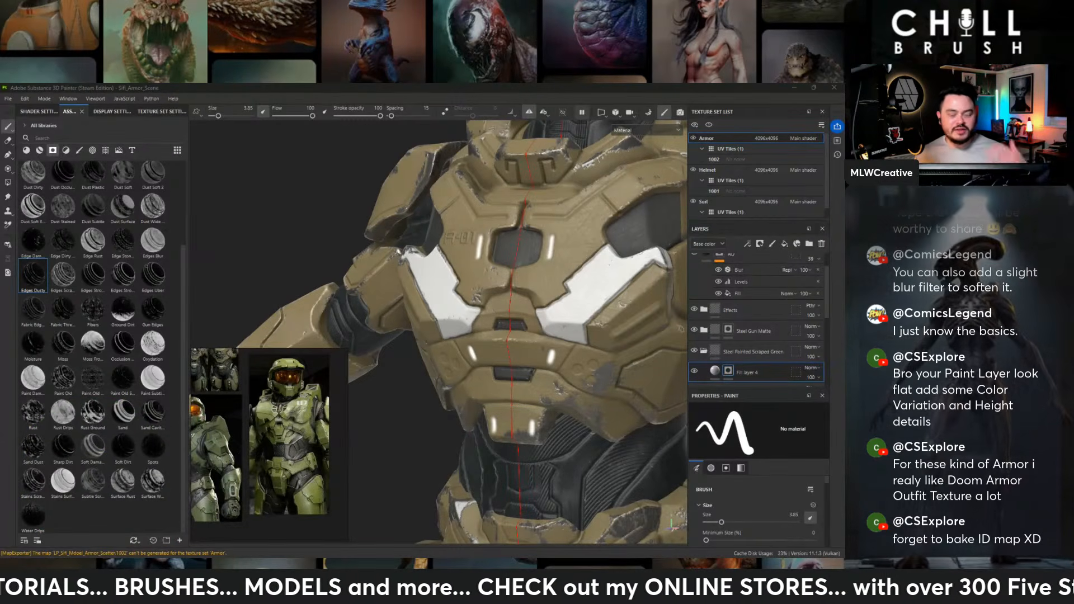
# - Start masking the side torso panel by painting white along its rear and lower edges
pyautogui.moveTo(529, 275)
pyautogui.keyDown('alt'); pyautogui.mouseDown()
pyautogui.moveTo(462, 350)
pyautogui.moveTo(484, 334)
pyautogui.mouseUp(); pyautogui.keyUp('alt')
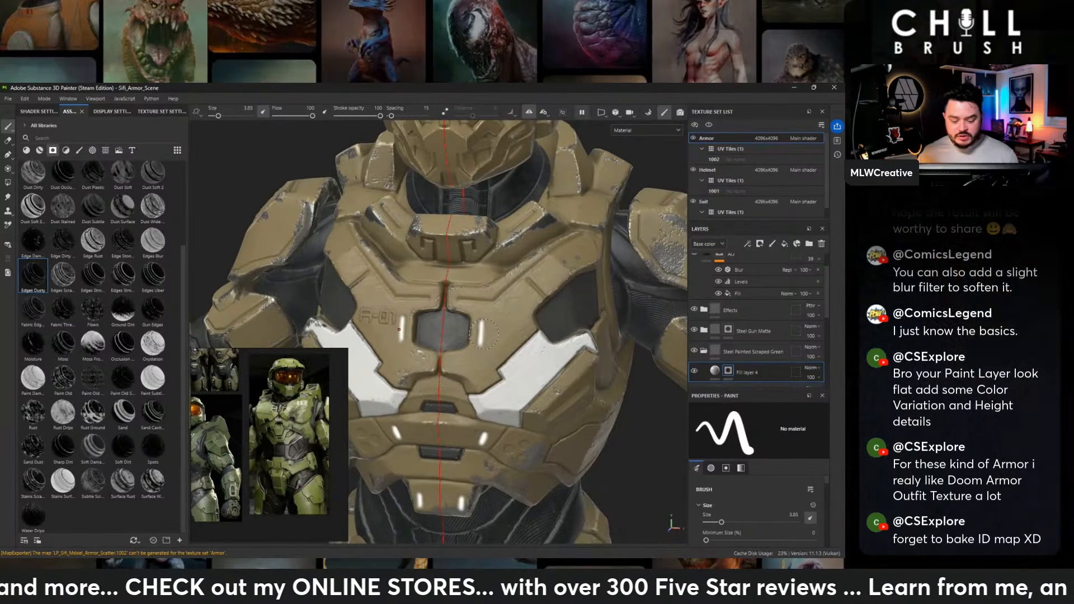
pyautogui.keyDown('alt'); pyautogui.moveTo(522, 307); pyautogui.dragTo(552, 316, button='right'); pyautogui.keyUp('alt')
pyautogui.keyDown('alt'); pyautogui.moveTo(552, 316); pyautogui.dragTo(541, 208, button='middle'); pyautogui.keyUp('alt')
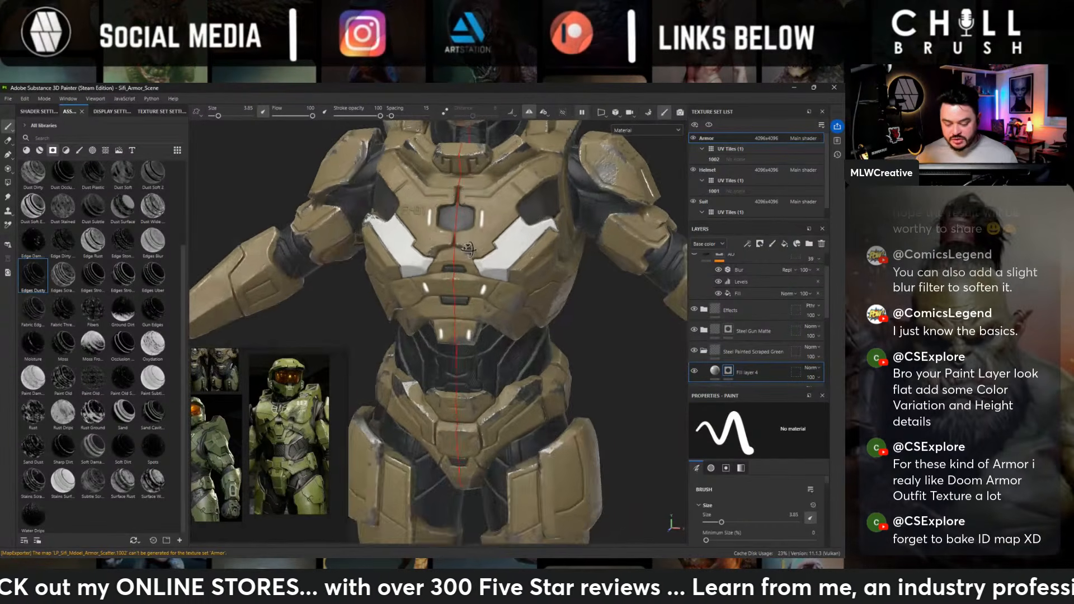
pyautogui.keyDown('alt'); pyautogui.moveTo(541, 208); pyautogui.dragTo(517, 195, button='right'); pyautogui.keyUp('alt')
pyautogui.keyDown('alt'); pyautogui.moveTo(376, 269); pyautogui.dragTo(305, 256); pyautogui.keyUp('alt')
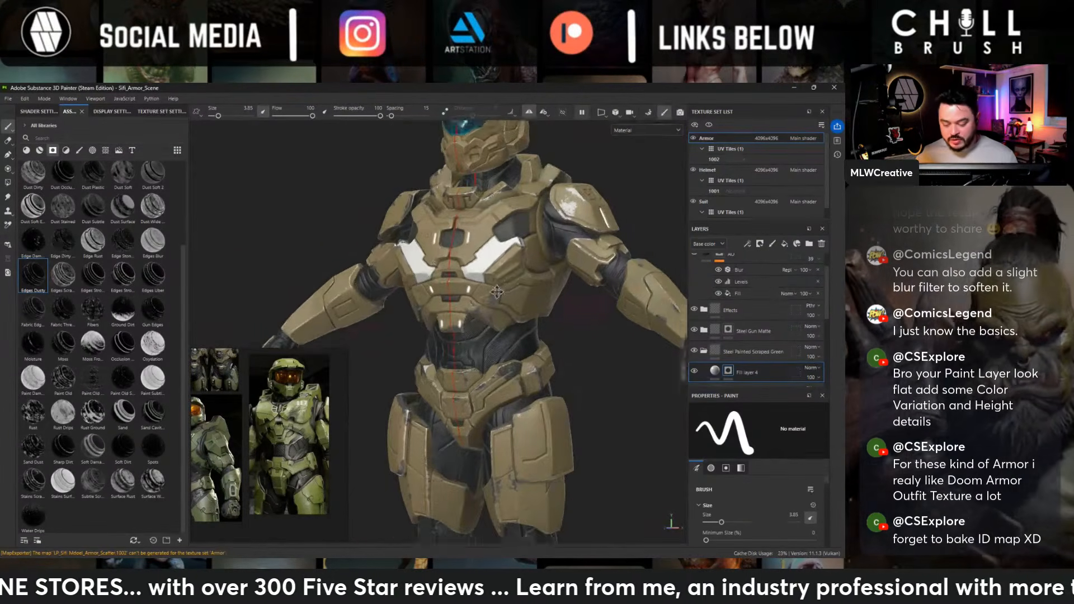
pyautogui.keyDown('alt'); pyautogui.moveTo(551, 296); pyautogui.dragTo(498, 330, button='middle'); pyautogui.keyUp('alt')
pyautogui.keyDown('alt'); pyautogui.moveTo(498, 330); pyautogui.dragTo(532, 344, button='right'); pyautogui.keyUp('alt')
pyautogui.keyDown('alt'); pyautogui.moveTo(643, 367); pyautogui.dragTo(557, 356); pyautogui.keyUp('alt')
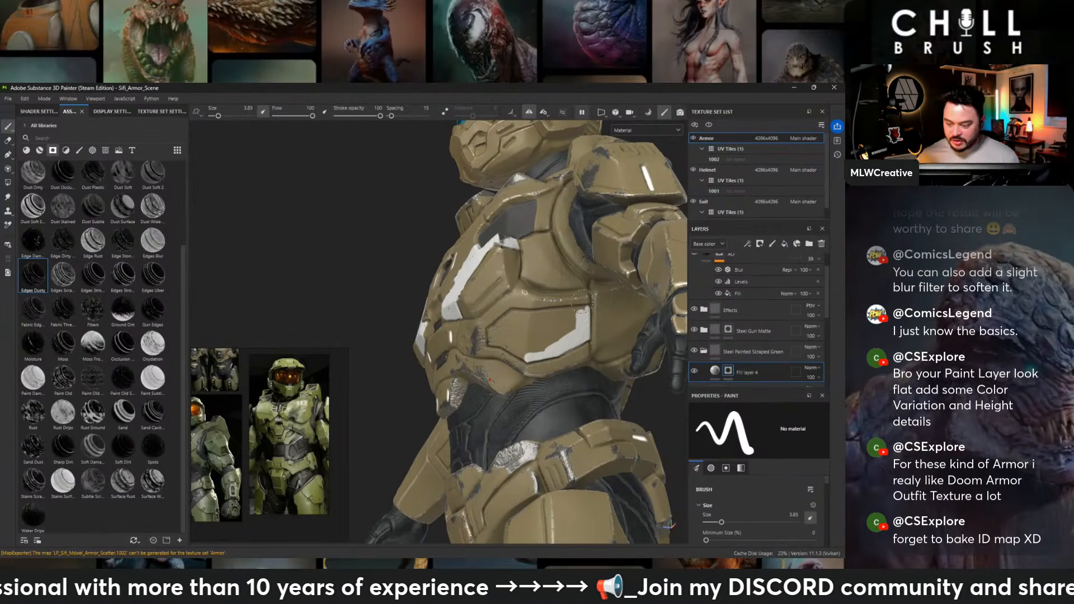
# - Examine the Armor texture set's UV layout beside the model and return to the 3D-only view
pyautogui.click(603, 109)
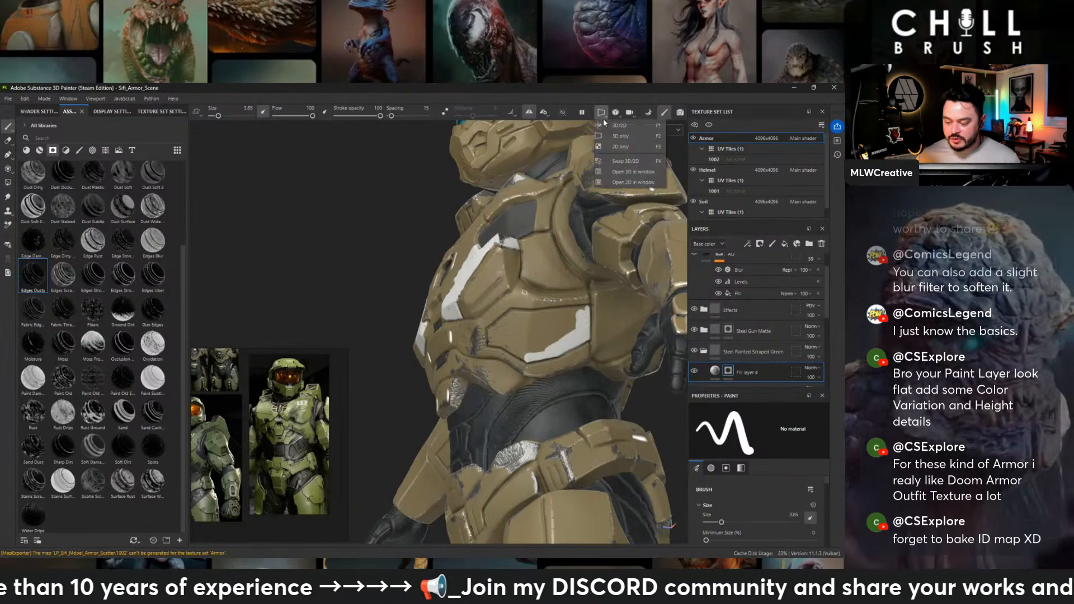
pyautogui.click(609, 121)
pyautogui.keyDown('alt'); pyautogui.moveTo(438, 222); pyautogui.dragTo(304, 215, button='middle'); pyautogui.keyUp('alt')
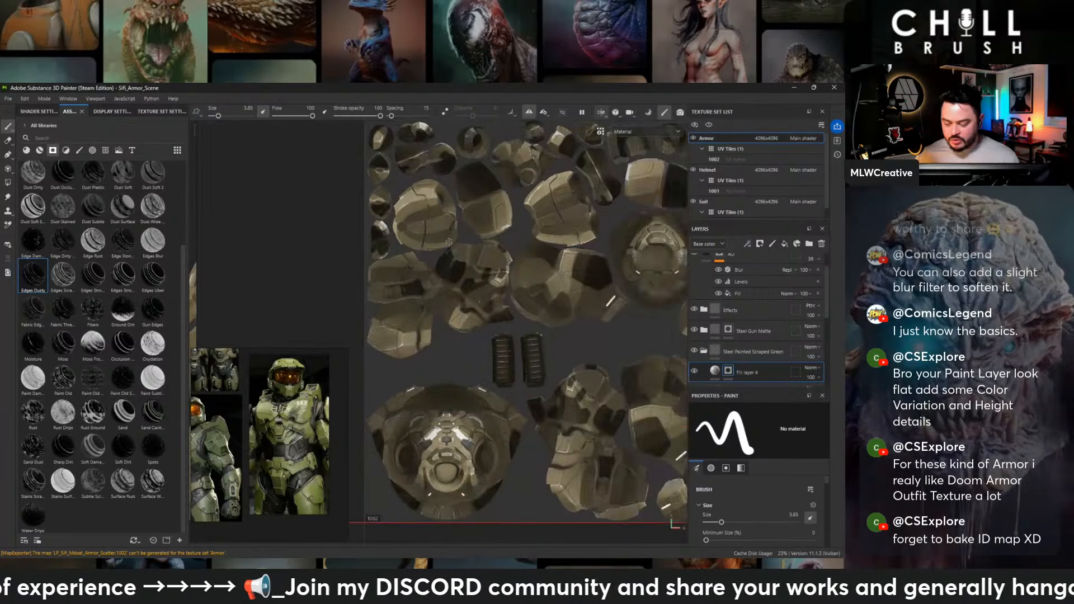
pyautogui.scroll(-3, 447, 252)
pyautogui.scroll(2, 518, 212)
pyautogui.keyDown('alt'); pyautogui.moveTo(560, 247); pyautogui.dragTo(637, 244, button='middle'); pyautogui.keyUp('alt')
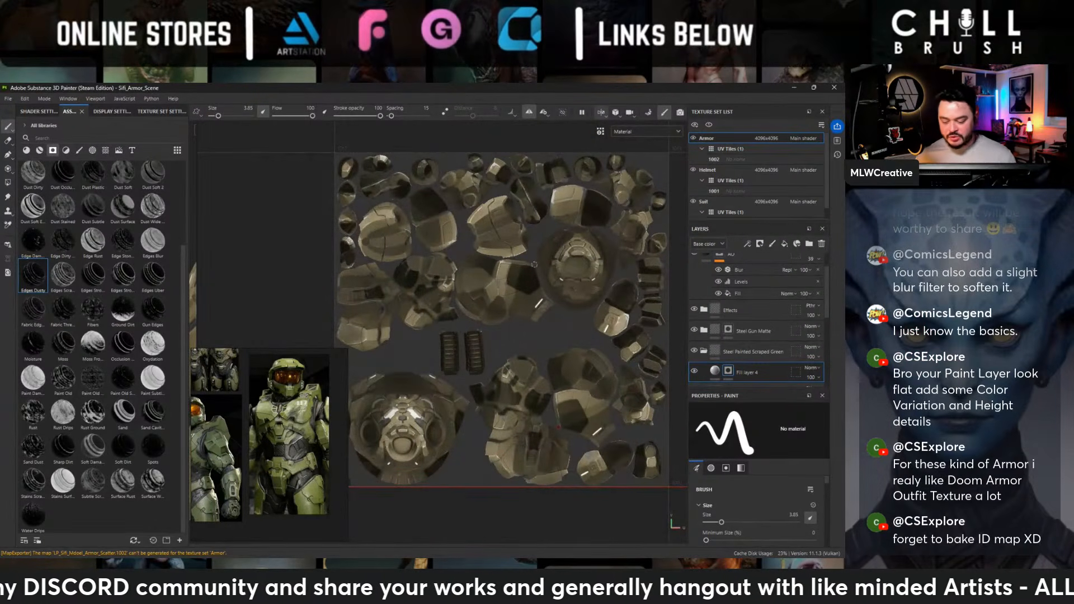
pyautogui.click(600, 112)
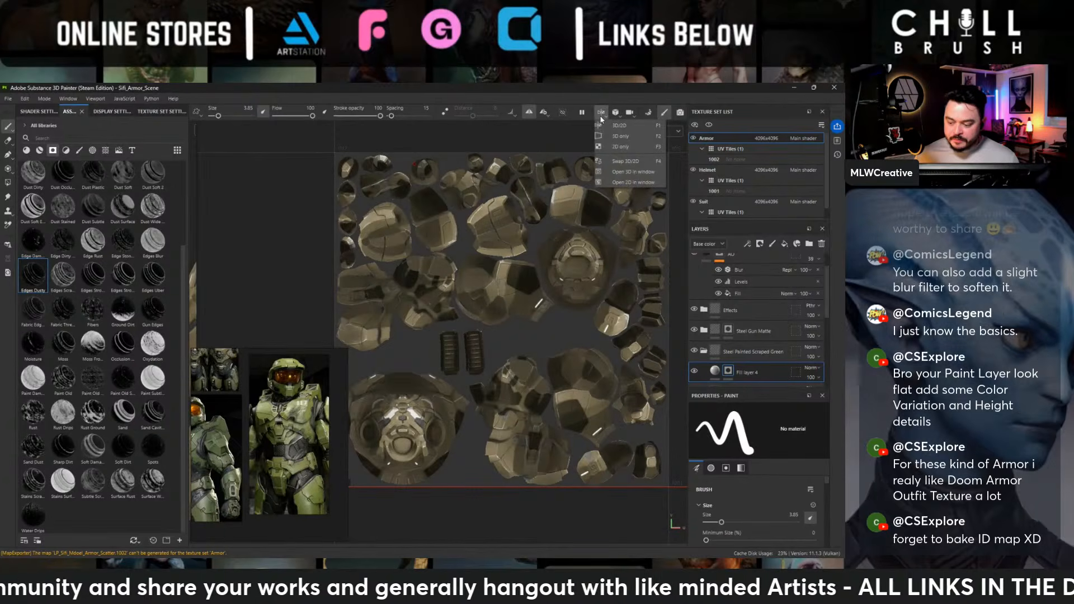
pyautogui.click(608, 135)
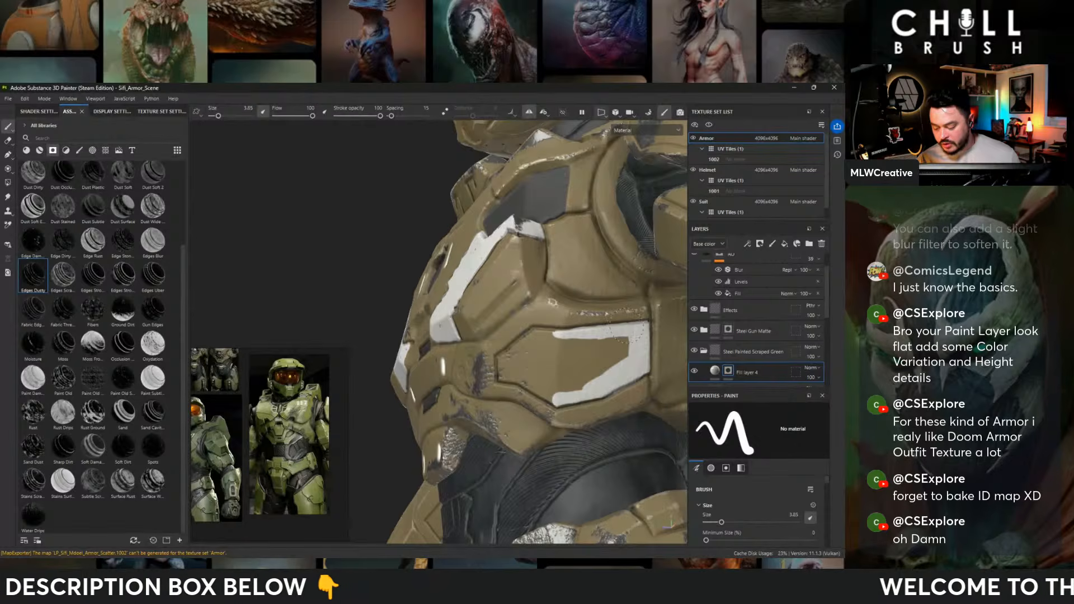
# - Fill the rest of the side torso panel with white through the fill layer's mask
pyautogui.moveTo(606, 366)
pyautogui.mouseDown()
pyautogui.moveTo(587, 353)
pyautogui.moveTo(586, 372)
pyautogui.mouseUp()
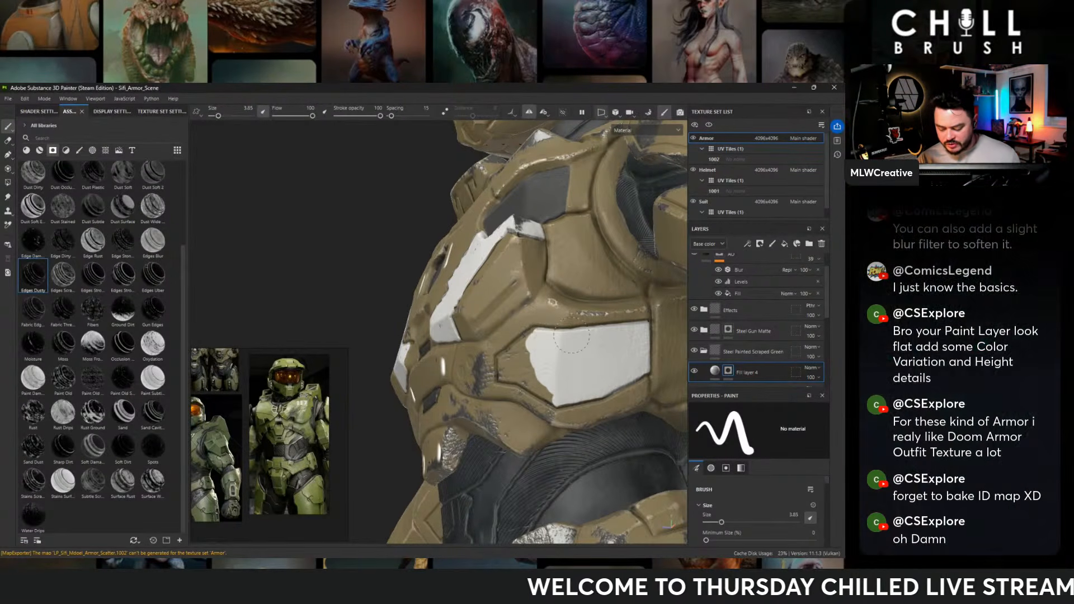
pyautogui.moveTo(541, 332); pyautogui.dragTo(506, 358)
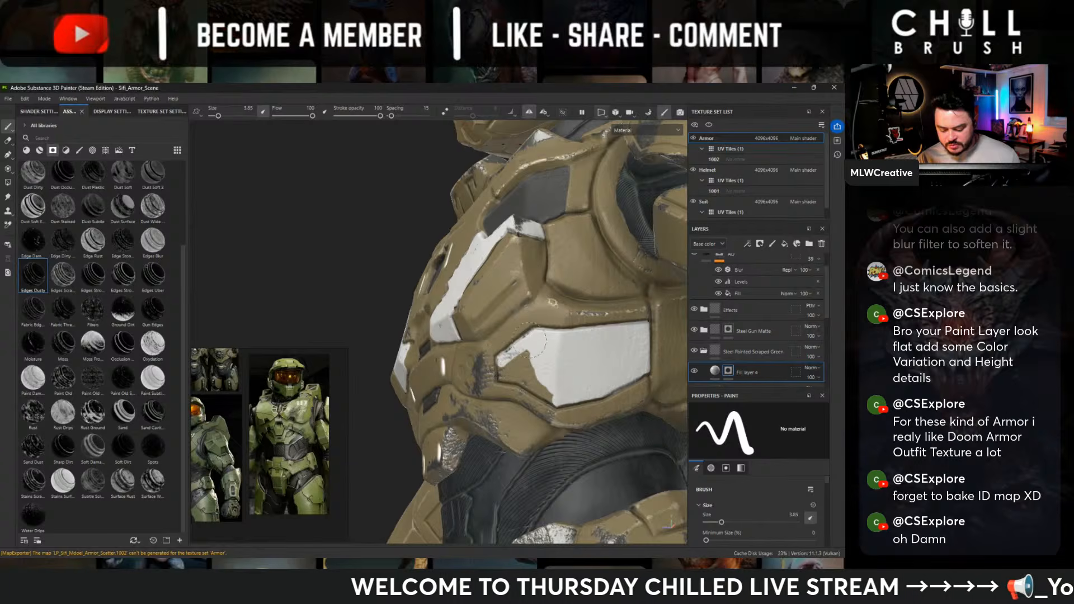
pyautogui.keyDown('alt'); pyautogui.moveTo(574, 385); pyautogui.dragTo(629, 382); pyautogui.keyUp('alt')
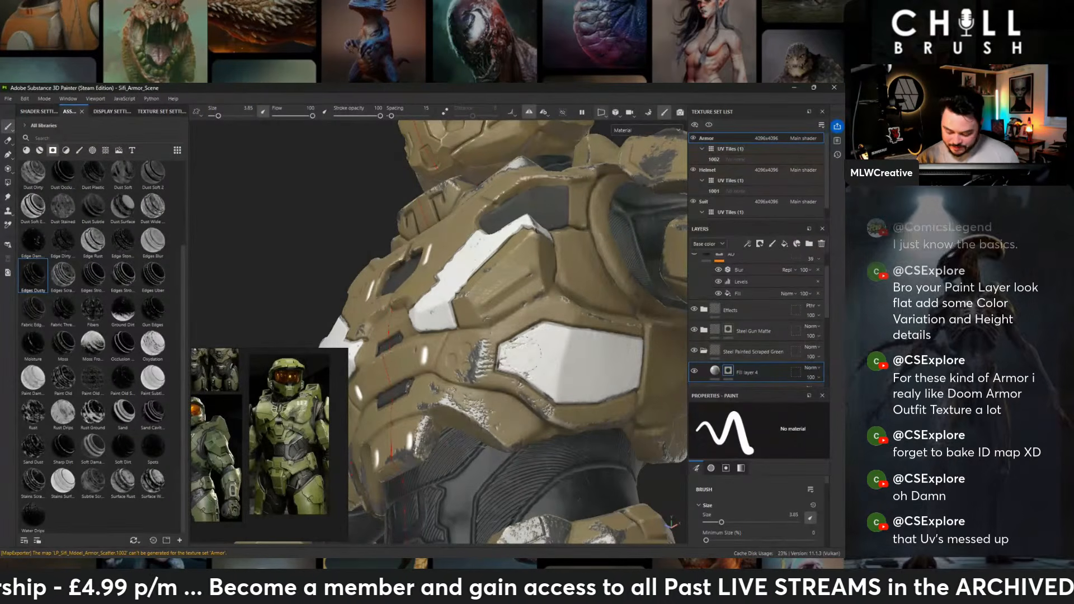
# - Paint the mask over the upper central plate of the waist armor to turn it white
pyautogui.keyDown('alt'); pyautogui.moveTo(580, 341); pyautogui.dragTo(352, 314, button='right'); pyautogui.keyUp('alt')
pyautogui.keyDown('alt'); pyautogui.moveTo(353, 314); pyautogui.dragTo(604, 370); pyautogui.keyUp('alt')
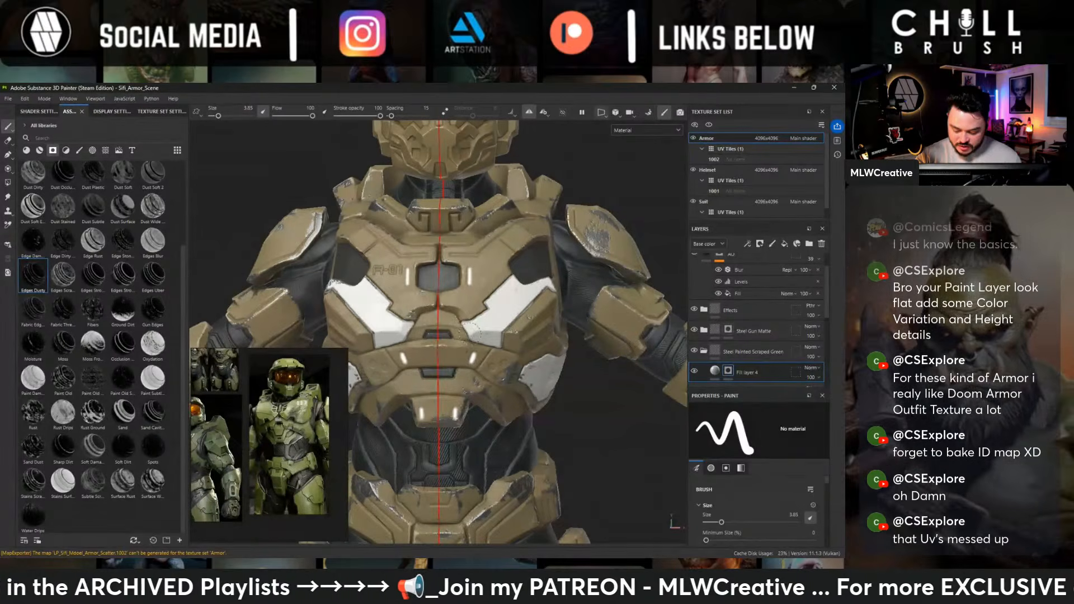
pyautogui.keyDown('alt'); pyautogui.moveTo(582, 265); pyautogui.dragTo(551, 280, button='right'); pyautogui.keyUp('alt')
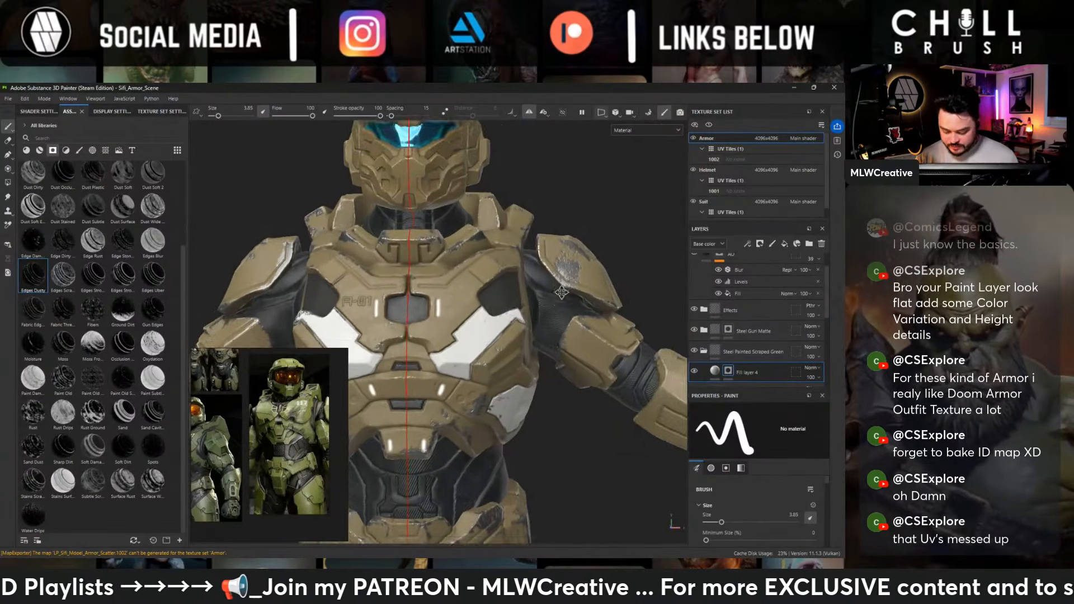
pyautogui.keyDown('alt'); pyautogui.moveTo(571, 358); pyautogui.dragTo(574, 293, button='middle'); pyautogui.keyUp('alt')
pyautogui.keyDown('alt'); pyautogui.moveTo(573, 294); pyautogui.dragTo(559, 305, button='right'); pyautogui.keyUp('alt')
pyautogui.keyDown('alt'); pyautogui.moveTo(579, 307); pyautogui.dragTo(567, 295, button='middle'); pyautogui.keyUp('alt')
pyautogui.keyDown('alt'); pyautogui.moveTo(568, 296); pyautogui.dragTo(526, 321); pyautogui.keyUp('alt')
pyautogui.keyDown('alt'); pyautogui.moveTo(525, 321); pyautogui.dragTo(585, 280, button='middle'); pyautogui.keyUp('alt')
pyautogui.keyDown('alt'); pyautogui.moveTo(584, 280); pyautogui.dragTo(612, 290, button='right'); pyautogui.keyUp('alt')
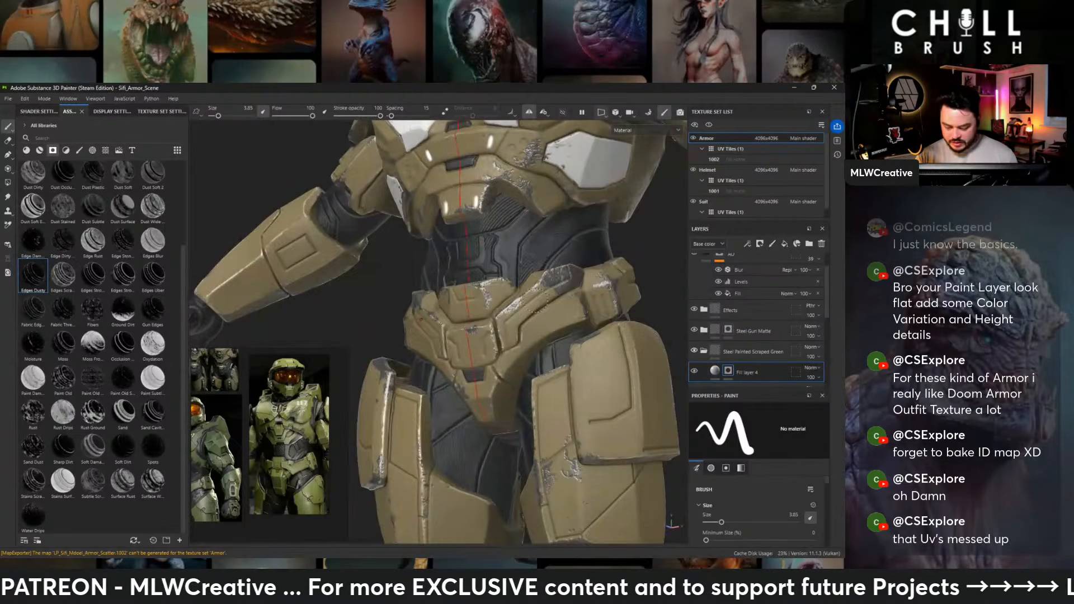
pyautogui.keyDown('alt'); pyautogui.moveTo(535, 301); pyautogui.dragTo(584, 283); pyautogui.keyUp('alt')
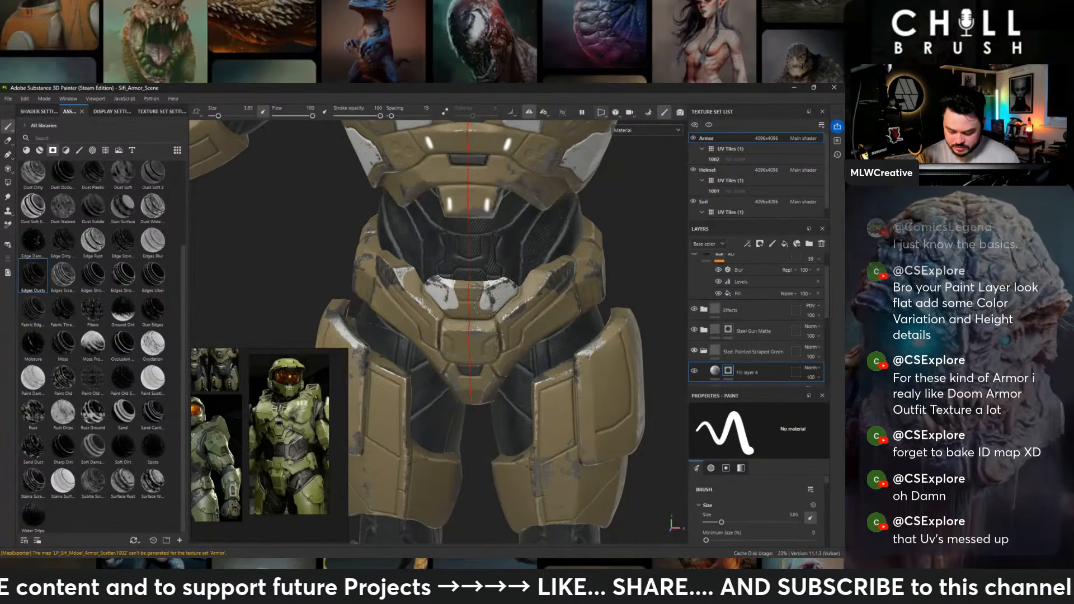
pyautogui.keyDown('alt'); pyautogui.moveTo(485, 305); pyautogui.dragTo(470, 314); pyautogui.keyUp('alt')
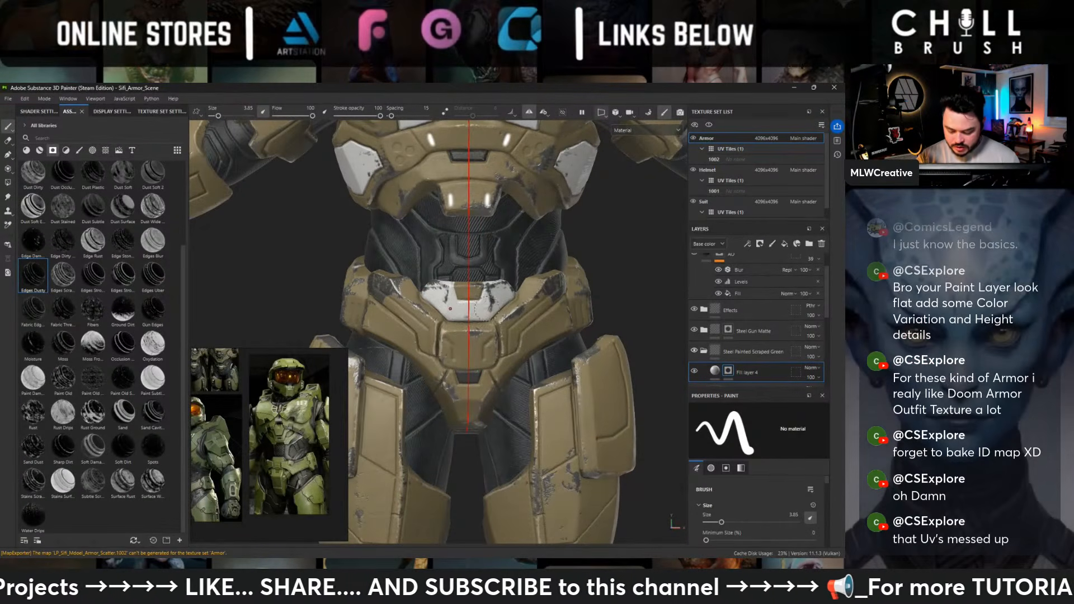
# - Paint the mask over the small raised plate on the upper arm, just below the shoulder pad marked 01
pyautogui.scroll(-5, 487, 290)
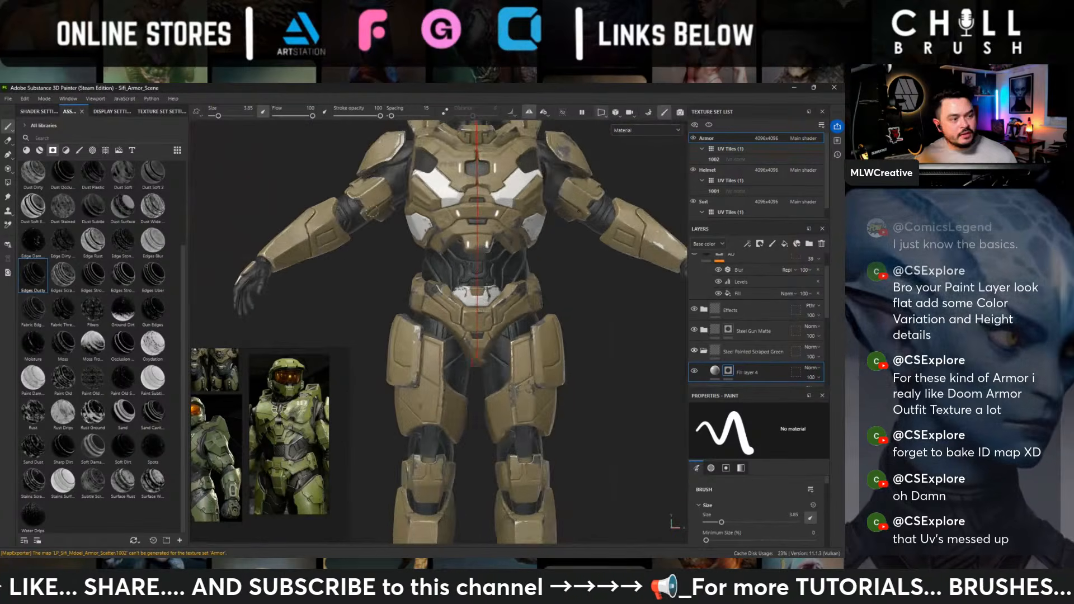
pyautogui.keyDown('alt'); pyautogui.moveTo(598, 216); pyautogui.dragTo(558, 206); pyautogui.keyUp('alt')
pyautogui.keyDown('alt'); pyautogui.moveTo(558, 206); pyautogui.dragTo(538, 297, button='middle'); pyautogui.keyUp('alt')
pyautogui.keyDown('alt'); pyautogui.moveTo(538, 296); pyautogui.dragTo(492, 227); pyautogui.keyUp('alt')
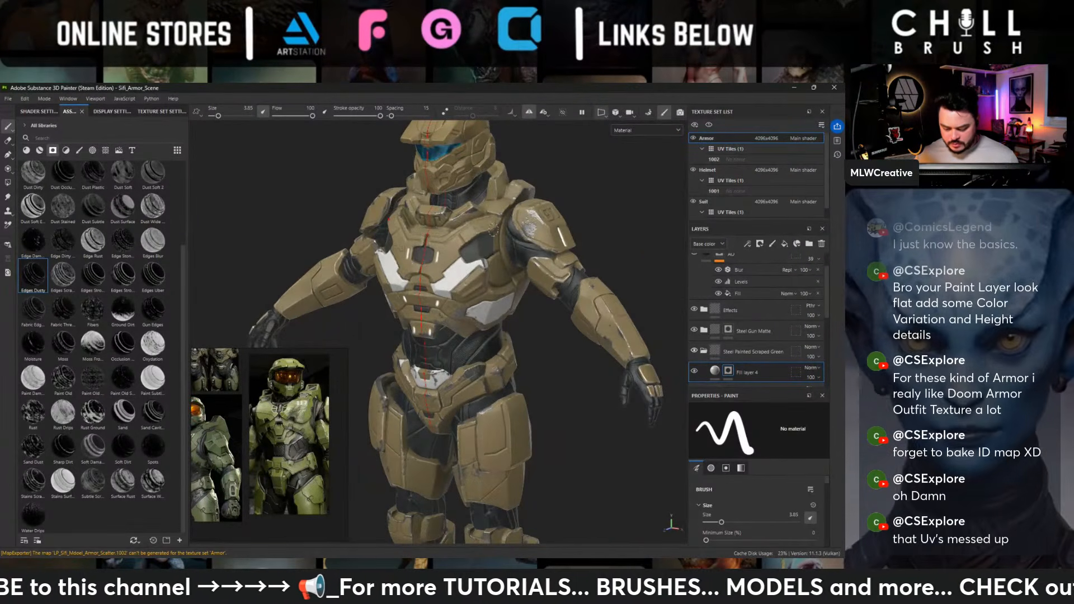
pyautogui.scroll(6, 492, 229)
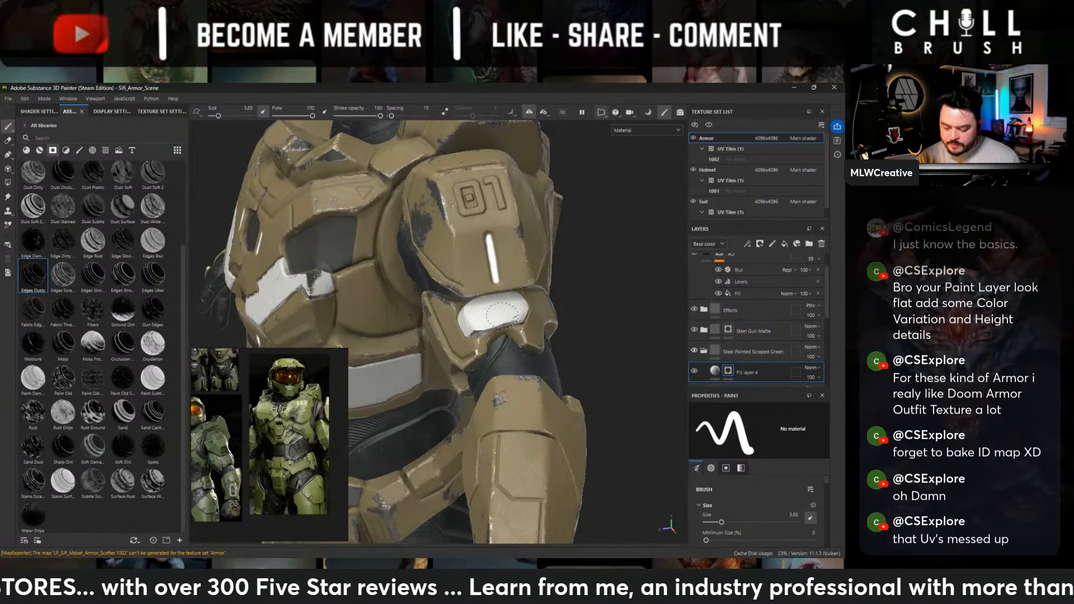
pyautogui.keyDown('alt'); pyautogui.moveTo(508, 311); pyautogui.dragTo(391, 305); pyautogui.keyUp('alt')
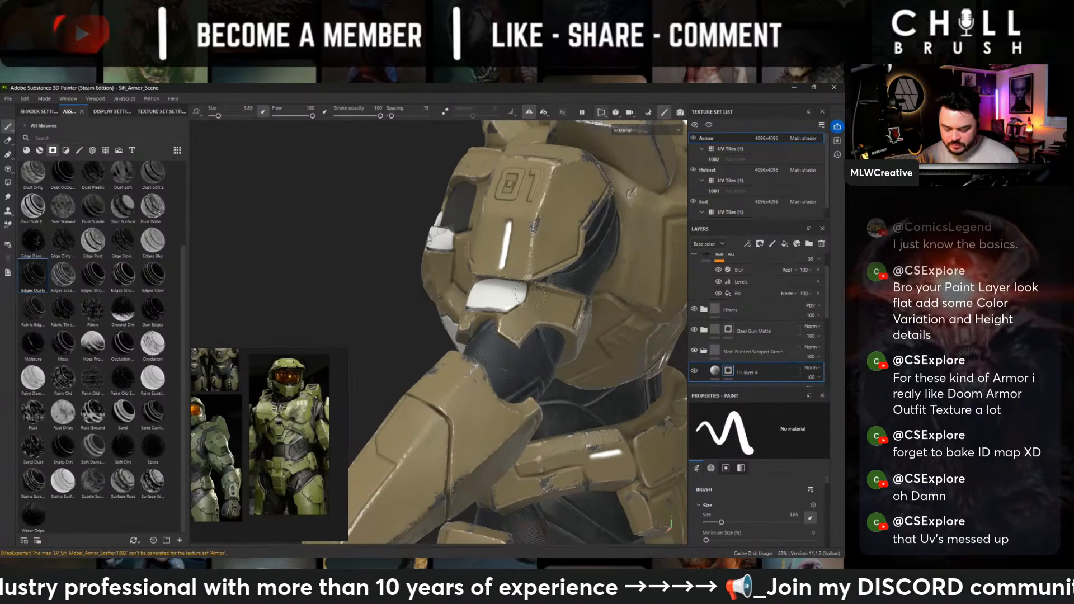
pyautogui.keyDown('alt'); pyautogui.moveTo(520, 292); pyautogui.dragTo(453, 309); pyautogui.keyUp('alt')
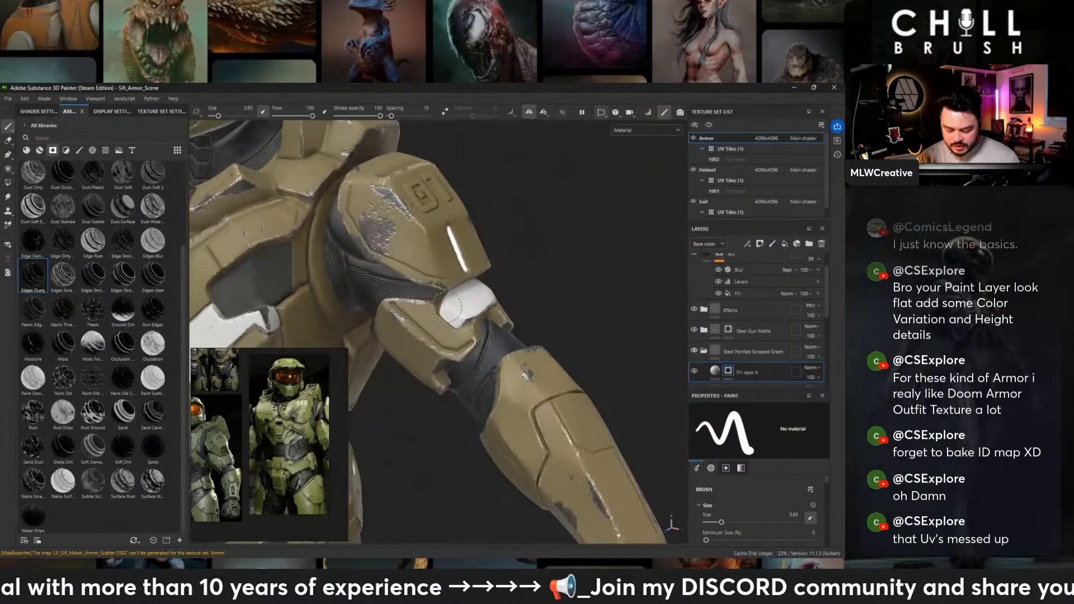
pyautogui.keyDown('alt'); pyautogui.moveTo(506, 288); pyautogui.dragTo(456, 305); pyautogui.keyUp('alt')
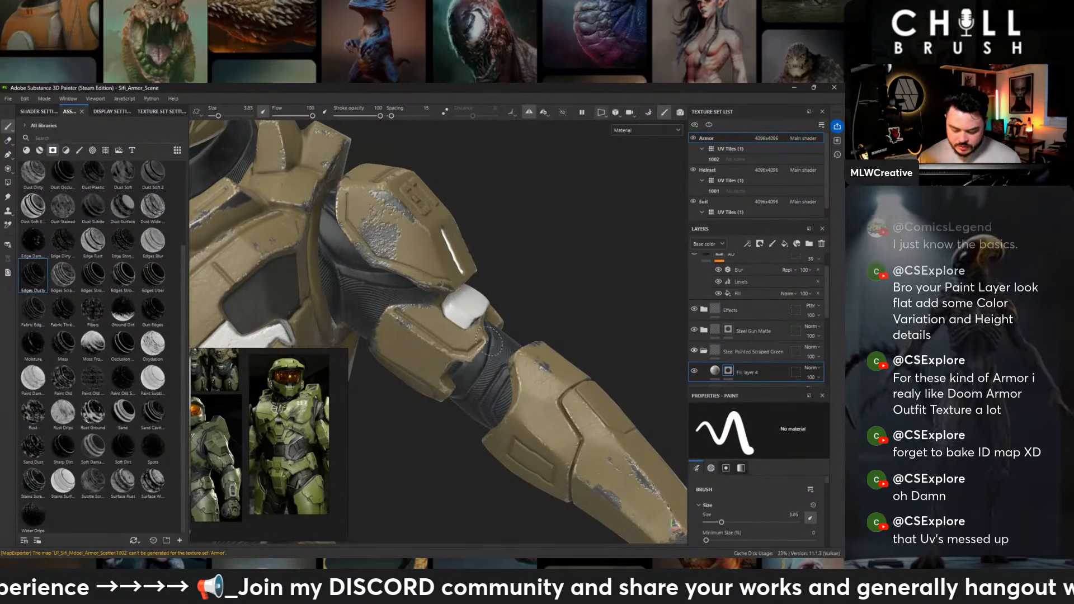
# - Examine the white accent panels from the arm and torso down to the hips, thighs and knees
pyautogui.keyDown('alt'); pyautogui.moveTo(489, 341); pyautogui.dragTo(93, 223, button='right'); pyautogui.keyUp('alt')
pyautogui.moveTo(481, 341)
pyautogui.keyDown('alt'); pyautogui.mouseDown()
pyautogui.moveTo(501, 237)
pyautogui.moveTo(416, 241)
pyautogui.moveTo(250, 328)
pyautogui.moveTo(492, 349)
pyautogui.mouseUp(); pyautogui.keyUp('alt')
pyautogui.keyDown('alt'); pyautogui.moveTo(519, 459); pyautogui.dragTo(450, 387, button='middle'); pyautogui.keyUp('alt')
pyautogui.keyDown('alt'); pyautogui.moveTo(451, 387); pyautogui.dragTo(612, 263, button='right'); pyautogui.keyUp('alt')
pyautogui.keyDown('alt'); pyautogui.moveTo(612, 263); pyautogui.dragTo(547, 307, button='middle'); pyautogui.keyUp('alt')
pyautogui.moveTo(546, 307)
pyautogui.keyDown('alt'); pyautogui.mouseDown()
pyautogui.moveTo(562, 314)
pyautogui.moveTo(474, 371)
pyautogui.moveTo(521, 264)
pyautogui.mouseUp(); pyautogui.keyUp('alt')
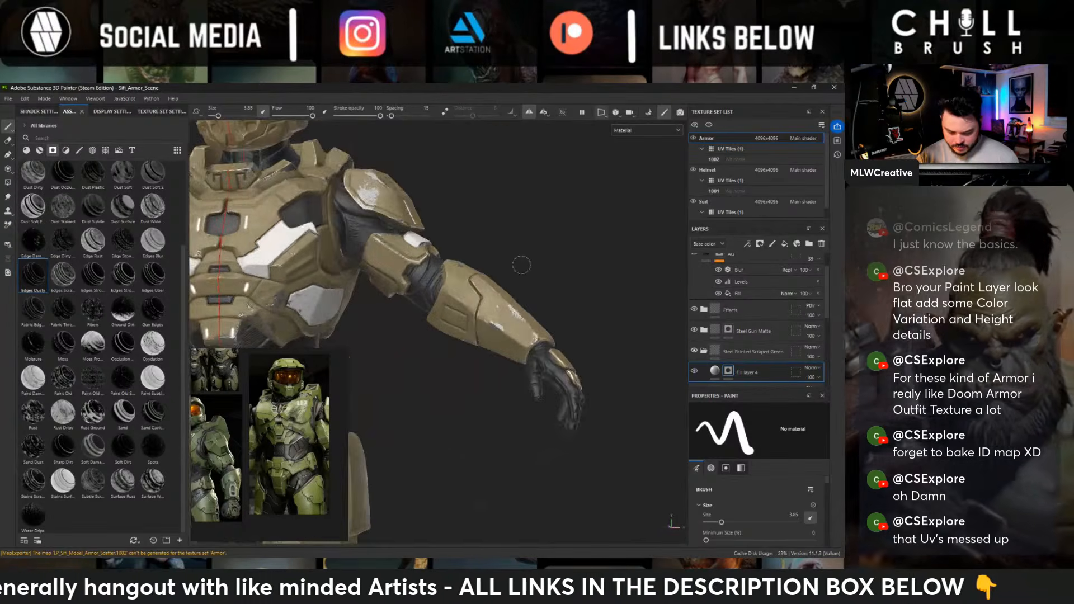
pyautogui.keyDown('alt'); pyautogui.moveTo(492, 297); pyautogui.dragTo(693, 268, button='middle'); pyautogui.keyUp('alt')
pyautogui.keyDown('alt'); pyautogui.moveTo(624, 361); pyautogui.dragTo(614, 279, button='middle'); pyautogui.keyUp('alt')
pyautogui.keyDown('alt'); pyautogui.moveTo(614, 279); pyautogui.dragTo(607, 268); pyautogui.keyUp('alt')
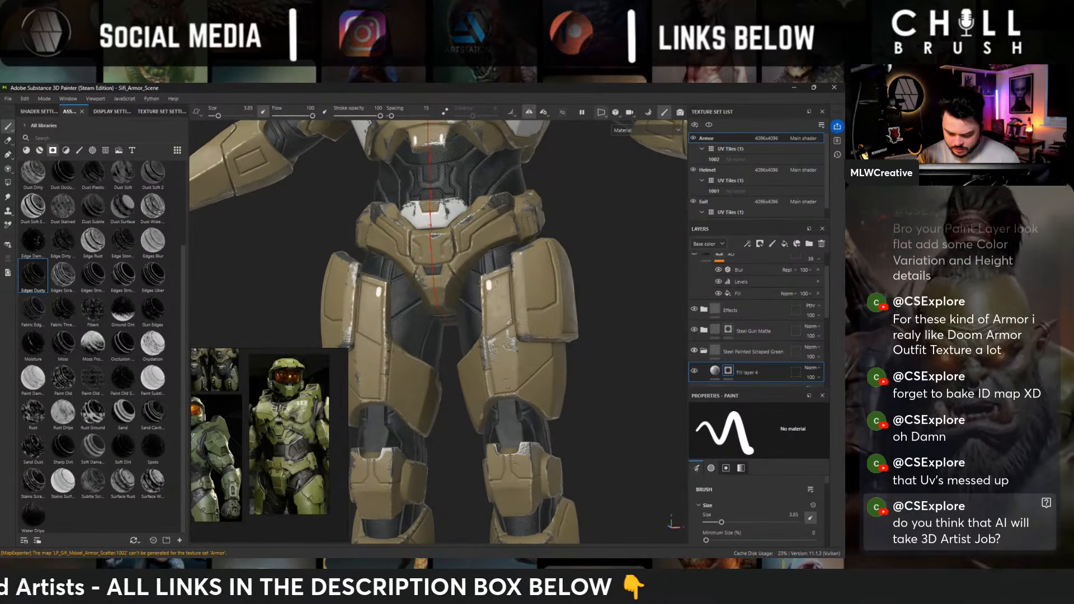
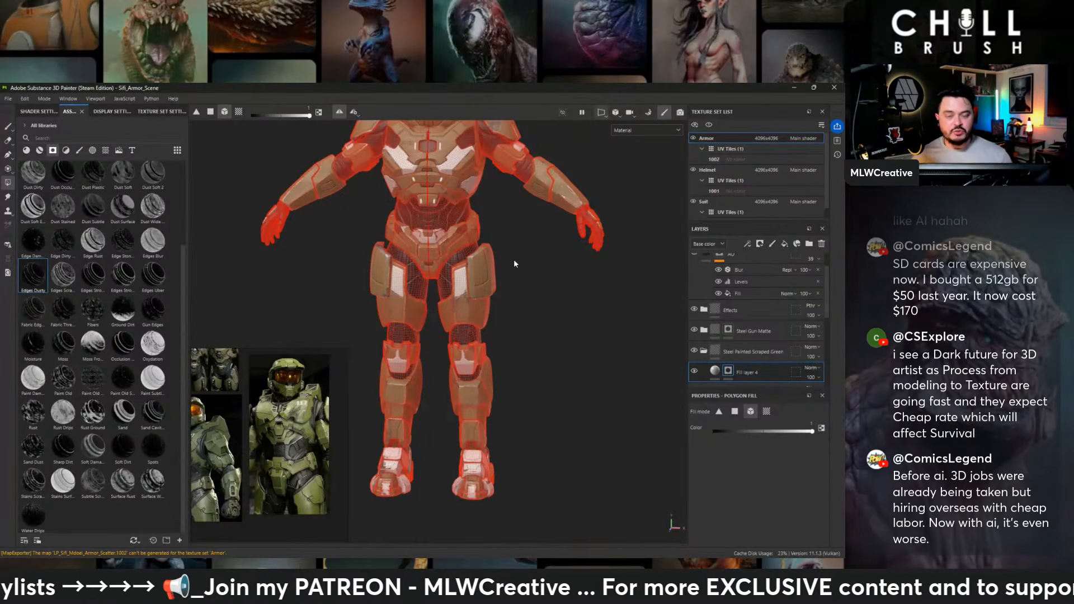
# - Examine the white accent panels and plain areas of the armor from the front and side, up to the collar
pyautogui.scroll(5, 515, 263)
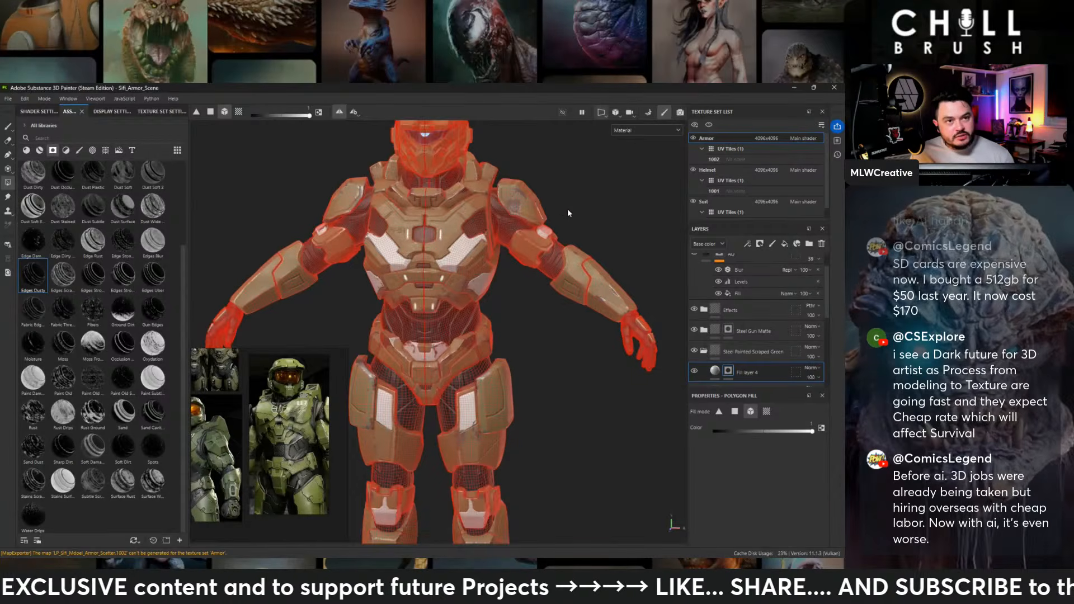
pyautogui.scroll(-3, 564, 216)
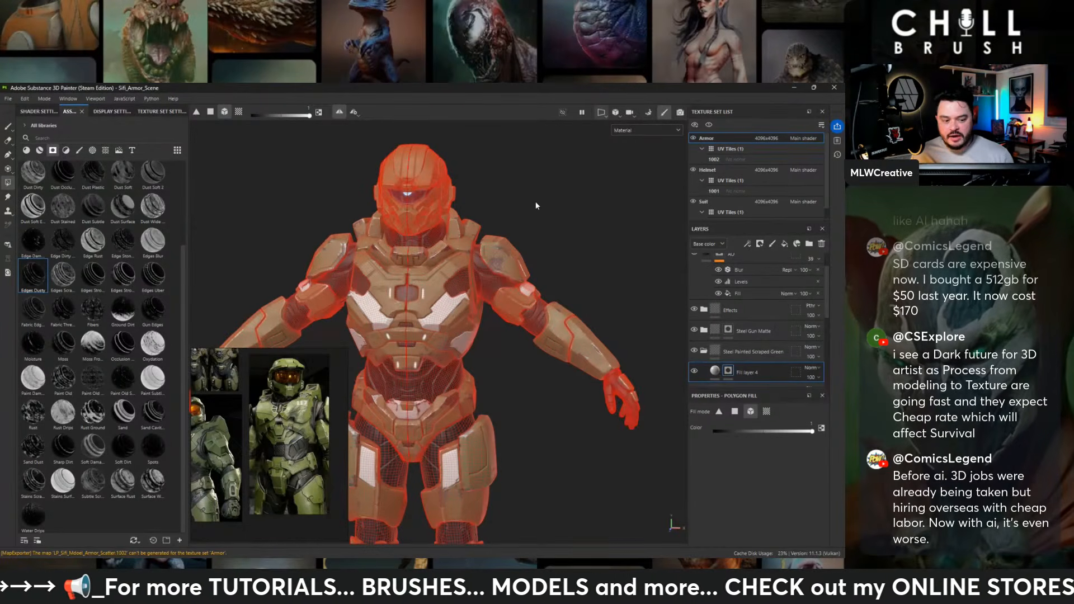
pyautogui.keyDown('alt'); pyautogui.moveTo(542, 208); pyautogui.dragTo(491, 330); pyautogui.keyUp('alt')
pyautogui.keyDown('alt'); pyautogui.moveTo(491, 330); pyautogui.dragTo(487, 281, button='middle'); pyautogui.keyUp('alt')
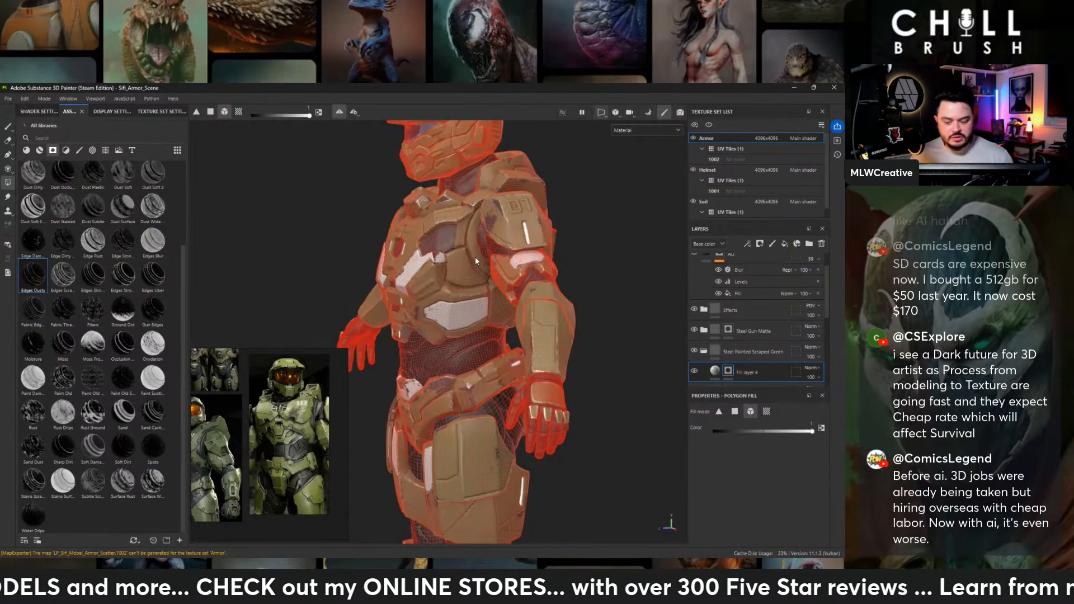
pyautogui.keyDown('alt'); pyautogui.moveTo(406, 191); pyautogui.dragTo(438, 210); pyautogui.keyUp('alt')
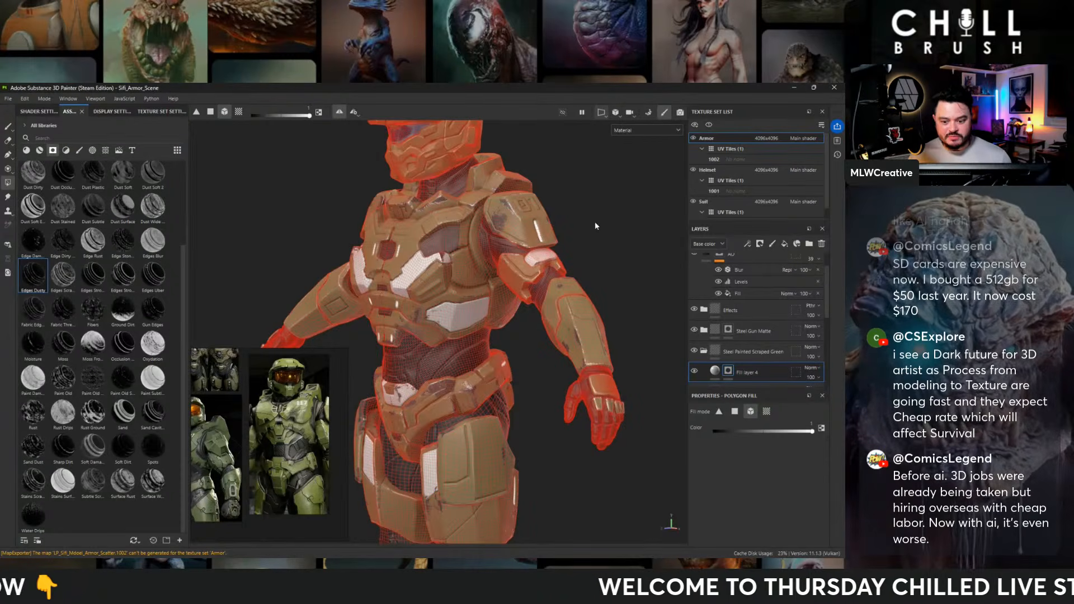
pyautogui.keyDown('alt'); pyautogui.moveTo(595, 221); pyautogui.dragTo(517, 233); pyautogui.keyUp('alt')
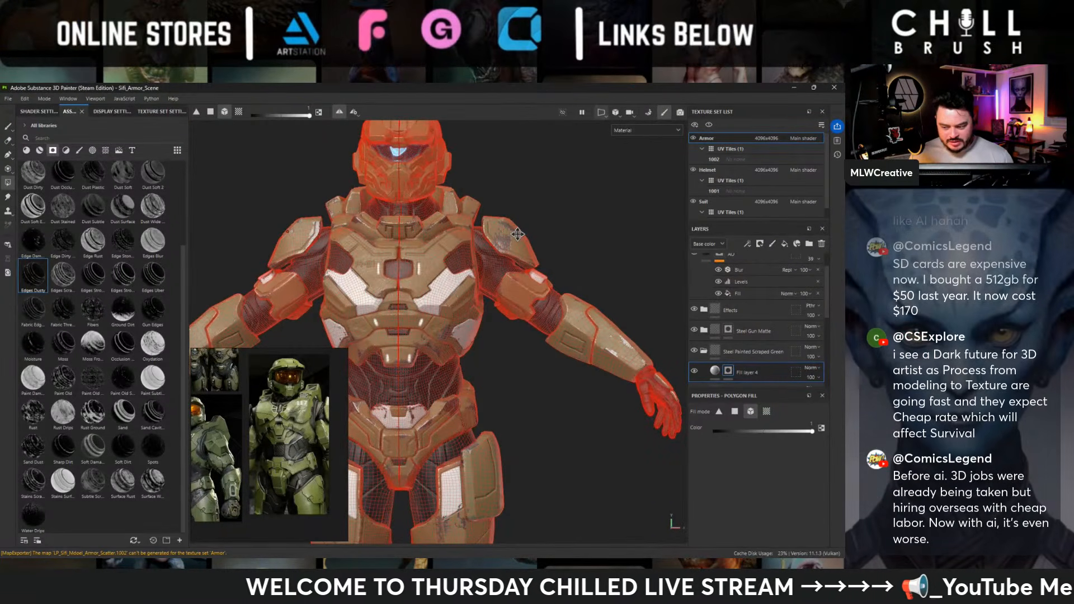
pyautogui.keyDown('alt'); pyautogui.moveTo(517, 233); pyautogui.dragTo(518, 280); pyautogui.keyUp('alt')
# - Paint emissive light strips onto the two collar plates beside the neck in Fill layer 3's mask, using a brush size of 1.35
pyautogui.scroll(3, 517, 279)
pyautogui.scroll(2, 749, 313)
pyautogui.click(721, 246)
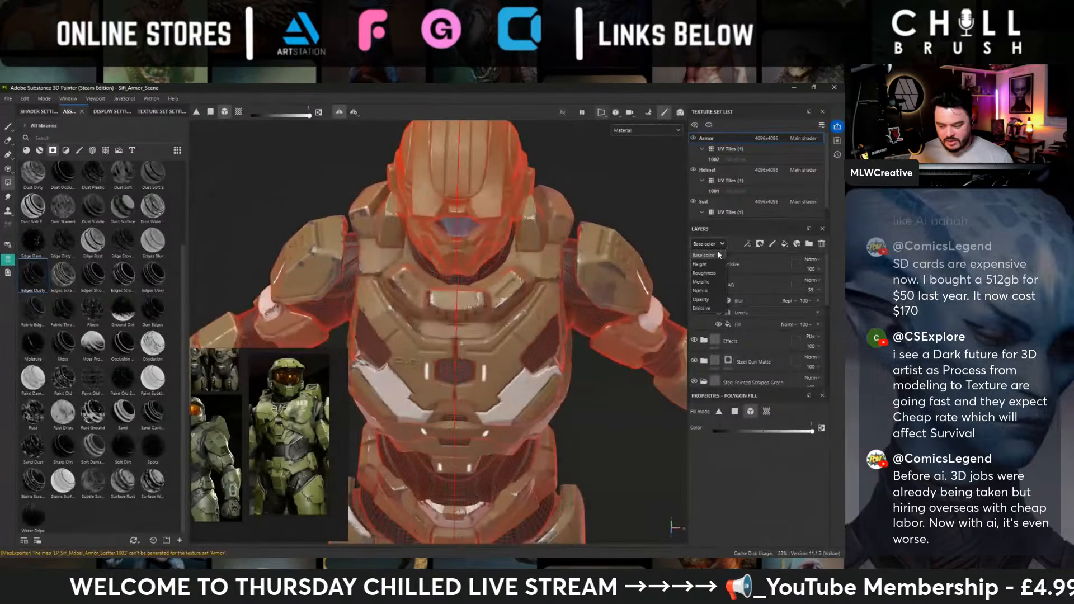
pyautogui.click(719, 245)
pyautogui.click(704, 263)
pyautogui.click(727, 284)
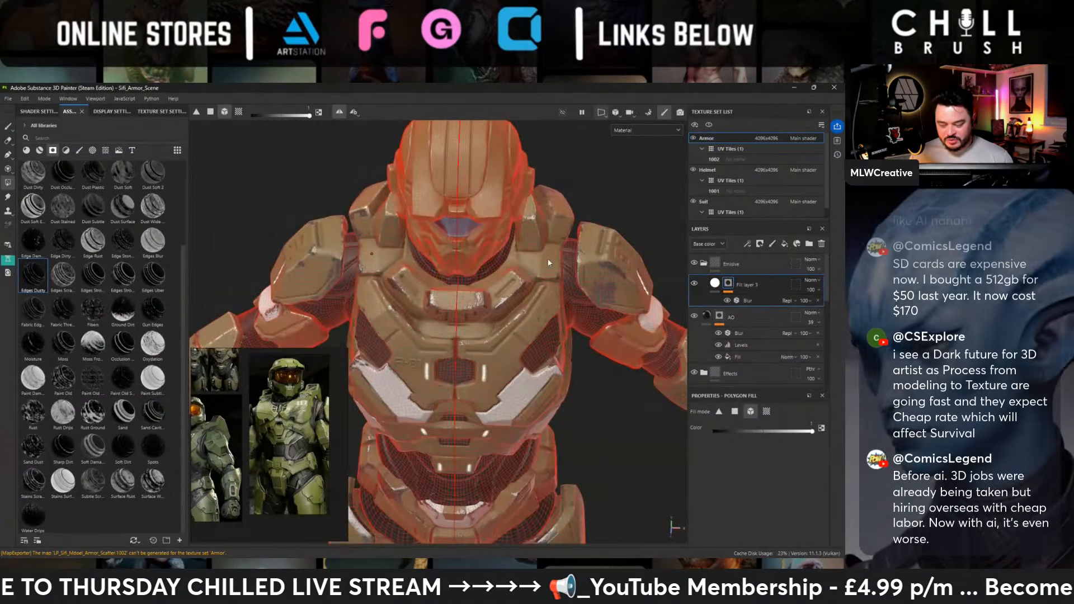
pyautogui.keyDown('alt'); pyautogui.moveTo(544, 265); pyautogui.dragTo(659, 376, button='right'); pyautogui.keyUp('alt')
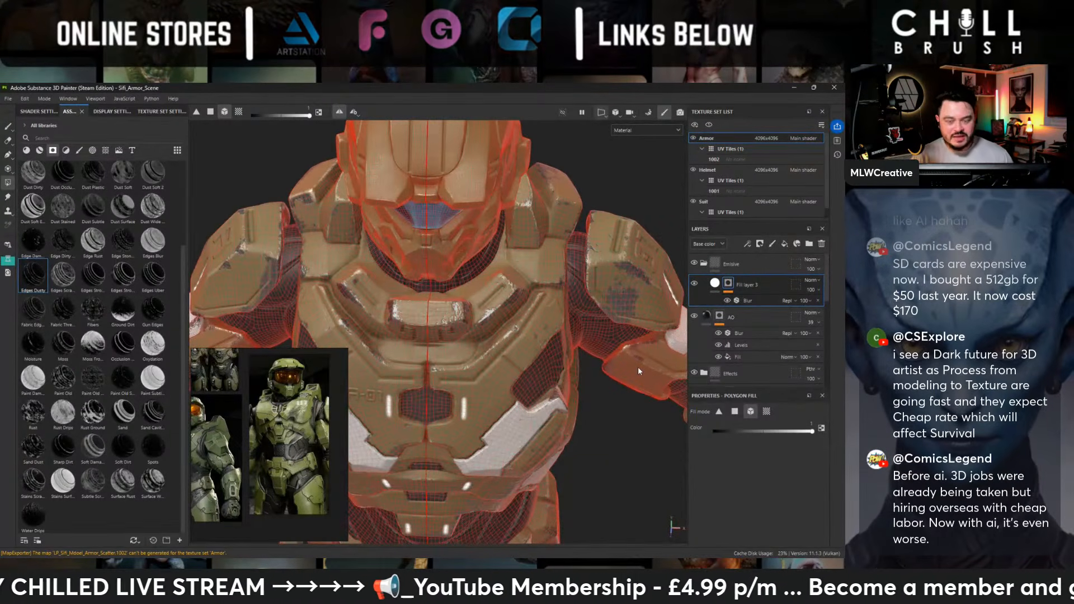
pyautogui.click(8, 126)
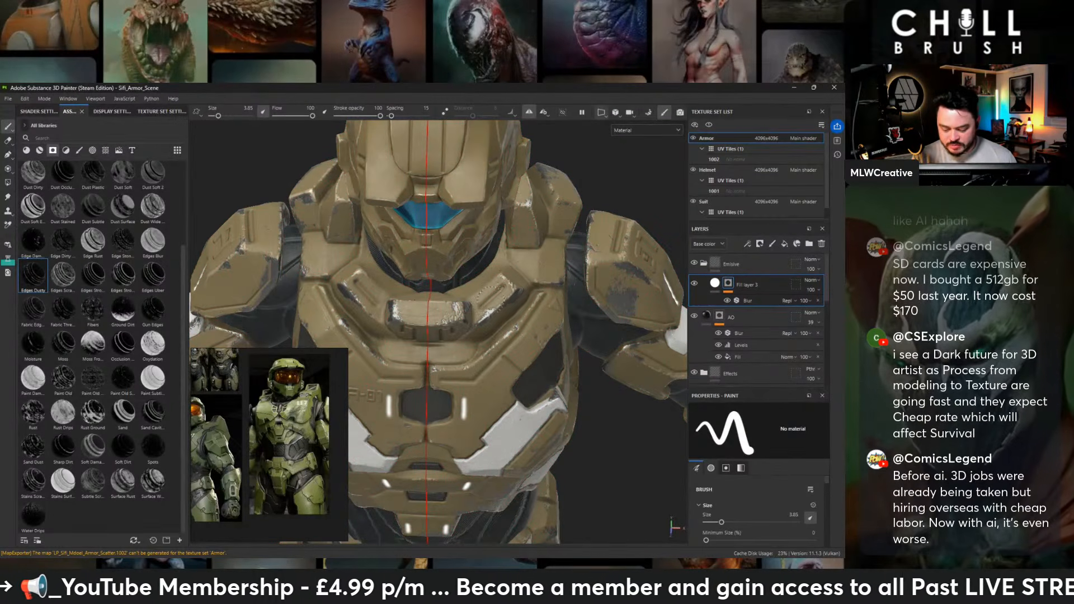
pyautogui.press('[')
pyautogui.press('[')
pyautogui.press('[')
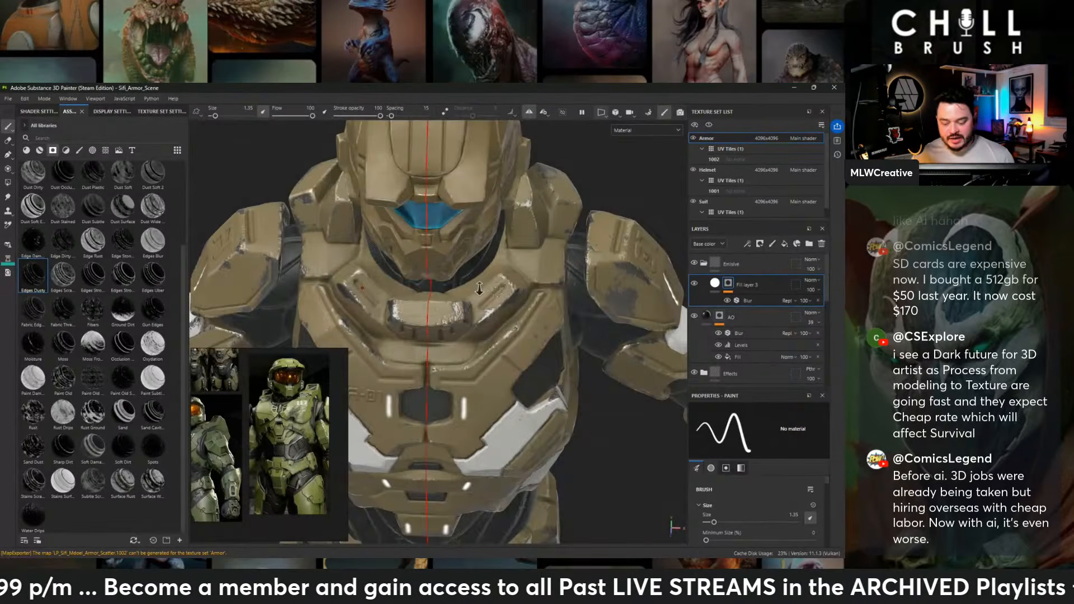
pyautogui.scroll(3, 479, 288)
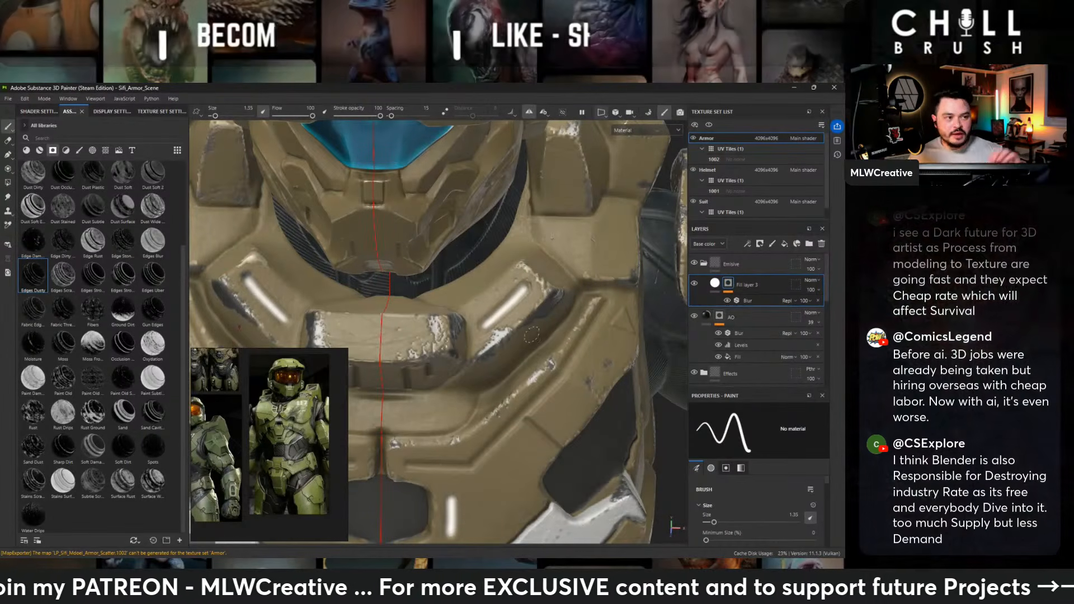
# - Examine the collar lights together with the white accent panels across the torso, hips and legs
pyautogui.scroll(-4, 411, 259)
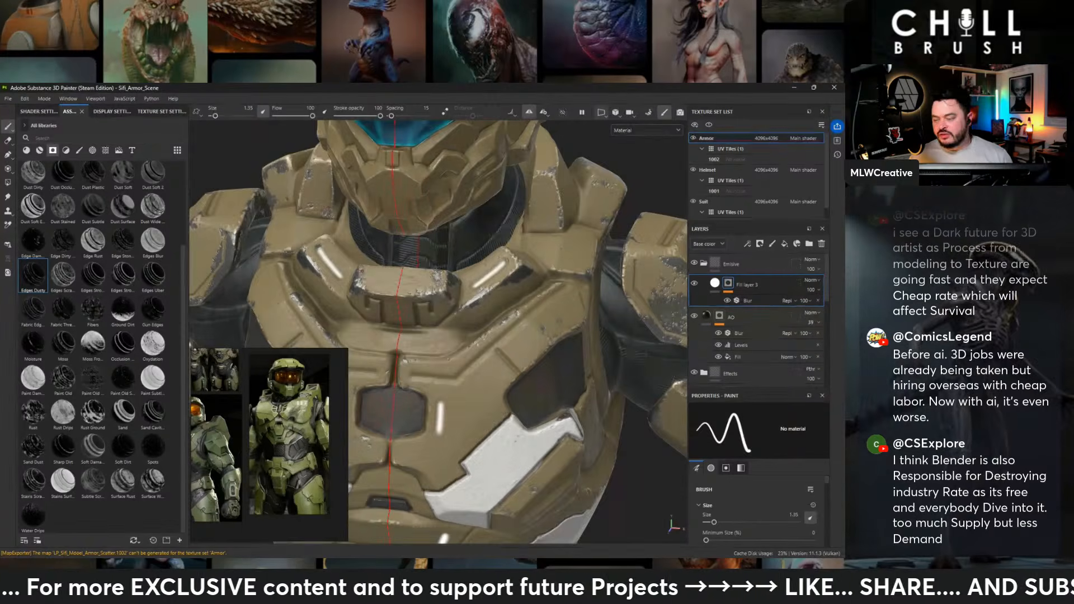
pyautogui.scroll(-3, 438, 330)
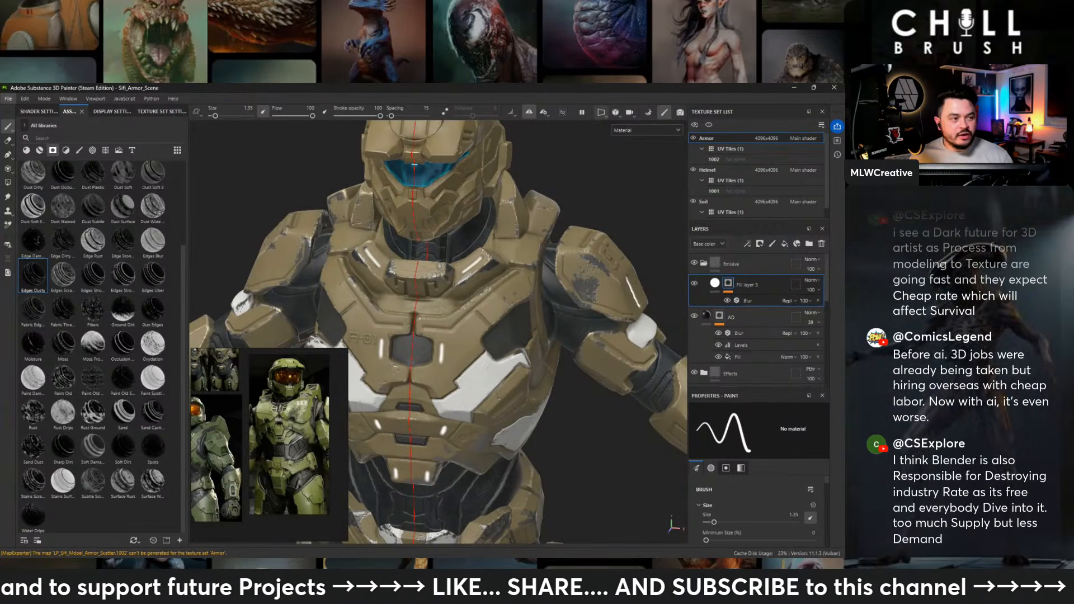
pyautogui.keyDown('alt'); pyautogui.moveTo(364, 231); pyautogui.dragTo(322, 238); pyautogui.keyUp('alt')
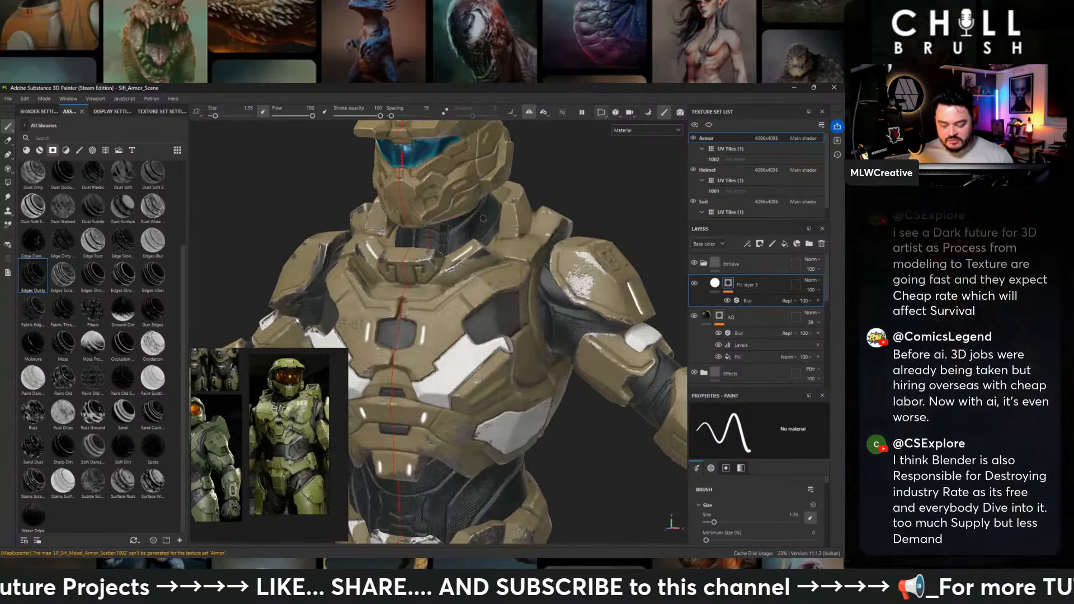
pyautogui.scroll(-2, 335, 241)
pyautogui.keyDown('alt'); pyautogui.moveTo(358, 268); pyautogui.dragTo(344, 212, button='middle'); pyautogui.keyUp('alt')
pyautogui.keyDown('alt'); pyautogui.moveTo(344, 213); pyautogui.dragTo(380, 215); pyautogui.keyUp('alt')
pyautogui.scroll(-3, 392, 335)
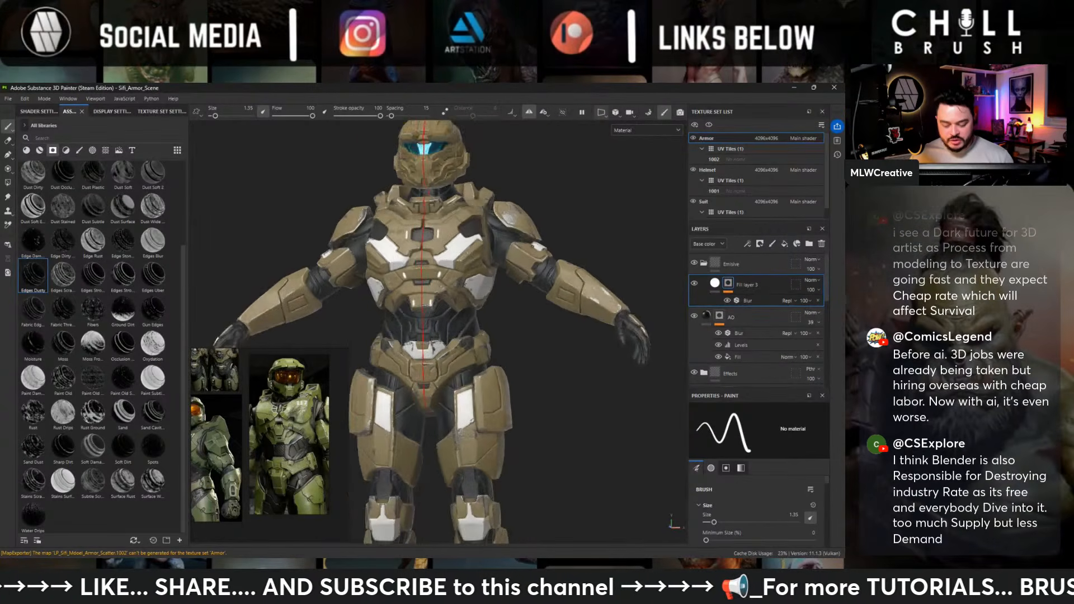
pyautogui.keyDown('alt'); pyautogui.moveTo(392, 346); pyautogui.dragTo(403, 247, button='middle'); pyautogui.keyUp('alt')
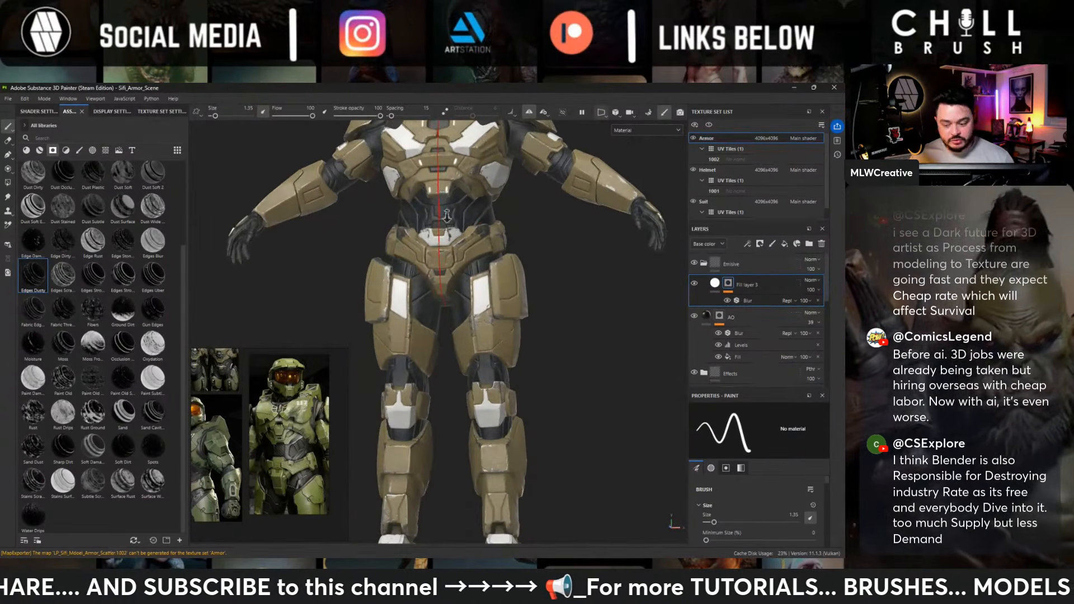
pyautogui.scroll(2, 562, 259)
pyautogui.keyDown('alt'); pyautogui.moveTo(562, 258); pyautogui.dragTo(484, 322, button='middle'); pyautogui.keyUp('alt')
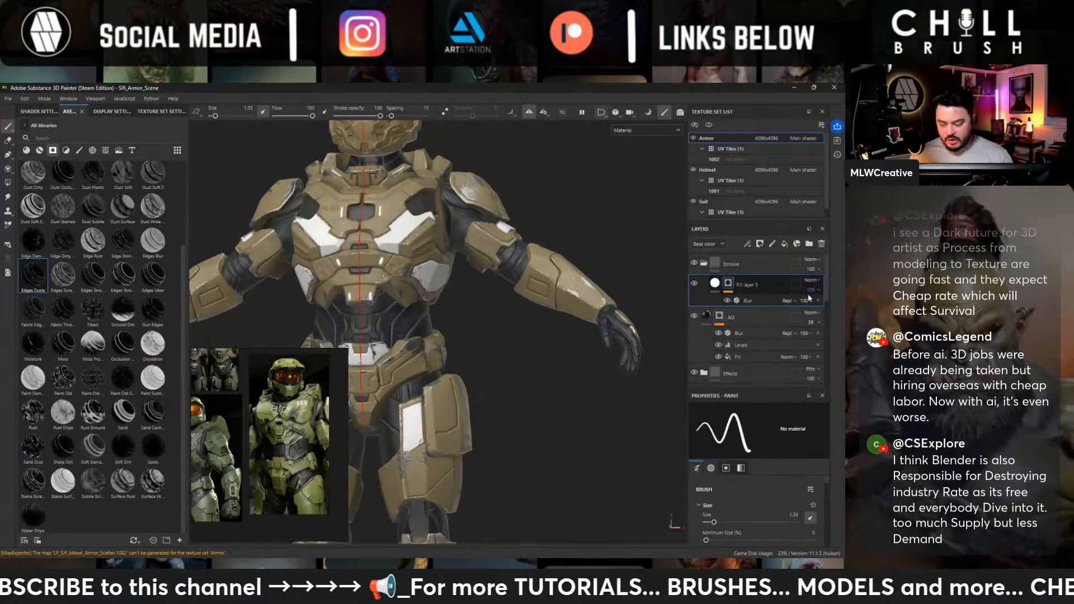
# - Select Fill layer 4's mask and examine the accent panels on the thighs, knees and feet from the front, side and back
pyautogui.scroll(-3, 780, 313)
pyautogui.click(728, 329)
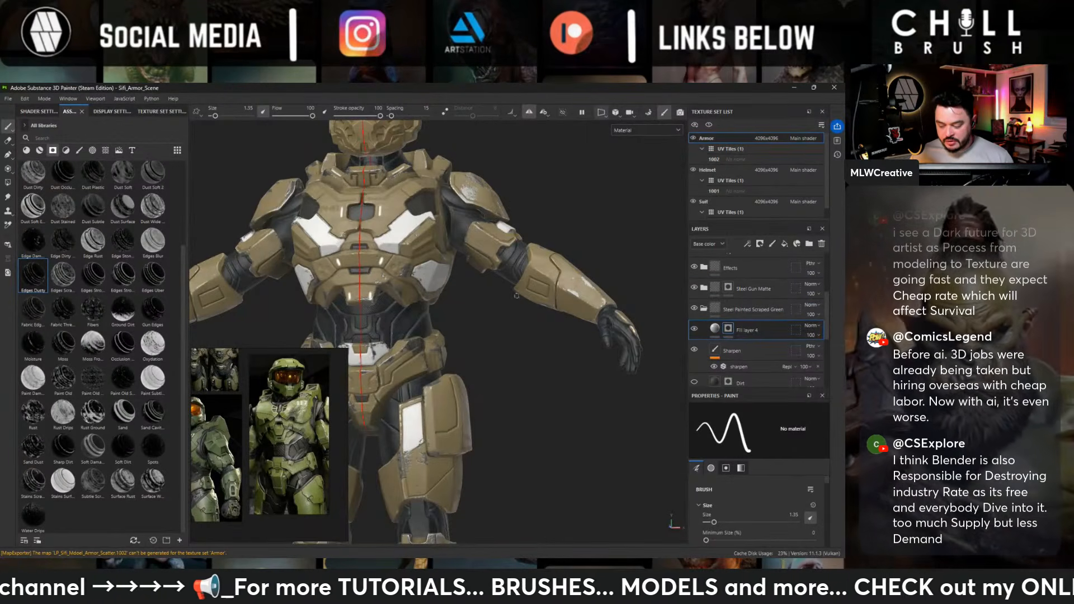
pyautogui.keyDown('alt'); pyautogui.moveTo(667, 328); pyautogui.dragTo(466, 311); pyautogui.keyUp('alt')
pyautogui.keyDown('alt'); pyautogui.moveTo(466, 311); pyautogui.dragTo(525, 201, button='middle'); pyautogui.keyUp('alt')
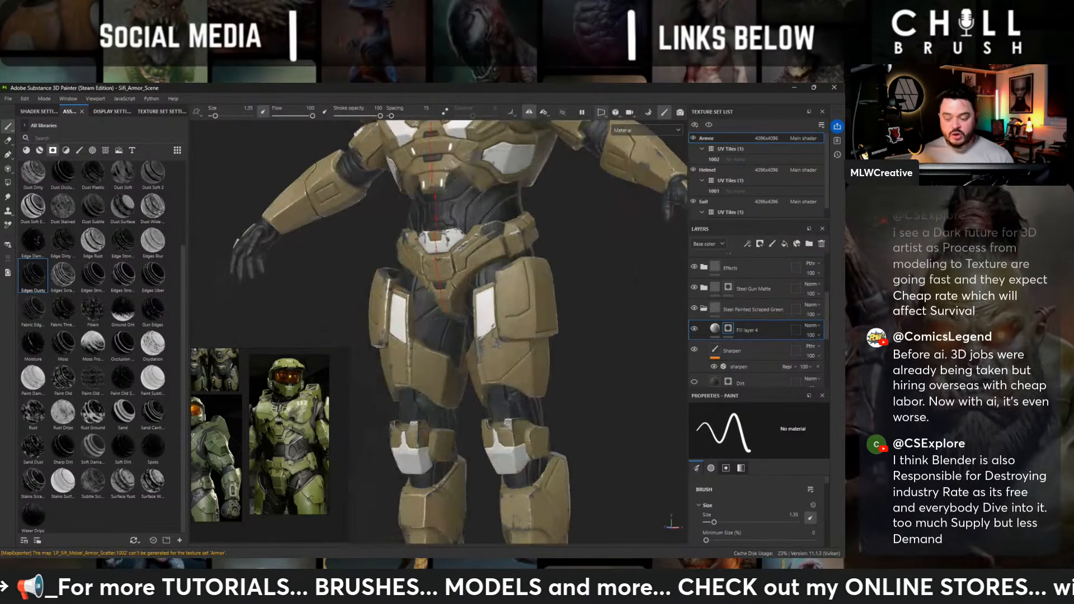
pyautogui.keyDown('alt'); pyautogui.moveTo(383, 372); pyautogui.dragTo(359, 253, button='middle'); pyautogui.keyUp('alt')
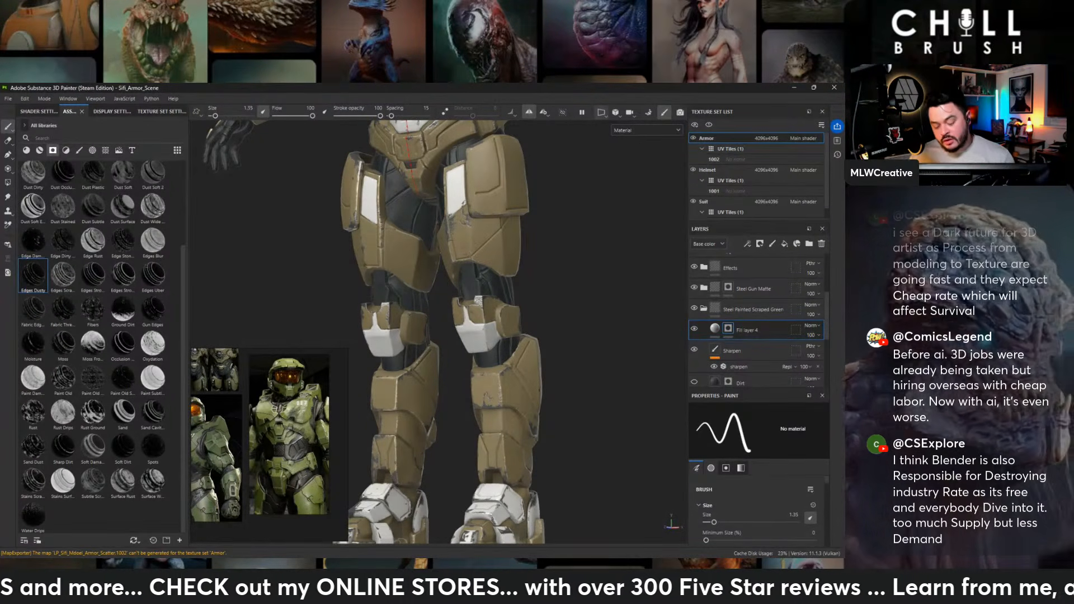
pyautogui.keyDown('alt'); pyautogui.moveTo(492, 367); pyautogui.dragTo(498, 270, button='middle'); pyautogui.keyUp('alt')
pyautogui.keyDown('alt'); pyautogui.moveTo(498, 269); pyautogui.dragTo(285, 269); pyautogui.keyUp('alt')
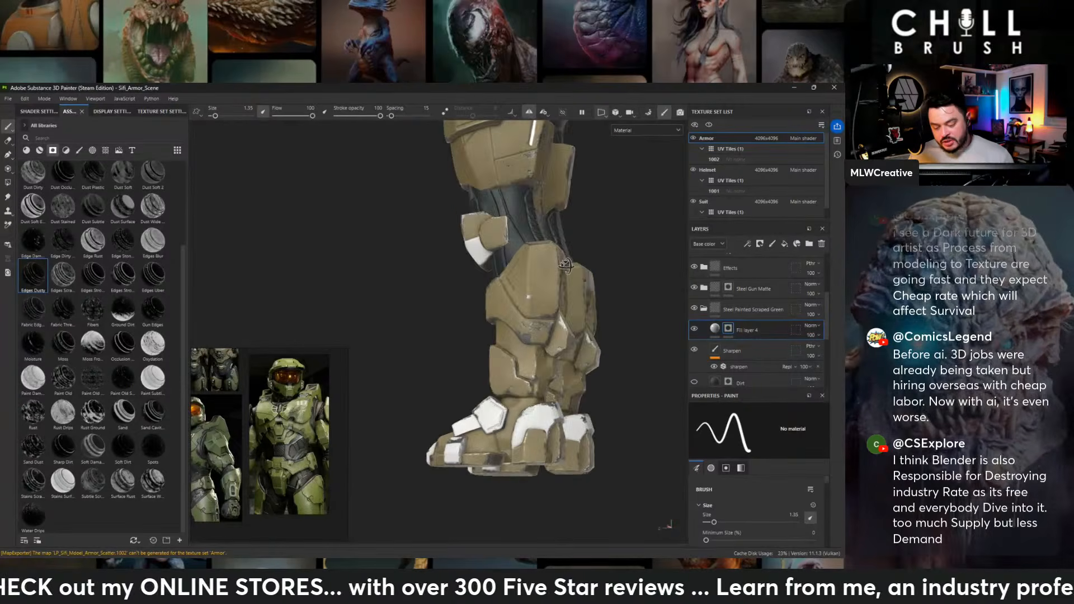
pyautogui.keyDown('alt'); pyautogui.moveTo(566, 267); pyautogui.dragTo(535, 327); pyautogui.keyUp('alt')
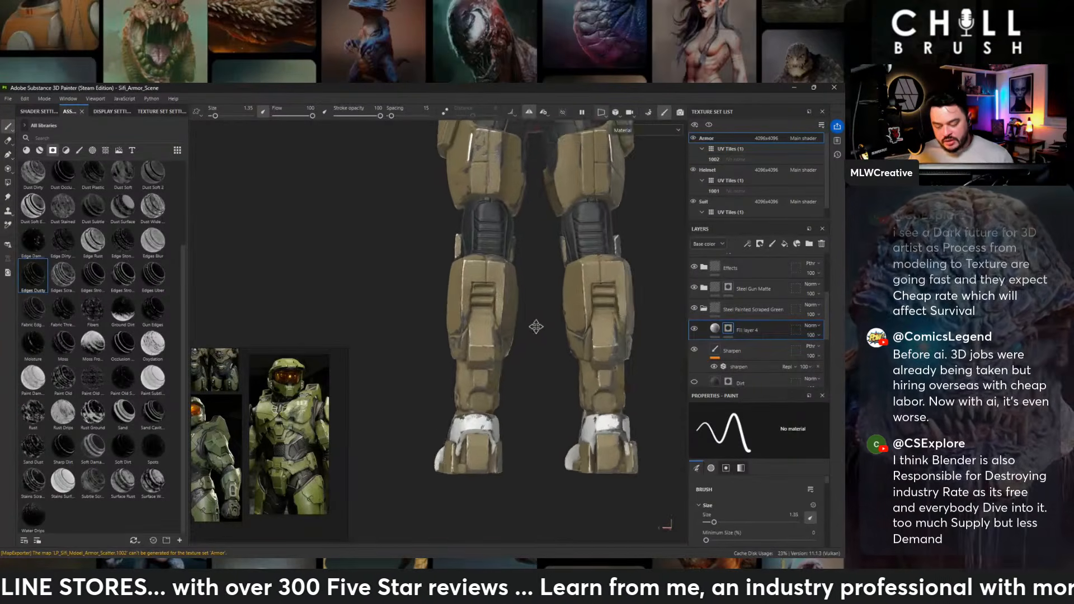
pyautogui.keyDown('alt'); pyautogui.moveTo(536, 327); pyautogui.dragTo(472, 338, button='middle'); pyautogui.keyUp('alt')
# - Paint emissive light strips into the three stacked slots on the back of each calf in Fill layer 3's mask
pyautogui.scroll(3, 472, 337)
pyautogui.scroll(3, 742, 280)
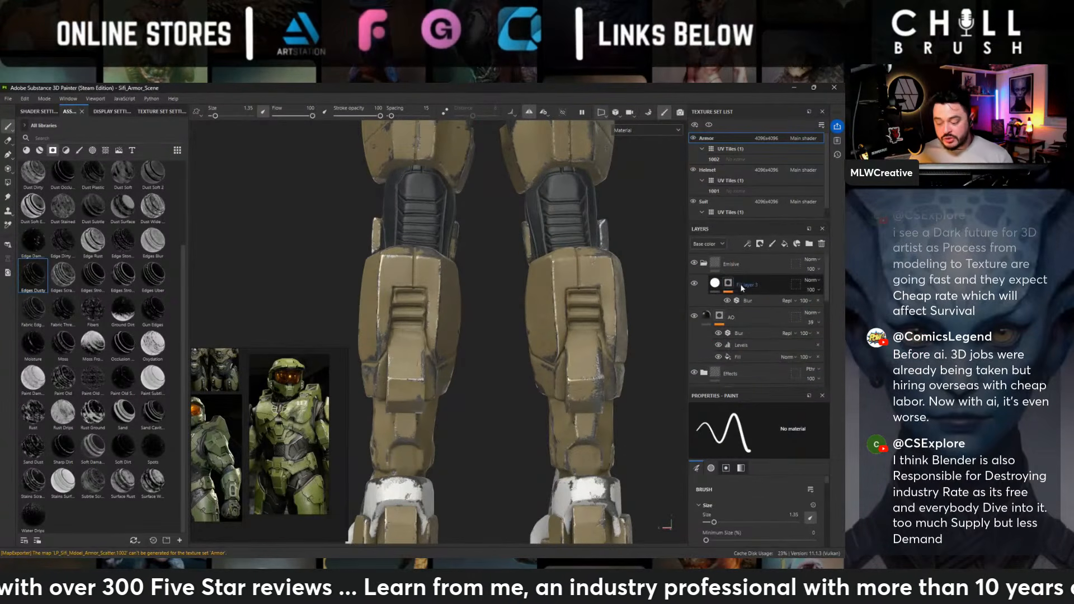
pyautogui.click(739, 284)
pyautogui.scroll(3, 492, 280)
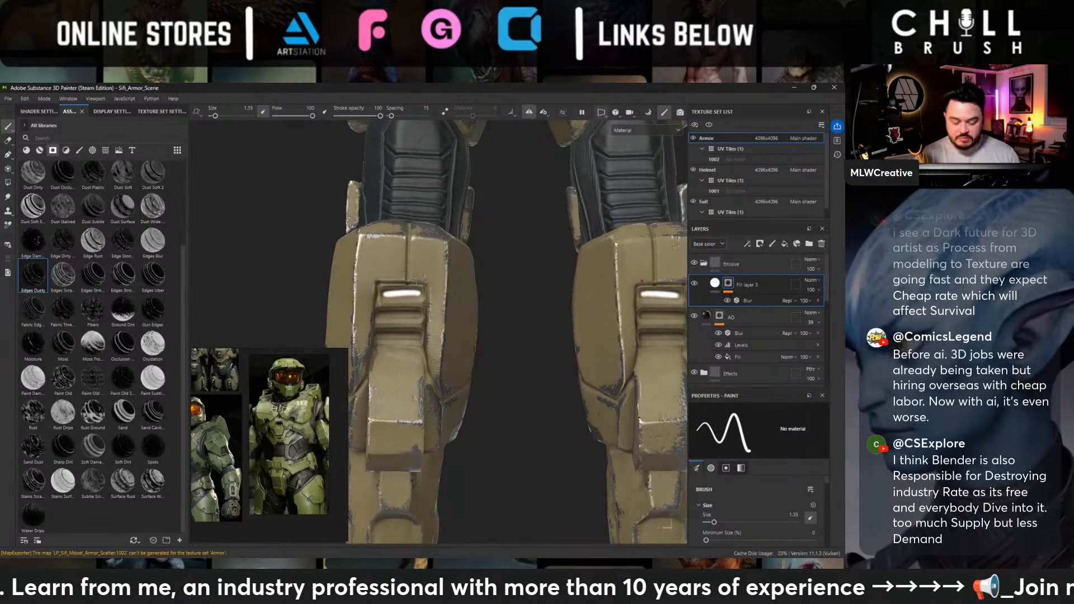
pyautogui.moveTo(386, 293); pyautogui.dragTo(418, 293)
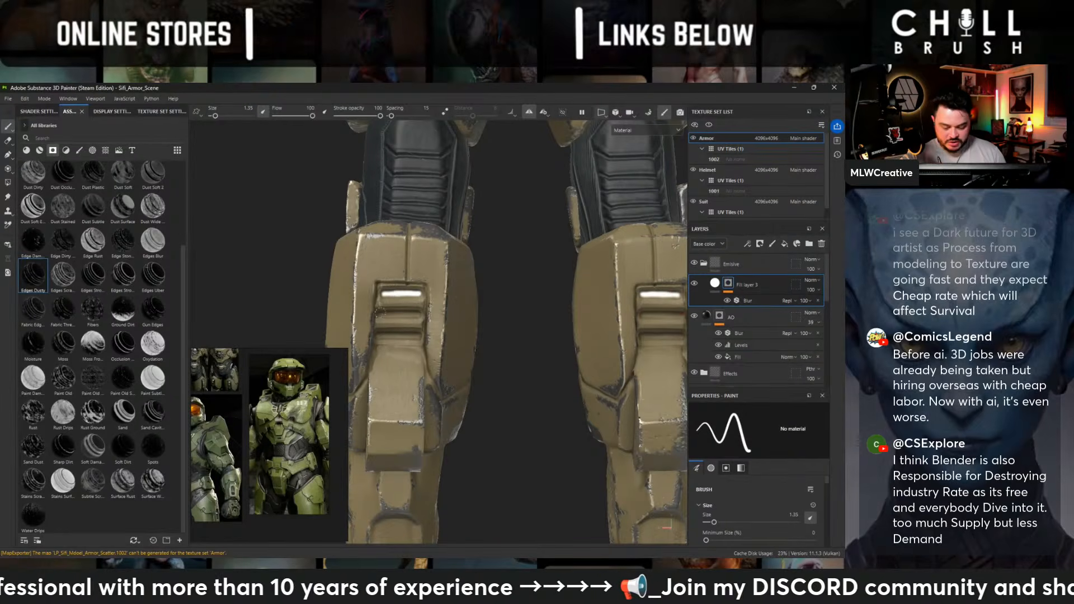
pyautogui.moveTo(386, 315); pyautogui.dragTo(421, 315)
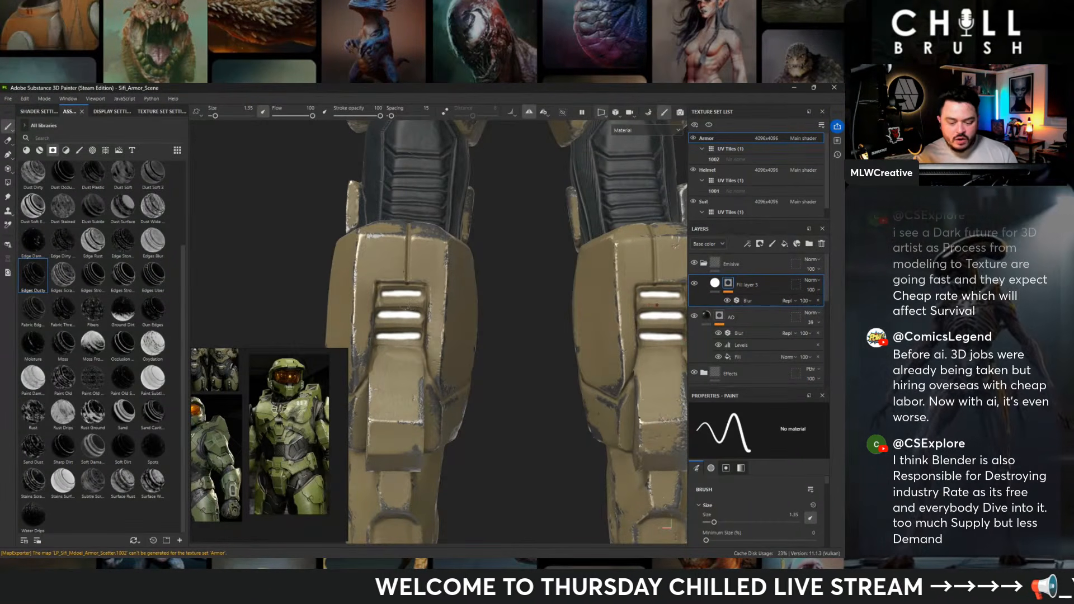
# - Select Fill layer 4's mask, examine the back armor for plates to accent, and enlarge the brush size to 3.09
pyautogui.keyDown('alt'); pyautogui.moveTo(505, 280); pyautogui.dragTo(487, 239, button='right'); pyautogui.keyUp('alt')
pyautogui.keyDown('alt'); pyautogui.moveTo(486, 239); pyautogui.dragTo(599, 249); pyautogui.keyUp('alt')
pyautogui.keyDown('alt'); pyautogui.moveTo(505, 237); pyautogui.dragTo(522, 377, button='middle'); pyautogui.keyUp('alt')
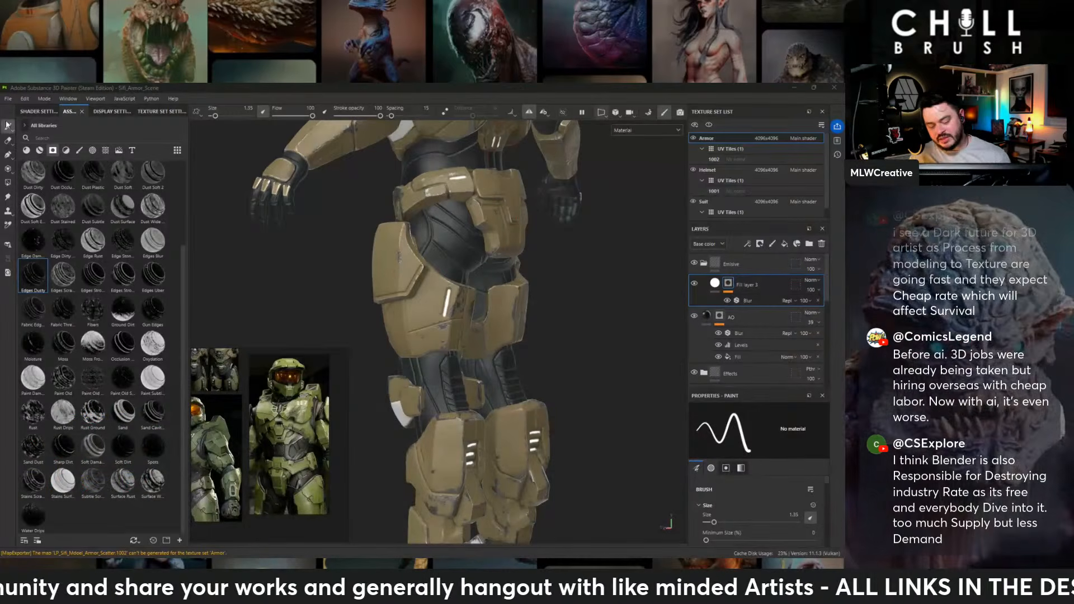
pyautogui.moveTo(623, 283)
pyautogui.keyDown('alt'); pyautogui.mouseDown()
pyautogui.moveTo(576, 356)
pyautogui.moveTo(571, 324)
pyautogui.moveTo(546, 329)
pyautogui.mouseUp(); pyautogui.keyUp('alt')
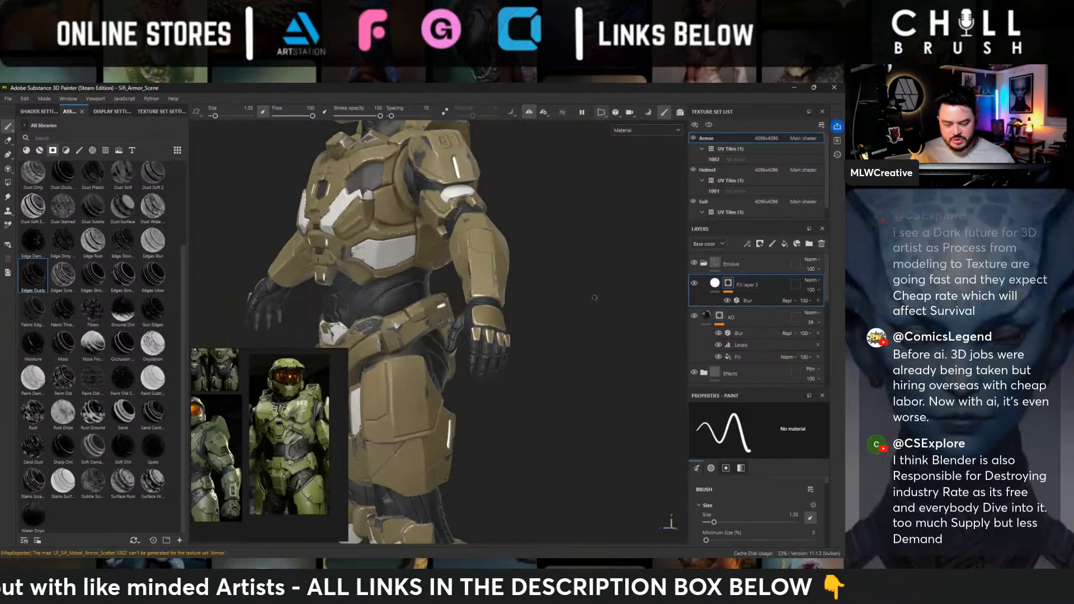
pyautogui.scroll(-3, 770, 339)
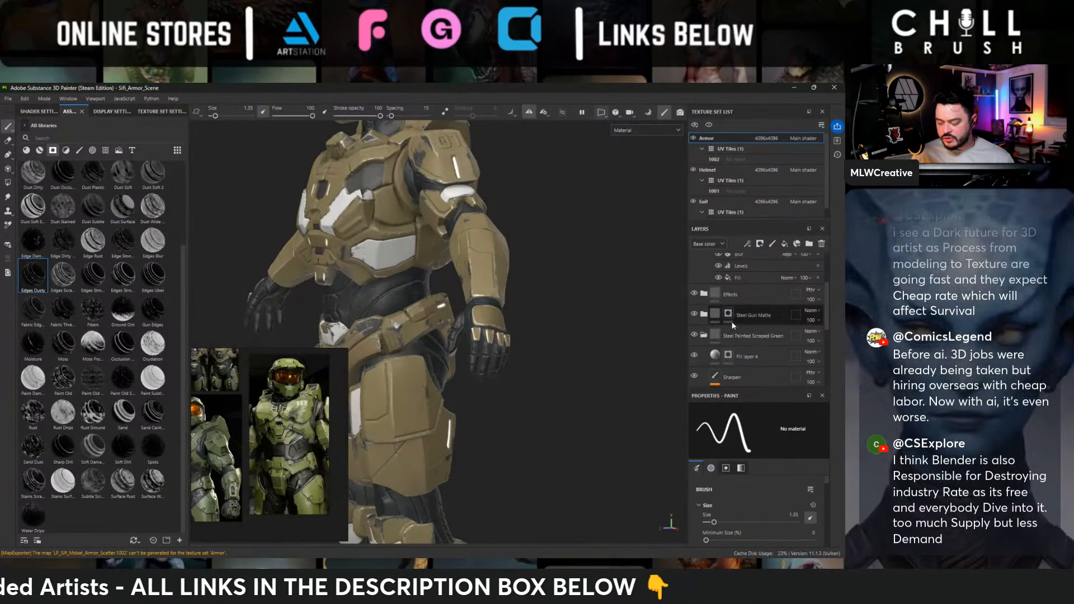
pyautogui.click(720, 360)
pyautogui.keyDown('alt'); pyautogui.moveTo(425, 313); pyautogui.dragTo(408, 312); pyautogui.keyUp('alt')
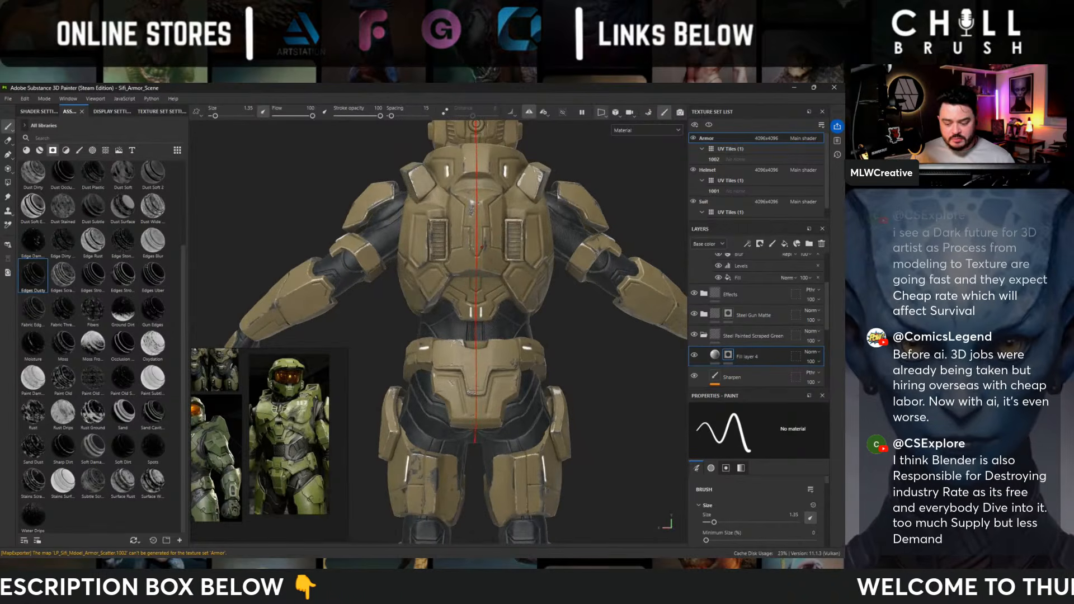
pyautogui.keyDown('alt'); pyautogui.moveTo(408, 312); pyautogui.dragTo(426, 287, button='middle'); pyautogui.keyUp('alt')
pyautogui.keyDown('alt'); pyautogui.moveTo(425, 288); pyautogui.dragTo(451, 256); pyautogui.keyUp('alt')
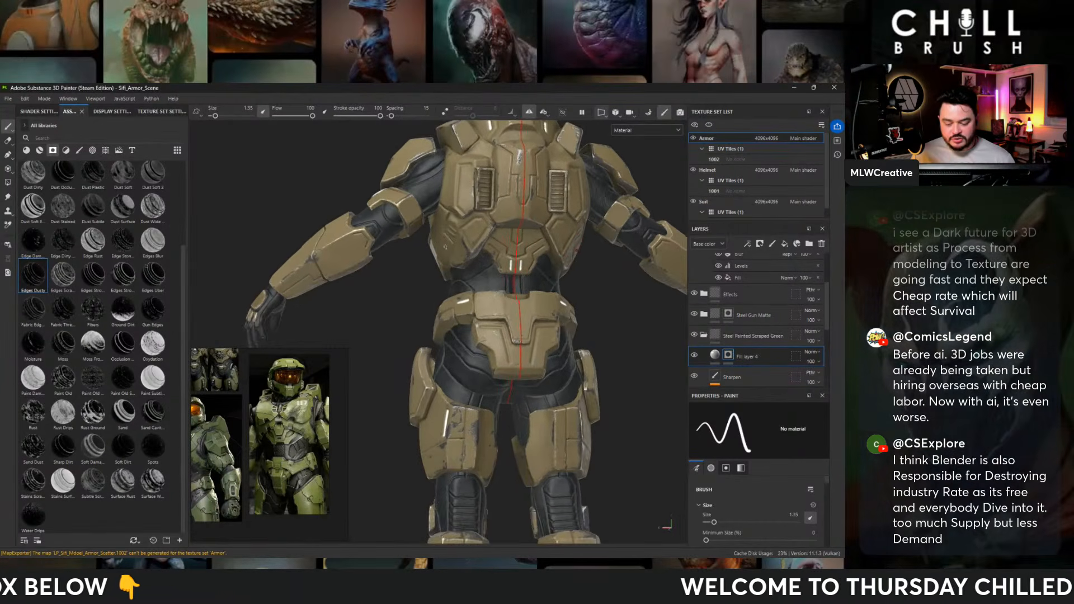
pyautogui.keyDown('alt'); pyautogui.moveTo(451, 257); pyautogui.dragTo(471, 275, button='middle'); pyautogui.keyUp('alt')
pyautogui.keyDown('alt'); pyautogui.moveTo(536, 302); pyautogui.dragTo(456, 317, button='middle'); pyautogui.keyUp('alt')
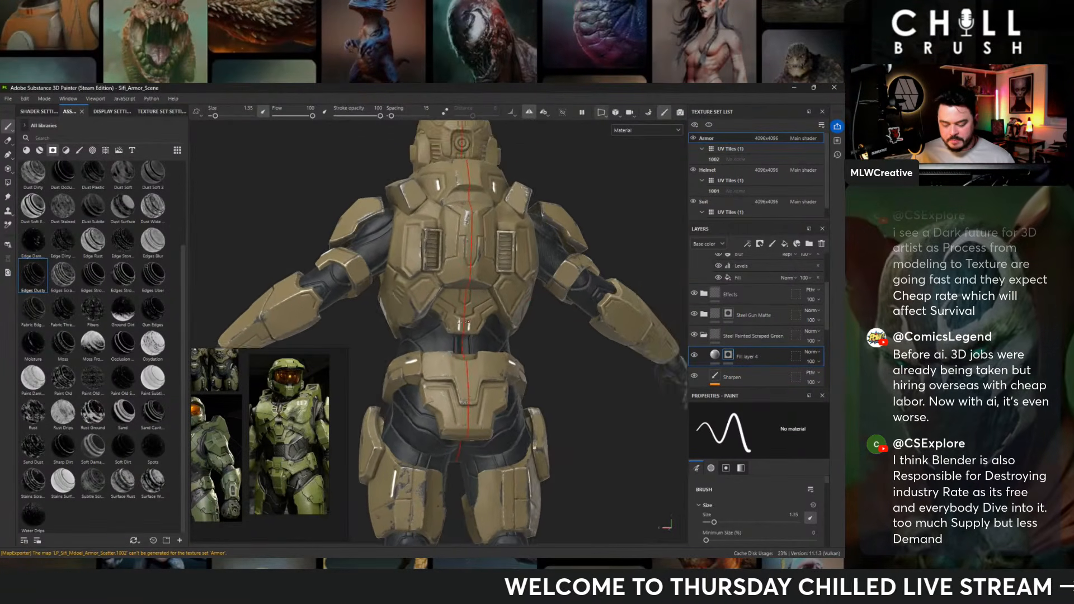
pyautogui.keyDown('alt'); pyautogui.moveTo(225, 332); pyautogui.dragTo(658, 420, button='right'); pyautogui.keyUp('alt')
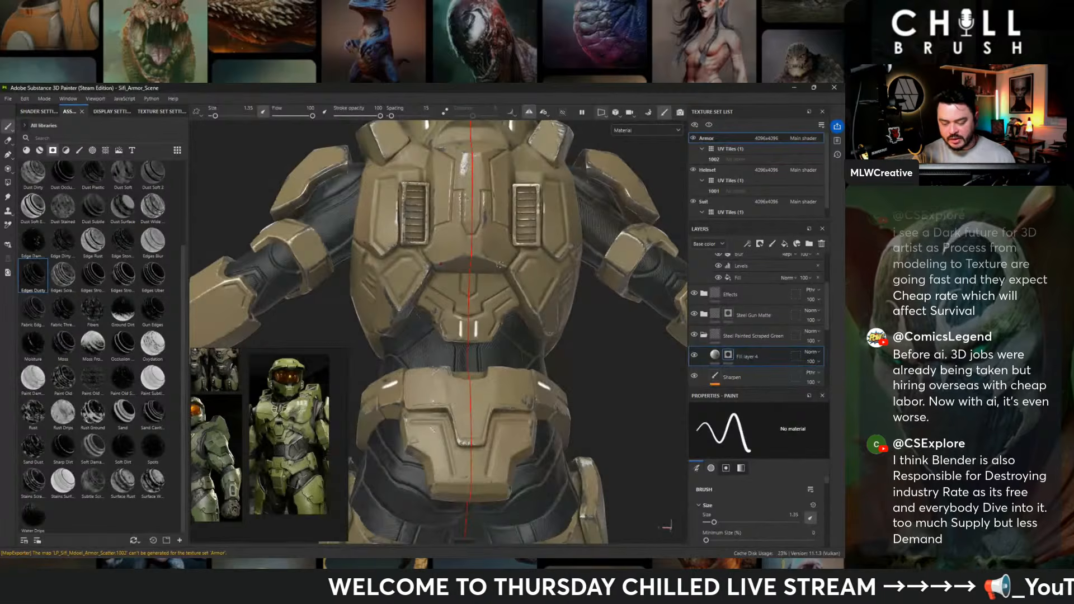
pyautogui.keyDown('alt'); pyautogui.moveTo(413, 214); pyautogui.dragTo(447, 240); pyautogui.keyUp('alt')
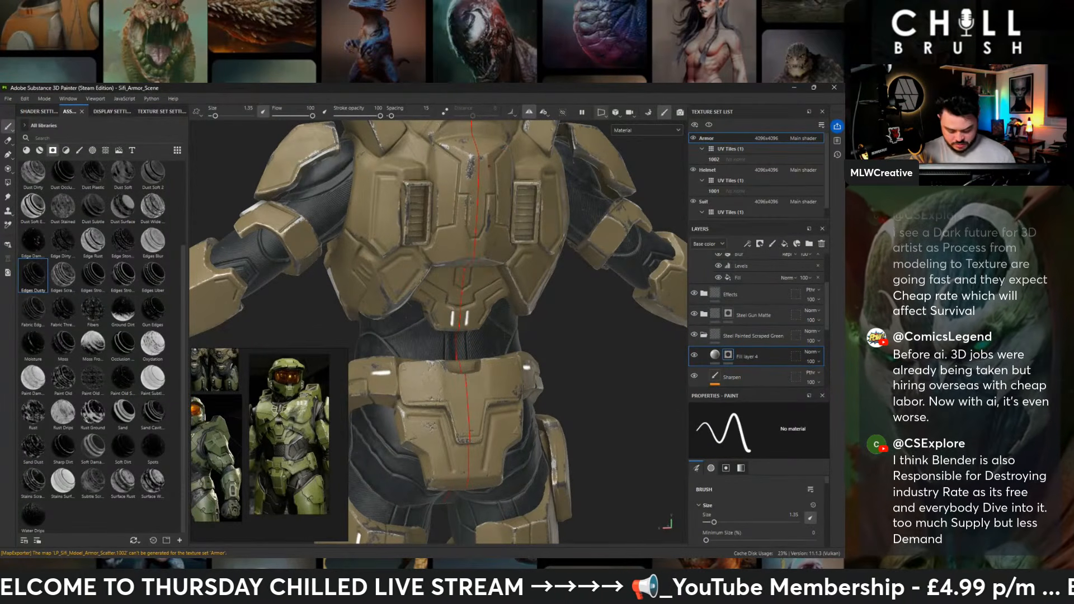
pyautogui.keyDown('ctrl'); pyautogui.moveTo(475, 136); pyautogui.dragTo(492, 136, button='right'); pyautogui.keyUp('ctrl')
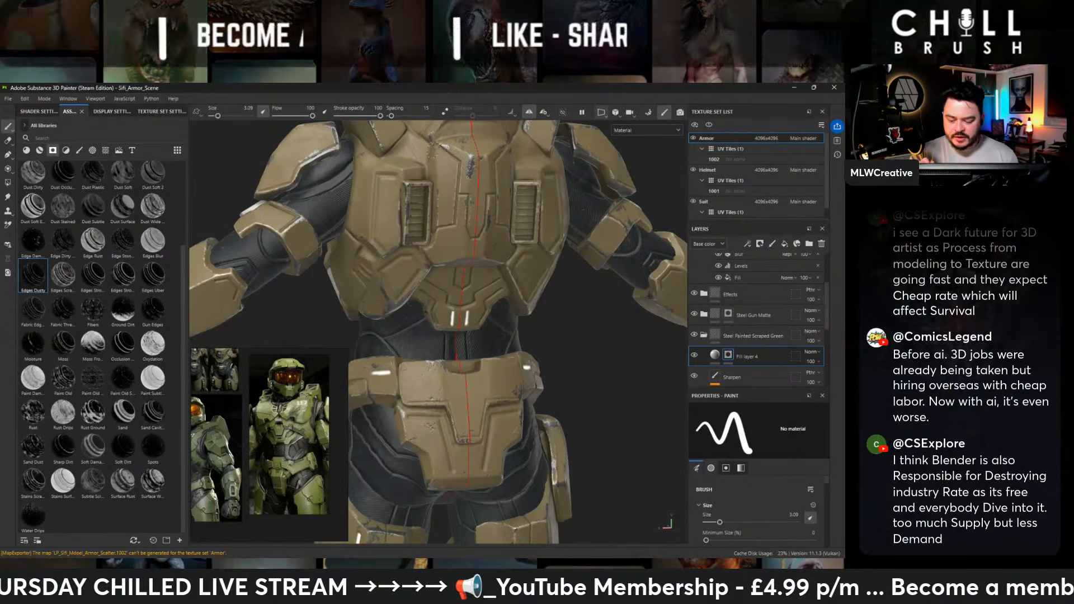
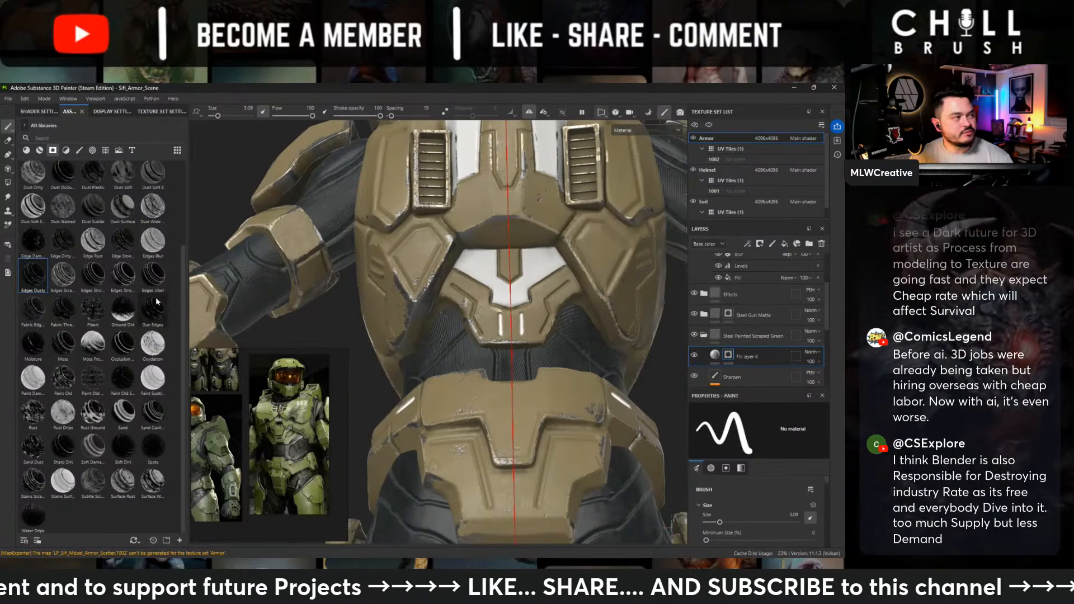
# - Examine the rear waist, hip and thigh armor for further plates to accent
pyautogui.keyDown('alt'); pyautogui.moveTo(536, 330); pyautogui.dragTo(498, 381, button='right'); pyautogui.keyUp('alt')
pyautogui.keyDown('alt'); pyautogui.moveTo(497, 380); pyautogui.dragTo(439, 266, button='middle'); pyautogui.keyUp('alt')
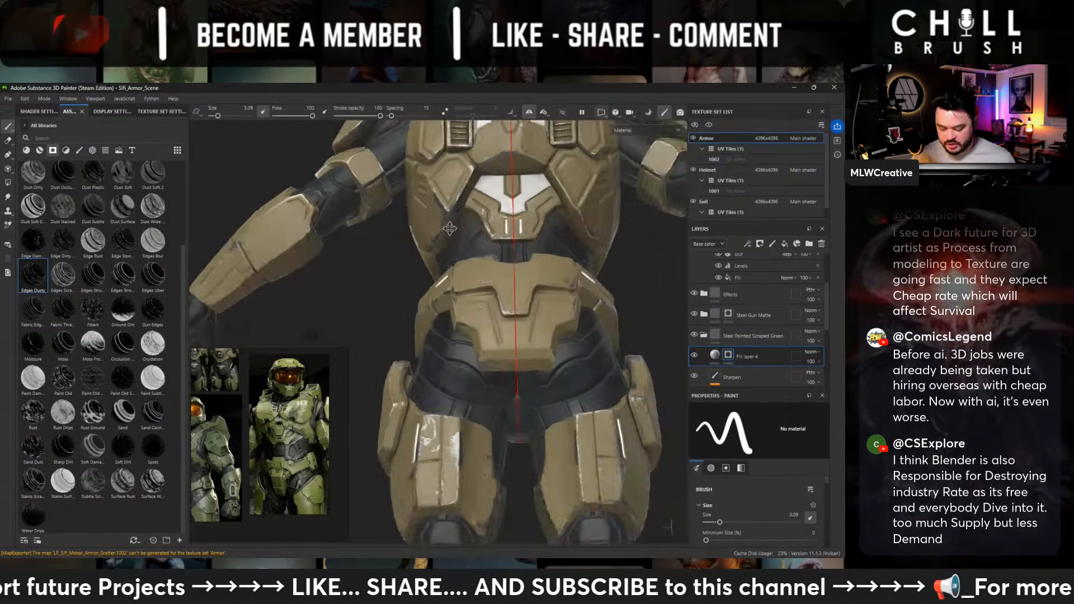
pyautogui.moveTo(438, 266)
pyautogui.keyDown('alt'); pyautogui.mouseDown()
pyautogui.moveTo(427, 265)
pyautogui.moveTo(419, 306)
pyautogui.mouseUp(); pyautogui.keyUp('alt')
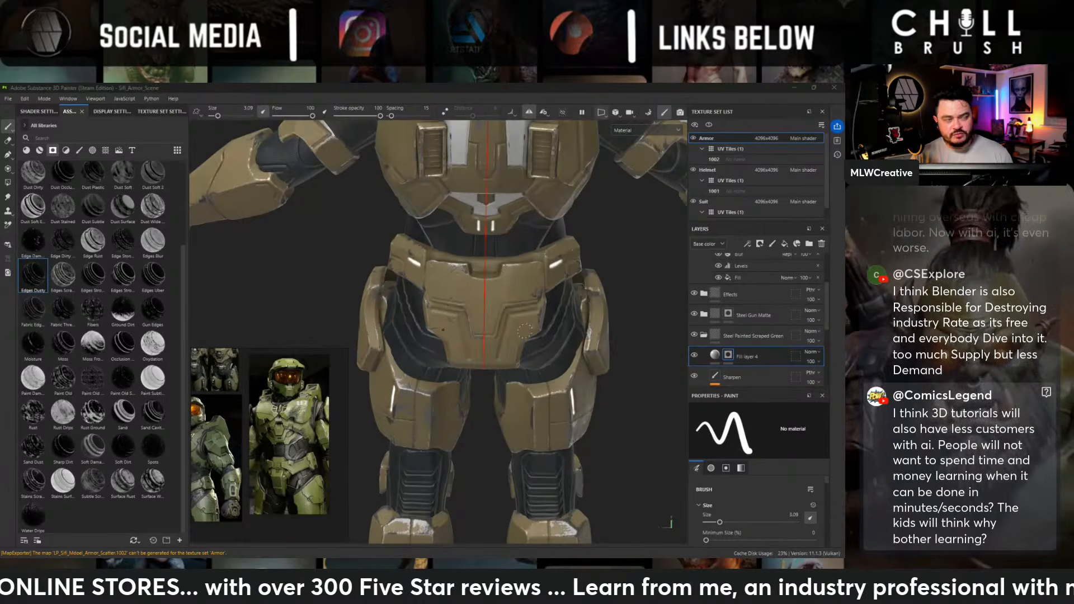
pyautogui.keyDown('alt'); pyautogui.moveTo(516, 297); pyautogui.dragTo(514, 279, button='middle'); pyautogui.keyUp('alt')
pyautogui.keyDown('alt'); pyautogui.moveTo(515, 278); pyautogui.dragTo(608, 223); pyautogui.keyUp('alt')
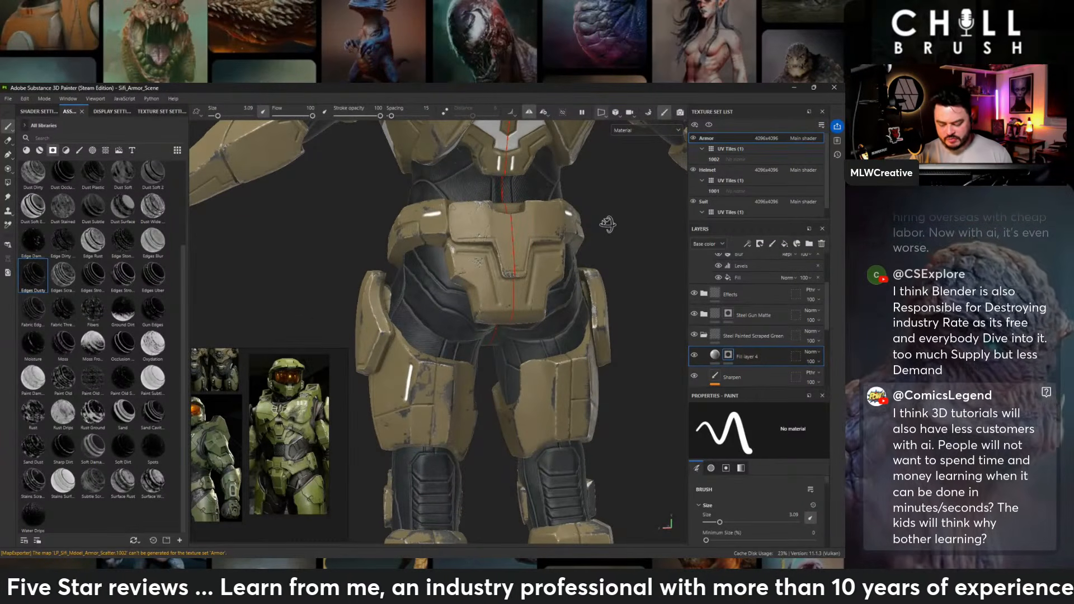
pyautogui.keyDown('alt'); pyautogui.moveTo(607, 224); pyautogui.dragTo(641, 342); pyautogui.keyUp('alt')
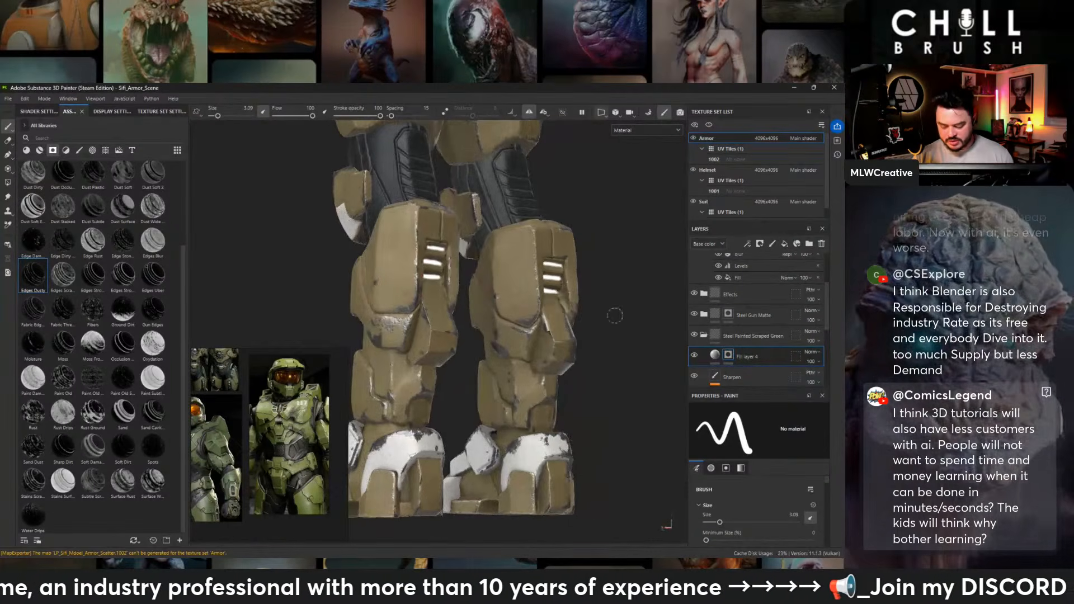
# - Examine the accents and light strips on the calves and heels, and across the back, shoulder and arm from several sides
pyautogui.keyDown('alt'); pyautogui.moveTo(579, 326); pyautogui.dragTo(638, 330); pyautogui.keyUp('alt')
pyautogui.keyDown('alt'); pyautogui.moveTo(577, 246); pyautogui.dragTo(520, 437, button='middle'); pyautogui.keyUp('alt')
pyautogui.keyDown('alt'); pyautogui.moveTo(521, 437); pyautogui.dragTo(490, 246, button='right'); pyautogui.keyUp('alt')
pyautogui.keyDown('alt'); pyautogui.moveTo(490, 247); pyautogui.dragTo(488, 334, button='middle'); pyautogui.keyUp('alt')
pyautogui.keyDown('alt'); pyautogui.moveTo(489, 334); pyautogui.dragTo(637, 345); pyautogui.keyUp('alt')
pyautogui.keyDown('alt'); pyautogui.moveTo(488, 280); pyautogui.dragTo(472, 347, button='middle'); pyautogui.keyUp('alt')
pyautogui.keyDown('alt'); pyautogui.moveTo(508, 325); pyautogui.dragTo(537, 380, button='right'); pyautogui.keyUp('alt')
pyautogui.keyDown('alt'); pyautogui.moveTo(576, 339); pyautogui.dragTo(493, 355); pyautogui.keyUp('alt')
pyautogui.keyDown('alt'); pyautogui.moveTo(590, 284); pyautogui.dragTo(483, 324); pyautogui.keyUp('alt')
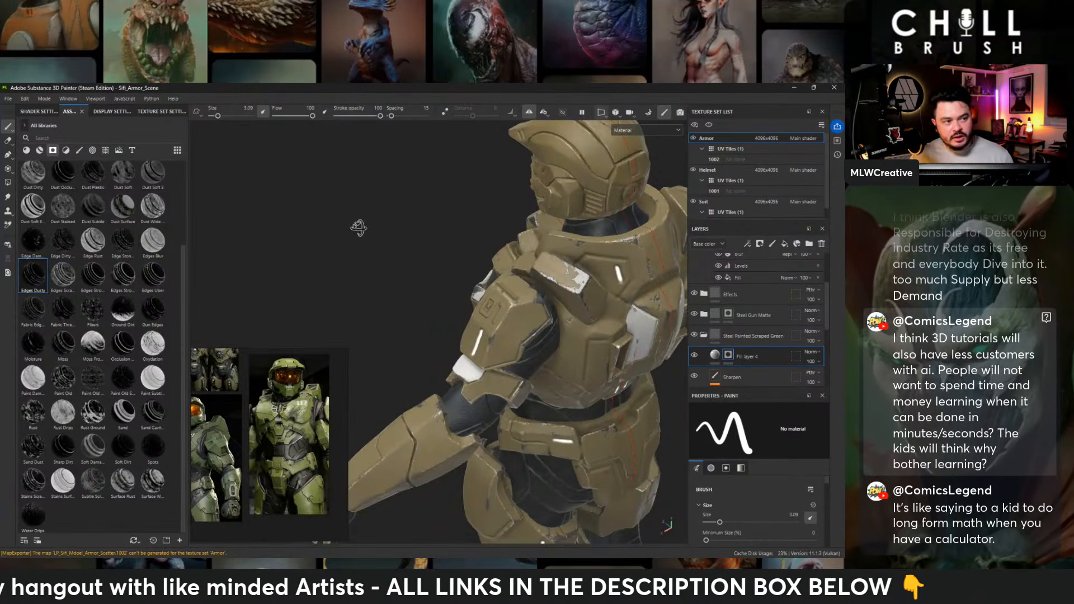
pyautogui.keyDown('alt'); pyautogui.moveTo(358, 227); pyautogui.dragTo(401, 215); pyautogui.keyUp('alt')
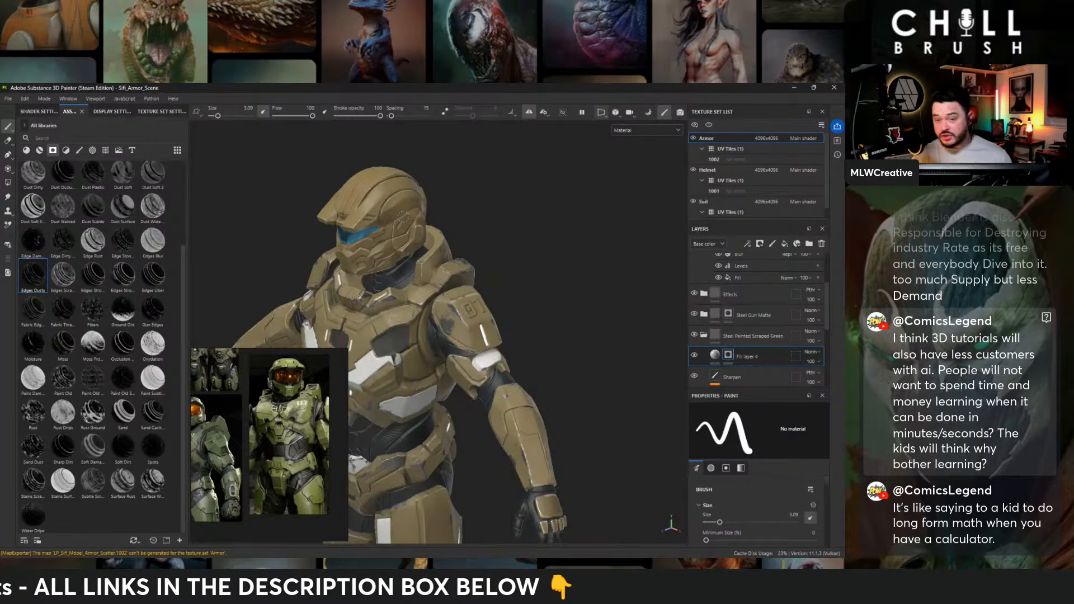
# - Recolor Fill layer 4's base color by sampling the tan of the thigh armor
pyautogui.press('f')
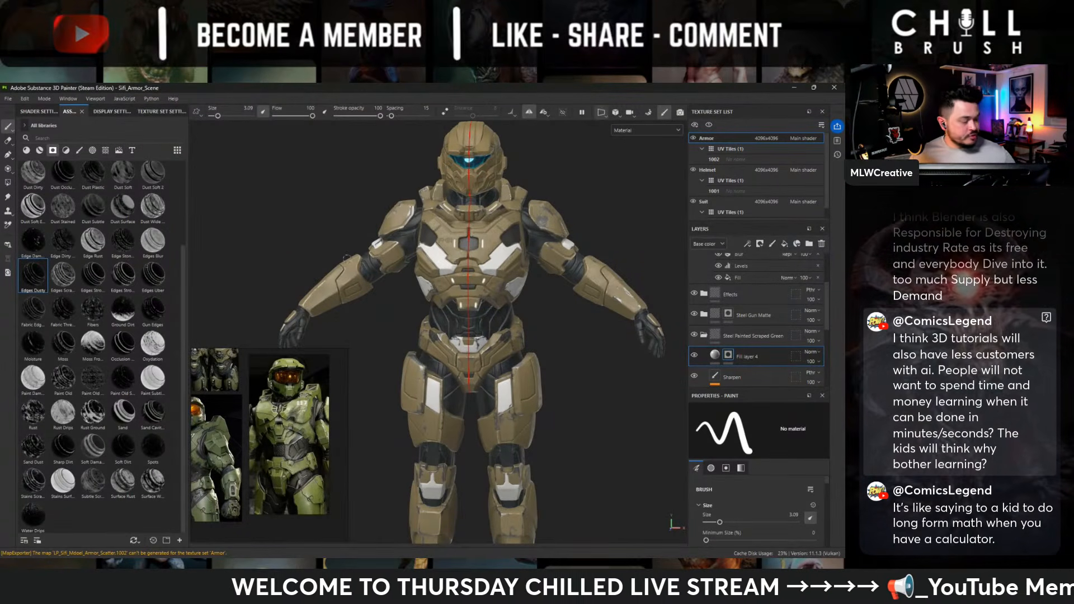
pyautogui.keyDown('alt'); pyautogui.moveTo(515, 288); pyautogui.dragTo(499, 254, button='middle'); pyautogui.keyUp('alt')
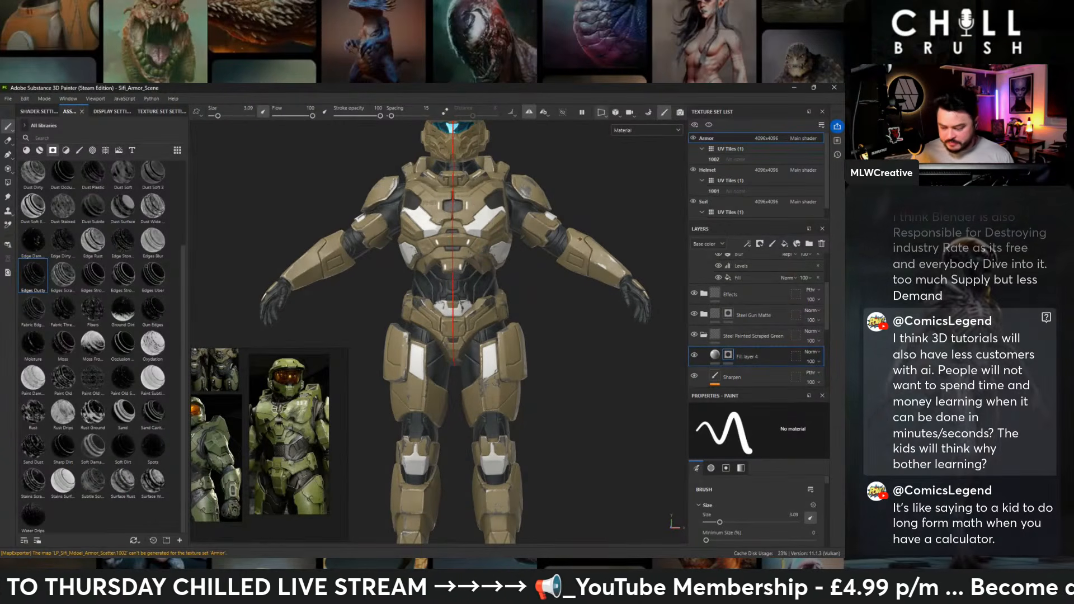
pyautogui.click(715, 355)
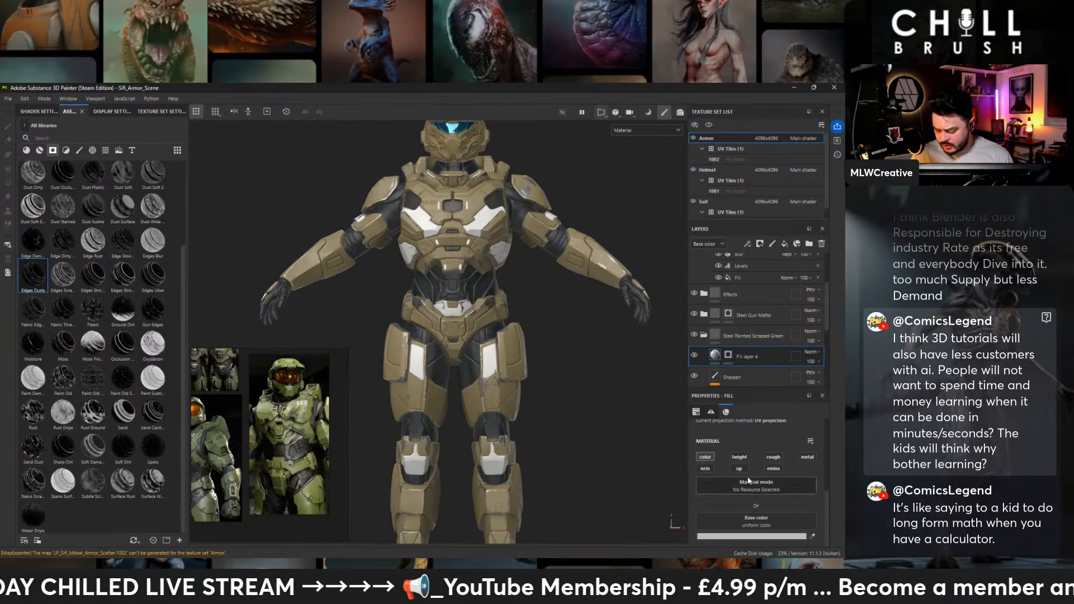
pyautogui.click(756, 535)
pyautogui.moveTo(692, 378); pyautogui.dragTo(660, 374)
pyautogui.click(743, 417)
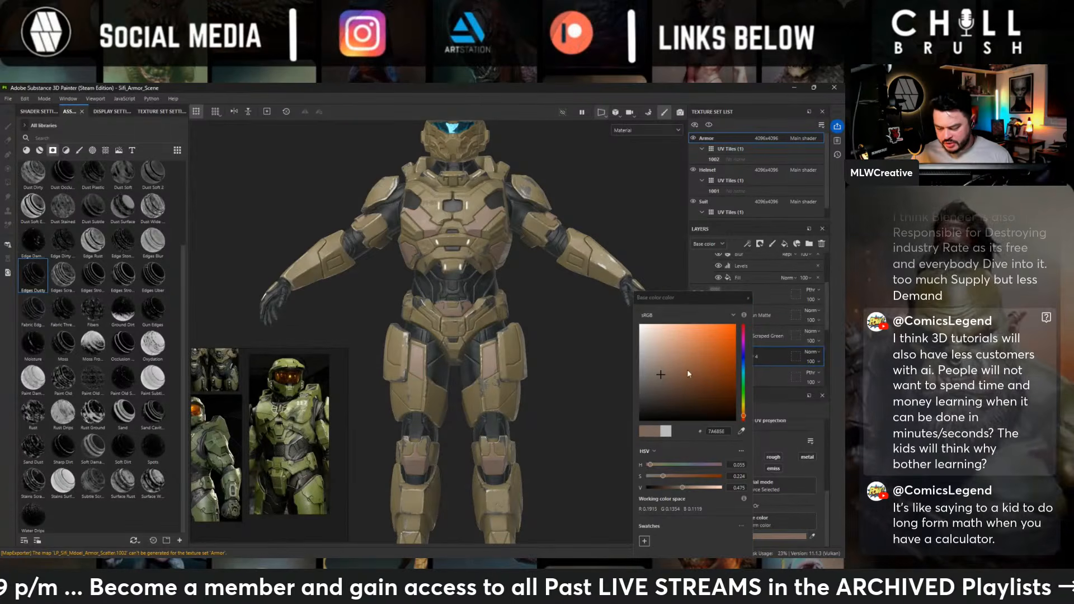
pyautogui.click(741, 430)
pyautogui.click(498, 339)
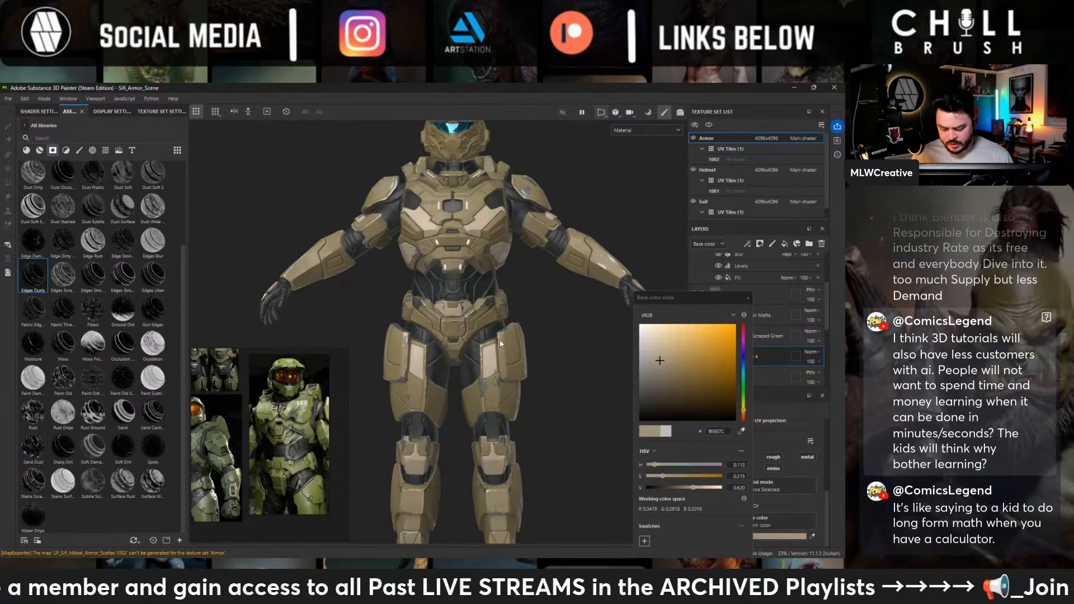
# - Darken Fill layer 4's base color to saturation 0.329 and value 0.365 at hue 0.113
pyautogui.moveTo(658, 378)
pyautogui.mouseDown()
pyautogui.moveTo(667, 370)
pyautogui.moveTo(670, 387)
pyautogui.mouseUp()
pyautogui.keyDown('alt'); pyautogui.moveTo(576, 294); pyautogui.dragTo(560, 313); pyautogui.keyUp('alt')
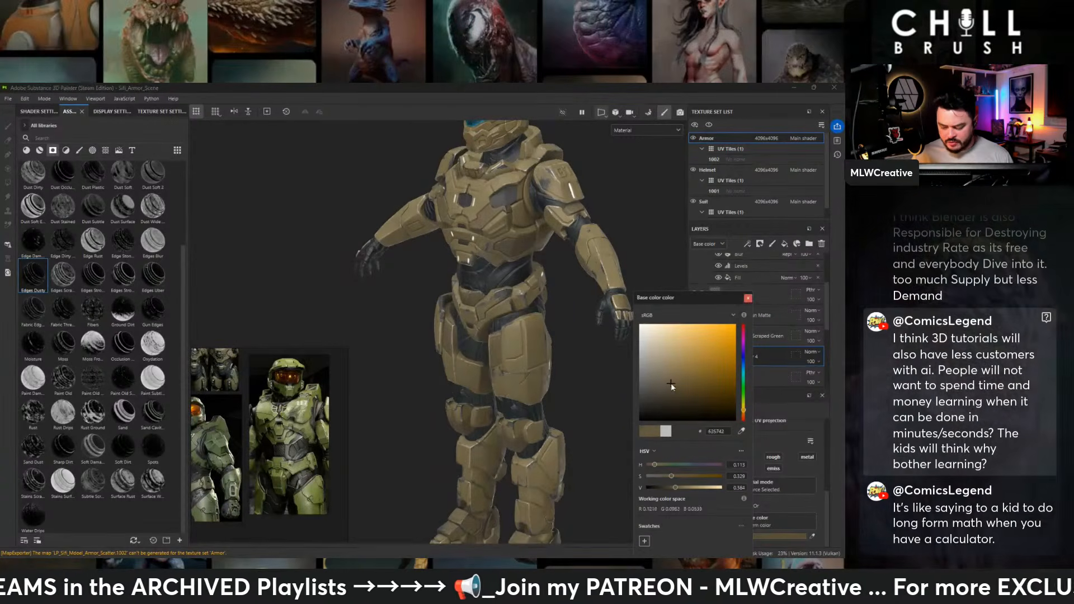
pyautogui.moveTo(670, 383); pyautogui.dragTo(670, 384)
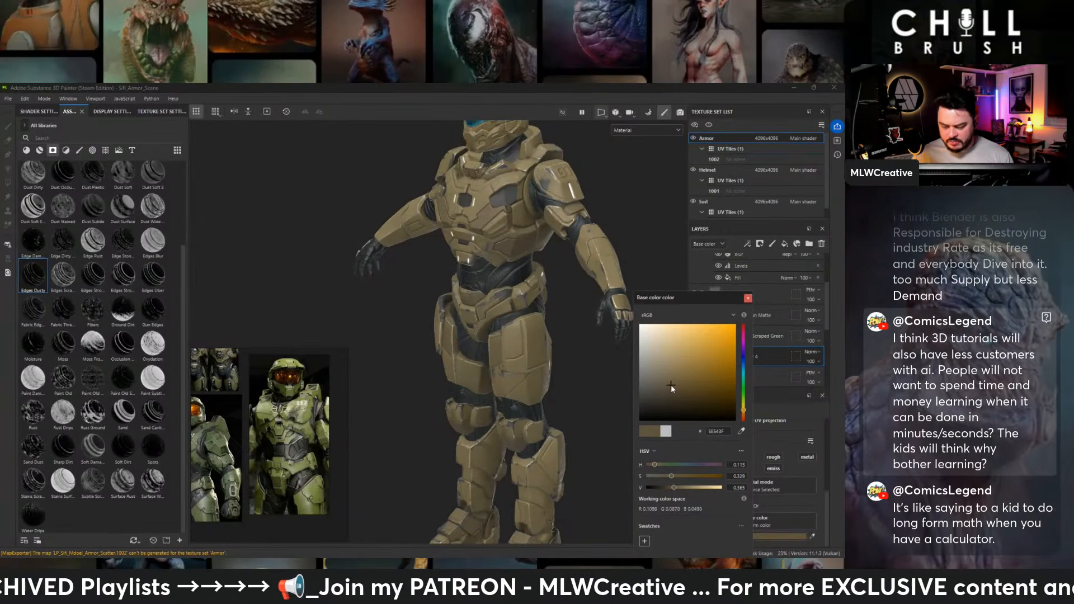
# - Examine the darker accent color around the body, upper back and helmet, and close the base color picker
pyautogui.keyDown('alt'); pyautogui.moveTo(638, 313); pyautogui.dragTo(705, 273); pyautogui.keyUp('alt')
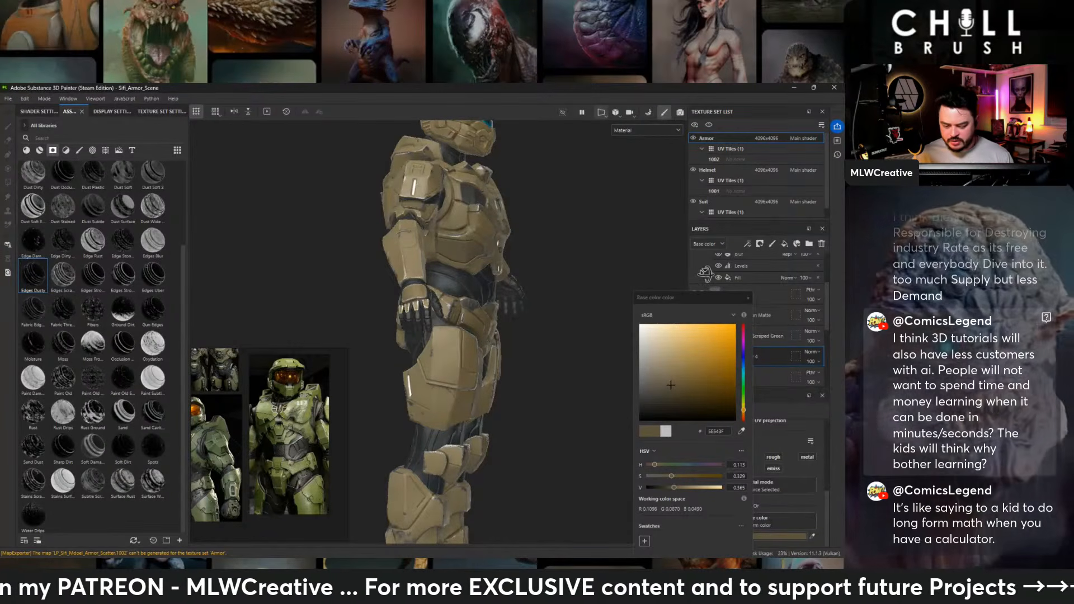
pyautogui.keyDown('alt'); pyautogui.moveTo(705, 273); pyautogui.dragTo(485, 264); pyautogui.keyUp('alt')
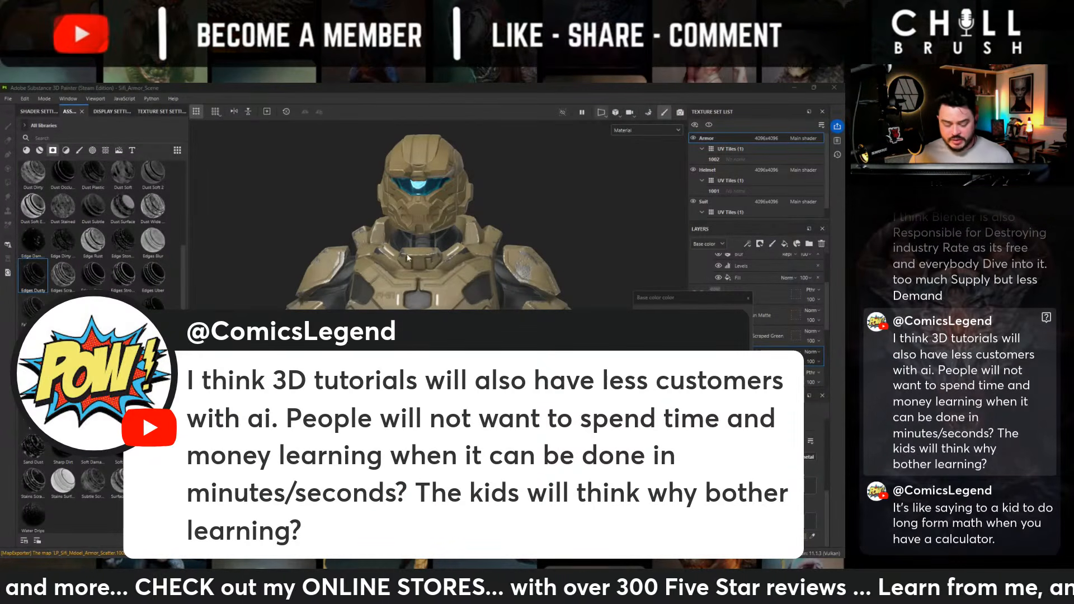
pyautogui.keyDown('alt'); pyautogui.moveTo(408, 257); pyautogui.dragTo(445, 183, button='middle'); pyautogui.keyUp('alt')
pyautogui.keyDown('alt'); pyautogui.moveTo(445, 182); pyautogui.dragTo(396, 247); pyautogui.keyUp('alt')
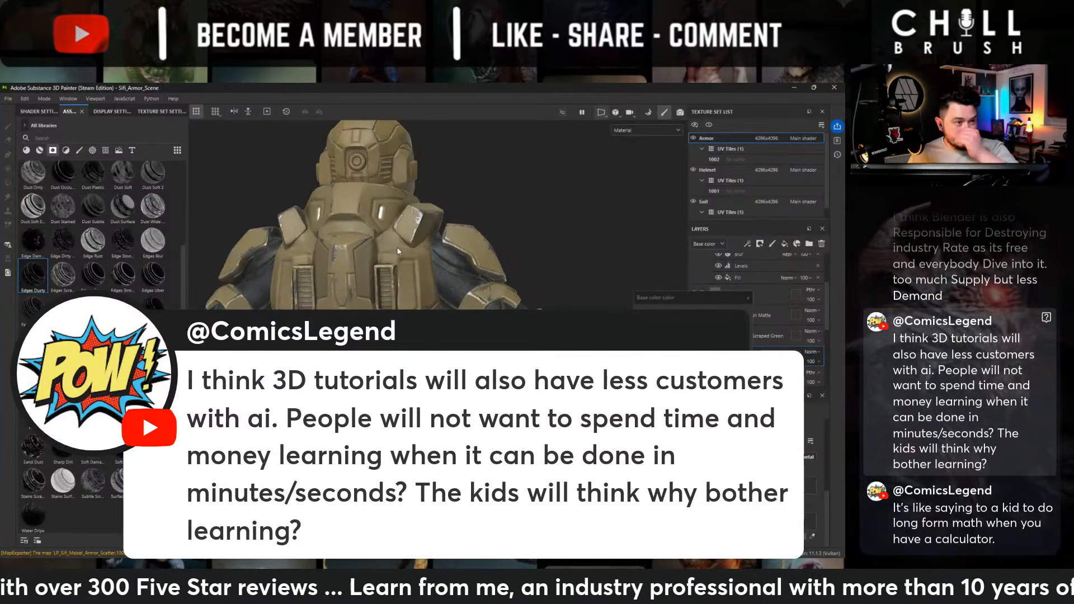
pyautogui.keyDown('alt'); pyautogui.moveTo(426, 227); pyautogui.dragTo(532, 302, button='middle'); pyautogui.keyUp('alt')
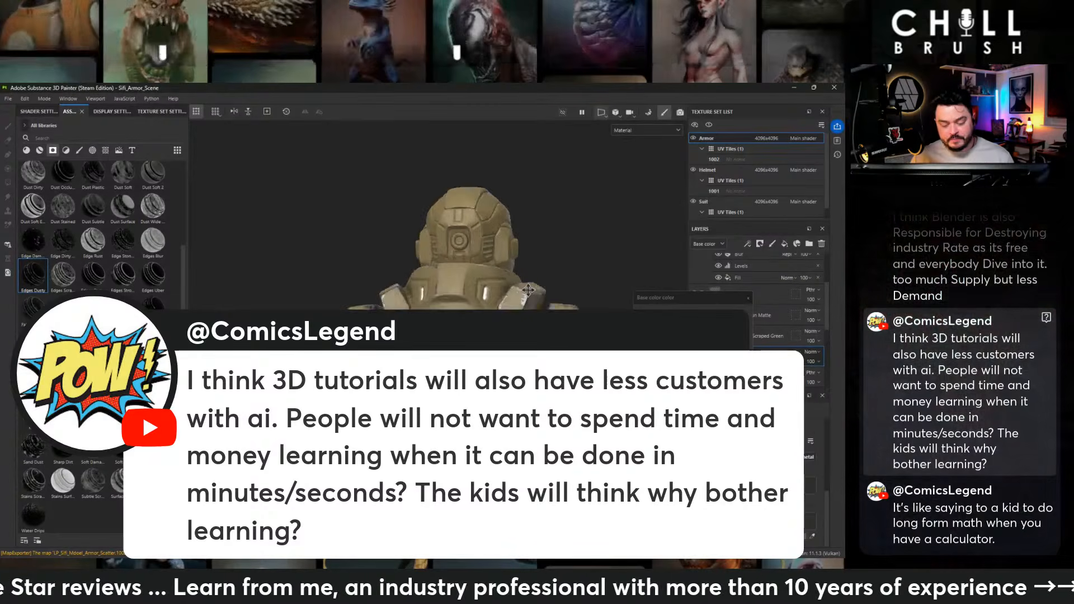
pyautogui.keyDown('alt'); pyautogui.moveTo(531, 302); pyautogui.dragTo(498, 282, button='right'); pyautogui.keyUp('alt')
pyautogui.keyDown('alt'); pyautogui.moveTo(498, 282); pyautogui.dragTo(432, 277); pyautogui.keyUp('alt')
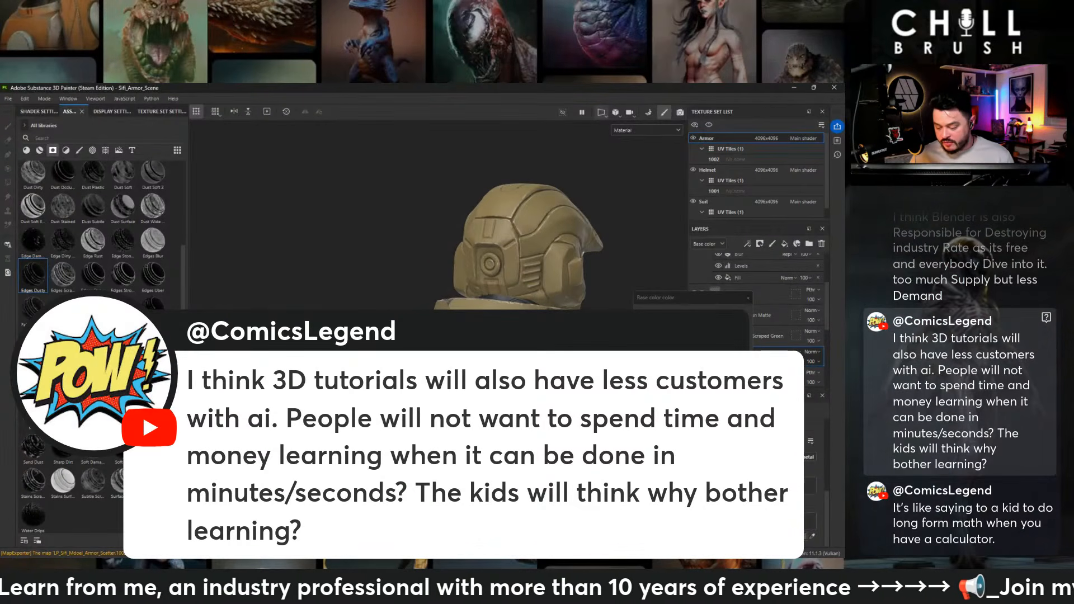
pyautogui.click(748, 298)
# - Select Fill layer 4's mask and examine the back of the helmet, the side and the front torso
pyautogui.click(728, 356)
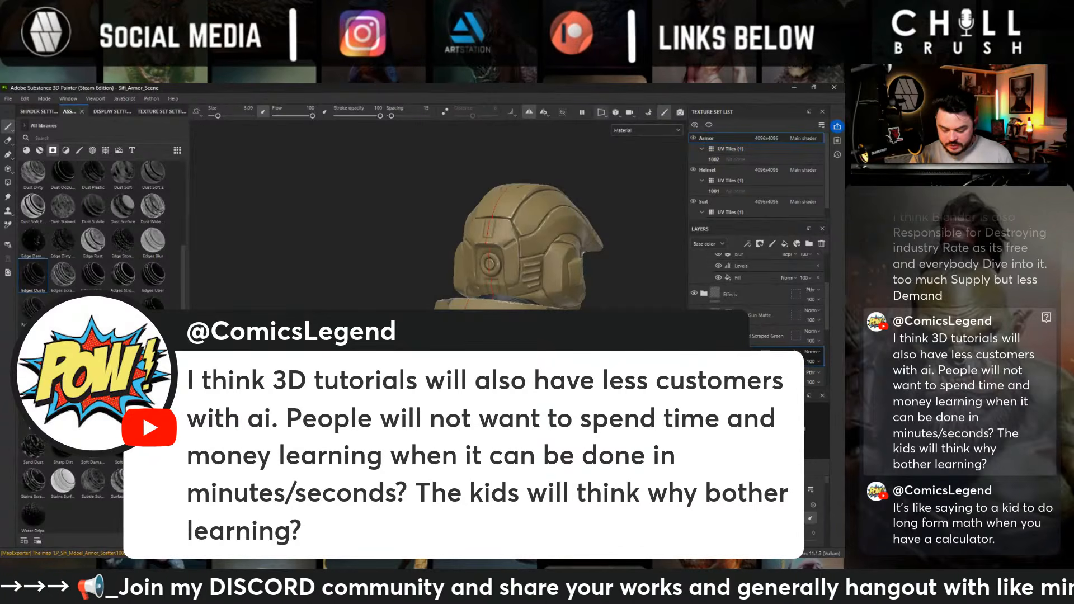
pyautogui.keyDown('alt'); pyautogui.moveTo(391, 224); pyautogui.dragTo(394, 252); pyautogui.keyUp('alt')
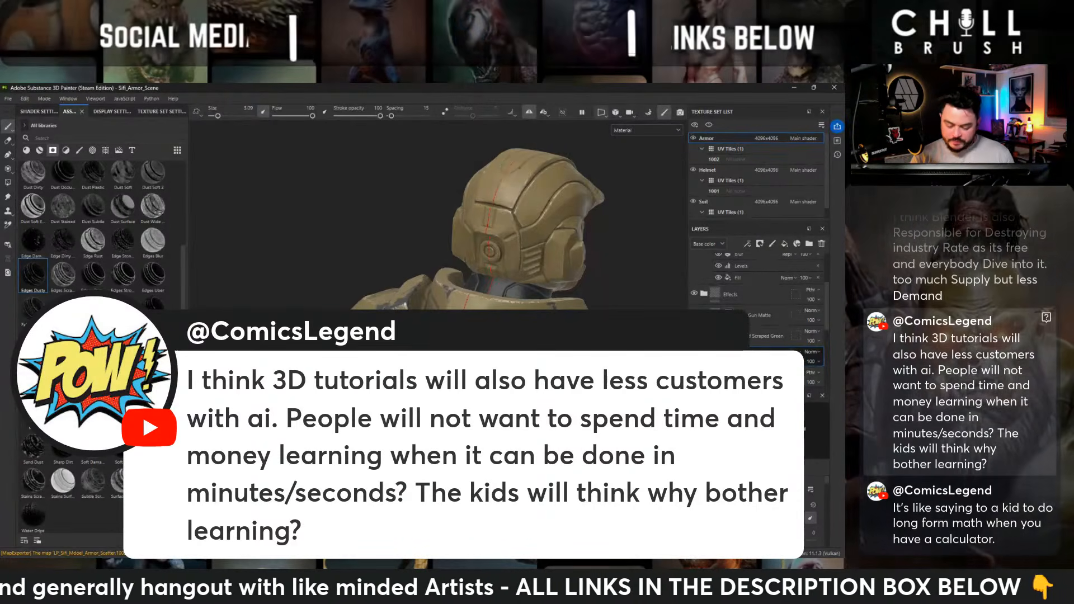
pyautogui.keyDown('alt'); pyautogui.keyDown('shift'); pyautogui.moveTo(425, 224); pyautogui.dragTo(481, 218); pyautogui.keyUp('shift'); pyautogui.keyUp('alt')
pyautogui.moveTo(481, 218)
pyautogui.keyDown('alt'); pyautogui.mouseDown(button='middle')
pyautogui.moveTo(460, 230)
pyautogui.moveTo(477, 259)
pyautogui.moveTo(490, 231)
pyautogui.mouseUp(button='middle'); pyautogui.keyUp('alt')
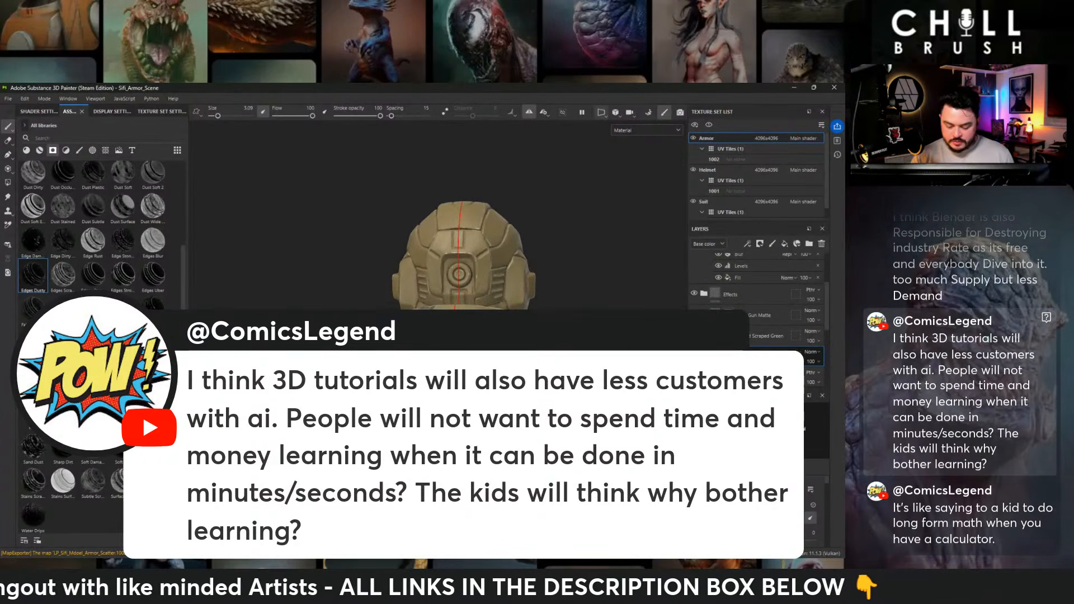
pyautogui.keyDown('alt'); pyautogui.moveTo(490, 231); pyautogui.dragTo(473, 231, button='right'); pyautogui.keyUp('alt')
pyautogui.keyDown('alt'); pyautogui.moveTo(474, 231); pyautogui.dragTo(490, 301, button='middle'); pyautogui.keyUp('alt')
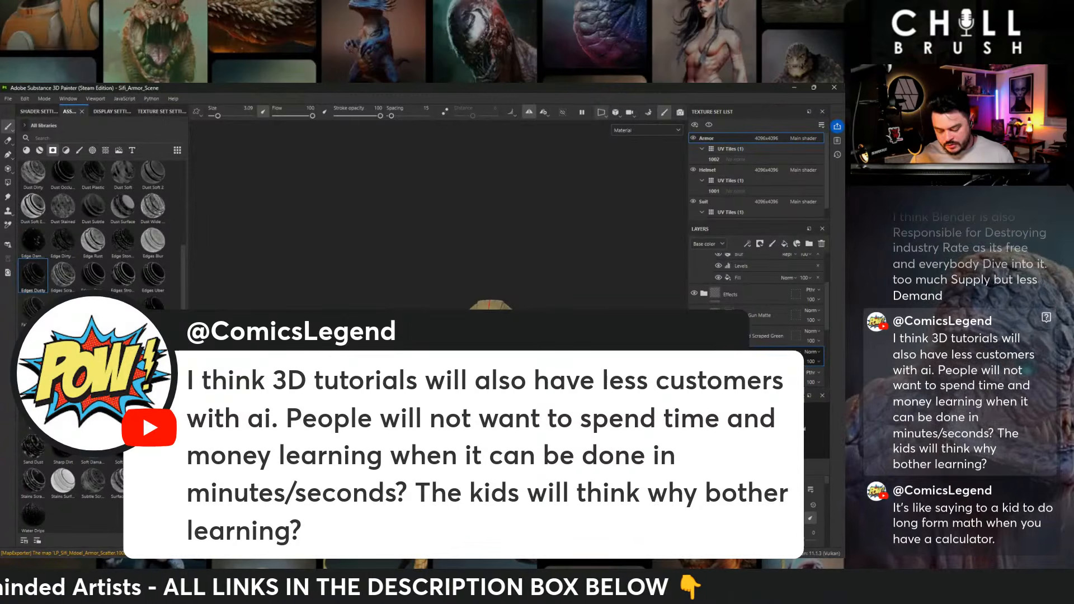
pyautogui.press('f')
pyautogui.keyDown('alt'); pyautogui.moveTo(562, 206); pyautogui.dragTo(487, 210); pyautogui.keyUp('alt')
pyautogui.keyDown('alt'); pyautogui.moveTo(487, 210); pyautogui.dragTo(503, 210, button='right'); pyautogui.keyUp('alt')
pyautogui.keyDown('alt'); pyautogui.moveTo(503, 210); pyautogui.dragTo(509, 112, button='middle'); pyautogui.keyUp('alt')
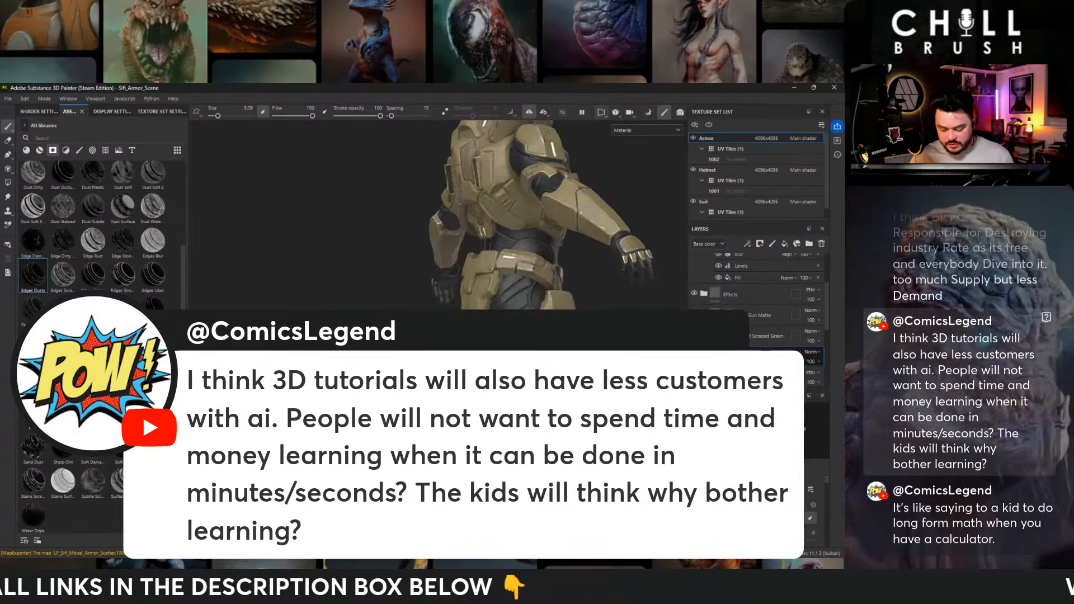
pyautogui.keyDown('alt'); pyautogui.moveTo(492, 212); pyautogui.dragTo(314, 211); pyautogui.keyUp('alt')
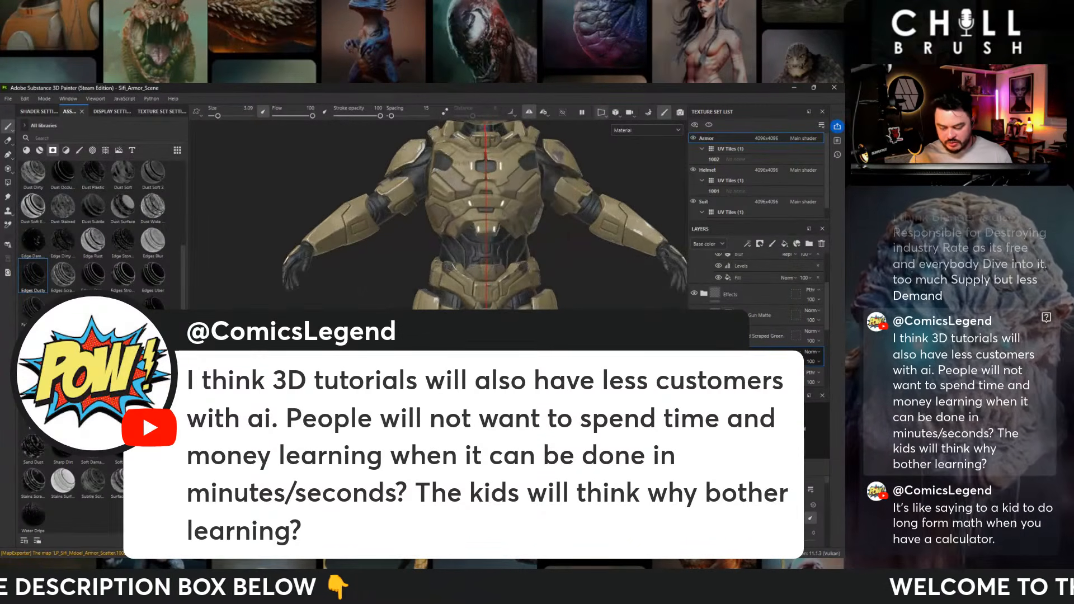
pyautogui.keyDown('alt'); pyautogui.moveTo(486, 185); pyautogui.dragTo(482, 287, button='middle'); pyautogui.keyUp('alt')
# - Lighten Fill layer 4's base color to a muted tan with saturation 0.261 and value 0.496
pyautogui.click(715, 356)
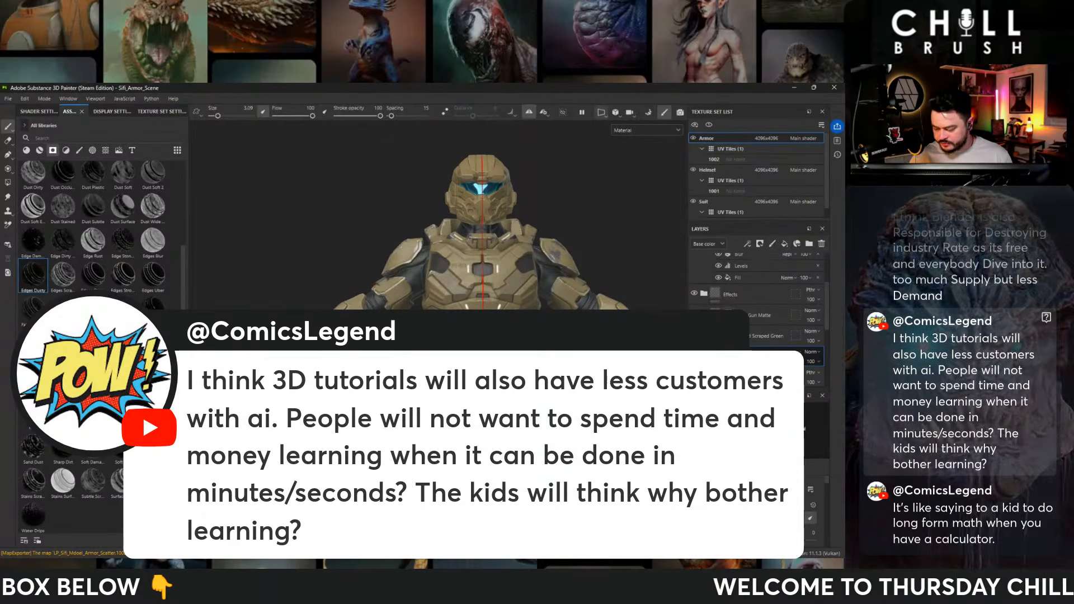
pyautogui.scroll(-5, 750, 492)
pyautogui.click(750, 536)
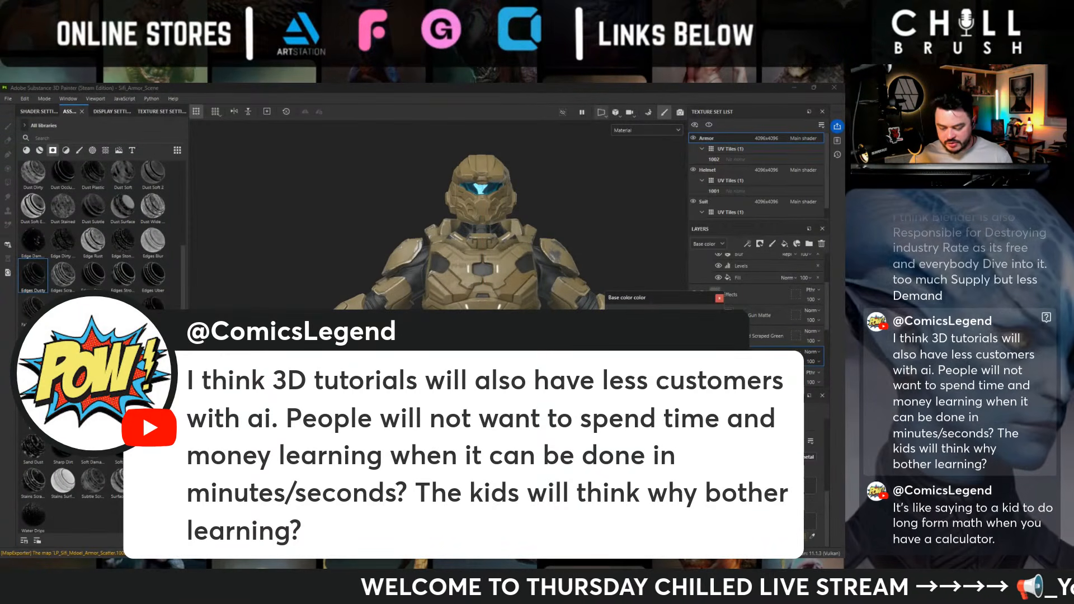
pyautogui.moveTo(651, 369)
pyautogui.mouseDown()
pyautogui.moveTo(665, 335)
pyautogui.moveTo(654, 357)
pyautogui.mouseUp()
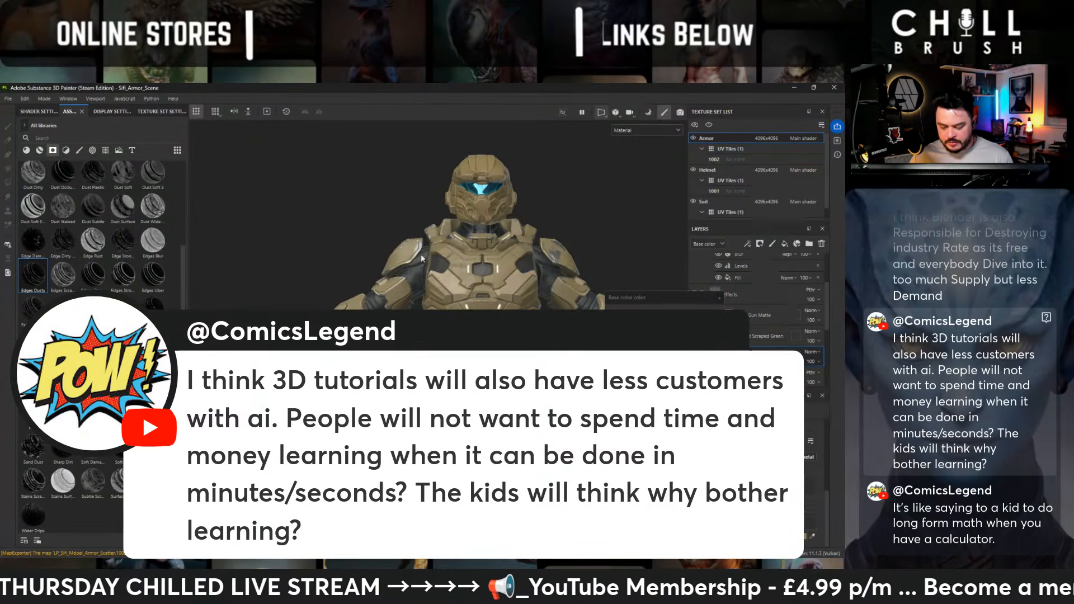
pyautogui.keyDown('alt'); pyautogui.moveTo(415, 267); pyautogui.dragTo(353, 271); pyautogui.keyUp('alt')
pyautogui.click(719, 298)
# - Examine the lighter tan accents over the whole figure, down to the thighs, knees, shins and feet
pyautogui.scroll(-5, 629, 304)
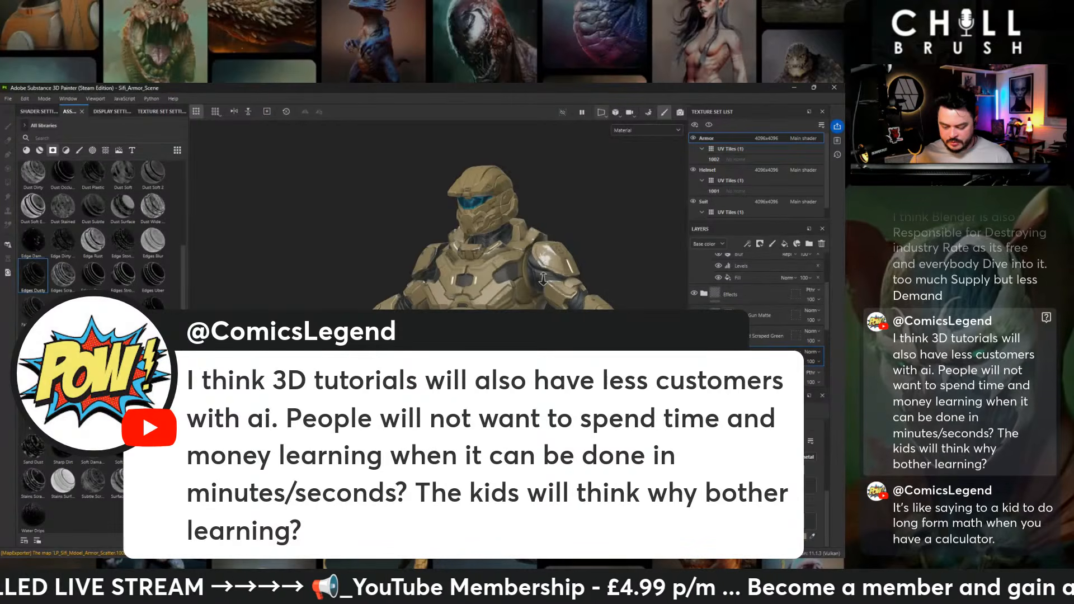
pyautogui.keyDown('alt'); pyautogui.moveTo(584, 294); pyautogui.dragTo(626, 298); pyautogui.keyUp('alt')
pyautogui.keyDown('alt'); pyautogui.moveTo(571, 233); pyautogui.dragTo(550, 246); pyautogui.keyUp('alt')
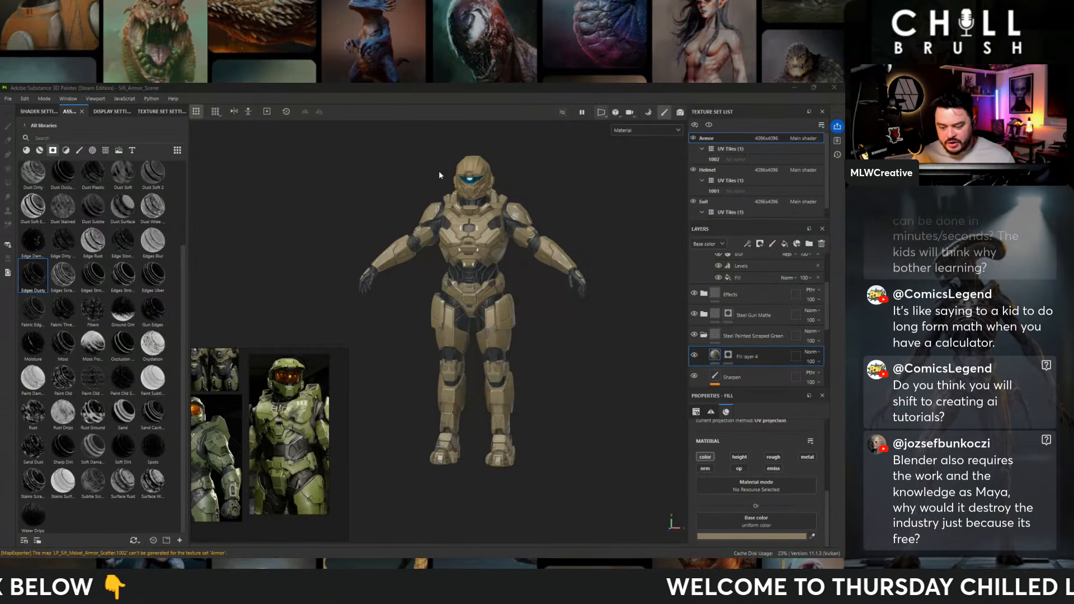
pyautogui.keyDown('alt'); pyautogui.moveTo(441, 172); pyautogui.dragTo(750, 397, button='right'); pyautogui.keyUp('alt')
pyautogui.keyDown('alt'); pyautogui.moveTo(571, 313); pyautogui.dragTo(546, 199, button='middle'); pyautogui.keyUp('alt')
pyautogui.keyDown('alt'); pyautogui.moveTo(503, 249); pyautogui.dragTo(529, 240); pyautogui.keyUp('alt')
pyautogui.keyDown('alt'); pyautogui.moveTo(506, 313); pyautogui.dragTo(497, 217, button='middle'); pyautogui.keyUp('alt')
pyautogui.keyDown('alt'); pyautogui.moveTo(497, 217); pyautogui.dragTo(520, 254, button='right'); pyautogui.keyUp('alt')
pyautogui.keyDown('alt'); pyautogui.moveTo(521, 255); pyautogui.dragTo(555, 268); pyautogui.keyUp('alt')
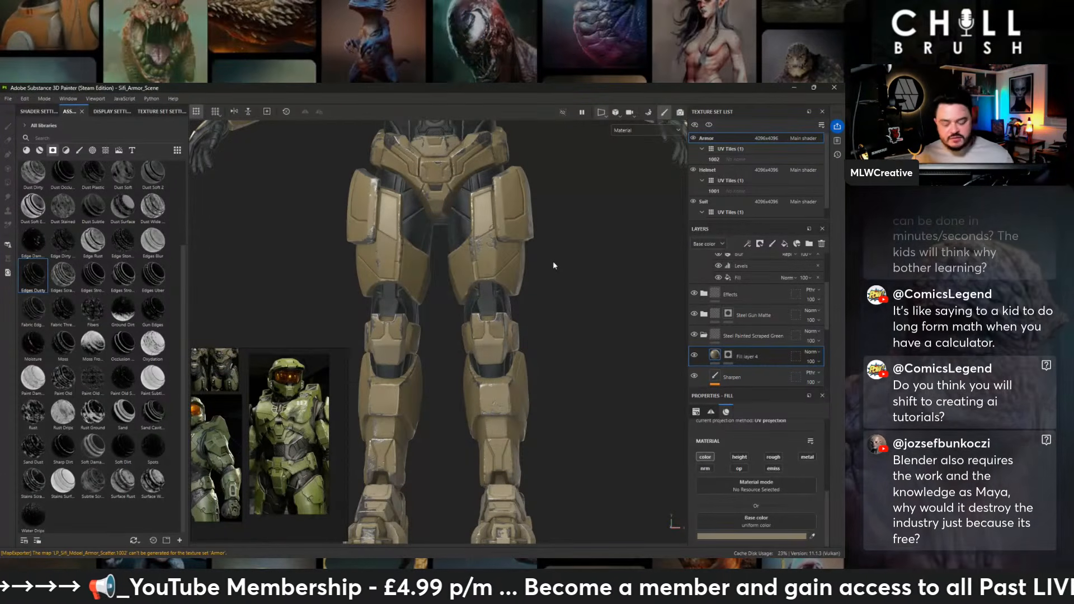
pyautogui.keyDown('alt'); pyautogui.moveTo(552, 317); pyautogui.dragTo(545, 288); pyautogui.keyUp('alt')
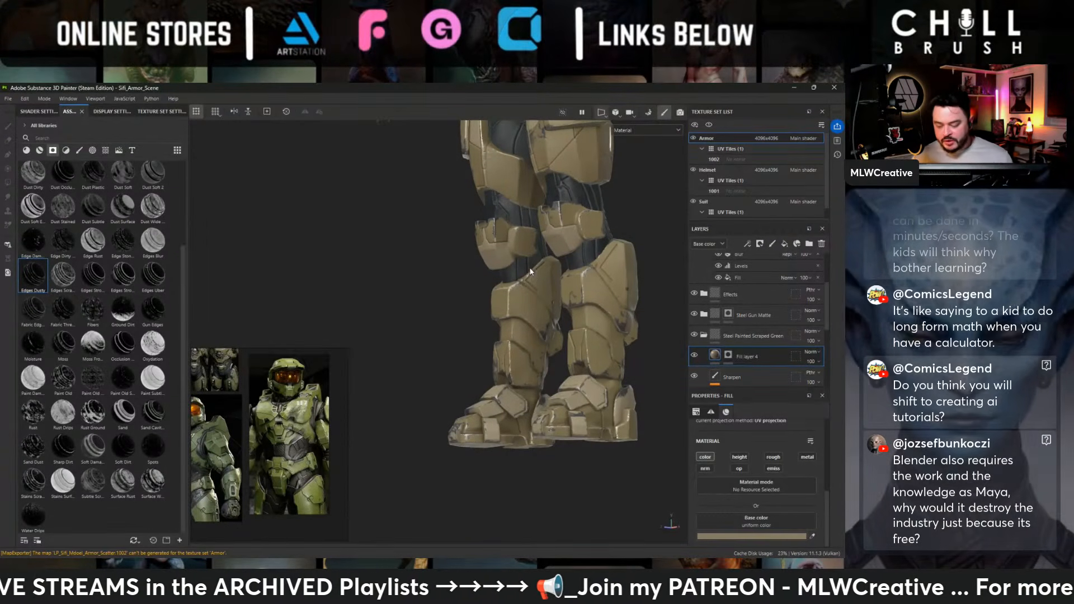
pyautogui.keyDown('alt'); pyautogui.moveTo(532, 274); pyautogui.dragTo(621, 308); pyautogui.keyUp('alt')
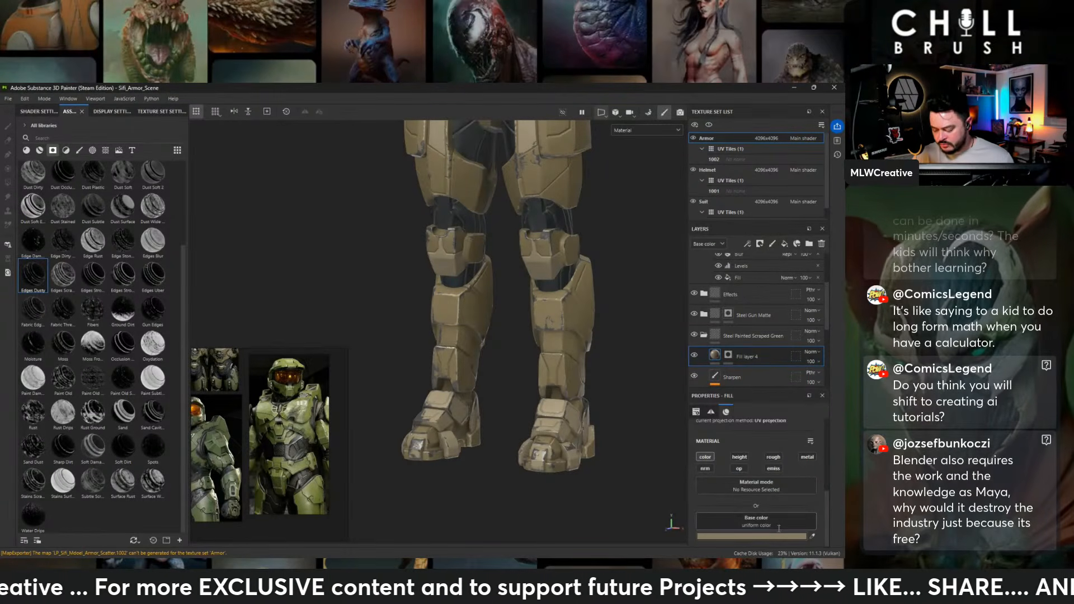
# - Set Fill layer 4's base color to a darker olive brown with hue 0.113, saturation 0.447 and value 0.347
pyautogui.click(778, 537)
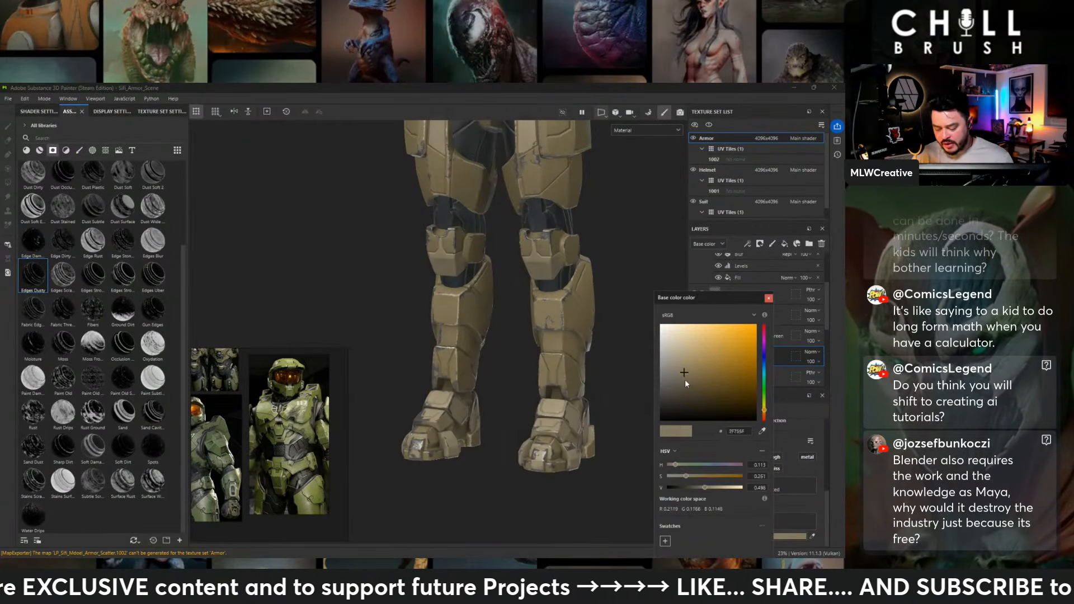
pyautogui.moveTo(685, 379)
pyautogui.mouseDown()
pyautogui.moveTo(677, 387)
pyautogui.moveTo(704, 385)
pyautogui.mouseUp()
pyautogui.keyDown('alt'); pyautogui.moveTo(580, 211); pyautogui.dragTo(572, 355, button='middle'); pyautogui.keyUp('alt')
pyautogui.keyDown('alt'); pyautogui.moveTo(572, 355); pyautogui.dragTo(523, 270); pyautogui.keyUp('alt')
pyautogui.moveTo(706, 387); pyautogui.dragTo(703, 386)
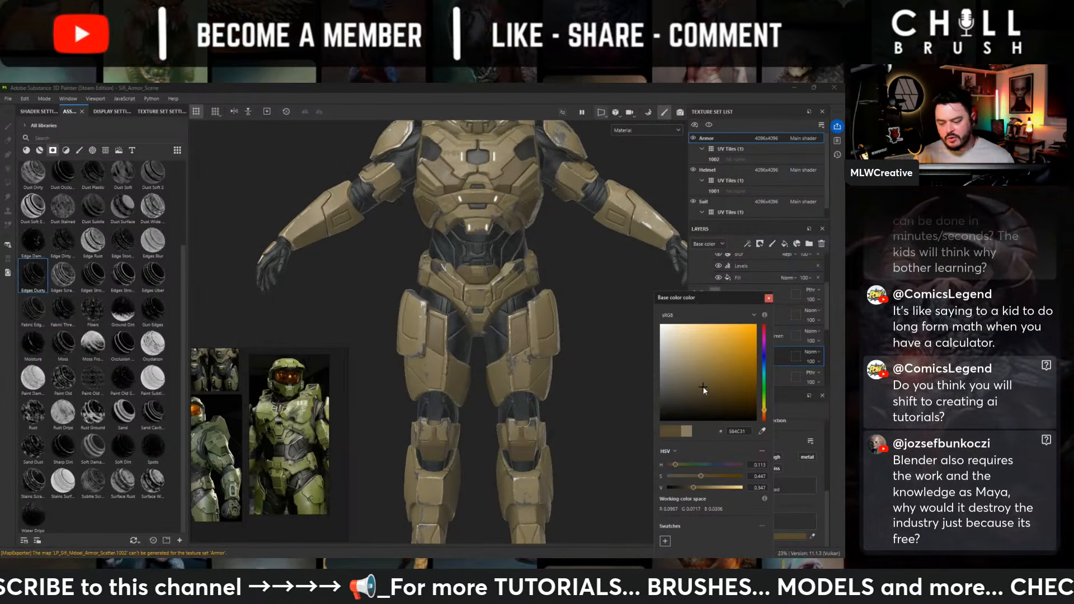
pyautogui.click(769, 298)
pyautogui.keyDown('alt'); pyautogui.moveTo(559, 291); pyautogui.dragTo(503, 288); pyautogui.keyUp('alt')
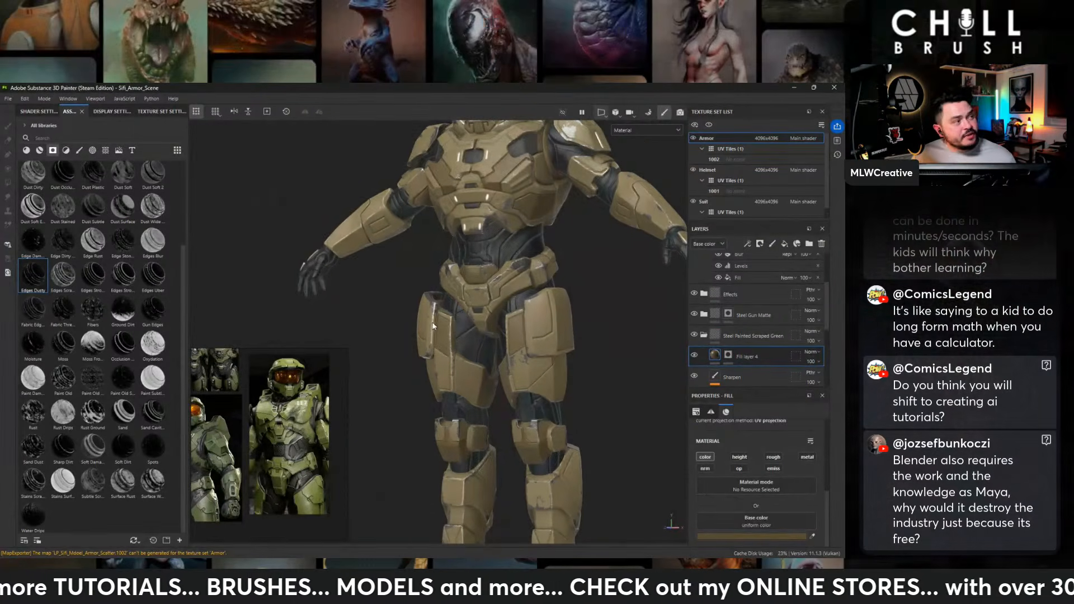
# - Try blending Fill layer 4 over the armor in Multiply mode with reduced opacity
pyautogui.keyDown('alt'); pyautogui.moveTo(503, 288); pyautogui.dragTo(459, 264, button='middle'); pyautogui.keyUp('alt')
pyautogui.keyDown('alt'); pyautogui.moveTo(460, 264); pyautogui.dragTo(513, 273); pyautogui.keyUp('alt')
pyautogui.keyDown('alt'); pyautogui.moveTo(518, 276); pyautogui.dragTo(552, 353, button='middle'); pyautogui.keyUp('alt')
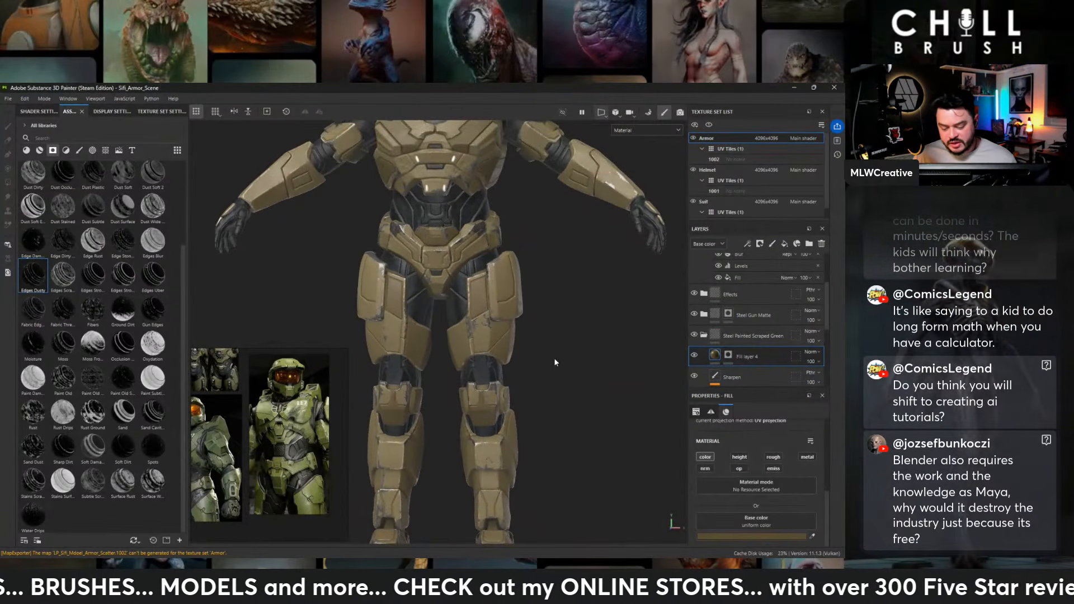
pyautogui.keyDown('alt'); pyautogui.moveTo(551, 267); pyautogui.dragTo(585, 372, button='middle'); pyautogui.keyUp('alt')
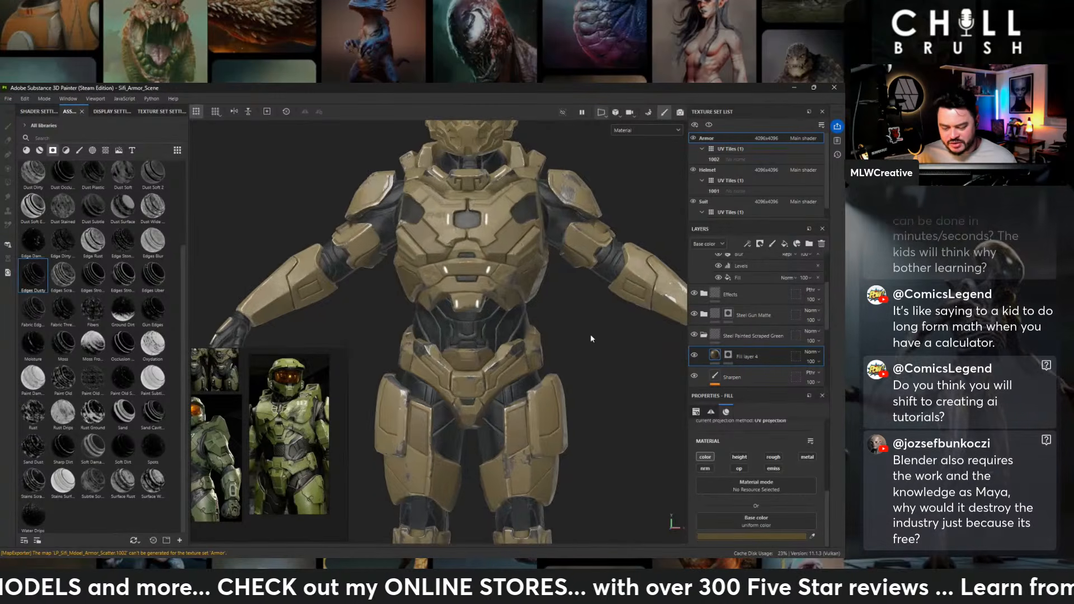
pyautogui.moveTo(589, 334)
pyautogui.keyDown('alt'); pyautogui.mouseDown()
pyautogui.moveTo(360, 338)
pyautogui.moveTo(572, 340)
pyautogui.mouseUp(); pyautogui.keyUp('alt')
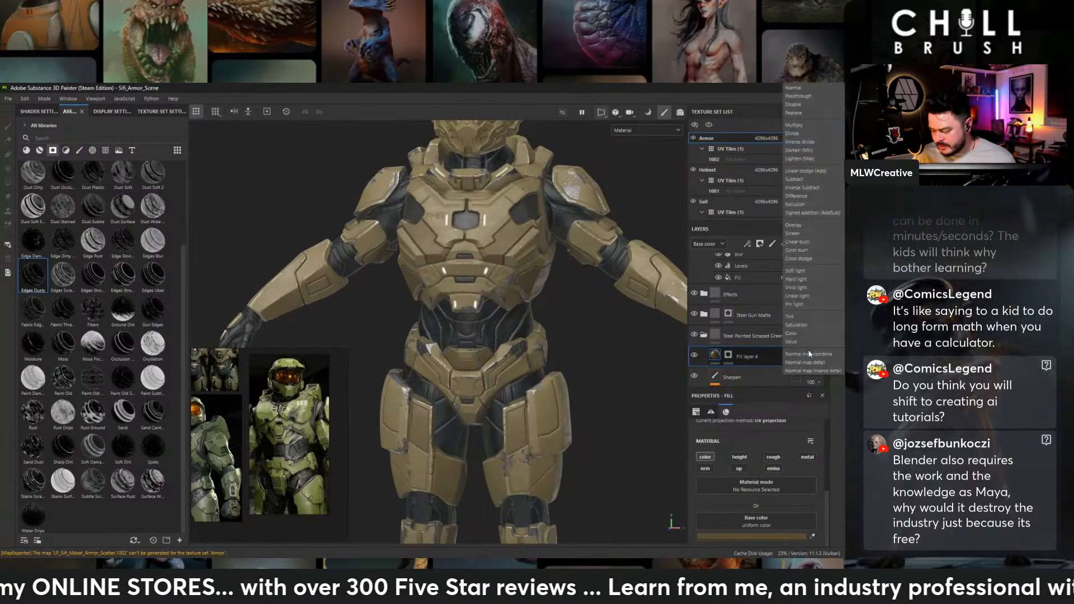
pyautogui.click(811, 352)
pyautogui.click(800, 126)
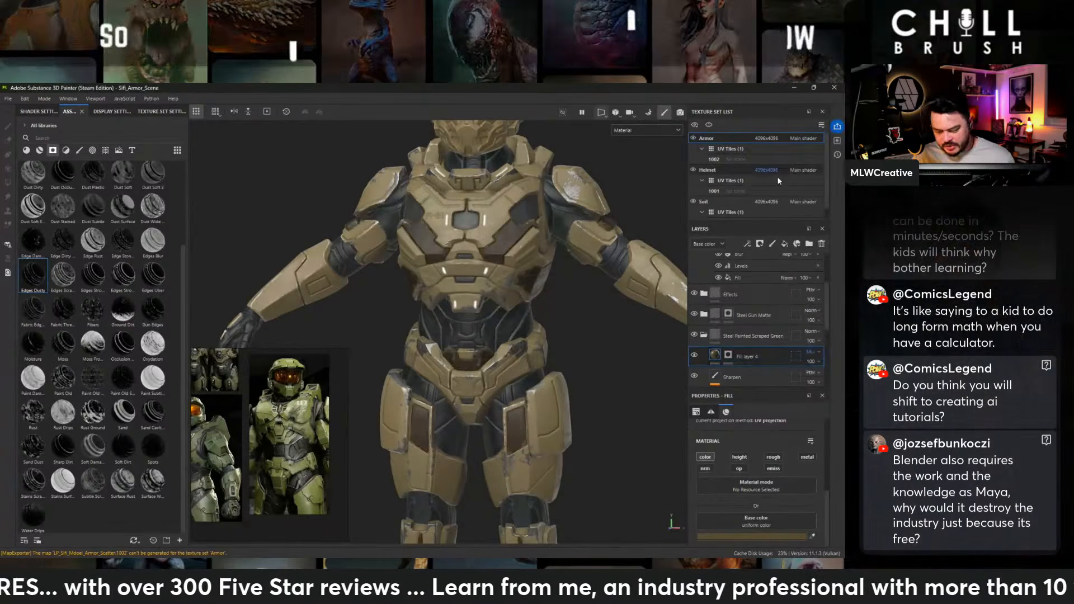
pyautogui.click(814, 362)
pyautogui.moveTo(827, 376); pyautogui.dragTo(817, 378)
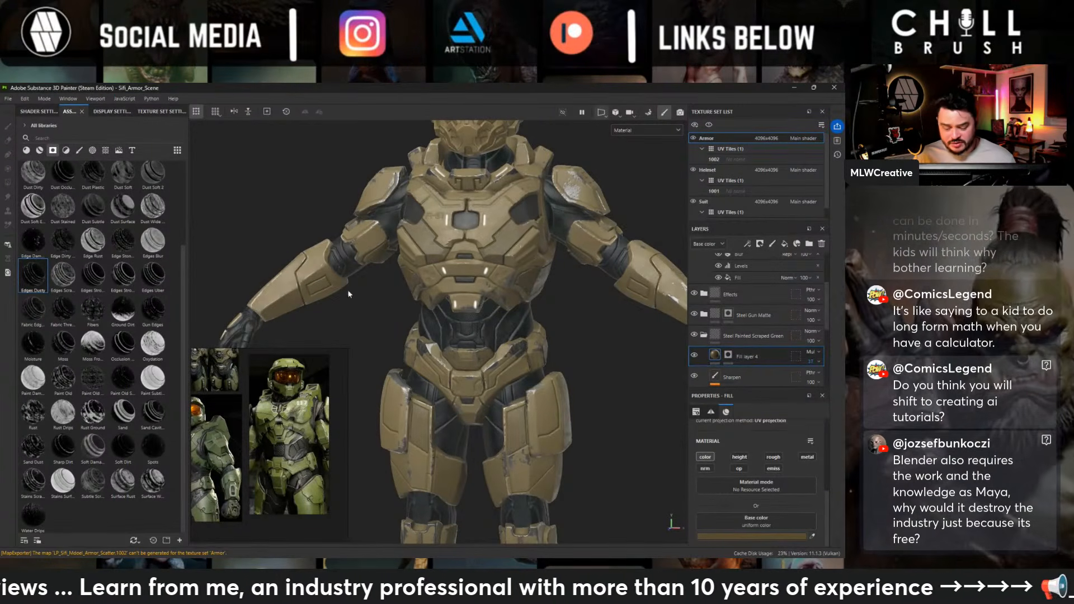
# - Set Fill layer 4's base color to a saturated brown with hue 0.113, saturation 0.849 and value 0.361
pyautogui.keyDown('alt'); pyautogui.moveTo(459, 291); pyautogui.dragTo(621, 276); pyautogui.keyUp('alt')
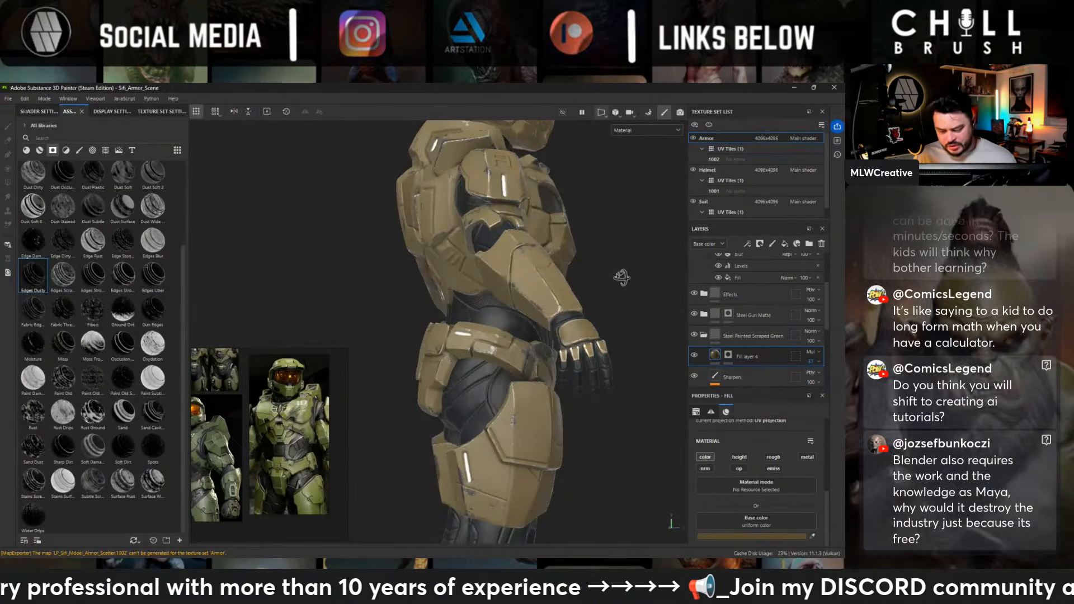
pyautogui.keyDown('alt'); pyautogui.moveTo(621, 277); pyautogui.dragTo(511, 237); pyautogui.keyUp('alt')
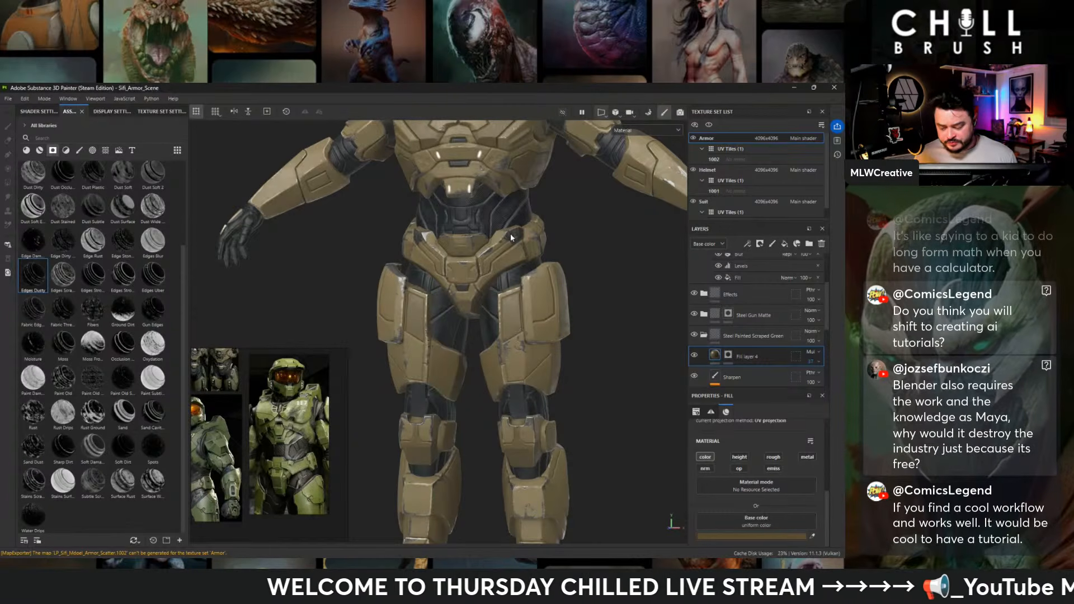
pyautogui.click(752, 536)
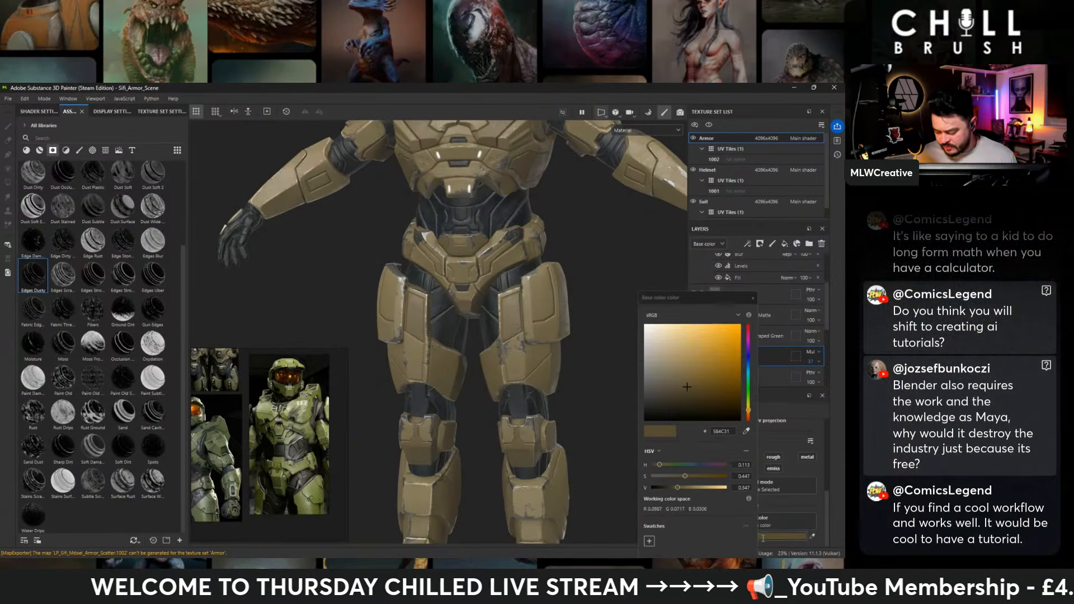
pyautogui.click(661, 394)
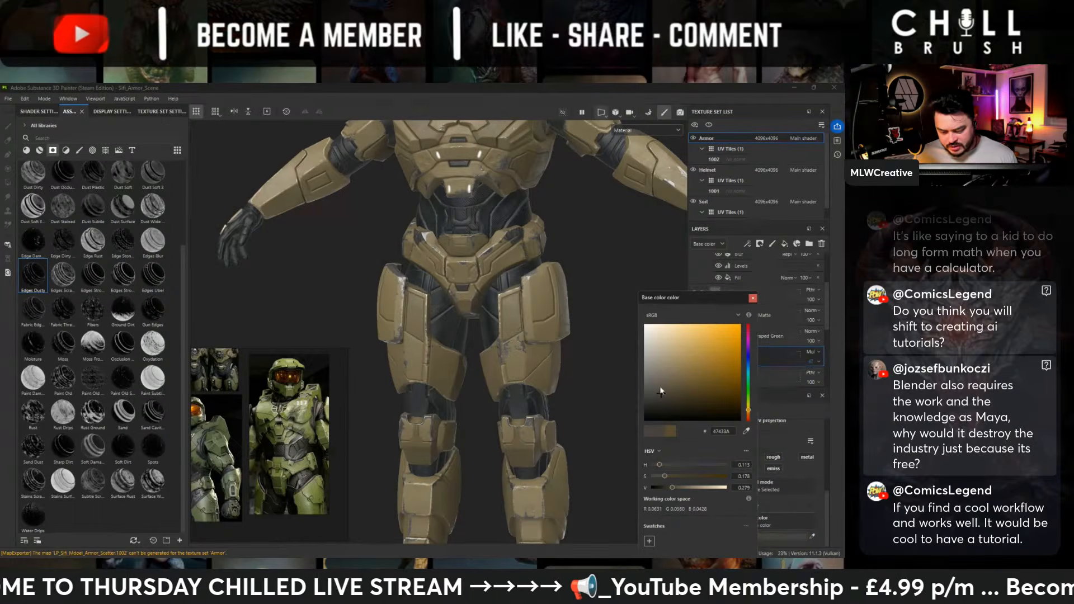
pyautogui.moveTo(660, 392); pyautogui.dragTo(727, 384)
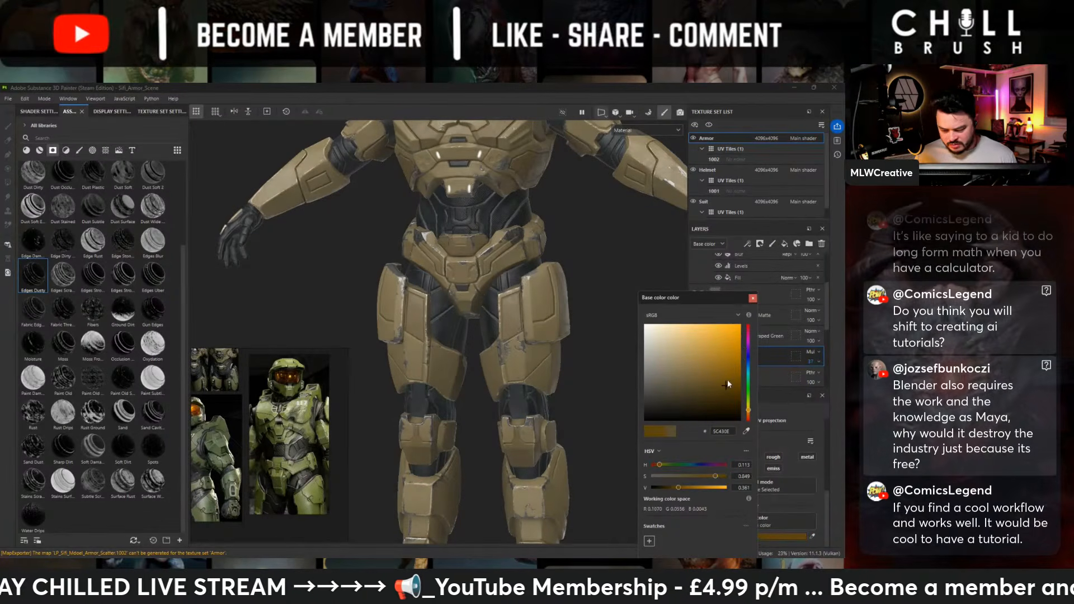
pyautogui.click(774, 317)
# - Return Fill layer 4 to Normal blending at 100 opacity
pyautogui.click(809, 354)
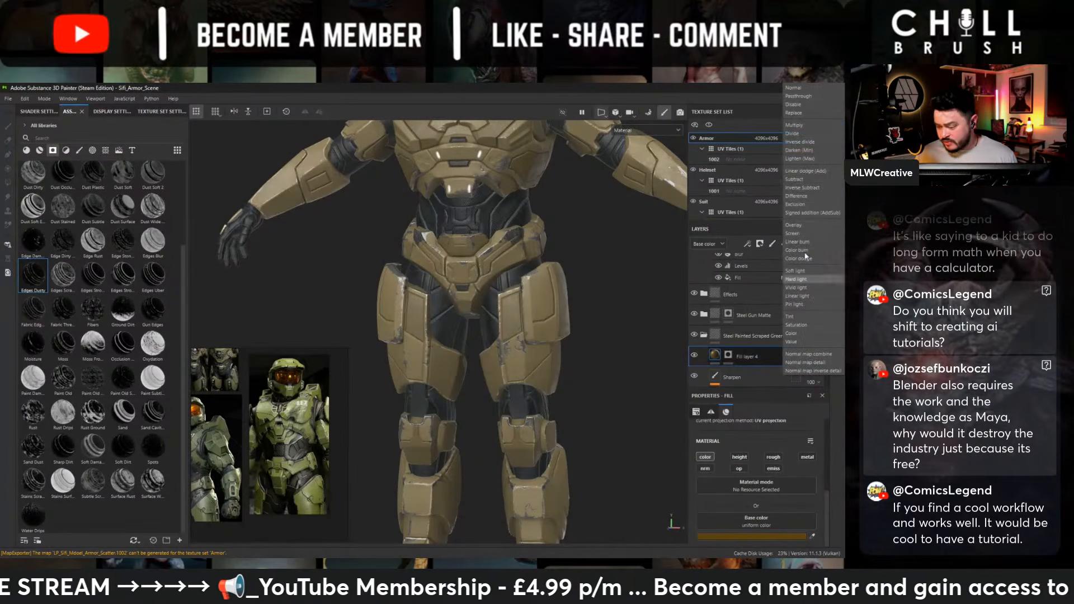
pyautogui.click(793, 88)
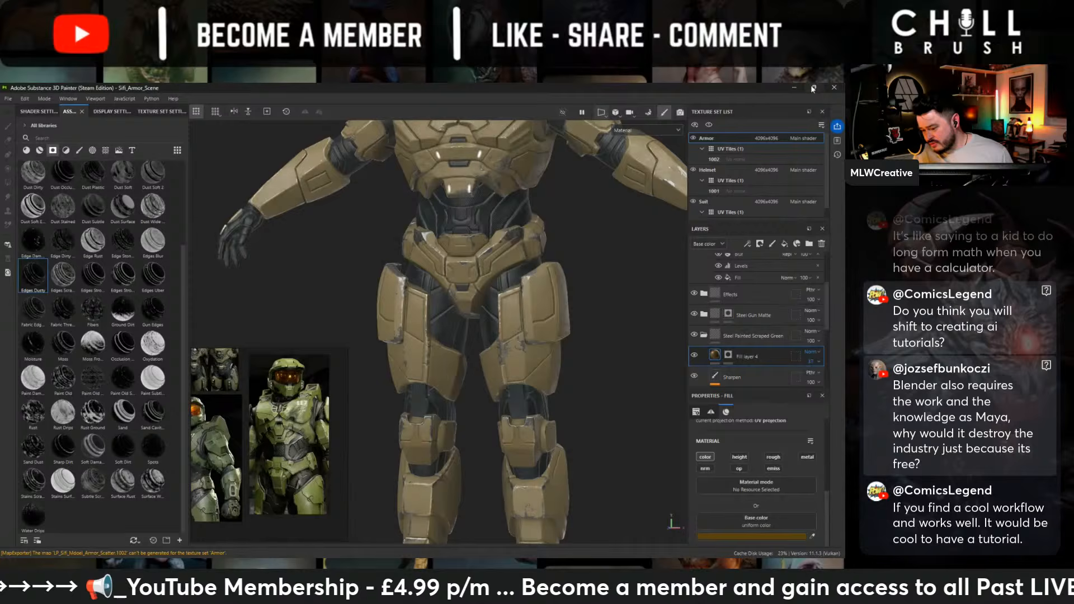
pyautogui.click(819, 361)
pyautogui.moveTo(817, 374); pyautogui.dragTo(839, 376)
# - Mute Fill layer 4's base color to a greyer olive brown with saturation 0.347 and value 0.374
pyautogui.click(716, 357)
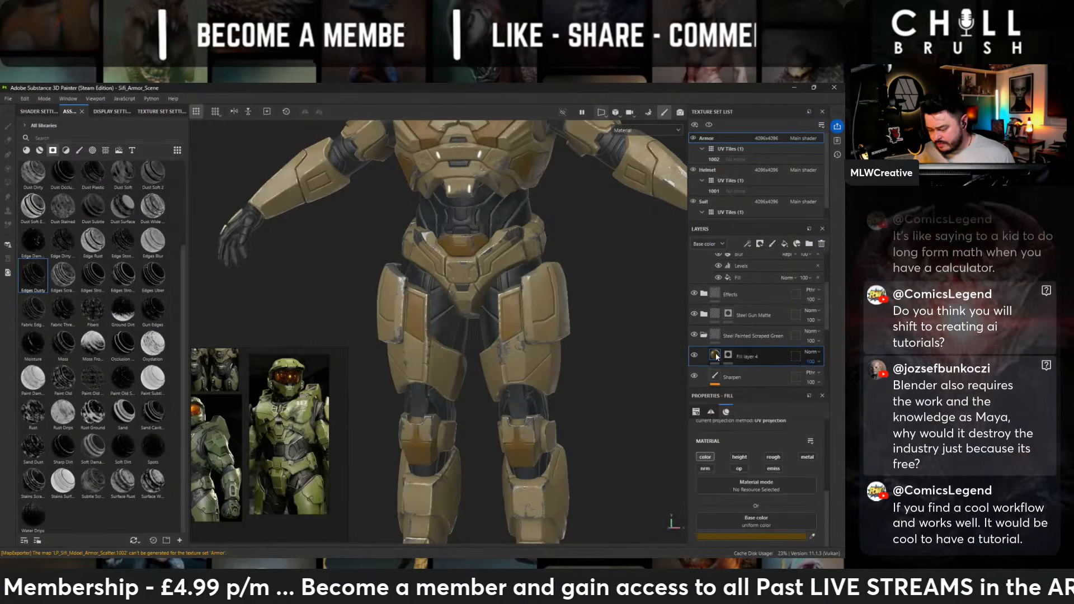
pyautogui.click(725, 537)
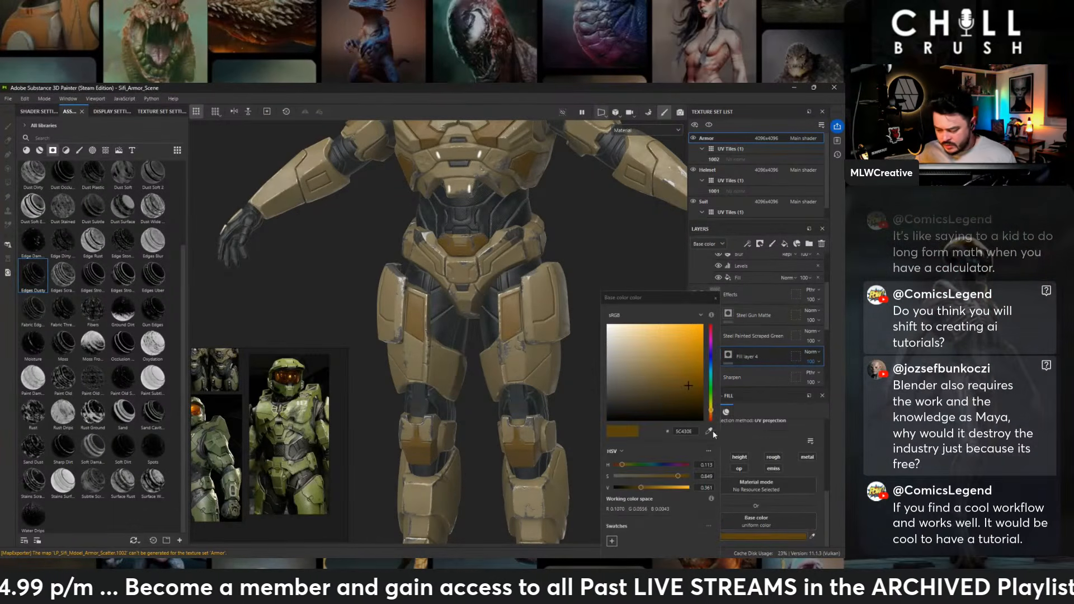
pyautogui.click(655, 396)
pyautogui.moveTo(651, 392)
pyautogui.mouseDown()
pyautogui.moveTo(638, 388)
pyautogui.moveTo(639, 359)
pyautogui.moveTo(656, 375)
pyautogui.moveTo(640, 385)
pyautogui.mouseUp()
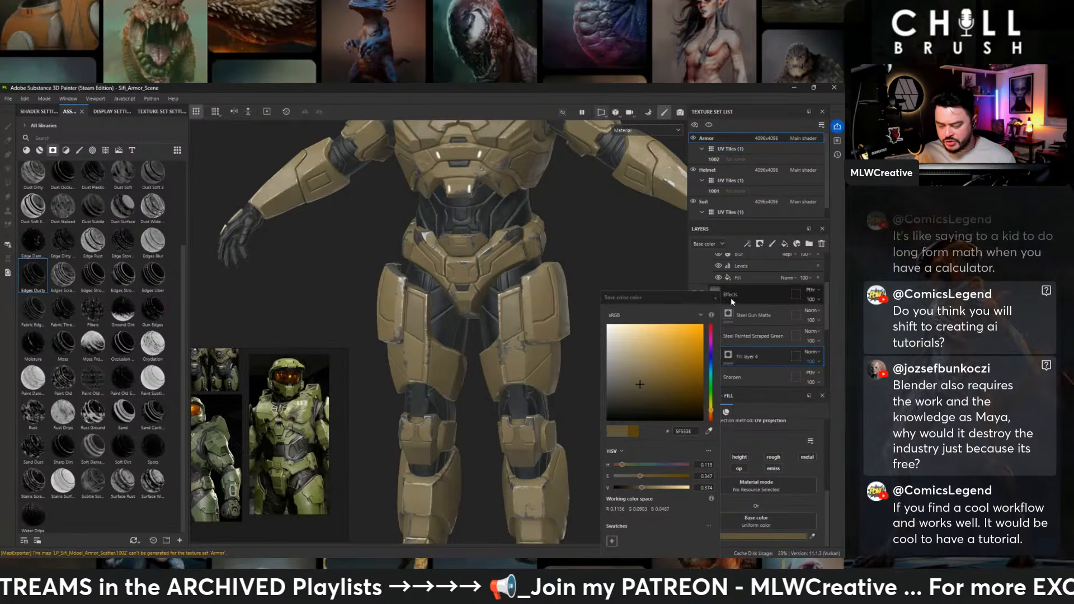
pyautogui.click(715, 298)
# - Examine the recolored accent panels over the whole figure from the front and side, up to the helmet
pyautogui.keyDown('alt'); pyautogui.moveTo(638, 313); pyautogui.dragTo(570, 263, button='right'); pyautogui.keyUp('alt')
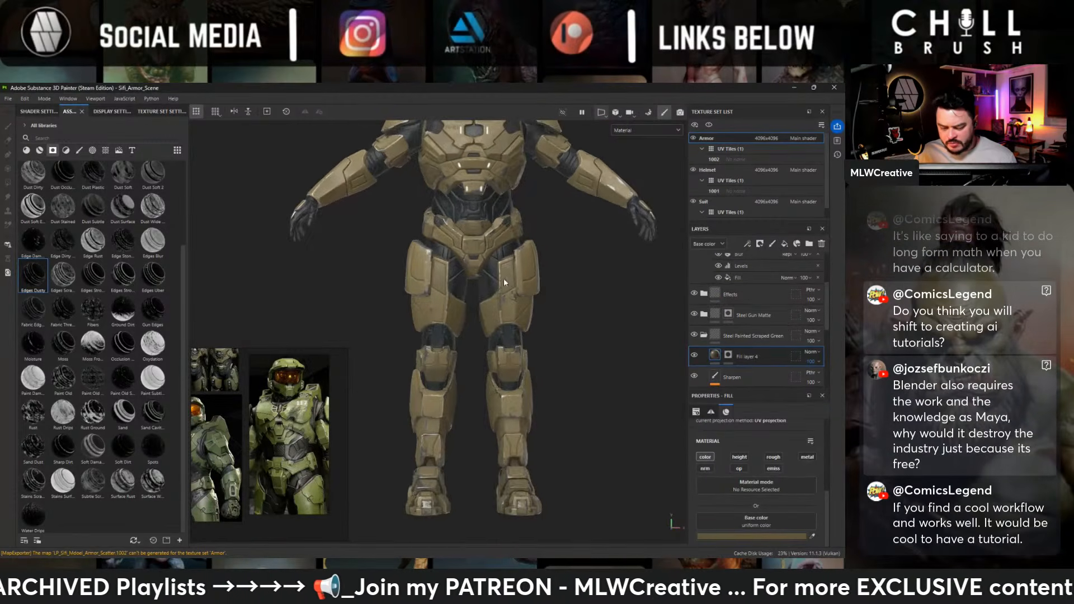
pyautogui.keyDown('alt'); pyautogui.moveTo(559, 246); pyautogui.dragTo(567, 339, button='middle'); pyautogui.keyUp('alt')
pyautogui.keyDown('alt'); pyautogui.moveTo(537, 339); pyautogui.dragTo(373, 345); pyautogui.keyUp('alt')
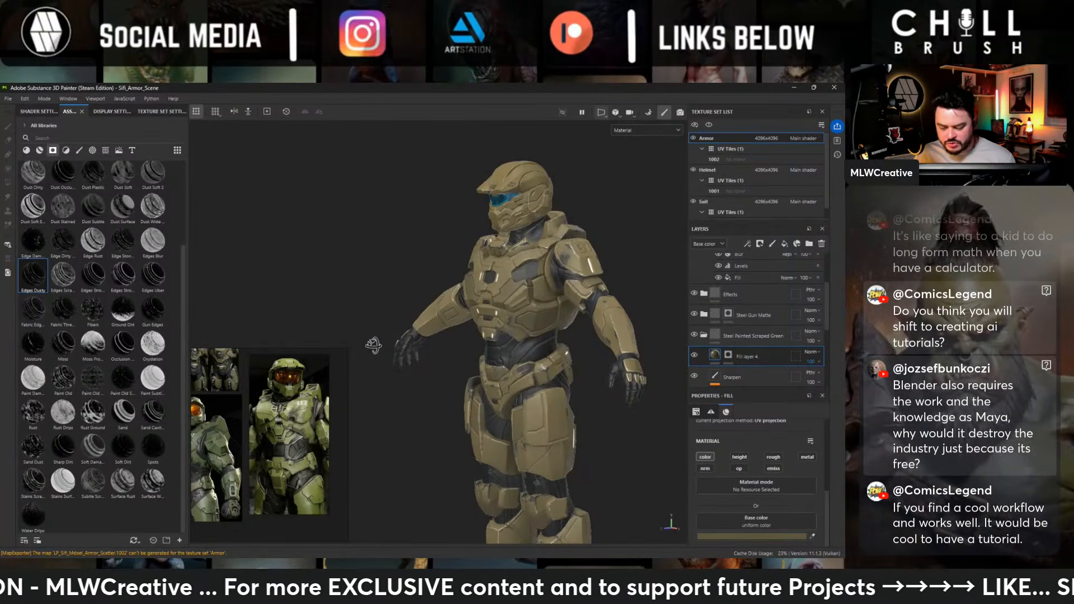
pyautogui.keyDown('alt'); pyautogui.moveTo(373, 345); pyautogui.dragTo(610, 323); pyautogui.keyUp('alt')
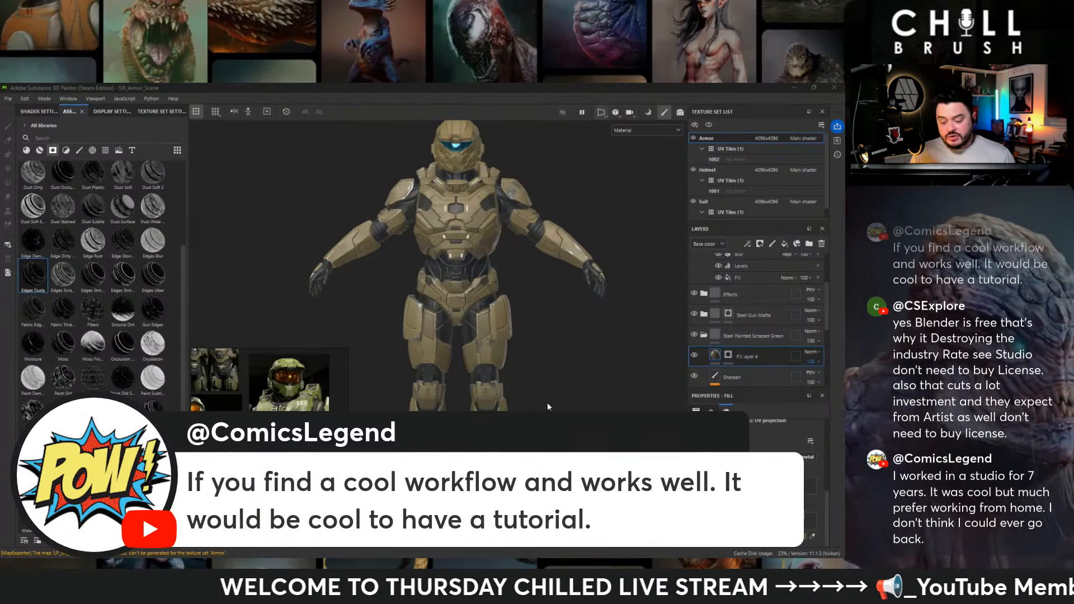
pyautogui.click(585, 400)
pyautogui.keyDown('alt'); pyautogui.moveTo(585, 400); pyautogui.dragTo(560, 232, button='right'); pyautogui.keyUp('alt')
pyautogui.keyDown('alt'); pyautogui.moveTo(560, 232); pyautogui.dragTo(612, 306, button='middle'); pyautogui.keyUp('alt')
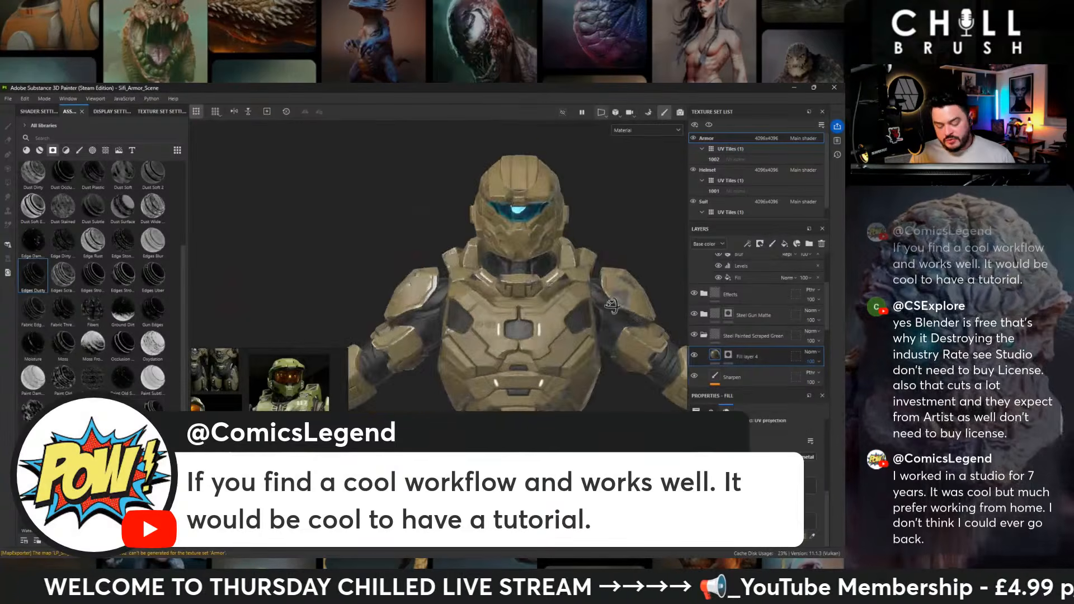
# - Inspect the chest plates, shoulder pads and arms up close from the front and side
pyautogui.keyDown('alt'); pyautogui.moveTo(612, 306); pyautogui.dragTo(532, 296); pyautogui.keyUp('alt')
pyautogui.keyDown('alt'); pyautogui.moveTo(534, 314); pyautogui.dragTo(486, 289, button='middle'); pyautogui.keyUp('alt')
pyautogui.keyDown('alt'); pyautogui.moveTo(485, 288); pyautogui.dragTo(592, 371, button='right'); pyautogui.keyUp('alt')
pyautogui.keyDown('alt'); pyautogui.moveTo(429, 313); pyautogui.dragTo(513, 318); pyautogui.keyUp('alt')
pyautogui.keyDown('alt'); pyautogui.moveTo(400, 333); pyautogui.dragTo(408, 315, button='middle'); pyautogui.keyUp('alt')
pyautogui.keyDown('alt'); pyautogui.moveTo(408, 314); pyautogui.dragTo(518, 321); pyautogui.keyUp('alt')
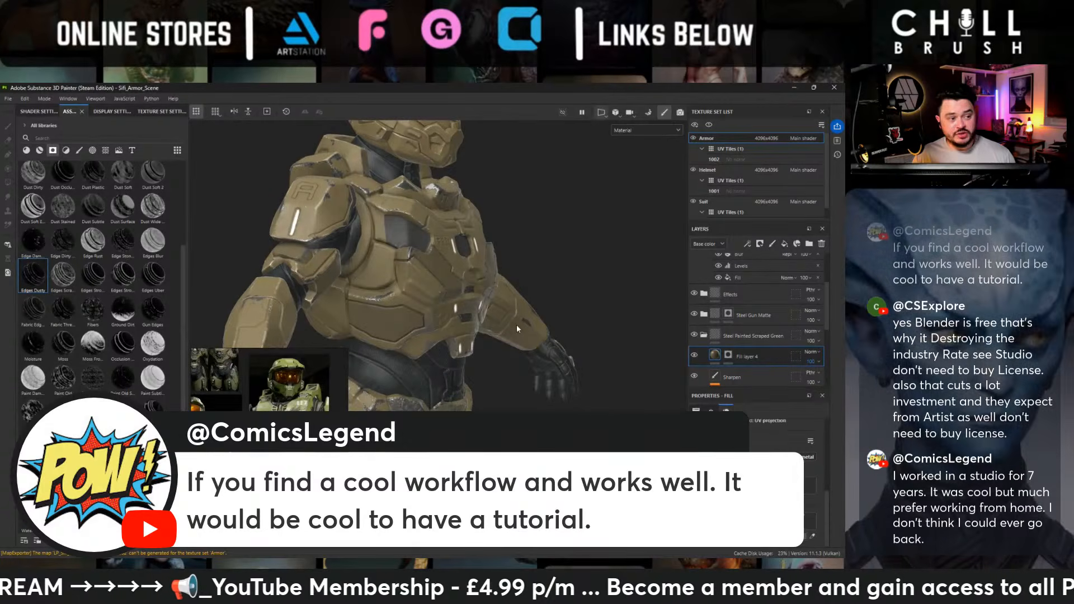
pyautogui.keyDown('alt'); pyautogui.moveTo(527, 317); pyautogui.dragTo(388, 240); pyautogui.keyUp('alt')
pyautogui.keyDown('alt'); pyautogui.moveTo(388, 241); pyautogui.dragTo(480, 225, button='middle'); pyautogui.keyUp('alt')
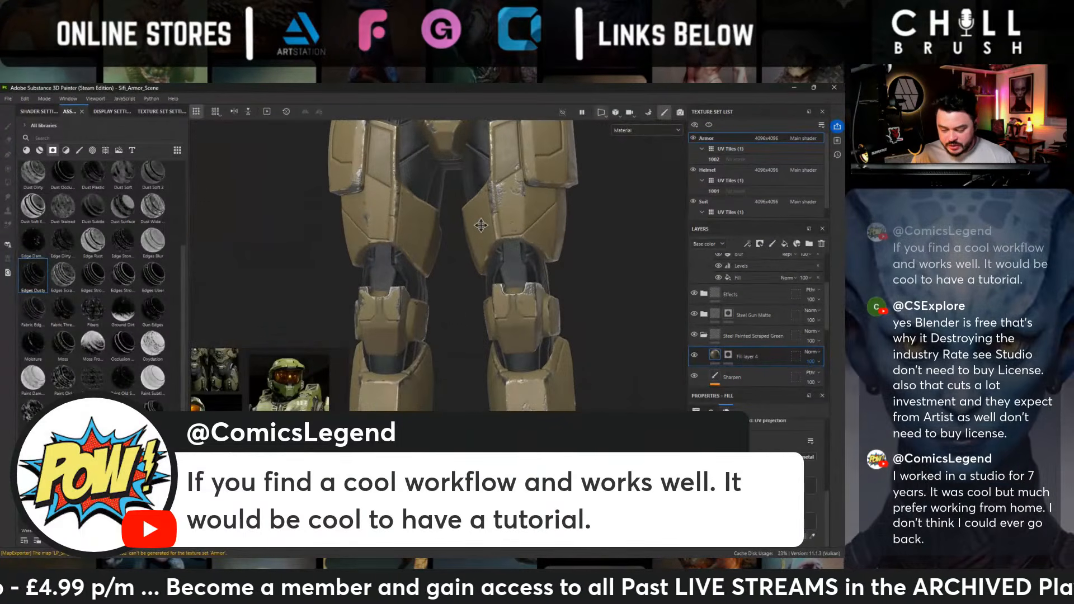
pyautogui.keyDown('alt'); pyautogui.moveTo(480, 225); pyautogui.dragTo(444, 299); pyautogui.keyUp('alt')
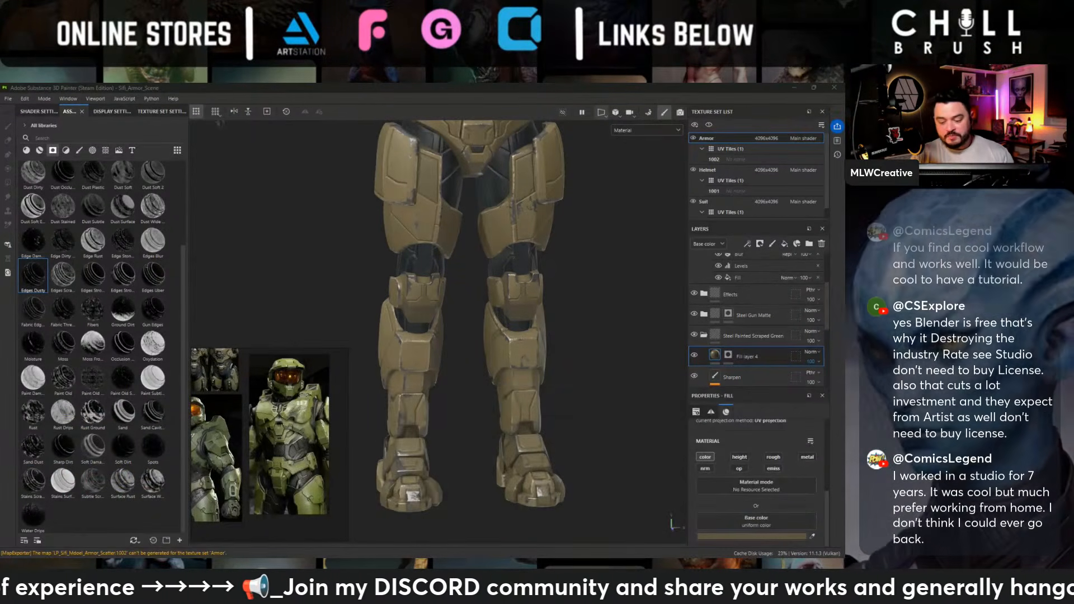
# - Compare the accents on the legs and feet with those on the torso, helmet, shoulders and forearms
pyautogui.keyDown('alt'); pyautogui.moveTo(605, 339); pyautogui.dragTo(580, 271); pyautogui.keyUp('alt')
pyautogui.keyDown('alt'); pyautogui.moveTo(580, 270); pyautogui.dragTo(551, 429, button='middle'); pyautogui.keyUp('alt')
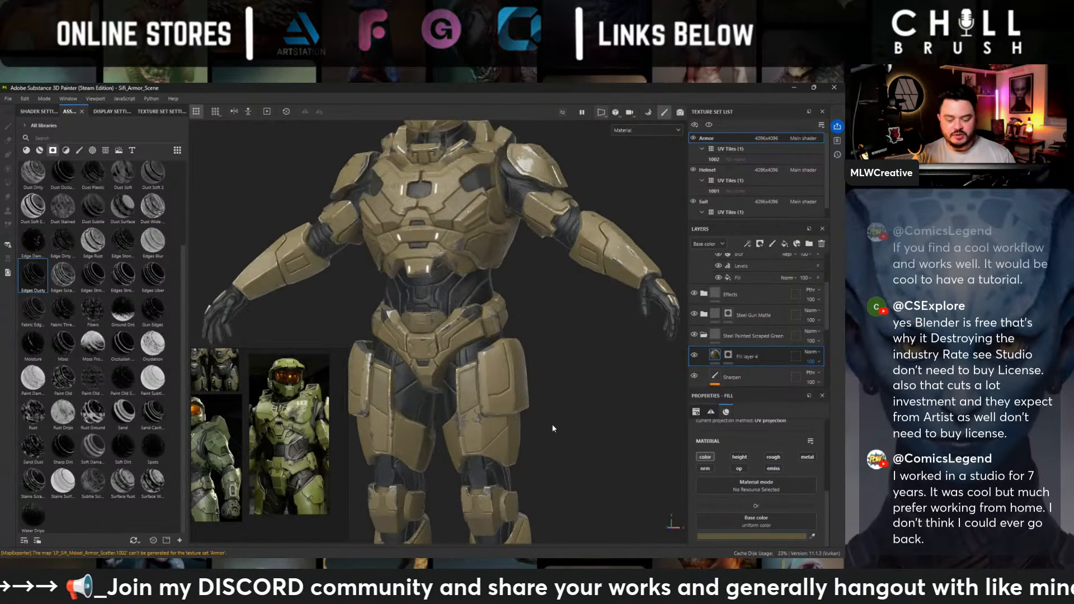
pyautogui.keyDown('alt'); pyautogui.moveTo(601, 380); pyautogui.dragTo(571, 348); pyautogui.keyUp('alt')
pyautogui.keyDown('alt'); pyautogui.moveTo(569, 345); pyautogui.dragTo(591, 419, button='middle'); pyautogui.keyUp('alt')
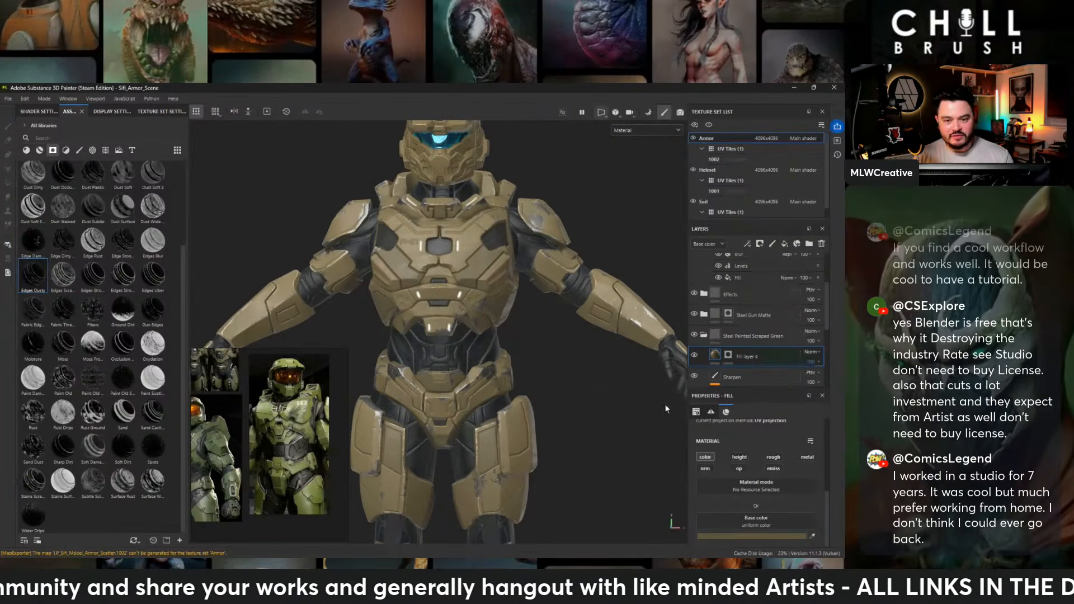
pyautogui.keyDown('alt'); pyautogui.moveTo(630, 260); pyautogui.dragTo(609, 325); pyautogui.keyUp('alt')
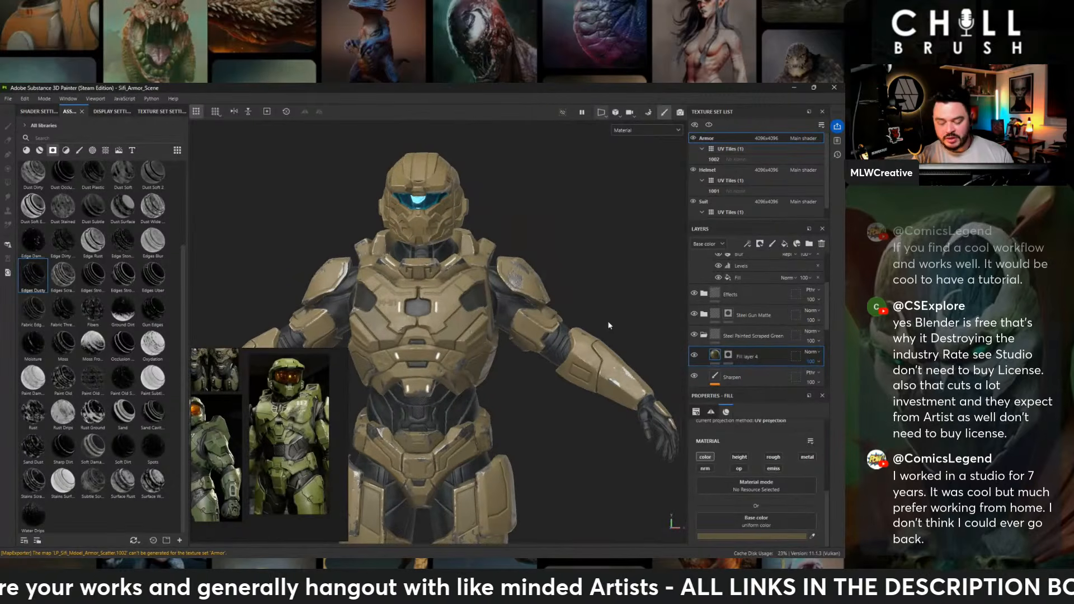
pyautogui.keyDown('alt'); pyautogui.moveTo(599, 267); pyautogui.dragTo(513, 307); pyautogui.keyUp('alt')
pyautogui.keyDown('alt'); pyautogui.moveTo(513, 311); pyautogui.dragTo(531, 259, button='middle'); pyautogui.keyUp('alt')
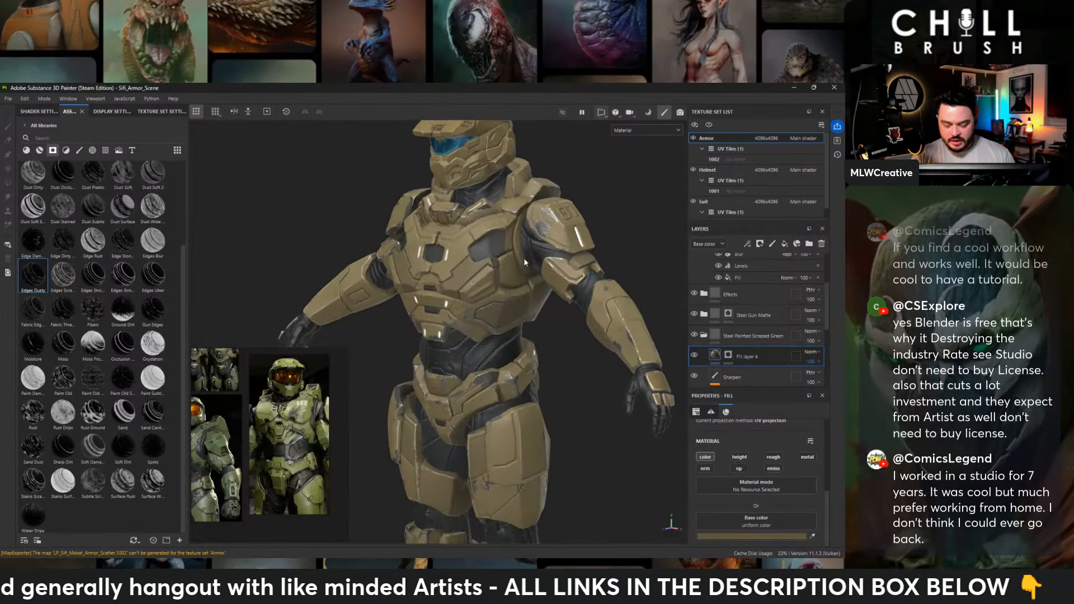
pyautogui.keyDown('alt'); pyautogui.moveTo(538, 313); pyautogui.dragTo(572, 333); pyautogui.keyUp('alt')
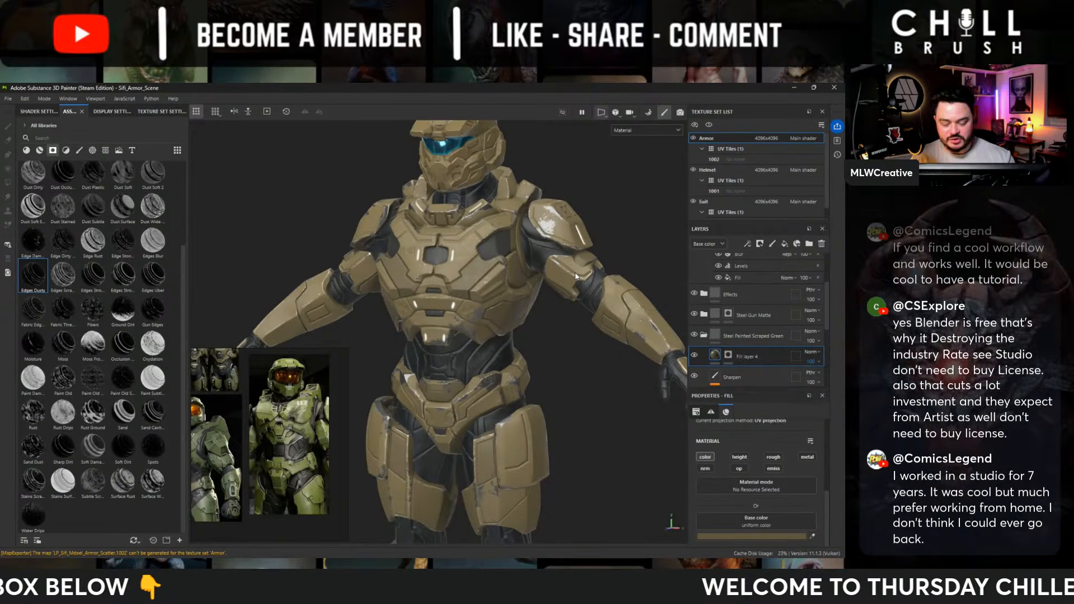
pyautogui.keyDown('alt'); pyautogui.moveTo(562, 348); pyautogui.dragTo(551, 300, button='middle'); pyautogui.keyUp('alt')
pyautogui.keyDown('alt'); pyautogui.moveTo(552, 300); pyautogui.dragTo(546, 290); pyautogui.keyUp('alt')
pyautogui.keyDown('alt'); pyautogui.moveTo(546, 289); pyautogui.dragTo(443, 261, button='right'); pyautogui.keyUp('alt')
pyautogui.keyDown('alt'); pyautogui.moveTo(442, 260); pyautogui.dragTo(463, 265); pyautogui.keyUp('alt')
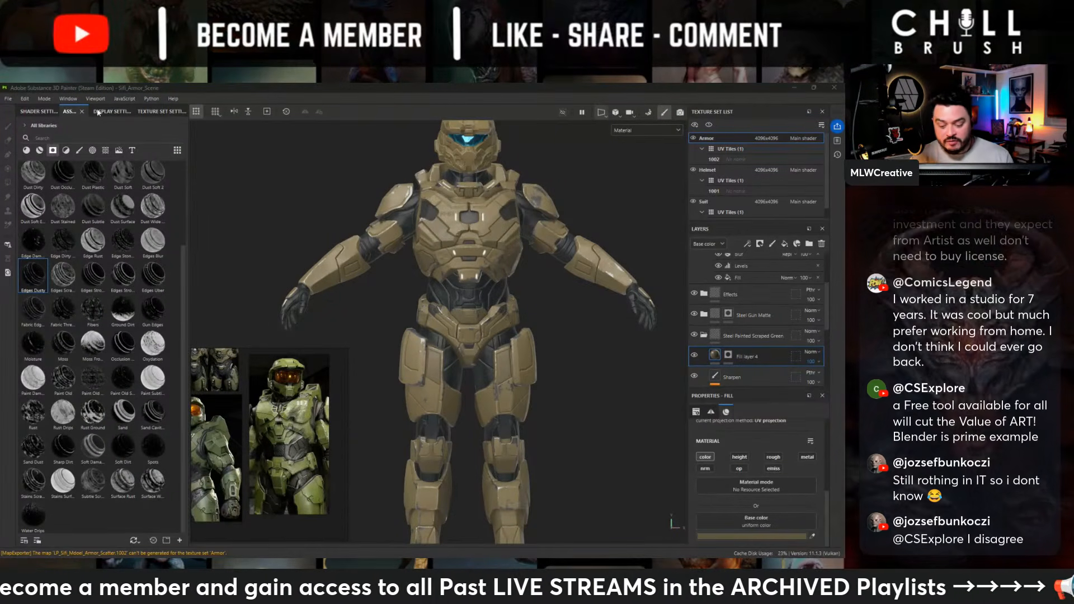
# - Check the backs of the hips, thighs and calves, the front of the lower legs, and the full front view
pyautogui.scroll(5, 623, 392)
pyautogui.keyDown('alt'); pyautogui.moveTo(623, 393); pyautogui.dragTo(443, 223); pyautogui.keyUp('alt')
pyautogui.keyDown('alt'); pyautogui.moveTo(420, 360); pyautogui.dragTo(422, 207, button='middle'); pyautogui.keyUp('alt')
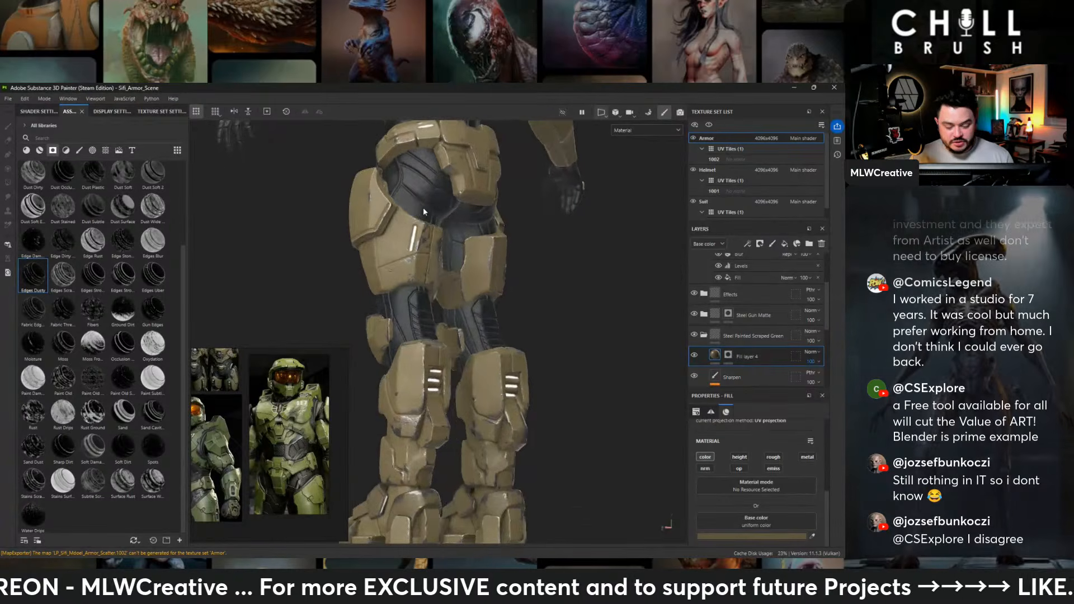
pyautogui.keyDown('alt'); pyautogui.moveTo(423, 207); pyautogui.dragTo(529, 297); pyautogui.keyUp('alt')
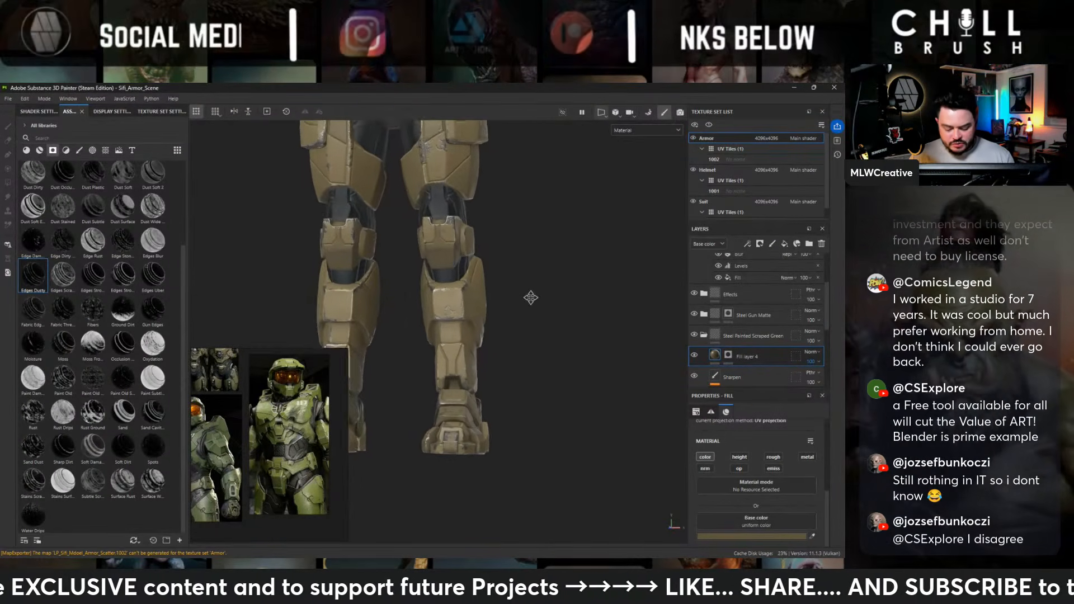
pyautogui.keyDown('alt'); pyautogui.moveTo(529, 297); pyautogui.dragTo(565, 337, button='middle'); pyautogui.keyUp('alt')
pyautogui.keyDown('alt'); pyautogui.moveTo(566, 338); pyautogui.dragTo(468, 218, button='right'); pyautogui.keyUp('alt')
pyautogui.keyDown('alt'); pyautogui.moveTo(468, 218); pyautogui.dragTo(513, 226); pyautogui.keyUp('alt')
pyautogui.keyDown('alt'); pyautogui.moveTo(513, 226); pyautogui.dragTo(528, 468, button='middle'); pyautogui.keyUp('alt')
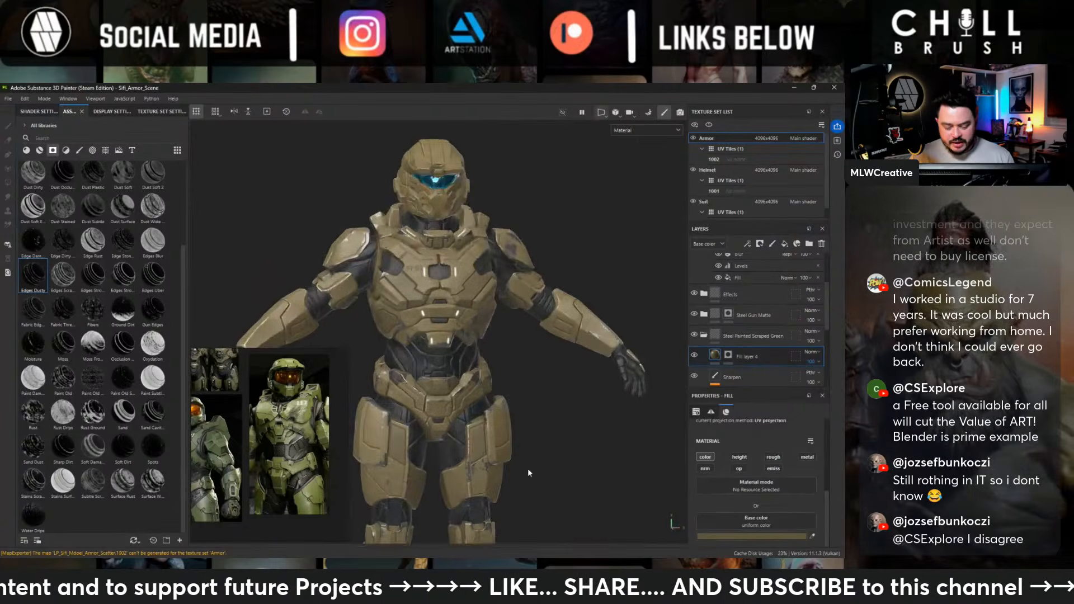
# - Inspect the shoulder pad with the 01 marking and the nearby arm and helmet from the side
pyautogui.keyDown('alt'); pyautogui.moveTo(493, 399); pyautogui.dragTo(438, 371); pyautogui.keyUp('alt')
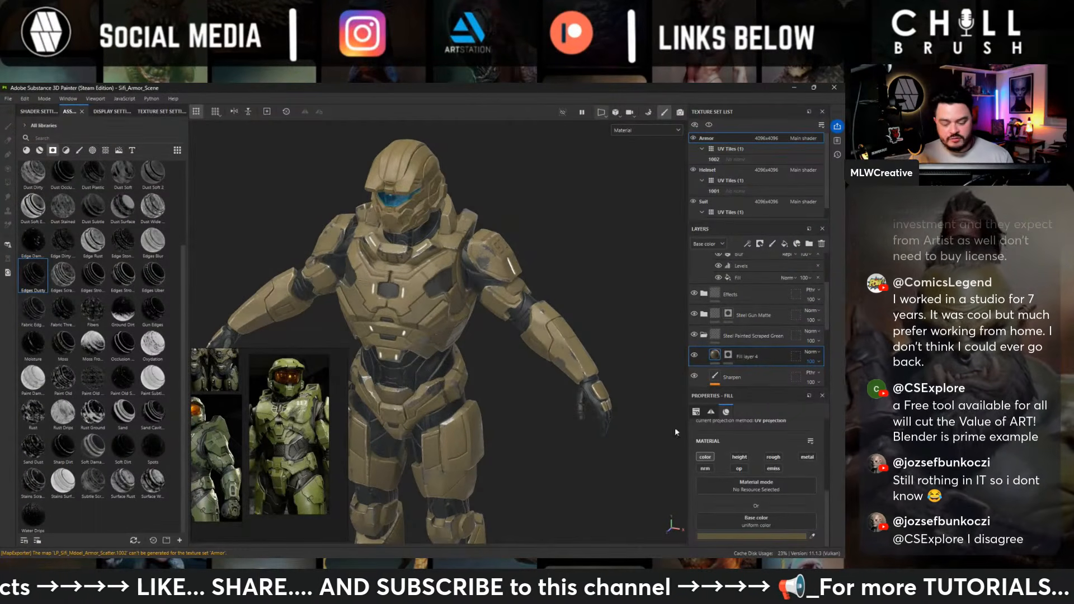
pyautogui.scroll(3, 598, 313)
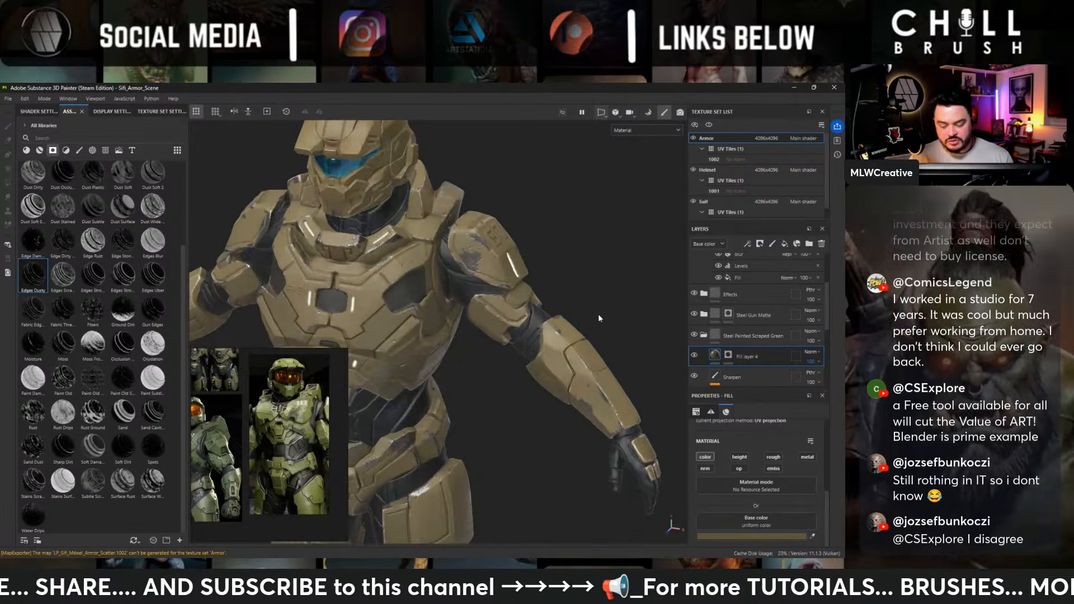
pyautogui.keyDown('alt'); pyautogui.moveTo(598, 314); pyautogui.dragTo(467, 274); pyautogui.keyUp('alt')
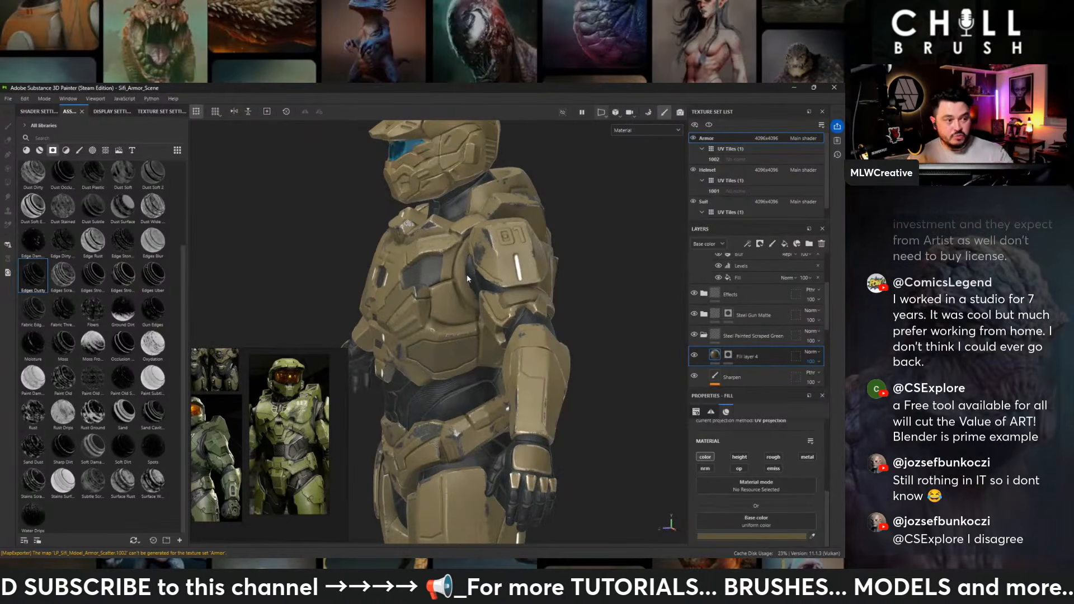
pyautogui.keyDown('alt'); pyautogui.moveTo(506, 249); pyautogui.dragTo(465, 284, button='middle'); pyautogui.keyUp('alt')
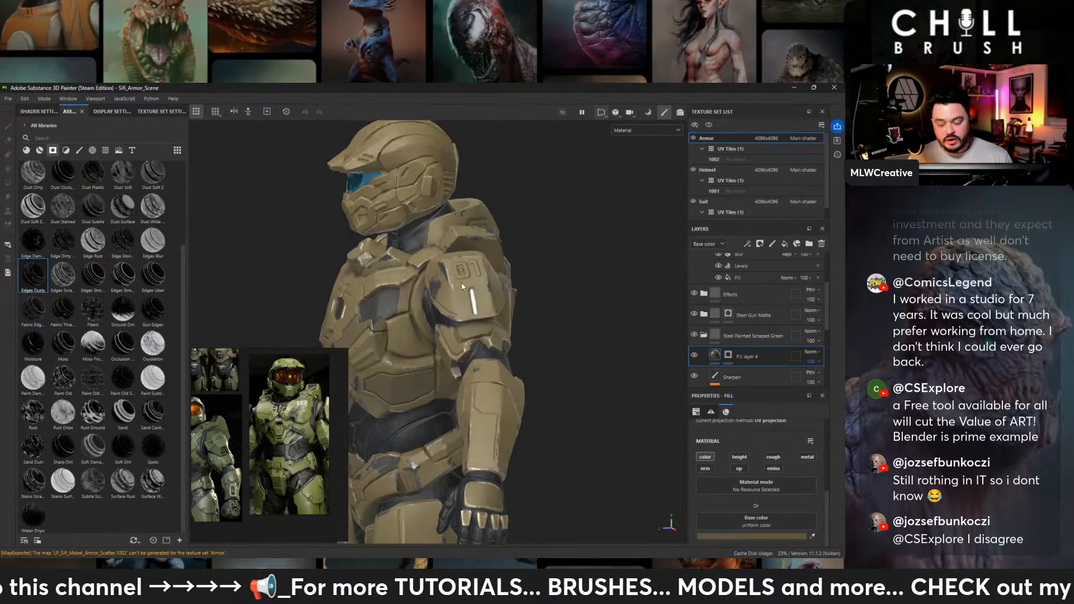
pyautogui.keyDown('alt'); pyautogui.moveTo(465, 284); pyautogui.dragTo(626, 391, button='right'); pyautogui.keyUp('alt')
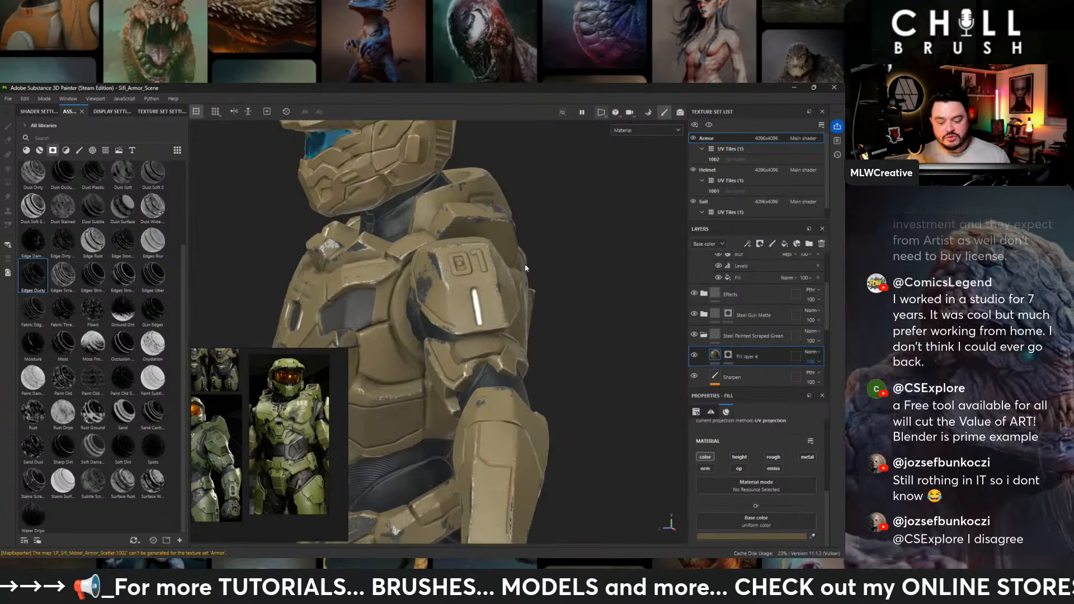
# - Inspect the shoulders, chest and helmet from the front, and the back of the torso, hips and legs
pyautogui.keyDown('alt'); pyautogui.moveTo(525, 268); pyautogui.dragTo(590, 290); pyautogui.keyUp('alt')
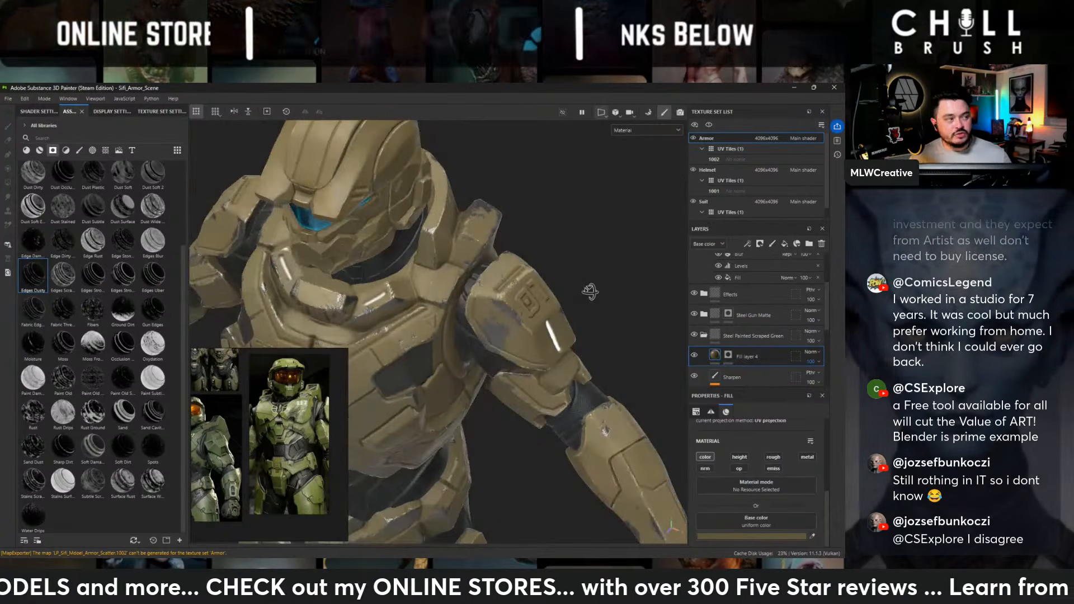
pyautogui.keyDown('alt'); pyautogui.moveTo(582, 293); pyautogui.dragTo(604, 255); pyautogui.keyUp('alt')
pyautogui.keyDown('alt'); pyautogui.moveTo(533, 377); pyautogui.dragTo(368, 250); pyautogui.keyUp('alt')
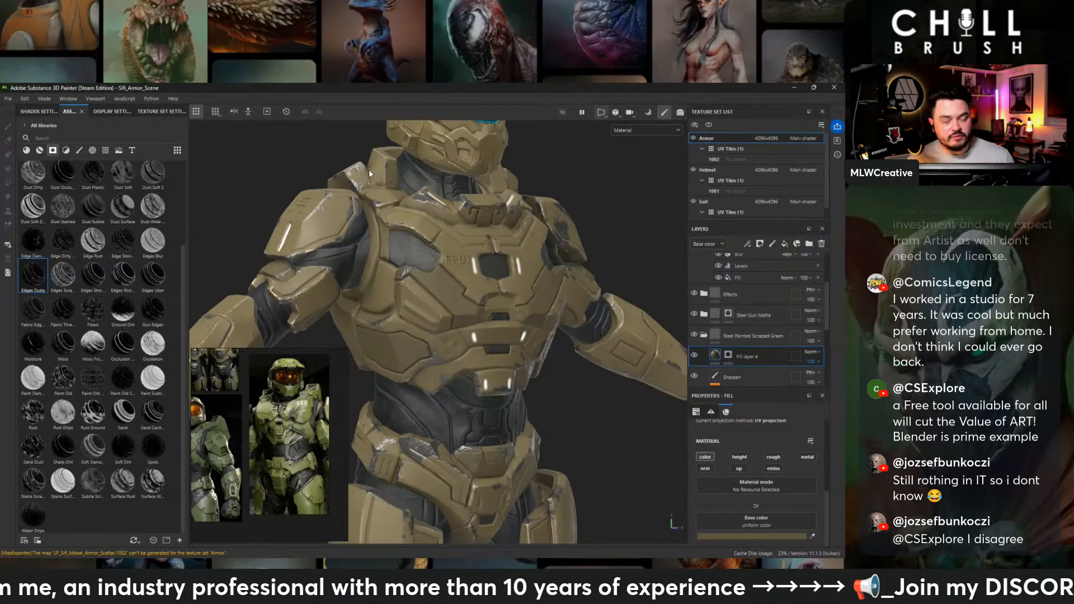
pyautogui.keyDown('alt'); pyautogui.moveTo(532, 224); pyautogui.dragTo(577, 236); pyautogui.keyUp('alt')
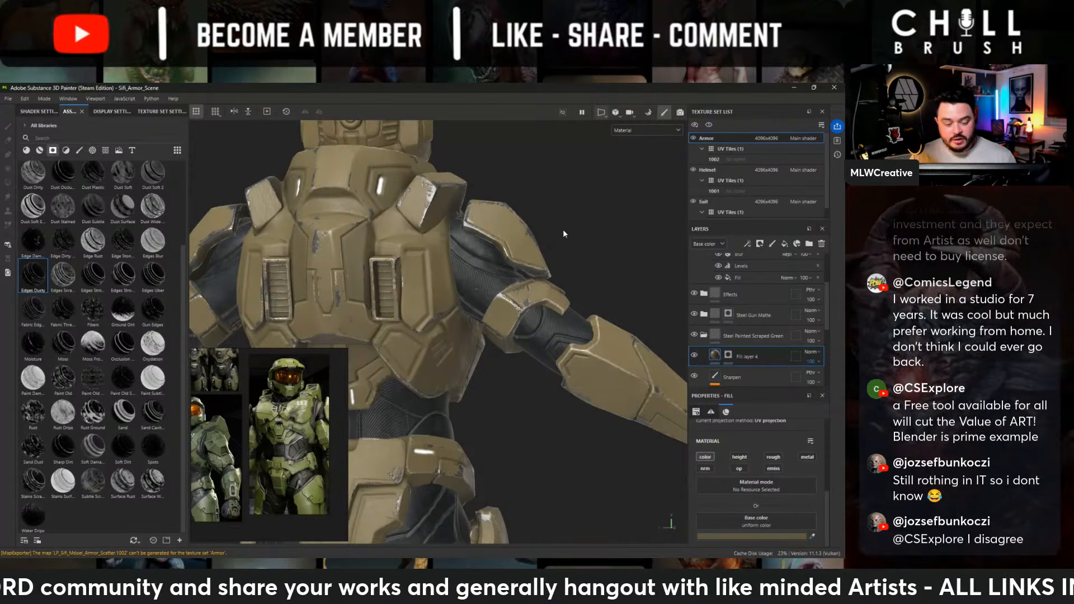
pyautogui.keyDown('alt'); pyautogui.moveTo(421, 255); pyautogui.dragTo(518, 274); pyautogui.keyUp('alt')
pyautogui.keyDown('alt'); pyautogui.moveTo(517, 403); pyautogui.dragTo(551, 442); pyautogui.keyUp('alt')
pyautogui.keyDown('alt'); pyautogui.moveTo(482, 411); pyautogui.dragTo(508, 183, button='middle'); pyautogui.keyUp('alt')
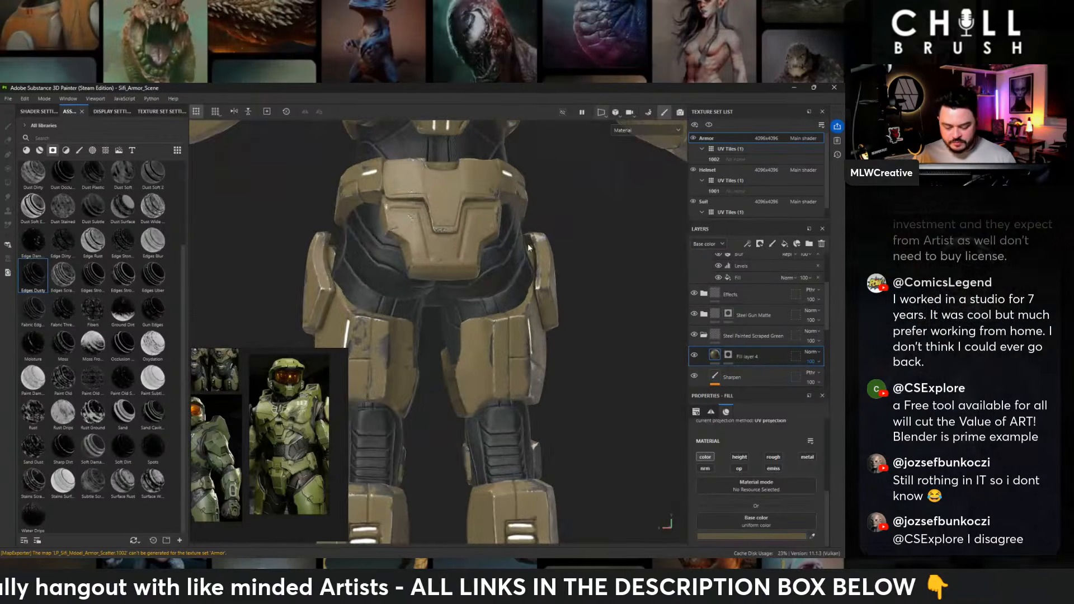
# - Compare the full front of the helmet, torso and thighs with the green armor reference
pyautogui.keyDown('alt'); pyautogui.moveTo(508, 183); pyautogui.dragTo(467, 218, button='right'); pyautogui.keyUp('alt')
pyautogui.keyDown('alt'); pyautogui.moveTo(467, 224); pyautogui.dragTo(552, 230); pyautogui.keyUp('alt')
pyautogui.keyDown('alt'); pyautogui.moveTo(552, 230); pyautogui.dragTo(438, 402, button='middle'); pyautogui.keyUp('alt')
pyautogui.keyDown('alt'); pyautogui.moveTo(447, 369); pyautogui.dragTo(730, 364); pyautogui.keyUp('alt')
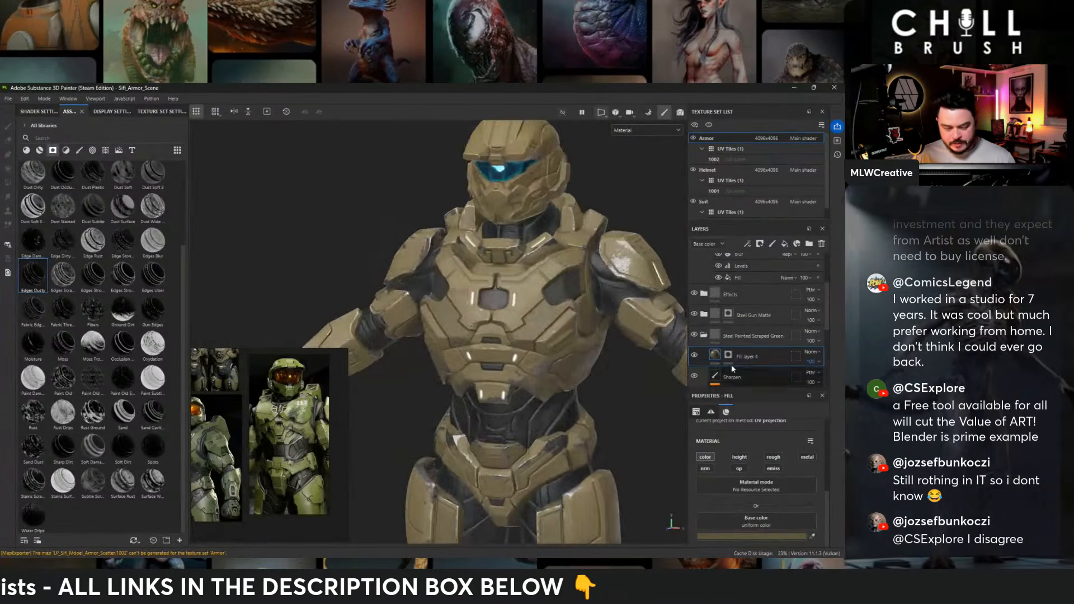
pyautogui.keyDown('alt'); pyautogui.moveTo(503, 288); pyautogui.dragTo(552, 270); pyautogui.keyUp('alt')
pyautogui.keyDown('alt'); pyautogui.moveTo(507, 206); pyautogui.dragTo(462, 256, button='middle'); pyautogui.keyUp('alt')
pyautogui.keyDown('alt'); pyautogui.moveTo(462, 256); pyautogui.dragTo(428, 266); pyautogui.keyUp('alt')
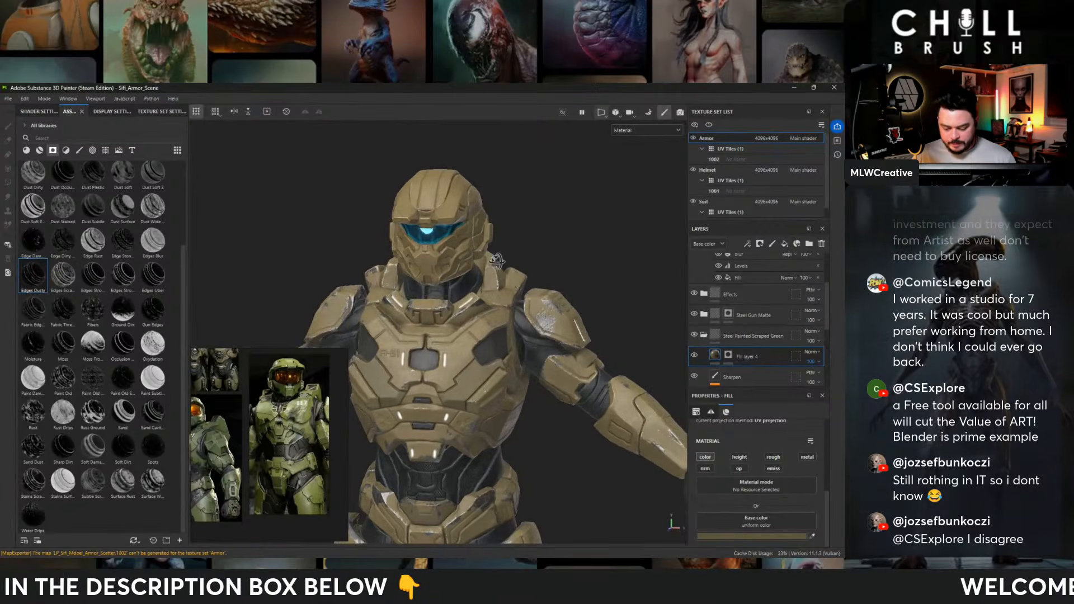
pyautogui.keyDown('alt'); pyautogui.moveTo(533, 314); pyautogui.dragTo(569, 263, button='middle'); pyautogui.keyUp('alt')
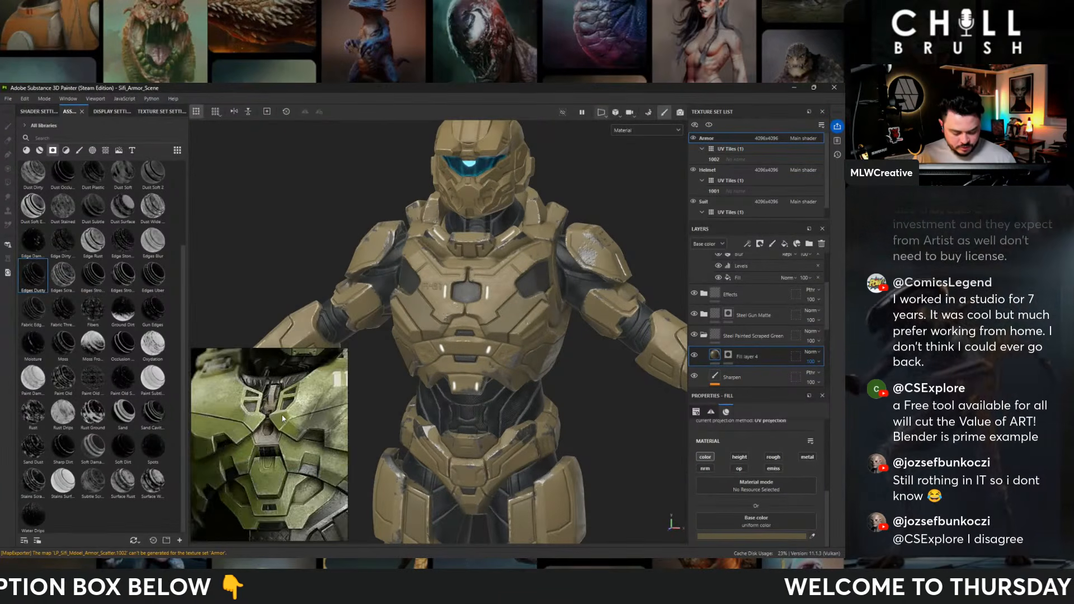
# - Collapse the Steel Painted Scraped Green group, expand the Effects group, and check what Fill layer 2 contributes by hiding and showing it
pyautogui.click(704, 334)
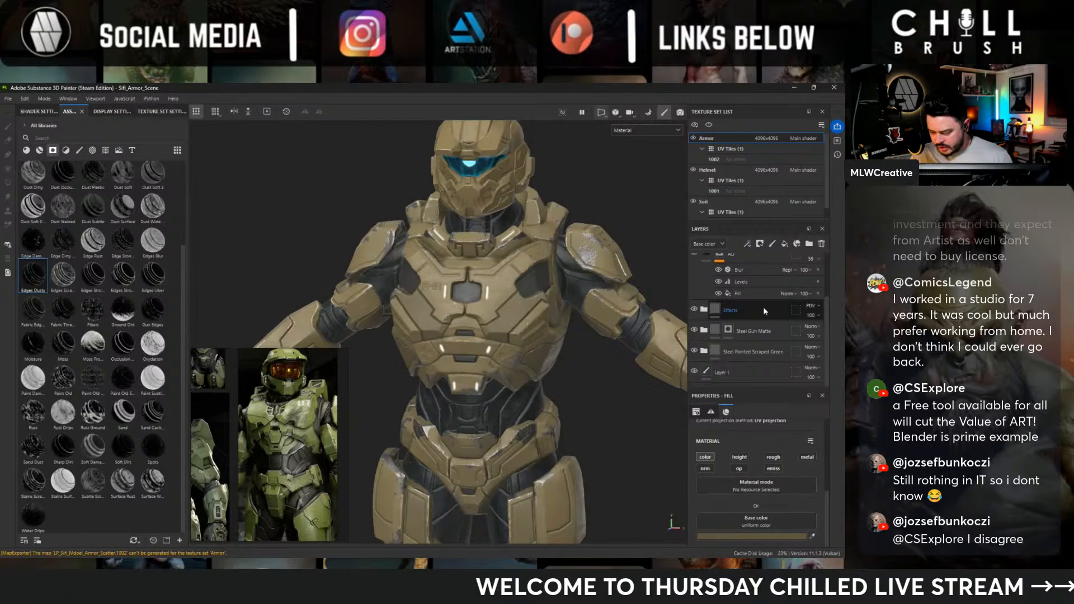
pyautogui.click(704, 310)
pyautogui.click(727, 330)
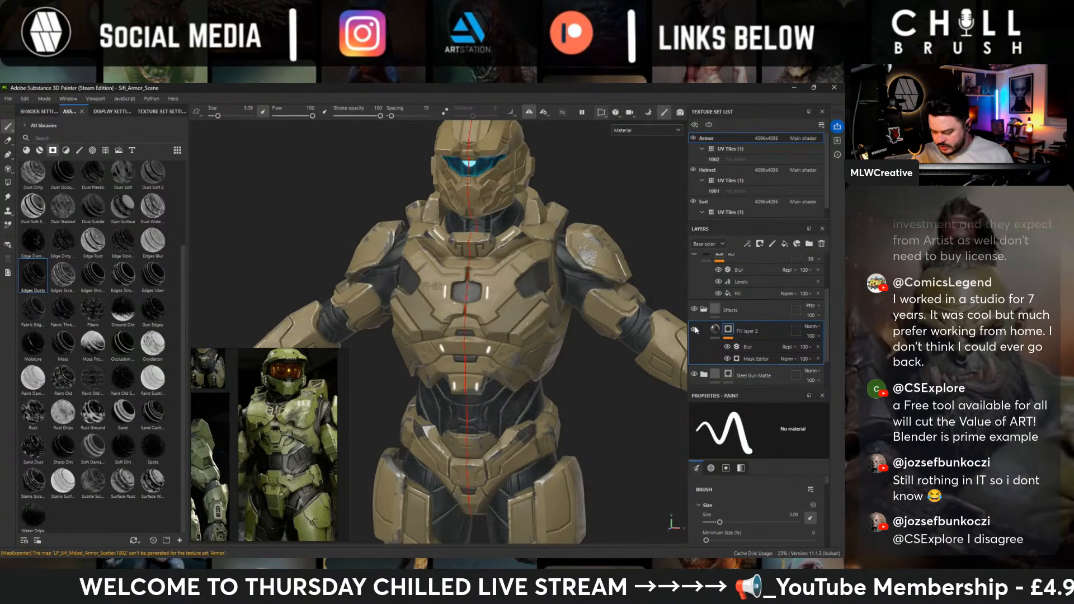
pyautogui.click(694, 330)
pyautogui.click(694, 329)
# - Add a fill layer above Fill layer 2 in the Effects group and mask it with the Stains Scratches smart mask
pyautogui.click(784, 244)
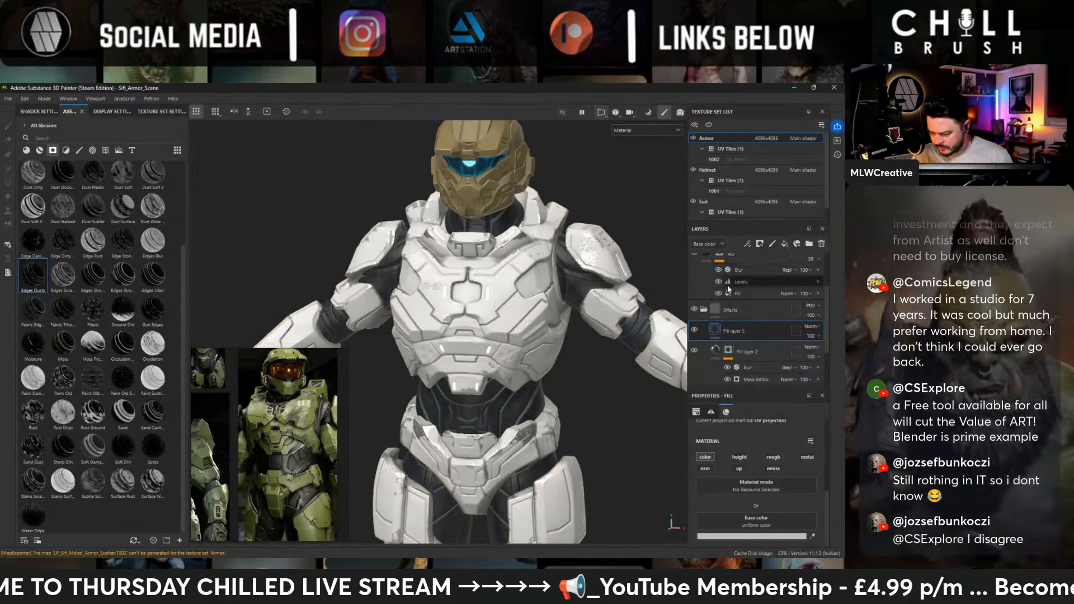
pyautogui.rightClick(733, 317)
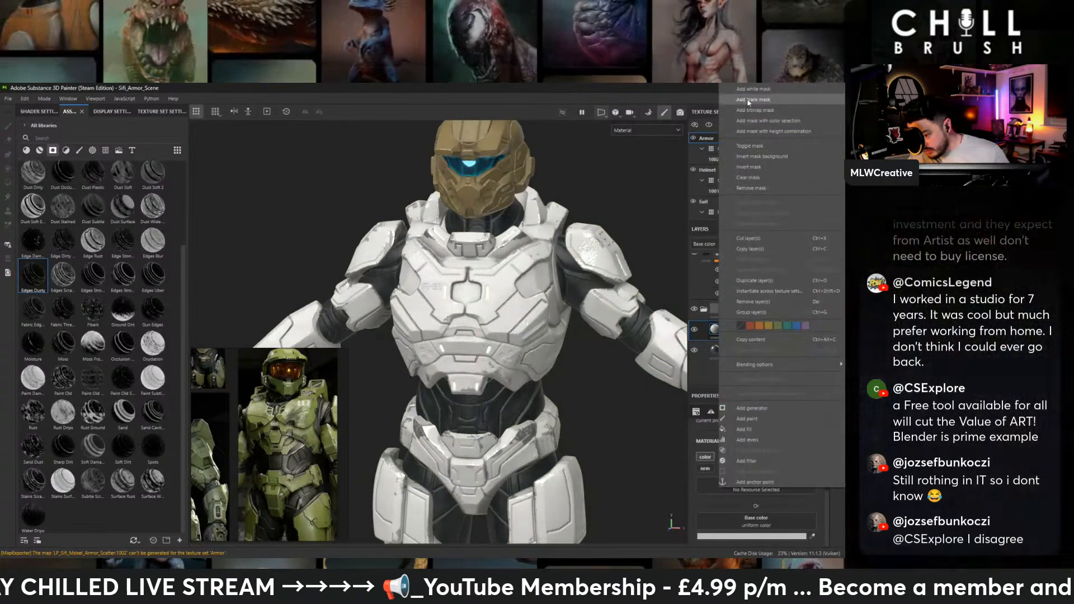
pyautogui.click(753, 100)
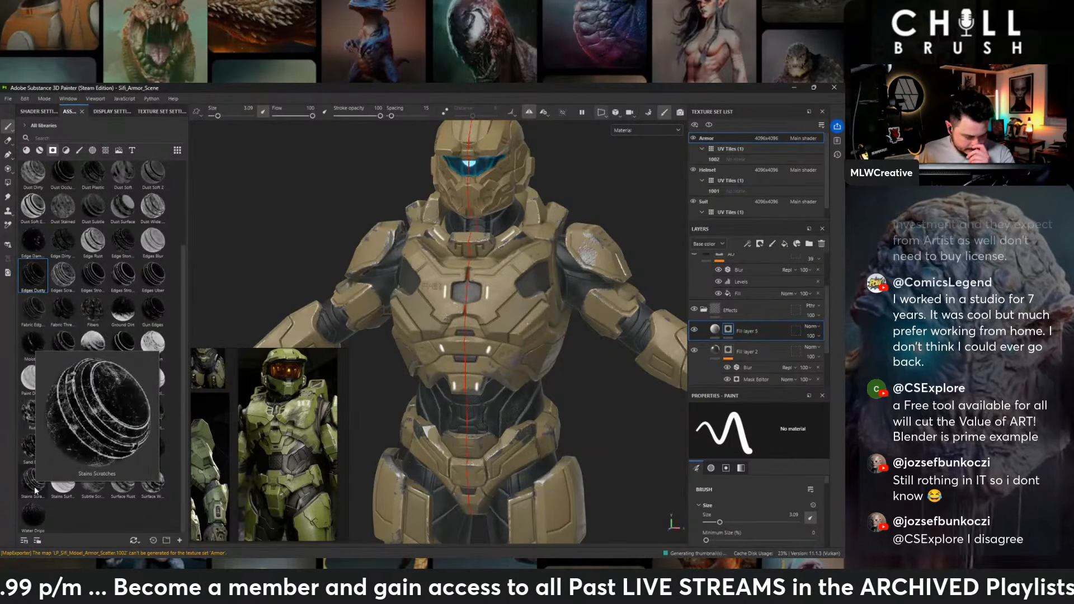
pyautogui.moveTo(34, 490); pyautogui.dragTo(729, 329)
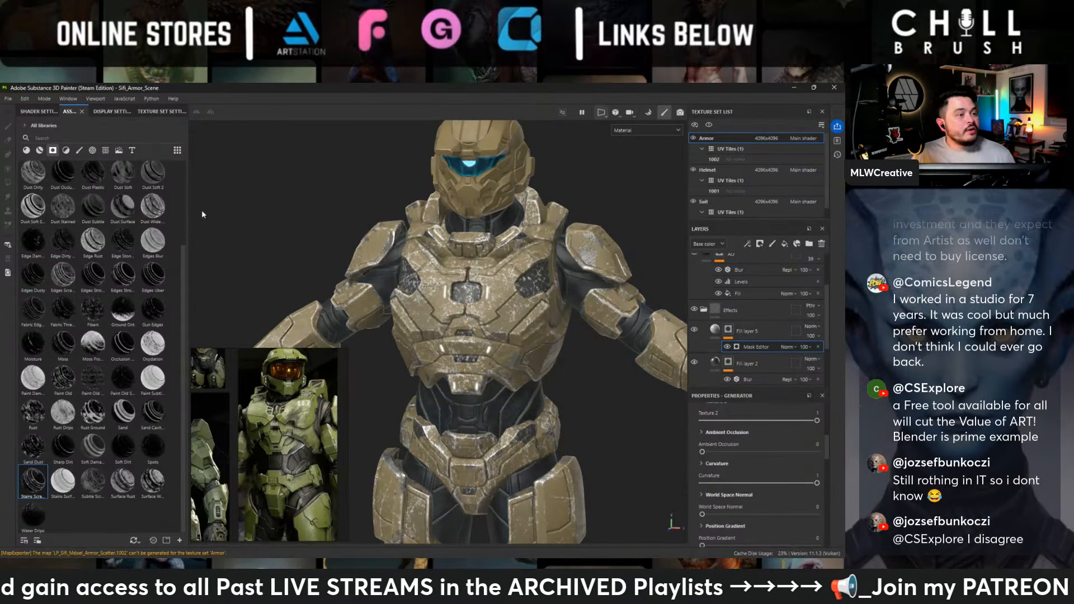
# - Set the scratch mask's Texture 2 to 0.74, Global Balance to 0.54 and Global Contrast to 0.62
pyautogui.keyDown('alt'); pyautogui.moveTo(495, 261); pyautogui.dragTo(469, 263); pyautogui.keyUp('alt')
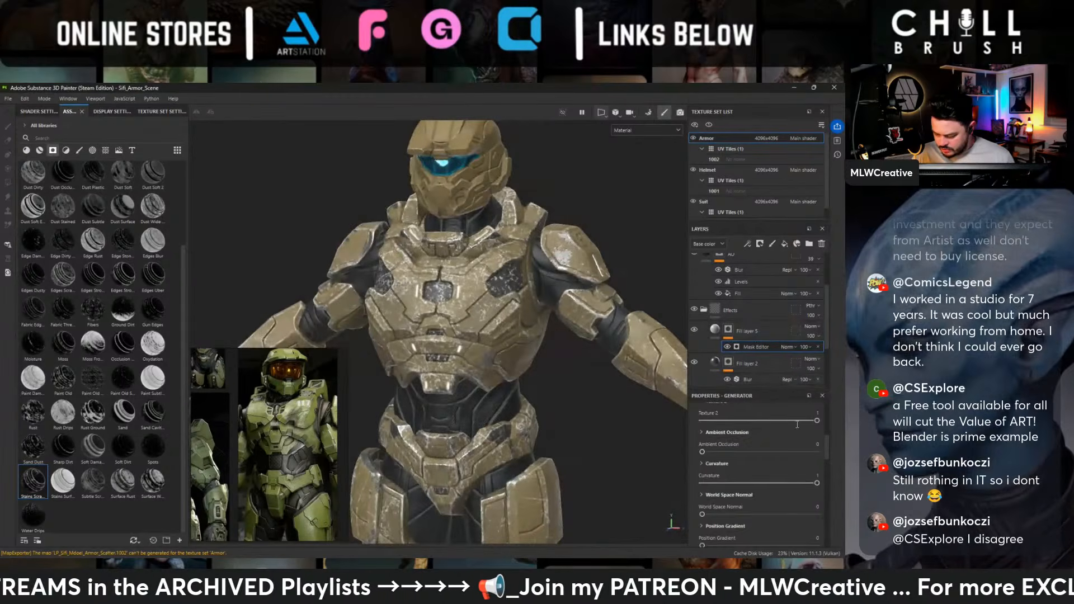
pyautogui.scroll(1, 796, 424)
pyautogui.moveTo(811, 447); pyautogui.dragTo(788, 446)
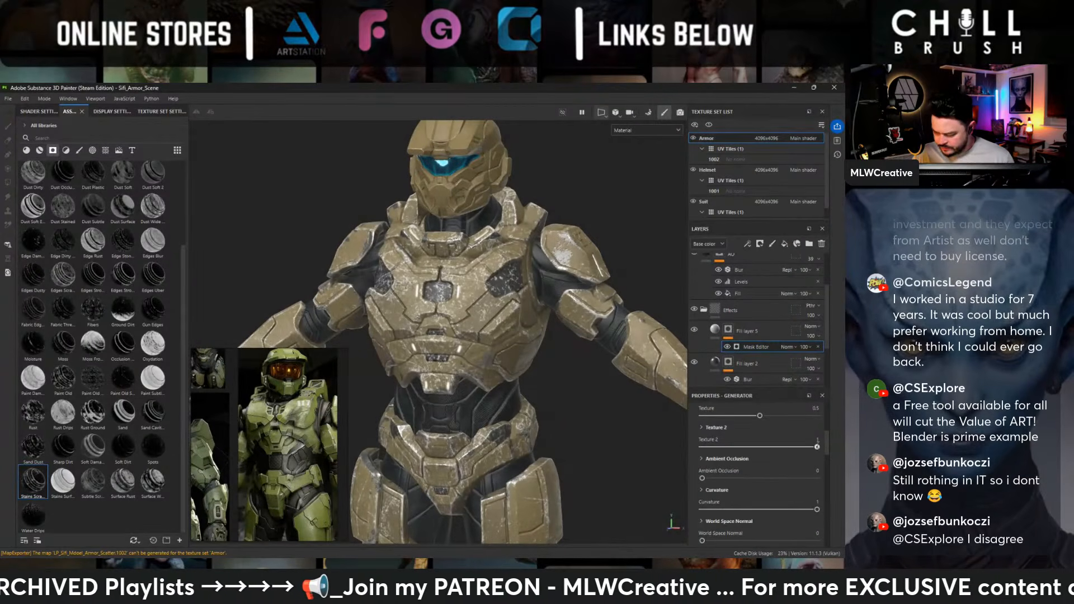
pyautogui.scroll(3, 780, 436)
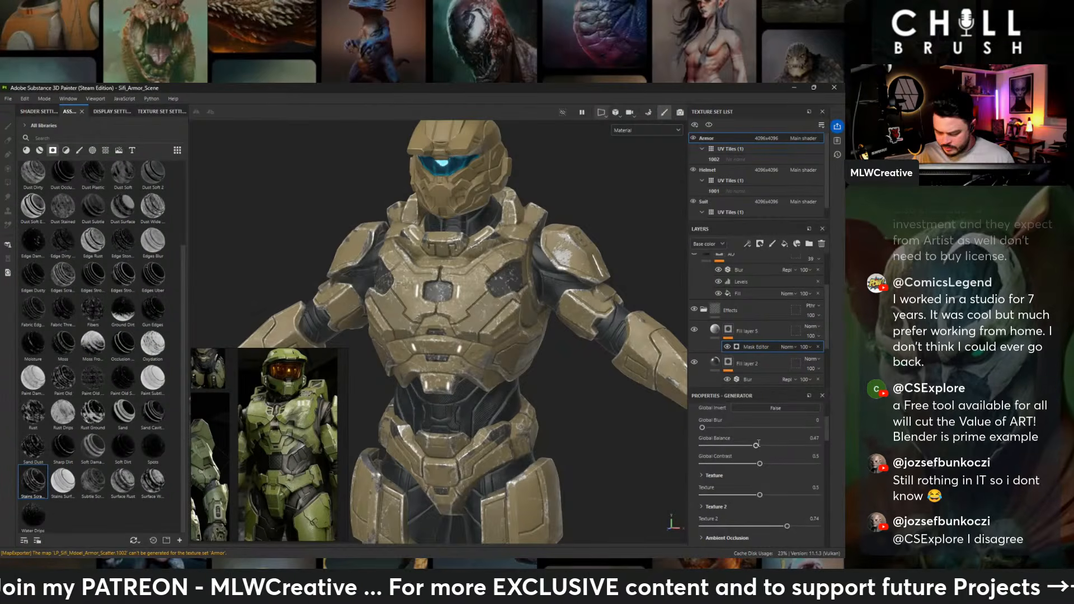
pyautogui.moveTo(756, 444); pyautogui.dragTo(817, 464)
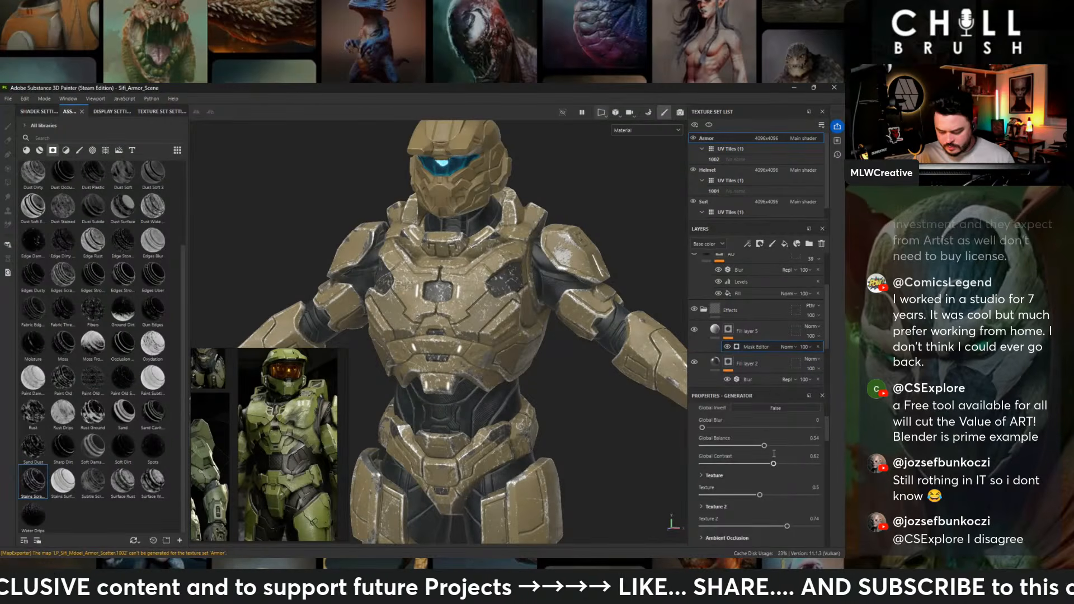
# - Set the scratch mask's Texture amount to 1 and its Texture 2 amount to 0.7
pyautogui.scroll(-1, 774, 458)
pyautogui.moveTo(772, 499); pyautogui.dragTo(802, 499)
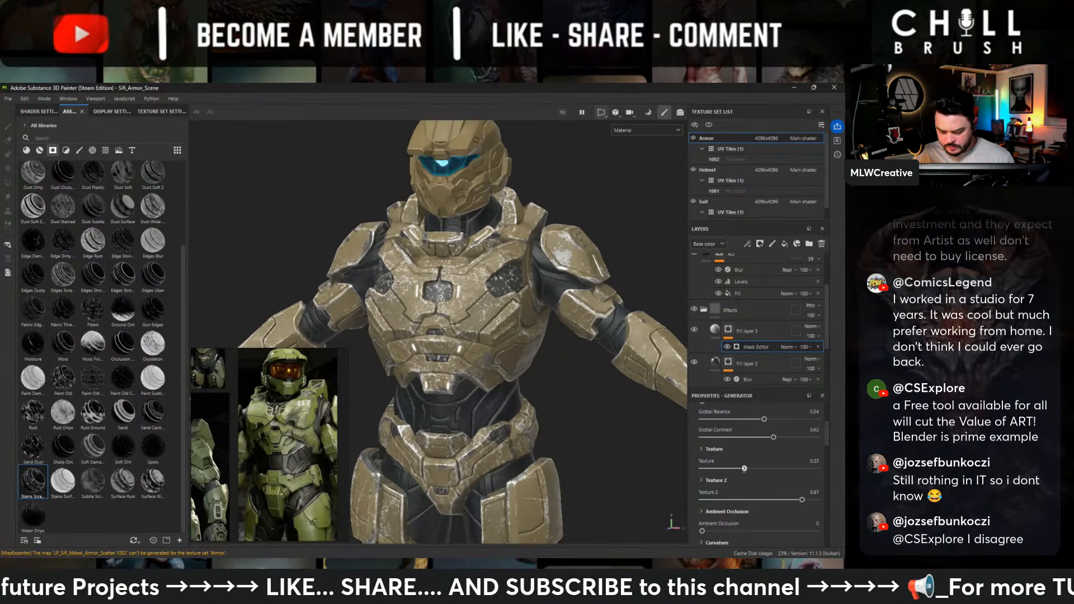
pyautogui.moveTo(744, 468); pyautogui.dragTo(775, 499)
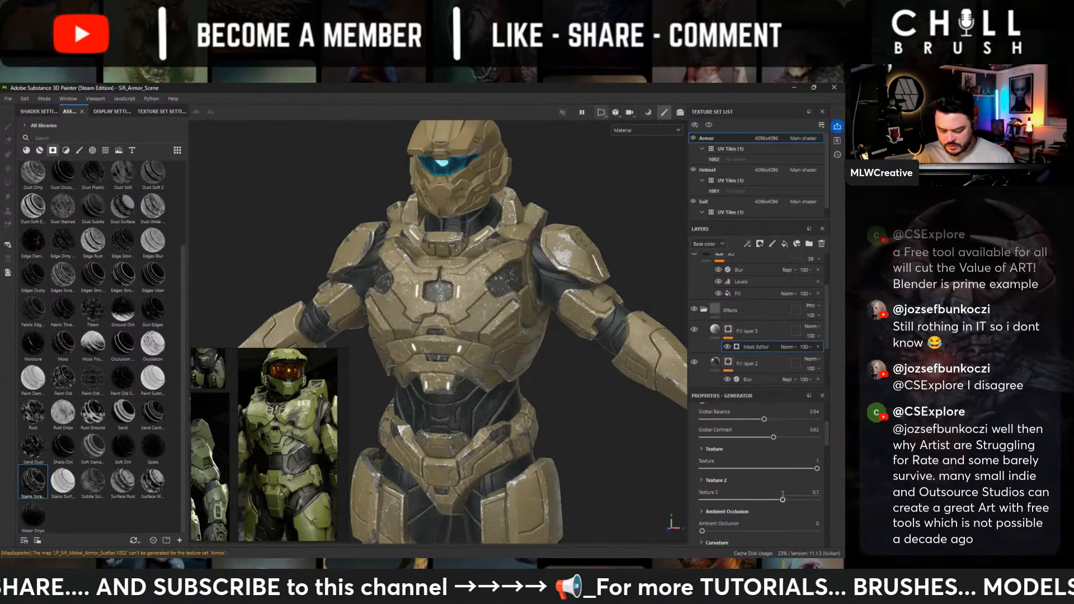
# - Set the scratch mask's Curvature to 0 and check the armor from the front
pyautogui.keyDown('alt'); pyautogui.moveTo(290, 219); pyautogui.dragTo(294, 176, button='middle'); pyautogui.keyUp('alt')
pyautogui.scroll(-3, 723, 478)
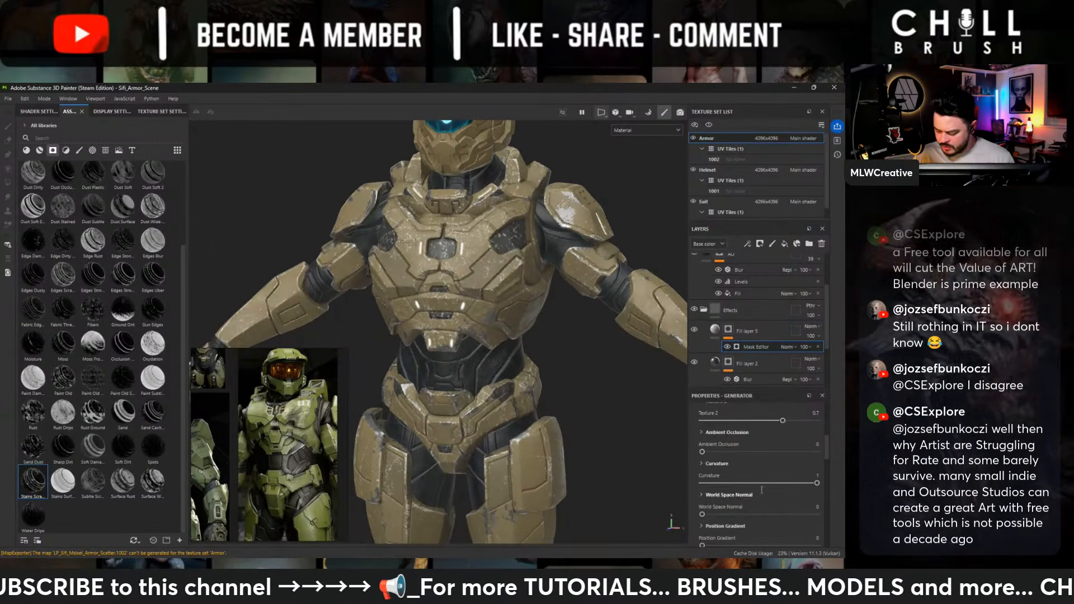
pyautogui.moveTo(755, 476); pyautogui.dragTo(699, 479)
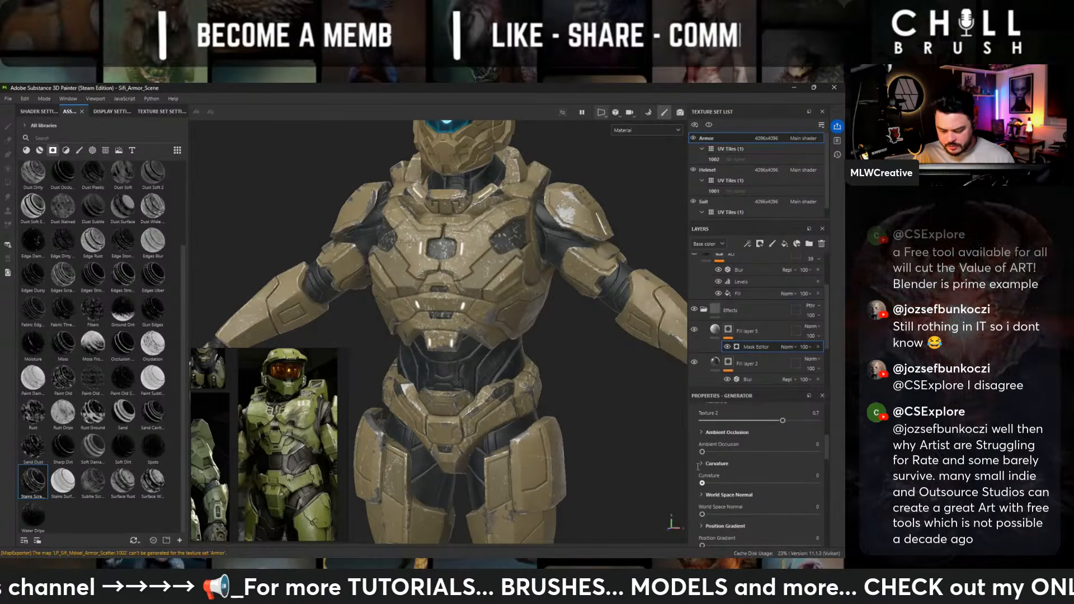
pyautogui.keyDown('alt'); pyautogui.moveTo(490, 291); pyautogui.dragTo(671, 392); pyautogui.keyUp('alt')
# - Set the Balance of the mask's Grunge Plaster Cracked texture to 0.63
pyautogui.scroll(5, 817, 448)
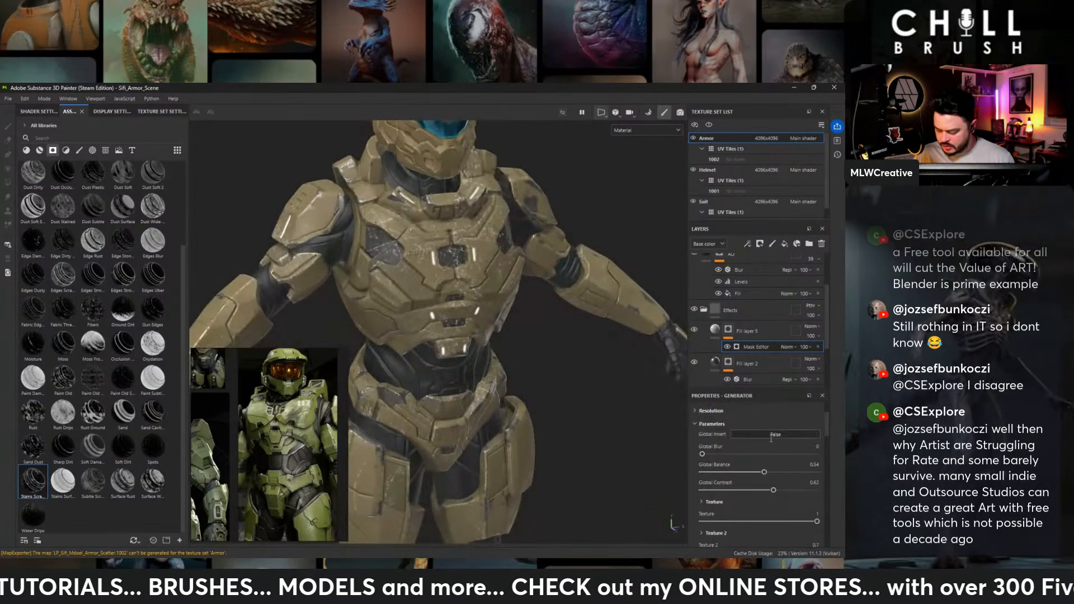
pyautogui.scroll(2, 771, 438)
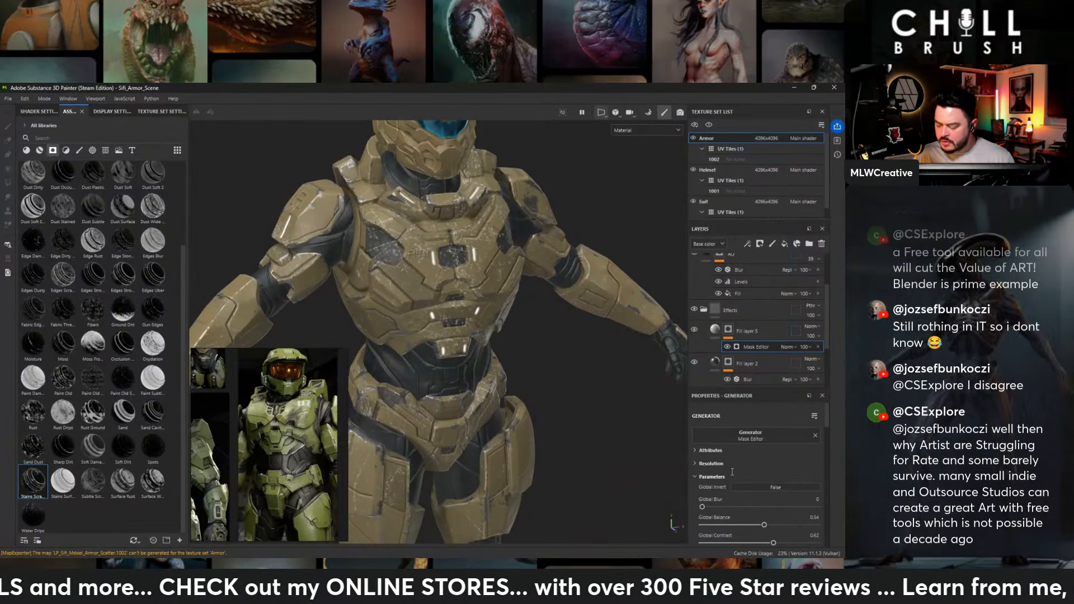
pyautogui.scroll(-8, 748, 476)
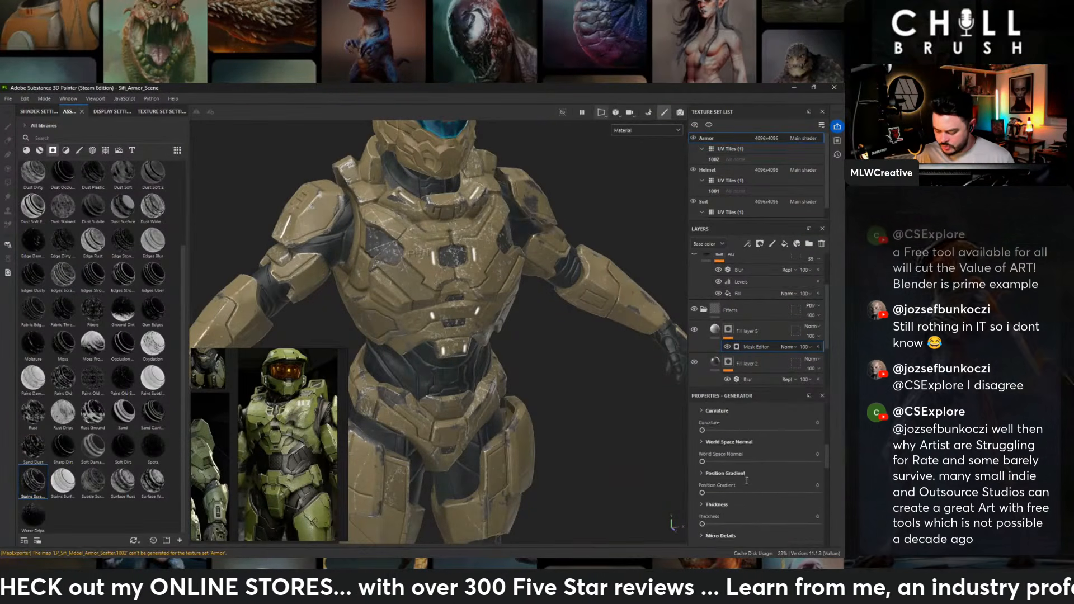
pyautogui.scroll(-3, 747, 495)
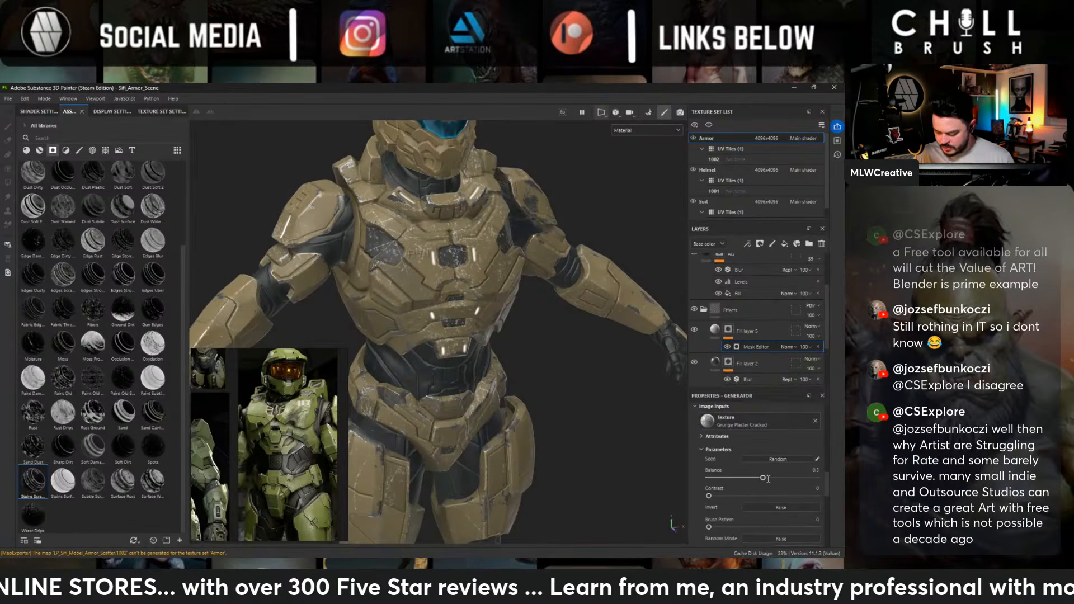
pyautogui.moveTo(762, 478)
pyautogui.mouseDown()
pyautogui.moveTo(709, 478)
pyautogui.moveTo(777, 477)
pyautogui.mouseUp()
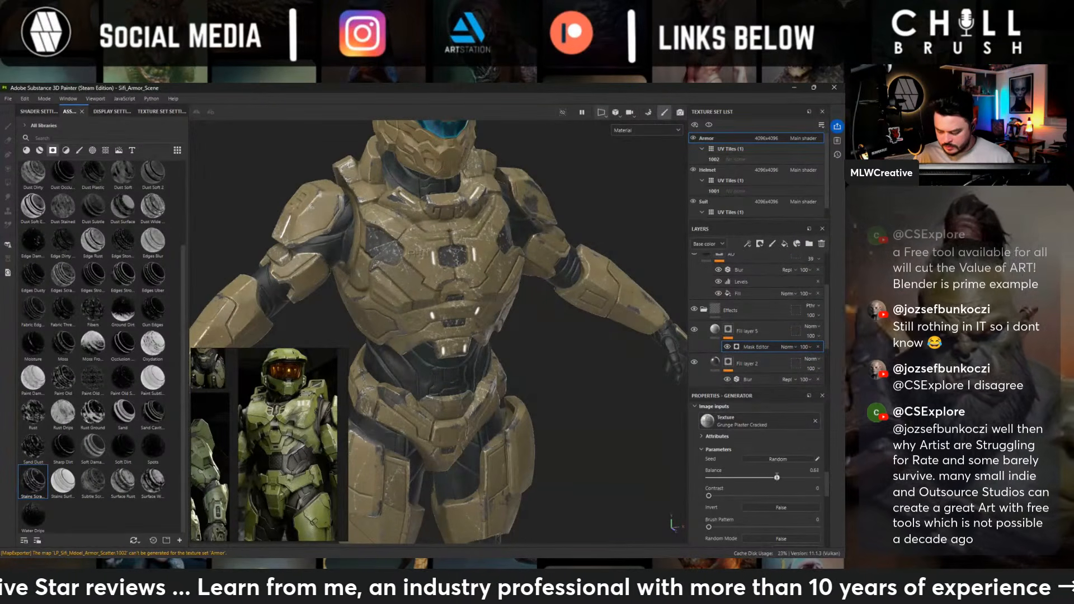
# - Set the Balance of the mask's secondary Grunge Scratches Dirty texture to 0.43
pyautogui.scroll(1, 735, 472)
pyautogui.scroll(-5, 726, 451)
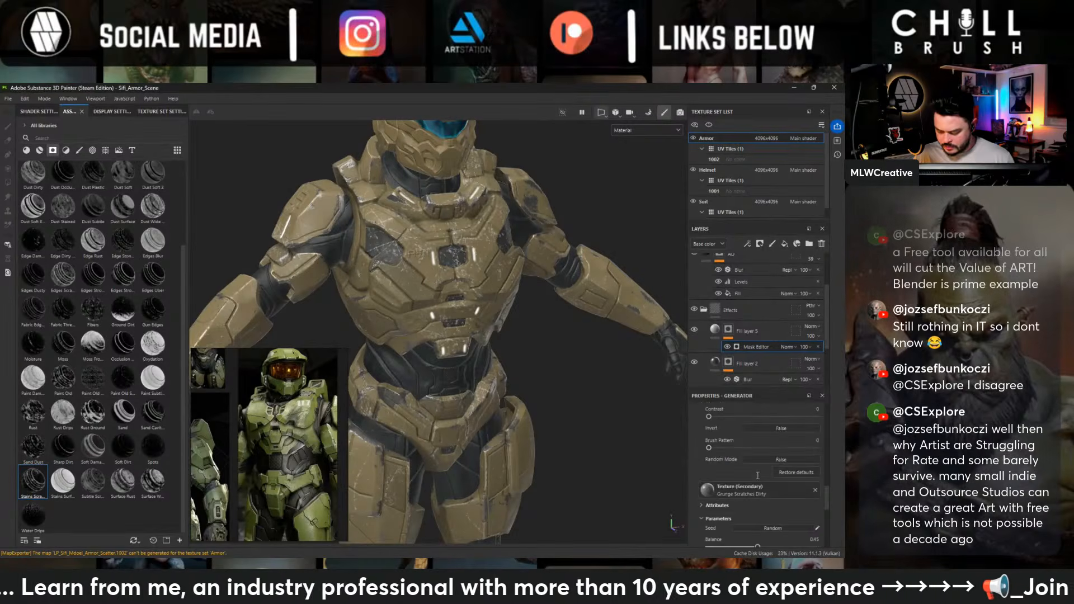
pyautogui.scroll(-2, 732, 465)
pyautogui.moveTo(758, 493); pyautogui.dragTo(751, 493)
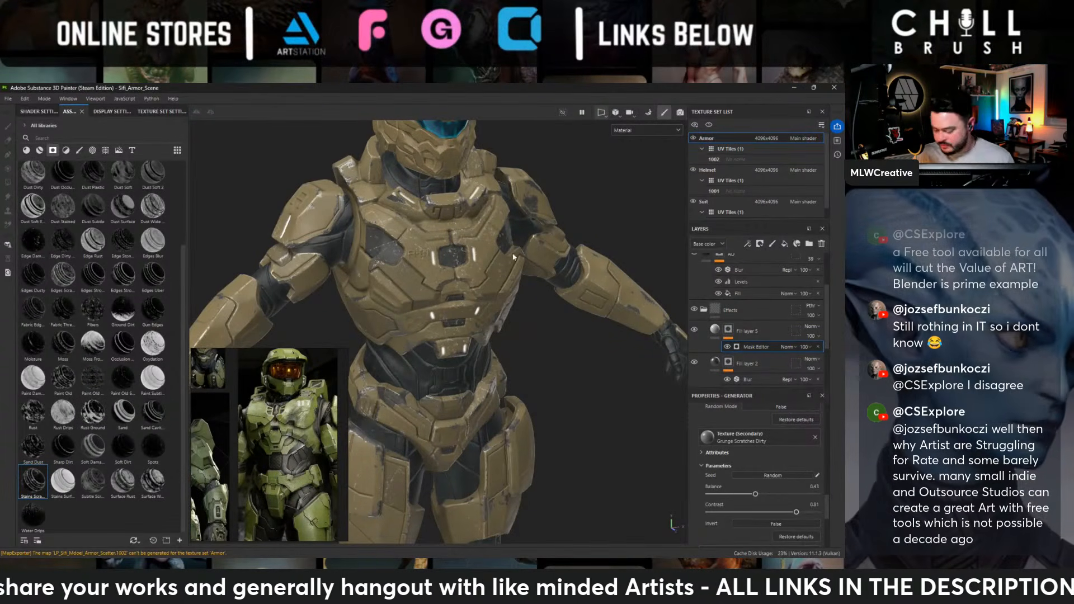
pyautogui.scroll(-2, 768, 482)
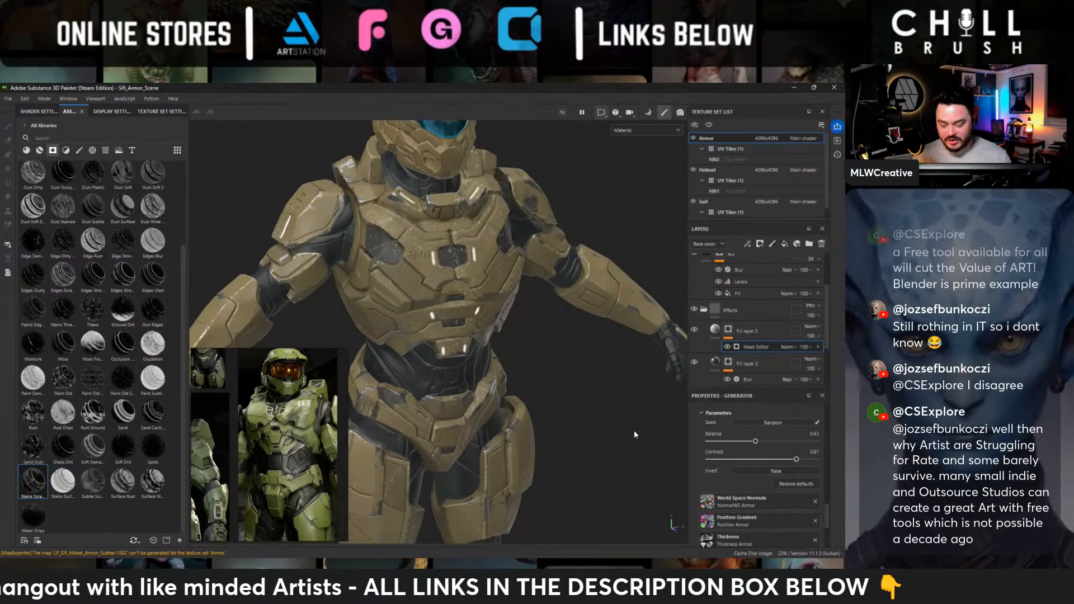
# - Examine the scratches on the torso, helmet, shoulder pads and arms from the front and side, including a close-up of the chest
pyautogui.keyDown('alt'); pyautogui.moveTo(633, 431); pyautogui.dragTo(527, 385); pyautogui.keyUp('alt')
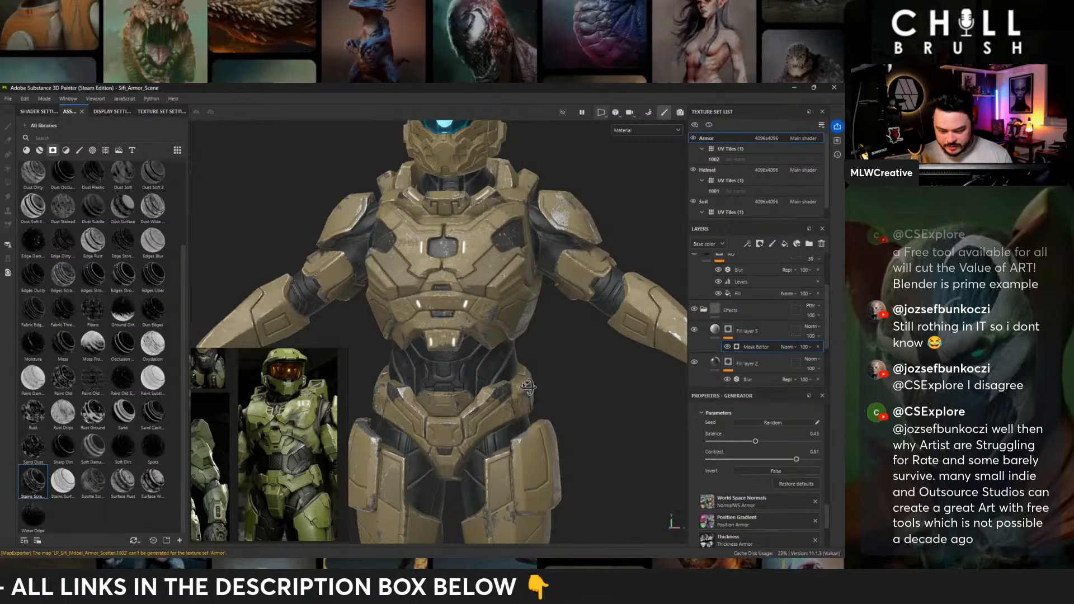
pyautogui.keyDown('alt'); pyautogui.moveTo(528, 386); pyautogui.dragTo(530, 348); pyautogui.keyUp('alt')
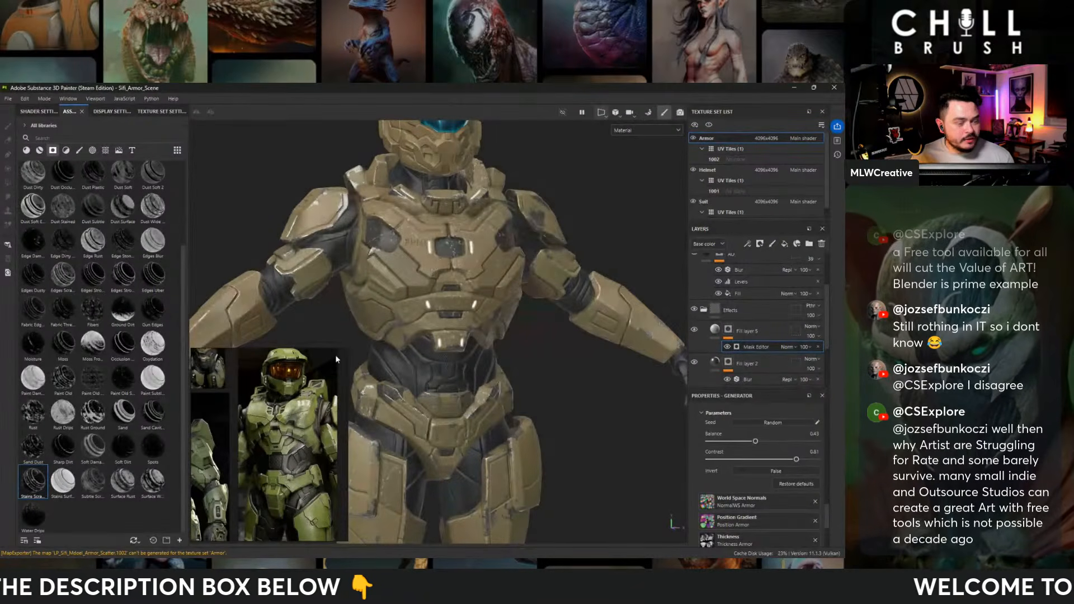
pyautogui.keyDown('alt'); pyautogui.moveTo(502, 166); pyautogui.dragTo(497, 247, button='middle'); pyautogui.keyUp('alt')
pyautogui.keyDown('alt'); pyautogui.moveTo(443, 265); pyautogui.dragTo(595, 266); pyautogui.keyUp('alt')
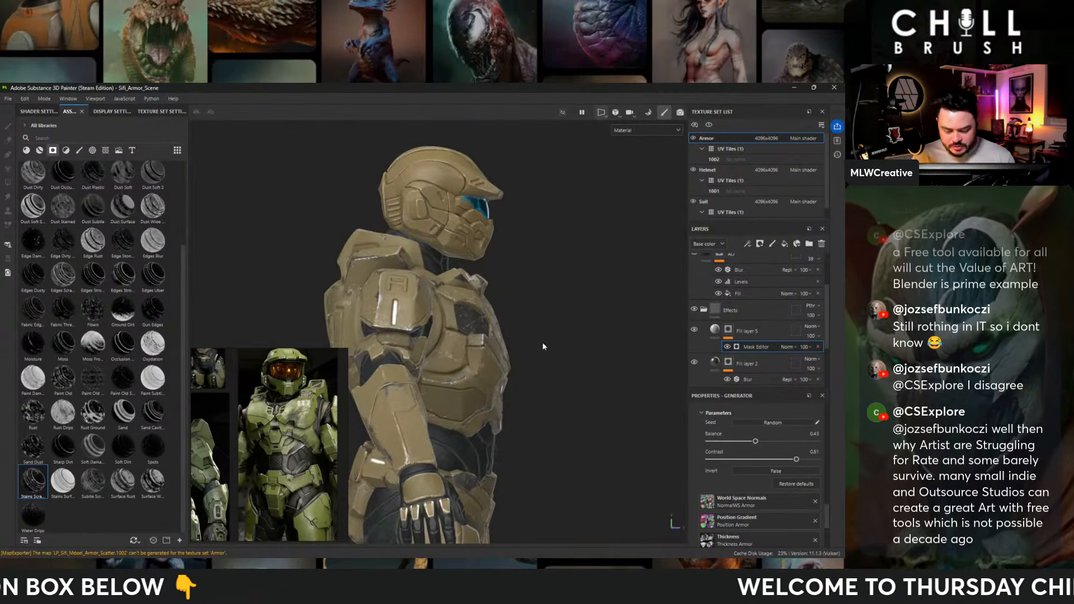
pyautogui.keyDown('alt'); pyautogui.moveTo(440, 395); pyautogui.dragTo(510, 262, button='middle'); pyautogui.keyUp('alt')
pyautogui.keyDown('alt'); pyautogui.moveTo(509, 262); pyautogui.dragTo(442, 266); pyautogui.keyUp('alt')
pyautogui.keyDown('alt'); pyautogui.moveTo(495, 314); pyautogui.dragTo(351, 344, button='middle'); pyautogui.keyUp('alt')
pyautogui.keyDown('alt'); pyautogui.moveTo(439, 266); pyautogui.dragTo(593, 291, button='right'); pyautogui.keyUp('alt')
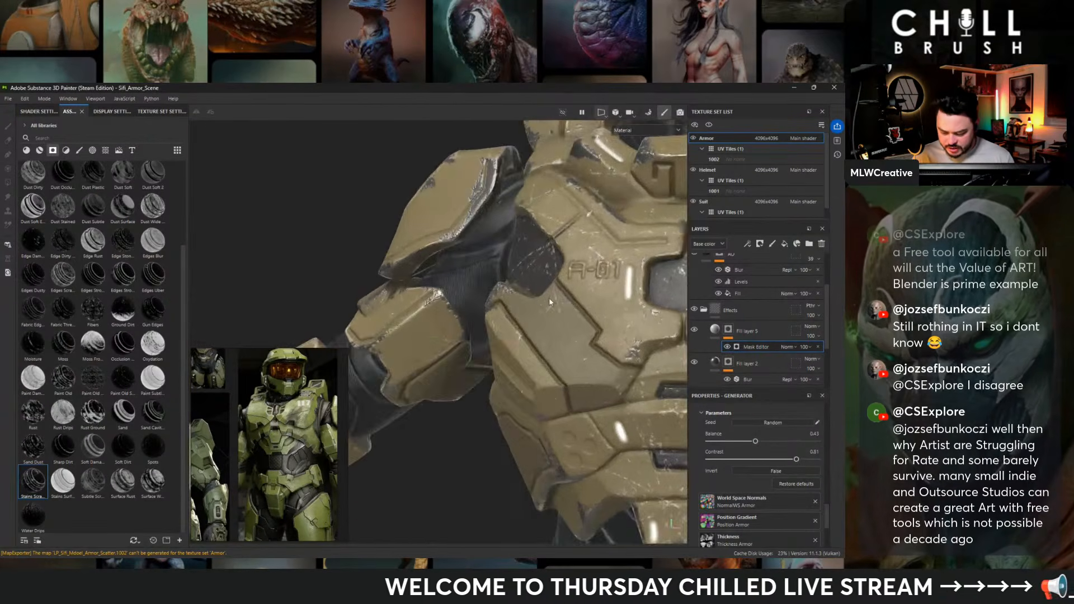
pyautogui.keyDown('alt'); pyautogui.moveTo(598, 296); pyautogui.dragTo(415, 306, button='middle'); pyautogui.keyUp('alt')
pyautogui.scroll(-3, 415, 306)
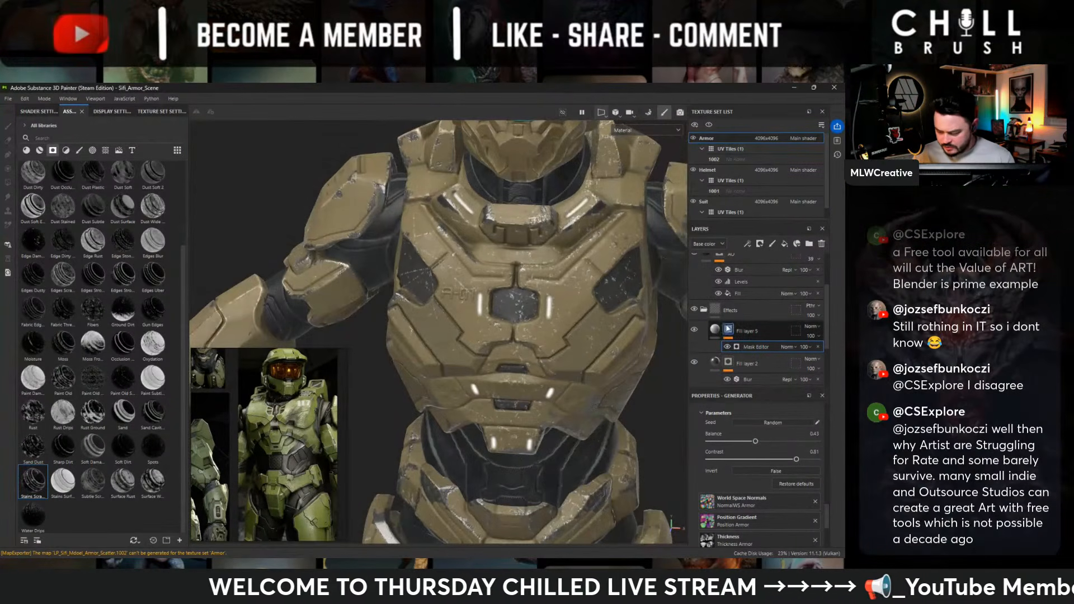
# - Enable the height channel on the scratches fill layer and set its Height to about -0.009, checking the indentation on the chest
pyautogui.click(711, 331)
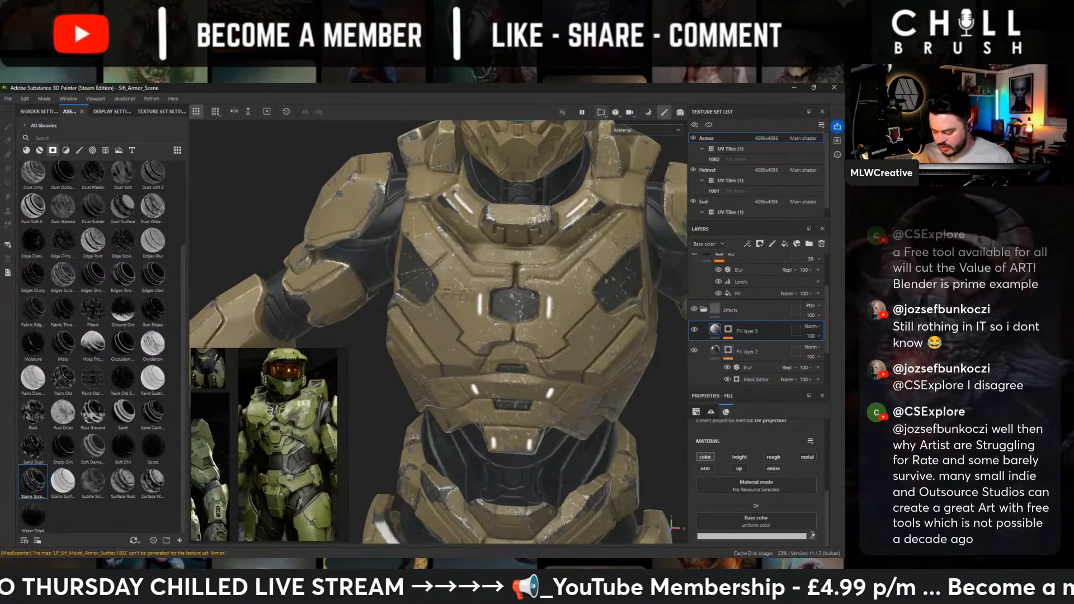
pyautogui.click(739, 457)
pyautogui.scroll(-1, 744, 504)
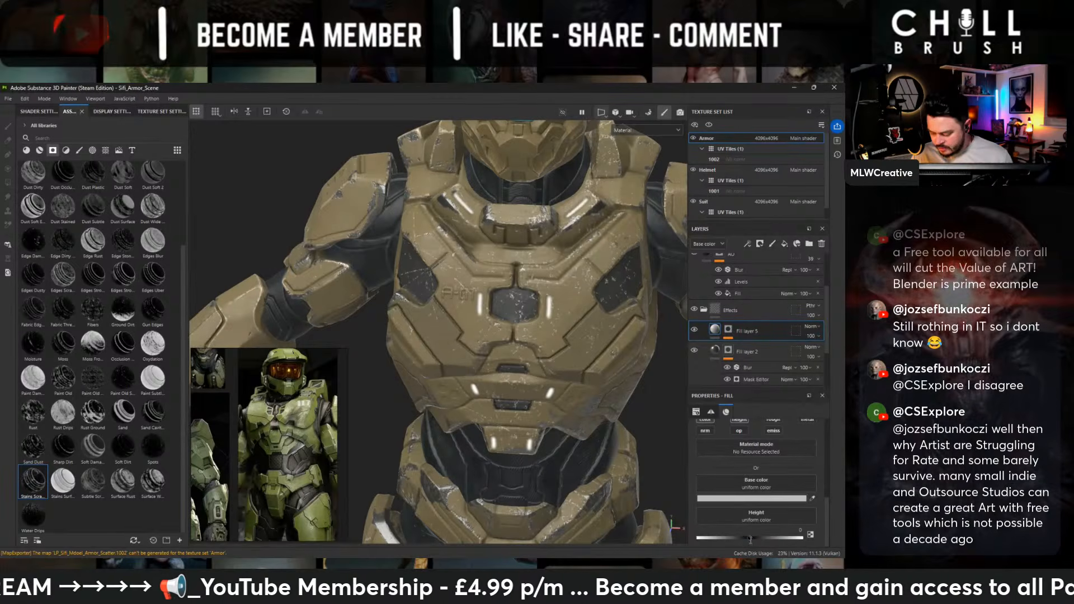
pyautogui.moveTo(750, 539); pyautogui.dragTo(748, 539)
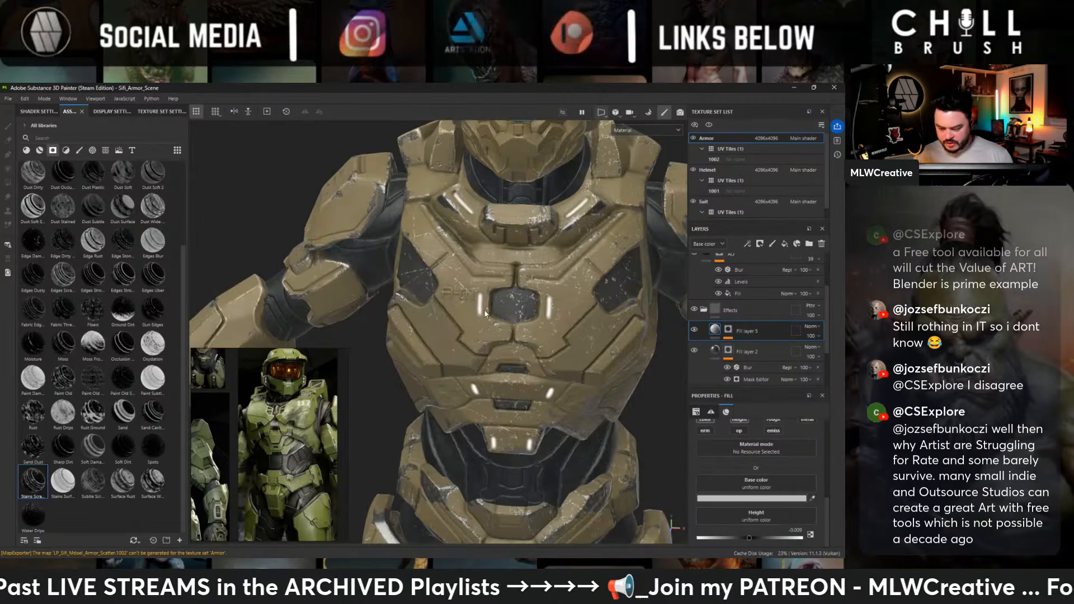
pyautogui.keyDown('alt'); pyautogui.moveTo(504, 275); pyautogui.dragTo(475, 265); pyautogui.keyUp('alt')
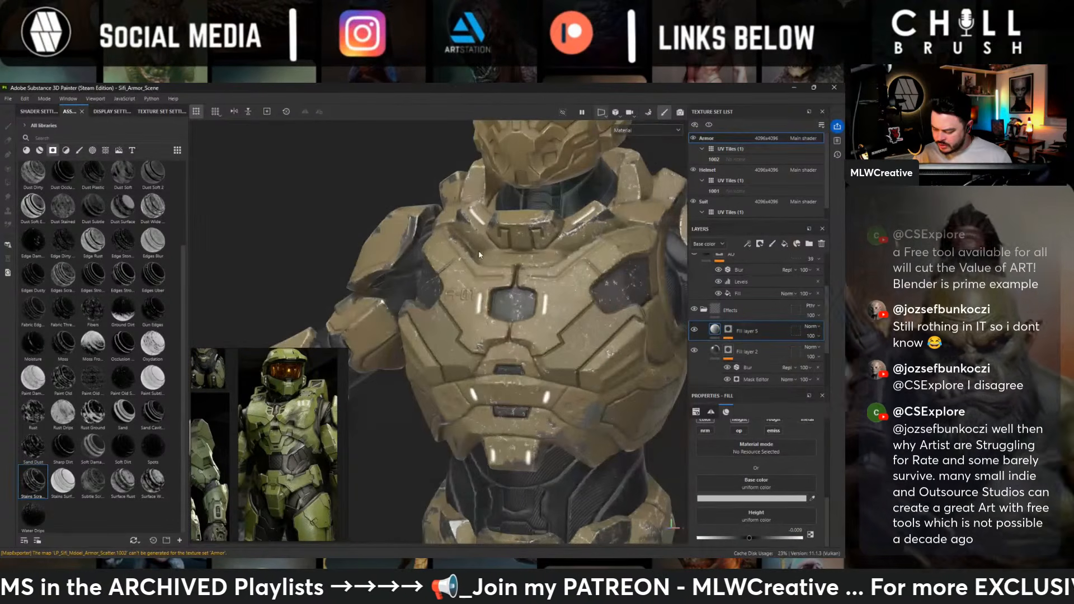
pyautogui.scroll(1, 792, 456)
pyautogui.scroll(-2, 762, 504)
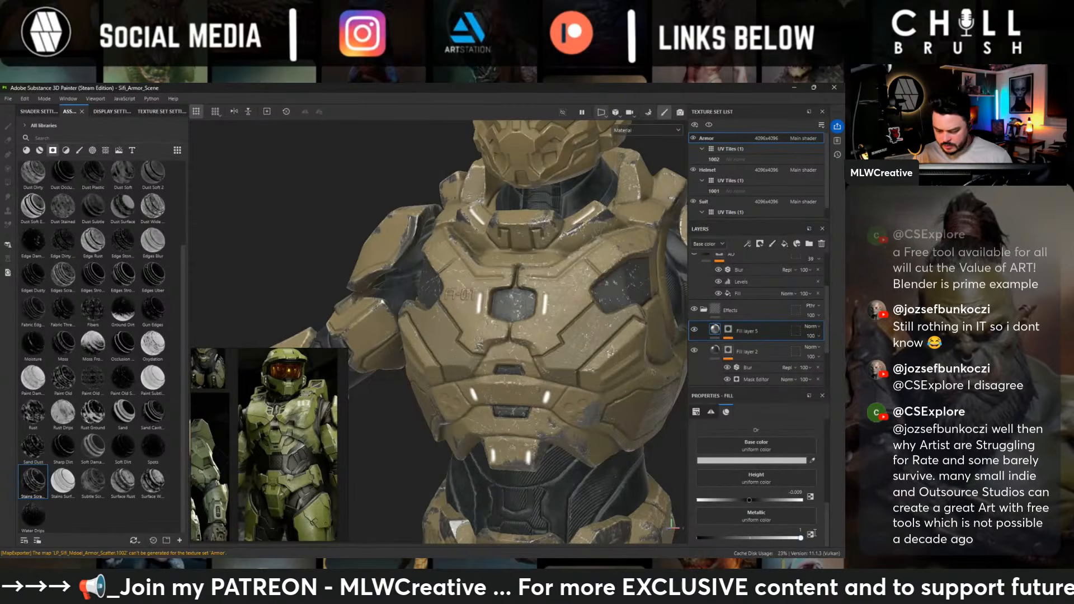
pyautogui.keyDown('alt'); pyautogui.moveTo(449, 246); pyautogui.dragTo(569, 263); pyautogui.keyUp('alt')
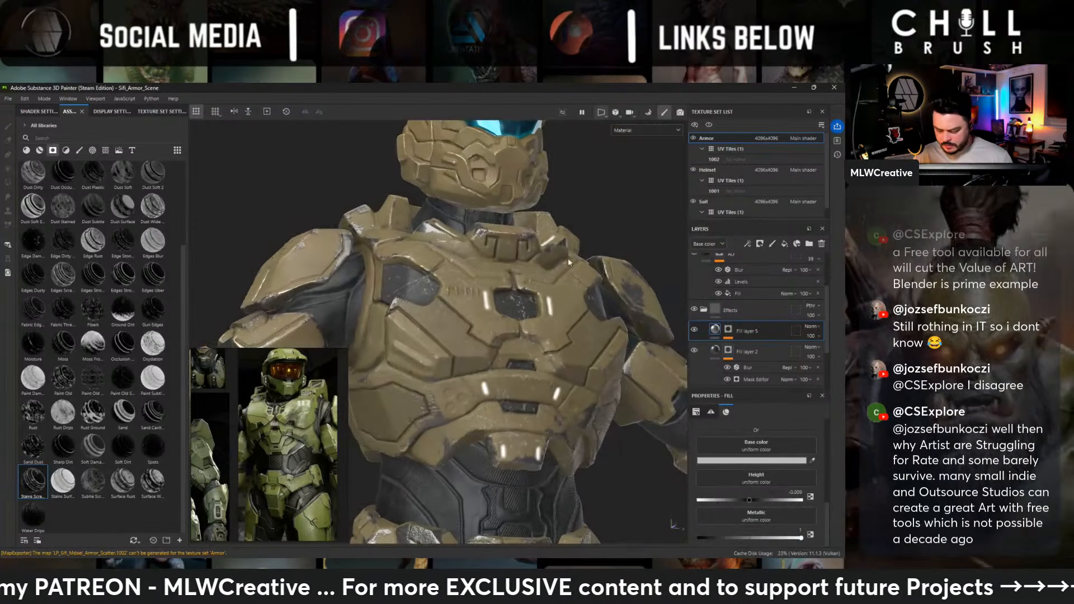
# - Enable the roughness channel on the scratches fill layer and set its Roughness to 0.3154
pyautogui.scroll(2, 766, 454)
pyautogui.click(773, 433)
pyautogui.scroll(-2, 758, 462)
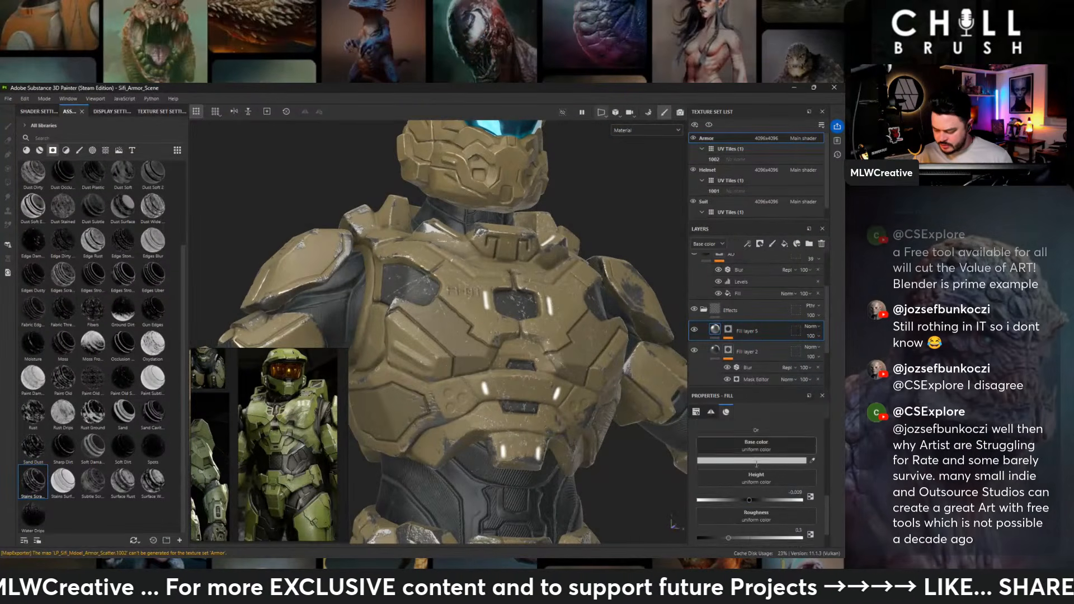
pyautogui.scroll(-1, 740, 532)
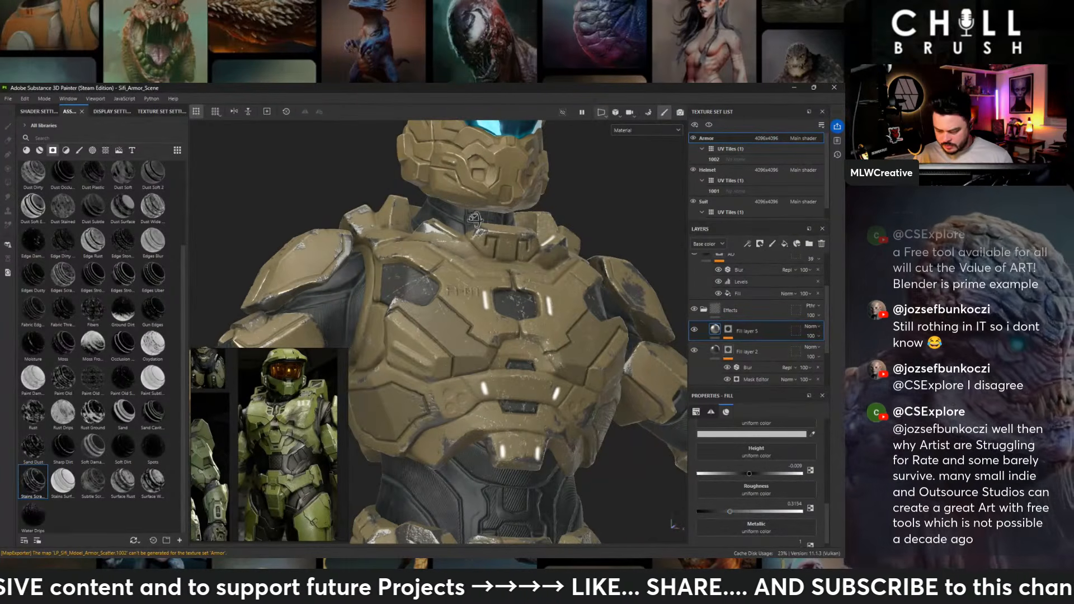
pyautogui.keyDown('alt'); pyautogui.keyDown('shift'); pyautogui.moveTo(655, 274); pyautogui.dragTo(636, 279); pyautogui.keyUp('shift'); pyautogui.keyUp('alt')
# - Create a folder in the Effects group, move the scratches fill layer into it and give the folder a black mask
pyautogui.click(809, 243)
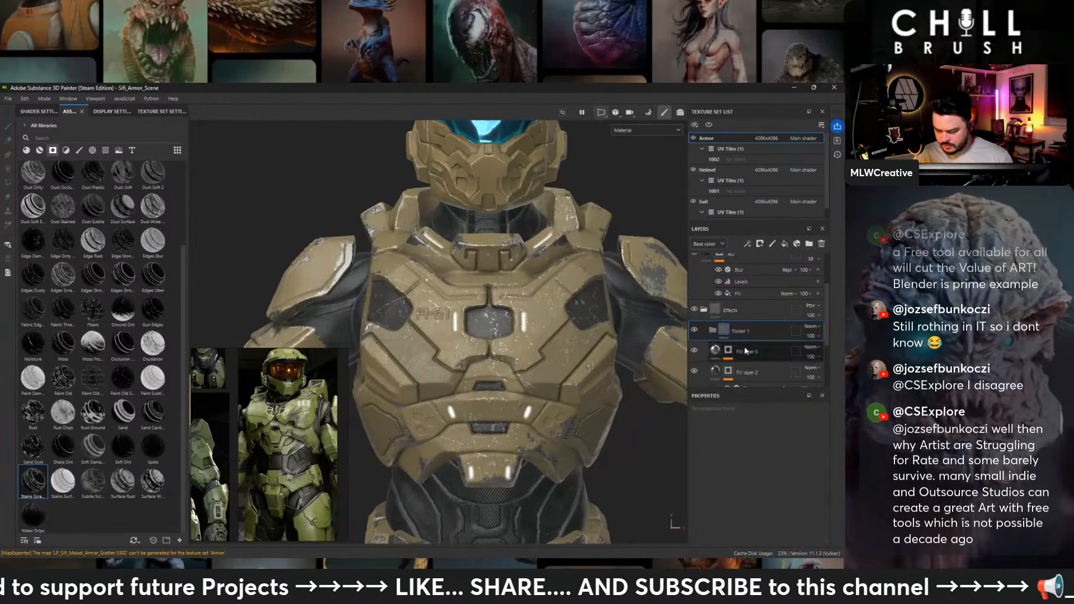
pyautogui.rightClick(741, 328)
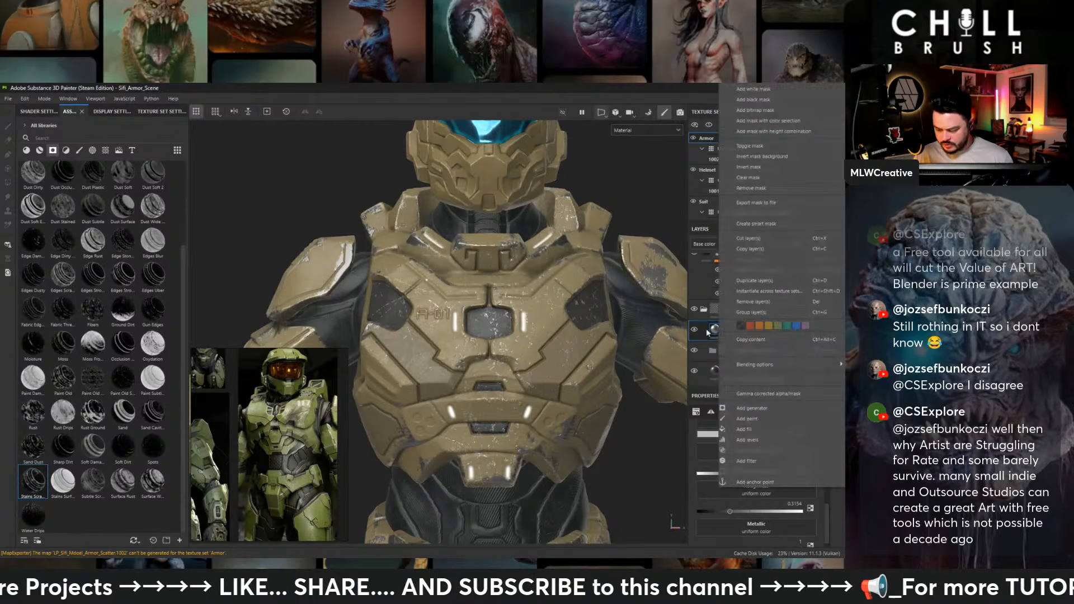
pyautogui.click(705, 331)
pyautogui.moveTo(748, 330); pyautogui.dragTo(757, 347)
pyautogui.rightClick(741, 325)
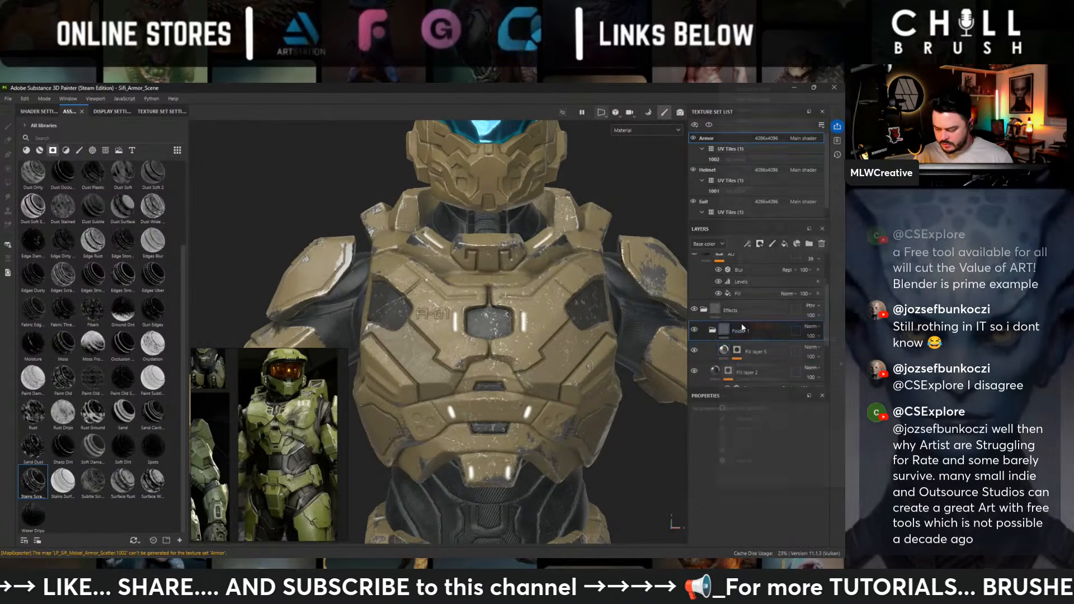
pyautogui.click(759, 101)
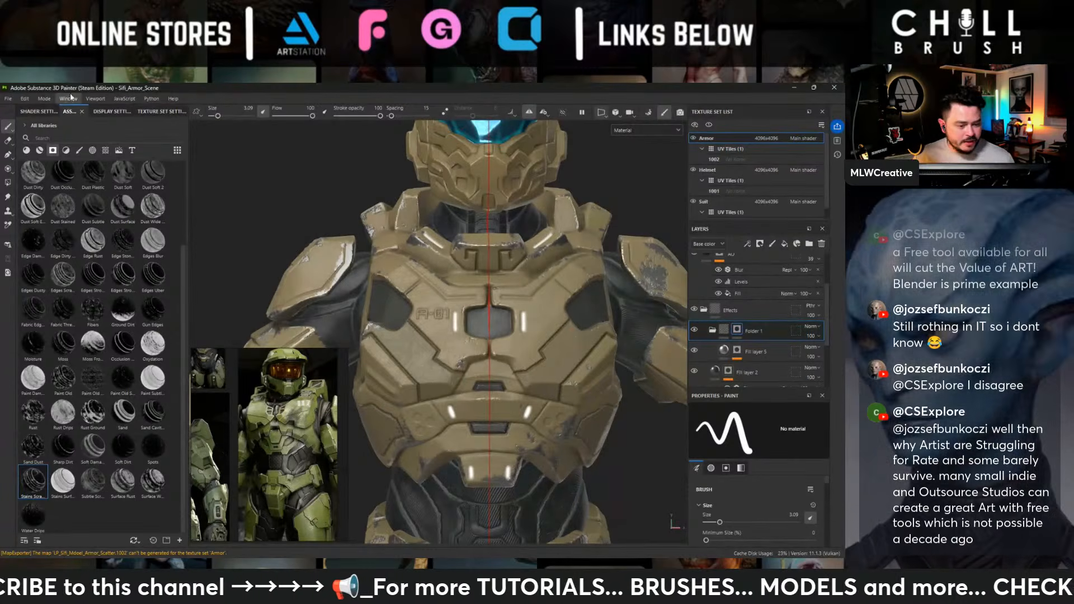
# - Choose the Artistic Heavy Sponge brush and paint scratches into the folder mask on the torso and shoulder armor
pyautogui.click(79, 150)
pyautogui.scroll(3, 89, 252)
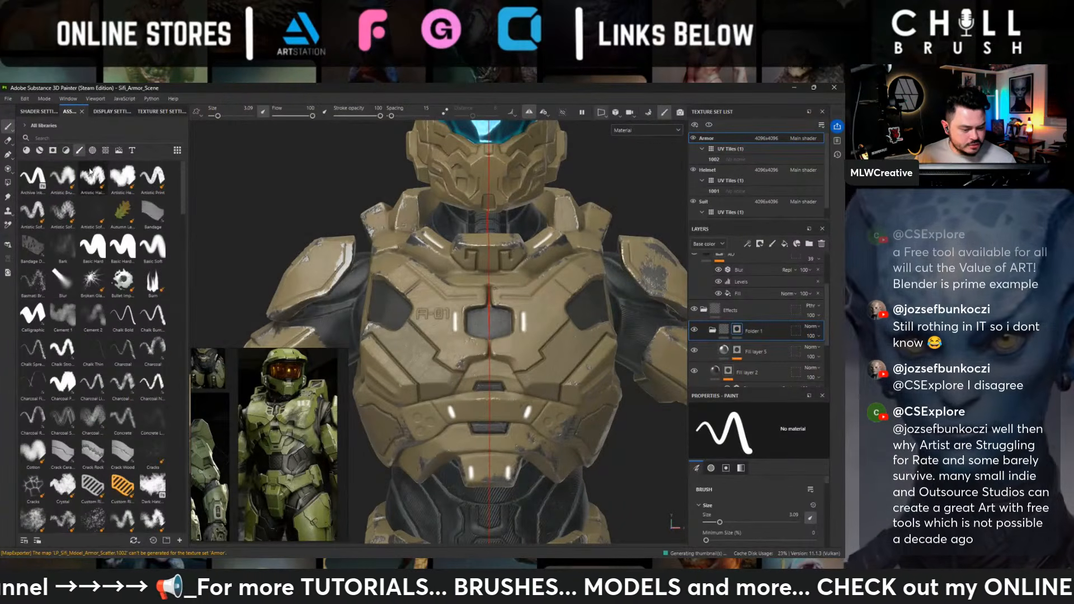
pyautogui.click(62, 176)
pyautogui.click(123, 177)
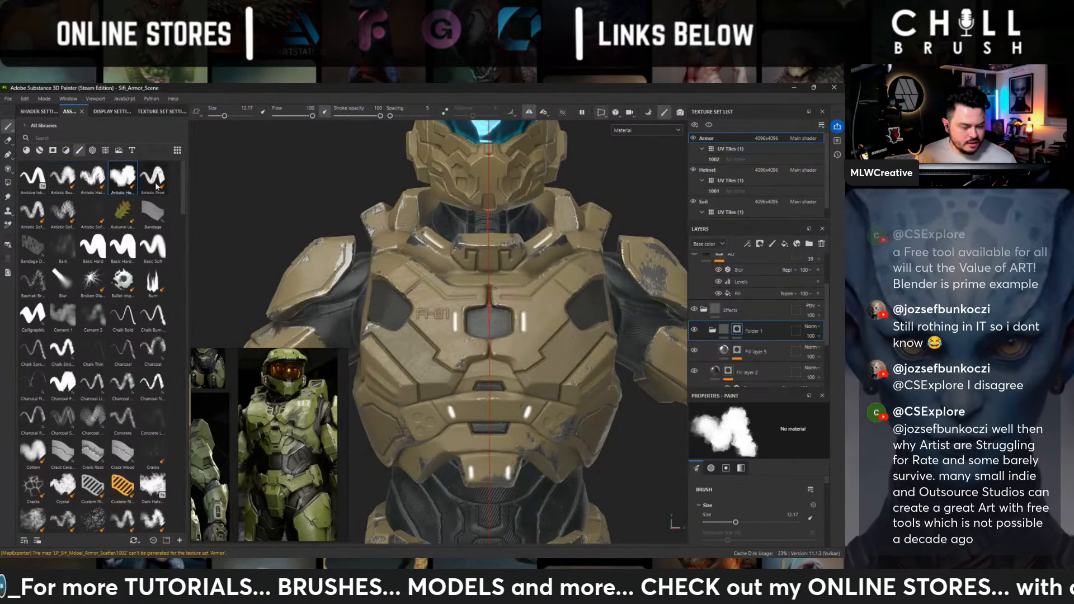
pyautogui.scroll(-2, 431, 216)
pyautogui.keyDown('alt'); pyautogui.moveTo(428, 209); pyautogui.dragTo(386, 229); pyautogui.keyUp('alt')
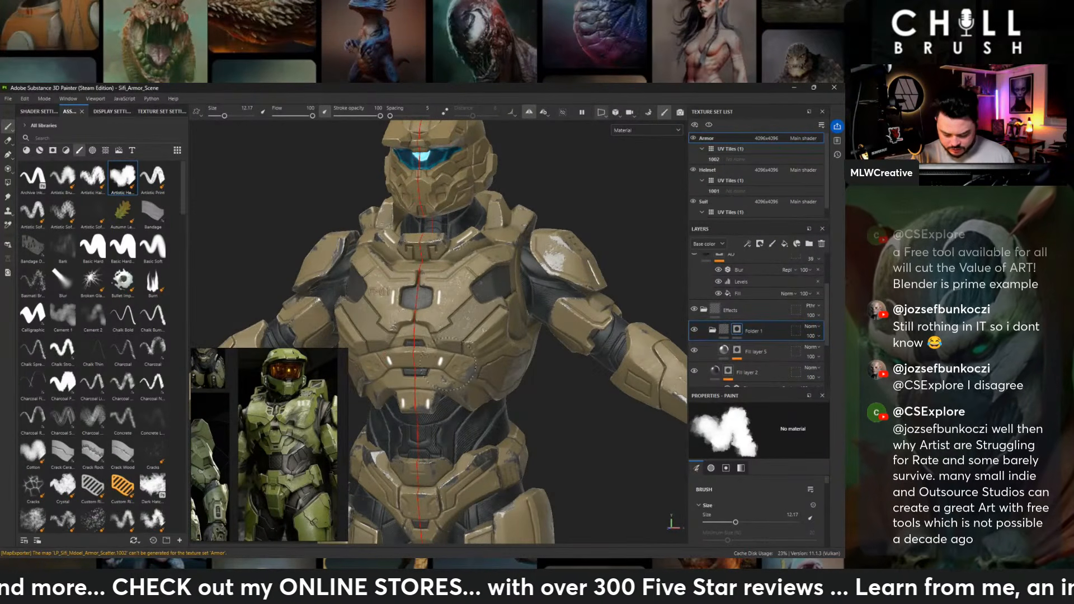
pyautogui.keyDown('alt'); pyautogui.moveTo(425, 377); pyautogui.dragTo(596, 269); pyautogui.keyUp('alt')
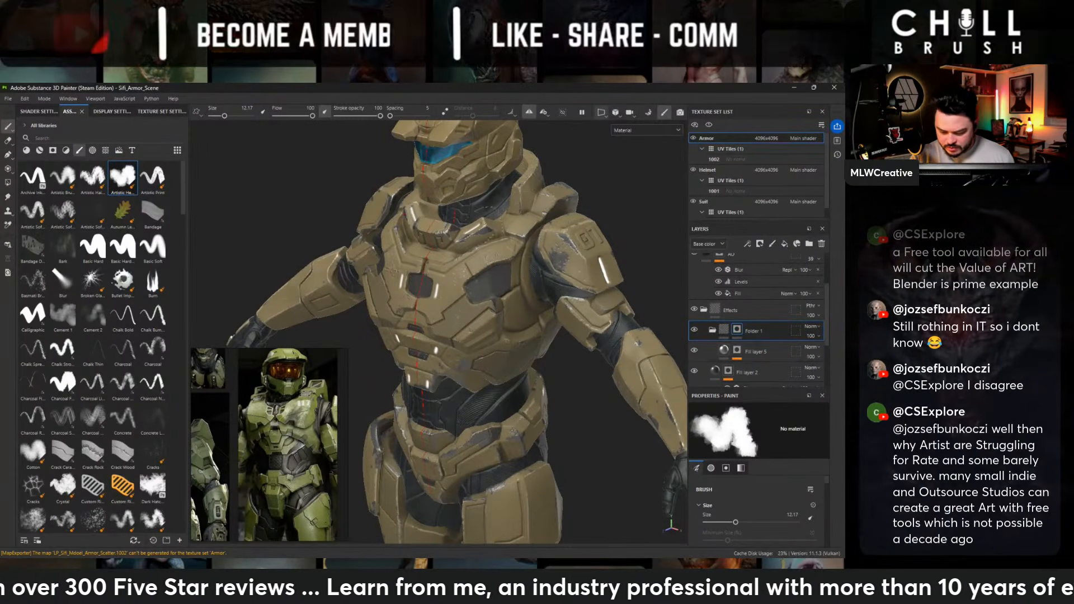
# - Paint scratches into the folder mask on the thigh, knee, shin and boot armor from the front and side
pyautogui.keyDown('ctrl'); pyautogui.keyDown('alt'); pyautogui.moveTo(531, 311); pyautogui.dragTo(529, 131); pyautogui.keyUp('alt'); pyautogui.keyUp('ctrl')
pyautogui.keyDown('alt'); pyautogui.moveTo(551, 330); pyautogui.dragTo(560, 254); pyautogui.keyUp('alt')
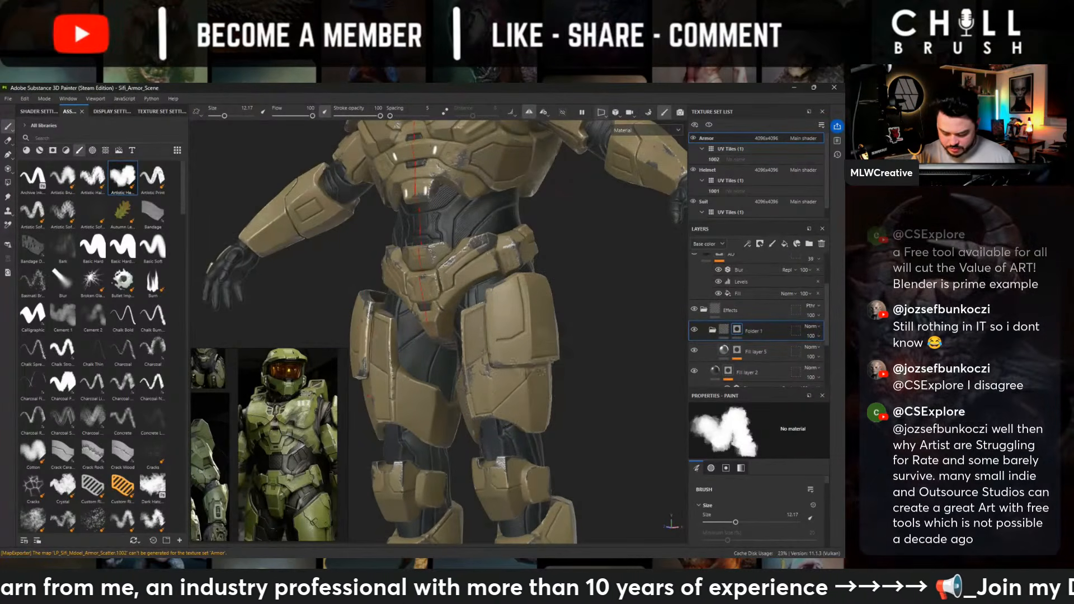
pyautogui.moveTo(537, 371)
pyautogui.keyDown('ctrl'); pyautogui.keyDown('alt'); pyautogui.mouseDown()
pyautogui.moveTo(568, 266)
pyautogui.moveTo(604, 282)
pyautogui.mouseUp(); pyautogui.keyUp('alt'); pyautogui.keyUp('ctrl')
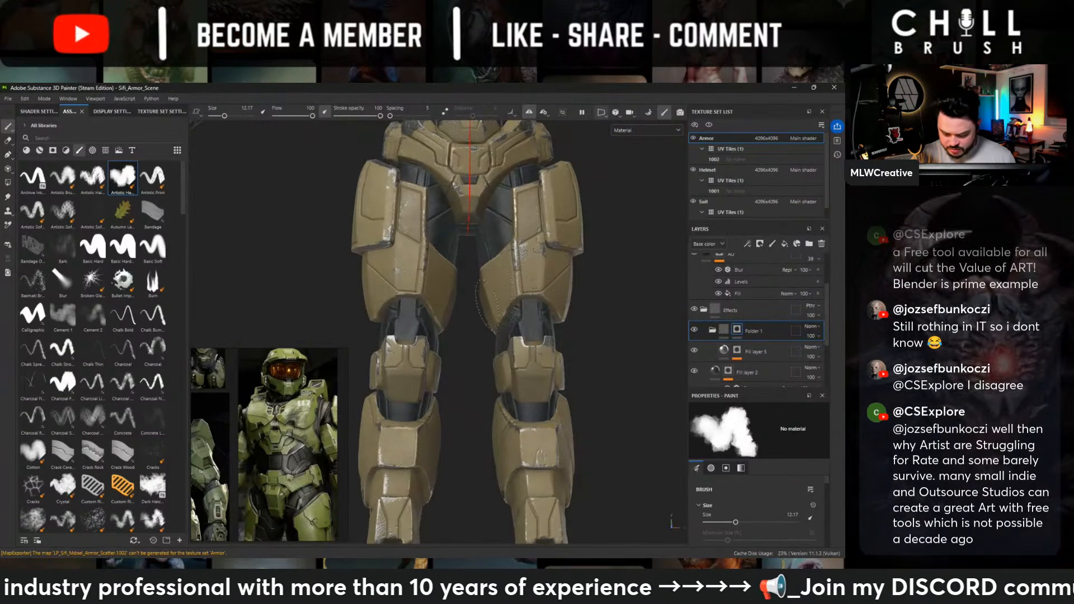
pyautogui.keyDown('ctrl'); pyautogui.keyDown('alt'); pyautogui.moveTo(492, 305); pyautogui.dragTo(517, 235); pyautogui.keyUp('alt'); pyautogui.keyUp('ctrl')
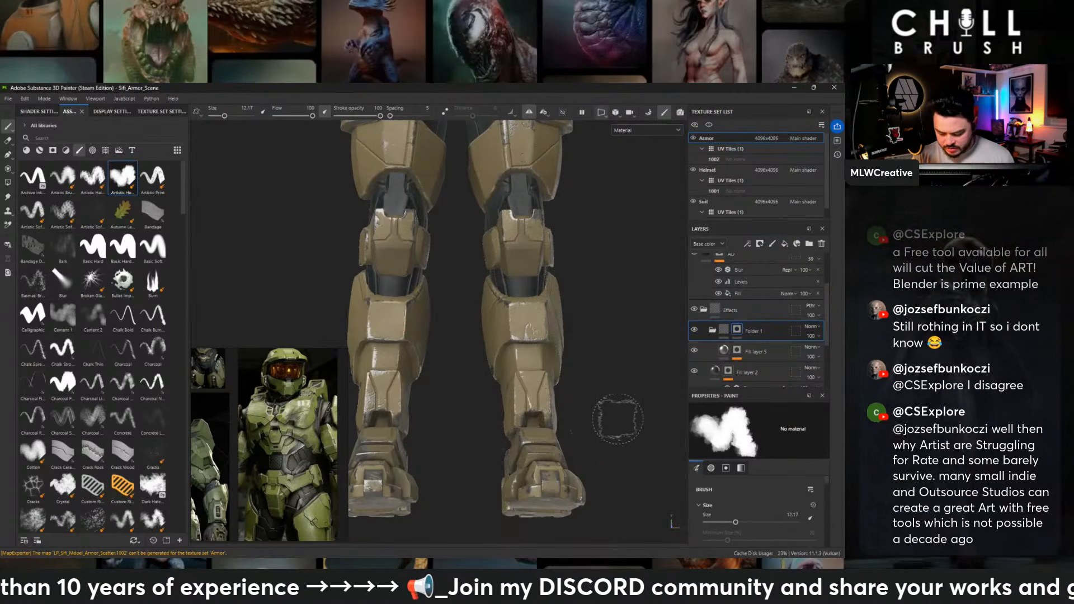
pyautogui.keyDown('alt'); pyautogui.moveTo(558, 332); pyautogui.dragTo(496, 400); pyautogui.keyUp('alt')
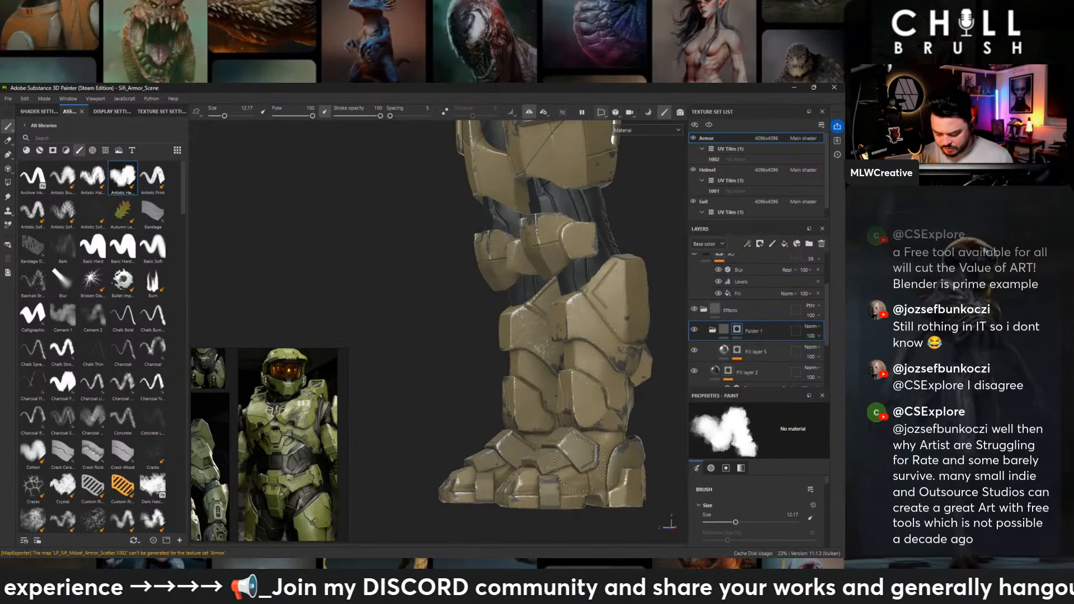
pyautogui.keyDown('alt'); pyautogui.moveTo(576, 492); pyautogui.dragTo(672, 510); pyautogui.keyUp('alt')
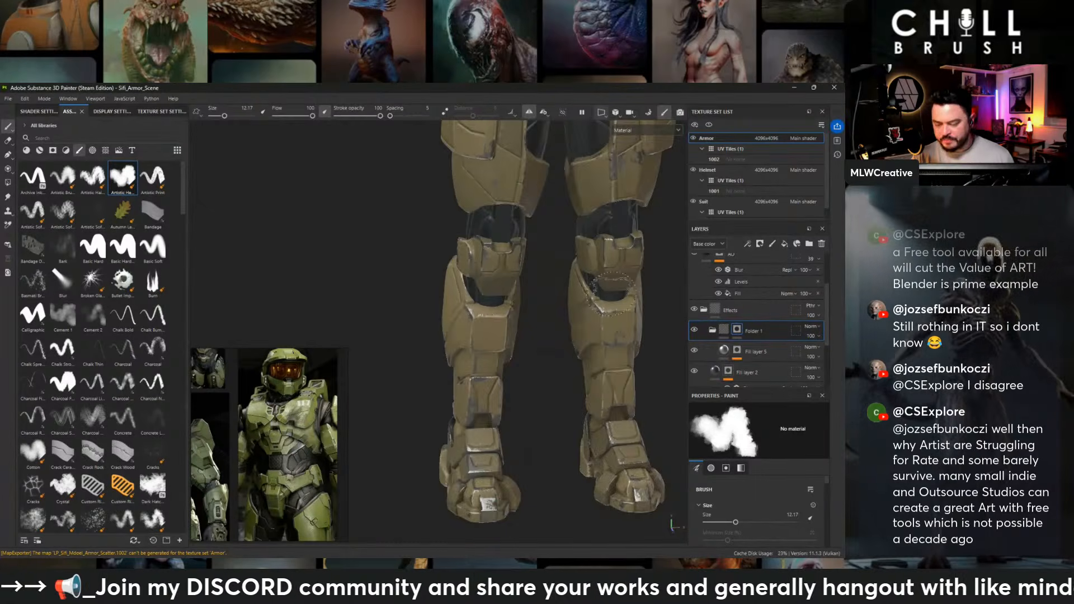
# - Paint scratches into the folder mask on the side of the upper body and the rear waist armor
pyautogui.keyDown('ctrl'); pyautogui.keyDown('alt'); pyautogui.moveTo(614, 293); pyautogui.dragTo(502, 427); pyautogui.keyUp('alt'); pyautogui.keyUp('ctrl')
pyautogui.keyDown('alt'); pyautogui.moveTo(447, 406); pyautogui.dragTo(519, 426, button='right'); pyautogui.keyUp('alt')
pyautogui.keyDown('alt'); pyautogui.moveTo(518, 427); pyautogui.dragTo(351, 369); pyautogui.keyUp('alt')
pyautogui.keyDown('ctrl'); pyautogui.keyDown('alt'); pyautogui.moveTo(538, 246); pyautogui.dragTo(636, 297); pyautogui.keyUp('alt'); pyautogui.keyUp('ctrl')
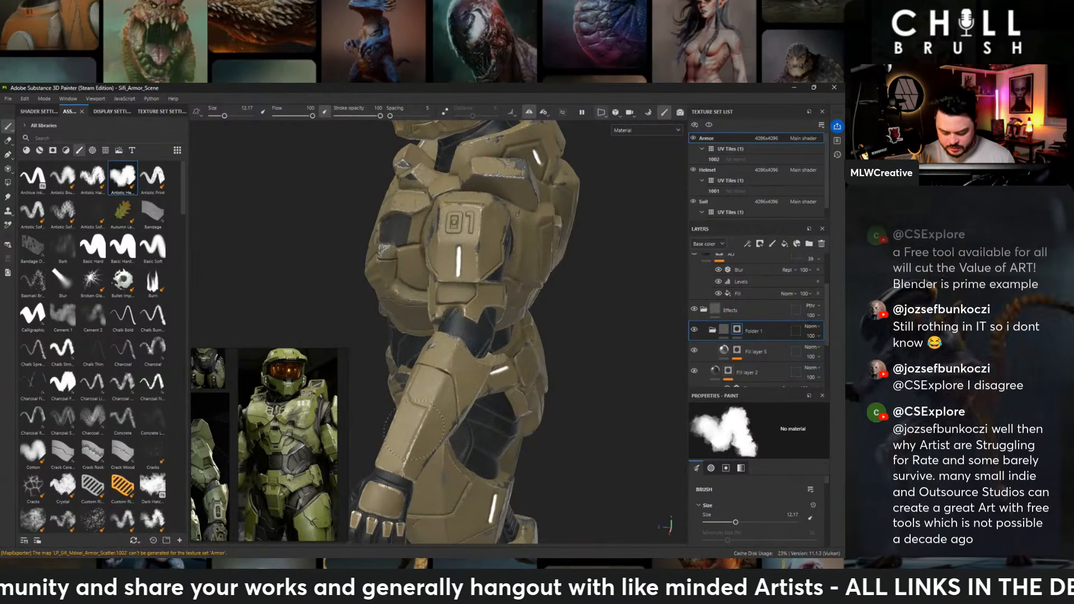
pyautogui.keyDown('alt'); pyautogui.moveTo(628, 364); pyautogui.dragTo(459, 319); pyautogui.keyUp('alt')
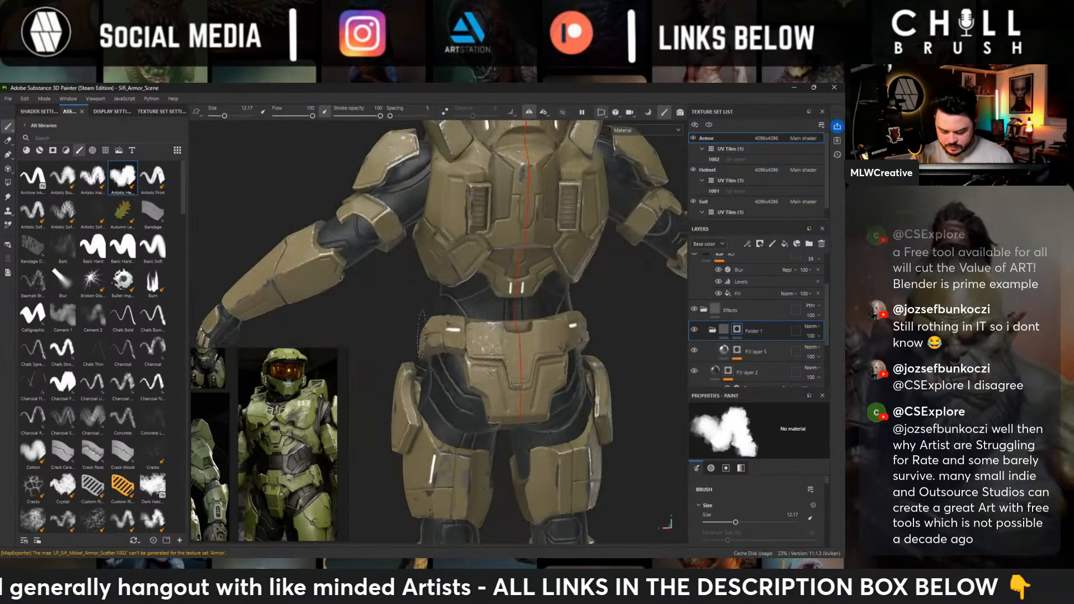
# - Paint scratches into the folder mask on the back of the legs and the backpack area
pyautogui.keyDown('ctrl'); pyautogui.keyDown('alt'); pyautogui.moveTo(503, 390); pyautogui.dragTo(556, 217); pyautogui.keyUp('alt'); pyautogui.keyUp('ctrl')
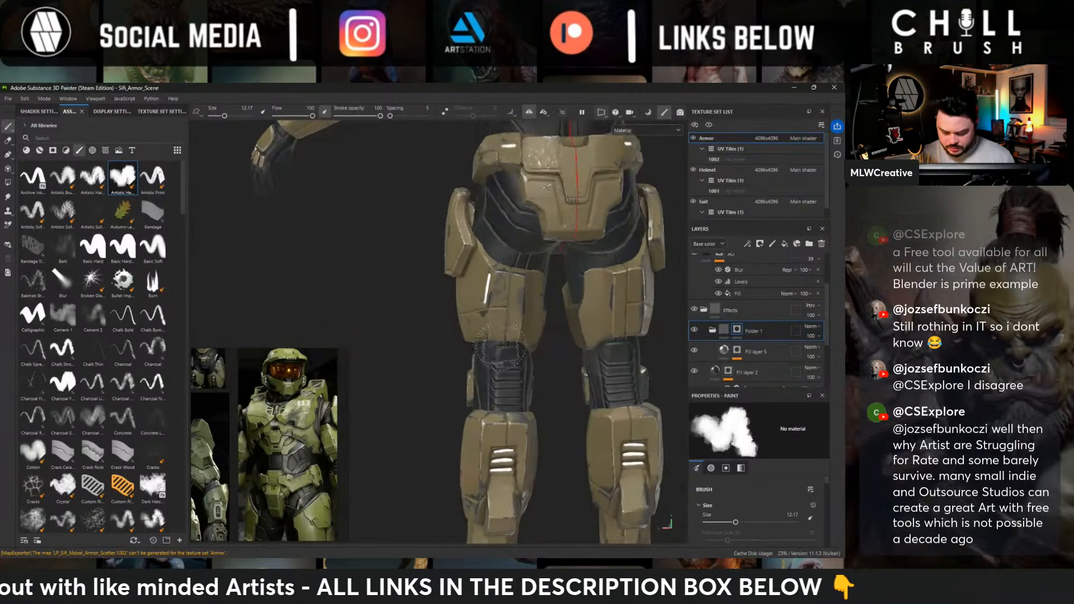
pyautogui.keyDown('ctrl'); pyautogui.keyDown('alt'); pyautogui.moveTo(500, 353); pyautogui.dragTo(511, 251); pyautogui.keyUp('alt'); pyautogui.keyUp('ctrl')
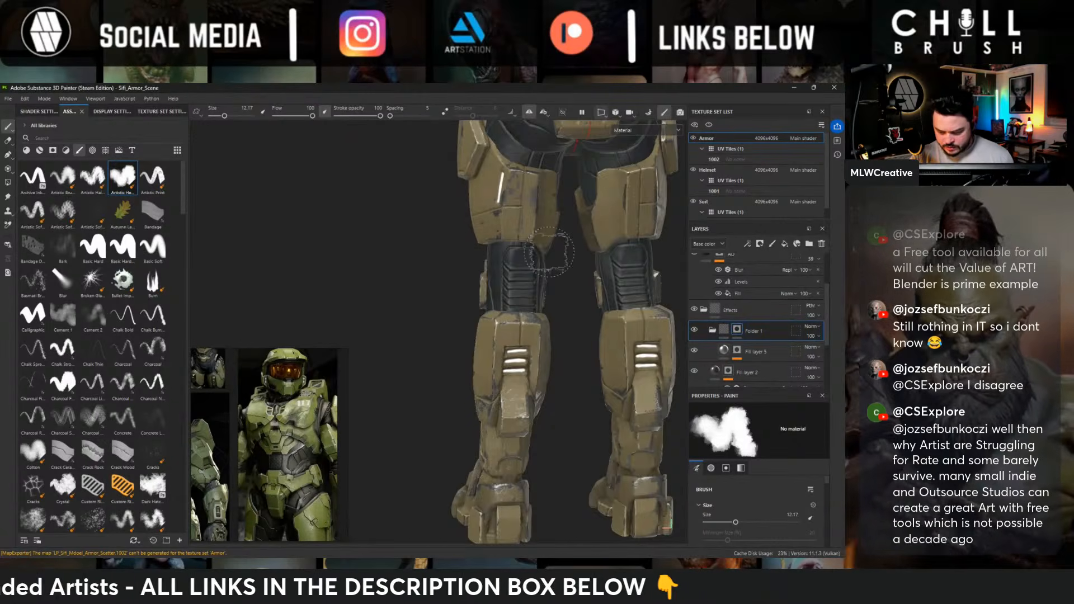
pyautogui.keyDown('ctrl'); pyautogui.keyDown('alt'); pyautogui.moveTo(551, 195); pyautogui.dragTo(484, 513); pyautogui.keyUp('alt'); pyautogui.keyUp('ctrl')
pyautogui.keyDown('alt'); pyautogui.moveTo(495, 238); pyautogui.dragTo(542, 304); pyautogui.keyUp('alt')
pyautogui.keyDown('ctrl'); pyautogui.keyDown('alt'); pyautogui.moveTo(517, 171); pyautogui.dragTo(435, 311); pyautogui.keyUp('alt'); pyautogui.keyUp('ctrl')
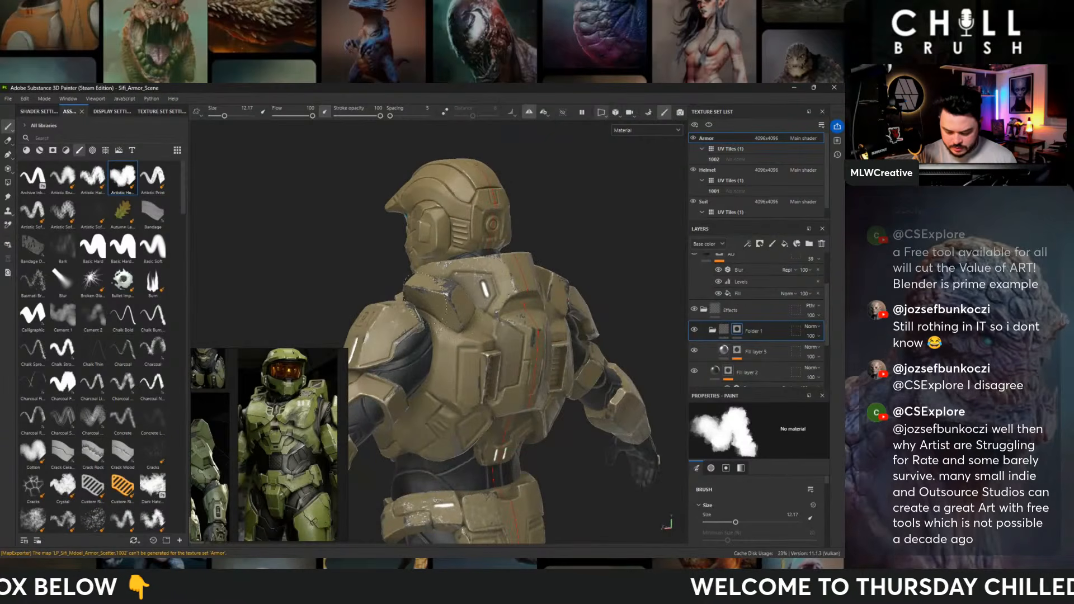
# - Paint scratches into the folder mask on the side of the torso, the belt and the outer thigh plate
pyautogui.keyDown('alt'); pyautogui.moveTo(412, 425); pyautogui.dragTo(606, 250); pyautogui.keyUp('alt')
pyautogui.keyDown('alt'); pyautogui.moveTo(438, 295); pyautogui.dragTo(541, 320); pyautogui.keyUp('alt')
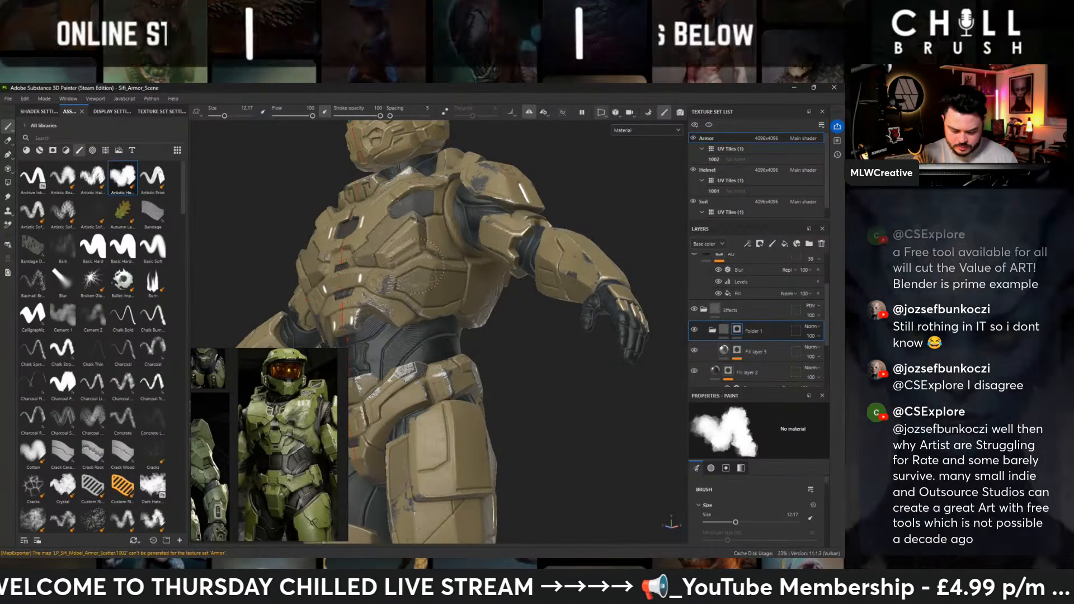
pyautogui.keyDown('alt'); pyautogui.moveTo(433, 347); pyautogui.dragTo(535, 163, button='middle'); pyautogui.keyUp('alt')
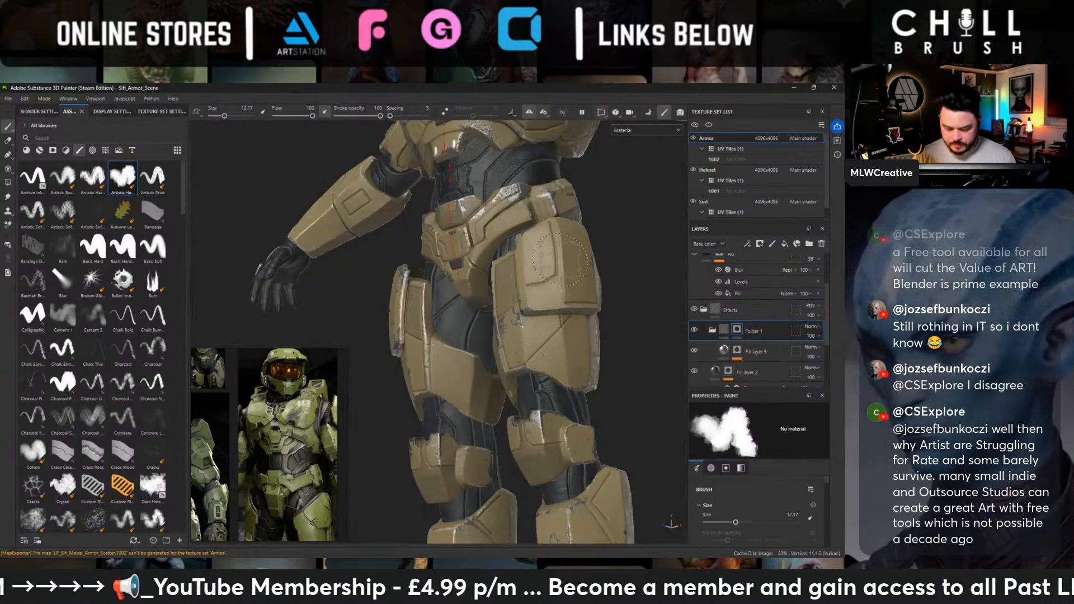
# - Examine the painted scratches on the whole character from the front, including closer views of the abdomen and chest
pyautogui.keyDown('alt'); pyautogui.moveTo(573, 375); pyautogui.dragTo(276, 220, button='right'); pyautogui.keyUp('alt')
pyautogui.keyDown('alt'); pyautogui.keyDown('shift'); pyautogui.moveTo(276, 220); pyautogui.dragTo(466, 201); pyautogui.keyUp('shift'); pyautogui.keyUp('alt')
pyautogui.keyDown('alt'); pyautogui.moveTo(466, 202); pyautogui.dragTo(446, 383, button='middle'); pyautogui.keyUp('alt')
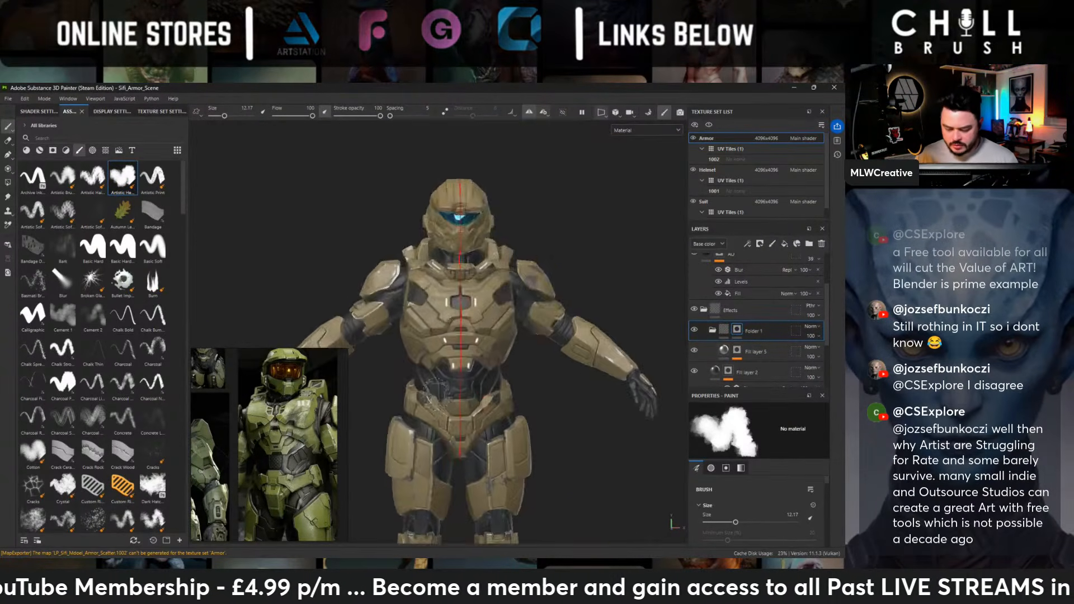
pyautogui.keyDown('alt'); pyautogui.moveTo(446, 383); pyautogui.dragTo(534, 366, button='right'); pyautogui.keyUp('alt')
pyautogui.keyDown('alt'); pyautogui.moveTo(534, 367); pyautogui.dragTo(498, 365); pyautogui.keyUp('alt')
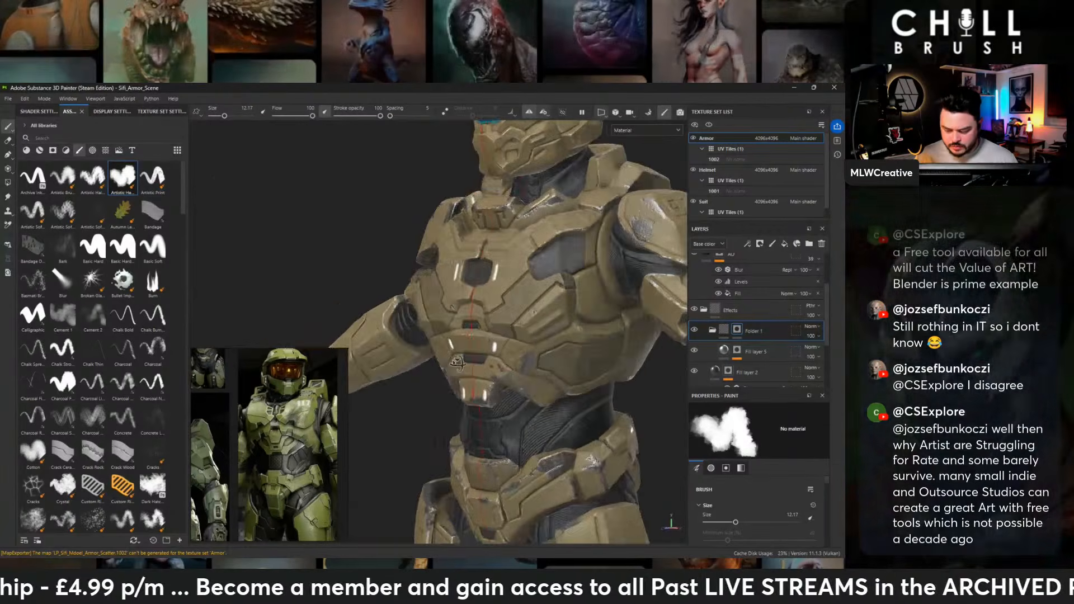
pyautogui.keyDown('alt'); pyautogui.moveTo(498, 364); pyautogui.dragTo(548, 363, button='right'); pyautogui.keyUp('alt')
pyautogui.keyDown('alt'); pyautogui.moveTo(548, 364); pyautogui.dragTo(511, 416, button='middle'); pyautogui.keyUp('alt')
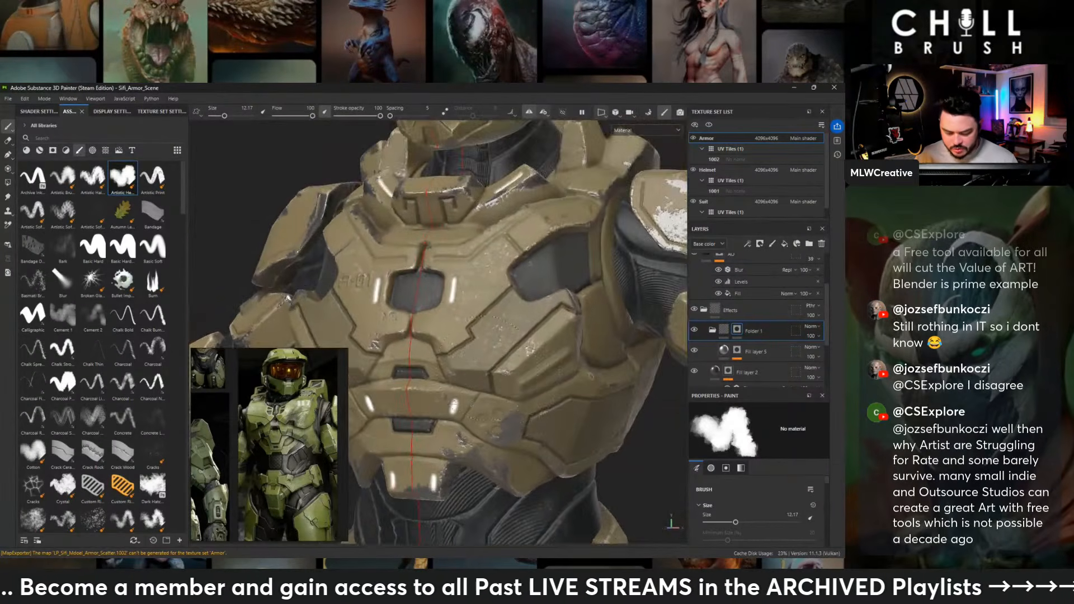
pyautogui.keyDown('alt'); pyautogui.moveTo(512, 416); pyautogui.dragTo(483, 390); pyautogui.keyUp('alt')
pyautogui.keyDown('alt'); pyautogui.moveTo(483, 389); pyautogui.dragTo(401, 264, button='right'); pyautogui.keyUp('alt')
pyautogui.keyDown('alt'); pyautogui.moveTo(400, 264); pyautogui.dragTo(495, 266); pyautogui.keyUp('alt')
# - Collapse the masked scratches folder and add a new fill layer above it in the Effects group
pyautogui.click(712, 330)
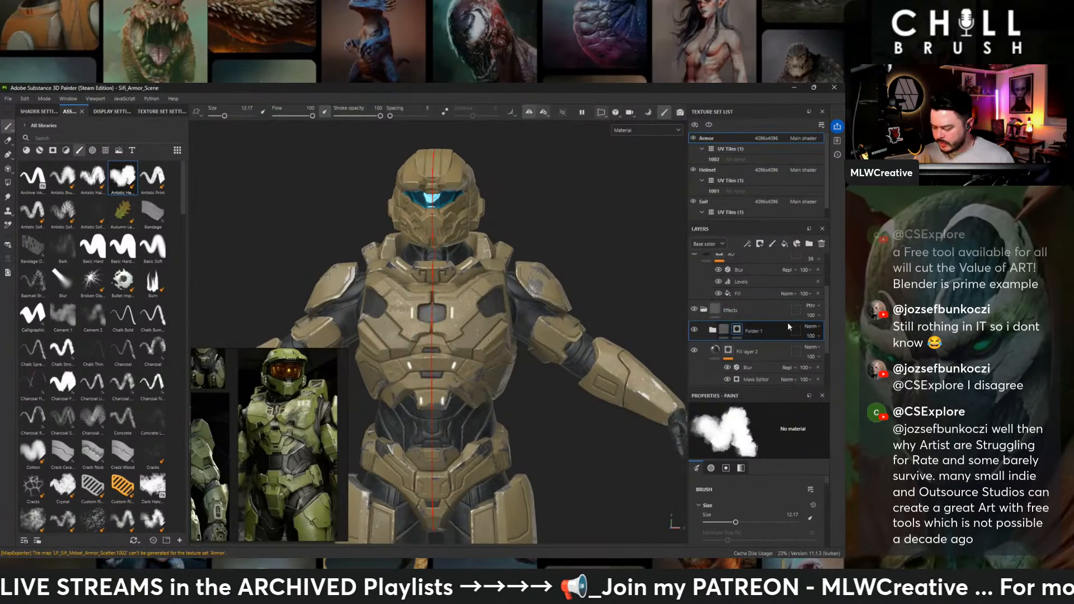
pyautogui.click(784, 246)
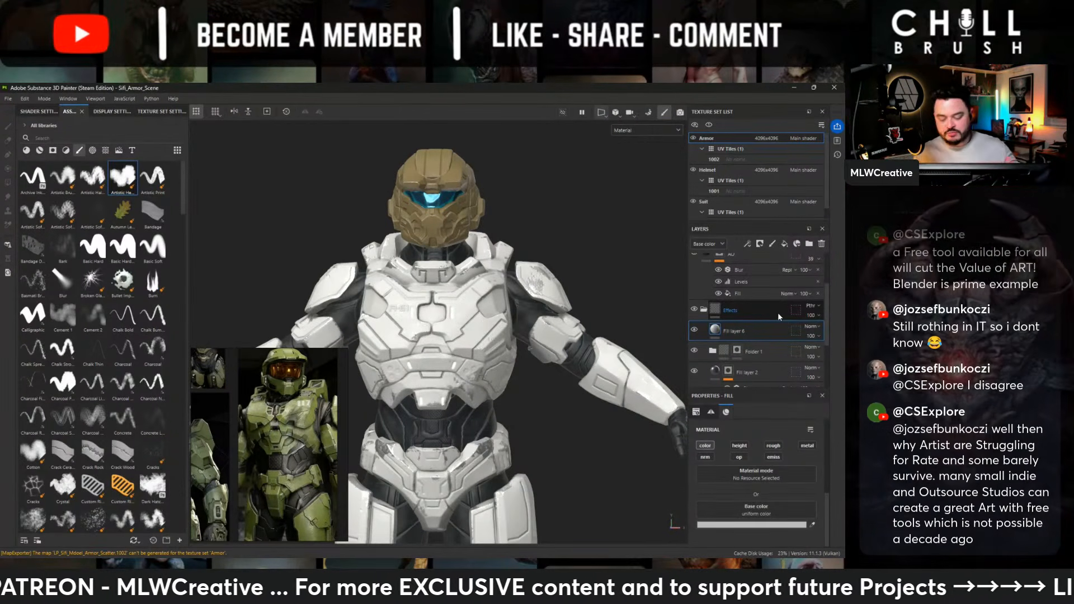
pyautogui.scroll(2, 559, 307)
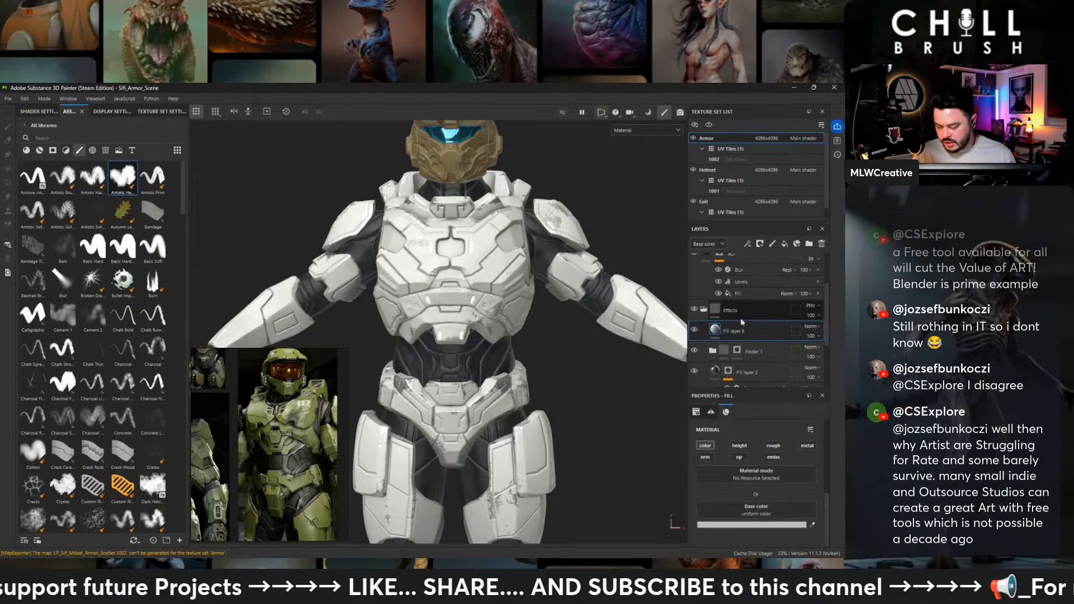
pyautogui.scroll(2, 741, 322)
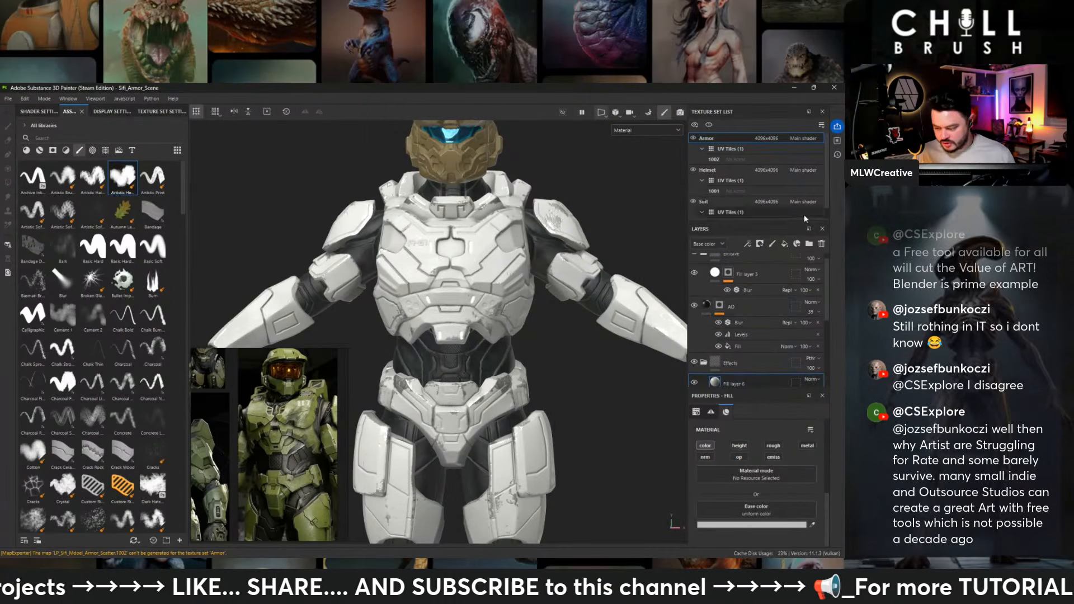
# - Enlarge the reference board over the viewport and zoom in on the three-view green armor reference
pyautogui.scroll(-2, 761, 325)
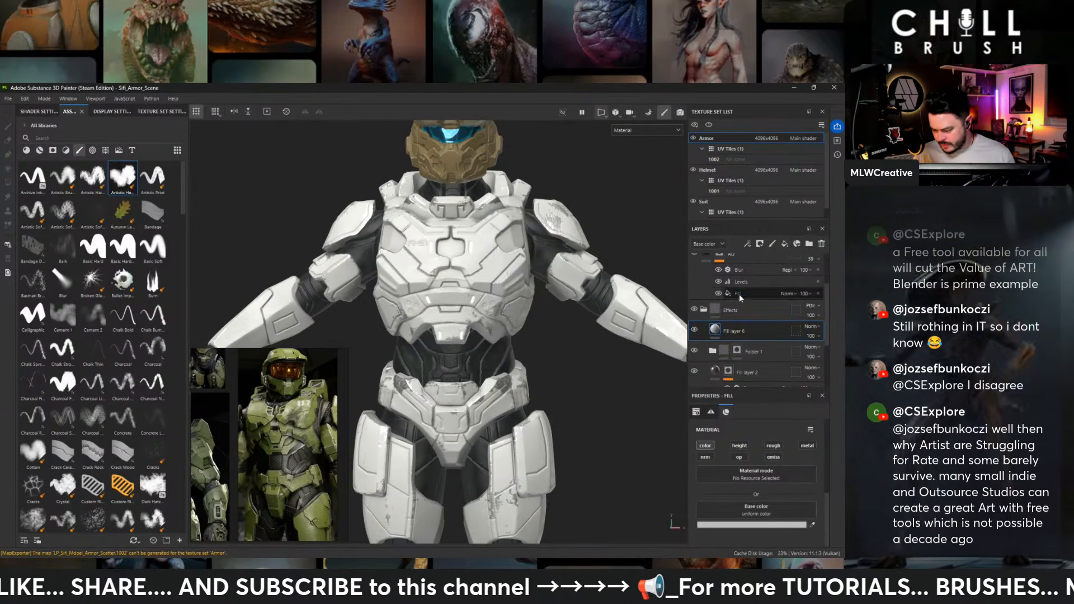
pyautogui.keyDown('alt'); pyautogui.moveTo(546, 328); pyautogui.dragTo(555, 286, button='middle'); pyautogui.keyUp('alt')
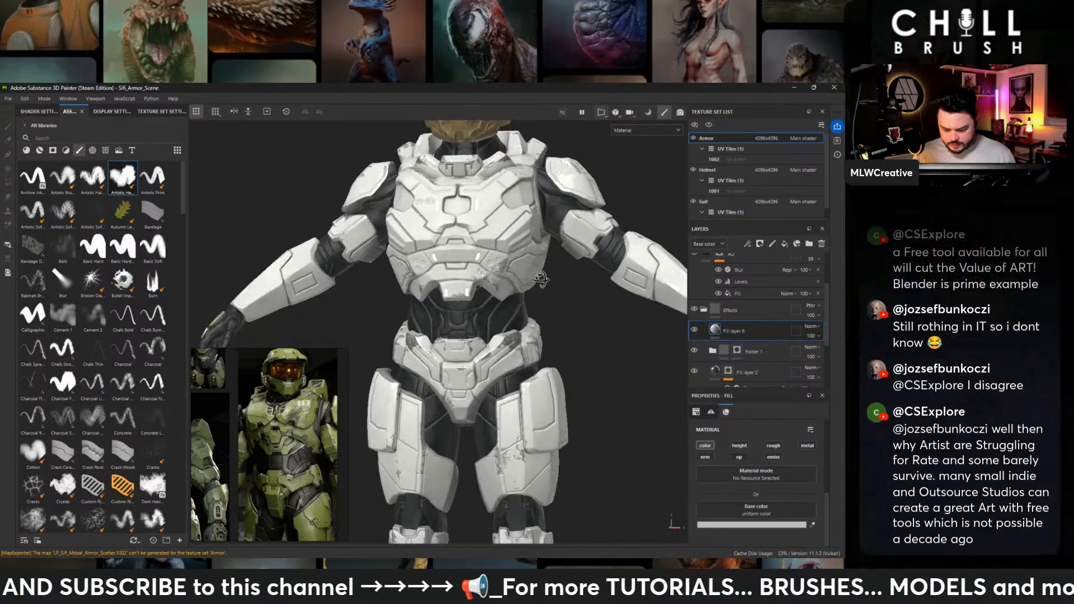
pyautogui.keyDown('alt'); pyautogui.moveTo(554, 287); pyautogui.dragTo(494, 280); pyautogui.keyUp('alt')
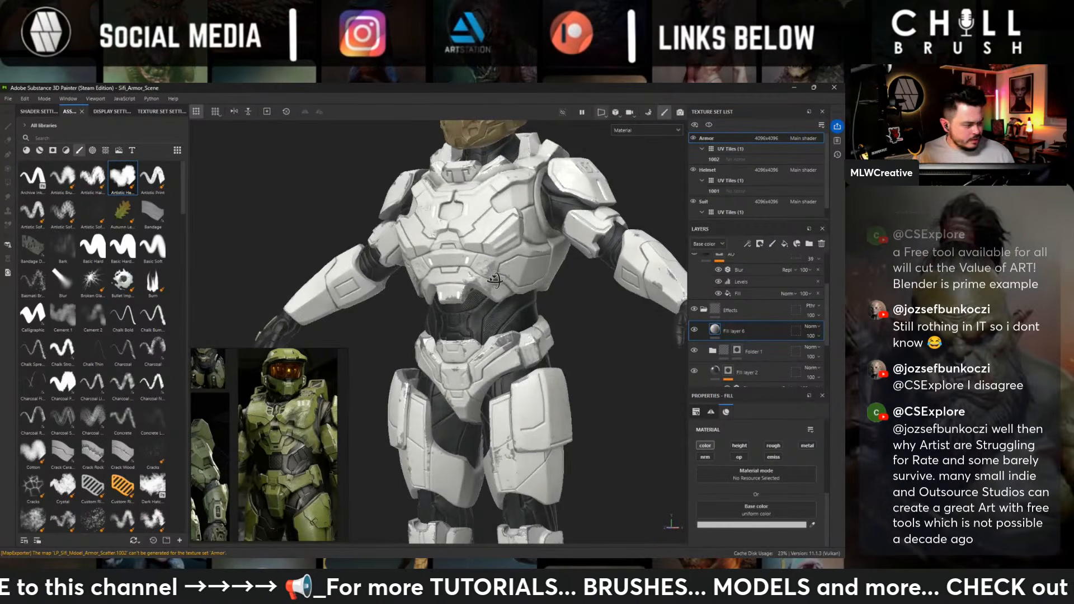
pyautogui.keyDown('alt'); pyautogui.moveTo(495, 280); pyautogui.dragTo(489, 280); pyautogui.keyUp('alt')
pyautogui.scroll(-3, 269, 442)
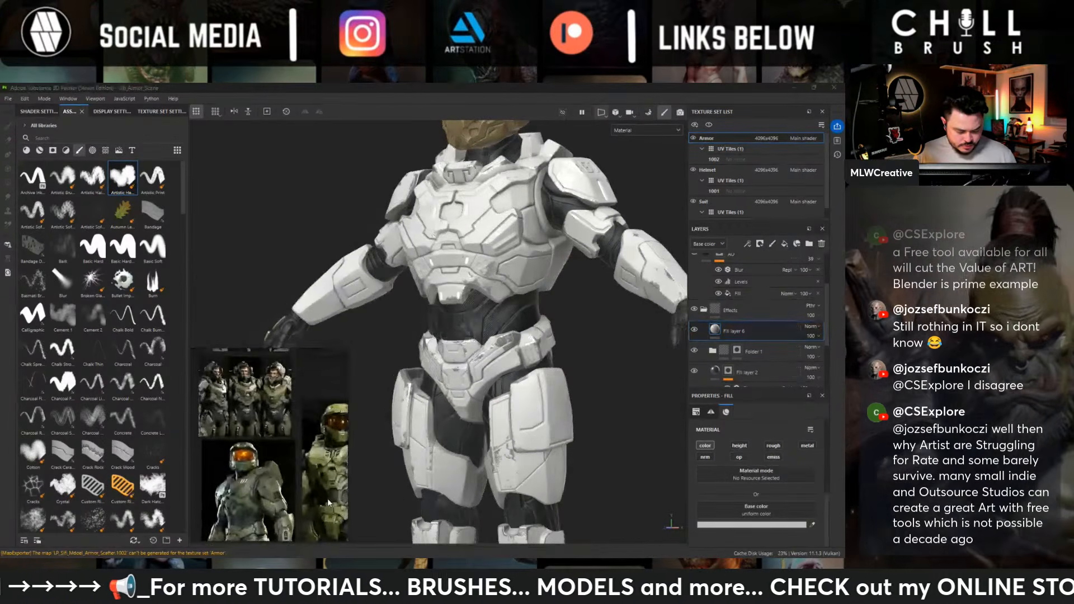
pyautogui.moveTo(252, 434)
pyautogui.mouseDown(button='middle')
pyautogui.moveTo(336, 495)
pyautogui.moveTo(418, 448)
pyautogui.mouseUp(button='middle')
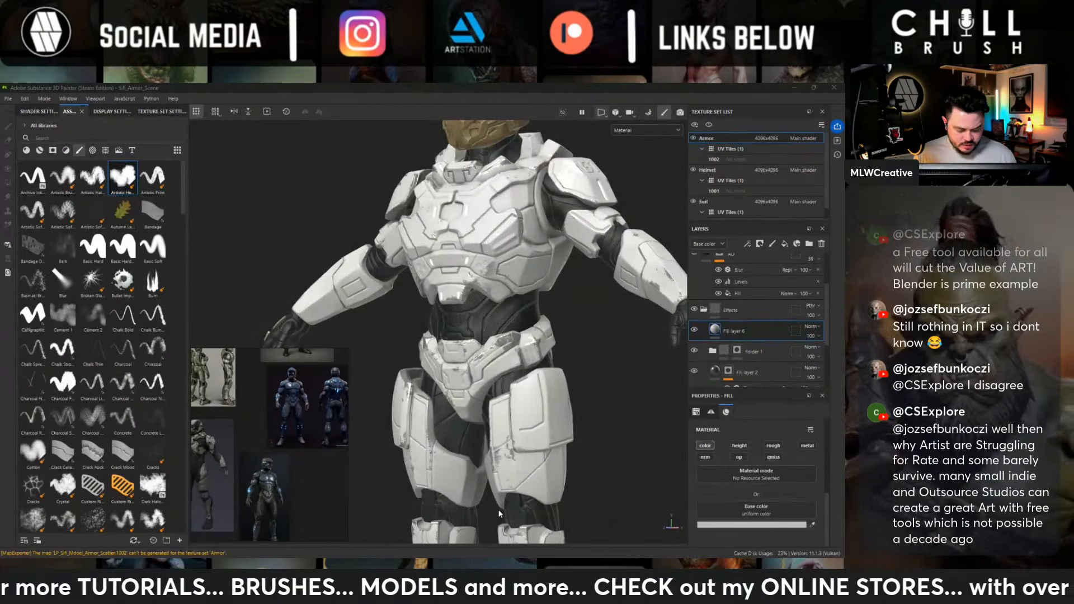
pyautogui.moveTo(347, 349); pyautogui.dragTo(548, 145)
pyautogui.moveTo(235, 355); pyautogui.dragTo(404, 321, button='middle')
pyautogui.scroll(6, 420, 330)
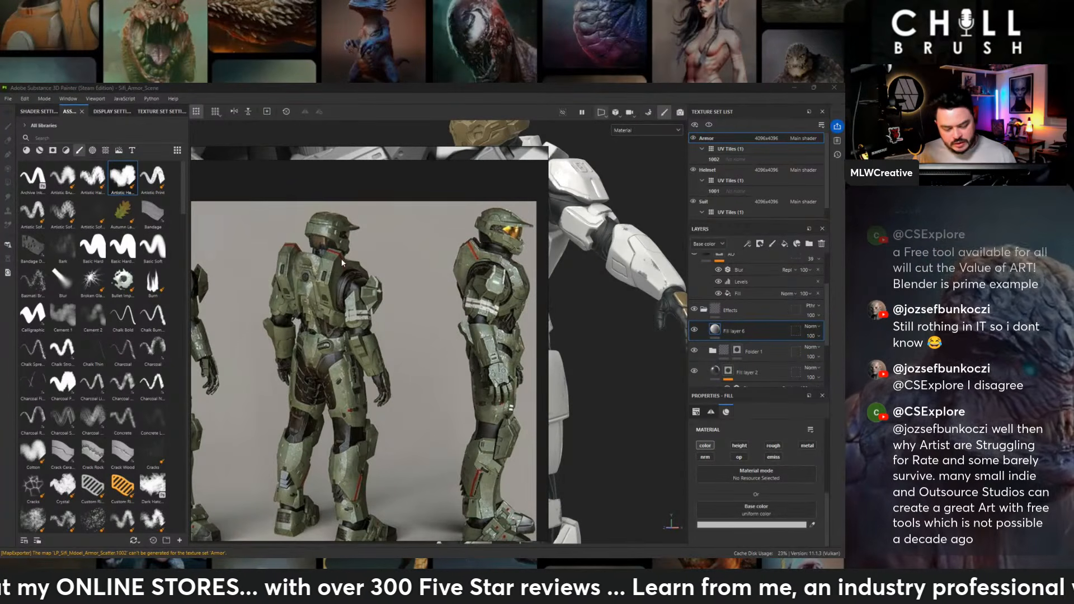
# - Examine the green armor references, including a closer view of the chest markings and the full-body front view
pyautogui.scroll(-3, 431, 322)
pyautogui.moveTo(471, 335); pyautogui.dragTo(388, 229, button='middle')
pyautogui.scroll(-2, 436, 367)
pyautogui.moveTo(436, 367); pyautogui.dragTo(240, 247, button='middle')
pyautogui.moveTo(447, 313); pyautogui.dragTo(254, 252, button='middle')
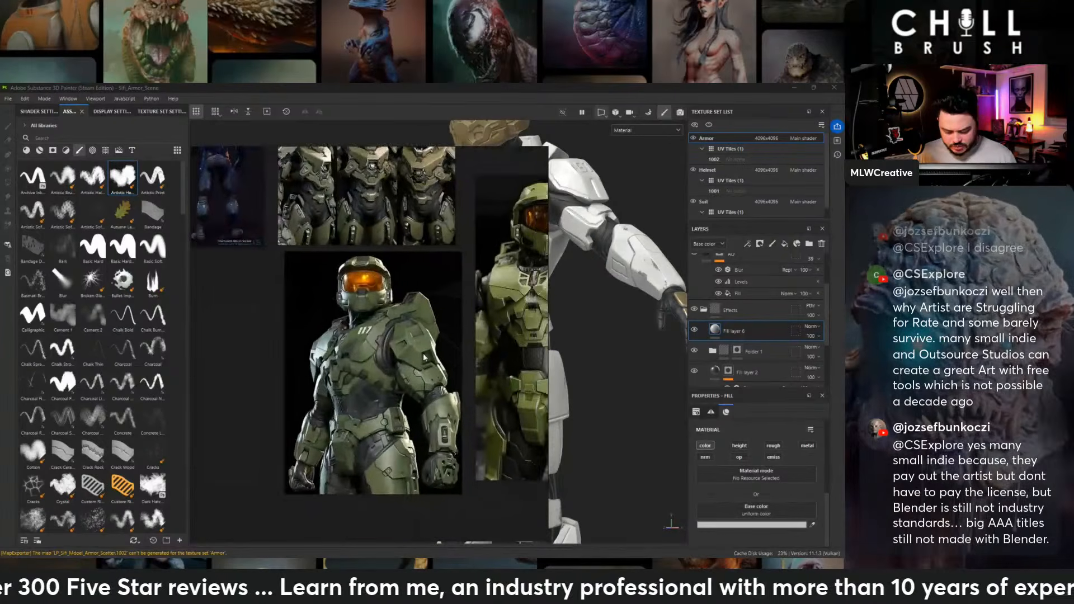
pyautogui.moveTo(543, 326); pyautogui.dragTo(367, 339, button='middle')
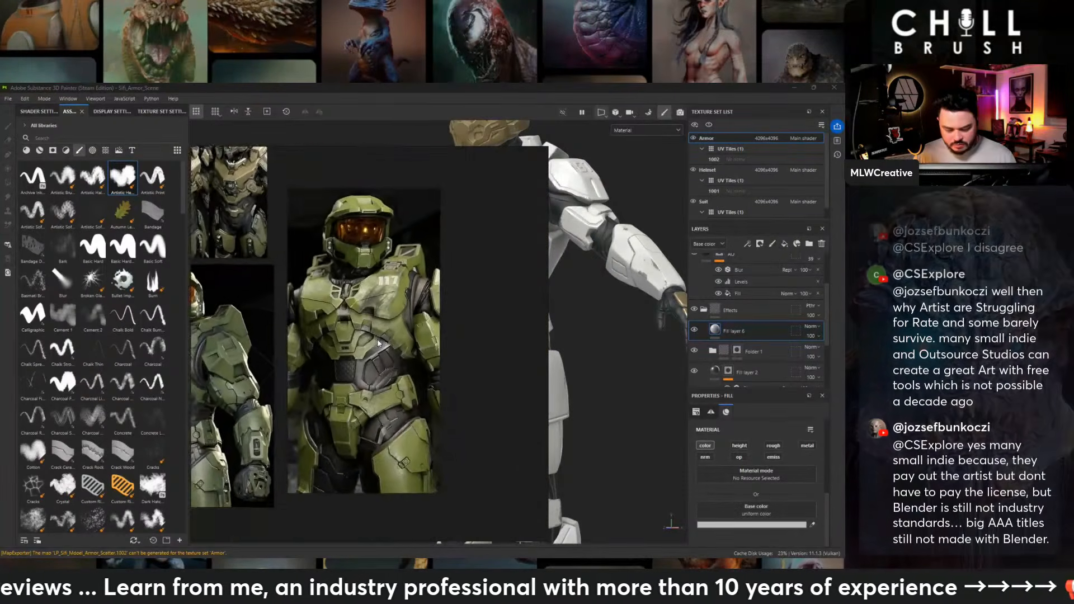
pyautogui.scroll(3, 366, 339)
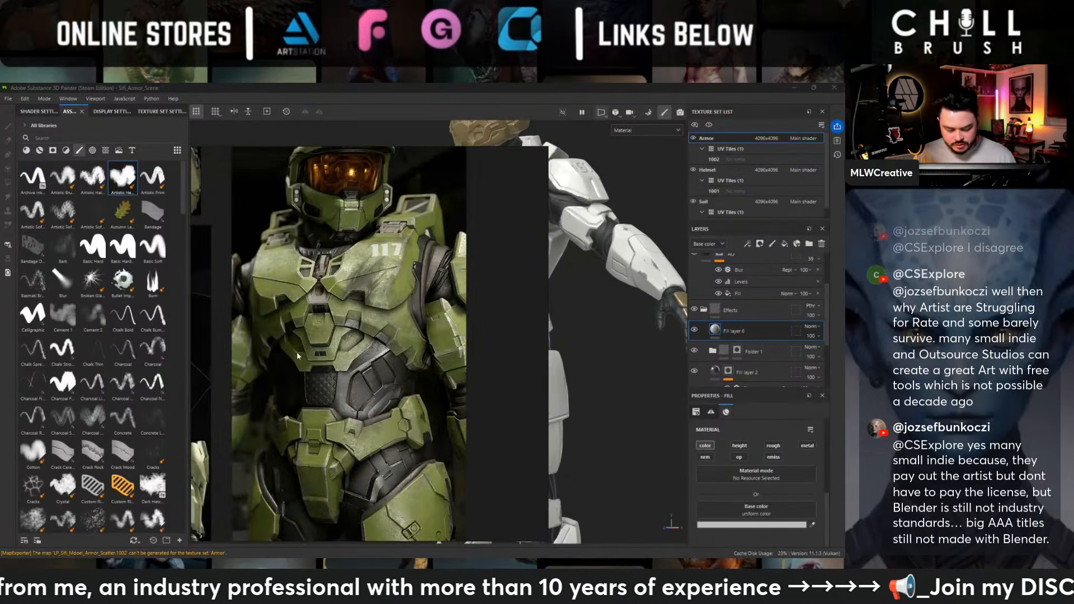
pyautogui.scroll(-3, 357, 358)
pyautogui.moveTo(356, 331); pyautogui.dragTo(559, 426, button='middle')
pyautogui.scroll(-2, 361, 252)
pyautogui.moveTo(359, 238); pyautogui.dragTo(368, 318, button='middle')
pyautogui.scroll(4, 470, 242)
pyautogui.moveTo(462, 247)
pyautogui.mouseDown(button='middle')
pyautogui.moveTo(412, 322)
pyautogui.moveTo(363, 213)
pyautogui.moveTo(416, 317)
pyautogui.mouseUp(button='middle')
pyautogui.scroll(-3, 414, 314)
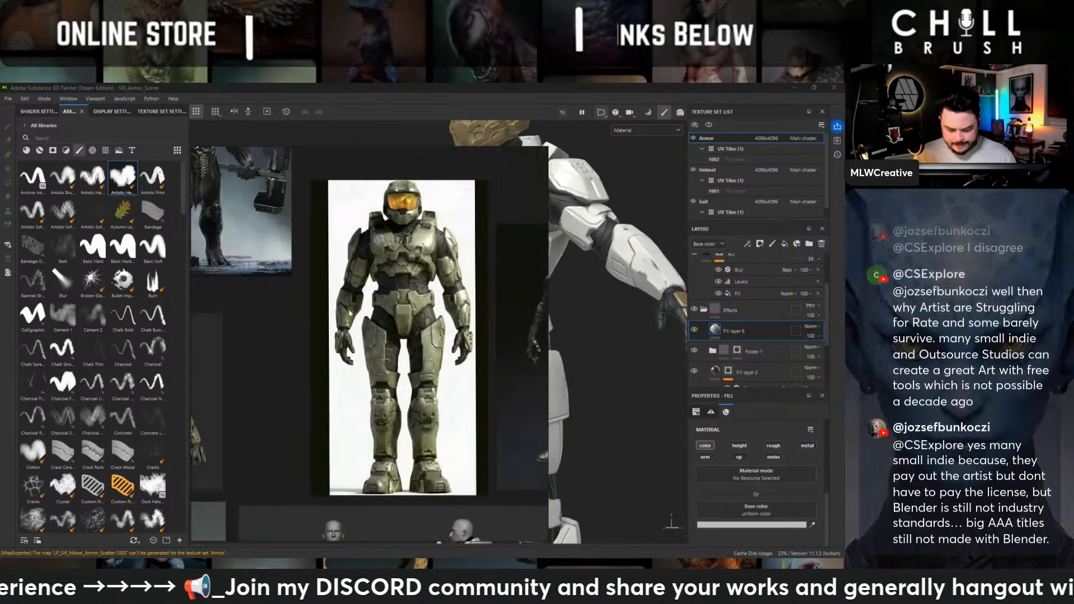
# - Examine the remaining armor references on the board and look again at the three-view green armor image
pyautogui.moveTo(343, 308); pyautogui.dragTo(551, 324, button='middle')
pyautogui.moveTo(342, 368); pyautogui.dragTo(408, 210, button='middle')
pyautogui.scroll(5, 386, 333)
pyautogui.scroll(-2, 408, 210)
pyautogui.moveTo(435, 276); pyautogui.dragTo(472, 256, button='middle')
pyautogui.scroll(-5, 394, 297)
pyautogui.moveTo(461, 414); pyautogui.dragTo(427, 282, button='middle')
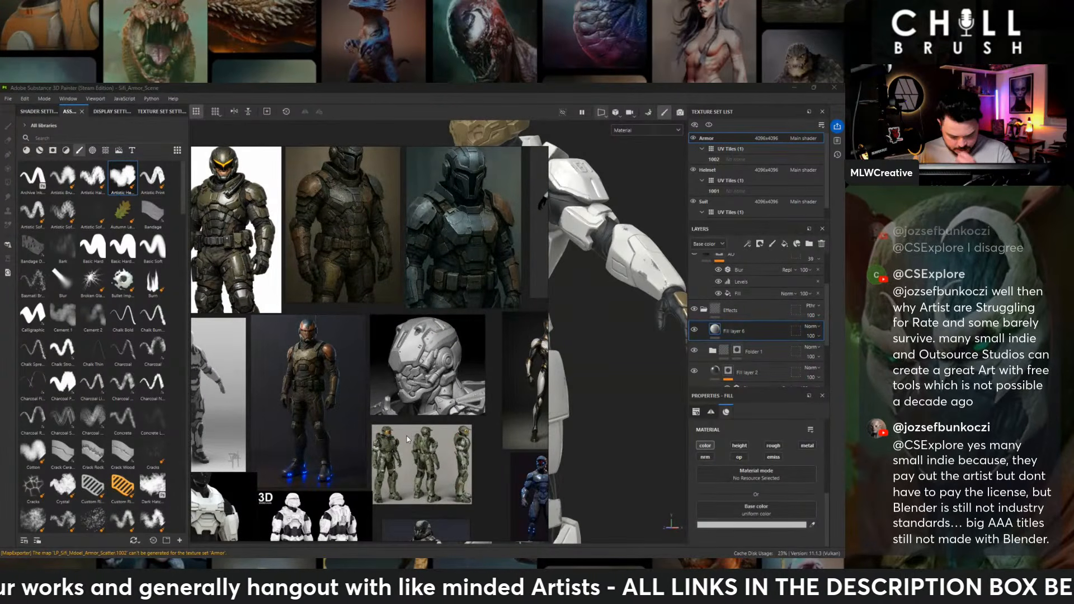
pyautogui.scroll(6, 407, 439)
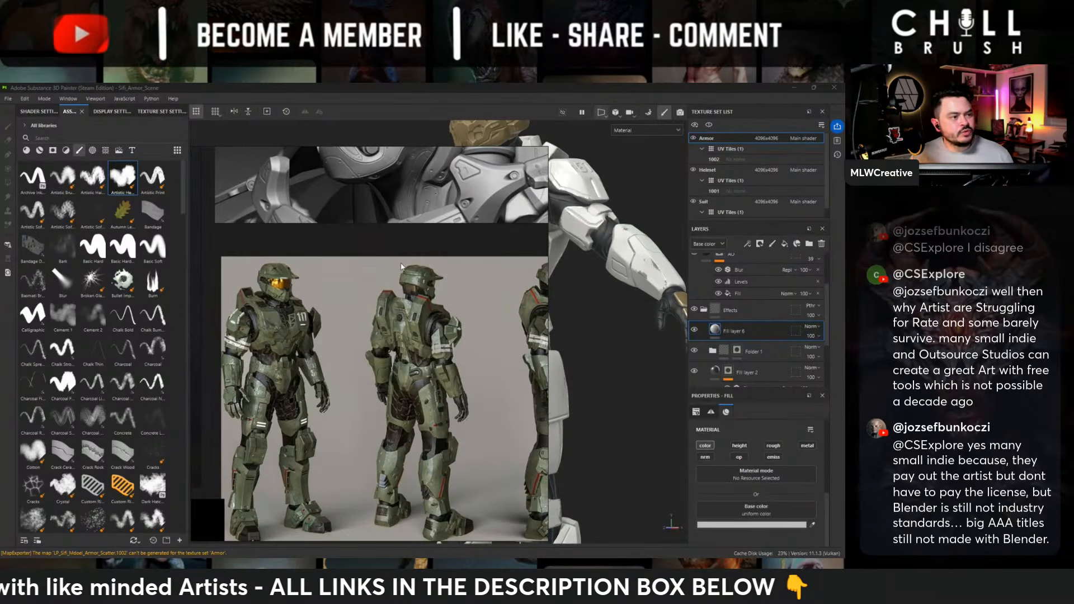
pyautogui.scroll(-5, 538, 237)
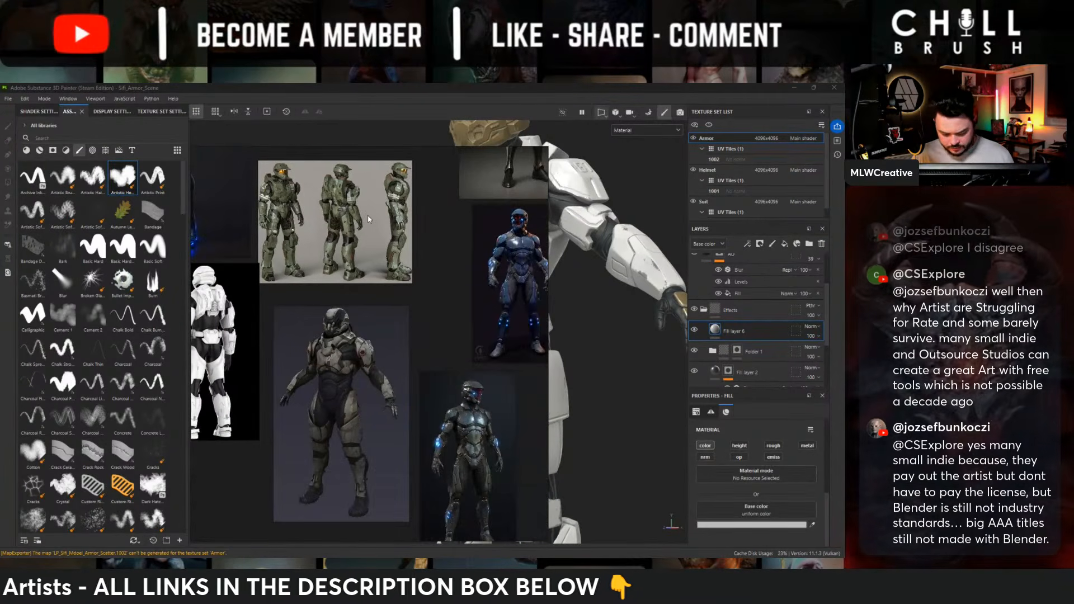
# - Shrink the reference board and add a black mask to the new fill layer in the Effects group
pyautogui.moveTo(546, 146); pyautogui.dragTo(313, 359)
pyautogui.keyDown('alt'); pyautogui.moveTo(449, 293); pyautogui.dragTo(528, 296); pyautogui.keyUp('alt')
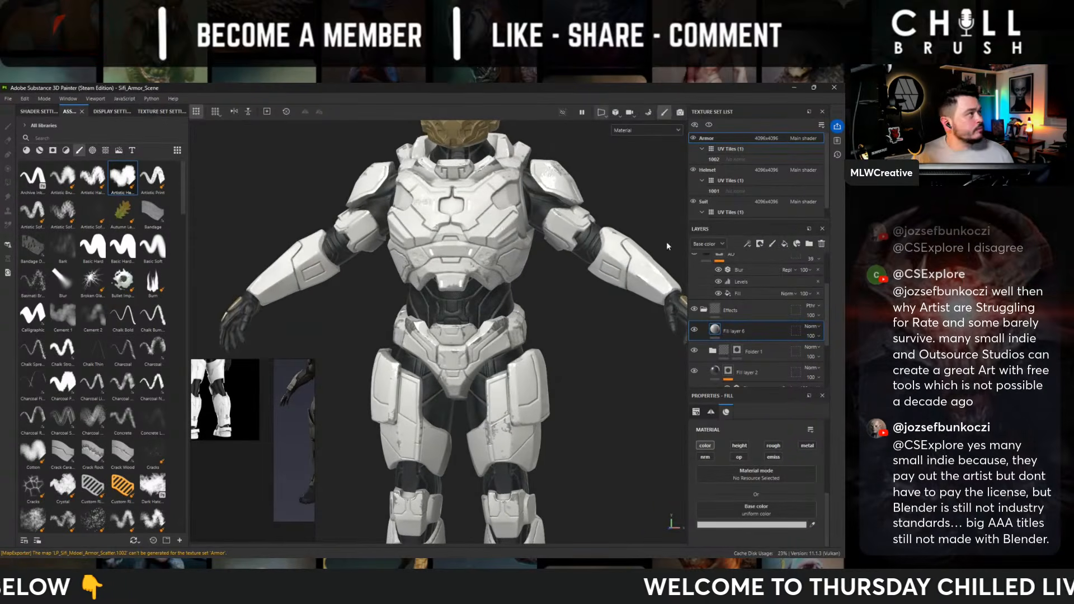
pyautogui.scroll(3, 595, 360)
pyautogui.keyDown('alt'); pyautogui.moveTo(594, 359); pyautogui.dragTo(615, 364); pyautogui.keyUp('alt')
pyautogui.keyDown('alt'); pyautogui.moveTo(616, 364); pyautogui.dragTo(593, 442, button='middle'); pyautogui.keyUp('alt')
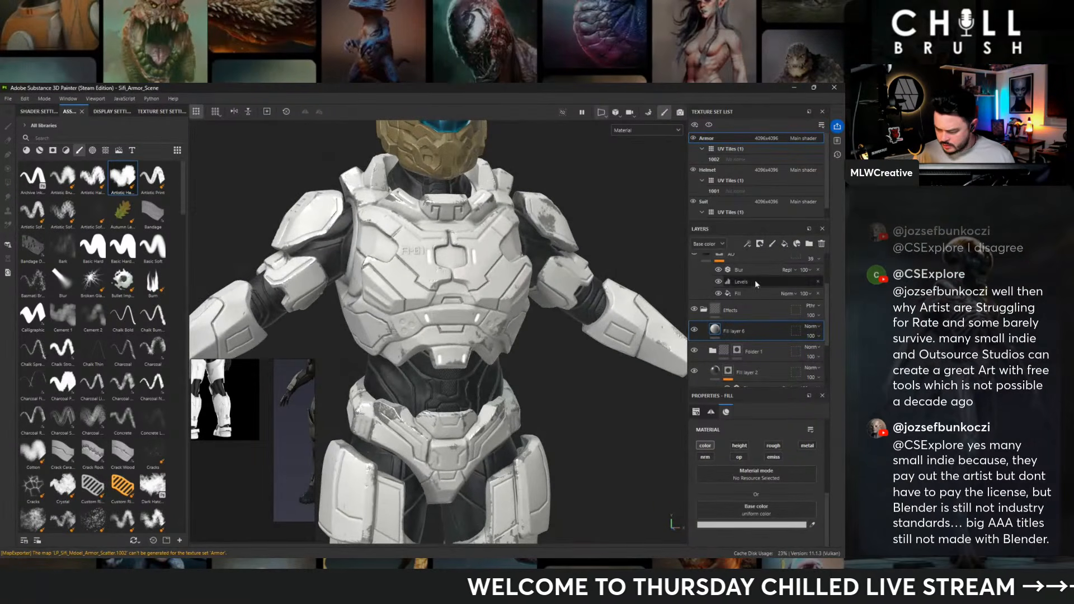
pyautogui.rightClick(755, 283)
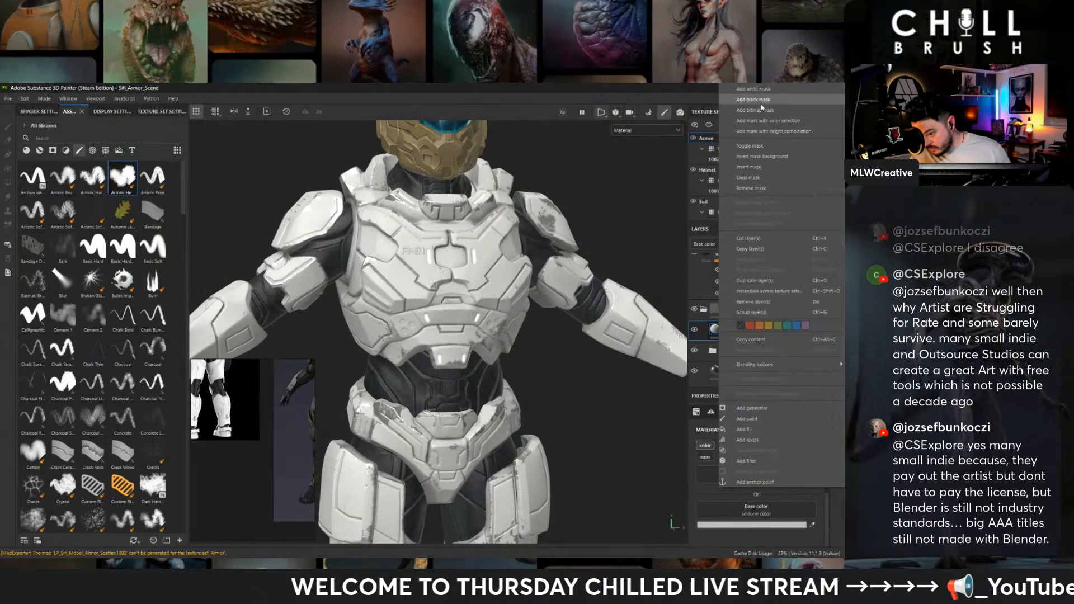
pyautogui.click(760, 104)
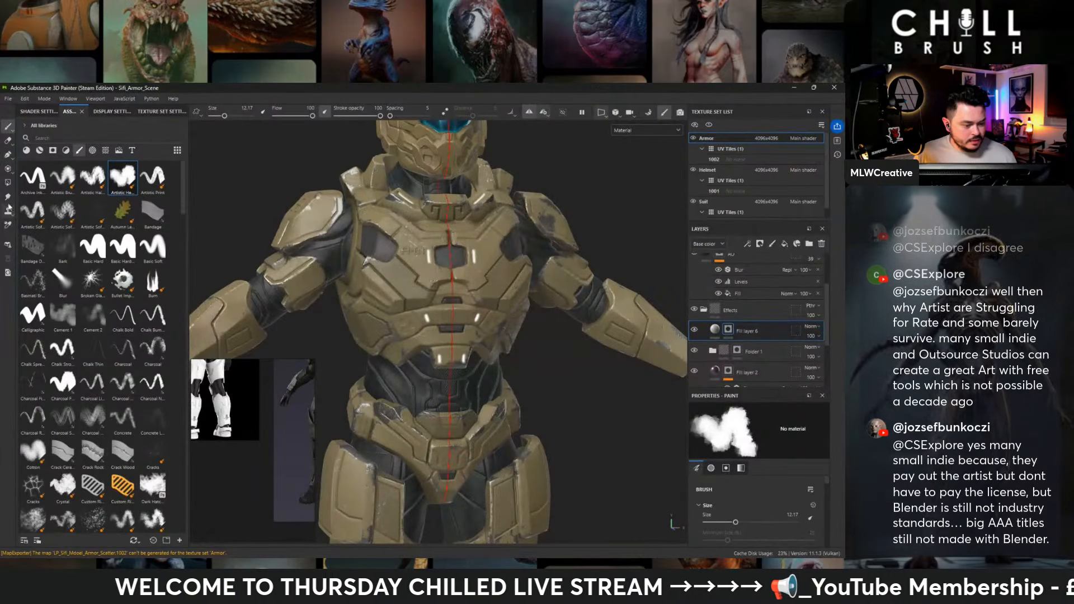
pyautogui.click(7, 157)
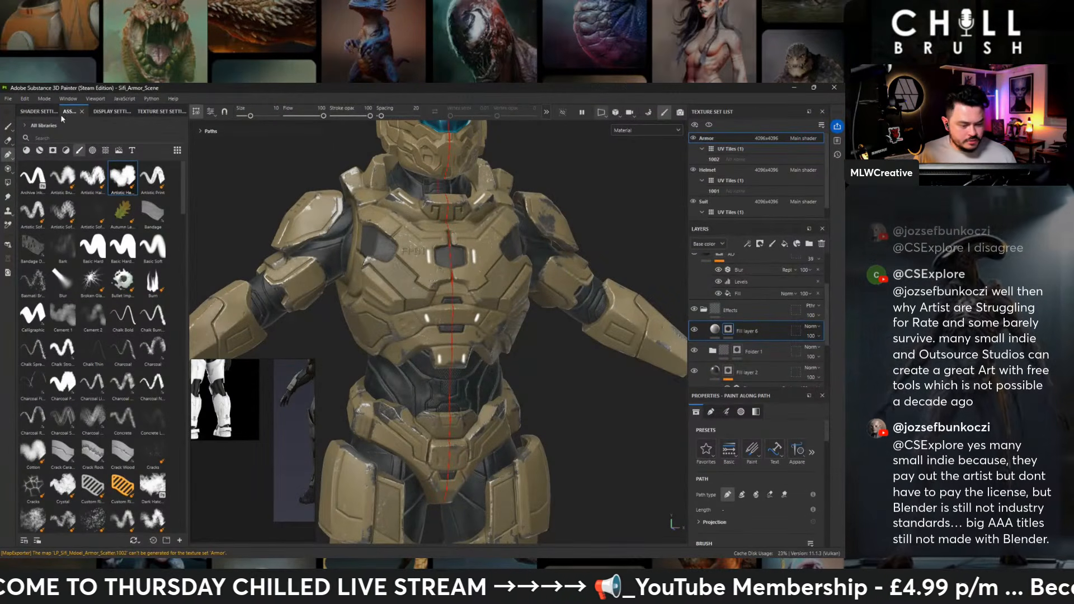
pyautogui.keyDown('alt'); pyautogui.moveTo(360, 182); pyautogui.dragTo(425, 195); pyautogui.keyUp('alt')
pyautogui.keyDown('alt'); pyautogui.moveTo(425, 196); pyautogui.dragTo(392, 235, button='right'); pyautogui.keyUp('alt')
pyautogui.keyDown('alt'); pyautogui.moveTo(559, 291); pyautogui.dragTo(531, 302); pyautogui.keyUp('alt')
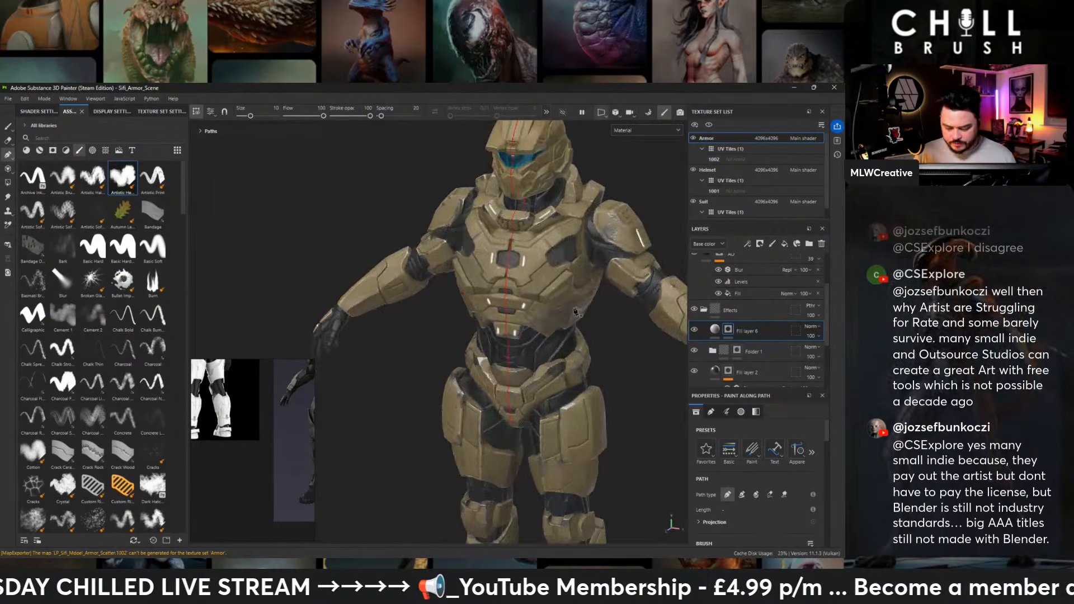
pyautogui.keyDown('alt'); pyautogui.moveTo(565, 330); pyautogui.dragTo(487, 263, button='middle'); pyautogui.keyUp('alt')
pyautogui.keyDown('alt'); pyautogui.moveTo(486, 262); pyautogui.dragTo(518, 251); pyautogui.keyUp('alt')
pyautogui.keyDown('alt'); pyautogui.moveTo(492, 389); pyautogui.dragTo(487, 320, button='middle'); pyautogui.keyUp('alt')
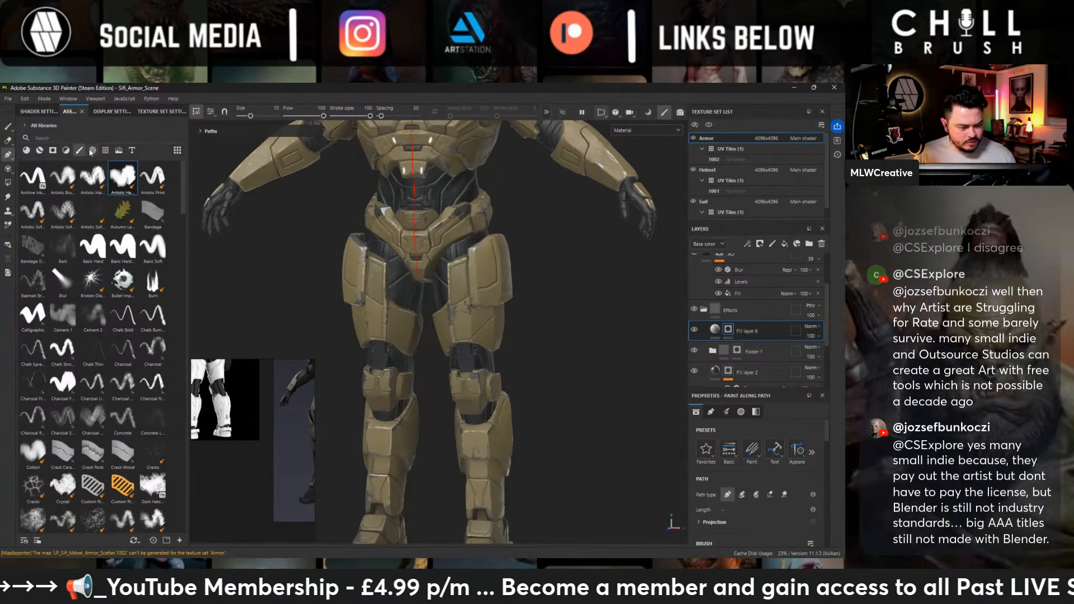
# - Browse the alpha library for a triangular marking shape, with the outer thigh plate in close view
pyautogui.click(66, 151)
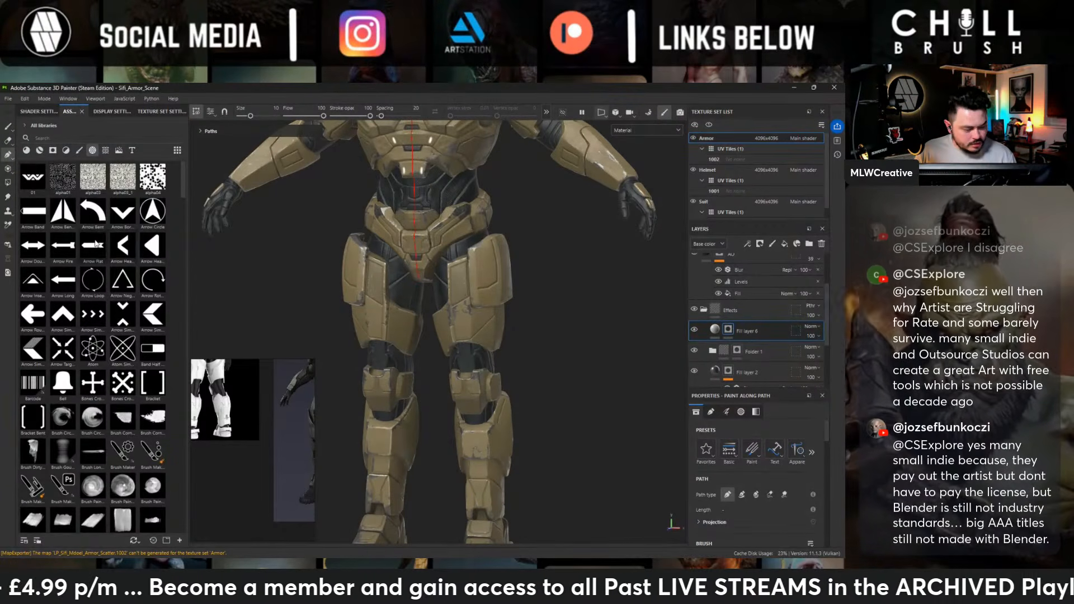
pyautogui.scroll(-15, 96, 244)
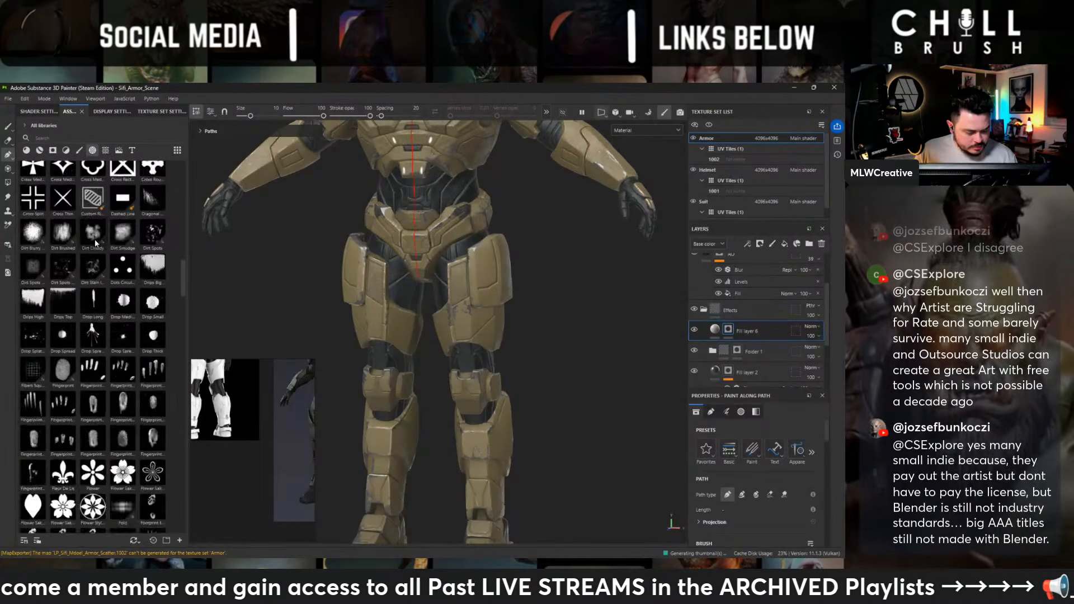
pyautogui.scroll(-15, 96, 244)
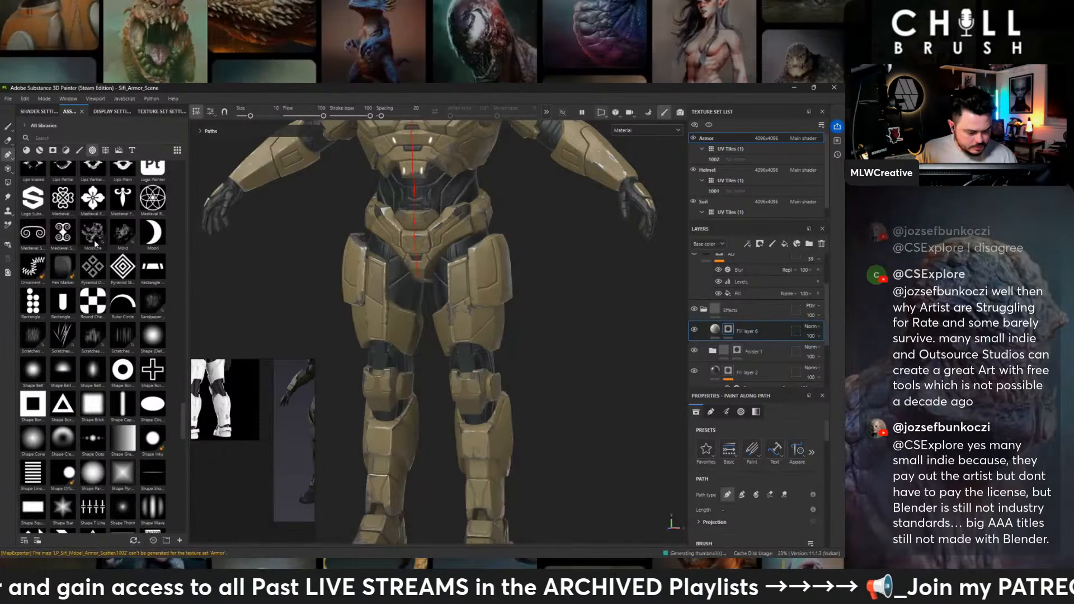
pyautogui.scroll(-15, 96, 245)
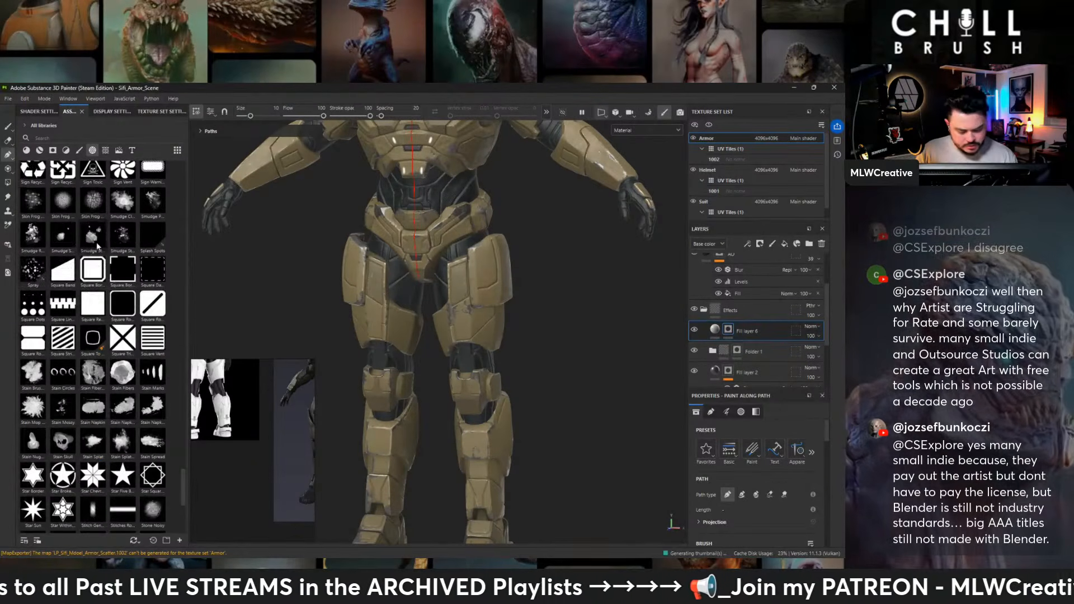
pyautogui.scroll(-10, 101, 246)
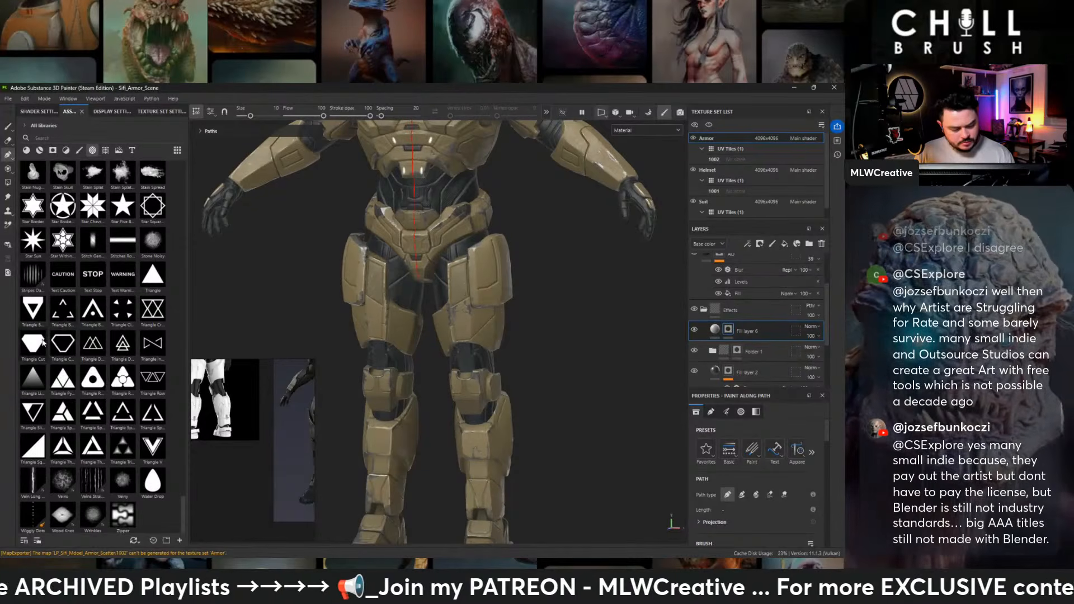
pyautogui.moveTo(98, 346)
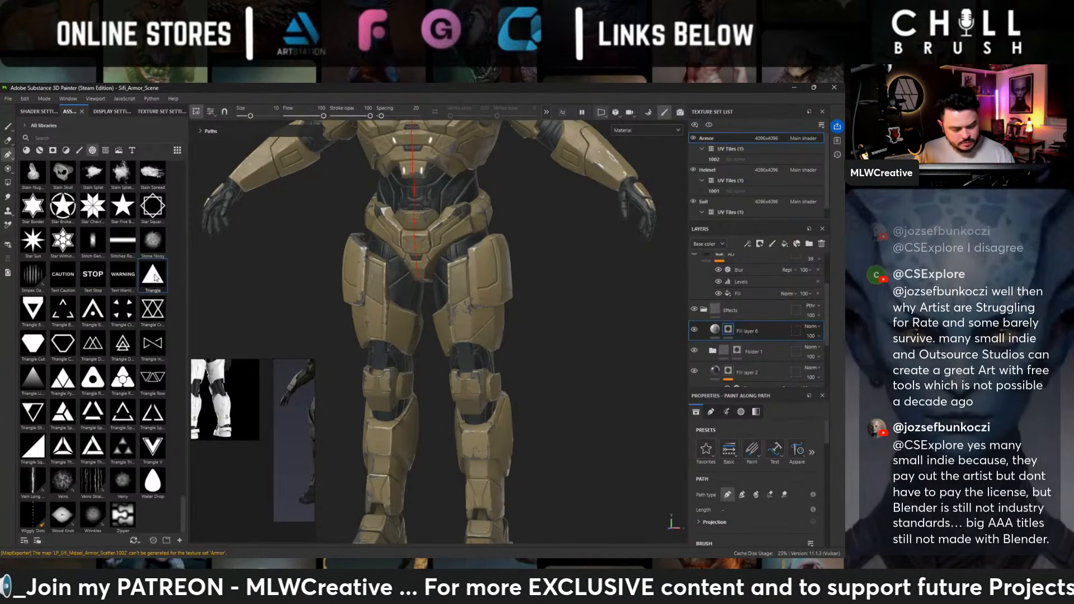
pyautogui.scroll(5, 453, 345)
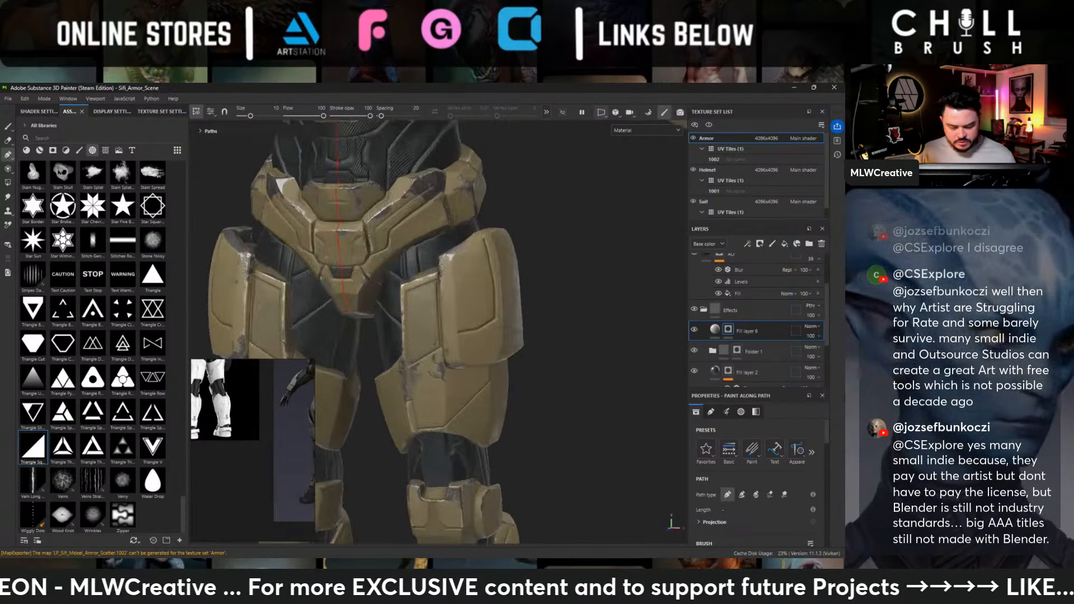
pyautogui.keyDown('alt'); pyautogui.moveTo(464, 273); pyautogui.dragTo(400, 269); pyautogui.keyUp('alt')
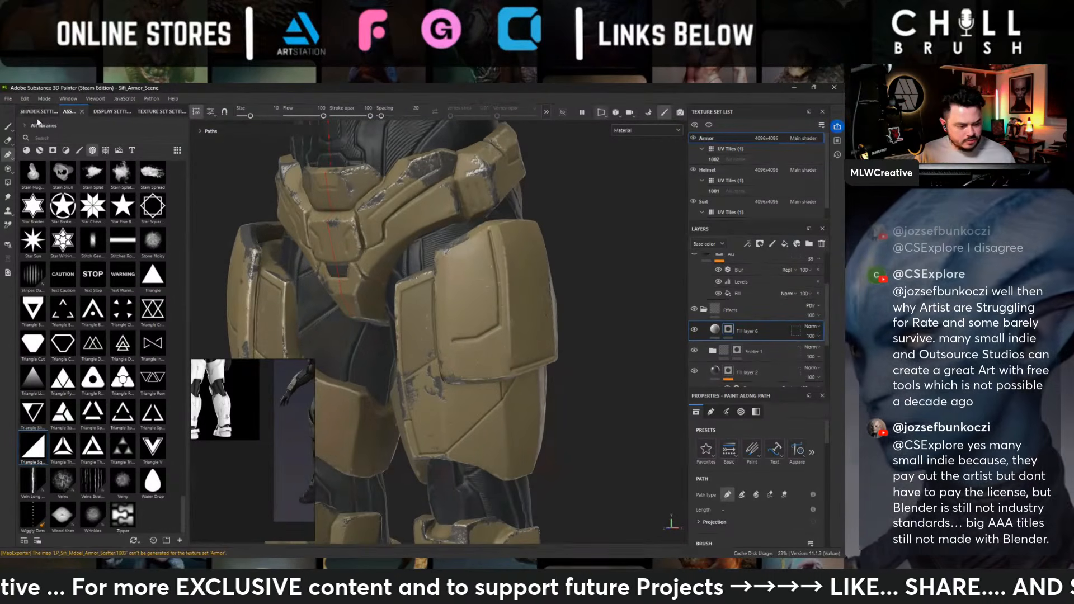
# - Set up the Paint brush with the Triangle alpha at size 4.36 and try a stamp on the outer thigh plate
pyautogui.click(9, 127)
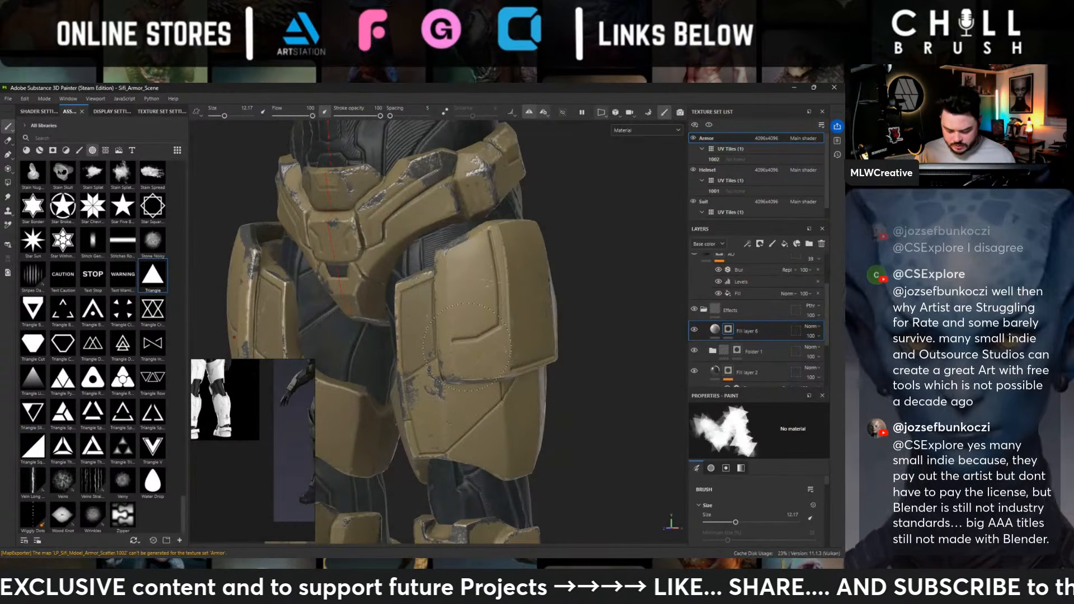
pyautogui.press('[')
pyautogui.press('[')
pyautogui.press('[')
pyautogui.press('[')
pyautogui.press('[')
pyautogui.press('[')
pyautogui.press('[')
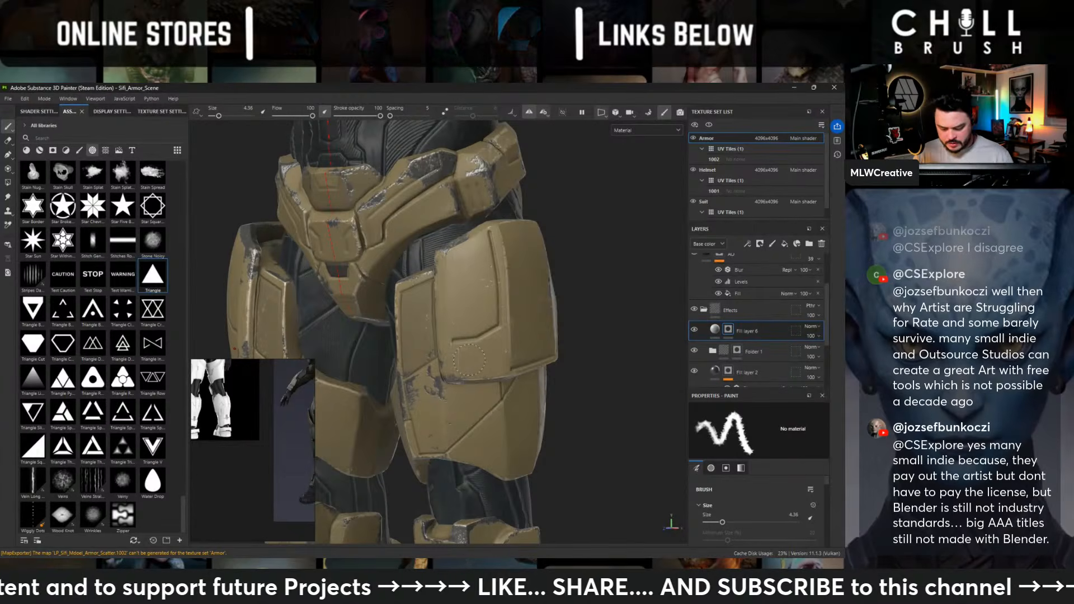
pyautogui.click(470, 360)
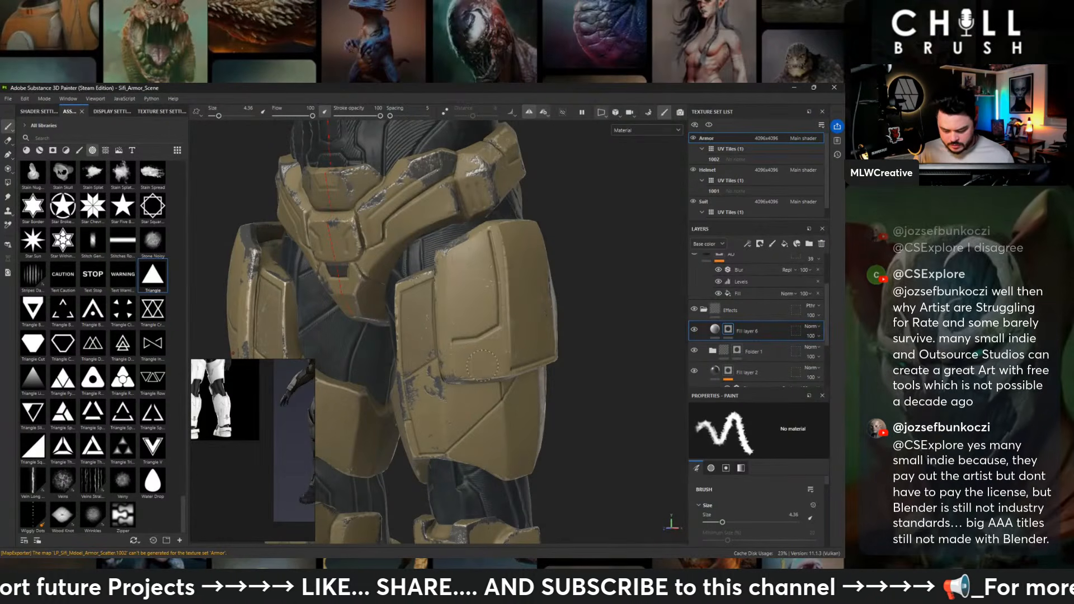
# - Enlarge the brush properties area and check the size, orientation, projection and alpha settings
pyautogui.scroll(-1, 755, 347)
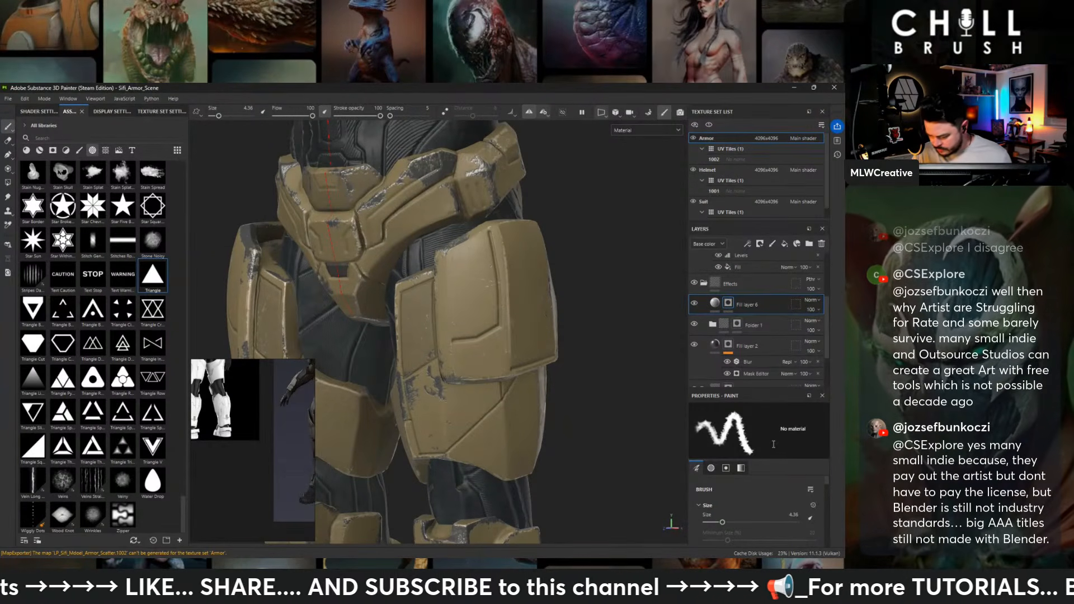
pyautogui.moveTo(761, 391); pyautogui.dragTo(755, 234)
pyautogui.scroll(-3, 765, 442)
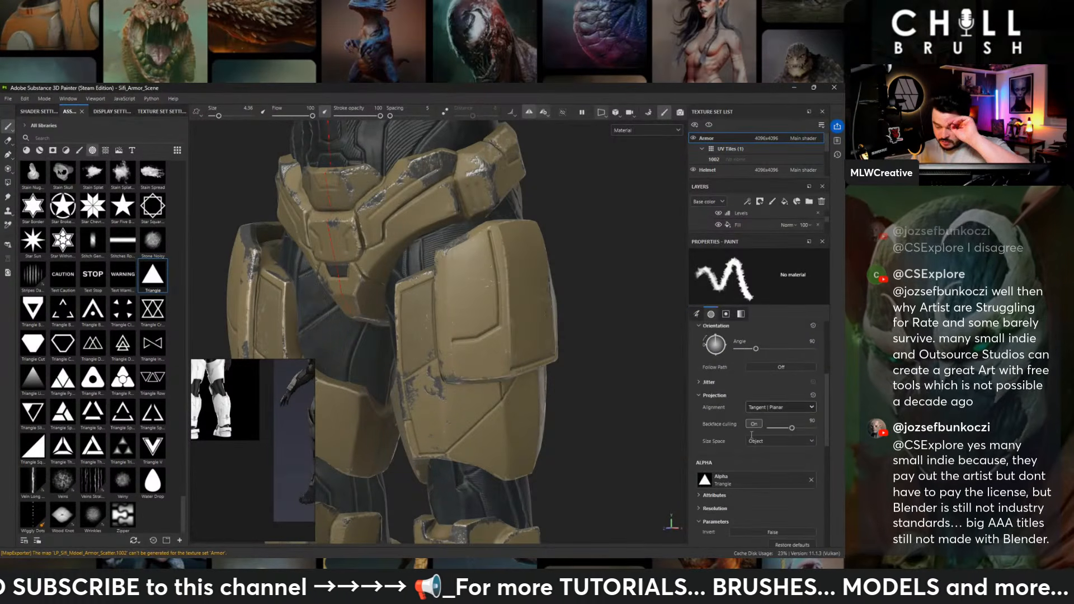
pyautogui.scroll(-5, 741, 434)
pyautogui.scroll(7, 738, 435)
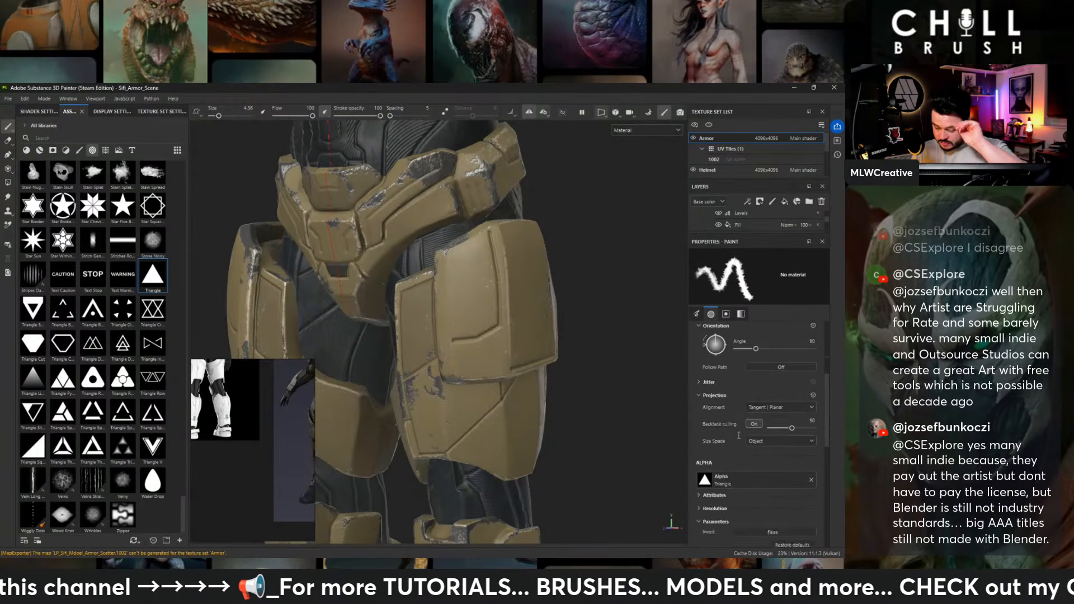
pyautogui.scroll(4, 765, 390)
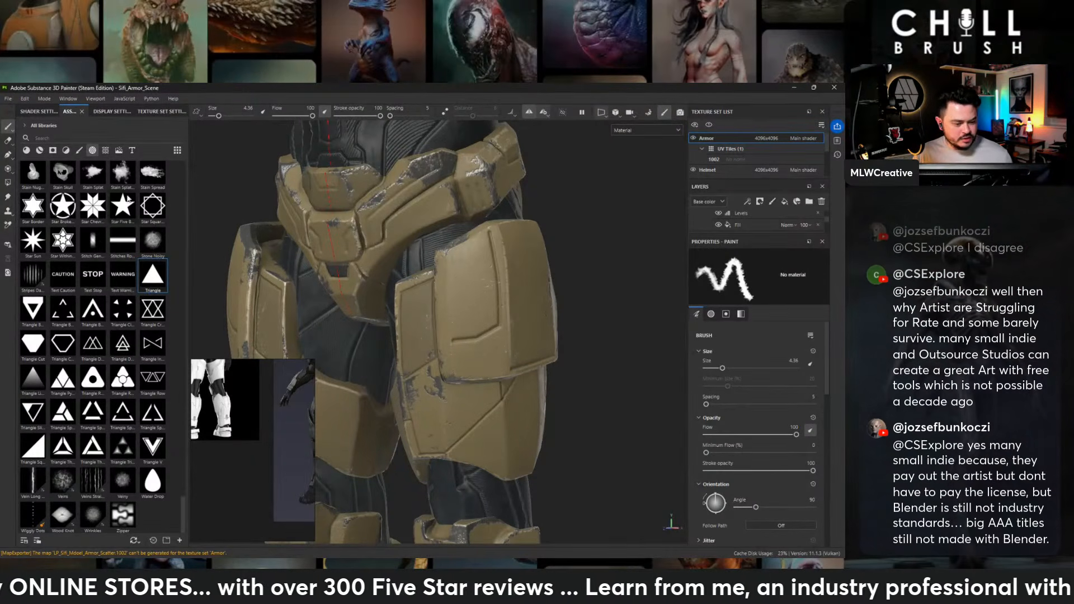
# - Switch the paint brush to the Basic Hard preset and give it the Arrow Simple alpha
pyautogui.click(79, 150)
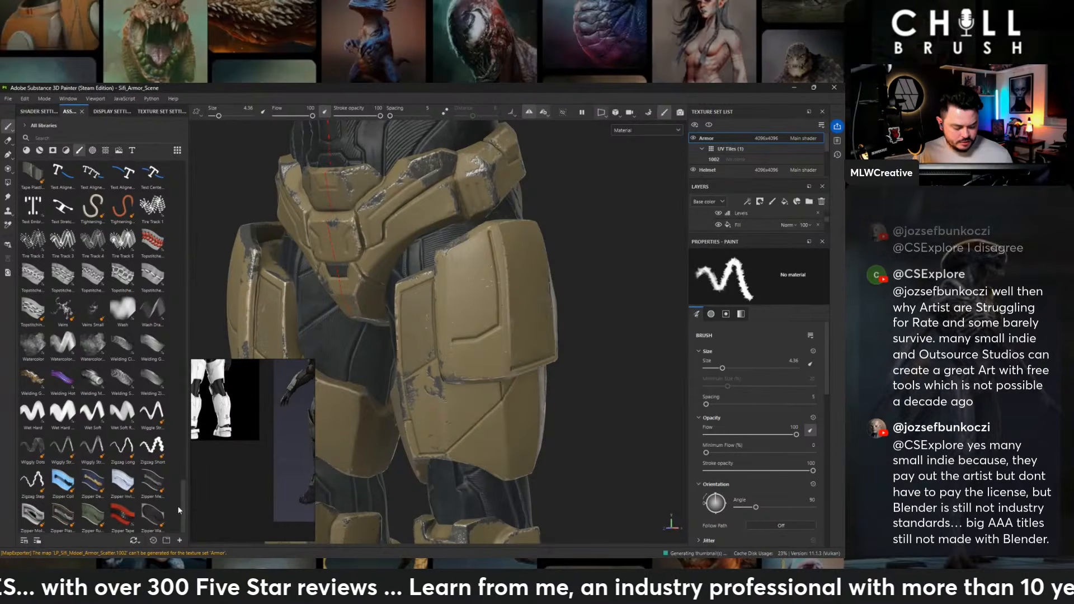
pyautogui.moveTo(183, 507); pyautogui.dragTo(183, 171)
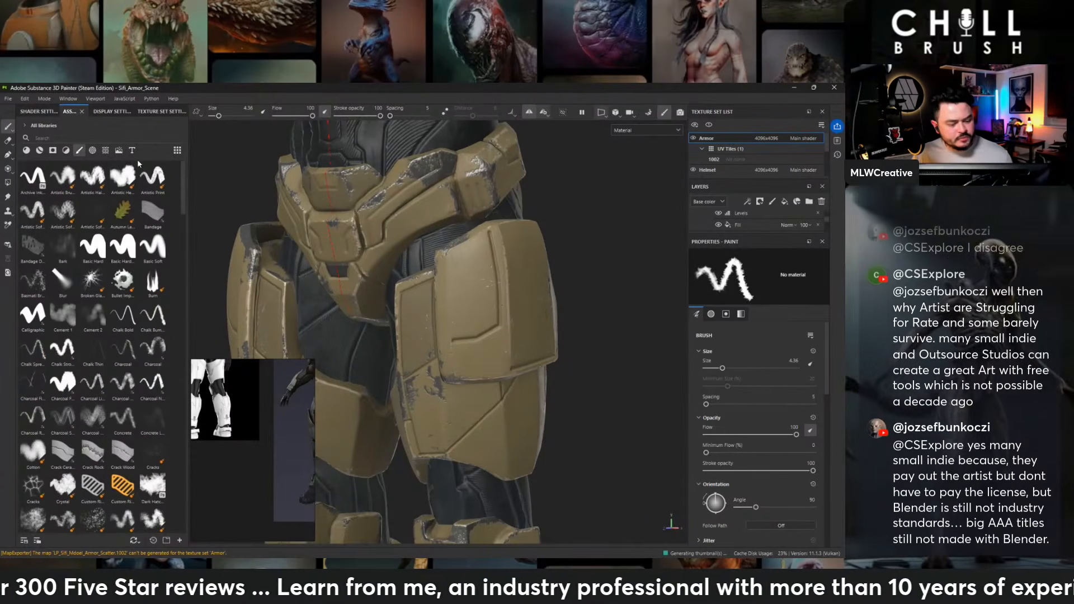
pyautogui.click(94, 252)
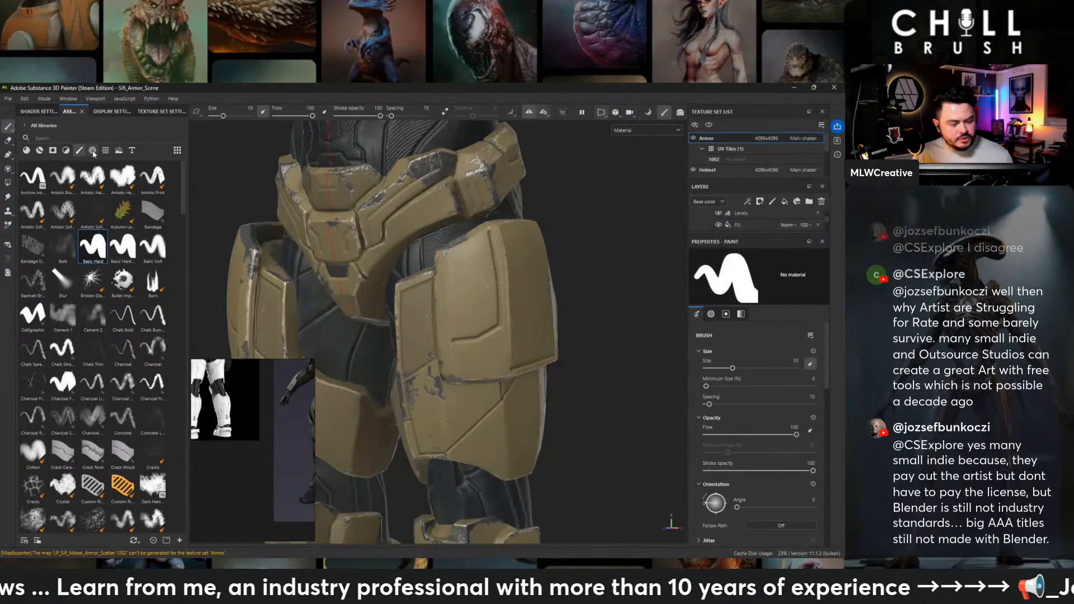
pyautogui.click(93, 150)
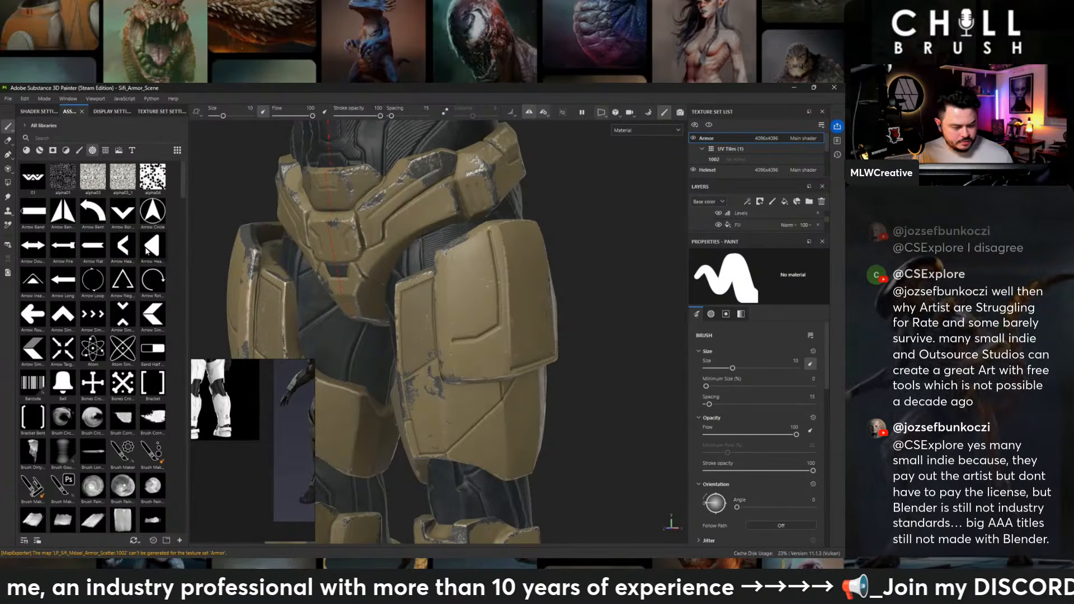
pyautogui.moveTo(157, 251)
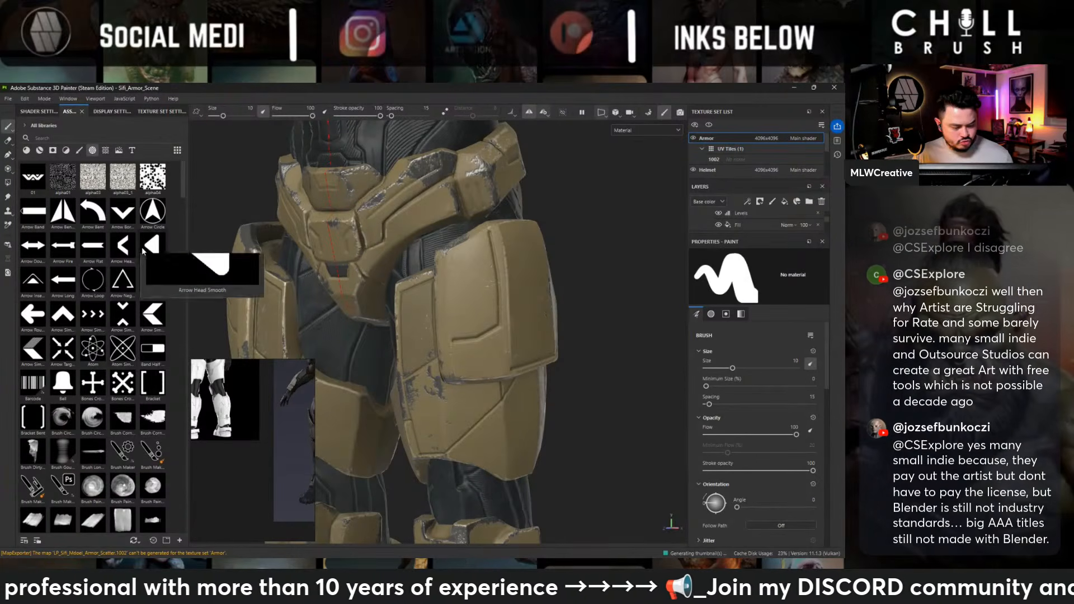
pyautogui.moveTo(62, 314)
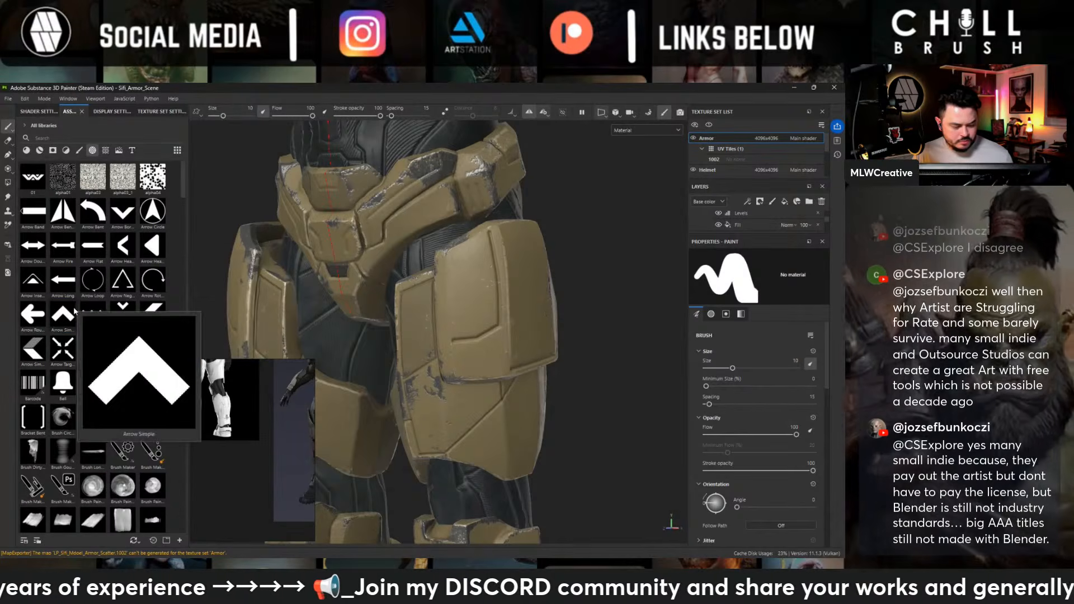
pyautogui.click(63, 315)
# - Stamp two stacked upward-pointing chevrons on the outer forearm plate with the brush size at 5.58
pyautogui.keyDown('alt'); pyautogui.moveTo(585, 256); pyautogui.dragTo(561, 297); pyautogui.keyUp('alt')
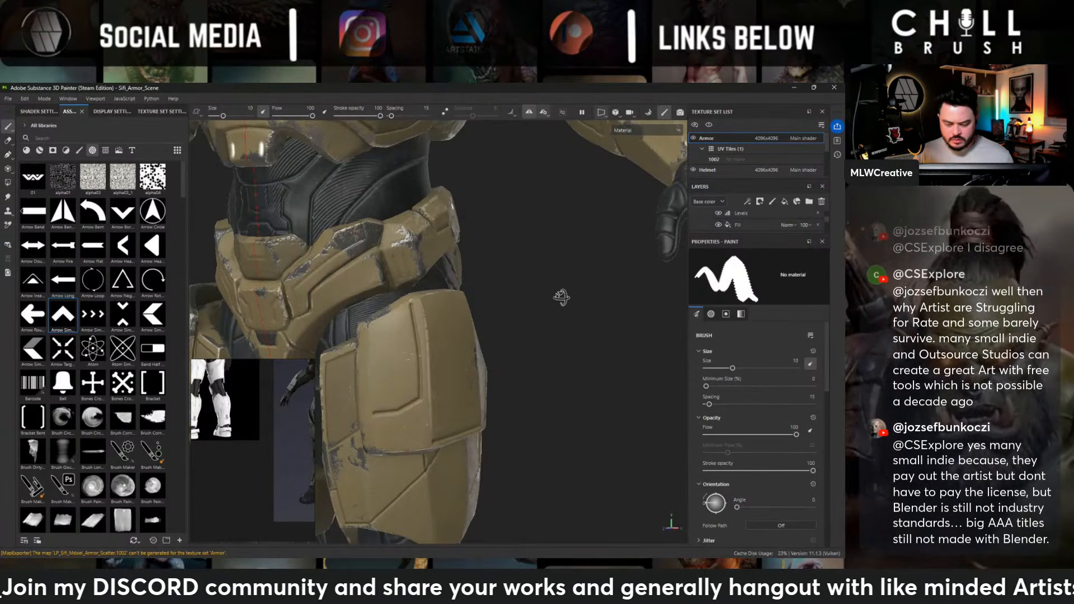
pyautogui.moveTo(560, 296)
pyautogui.keyDown('alt'); pyautogui.mouseDown()
pyautogui.moveTo(539, 258)
pyautogui.moveTo(478, 246)
pyautogui.moveTo(359, 282)
pyautogui.moveTo(358, 314)
pyautogui.mouseUp(); pyautogui.keyUp('alt')
pyautogui.keyDown('ctrl'); pyautogui.keyDown('alt'); pyautogui.moveTo(540, 347); pyautogui.dragTo(527, 241); pyautogui.keyUp('alt'); pyautogui.keyUp('ctrl')
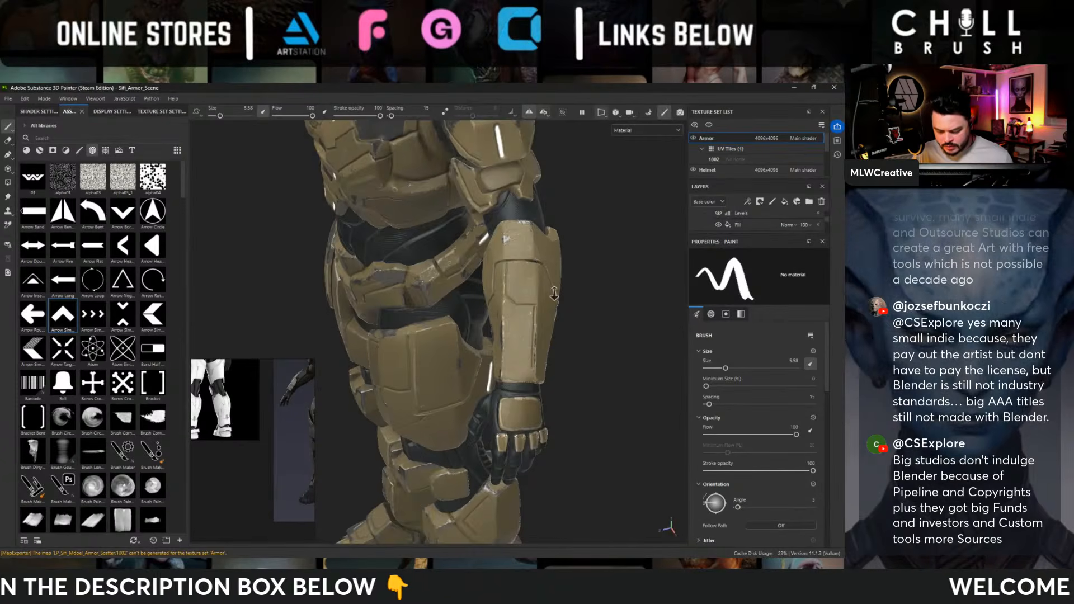
pyautogui.keyDown('alt'); pyautogui.moveTo(519, 239); pyautogui.dragTo(541, 329); pyautogui.keyUp('alt')
pyautogui.click(512, 323)
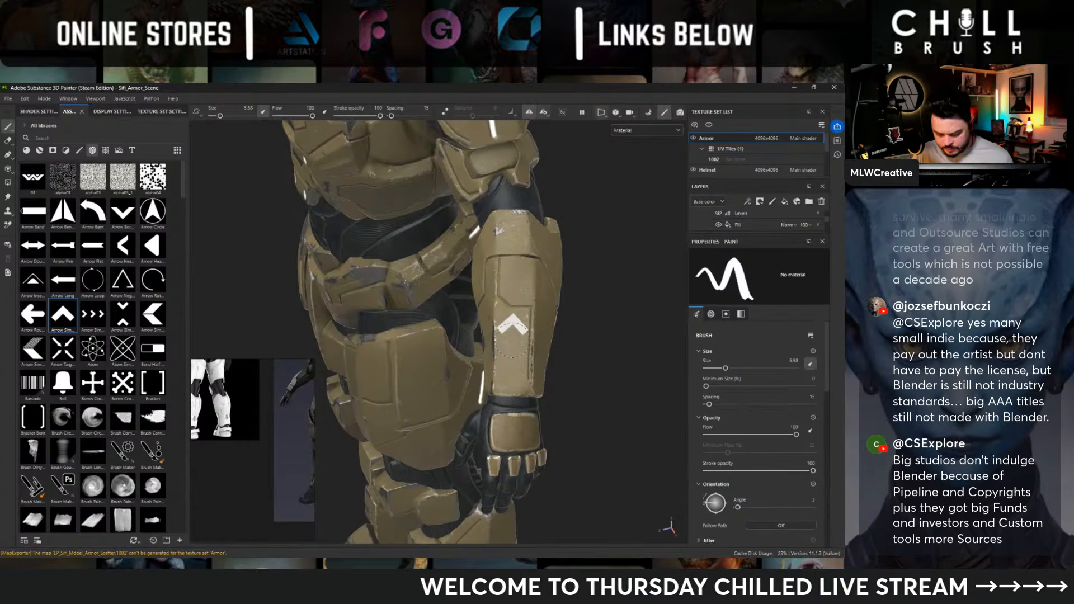
pyautogui.keyDown('alt'); pyautogui.moveTo(512, 340); pyautogui.dragTo(411, 269, button='right'); pyautogui.keyUp('alt')
pyautogui.keyDown('alt'); pyautogui.moveTo(411, 269); pyautogui.dragTo(496, 221); pyautogui.keyUp('alt')
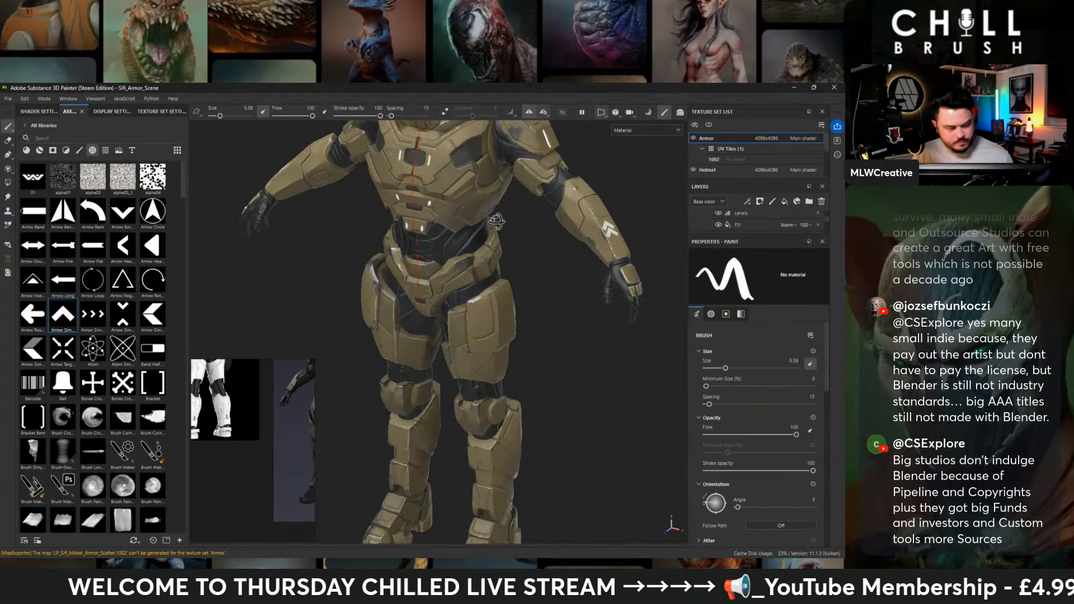
pyautogui.keyDown('alt'); pyautogui.moveTo(497, 221); pyautogui.dragTo(425, 246); pyautogui.keyUp('alt')
pyautogui.keyDown('alt'); pyautogui.moveTo(425, 246); pyautogui.dragTo(539, 321, button='right'); pyautogui.keyUp('alt')
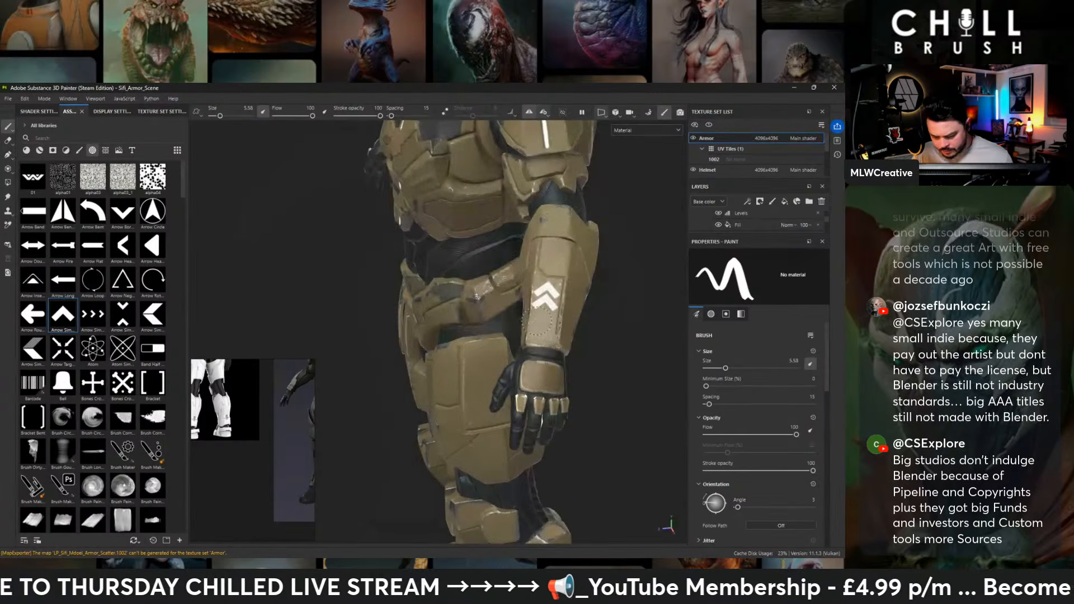
pyautogui.keyDown('alt'); pyautogui.moveTo(534, 319); pyautogui.dragTo(554, 334); pyautogui.keyUp('alt')
pyautogui.keyDown('alt'); pyautogui.moveTo(554, 333); pyautogui.dragTo(656, 351, button='right'); pyautogui.keyUp('alt')
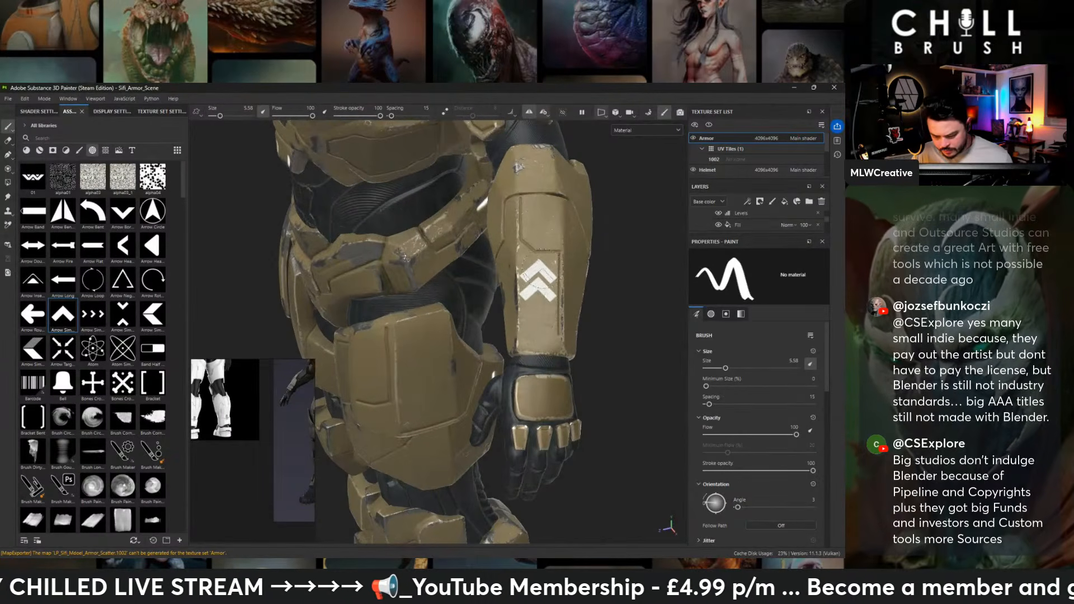
# - Turn the brush angle to 171 and stamp three stacked downward-pointing chevrons on the upper part of the outer thigh plate
pyautogui.moveTo(473, 293)
pyautogui.keyDown('alt'); pyautogui.mouseDown(button='middle')
pyautogui.moveTo(487, 259)
pyautogui.moveTo(487, 404)
pyautogui.mouseUp(button='middle'); pyautogui.keyUp('alt')
pyautogui.keyDown('alt'); pyautogui.moveTo(485, 375); pyautogui.dragTo(540, 363); pyautogui.keyUp('alt')
pyautogui.keyDown('alt'); pyautogui.moveTo(409, 213); pyautogui.dragTo(458, 334, button='middle'); pyautogui.keyUp('alt')
pyautogui.keyDown('alt'); pyautogui.moveTo(458, 335); pyautogui.dragTo(416, 341, button='right'); pyautogui.keyUp('alt')
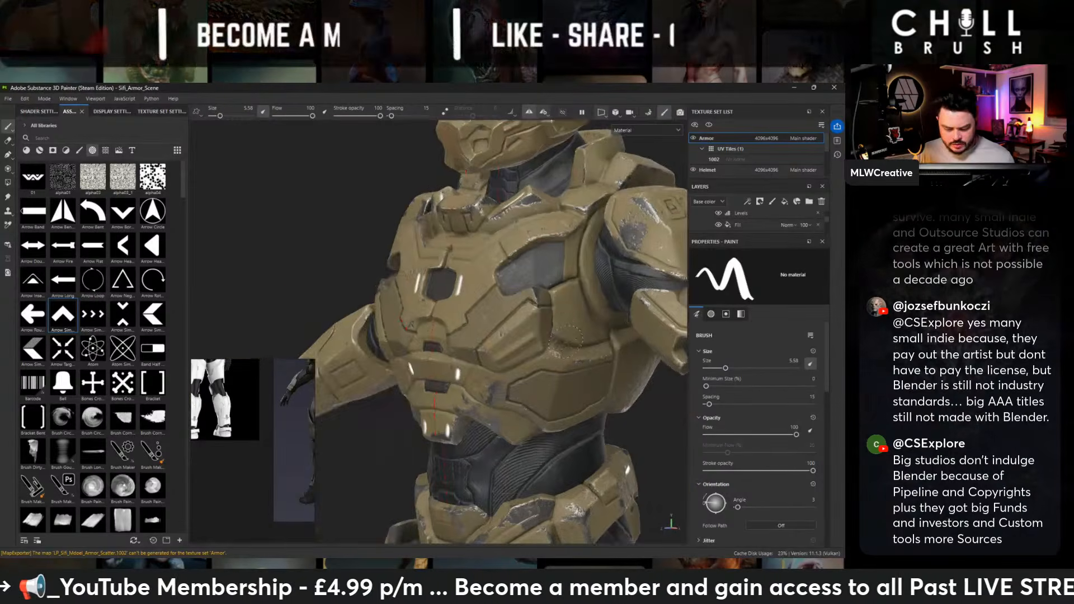
pyautogui.keyDown('alt'); pyautogui.moveTo(467, 430); pyautogui.dragTo(486, 190, button='middle'); pyautogui.keyUp('alt')
pyautogui.moveTo(486, 190)
pyautogui.keyDown('alt'); pyautogui.mouseDown()
pyautogui.moveTo(508, 168)
pyautogui.moveTo(427, 219)
pyautogui.moveTo(460, 275)
pyautogui.mouseUp(); pyautogui.keyUp('alt')
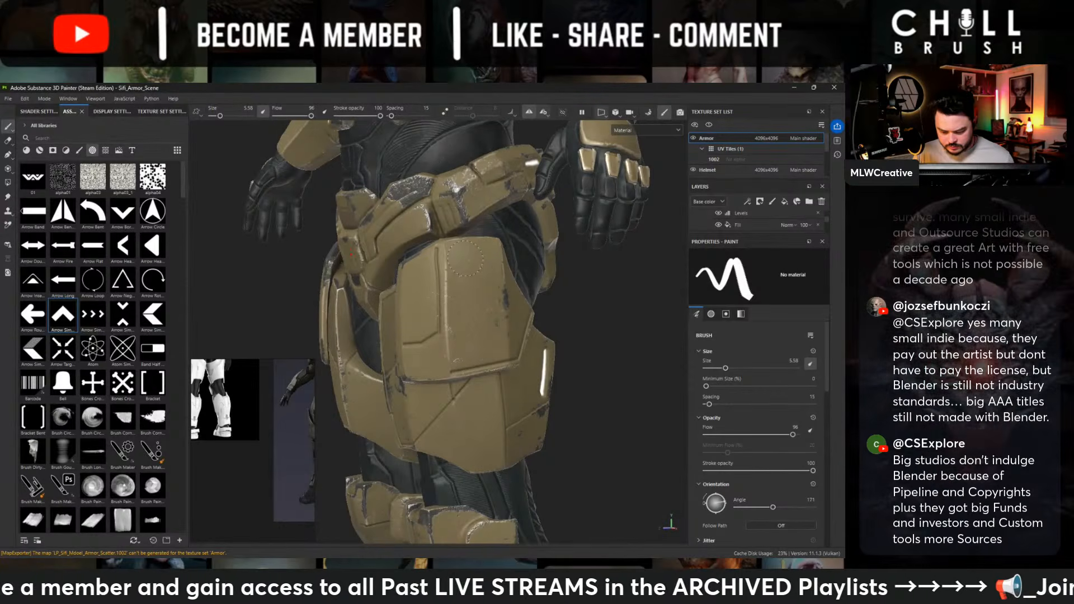
pyautogui.click(466, 254)
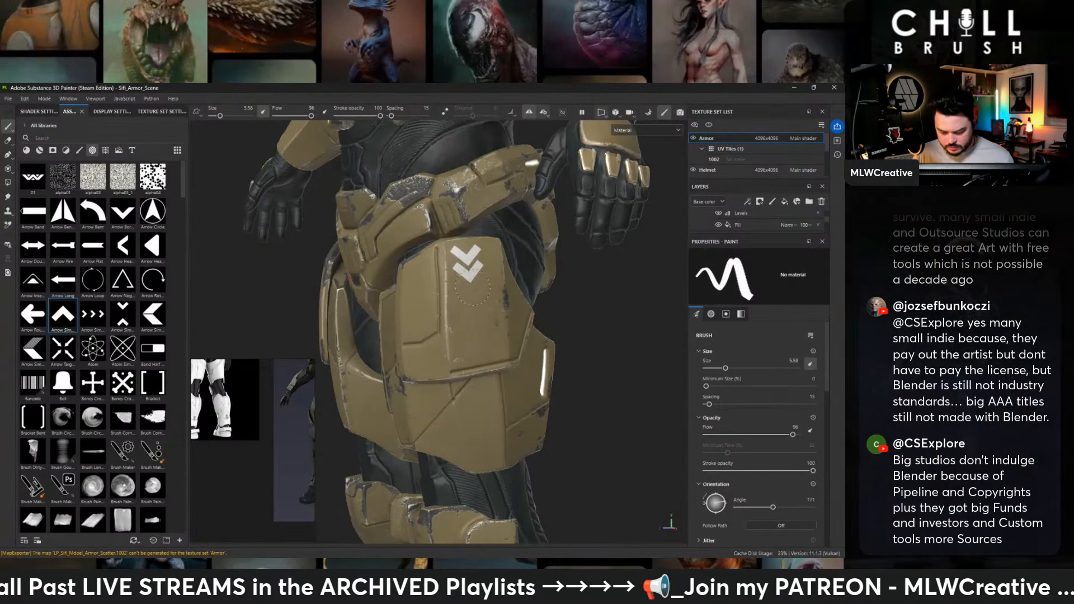
pyautogui.keyDown('alt'); pyautogui.moveTo(561, 309); pyautogui.dragTo(511, 280, button='right'); pyautogui.keyUp('alt')
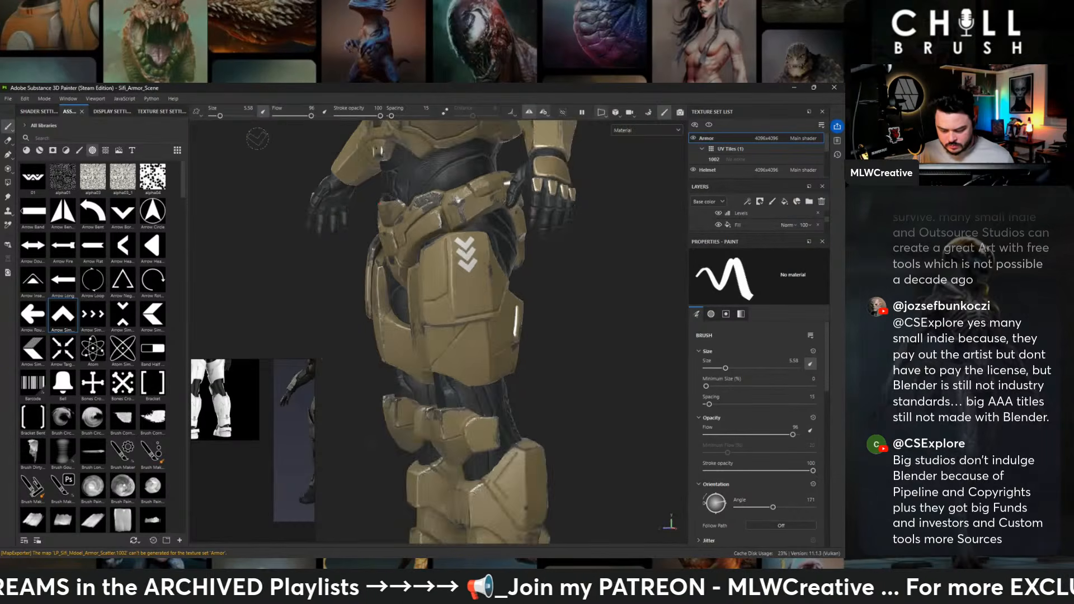
# - Examine the shoulder, arm and chest plates from several sides for further places to put markings
pyautogui.keyDown('alt'); pyautogui.moveTo(436, 252); pyautogui.dragTo(531, 168); pyautogui.keyUp('alt')
pyautogui.keyDown('alt'); pyautogui.moveTo(520, 145); pyautogui.dragTo(553, 250, button='middle'); pyautogui.keyUp('alt')
pyautogui.keyDown('alt'); pyautogui.moveTo(552, 250); pyautogui.dragTo(492, 229, button='right'); pyautogui.keyUp('alt')
pyautogui.keyDown('alt'); pyautogui.moveTo(492, 229); pyautogui.dragTo(353, 226); pyautogui.keyUp('alt')
pyautogui.keyDown('alt'); pyautogui.moveTo(503, 185); pyautogui.dragTo(515, 411, button='middle'); pyautogui.keyUp('alt')
pyautogui.keyDown('alt'); pyautogui.moveTo(548, 369); pyautogui.dragTo(673, 382, button='right'); pyautogui.keyUp('alt')
pyautogui.keyDown('alt'); pyautogui.moveTo(673, 382); pyautogui.dragTo(596, 386); pyautogui.keyUp('alt')
pyautogui.keyDown('alt'); pyautogui.moveTo(596, 386); pyautogui.dragTo(503, 338, button='middle'); pyautogui.keyUp('alt')
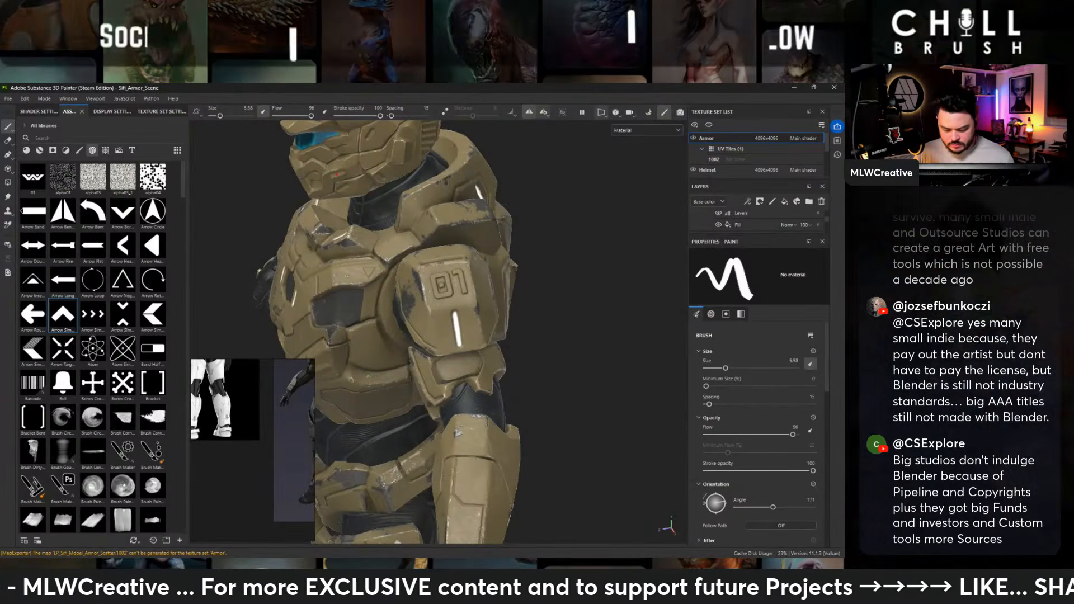
pyautogui.keyDown('alt'); pyautogui.moveTo(504, 338); pyautogui.dragTo(596, 335); pyautogui.keyUp('alt')
# - Choose the Triangle alpha and stamp a small triangle at brush size 3.11 on the lower edge of the torso armor
pyautogui.scroll(-10, 96, 252)
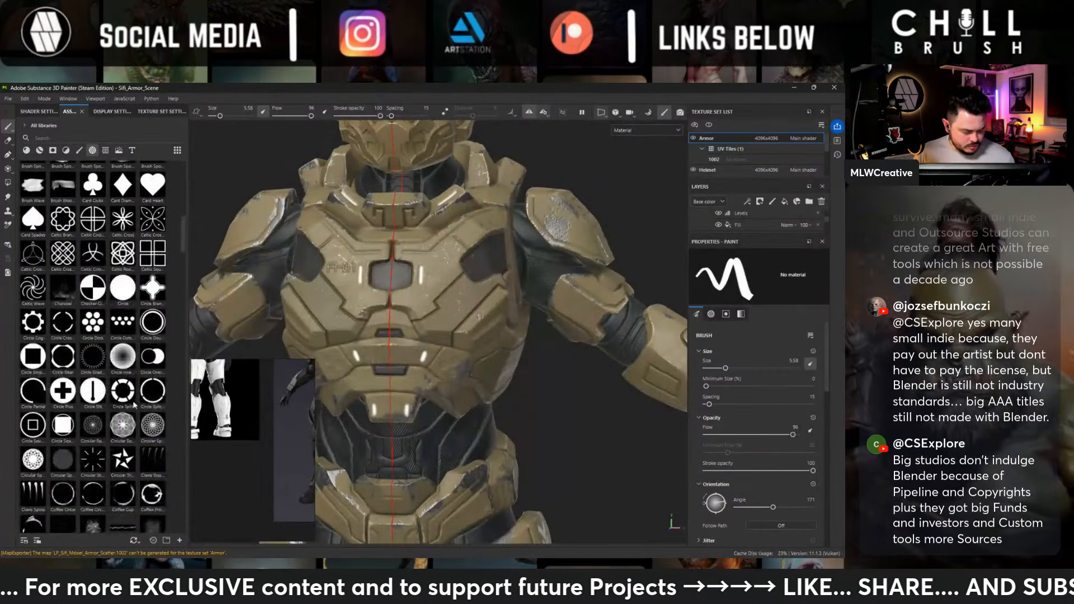
pyautogui.scroll(-8, 106, 306)
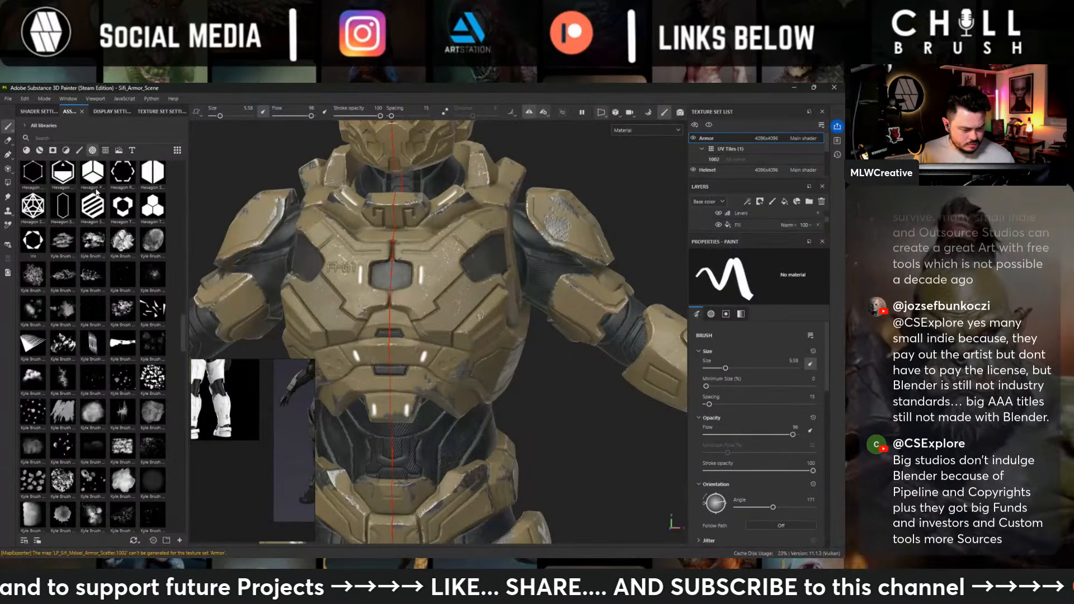
pyautogui.scroll(-15, 97, 201)
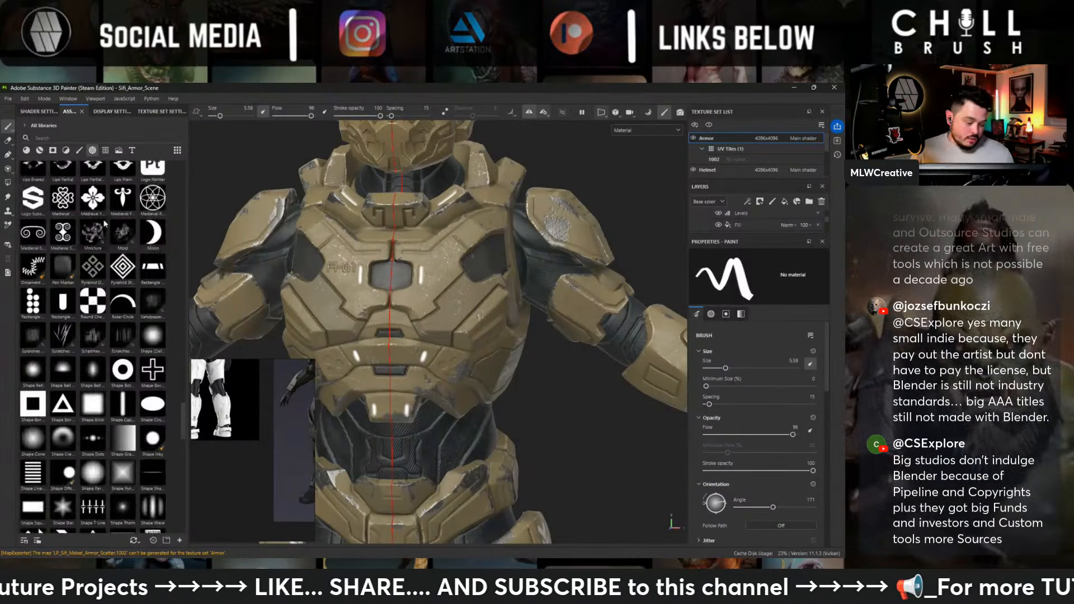
pyautogui.scroll(-12, 104, 223)
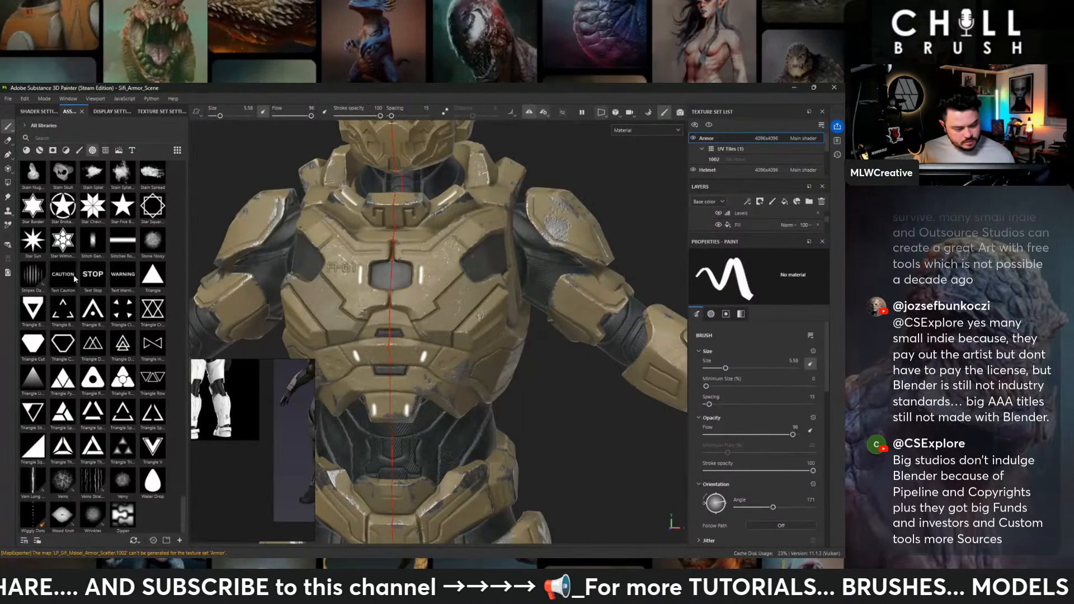
pyautogui.click(39, 457)
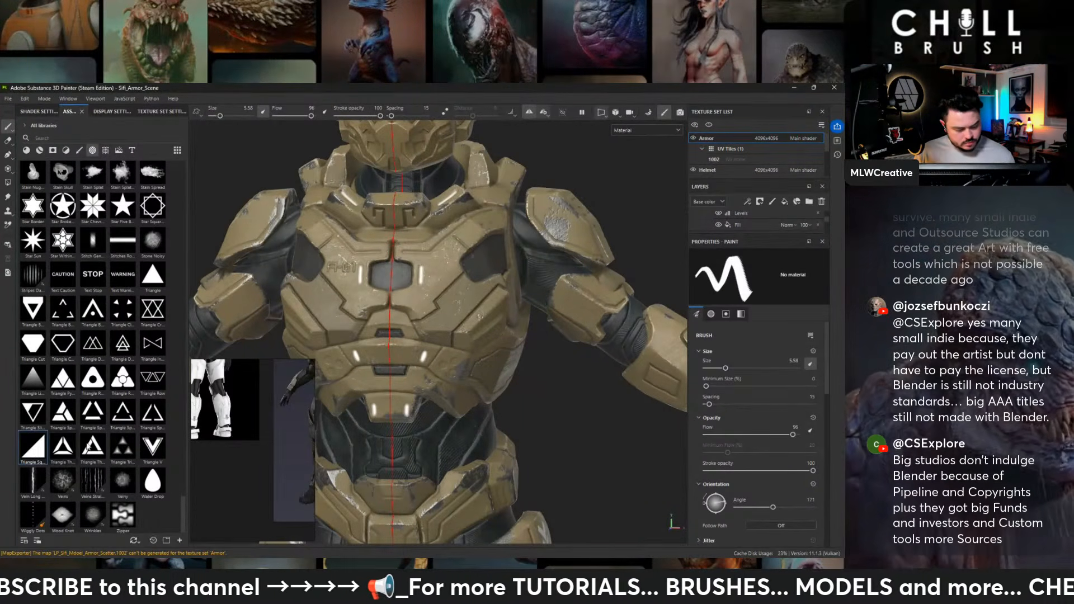
pyautogui.keyDown('alt'); pyautogui.moveTo(559, 330); pyautogui.dragTo(500, 360); pyautogui.keyUp('alt')
pyautogui.moveTo(500, 360)
pyautogui.keyDown('alt'); pyautogui.mouseDown(button='middle')
pyautogui.moveTo(497, 317)
pyautogui.moveTo(446, 205)
pyautogui.mouseUp(button='middle'); pyautogui.keyUp('alt')
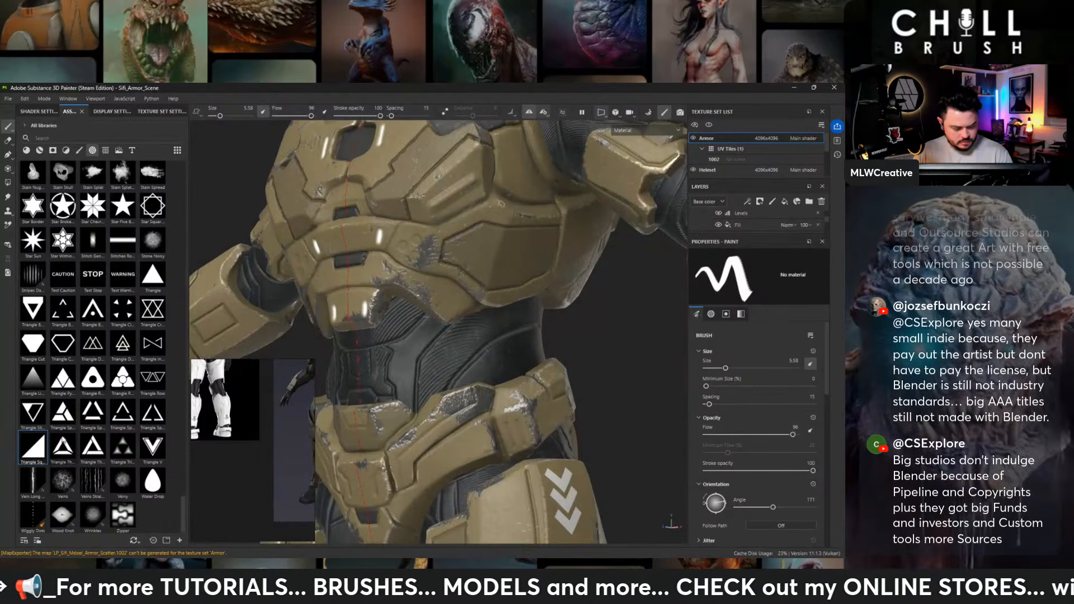
pyautogui.click(148, 276)
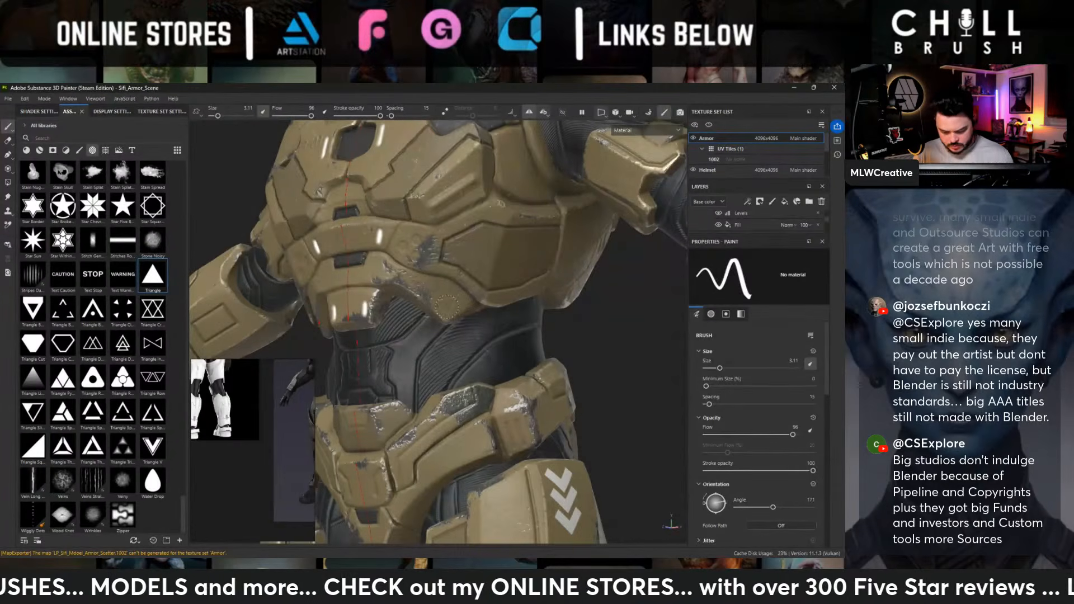
pyautogui.keyDown('ctrl'); pyautogui.moveTo(452, 304); pyautogui.dragTo(447, 309); pyautogui.keyUp('ctrl')
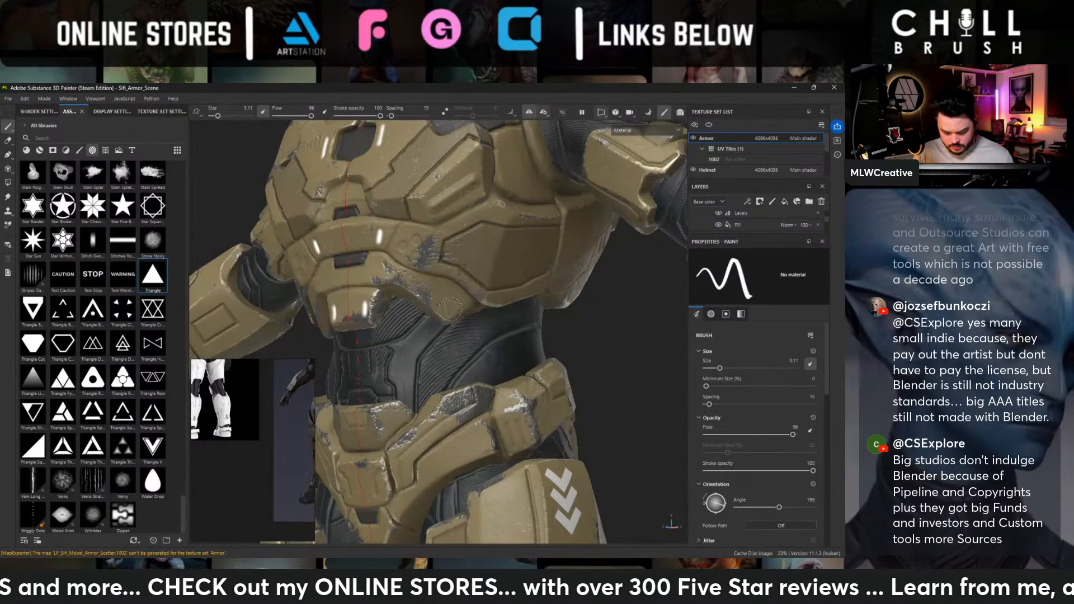
pyautogui.click(449, 309)
# - Check the torso markings from a distance and bring the green armor reference into close view on the reference board
pyautogui.keyDown('alt'); pyautogui.moveTo(449, 309); pyautogui.dragTo(230, 268, button='right'); pyautogui.keyUp('alt')
pyautogui.keyDown('alt'); pyautogui.moveTo(425, 274); pyautogui.dragTo(501, 273); pyautogui.keyUp('alt')
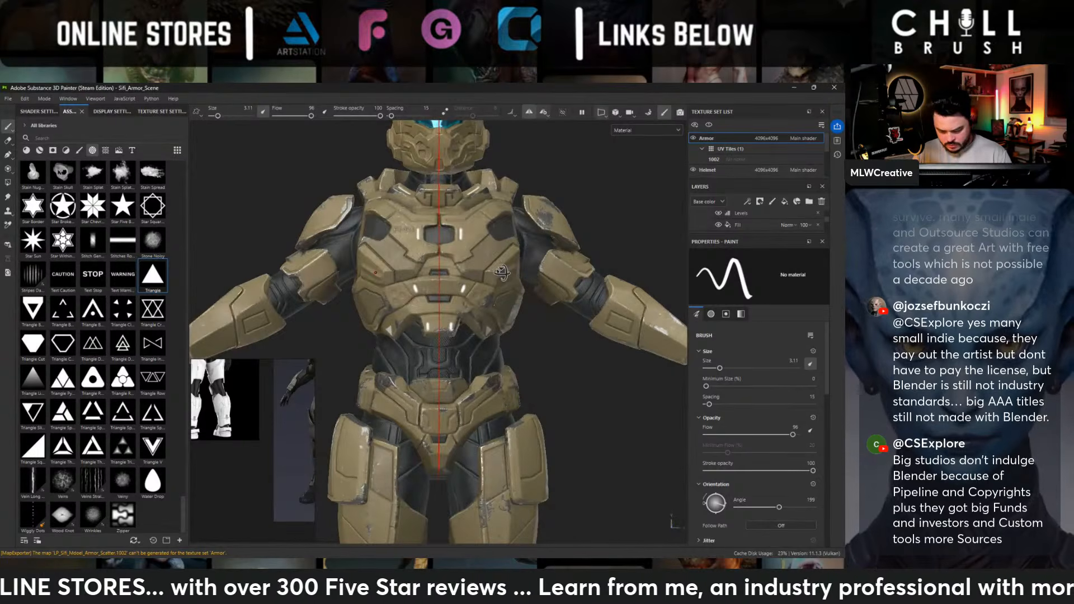
pyautogui.keyDown('alt'); pyautogui.moveTo(501, 273); pyautogui.dragTo(439, 258); pyautogui.keyUp('alt')
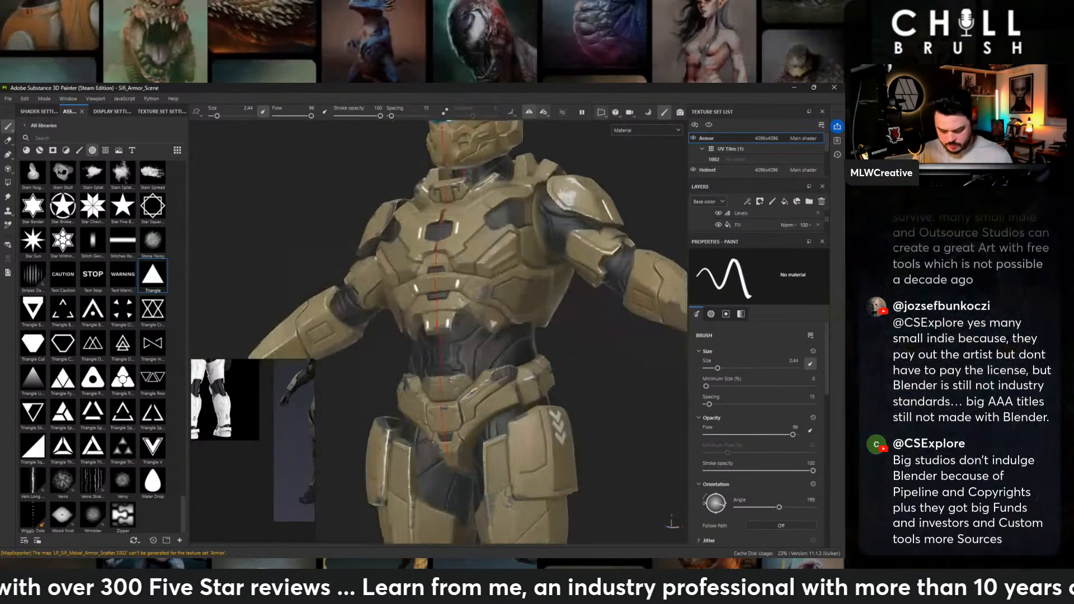
pyautogui.keyDown('alt'); pyautogui.moveTo(439, 258); pyautogui.dragTo(391, 335, button='middle'); pyautogui.keyUp('alt')
pyautogui.keyDown('alt'); pyautogui.moveTo(391, 334); pyautogui.dragTo(497, 330, button='right'); pyautogui.keyUp('alt')
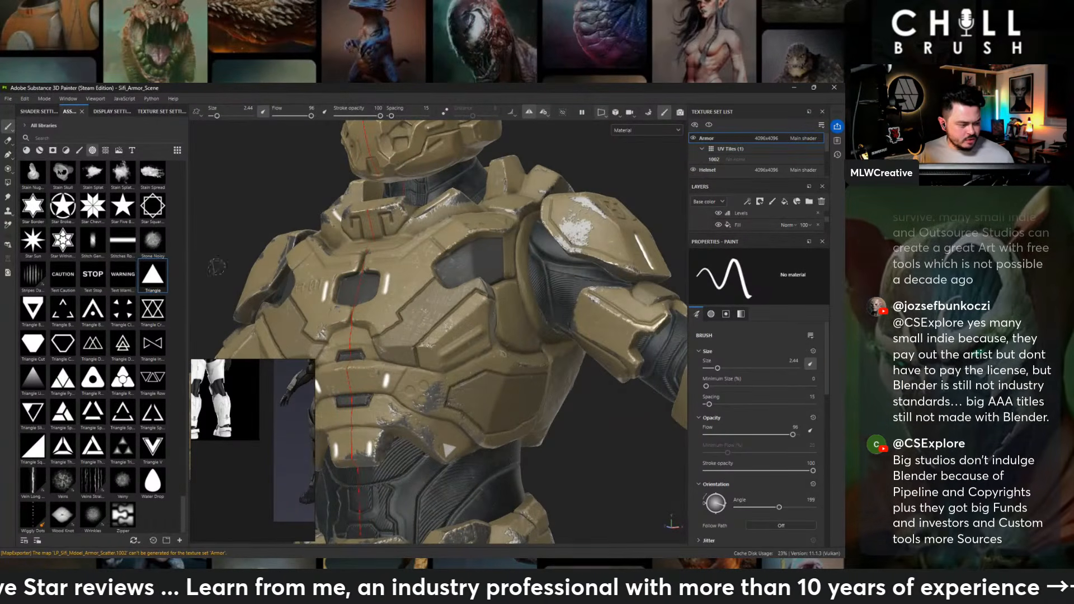
pyautogui.scroll(-5, 267, 398)
pyautogui.moveTo(266, 398)
pyautogui.mouseDown(button='middle')
pyautogui.moveTo(233, 424)
pyautogui.moveTo(207, 479)
pyautogui.mouseUp(button='middle')
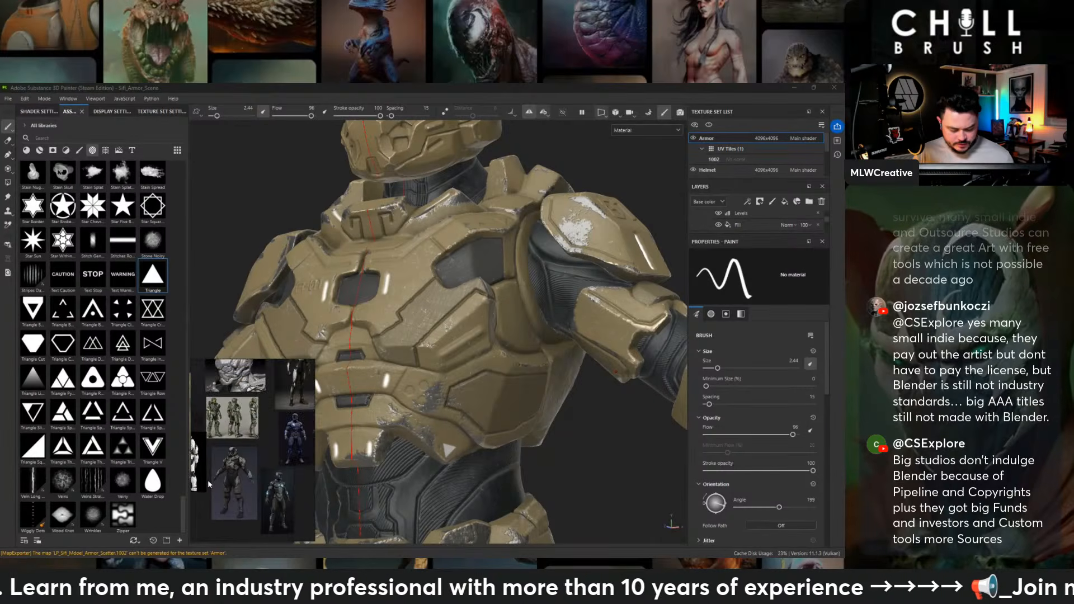
pyautogui.scroll(3, 228, 430)
pyautogui.scroll(3, 228, 430)
# - Stamp a rotated triangle at brush size 3.1 on the upper chest plate beside the shoulder and check it from the front
pyautogui.keyDown('alt'); pyautogui.moveTo(500, 264); pyautogui.dragTo(481, 317, button='middle'); pyautogui.keyUp('alt')
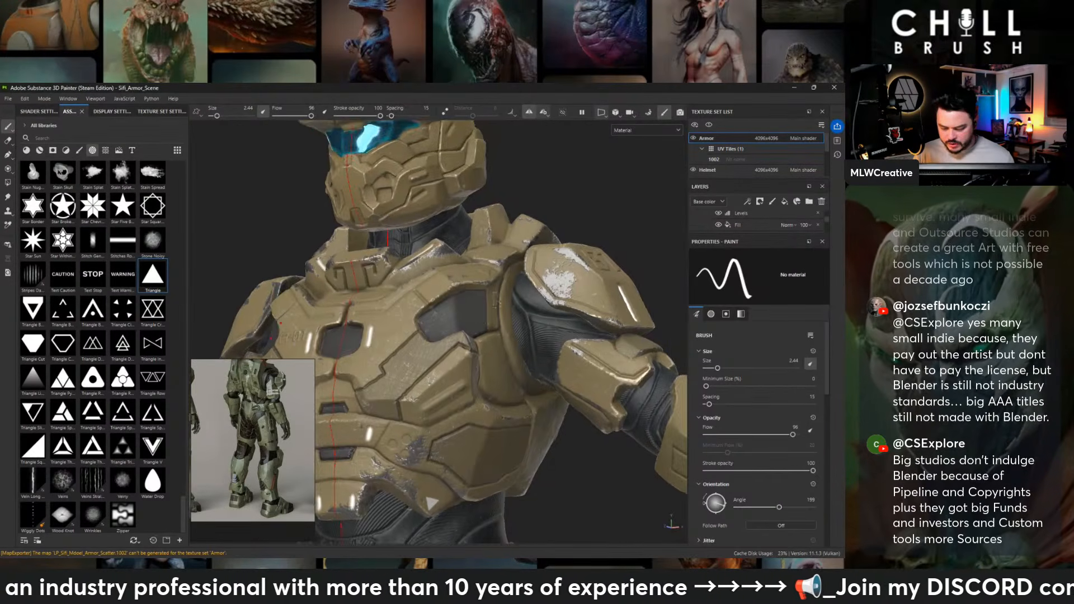
pyautogui.keyDown('alt'); pyautogui.moveTo(501, 246); pyautogui.dragTo(472, 304); pyautogui.keyUp('alt')
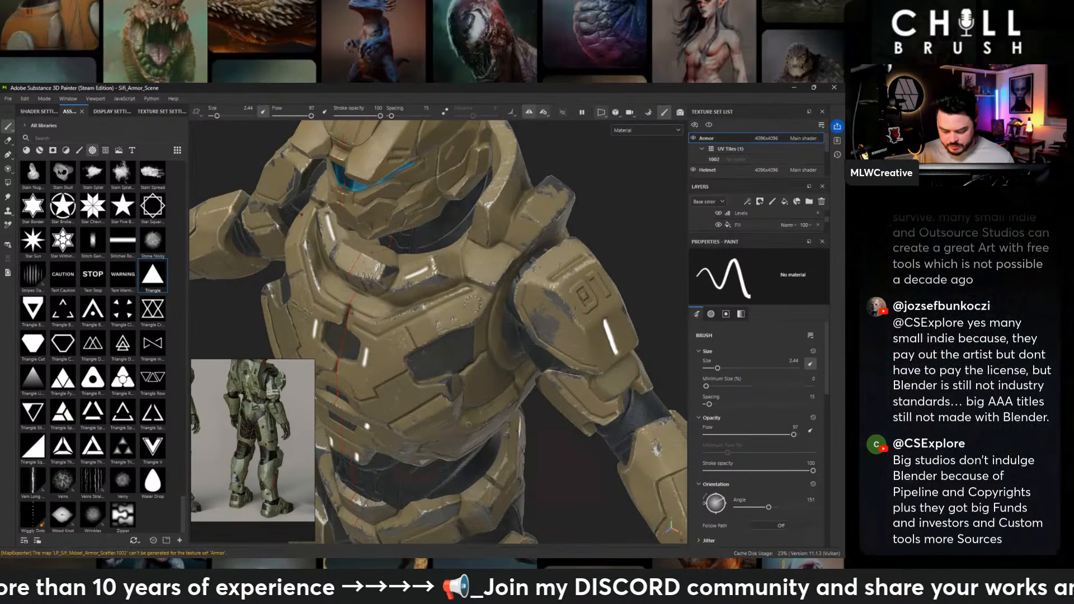
pyautogui.keyDown('alt'); pyautogui.moveTo(641, 352); pyautogui.dragTo(643, 372, button='right'); pyautogui.keyUp('alt')
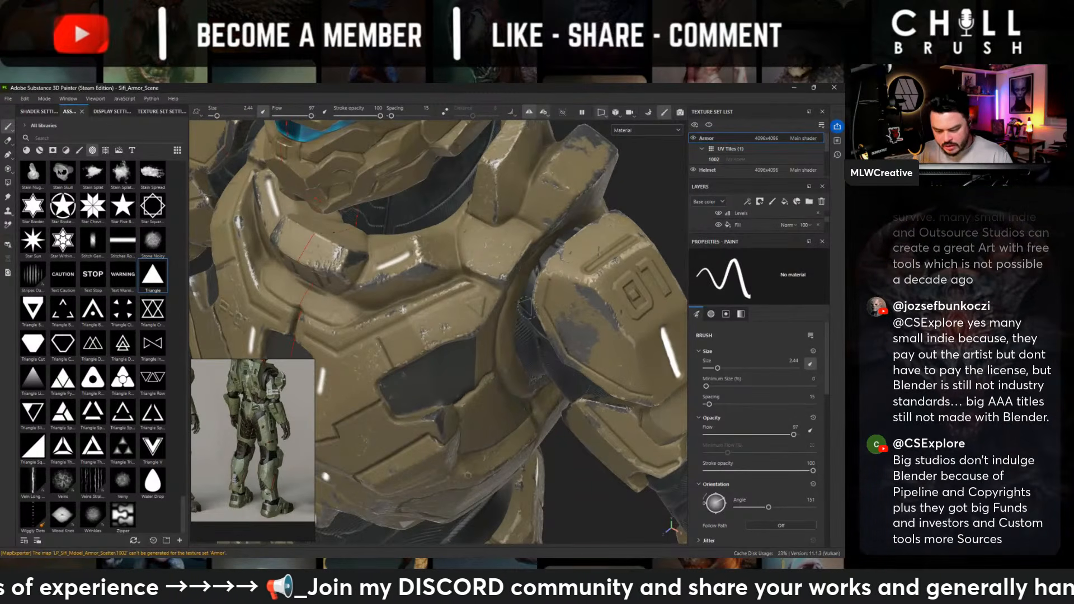
pyautogui.keyDown('ctrl'); pyautogui.moveTo(473, 307); pyautogui.dragTo(478, 306, button='right'); pyautogui.keyUp('ctrl')
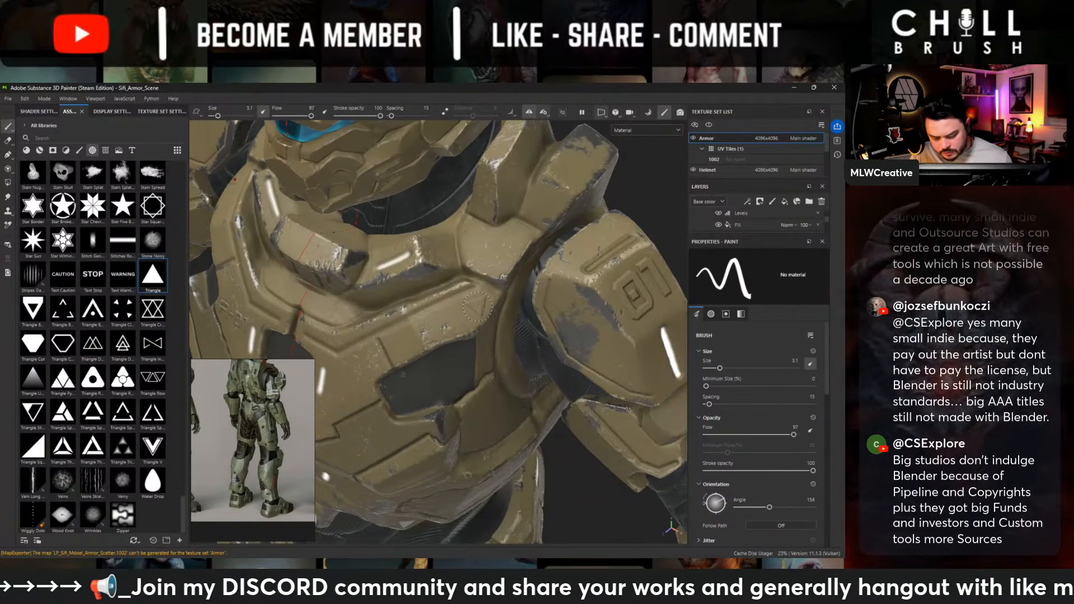
pyautogui.keyDown('ctrl'); pyautogui.moveTo(477, 306); pyautogui.dragTo(544, 336); pyautogui.keyUp('ctrl')
pyautogui.click(478, 306)
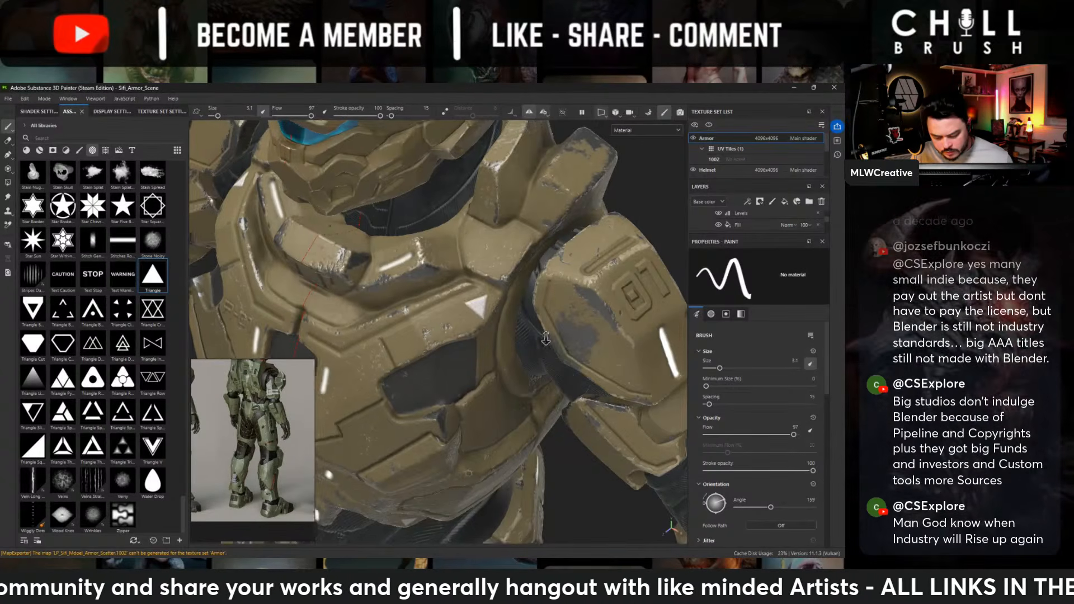
pyautogui.keyDown('alt'); pyautogui.moveTo(544, 335); pyautogui.dragTo(472, 172, button='right'); pyautogui.keyUp('alt')
pyautogui.keyDown('alt'); pyautogui.moveTo(472, 172); pyautogui.dragTo(475, 324); pyautogui.keyUp('alt')
pyautogui.keyDown('alt'); pyautogui.moveTo(475, 325); pyautogui.dragTo(487, 346, button='middle'); pyautogui.keyUp('alt')
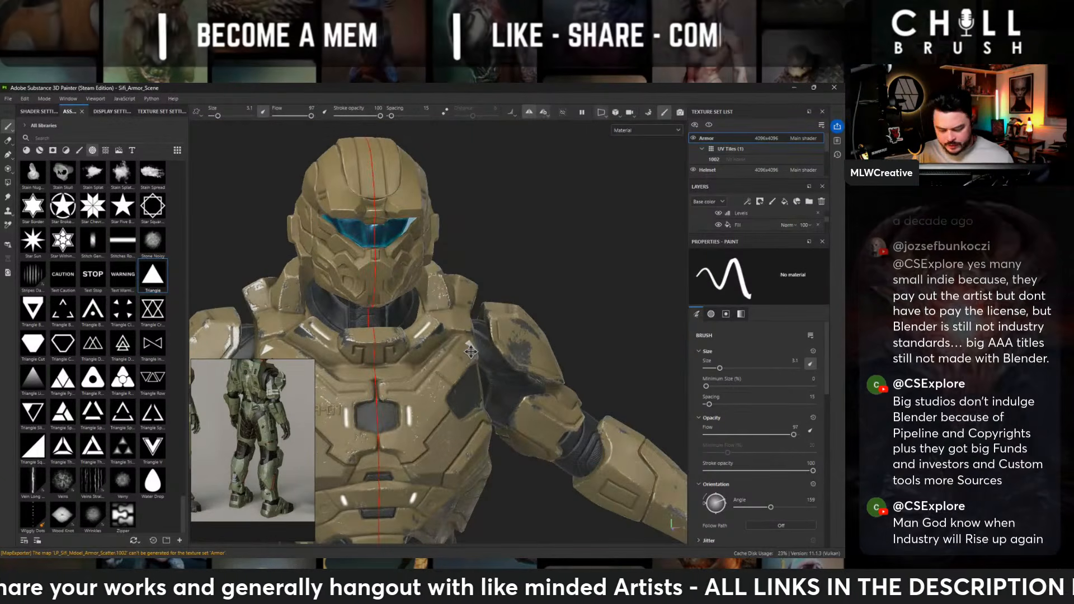
# - Stamp a small rotated triangle at brush size 2.44 on the lower back armor, below the vent beside the spine
pyautogui.keyDown('alt'); pyautogui.moveTo(488, 346); pyautogui.dragTo(441, 302, button='right'); pyautogui.keyUp('alt')
pyautogui.keyDown('alt'); pyautogui.moveTo(441, 302); pyautogui.dragTo(509, 168, button='middle'); pyautogui.keyUp('alt')
pyautogui.keyDown('alt'); pyautogui.moveTo(509, 268); pyautogui.dragTo(447, 274); pyautogui.keyUp('alt')
pyautogui.keyDown('alt'); pyautogui.moveTo(448, 336); pyautogui.dragTo(442, 190, button='middle'); pyautogui.keyUp('alt')
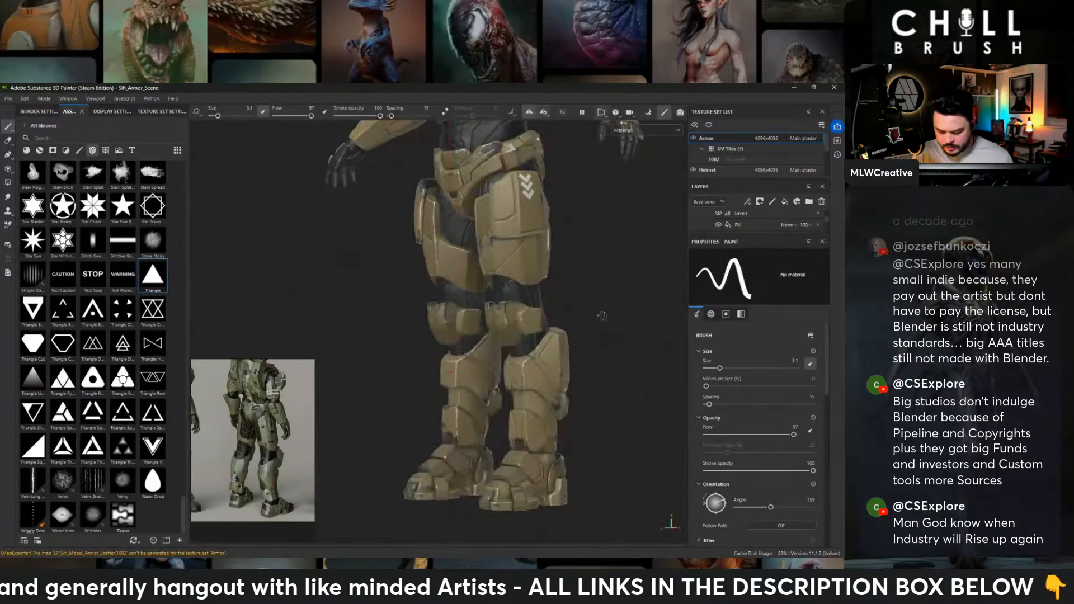
pyautogui.keyDown('alt'); pyautogui.moveTo(602, 271); pyautogui.dragTo(576, 503, button='middle'); pyautogui.keyUp('alt')
pyautogui.keyDown('alt'); pyautogui.moveTo(643, 294); pyautogui.dragTo(503, 283); pyautogui.keyUp('alt')
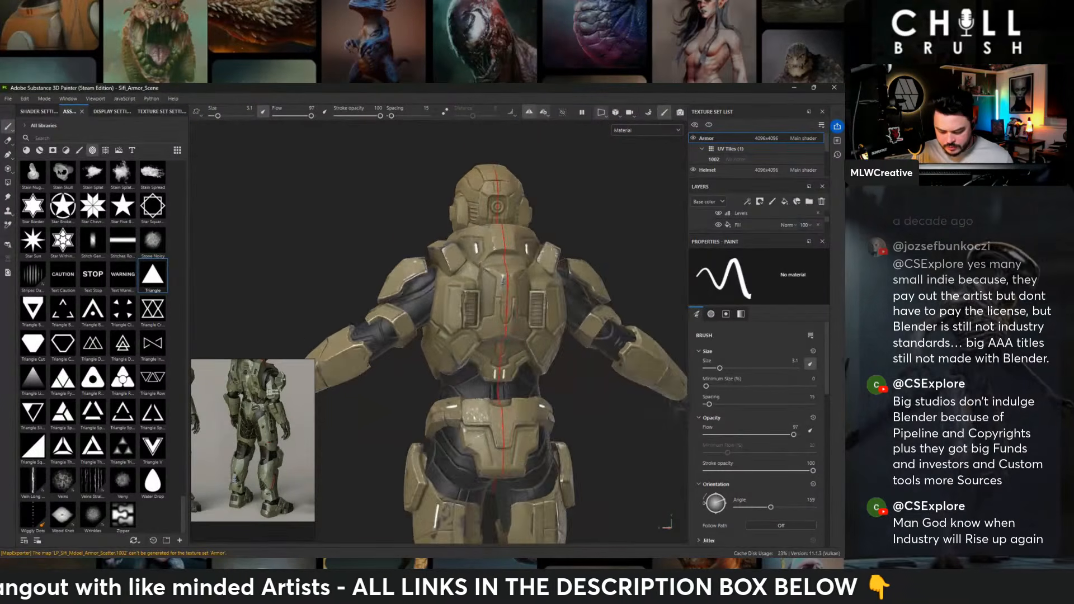
pyautogui.keyDown('alt'); pyautogui.moveTo(559, 313); pyautogui.dragTo(632, 382, button='right'); pyautogui.keyUp('alt')
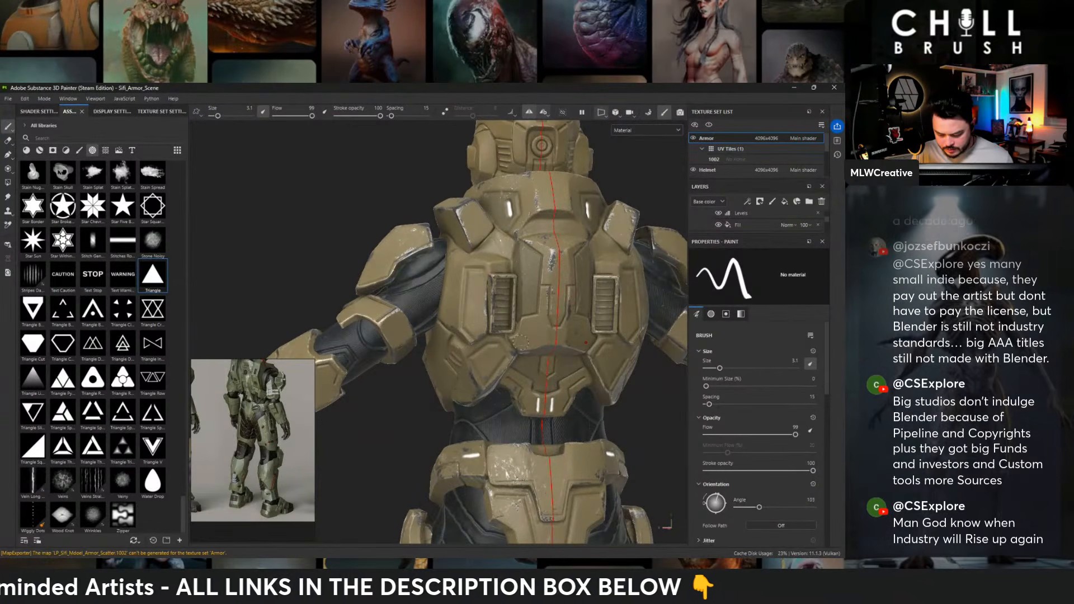
pyautogui.keyDown('ctrl'); pyautogui.moveTo(527, 341); pyautogui.dragTo(525, 340, button='right'); pyautogui.keyUp('ctrl')
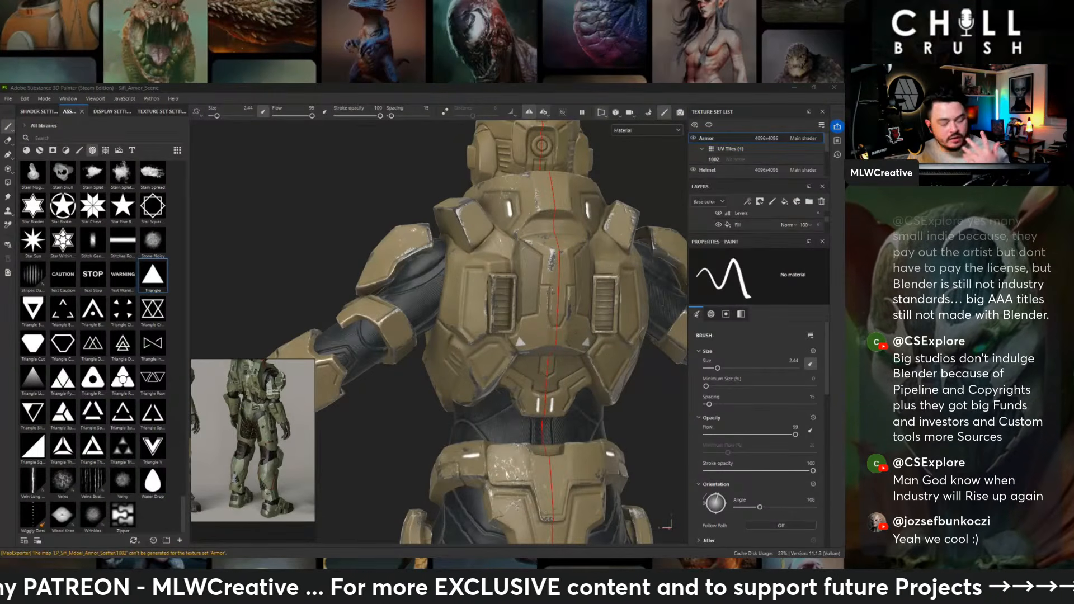
# - Examine the back, numbered shoulder plate, chest and torso for further places to put triangle markings
pyautogui.keyDown('alt'); pyautogui.moveTo(496, 241); pyautogui.dragTo(496, 302, button='middle'); pyautogui.keyUp('alt')
pyautogui.moveTo(475, 304)
pyautogui.keyDown('alt'); pyautogui.mouseDown()
pyautogui.moveTo(492, 358)
pyautogui.moveTo(545, 353)
pyautogui.mouseUp(); pyautogui.keyUp('alt')
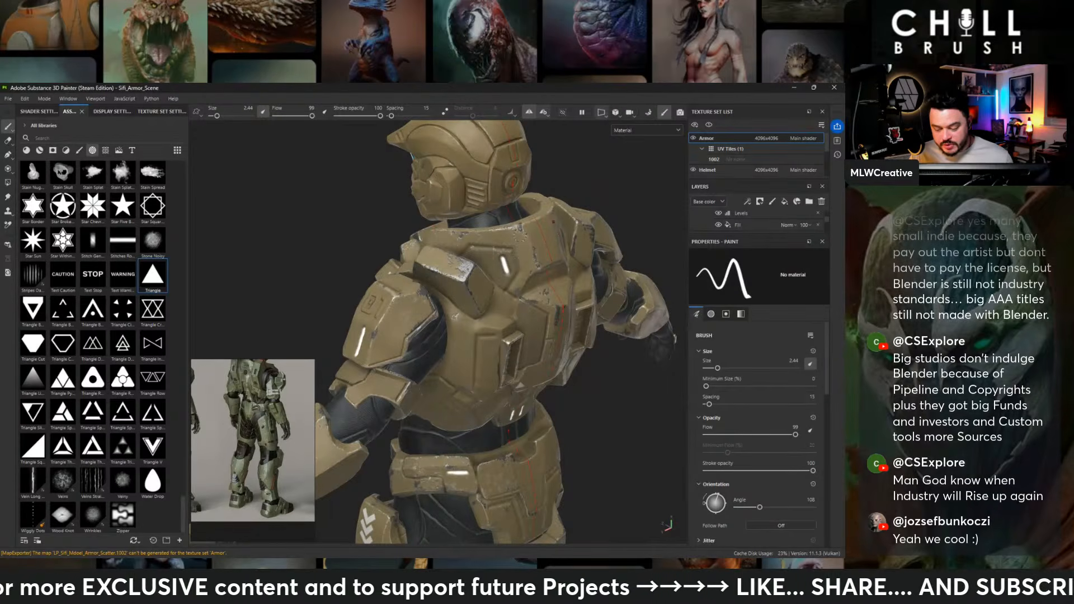
pyautogui.keyDown('alt'); pyautogui.moveTo(455, 317); pyautogui.dragTo(551, 296); pyautogui.keyUp('alt')
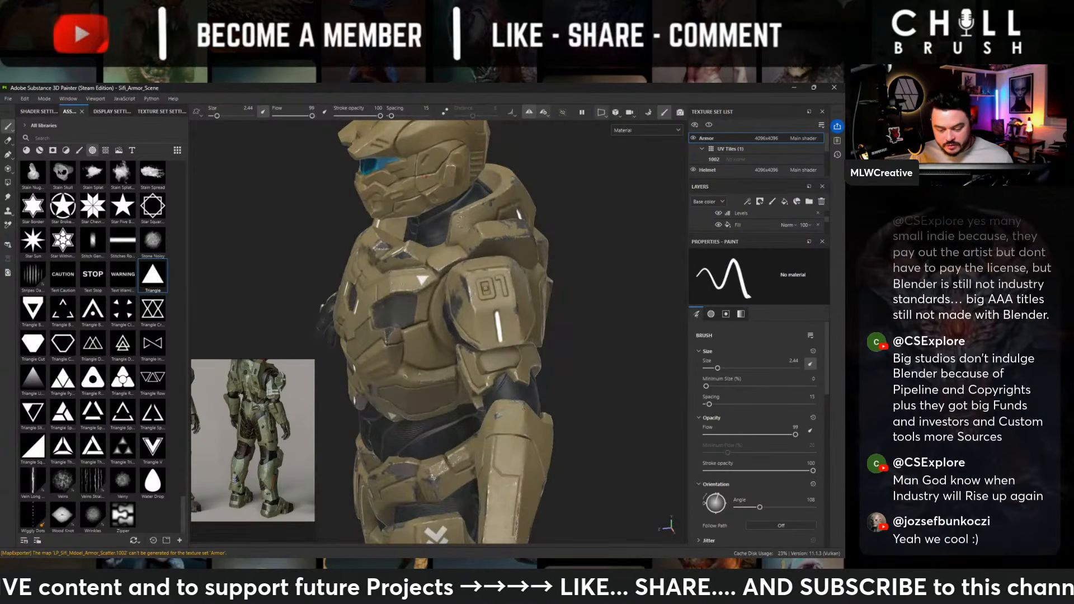
pyautogui.scroll(3, 458, 221)
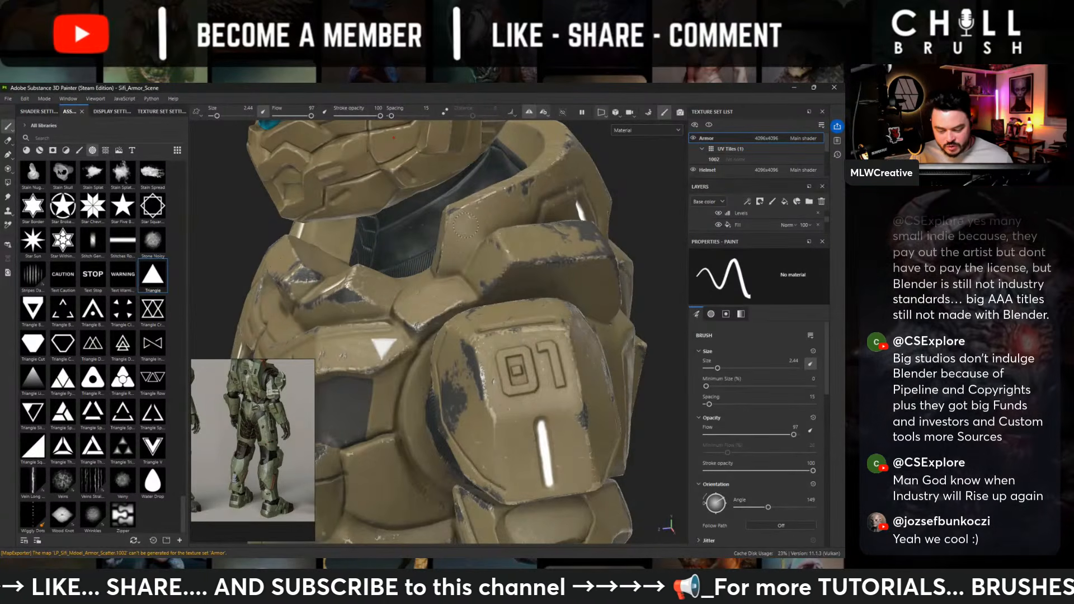
pyautogui.scroll(-3, 239, 251)
pyautogui.keyDown('alt'); pyautogui.moveTo(372, 255); pyautogui.dragTo(465, 273); pyautogui.keyUp('alt')
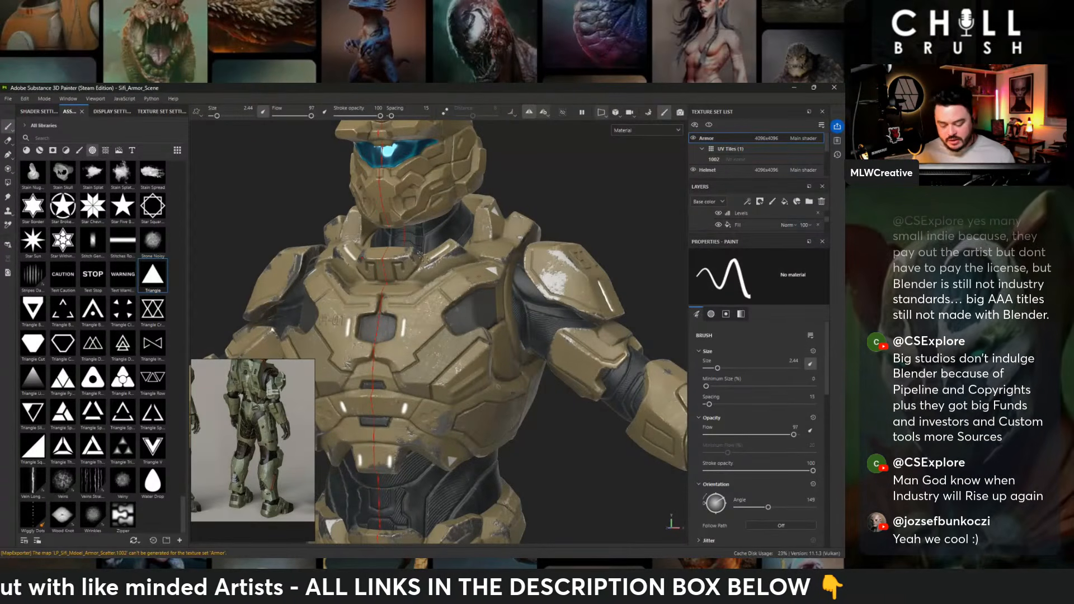
pyautogui.keyDown('alt'); pyautogui.moveTo(408, 295); pyautogui.dragTo(482, 269); pyautogui.keyUp('alt')
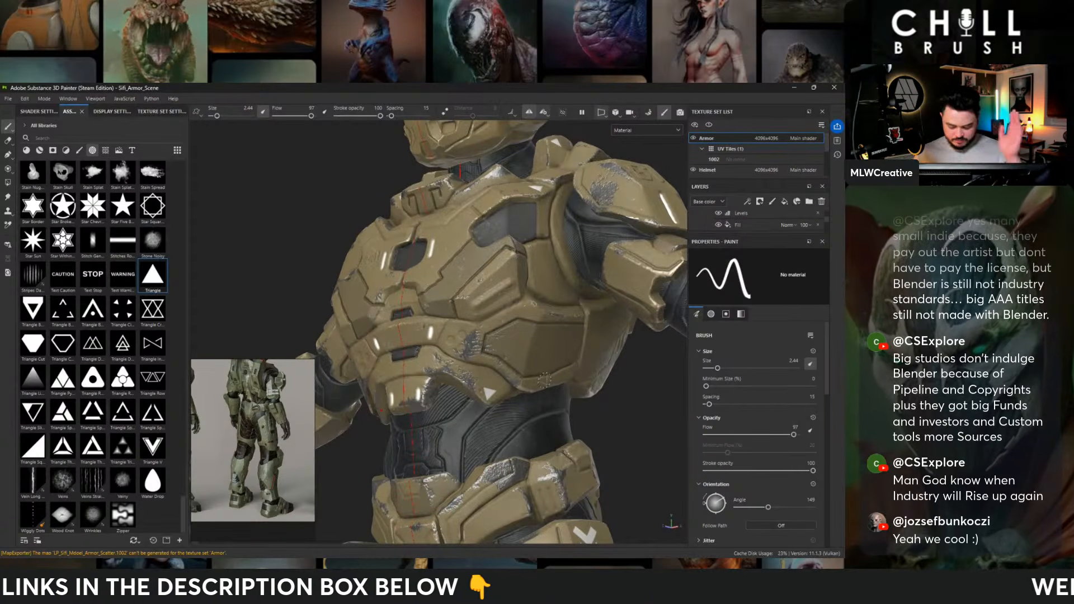
# - Stamp a rotated triangle at brush size 2.44 on the front belt armor beside the hip, above the thigh plate with chevrons
pyautogui.keyDown('alt'); pyautogui.moveTo(497, 463); pyautogui.dragTo(485, 227, button='middle'); pyautogui.keyUp('alt')
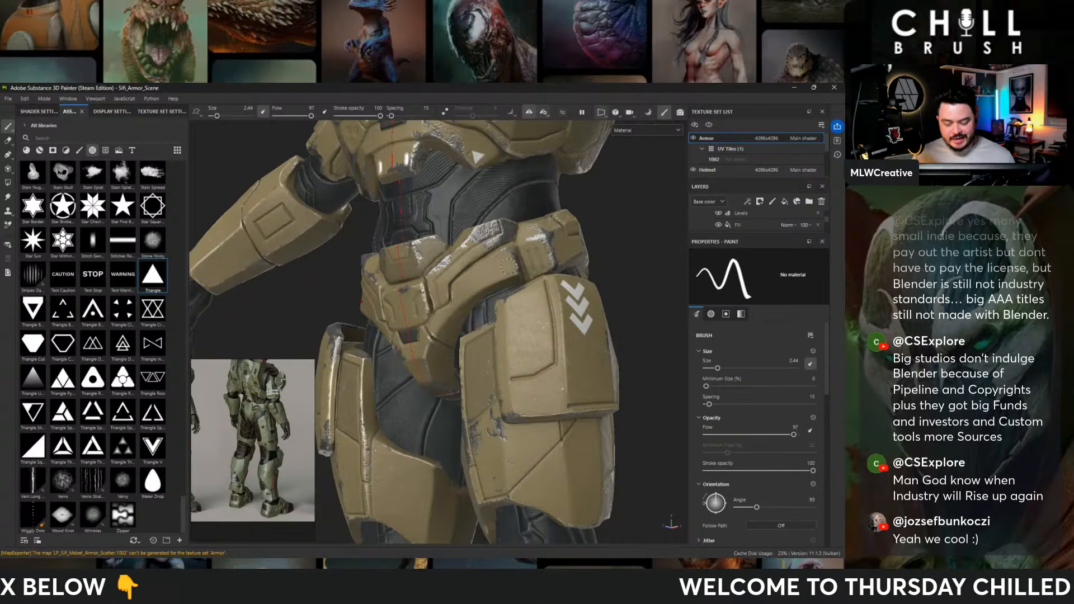
pyautogui.click(524, 277)
pyautogui.keyDown('alt'); pyautogui.moveTo(645, 314); pyautogui.dragTo(469, 251, button='right'); pyautogui.keyUp('alt')
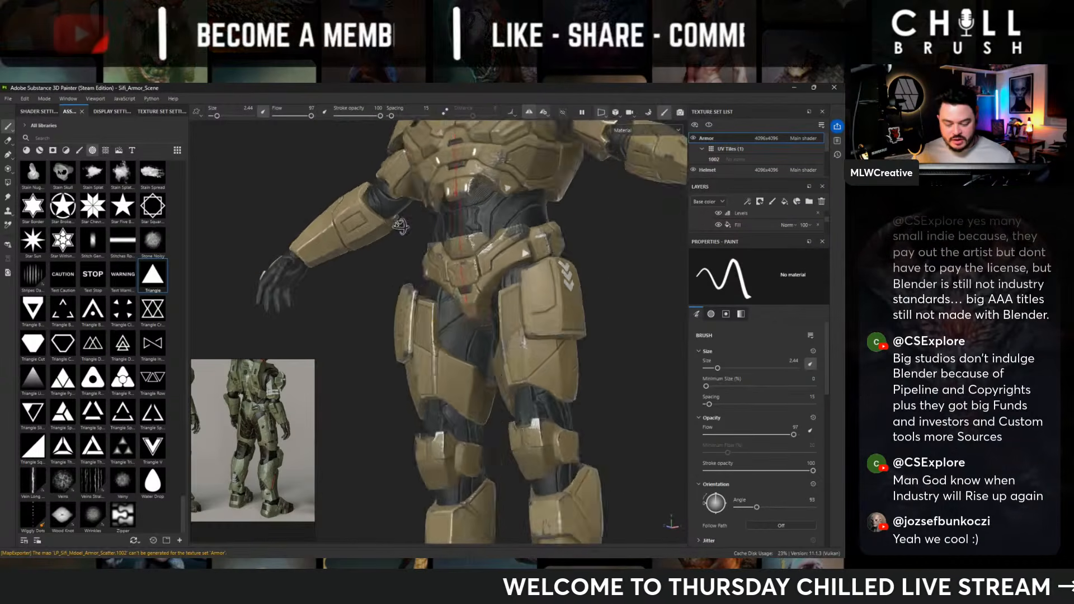
pyautogui.keyDown('alt'); pyautogui.moveTo(448, 246); pyautogui.dragTo(497, 236); pyautogui.keyUp('alt')
pyautogui.keyDown('alt'); pyautogui.moveTo(552, 234); pyautogui.dragTo(476, 159, button='middle'); pyautogui.keyUp('alt')
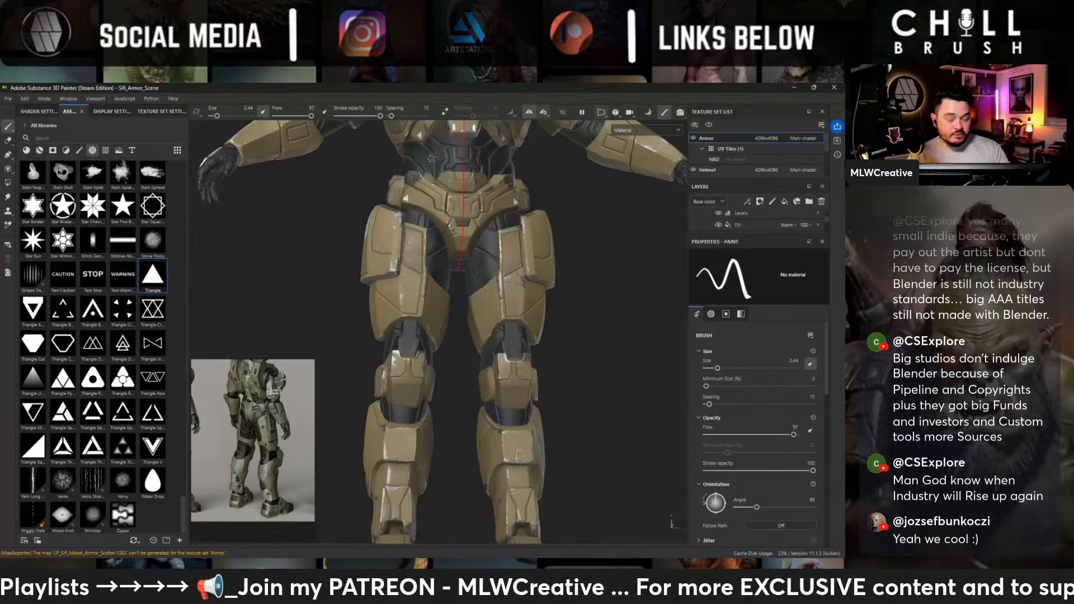
# - Try to stamp an inverted triangle at brush size 3.1 on the front of the lower shin plate
pyautogui.keyDown('alt'); pyautogui.moveTo(517, 202); pyautogui.dragTo(483, 238, button='middle'); pyautogui.keyUp('alt')
pyautogui.keyDown('alt'); pyautogui.moveTo(510, 238); pyautogui.dragTo(478, 340); pyautogui.keyUp('alt')
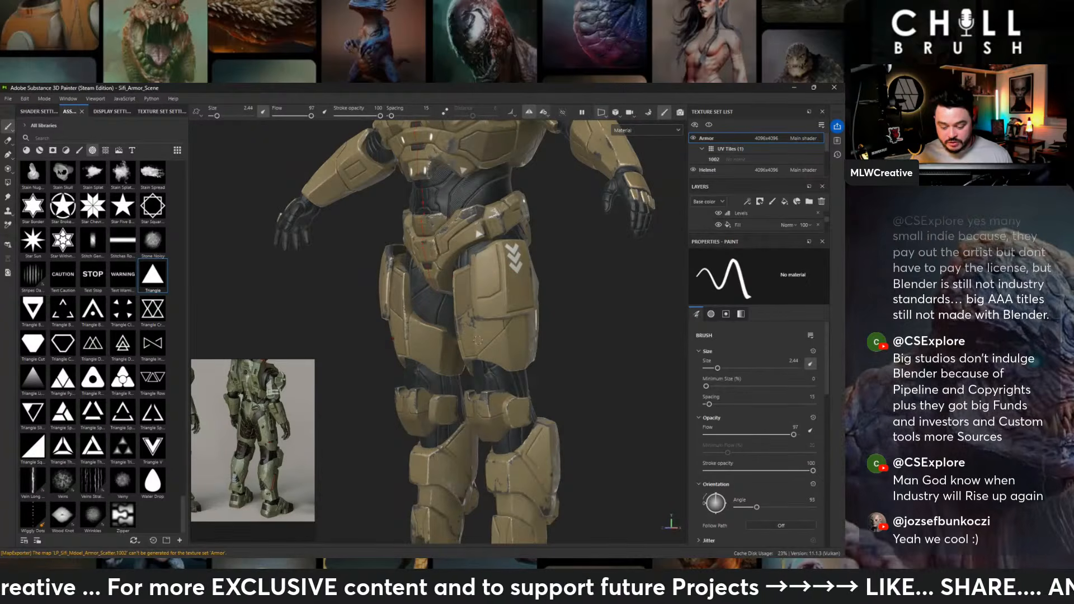
pyautogui.keyDown('alt'); pyautogui.moveTo(477, 340); pyautogui.dragTo(520, 391); pyautogui.keyUp('alt')
pyautogui.keyDown('alt'); pyautogui.moveTo(492, 498); pyautogui.dragTo(485, 321, button='middle'); pyautogui.keyUp('alt')
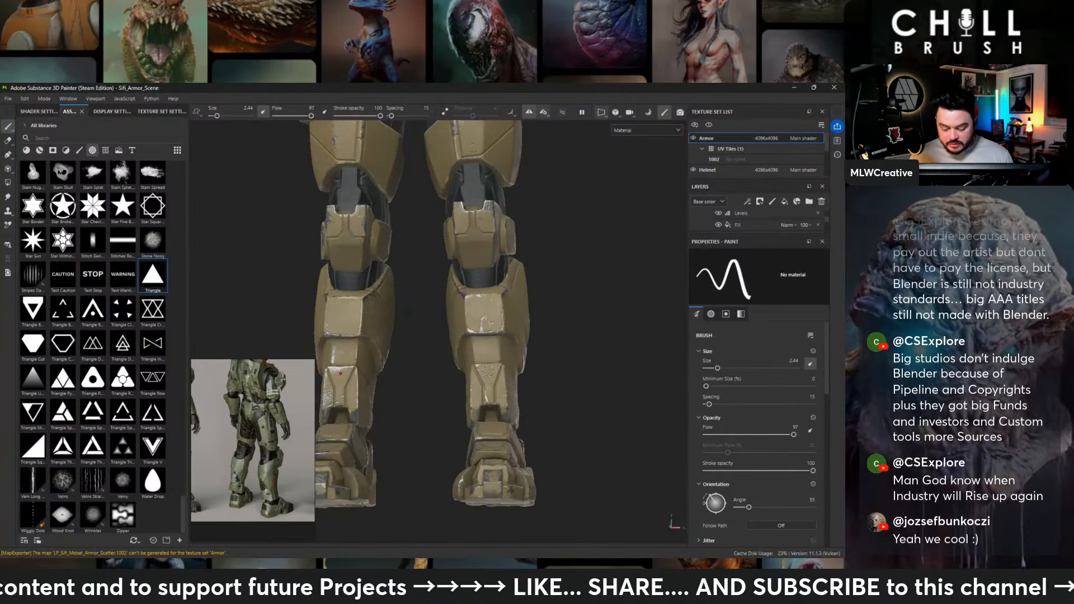
pyautogui.keyDown('ctrl'); pyautogui.moveTo(338, 370); pyautogui.dragTo(341, 372); pyautogui.keyUp('ctrl')
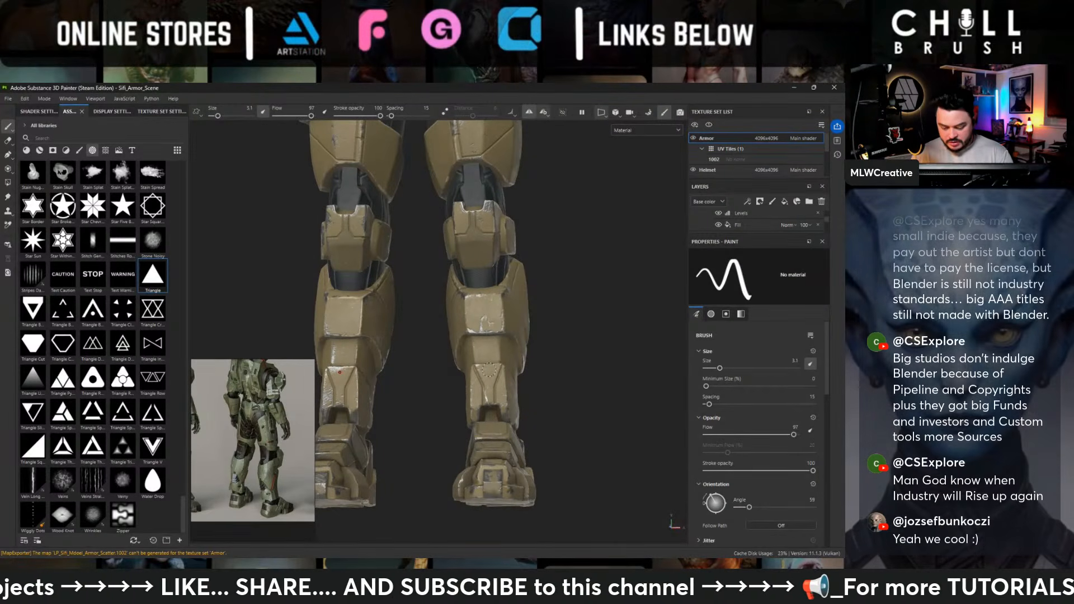
pyautogui.click(489, 369)
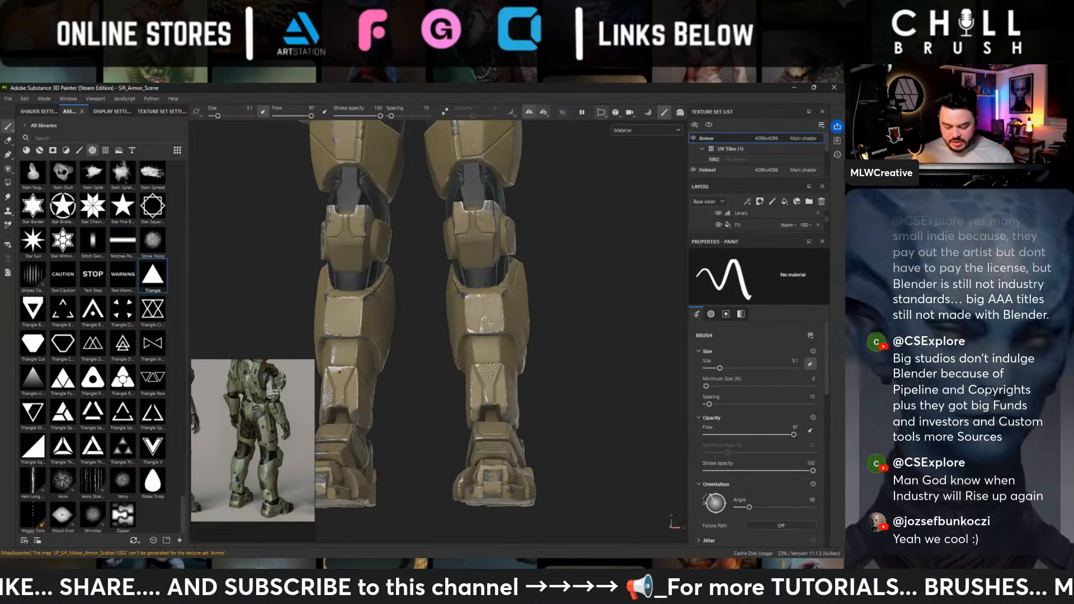
pyautogui.keyDown('alt'); pyautogui.keyDown('shift'); pyautogui.moveTo(613, 394); pyautogui.dragTo(565, 385); pyautogui.keyUp('shift'); pyautogui.keyUp('alt')
pyautogui.hotkey('ctrl', 'z')
# - Stamp an inverted triangle at brush size 3.1 at the upper edge of the lower shin's recessed front panel
pyautogui.keyDown('alt'); pyautogui.moveTo(486, 343); pyautogui.dragTo(539, 396, button='right'); pyautogui.keyUp('alt')
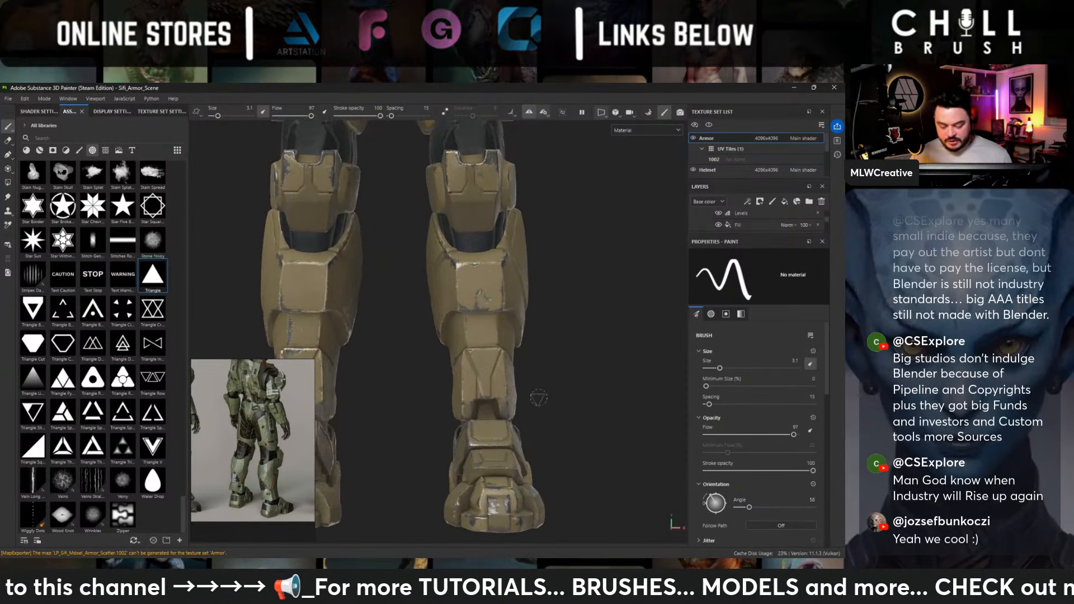
pyautogui.keyDown('ctrl'); pyautogui.moveTo(483, 357); pyautogui.dragTo(484, 356); pyautogui.keyUp('ctrl')
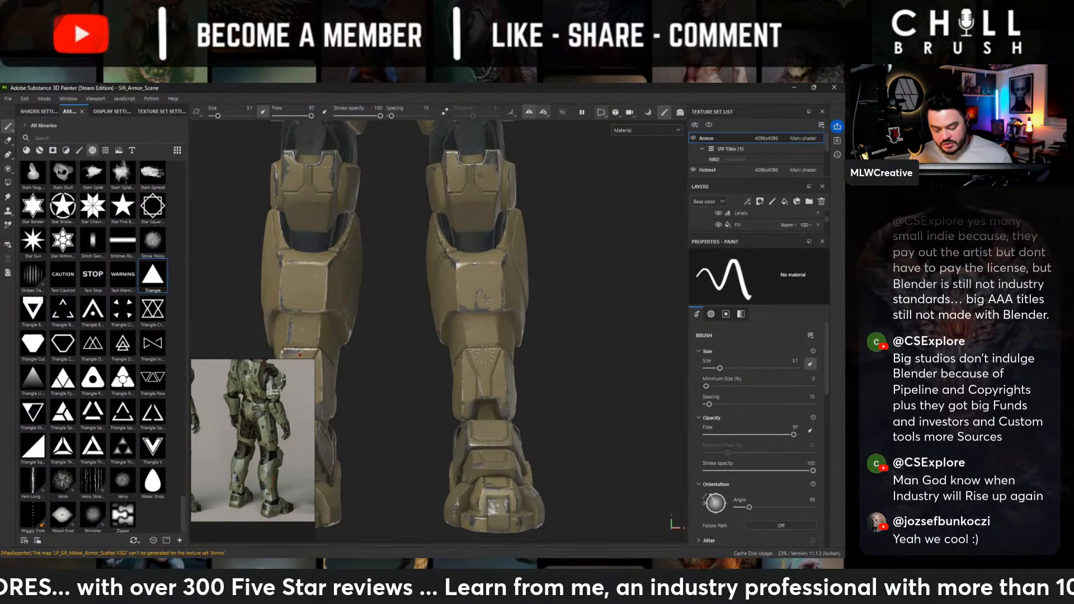
pyautogui.click(485, 355)
pyautogui.keyDown('alt'); pyautogui.moveTo(542, 251); pyautogui.dragTo(529, 245, button='right'); pyautogui.keyUp('alt')
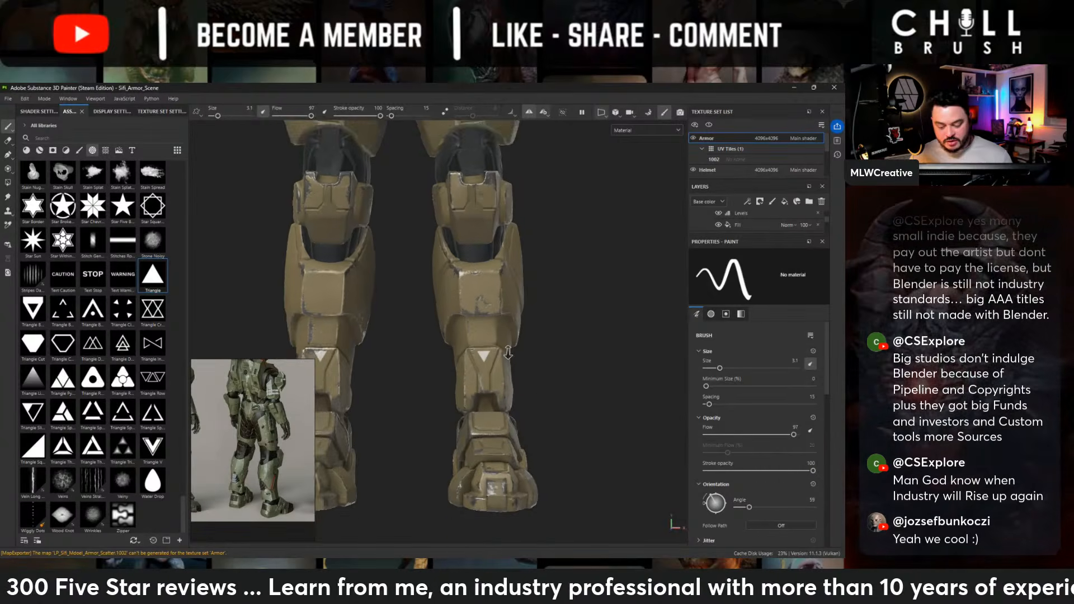
pyautogui.keyDown('alt'); pyautogui.moveTo(529, 245); pyautogui.dragTo(528, 307, button='middle'); pyautogui.keyUp('alt')
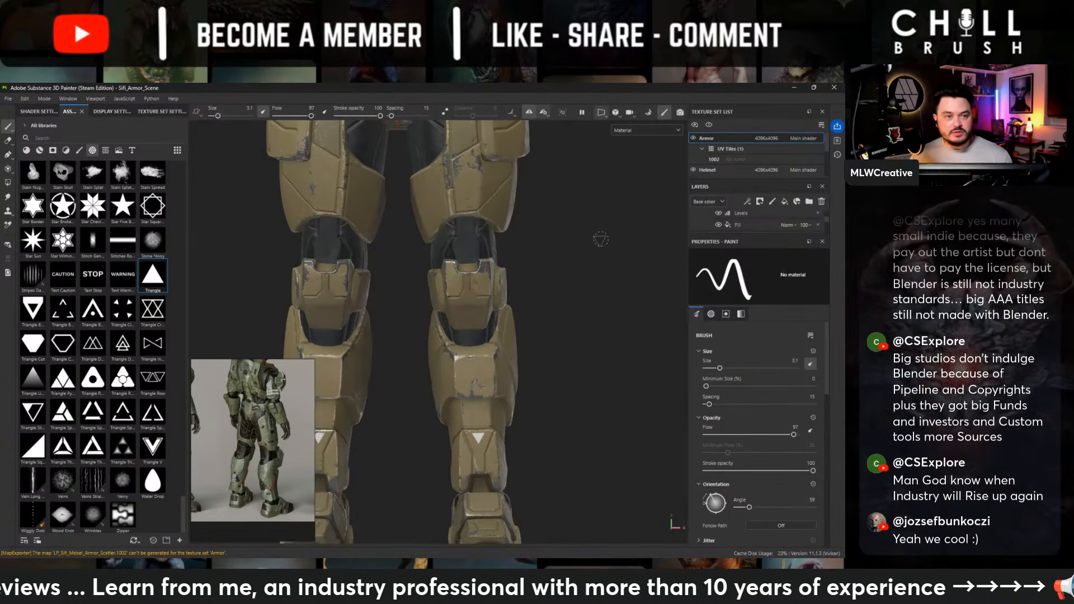
# - Stamp an inverted triangle at brush size 3.1 on the forearm armor near the elbow and check it from the front
pyautogui.keyDown('alt'); pyautogui.moveTo(528, 304); pyautogui.dragTo(373, 216, button='right'); pyautogui.keyUp('alt')
pyautogui.keyDown('alt'); pyautogui.moveTo(374, 215); pyautogui.dragTo(322, 219); pyautogui.keyUp('alt')
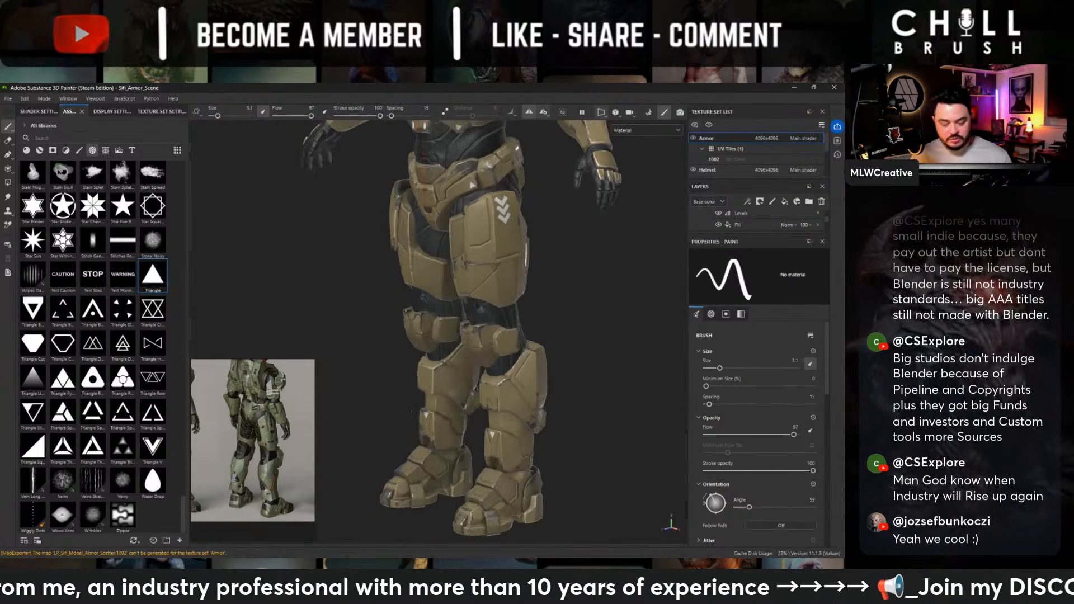
pyautogui.keyDown('alt'); pyautogui.moveTo(470, 219); pyautogui.dragTo(423, 290, button='middle'); pyautogui.keyUp('alt')
pyautogui.keyDown('alt'); pyautogui.moveTo(423, 289); pyautogui.dragTo(580, 342, button='right'); pyautogui.keyUp('alt')
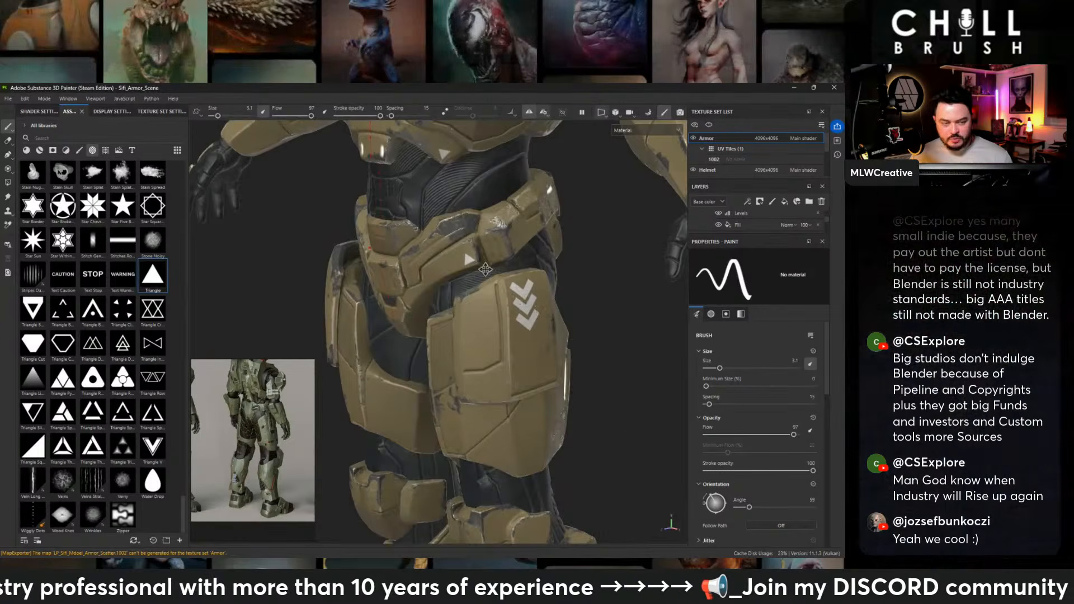
pyautogui.keyDown('alt'); pyautogui.moveTo(579, 342); pyautogui.dragTo(448, 386, button='middle'); pyautogui.keyUp('alt')
pyautogui.keyDown('alt'); pyautogui.moveTo(482, 217); pyautogui.dragTo(423, 242); pyautogui.keyUp('alt')
pyautogui.keyDown('alt'); pyautogui.moveTo(568, 242); pyautogui.dragTo(563, 318); pyautogui.keyUp('alt')
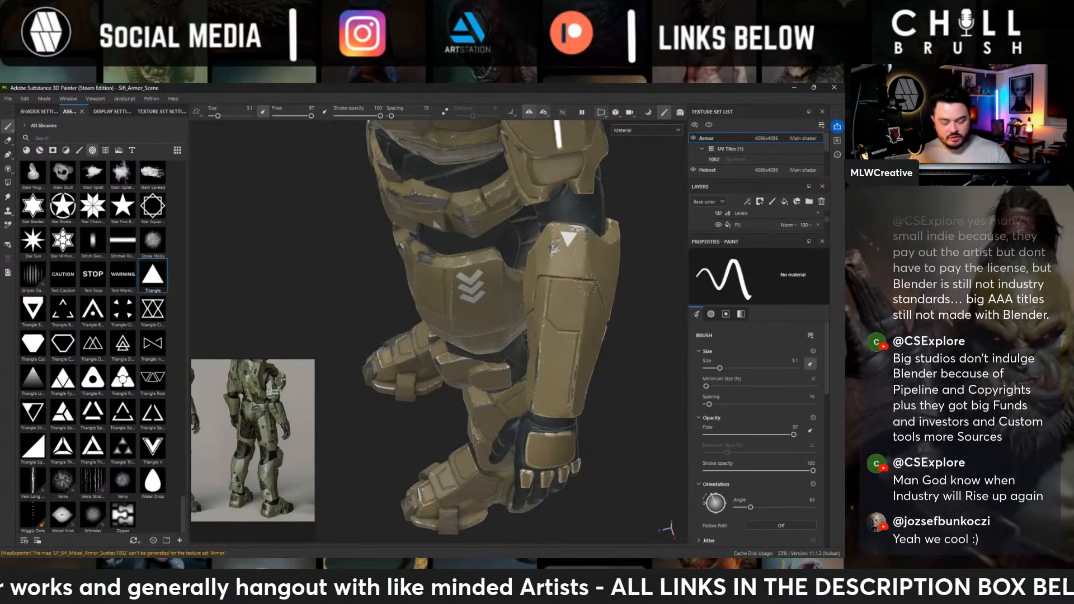
pyautogui.keyDown('alt'); pyautogui.moveTo(428, 238); pyautogui.dragTo(532, 207); pyautogui.keyUp('alt')
pyautogui.keyDown('alt'); pyautogui.moveTo(531, 207); pyautogui.dragTo(506, 221, button='right'); pyautogui.keyUp('alt')
pyautogui.keyDown('alt'); pyautogui.moveTo(506, 221); pyautogui.dragTo(506, 358, button='middle'); pyautogui.keyUp('alt')
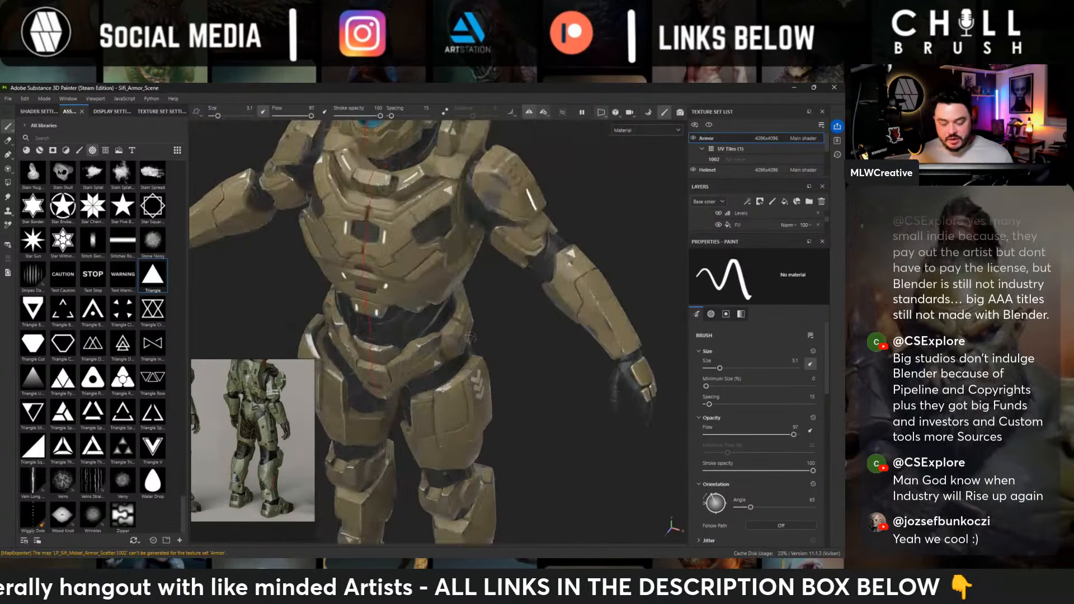
# - Stamp a small rotated triangle at brush size 1.86 on the outer corner of the rear pelvis plate
pyautogui.keyDown('alt'); pyautogui.moveTo(506, 357); pyautogui.dragTo(183, 246); pyautogui.keyUp('alt')
pyautogui.keyDown('alt'); pyautogui.moveTo(454, 342); pyautogui.dragTo(417, 353, button='middle'); pyautogui.keyUp('alt')
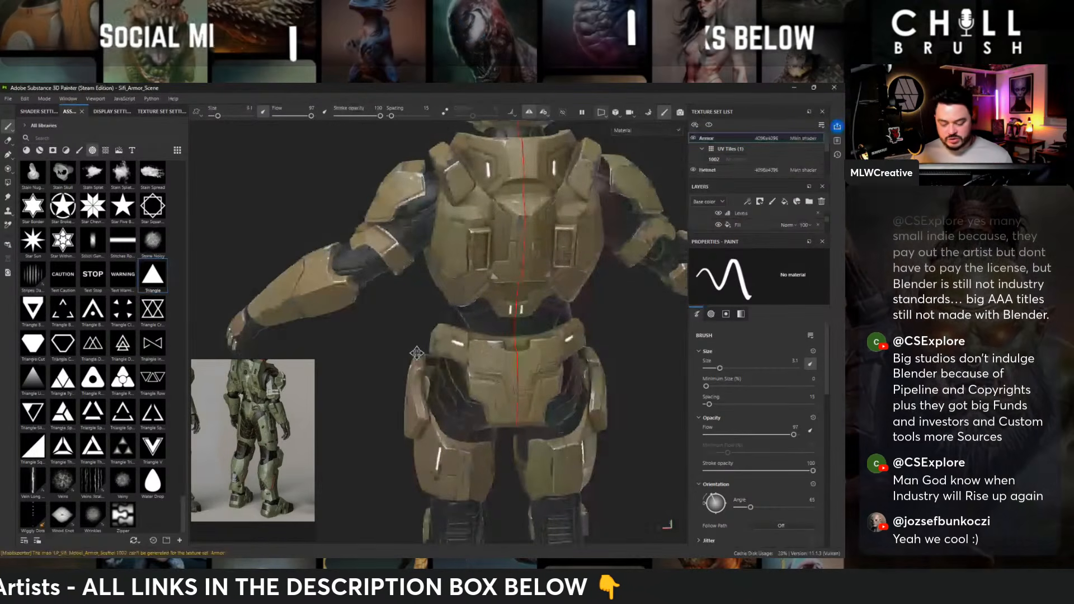
pyautogui.keyDown('alt'); pyautogui.moveTo(416, 353); pyautogui.dragTo(406, 236, button='middle'); pyautogui.keyUp('alt')
pyautogui.keyDown('alt'); pyautogui.moveTo(406, 236); pyautogui.dragTo(486, 223, button='right'); pyautogui.keyUp('alt')
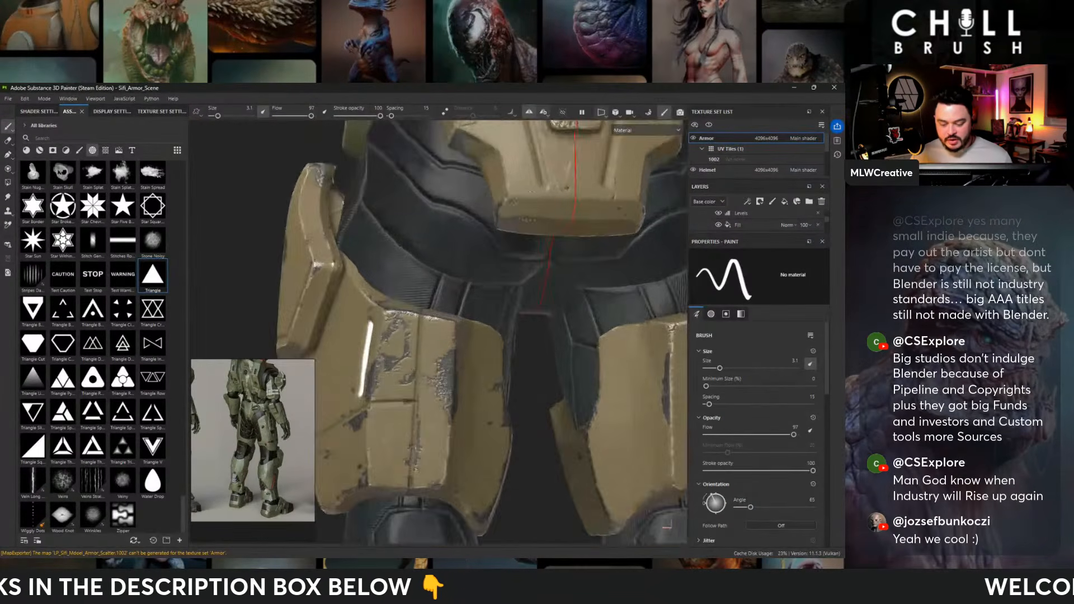
pyautogui.keyDown('alt'); pyautogui.moveTo(485, 224); pyautogui.dragTo(502, 376, button='middle'); pyautogui.keyUp('alt')
pyautogui.keyDown('ctrl'); pyautogui.moveTo(491, 285); pyautogui.dragTo(485, 285, button='right'); pyautogui.keyUp('ctrl')
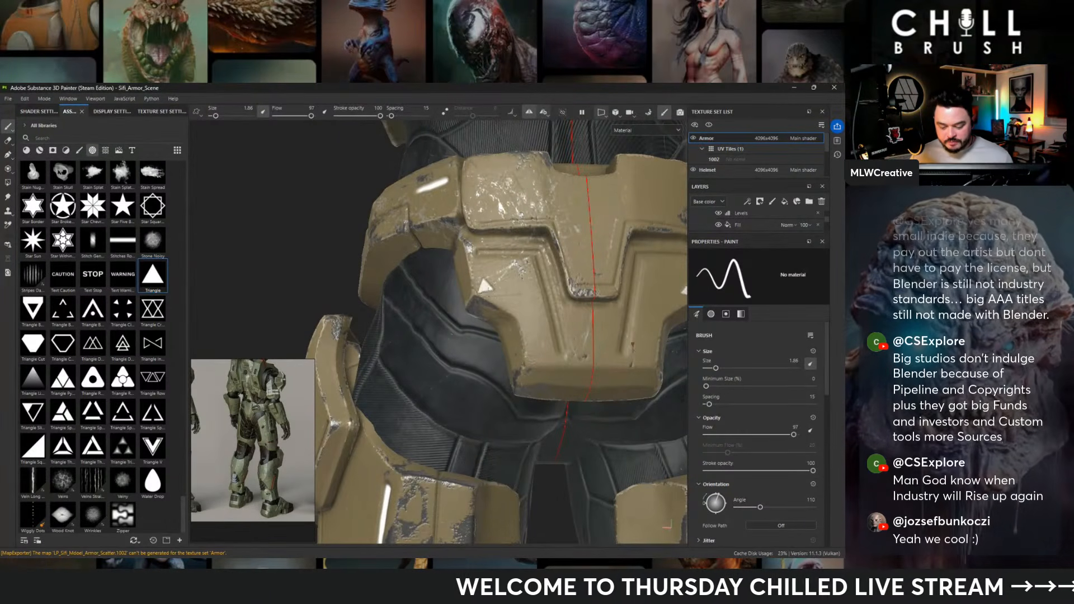
# - Try an inverted triangle stamp at brush size 3.12 on the back of the lower leg, below the calf block
pyautogui.keyDown('alt'); pyautogui.moveTo(562, 347); pyautogui.dragTo(272, 277, button='right'); pyautogui.keyUp('alt')
pyautogui.keyDown('alt'); pyautogui.moveTo(272, 276); pyautogui.dragTo(215, 484, button='middle'); pyautogui.keyUp('alt')
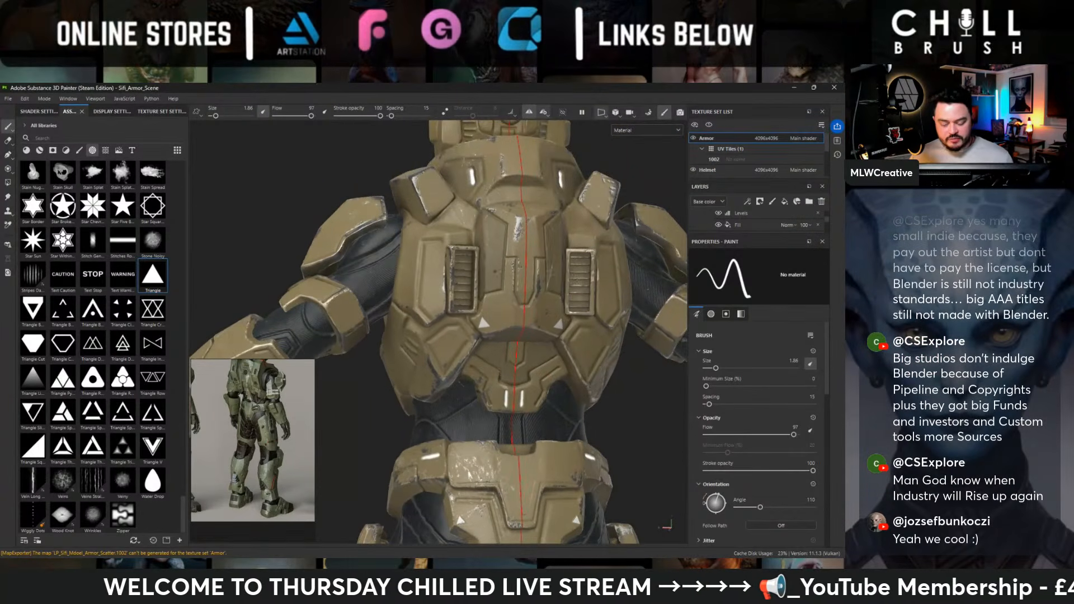
pyautogui.keyDown('alt'); pyautogui.moveTo(448, 251); pyautogui.dragTo(201, 189, button='right'); pyautogui.keyUp('alt')
pyautogui.keyDown('alt'); pyautogui.moveTo(425, 464); pyautogui.dragTo(447, 481); pyautogui.keyUp('alt')
pyautogui.keyDown('alt'); pyautogui.moveTo(447, 520); pyautogui.dragTo(438, 272, button='middle'); pyautogui.keyUp('alt')
pyautogui.keyDown('alt'); pyautogui.moveTo(438, 272); pyautogui.dragTo(516, 353, button='right'); pyautogui.keyUp('alt')
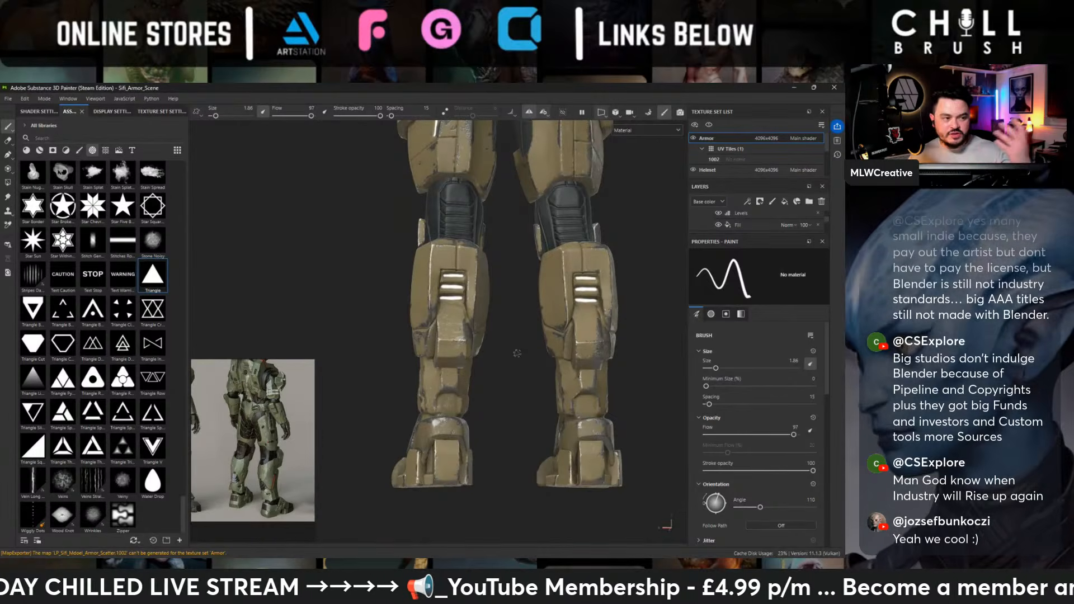
pyautogui.keyDown('alt'); pyautogui.moveTo(474, 338); pyautogui.dragTo(446, 337); pyautogui.keyUp('alt')
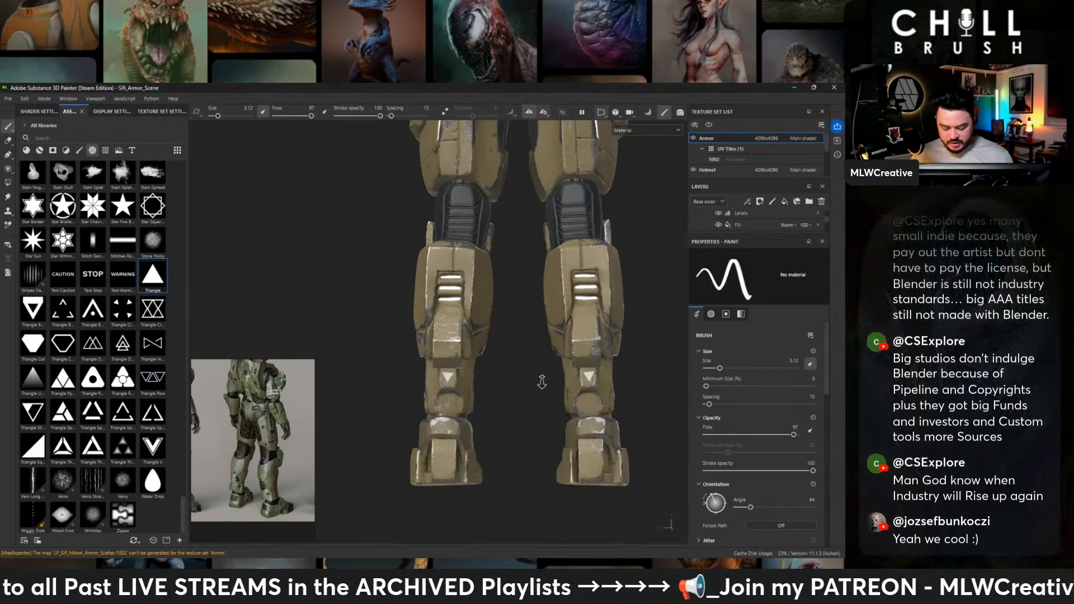
# - Try the inverted triangle stamp below the calf block again from a closer view
pyautogui.scroll(4, 444, 425)
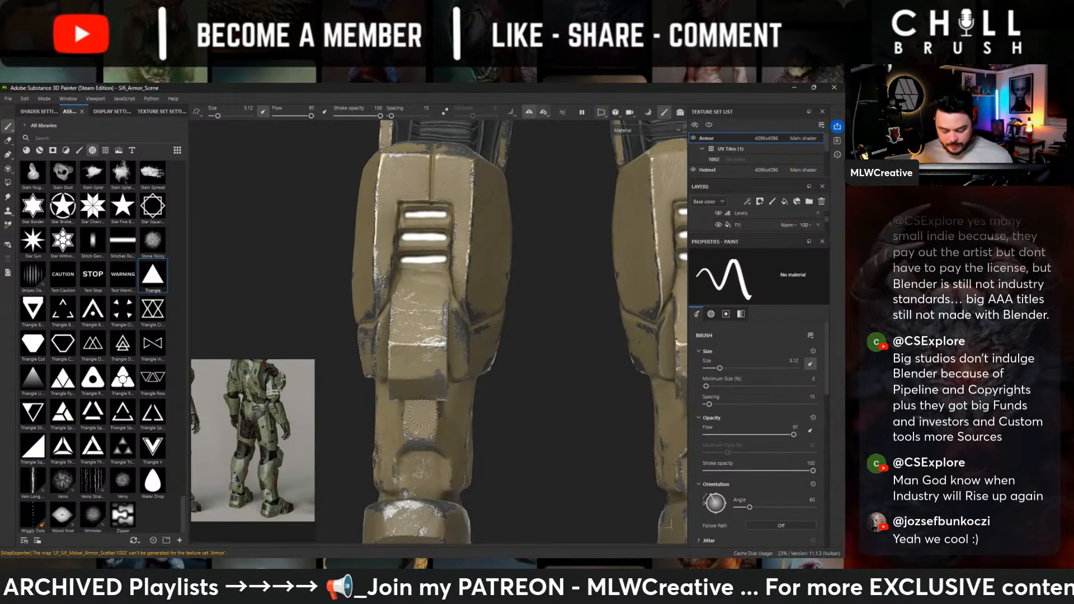
pyautogui.click(421, 414)
pyautogui.scroll(-3, 404, 307)
pyautogui.moveTo(405, 306)
pyautogui.keyDown('alt'); pyautogui.mouseDown()
pyautogui.moveTo(491, 317)
pyautogui.moveTo(419, 310)
pyautogui.mouseUp(); pyautogui.keyUp('alt')
pyautogui.keyDown('alt'); pyautogui.moveTo(419, 310); pyautogui.dragTo(722, 466, button='right'); pyautogui.keyUp('alt')
# - Stamp the inverted triangle at brush size 3.12 in the recess below the calf block and check both legs from the side
pyautogui.keyDown('alt'); pyautogui.moveTo(475, 455); pyautogui.dragTo(478, 331, button='middle'); pyautogui.keyUp('alt')
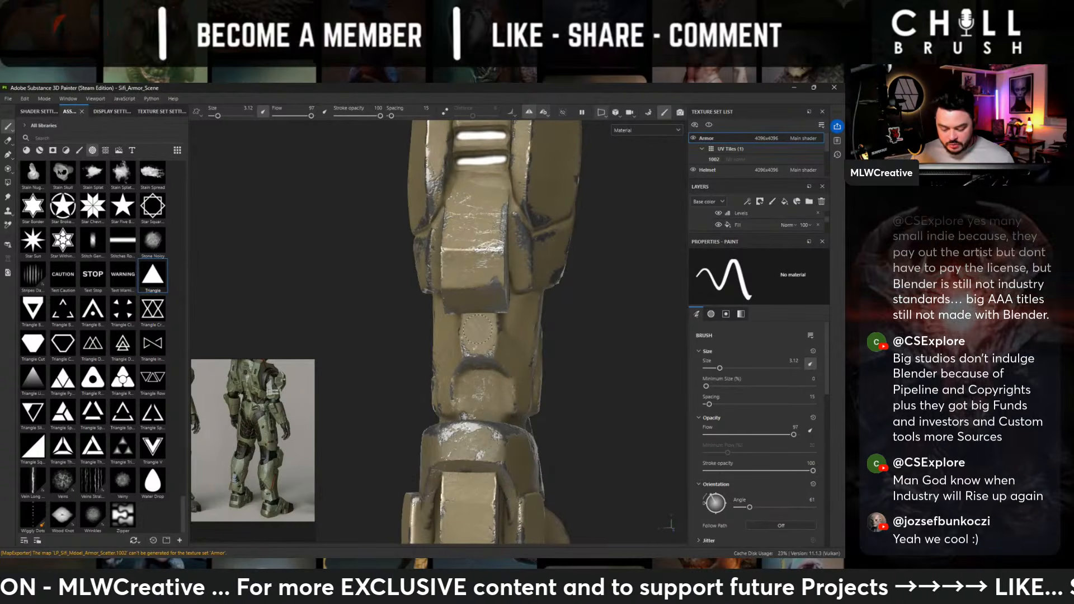
pyautogui.keyDown('alt'); pyautogui.moveTo(554, 356); pyautogui.dragTo(477, 280, button='right'); pyautogui.keyUp('alt')
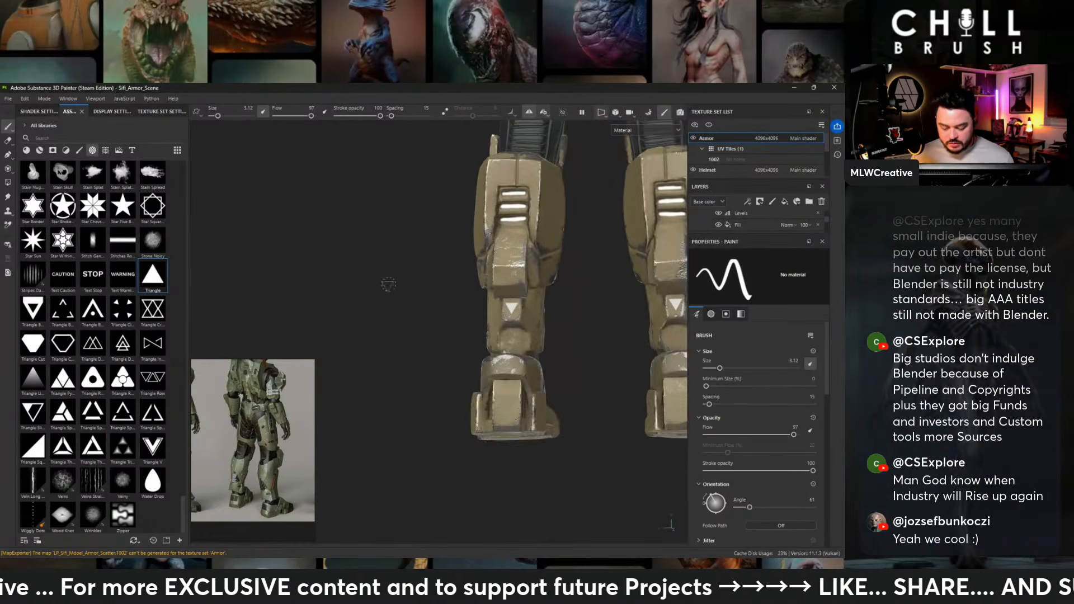
pyautogui.keyDown('alt'); pyautogui.moveTo(477, 280); pyautogui.dragTo(504, 298); pyautogui.keyUp('alt')
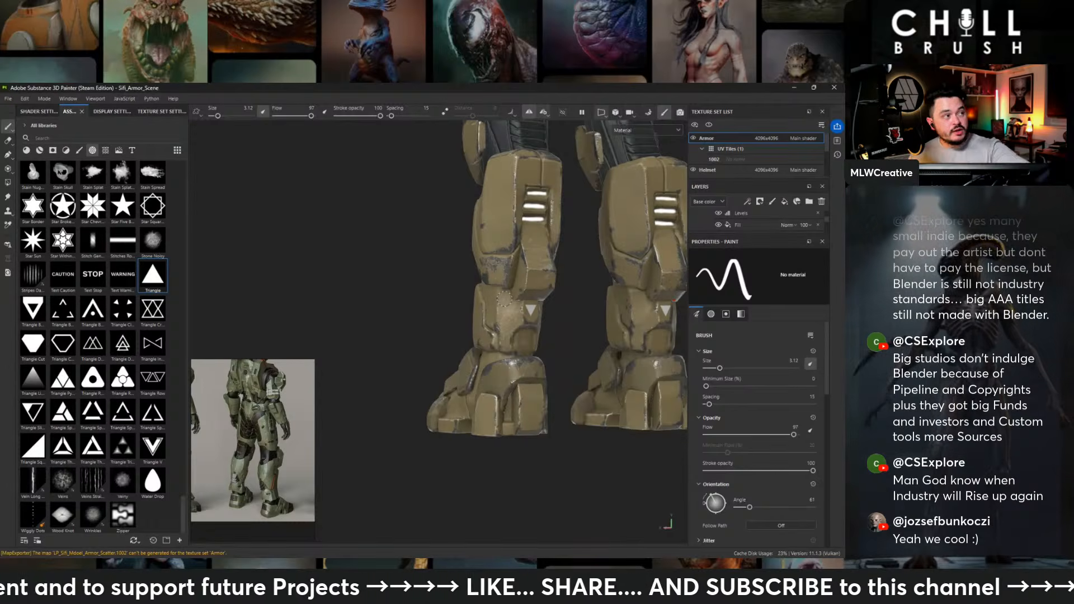
pyautogui.keyDown('alt'); pyautogui.moveTo(496, 192); pyautogui.dragTo(430, 313, button='middle'); pyautogui.keyUp('alt')
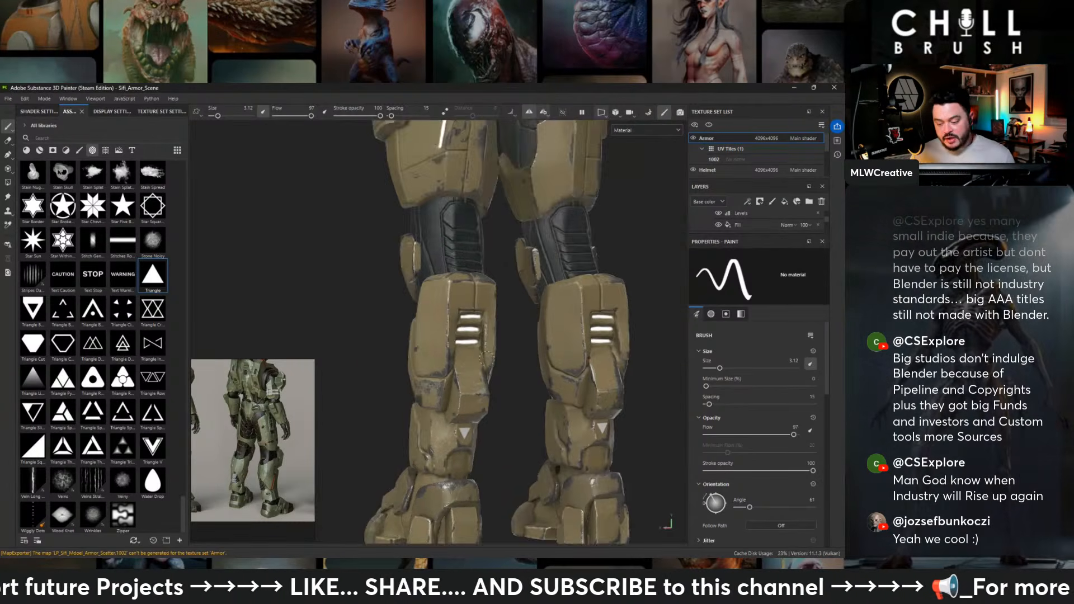
# - Stamp a triangle at brush size 2.45 and angle 77 on the lower back plate beside the vents, with symmetry
pyautogui.keyDown('alt'); pyautogui.moveTo(430, 312); pyautogui.dragTo(592, 320); pyautogui.keyUp('alt')
pyautogui.keyDown('alt'); pyautogui.moveTo(386, 277); pyautogui.dragTo(445, 304, button='middle'); pyautogui.keyUp('alt')
pyautogui.keyDown('alt'); pyautogui.moveTo(345, 295); pyautogui.dragTo(527, 291); pyautogui.keyUp('alt')
pyautogui.keyDown('alt'); pyautogui.moveTo(404, 333); pyautogui.dragTo(531, 434, button='middle'); pyautogui.keyUp('alt')
pyautogui.keyDown('alt'); pyautogui.moveTo(450, 137); pyautogui.dragTo(431, 303, button='middle'); pyautogui.keyUp('alt')
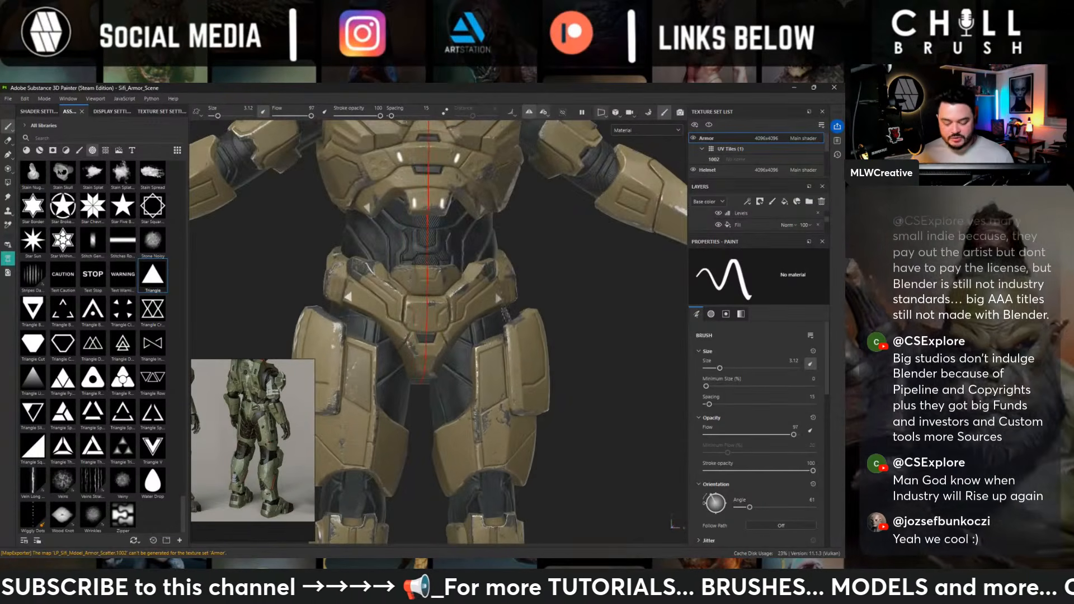
pyautogui.keyDown('alt'); pyautogui.moveTo(553, 212); pyautogui.dragTo(252, 235); pyautogui.keyUp('alt')
pyautogui.keyDown('alt'); pyautogui.moveTo(493, 223); pyautogui.dragTo(446, 208); pyautogui.keyUp('alt')
pyautogui.scroll(2, 446, 210)
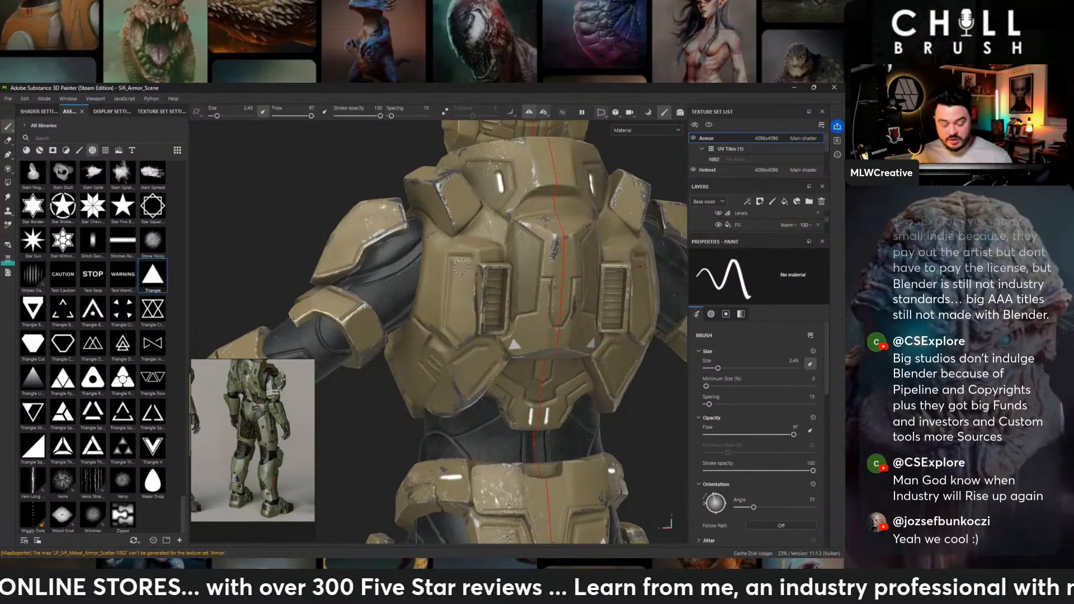
pyautogui.scroll(-5, 479, 257)
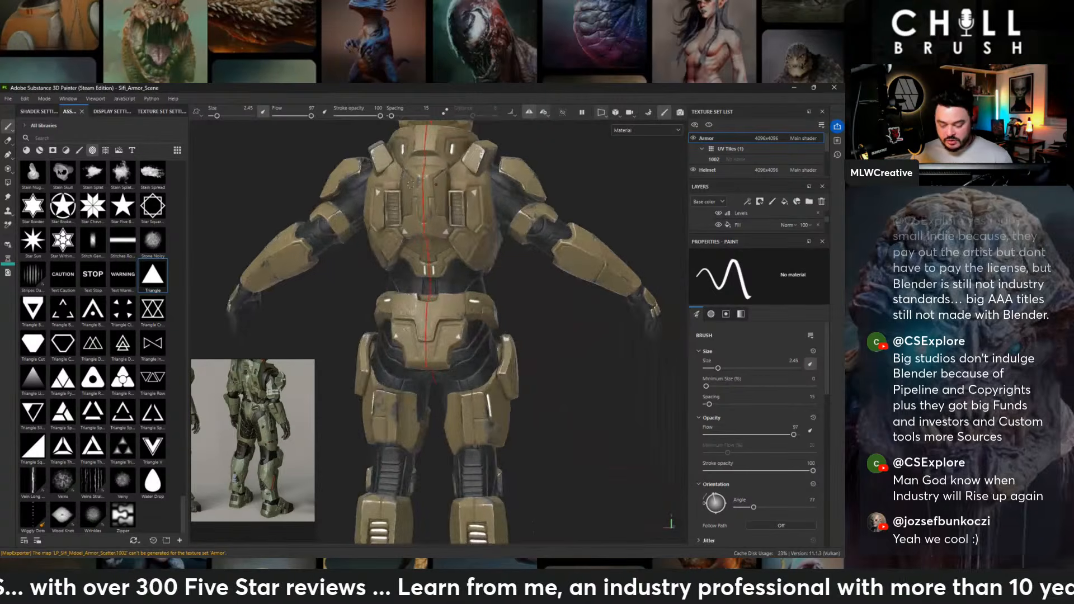
# - Examine the chevron and triangle markings on the back, legs, chest, waist and thigh plates from several angles
pyautogui.keyDown('alt'); pyautogui.moveTo(479, 244); pyautogui.dragTo(413, 275); pyautogui.keyUp('alt')
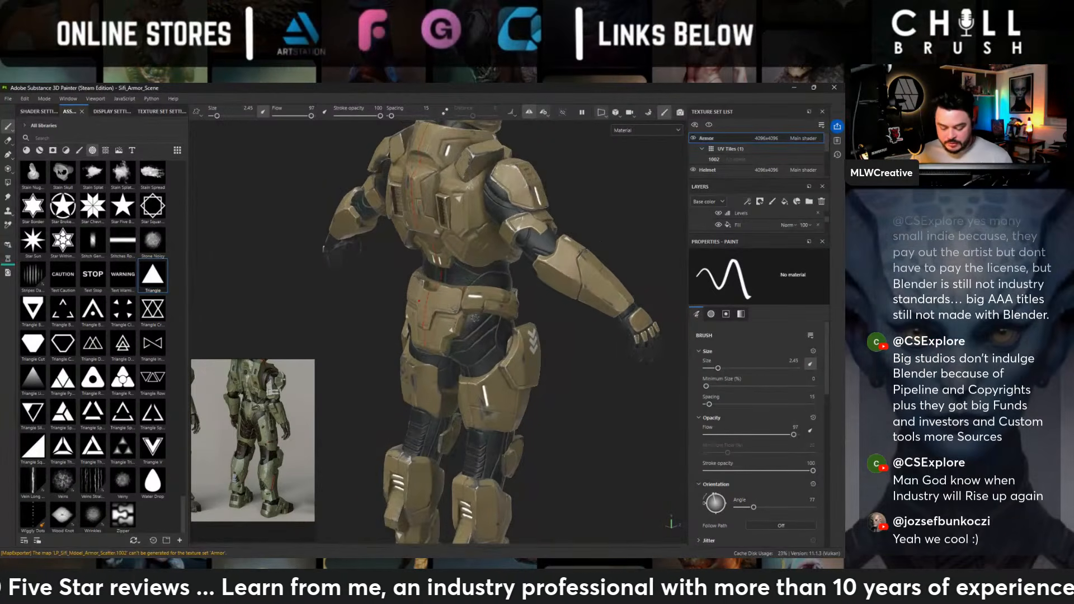
pyautogui.keyDown('alt'); pyautogui.moveTo(465, 350); pyautogui.dragTo(481, 267, button='middle'); pyautogui.keyUp('alt')
pyautogui.keyDown('alt'); pyautogui.moveTo(481, 266); pyautogui.dragTo(517, 250); pyautogui.keyUp('alt')
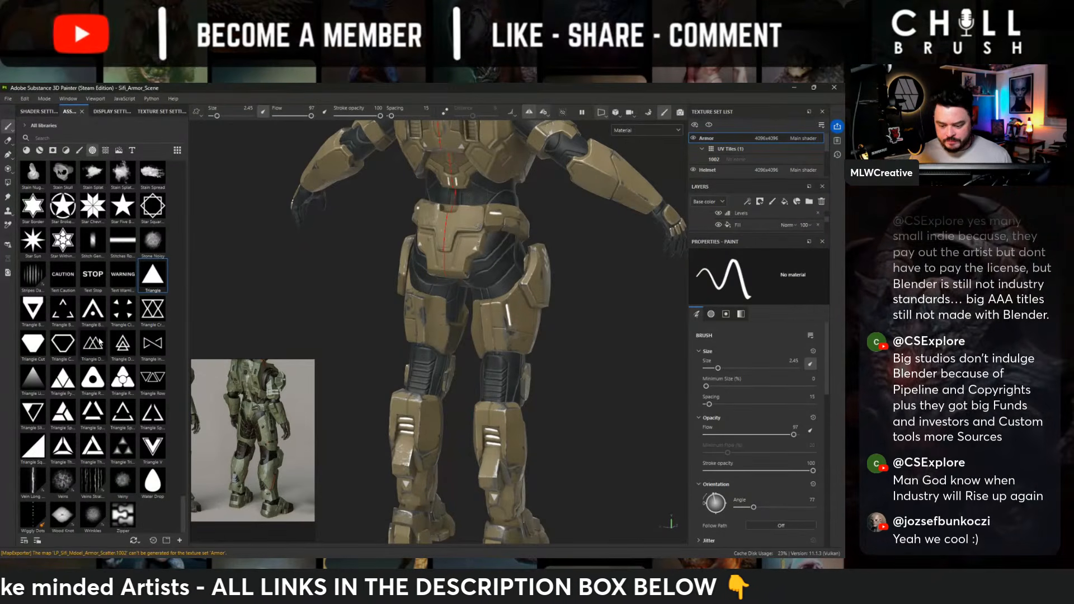
pyautogui.keyDown('alt'); pyautogui.moveTo(414, 224); pyautogui.dragTo(391, 453, button='middle'); pyautogui.keyUp('alt')
pyautogui.keyDown('alt'); pyautogui.moveTo(550, 316); pyautogui.dragTo(264, 306); pyautogui.keyUp('alt')
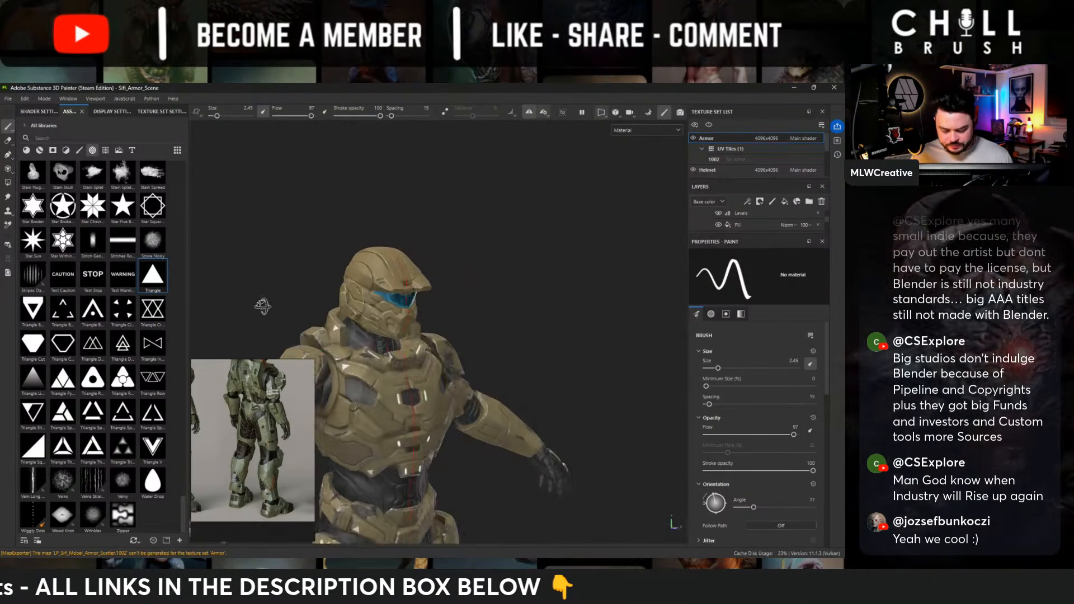
pyautogui.keyDown('alt'); pyautogui.moveTo(444, 366); pyautogui.dragTo(512, 245, button='middle'); pyautogui.keyUp('alt')
pyautogui.keyDown('alt'); pyautogui.moveTo(498, 235); pyautogui.dragTo(356, 231); pyautogui.keyUp('alt')
pyautogui.keyDown('alt'); pyautogui.moveTo(419, 335); pyautogui.dragTo(425, 240, button='middle'); pyautogui.keyUp('alt')
pyautogui.keyDown('alt'); pyautogui.moveTo(433, 242); pyautogui.dragTo(494, 246); pyautogui.keyUp('alt')
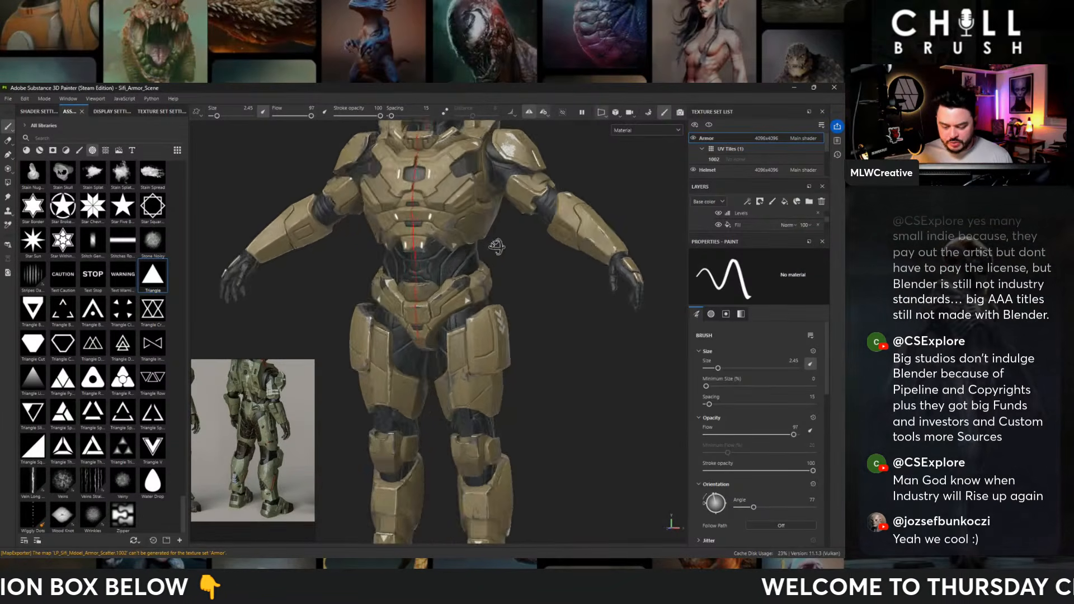
pyautogui.scroll(-3, 494, 247)
pyautogui.scroll(3, 501, 271)
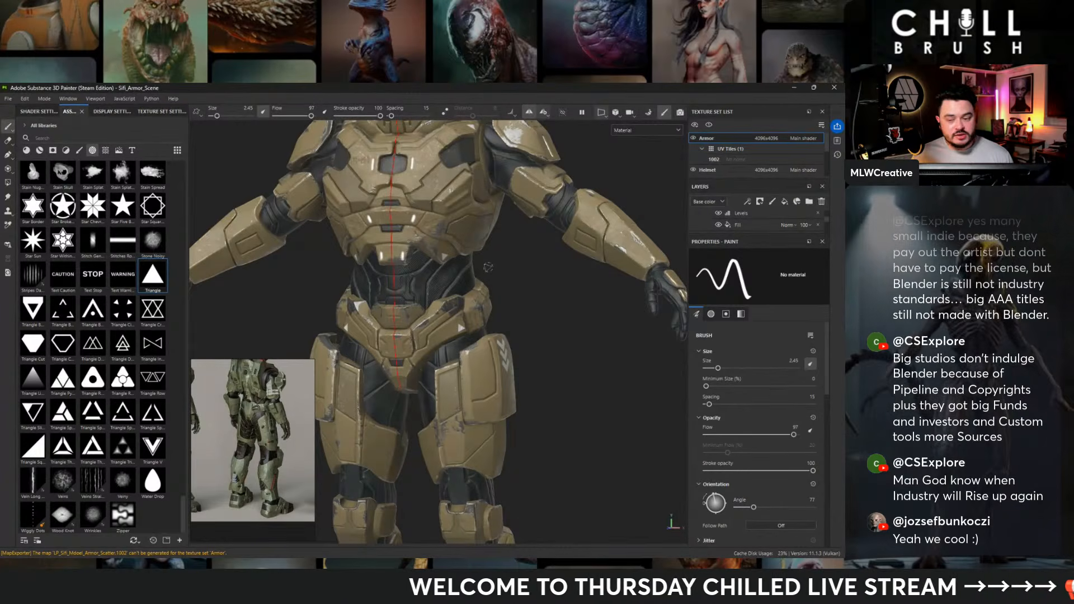
pyautogui.keyDown('alt'); pyautogui.moveTo(478, 280); pyautogui.dragTo(604, 322, button='right'); pyautogui.keyUp('alt')
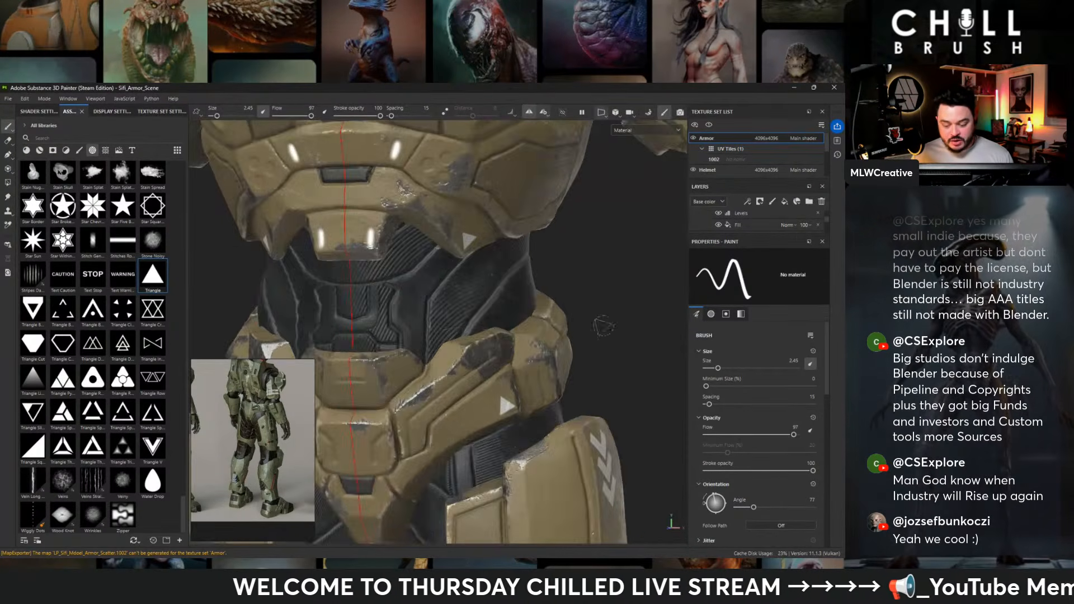
pyautogui.keyDown('alt'); pyautogui.moveTo(558, 289); pyautogui.dragTo(502, 265); pyautogui.keyUp('alt')
pyautogui.keyDown('alt'); pyautogui.moveTo(559, 261); pyautogui.dragTo(399, 248, button='right'); pyautogui.keyUp('alt')
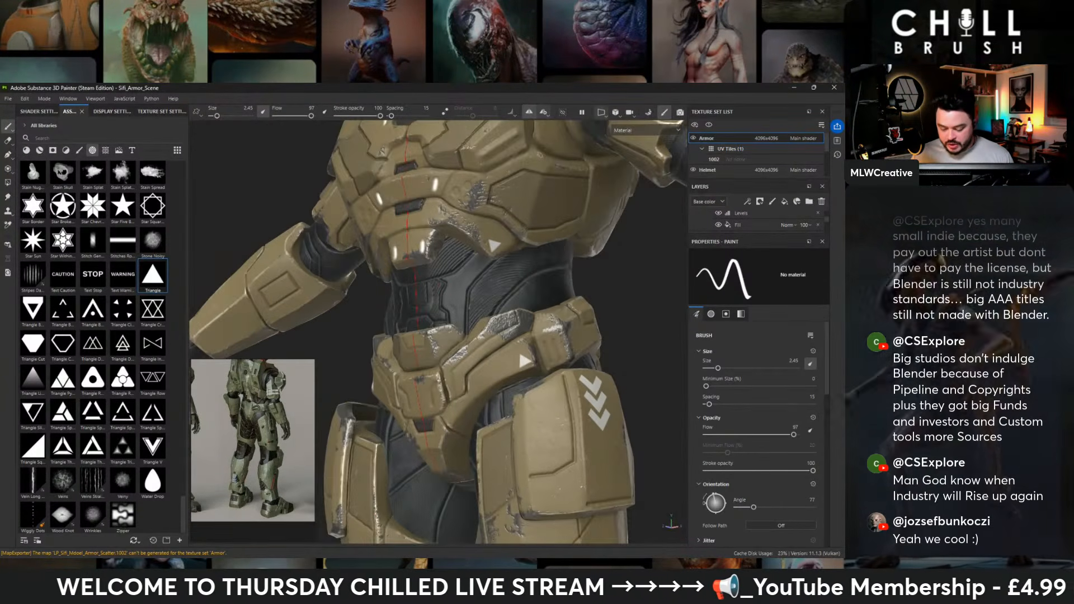
pyautogui.keyDown('alt'); pyautogui.moveTo(525, 263); pyautogui.dragTo(503, 235, button='middle'); pyautogui.keyUp('alt')
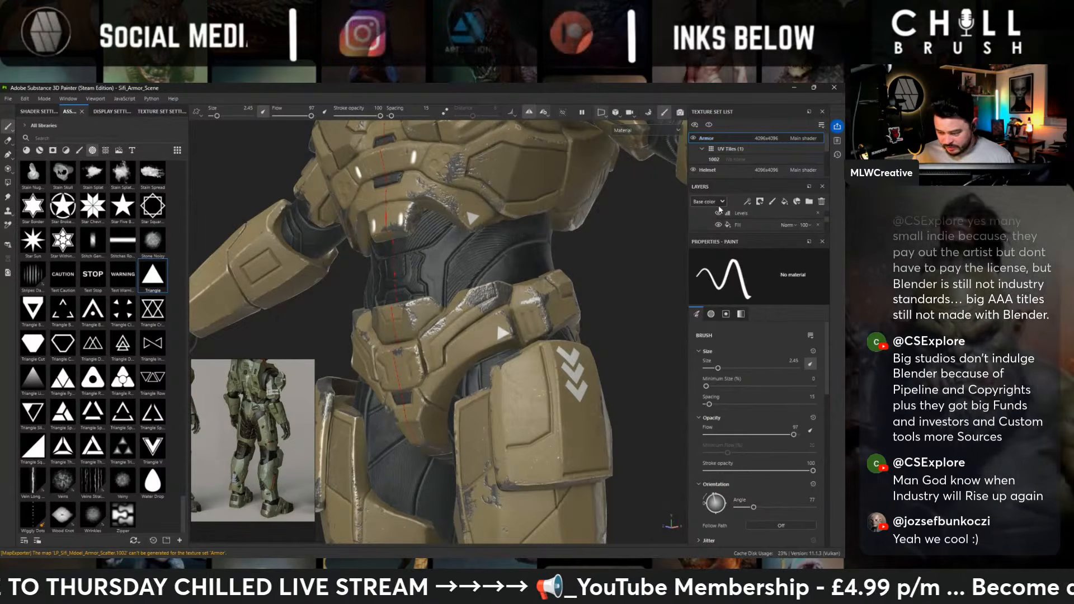
# - Raise the height of the markings layer, Fill layer 6, to about 0.145
pyautogui.moveTo(720, 234); pyautogui.dragTo(720, 390)
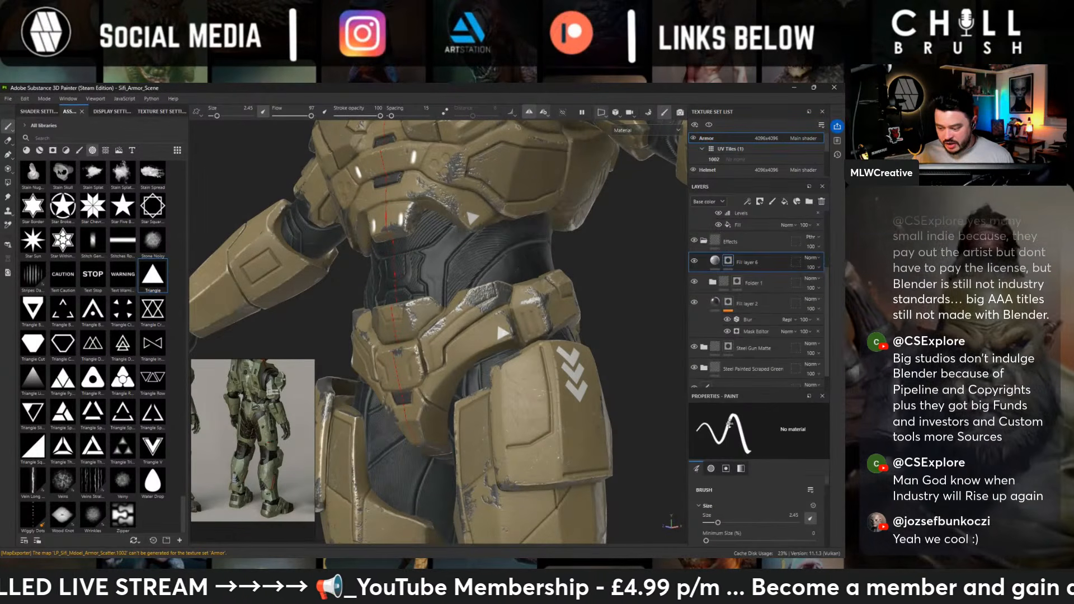
pyautogui.click(720, 263)
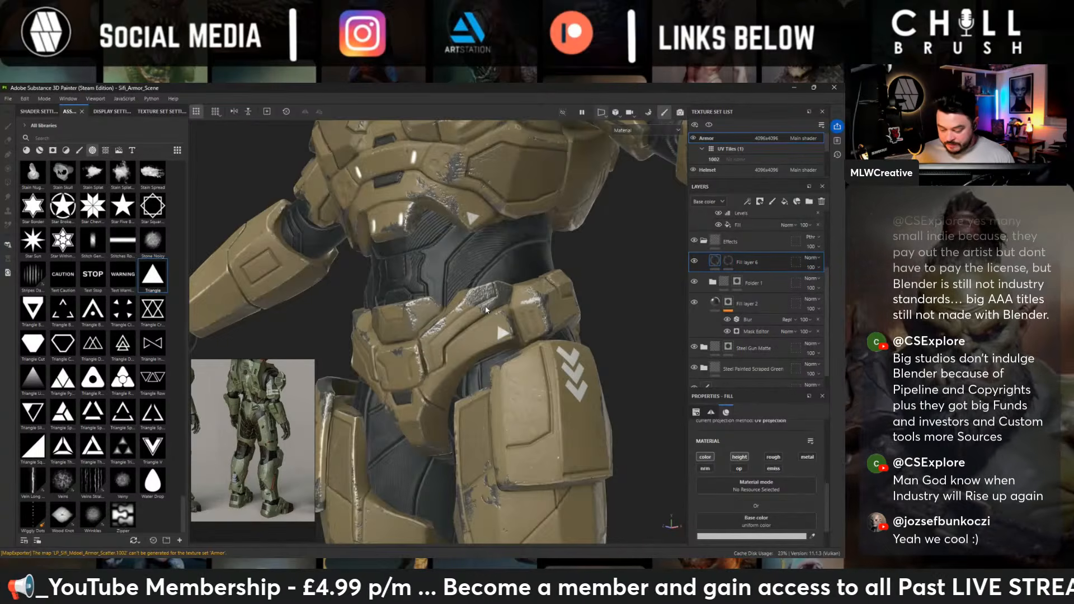
pyautogui.scroll(3, 485, 310)
pyautogui.scroll(-1, 752, 504)
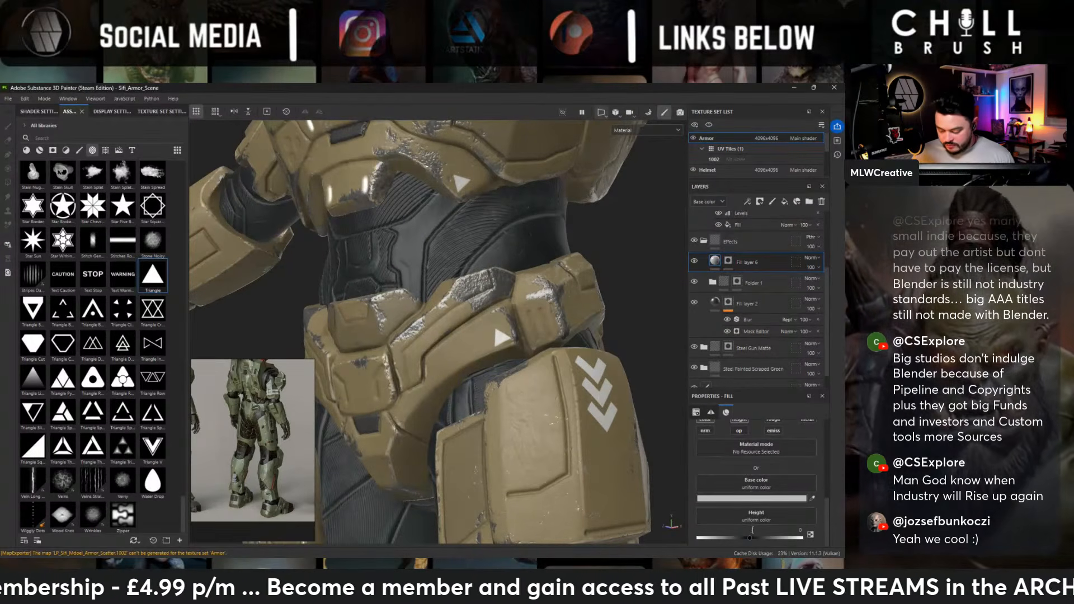
pyautogui.moveTo(750, 538); pyautogui.dragTo(756, 537)
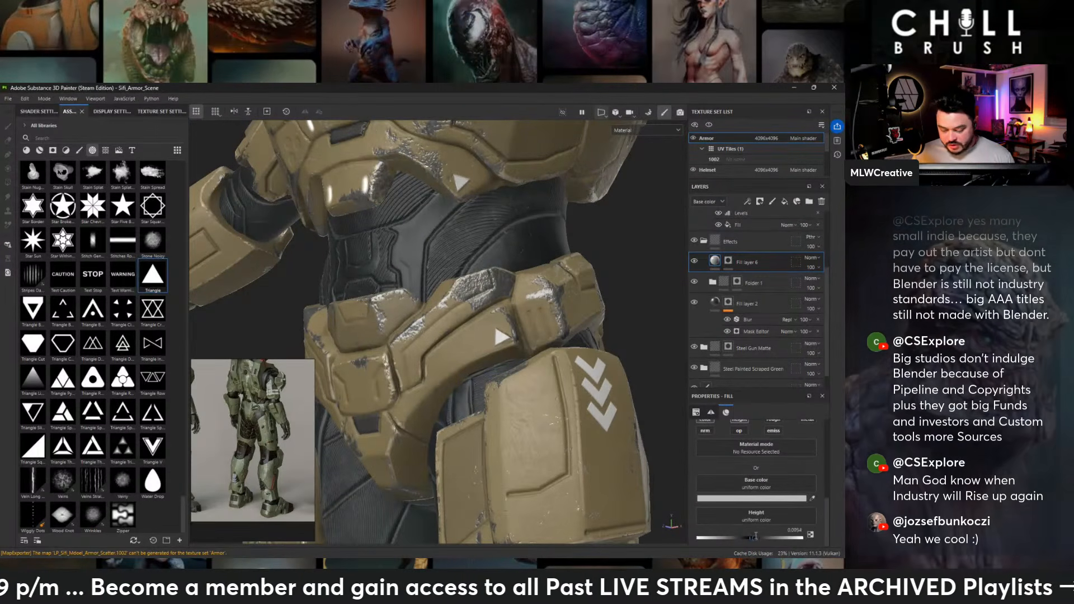
pyautogui.keyDown('alt'); pyautogui.moveTo(646, 410); pyautogui.dragTo(605, 386, button='middle'); pyautogui.keyUp('alt')
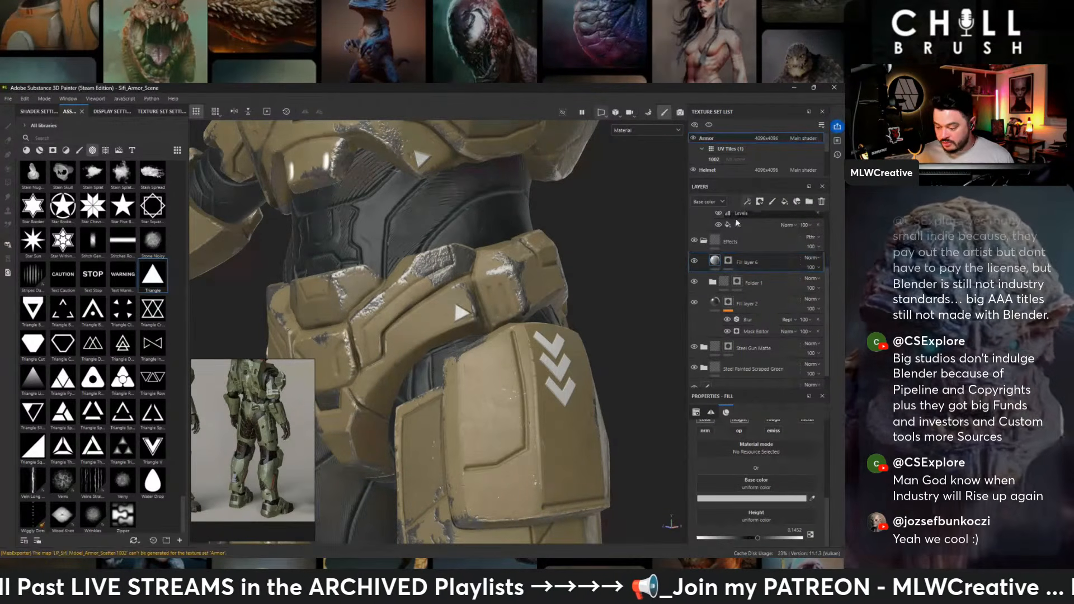
# - Add a Bevel filter to the mask of Fill layer 6
pyautogui.rightClick(728, 262)
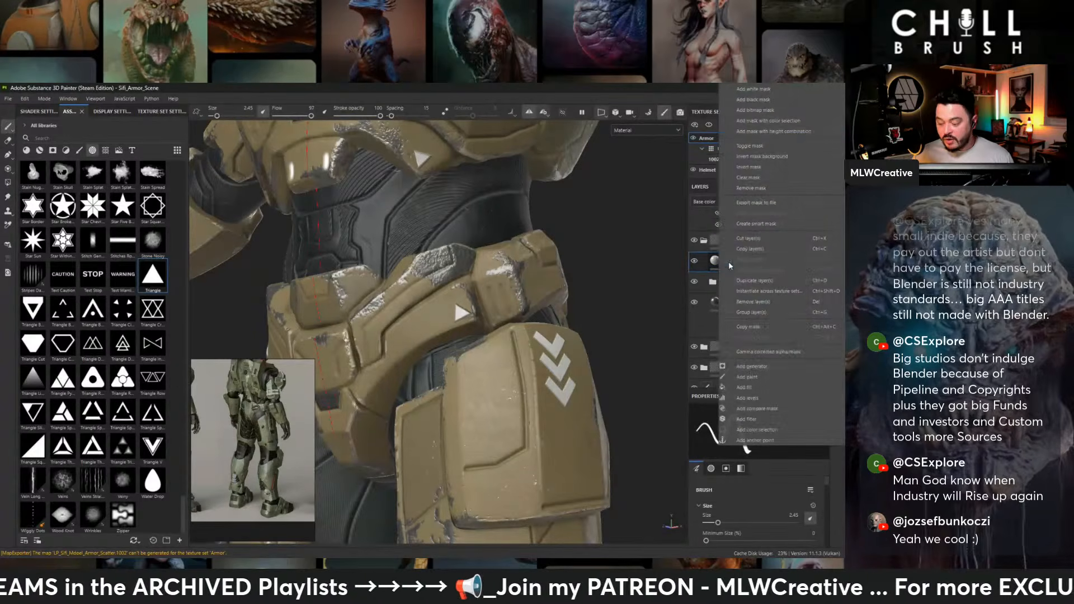
pyautogui.click(754, 419)
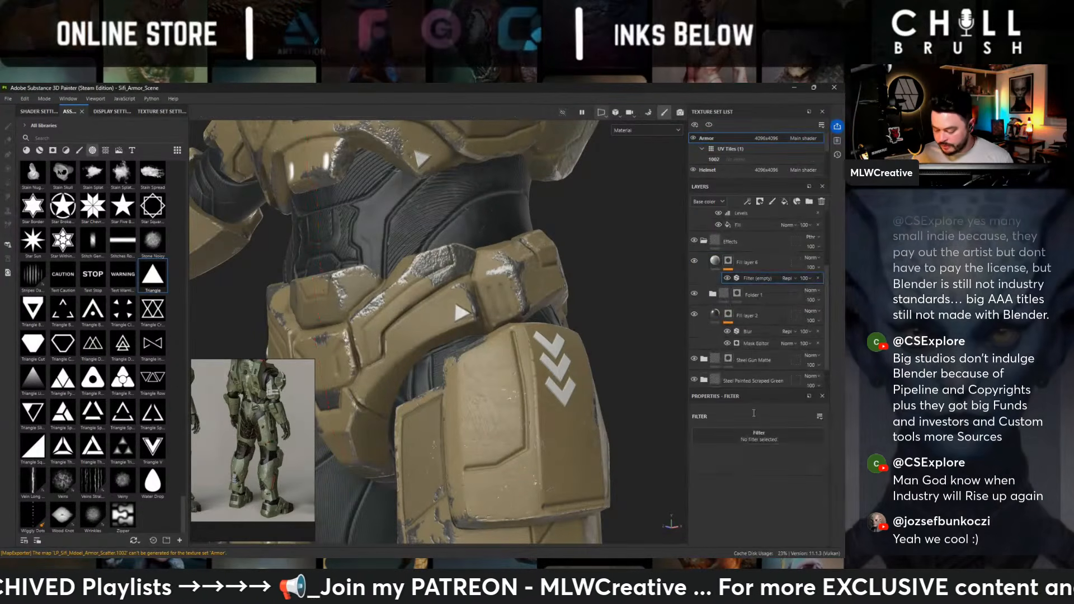
pyautogui.click(744, 438)
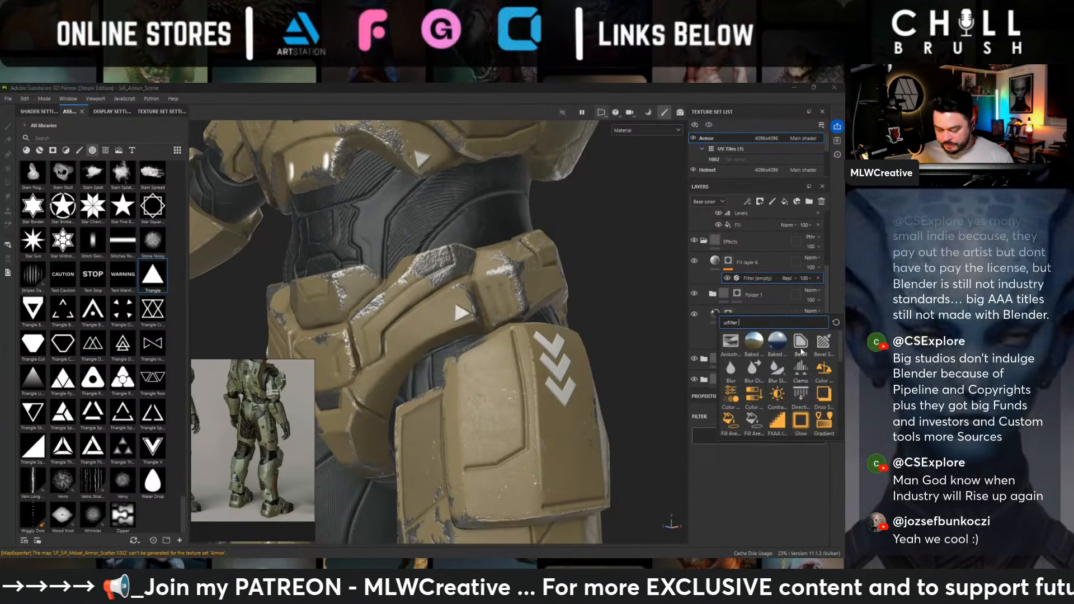
pyautogui.click(801, 342)
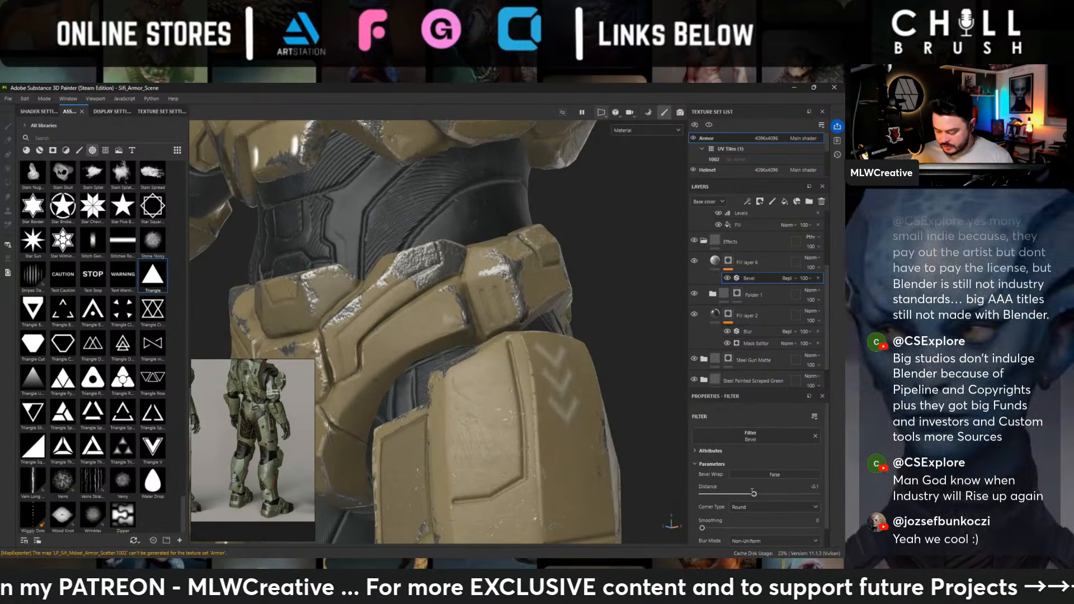
# - Set the bevel distance to -0.0038 and its smoothing to 0.08 on the markings mask
pyautogui.moveTo(754, 494); pyautogui.dragTo(760, 494)
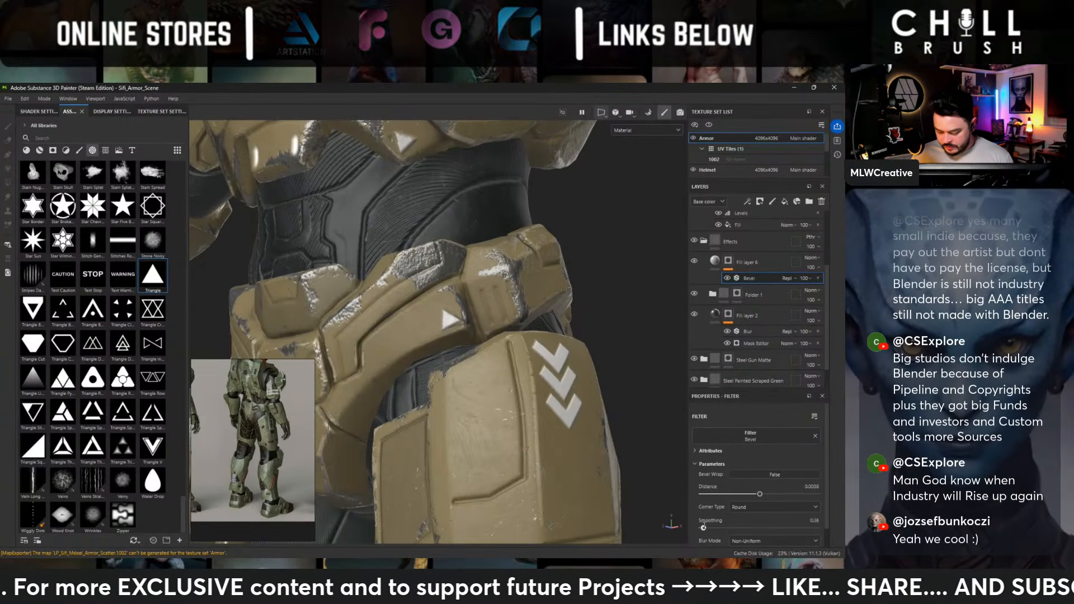
pyautogui.moveTo(702, 527); pyautogui.dragTo(706, 528)
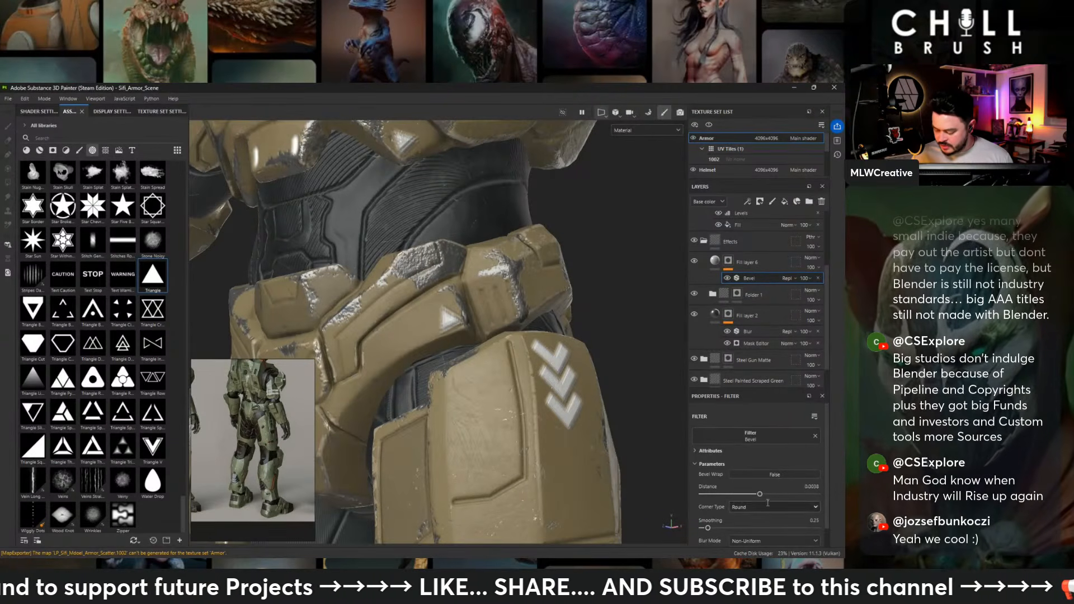
pyautogui.moveTo(759, 493); pyautogui.dragTo(759, 494)
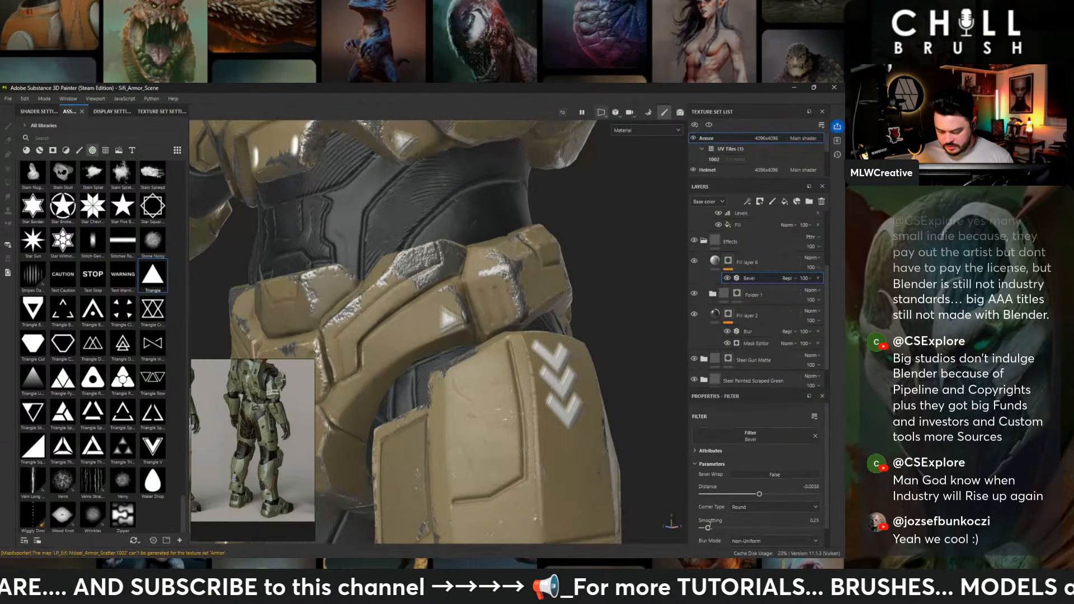
pyautogui.moveTo(709, 527); pyautogui.dragTo(704, 527)
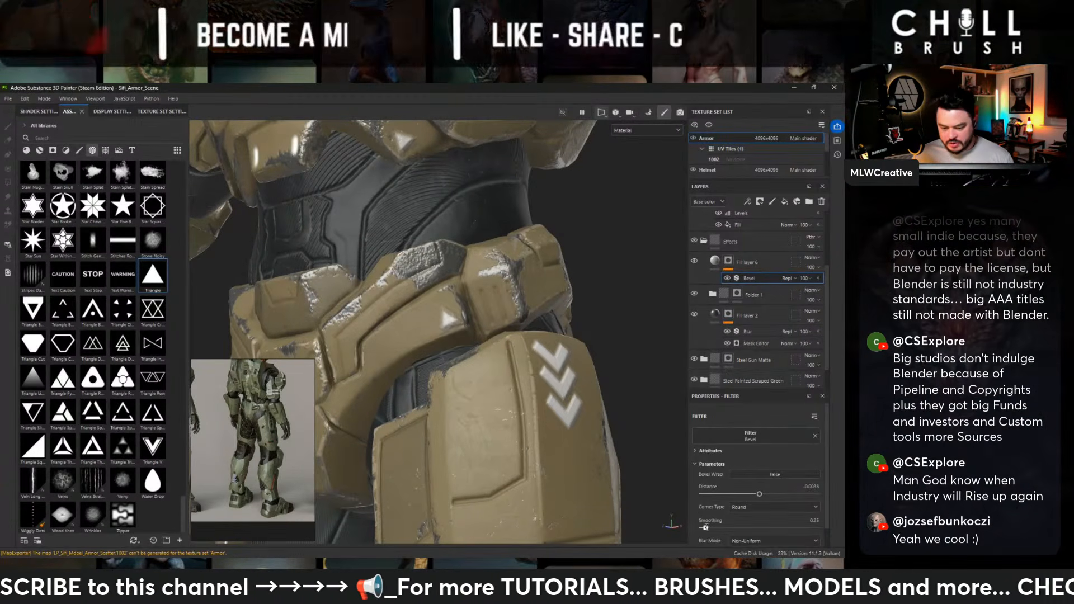
# - Lower the opacity of Fill layer 6 so the chevron and triangle markings blend into the armor
pyautogui.keyDown('alt'); pyautogui.moveTo(527, 281); pyautogui.dragTo(365, 190, button='right'); pyautogui.keyUp('alt')
pyautogui.keyDown('alt'); pyautogui.moveTo(365, 190); pyautogui.dragTo(401, 255); pyautogui.keyUp('alt')
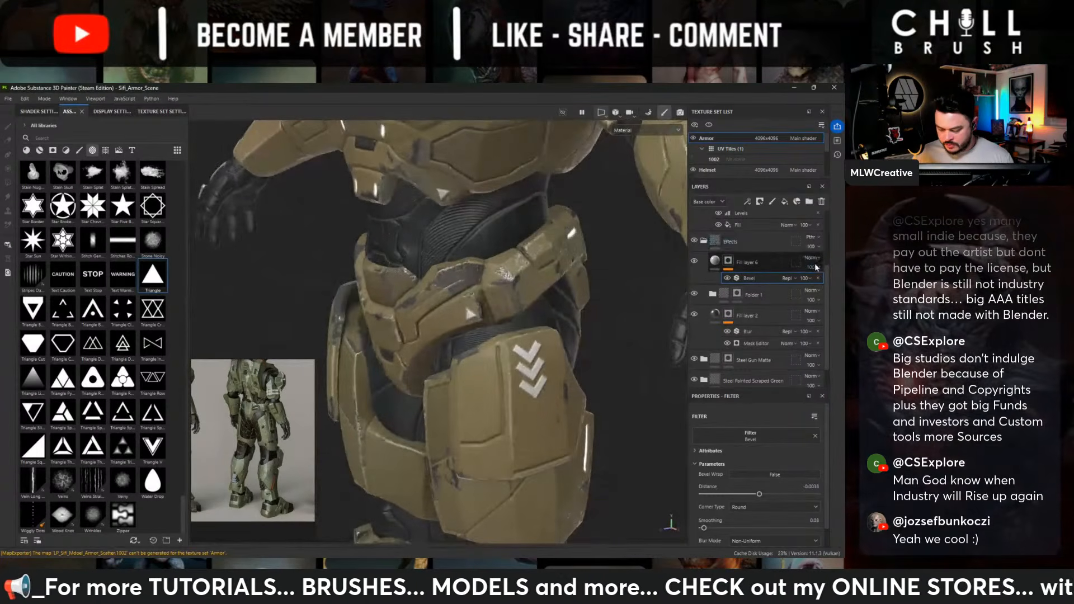
pyautogui.moveTo(810, 267); pyautogui.dragTo(834, 284)
pyautogui.keyDown('alt'); pyautogui.moveTo(604, 279); pyautogui.dragTo(520, 240, button='right'); pyautogui.keyUp('alt')
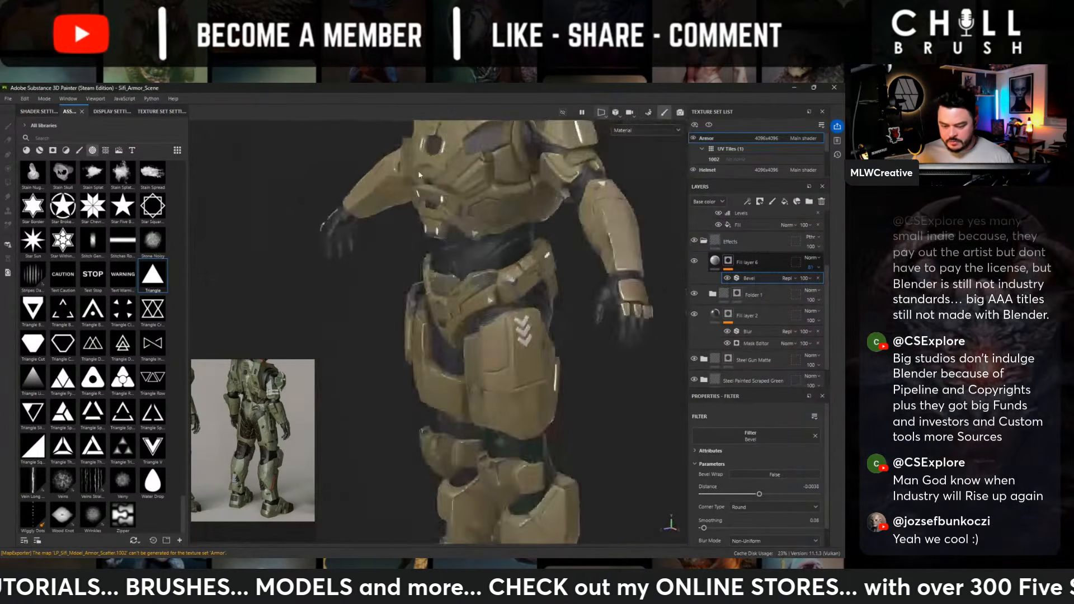
# - Examine the faded markings around the whole figure and the embossed A-01 lettering on the chest
pyautogui.keyDown('alt'); pyautogui.moveTo(587, 235); pyautogui.dragTo(484, 208); pyautogui.keyUp('alt')
pyautogui.keyDown('alt'); pyautogui.moveTo(504, 201); pyautogui.dragTo(386, 174, button='right'); pyautogui.keyUp('alt')
pyautogui.keyDown('alt'); pyautogui.moveTo(384, 173); pyautogui.dragTo(239, 175); pyautogui.keyUp('alt')
pyautogui.keyDown('alt'); pyautogui.moveTo(375, 193); pyautogui.dragTo(401, 282, button='middle'); pyautogui.keyUp('alt')
pyautogui.keyDown('alt'); pyautogui.moveTo(401, 282); pyautogui.dragTo(499, 281); pyautogui.keyUp('alt')
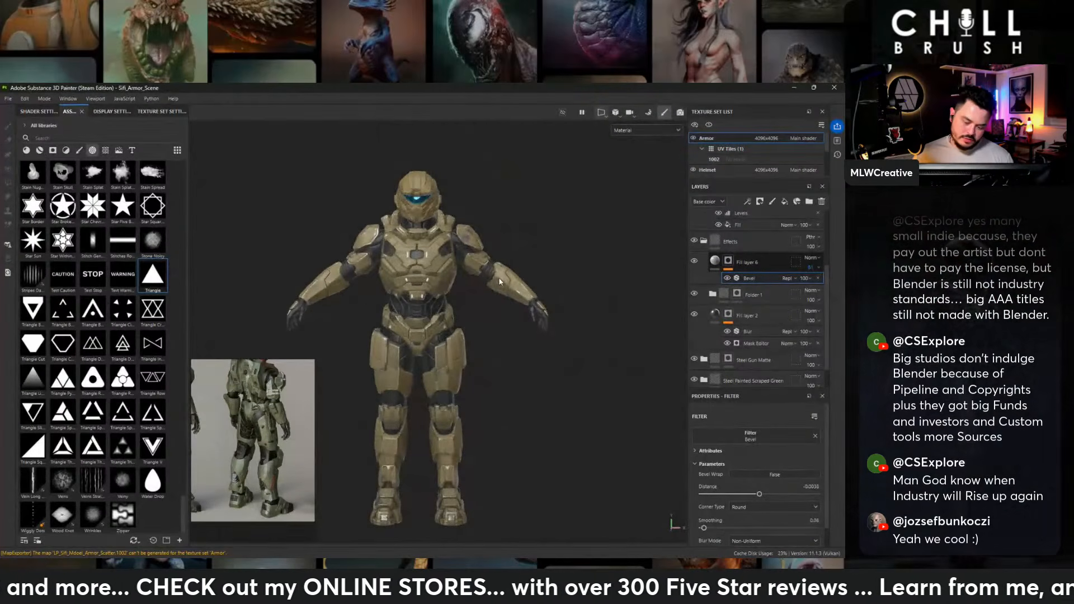
pyautogui.keyDown('alt'); pyautogui.moveTo(358, 238); pyautogui.dragTo(551, 286, button='right'); pyautogui.keyUp('alt')
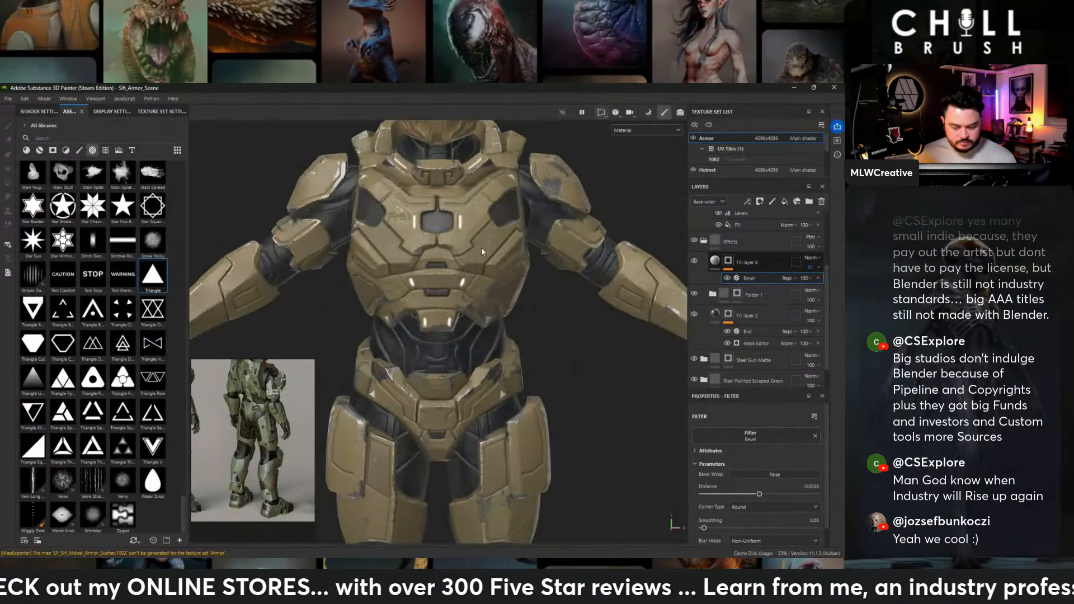
pyautogui.keyDown('alt'); pyautogui.moveTo(454, 228); pyautogui.dragTo(488, 352, button='middle'); pyautogui.keyUp('alt')
pyautogui.keyDown('alt'); pyautogui.moveTo(447, 336); pyautogui.dragTo(587, 353, button='right'); pyautogui.keyUp('alt')
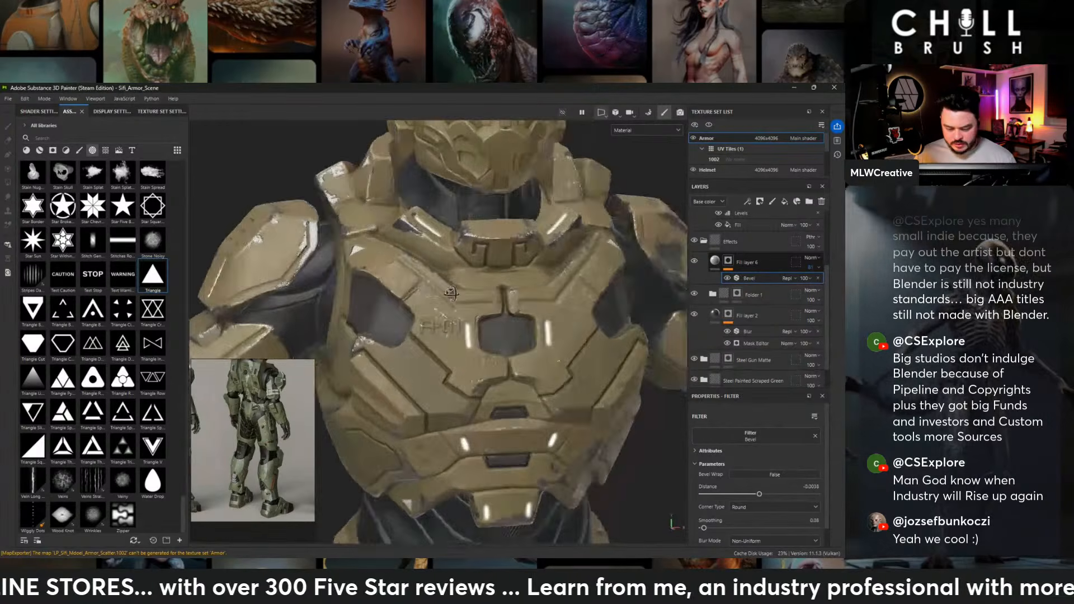
pyautogui.moveTo(397, 324)
pyautogui.keyDown('alt'); pyautogui.mouseDown()
pyautogui.moveTo(609, 314)
pyautogui.moveTo(408, 316)
pyautogui.mouseUp(); pyautogui.keyUp('alt')
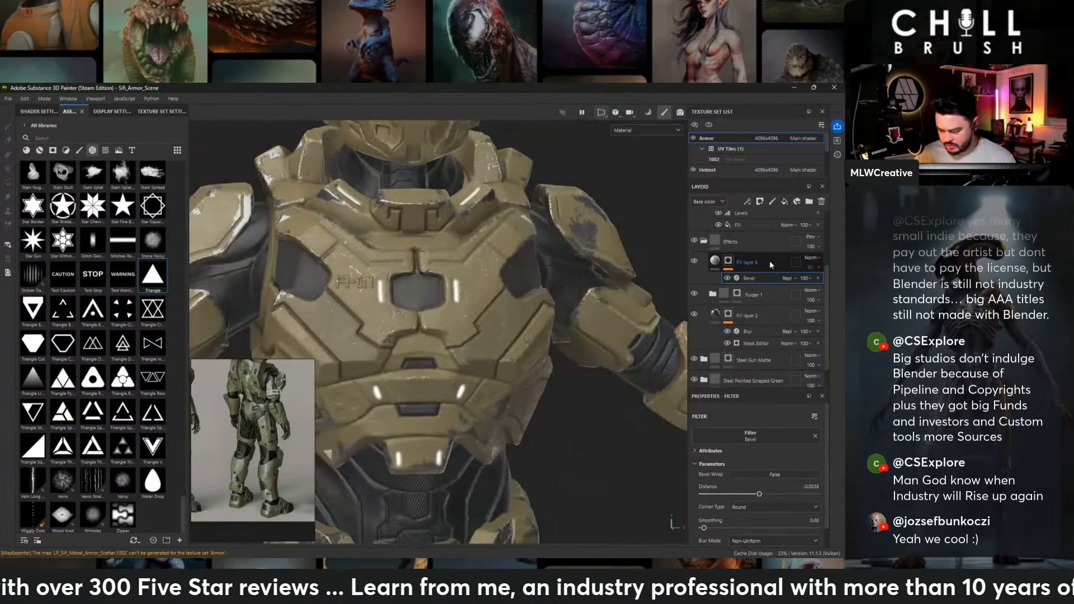
# - Add a fill layer with a black mask above Fill layer 6 and turn off symmetry for painting
pyautogui.click(784, 201)
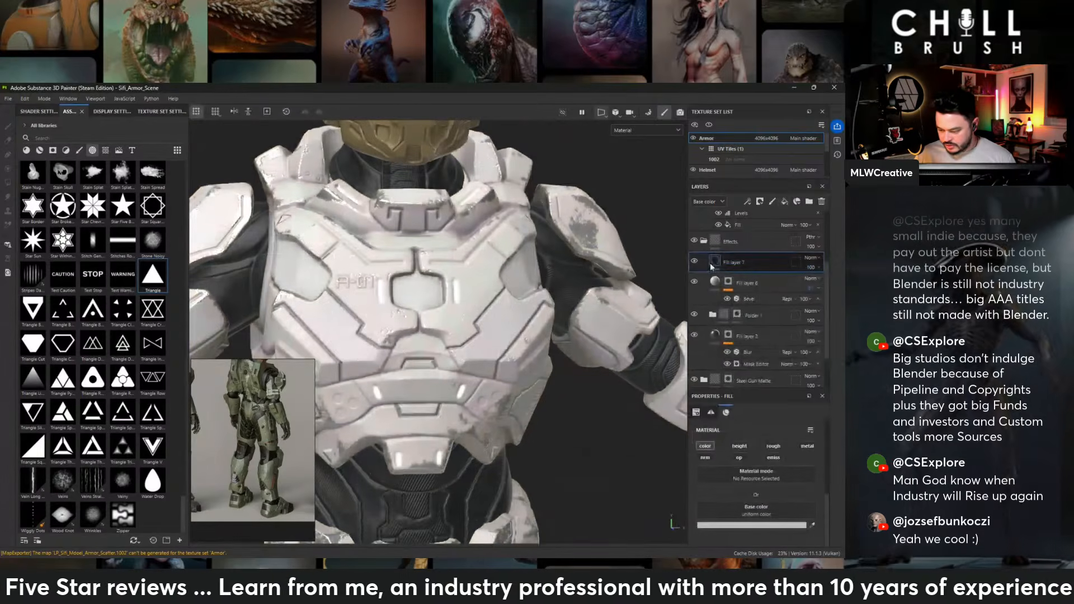
pyautogui.rightClick(739, 261)
pyautogui.click(753, 100)
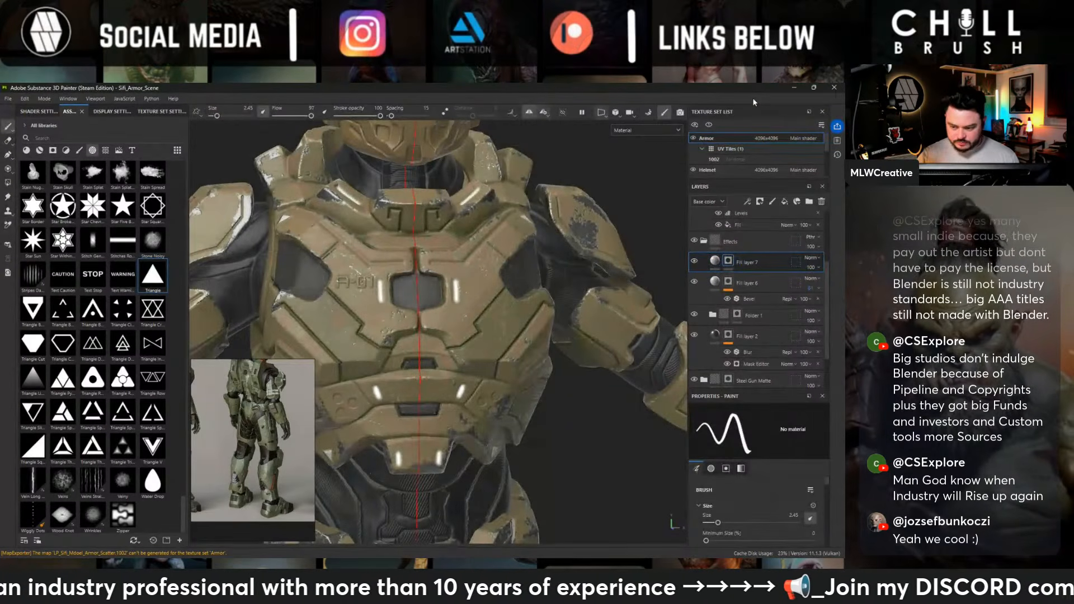
pyautogui.click(528, 116)
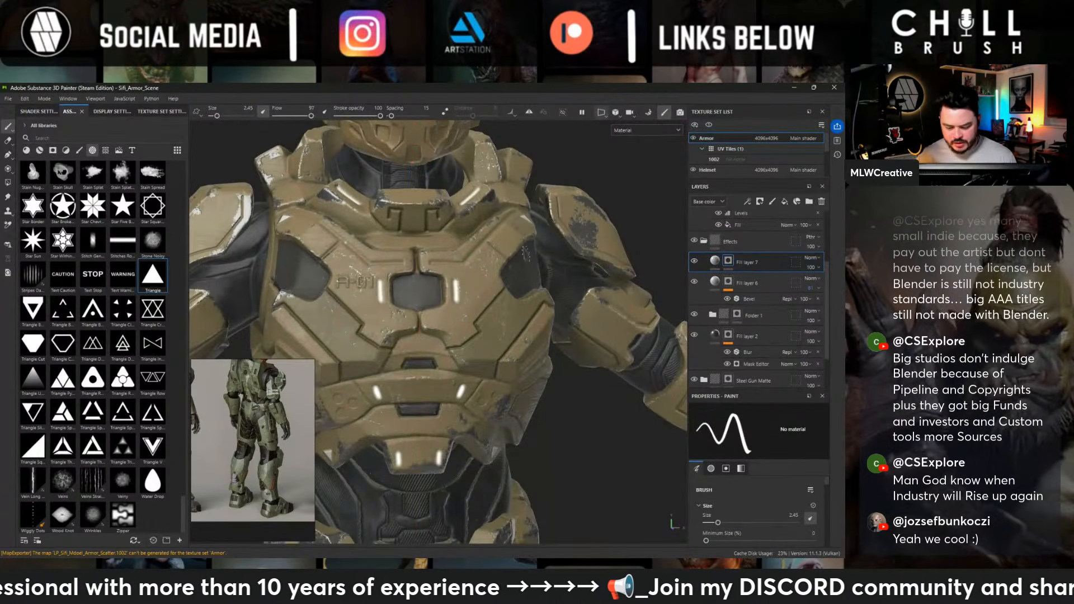
# - Paint the embossed A-01 lettering on the chest white using the Basic Hard brush at size 0.52
pyautogui.keyDown('alt'); pyautogui.moveTo(331, 240); pyautogui.dragTo(346, 252); pyautogui.keyUp('alt')
pyautogui.keyDown('alt'); pyautogui.moveTo(346, 252); pyautogui.dragTo(402, 240, button='right'); pyautogui.keyUp('alt')
pyautogui.click(79, 150)
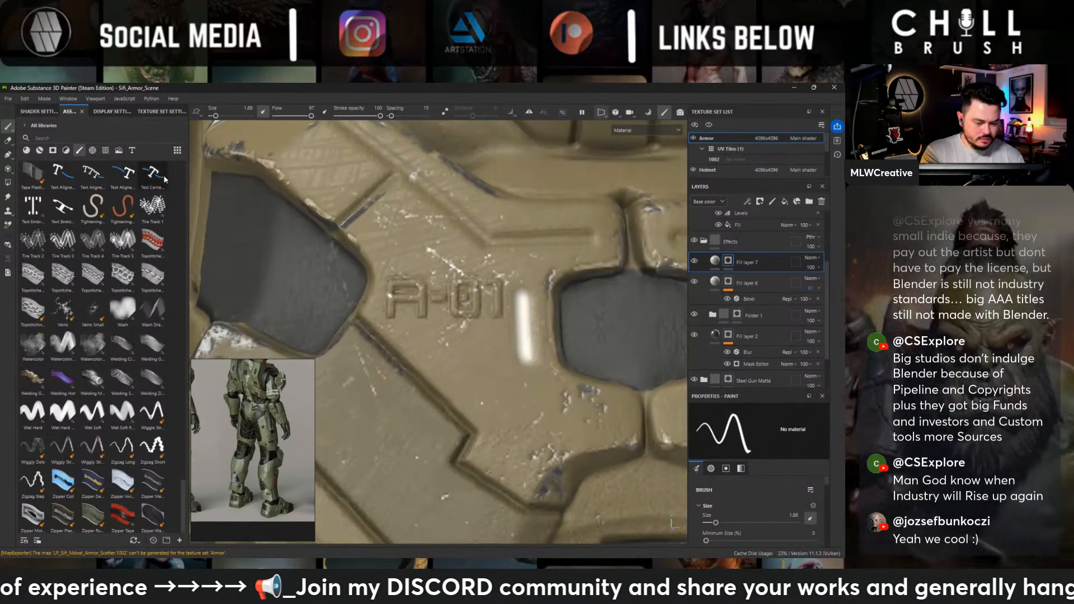
pyautogui.moveTo(185, 498); pyautogui.dragTo(170, 190)
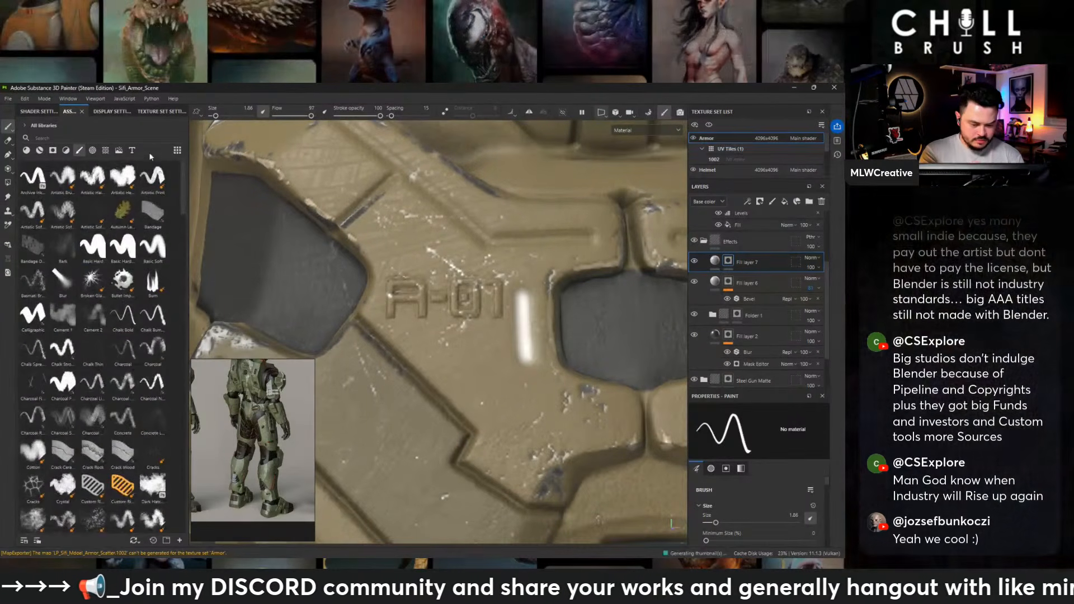
pyautogui.click(92, 246)
pyautogui.keyDown('ctrl'); pyautogui.moveTo(492, 240); pyautogui.dragTo(391, 240, button='right'); pyautogui.keyUp('ctrl')
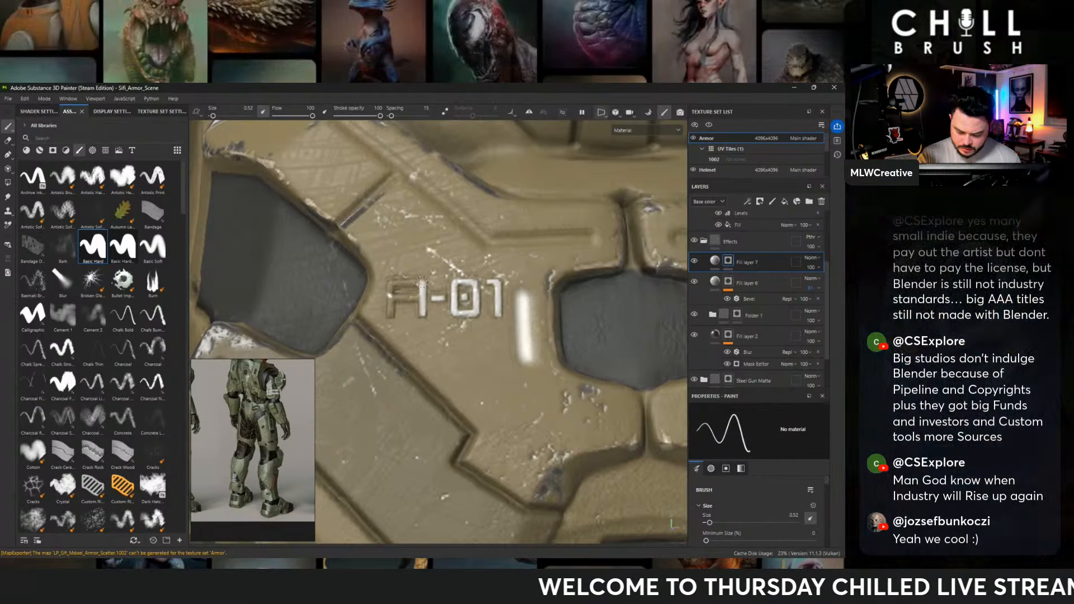
pyautogui.moveTo(421, 284); pyautogui.dragTo(404, 279)
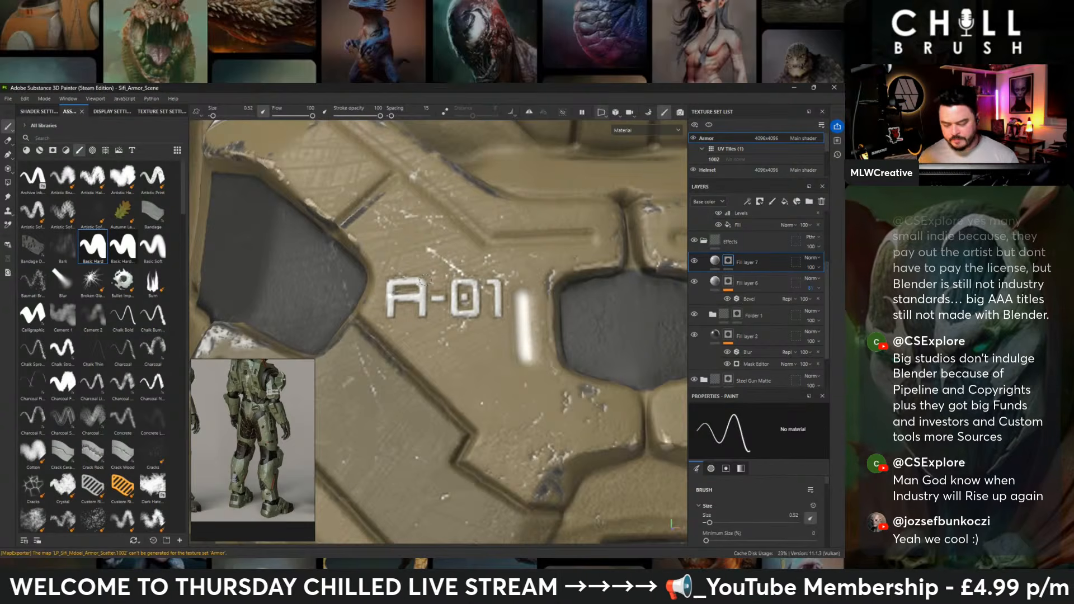
# - Paint the embossed letter A on the shoulder plate white, above its light strip
pyautogui.keyDown('alt'); pyautogui.moveTo(425, 279); pyautogui.dragTo(341, 291, button='right'); pyautogui.keyUp('alt')
pyautogui.keyDown('alt'); pyautogui.moveTo(392, 290); pyautogui.dragTo(492, 297); pyautogui.keyUp('alt')
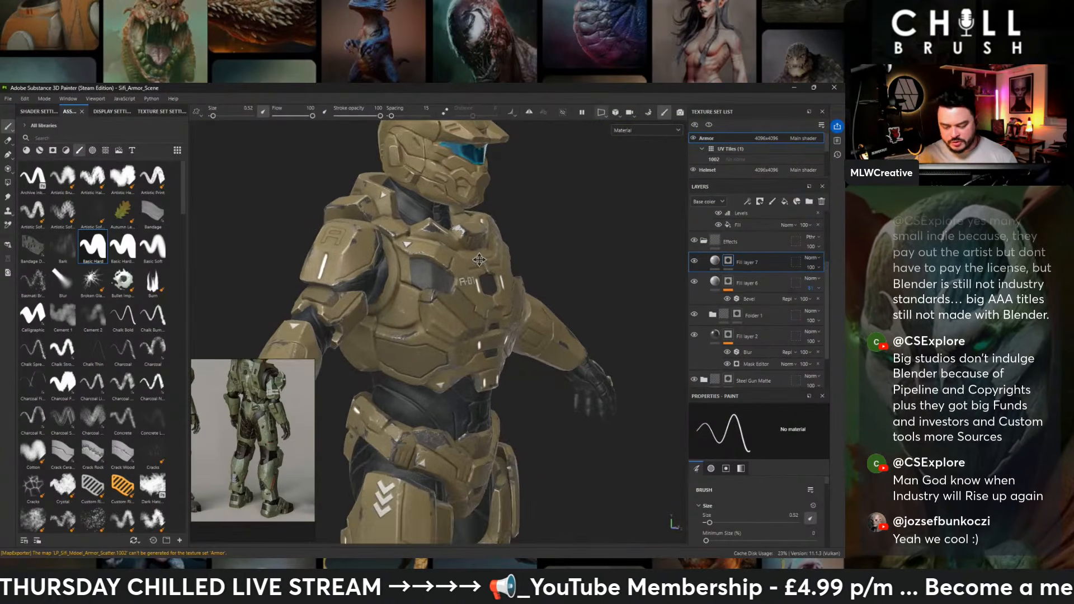
pyautogui.keyDown('alt'); pyautogui.moveTo(492, 296); pyautogui.dragTo(517, 336, button='middle'); pyautogui.keyUp('alt')
pyautogui.keyDown('alt'); pyautogui.moveTo(365, 268); pyautogui.dragTo(441, 274, button='right'); pyautogui.keyUp('alt')
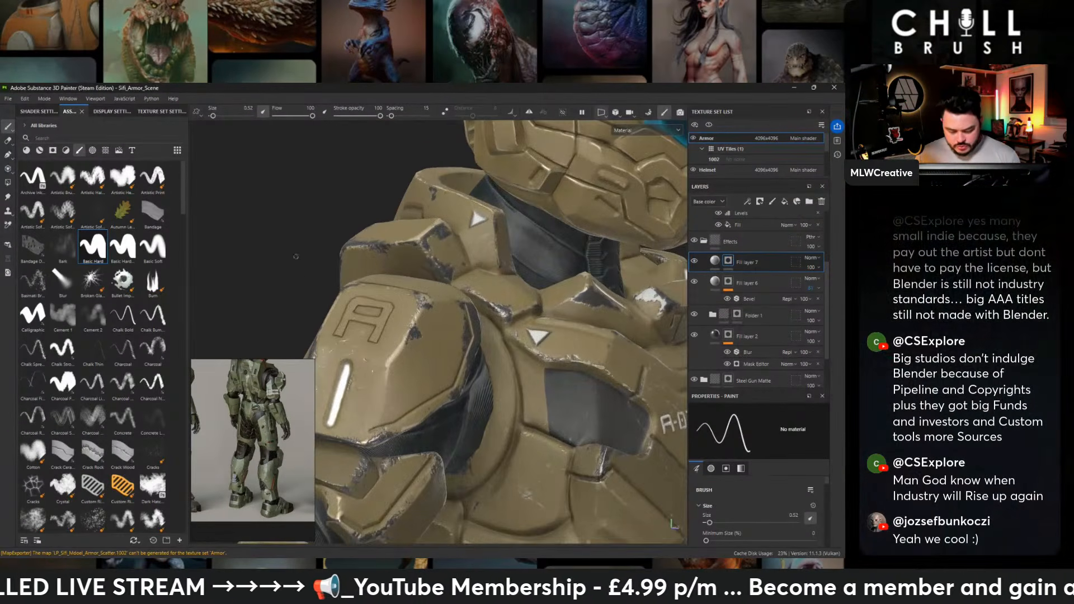
pyautogui.keyDown('alt'); pyautogui.moveTo(297, 255); pyautogui.dragTo(368, 307); pyautogui.keyUp('alt')
pyautogui.keyDown('alt'); pyautogui.moveTo(368, 307); pyautogui.dragTo(428, 310, button='right'); pyautogui.keyUp('alt')
pyautogui.keyDown('alt'); pyautogui.moveTo(428, 311); pyautogui.dragTo(400, 324); pyautogui.keyUp('alt')
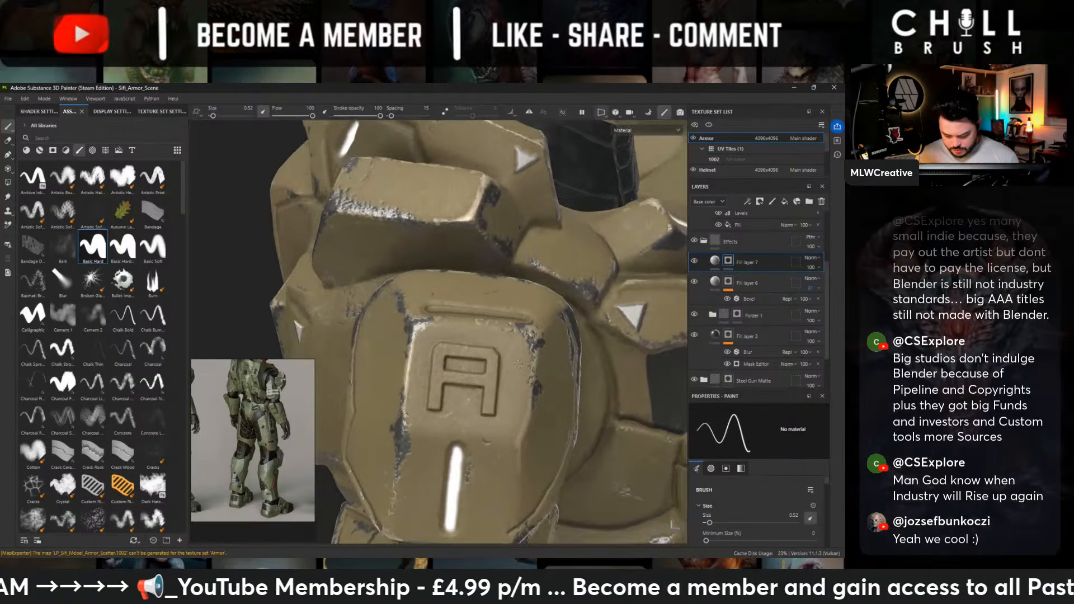
pyautogui.keyDown('alt'); pyautogui.moveTo(400, 324); pyautogui.dragTo(386, 313, button='middle'); pyautogui.keyUp('alt')
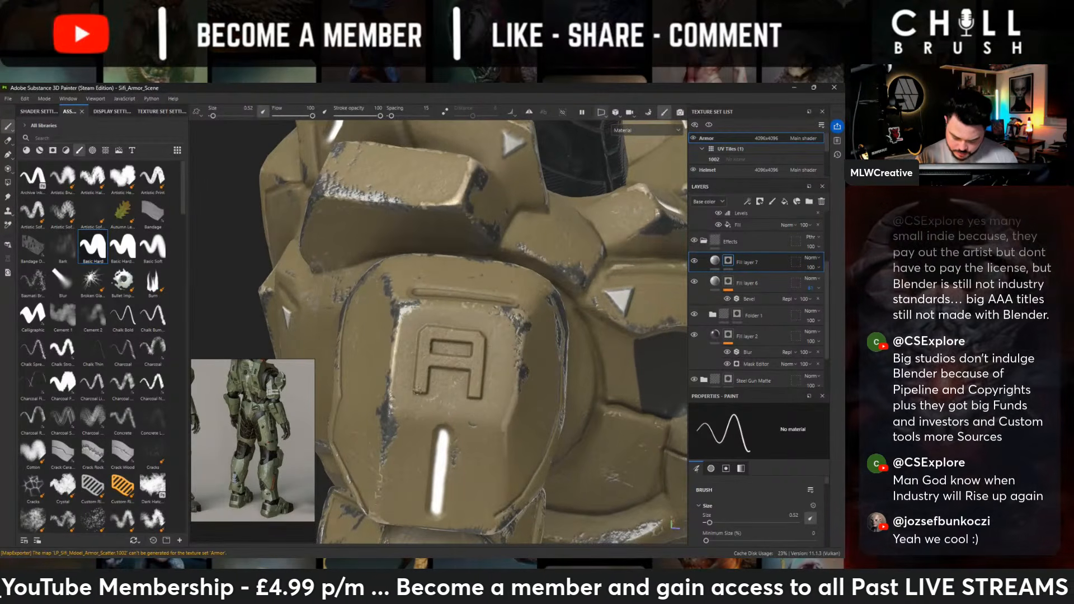
pyautogui.moveTo(423, 334); pyautogui.dragTo(423, 391)
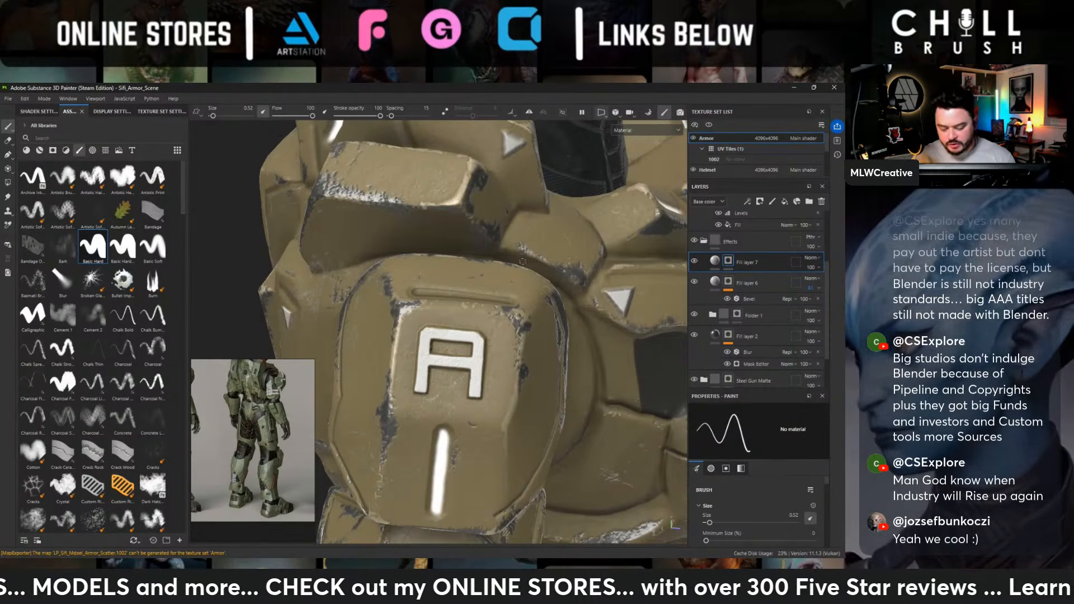
# - Paint the embossed numeral 1 on the opposite shoulder plate white, including its upper hook
pyautogui.scroll(-5, 525, 259)
pyautogui.scroll(5, 525, 259)
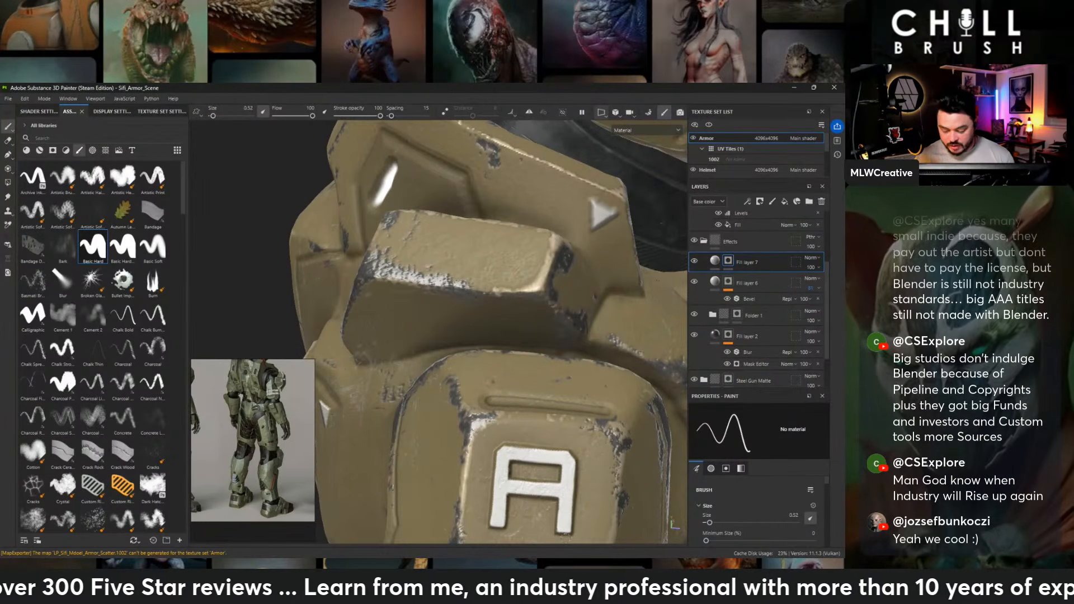
pyautogui.scroll(-5, 329, 314)
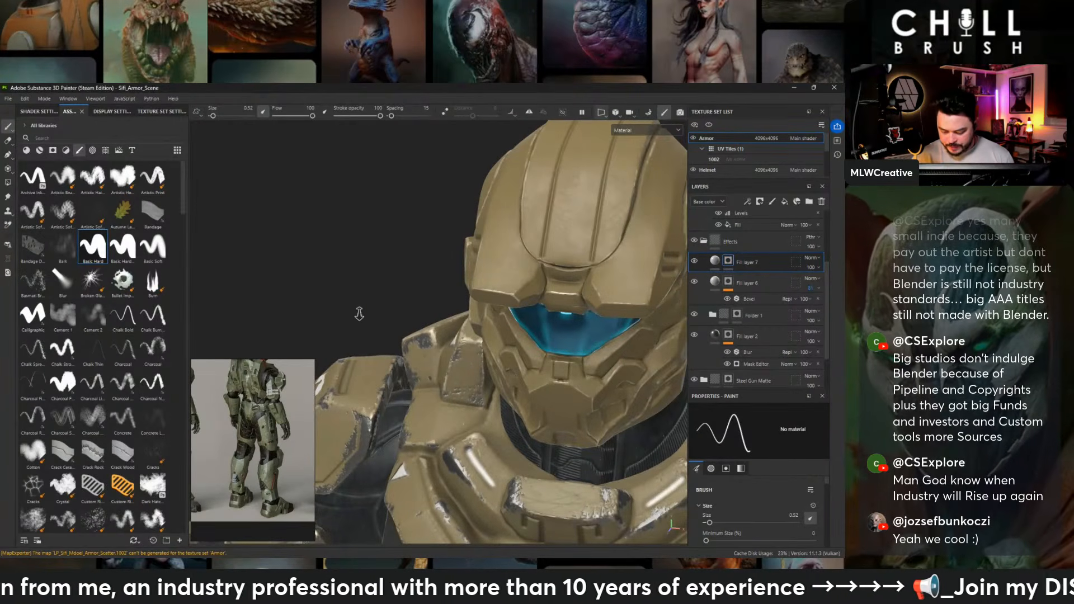
pyautogui.keyDown('alt'); pyautogui.moveTo(359, 313); pyautogui.dragTo(370, 344, button='right'); pyautogui.keyUp('alt')
pyautogui.moveTo(370, 344)
pyautogui.keyDown('alt'); pyautogui.mouseDown()
pyautogui.moveTo(490, 354)
pyautogui.moveTo(470, 361)
pyautogui.moveTo(485, 406)
pyautogui.mouseUp(); pyautogui.keyUp('alt')
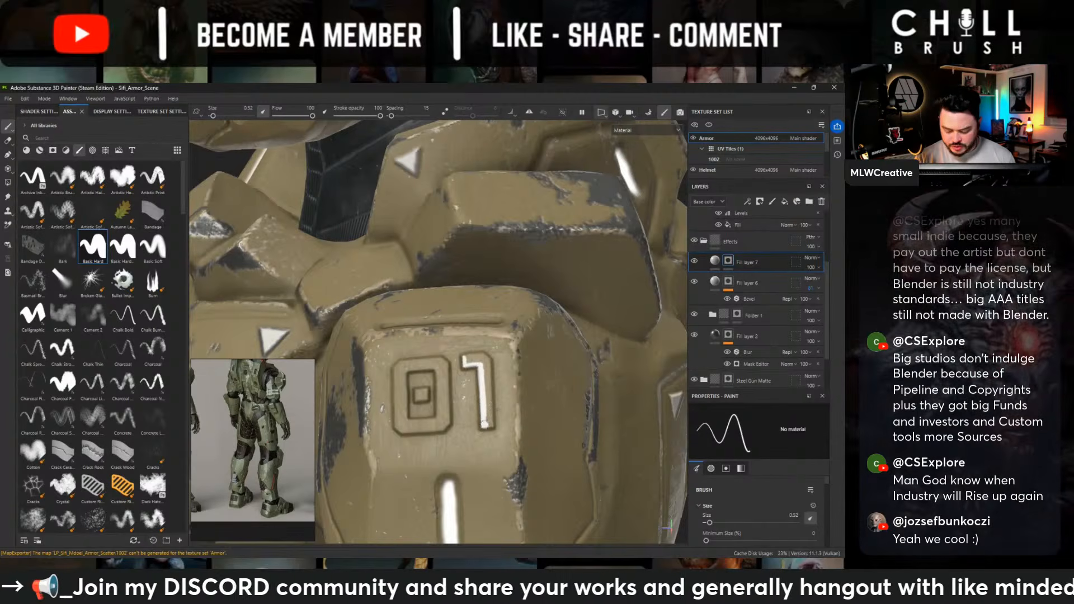
pyautogui.moveTo(485, 423); pyautogui.dragTo(488, 369)
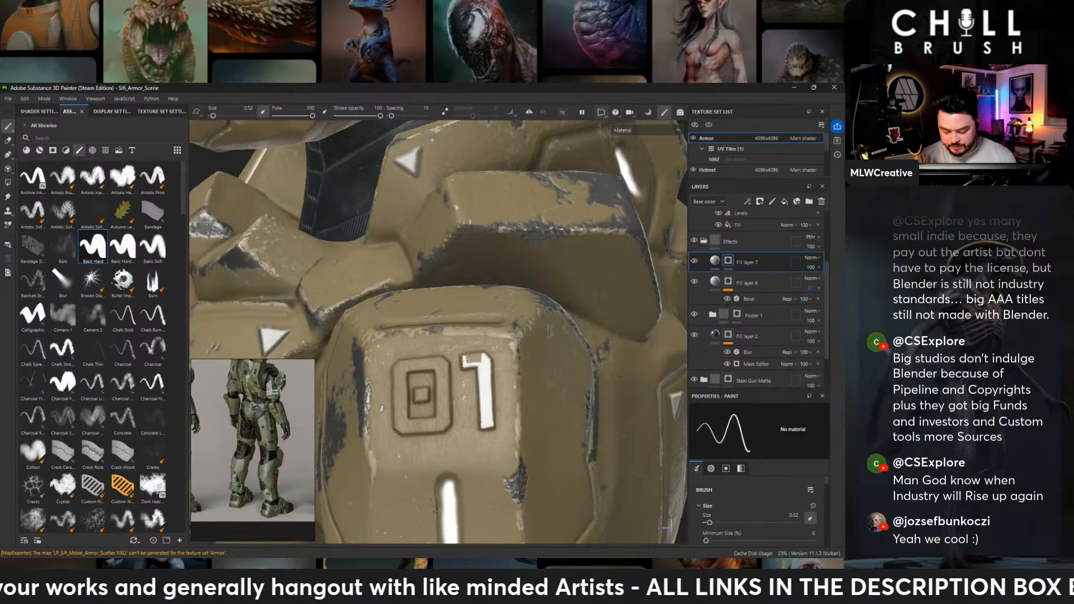
pyautogui.moveTo(465, 357); pyautogui.dragTo(474, 358)
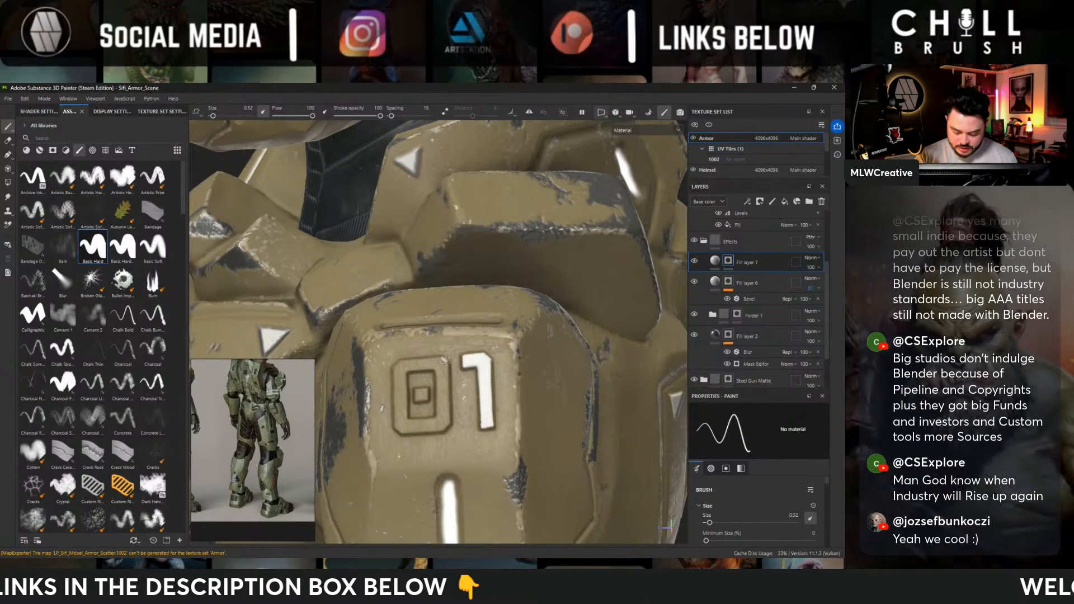
# - Paint the embossed numeral 0 beside the 1 on the shoulder plate white, covering its outline and lower edge
pyautogui.moveTo(446, 370); pyautogui.dragTo(442, 415)
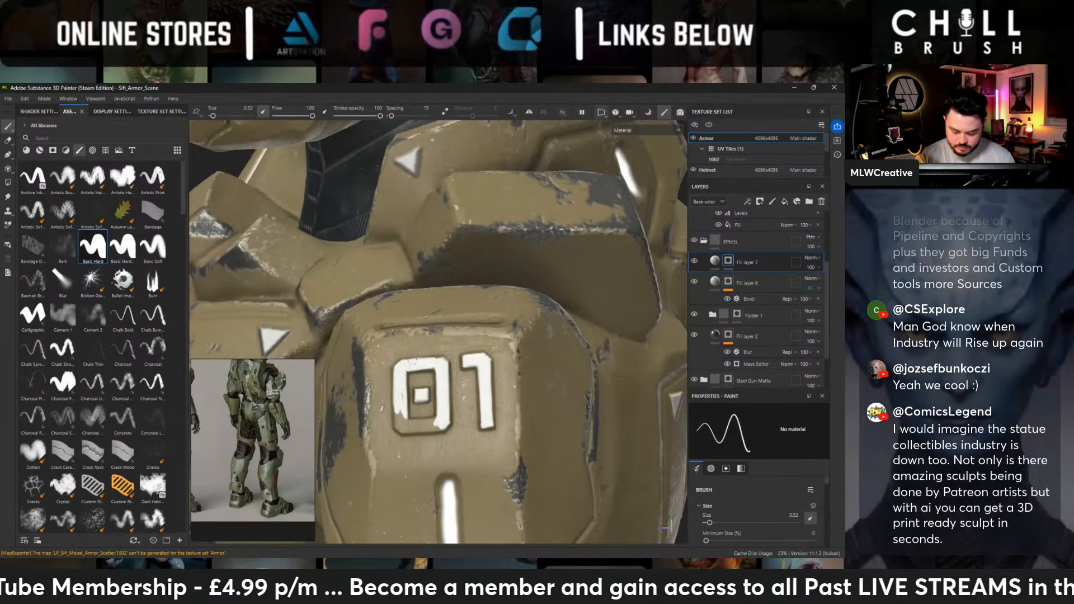
pyautogui.moveTo(401, 402)
pyautogui.mouseDown()
pyautogui.moveTo(403, 421)
pyautogui.moveTo(397, 399)
pyautogui.mouseUp()
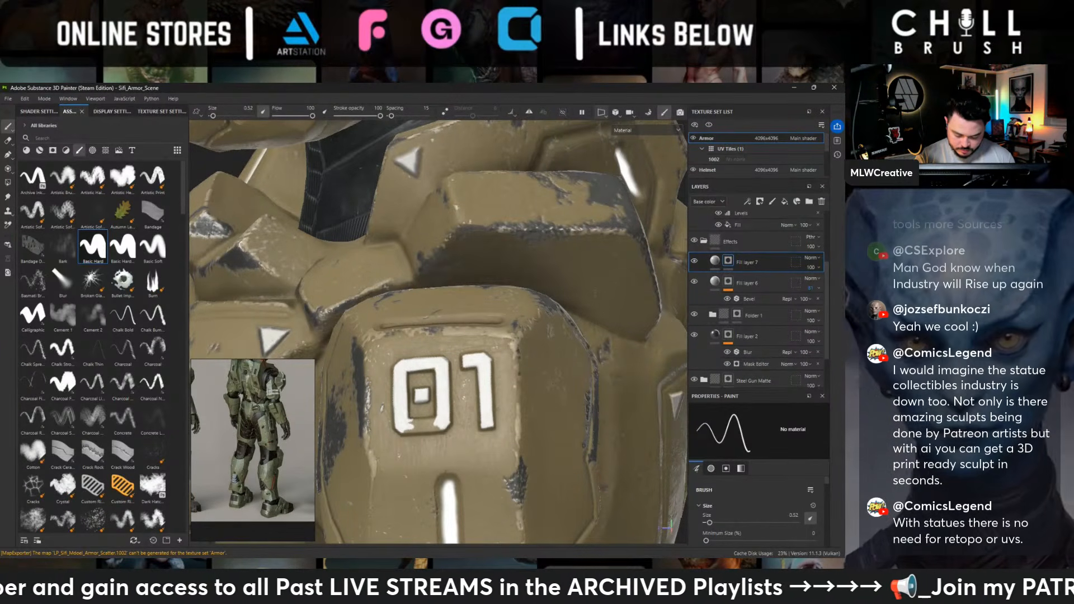
pyautogui.keyDown('alt'); pyautogui.moveTo(469, 358); pyautogui.dragTo(559, 368); pyautogui.keyUp('alt')
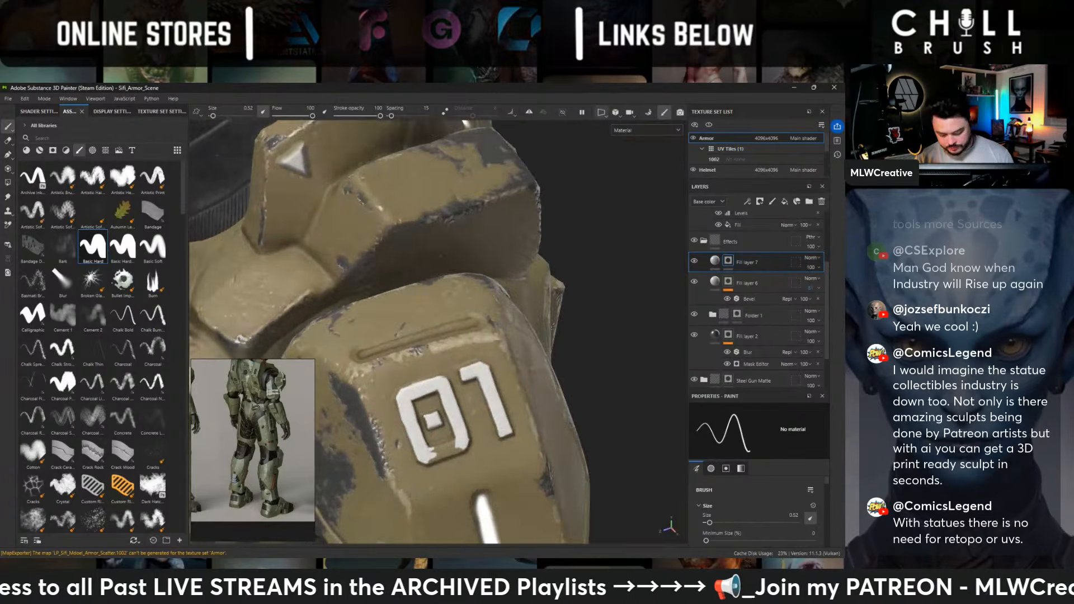
pyautogui.keyDown('alt'); pyautogui.moveTo(530, 365); pyautogui.dragTo(542, 344, button='middle'); pyautogui.keyUp('alt')
pyautogui.keyDown('alt'); pyautogui.moveTo(542, 344); pyautogui.dragTo(441, 329); pyautogui.keyUp('alt')
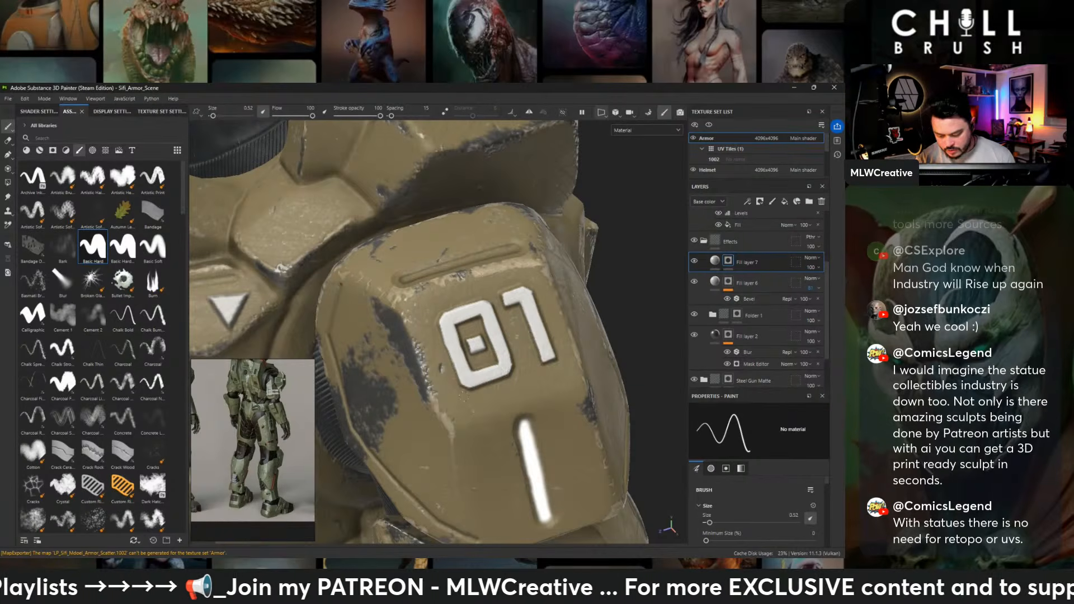
# - Select the Bandage brush and turn symmetry back on for painting across the whole figure
pyautogui.keyDown('alt'); pyautogui.moveTo(441, 388); pyautogui.dragTo(367, 243, button='right'); pyautogui.keyUp('alt')
pyautogui.click(154, 212)
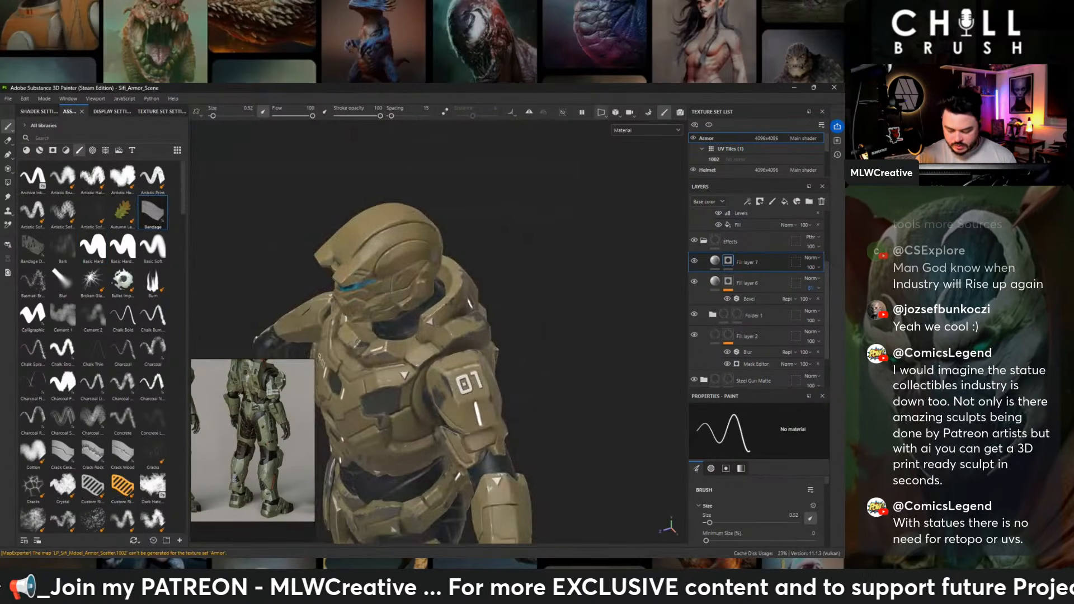
pyautogui.keyDown('alt'); pyautogui.moveTo(305, 201); pyautogui.dragTo(391, 173); pyautogui.keyUp('alt')
pyautogui.keyDown('alt'); pyautogui.moveTo(411, 336); pyautogui.dragTo(575, 179, button='middle'); pyautogui.keyUp('alt')
pyautogui.keyDown('alt'); pyautogui.moveTo(575, 197); pyautogui.dragTo(510, 210, button='right'); pyautogui.keyUp('alt')
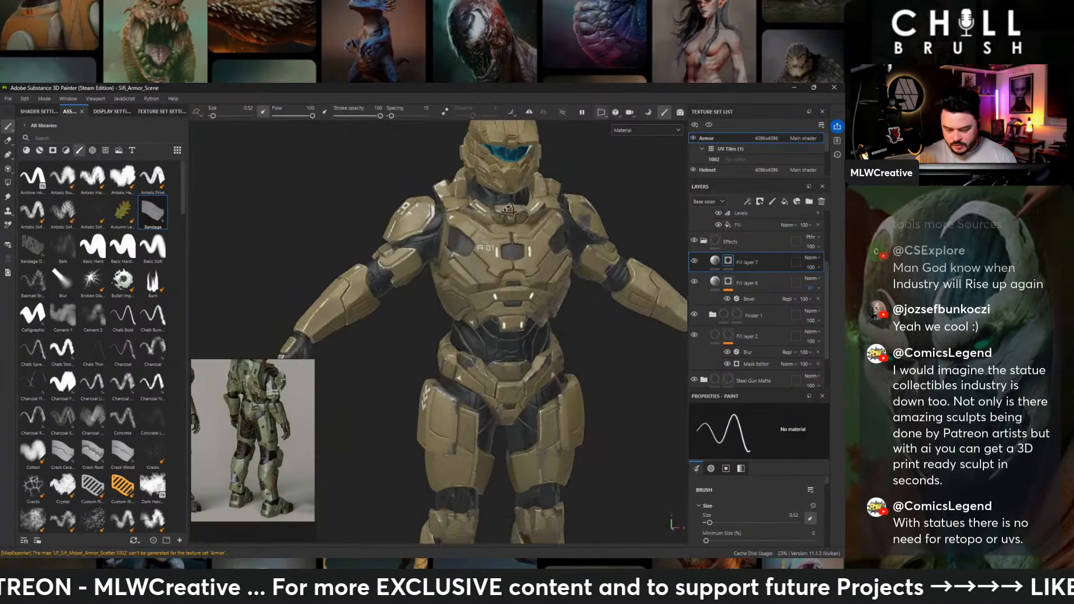
pyautogui.keyDown('alt'); pyautogui.moveTo(510, 210); pyautogui.dragTo(461, 263, button='middle'); pyautogui.keyUp('alt')
pyautogui.keyDown('alt'); pyautogui.moveTo(461, 262); pyautogui.dragTo(492, 238); pyautogui.keyUp('alt')
pyautogui.click(529, 112)
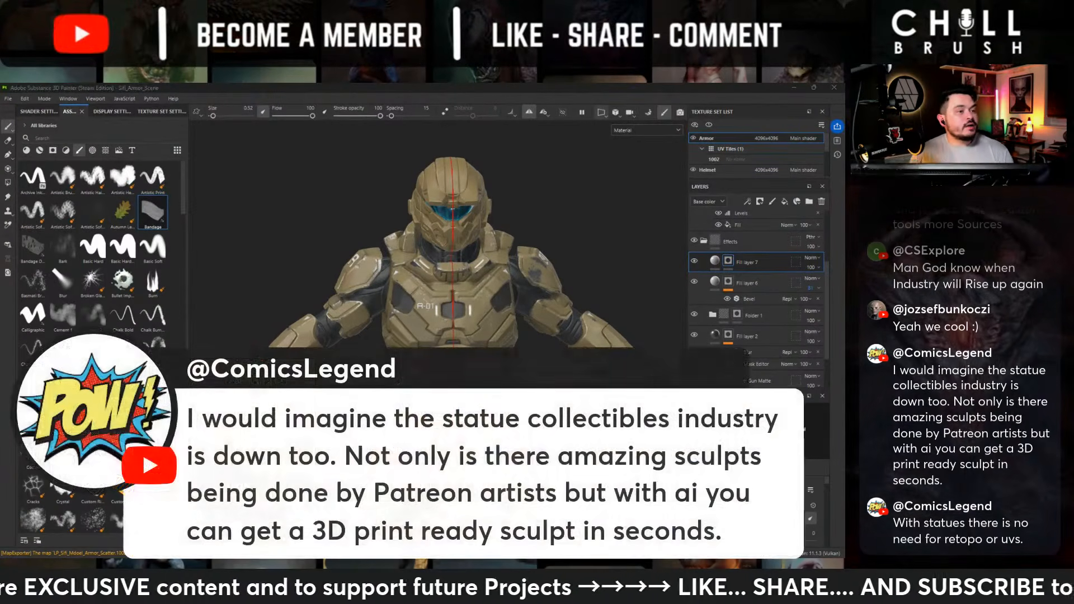
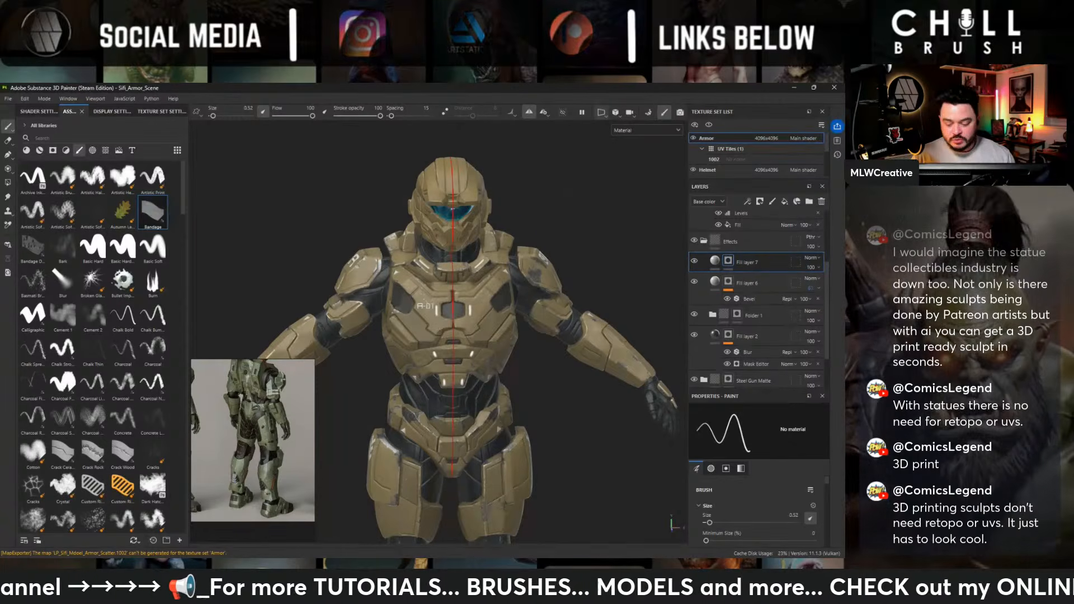
# - Inspect the painted chest and shoulder markings on the armor from several angles, ending on a full front view
pyautogui.keyDown('alt'); pyautogui.moveTo(596, 193); pyautogui.dragTo(510, 208); pyautogui.keyUp('alt')
pyautogui.keyDown('alt'); pyautogui.moveTo(493, 315); pyautogui.dragTo(543, 313, button='right'); pyautogui.keyUp('alt')
pyautogui.keyDown('alt'); pyautogui.moveTo(562, 463); pyautogui.dragTo(558, 398, button='middle'); pyautogui.keyUp('alt')
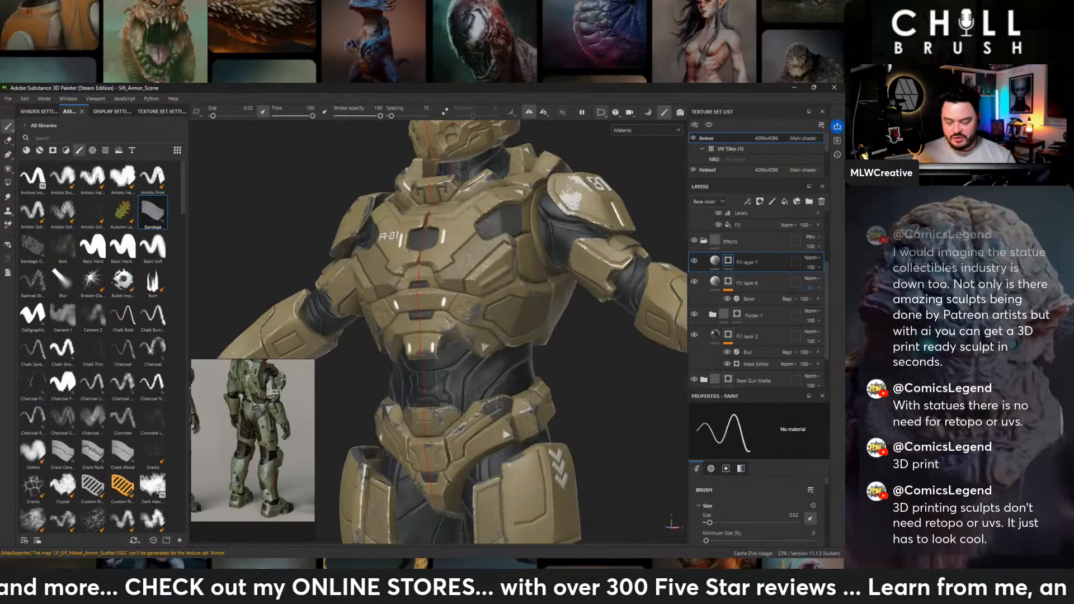
pyautogui.keyDown('alt'); pyautogui.moveTo(522, 284); pyautogui.dragTo(530, 342, button='middle'); pyautogui.keyUp('alt')
pyautogui.keyDown('alt'); pyautogui.keyDown('shift'); pyautogui.moveTo(514, 250); pyautogui.dragTo(590, 248); pyautogui.keyUp('shift'); pyautogui.keyUp('alt')
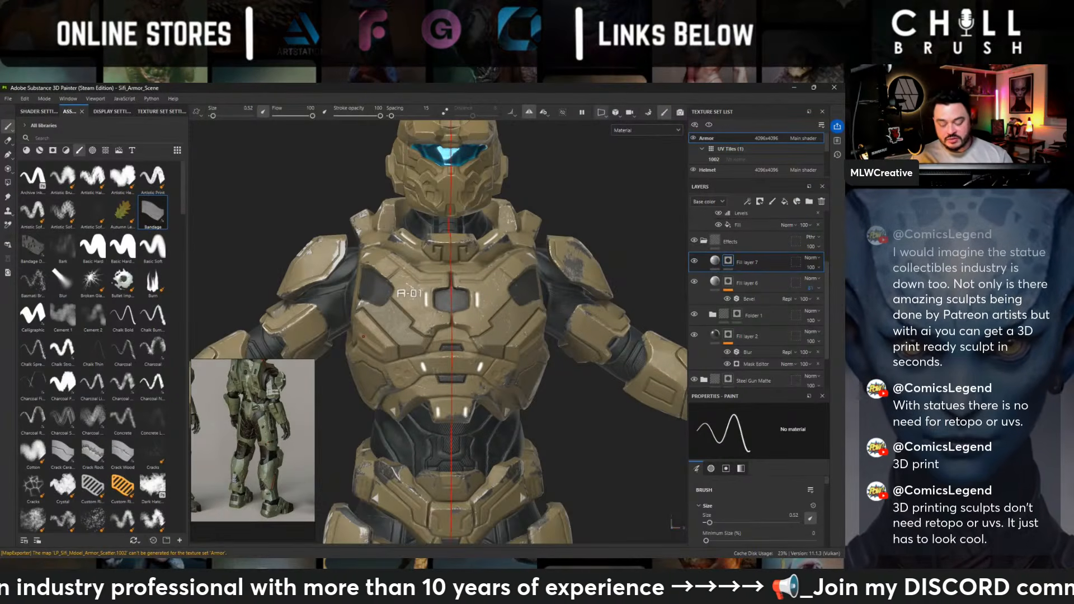
pyautogui.keyDown('alt'); pyautogui.moveTo(454, 151); pyautogui.dragTo(503, 240); pyautogui.keyUp('alt')
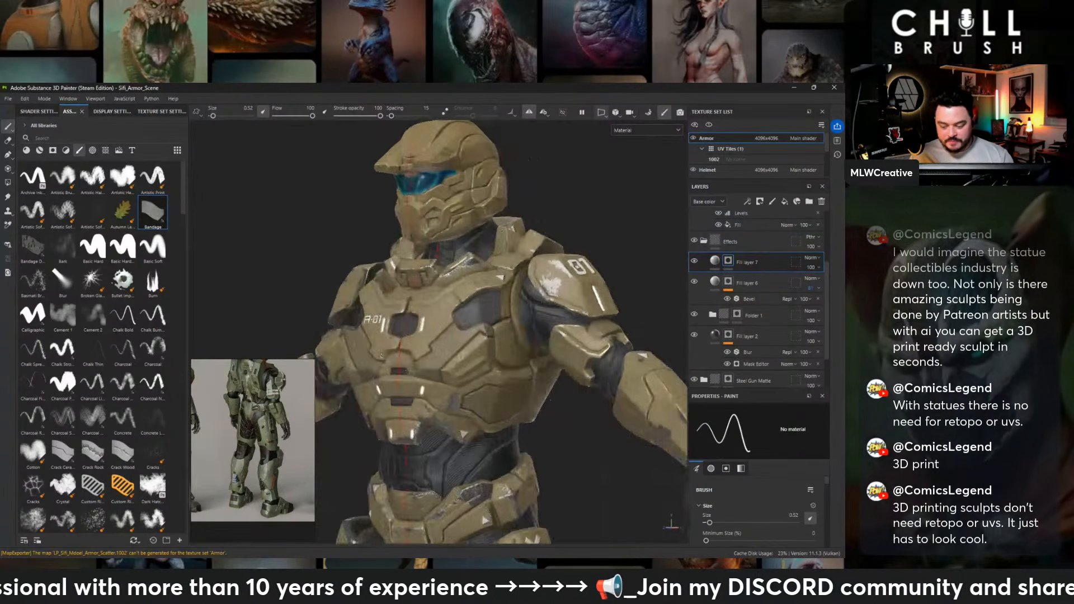
pyautogui.keyDown('alt'); pyautogui.moveTo(537, 268); pyautogui.dragTo(559, 341, button='right'); pyautogui.keyUp('alt')
pyautogui.keyDown('alt'); pyautogui.moveTo(566, 349); pyautogui.dragTo(528, 224, button='middle'); pyautogui.keyUp('alt')
pyautogui.keyDown('alt'); pyautogui.moveTo(517, 271); pyautogui.dragTo(569, 271); pyautogui.keyUp('alt')
pyautogui.keyDown('alt'); pyautogui.moveTo(521, 348); pyautogui.dragTo(547, 298, button='middle'); pyautogui.keyUp('alt')
pyautogui.keyDown('alt'); pyautogui.moveTo(519, 360); pyautogui.dragTo(486, 223, button='middle'); pyautogui.keyUp('alt')
pyautogui.keyDown('alt'); pyautogui.moveTo(486, 223); pyautogui.dragTo(578, 249); pyautogui.keyUp('alt')
pyautogui.keyDown('alt'); pyautogui.moveTo(612, 212); pyautogui.dragTo(591, 354, button='middle'); pyautogui.keyUp('alt')
pyautogui.keyDown('alt'); pyautogui.moveTo(591, 354); pyautogui.dragTo(616, 268, button='right'); pyautogui.keyUp('alt')
pyautogui.keyDown('alt'); pyautogui.moveTo(632, 226); pyautogui.dragTo(555, 240); pyautogui.keyUp('alt')
pyautogui.keyDown('alt'); pyautogui.moveTo(555, 241); pyautogui.dragTo(547, 353, button='middle'); pyautogui.keyUp('alt')
pyautogui.keyDown('alt'); pyautogui.moveTo(500, 277); pyautogui.dragTo(257, 268); pyautogui.keyUp('alt')
pyautogui.keyDown('alt'); pyautogui.moveTo(256, 268); pyautogui.dragTo(195, 258, button='middle'); pyautogui.keyUp('alt')
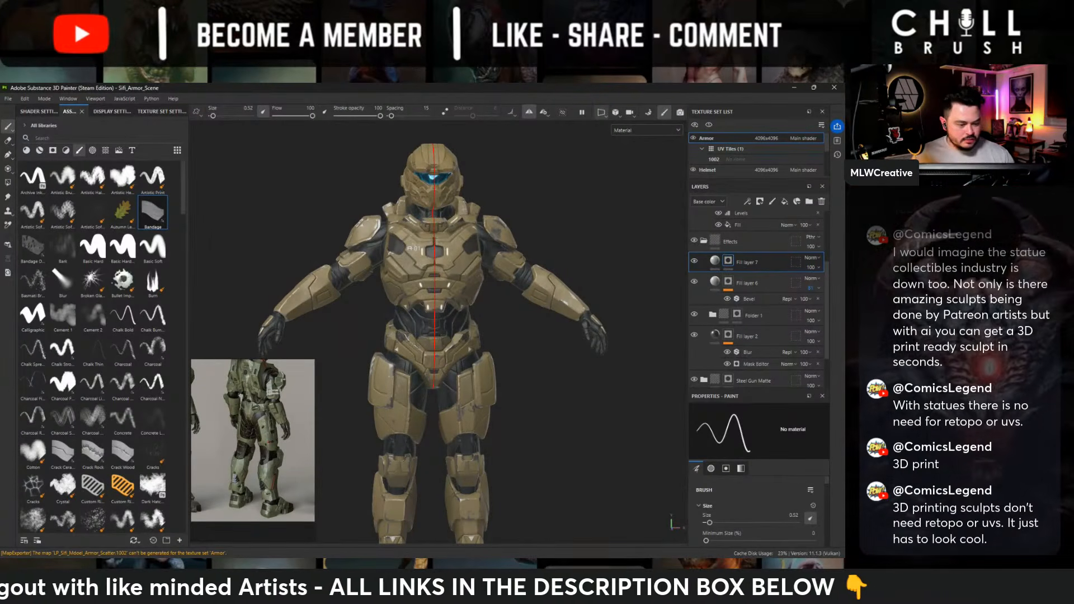
# - Show the texture assets and add a fill layer with a black mask above Fill layer 7
pyautogui.click(99, 112)
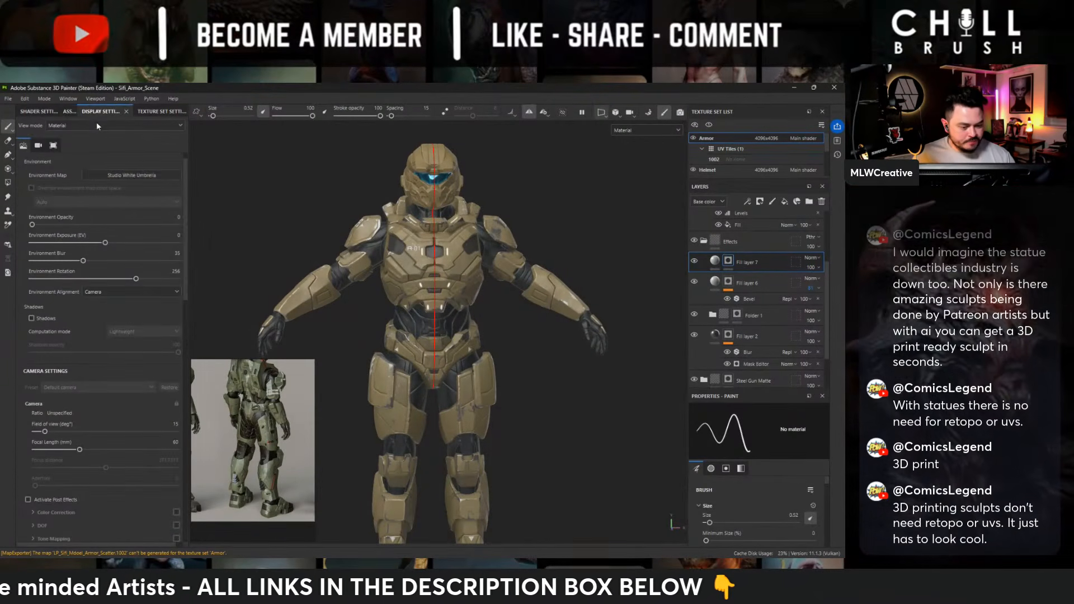
pyautogui.click(69, 111)
pyautogui.click(105, 150)
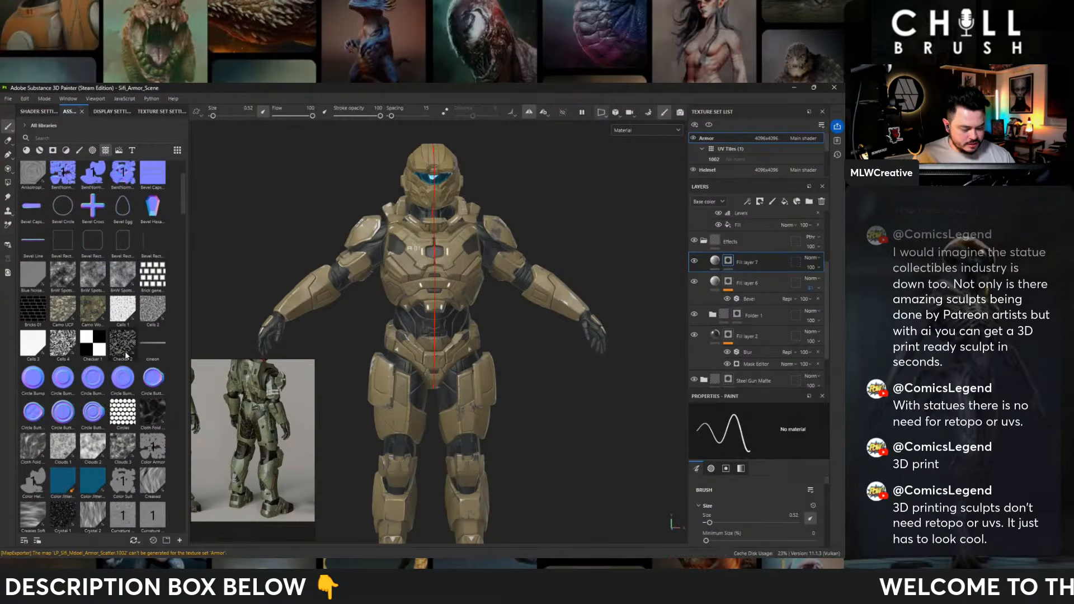
pyautogui.moveTo(76, 349)
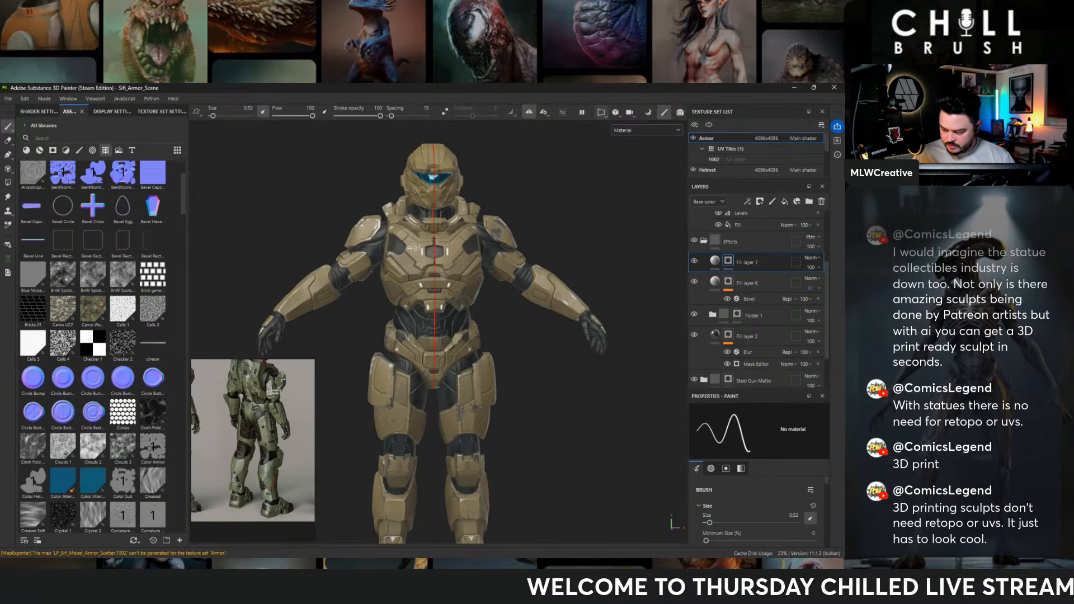
pyautogui.click(784, 202)
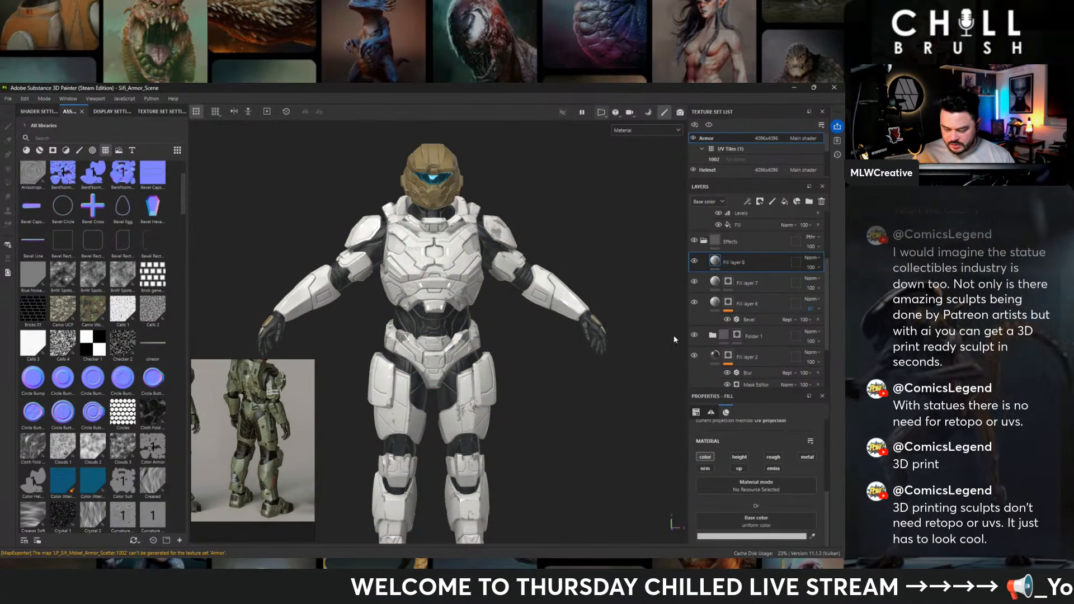
pyautogui.rightClick(747, 260)
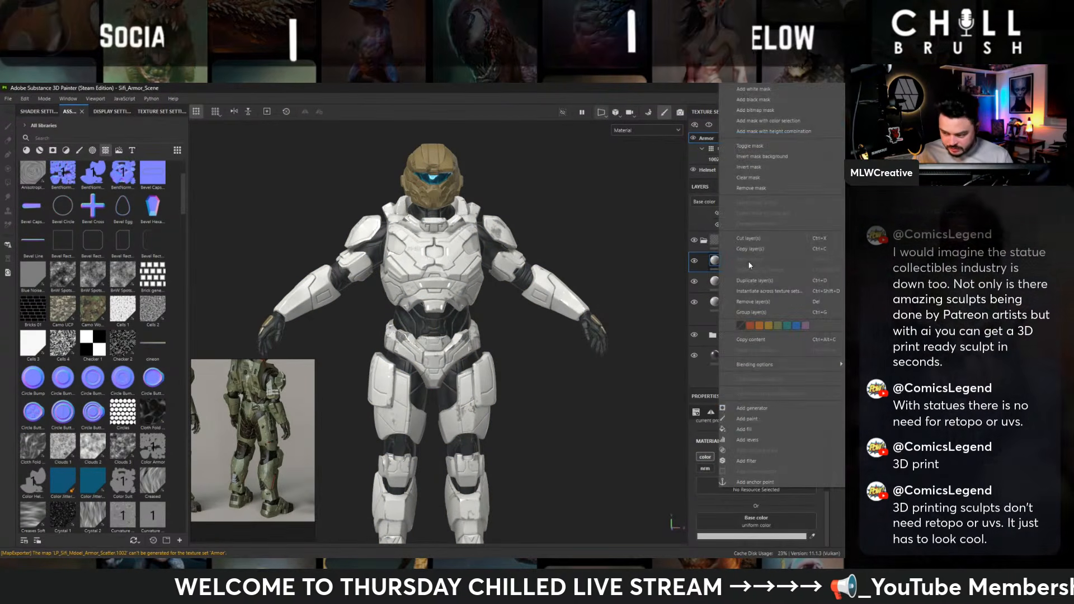
pyautogui.click(750, 100)
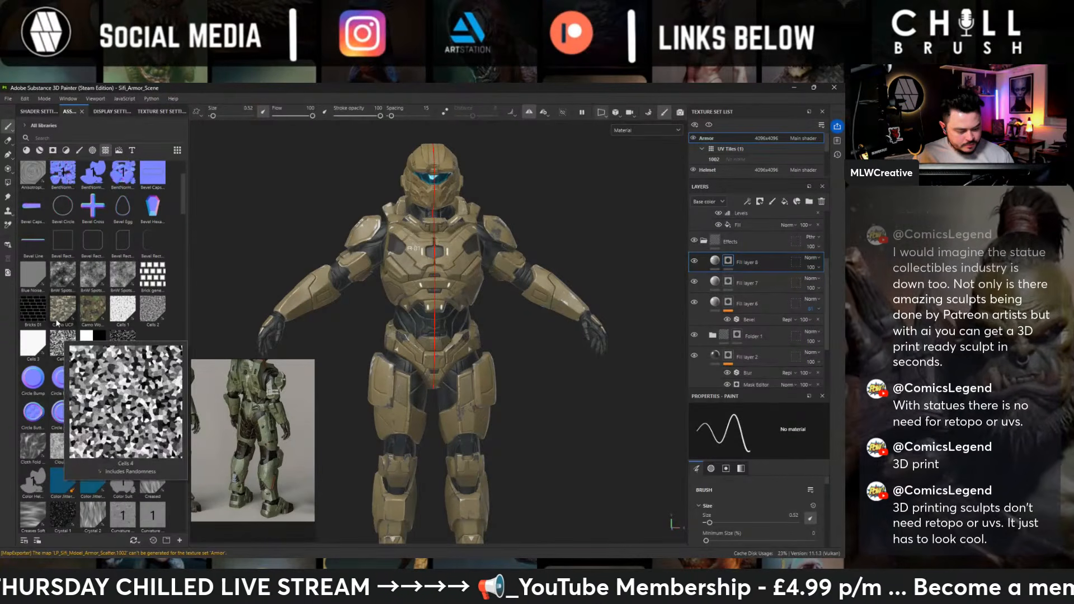
# - Apply the Camo UCP texture to the new fill layer's mask
pyautogui.moveTo(67, 311)
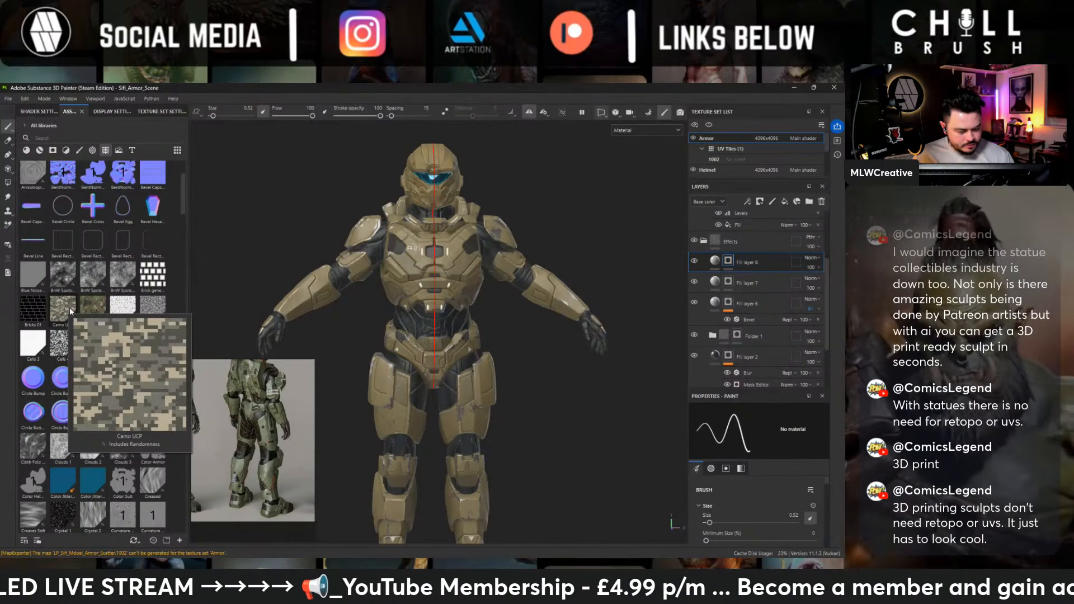
pyautogui.moveTo(68, 311); pyautogui.dragTo(727, 265)
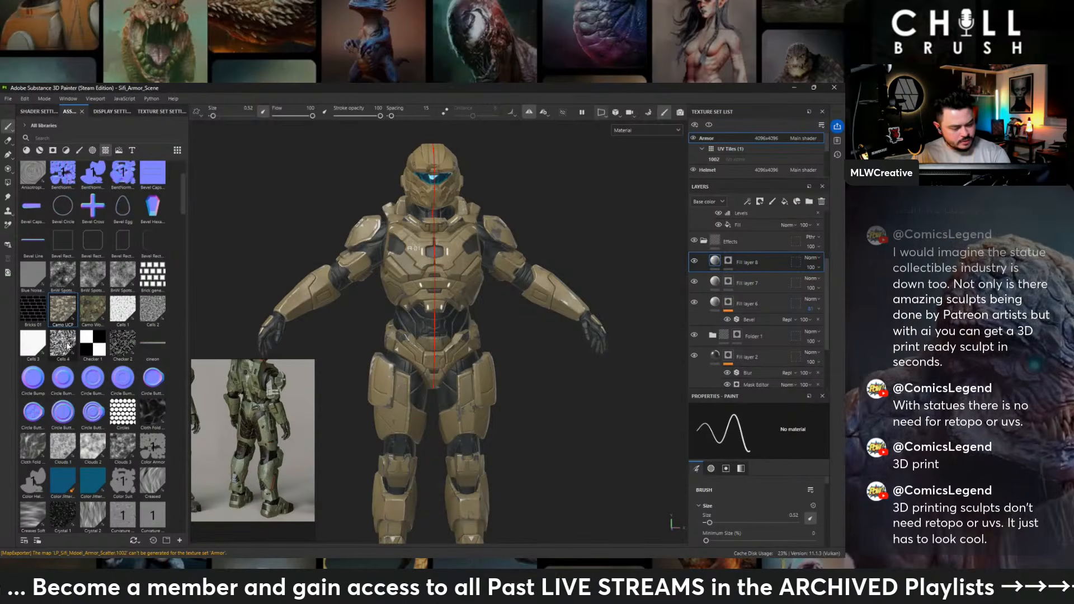
pyautogui.moveTo(64, 316); pyautogui.dragTo(725, 264)
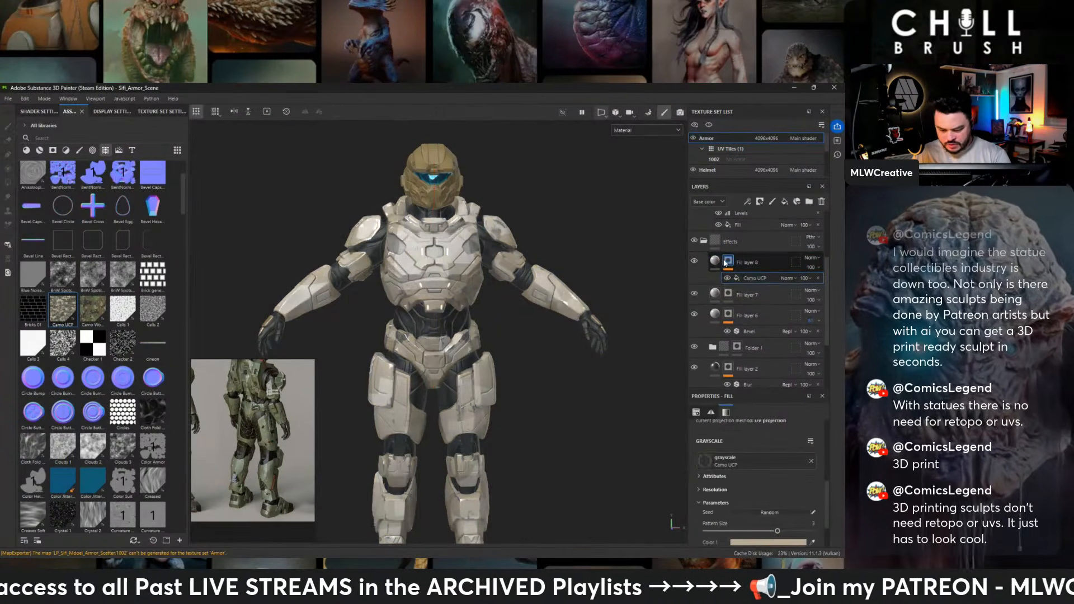
# - Set the Camo UCP pattern's Color 1 to black, Color 2 to neutral grey and Color 3 to white
pyautogui.scroll(-3, 751, 481)
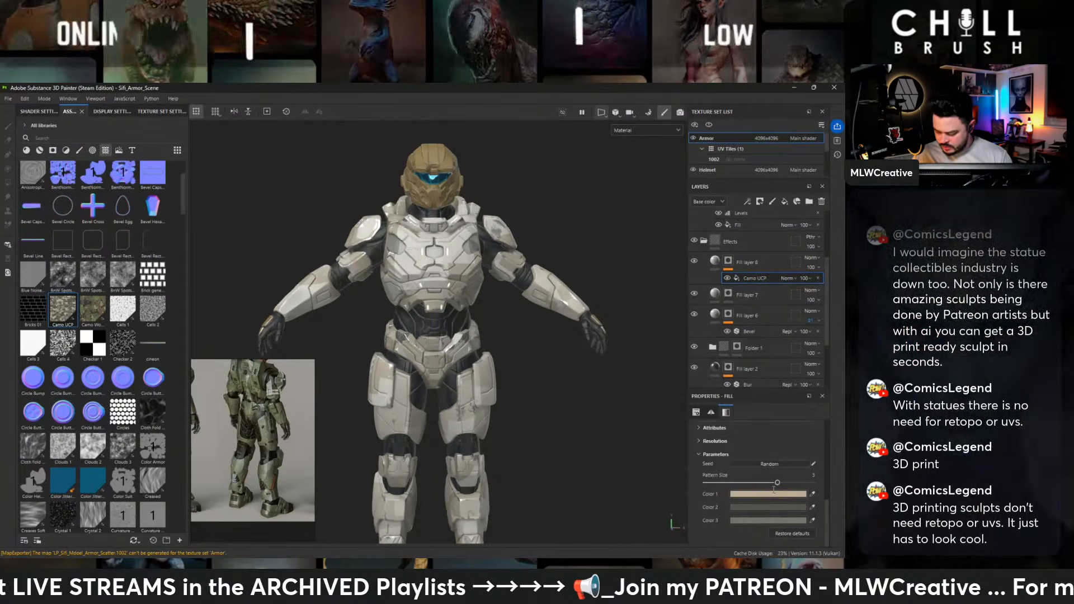
pyautogui.click(756, 494)
pyautogui.moveTo(679, 360); pyautogui.dragTo(617, 420)
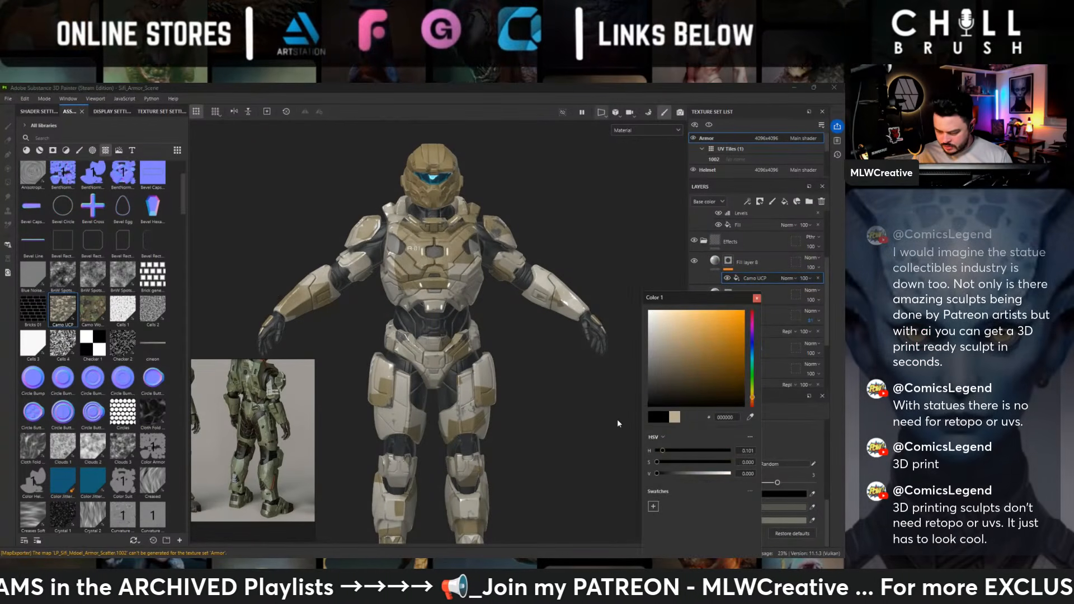
pyautogui.click(757, 298)
pyautogui.click(768, 507)
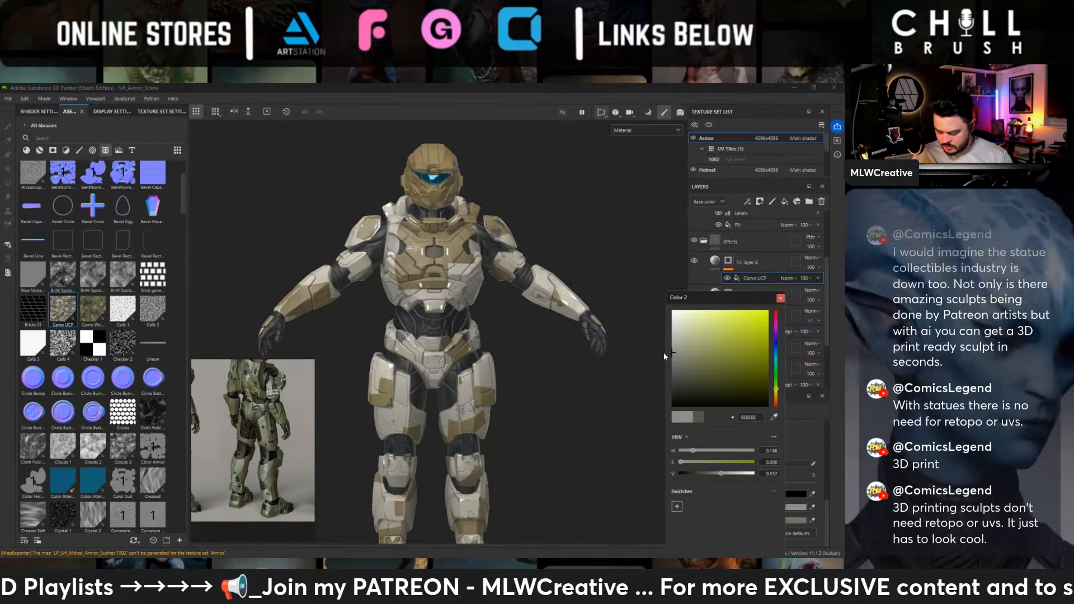
pyautogui.click(795, 520)
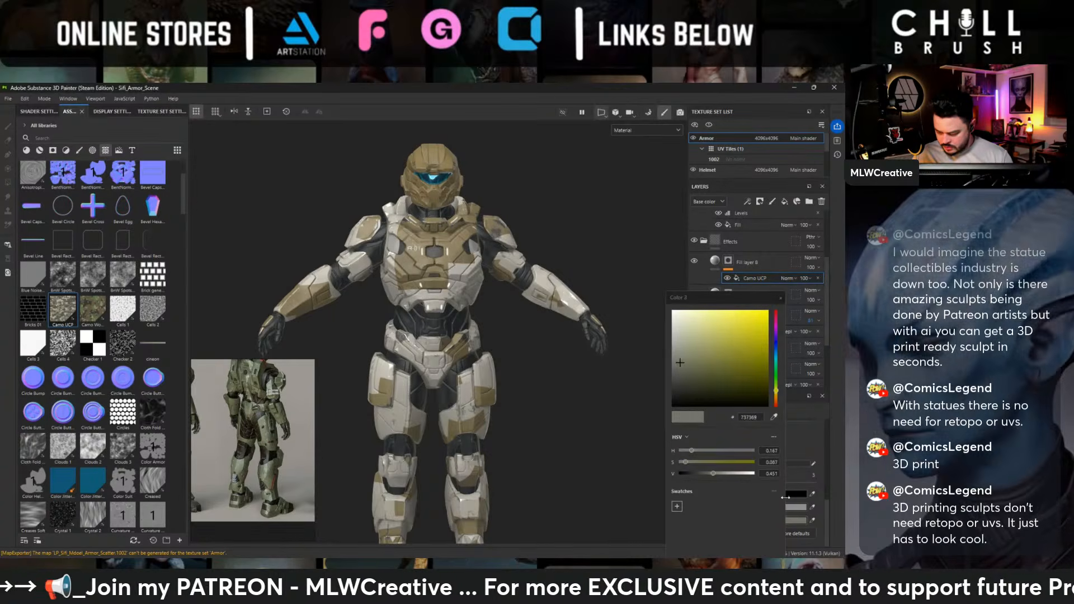
pyautogui.moveTo(678, 360); pyautogui.dragTo(633, 275)
pyautogui.click(780, 298)
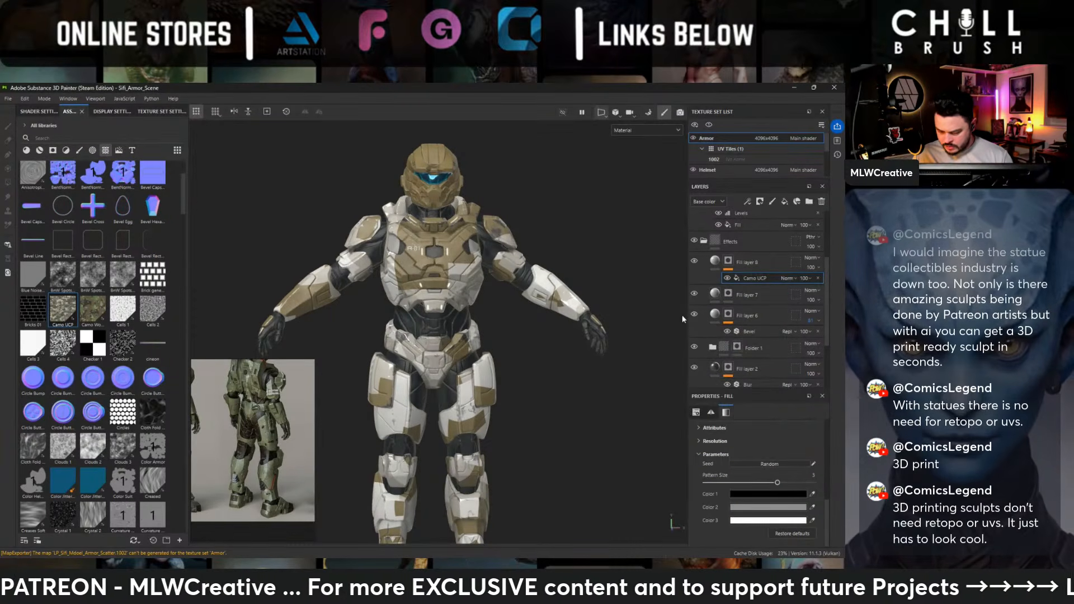
# - Increase the camo pattern's tiling to about 14 and check its scale on the legs and torso
pyautogui.scroll(5, 794, 448)
pyautogui.moveTo(741, 488); pyautogui.dragTo(750, 488)
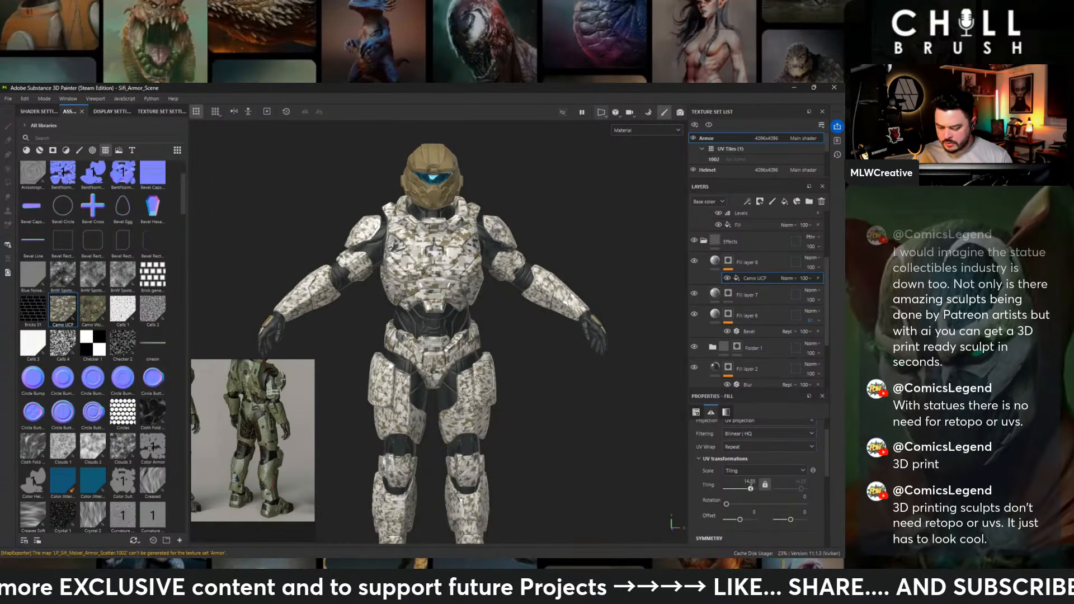
pyautogui.keyDown('alt'); pyautogui.moveTo(601, 416); pyautogui.dragTo(599, 321, button='middle'); pyautogui.keyUp('alt')
pyautogui.keyDown('alt'); pyautogui.moveTo(599, 321); pyautogui.dragTo(449, 298); pyautogui.keyUp('alt')
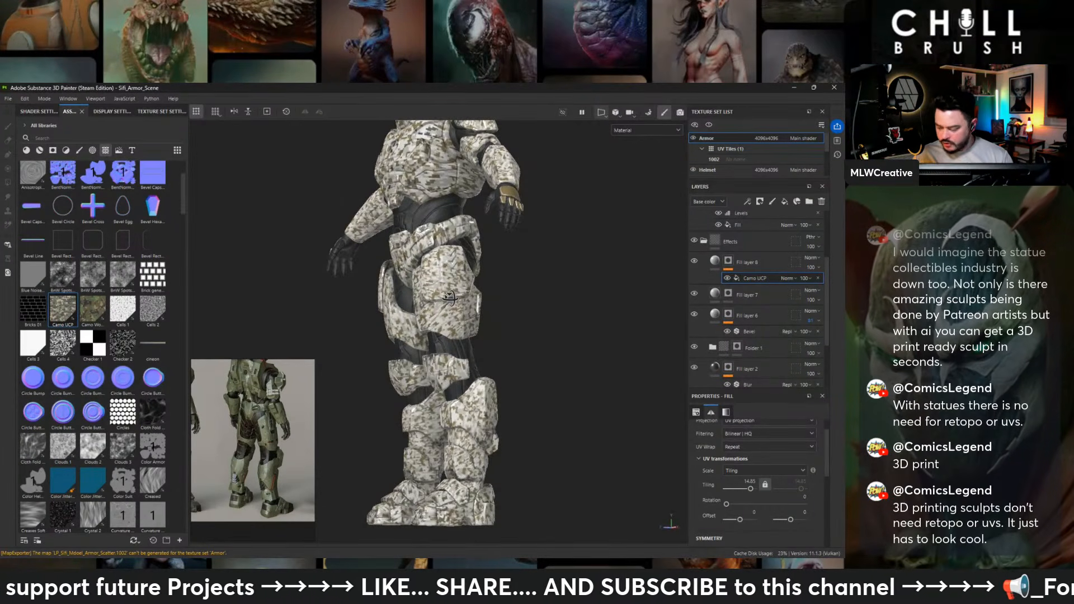
pyautogui.keyDown('alt'); pyautogui.moveTo(449, 298); pyautogui.dragTo(520, 246); pyautogui.keyUp('alt')
pyautogui.keyDown('alt'); pyautogui.moveTo(520, 246); pyautogui.dragTo(495, 343, button='middle'); pyautogui.keyUp('alt')
pyautogui.keyDown('alt'); pyautogui.moveTo(495, 342); pyautogui.dragTo(551, 347, button='right'); pyautogui.keyUp('alt')
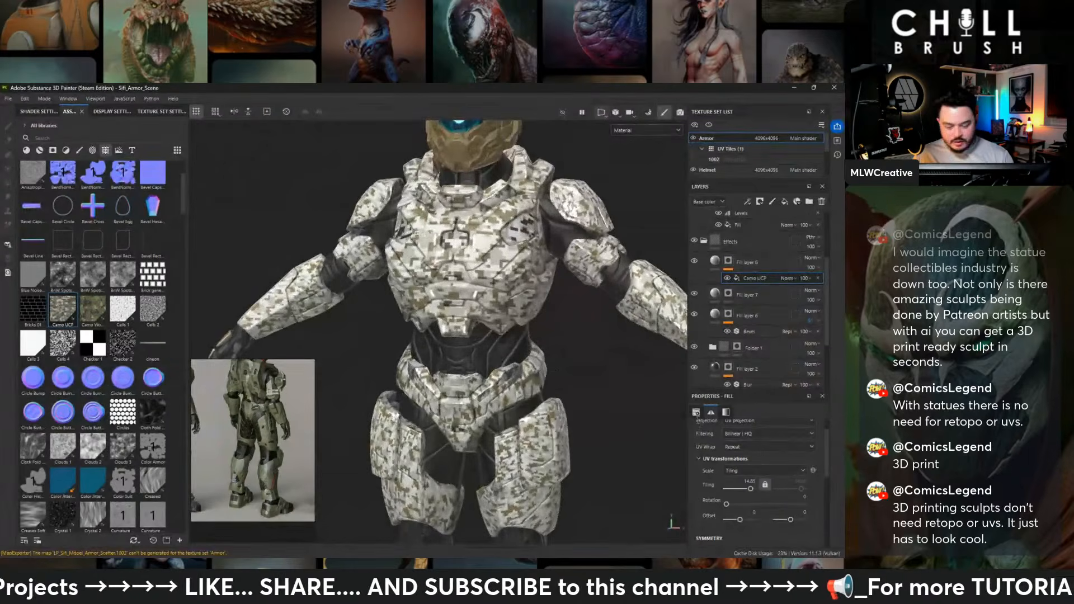
# - Try Overlay blending on the camo fill layer, and settle on Multiply
pyautogui.click(809, 257)
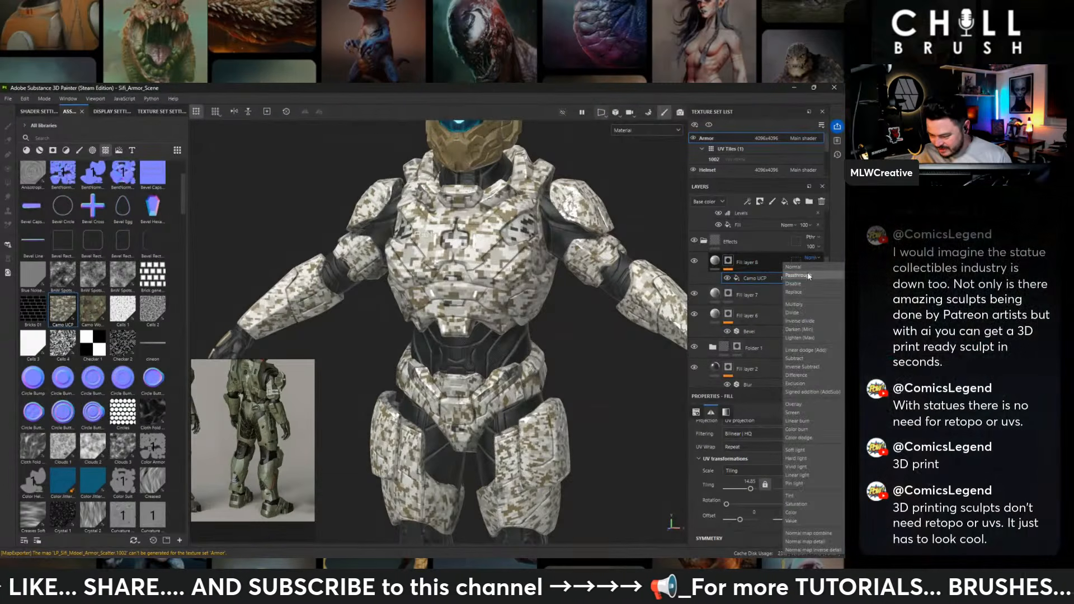
pyautogui.click(807, 403)
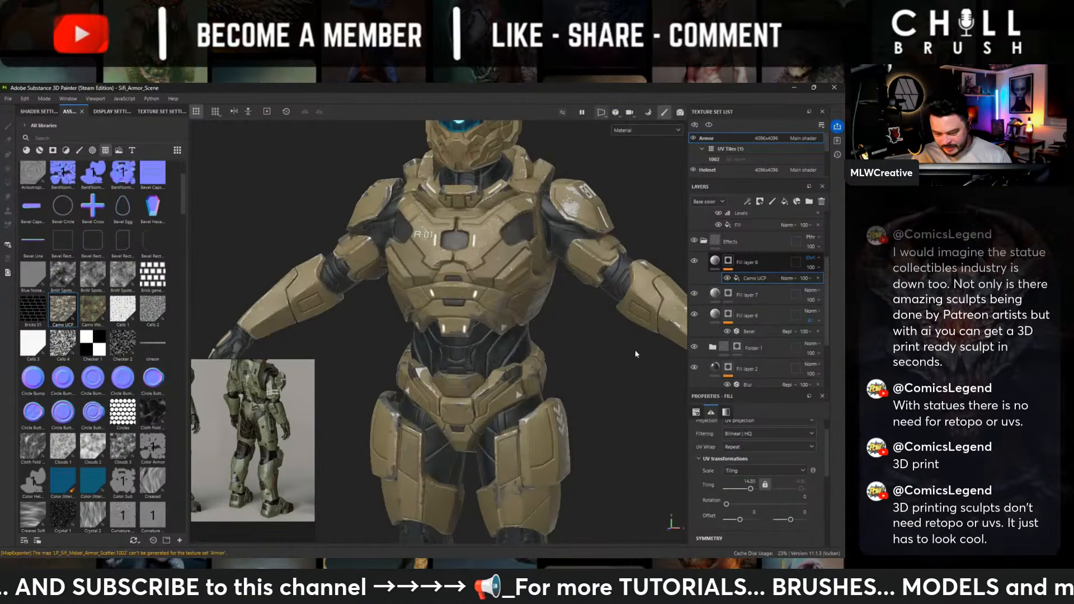
pyautogui.click(811, 257)
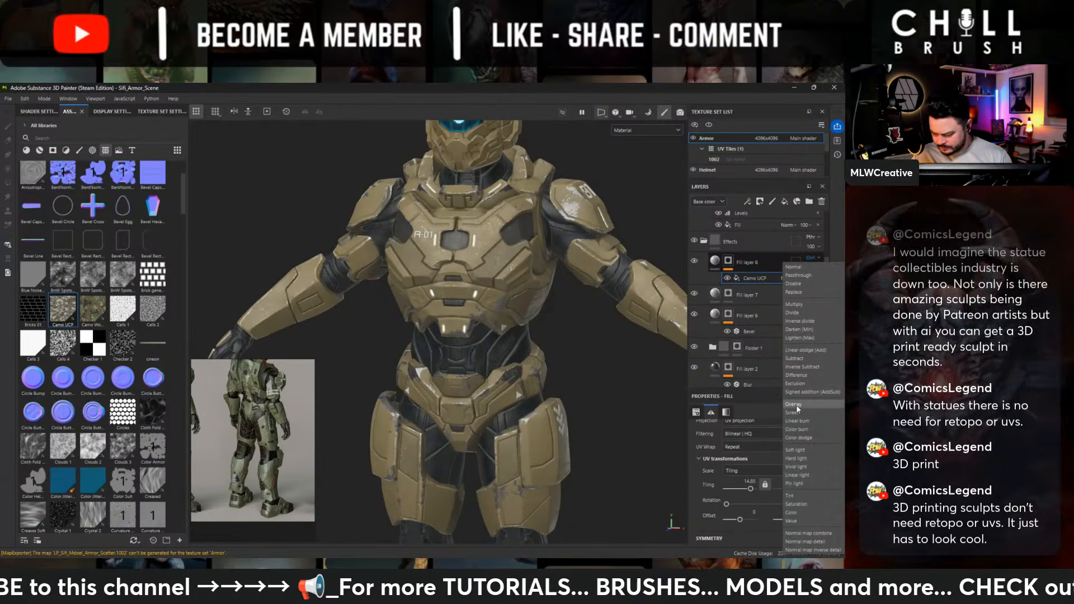
pyautogui.click(800, 305)
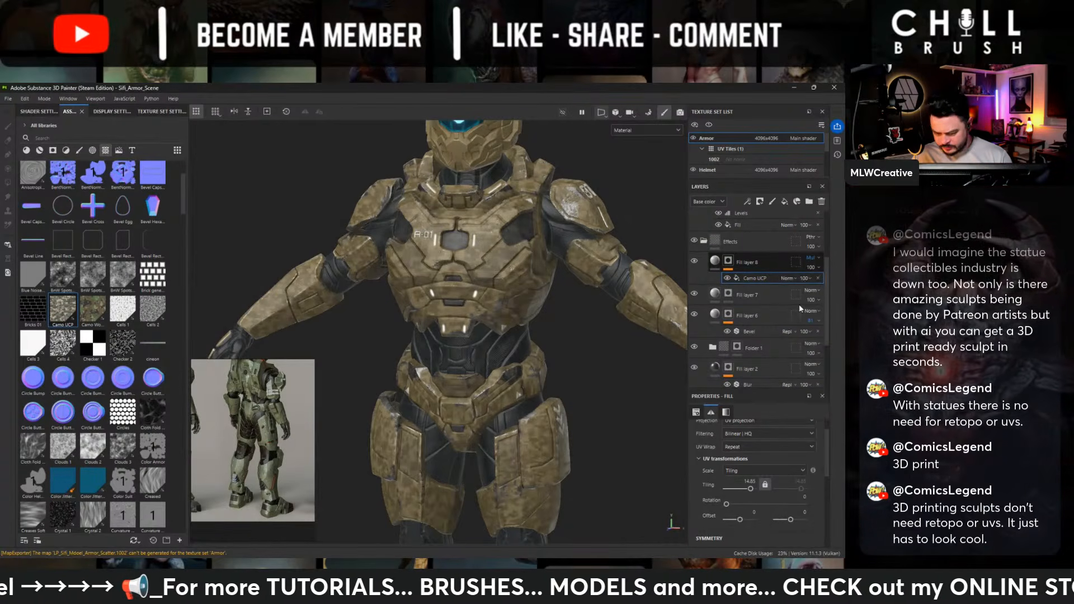
pyautogui.keyDown('alt'); pyautogui.moveTo(517, 343); pyautogui.dragTo(595, 334); pyautogui.keyUp('alt')
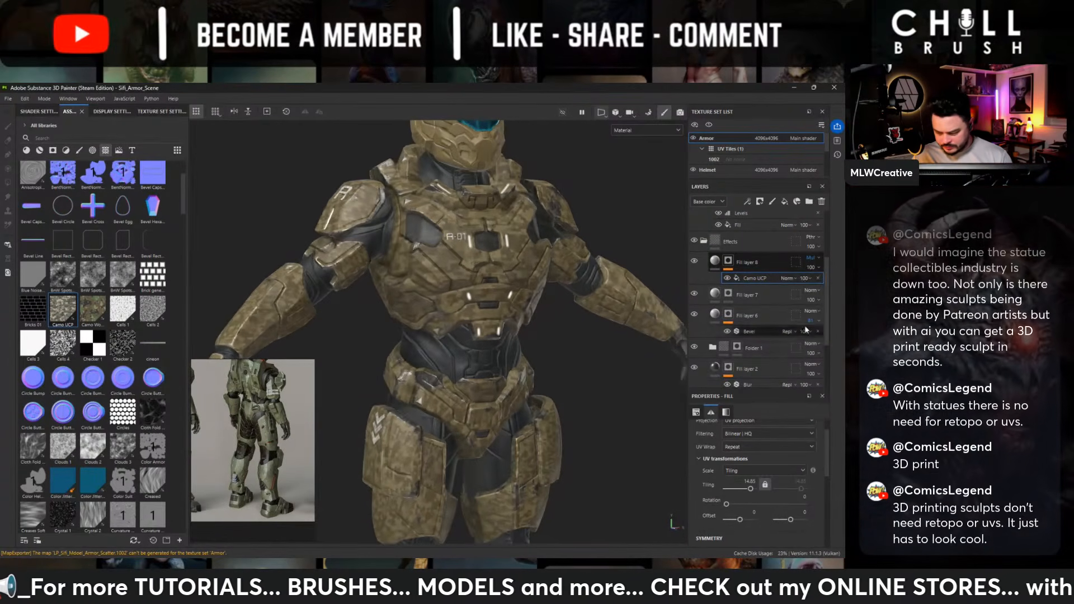
# - Lower the camo fill layer's opacity to soften the pattern, and check the effect down the legs
pyautogui.click(817, 266)
pyautogui.moveTo(839, 284); pyautogui.dragTo(825, 287)
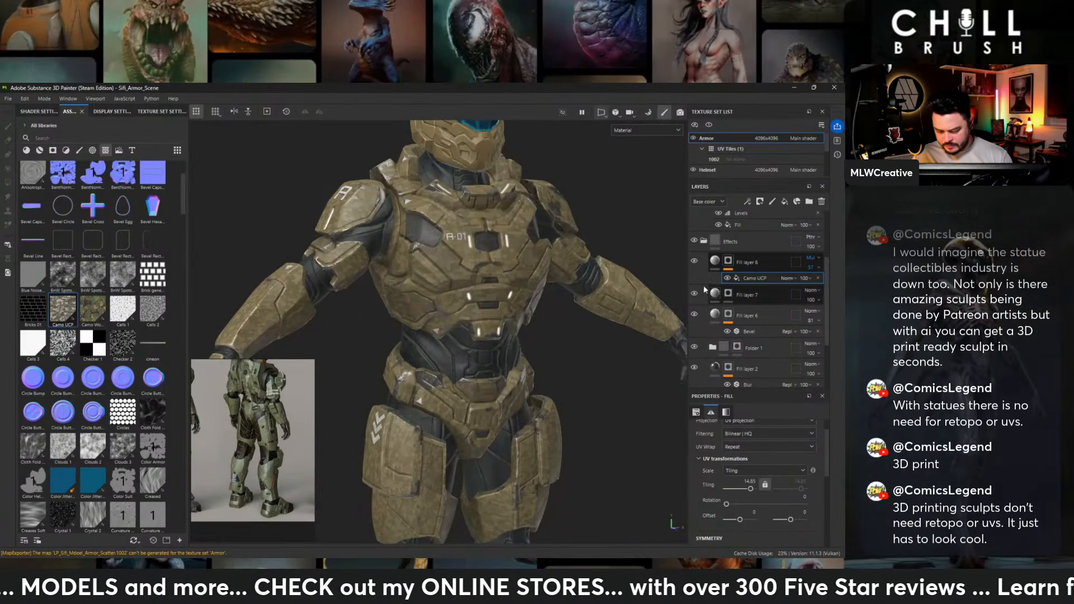
pyautogui.scroll(-2, 517, 296)
pyautogui.keyDown('alt'); pyautogui.moveTo(503, 292); pyautogui.dragTo(353, 274); pyautogui.keyUp('alt')
pyautogui.keyDown('alt'); pyautogui.moveTo(473, 456); pyautogui.dragTo(443, 221, button='middle'); pyautogui.keyUp('alt')
pyautogui.scroll(2, 447, 229)
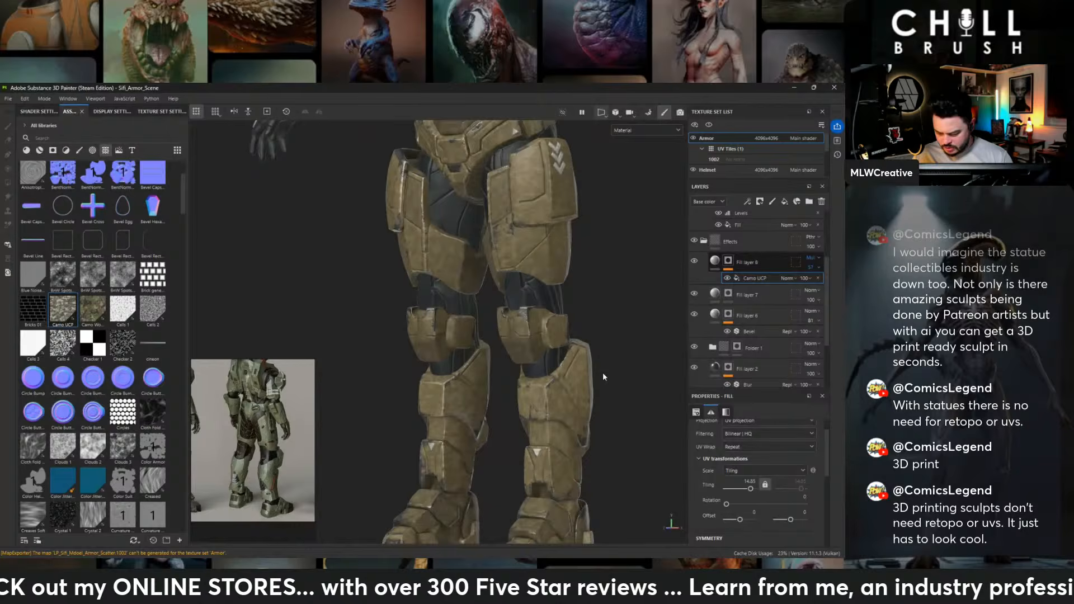
# - Change the camo fill layer's base color to a pale tan, BDAB84
pyautogui.click(763, 267)
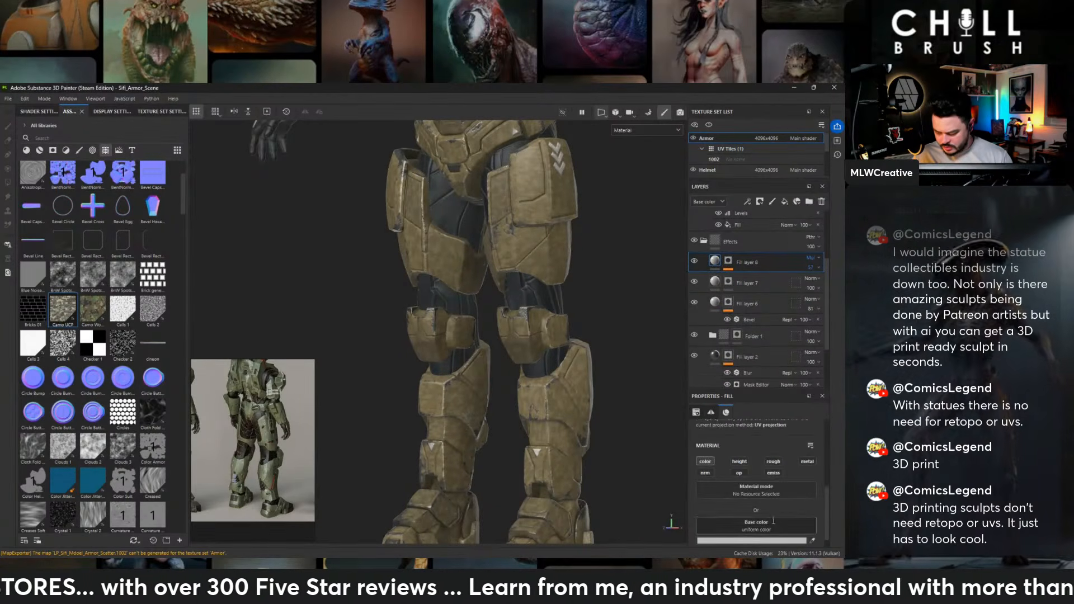
pyautogui.click(774, 520)
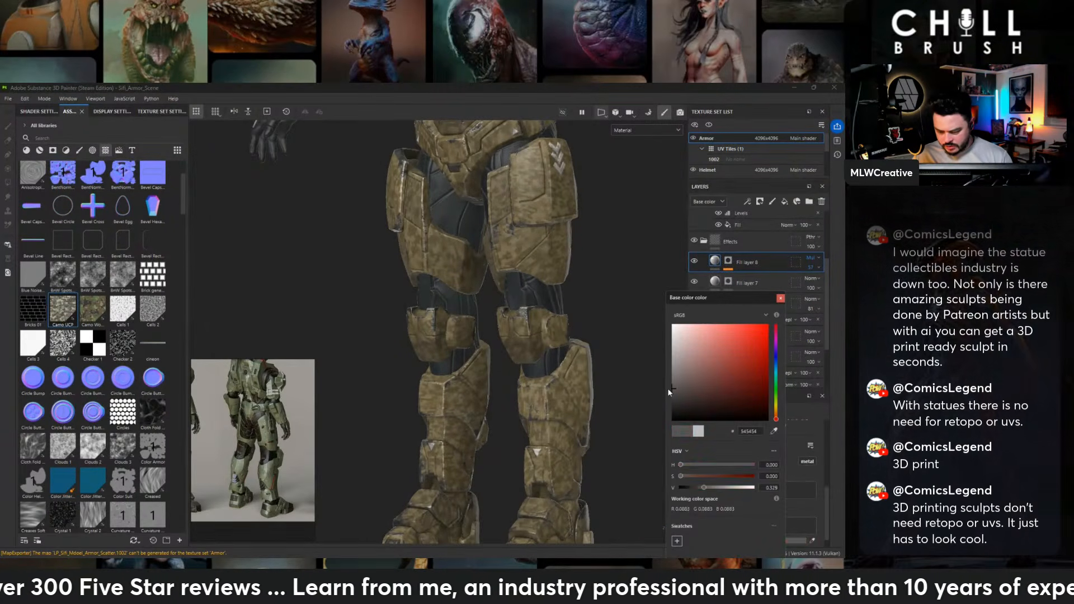
pyautogui.moveTo(668, 390); pyautogui.dragTo(727, 356)
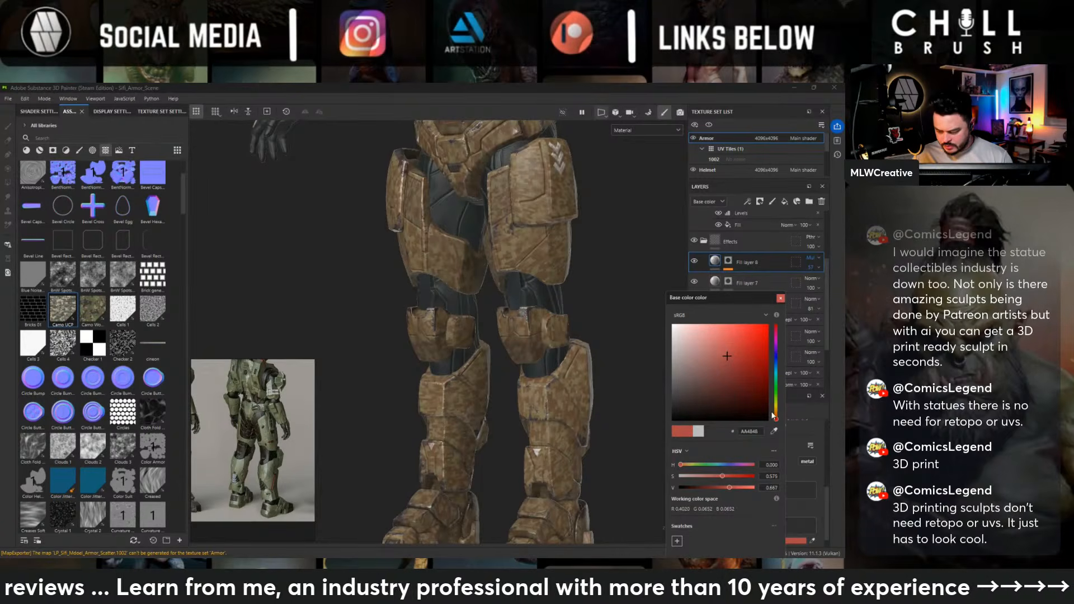
pyautogui.moveTo(774, 416); pyautogui.dragTo(775, 410)
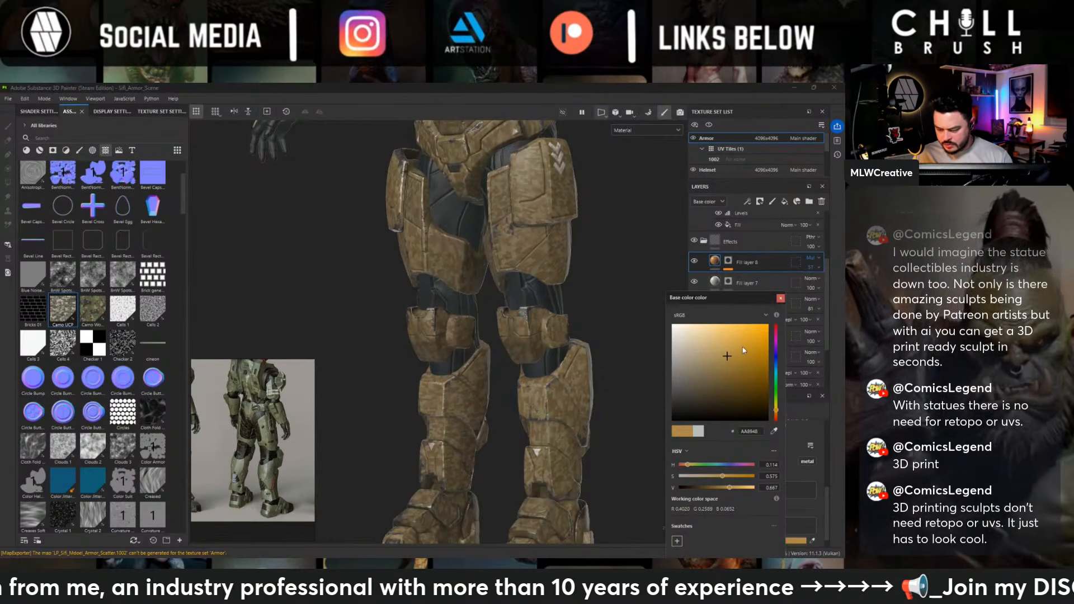
pyautogui.moveTo(742, 350); pyautogui.dragTo(701, 350)
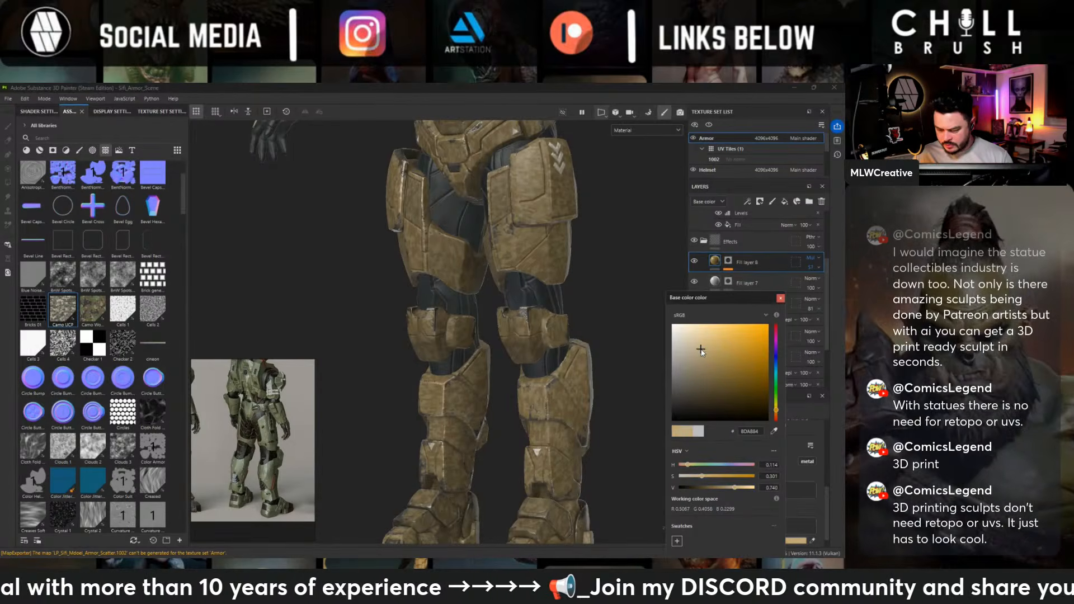
pyautogui.click(780, 299)
# - Try a much larger Camo UCP pattern, set its tiling to 11.44, and check the scale on the torso and legs
pyautogui.click(728, 261)
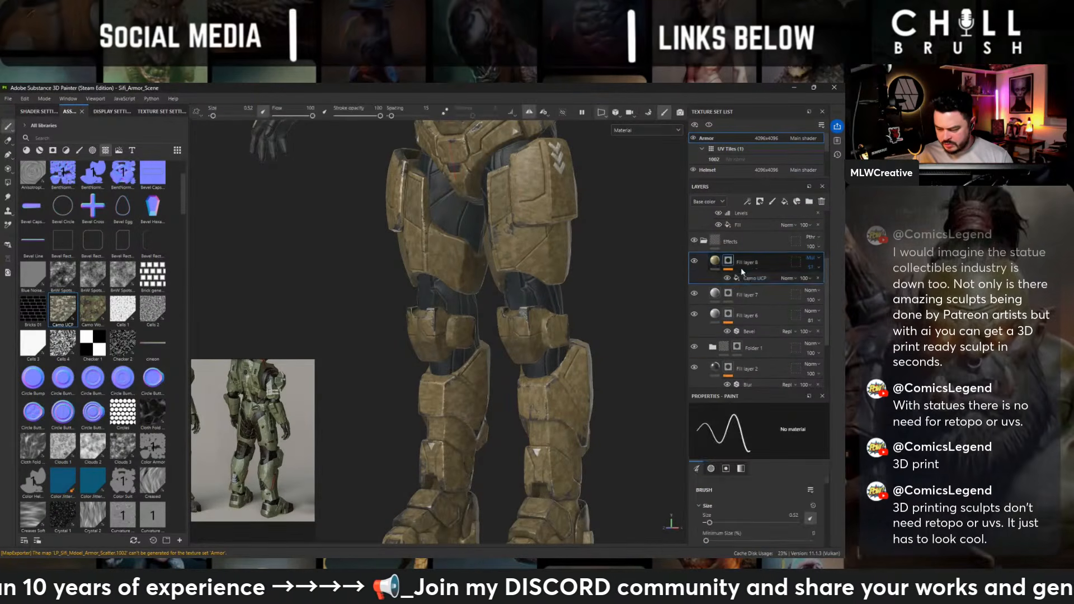
pyautogui.click(744, 276)
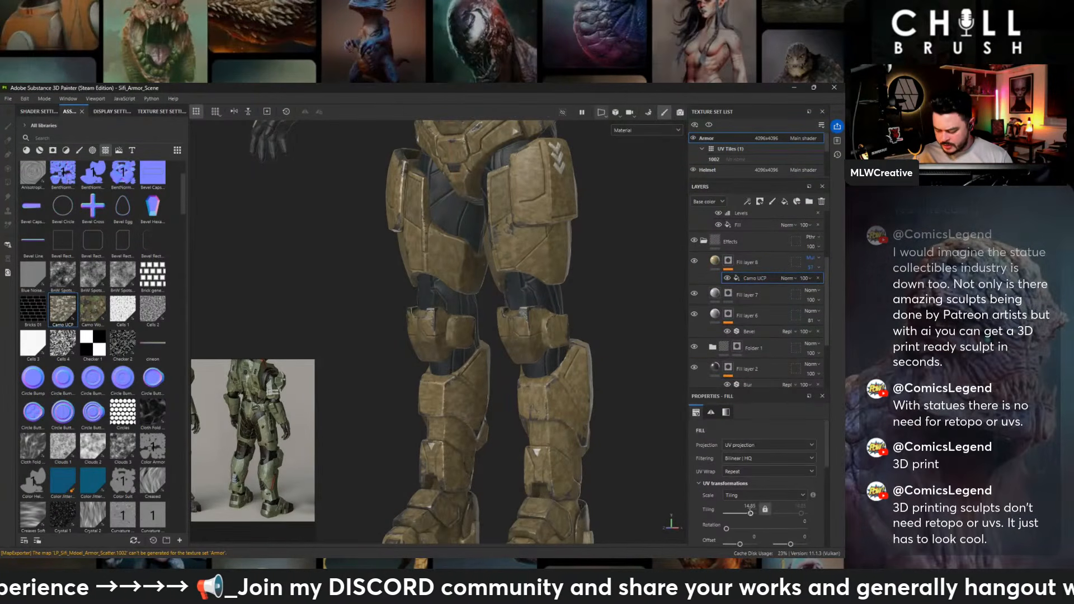
pyautogui.moveTo(750, 513); pyautogui.dragTo(745, 513)
pyautogui.keyDown('alt'); pyautogui.moveTo(647, 299); pyautogui.dragTo(636, 512, button='middle'); pyautogui.keyUp('alt')
pyautogui.keyDown('alt'); pyautogui.moveTo(470, 283); pyautogui.dragTo(523, 282); pyautogui.keyUp('alt')
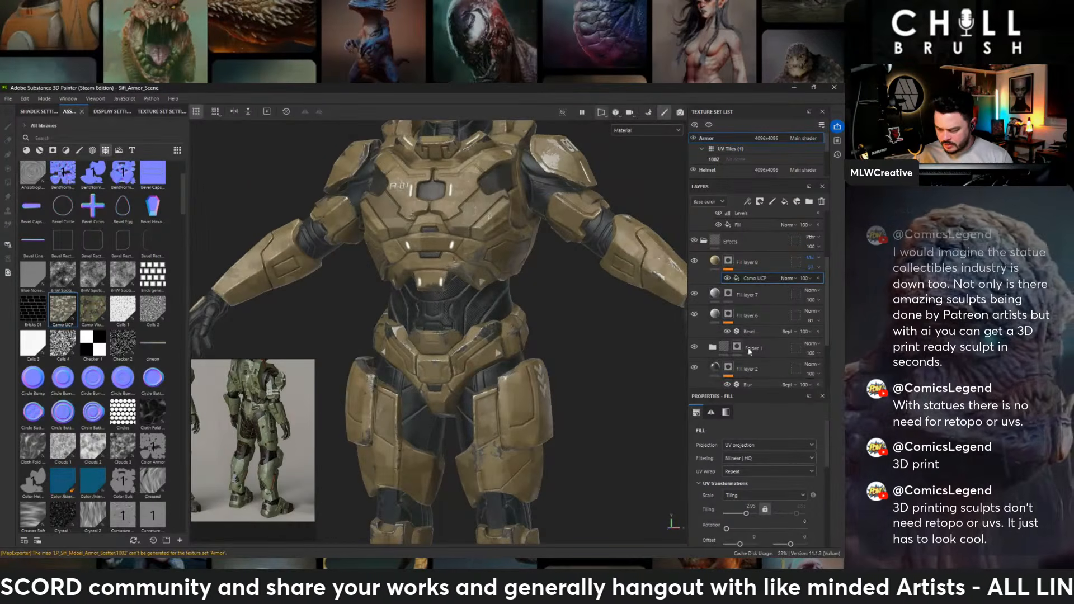
pyautogui.moveTo(746, 513); pyautogui.dragTo(750, 513)
pyautogui.scroll(-2, 540, 283)
pyautogui.keyDown('alt'); pyautogui.moveTo(539, 283); pyautogui.dragTo(623, 260); pyautogui.keyUp('alt')
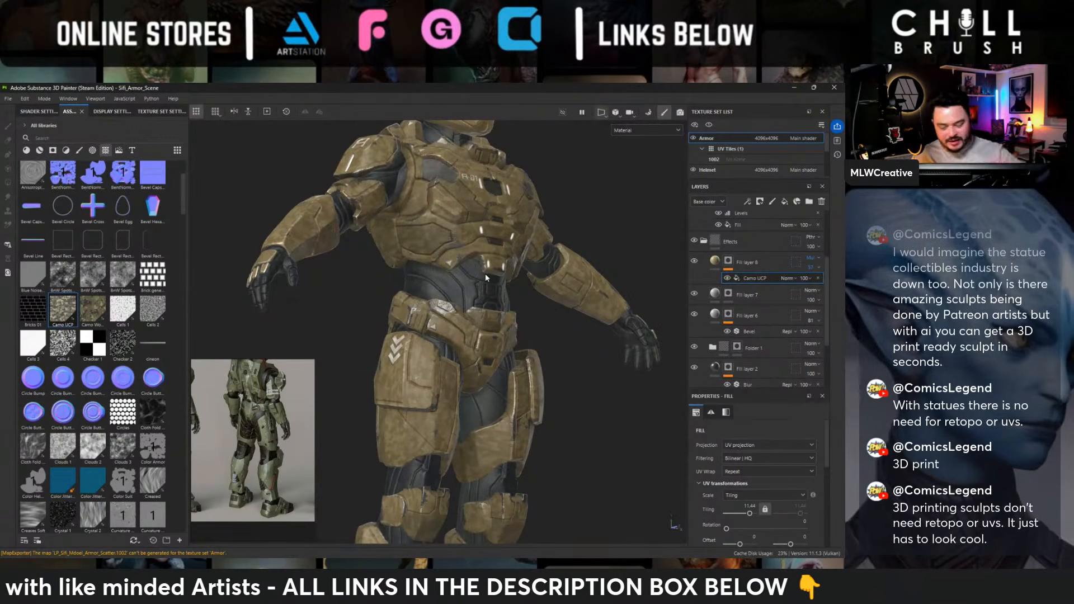
pyautogui.keyDown('alt'); pyautogui.moveTo(484, 273); pyautogui.dragTo(467, 239); pyautogui.keyUp('alt')
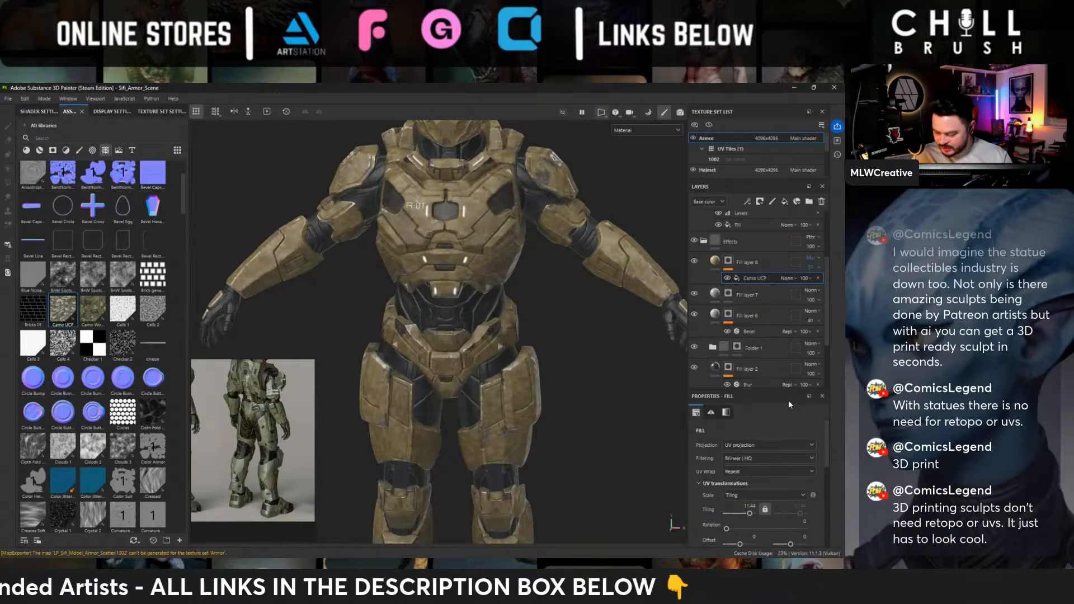
# - Switch the Camo UCP fill to tri-planar projection and check how the pattern wraps around the armor
pyautogui.click(746, 445)
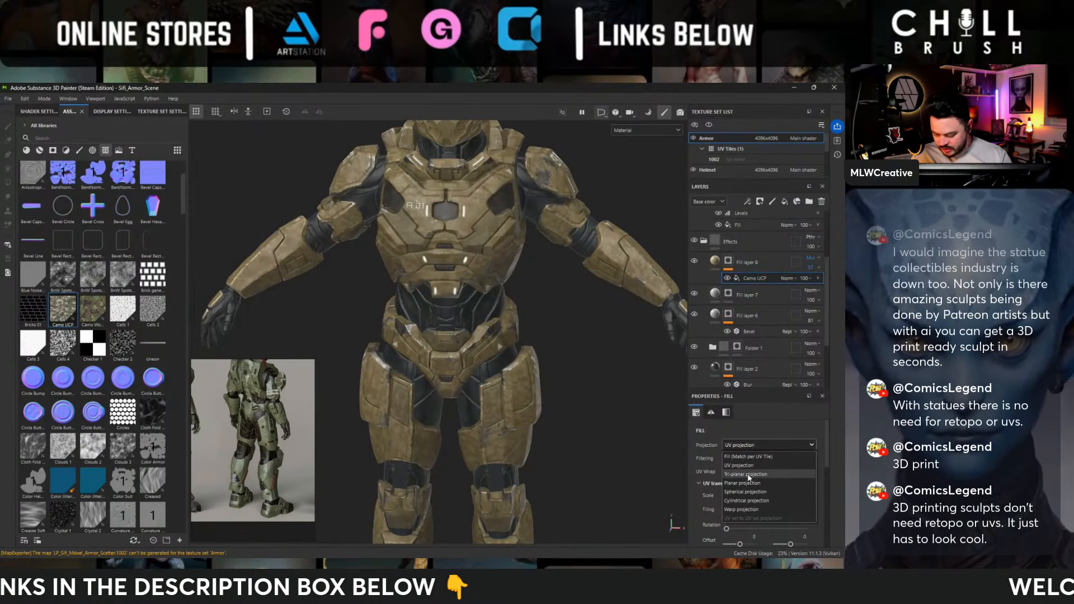
pyautogui.click(749, 474)
pyautogui.keyDown('alt'); pyautogui.moveTo(587, 352); pyautogui.dragTo(543, 333); pyautogui.keyUp('alt')
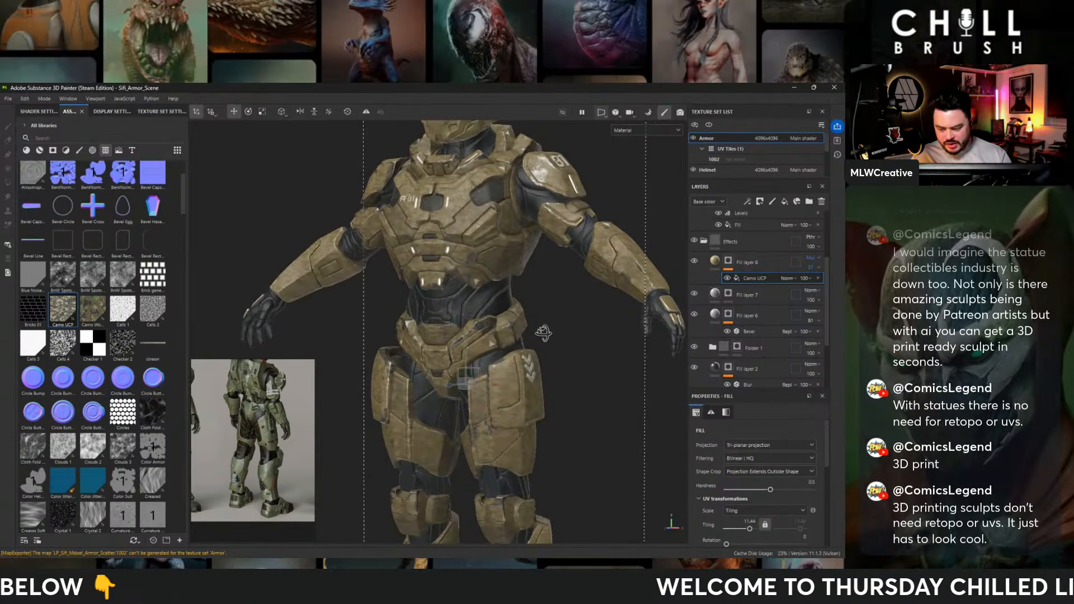
pyautogui.keyDown('alt'); pyautogui.moveTo(543, 333); pyautogui.dragTo(592, 343); pyautogui.keyUp('alt')
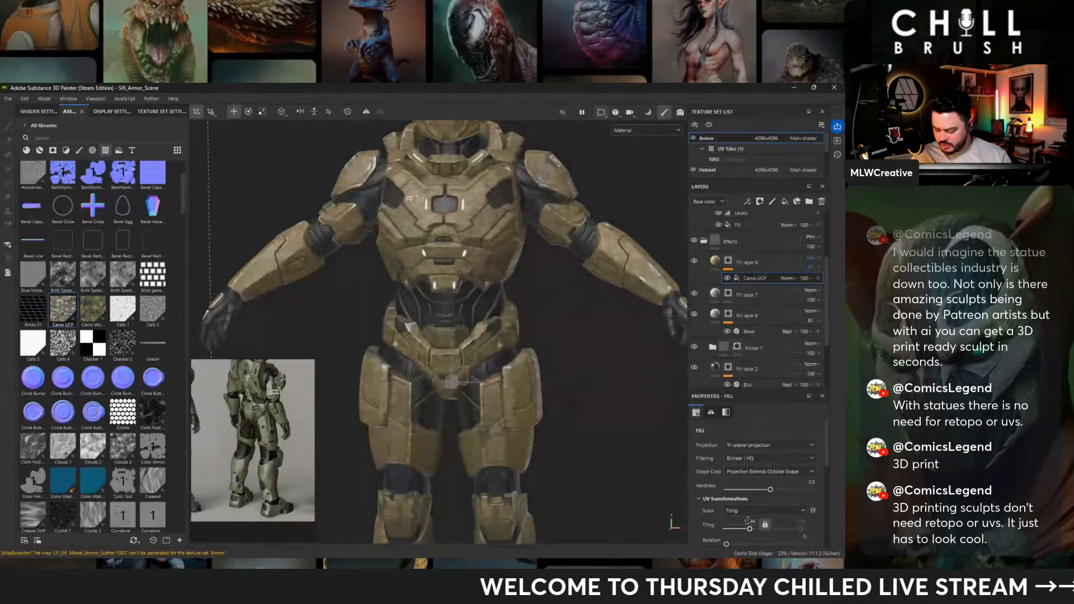
# - Set the Camo UCP tiling to 7.37, unlink the two axes, and set the second one to 3.81
pyautogui.moveTo(749, 529); pyautogui.dragTo(749, 528)
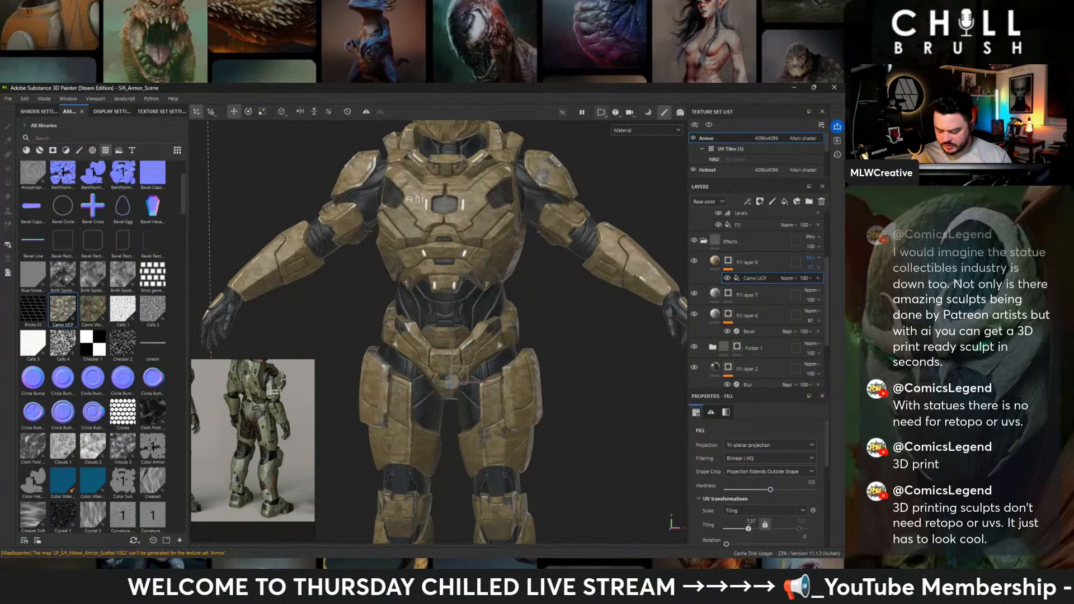
pyautogui.click(765, 525)
pyautogui.moveTo(799, 528); pyautogui.dragTo(797, 529)
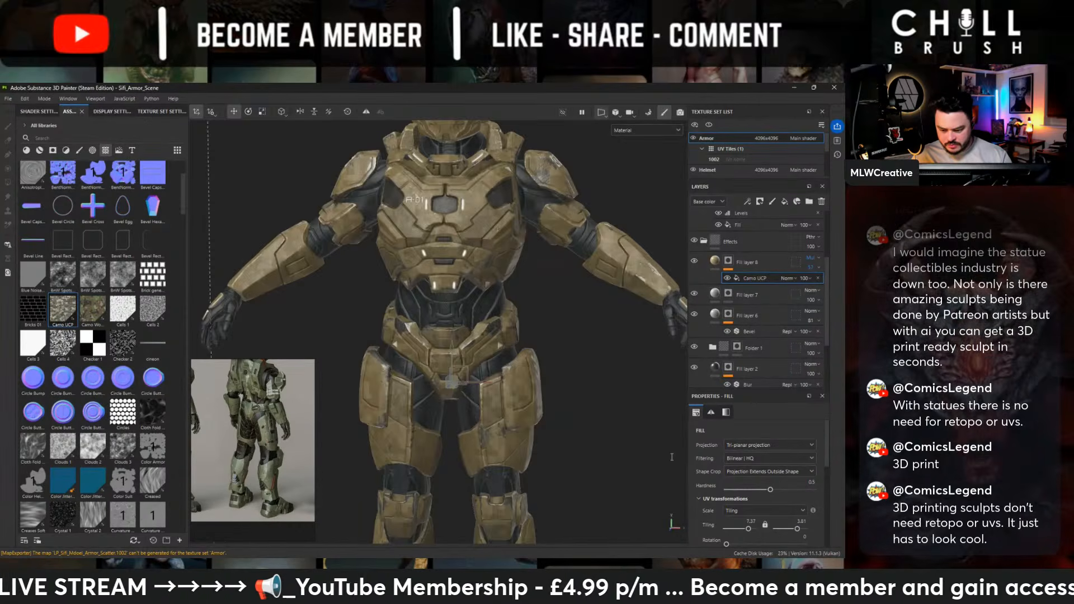
pyautogui.keyDown('alt'); pyautogui.moveTo(506, 278); pyautogui.dragTo(574, 239); pyautogui.keyUp('alt')
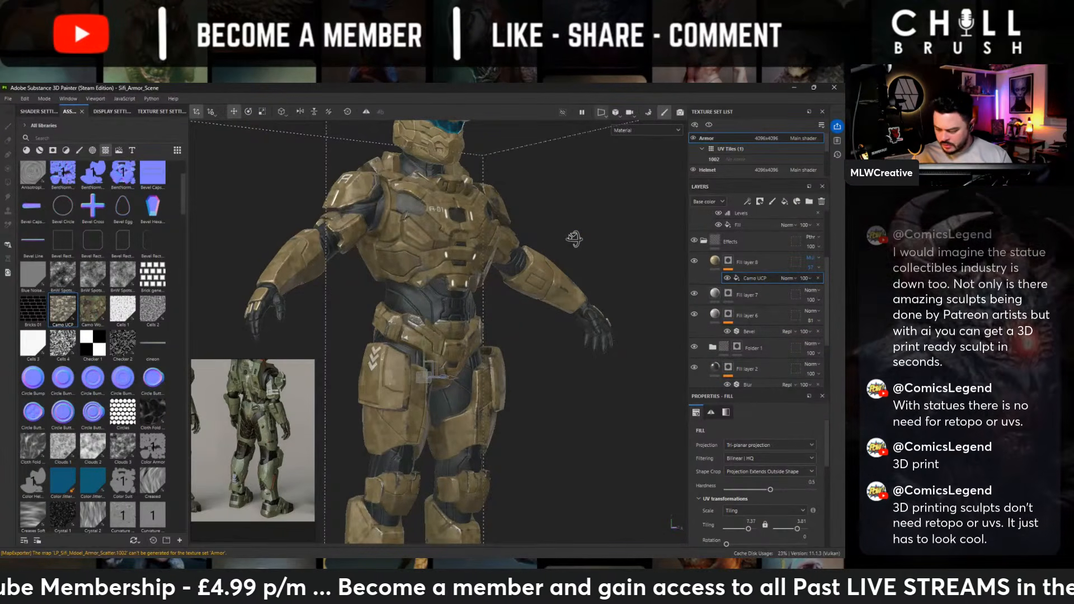
pyautogui.press('f')
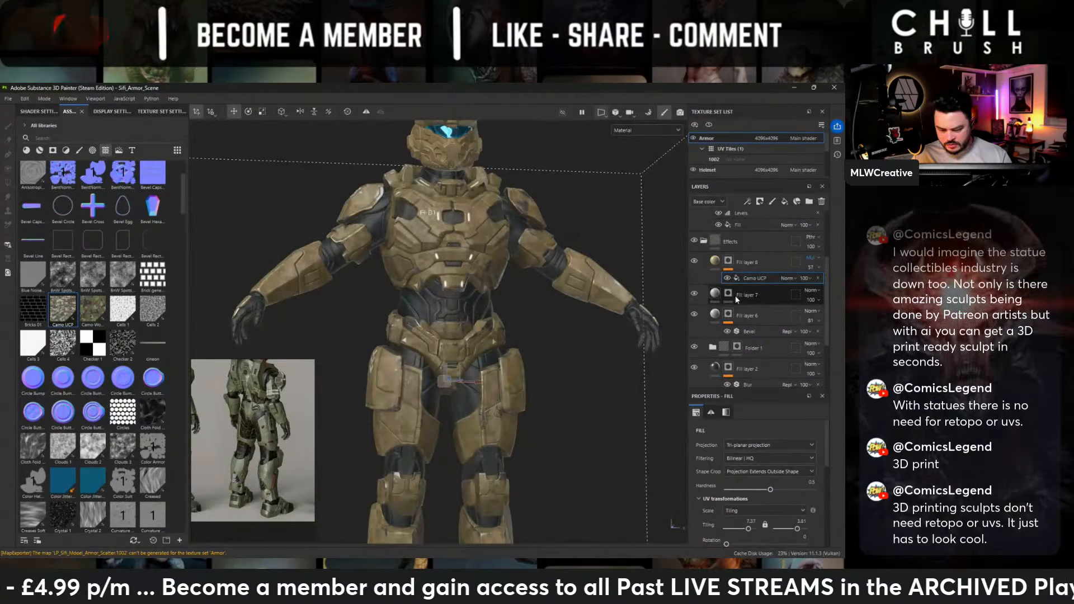
# - Try moving the Effects folder below the Steel Gun Matte folder, and undo the move
pyautogui.click(704, 240)
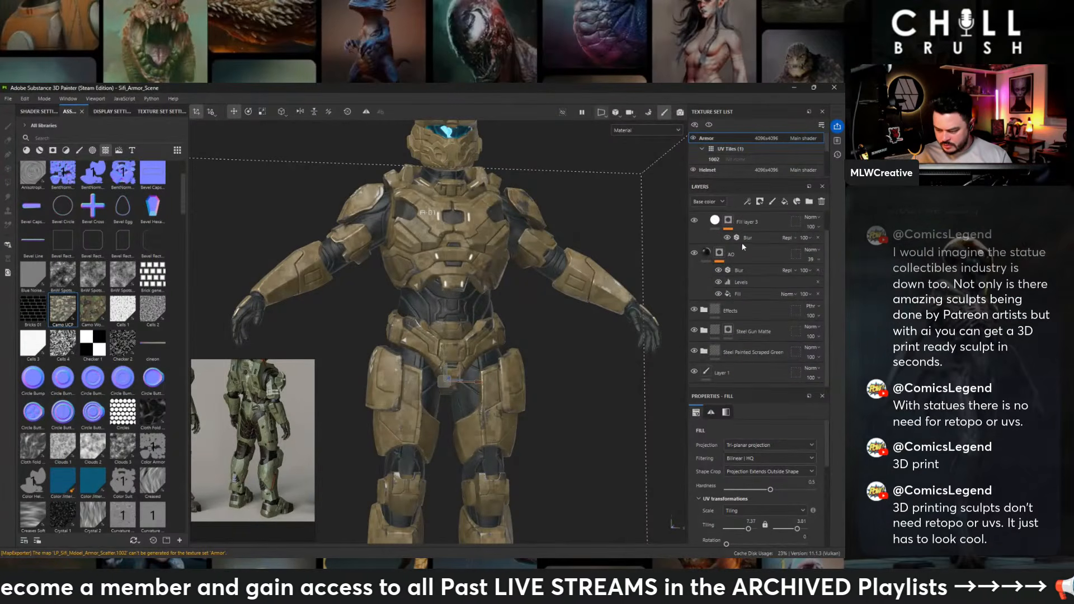
pyautogui.moveTo(738, 321); pyautogui.dragTo(738, 340)
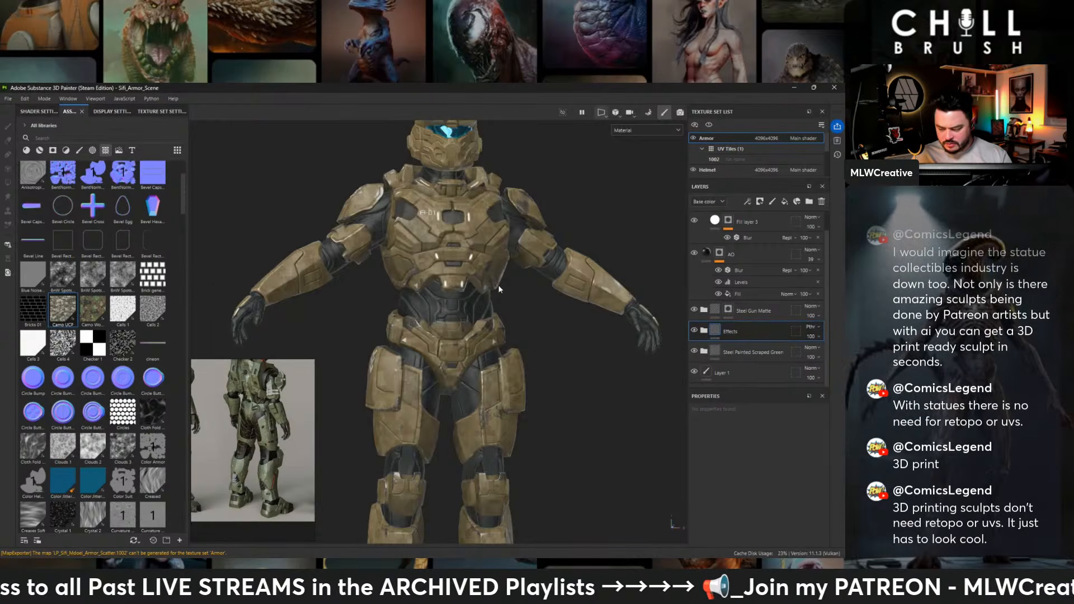
pyautogui.scroll(2, 554, 373)
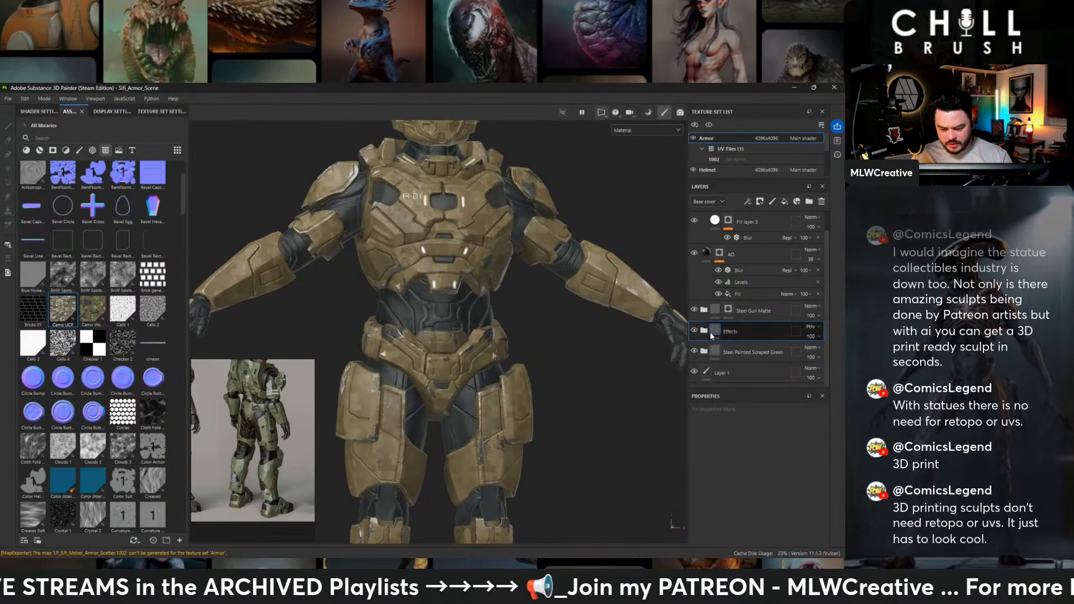
pyautogui.hotkey('ctrl', 'z')
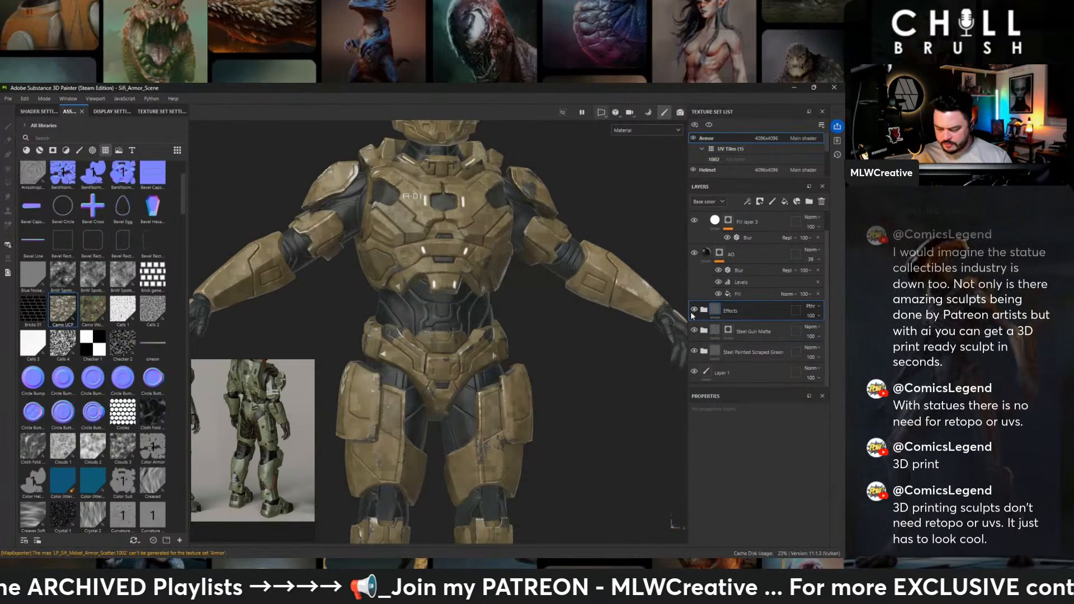
# - Compare the armor with and without the Effects folder, and move Fill layer 2 above the camo layer inside it
pyautogui.click(693, 311)
pyautogui.click(693, 313)
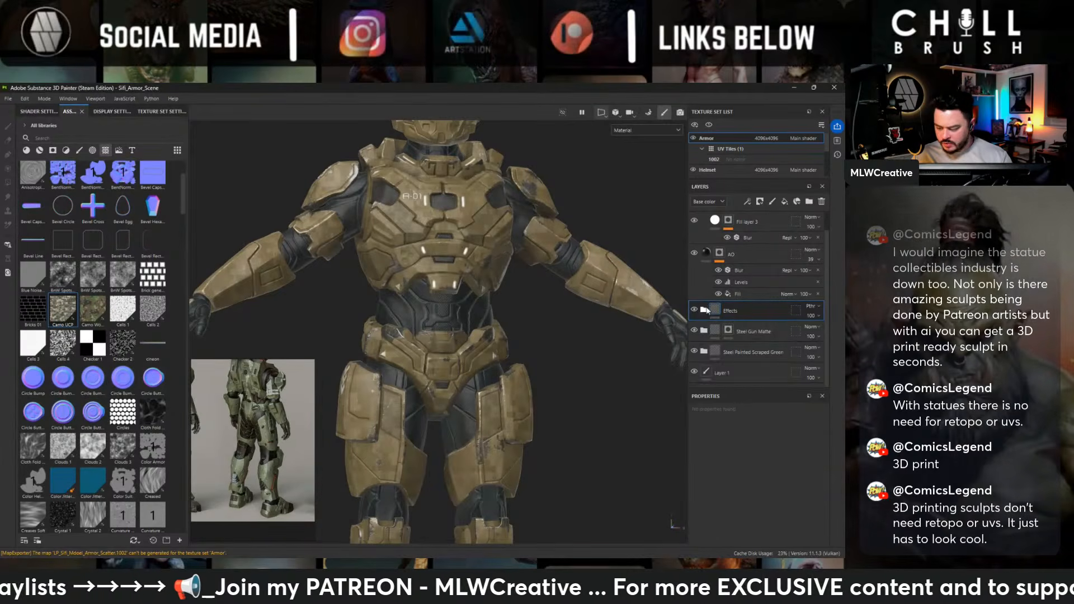
pyautogui.click(703, 310)
pyautogui.scroll(-2, 739, 363)
pyautogui.scroll(-1, 743, 368)
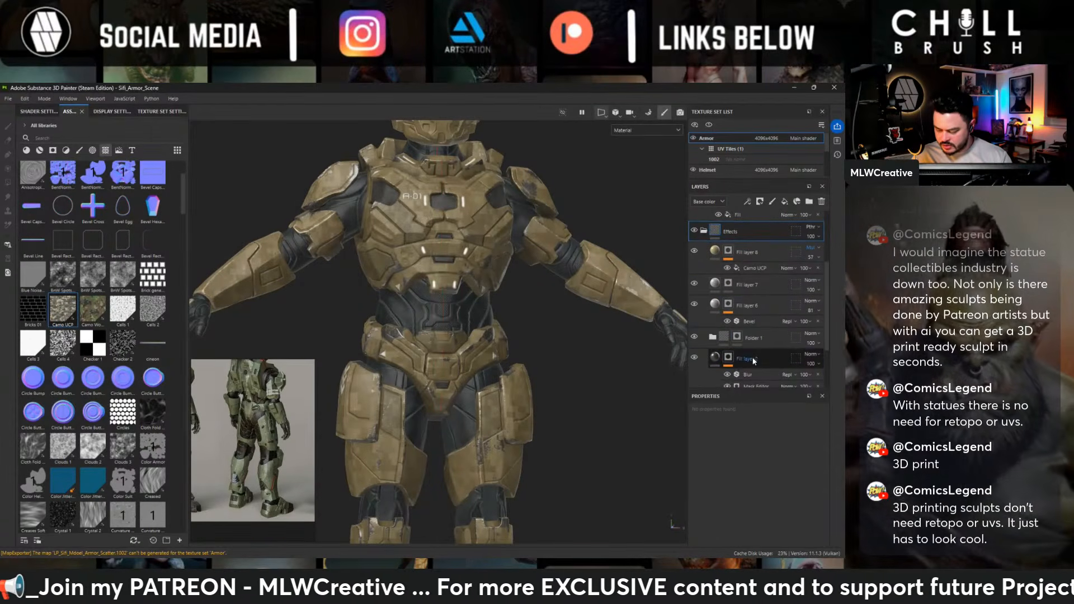
pyautogui.moveTo(753, 360)
pyautogui.mouseDown()
pyautogui.moveTo(762, 231)
pyautogui.moveTo(764, 253)
pyautogui.mouseUp()
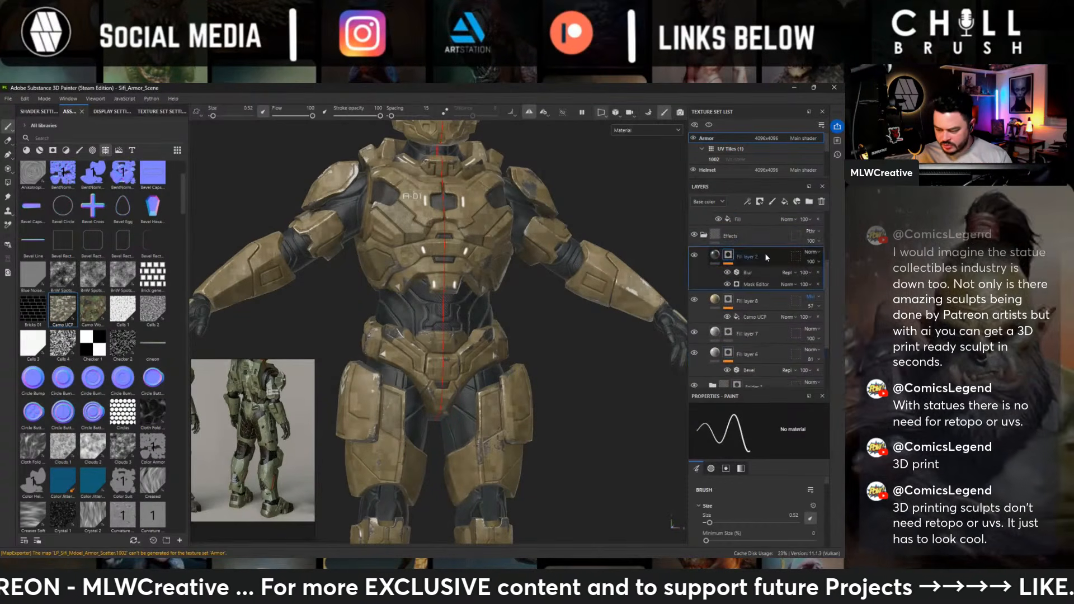
pyautogui.click(703, 235)
# - Try a dark brown base color on the camo fill layer, and replace it with a neutral mid gray
pyautogui.keyDown('alt'); pyautogui.moveTo(492, 285); pyautogui.dragTo(469, 302); pyautogui.keyUp('alt')
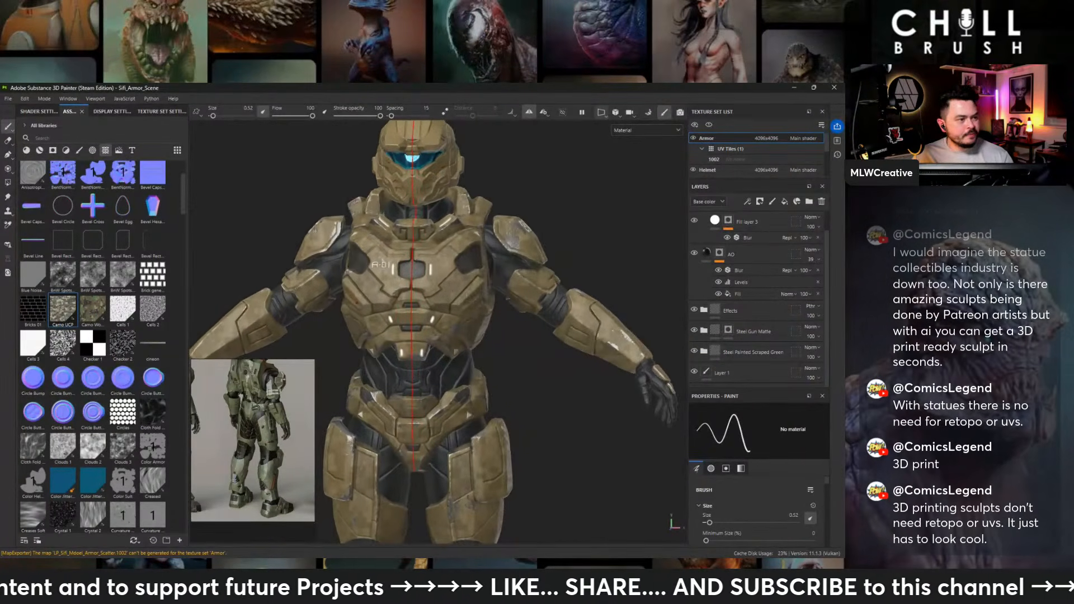
pyautogui.keyDown('alt'); pyautogui.moveTo(469, 303); pyautogui.dragTo(520, 278, button='middle'); pyautogui.keyUp('alt')
pyautogui.keyDown('alt'); pyautogui.moveTo(442, 384); pyautogui.dragTo(492, 380, button='right'); pyautogui.keyUp('alt')
pyautogui.keyDown('alt'); pyautogui.moveTo(550, 335); pyautogui.dragTo(530, 394); pyautogui.keyUp('alt')
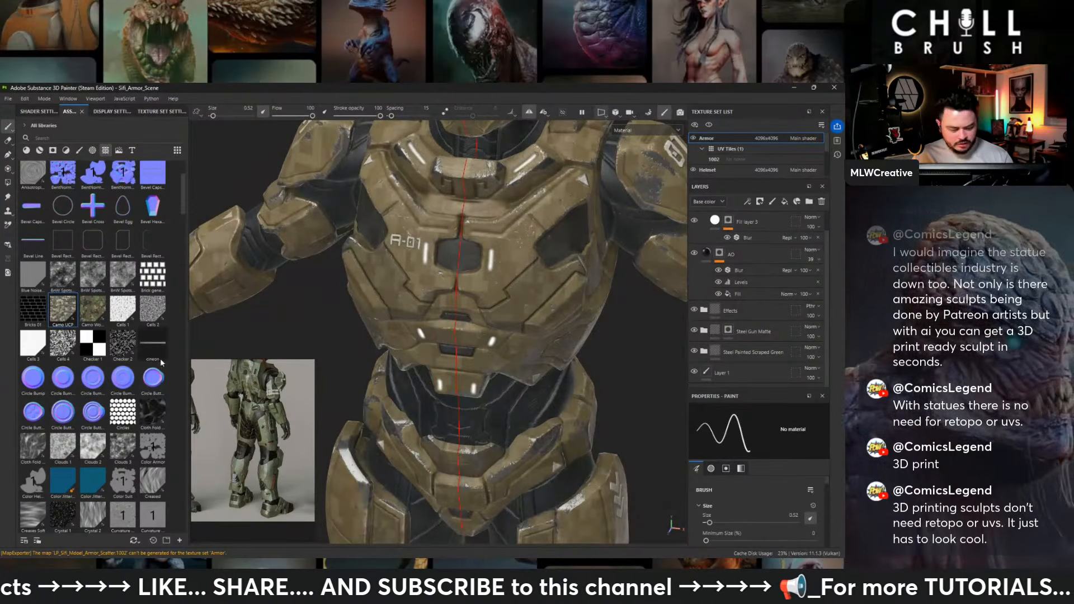
pyautogui.click(706, 309)
pyautogui.scroll(-2, 724, 329)
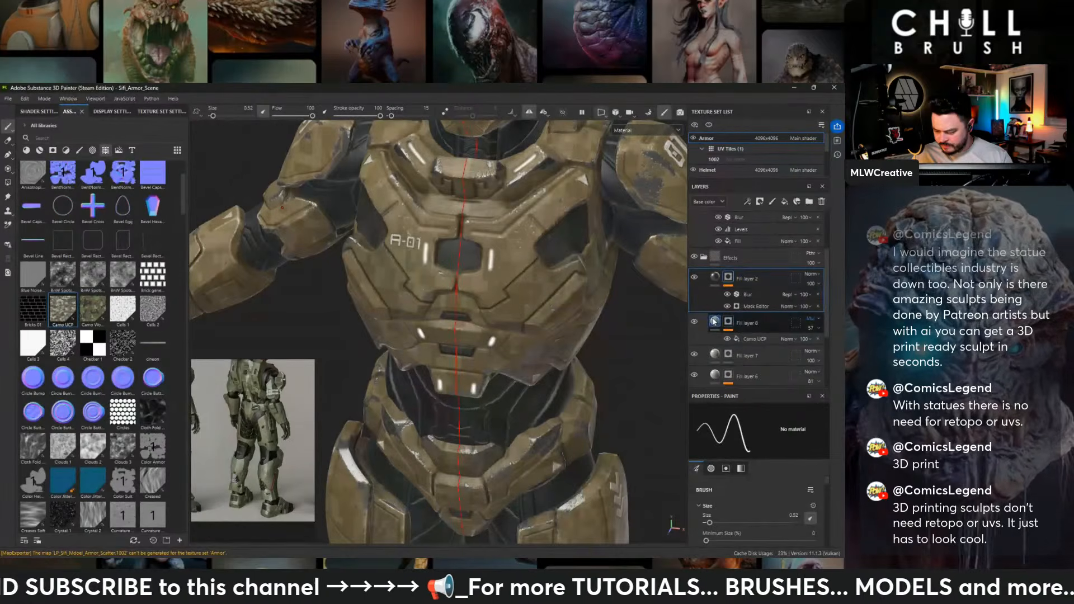
pyautogui.click(723, 327)
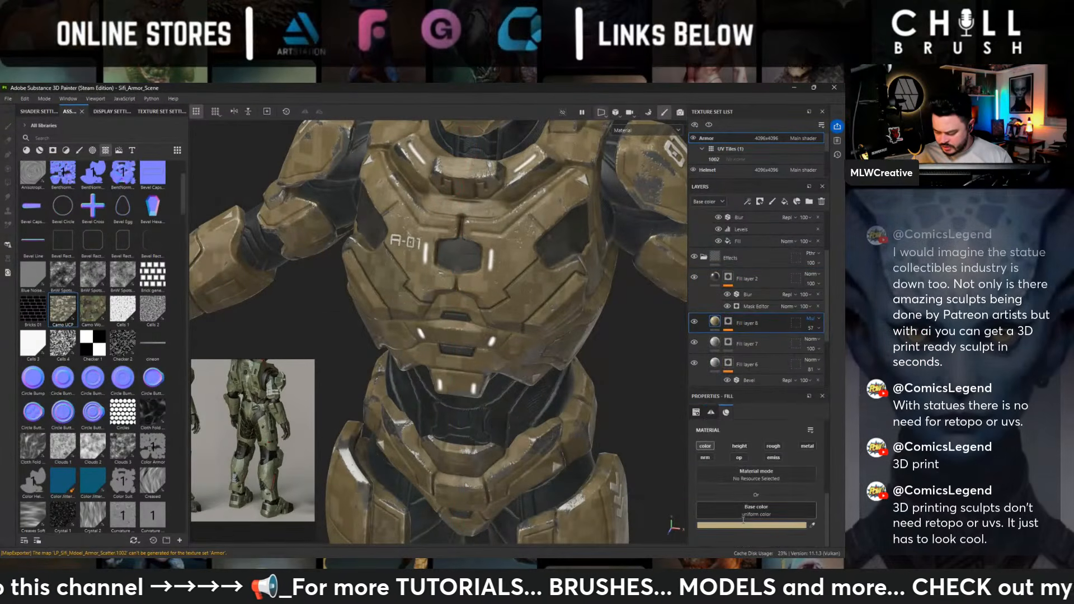
pyautogui.click(742, 523)
pyautogui.click(738, 373)
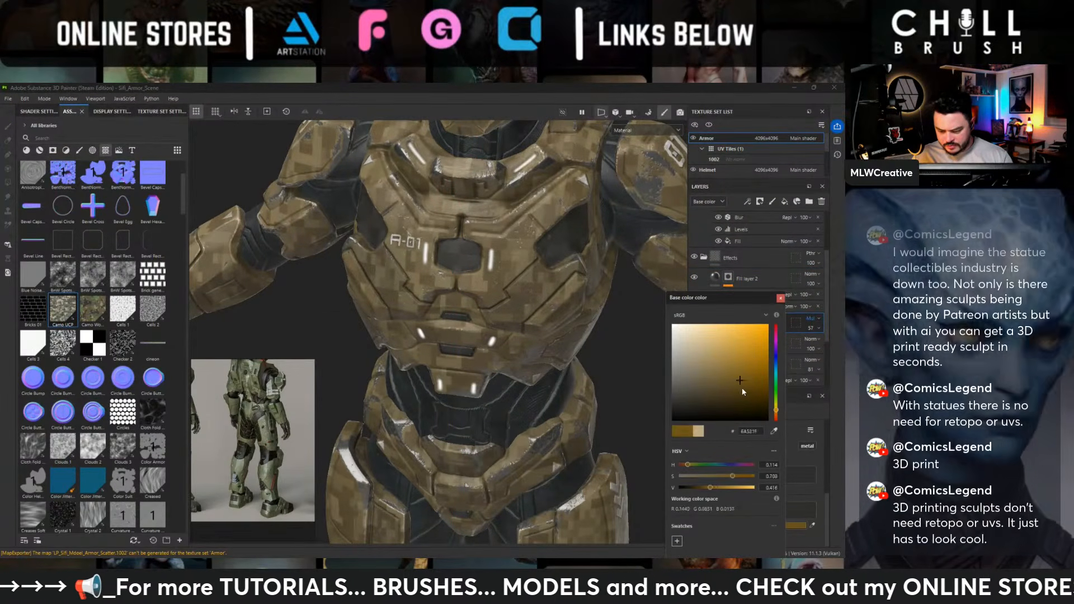
pyautogui.moveTo(742, 394); pyautogui.dragTo(643, 357)
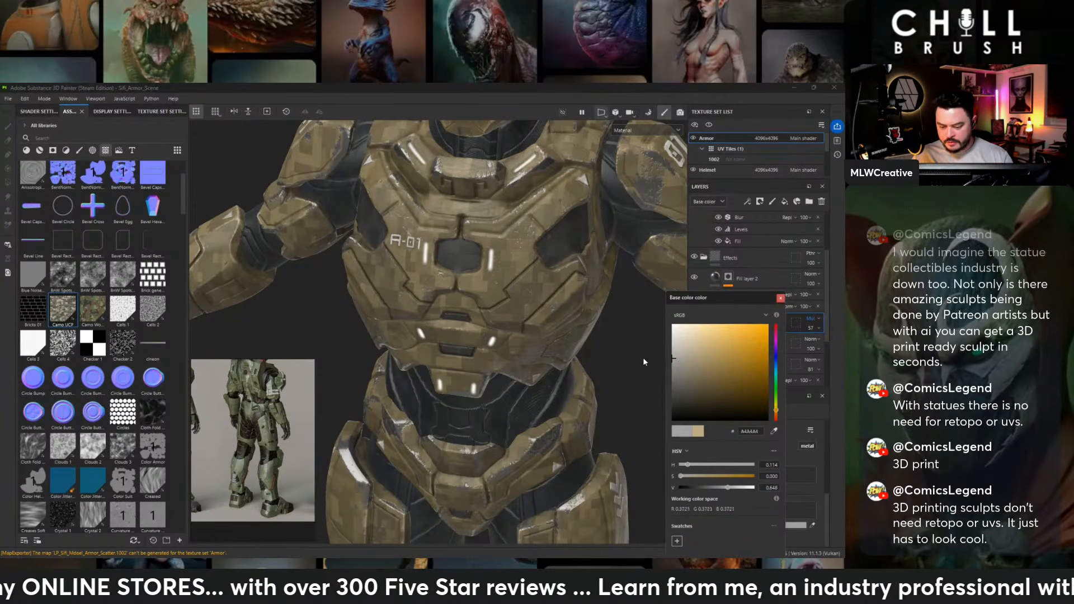
pyautogui.click(780, 298)
# - Examine the camo pattern on the chest, legs, back, and arms of the armor
pyautogui.keyDown('alt'); pyautogui.moveTo(590, 306); pyautogui.dragTo(469, 246, button='right'); pyautogui.keyUp('alt')
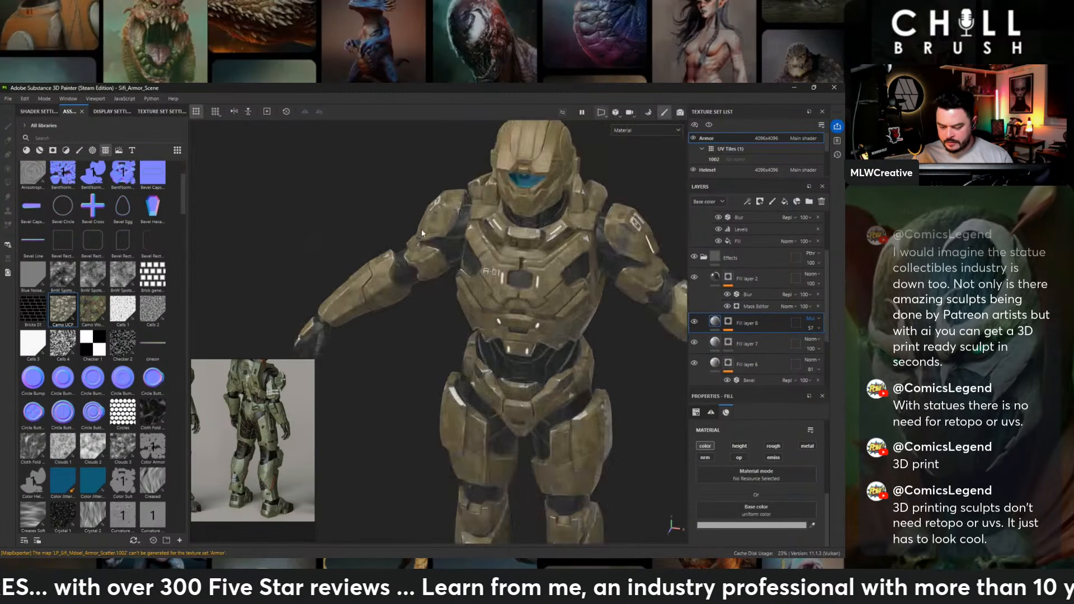
pyautogui.keyDown('alt'); pyautogui.moveTo(421, 229); pyautogui.dragTo(441, 179); pyautogui.keyUp('alt')
pyautogui.keyDown('alt'); pyautogui.moveTo(520, 331); pyautogui.dragTo(514, 210, button='middle'); pyautogui.keyUp('alt')
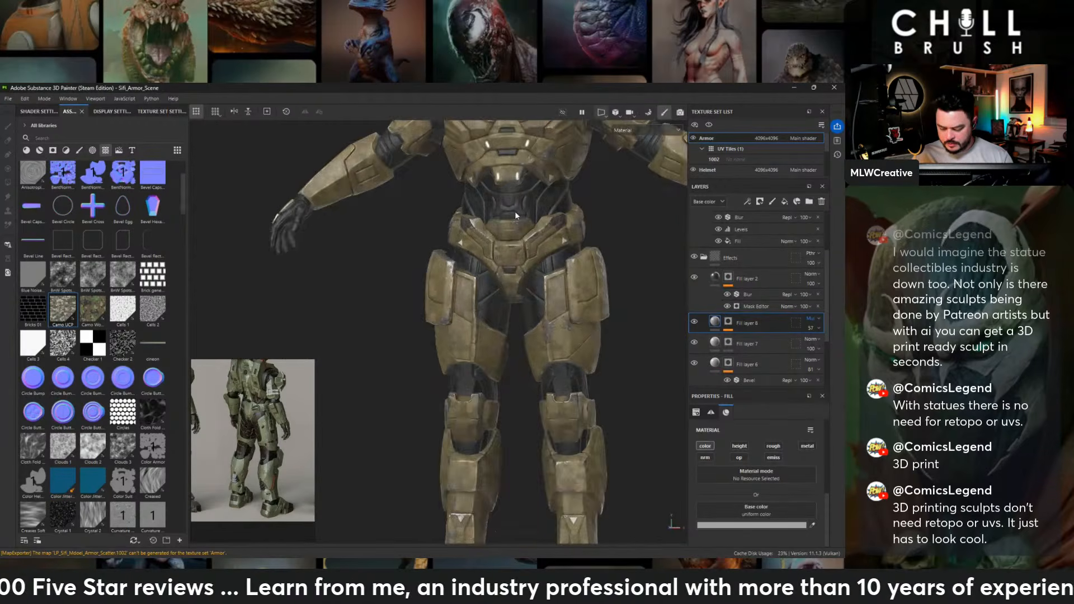
pyautogui.keyDown('alt'); pyautogui.moveTo(515, 212); pyautogui.dragTo(149, 262); pyautogui.keyUp('alt')
pyautogui.keyDown('alt'); pyautogui.moveTo(548, 258); pyautogui.dragTo(557, 470, button='middle'); pyautogui.keyUp('alt')
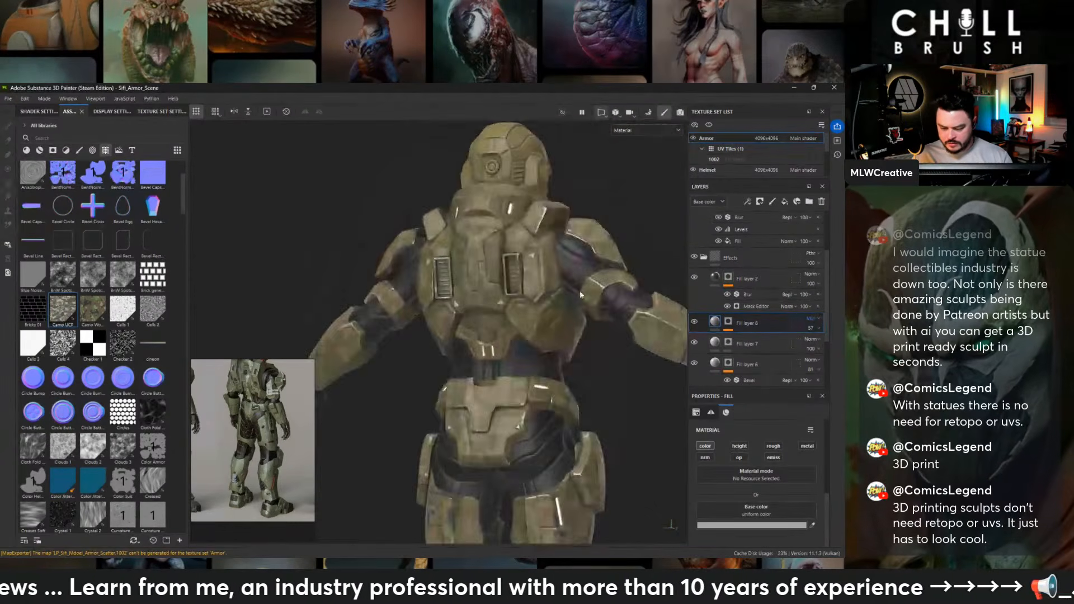
pyautogui.moveTo(579, 291)
pyautogui.keyDown('alt'); pyautogui.mouseDown()
pyautogui.moveTo(466, 294)
pyautogui.moveTo(702, 295)
pyautogui.moveTo(672, 260)
pyautogui.moveTo(548, 303)
pyautogui.moveTo(586, 278)
pyautogui.mouseUp(); pyautogui.keyUp('alt')
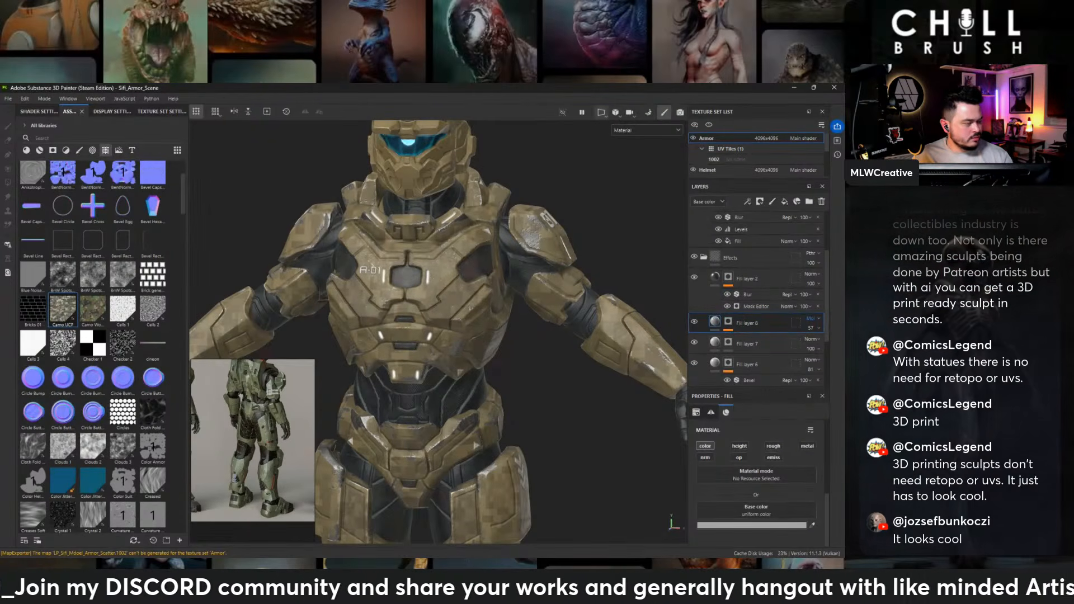
pyautogui.keyDown('alt'); pyautogui.moveTo(578, 334); pyautogui.dragTo(518, 311); pyautogui.keyUp('alt')
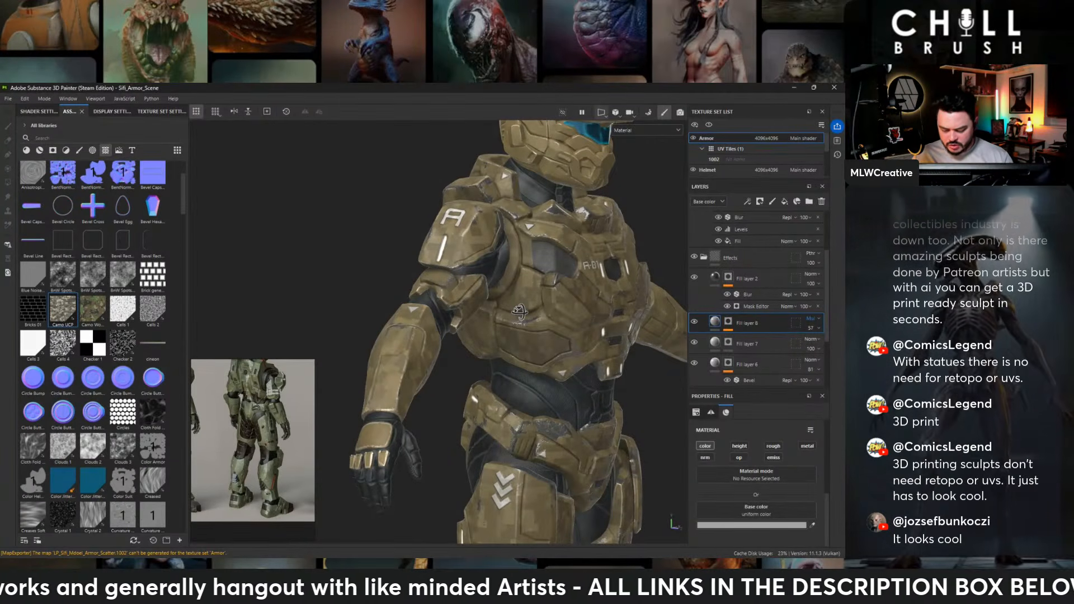
pyautogui.keyDown('alt'); pyautogui.moveTo(519, 311); pyautogui.dragTo(433, 320); pyautogui.keyUp('alt')
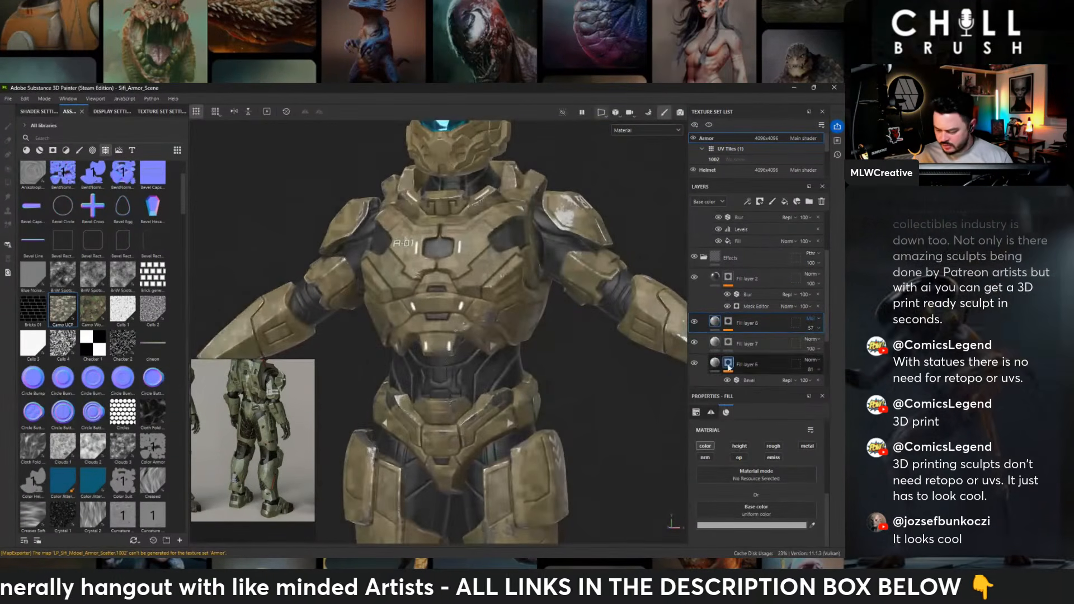
# - Compare the armor with and without the camo fill layer by toggling the layer's visibility
pyautogui.click(693, 323)
pyautogui.click(694, 323)
pyautogui.click(694, 323)
pyautogui.click(693, 323)
pyautogui.click(693, 323)
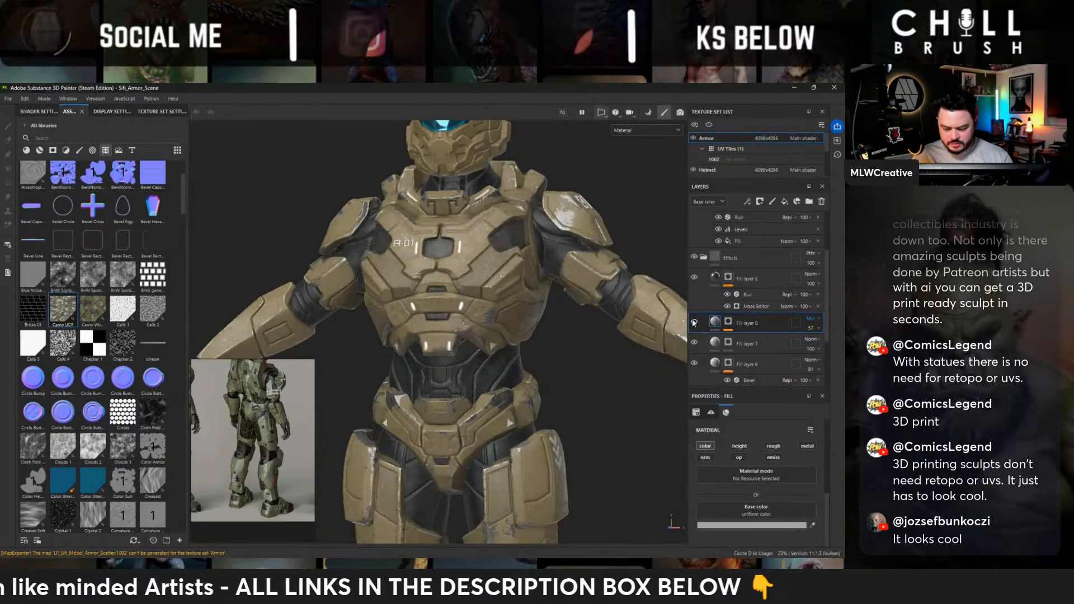
pyautogui.click(693, 322)
pyautogui.click(693, 323)
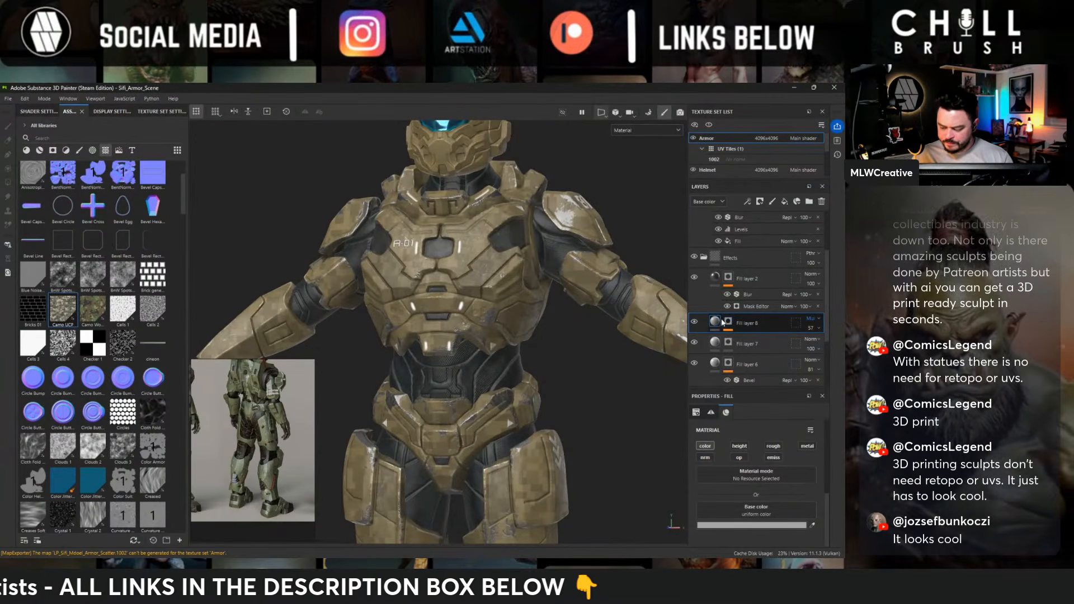
# - Try orange and purple base colors on Fill layer 8, settle on light tan BBA271, and set the layer's opacity to 45
pyautogui.click(723, 524)
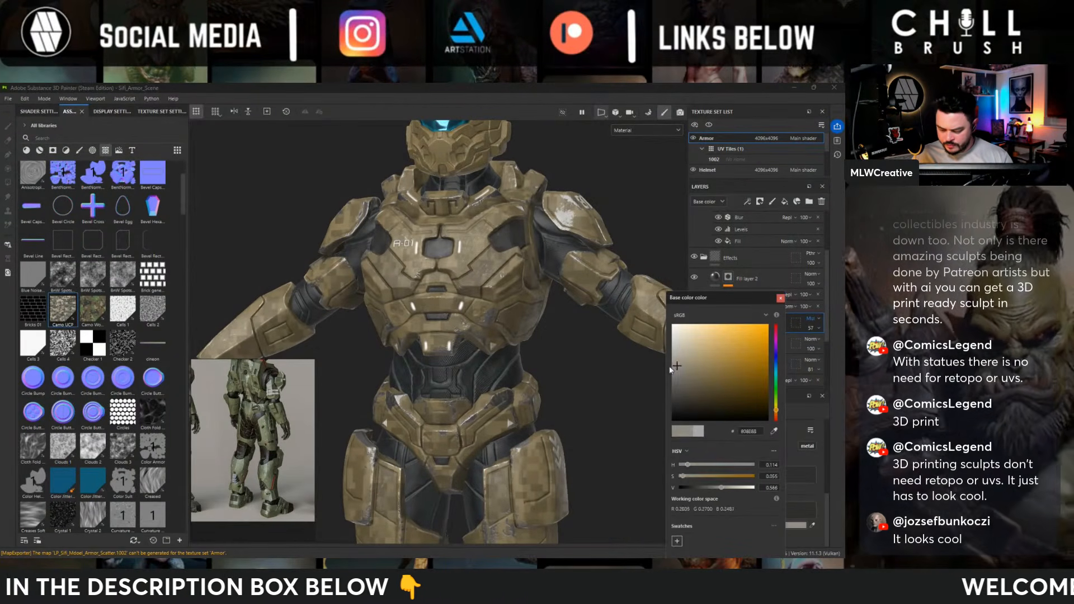
pyautogui.moveTo(669, 368); pyautogui.dragTo(747, 354)
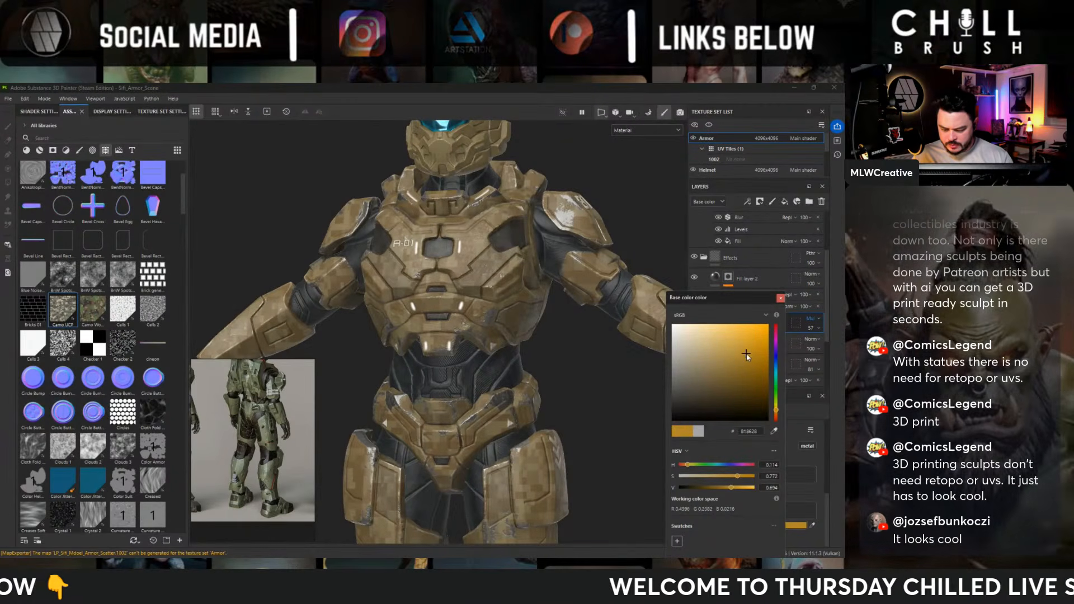
pyautogui.keyDown('alt'); pyautogui.moveTo(485, 307); pyautogui.dragTo(520, 360); pyautogui.keyUp('alt')
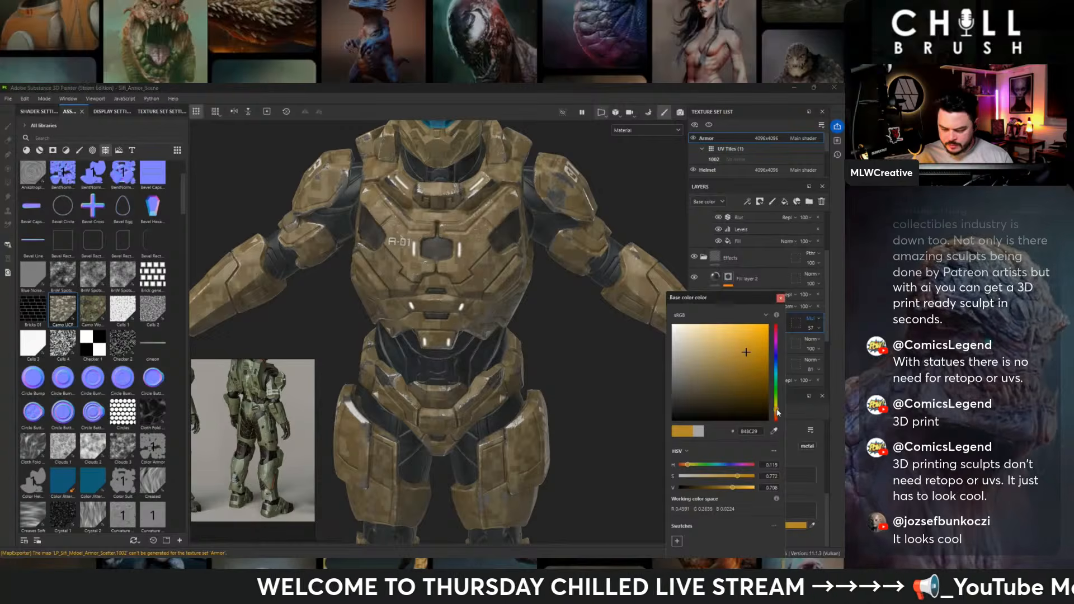
pyautogui.moveTo(774, 411)
pyautogui.mouseDown()
pyautogui.moveTo(778, 334)
pyautogui.moveTo(778, 350)
pyautogui.mouseUp()
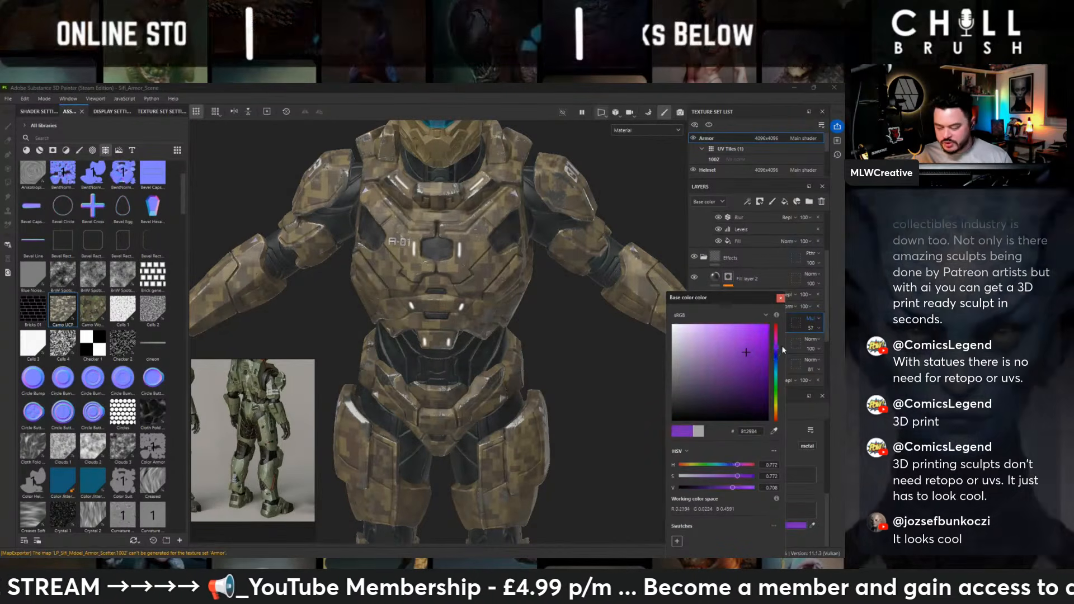
pyautogui.moveTo(777, 350); pyautogui.dragTo(776, 413)
pyautogui.moveTo(746, 353)
pyautogui.mouseDown()
pyautogui.moveTo(733, 339)
pyautogui.moveTo(739, 372)
pyautogui.moveTo(709, 350)
pyautogui.mouseUp()
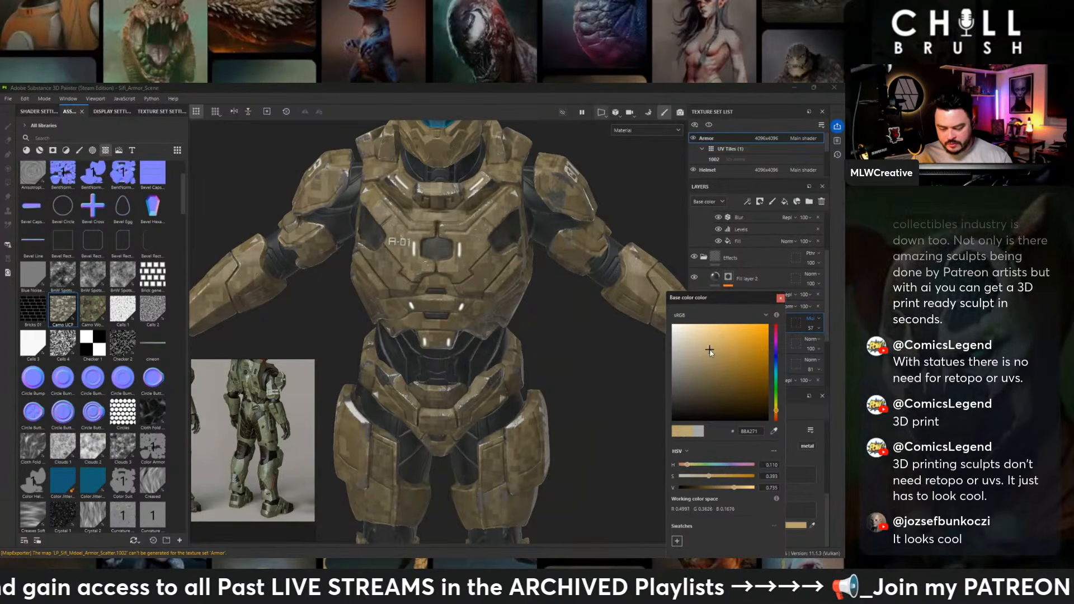
pyautogui.click(781, 298)
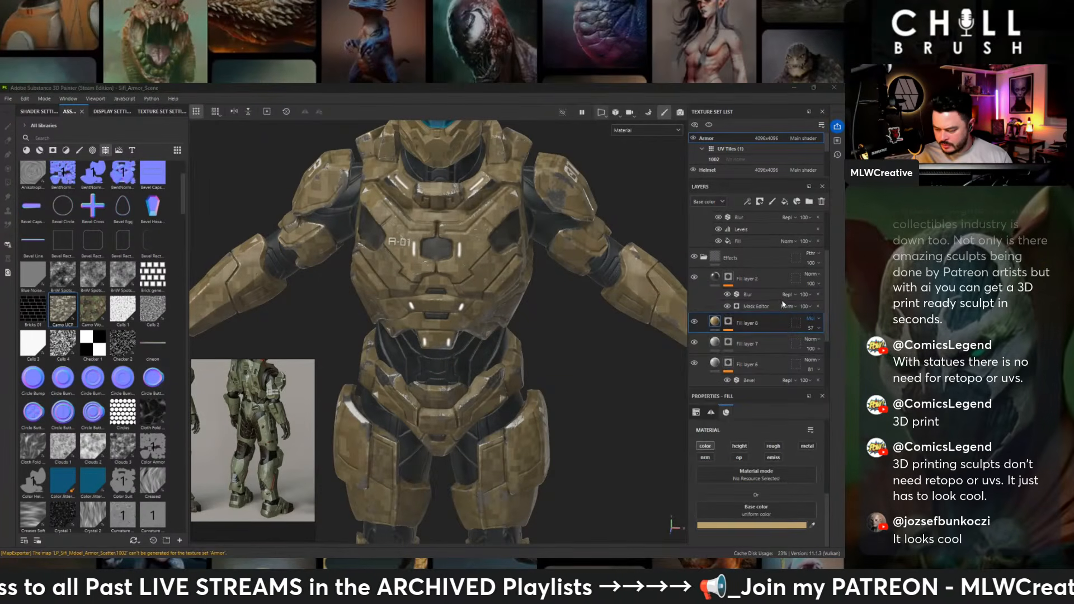
pyautogui.click(821, 329)
pyautogui.moveTo(826, 344); pyautogui.dragTo(821, 343)
# - Examine the subtle camo pattern across the whole character, from helmet and chest to arms and legs
pyautogui.keyDown('alt'); pyautogui.moveTo(335, 252); pyautogui.dragTo(187, 247, button='right'); pyautogui.keyUp('alt')
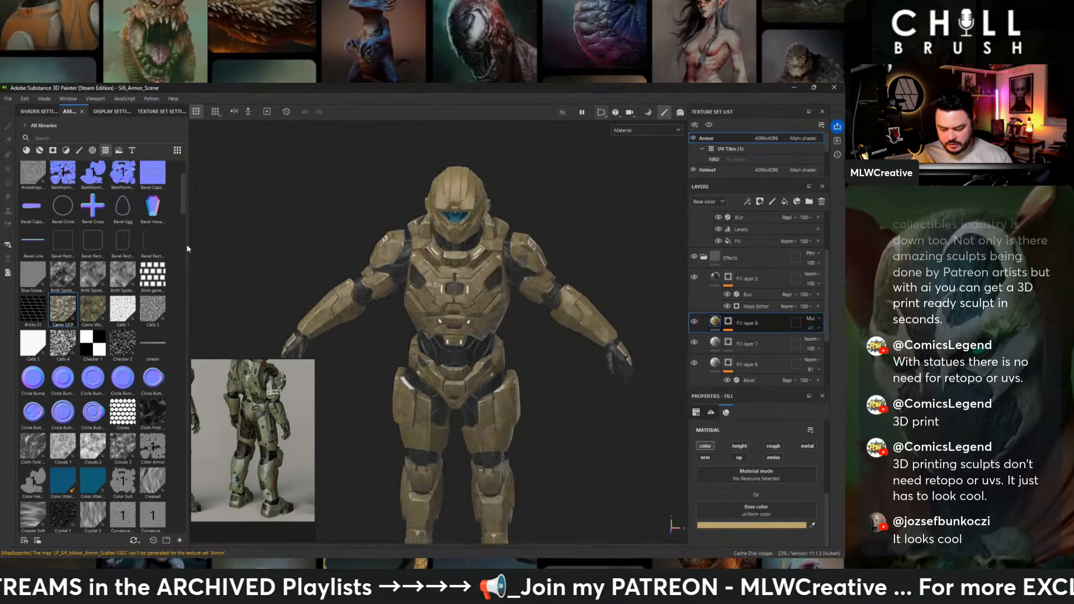
pyautogui.keyDown('alt'); pyautogui.moveTo(458, 215); pyautogui.dragTo(419, 204); pyautogui.keyUp('alt')
pyautogui.keyDown('alt'); pyautogui.moveTo(421, 385); pyautogui.dragTo(423, 278, button='middle'); pyautogui.keyUp('alt')
pyautogui.keyDown('alt'); pyautogui.moveTo(424, 278); pyautogui.dragTo(391, 280); pyautogui.keyUp('alt')
pyautogui.keyDown('alt'); pyautogui.moveTo(391, 280); pyautogui.dragTo(517, 241, button='right'); pyautogui.keyUp('alt')
pyautogui.keyDown('alt'); pyautogui.moveTo(518, 237); pyautogui.dragTo(500, 370, button='middle'); pyautogui.keyUp('alt')
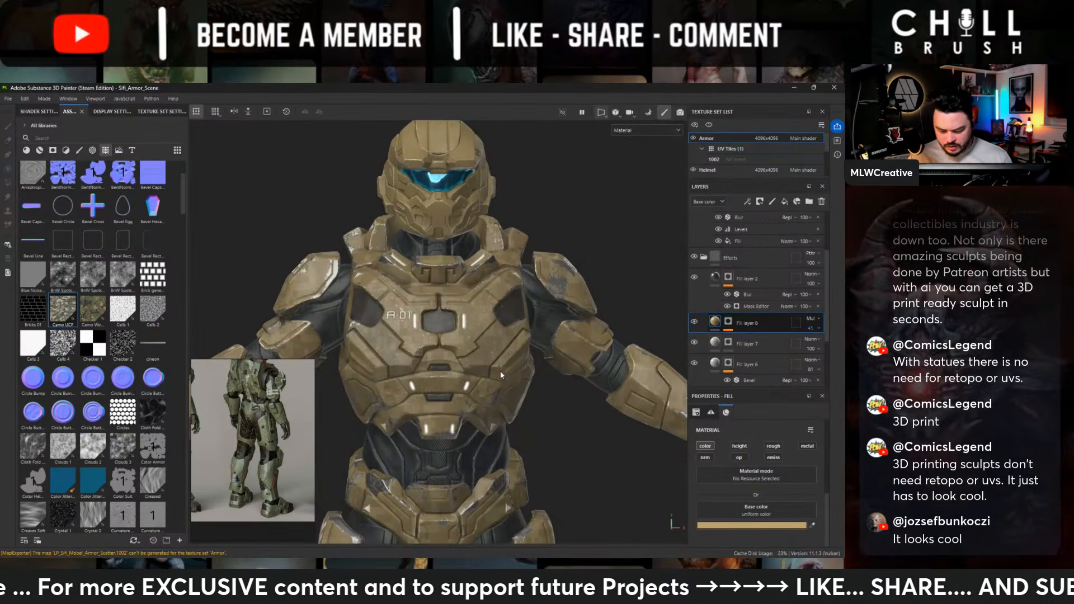
pyautogui.keyDown('alt'); pyautogui.moveTo(500, 371); pyautogui.dragTo(494, 224, button='middle'); pyautogui.keyUp('alt')
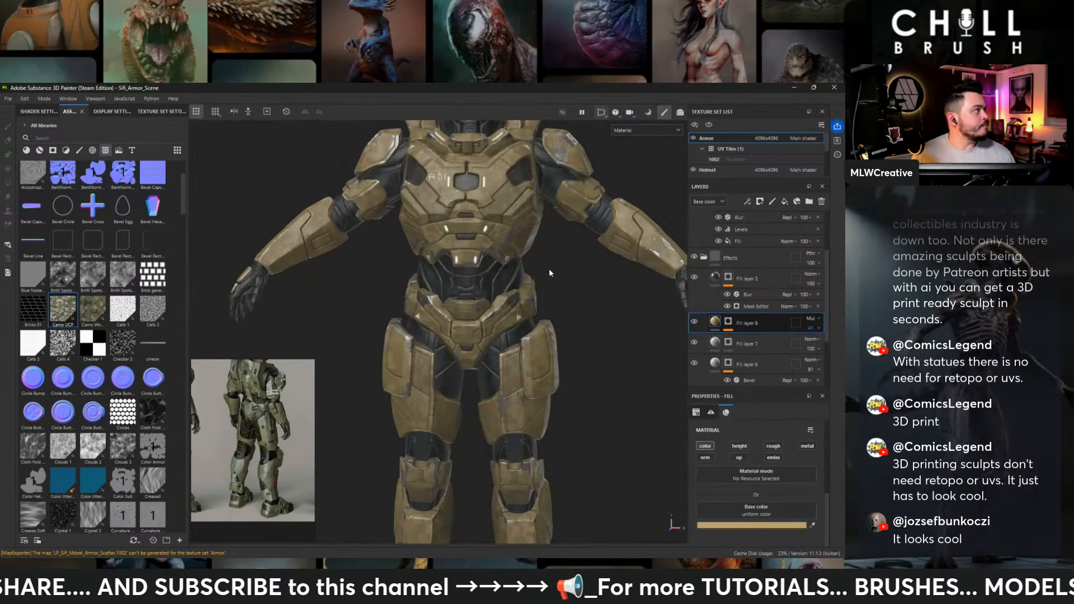
pyautogui.moveTo(518, 232); pyautogui.dragTo(473, 285, button='middle')
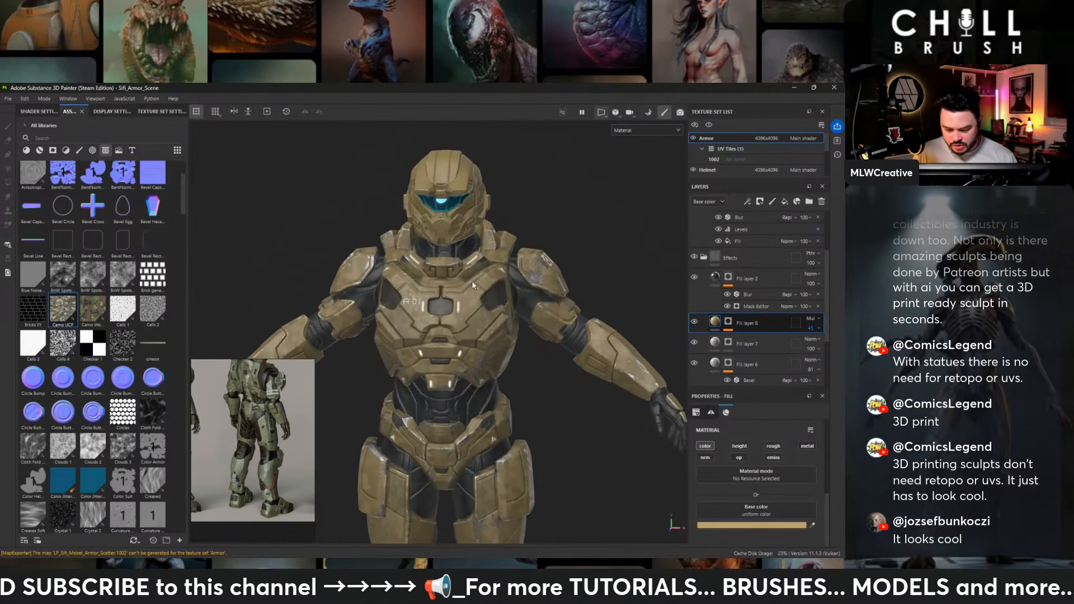
# - Copy the Effects folder from the Armor texture set into the Helmet texture set, above Steel Painted Scraped Green
pyautogui.click(703, 257)
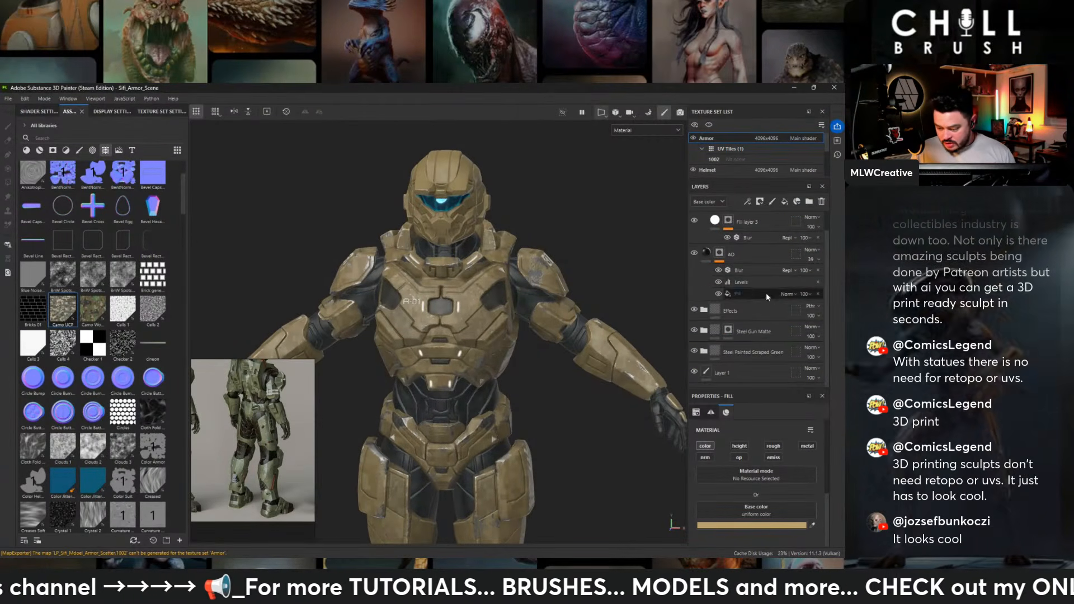
pyautogui.click(737, 313)
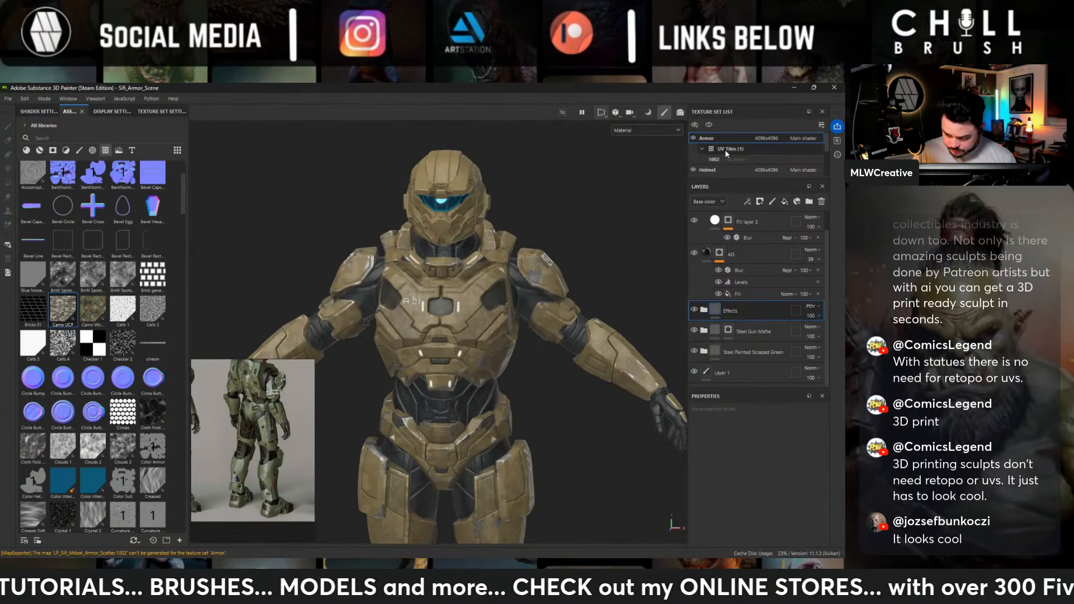
pyautogui.moveTo(718, 179); pyautogui.dragTo(722, 233)
pyautogui.click(724, 191)
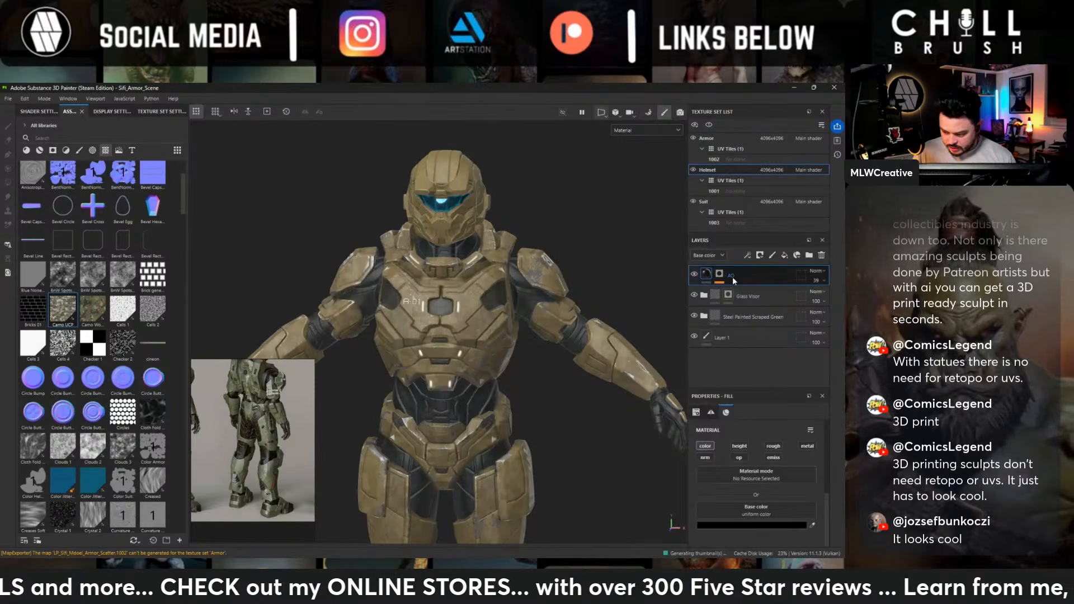
pyautogui.click(757, 343)
pyautogui.click(743, 313)
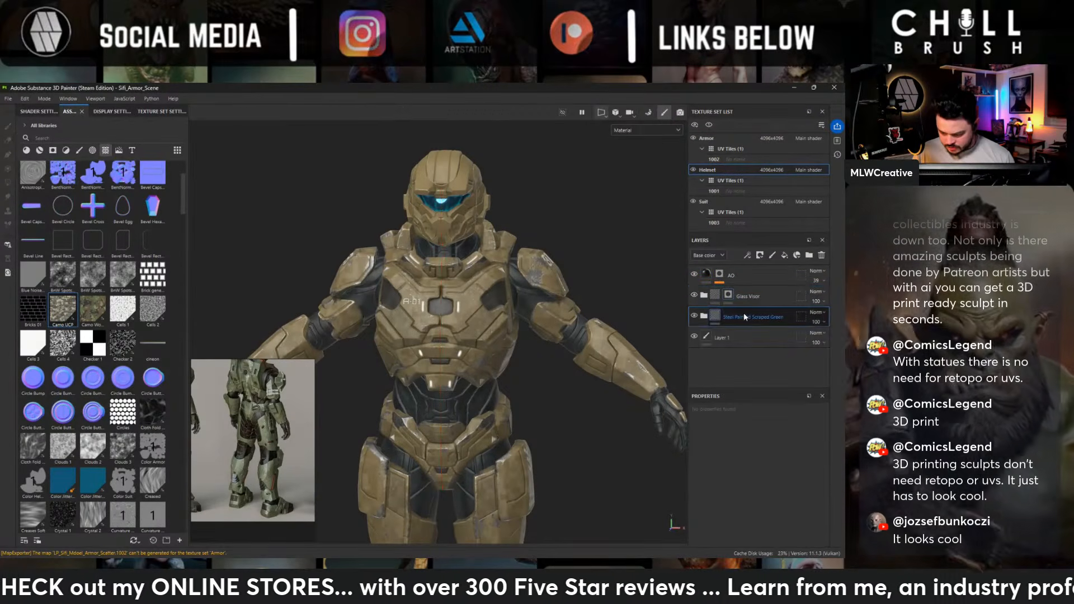
pyautogui.hotkey('ctrl', 'v')
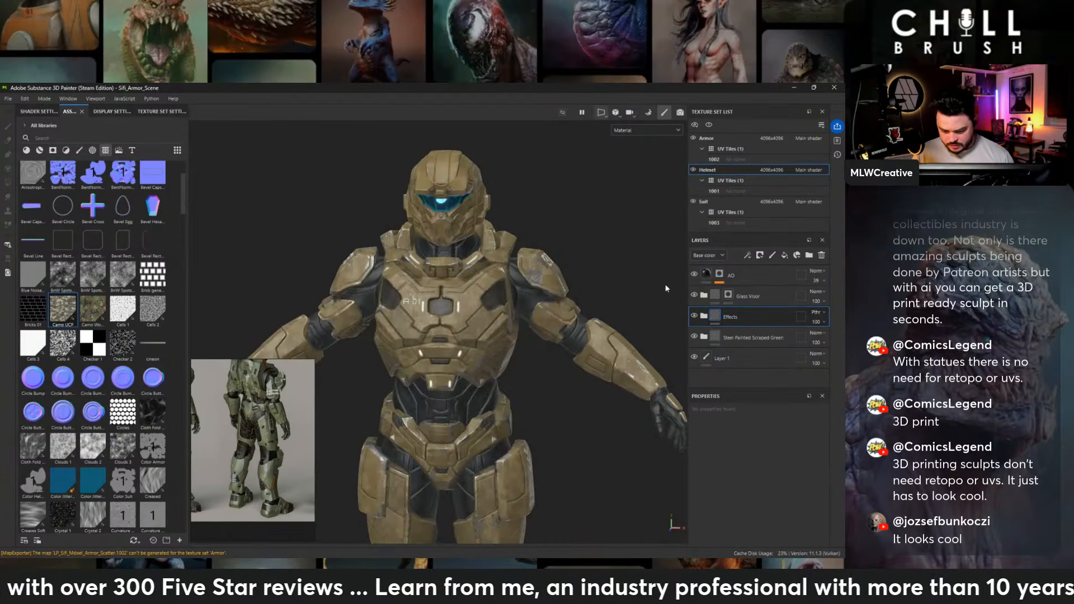
pyautogui.keyDown('alt'); pyautogui.moveTo(504, 179); pyautogui.dragTo(398, 170); pyautogui.keyUp('alt')
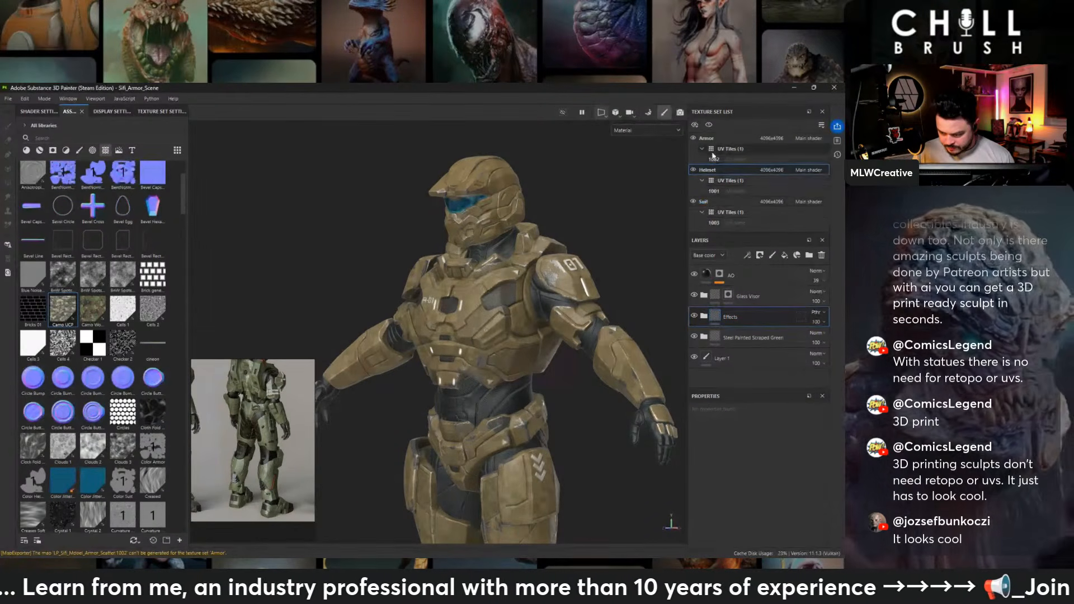
# - Copy the Steel Gun Matte folder from the Armor texture set into the Helmet texture set, below the Effects folder
pyautogui.click(726, 295)
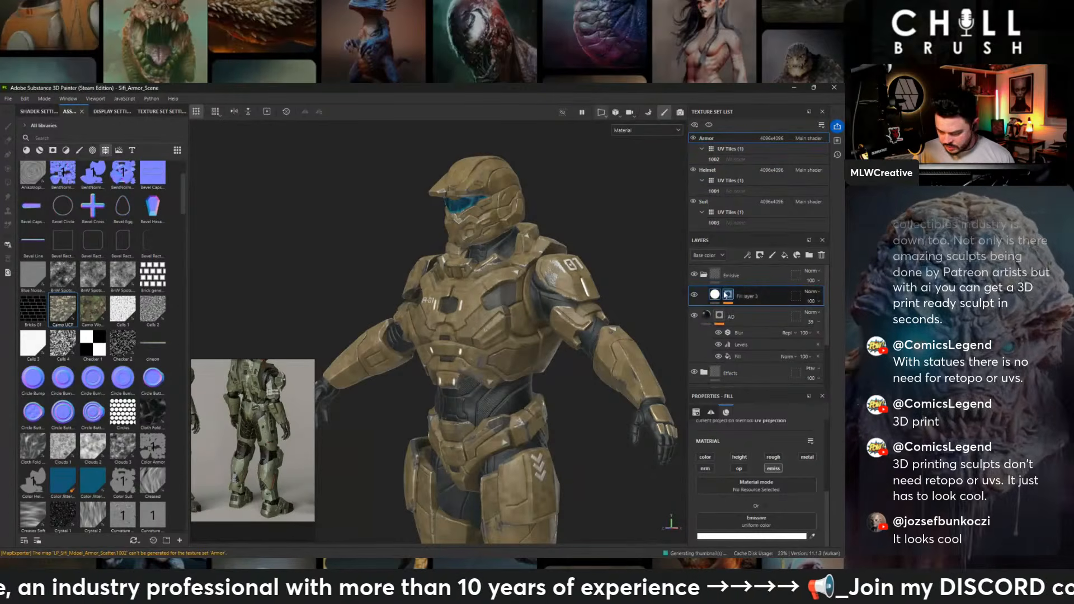
pyautogui.scroll(-2, 733, 336)
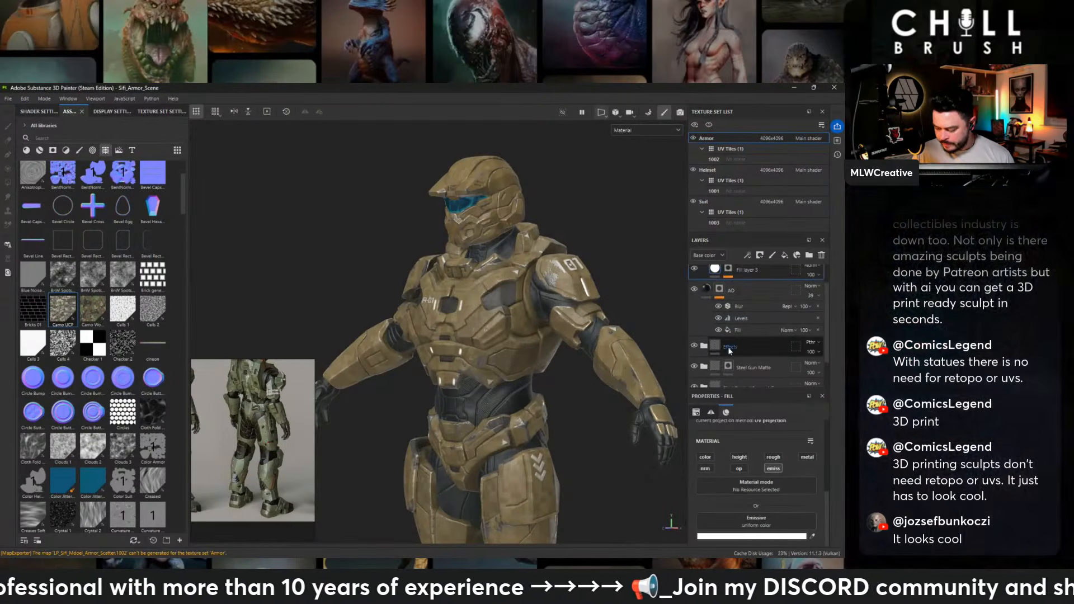
pyautogui.click(767, 340)
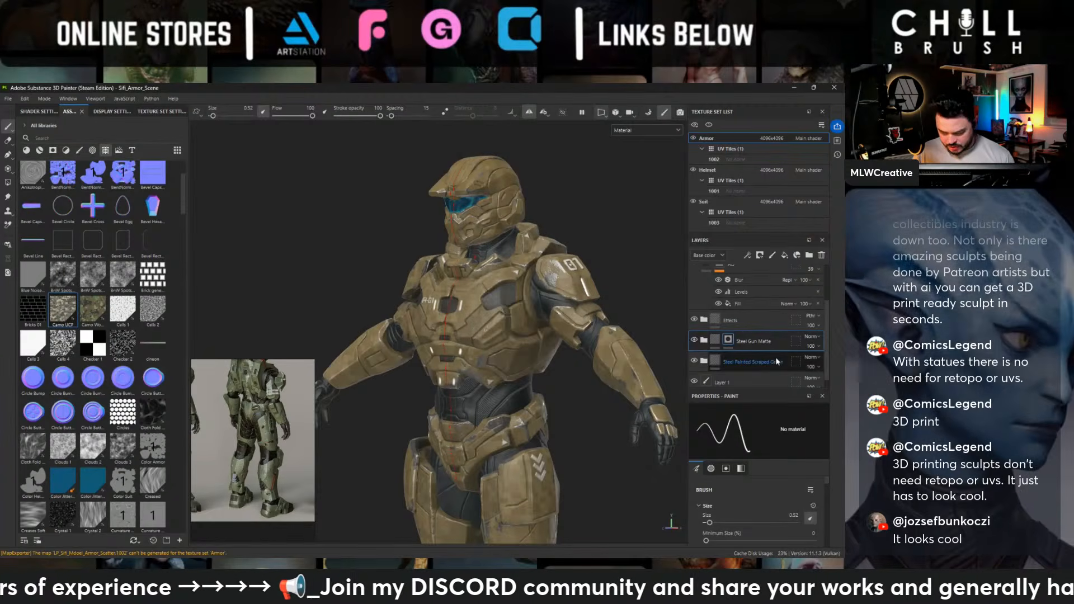
pyautogui.click(710, 171)
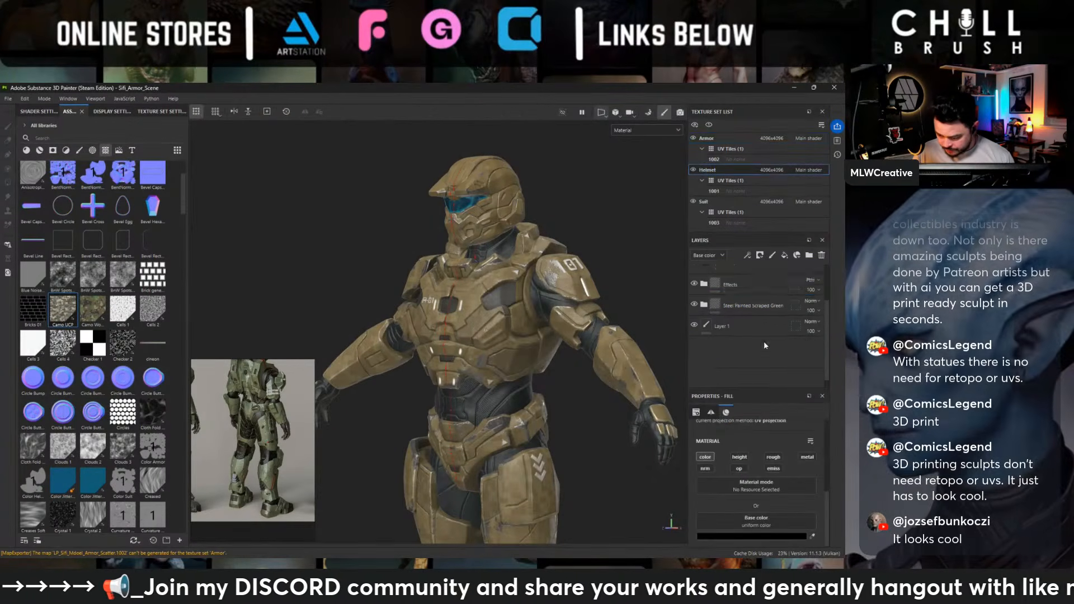
pyautogui.click(751, 303)
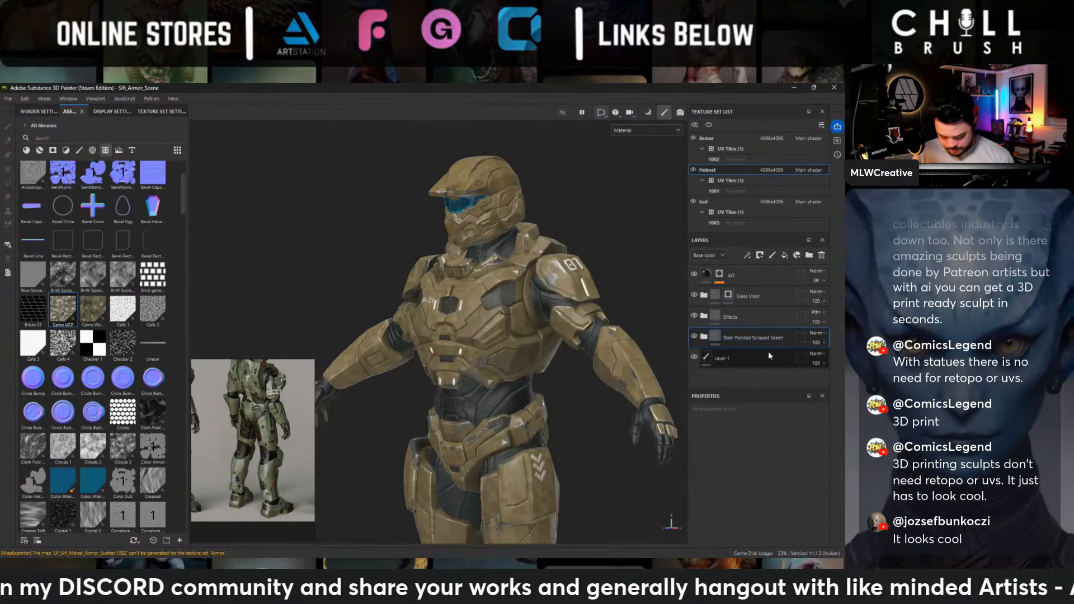
pyautogui.hotkey('ctrl', 'v')
# - Replace the Helmet's Steel Painted Scraped Green folder with a copy of the one from the Armor texture set
pyautogui.click(757, 364)
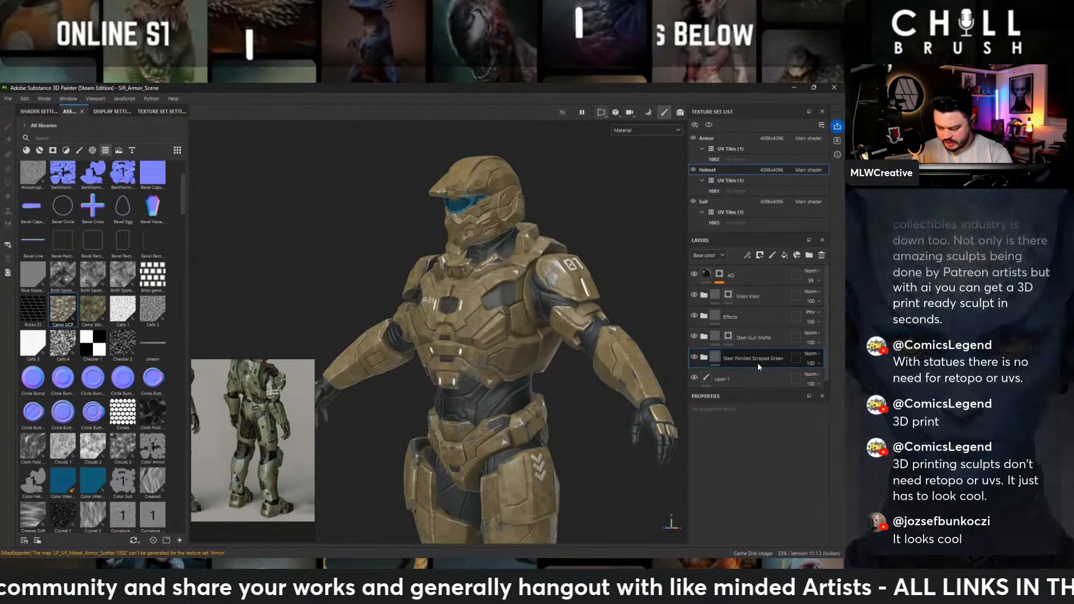
pyautogui.press('Delete')
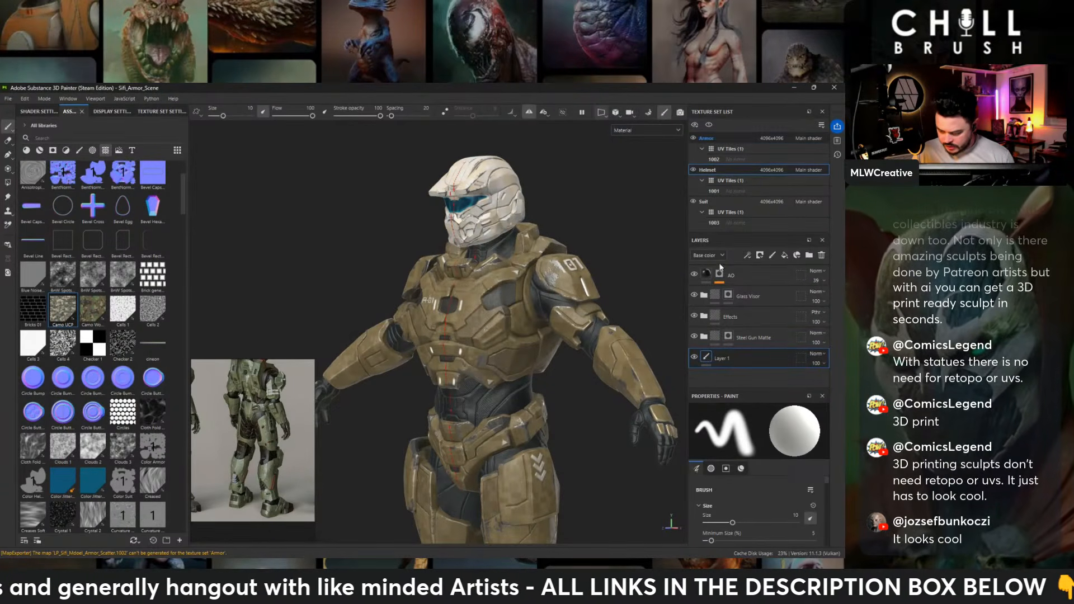
pyautogui.scroll(-3, 750, 366)
pyautogui.click(750, 364)
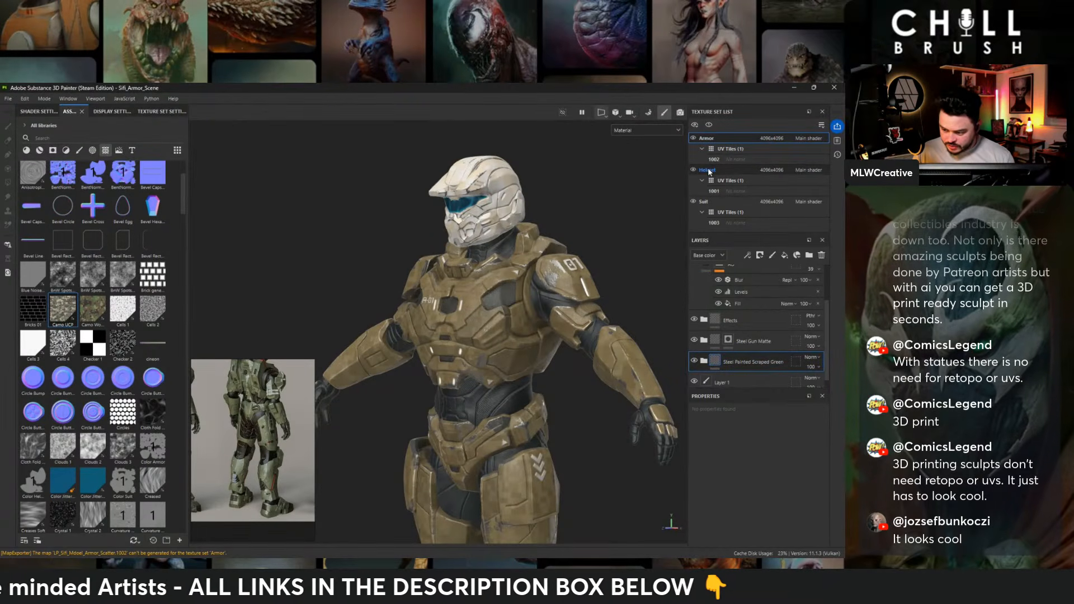
pyautogui.click(706, 168)
pyautogui.click(754, 358)
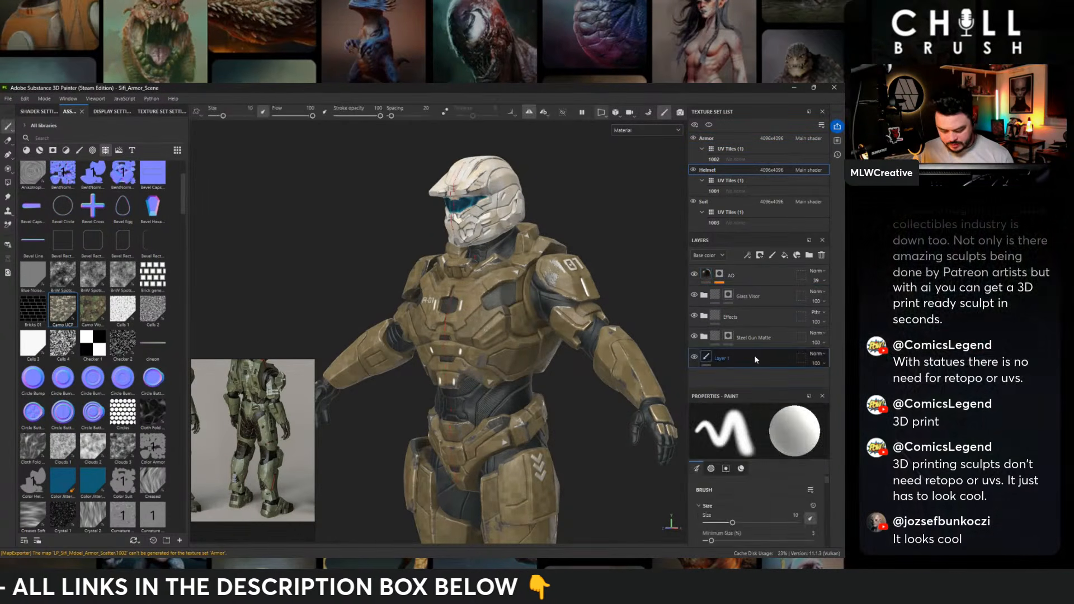
pyautogui.hotkey('ctrl', 'v')
# - Examine the side of the helmet up close and review the layers inside its Effects folder
pyautogui.moveTo(432, 215)
pyautogui.keyDown('alt'); pyautogui.mouseDown()
pyautogui.moveTo(526, 207)
pyautogui.moveTo(568, 215)
pyautogui.mouseUp(); pyautogui.keyUp('alt')
pyautogui.keyDown('alt'); pyautogui.moveTo(327, 145); pyautogui.dragTo(367, 207, button='middle'); pyautogui.keyUp('alt')
pyautogui.keyDown('alt'); pyautogui.moveTo(367, 206); pyautogui.dragTo(448, 246, button='right'); pyautogui.keyUp('alt')
pyautogui.moveTo(447, 249)
pyautogui.keyDown('alt'); pyautogui.mouseDown()
pyautogui.moveTo(532, 257)
pyautogui.moveTo(446, 242)
pyautogui.mouseUp(); pyautogui.keyUp('alt')
pyautogui.click(704, 316)
pyautogui.scroll(-2, 784, 347)
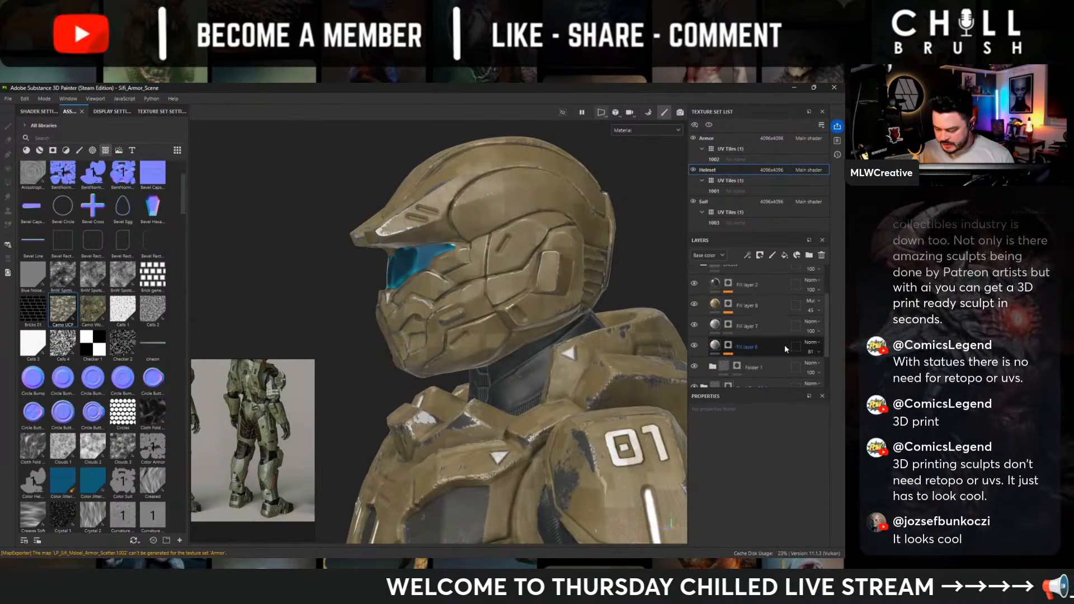
pyautogui.scroll(2, 722, 336)
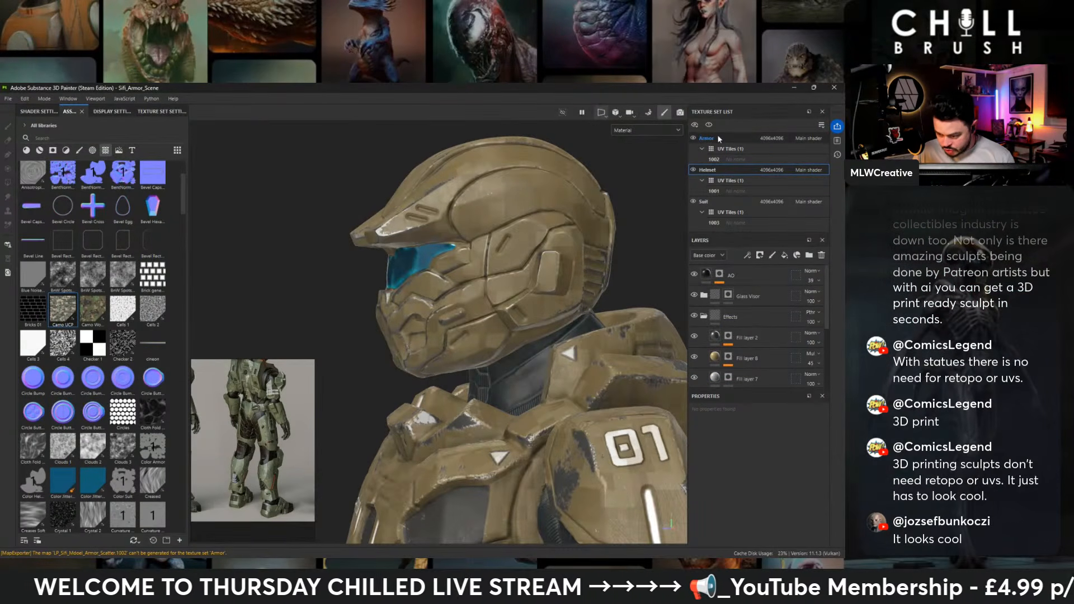
# - Copy the emissive folder from the Armor texture set to the top of the Helmet's layer stack
pyautogui.click(735, 276)
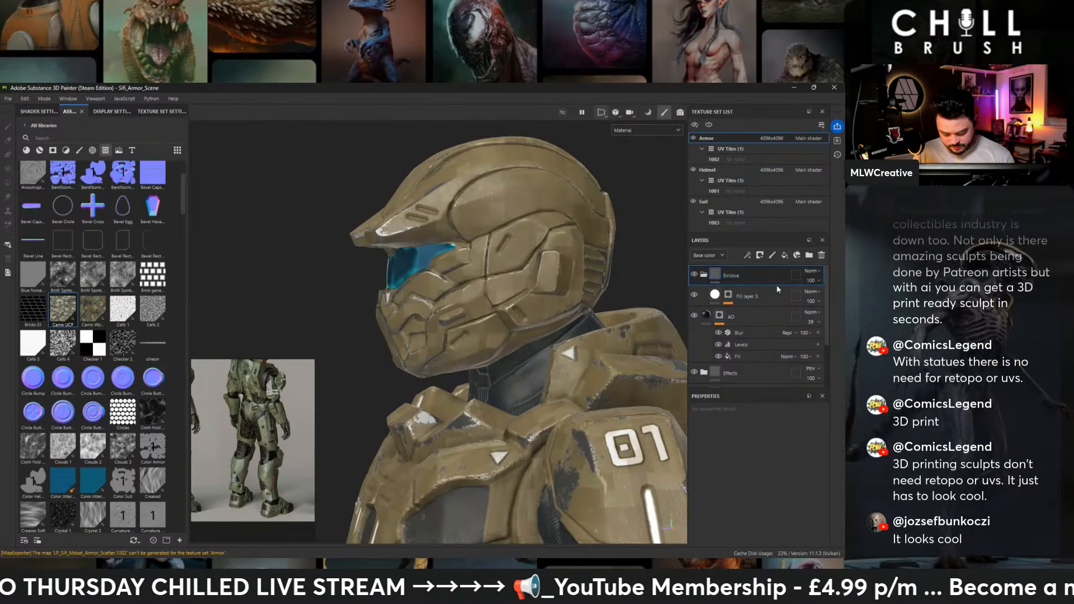
pyautogui.click(720, 167)
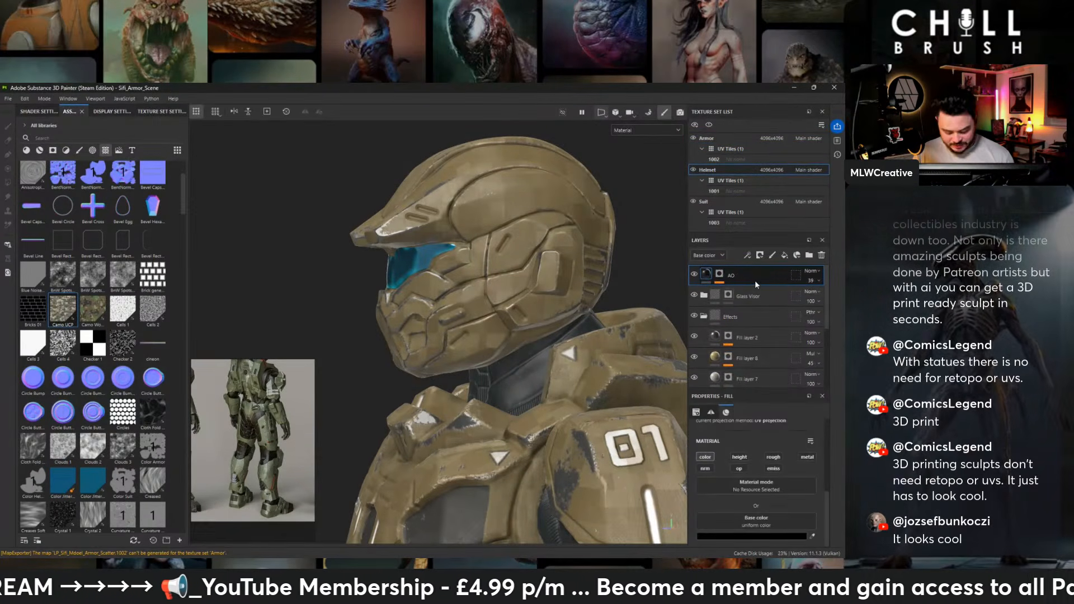
pyautogui.hotkey('ctrl', 'v')
# - Replace the mask of Fill layer 3 in the Helmet's emissive folder with a black mask
pyautogui.rightClick(744, 271)
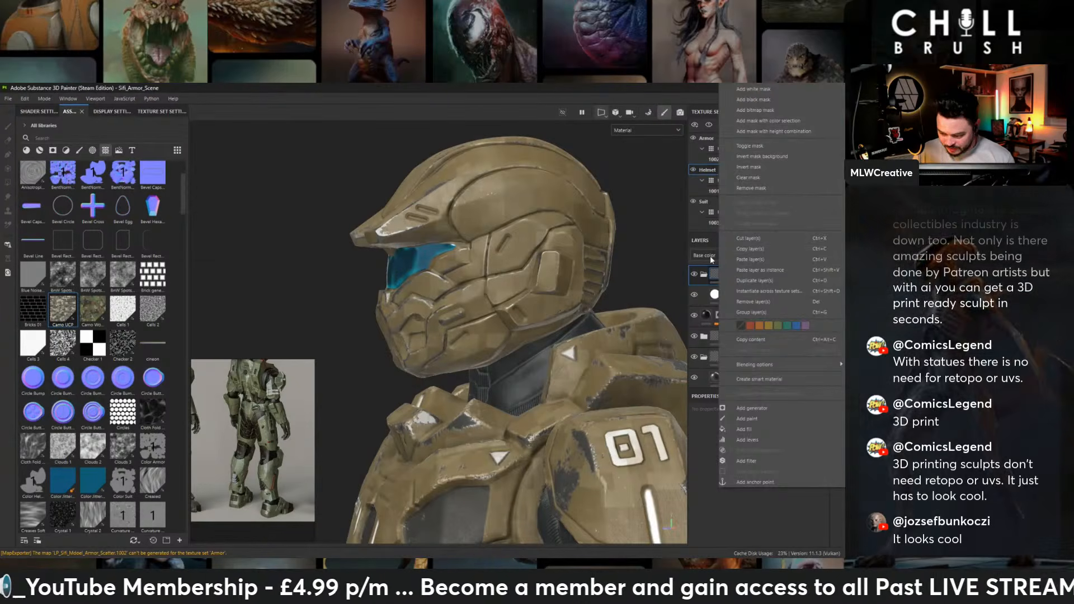
pyautogui.click(672, 272)
pyautogui.rightClick(743, 289)
pyautogui.click(643, 268)
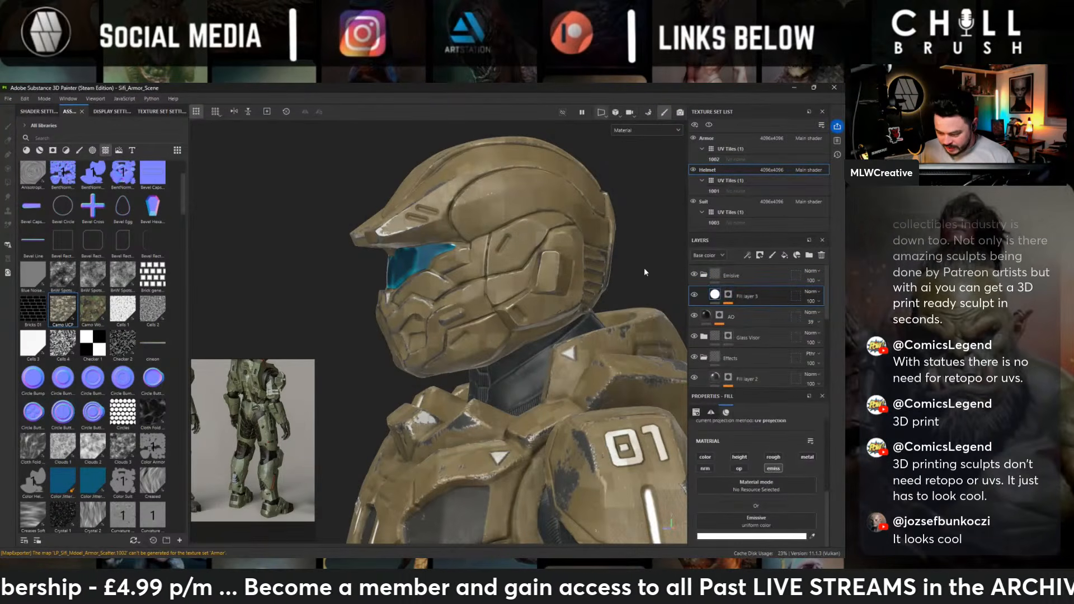
pyautogui.click(726, 295)
pyautogui.rightClick(727, 295)
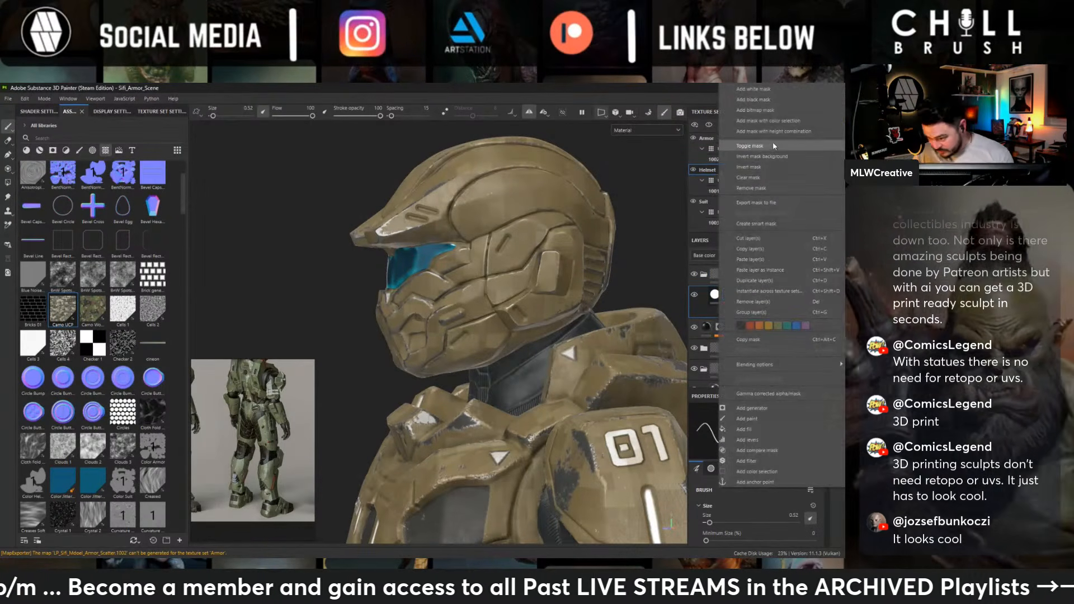
pyautogui.click(761, 98)
# - Paint white emissive lights into the recessed slots on the helmet's side and cheeks through Fill layer 3's mask
pyautogui.scroll(5, 604, 288)
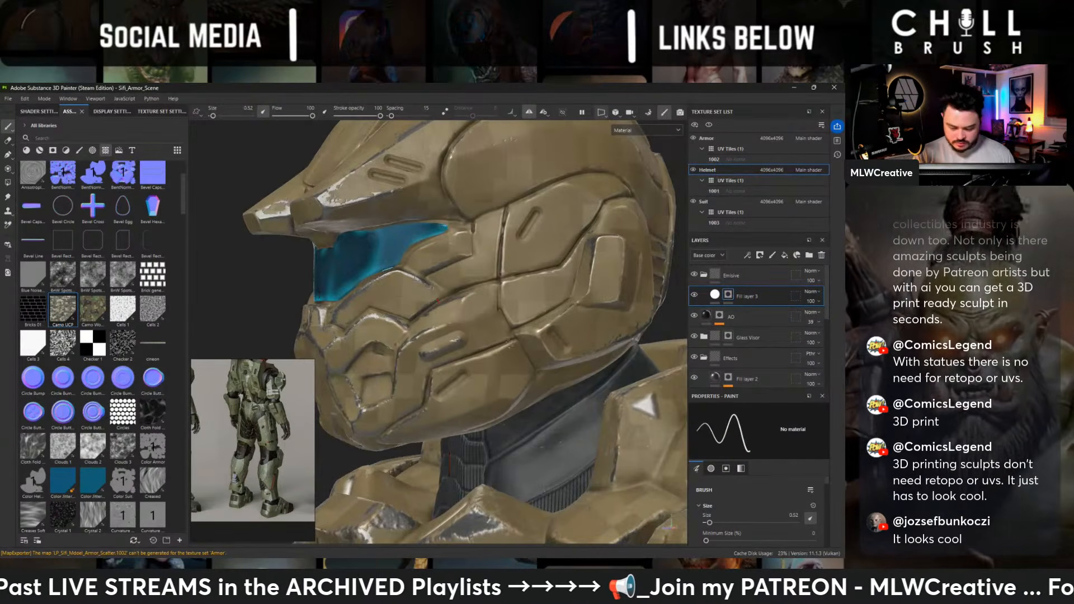
pyautogui.keyDown('alt'); pyautogui.moveTo(603, 288); pyautogui.dragTo(606, 335); pyautogui.keyUp('alt')
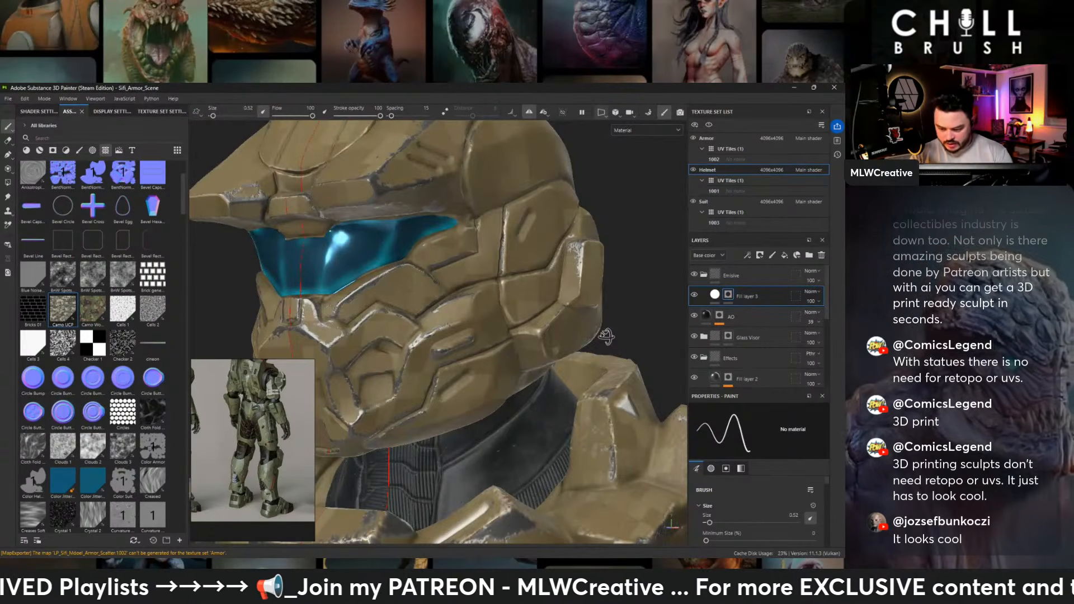
pyautogui.keyDown('alt'); pyautogui.moveTo(606, 336); pyautogui.dragTo(554, 319); pyautogui.keyUp('alt')
pyautogui.keyDown('ctrl'); pyautogui.moveTo(521, 216); pyautogui.dragTo(537, 214, button='right'); pyautogui.keyUp('ctrl')
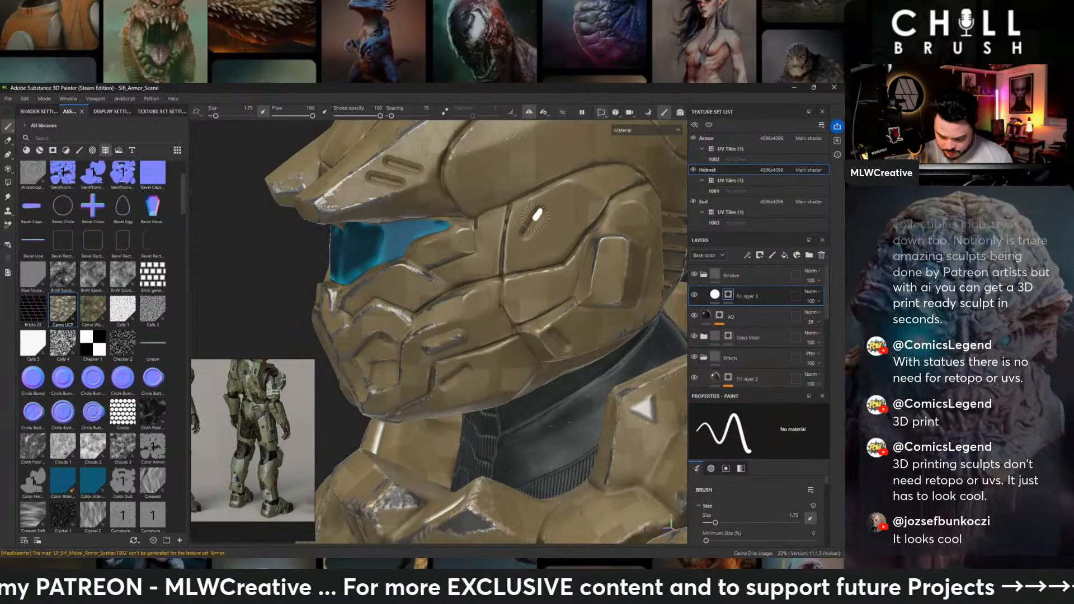
pyautogui.moveTo(547, 271)
pyautogui.keyDown('alt'); pyautogui.mouseDown()
pyautogui.moveTo(555, 336)
pyautogui.moveTo(568, 346)
pyautogui.moveTo(559, 338)
pyautogui.moveTo(449, 386)
pyautogui.moveTo(587, 376)
pyautogui.moveTo(485, 270)
pyautogui.moveTo(583, 250)
pyautogui.moveTo(486, 289)
pyautogui.mouseUp(); pyautogui.keyUp('alt')
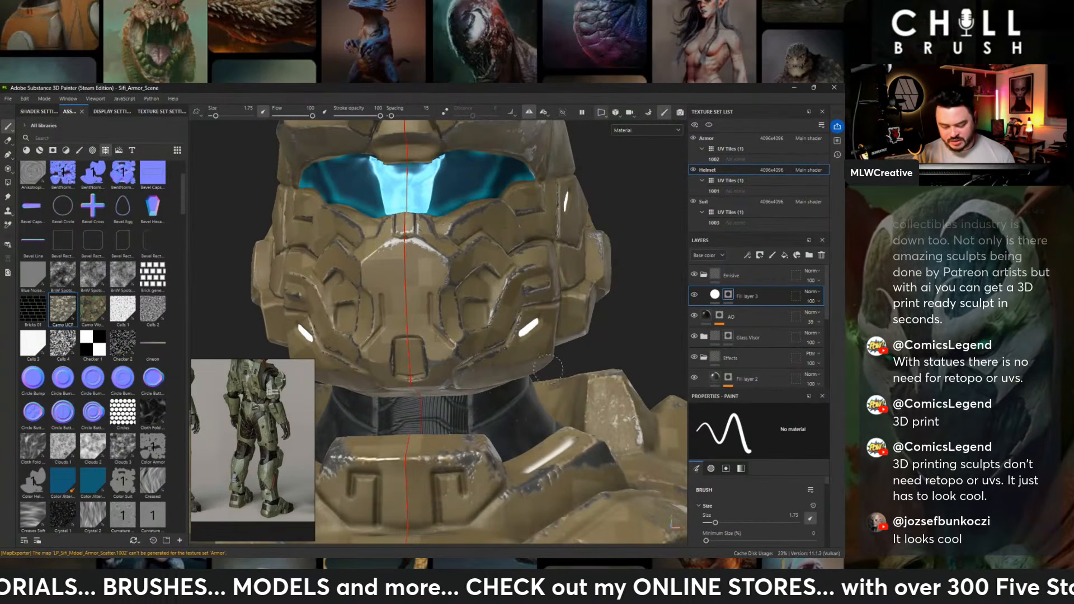
# - Paint emissive lights into the two slanted slots and the U-shaped groove on the back of the helmet
pyautogui.moveTo(548, 367)
pyautogui.keyDown('alt'); pyautogui.mouseDown()
pyautogui.moveTo(504, 302)
pyautogui.moveTo(554, 270)
pyautogui.mouseUp(); pyautogui.keyUp('alt')
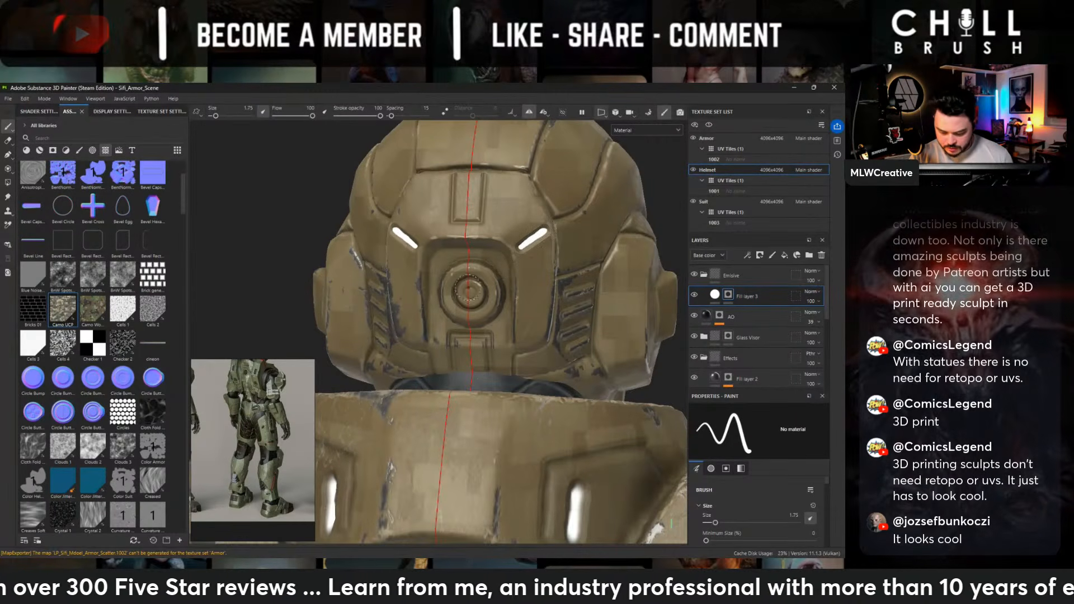
pyautogui.click(469, 291)
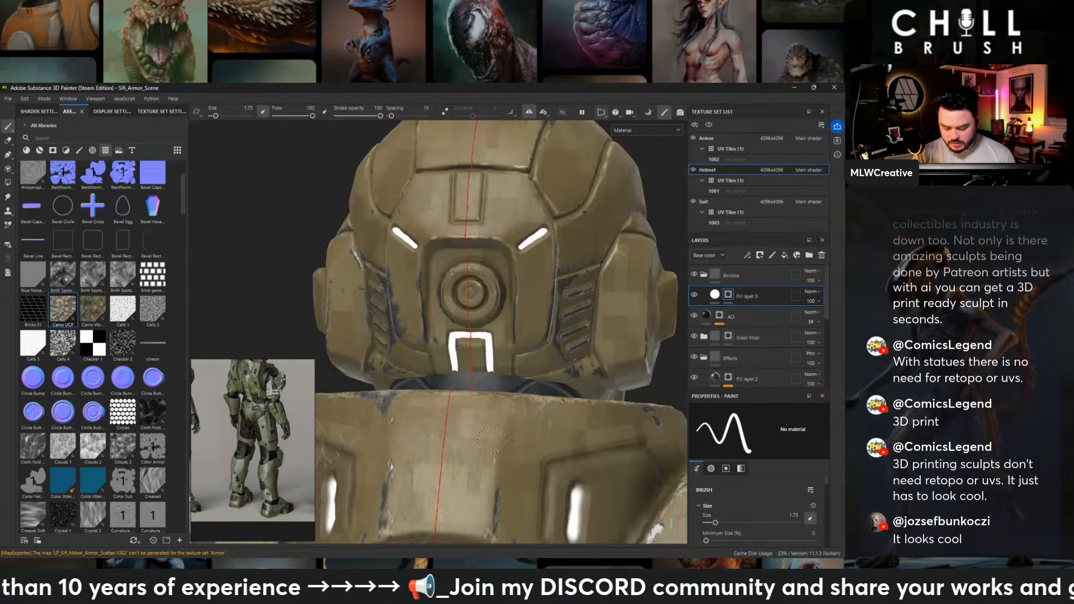
# - Examine the helmet's painted emissive lights from the side, front and three-quarter angles
pyautogui.keyDown('alt'); pyautogui.moveTo(491, 440); pyautogui.dragTo(593, 280); pyautogui.keyUp('alt')
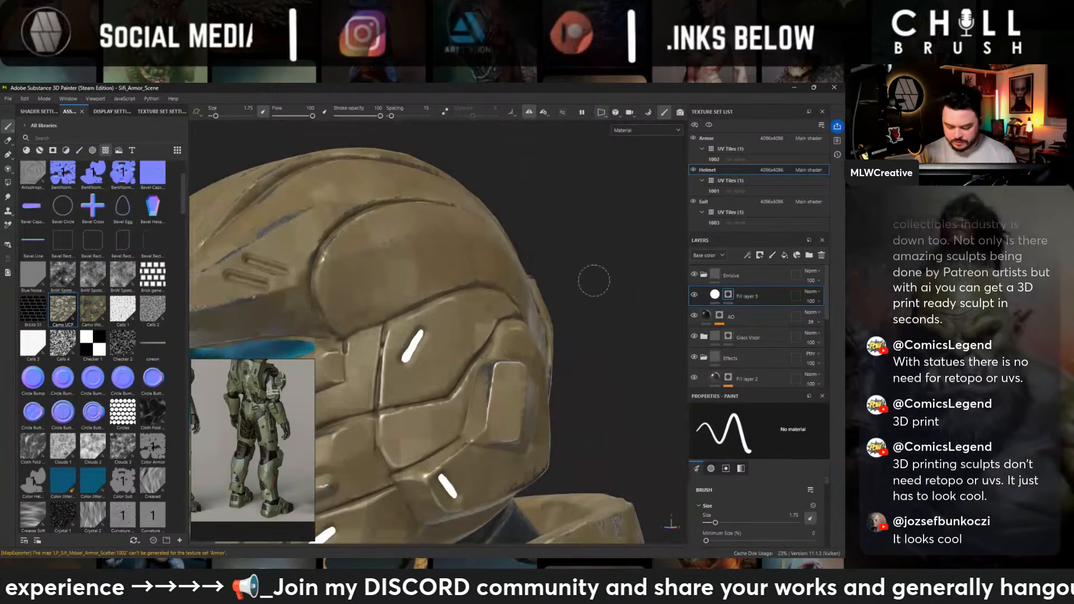
pyautogui.keyDown('alt'); pyautogui.moveTo(594, 281); pyautogui.dragTo(240, 314, button='right'); pyautogui.keyUp('alt')
pyautogui.keyDown('alt'); pyautogui.moveTo(240, 314); pyautogui.dragTo(536, 311); pyautogui.keyUp('alt')
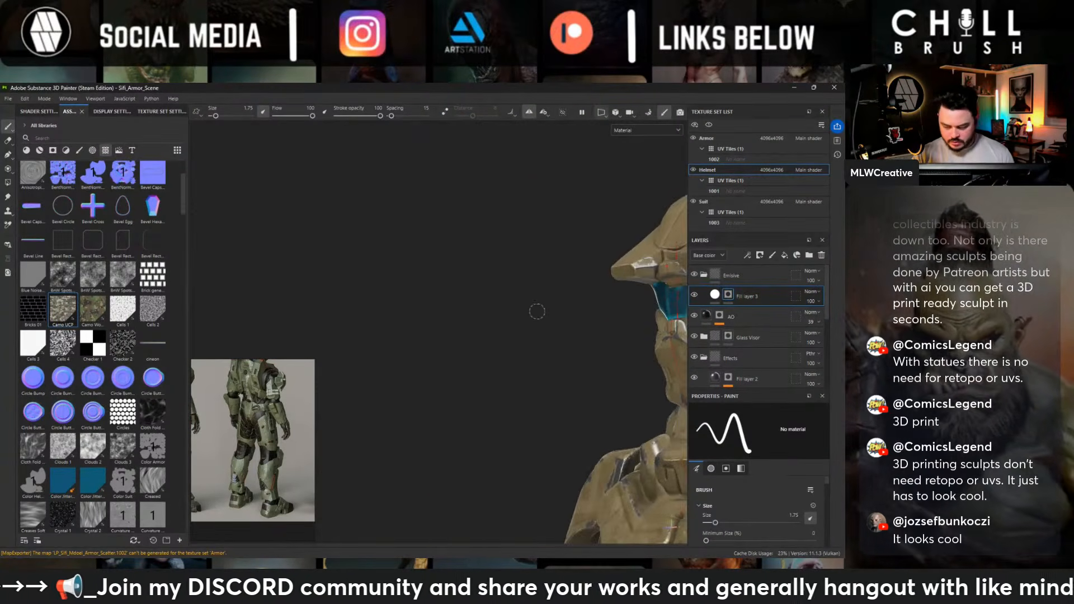
pyautogui.keyDown('alt'); pyautogui.moveTo(537, 311); pyautogui.dragTo(337, 299, button='middle'); pyautogui.keyUp('alt')
pyautogui.keyDown('alt'); pyautogui.moveTo(338, 300); pyautogui.dragTo(240, 306, button='right'); pyautogui.keyUp('alt')
pyautogui.keyDown('alt'); pyautogui.moveTo(550, 280); pyautogui.dragTo(418, 272, button='middle'); pyautogui.keyUp('alt')
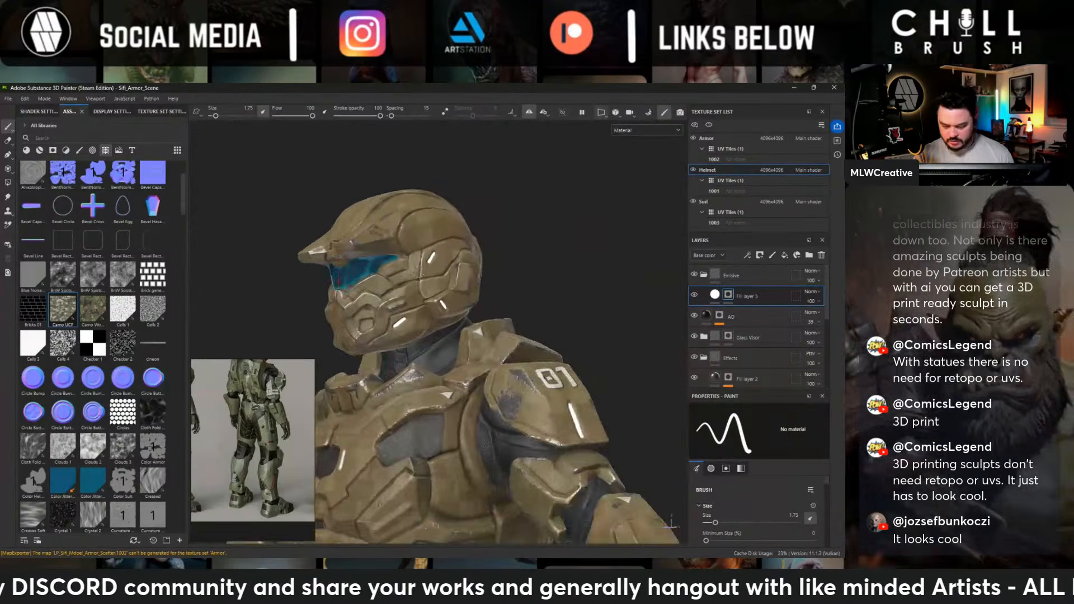
pyautogui.keyDown('alt'); pyautogui.moveTo(418, 271); pyautogui.dragTo(591, 278); pyautogui.keyUp('alt')
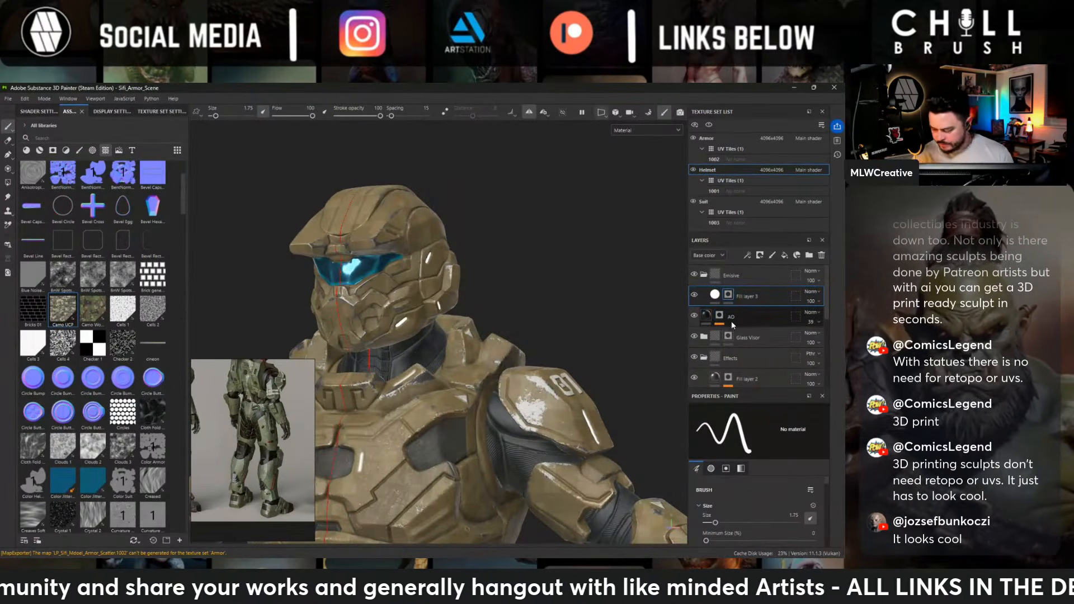
# - Hide Fill layer 8 inside the Helmet's Effects folder
pyautogui.scroll(-3, 737, 324)
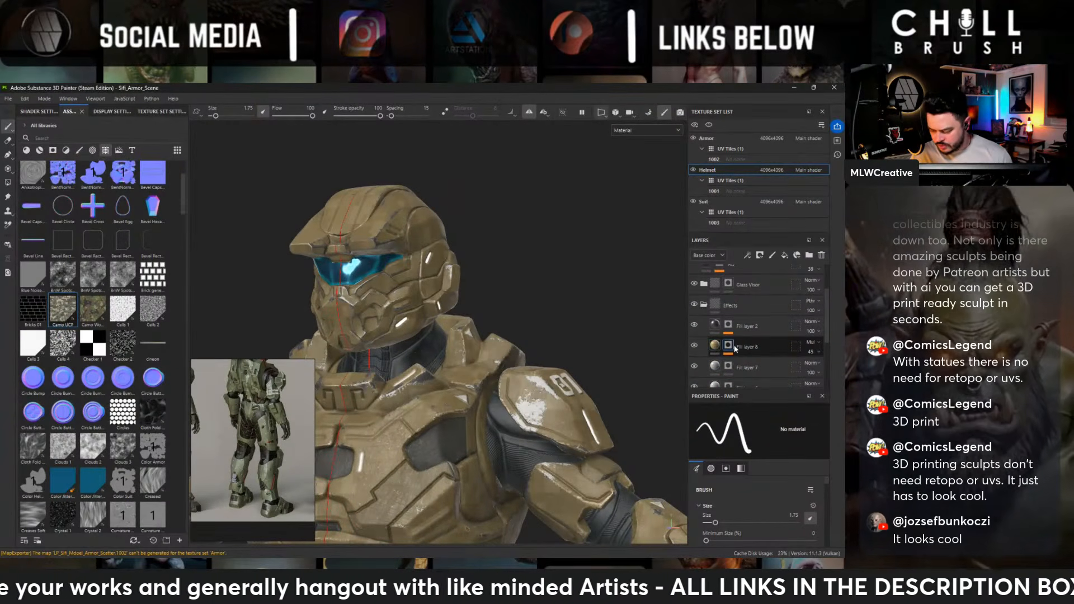
pyautogui.scroll(-1, 774, 351)
pyautogui.click(694, 318)
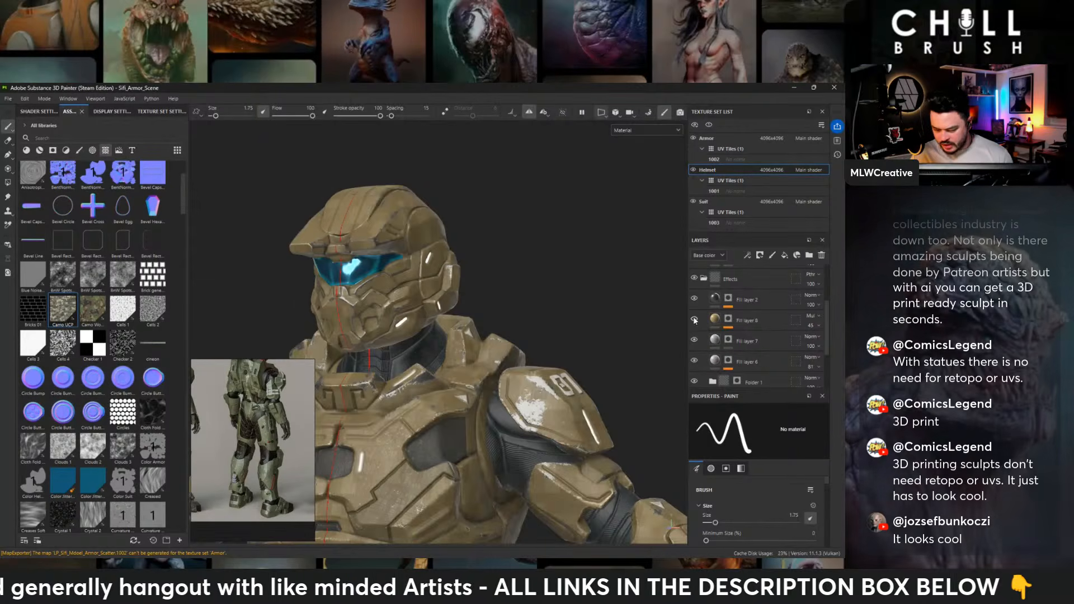
pyautogui.keyDown('alt'); pyautogui.moveTo(526, 280); pyautogui.dragTo(580, 284); pyautogui.keyUp('alt')
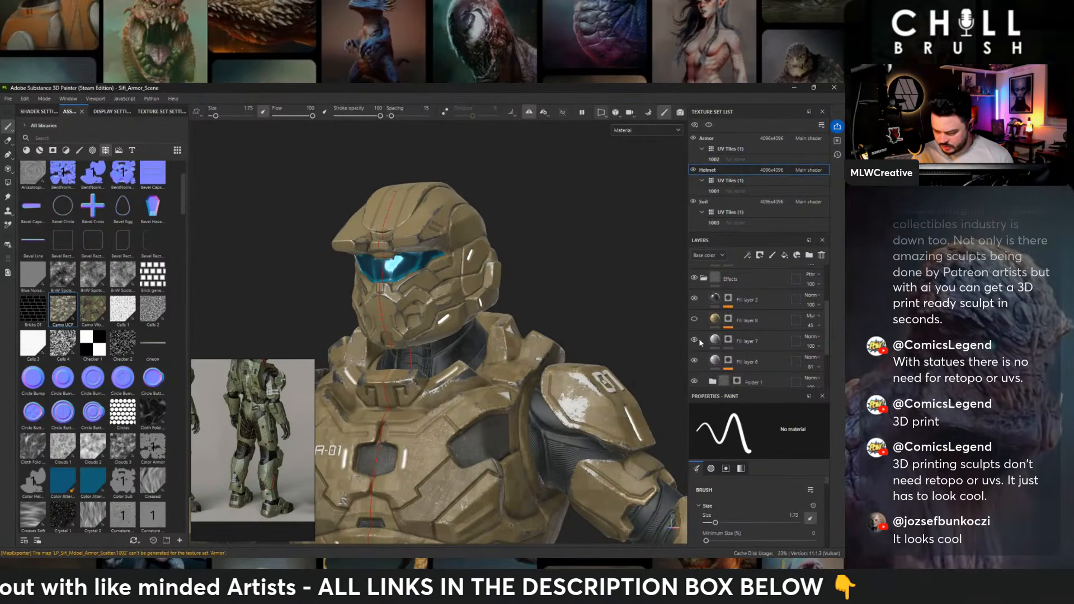
# - Replace the mask of Folder 1 in the Helmet's Effects folder with a black mask
pyautogui.scroll(-1, 750, 346)
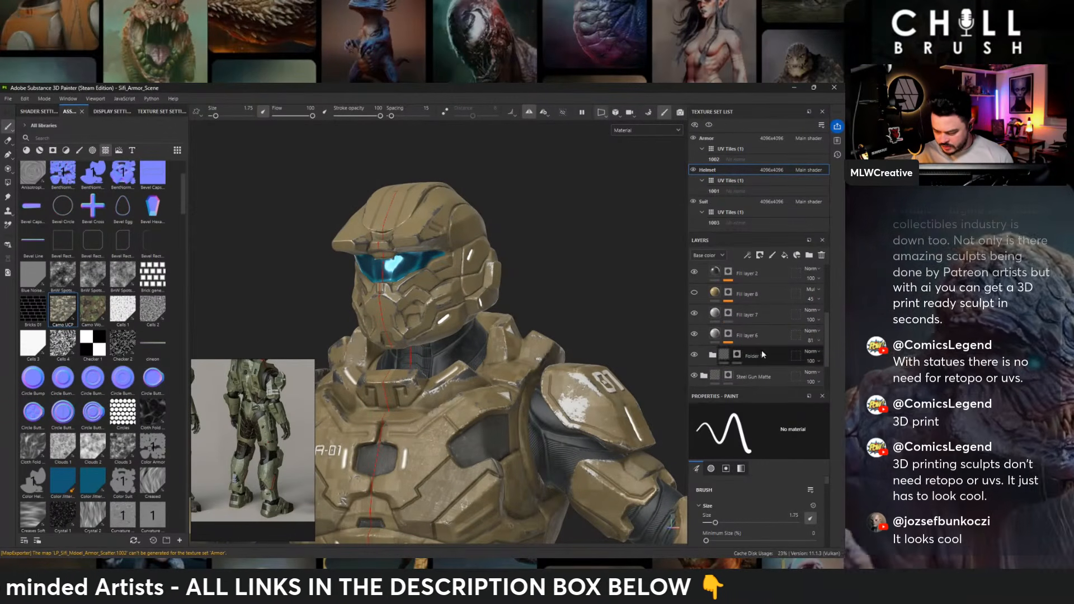
pyautogui.click(711, 355)
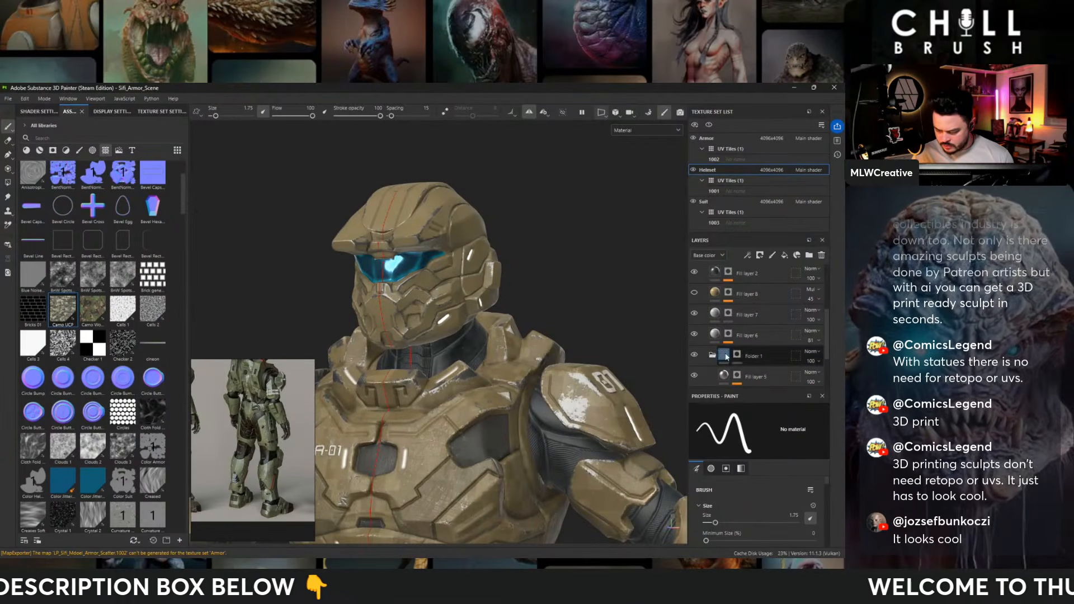
pyautogui.click(737, 358)
pyautogui.keyDown('alt'); pyautogui.moveTo(531, 329); pyautogui.dragTo(577, 329, button='middle'); pyautogui.keyUp('alt')
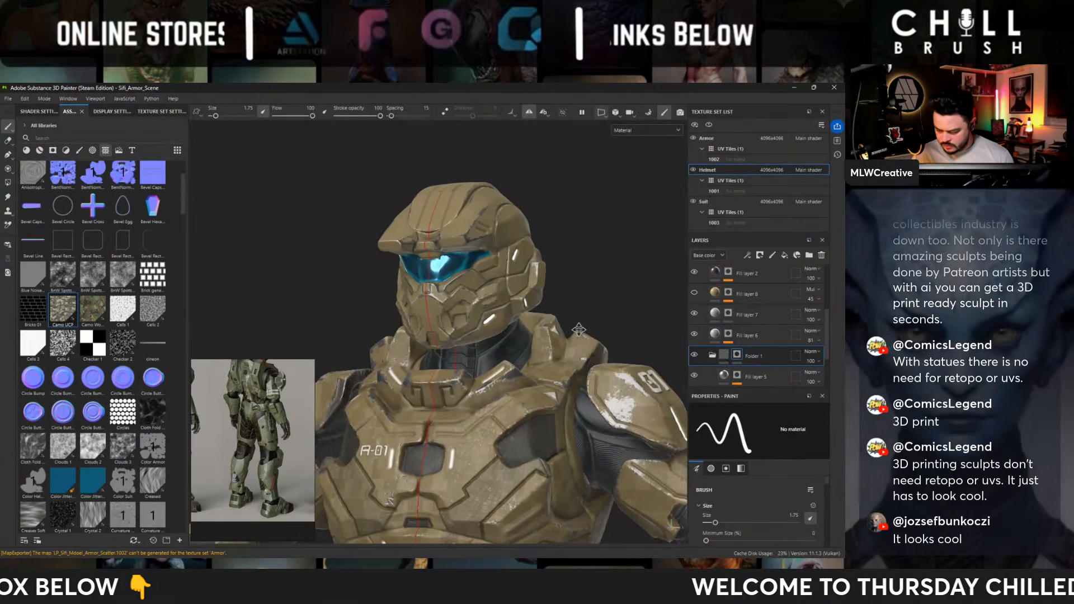
pyautogui.rightClick(736, 355)
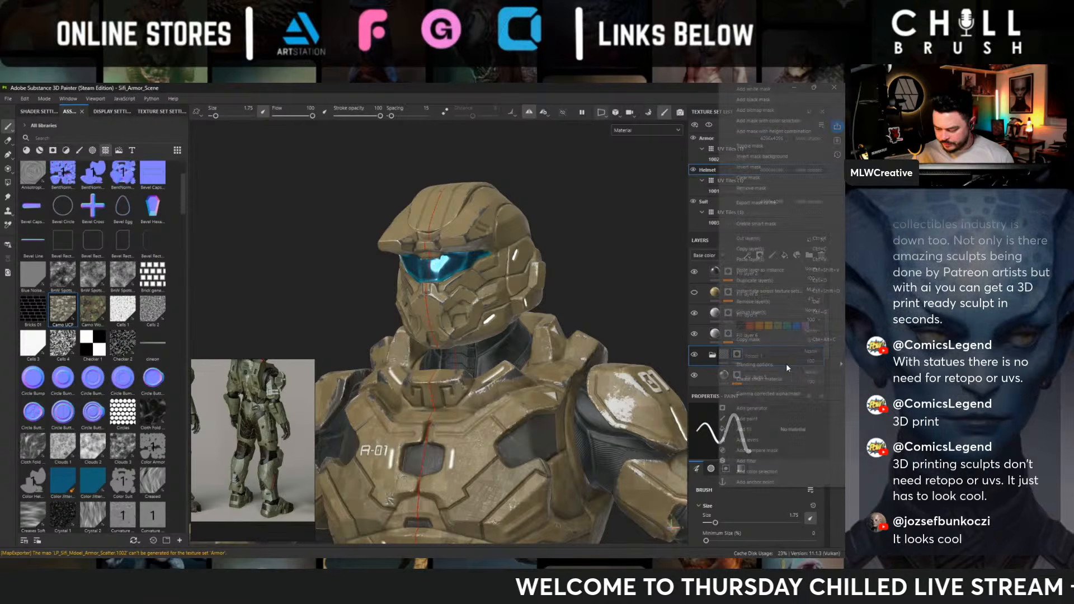
pyautogui.click(778, 101)
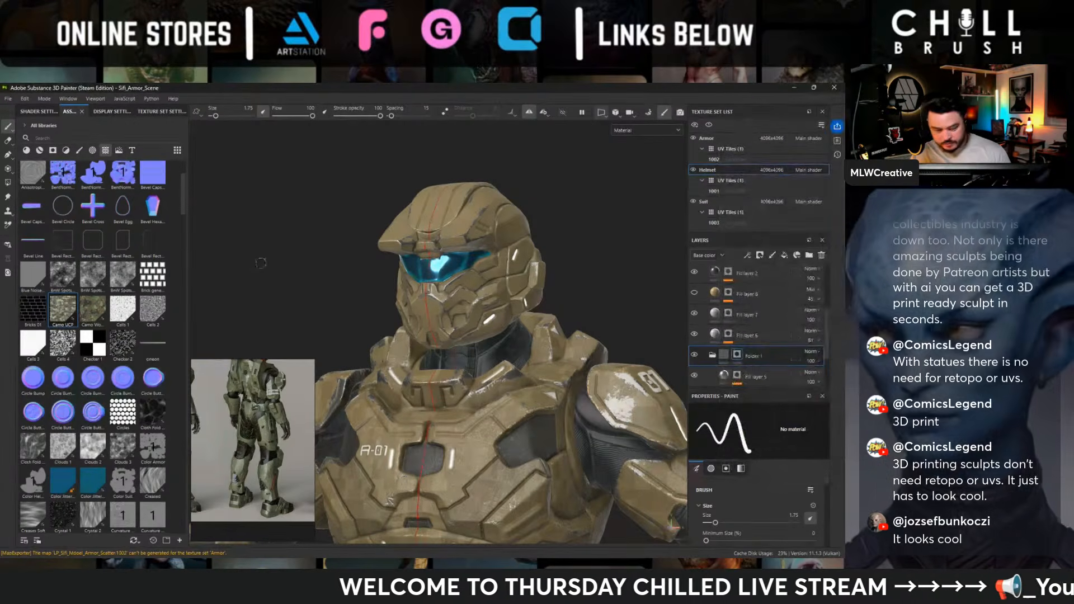
# - Choose the Artistic Heavy Sponge brush and dab wear onto the helmet through Folder 1's mask
pyautogui.click(79, 150)
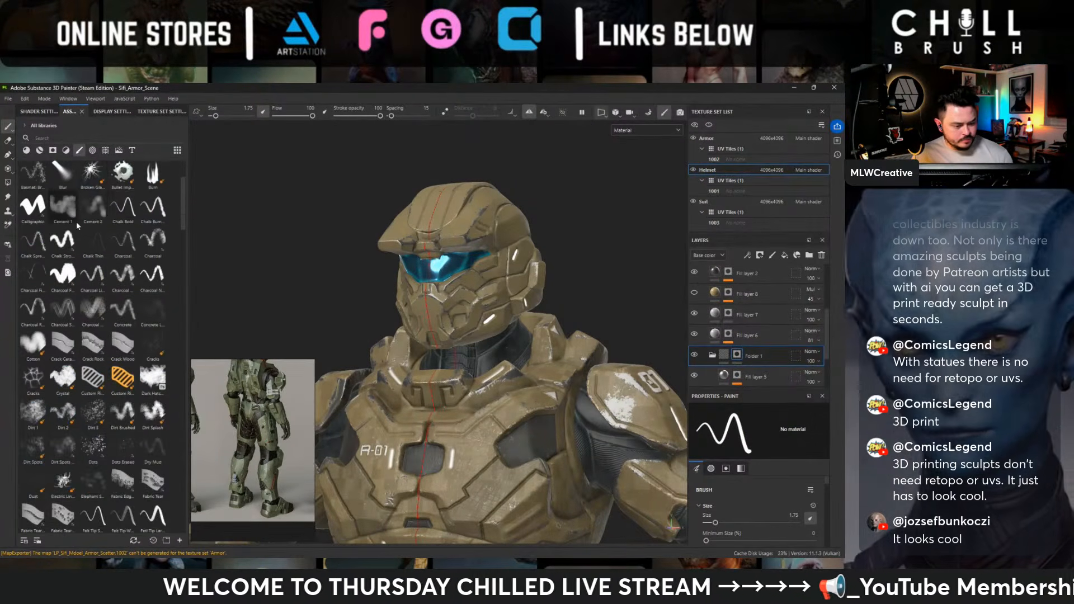
pyautogui.click(112, 182)
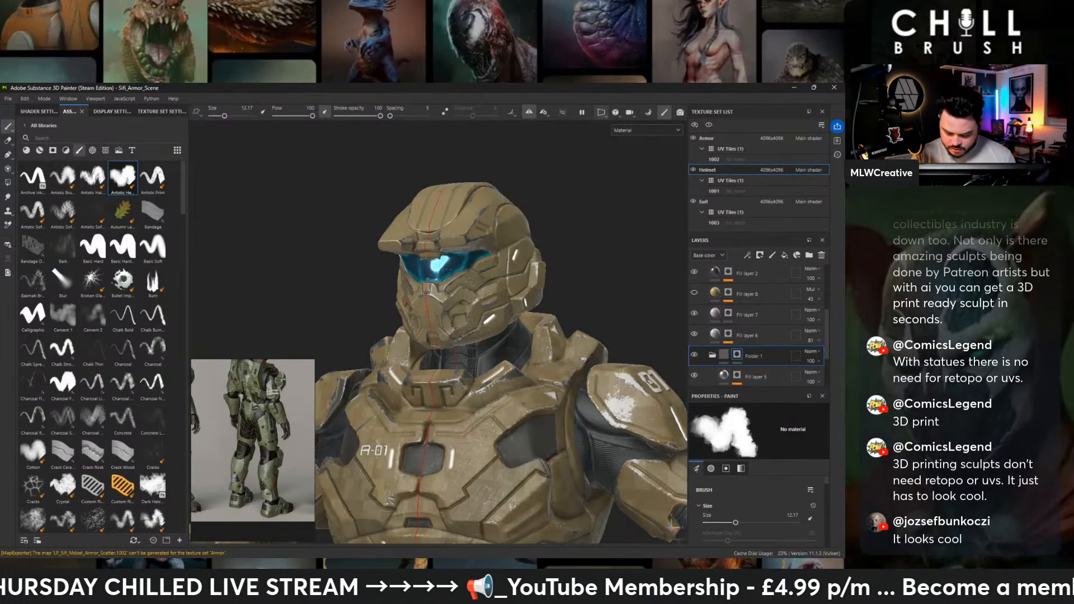
pyautogui.keyDown('alt'); pyautogui.moveTo(569, 253); pyautogui.dragTo(525, 268); pyautogui.keyUp('alt')
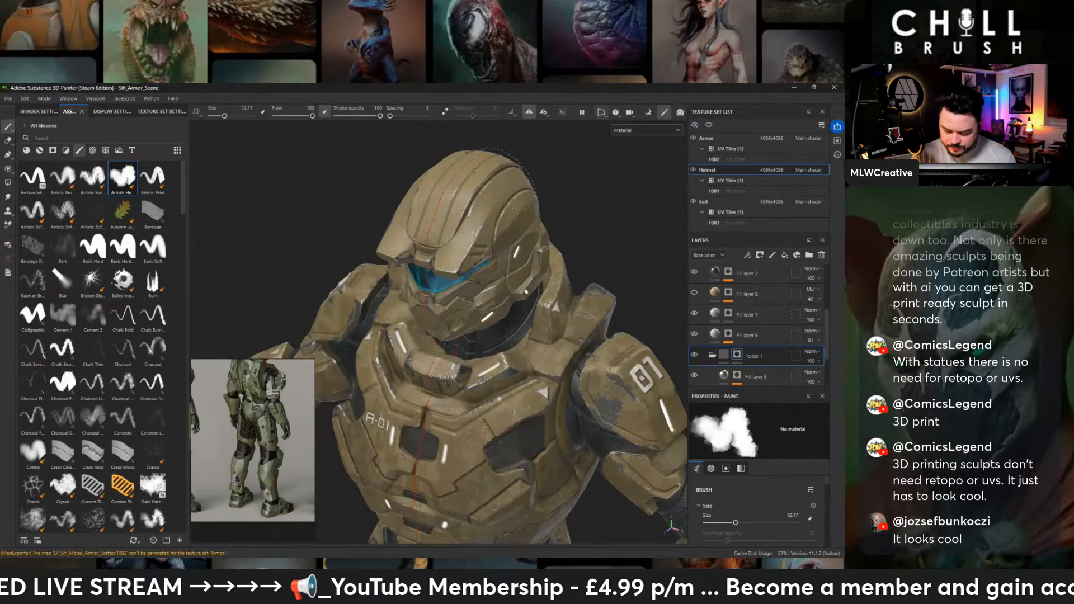
pyautogui.keyDown('alt'); pyautogui.moveTo(599, 246); pyautogui.dragTo(562, 246); pyautogui.keyUp('alt')
pyautogui.keyDown('alt'); pyautogui.moveTo(559, 316); pyautogui.dragTo(540, 278); pyautogui.keyUp('alt')
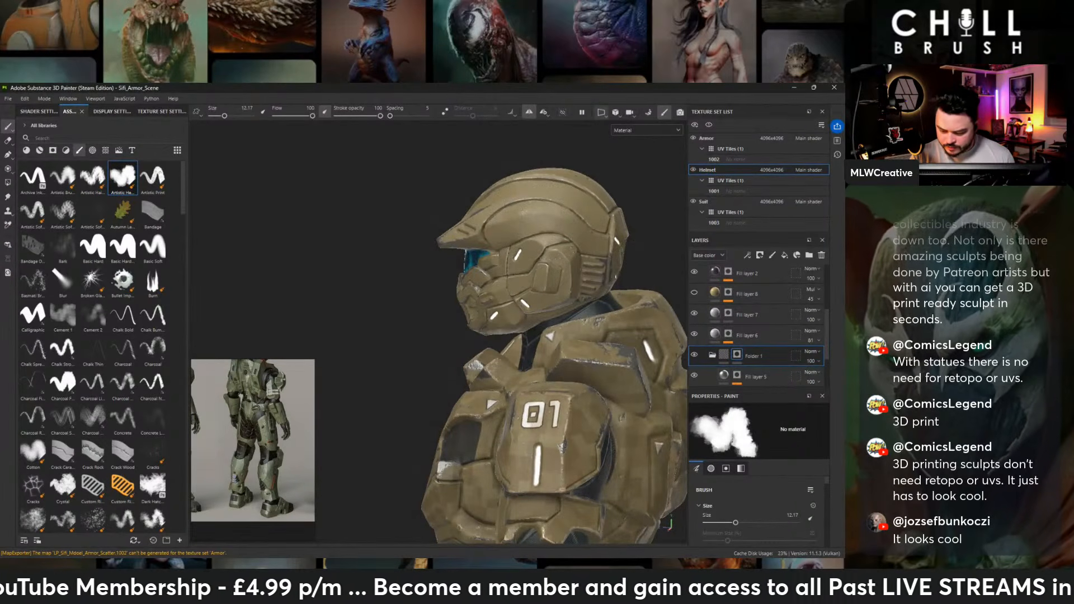
pyautogui.keyDown('alt'); pyautogui.moveTo(517, 328); pyautogui.dragTo(580, 301); pyautogui.keyUp('alt')
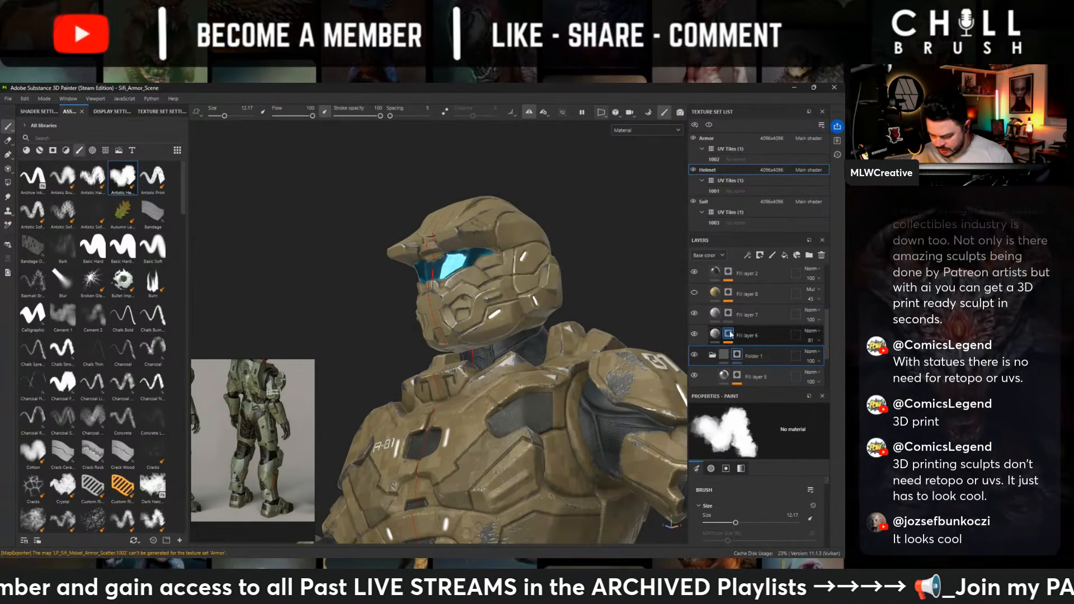
# - Review the layers in the Steel Gun Matte folder and compare the helmet with and without Steel Painted Scraped Green
pyautogui.scroll(-3, 772, 349)
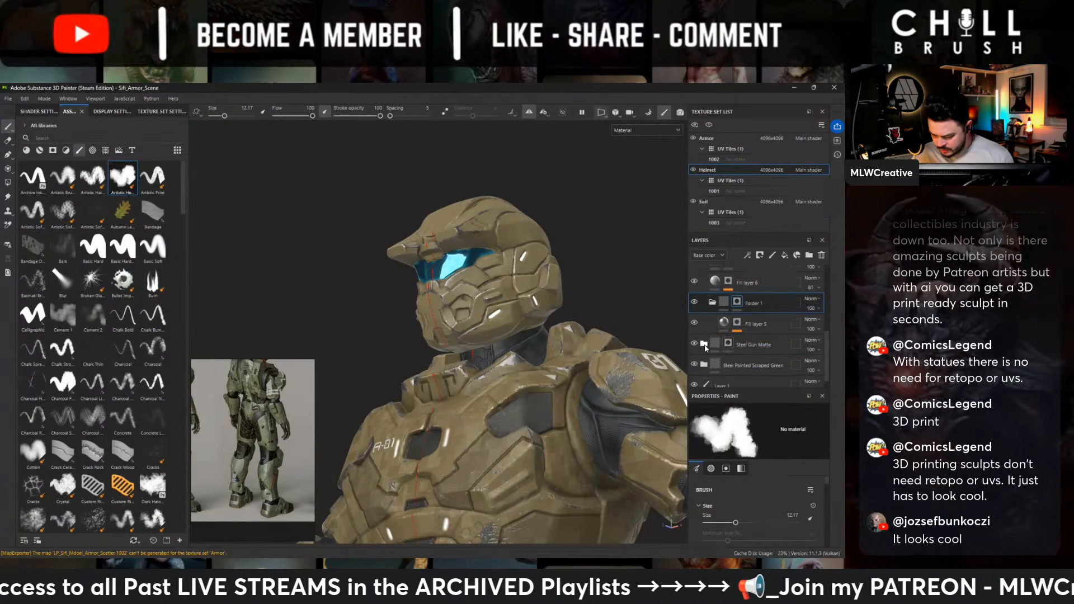
pyautogui.click(703, 344)
pyautogui.scroll(-5, 767, 354)
pyautogui.scroll(4, 764, 354)
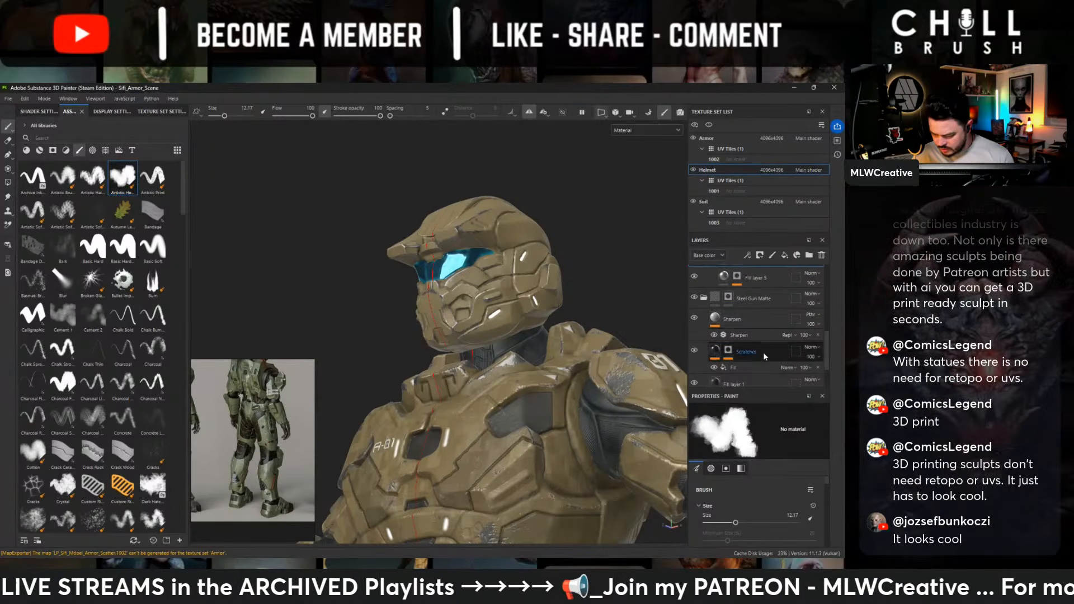
pyautogui.click(705, 299)
pyautogui.click(694, 350)
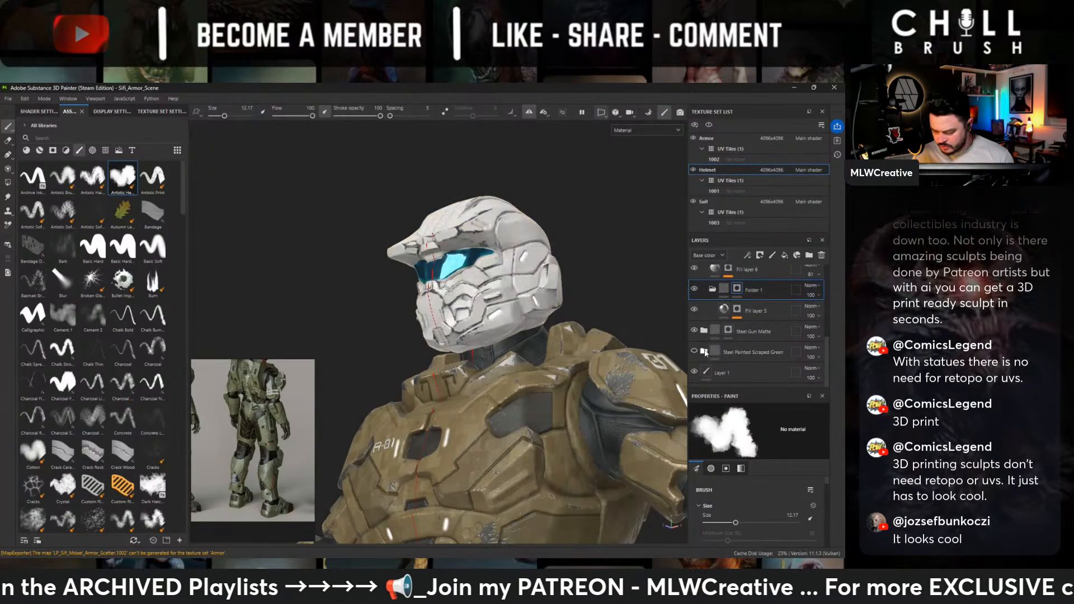
pyautogui.click(694, 350)
# - Give Fill layer 4 inside the Helmet's Steel Painted Scraped Green folder a black mask
pyautogui.click(703, 351)
pyautogui.scroll(-1, 745, 357)
pyautogui.rightClick(746, 356)
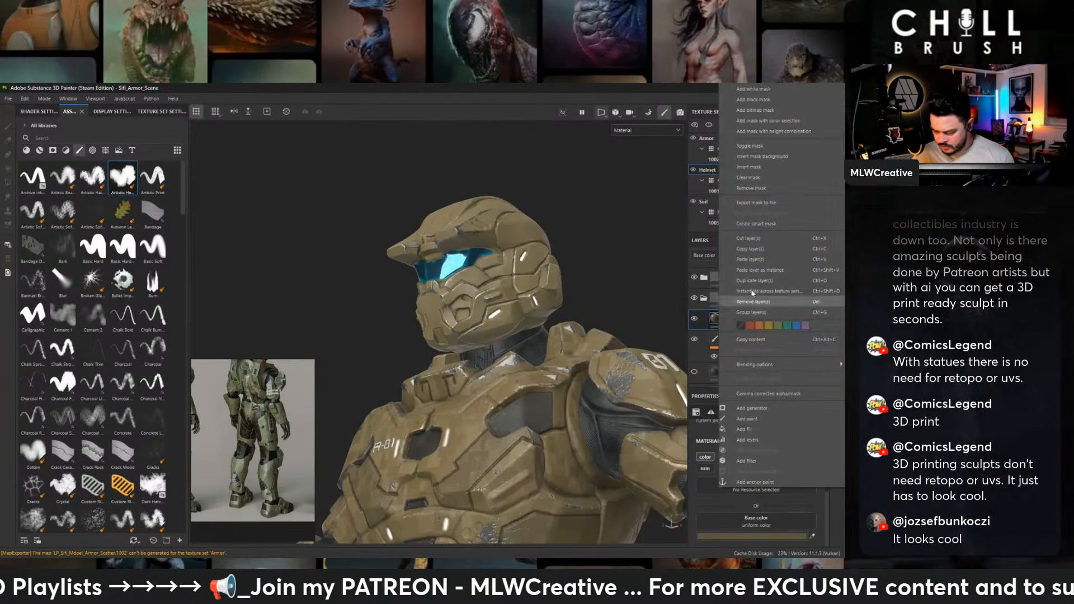
pyautogui.click(753, 99)
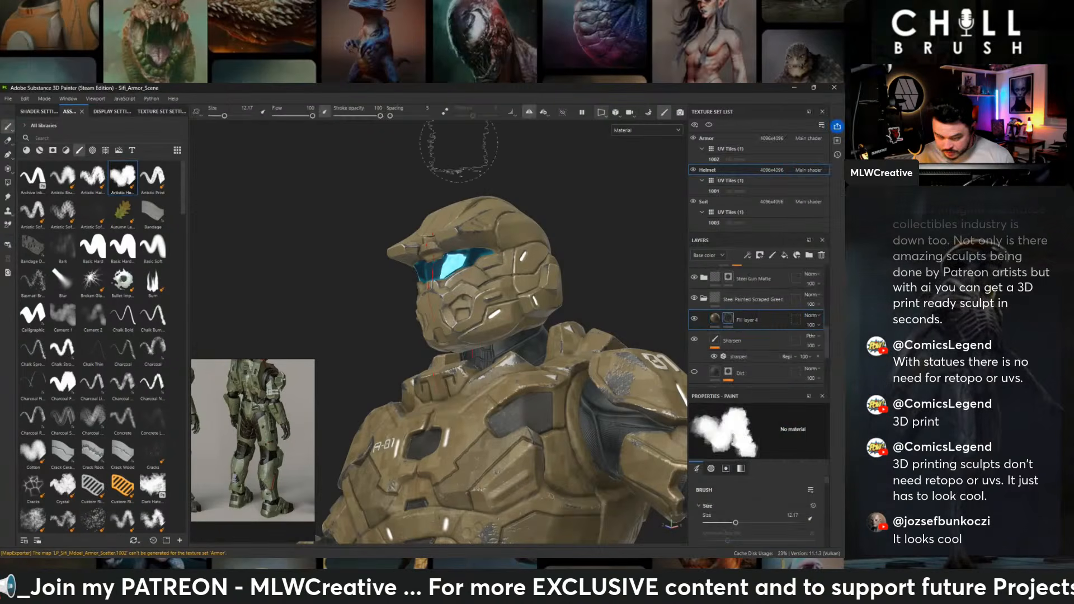
# - Choose the Basic Hard brush at size 10 and paint Fill layer 4's mask in broad patches over the helmet's front, brow and sides
pyautogui.click(94, 246)
pyautogui.scroll(5, 383, 257)
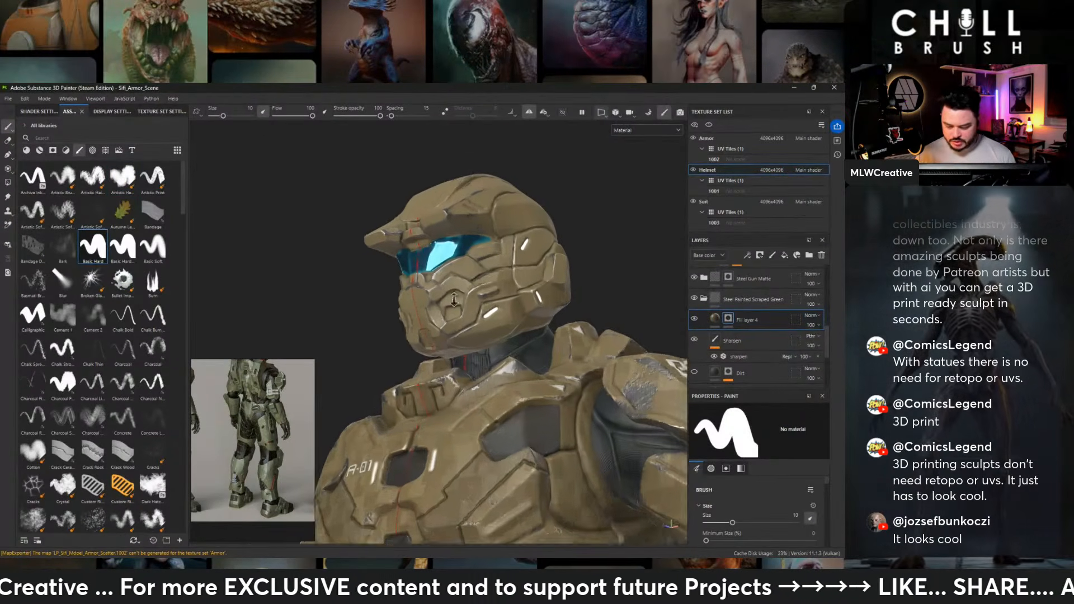
pyautogui.keyDown('alt'); pyautogui.moveTo(608, 234); pyautogui.dragTo(533, 270); pyautogui.keyUp('alt')
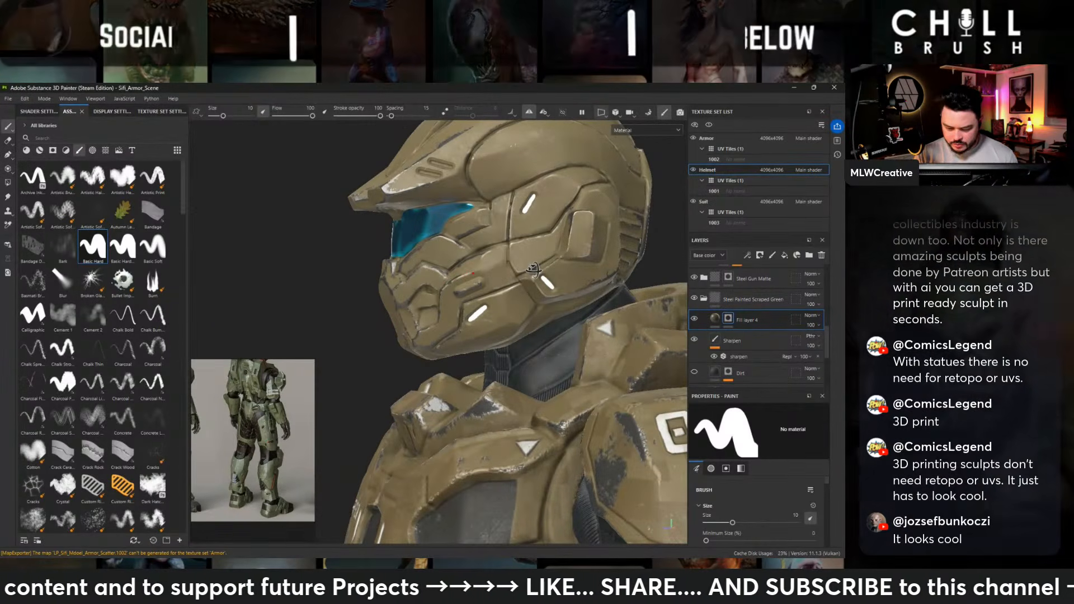
pyautogui.keyDown('alt'); pyautogui.moveTo(533, 271); pyautogui.dragTo(627, 262); pyautogui.keyUp('alt')
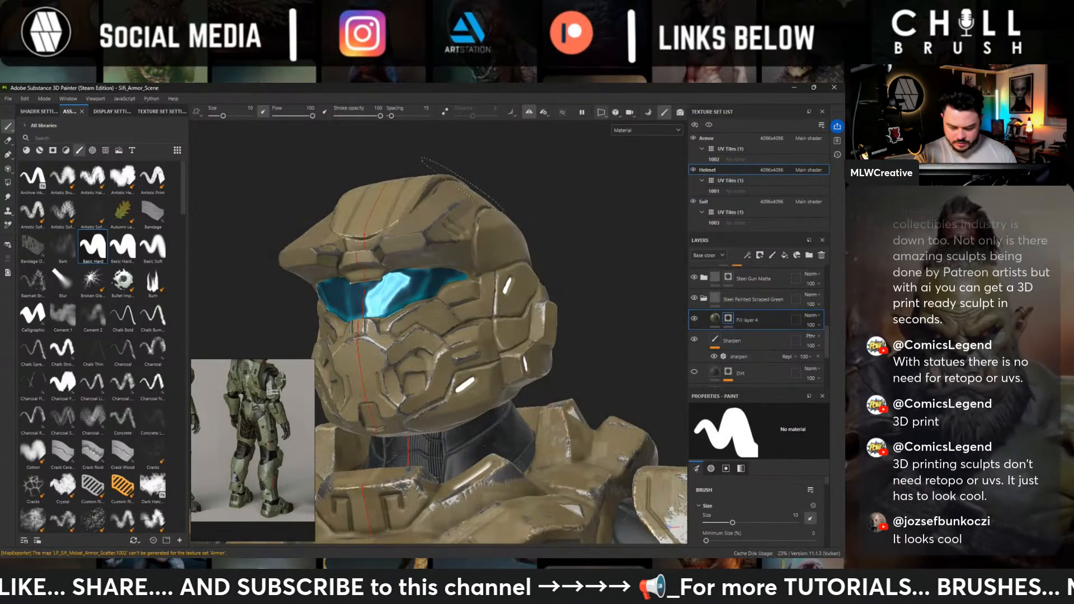
pyautogui.keyDown('alt'); pyautogui.moveTo(463, 184); pyautogui.dragTo(469, 285); pyautogui.keyUp('alt')
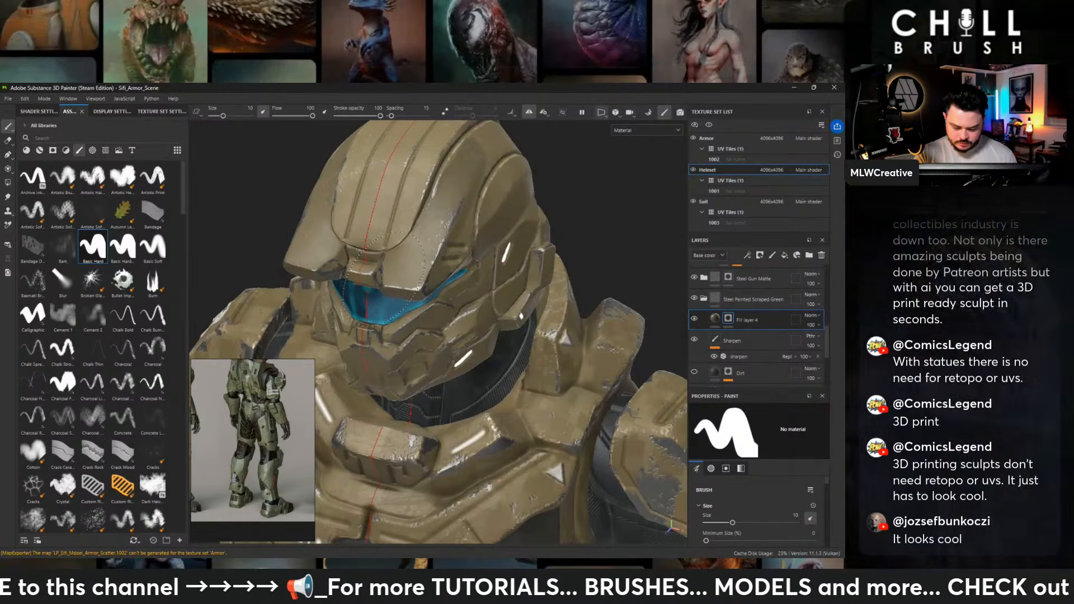
pyautogui.keyDown('alt'); pyautogui.moveTo(342, 258); pyautogui.dragTo(386, 280); pyautogui.keyUp('alt')
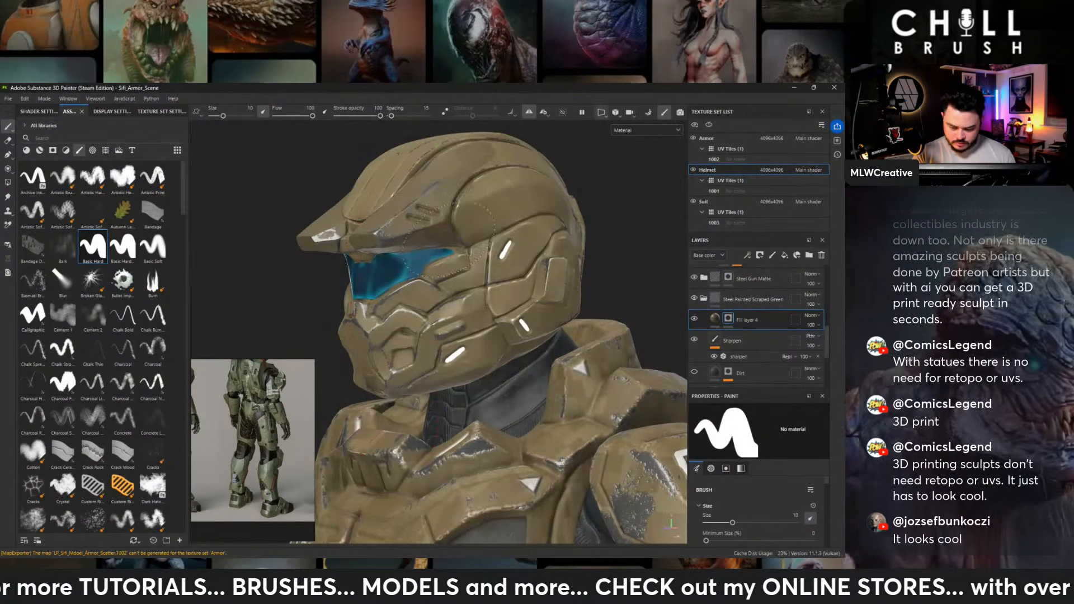
pyautogui.keyDown('alt'); pyautogui.moveTo(467, 238); pyautogui.dragTo(463, 232); pyautogui.keyUp('alt')
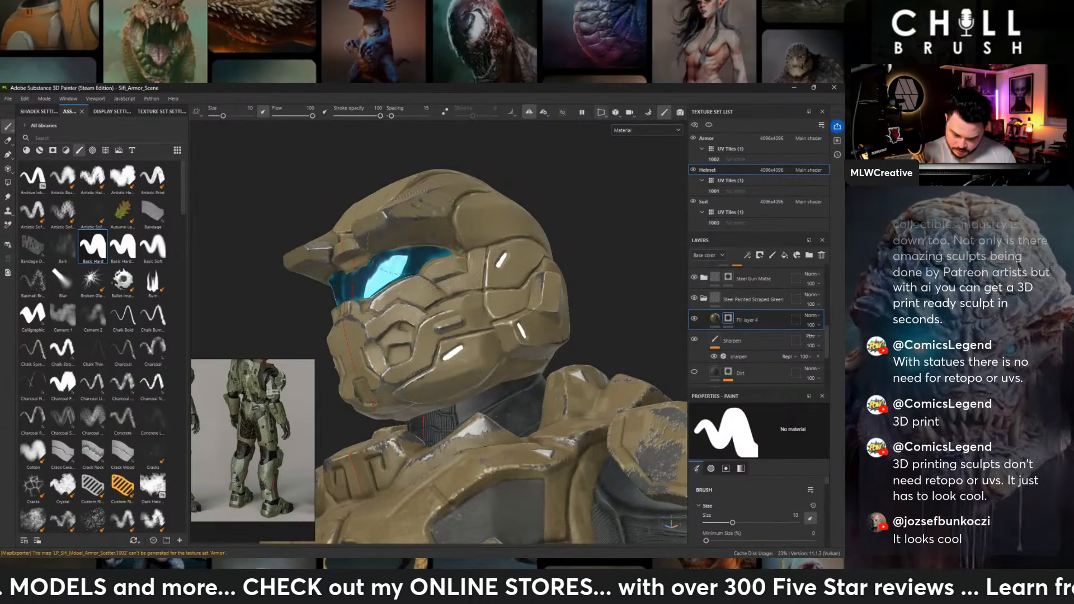
# - Continue painting Fill layer 4's mask across the upper side, crown and back of the helmet
pyautogui.keyDown('alt'); pyautogui.moveTo(415, 231); pyautogui.dragTo(336, 279); pyautogui.keyUp('alt')
pyautogui.keyDown('alt'); pyautogui.moveTo(481, 162); pyautogui.dragTo(358, 249, button='middle'); pyautogui.keyUp('alt')
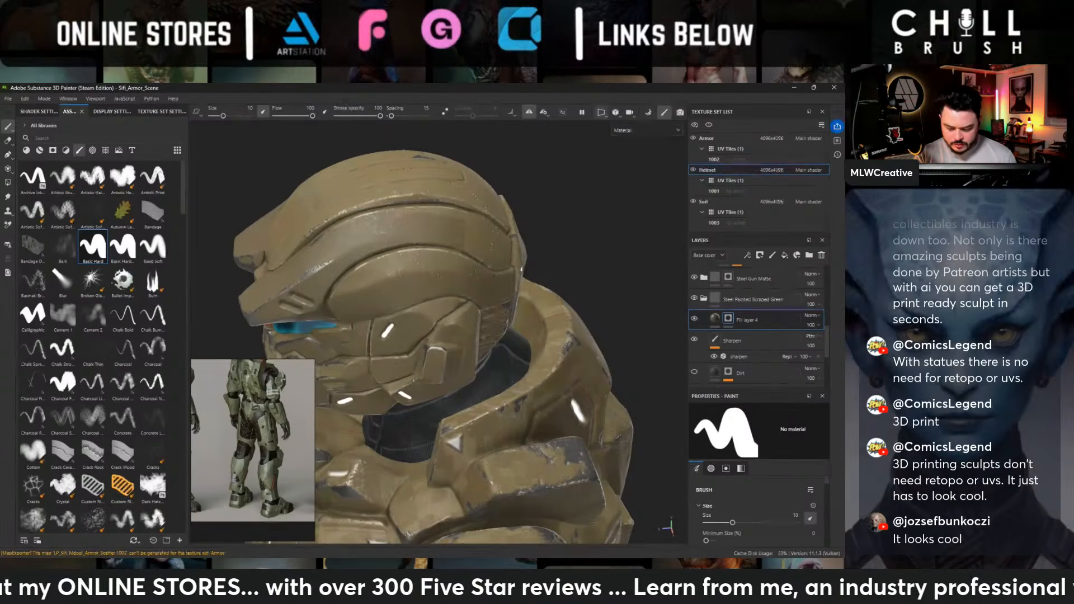
pyautogui.keyDown('alt'); pyautogui.moveTo(484, 232); pyautogui.dragTo(376, 235); pyautogui.keyUp('alt')
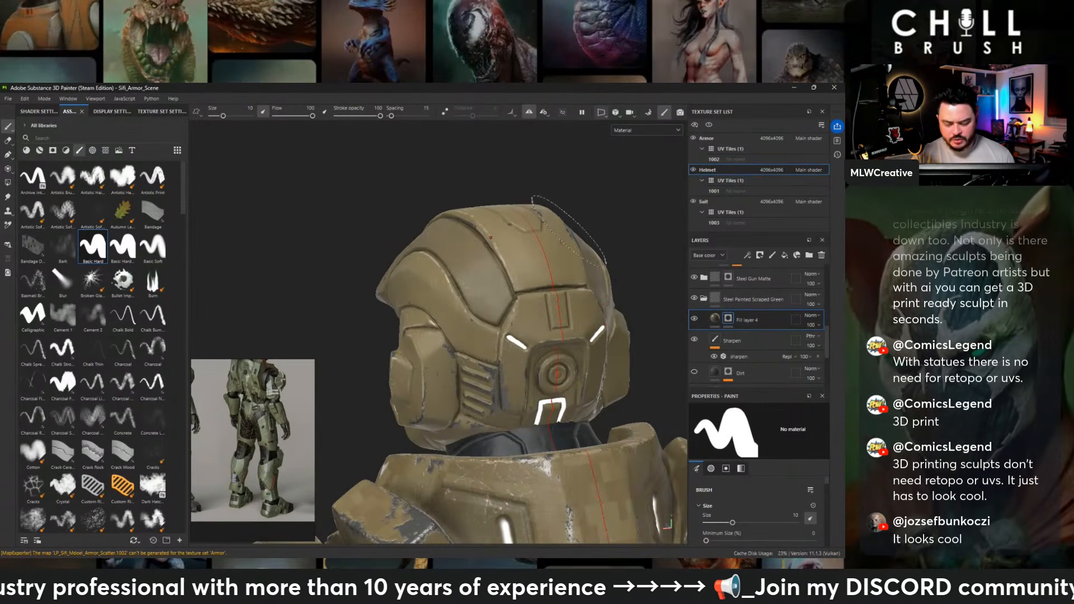
pyautogui.moveTo(554, 240)
pyautogui.keyDown('alt'); pyautogui.mouseDown()
pyautogui.moveTo(615, 349)
pyautogui.moveTo(534, 339)
pyautogui.mouseUp(); pyautogui.keyUp('alt')
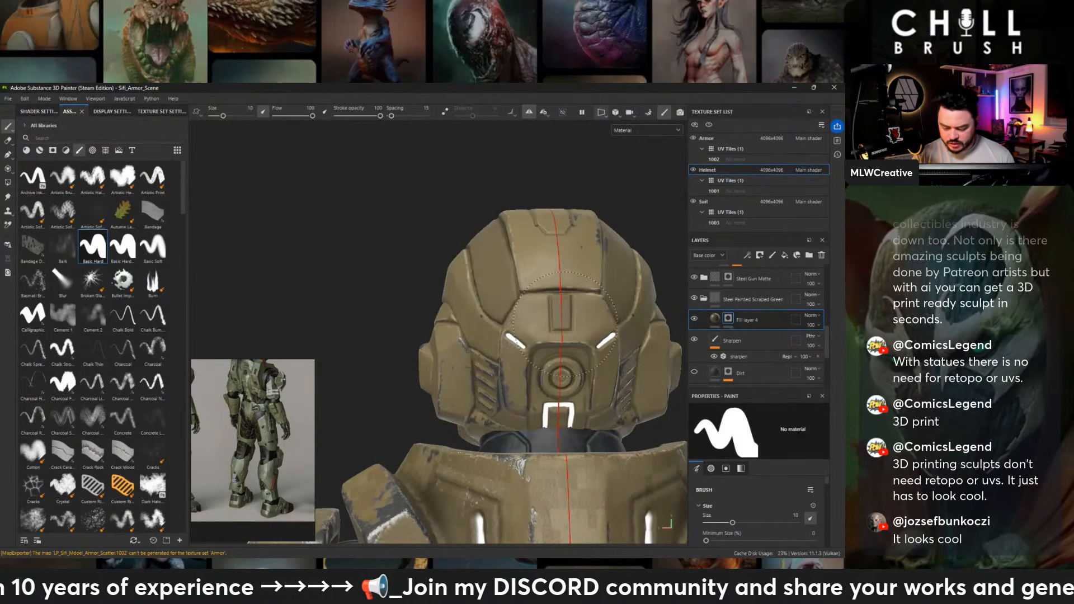
pyautogui.keyDown('alt'); pyautogui.moveTo(559, 322); pyautogui.dragTo(623, 267); pyautogui.keyUp('alt')
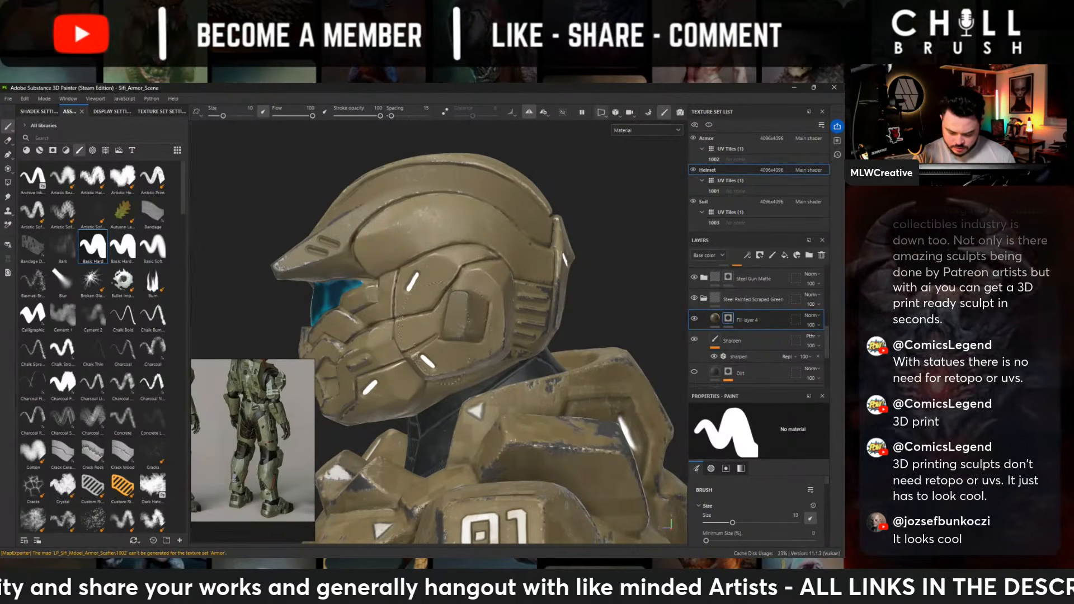
# - Reduce the brush size to 2.44 and refine Fill layer 4's mask on the helmet's side panels and the area beside the visor
pyautogui.keyDown('alt'); pyautogui.moveTo(462, 306); pyautogui.dragTo(457, 304); pyautogui.keyUp('alt')
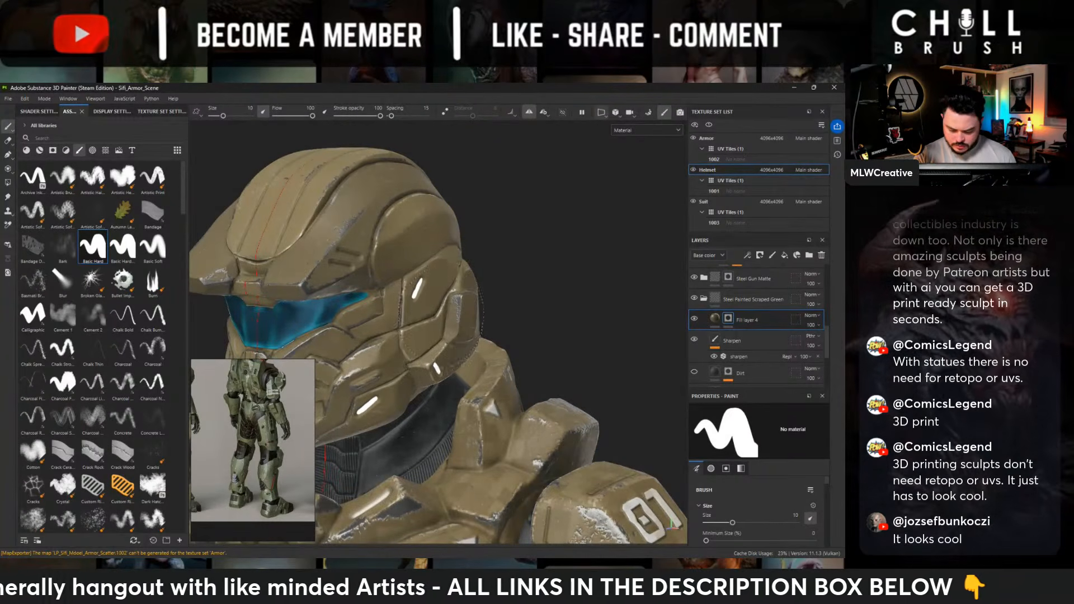
pyautogui.keyDown('alt'); pyautogui.moveTo(444, 309); pyautogui.dragTo(449, 317); pyautogui.keyUp('alt')
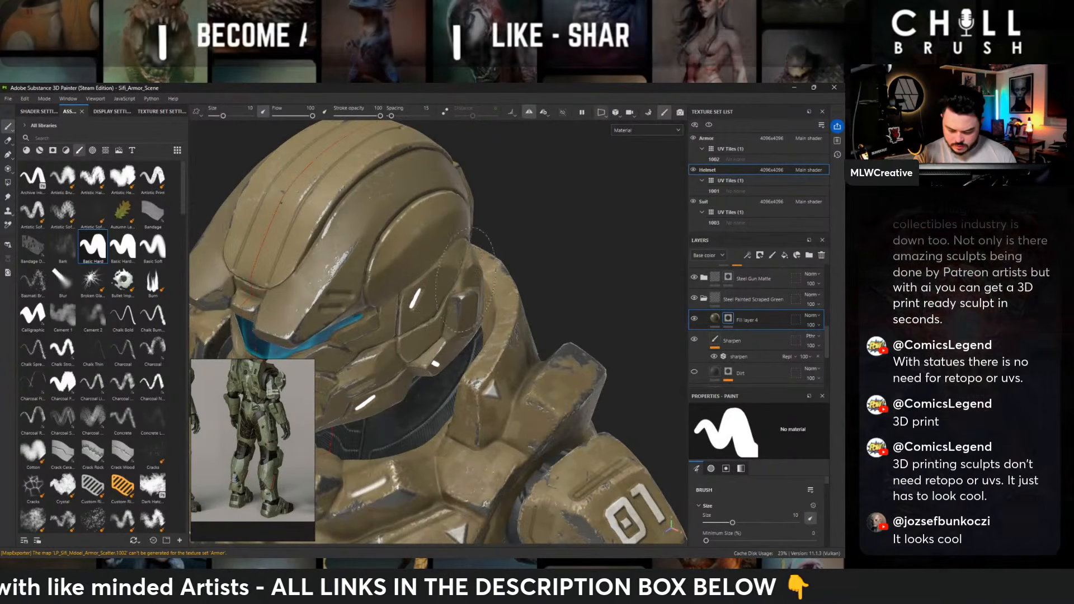
pyautogui.keyDown('alt'); pyautogui.moveTo(495, 289); pyautogui.dragTo(556, 293); pyautogui.keyUp('alt')
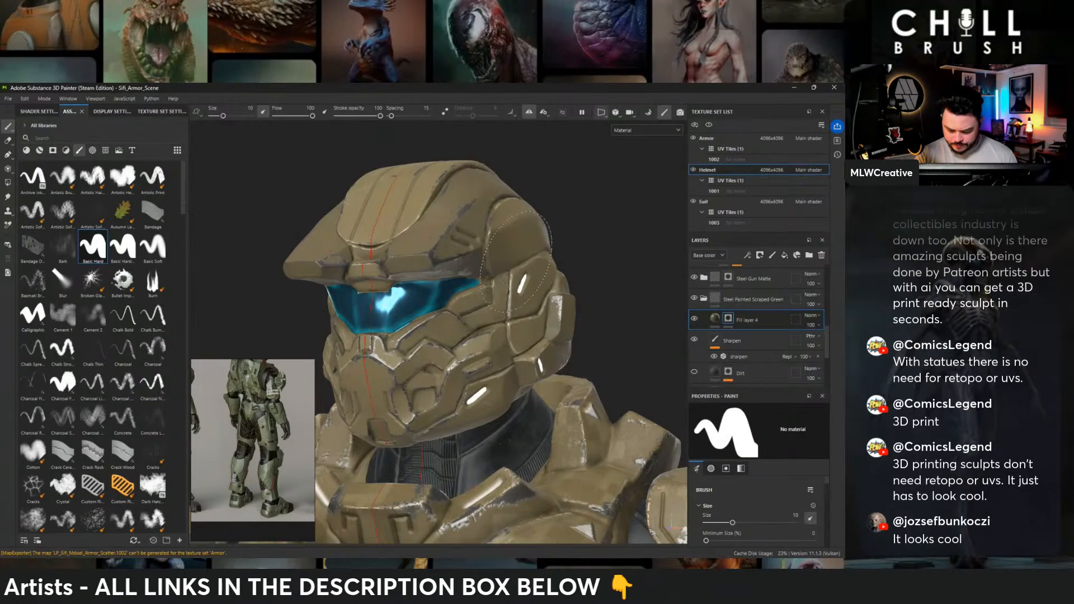
pyautogui.moveTo(529, 270); pyautogui.dragTo(548, 238, button='middle')
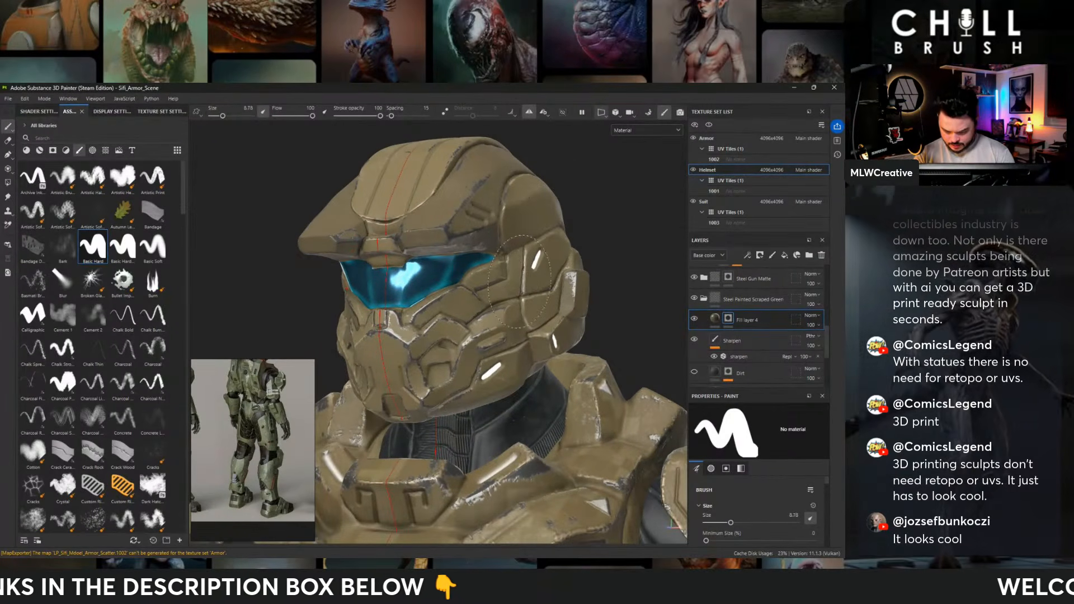
pyautogui.keyDown('ctrl'); pyautogui.moveTo(519, 282); pyautogui.dragTo(481, 282, button='right'); pyautogui.keyUp('ctrl')
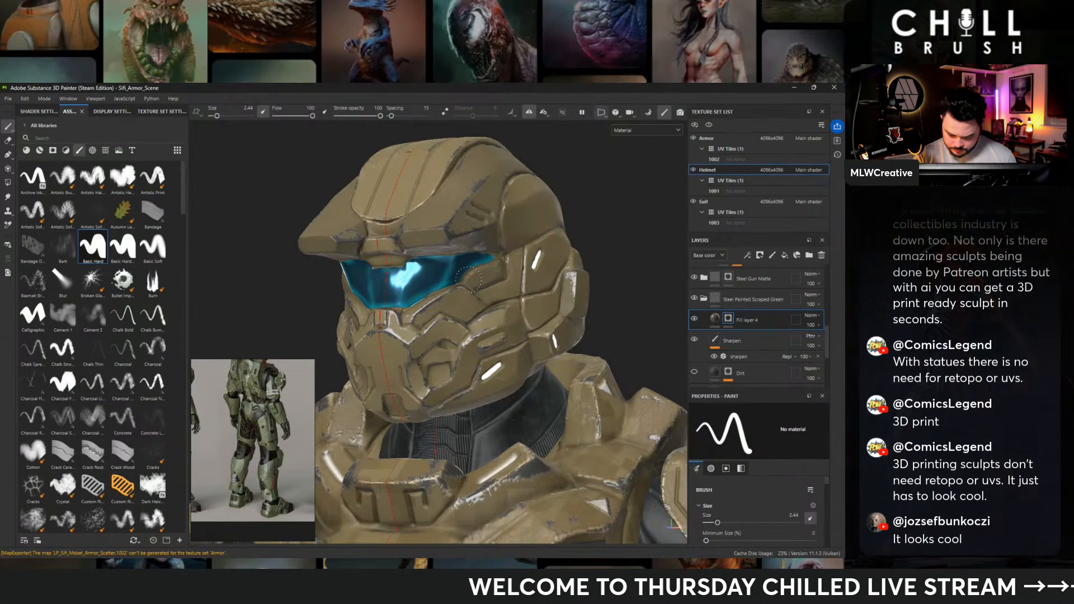
pyautogui.keyDown('alt'); pyautogui.moveTo(490, 283); pyautogui.dragTo(541, 217, button='middle'); pyautogui.keyUp('alt')
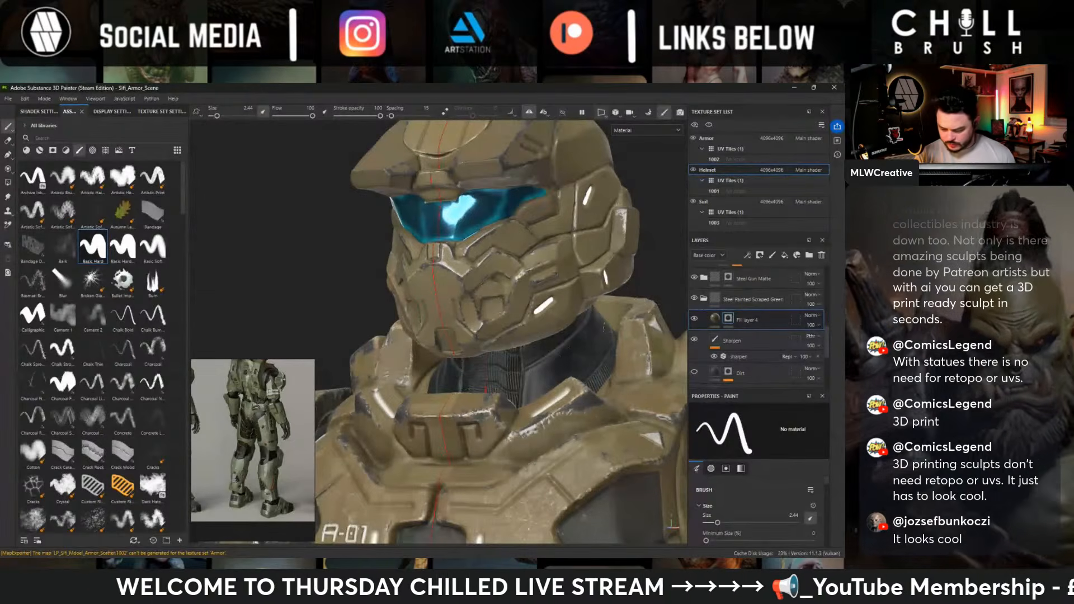
# - Paint the Steel Gun Matte folder's mask to bring dark metal into the helmet's cheek vents and chin recess
pyautogui.click(752, 279)
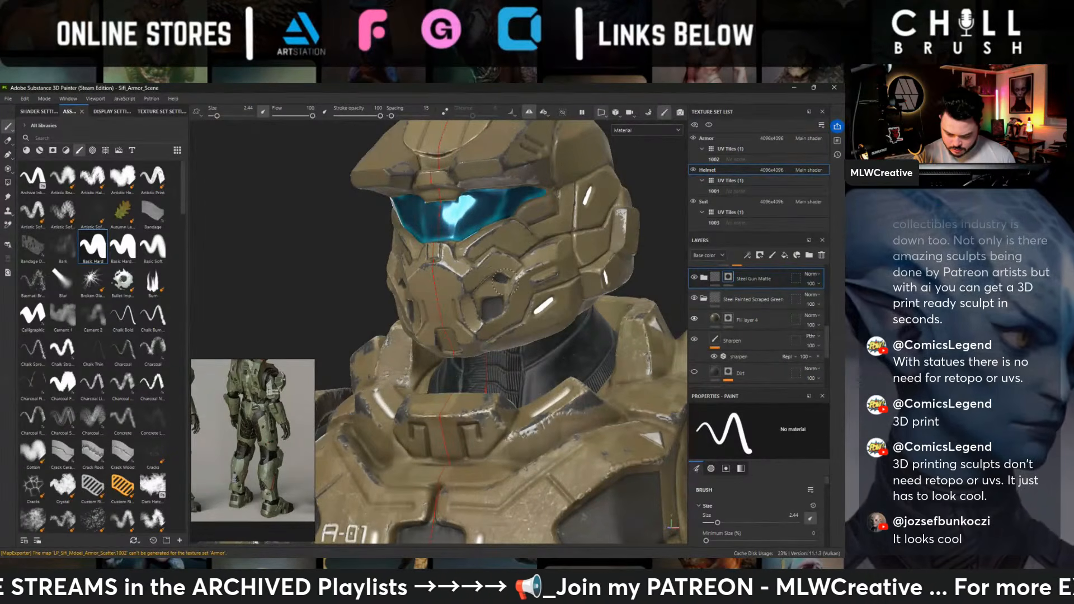
pyautogui.keyDown('alt'); pyautogui.moveTo(508, 280); pyautogui.dragTo(576, 285); pyautogui.keyUp('alt')
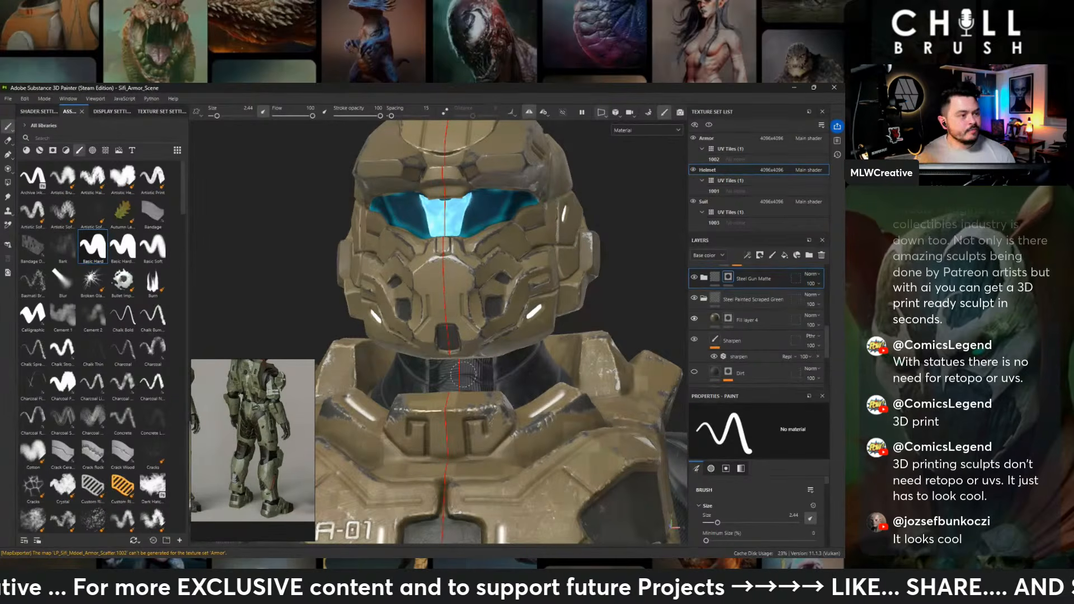
pyautogui.keyDown('alt'); pyautogui.moveTo(464, 373); pyautogui.dragTo(421, 358, button='right'); pyautogui.keyUp('alt')
# - Examine the painted helmet from several sides and against the full armor at different distances
pyautogui.keyDown('alt'); pyautogui.moveTo(420, 336); pyautogui.dragTo(539, 305); pyautogui.keyUp('alt')
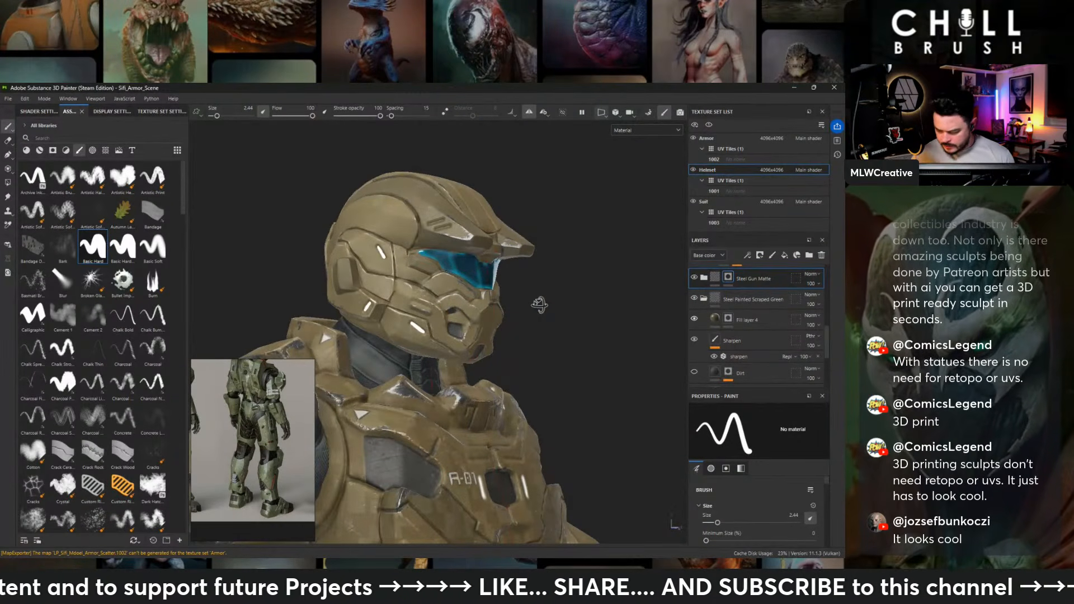
pyautogui.keyDown('alt'); pyautogui.moveTo(539, 305); pyautogui.dragTo(384, 244); pyautogui.keyUp('alt')
pyautogui.keyDown('alt'); pyautogui.moveTo(384, 244); pyautogui.dragTo(280, 192, button='right'); pyautogui.keyUp('alt')
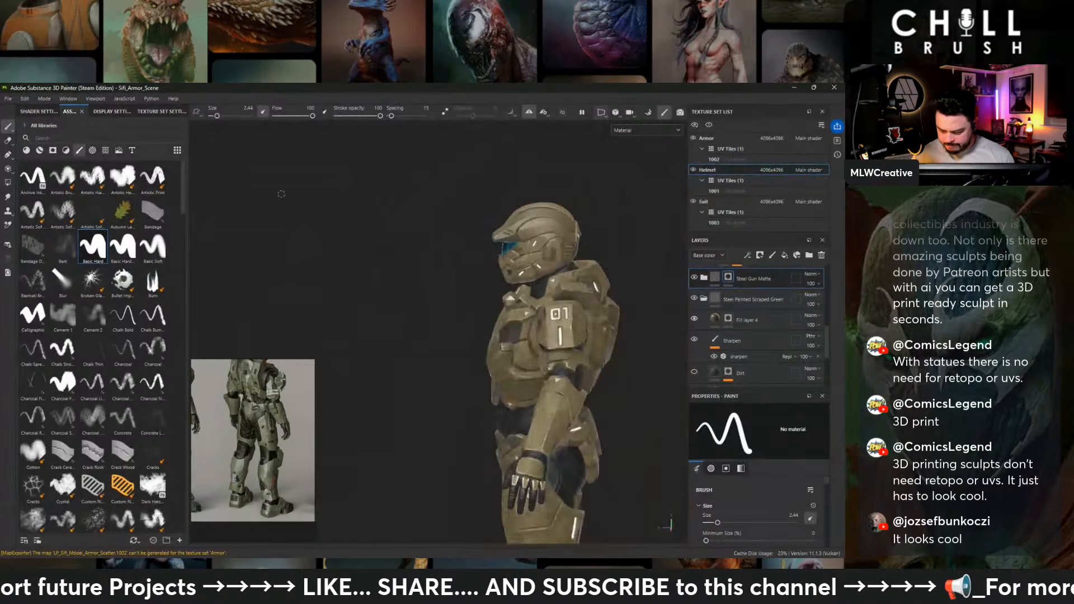
pyautogui.keyDown('alt'); pyautogui.moveTo(520, 210); pyautogui.dragTo(665, 229); pyautogui.keyUp('alt')
pyautogui.scroll(5, 732, 301)
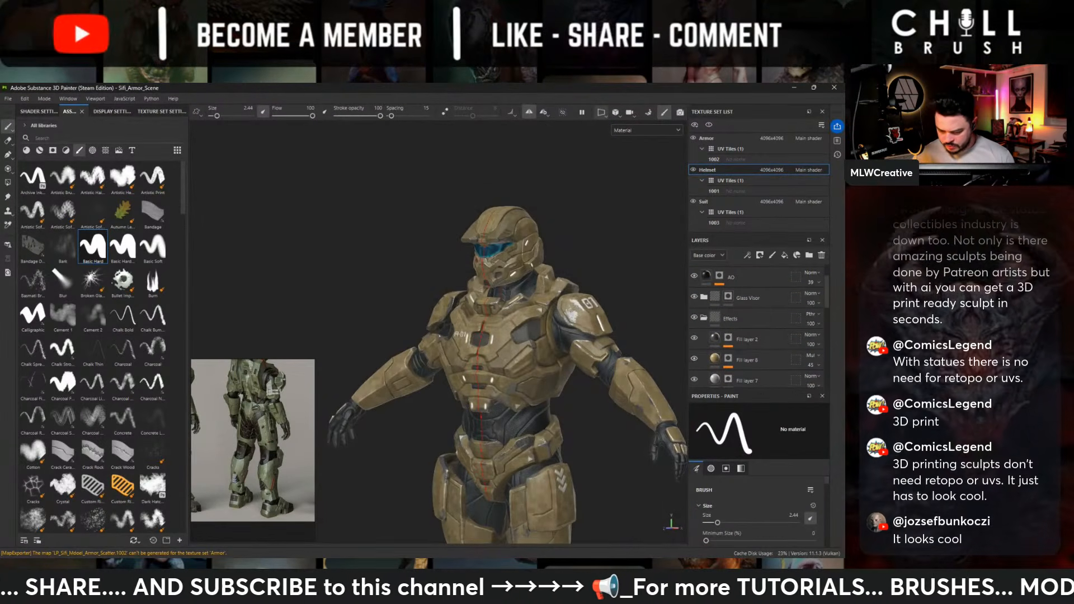
pyautogui.keyDown('alt'); pyautogui.moveTo(537, 238); pyautogui.dragTo(560, 240); pyautogui.keyUp('alt')
pyautogui.keyDown('alt'); pyautogui.moveTo(537, 240); pyautogui.dragTo(610, 271, button='right'); pyautogui.keyUp('alt')
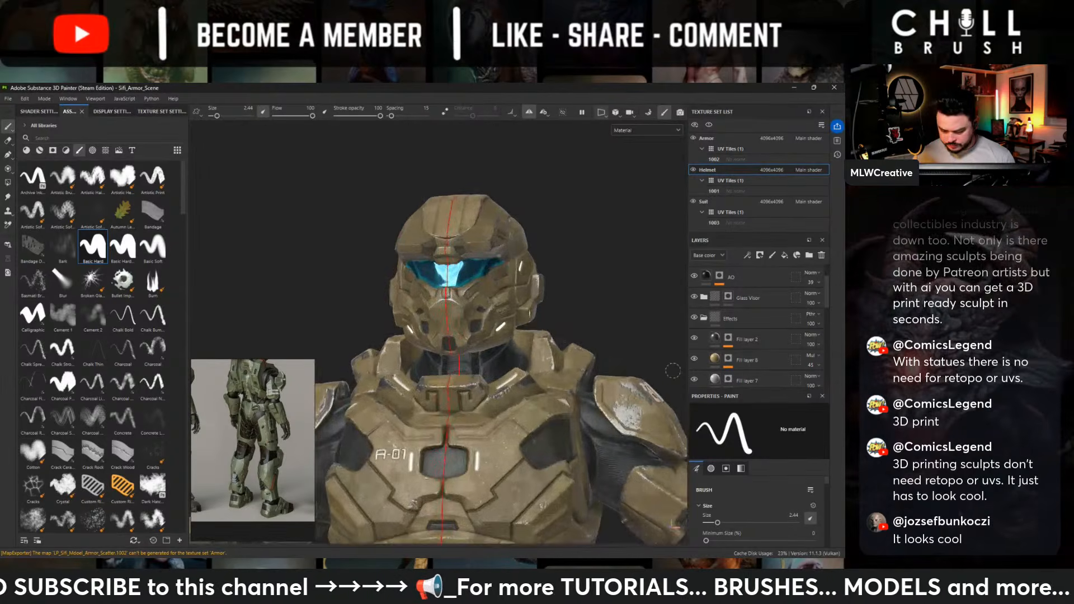
pyautogui.keyDown('alt'); pyautogui.moveTo(609, 271); pyautogui.dragTo(592, 262); pyautogui.keyUp('alt')
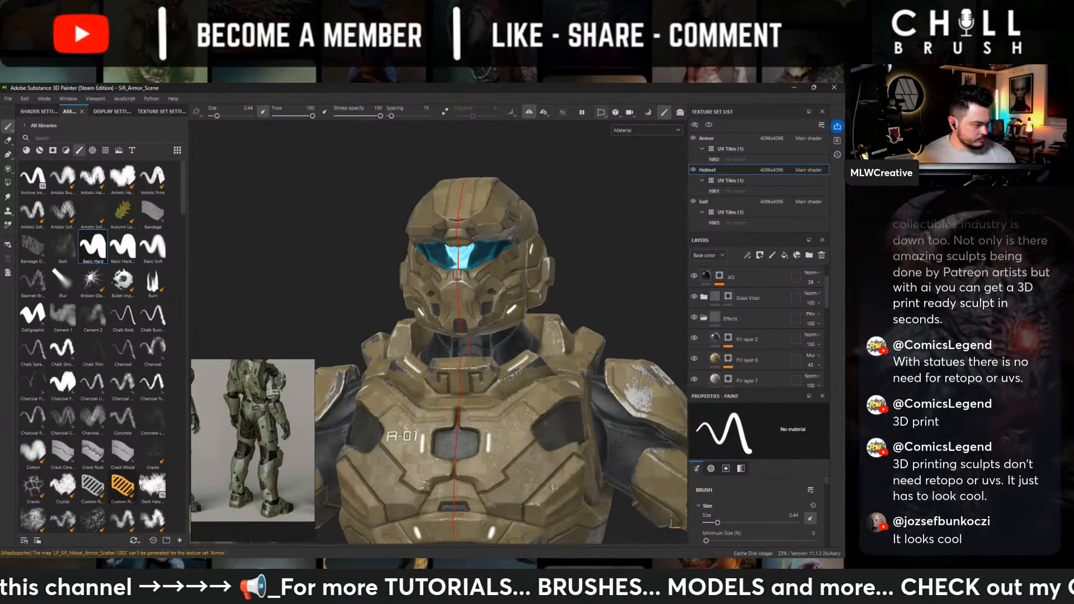
pyautogui.keyDown('alt'); pyautogui.moveTo(375, 272); pyautogui.dragTo(428, 247); pyautogui.keyUp('alt')
pyautogui.keyDown('alt'); pyautogui.moveTo(428, 247); pyautogui.dragTo(417, 271, button='middle'); pyautogui.keyUp('alt')
pyautogui.keyDown('alt'); pyautogui.moveTo(416, 271); pyautogui.dragTo(467, 286, button='right'); pyautogui.keyUp('alt')
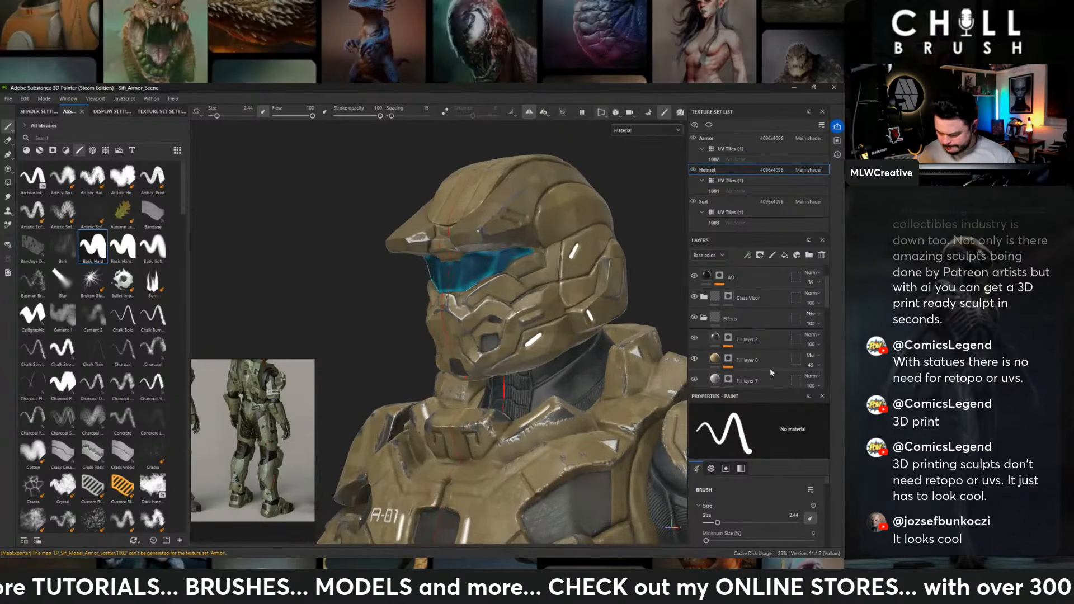
# - Select the mask of Fill layer 4 in Steel Painted Scraped Green and compare the helmet with the chest and shoulder armor
pyautogui.scroll(-5, 738, 341)
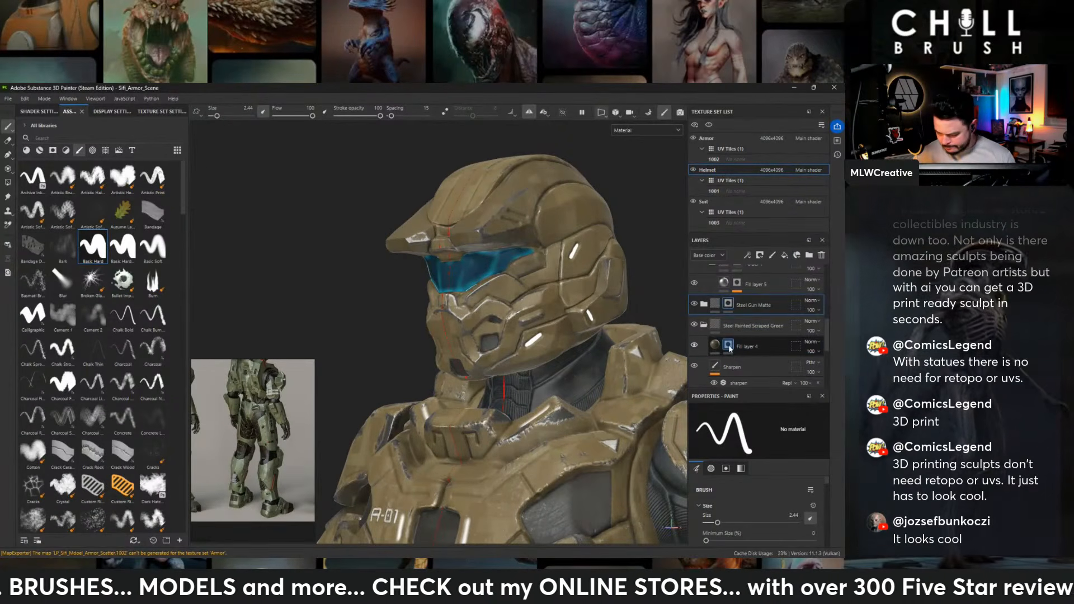
pyautogui.click(728, 346)
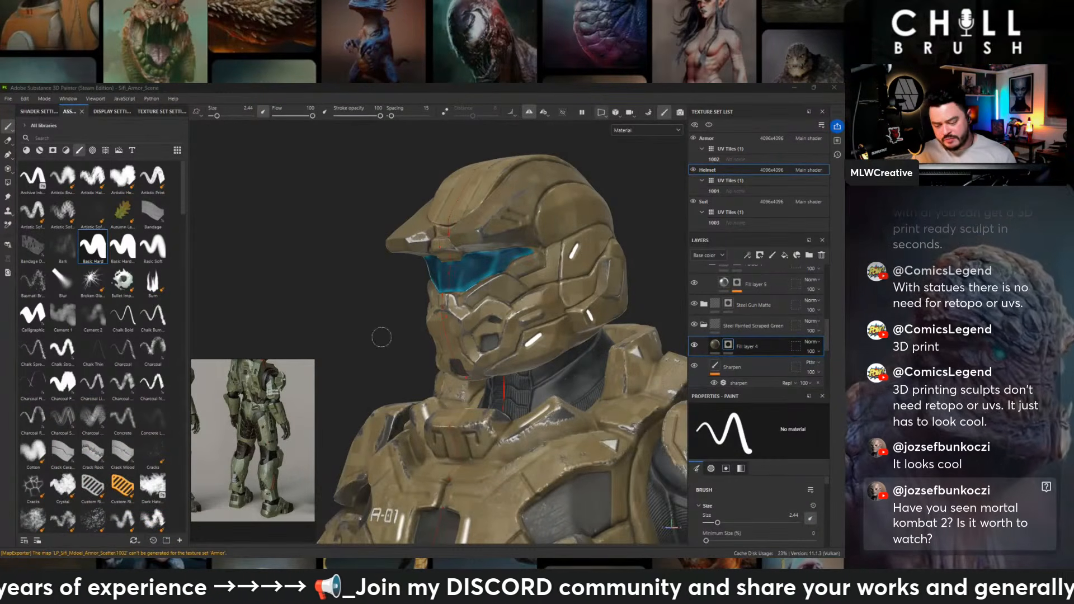
pyautogui.keyDown('alt'); pyautogui.moveTo(613, 298); pyautogui.dragTo(679, 274); pyautogui.keyUp('alt')
pyautogui.keyDown('alt'); pyautogui.moveTo(580, 346); pyautogui.dragTo(553, 281, button='middle'); pyautogui.keyUp('alt')
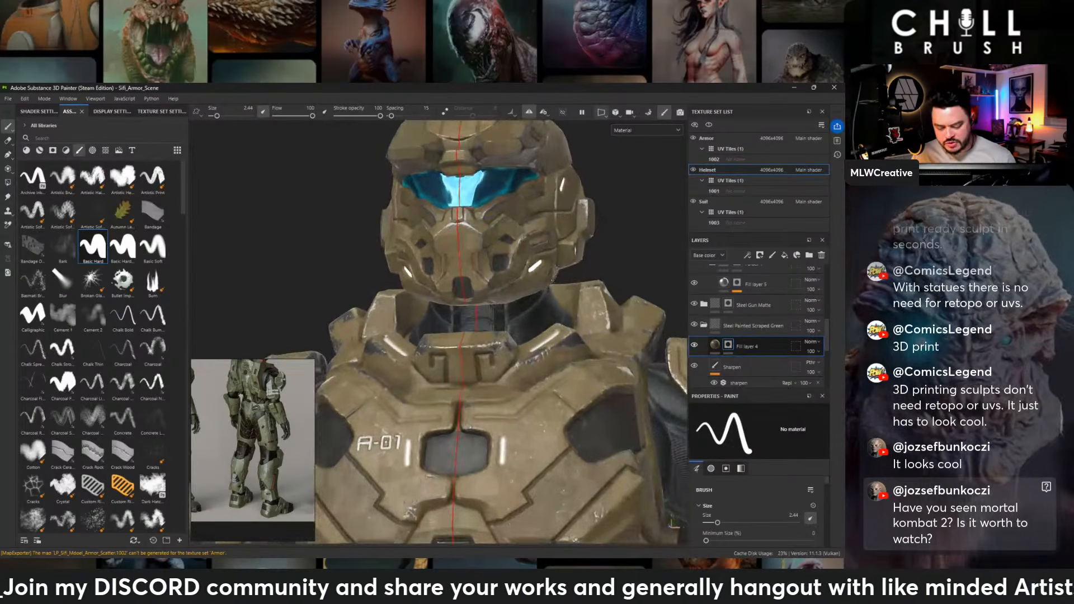
pyautogui.moveTo(566, 270)
pyautogui.keyDown('alt'); pyautogui.mouseDown()
pyautogui.moveTo(576, 263)
pyautogui.moveTo(433, 265)
pyautogui.moveTo(517, 295)
pyautogui.moveTo(624, 297)
pyautogui.mouseUp(); pyautogui.keyUp('alt')
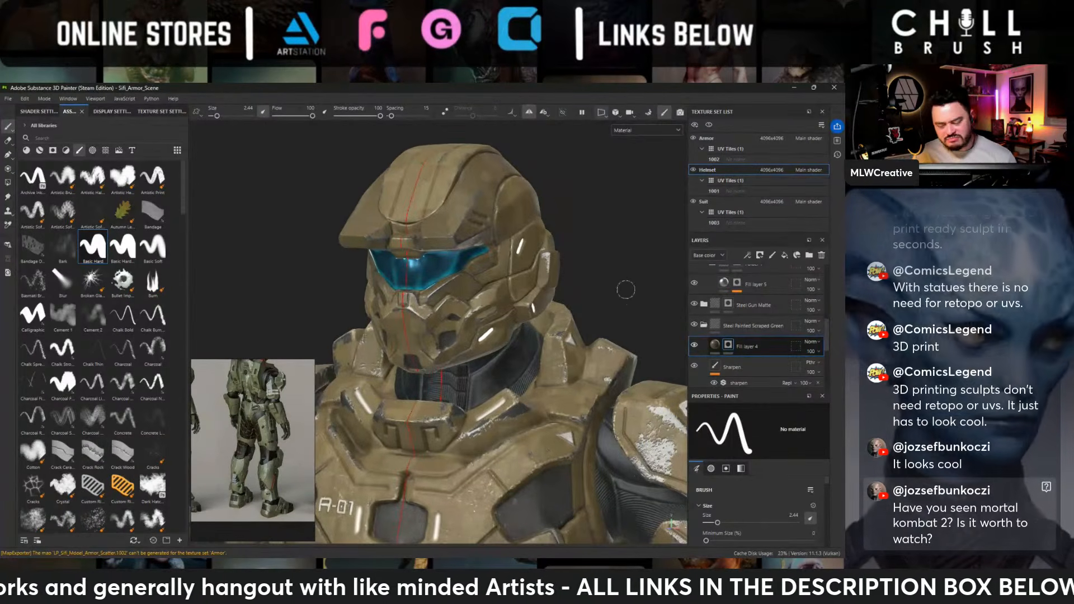
pyautogui.keyDown('alt'); pyautogui.moveTo(625, 290); pyautogui.dragTo(578, 269, button='right'); pyautogui.keyUp('alt')
pyautogui.keyDown('alt'); pyautogui.moveTo(578, 268); pyautogui.dragTo(552, 234); pyautogui.keyUp('alt')
pyautogui.keyDown('alt'); pyautogui.moveTo(537, 304); pyautogui.dragTo(532, 281, button='middle'); pyautogui.keyUp('alt')
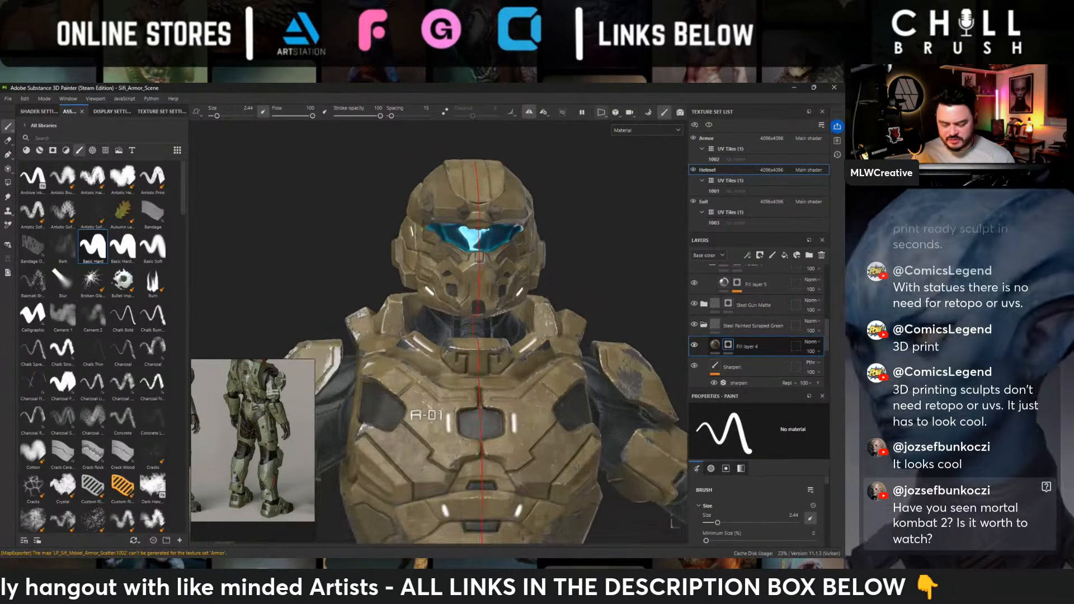
pyautogui.keyDown('alt'); pyautogui.moveTo(483, 268); pyautogui.dragTo(440, 300); pyautogui.keyUp('alt')
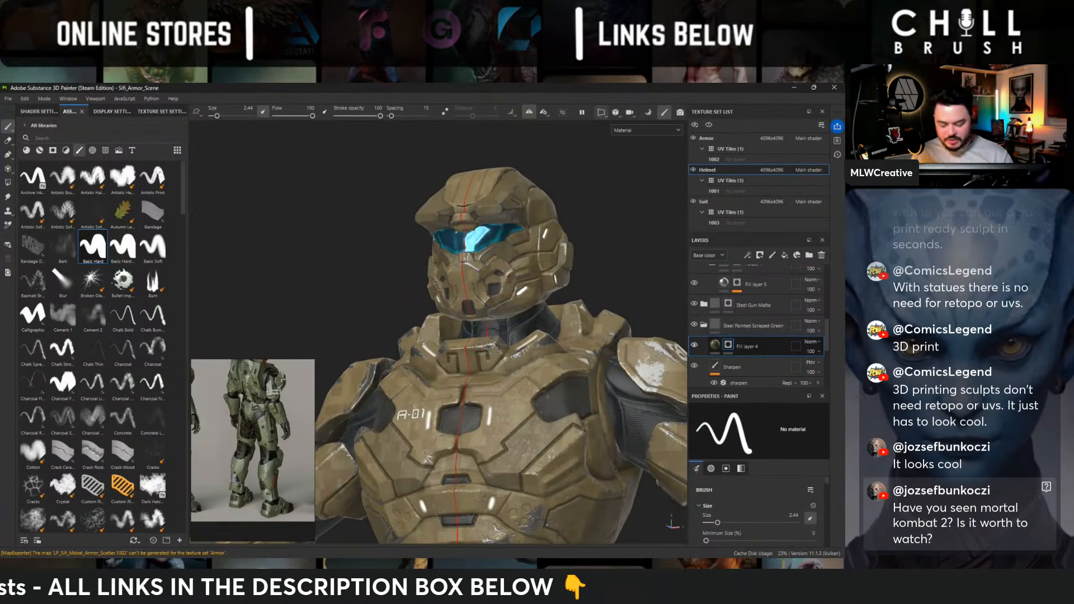
pyautogui.keyDown('alt'); pyautogui.moveTo(524, 284); pyautogui.dragTo(492, 269, button='right'); pyautogui.keyUp('alt')
pyautogui.keyDown('alt'); pyautogui.moveTo(601, 264); pyautogui.dragTo(554, 266); pyautogui.keyUp('alt')
pyautogui.keyDown('alt'); pyautogui.moveTo(554, 266); pyautogui.dragTo(472, 329, button='middle'); pyautogui.keyUp('alt')
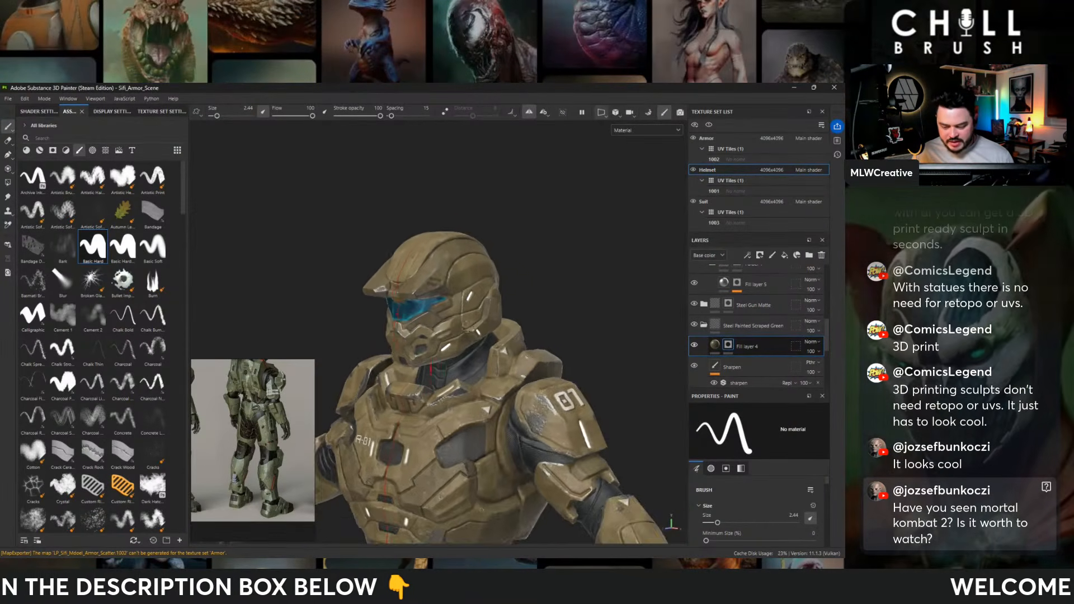
# - Look through the Helmet's layers around Folder 1 and select the mask of the Steel Gun Matte folder
pyautogui.scroll(3, 670, 398)
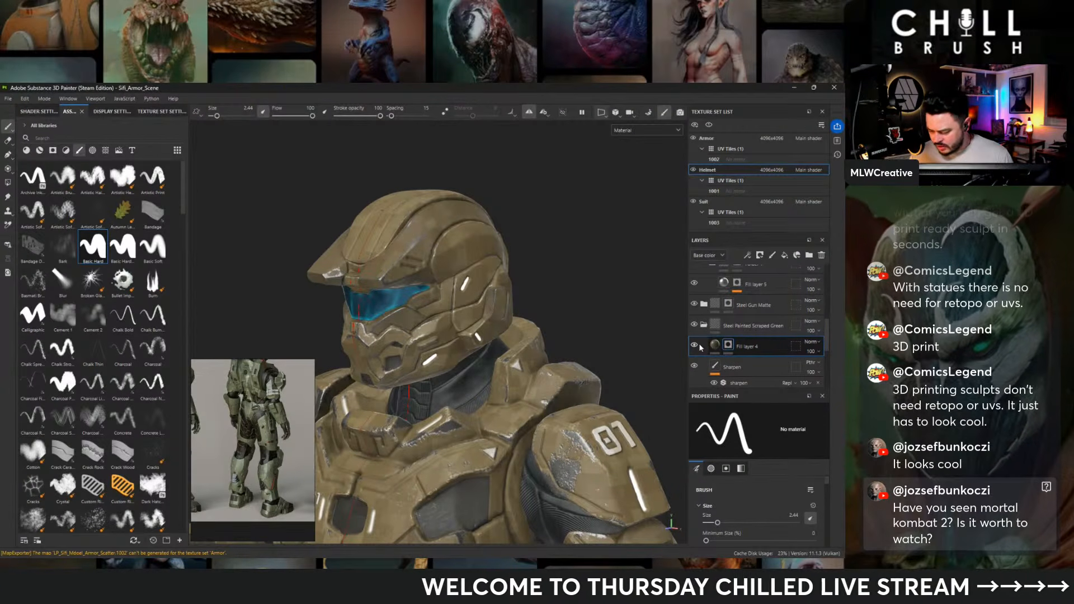
pyautogui.scroll(2, 732, 326)
pyautogui.click(738, 330)
pyautogui.scroll(2, 739, 331)
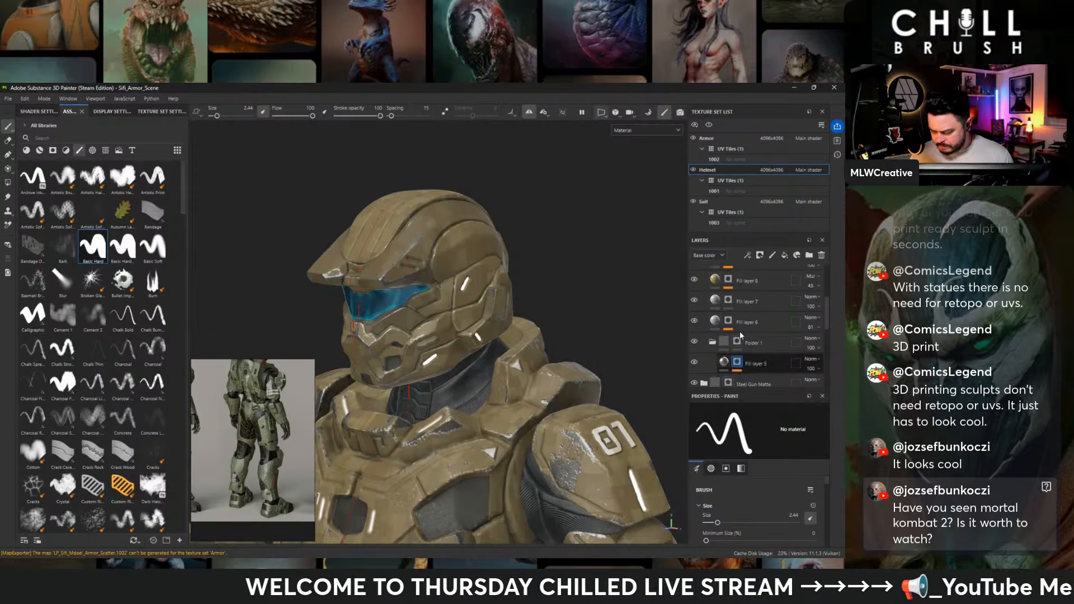
pyautogui.scroll(-2, 739, 331)
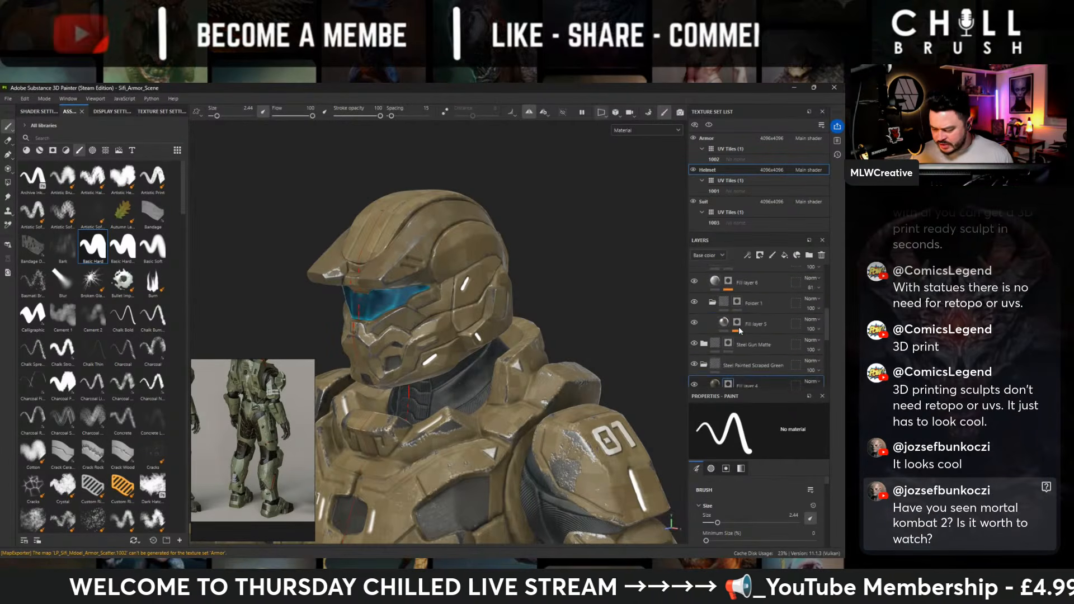
pyautogui.scroll(-3, 738, 328)
pyautogui.click(729, 291)
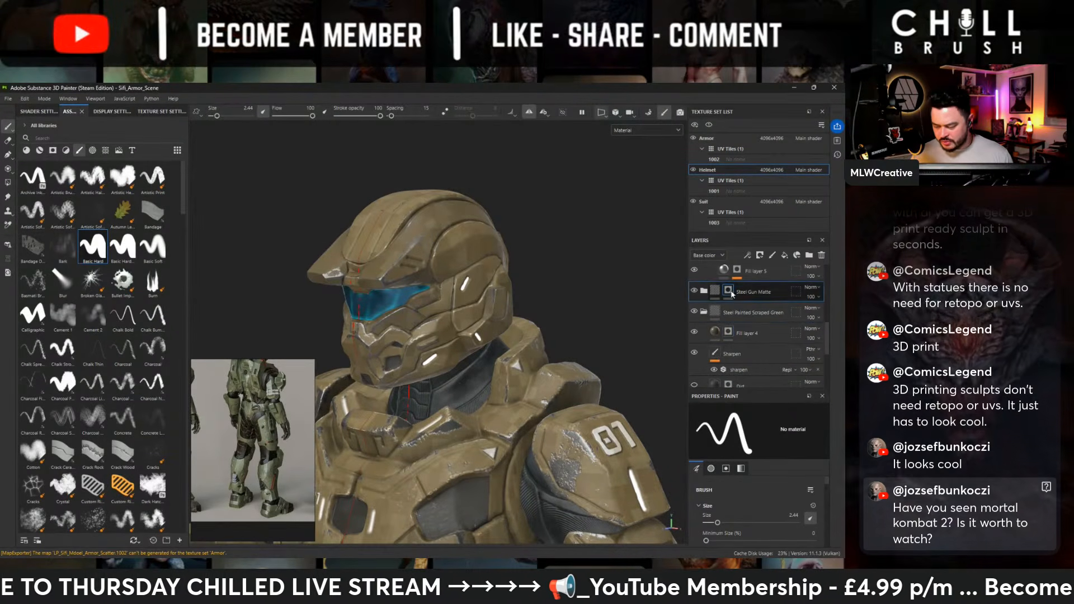
# - Paint the Steel Gun Matte folder's mask to bring dark metal into the slots on the side of the helmet's brow
pyautogui.keyDown('alt'); pyautogui.moveTo(376, 331); pyautogui.dragTo(442, 374, button='middle'); pyautogui.keyUp('alt')
pyautogui.keyDown('alt'); pyautogui.moveTo(520, 372); pyautogui.dragTo(444, 337); pyautogui.keyUp('alt')
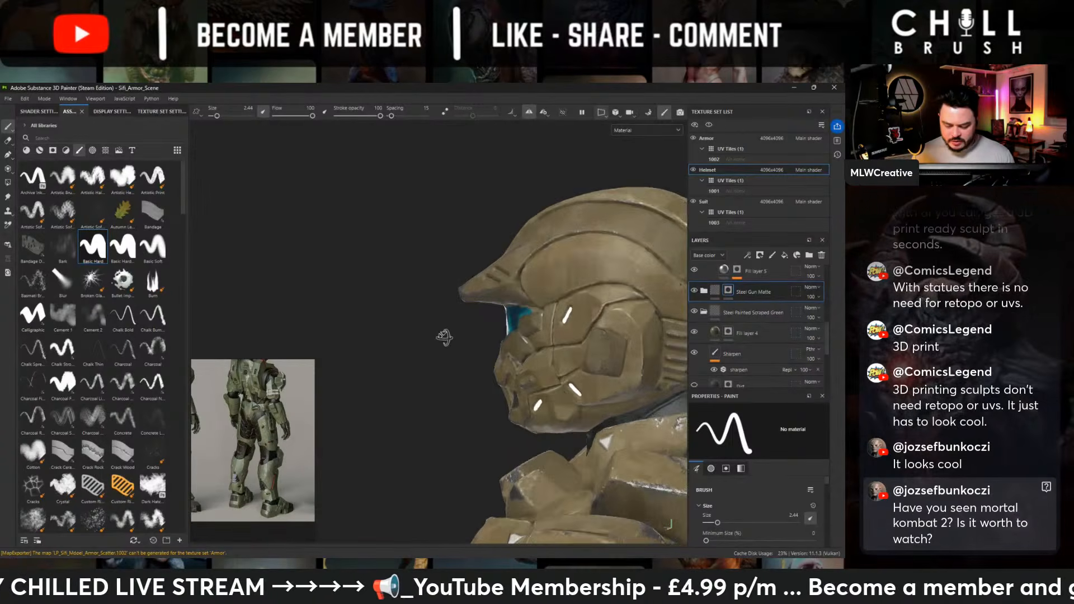
pyautogui.keyDown('alt'); pyautogui.moveTo(438, 365); pyautogui.dragTo(422, 427, button='middle'); pyautogui.keyUp('alt')
pyautogui.keyDown('alt'); pyautogui.moveTo(422, 427); pyautogui.dragTo(481, 417, button='right'); pyautogui.keyUp('alt')
pyautogui.keyDown('alt'); pyautogui.moveTo(358, 350); pyautogui.dragTo(421, 324); pyautogui.keyUp('alt')
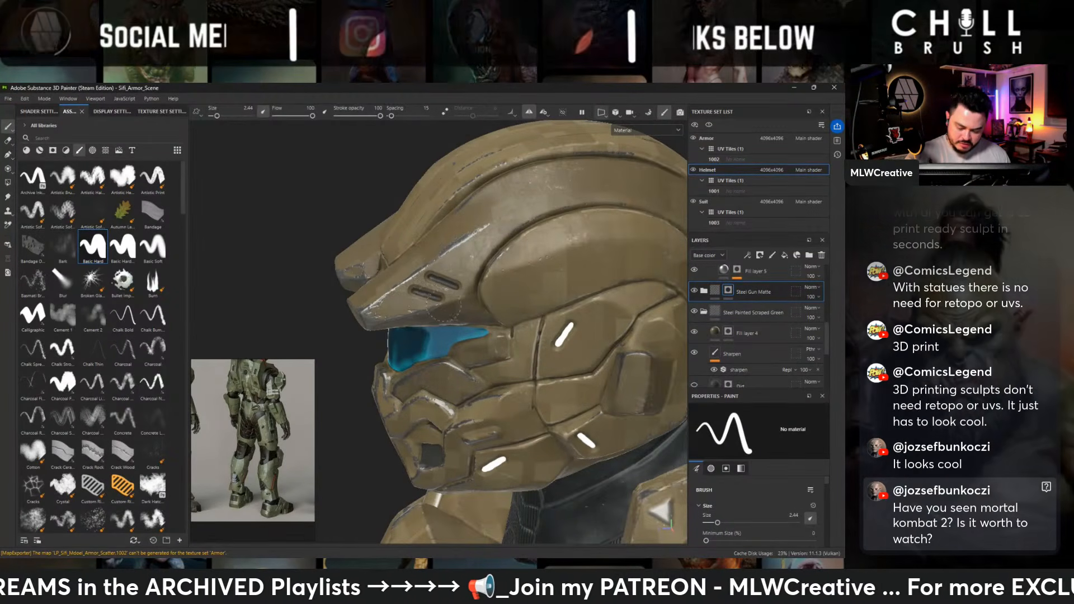
pyautogui.moveTo(445, 308)
pyautogui.keyDown('alt'); pyautogui.mouseDown()
pyautogui.moveTo(599, 340)
pyautogui.moveTo(454, 303)
pyautogui.mouseUp(); pyautogui.keyUp('alt')
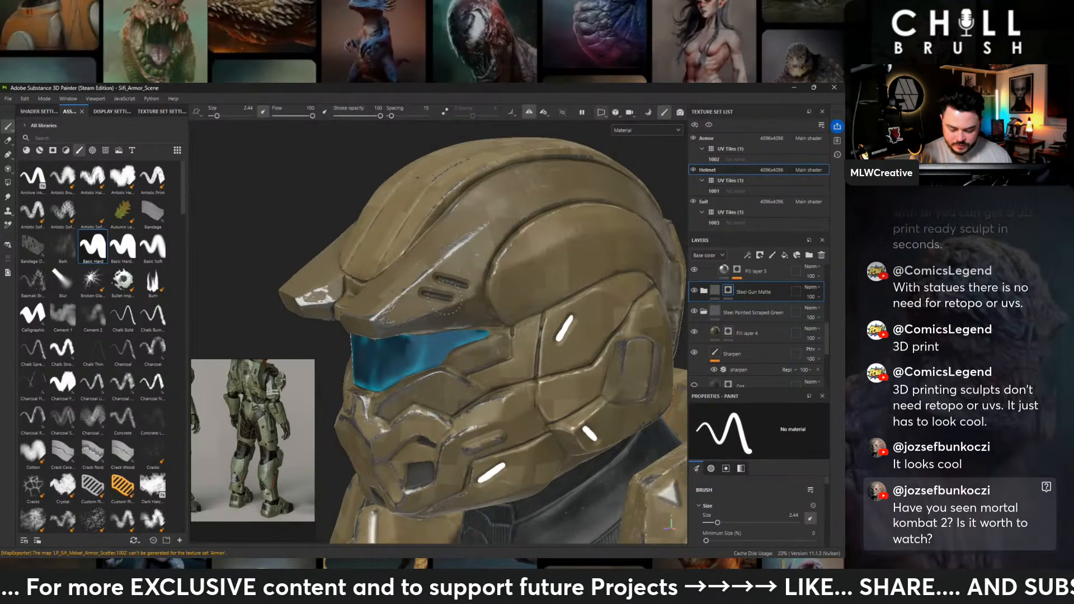
pyautogui.scroll(-4, 462, 309)
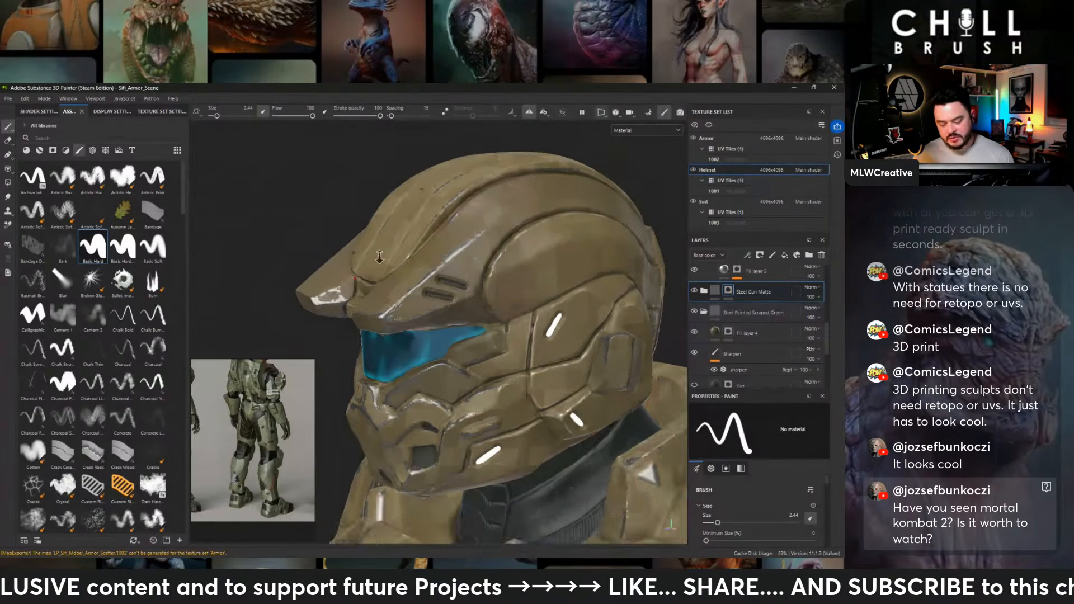
pyautogui.keyDown('alt'); pyautogui.moveTo(468, 340); pyautogui.dragTo(467, 274, button='middle'); pyautogui.keyUp('alt')
pyautogui.keyDown('alt'); pyautogui.moveTo(637, 268); pyautogui.dragTo(618, 234); pyautogui.keyUp('alt')
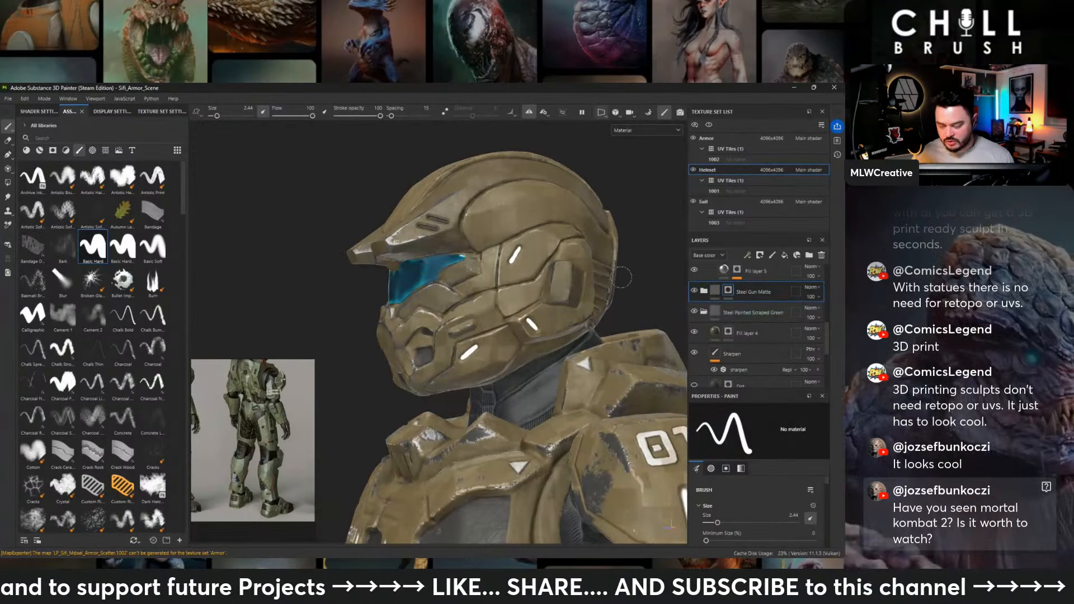
# - Add a Blur filter with an intensity of 0.64 to the mask of Fill layer 3 in the Helmet's emissive folder
pyautogui.scroll(6, 757, 328)
pyautogui.rightClick(752, 296)
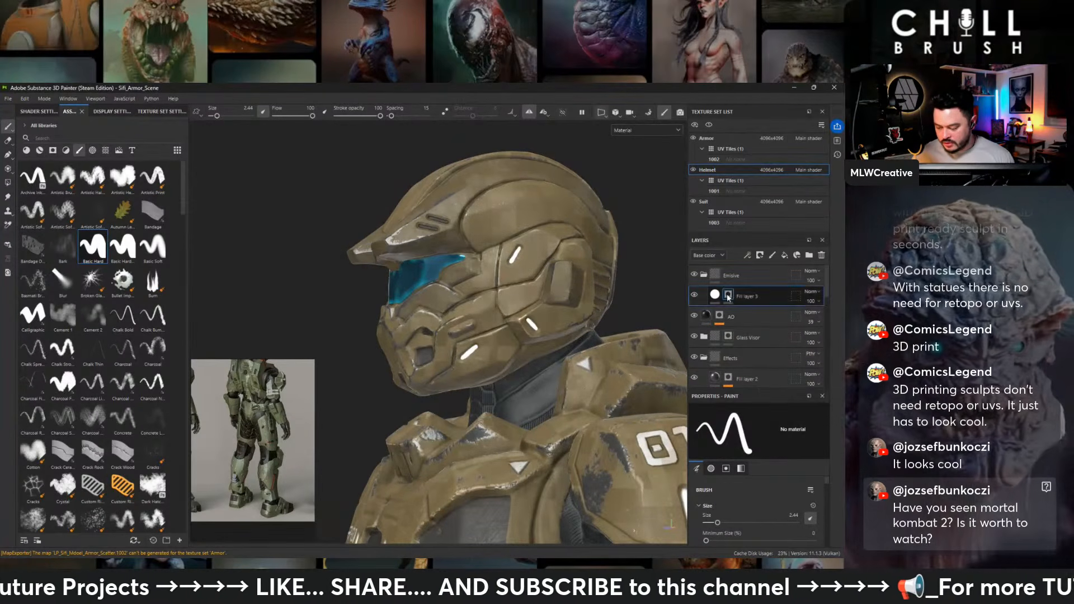
pyautogui.click(767, 419)
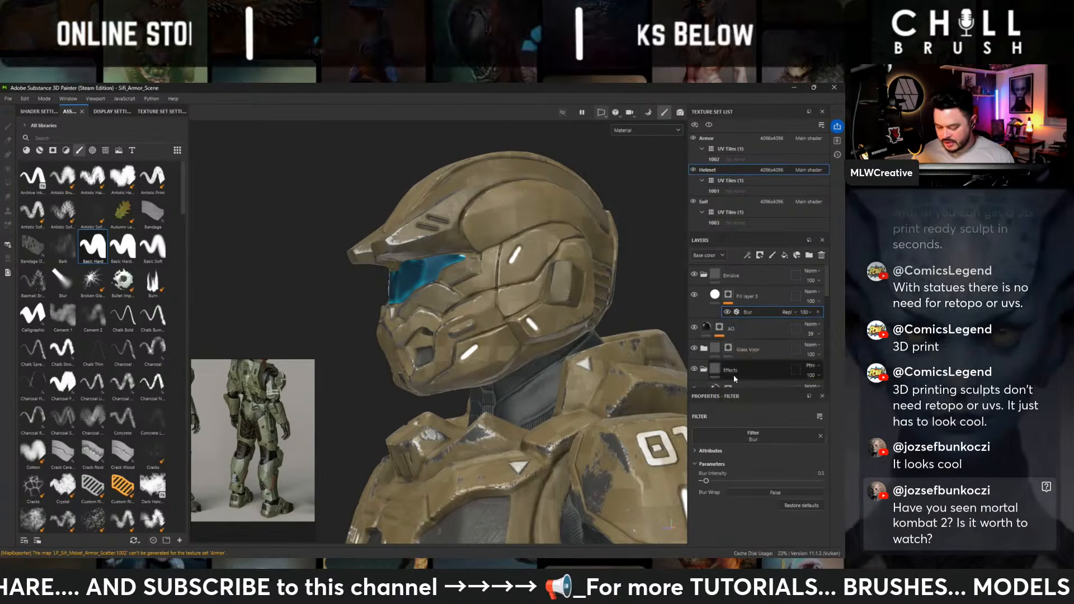
pyautogui.click(732, 372)
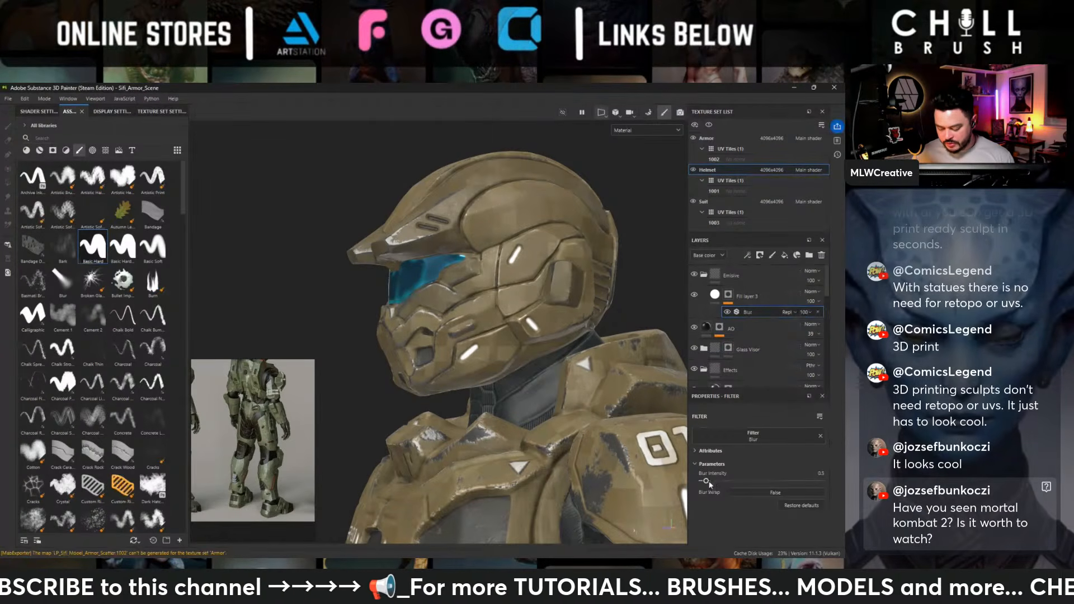
pyautogui.moveTo(709, 485); pyautogui.dragTo(707, 485)
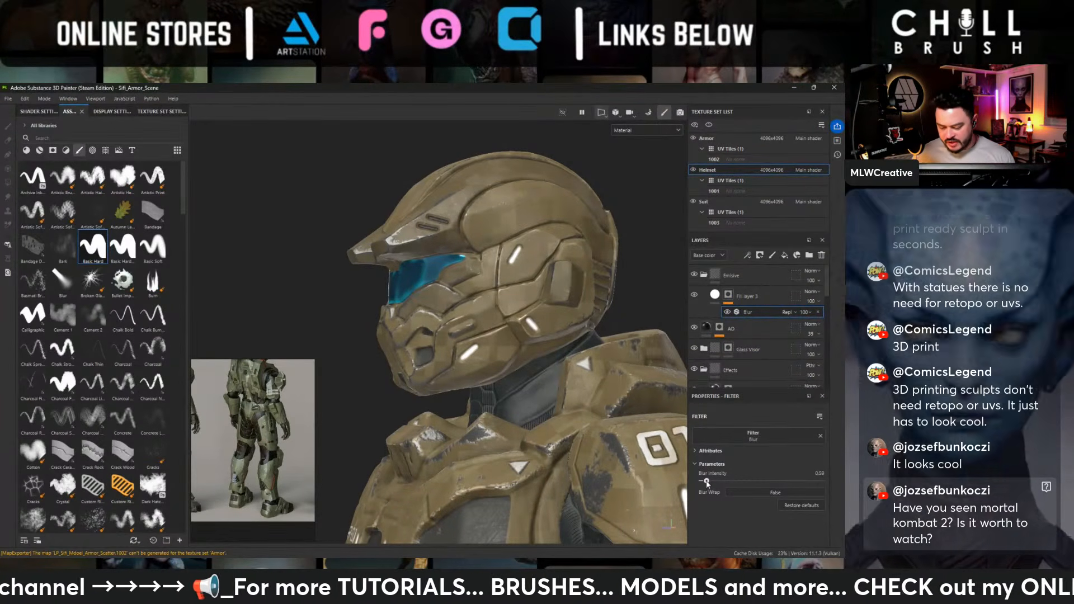
pyautogui.keyDown('alt'); pyautogui.moveTo(565, 291); pyautogui.dragTo(438, 226, button='right'); pyautogui.keyUp('alt')
pyautogui.keyDown('alt'); pyautogui.moveTo(437, 226); pyautogui.dragTo(539, 250); pyautogui.keyUp('alt')
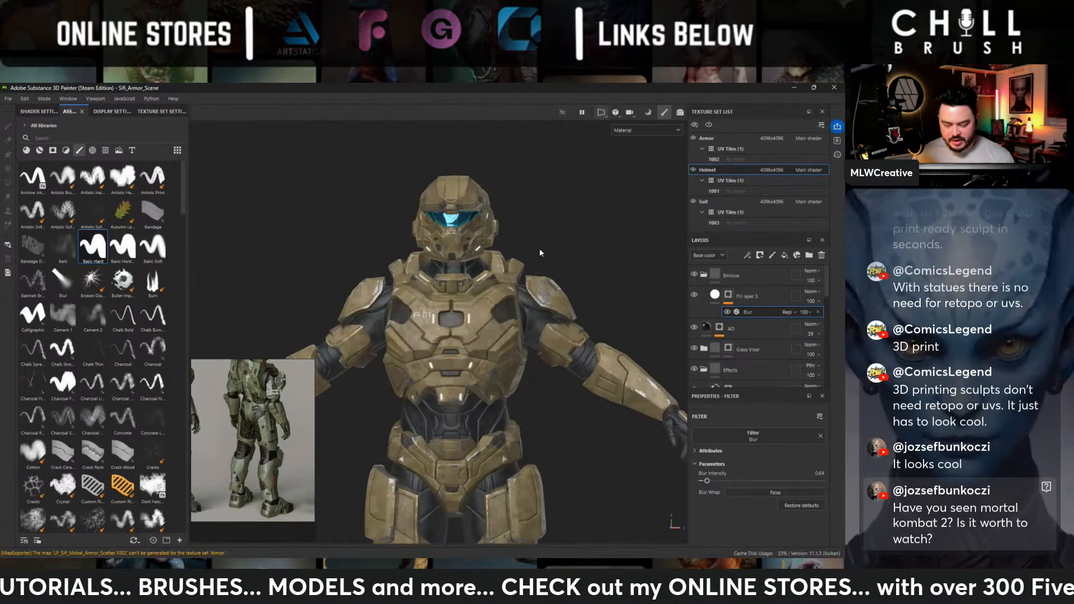
# - Select the Steel Gun Matte folder's mask and paint dark metal along the central recessed strip over the top of the helmet
pyautogui.scroll(-3, 771, 330)
pyautogui.scroll(-4, 743, 335)
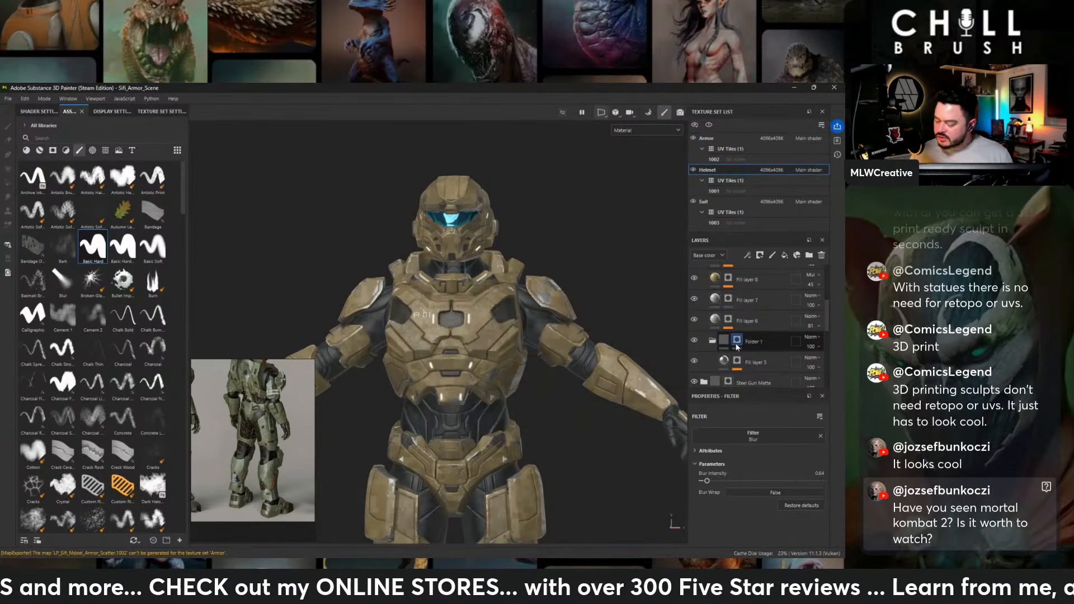
pyautogui.scroll(-3, 731, 347)
pyautogui.click(727, 330)
pyautogui.keyDown('alt'); pyautogui.moveTo(369, 208); pyautogui.dragTo(415, 275); pyautogui.keyUp('alt')
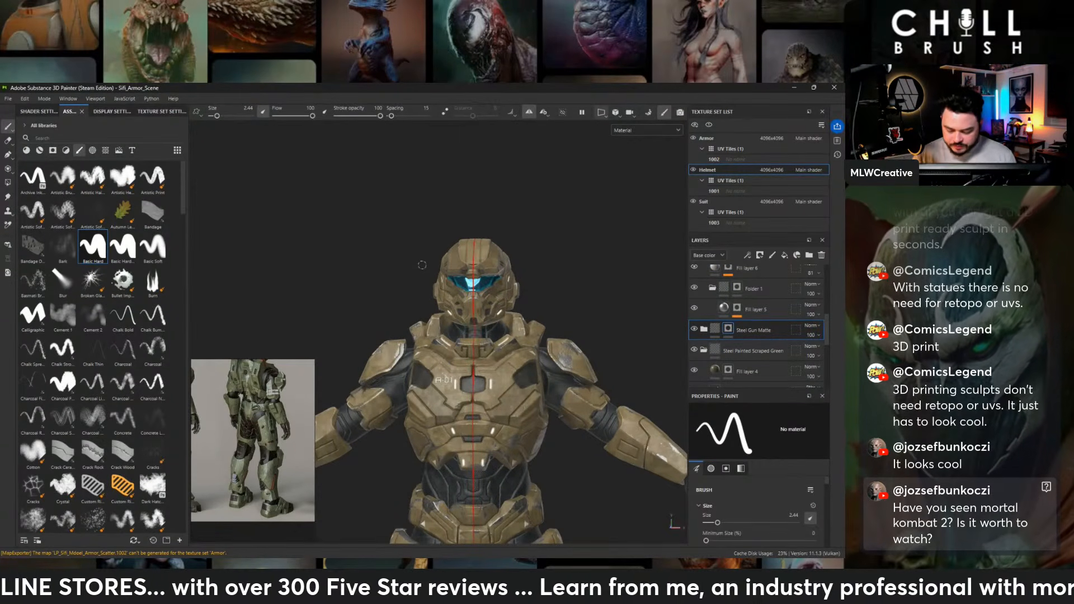
pyautogui.keyDown('alt'); pyautogui.moveTo(421, 265); pyautogui.dragTo(464, 306, button='right'); pyautogui.keyUp('alt')
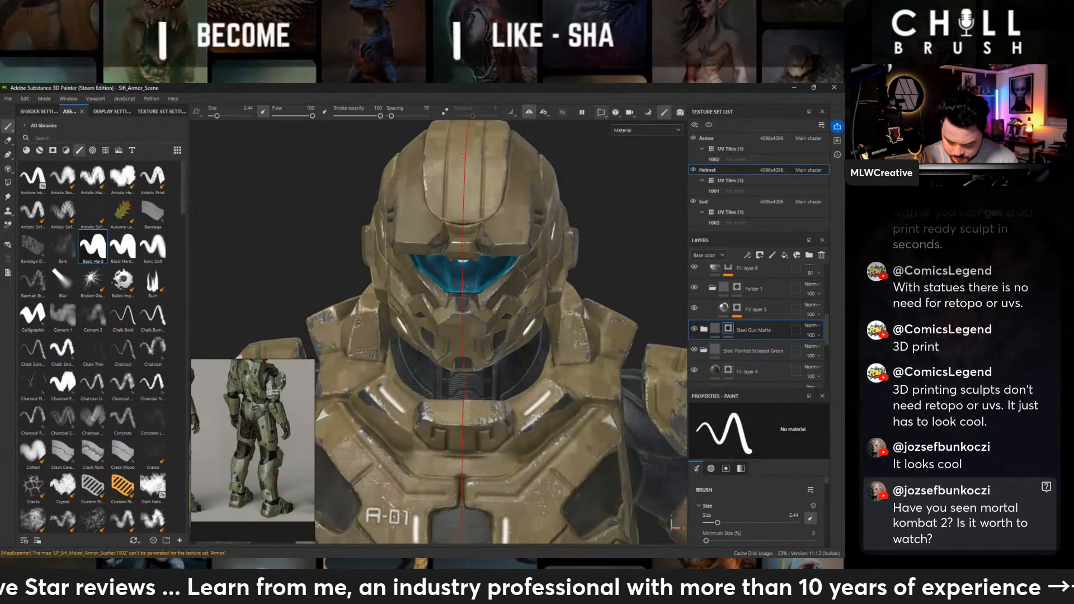
pyautogui.keyDown('alt'); pyautogui.moveTo(469, 294); pyautogui.dragTo(356, 278); pyautogui.keyUp('alt')
pyautogui.scroll(-6, 534, 244)
pyautogui.keyDown('alt'); pyautogui.moveTo(356, 278); pyautogui.dragTo(342, 338, button='middle'); pyautogui.keyUp('alt')
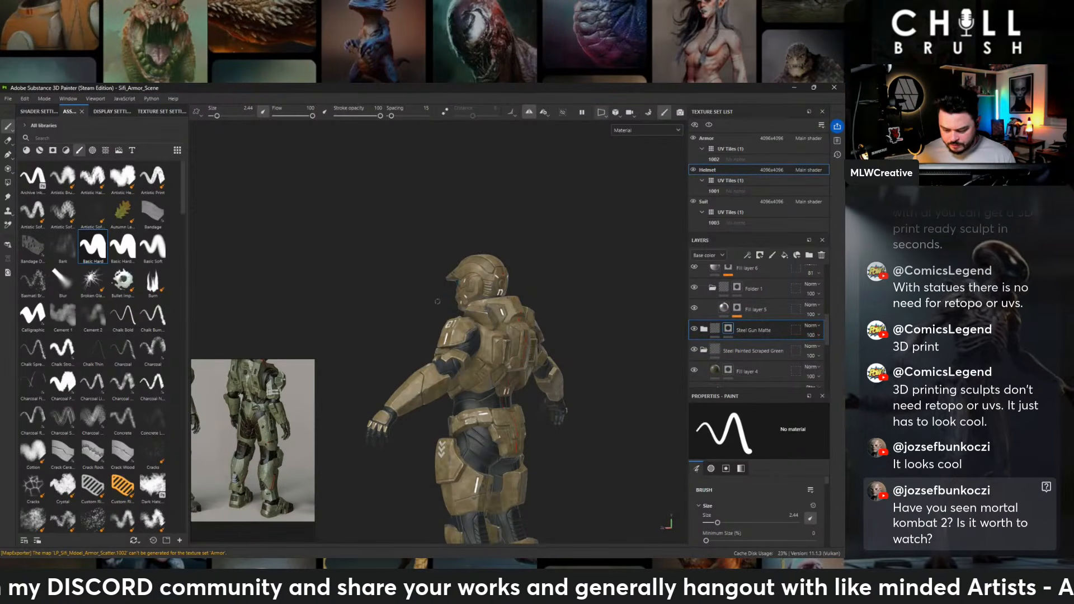
pyautogui.scroll(5, 437, 301)
pyautogui.keyDown('alt'); pyautogui.moveTo(437, 301); pyautogui.dragTo(416, 401, button='middle'); pyautogui.keyUp('alt')
pyautogui.keyDown('alt'); pyautogui.moveTo(442, 399); pyautogui.dragTo(763, 398); pyautogui.keyUp('alt')
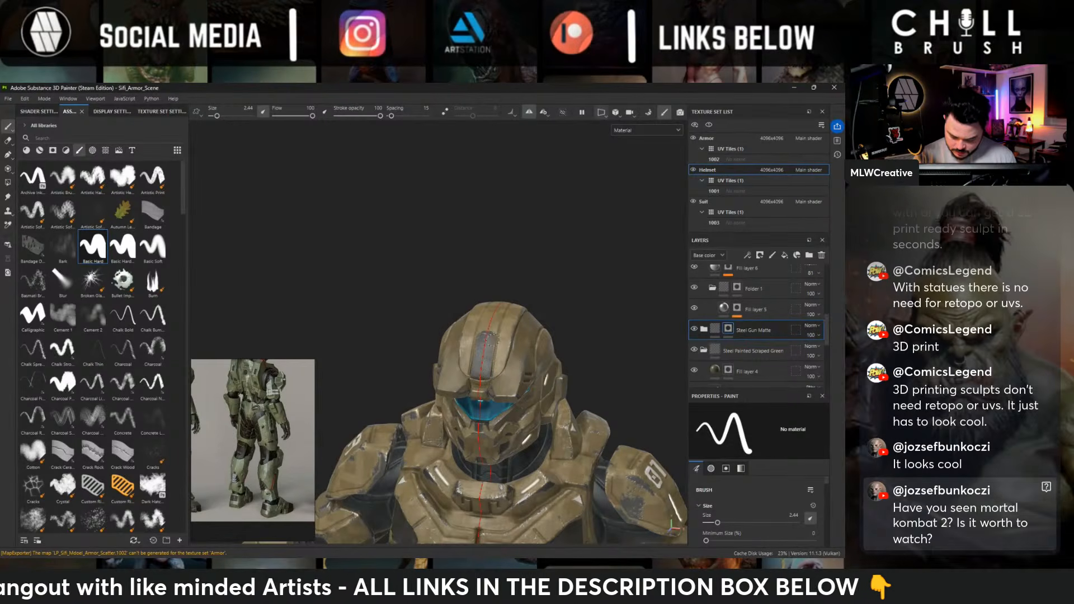
pyautogui.keyDown('alt'); pyautogui.moveTo(531, 263); pyautogui.dragTo(523, 370); pyautogui.keyUp('alt')
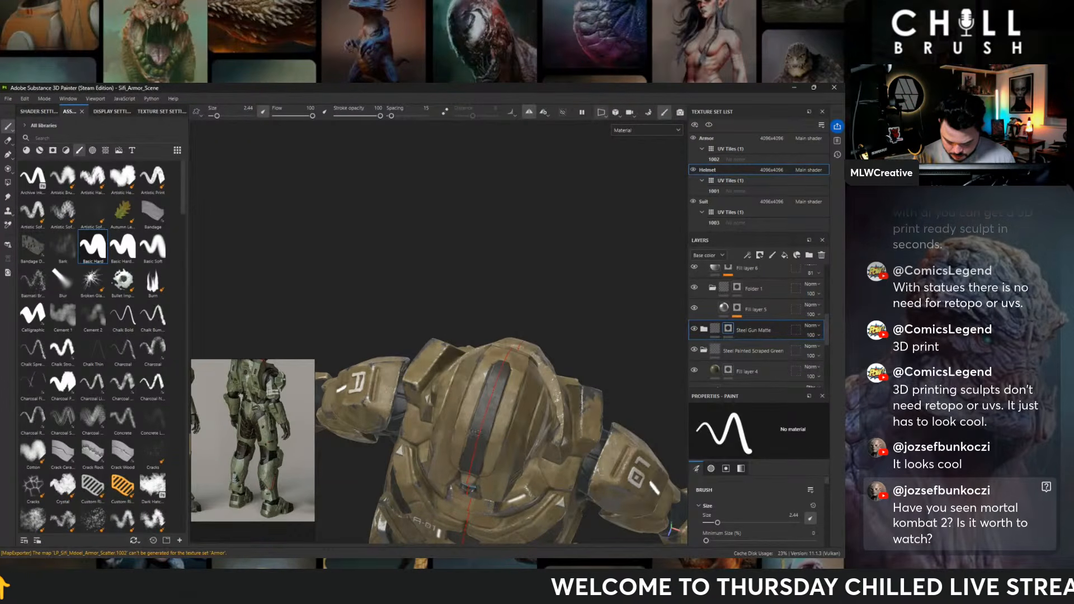
pyautogui.keyDown('alt'); pyautogui.moveTo(521, 403); pyautogui.dragTo(525, 399); pyautogui.keyUp('alt')
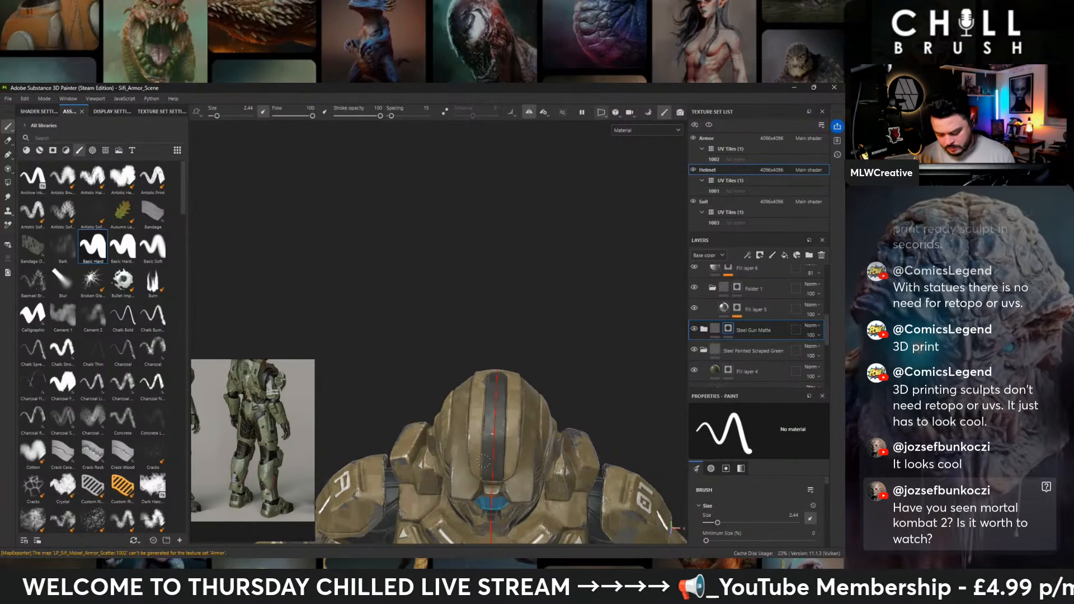
pyautogui.keyDown('alt'); pyautogui.moveTo(504, 412); pyautogui.dragTo(505, 447); pyautogui.keyUp('alt')
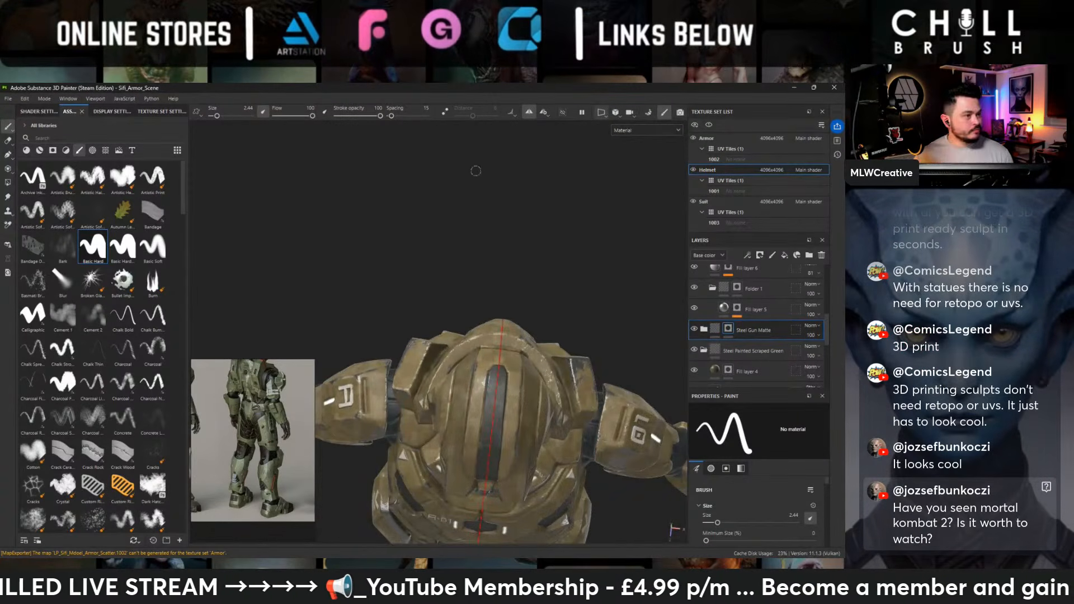
# - Examine the helmet against the full armor from several sides, with the mask of Fill layer 4 in Steel Painted Scraped Green selected
pyautogui.keyDown('alt'); pyautogui.moveTo(454, 263); pyautogui.dragTo(447, 196); pyautogui.keyUp('alt')
pyautogui.keyDown('alt'); pyautogui.moveTo(419, 241); pyautogui.dragTo(339, 325, button='right'); pyautogui.keyUp('alt')
pyautogui.keyDown('alt'); pyautogui.moveTo(521, 330); pyautogui.dragTo(521, 208, button='middle'); pyautogui.keyUp('alt')
pyautogui.keyDown('alt'); pyautogui.moveTo(520, 208); pyautogui.dragTo(492, 171); pyautogui.keyUp('alt')
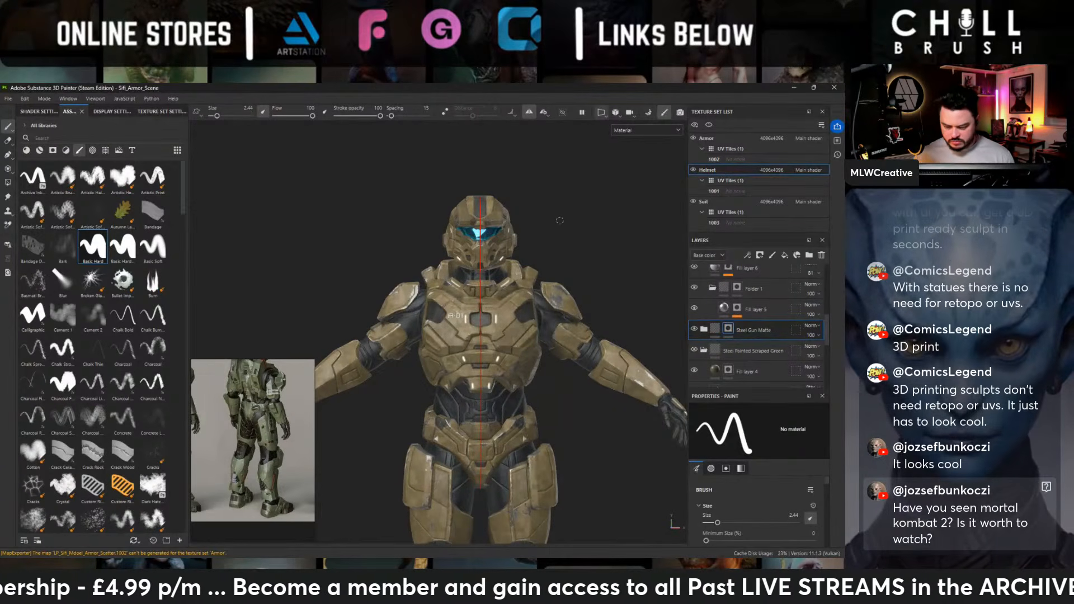
pyautogui.keyDown('alt'); pyautogui.moveTo(560, 220); pyautogui.dragTo(599, 280, button='right'); pyautogui.keyUp('alt')
pyautogui.keyDown('alt'); pyautogui.moveTo(599, 291); pyautogui.dragTo(681, 250); pyautogui.keyUp('alt')
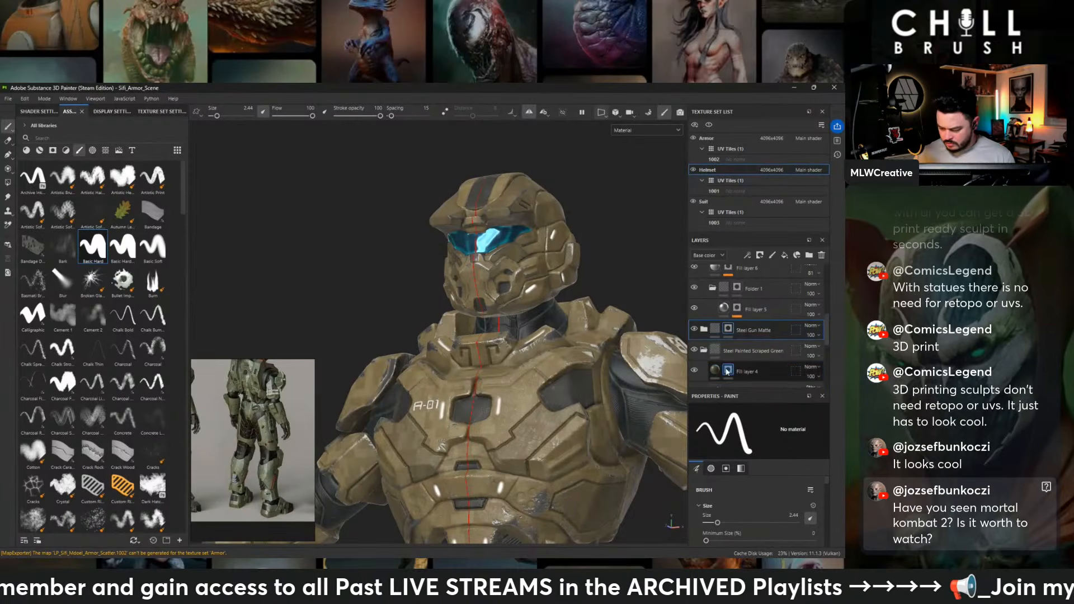
pyautogui.click(727, 371)
pyautogui.keyDown('alt'); pyautogui.moveTo(629, 285); pyautogui.dragTo(519, 297); pyautogui.keyUp('alt')
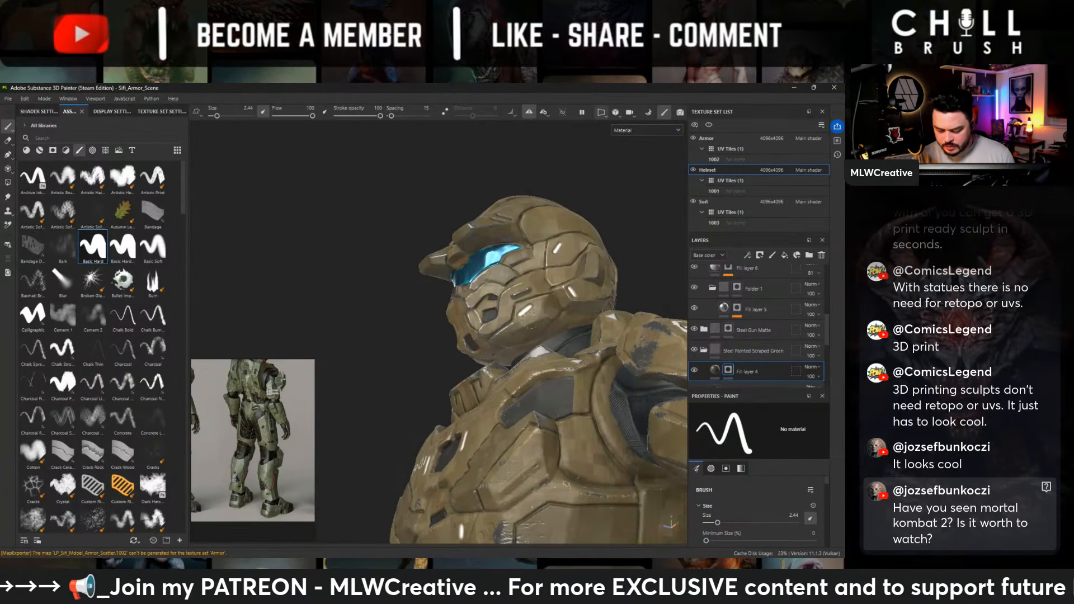
pyautogui.keyDown('alt'); pyautogui.moveTo(504, 335); pyautogui.dragTo(548, 364); pyautogui.keyUp('alt')
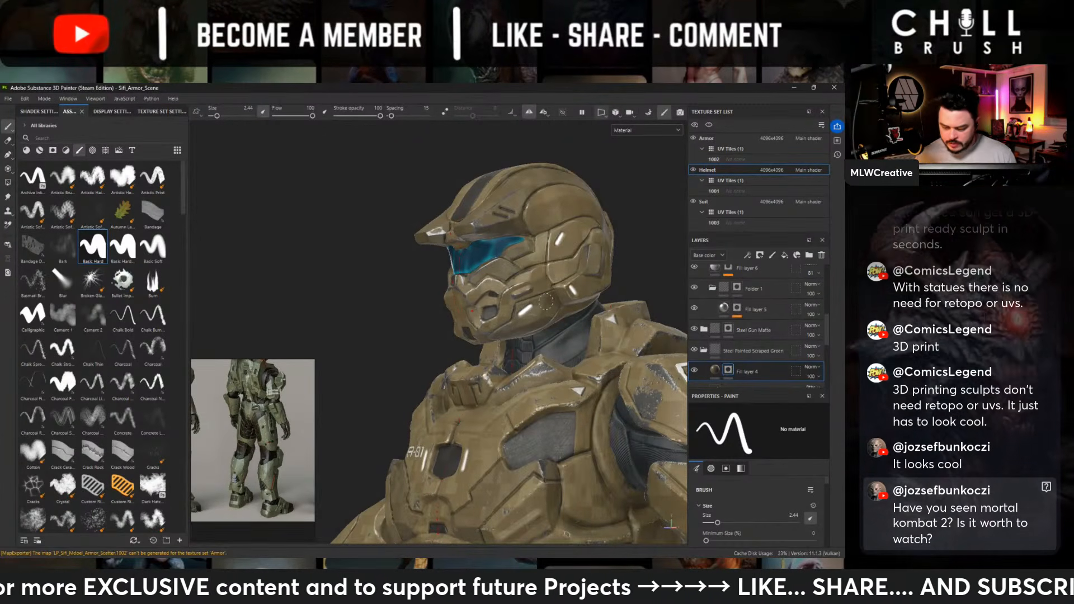
pyautogui.scroll(-5, 546, 302)
pyautogui.keyDown('alt'); pyautogui.moveTo(545, 291); pyautogui.dragTo(581, 247); pyautogui.keyUp('alt')
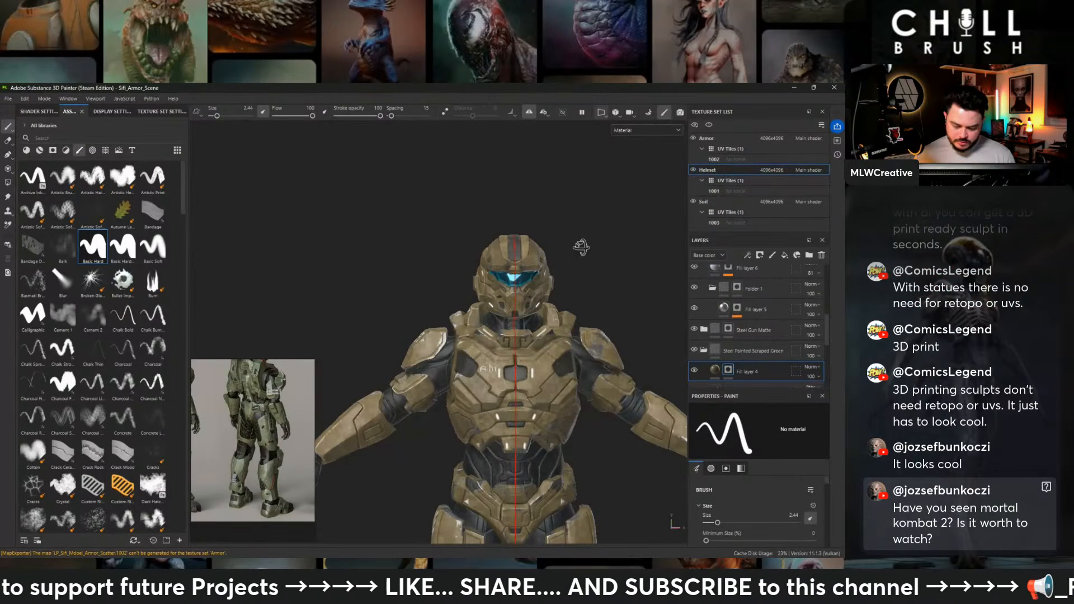
pyautogui.keyDown('alt'); pyautogui.moveTo(581, 247); pyautogui.dragTo(528, 220, button='middle'); pyautogui.keyUp('alt')
# - Add a color-only fill layer above Fill layer 2 in the Helmet's Effects folder and give it a black mask
pyautogui.scroll(5, 768, 278)
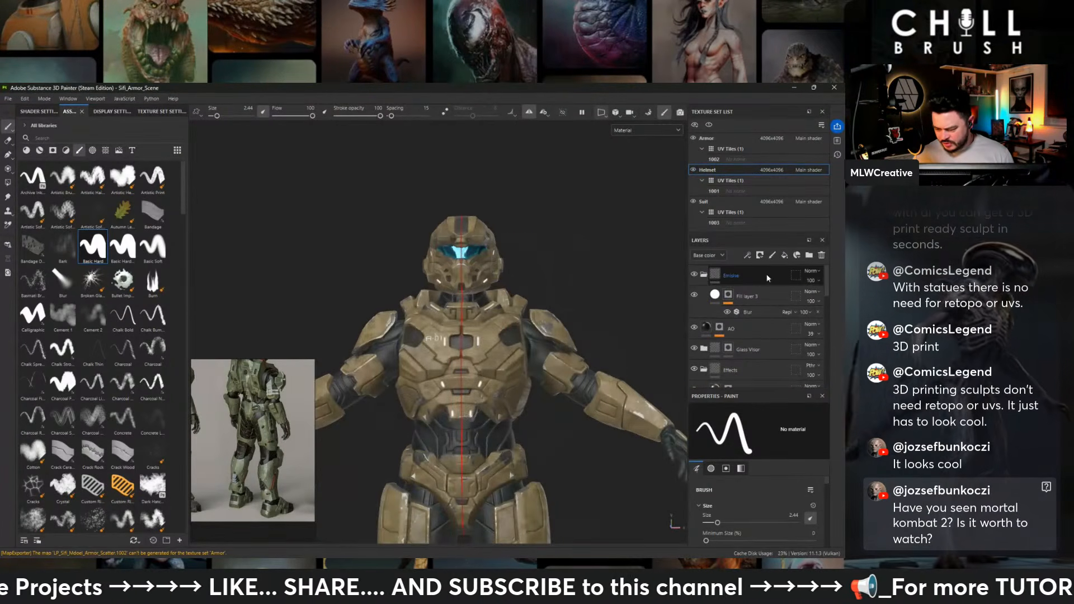
pyautogui.click(703, 274)
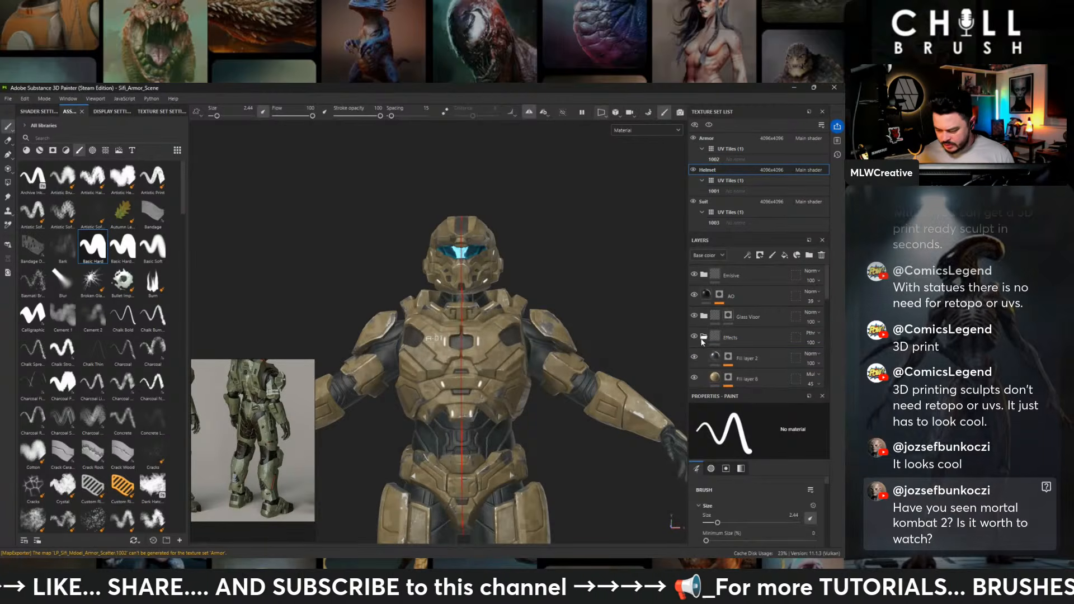
pyautogui.click(745, 358)
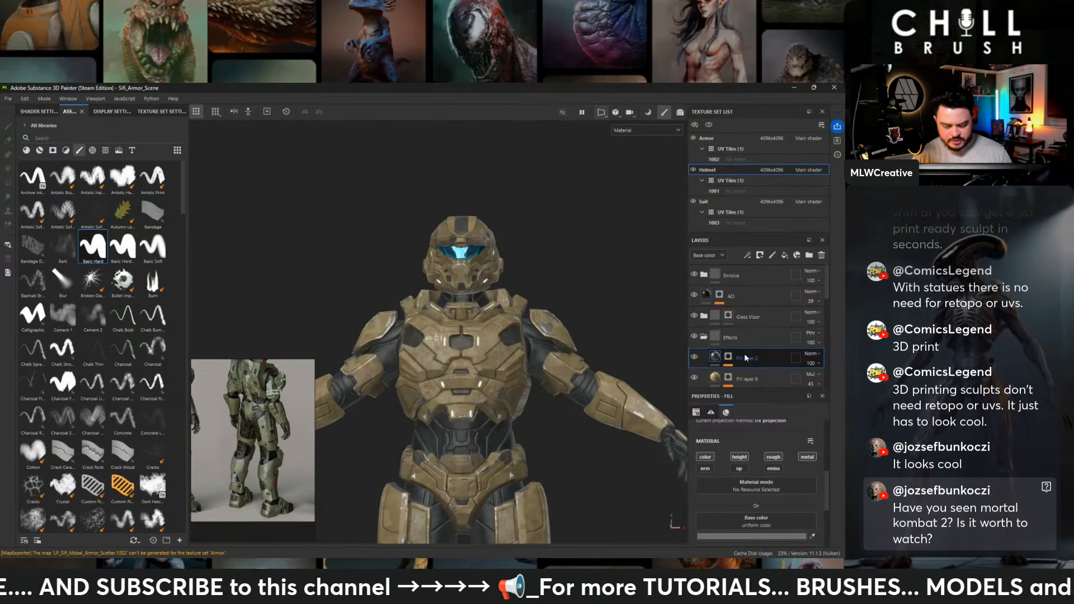
pyautogui.click(784, 256)
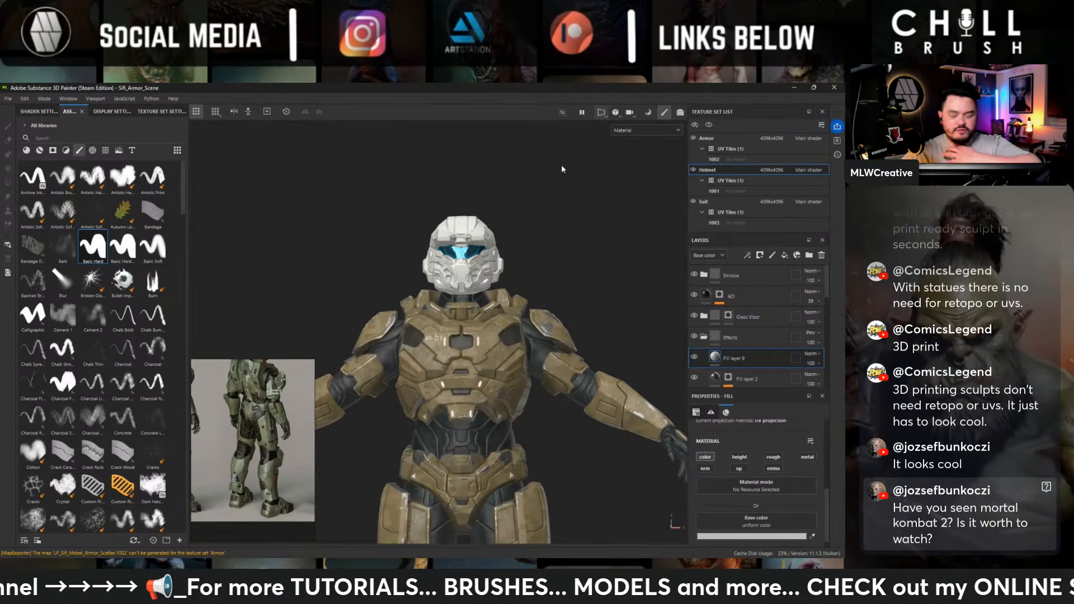
pyautogui.rightClick(746, 351)
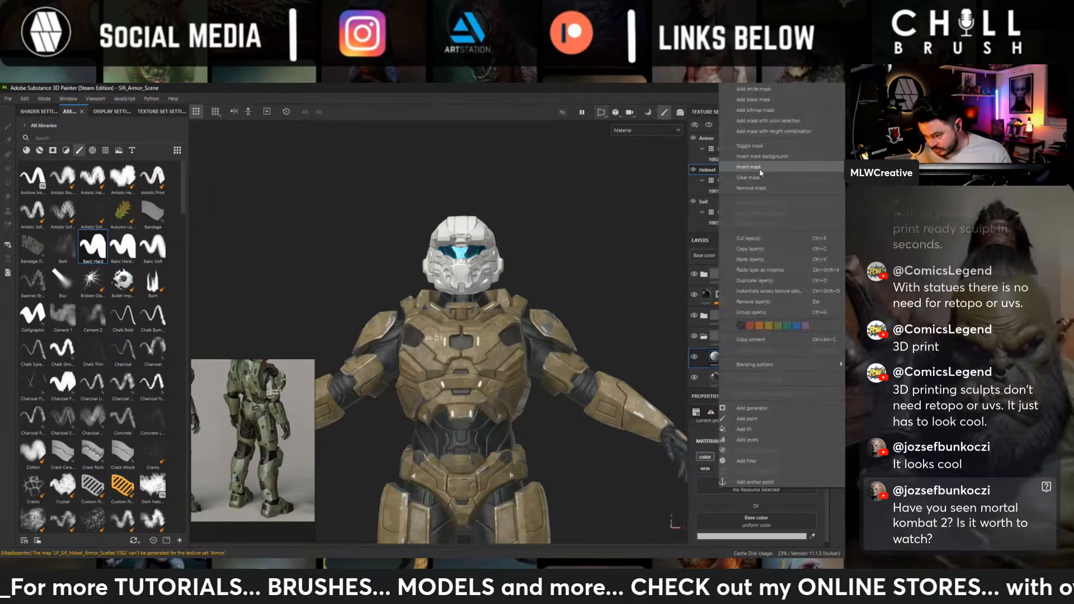
pyautogui.click(781, 99)
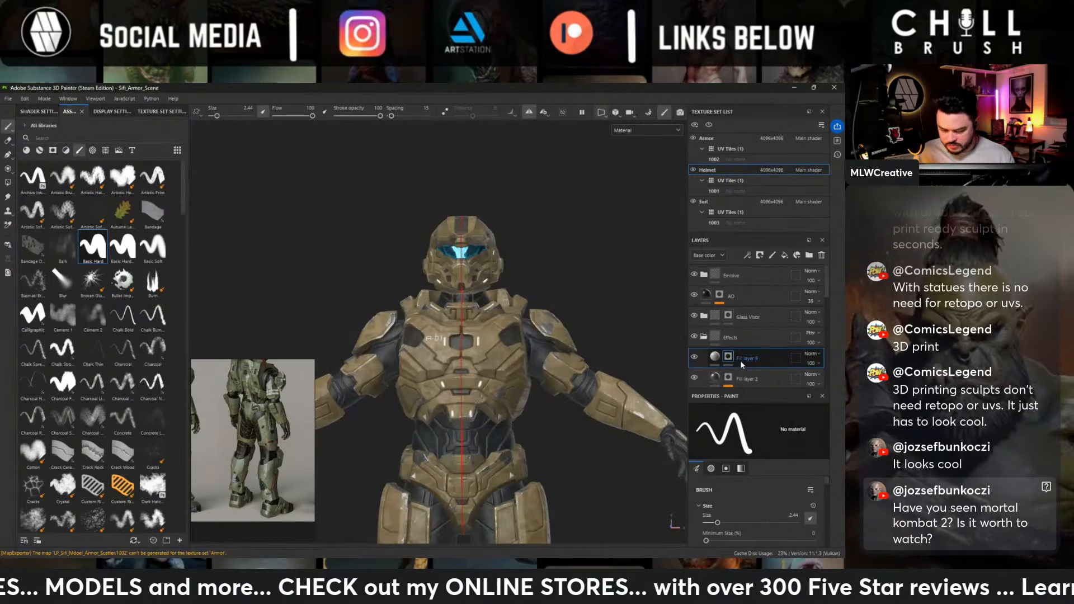
# - Find the Curvature Helmet map among the textures and apply it as a fill in the new fill layer's mask
pyautogui.click(105, 150)
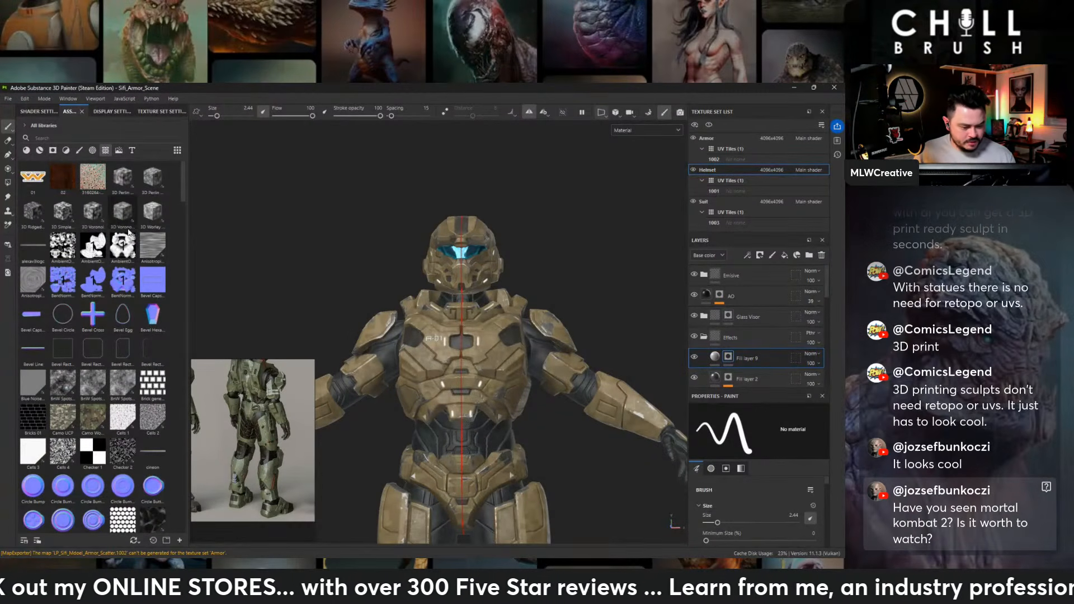
pyautogui.scroll(-3, 126, 229)
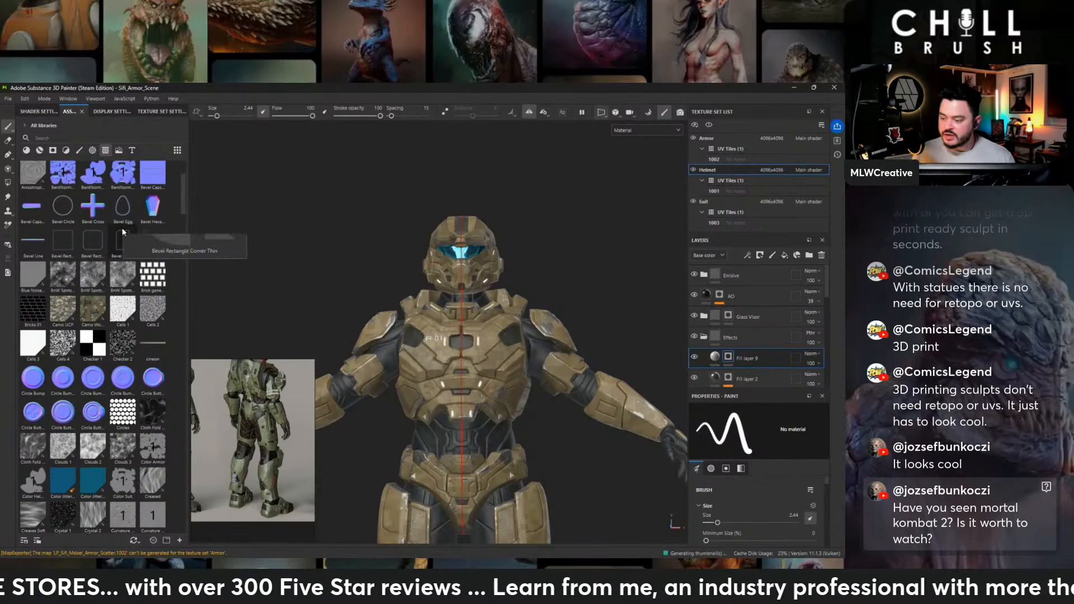
pyautogui.scroll(-3, 96, 237)
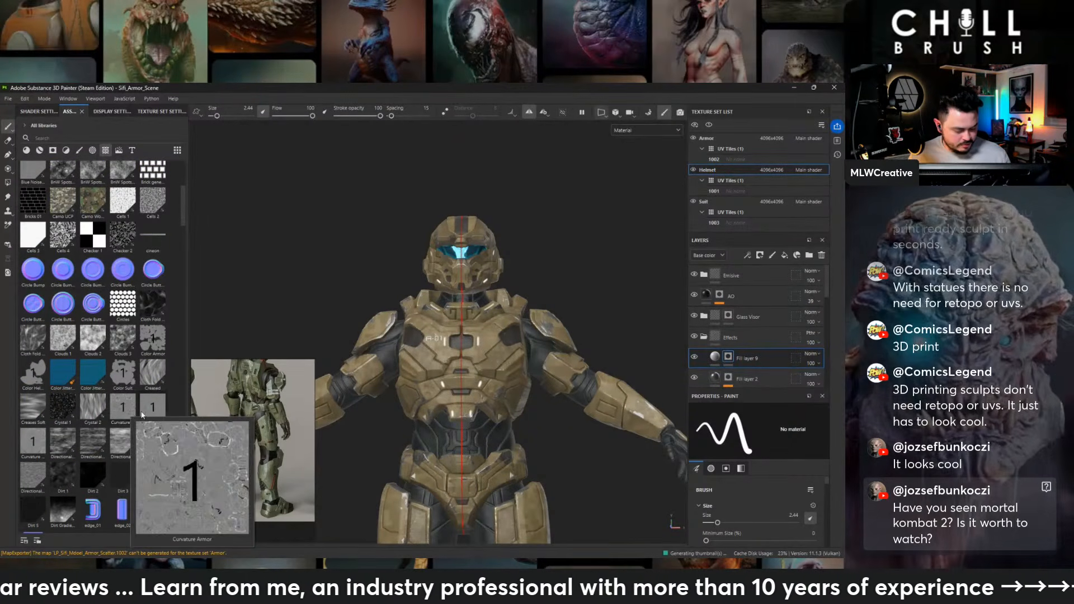
pyautogui.moveTo(150, 414)
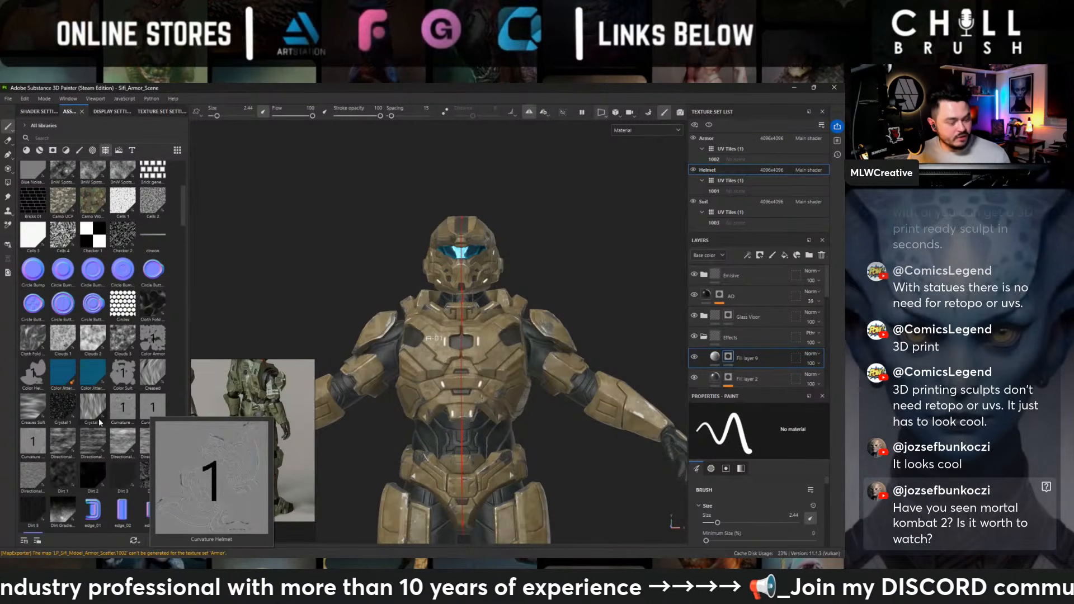
pyautogui.moveTo(53, 444)
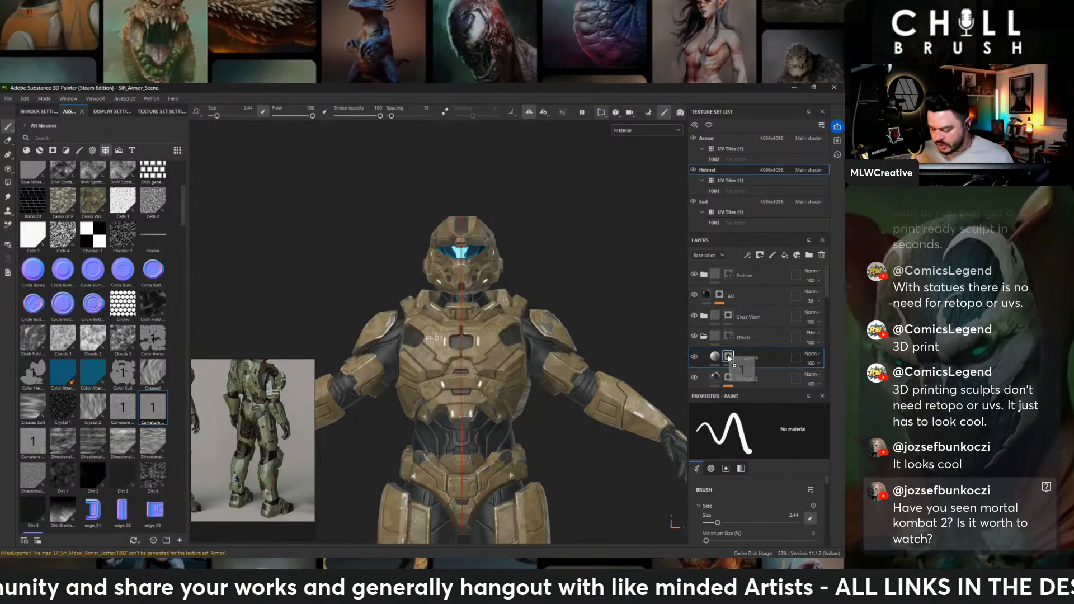
pyautogui.moveTo(728, 358); pyautogui.dragTo(729, 359)
pyautogui.scroll(5, 485, 257)
pyautogui.keyDown('alt'); pyautogui.moveTo(485, 256); pyautogui.dragTo(420, 263); pyautogui.keyUp('alt')
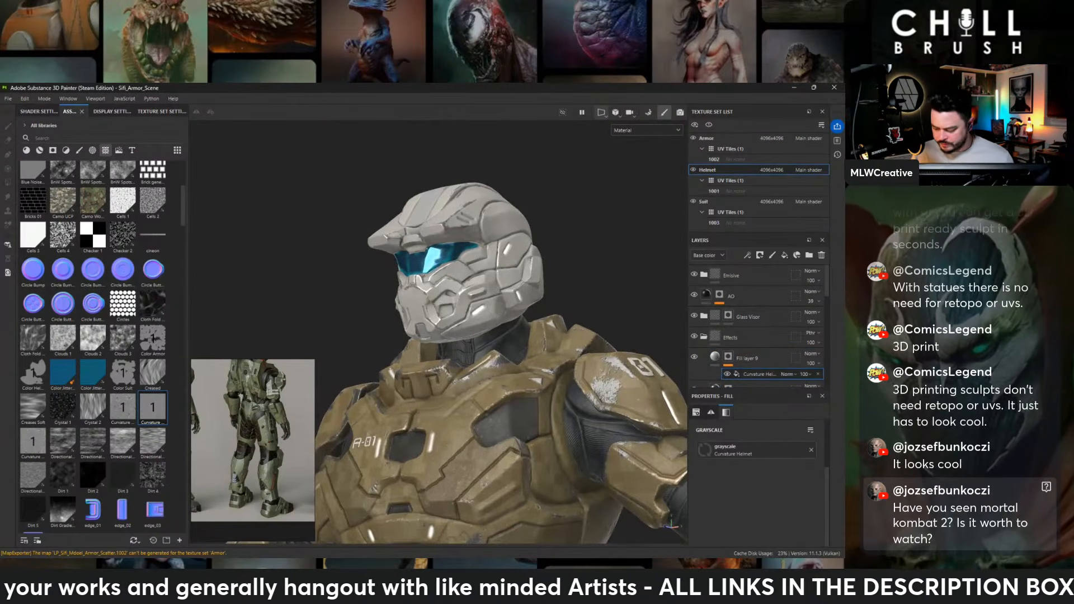
# - Add a Levels effect above the Curvature Helmet fill in Fill layer 9's mask and try a narrow input range, inverted and uninverted
pyautogui.rightClick(753, 372)
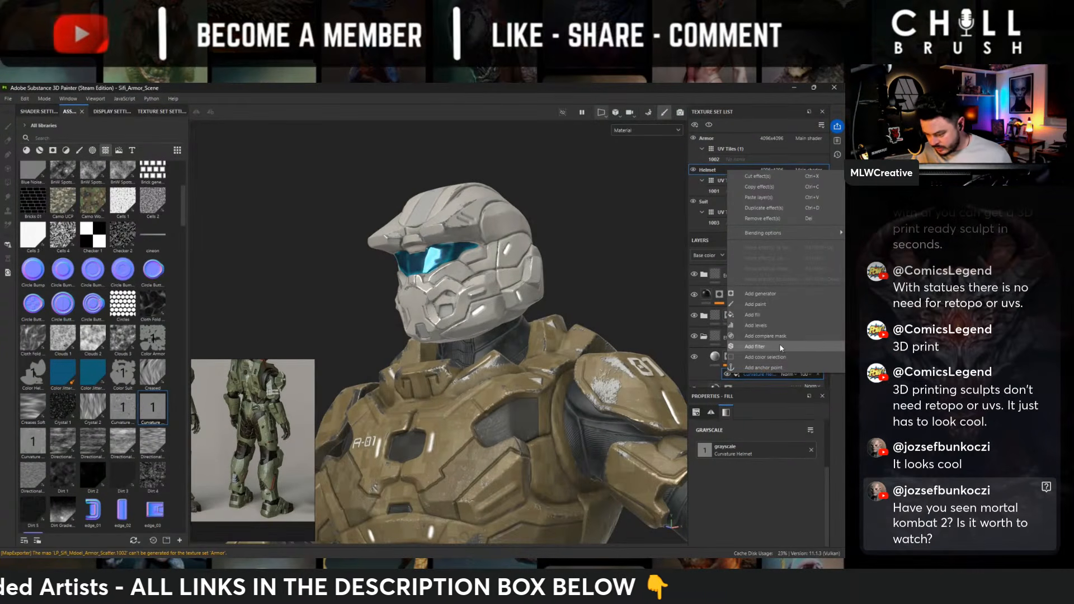
pyautogui.click(760, 325)
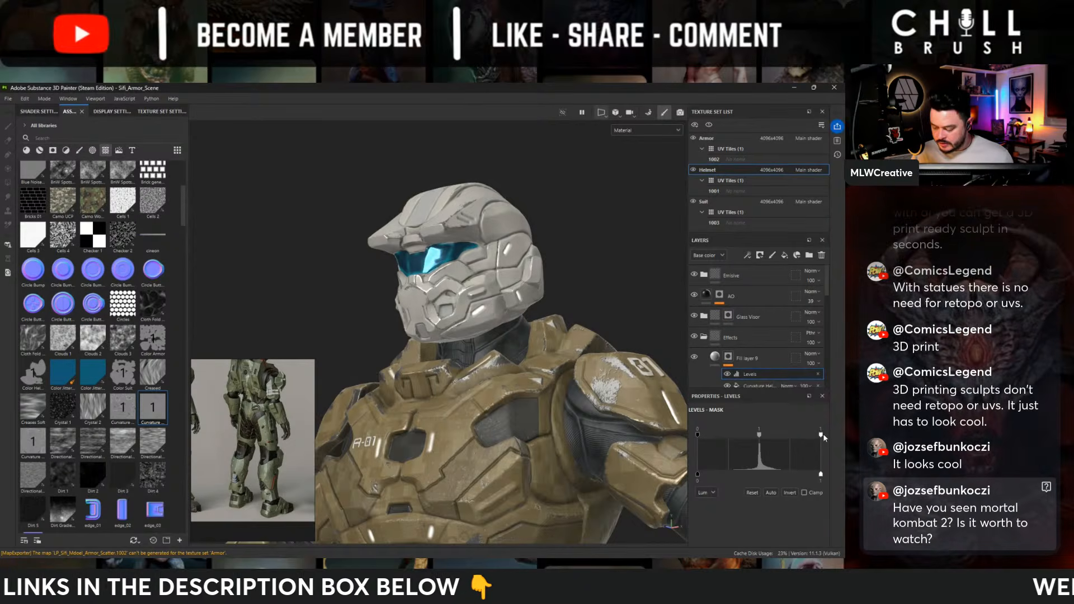
pyautogui.moveTo(823, 437); pyautogui.dragTo(756, 436)
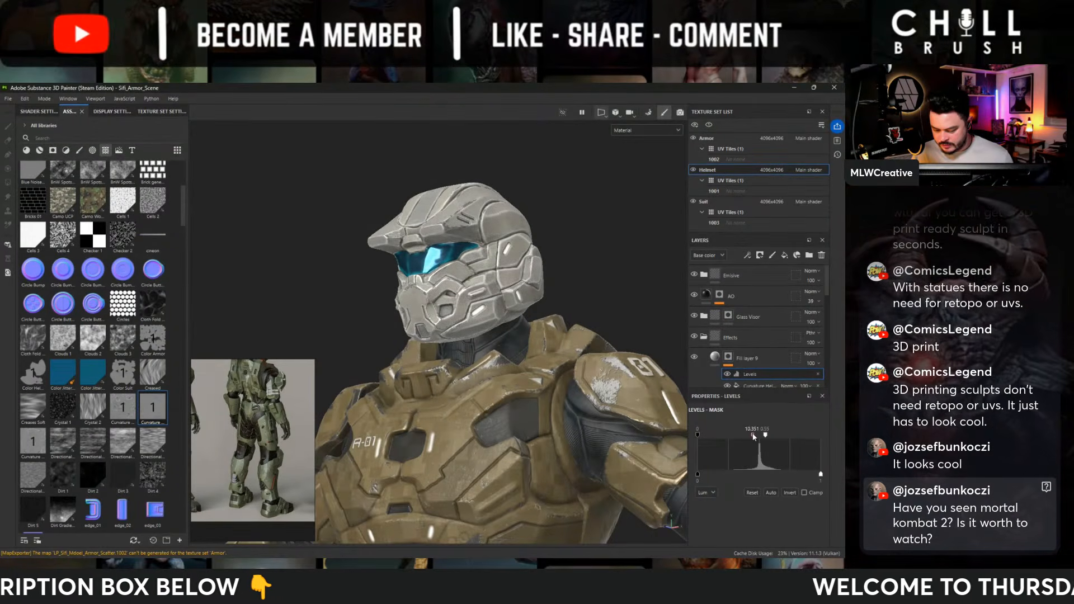
pyautogui.click(789, 492)
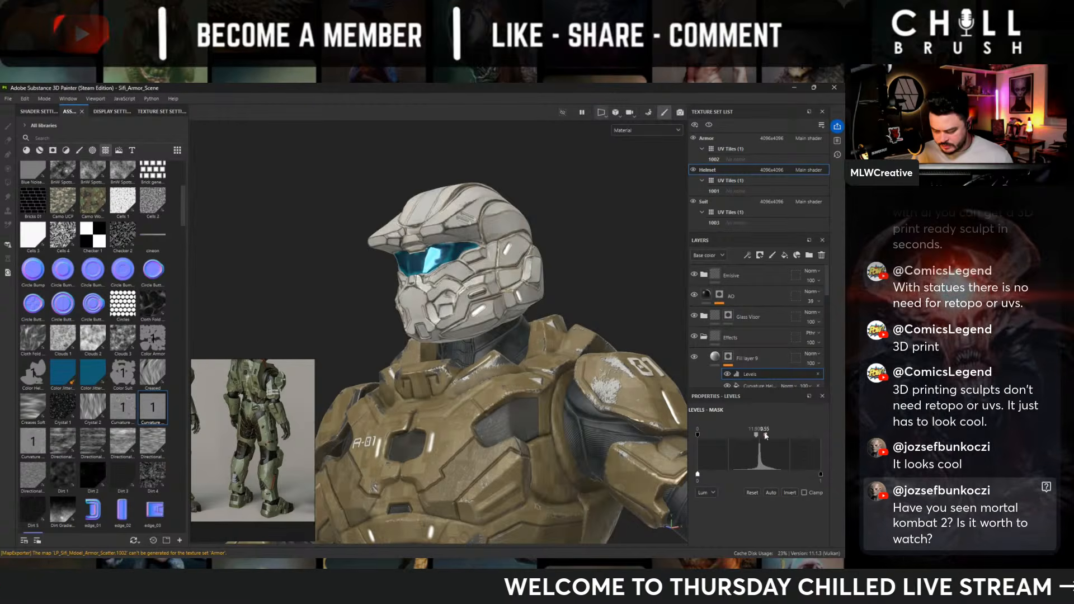
pyautogui.moveTo(766, 435); pyautogui.dragTo(760, 435)
pyautogui.click(789, 493)
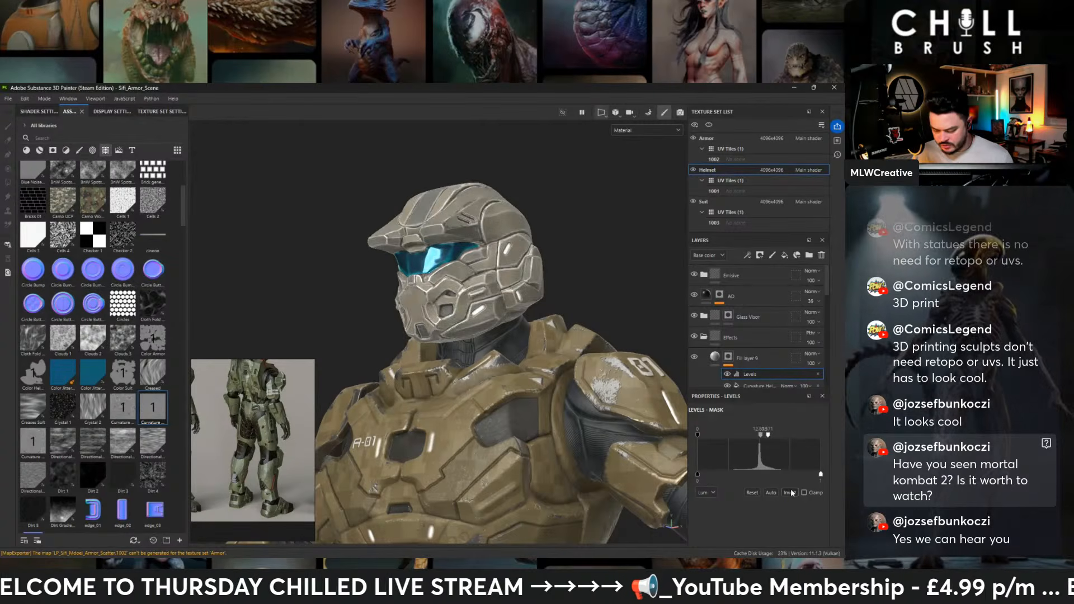
# - Invert the Levels output and tighten its midpoint and white input so the mask is limited to the helmet's crevices
pyautogui.moveTo(768, 437)
pyautogui.mouseDown()
pyautogui.moveTo(780, 440)
pyautogui.moveTo(752, 439)
pyautogui.mouseUp()
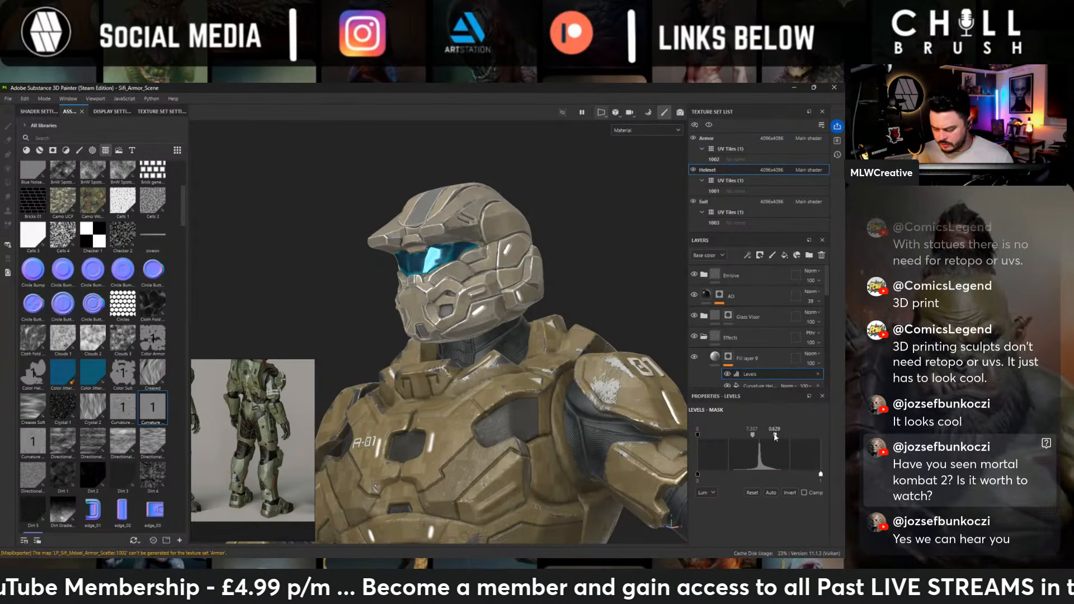
pyautogui.click(771, 492)
pyautogui.click(790, 492)
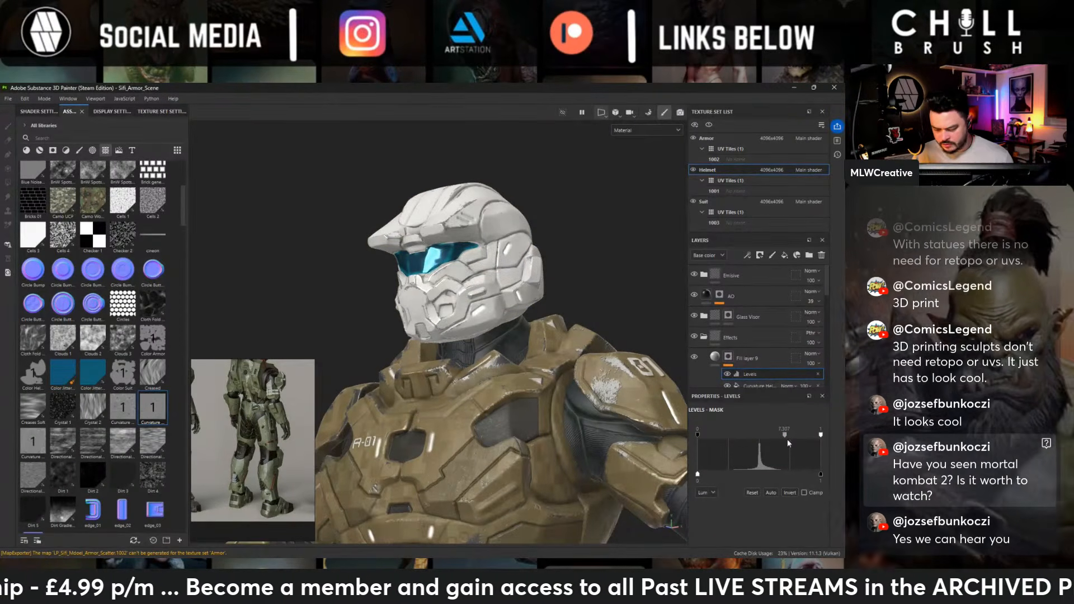
pyautogui.moveTo(819, 435)
pyautogui.mouseDown()
pyautogui.moveTo(765, 436)
pyautogui.moveTo(837, 437)
pyautogui.mouseUp()
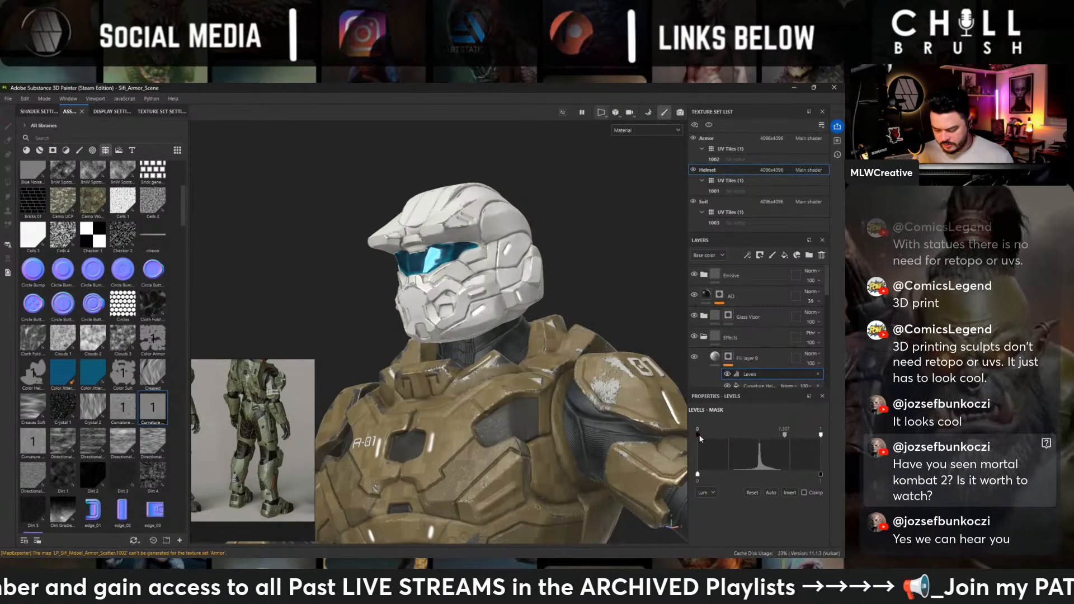
pyautogui.moveTo(699, 434); pyautogui.dragTo(635, 441)
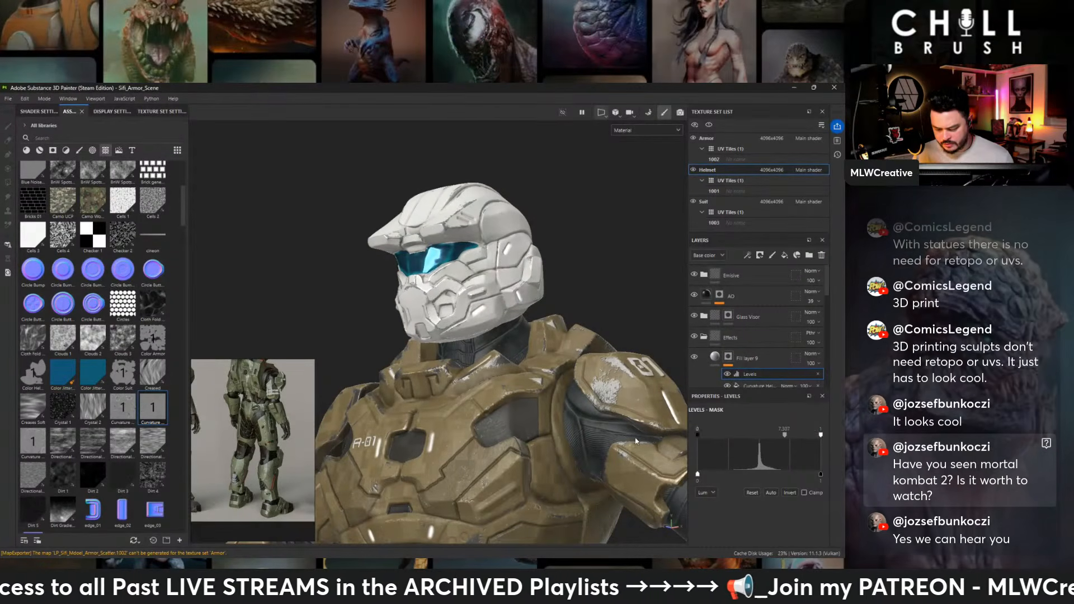
pyautogui.moveTo(784, 436); pyautogui.dragTo(751, 434)
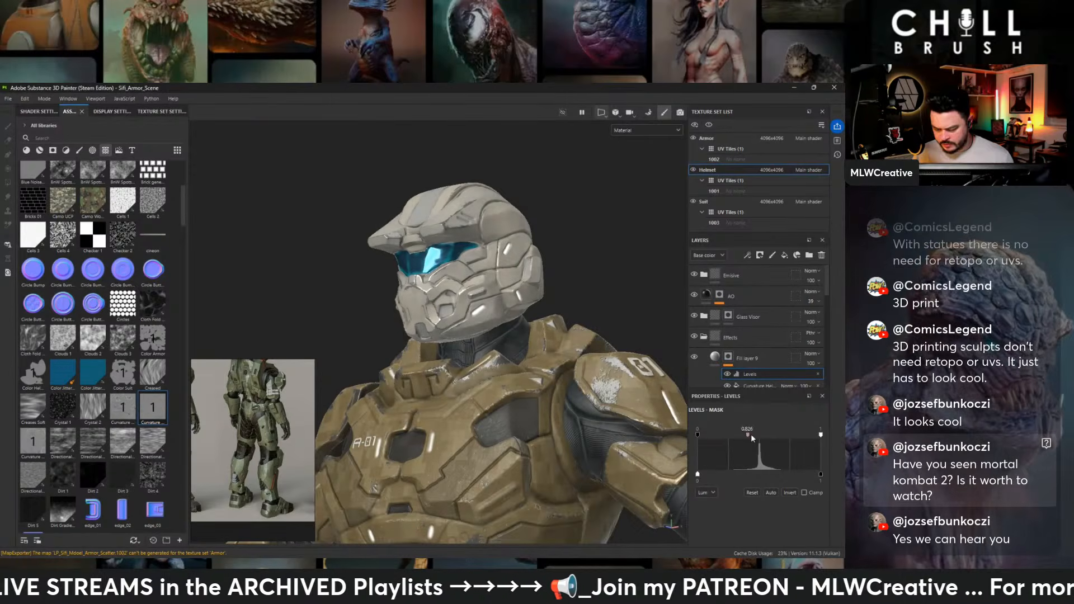
pyautogui.moveTo(820, 435); pyautogui.dragTo(755, 436)
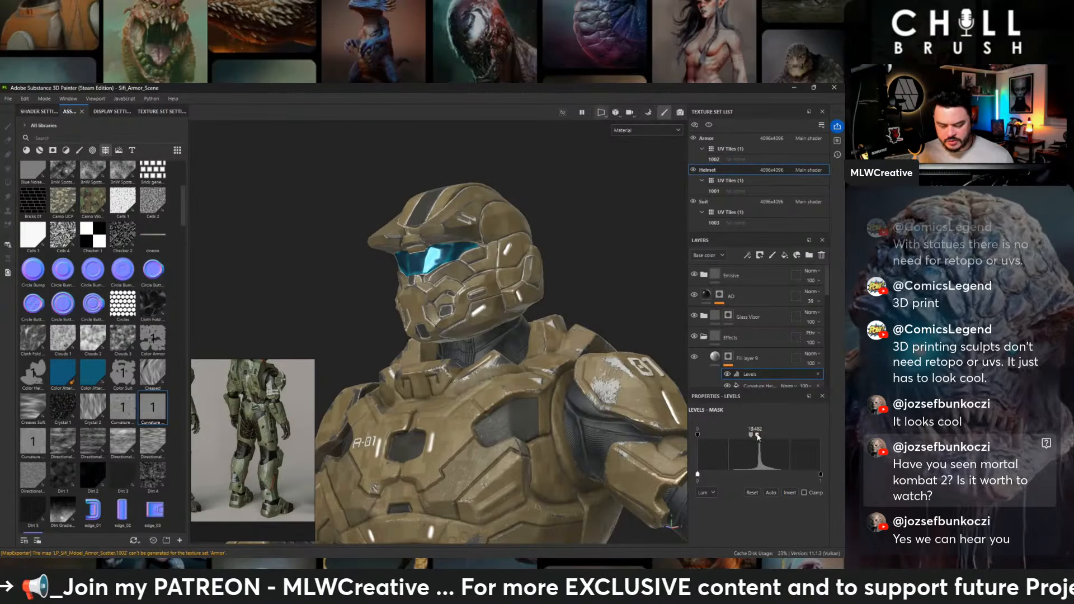
pyautogui.moveTo(756, 436); pyautogui.dragTo(753, 436)
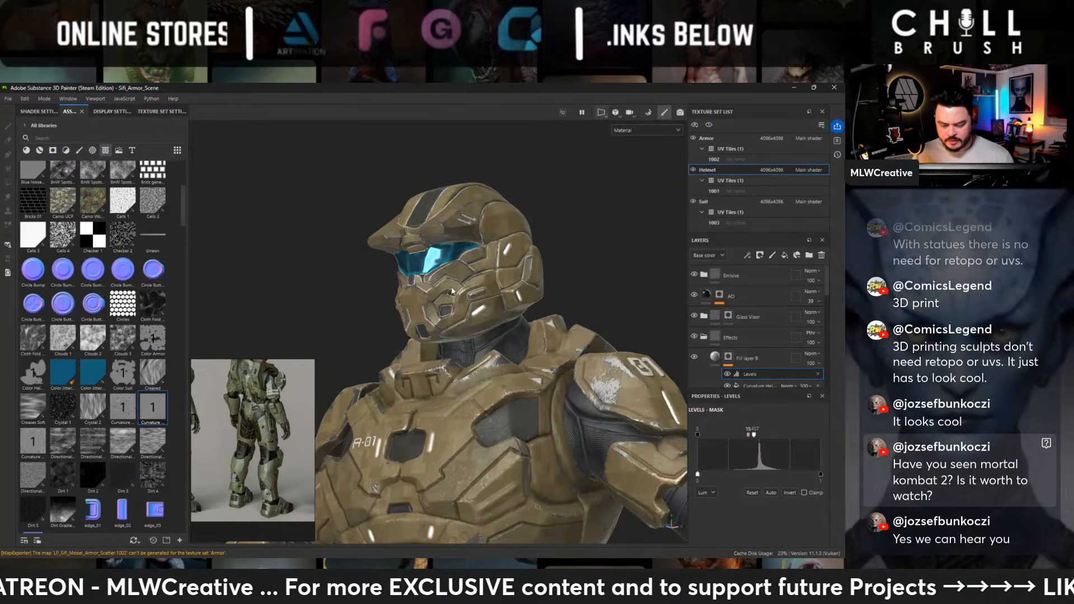
pyautogui.moveTo(429, 292)
pyautogui.keyDown('alt'); pyautogui.mouseDown()
pyautogui.moveTo(455, 270)
pyautogui.moveTo(434, 285)
pyautogui.mouseUp(); pyautogui.keyUp('alt')
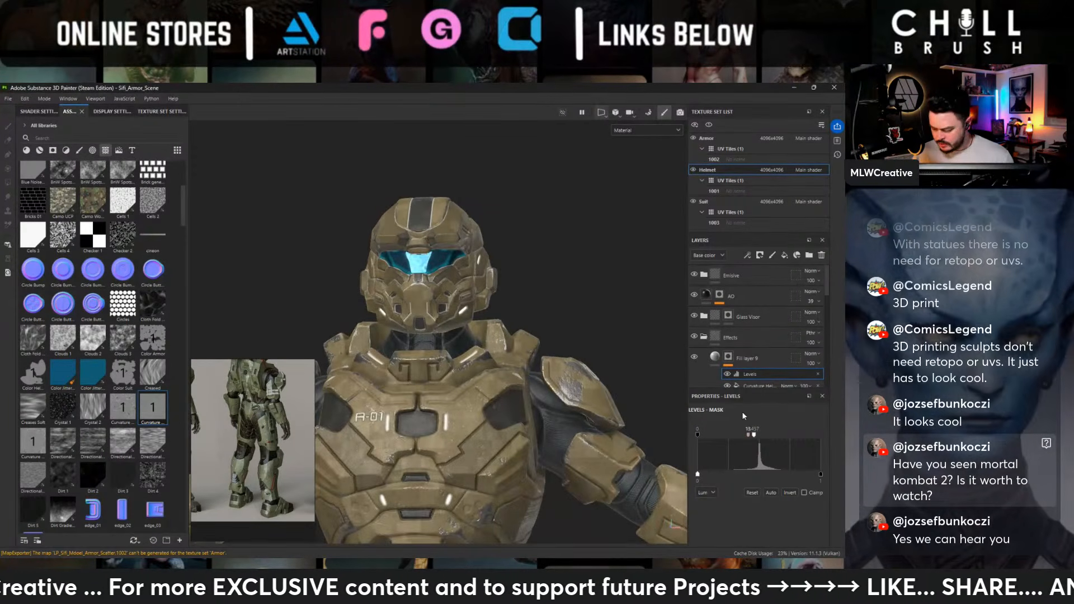
pyautogui.moveTo(754, 434); pyautogui.dragTo(749, 438)
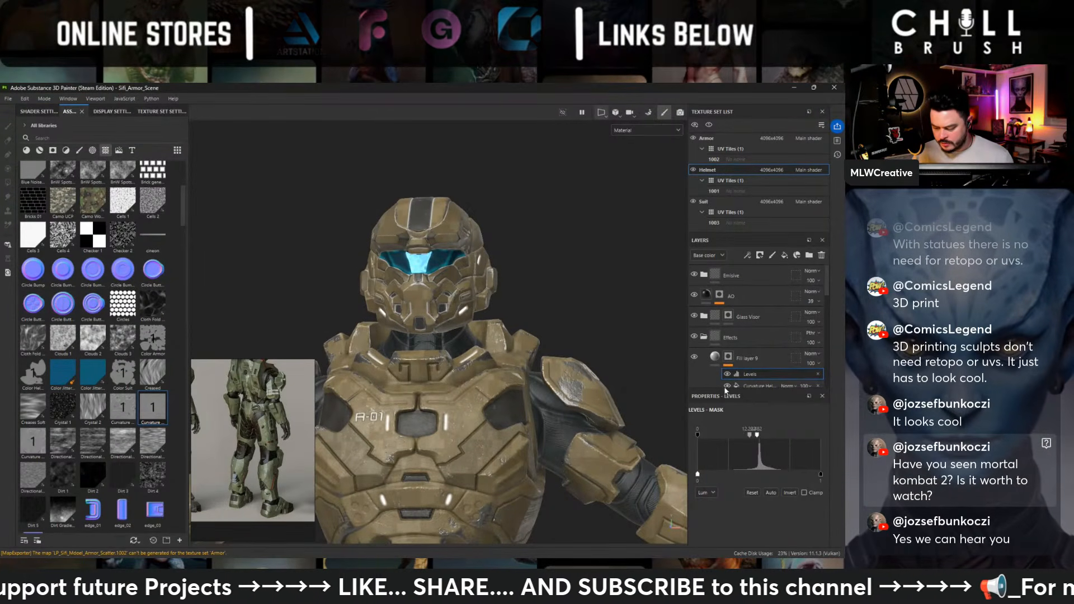
# - Set the base color of the helmet's Fill layer 9 to black
pyautogui.click(720, 361)
pyautogui.scroll(-3, 741, 489)
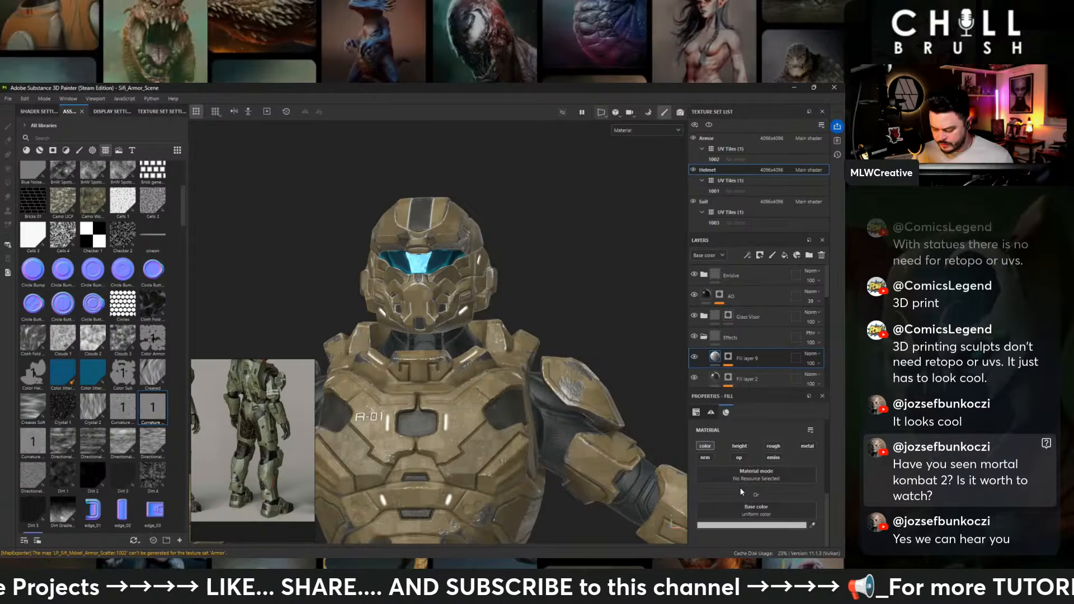
pyautogui.click(735, 525)
pyautogui.moveTo(738, 343); pyautogui.dragTo(647, 446)
pyautogui.keyDown('alt'); pyautogui.moveTo(598, 330); pyautogui.dragTo(520, 238); pyautogui.keyUp('alt')
pyautogui.click(780, 299)
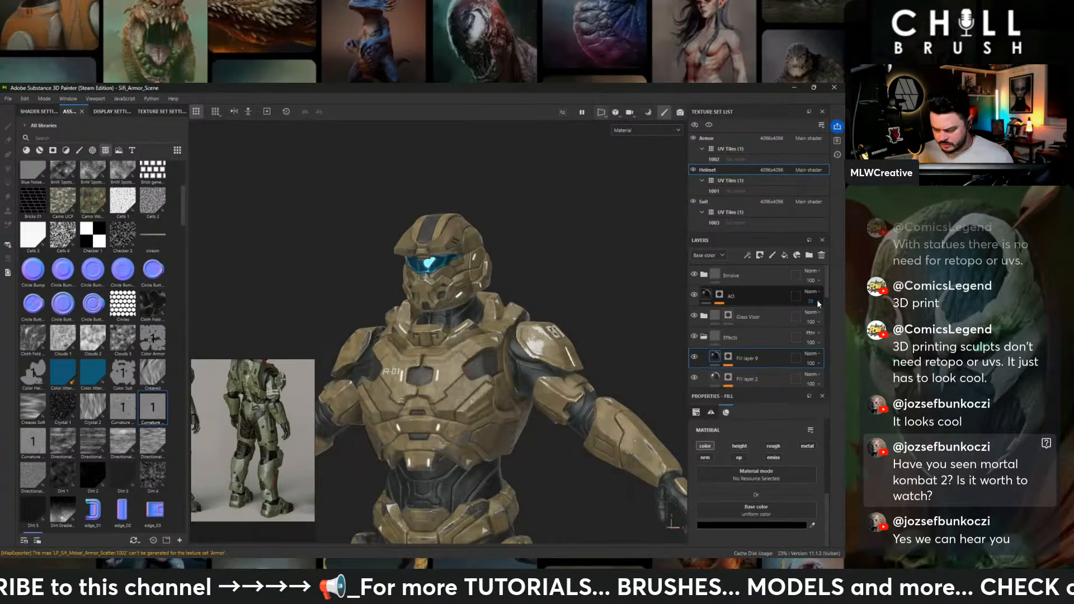
# - Set Fill layer 9's blend mode to Multiply and its opacity to 67, checking the darkened helmet against the armor from several angles
pyautogui.click(810, 354)
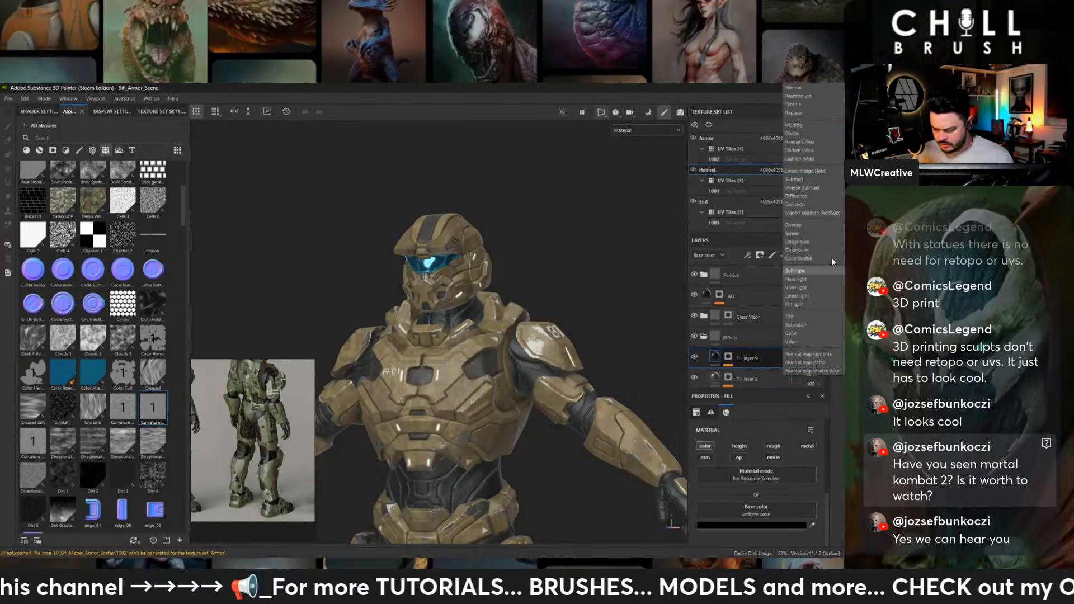
pyautogui.click(817, 128)
pyautogui.click(820, 364)
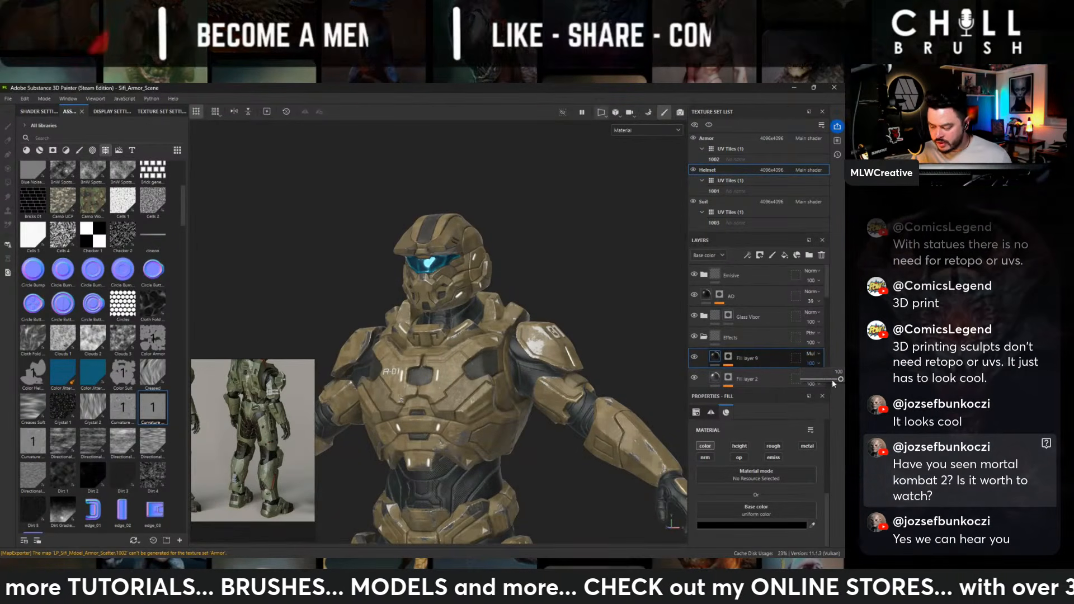
pyautogui.moveTo(831, 379); pyautogui.dragTo(826, 379)
pyautogui.keyDown('alt'); pyautogui.moveTo(570, 287); pyautogui.dragTo(366, 265); pyautogui.keyUp('alt')
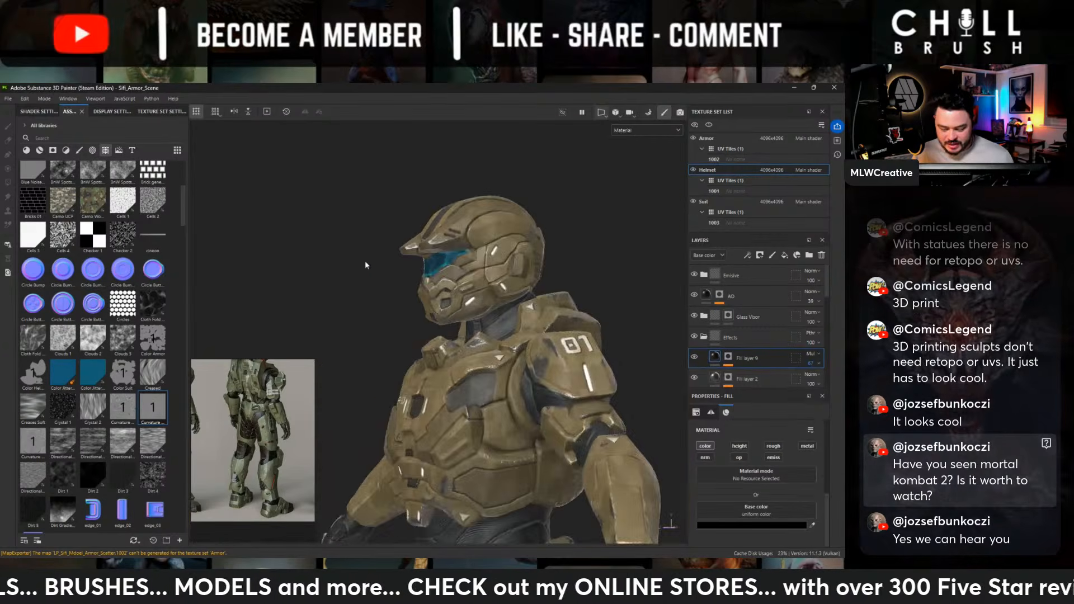
pyautogui.keyDown('alt'); pyautogui.moveTo(366, 264); pyautogui.dragTo(749, 375, button='right'); pyautogui.keyUp('alt')
pyautogui.keyDown('alt'); pyautogui.moveTo(643, 336); pyautogui.dragTo(447, 296, button='right'); pyautogui.keyUp('alt')
pyautogui.keyDown('alt'); pyautogui.moveTo(447, 296); pyautogui.dragTo(549, 309); pyautogui.keyUp('alt')
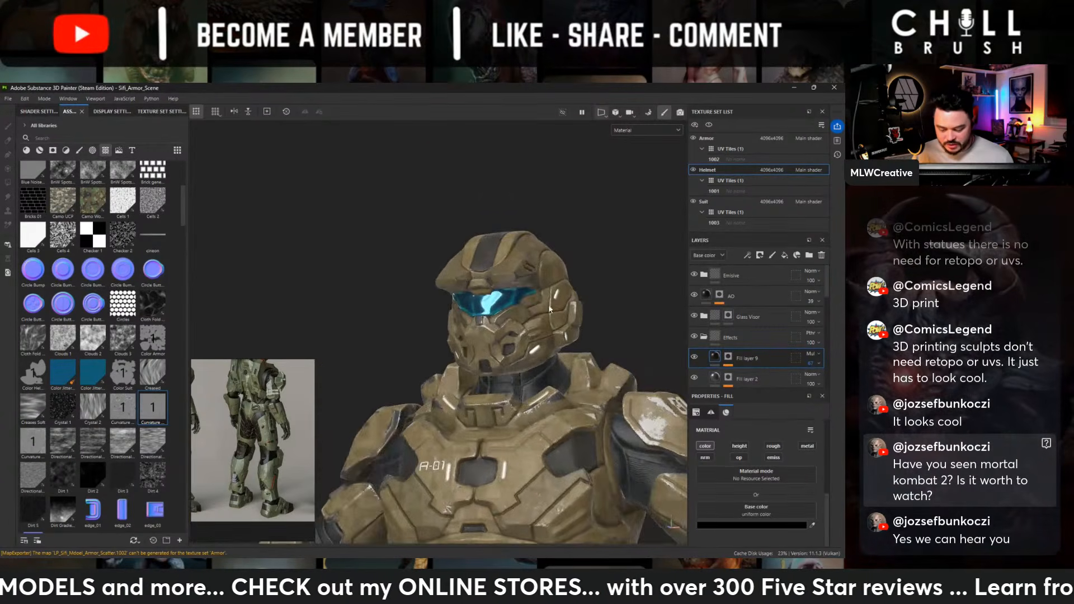
pyautogui.keyDown('alt'); pyautogui.moveTo(549, 309); pyautogui.dragTo(489, 211, button='middle'); pyautogui.keyUp('alt')
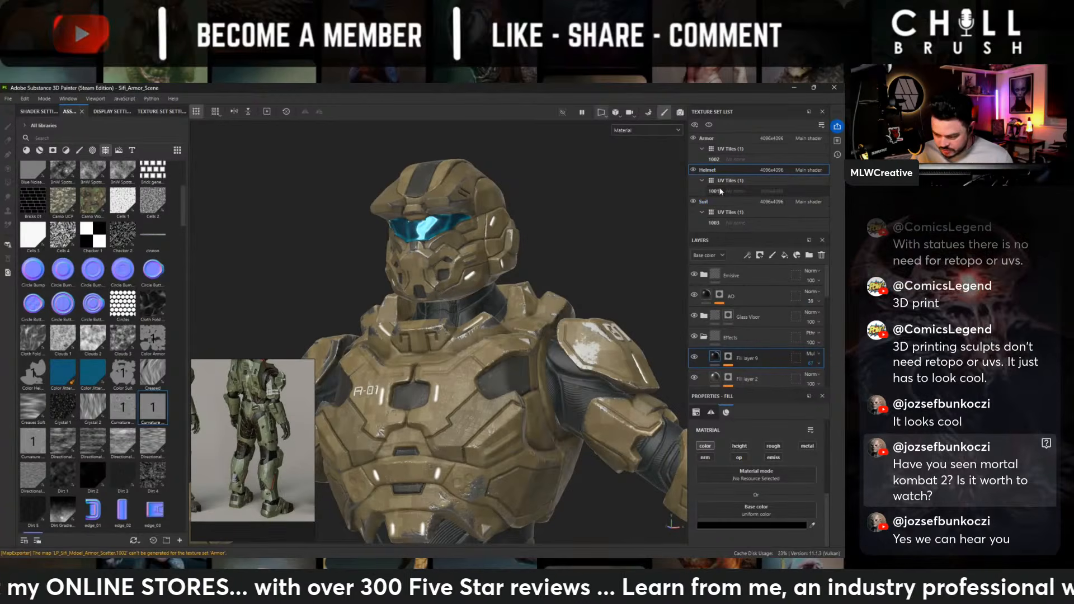
pyautogui.click(720, 139)
pyautogui.keyDown('alt'); pyautogui.moveTo(632, 361); pyautogui.dragTo(661, 274, button='middle'); pyautogui.keyUp('alt')
pyautogui.click(706, 274)
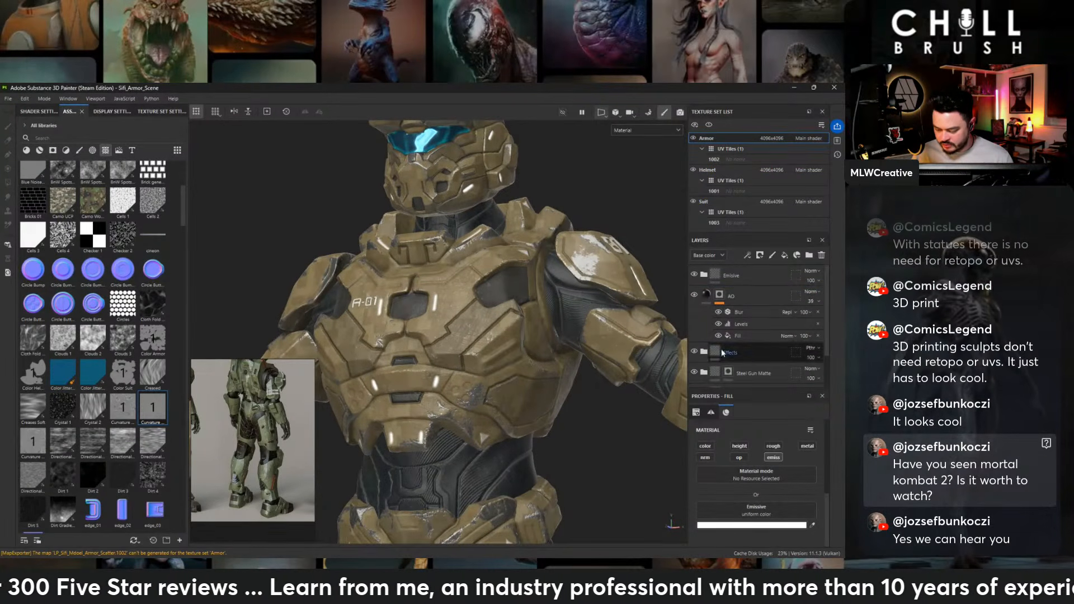
pyautogui.click(703, 352)
pyautogui.click(750, 373)
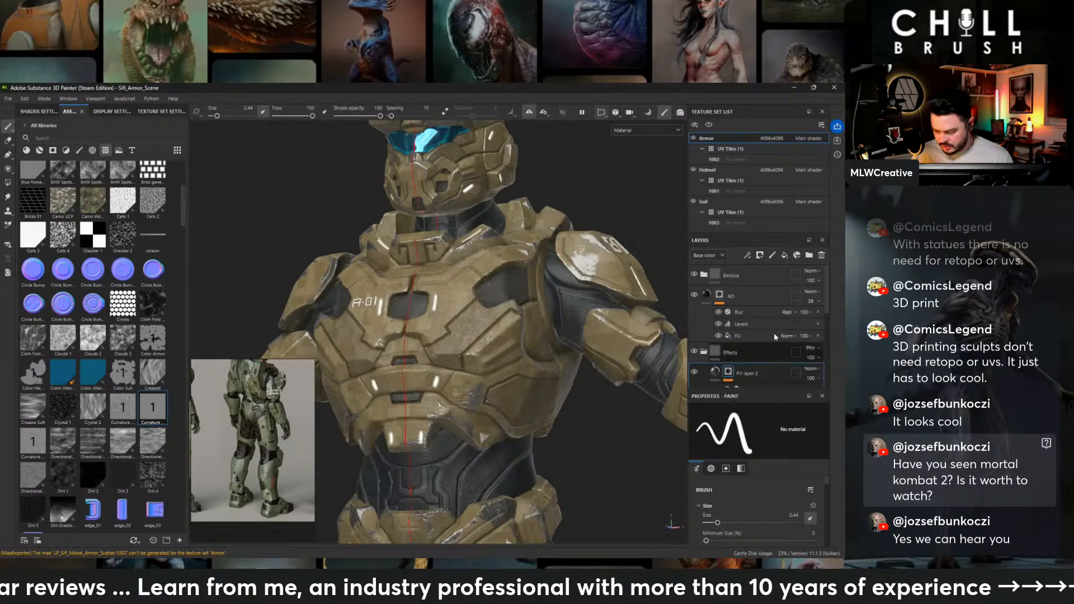
pyautogui.click(784, 255)
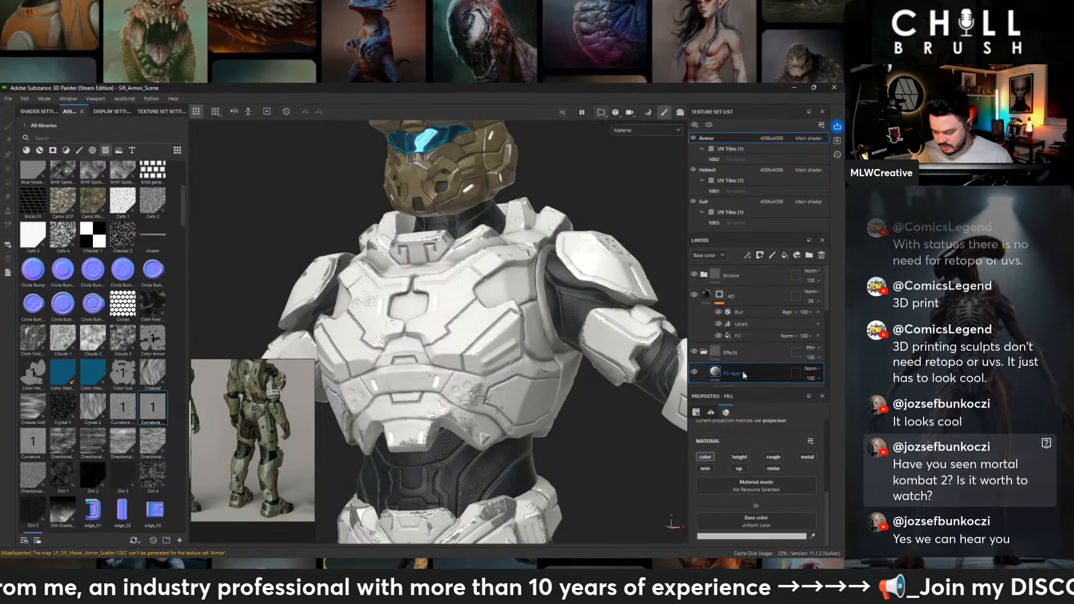
pyautogui.hotkey('ctrl', 'z')
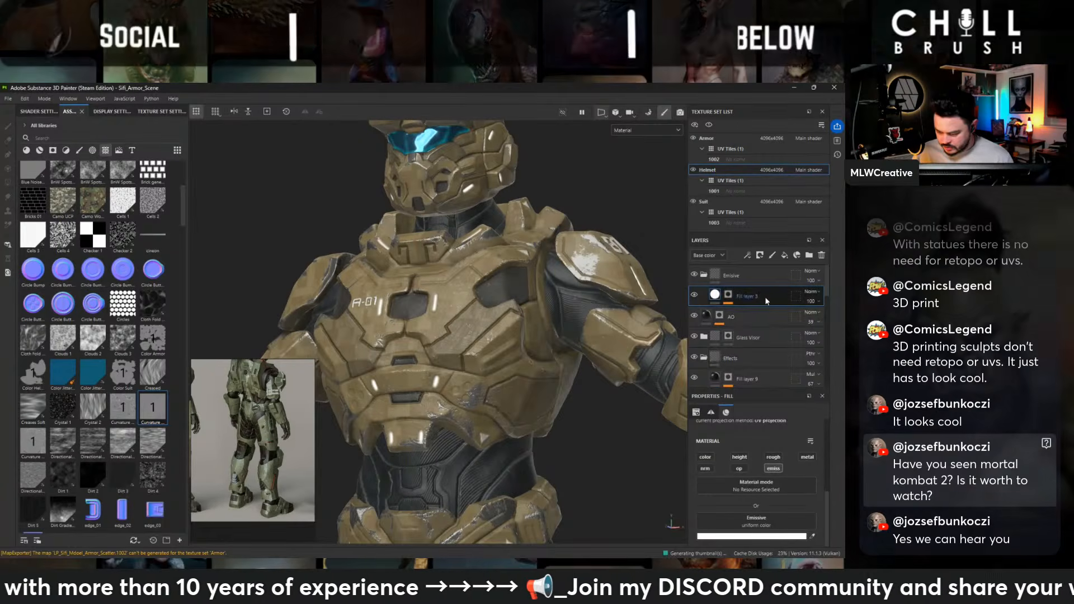
# - Copy the helmet's Fill layer 9 and paste it into the Armor texture set's Effects folder above Fill layer 2, checking the whole armor
pyautogui.scroll(-2, 766, 305)
pyautogui.click(763, 303)
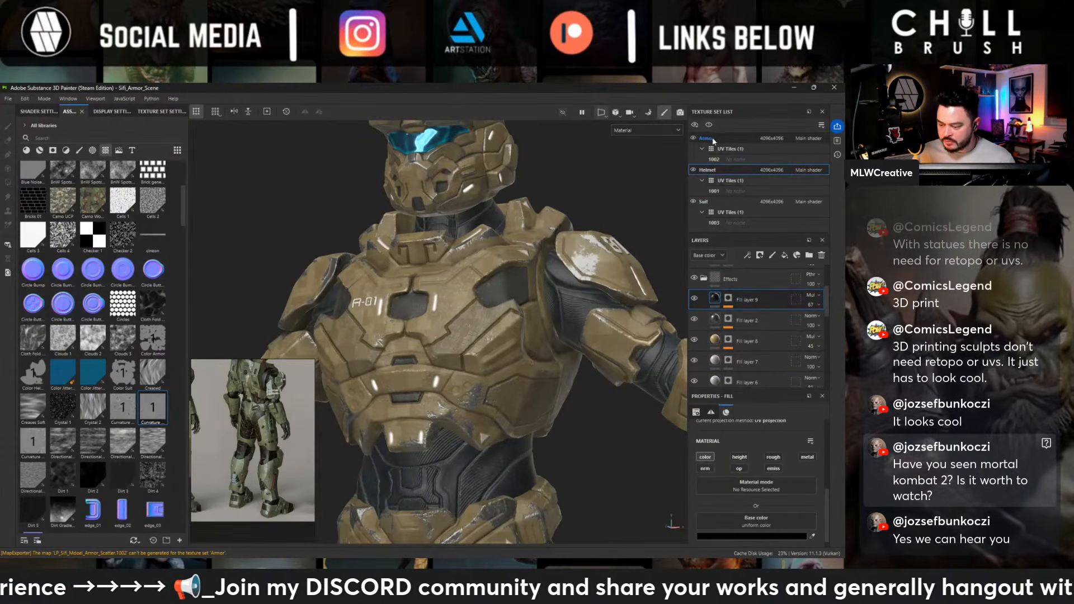
pyautogui.click(772, 317)
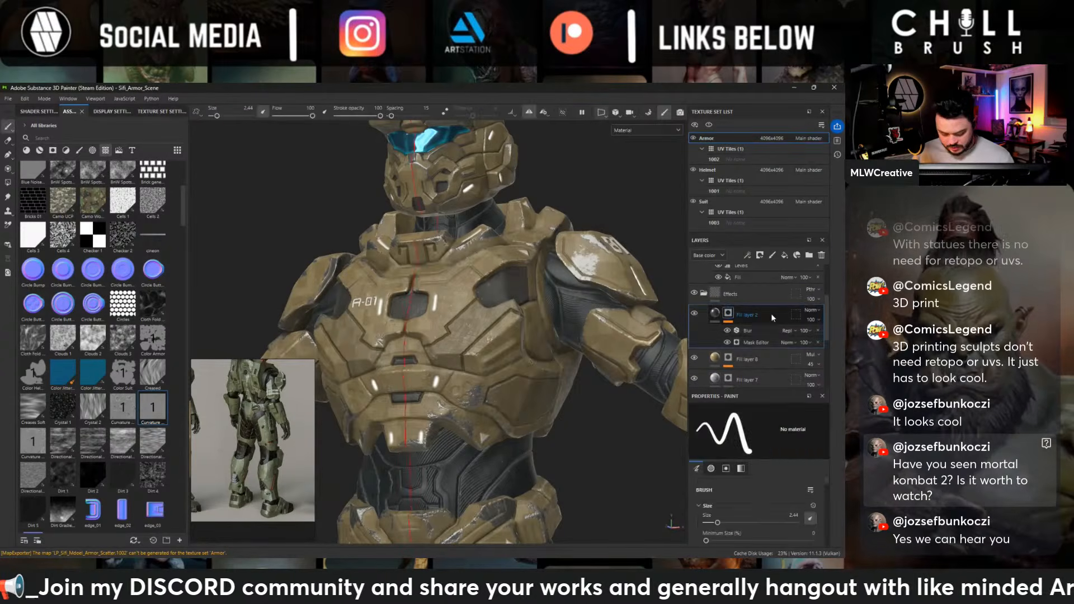
pyautogui.hotkey('ctrl', 'v')
pyautogui.keyDown('alt'); pyautogui.moveTo(508, 269); pyautogui.dragTo(387, 248, button='right'); pyautogui.keyUp('alt')
pyautogui.keyDown('alt'); pyautogui.moveTo(387, 248); pyautogui.dragTo(442, 246); pyautogui.keyUp('alt')
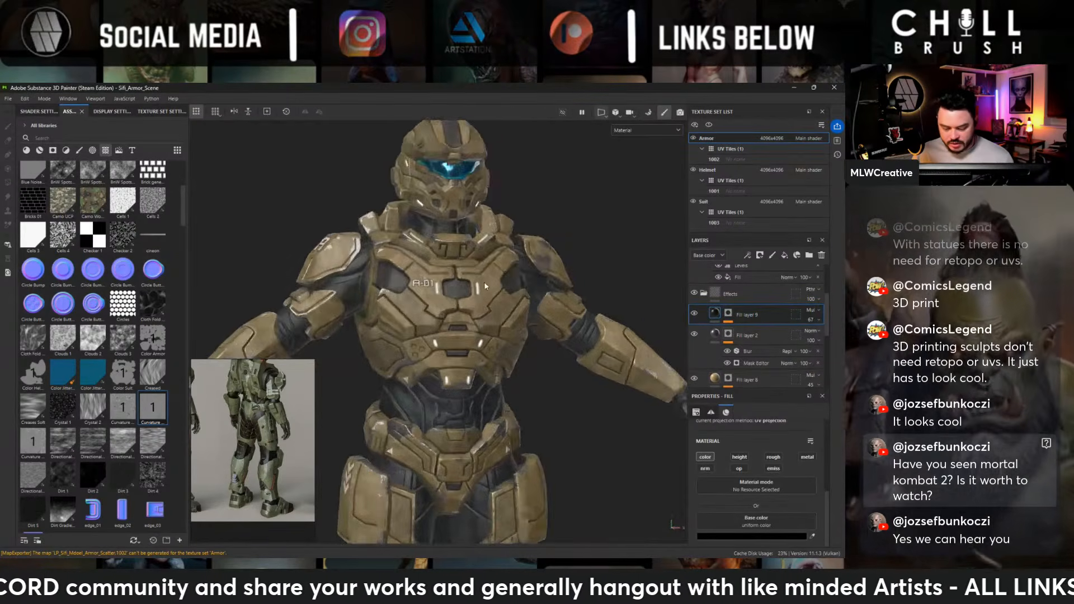
pyautogui.keyDown('alt'); pyautogui.moveTo(442, 246); pyautogui.dragTo(441, 128, button='middle'); pyautogui.keyUp('alt')
pyautogui.keyDown('alt'); pyautogui.moveTo(481, 241); pyautogui.dragTo(559, 267); pyautogui.keyUp('alt')
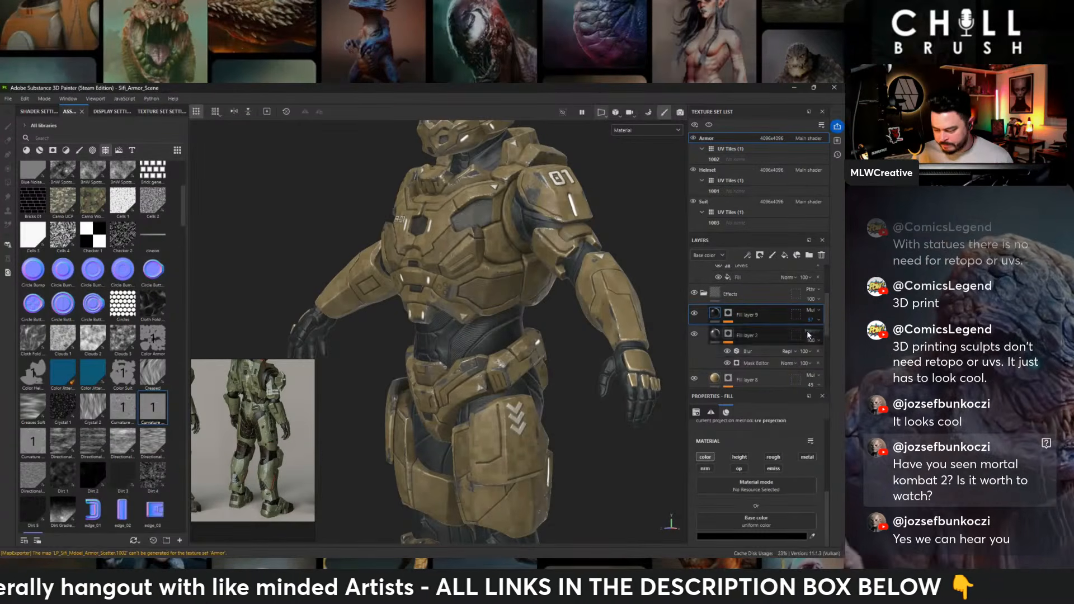
# - Render the full character in Iray and examine the figure, helmet and chest from the front and at three-quarter view
pyautogui.press('f')
pyautogui.keyDown('alt'); pyautogui.moveTo(428, 207); pyautogui.dragTo(554, 199); pyautogui.keyUp('alt')
pyautogui.keyDown('alt'); pyautogui.moveTo(588, 211); pyautogui.dragTo(533, 190, button='middle'); pyautogui.keyUp('alt')
pyautogui.keyDown('alt'); pyautogui.moveTo(532, 193); pyautogui.dragTo(530, 246); pyautogui.keyUp('alt')
pyautogui.scroll(2, 519, 206)
pyautogui.click(679, 112)
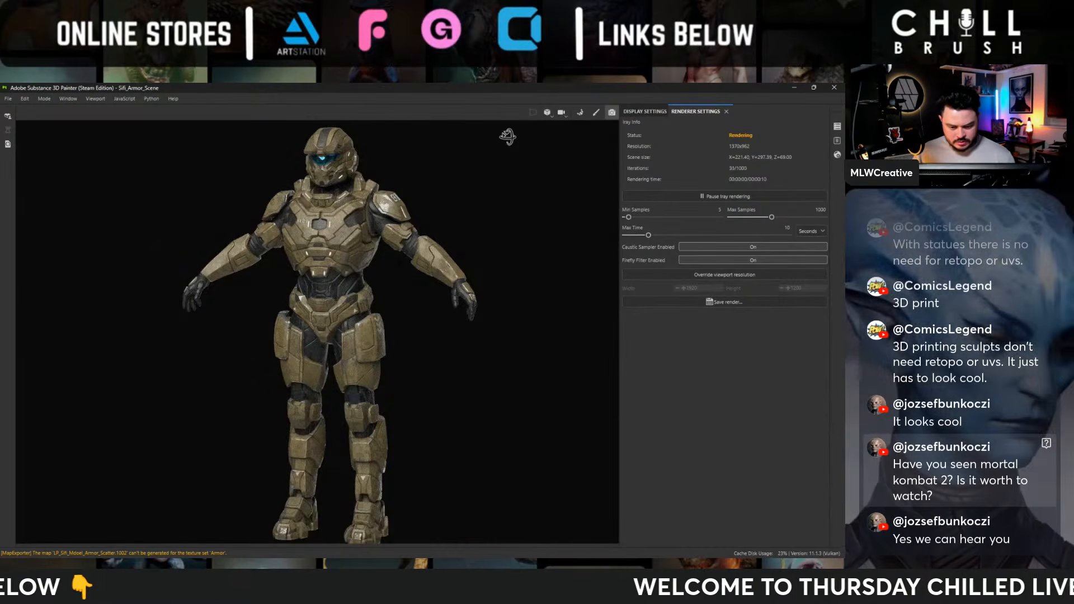
pyautogui.keyDown('alt'); pyautogui.moveTo(507, 136); pyautogui.dragTo(462, 205); pyautogui.keyUp('alt')
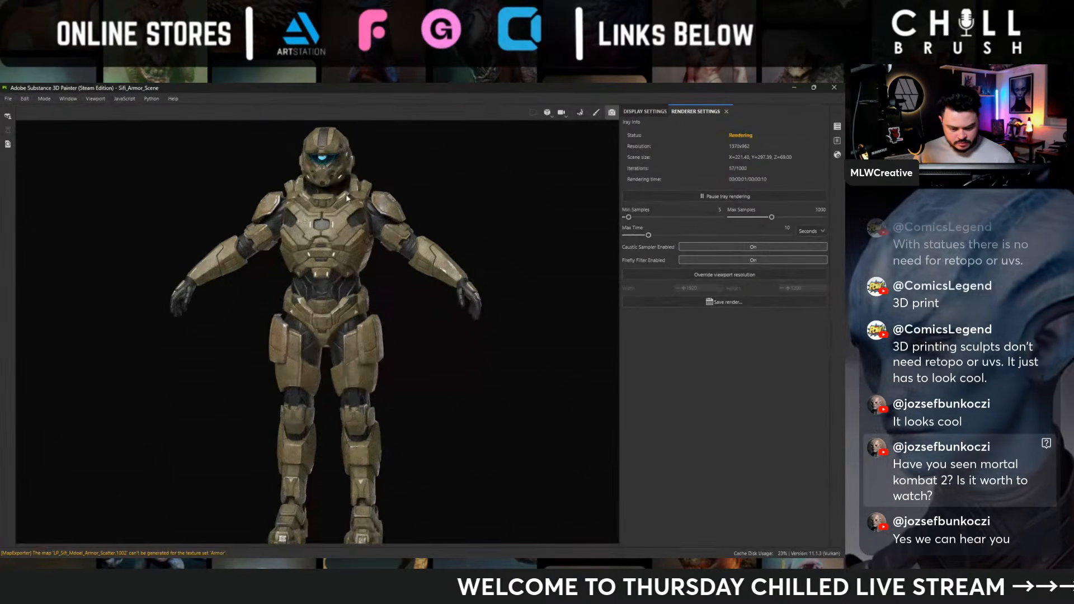
pyautogui.keyDown('alt'); pyautogui.moveTo(346, 199); pyautogui.dragTo(723, 400, button='right'); pyautogui.keyUp('alt')
pyautogui.keyDown('alt'); pyautogui.moveTo(460, 237); pyautogui.dragTo(461, 244, button='middle'); pyautogui.keyUp('alt')
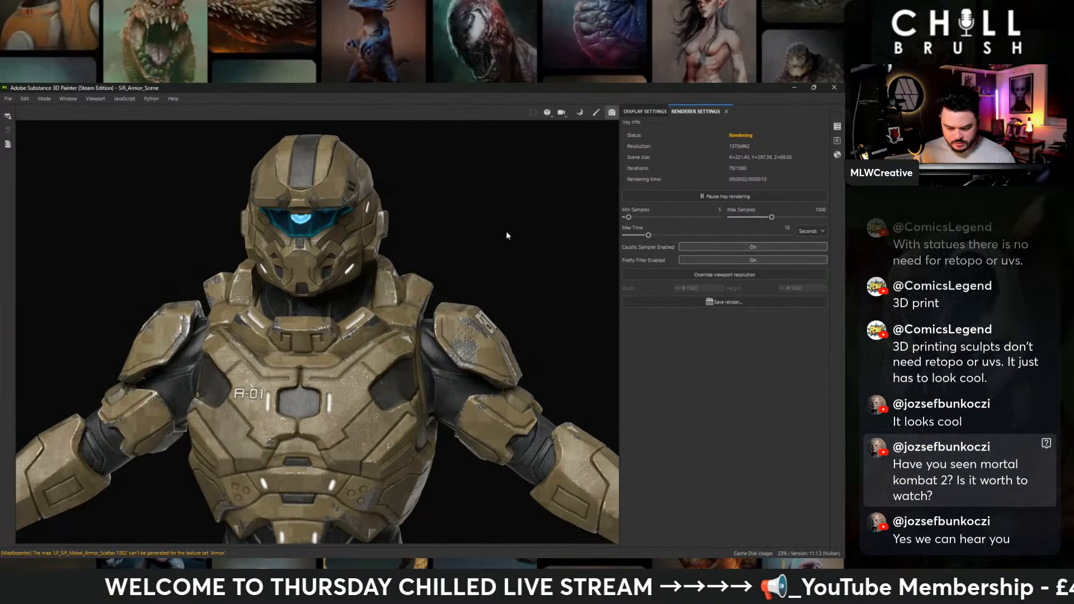
pyautogui.keyDown('alt'); pyautogui.moveTo(492, 220); pyautogui.dragTo(460, 220); pyautogui.keyUp('alt')
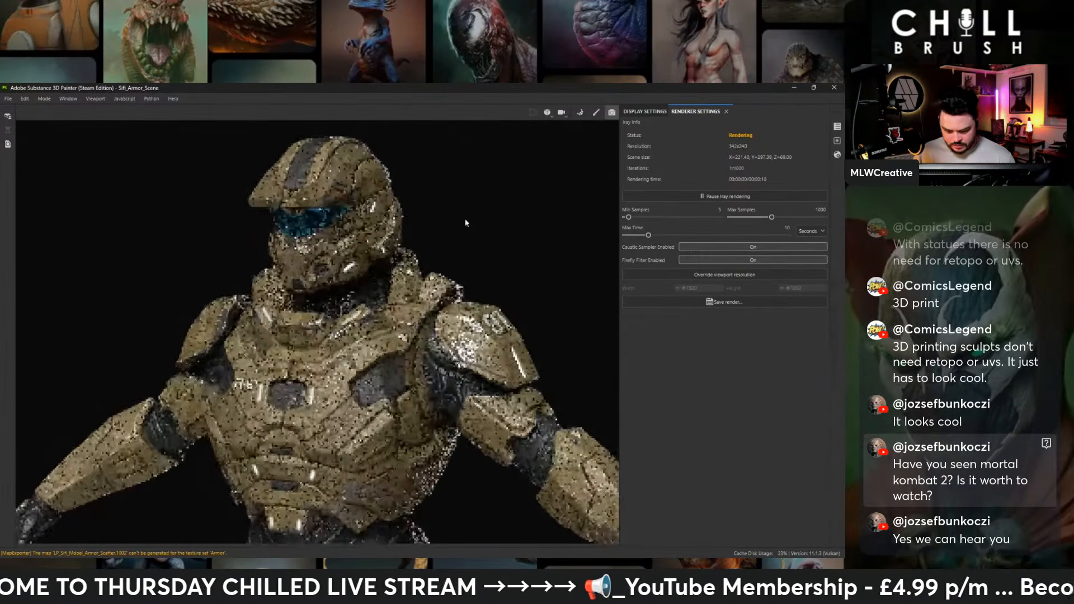
# - Set the render's environment alignment to World in the display settings
pyautogui.click(638, 112)
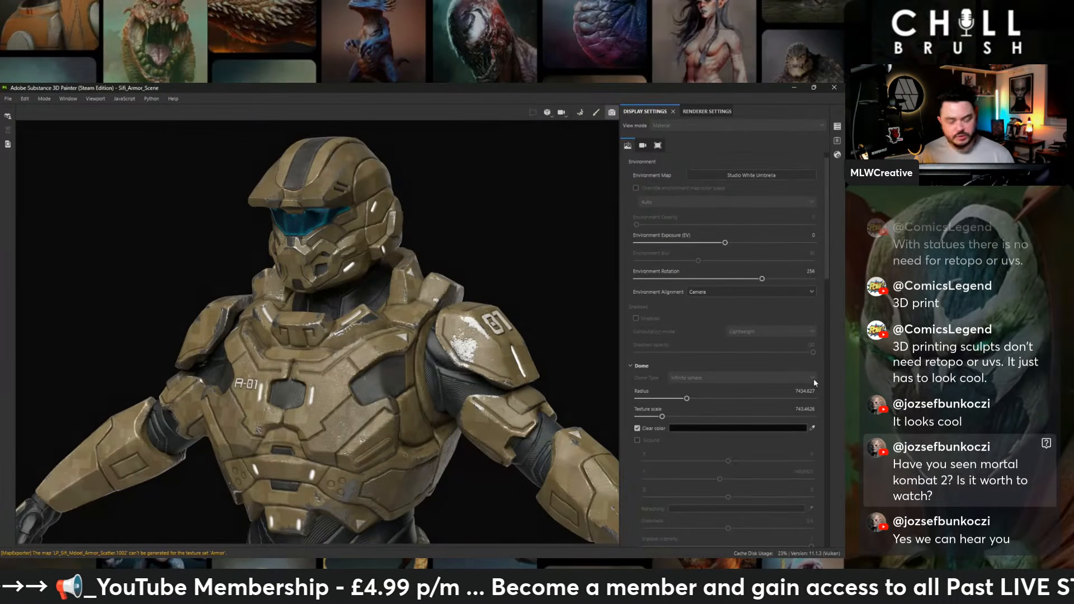
pyautogui.click(720, 294)
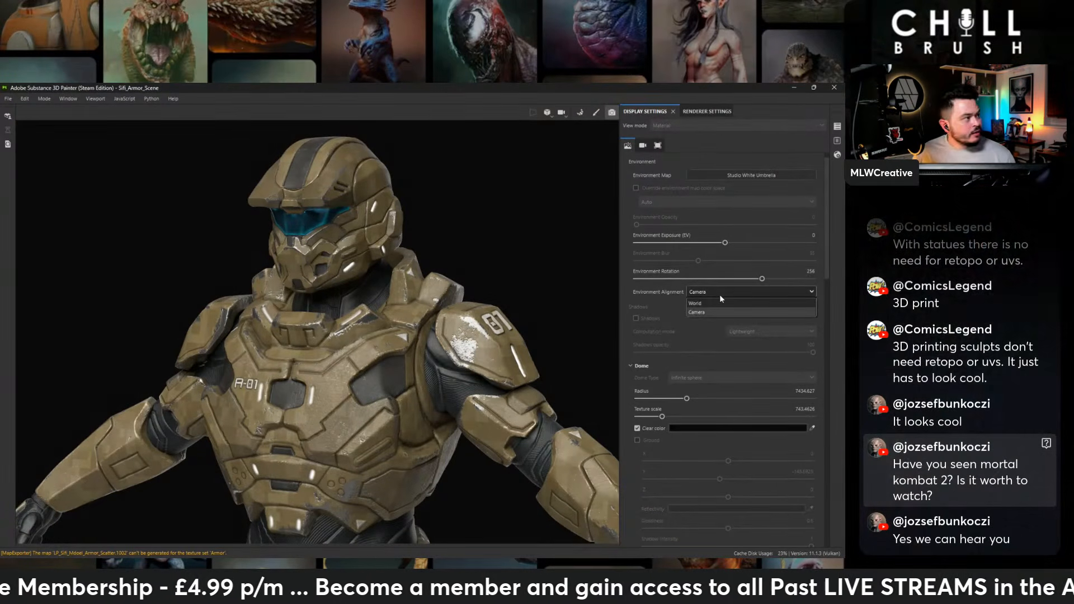
pyautogui.click(717, 301)
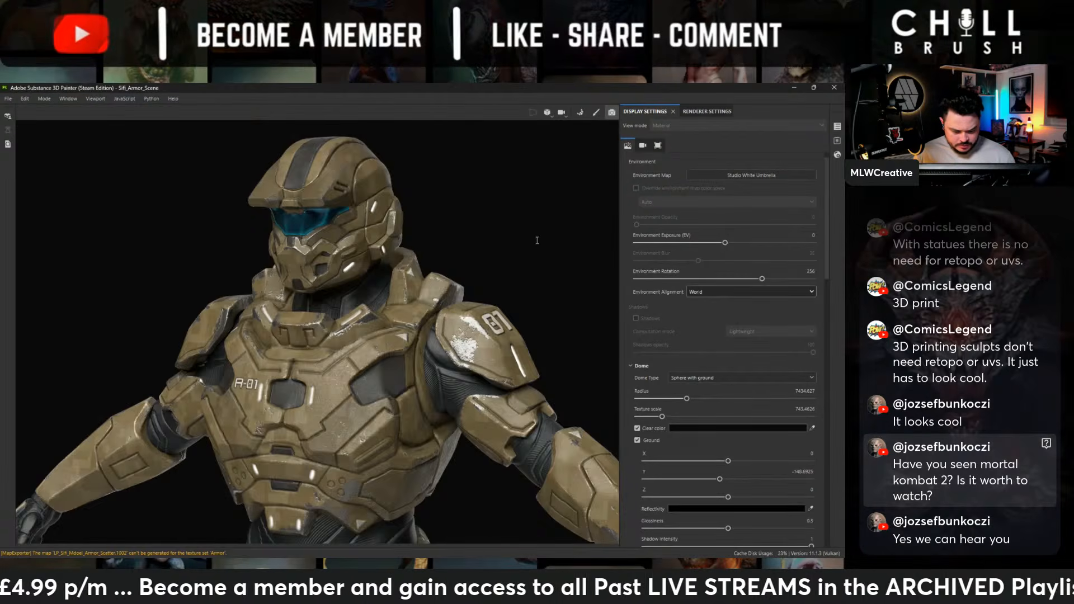
# - Rotate the environment lighting to 311 and examine the rendered character from the front and back
pyautogui.keyDown('shift'); pyautogui.moveTo(537, 240); pyautogui.dragTo(506, 222, button='right'); pyautogui.keyUp('shift')
pyautogui.keyDown('alt'); pyautogui.moveTo(506, 222); pyautogui.dragTo(123, 215, button='right'); pyautogui.keyUp('alt')
pyautogui.keyDown('alt'); pyautogui.moveTo(347, 279); pyautogui.dragTo(413, 286); pyautogui.keyUp('alt')
pyautogui.keyDown('alt'); pyautogui.moveTo(414, 285); pyautogui.dragTo(408, 201, button='middle'); pyautogui.keyUp('alt')
pyautogui.keyDown('alt'); pyautogui.moveTo(446, 271); pyautogui.dragTo(456, 324, button='middle'); pyautogui.keyUp('alt')
pyautogui.moveTo(501, 250)
pyautogui.keyDown('shift'); pyautogui.mouseDown(button='right')
pyautogui.moveTo(489, 252)
pyautogui.moveTo(510, 255)
pyautogui.mouseUp(button='right'); pyautogui.keyUp('shift')
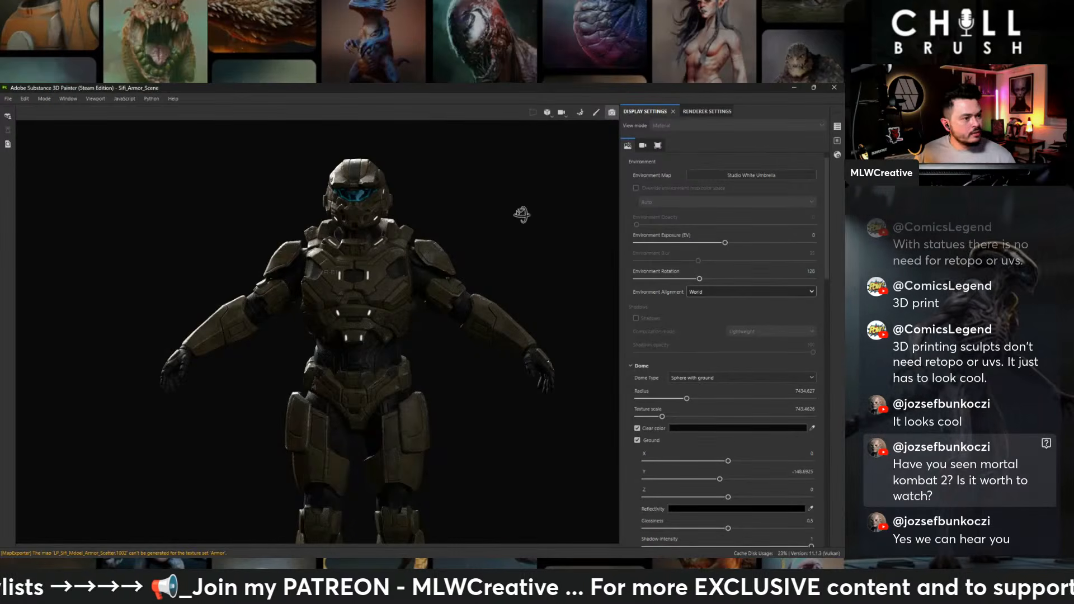
pyautogui.keyDown('alt'); pyautogui.moveTo(388, 214); pyautogui.dragTo(403, 240); pyautogui.keyUp('alt')
pyautogui.keyDown('shift'); pyautogui.moveTo(499, 228); pyautogui.dragTo(463, 229, button='right'); pyautogui.keyUp('shift')
pyautogui.keyDown('alt'); pyautogui.moveTo(537, 240); pyautogui.dragTo(539, 241); pyautogui.keyUp('alt')
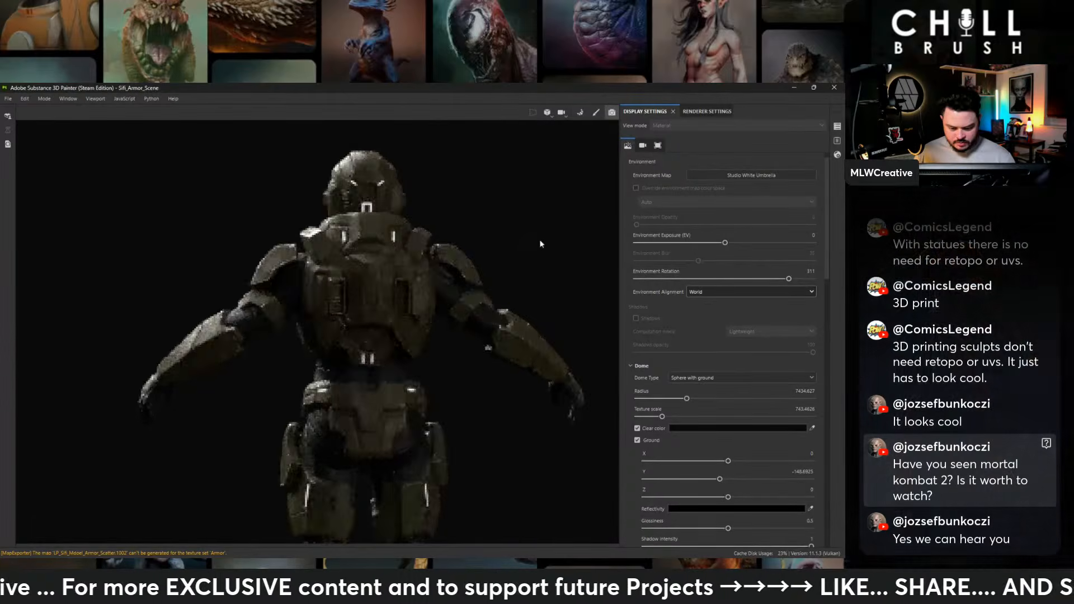
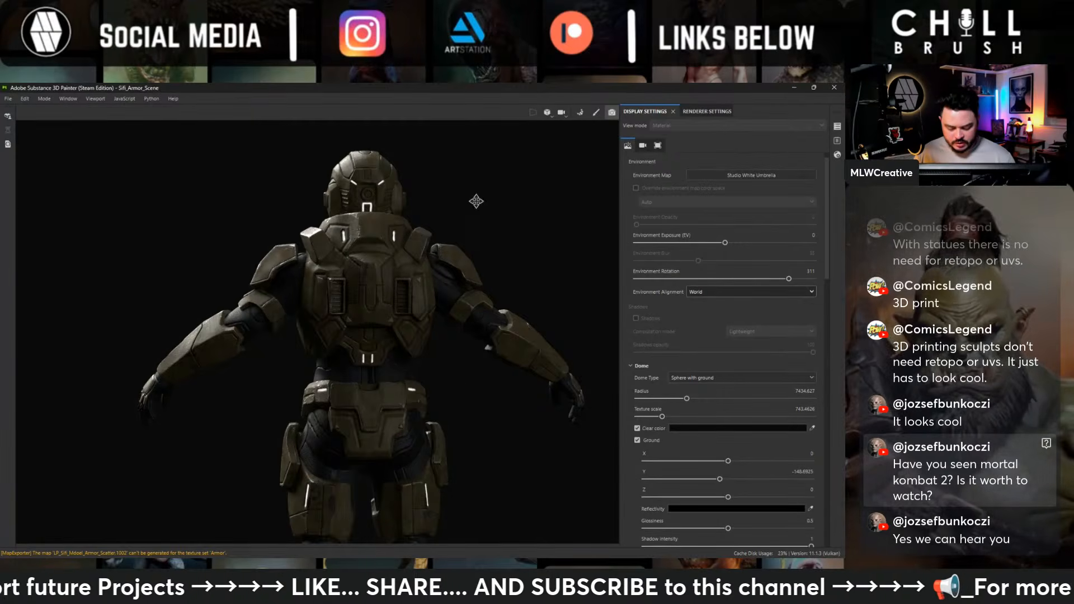
# - Review the rendered armor from the back and front, and set the environment rotation to 238
pyautogui.keyDown('alt'); pyautogui.moveTo(474, 386); pyautogui.dragTo(481, 224, button='middle'); pyautogui.keyUp('alt')
pyautogui.keyDown('alt'); pyautogui.moveTo(481, 224); pyautogui.dragTo(192, 284, button='right'); pyautogui.keyUp('alt')
pyautogui.keyDown('alt'); pyautogui.moveTo(416, 263); pyautogui.dragTo(400, 352, button='middle'); pyautogui.keyUp('alt')
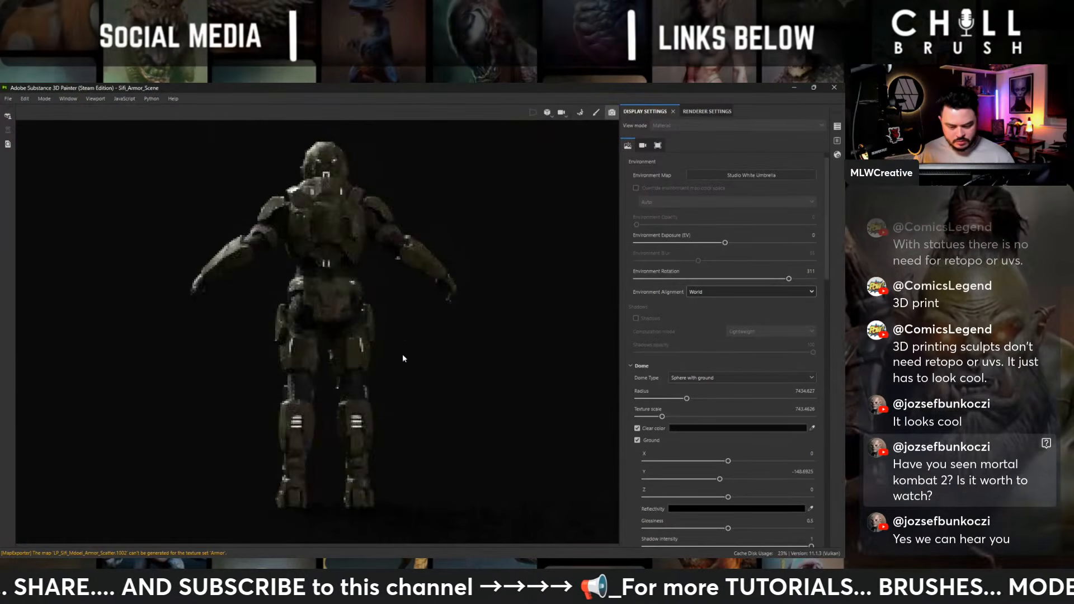
pyautogui.moveTo(449, 320)
pyautogui.keyDown('shift'); pyautogui.mouseDown(button='right')
pyautogui.moveTo(428, 314)
pyautogui.moveTo(437, 316)
pyautogui.mouseUp(button='right'); pyautogui.keyUp('shift')
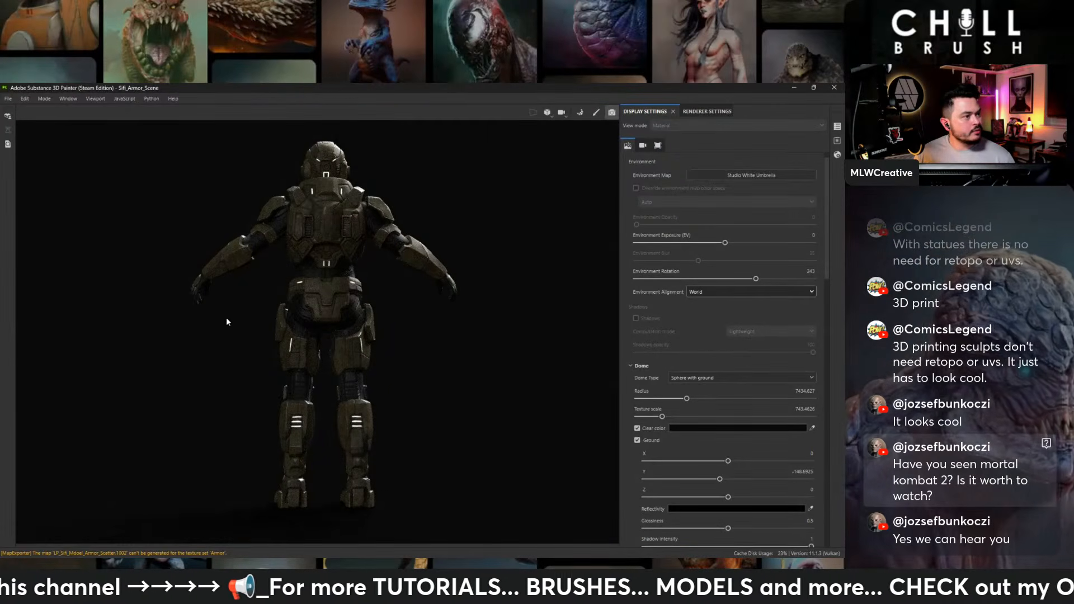
pyautogui.keyDown('alt'); pyautogui.moveTo(227, 321); pyautogui.dragTo(570, 311); pyautogui.keyUp('alt')
pyautogui.keyDown('shift'); pyautogui.moveTo(557, 302); pyautogui.dragTo(512, 292, button='right'); pyautogui.keyUp('shift')
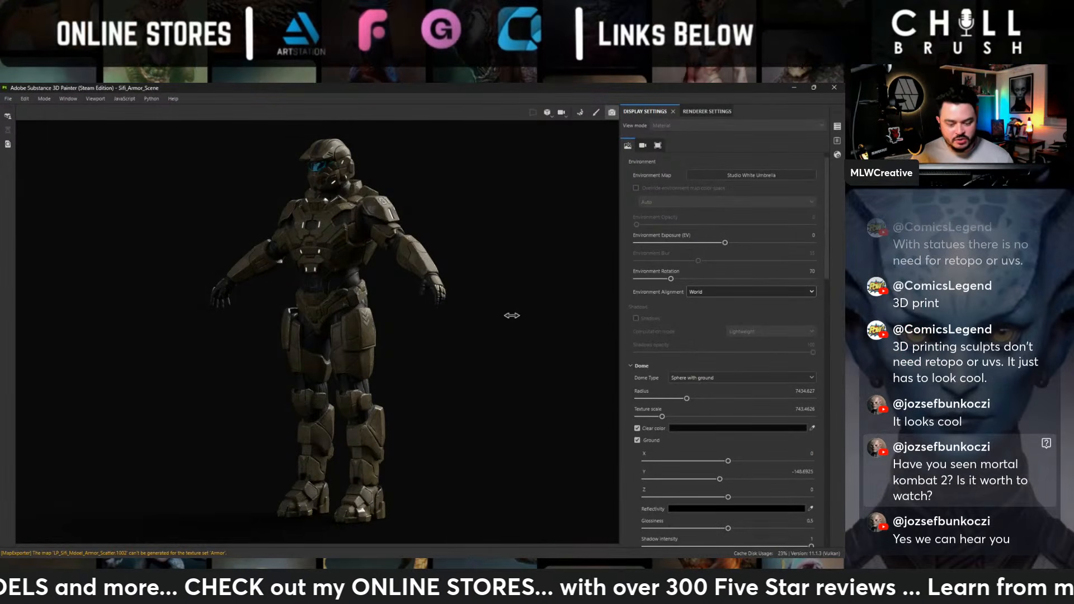
pyautogui.keyDown('shift'); pyautogui.moveTo(511, 316); pyautogui.dragTo(543, 310, button='right'); pyautogui.keyUp('shift')
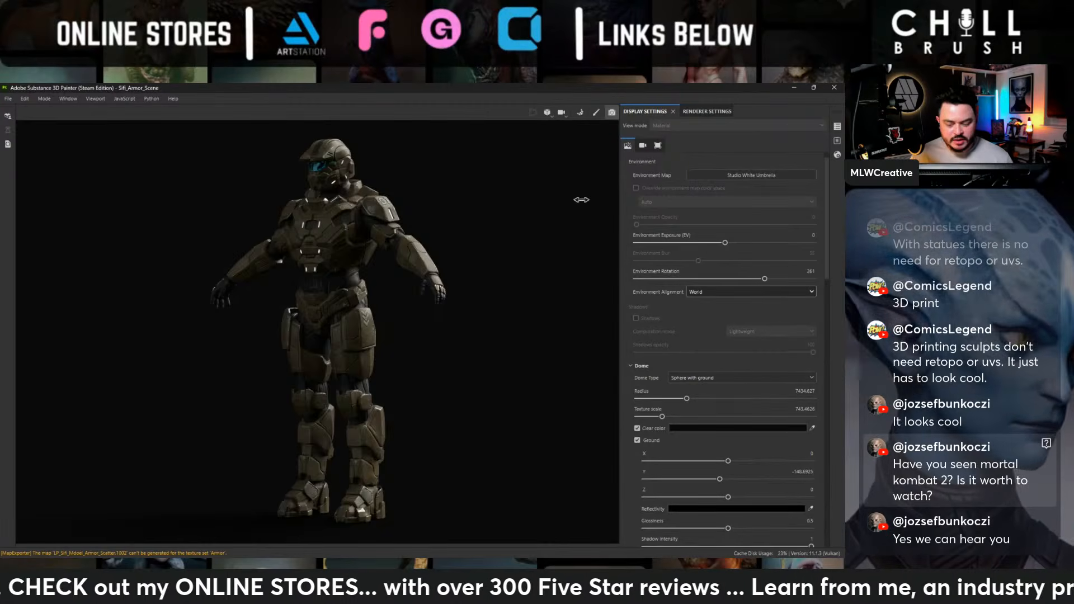
pyautogui.keyDown('shift'); pyautogui.moveTo(581, 199); pyautogui.dragTo(577, 200, button='right'); pyautogui.keyUp('shift')
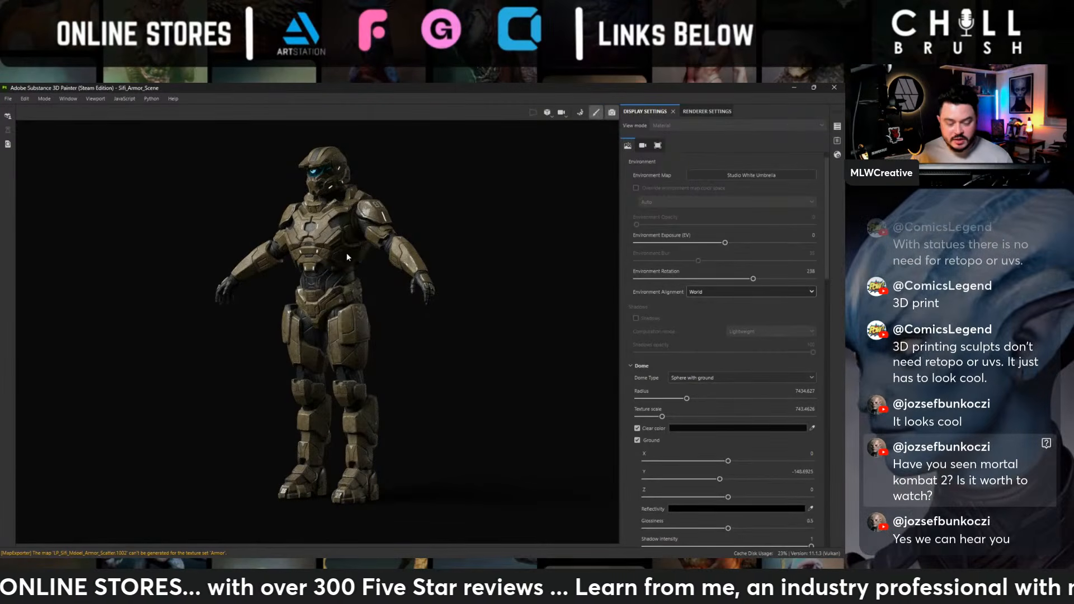
# - Return to the painting workspace and remove the U-shaped glowing light on the helmet's lower back from the emissive fill layer's mask
pyautogui.press('Tab')
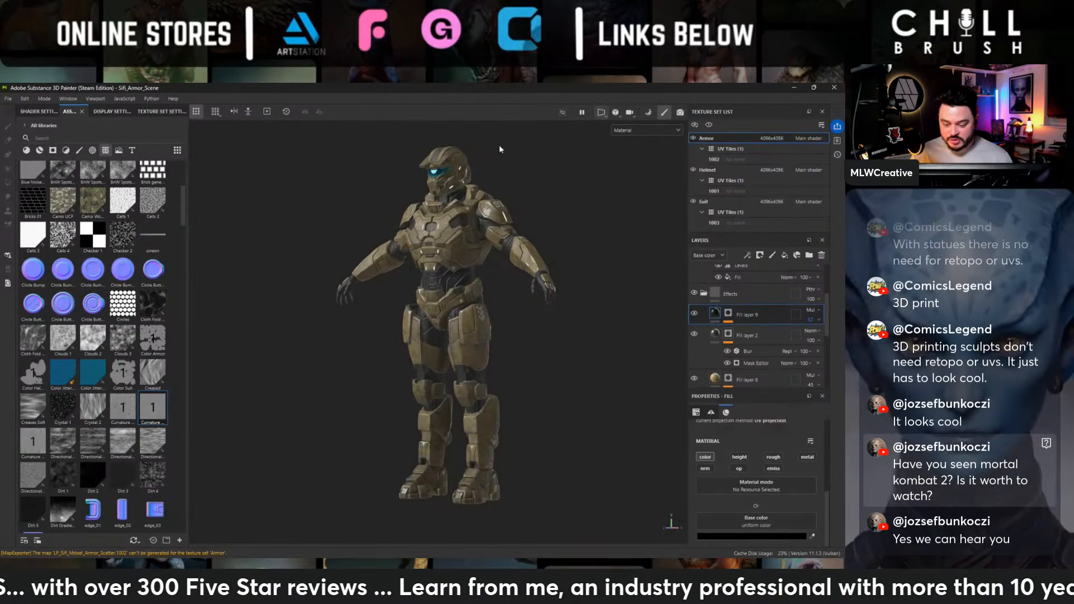
pyautogui.keyDown('alt'); pyautogui.moveTo(348, 240); pyautogui.dragTo(515, 285, button='right'); pyautogui.keyUp('alt')
pyautogui.keyDown('alt'); pyautogui.moveTo(576, 211); pyautogui.dragTo(570, 240, button='middle'); pyautogui.keyUp('alt')
pyautogui.keyDown('alt'); pyautogui.moveTo(571, 240); pyautogui.dragTo(566, 199); pyautogui.keyUp('alt')
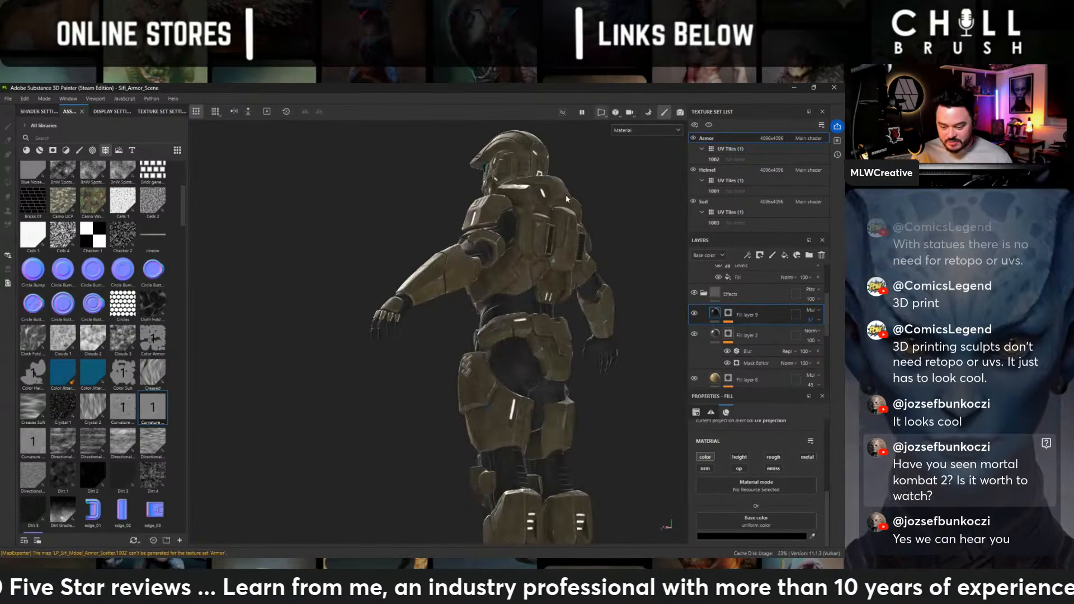
pyautogui.keyDown('alt'); pyautogui.moveTo(566, 199); pyautogui.dragTo(476, 330, button='middle'); pyautogui.keyUp('alt')
pyautogui.keyDown('alt'); pyautogui.moveTo(476, 331); pyautogui.dragTo(565, 228, button='right'); pyautogui.keyUp('alt')
pyautogui.keyDown('alt'); pyautogui.moveTo(566, 228); pyautogui.dragTo(475, 240); pyautogui.keyUp('alt')
pyautogui.keyDown('alt'); pyautogui.moveTo(475, 241); pyautogui.dragTo(492, 289, button='middle'); pyautogui.keyUp('alt')
pyautogui.keyDown('alt'); pyautogui.moveTo(616, 335); pyautogui.dragTo(831, 411, button='right'); pyautogui.keyUp('alt')
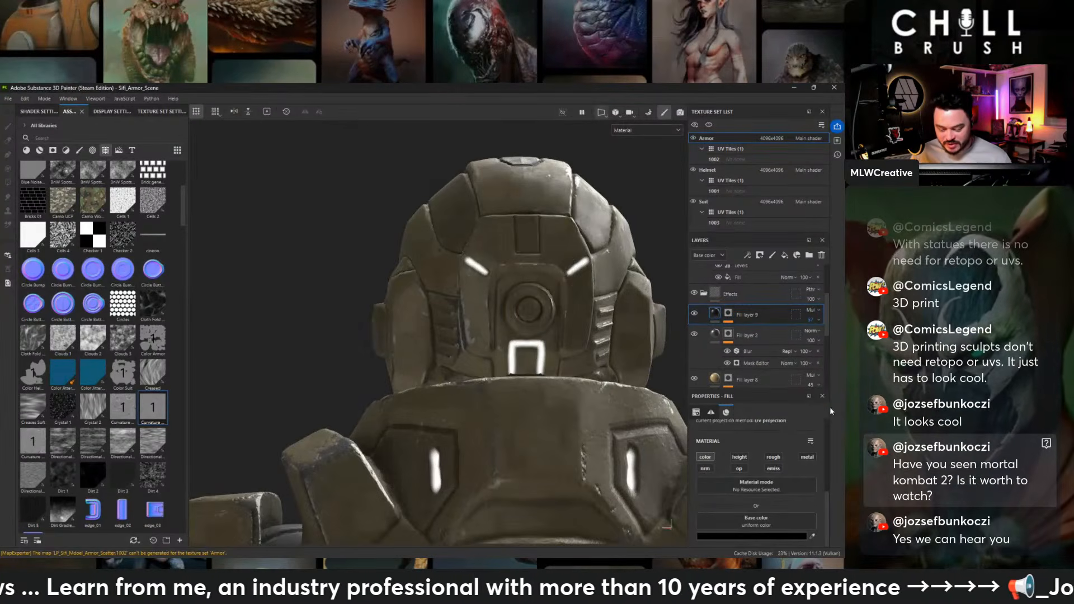
pyautogui.keyDown('alt'); pyautogui.moveTo(536, 227); pyautogui.dragTo(434, 213, button='middle'); pyautogui.keyUp('alt')
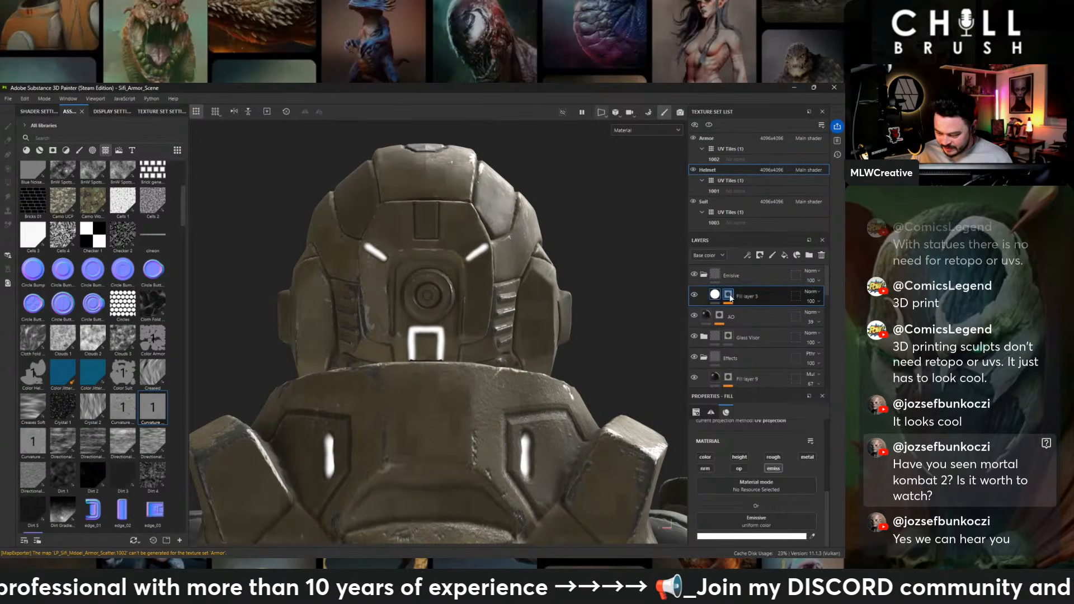
pyautogui.click(728, 294)
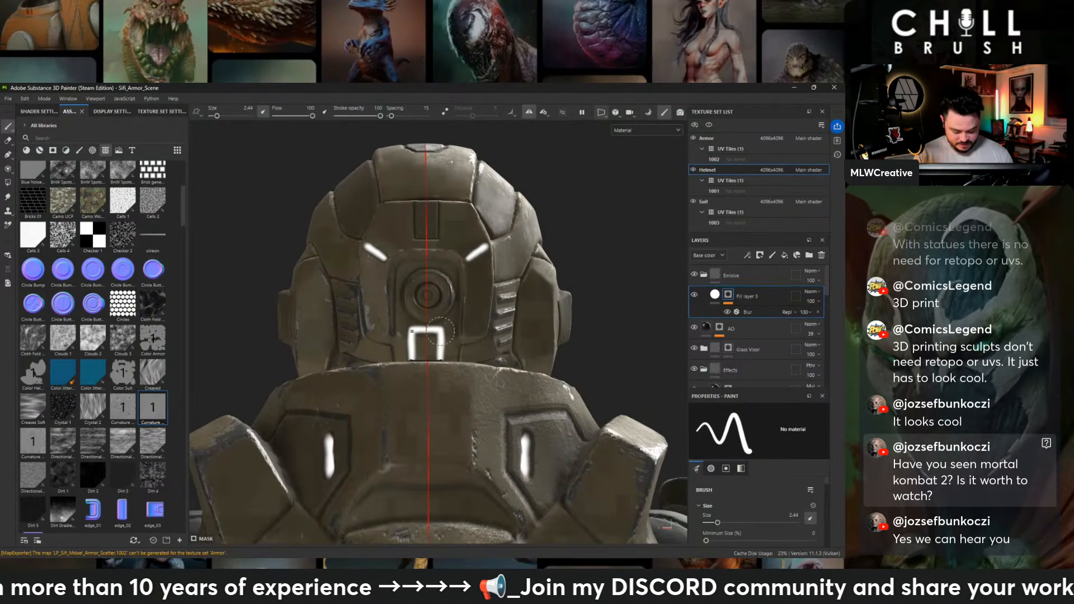
pyautogui.hotkey('ctrl', 'z')
pyautogui.hotkey('ctrl', 'z')
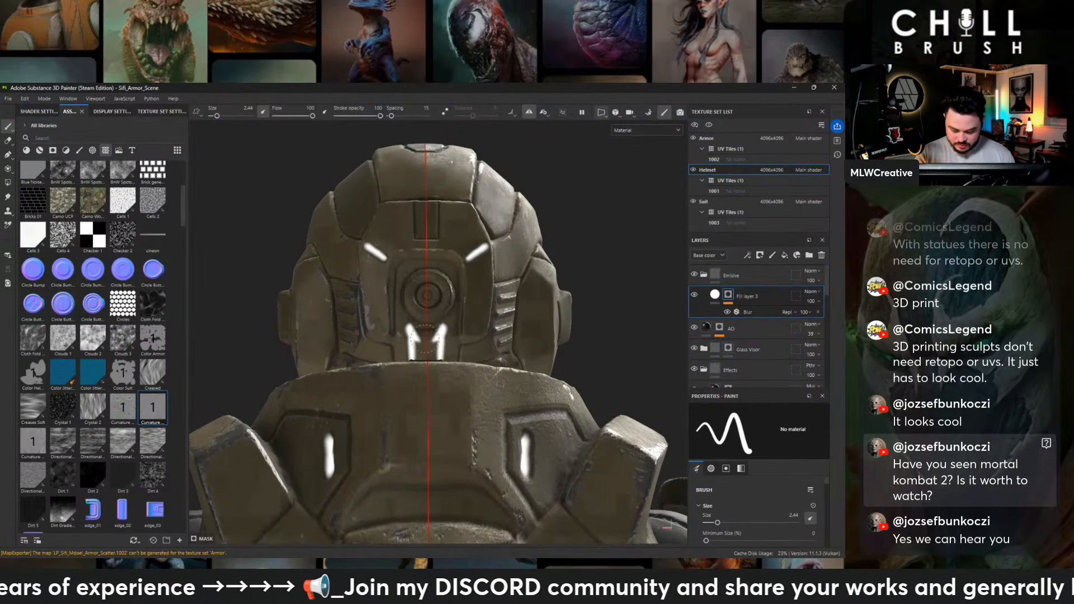
# - Set the environment alignment to Camera in the display settings
pyautogui.keyDown('alt'); pyautogui.moveTo(497, 344); pyautogui.dragTo(638, 313); pyautogui.keyUp('alt')
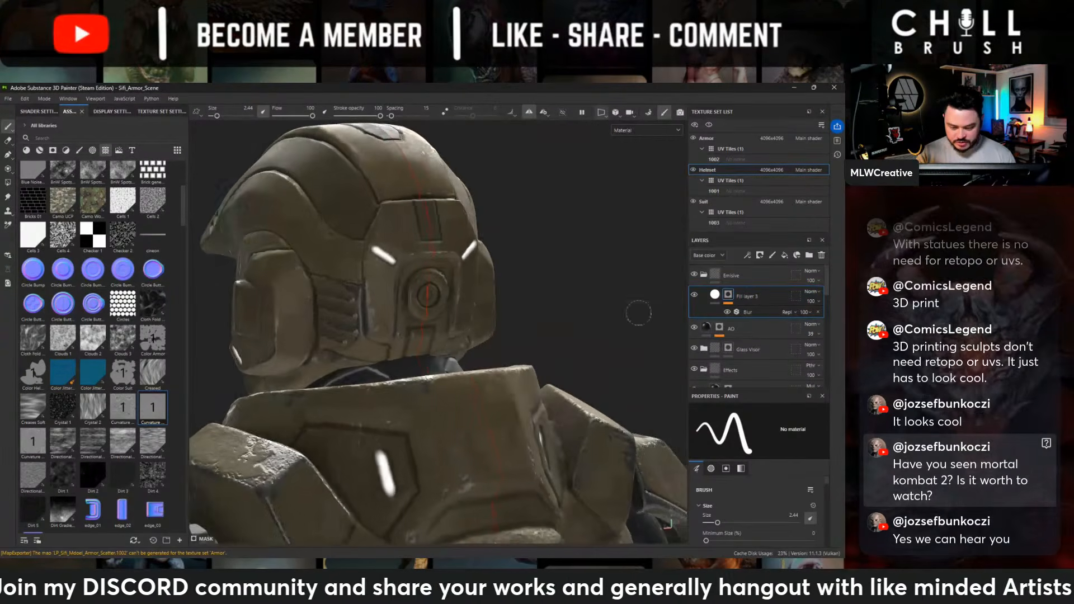
pyautogui.press('alt')
pyautogui.keyDown('alt'); pyautogui.moveTo(501, 282); pyautogui.dragTo(633, 242); pyautogui.keyUp('alt')
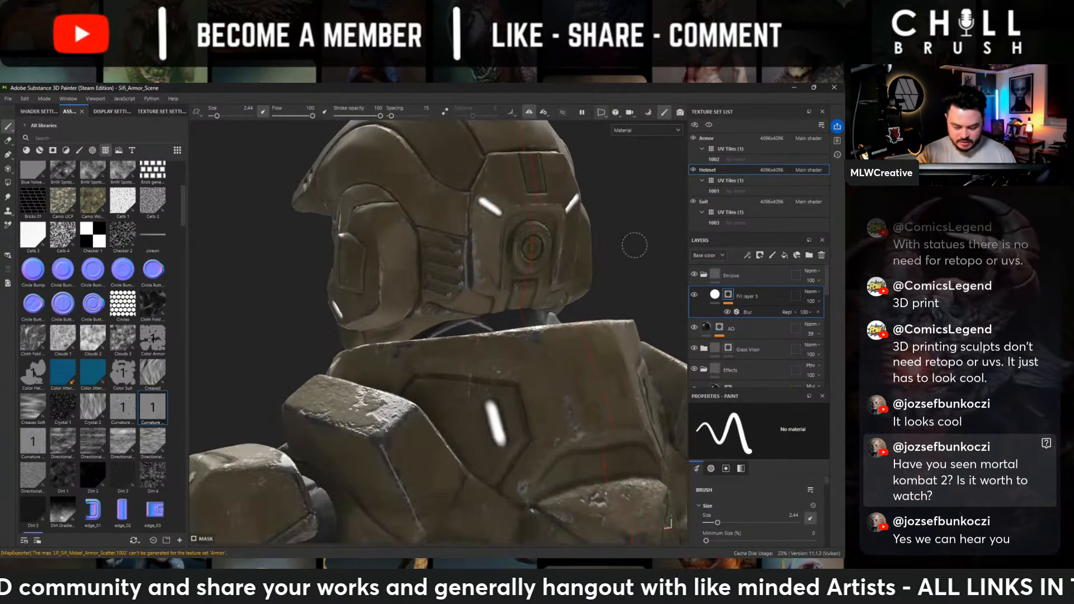
pyautogui.keyDown('alt'); pyautogui.moveTo(516, 316); pyautogui.dragTo(666, 291); pyautogui.keyUp('alt')
pyautogui.keyDown('alt'); pyautogui.moveTo(597, 280); pyautogui.dragTo(239, 343, button='right'); pyautogui.keyUp('alt')
pyautogui.keyDown('alt'); pyautogui.moveTo(475, 312); pyautogui.dragTo(473, 253, button='middle'); pyautogui.keyUp('alt')
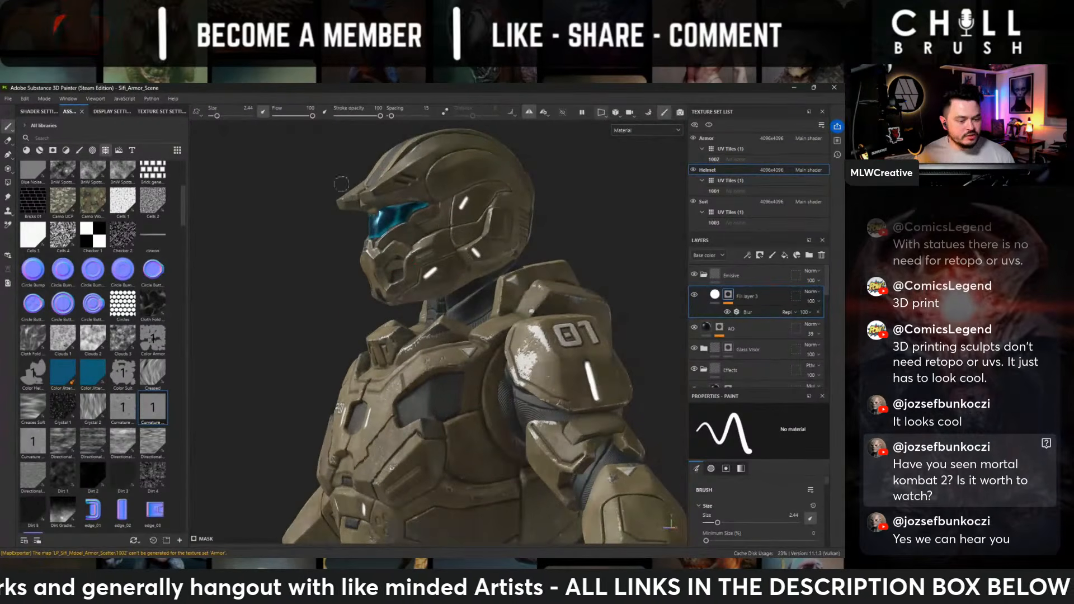
pyautogui.click(111, 111)
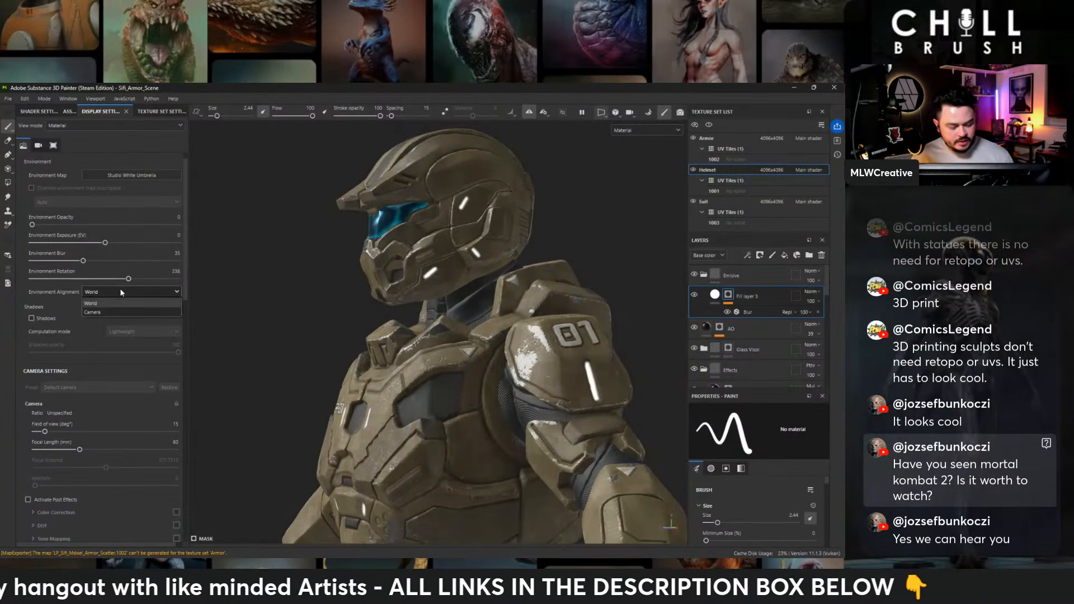
pyautogui.click(112, 312)
# - Add a fill layer to the Armor texture set and place it at the top inside the Effects folder
pyautogui.keyDown('alt'); pyautogui.moveTo(545, 308); pyautogui.dragTo(583, 305); pyautogui.keyUp('alt')
pyautogui.keyDown('alt'); pyautogui.moveTo(368, 411); pyautogui.dragTo(371, 316, button='middle'); pyautogui.keyUp('alt')
pyautogui.keyDown('alt'); pyautogui.moveTo(371, 316); pyautogui.dragTo(268, 283, button='right'); pyautogui.keyUp('alt')
pyautogui.keyDown('alt'); pyautogui.moveTo(268, 284); pyautogui.dragTo(300, 244, button='middle'); pyautogui.keyUp('alt')
pyautogui.keyDown('alt'); pyautogui.moveTo(559, 258); pyautogui.dragTo(520, 257); pyautogui.keyUp('alt')
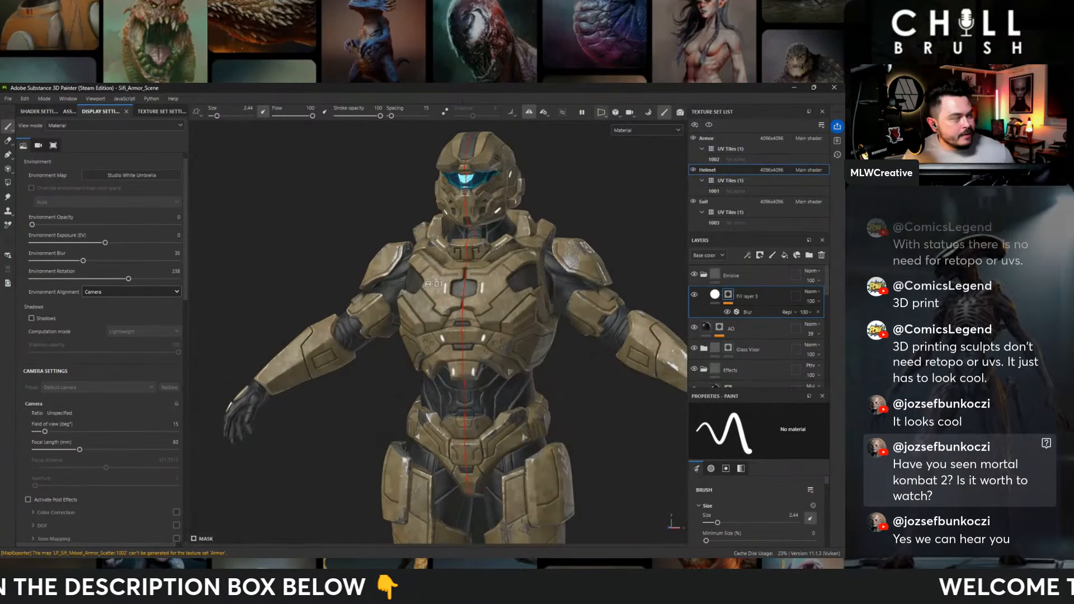
pyautogui.keyDown('alt'); pyautogui.moveTo(631, 252); pyautogui.dragTo(551, 260); pyautogui.keyUp('alt')
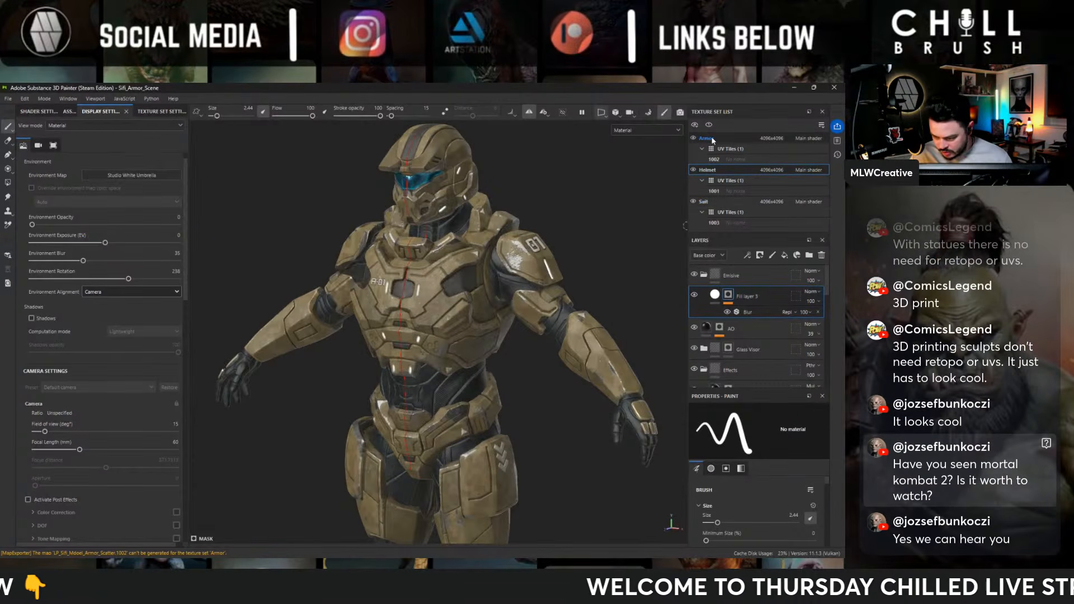
pyautogui.click(706, 139)
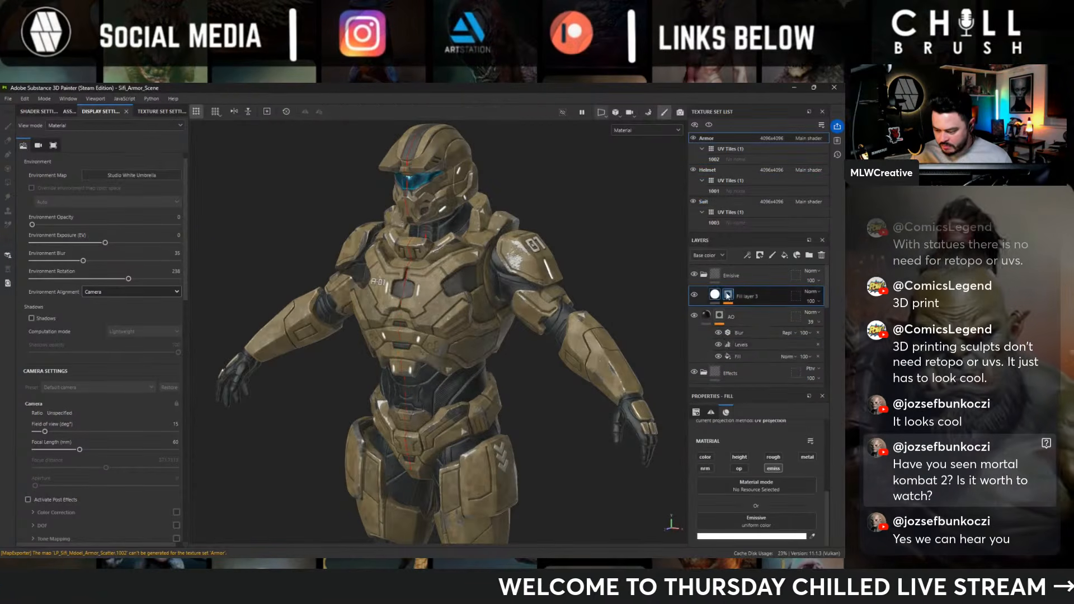
pyautogui.click(739, 373)
pyautogui.scroll(-2, 741, 374)
pyautogui.click(784, 256)
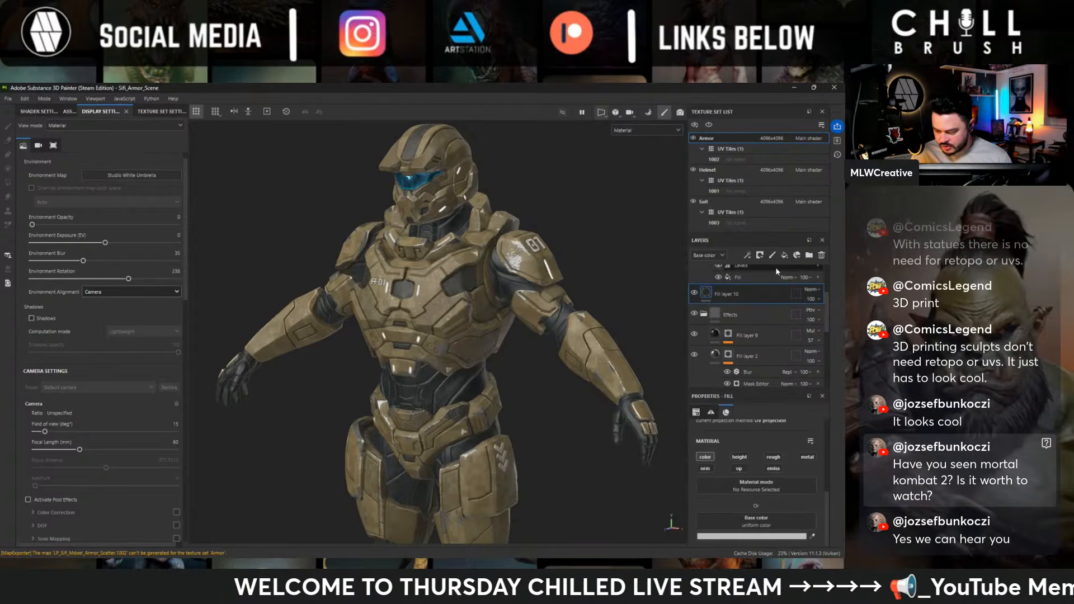
pyautogui.moveTo(746, 296); pyautogui.dragTo(743, 325)
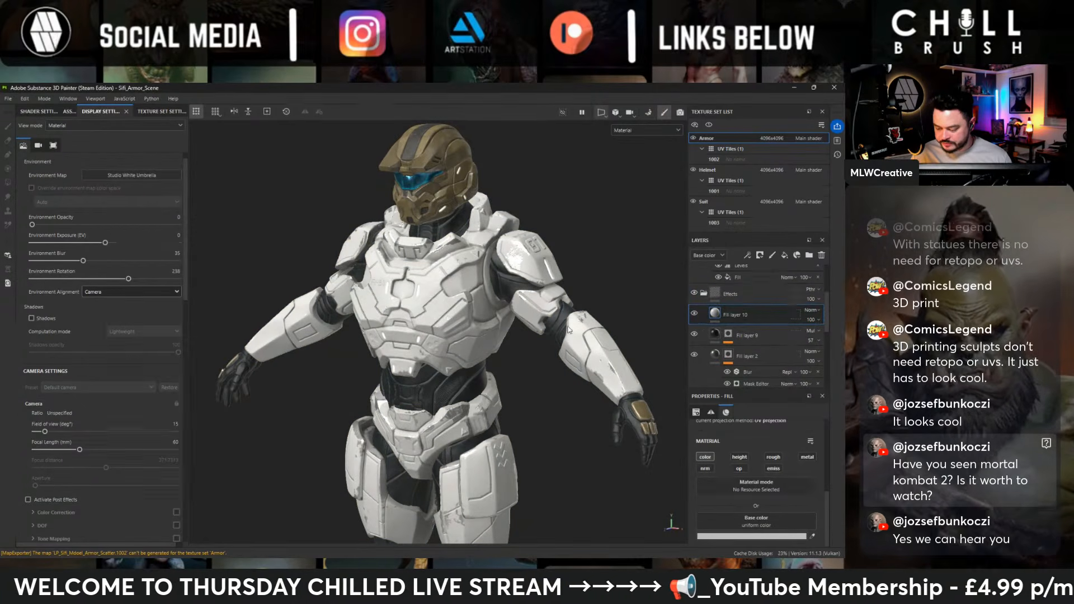
# - Apply the Circles texture as the new fill layer's mask and raise the pattern's Tile parameter to its maximum
pyautogui.click(69, 112)
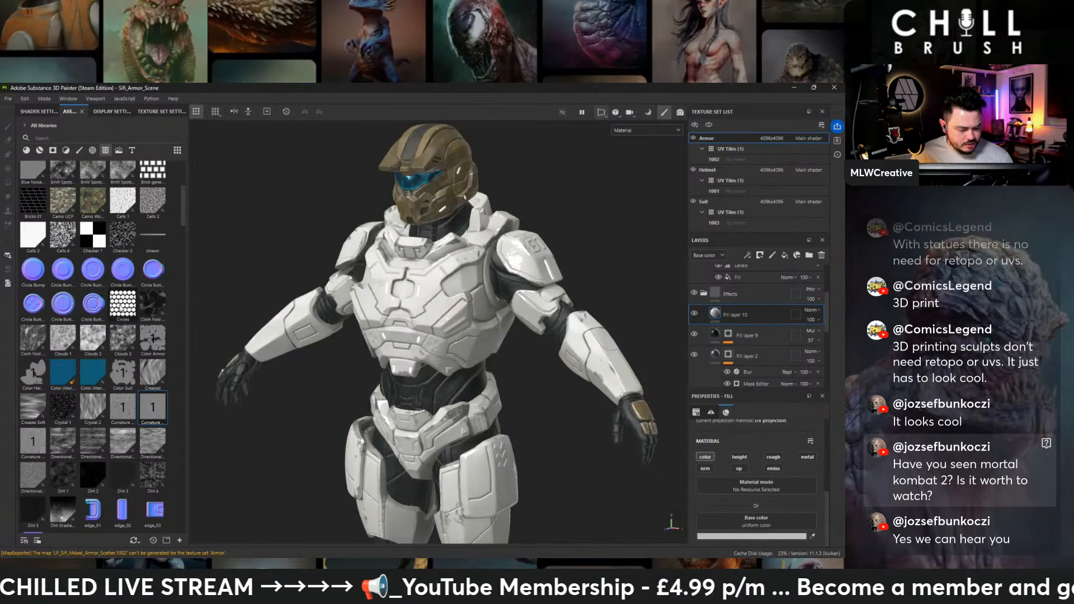
pyautogui.moveTo(122, 307); pyautogui.dragTo(727, 316)
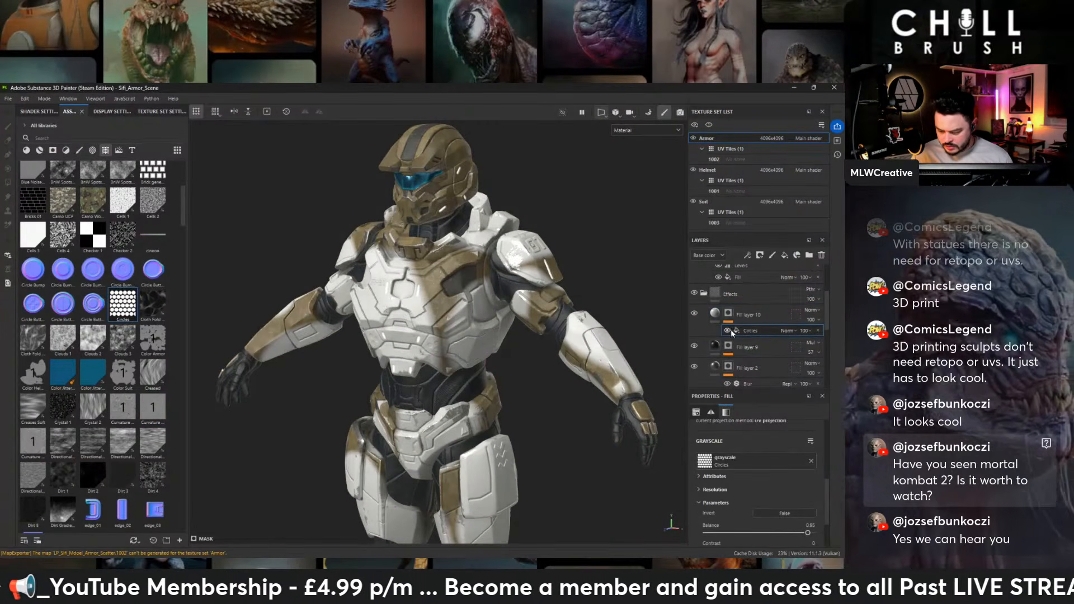
pyautogui.scroll(3, 739, 466)
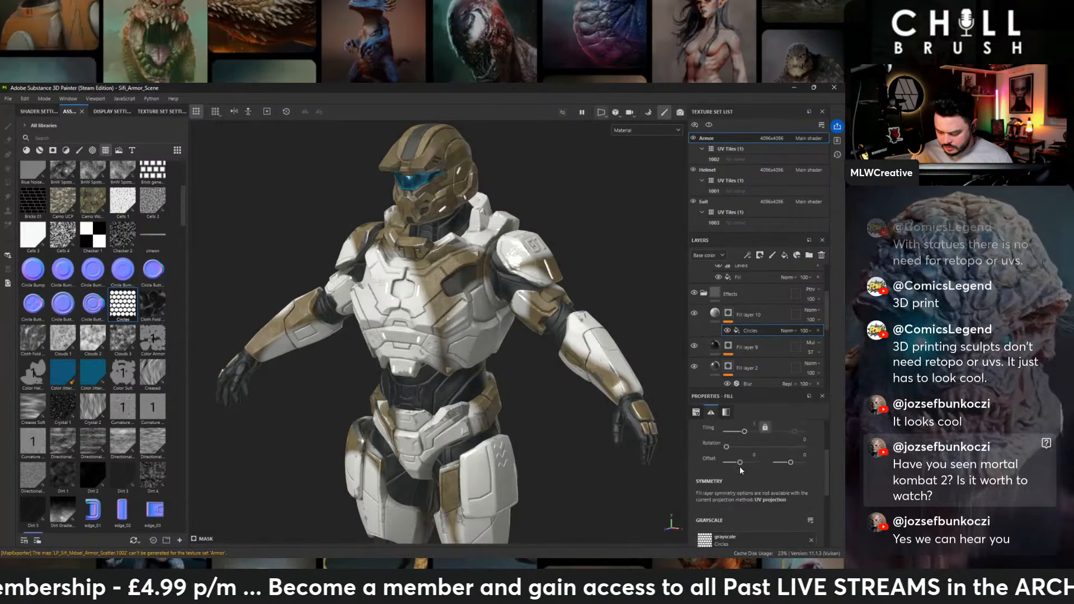
pyautogui.scroll(-3, 740, 469)
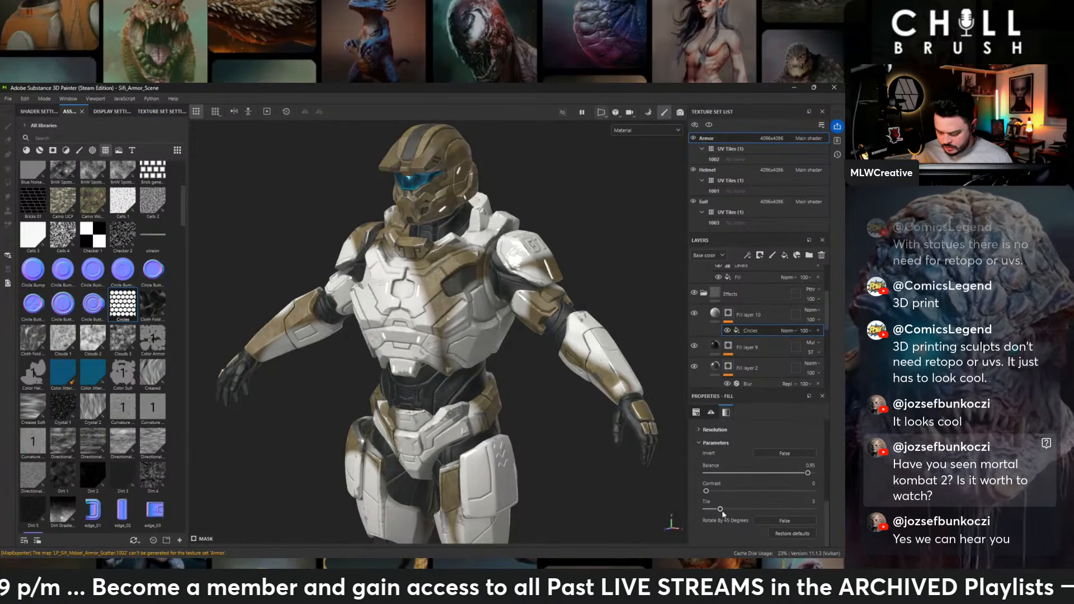
pyautogui.moveTo(730, 510); pyautogui.dragTo(816, 507)
# - Set the Circles mask's UV tiling to about 14.65 for a small honeycomb pattern across the armor
pyautogui.scroll(3, 744, 485)
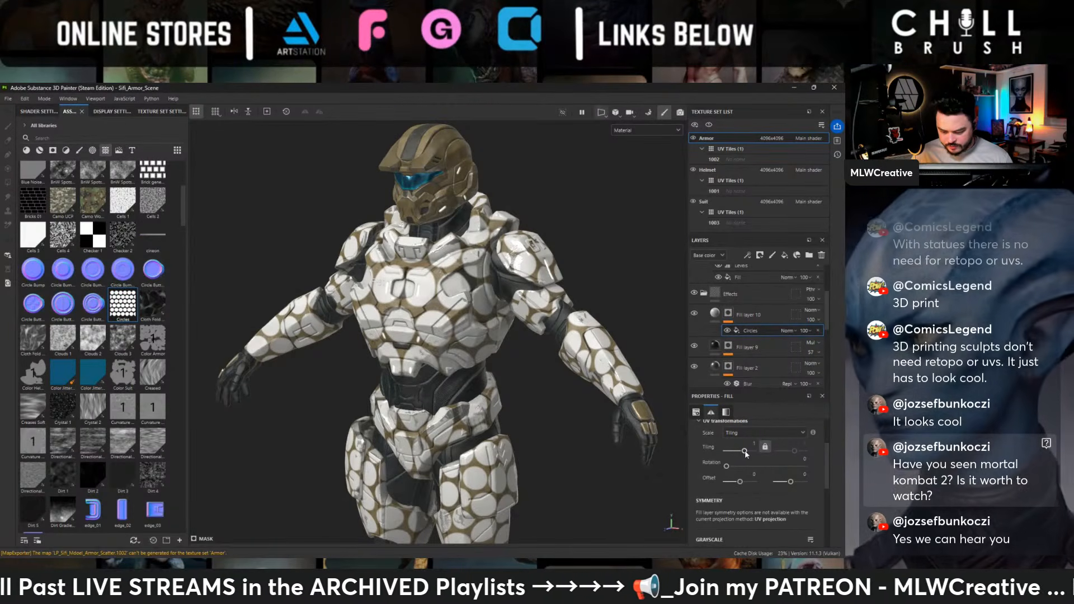
pyautogui.moveTo(744, 451); pyautogui.dragTo(752, 450)
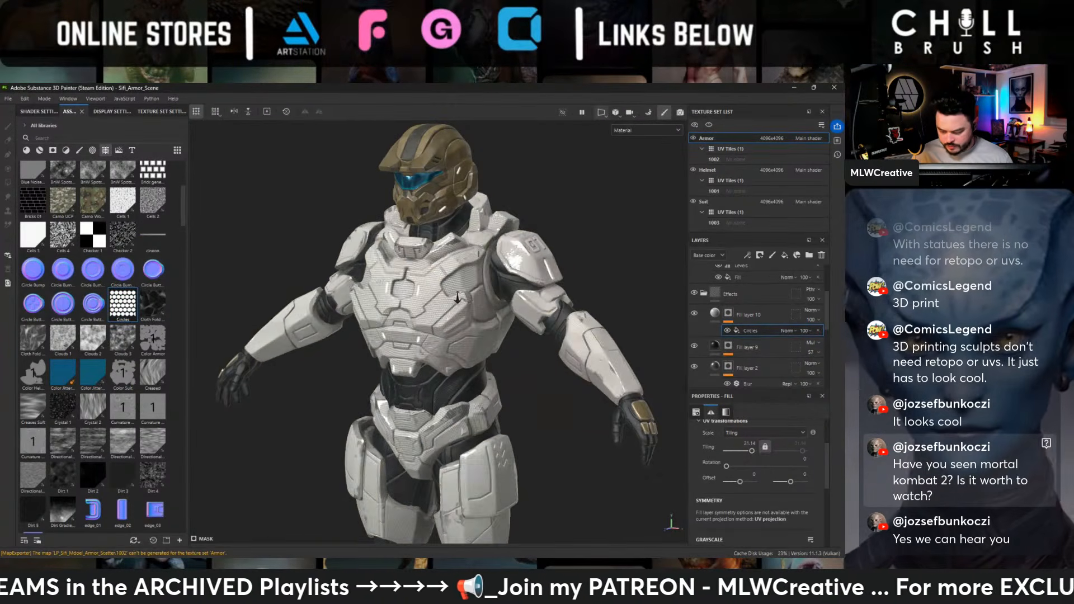
pyautogui.scroll(5, 443, 299)
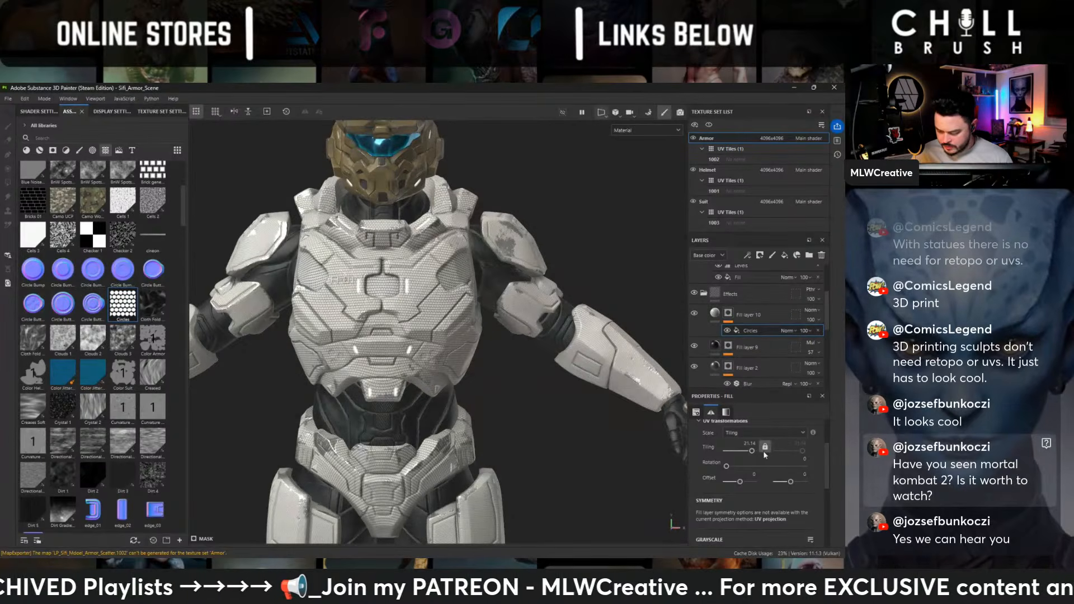
pyautogui.moveTo(751, 450); pyautogui.dragTo(751, 450)
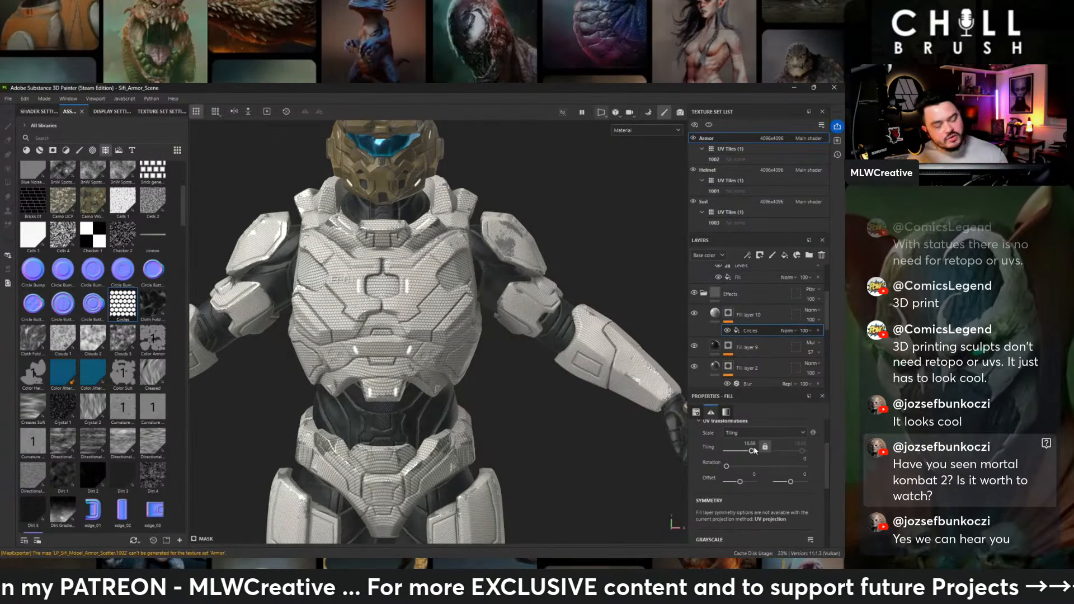
pyautogui.scroll(5, 553, 383)
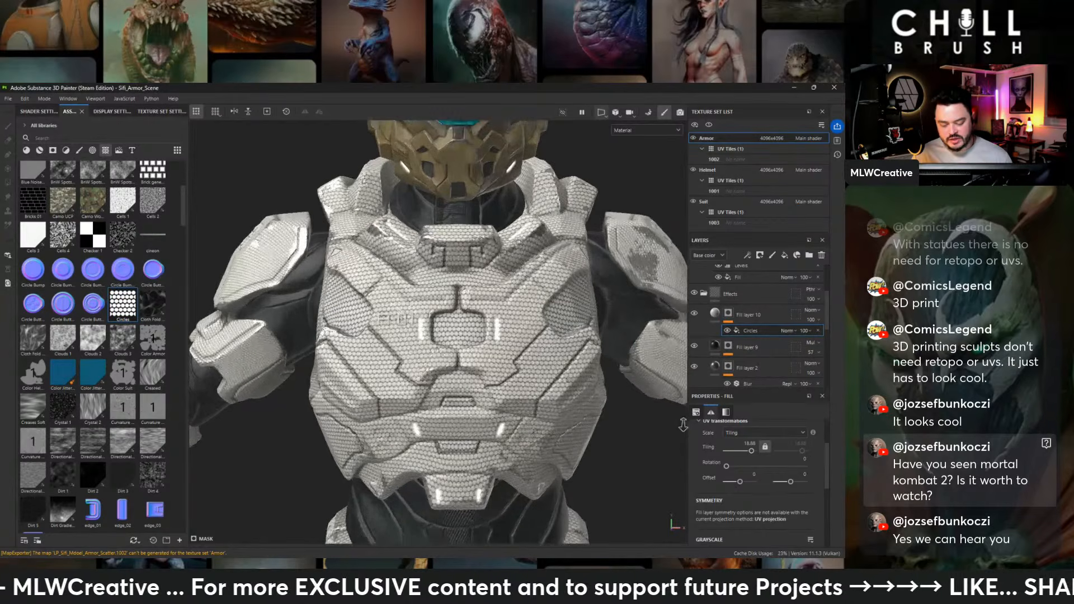
pyautogui.keyDown('alt'); pyautogui.moveTo(682, 424); pyautogui.dragTo(803, 371); pyautogui.keyUp('alt')
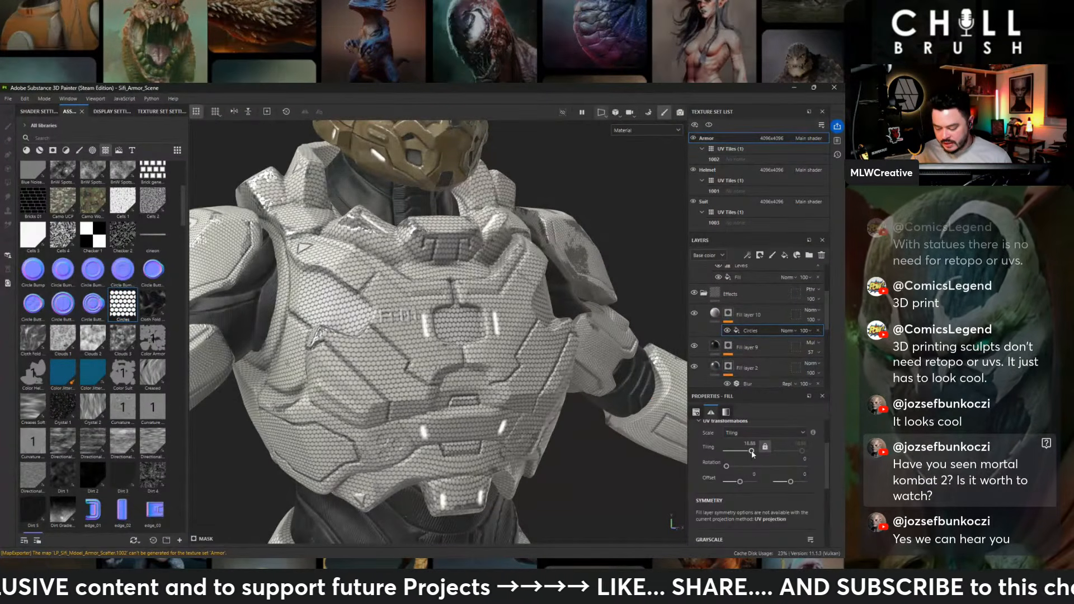
pyautogui.moveTo(752, 451); pyautogui.dragTo(751, 452)
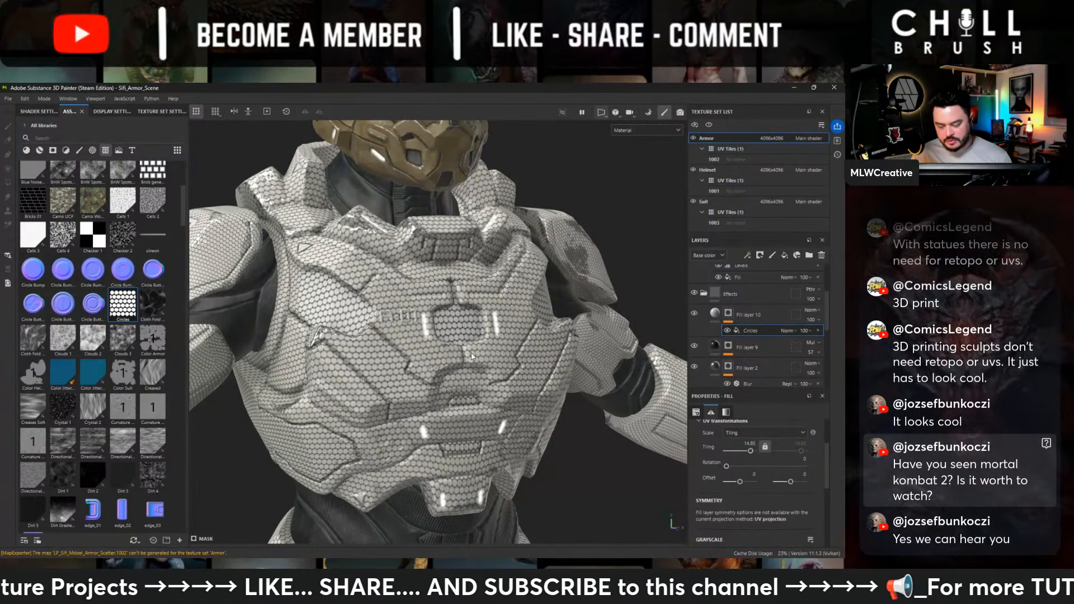
pyautogui.scroll(-2, 471, 357)
pyautogui.keyDown('alt'); pyautogui.moveTo(471, 356); pyautogui.dragTo(486, 327); pyautogui.keyUp('alt')
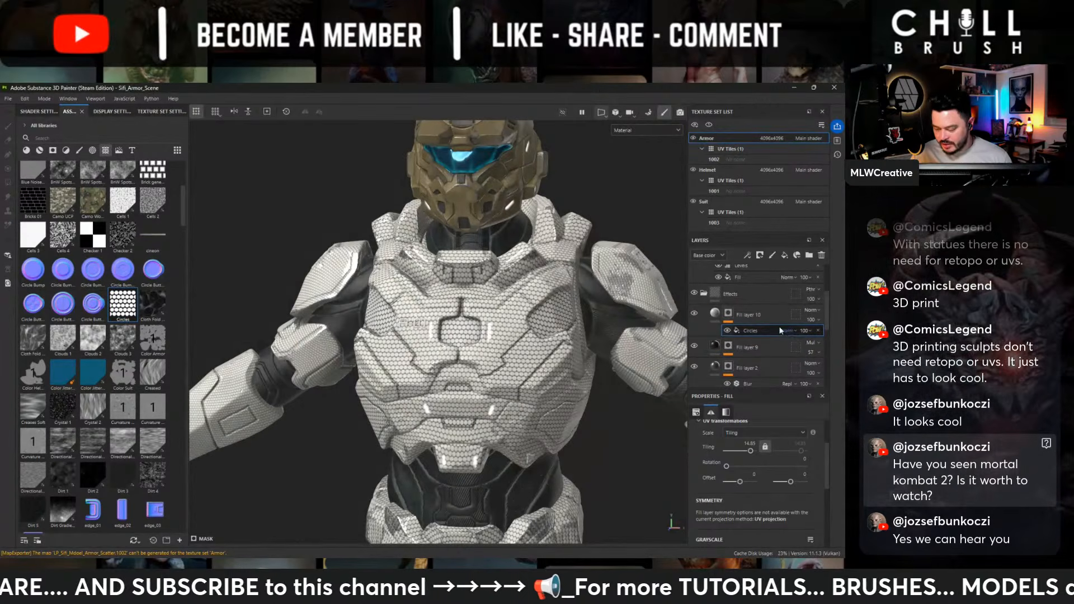
# - Create a folder within Effects, move the Circles-masked fill layer into it, and give the folder a black mask
pyautogui.click(753, 313)
pyautogui.click(808, 255)
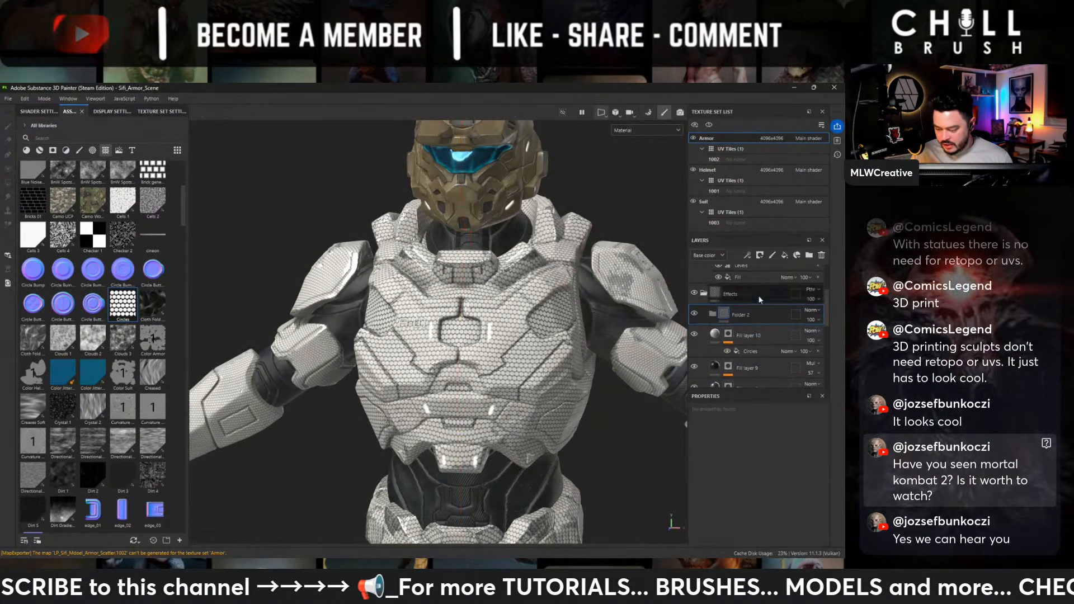
pyautogui.moveTo(741, 336); pyautogui.dragTo(743, 311)
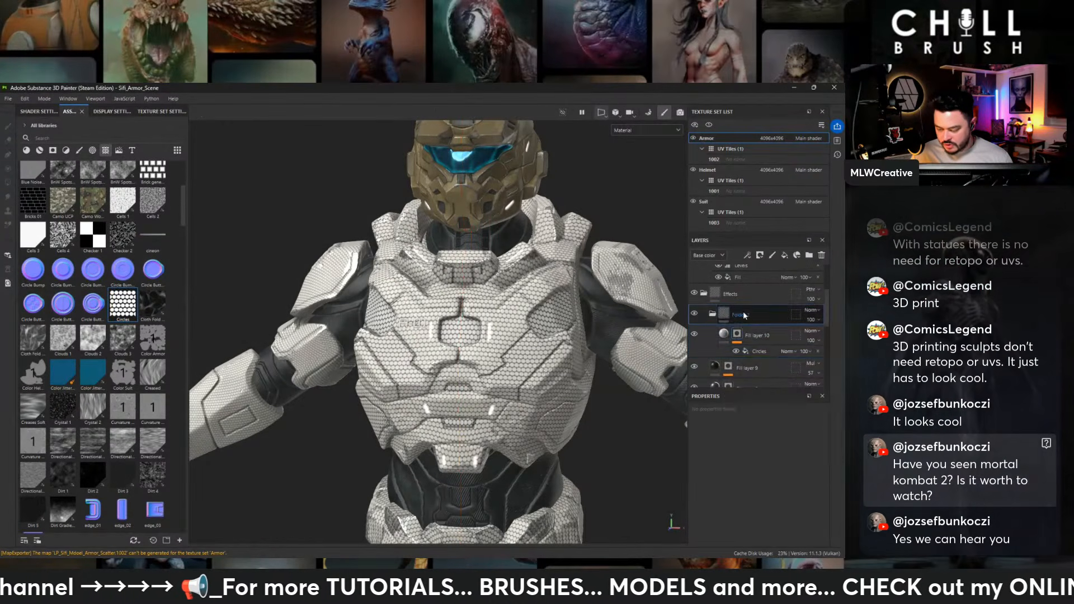
pyautogui.rightClick(744, 311)
pyautogui.click(749, 101)
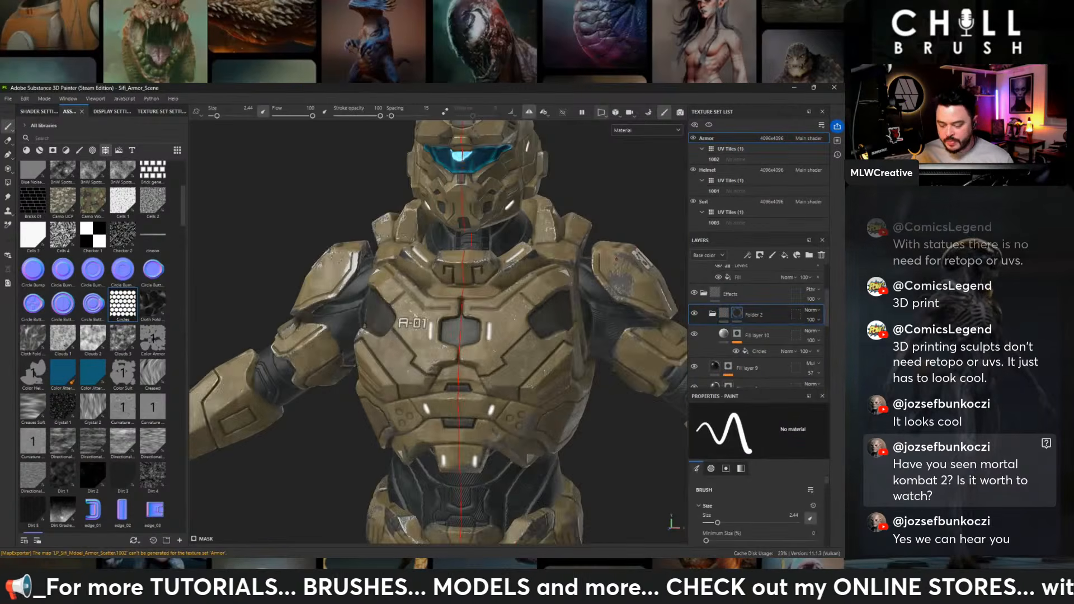
# - Try painting the honeycomb pattern into the central chest recess through the folder's mask, and undo the strokes
pyautogui.scroll(3, 448, 347)
pyautogui.keyDown('alt'); pyautogui.moveTo(464, 350); pyautogui.dragTo(427, 376); pyautogui.keyUp('alt')
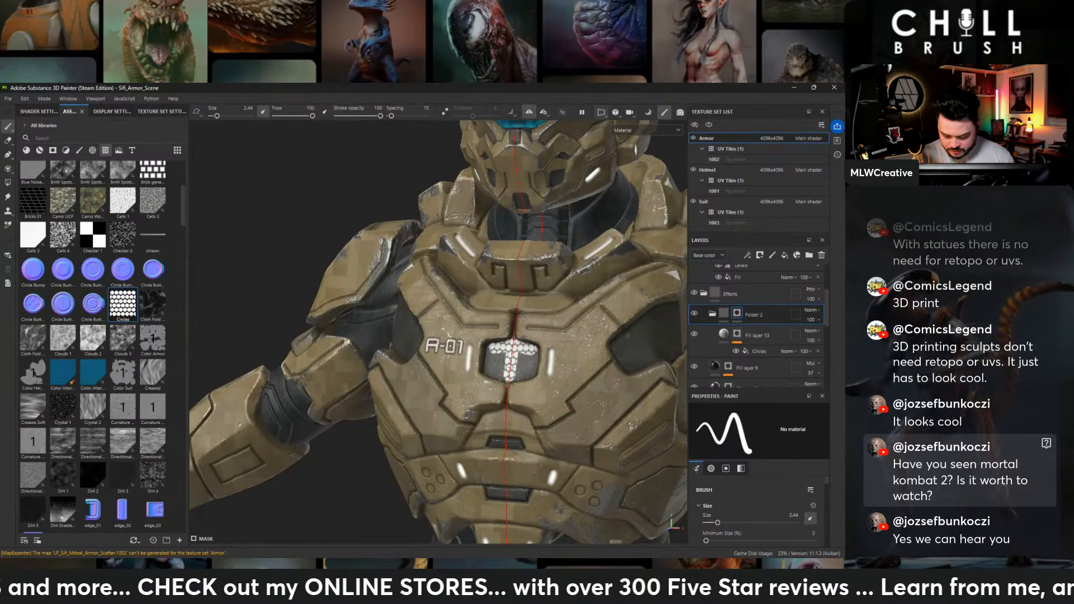
pyautogui.moveTo(522, 372); pyautogui.dragTo(531, 367)
pyautogui.keyDown('alt'); pyautogui.moveTo(530, 367); pyautogui.dragTo(576, 351); pyautogui.keyUp('alt')
pyautogui.hotkey('ctrl', 'z')
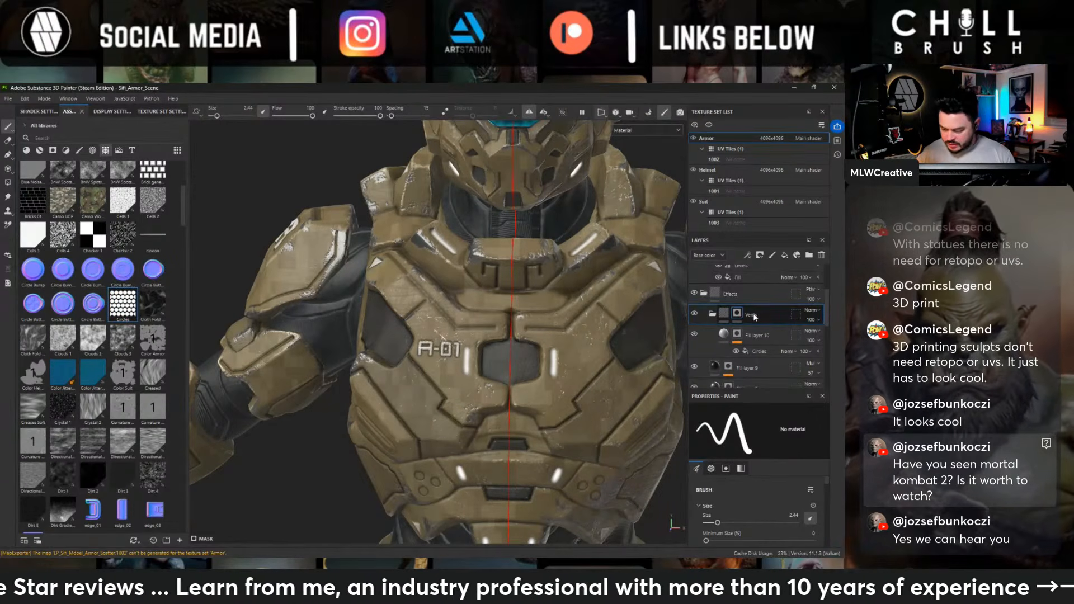
# - Collapse the honeycomb folder and add a new fill layer with a black mask directly below it inside Effects
pyautogui.click(712, 313)
pyautogui.click(760, 336)
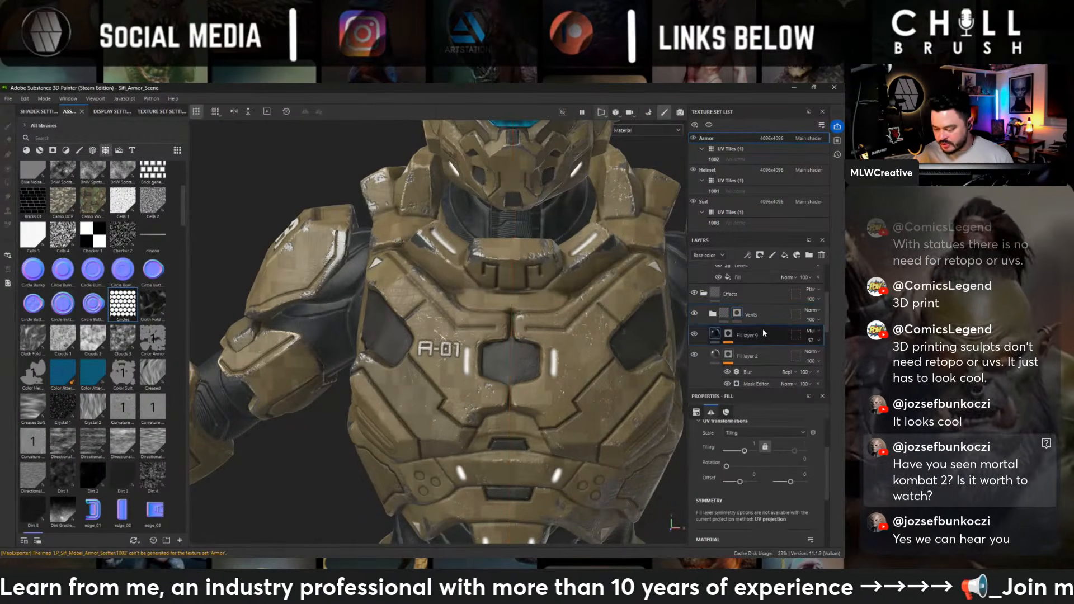
pyautogui.click(785, 256)
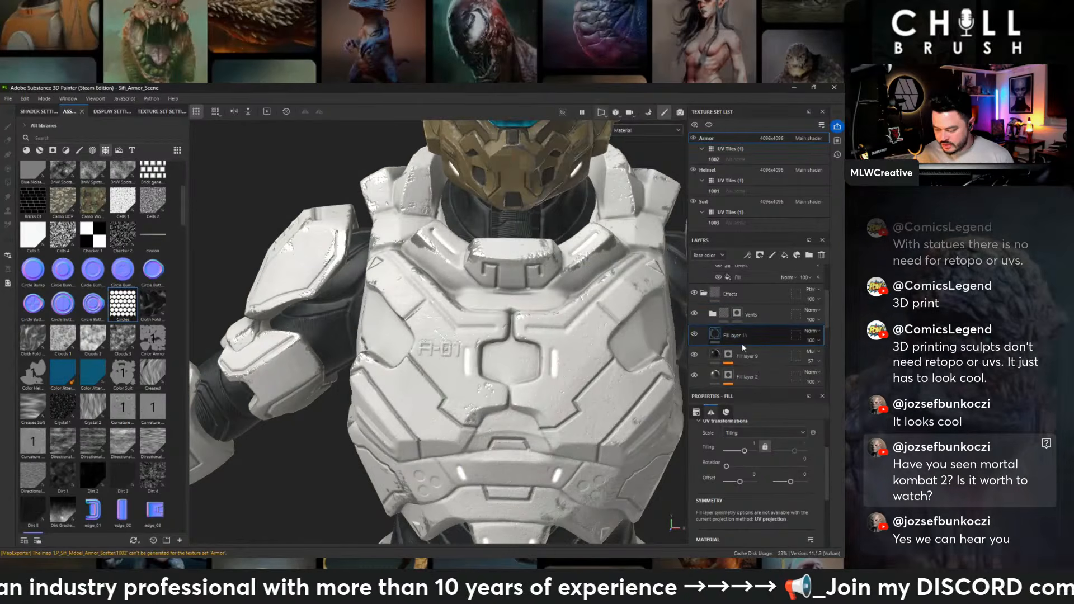
pyautogui.rightClick(746, 337)
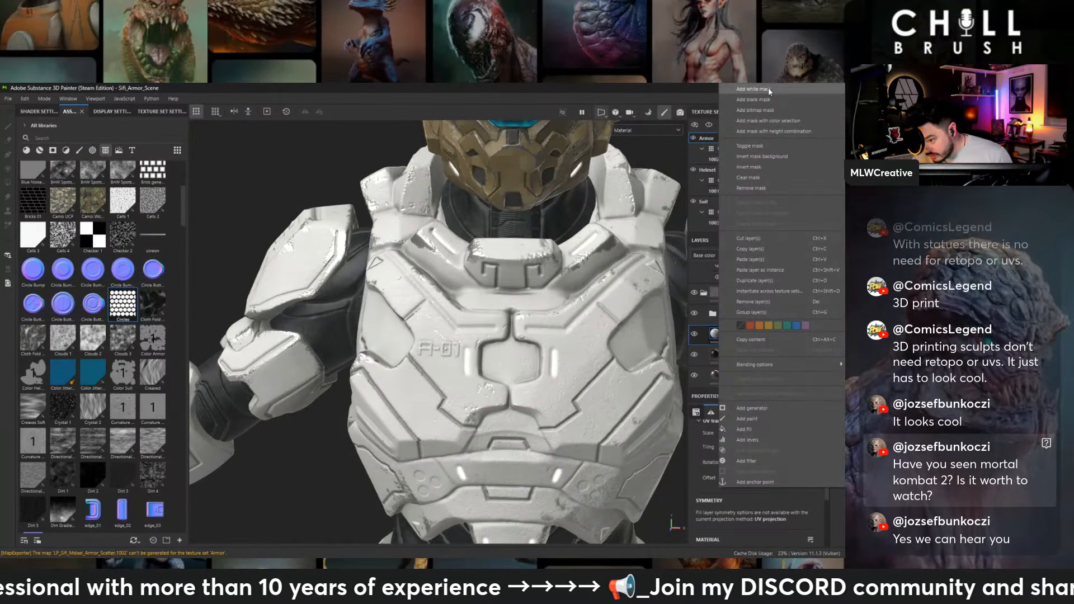
pyautogui.click(767, 99)
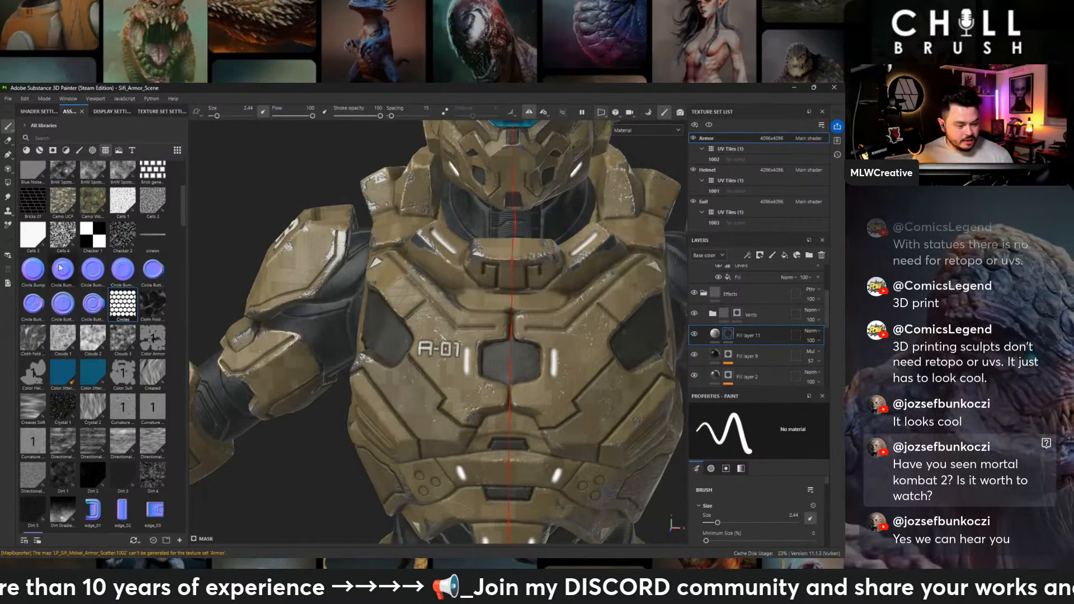
# - Outline the hexagonal recess at the chest's centre with a mirrored path on the new layer's mask, using brush size 0.5
pyautogui.click(8, 155)
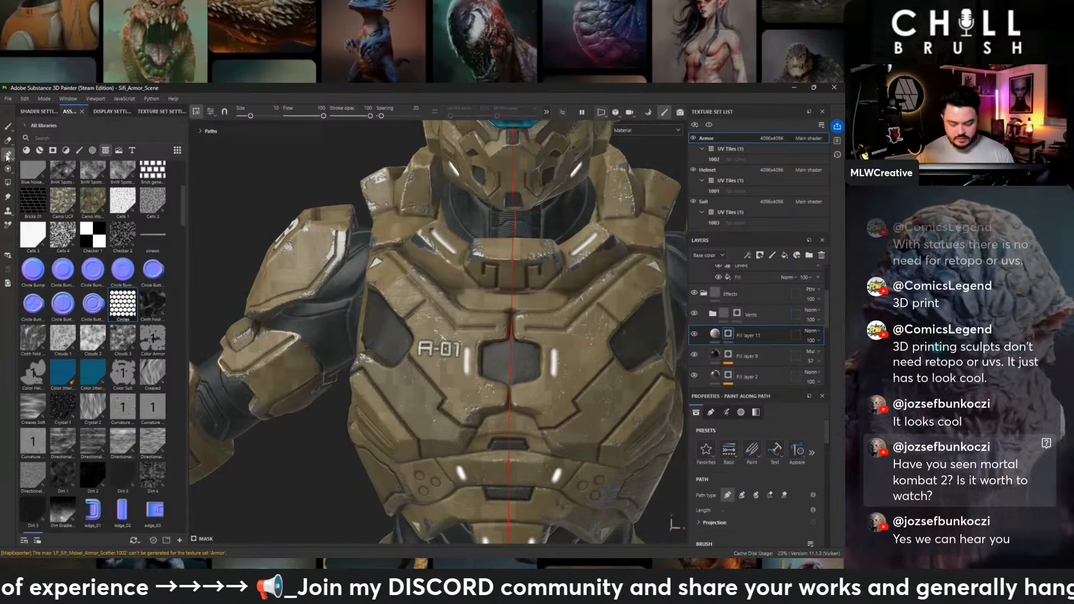
pyautogui.keyDown('alt'); pyautogui.moveTo(539, 312); pyautogui.dragTo(479, 305, button='middle'); pyautogui.keyUp('alt')
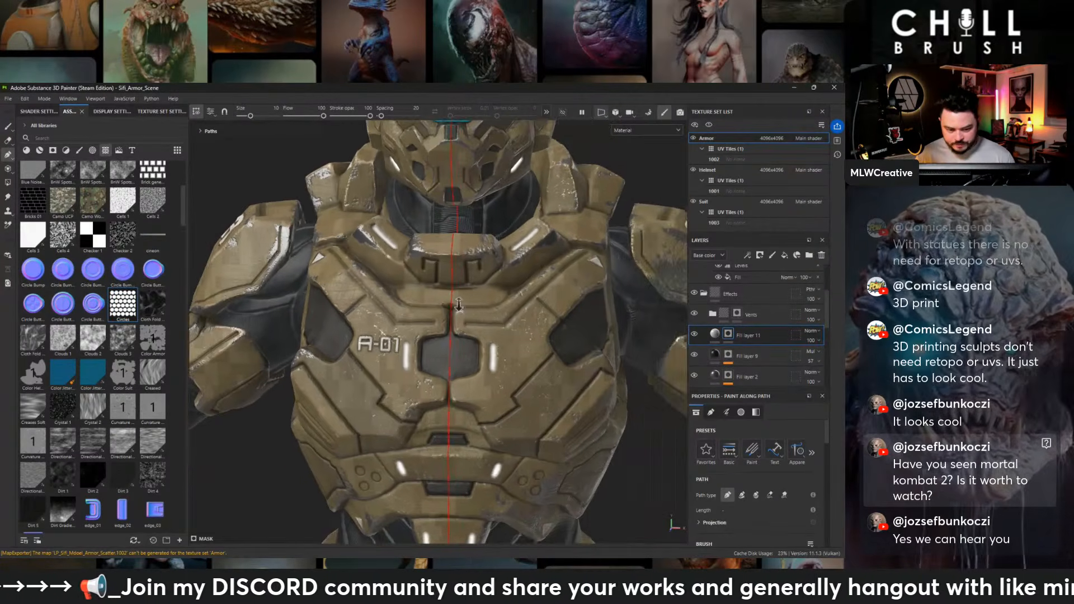
pyautogui.keyDown('alt'); pyautogui.moveTo(479, 306); pyautogui.dragTo(275, 87, button='right'); pyautogui.keyUp('alt')
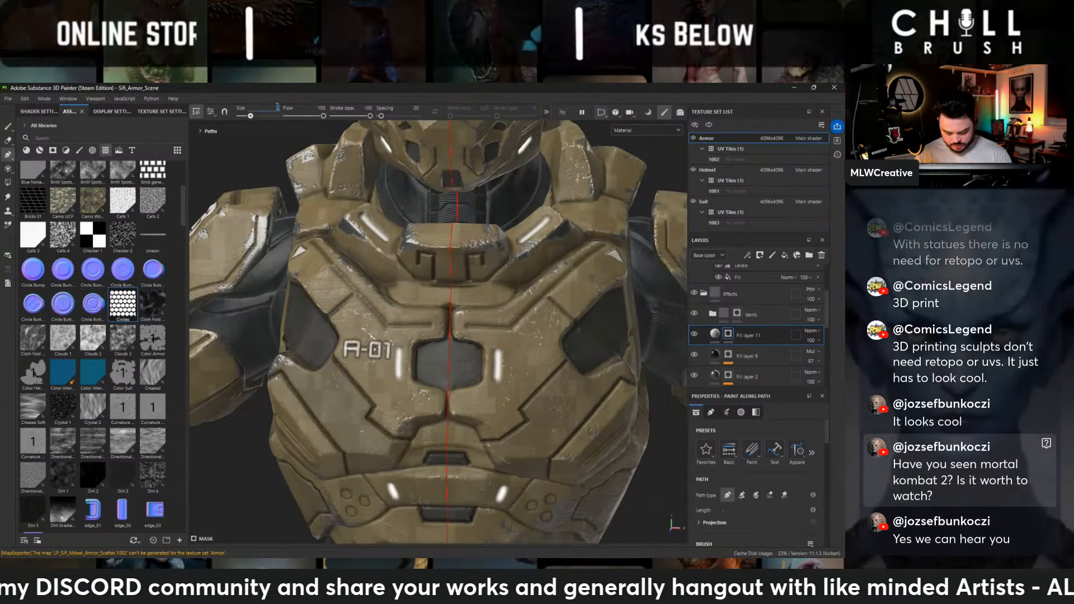
pyautogui.write('0.5')
pyautogui.press('Return')
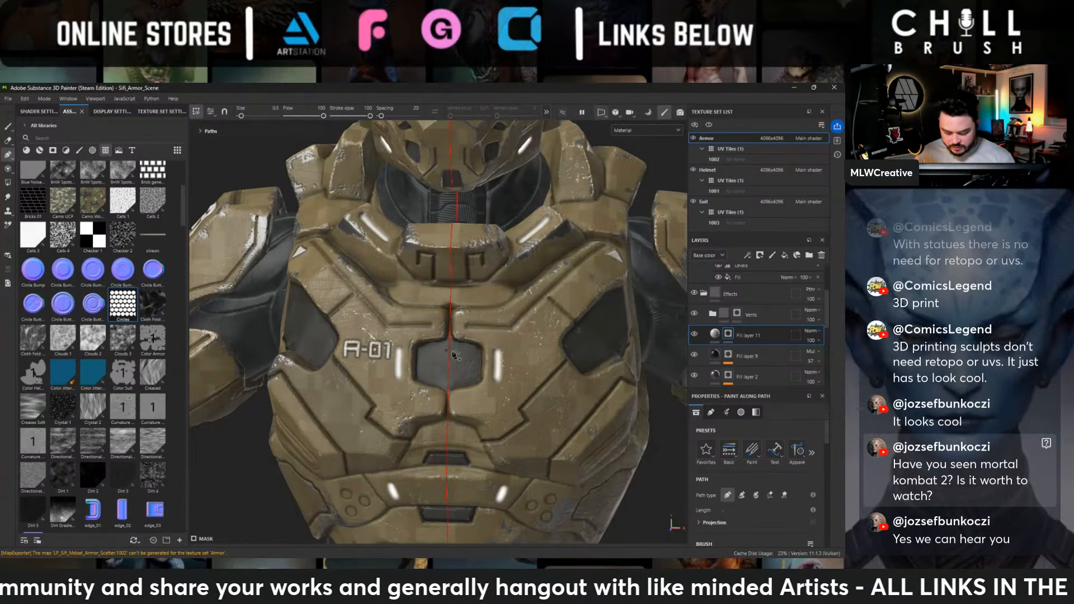
pyautogui.scroll(4, 464, 330)
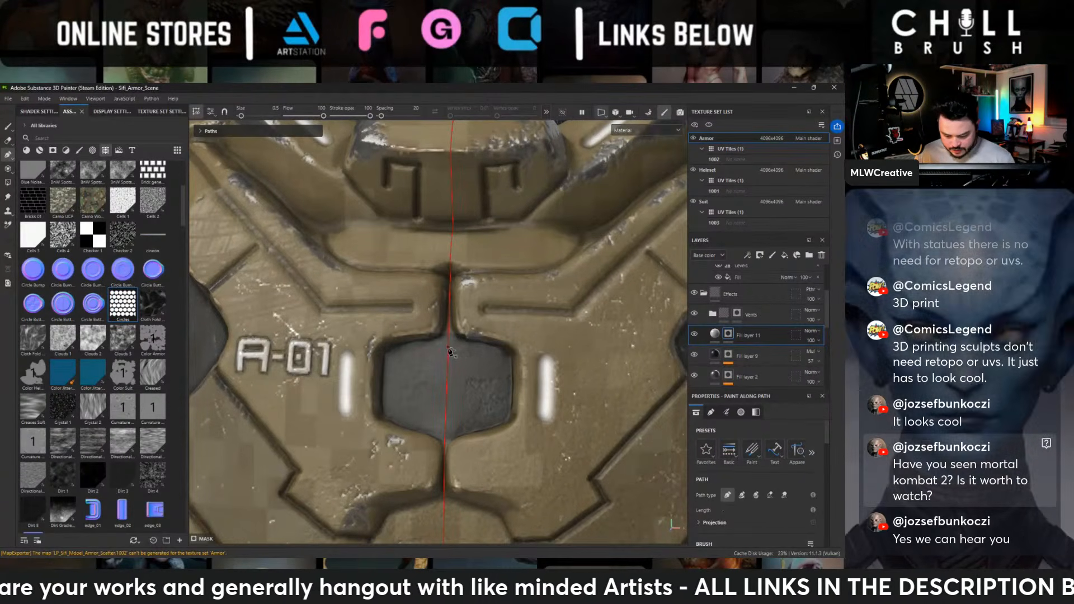
pyautogui.click(447, 348)
pyautogui.click(496, 360)
pyautogui.click(498, 404)
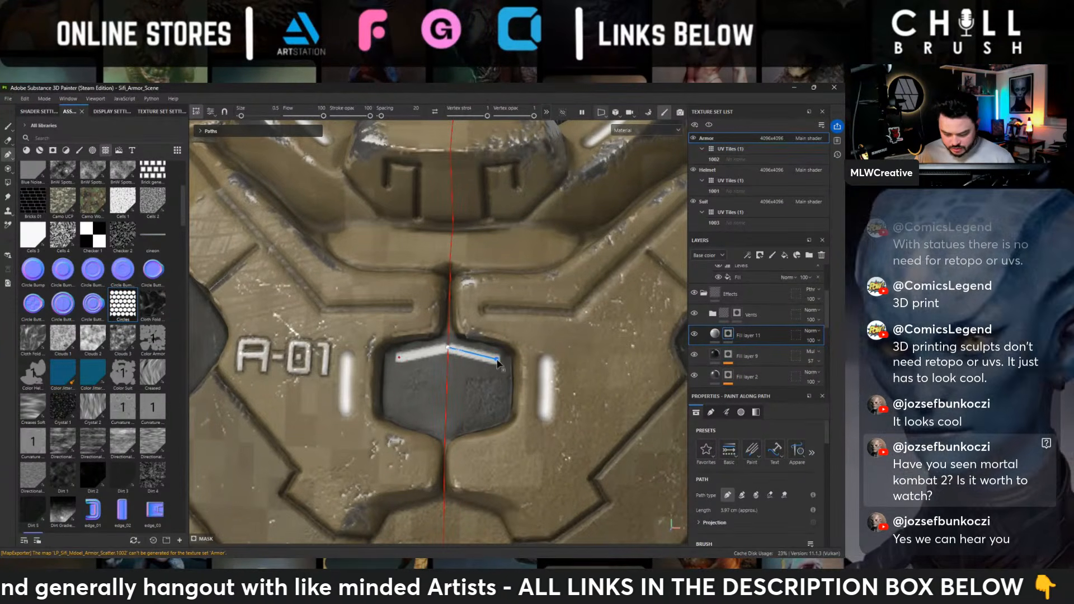
pyautogui.click(446, 424)
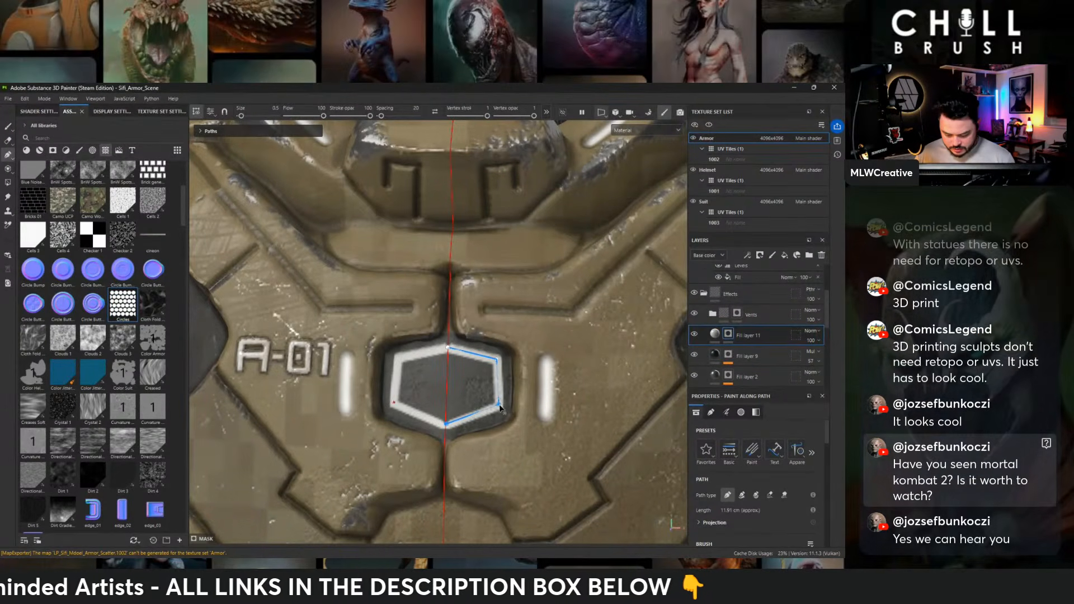
# - Raise the outline fill layer's height to about 0.23 so the hexagonal border stands out from the armor
pyautogui.click(737, 278)
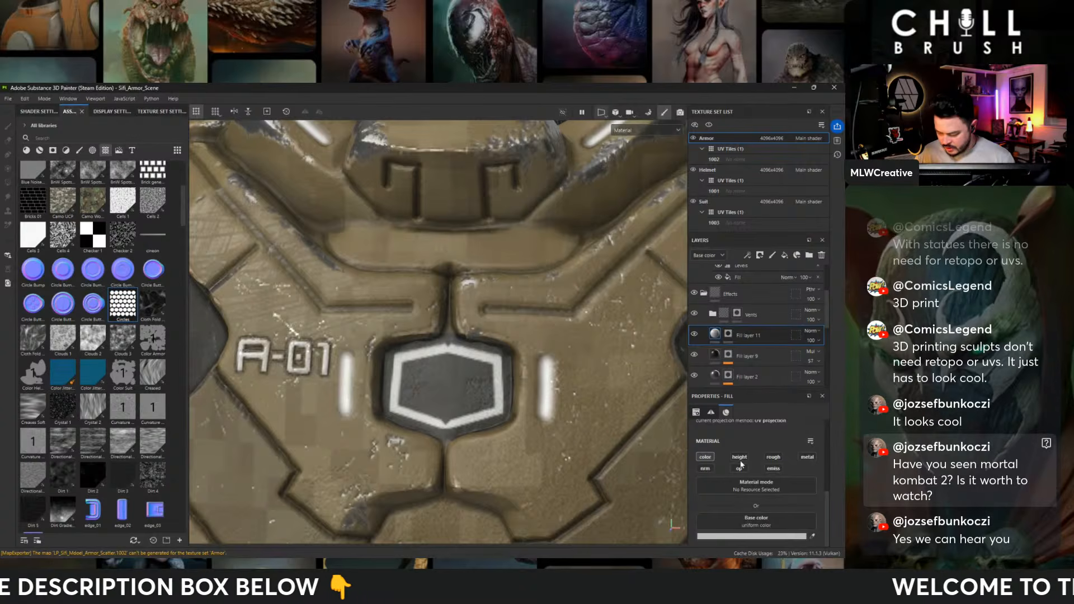
pyautogui.scroll(-1, 730, 533)
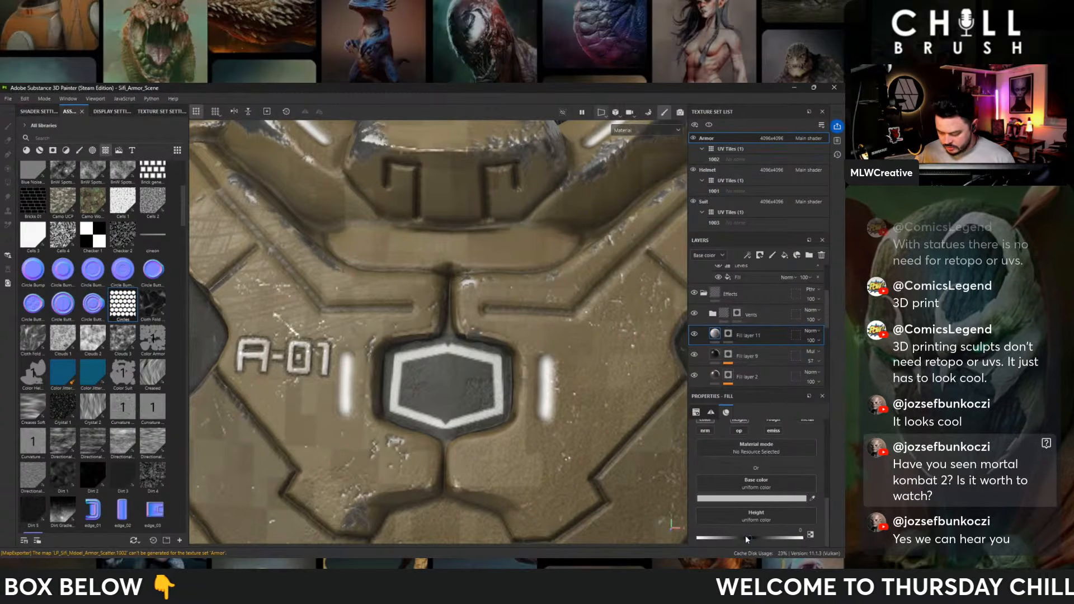
pyautogui.moveTo(747, 538); pyautogui.dragTo(762, 537)
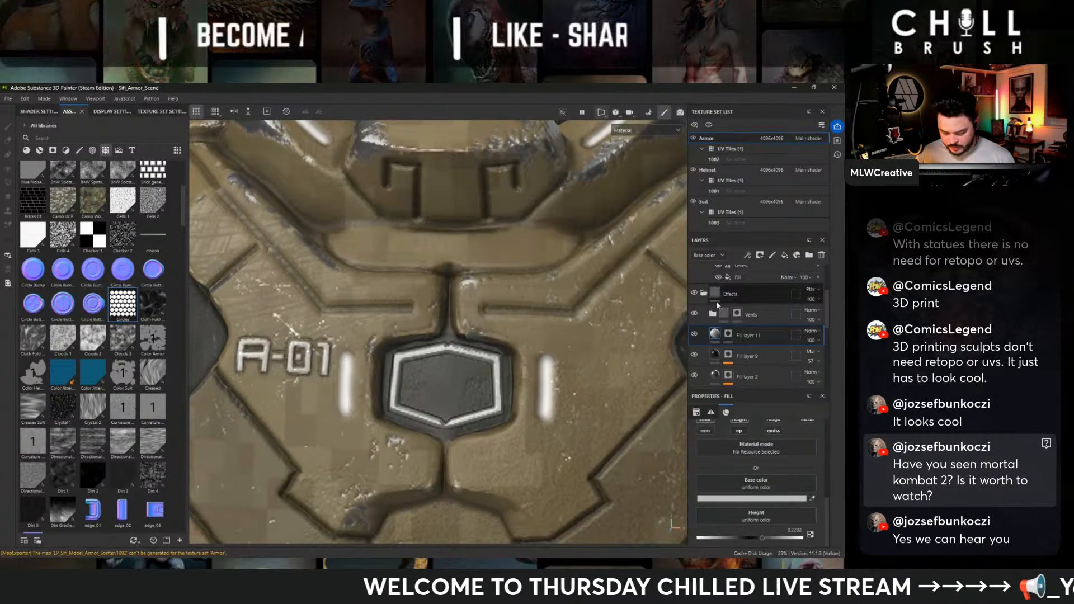
# - Move the hexagon path's upper and lower end points onto the symmetry line to close the mirrored outline
pyautogui.click(727, 333)
pyautogui.click(449, 349)
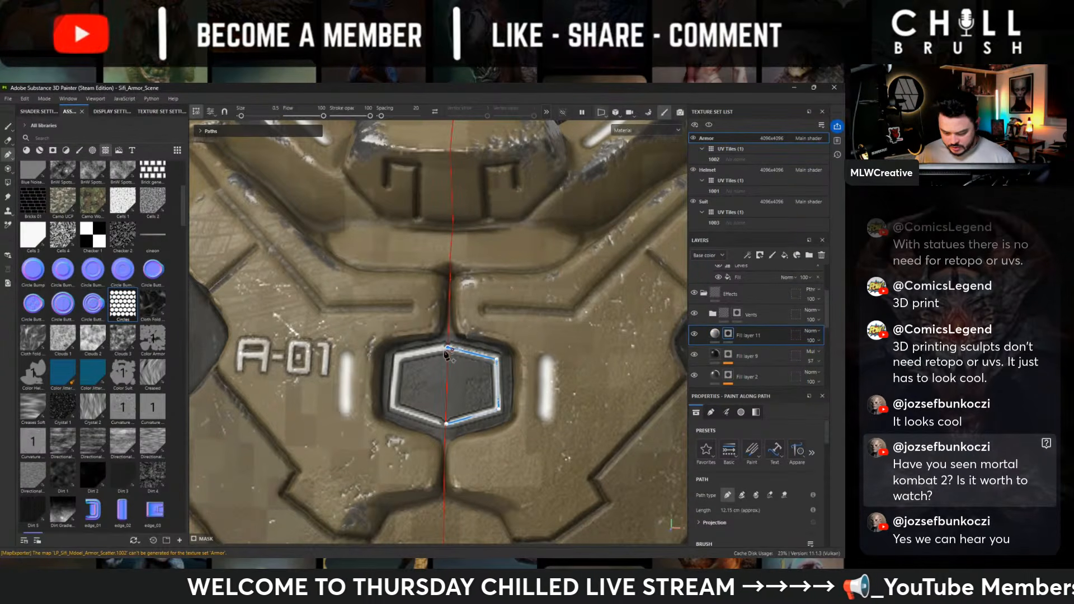
pyautogui.moveTo(449, 347); pyautogui.dragTo(445, 348)
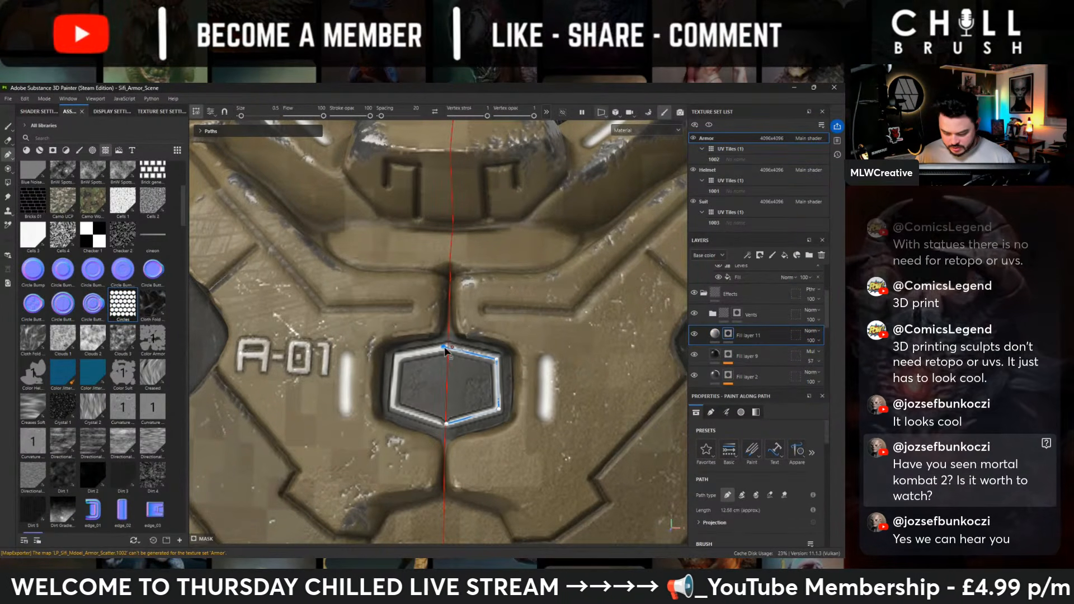
pyautogui.click(445, 423)
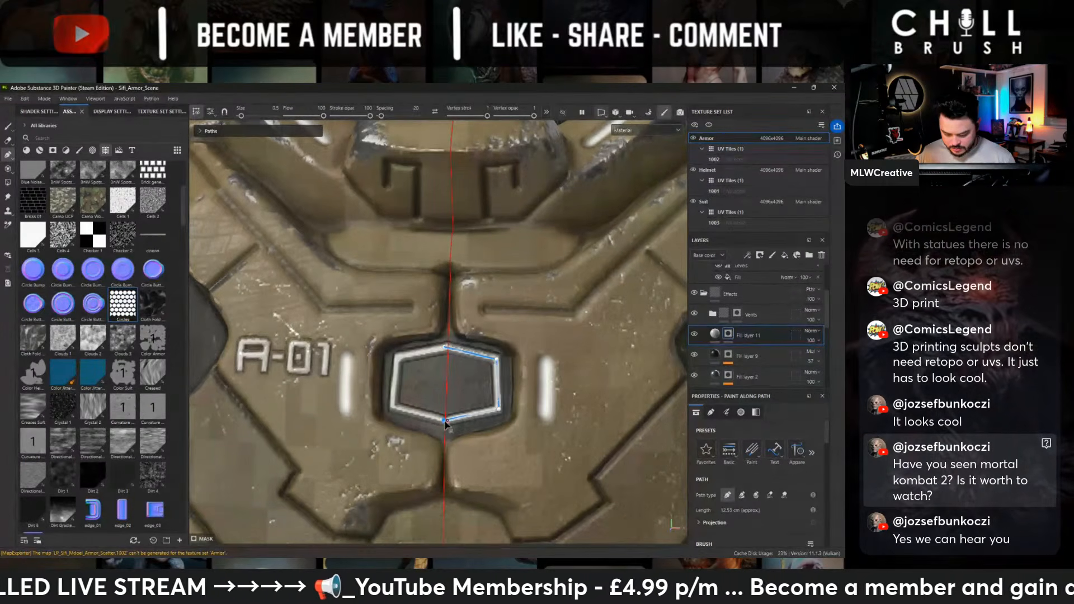
# - Draw a closed, sharp-cornered path around the dark side recess on the chest, beside the 01 shoulder
pyautogui.scroll(-5, 541, 339)
pyautogui.keyDown('alt'); pyautogui.moveTo(449, 246); pyautogui.dragTo(436, 193); pyautogui.keyUp('alt')
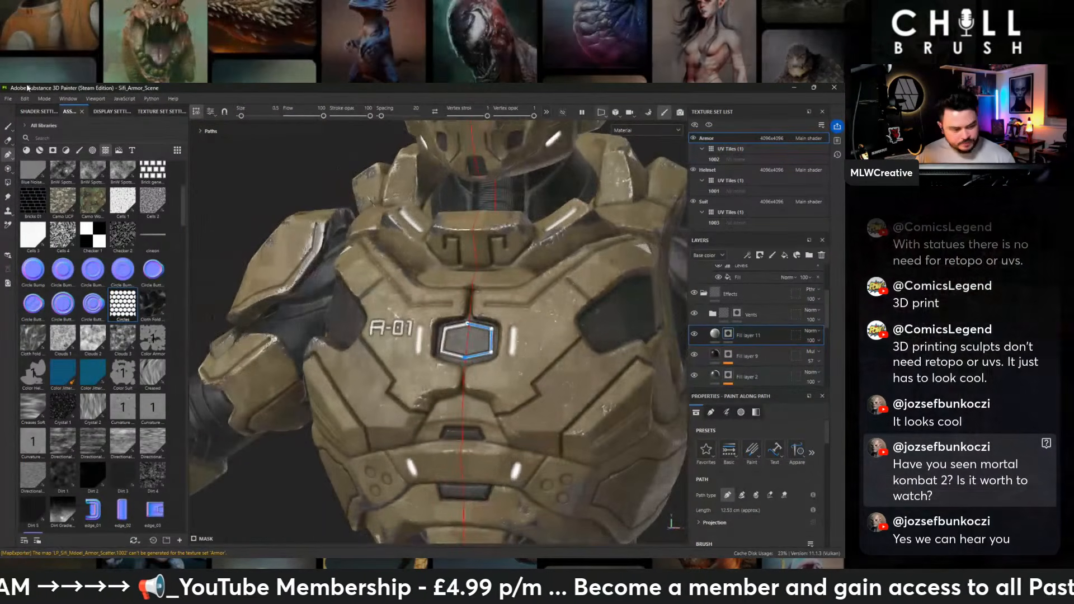
pyautogui.click(7, 129)
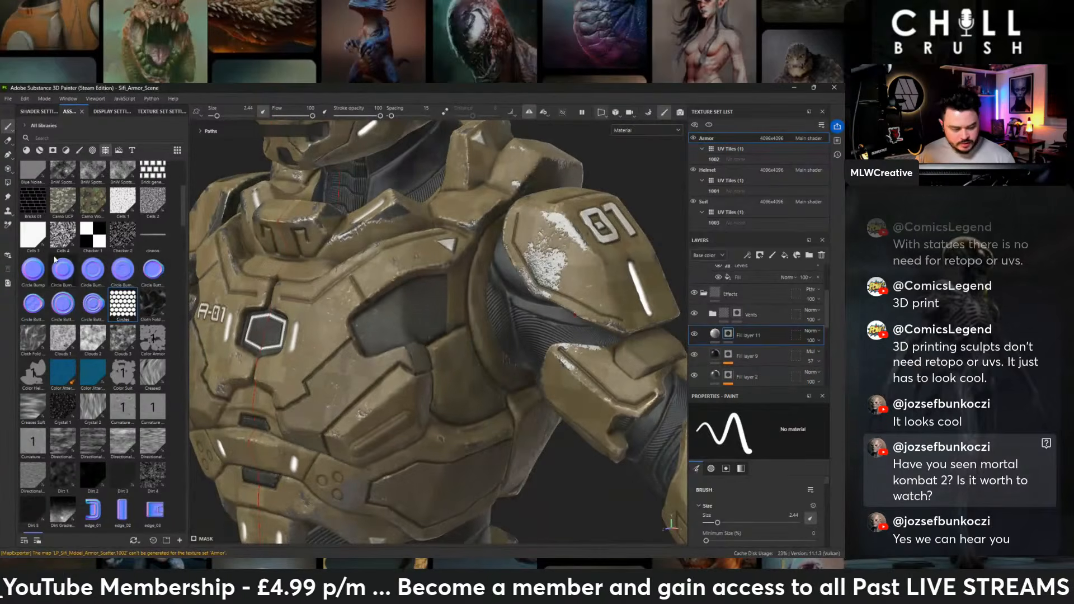
pyautogui.click(8, 155)
pyautogui.scroll(3, 567, 338)
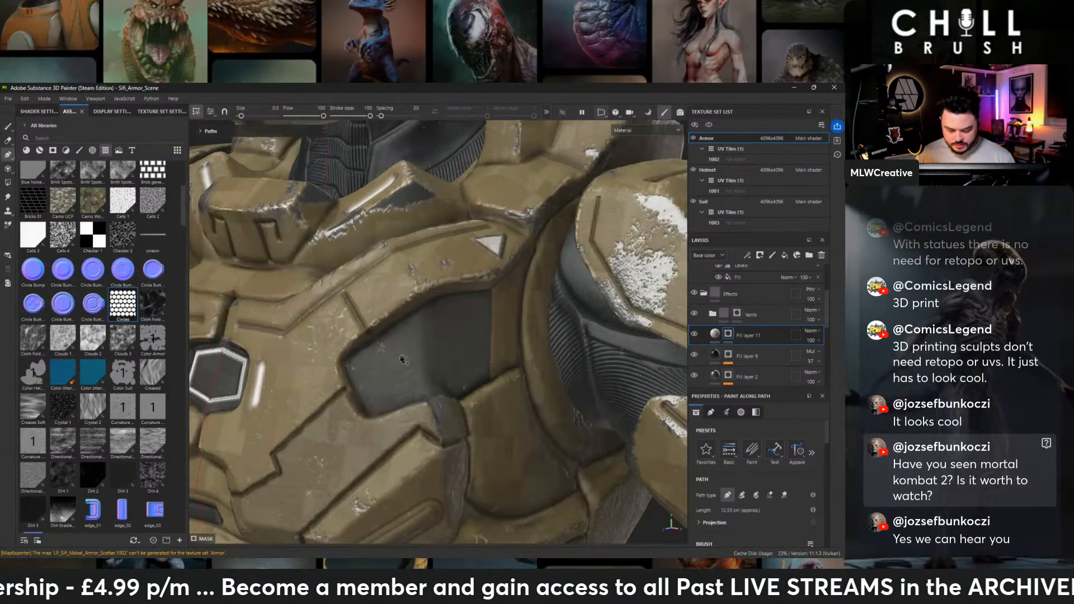
pyautogui.click(358, 362)
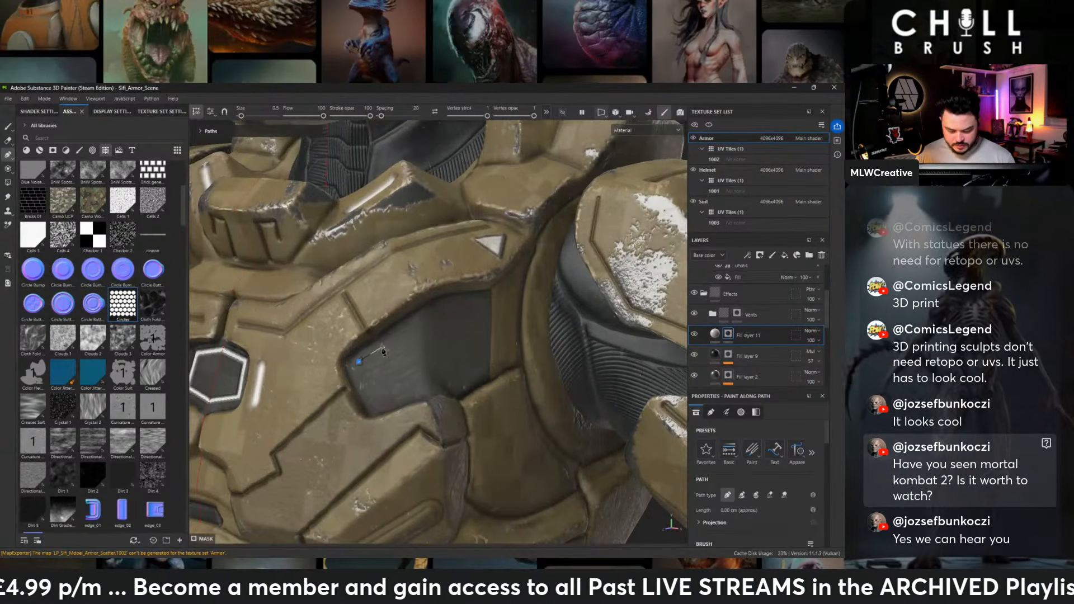
pyautogui.click(415, 323)
pyautogui.click(481, 307)
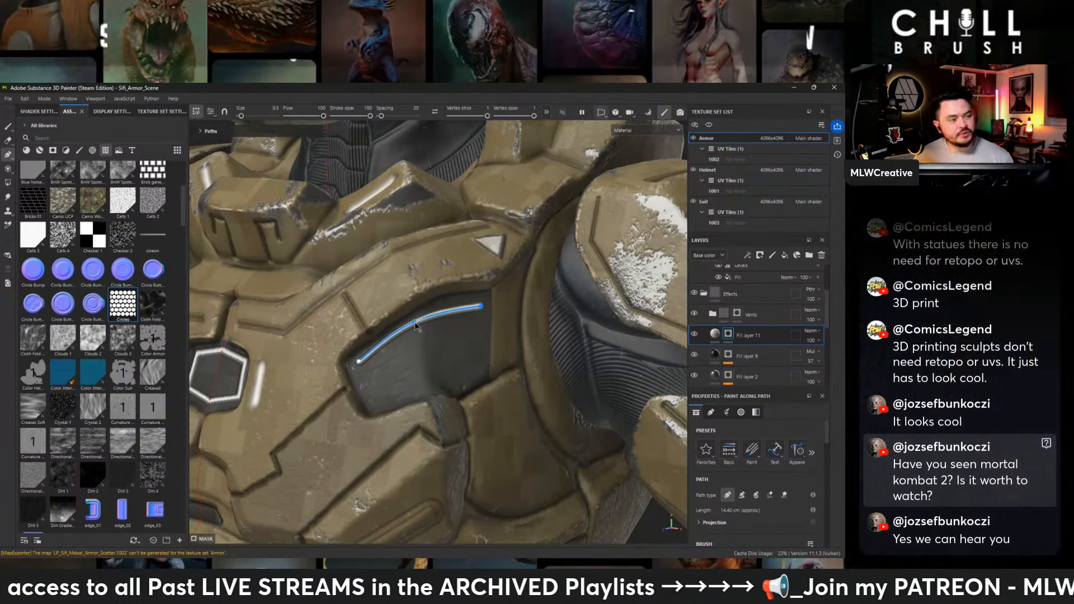
pyautogui.doubleClick(415, 323)
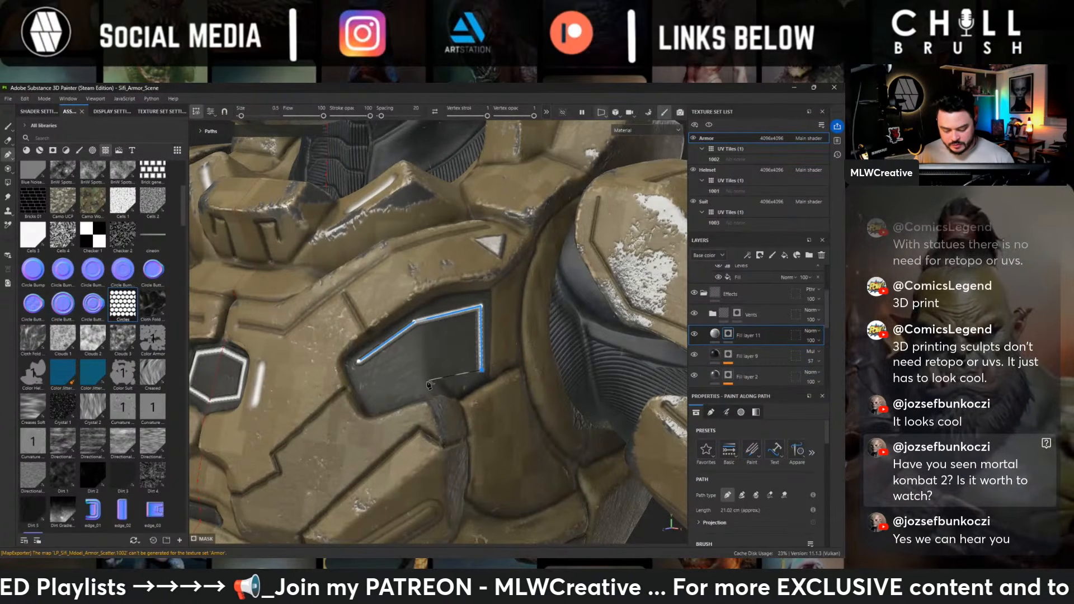
pyautogui.click(373, 407)
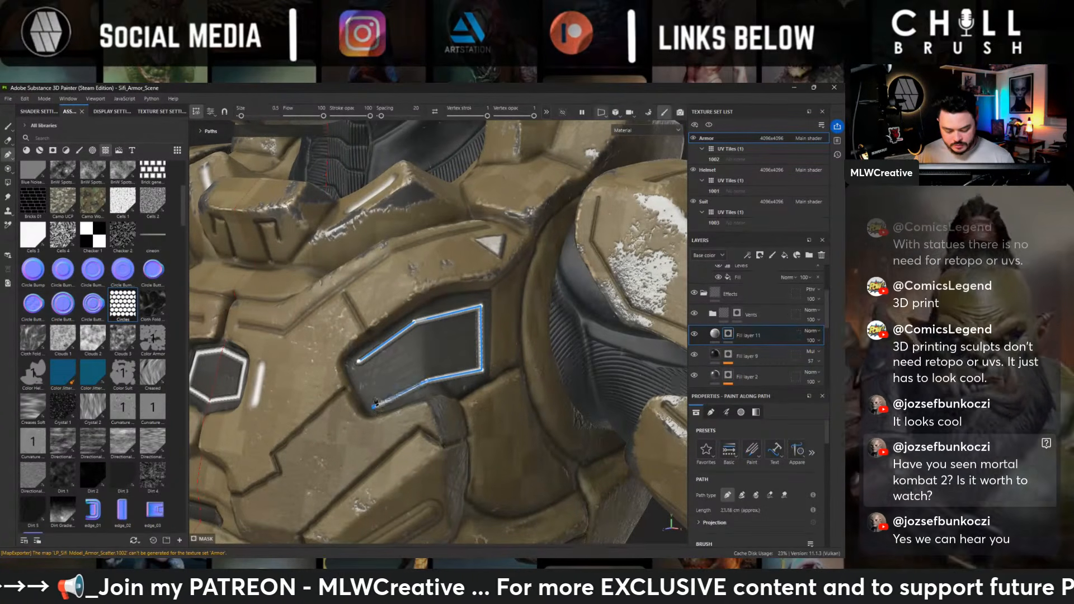
pyautogui.click(357, 363)
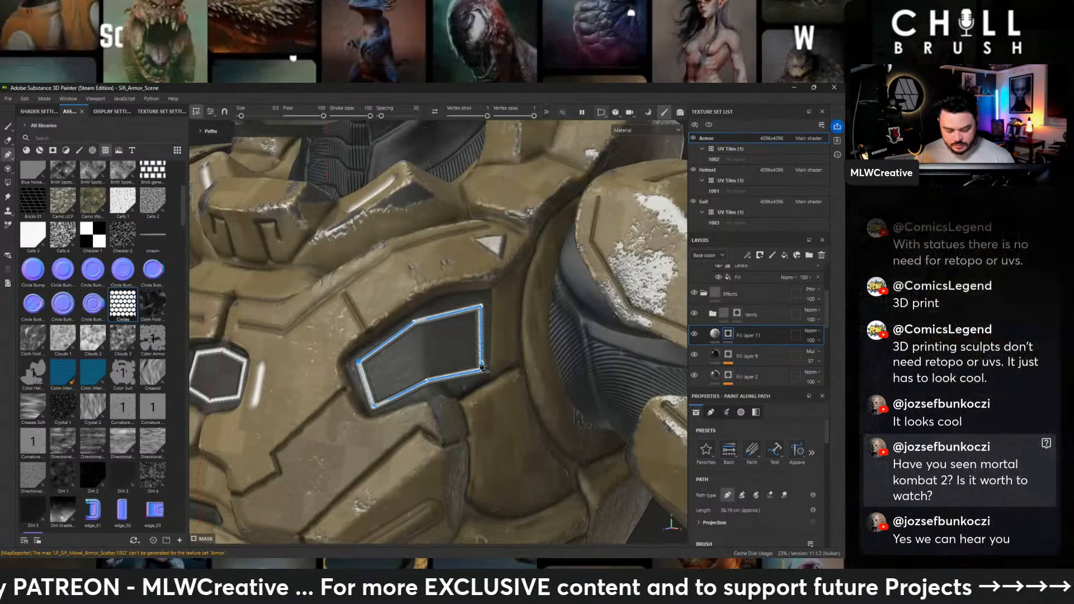
# - Fine-tune the points of the side recess path to follow the panel's shape, and finish editing the path
pyautogui.keyDown('alt'); pyautogui.moveTo(403, 335); pyautogui.dragTo(380, 318, button='right'); pyautogui.keyUp('alt')
pyautogui.keyDown('alt'); pyautogui.moveTo(391, 313); pyautogui.dragTo(434, 286); pyautogui.keyUp('alt')
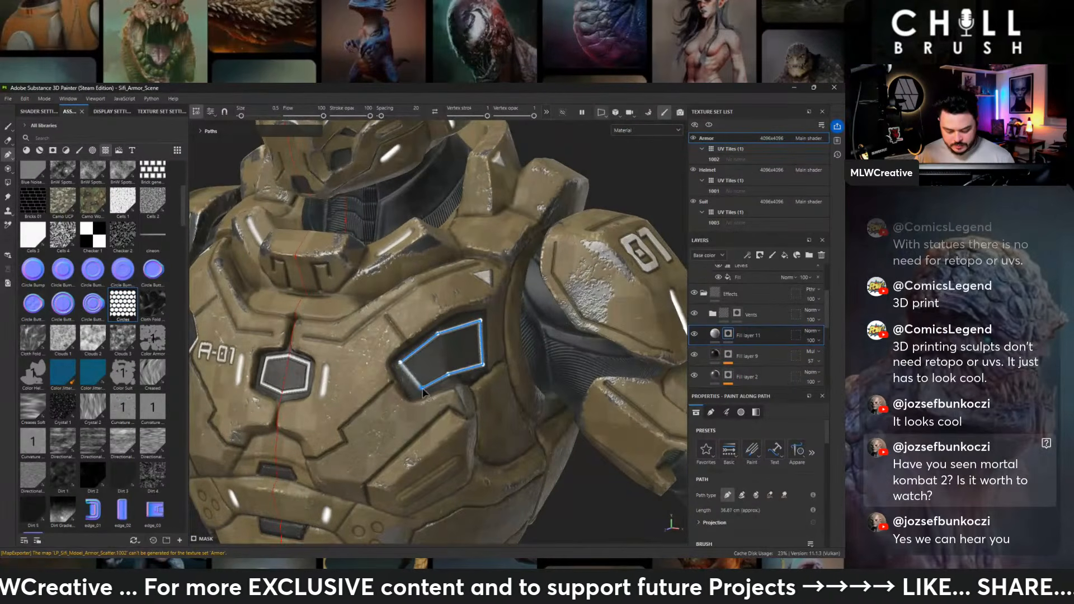
pyautogui.keyDown('alt'); pyautogui.moveTo(416, 391); pyautogui.dragTo(399, 291, button='right'); pyautogui.keyUp('alt')
pyautogui.keyDown('alt'); pyautogui.moveTo(399, 291); pyautogui.dragTo(434, 270); pyautogui.keyUp('alt')
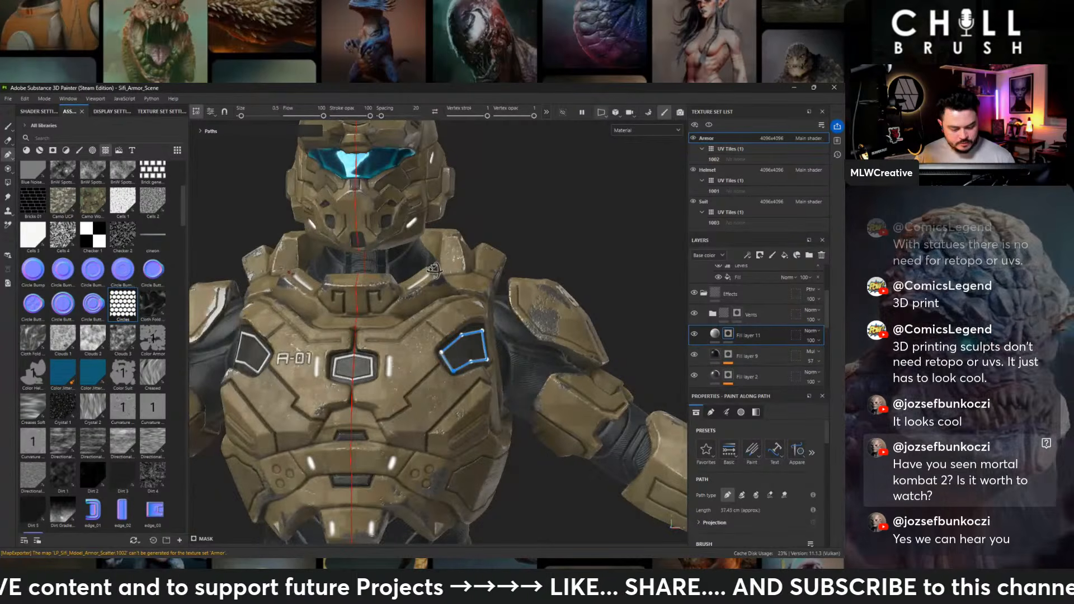
pyautogui.press('1')
# - Examine the whole figure and the back armor's panels and vents for further areas to outline
pyautogui.keyDown('alt'); pyautogui.moveTo(495, 397); pyautogui.dragTo(481, 340, button='right'); pyautogui.keyUp('alt')
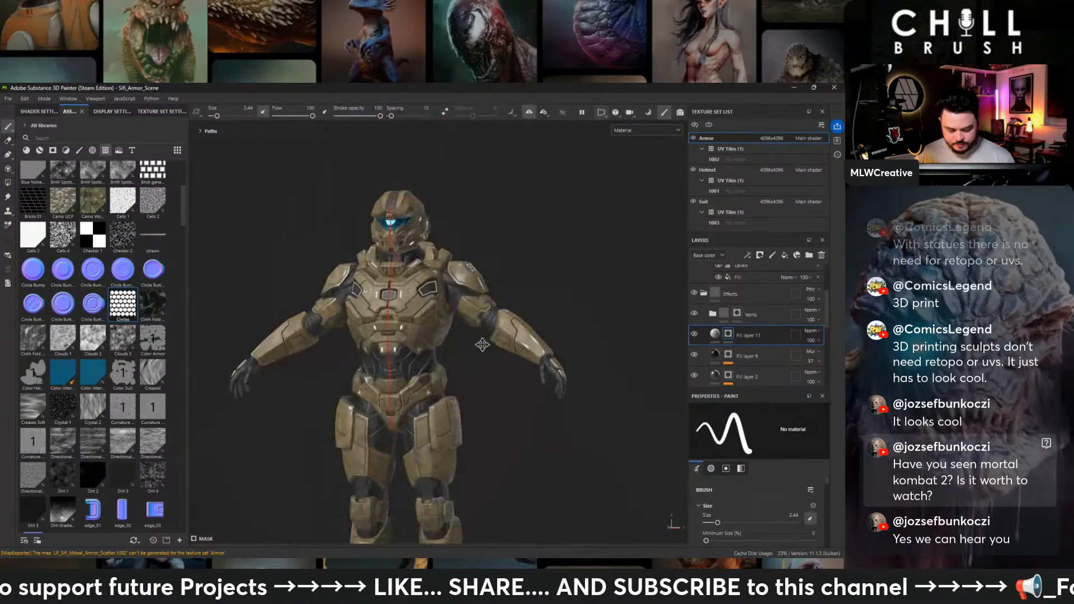
pyautogui.moveTo(482, 340)
pyautogui.keyDown('alt'); pyautogui.mouseDown()
pyautogui.moveTo(274, 313)
pyautogui.moveTo(205, 293)
pyautogui.mouseUp(); pyautogui.keyUp('alt')
pyautogui.keyDown('alt'); pyautogui.moveTo(210, 296); pyautogui.dragTo(313, 422, button='right'); pyautogui.keyUp('alt')
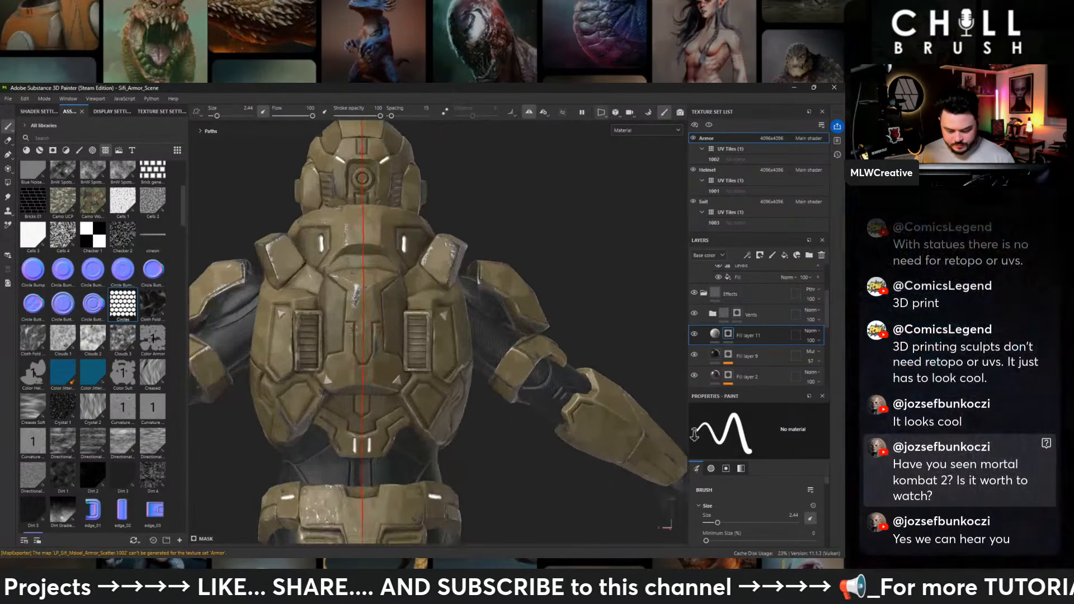
pyautogui.keyDown('alt'); pyautogui.moveTo(319, 430); pyautogui.dragTo(458, 301, button='middle'); pyautogui.keyUp('alt')
pyautogui.keyDown('alt'); pyautogui.moveTo(457, 302); pyautogui.dragTo(442, 300); pyautogui.keyUp('alt')
pyautogui.keyDown('alt'); pyautogui.moveTo(441, 300); pyautogui.dragTo(621, 274, button='right'); pyautogui.keyUp('alt')
pyautogui.keyDown('alt'); pyautogui.moveTo(637, 269); pyautogui.dragTo(521, 325, button='middle'); pyautogui.keyUp('alt')
pyautogui.keyDown('alt'); pyautogui.moveTo(504, 280); pyautogui.dragTo(510, 400, button='middle'); pyautogui.keyUp('alt')
pyautogui.keyDown('alt'); pyautogui.moveTo(497, 392); pyautogui.dragTo(386, 341, button='right'); pyautogui.keyUp('alt')
pyautogui.keyDown('alt'); pyautogui.moveTo(385, 341); pyautogui.dragTo(359, 337); pyautogui.keyUp('alt')
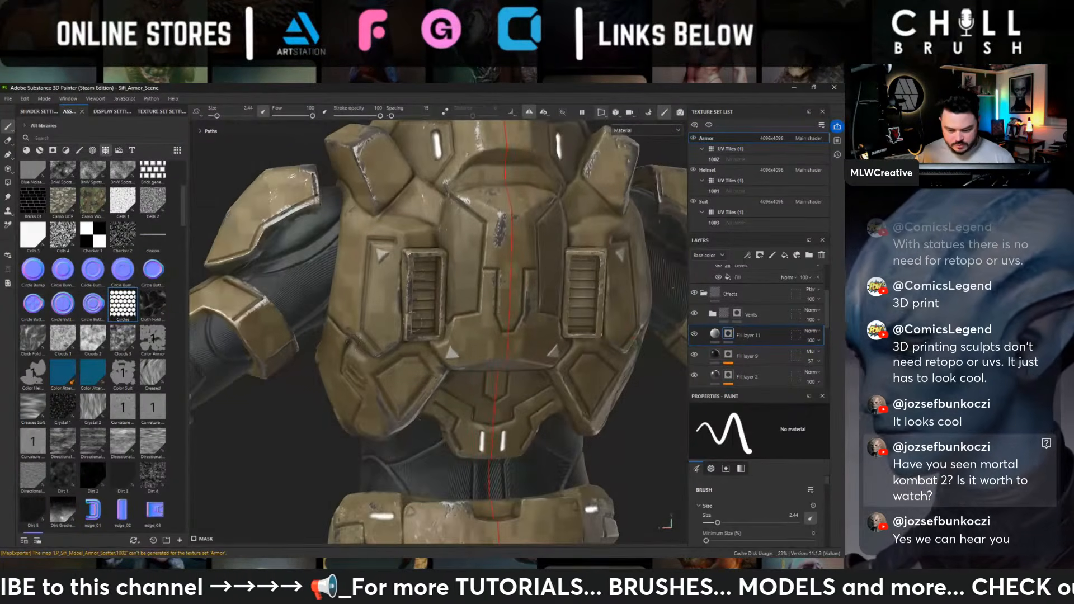
pyautogui.keyDown('alt'); pyautogui.moveTo(358, 279); pyautogui.dragTo(395, 431, button='middle'); pyautogui.keyUp('alt')
# - Reactivate the path tool and examine the upper back, shoulder and leg armor for further places for raised outlines
pyautogui.click(8, 154)
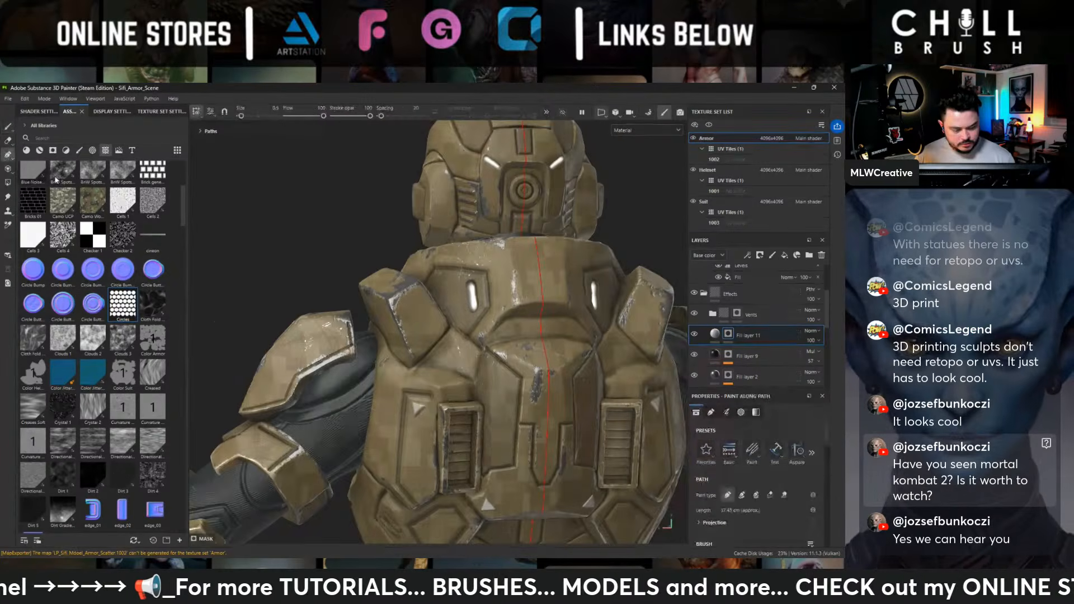
pyautogui.keyDown('alt'); pyautogui.moveTo(336, 313); pyautogui.dragTo(403, 297, button='right'); pyautogui.keyUp('alt')
pyautogui.keyDown('alt'); pyautogui.moveTo(402, 293); pyautogui.dragTo(382, 298); pyautogui.keyUp('alt')
pyautogui.keyDown('alt'); pyautogui.moveTo(381, 298); pyautogui.dragTo(188, 276, button='right'); pyautogui.keyUp('alt')
pyautogui.keyDown('alt'); pyautogui.moveTo(188, 276); pyautogui.dragTo(730, 260); pyautogui.keyUp('alt')
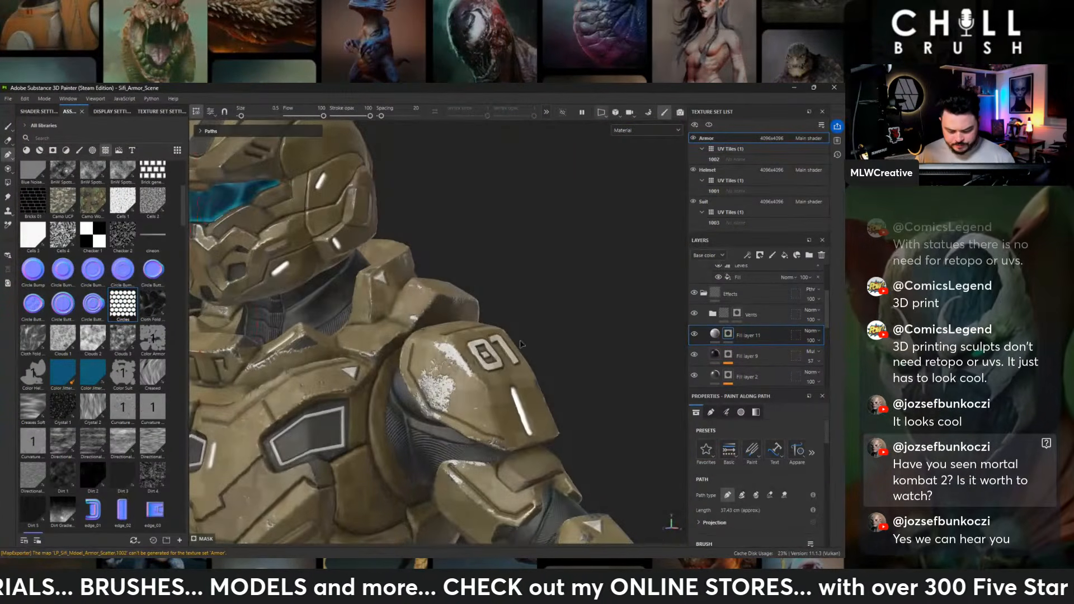
pyautogui.keyDown('alt'); pyautogui.moveTo(560, 313); pyautogui.dragTo(475, 335, button='right'); pyautogui.keyUp('alt')
pyautogui.keyDown('alt'); pyautogui.moveTo(420, 425); pyautogui.dragTo(506, 246, button='middle'); pyautogui.keyUp('alt')
pyautogui.keyDown('alt'); pyautogui.moveTo(523, 386); pyautogui.dragTo(490, 232, button='middle'); pyautogui.keyUp('alt')
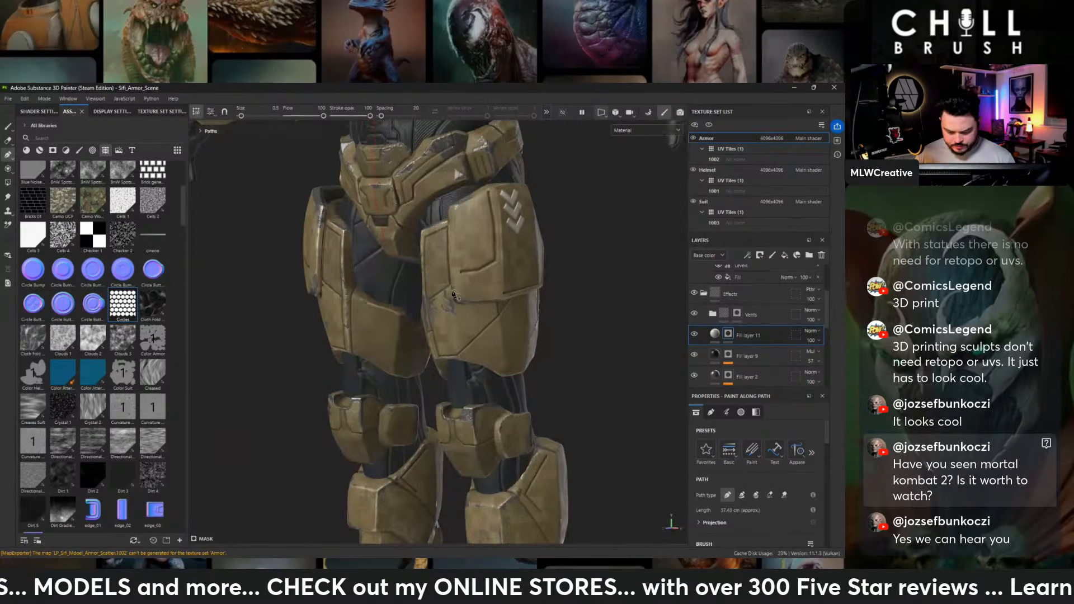
# - Draw a closed four-point path about 48 cm long around the recessed inner panel on the thigh armor, and finish the path
pyautogui.keyDown('alt'); pyautogui.moveTo(409, 251); pyautogui.dragTo(525, 264); pyautogui.keyUp('alt')
pyautogui.keyDown('alt'); pyautogui.moveTo(436, 240); pyautogui.dragTo(486, 196, button='right'); pyautogui.keyUp('alt')
pyautogui.keyDown('alt'); pyautogui.moveTo(433, 179); pyautogui.dragTo(465, 311, button='middle'); pyautogui.keyUp('alt')
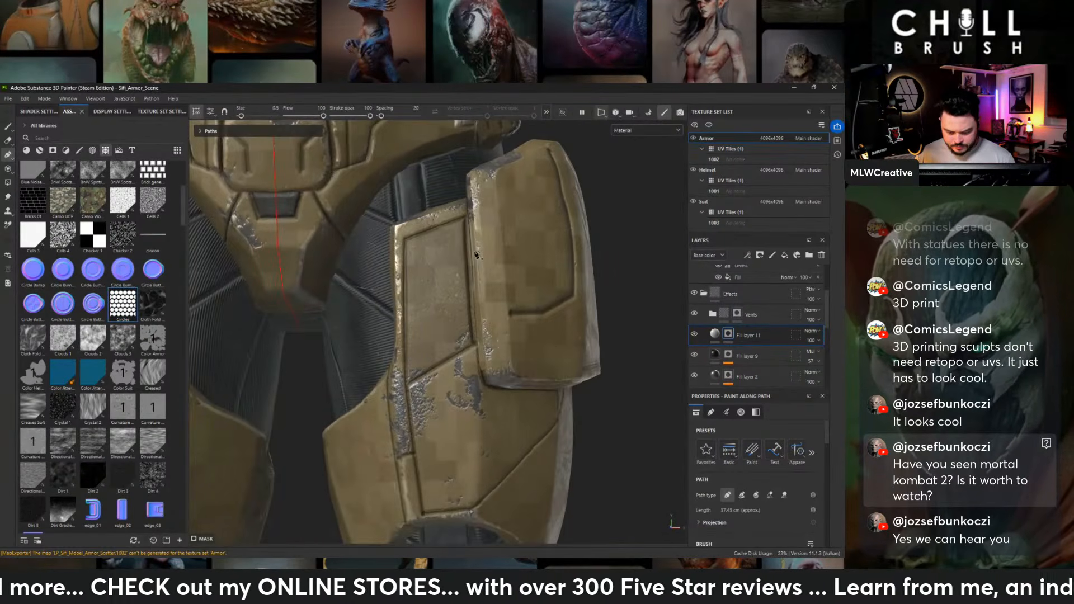
pyautogui.keyDown('alt'); pyautogui.moveTo(476, 255); pyautogui.dragTo(470, 258); pyautogui.keyUp('alt')
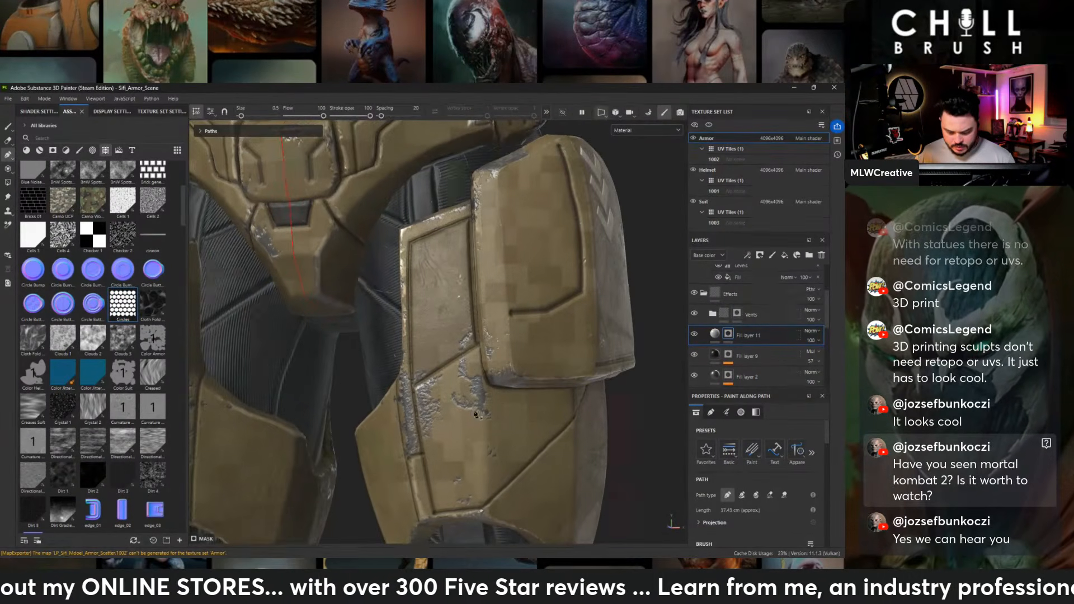
pyautogui.moveTo(463, 393)
pyautogui.keyDown('alt'); pyautogui.mouseDown(button='middle')
pyautogui.moveTo(473, 325)
pyautogui.moveTo(457, 413)
pyautogui.mouseUp(button='middle'); pyautogui.keyUp('alt')
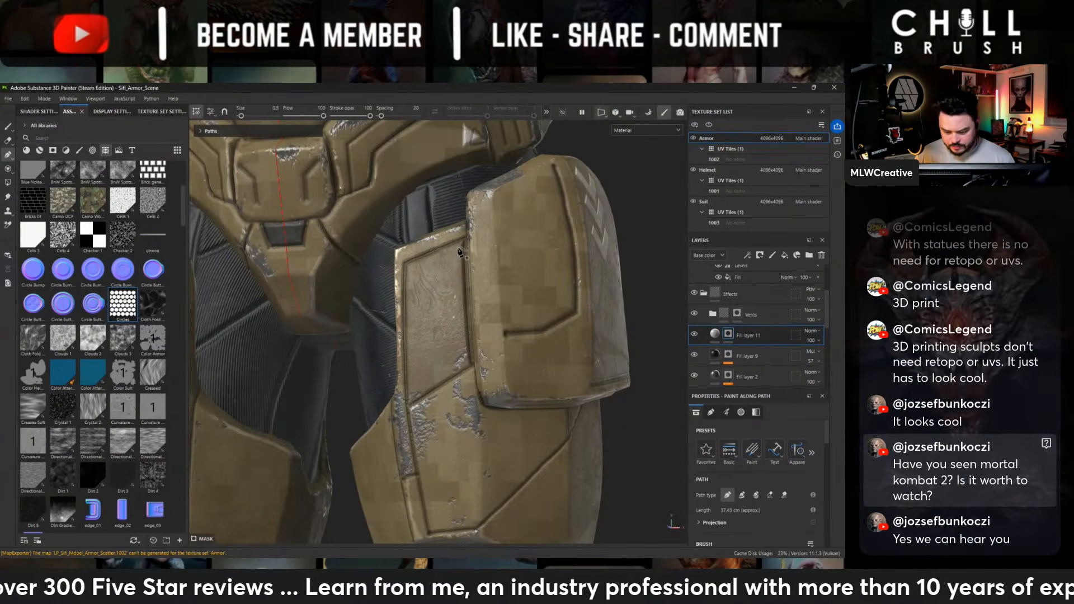
pyautogui.click(457, 248)
pyautogui.click(408, 267)
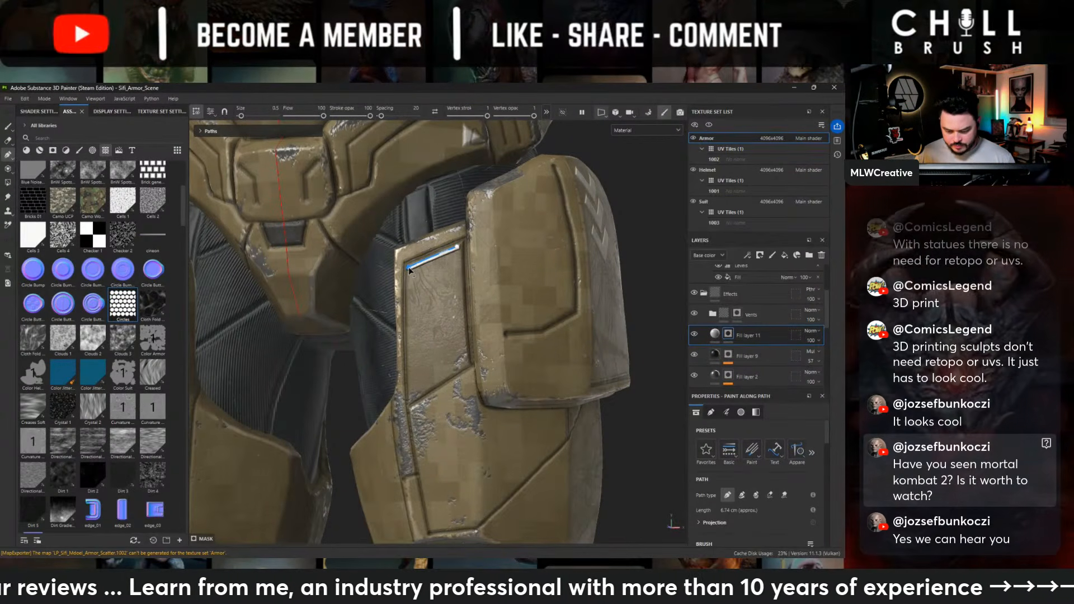
pyautogui.click(411, 402)
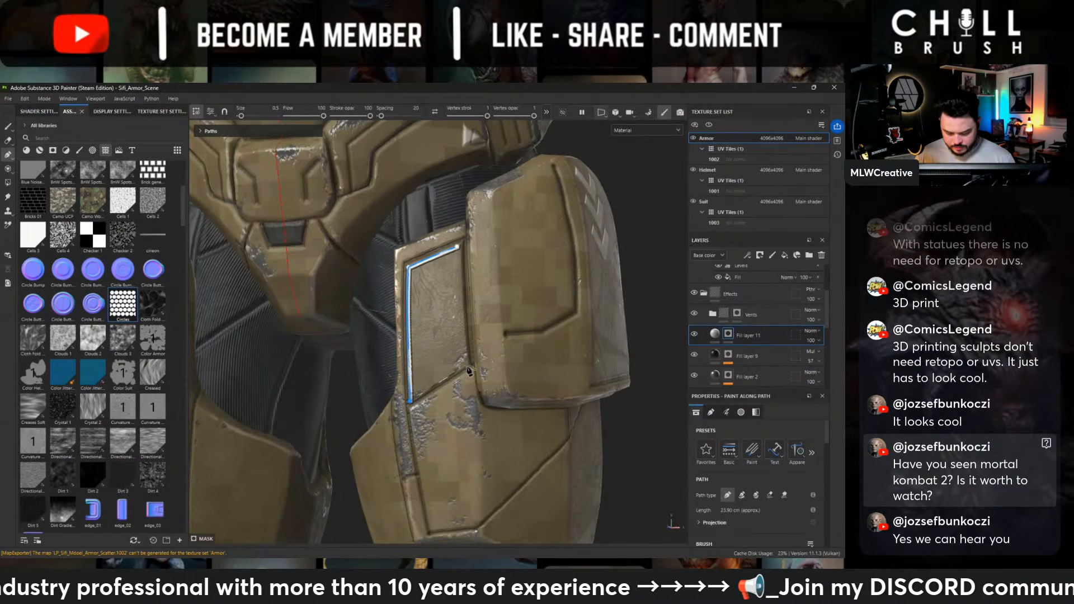
pyautogui.click(469, 370)
pyautogui.click(458, 247)
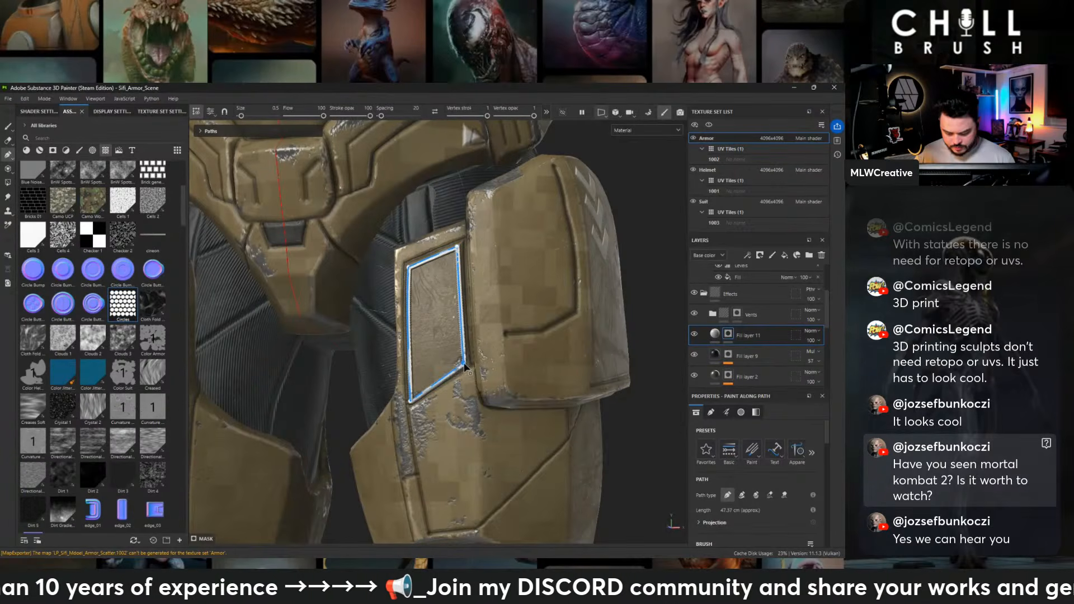
pyautogui.click(9, 128)
pyautogui.scroll(-6, 492, 287)
pyautogui.keyDown('alt'); pyautogui.moveTo(502, 275); pyautogui.dragTo(380, 276); pyautogui.keyUp('alt')
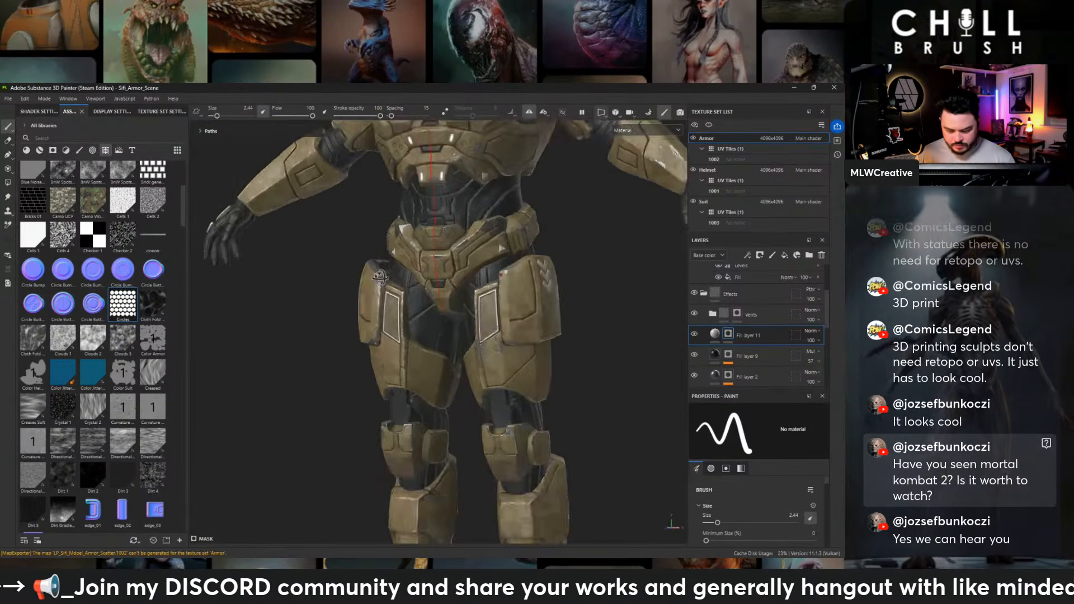
# - Draw a closed six-point path about 30 cm long around the front part of the lower side torso panel, and finish the path
pyautogui.keyDown('alt'); pyautogui.moveTo(380, 277); pyautogui.dragTo(381, 404, button='middle'); pyautogui.keyUp('alt')
pyautogui.keyDown('alt'); pyautogui.moveTo(604, 336); pyautogui.dragTo(481, 336); pyautogui.keyUp('alt')
pyautogui.keyDown('alt'); pyautogui.moveTo(481, 335); pyautogui.dragTo(607, 441, button='right'); pyautogui.keyUp('alt')
pyautogui.click(9, 155)
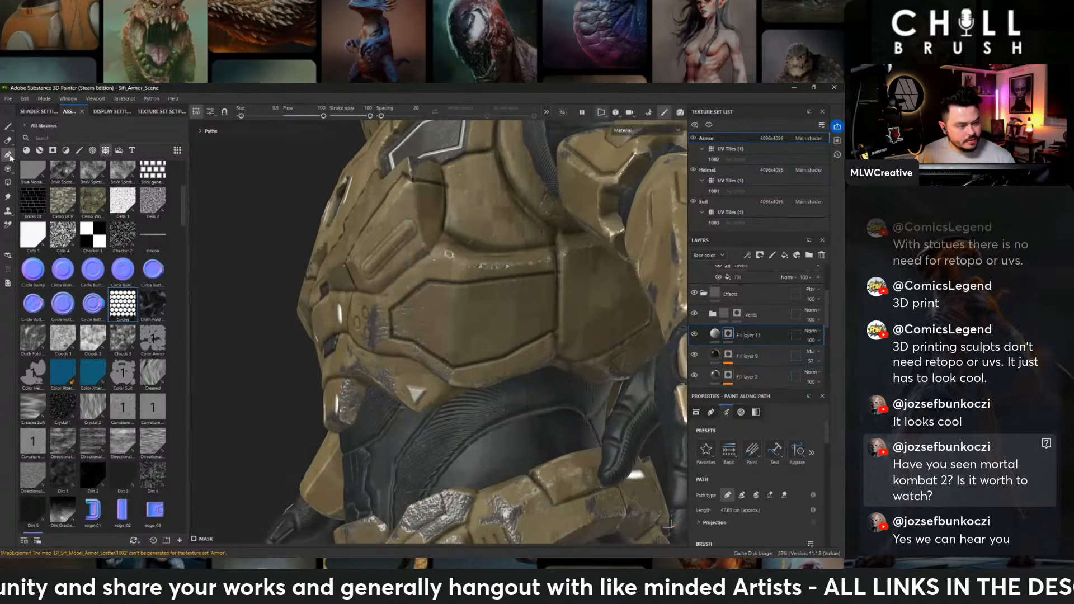
pyautogui.keyDown('alt'); pyautogui.moveTo(518, 296); pyautogui.dragTo(551, 324, button='right'); pyautogui.keyUp('alt')
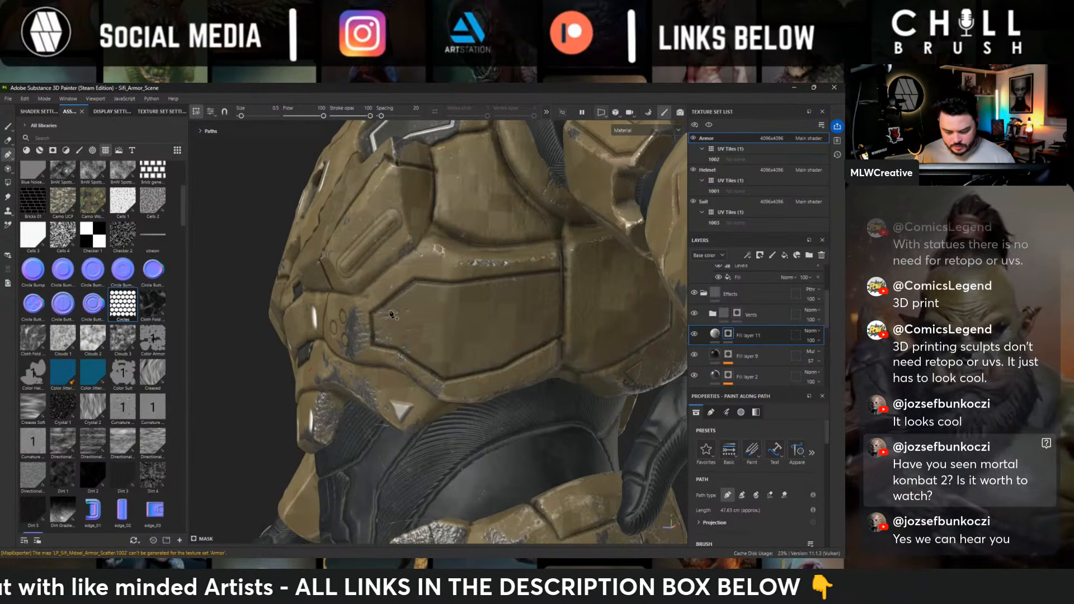
pyautogui.click(417, 288)
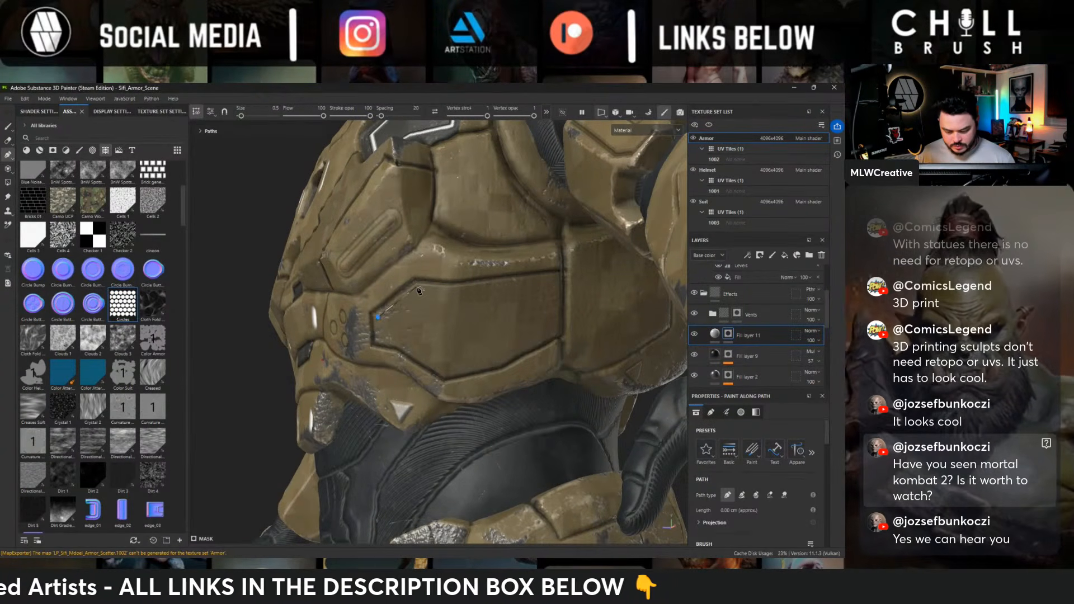
pyautogui.click(442, 288)
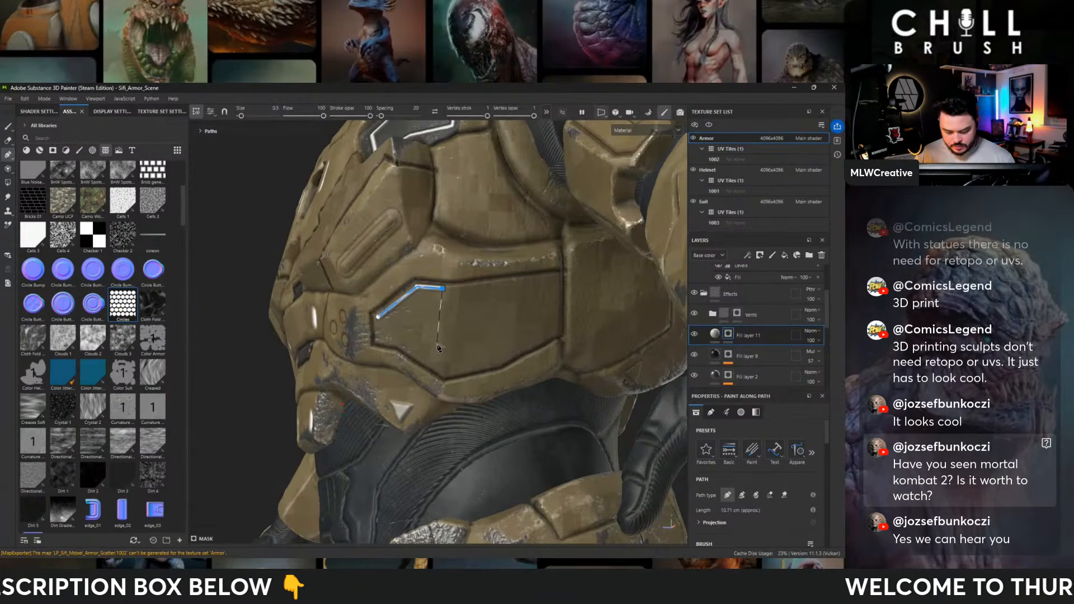
pyautogui.click(401, 342)
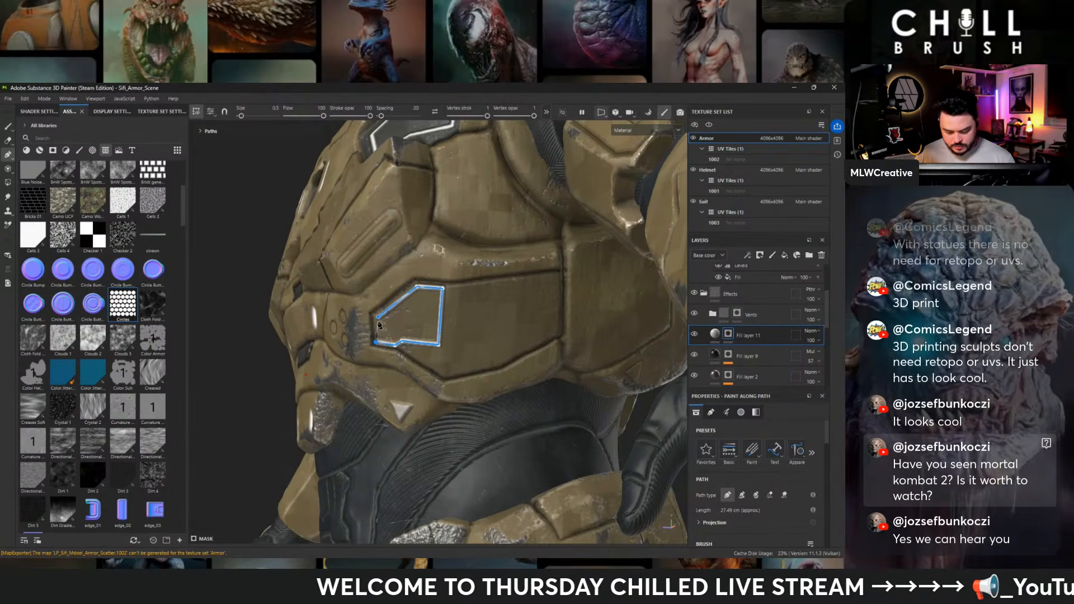
pyautogui.scroll(-3, 378, 323)
pyautogui.keyDown('alt'); pyautogui.moveTo(386, 320); pyautogui.dragTo(536, 297); pyautogui.keyUp('alt')
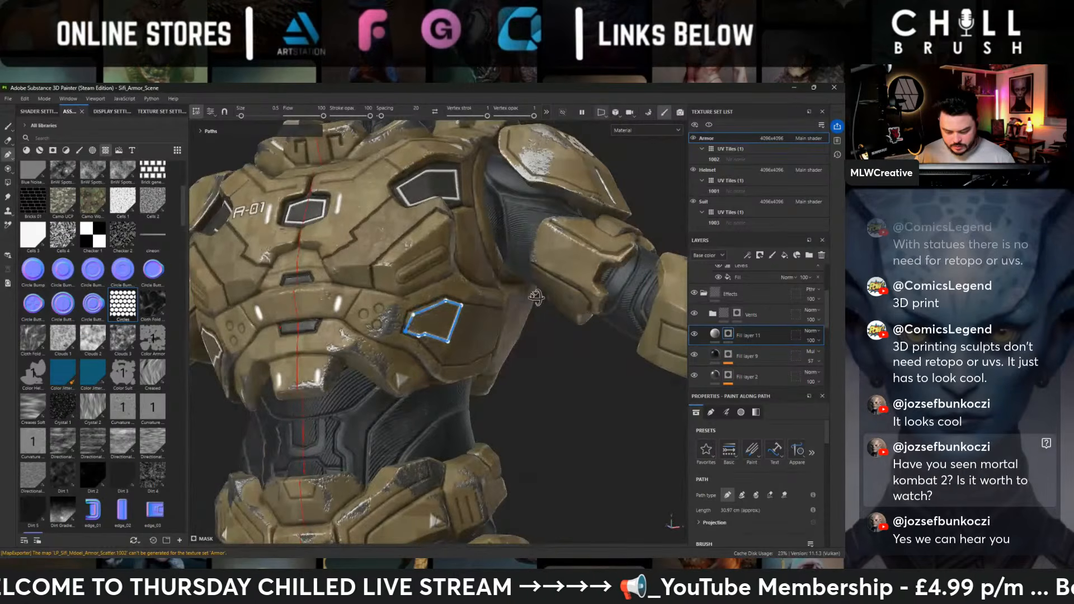
pyautogui.keyDown('alt'); pyautogui.moveTo(536, 297); pyautogui.dragTo(259, 262); pyautogui.keyUp('alt')
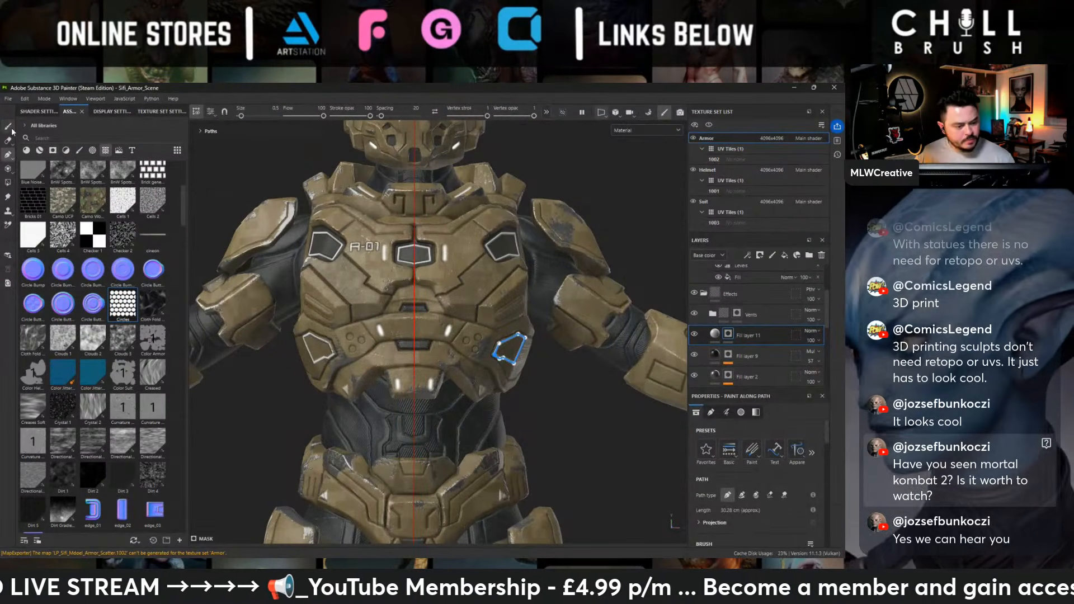
pyautogui.press('1')
pyautogui.scroll(-5, 247, 309)
pyautogui.moveTo(480, 292)
pyautogui.keyDown('alt'); pyautogui.mouseDown()
pyautogui.moveTo(401, 293)
pyautogui.moveTo(551, 293)
pyautogui.moveTo(480, 299)
pyautogui.mouseUp(); pyautogui.keyUp('alt')
pyautogui.keyDown('alt'); pyautogui.moveTo(480, 299); pyautogui.dragTo(659, 392, button='right'); pyautogui.keyUp('alt')
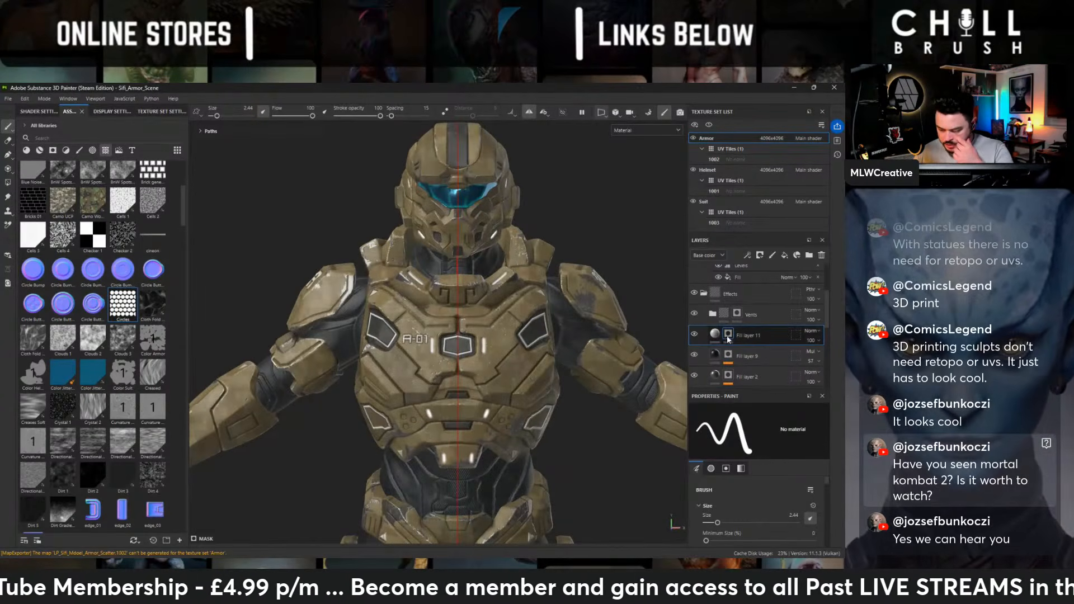
# - Darken the raised outlines by setting the base color of Fill layer 11 to dark grey 525252
pyautogui.click(716, 334)
pyautogui.click(794, 498)
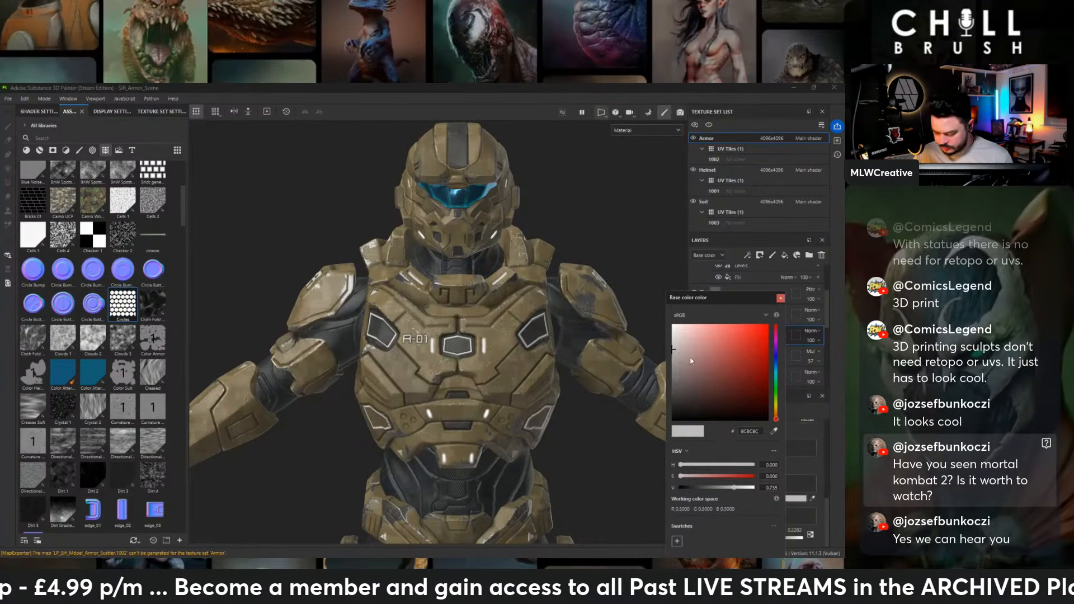
pyautogui.moveTo(691, 361); pyautogui.dragTo(636, 387)
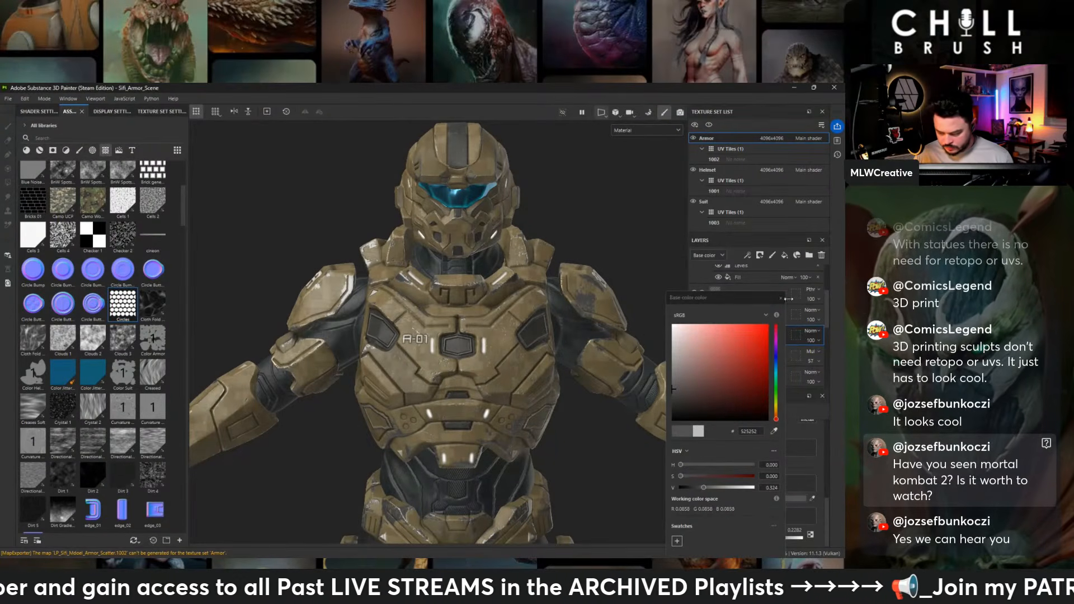
pyautogui.click(781, 298)
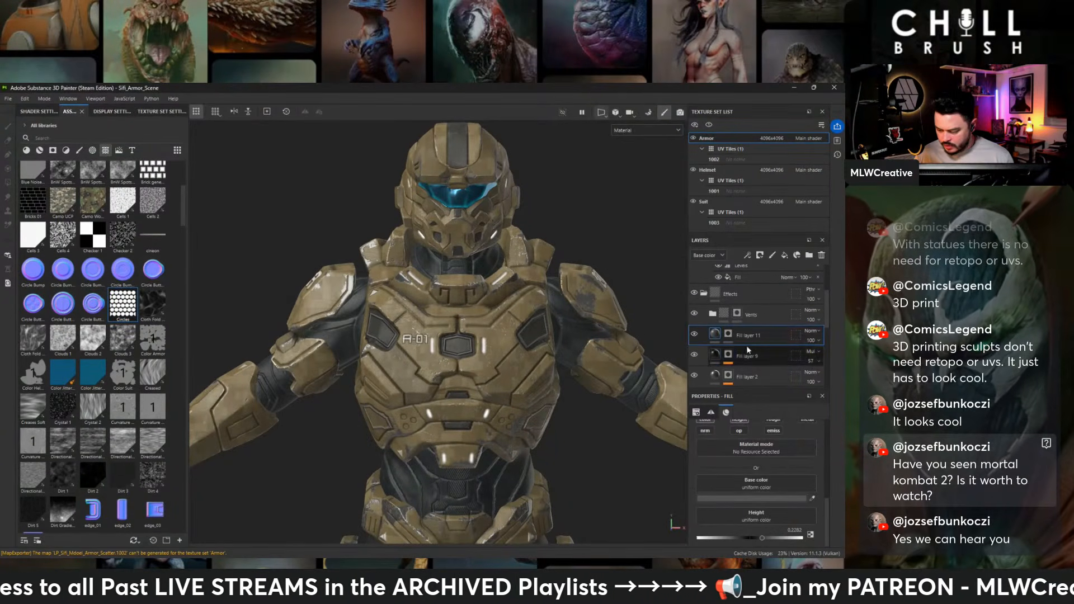
# - Add a new fill layer above Fill layer 11 and give it a black mask
pyautogui.click(784, 255)
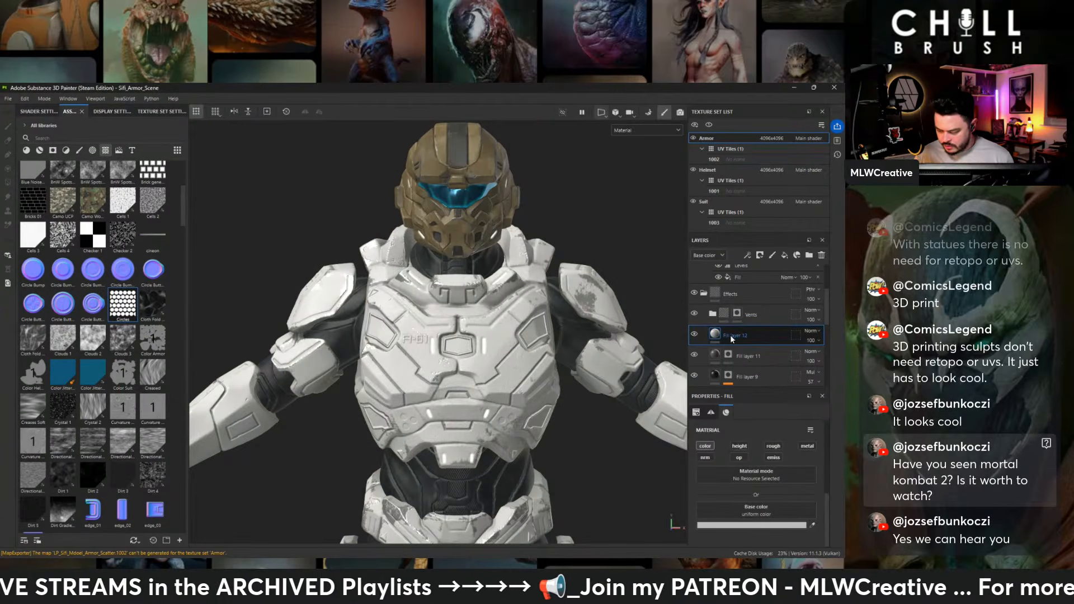
pyautogui.rightClick(744, 338)
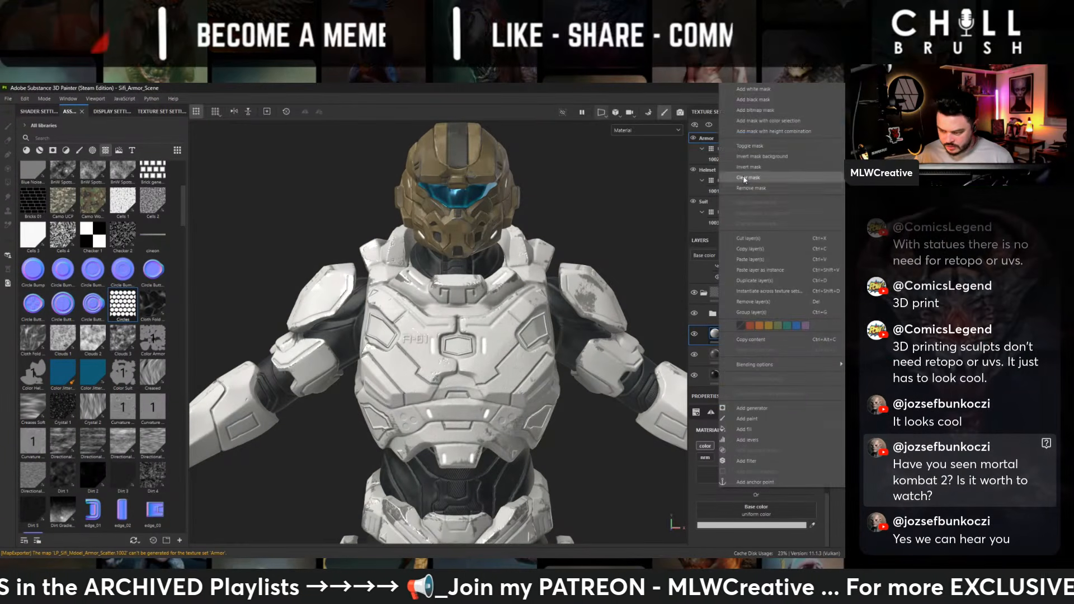
pyautogui.click(770, 99)
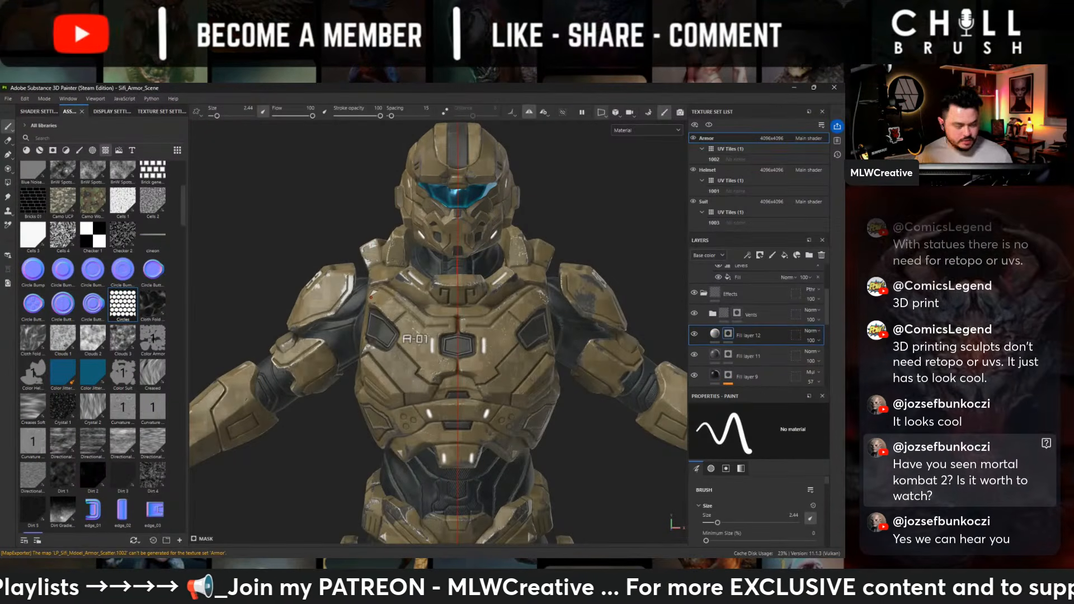
# - Paint the new fill layer's mask inside the outlined lower side torso recesses, using symmetry
pyautogui.keyDown('alt'); pyautogui.moveTo(582, 358); pyautogui.dragTo(522, 337); pyautogui.keyUp('alt')
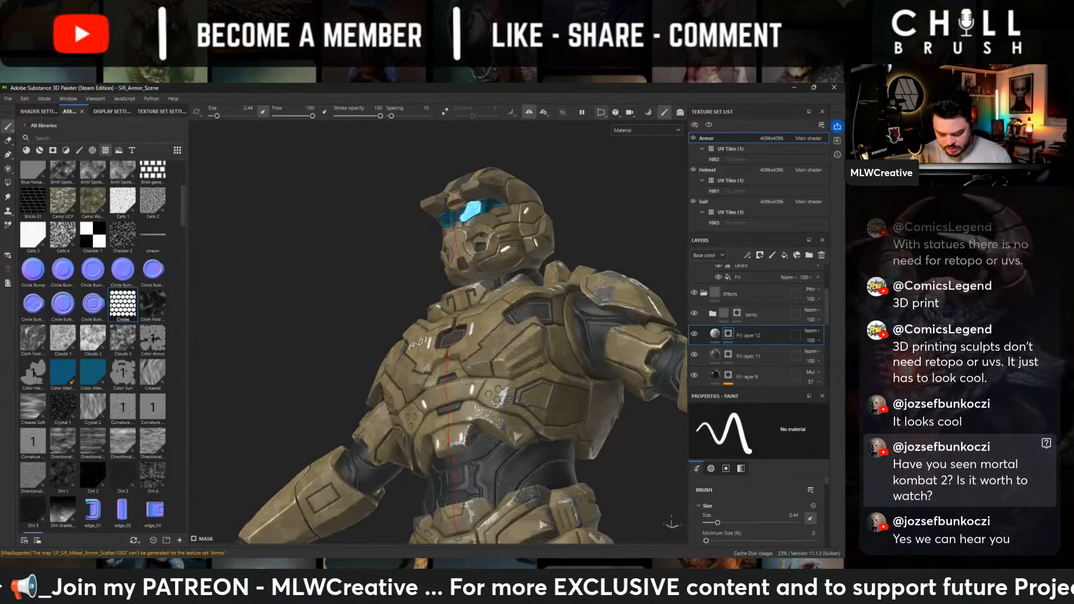
pyautogui.keyDown('alt'); pyautogui.moveTo(522, 337); pyautogui.dragTo(511, 316, button='middle'); pyautogui.keyUp('alt')
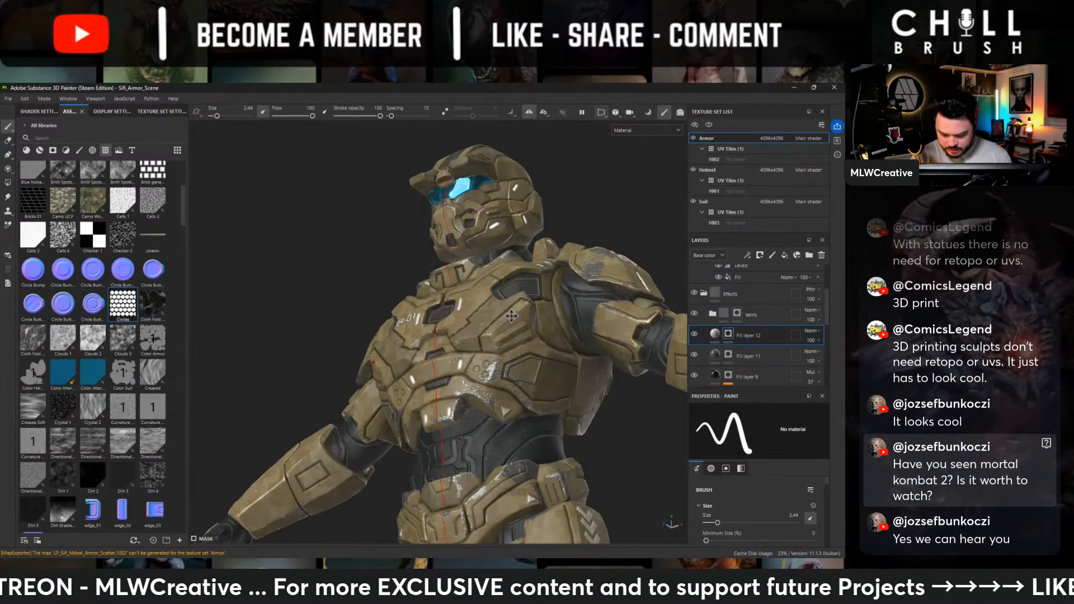
pyautogui.keyDown('alt'); pyautogui.moveTo(511, 316); pyautogui.dragTo(434, 244, button='middle'); pyautogui.keyUp('alt')
pyautogui.keyDown('alt'); pyautogui.moveTo(434, 244); pyautogui.dragTo(464, 251, button='right'); pyautogui.keyUp('alt')
pyautogui.moveTo(459, 271)
pyautogui.mouseDown()
pyautogui.moveTo(465, 293)
pyautogui.moveTo(436, 290)
pyautogui.mouseUp()
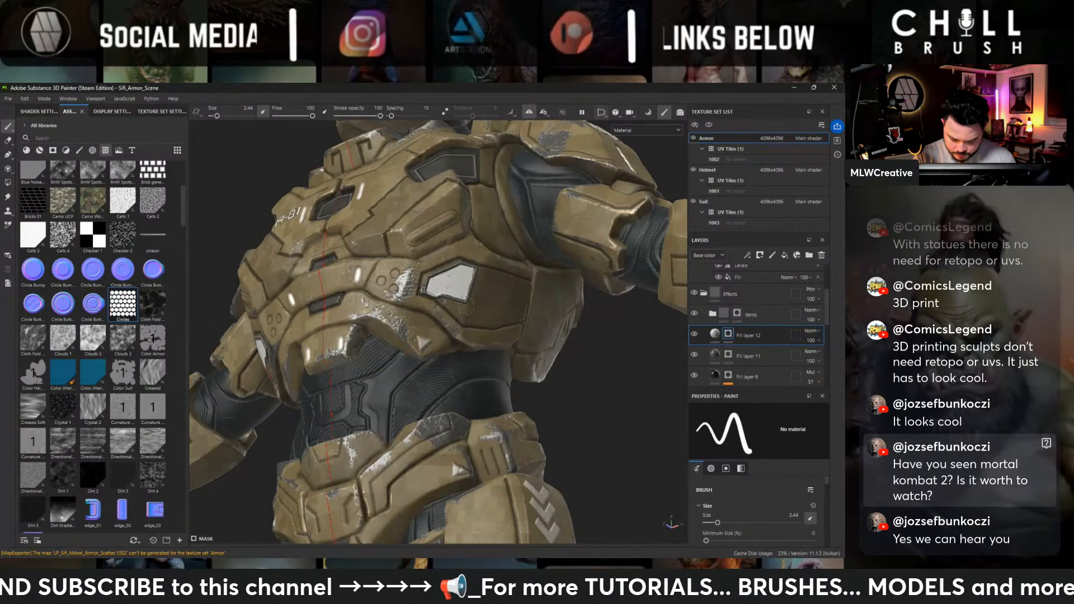
# - Paint the new fill layer's mask over the outlined inner thigh panels until they are fully covered
pyautogui.keyDown('alt'); pyautogui.moveTo(461, 479); pyautogui.dragTo(488, 240, button='middle'); pyautogui.keyUp('alt')
pyautogui.keyDown('alt'); pyautogui.moveTo(388, 274); pyautogui.dragTo(432, 299); pyautogui.keyUp('alt')
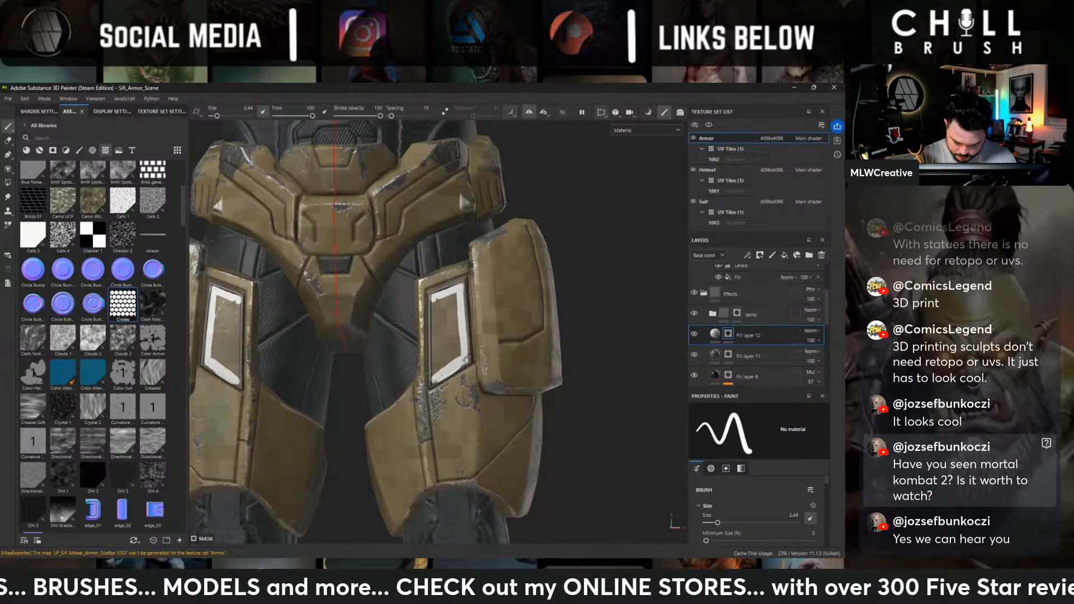
pyautogui.moveTo(434, 301)
pyautogui.mouseDown()
pyautogui.moveTo(436, 369)
pyautogui.moveTo(443, 305)
pyautogui.moveTo(447, 331)
pyautogui.mouseUp()
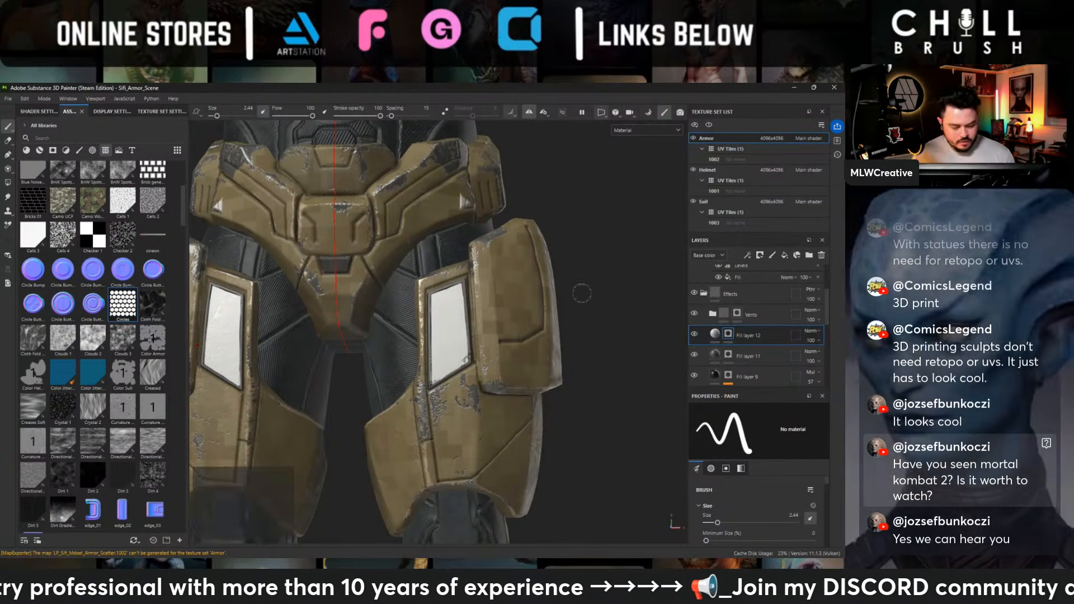
# - Set the base color of Fill layer 12 to dark grey 383838 so the recessed panels match the dark recesses
pyautogui.click(714, 333)
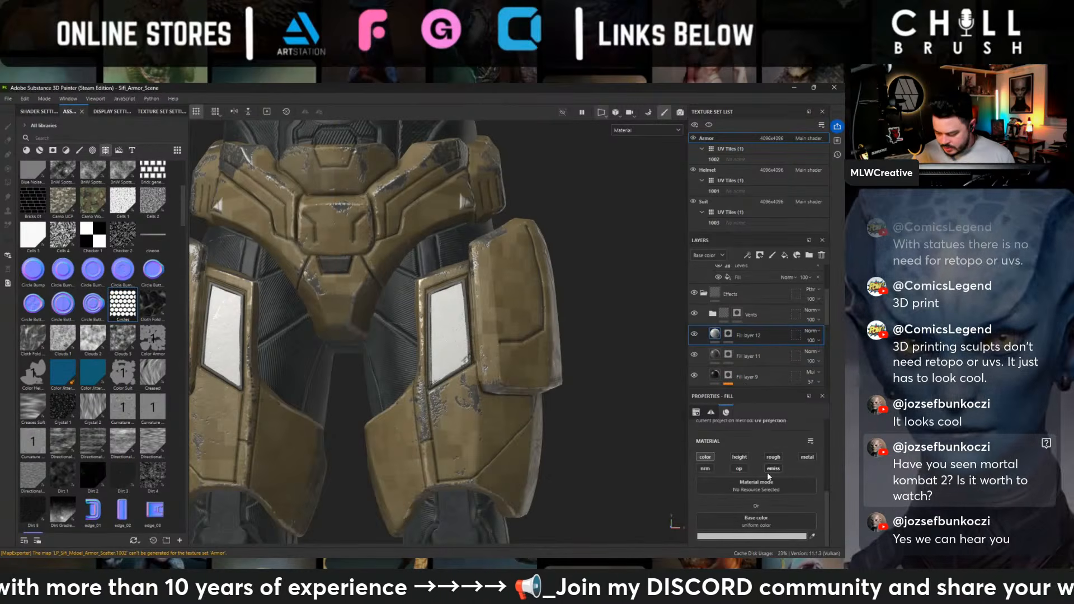
pyautogui.click(713, 452)
pyautogui.moveTo(683, 392); pyautogui.dragTo(660, 399)
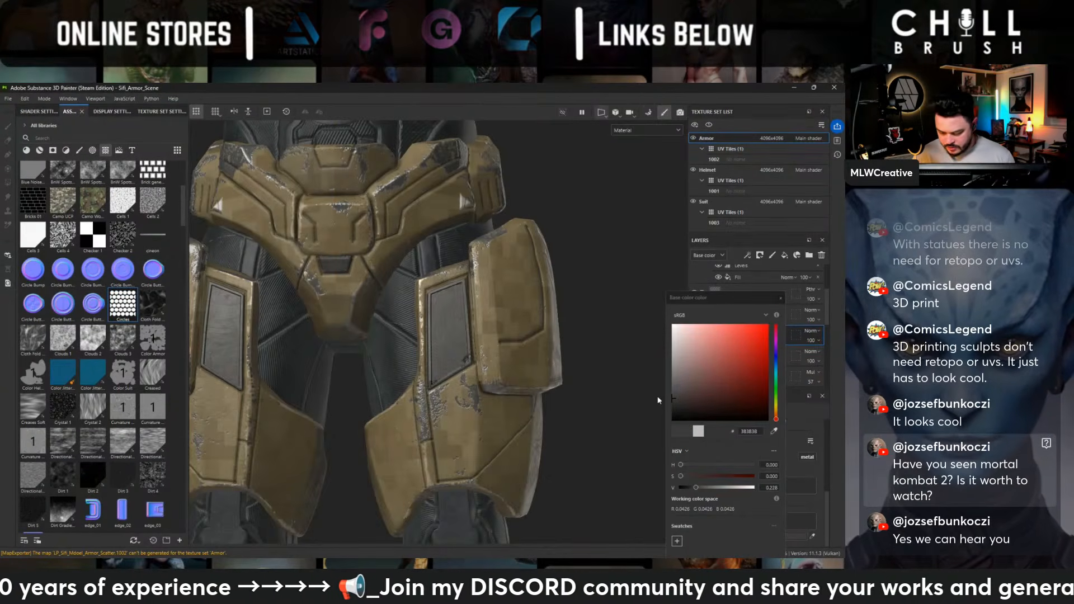
pyautogui.keyDown('alt'); pyautogui.moveTo(458, 184); pyautogui.dragTo(433, 369, button='middle'); pyautogui.keyUp('alt')
pyautogui.keyDown('alt'); pyautogui.moveTo(442, 282); pyautogui.dragTo(619, 361); pyautogui.keyUp('alt')
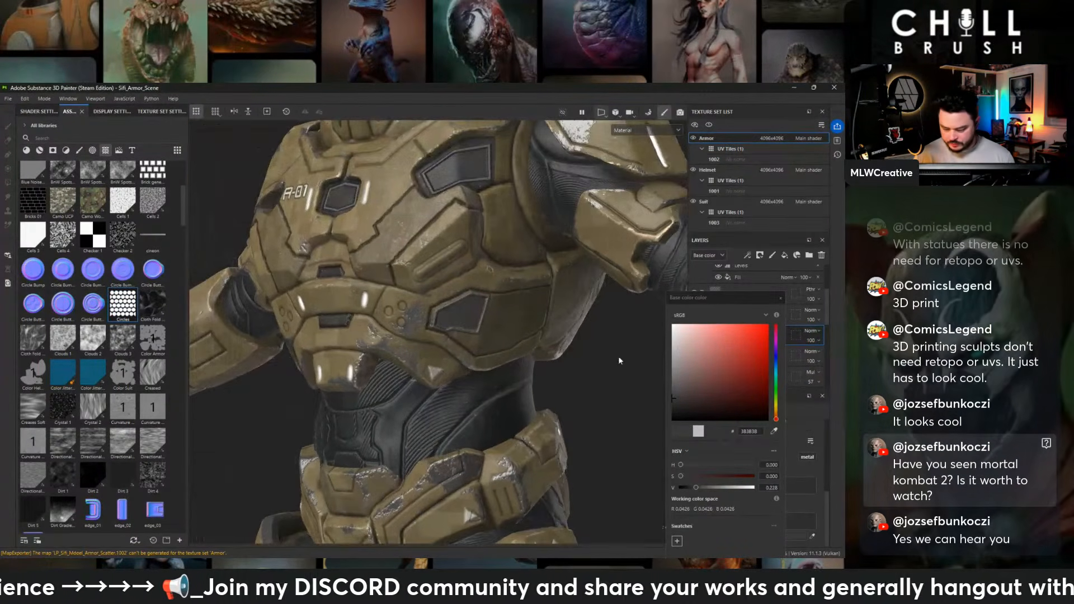
pyautogui.click(780, 298)
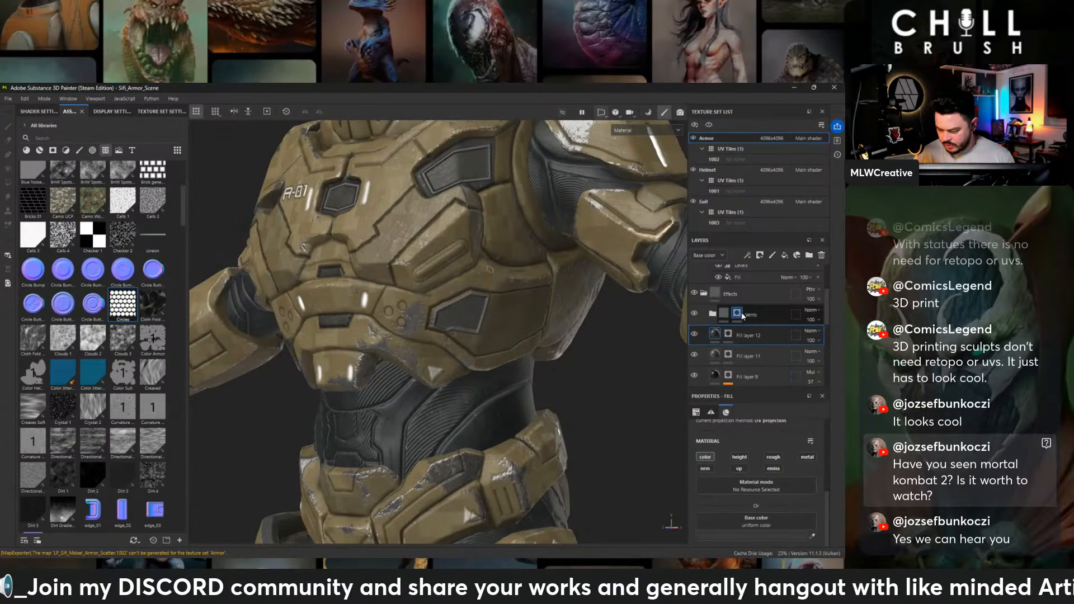
# - Paint the vents folder's mask to add the honeycomb pattern inside the upper side chest recesses and the central chest recess
pyautogui.click(737, 314)
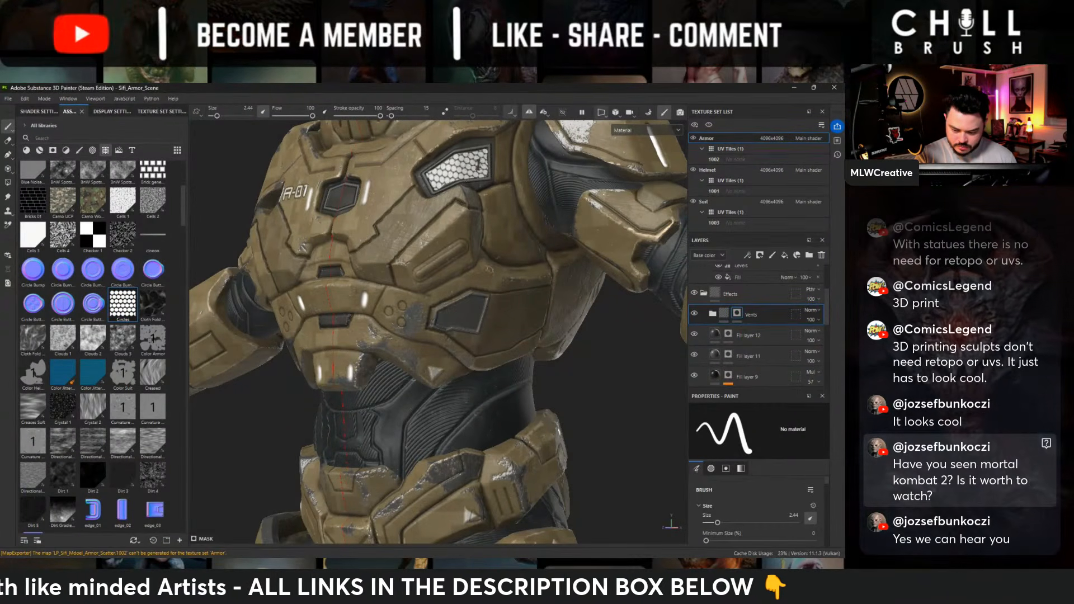
pyautogui.keyDown('alt'); pyautogui.moveTo(449, 202); pyautogui.dragTo(544, 274, button='middle'); pyautogui.keyUp('alt')
pyautogui.keyDown('alt'); pyautogui.keyDown('shift'); pyautogui.moveTo(544, 239); pyautogui.dragTo(505, 273); pyautogui.keyUp('shift'); pyautogui.keyUp('alt')
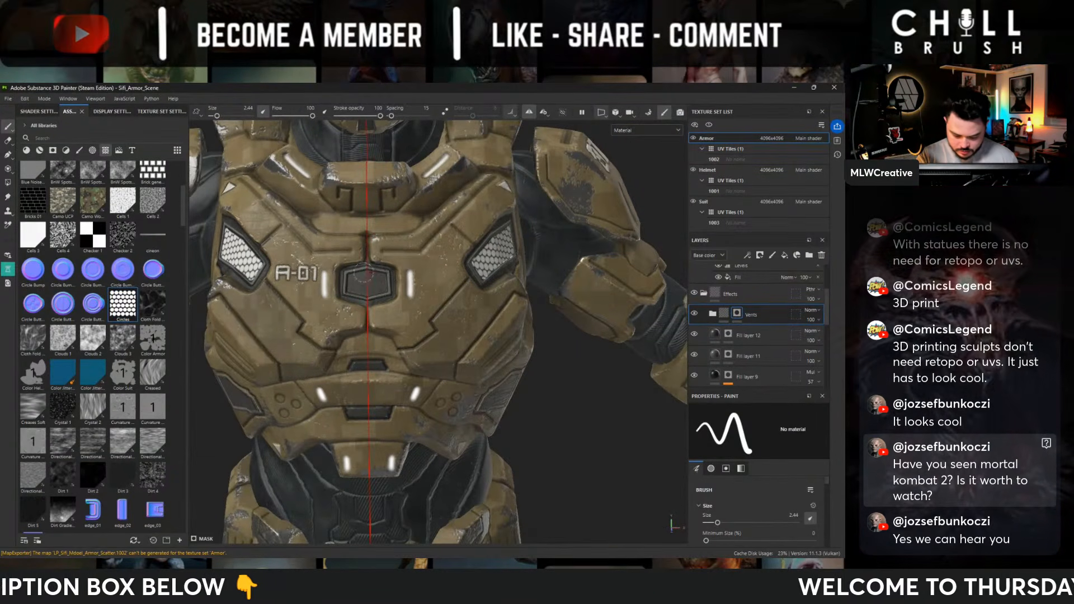
pyautogui.moveTo(386, 284); pyautogui.dragTo(367, 284)
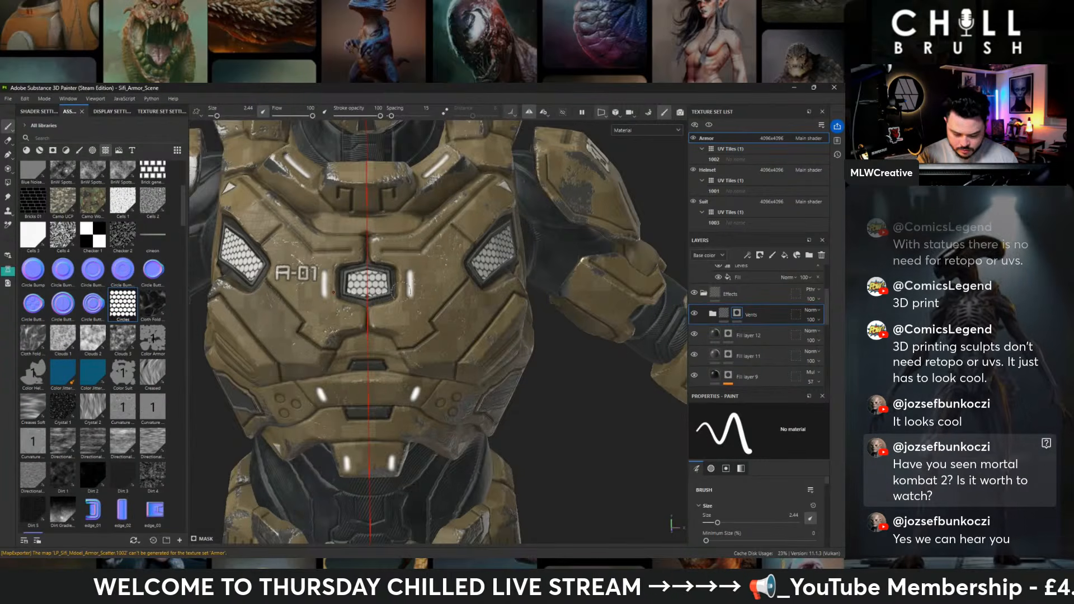
# - Paint the vents folder's mask to fill the lower side torso recess with the honeycomb pattern
pyautogui.keyDown('alt'); pyautogui.moveTo(626, 476); pyautogui.dragTo(604, 302, button='middle'); pyautogui.keyUp('alt')
pyautogui.keyDown('alt'); pyautogui.moveTo(604, 302); pyautogui.dragTo(513, 275); pyautogui.keyUp('alt')
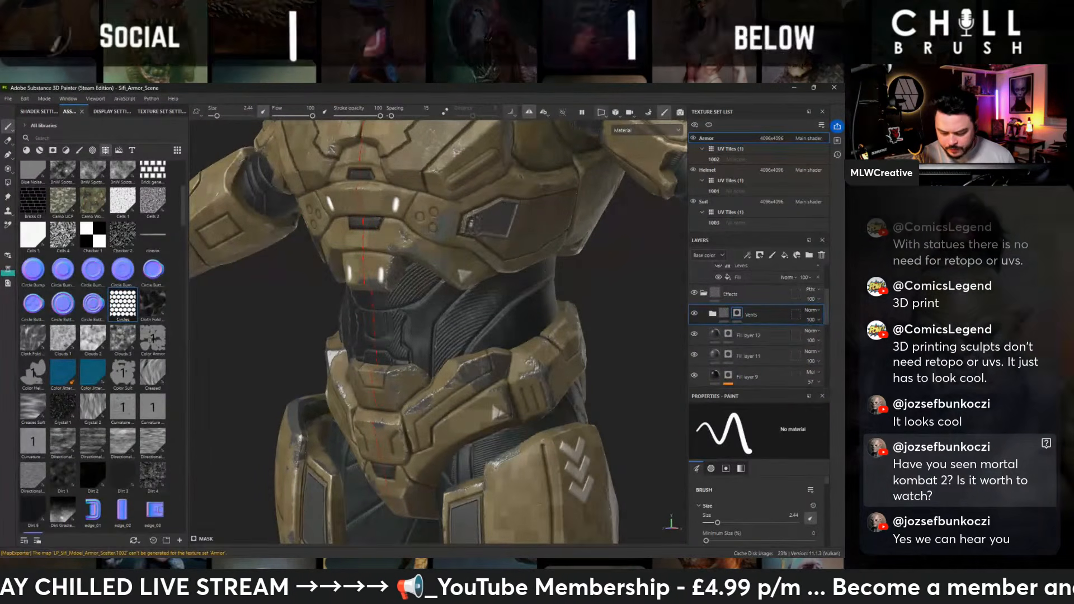
pyautogui.moveTo(474, 224); pyautogui.dragTo(500, 229)
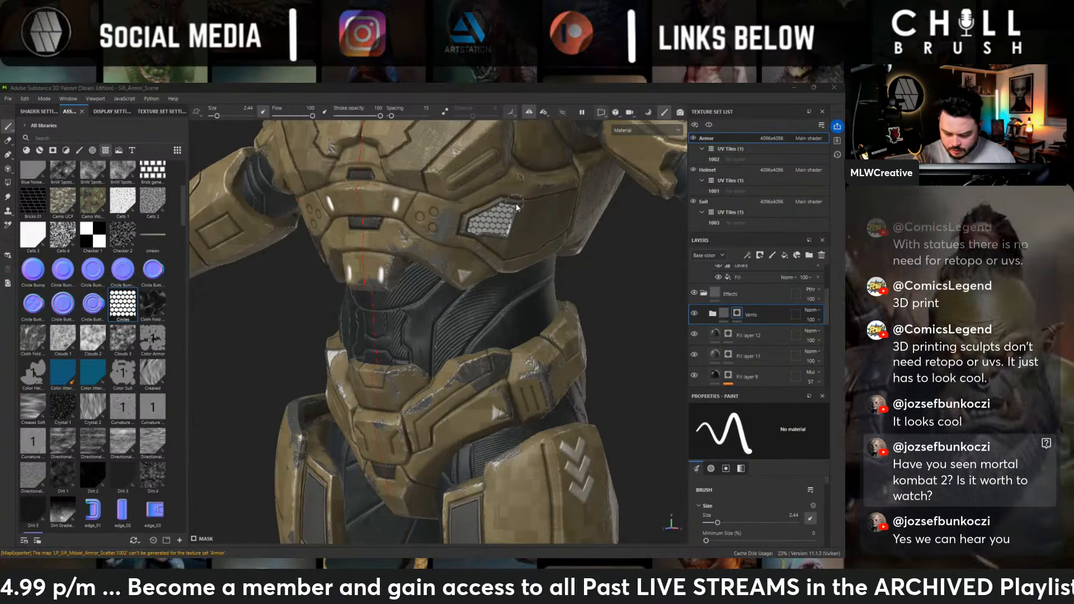
# - Paint the vents folder's mask to fill the inner thigh panels with the honeycomb pattern
pyautogui.keyDown('alt'); pyautogui.moveTo(548, 255); pyautogui.dragTo(500, 197); pyautogui.keyUp('alt')
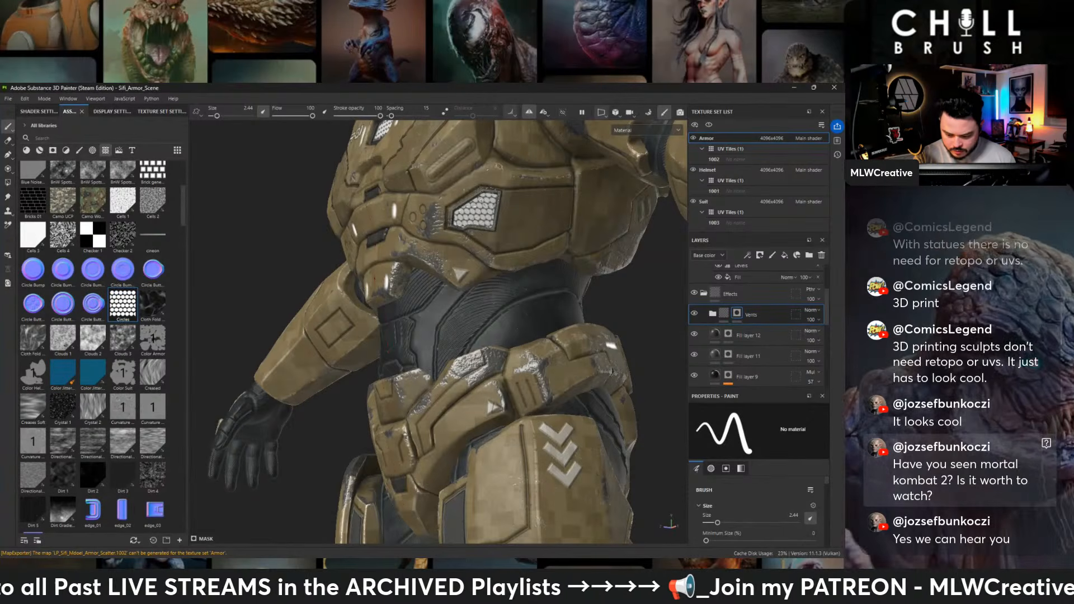
pyautogui.keyDown('alt'); pyautogui.moveTo(506, 286); pyautogui.dragTo(554, 302); pyautogui.keyUp('alt')
pyautogui.keyDown('alt'); pyautogui.moveTo(554, 391); pyautogui.dragTo(531, 168, button='middle'); pyautogui.keyUp('alt')
pyautogui.keyDown('alt'); pyautogui.moveTo(532, 269); pyautogui.dragTo(492, 274); pyautogui.keyUp('alt')
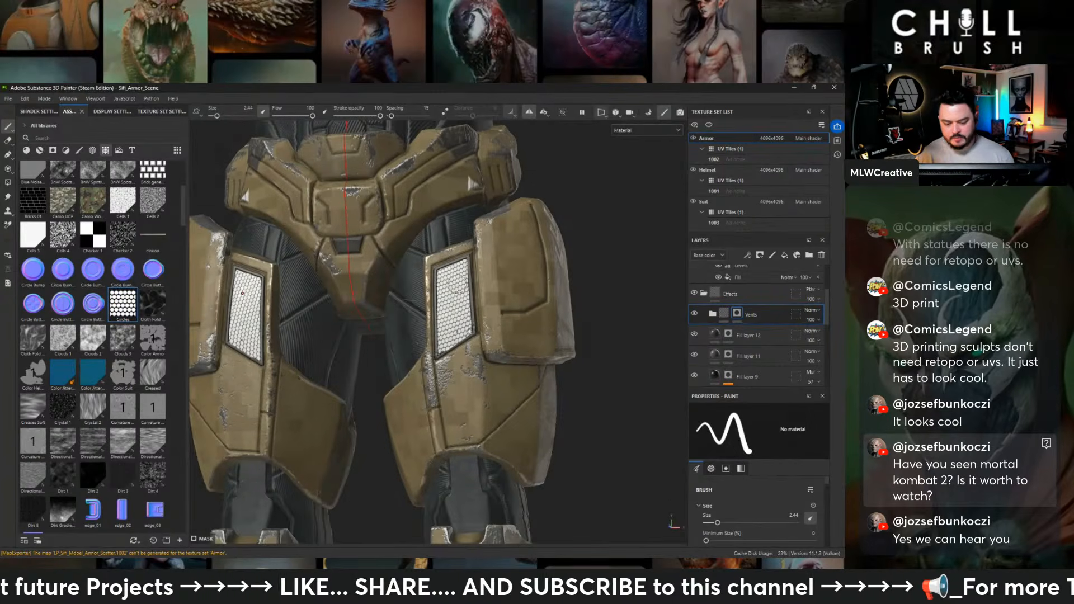
pyautogui.keyDown('alt'); pyautogui.moveTo(595, 241); pyautogui.dragTo(583, 364, button='middle'); pyautogui.keyUp('alt')
pyautogui.keyDown('alt'); pyautogui.moveTo(582, 364); pyautogui.dragTo(534, 341); pyautogui.keyUp('alt')
pyautogui.keyDown('alt'); pyautogui.moveTo(531, 290); pyautogui.dragTo(510, 412, button='middle'); pyautogui.keyUp('alt')
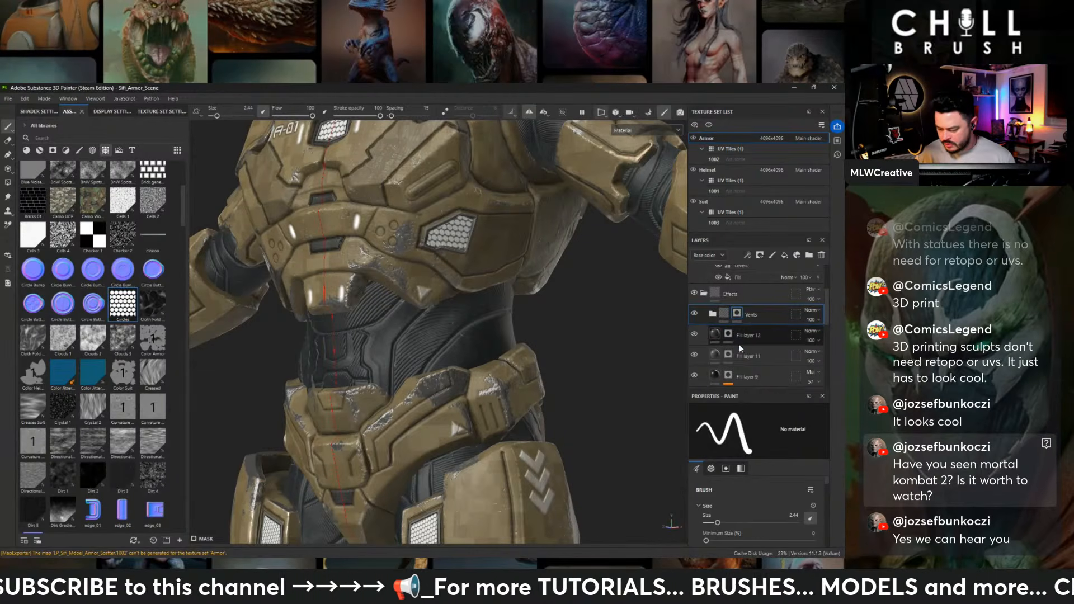
# - Create a new folder and move the Vents folder, Fill layer 12 and Fill layer 11 into it
pyautogui.keyDown('shift'); pyautogui.click(750, 354); pyautogui.keyUp('shift')
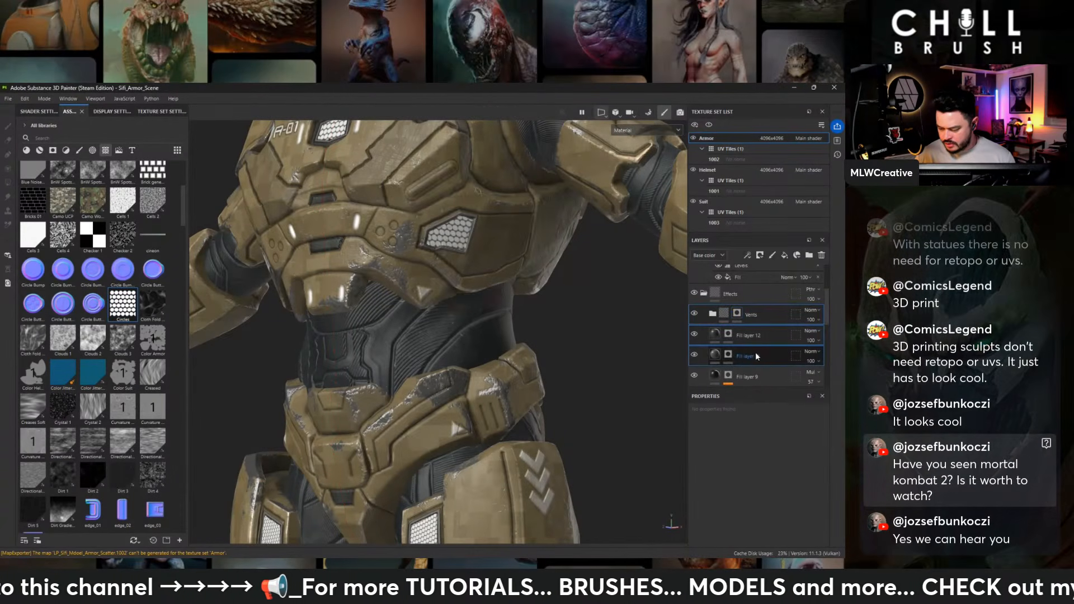
pyautogui.click(808, 255)
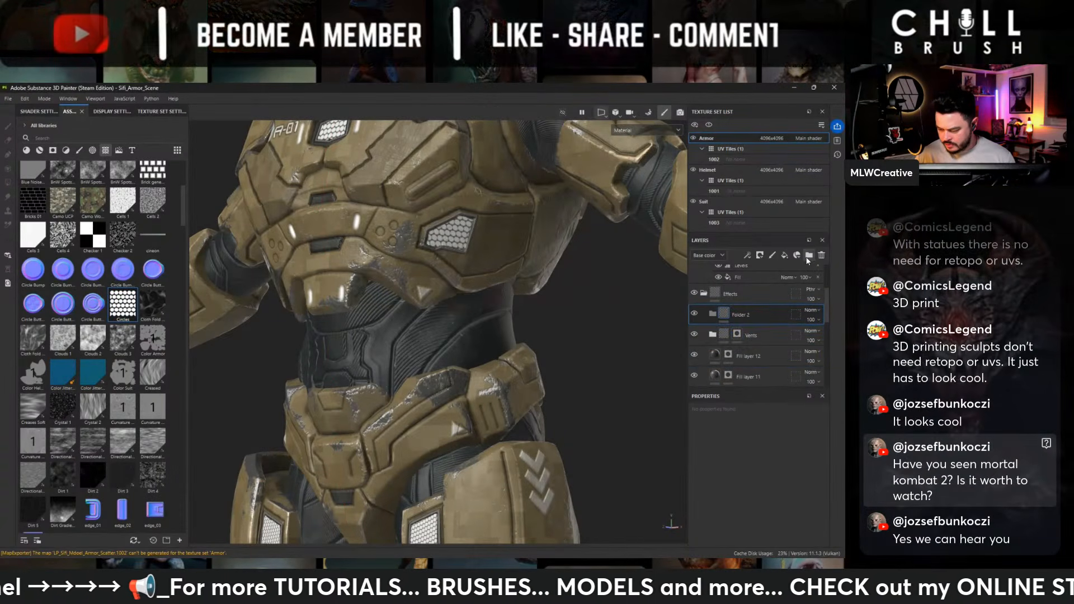
pyautogui.click(753, 333)
pyautogui.keyDown('shift'); pyautogui.click(760, 373); pyautogui.keyUp('shift')
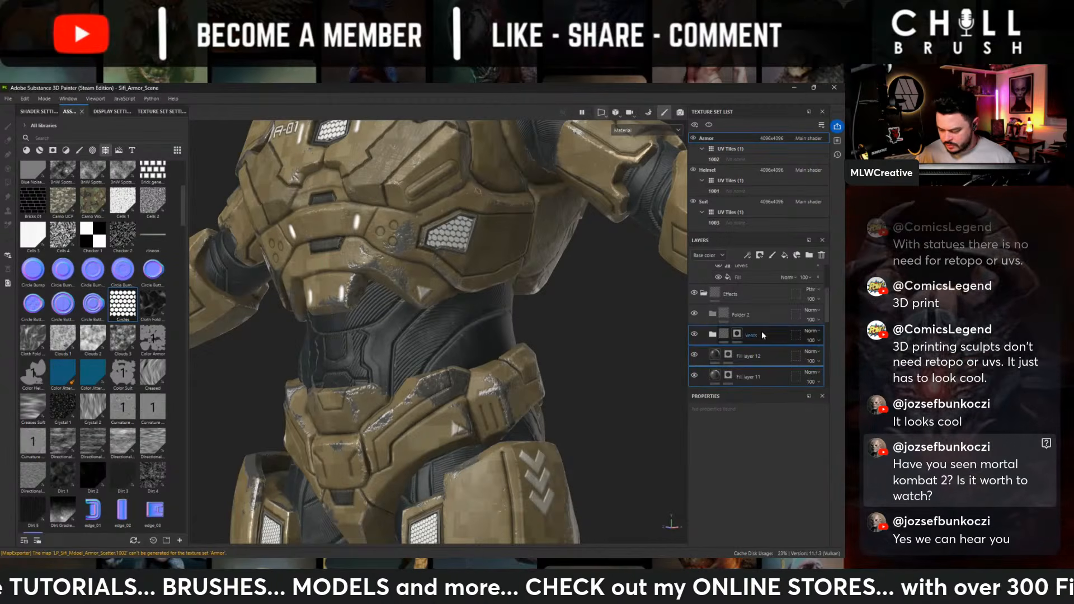
pyautogui.keyDown('ctrl'); pyautogui.click(761, 311); pyautogui.keyUp('ctrl')
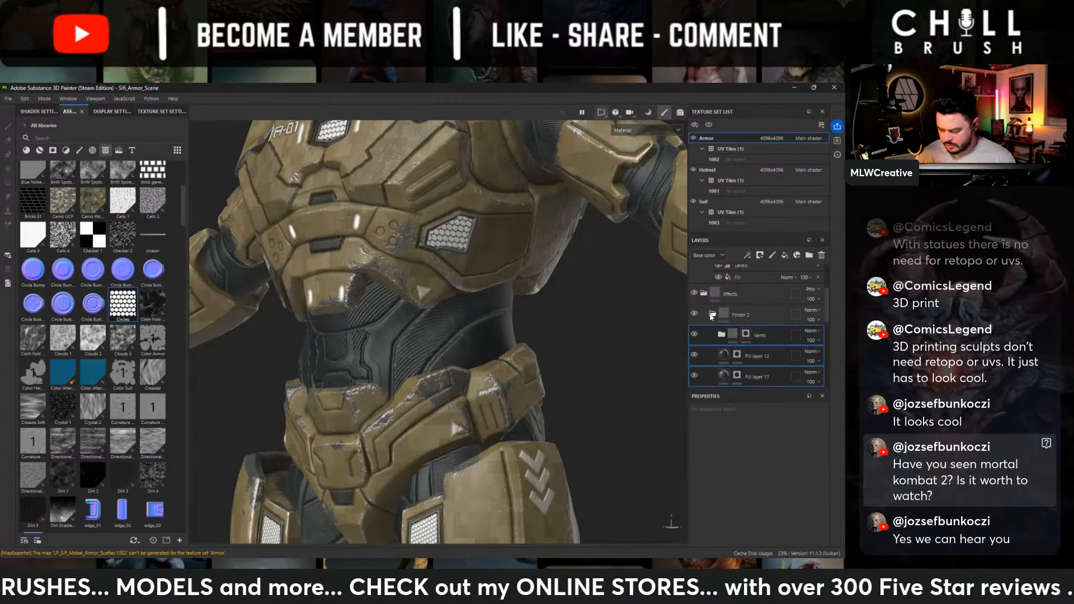
pyautogui.click(712, 313)
# - Rename the new folder holding the vent layers as Vents_Panles
pyautogui.doubleClick(725, 315)
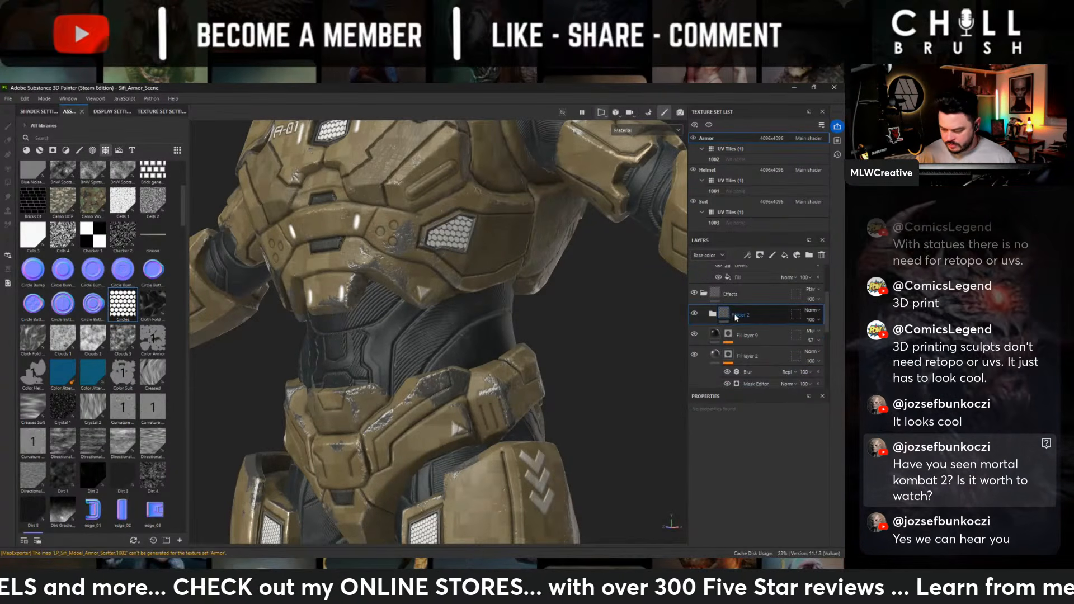
pyautogui.write('Vents')
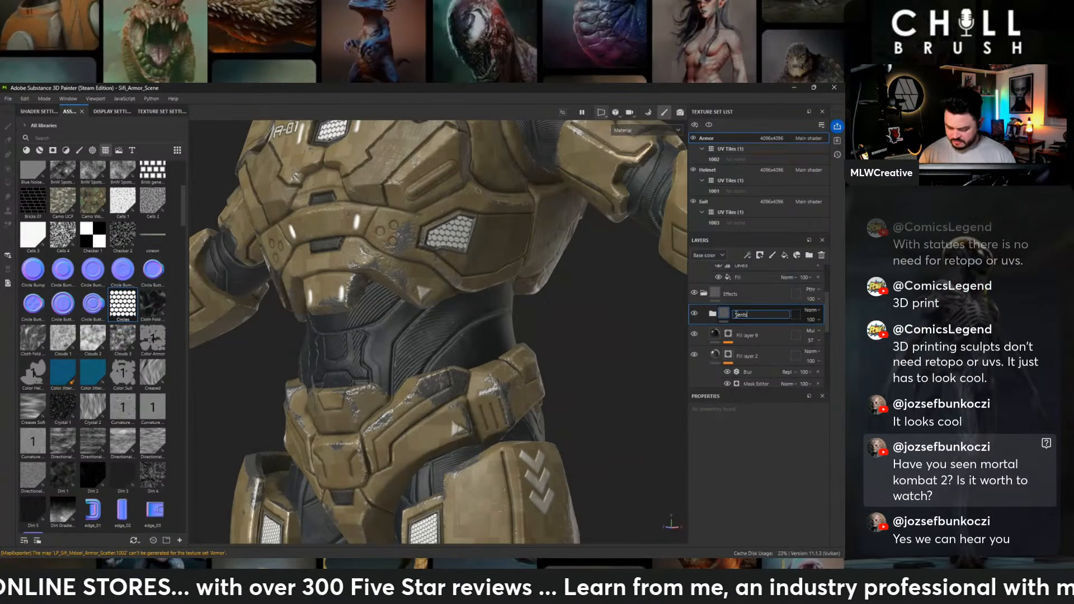
pyautogui.write('_P')
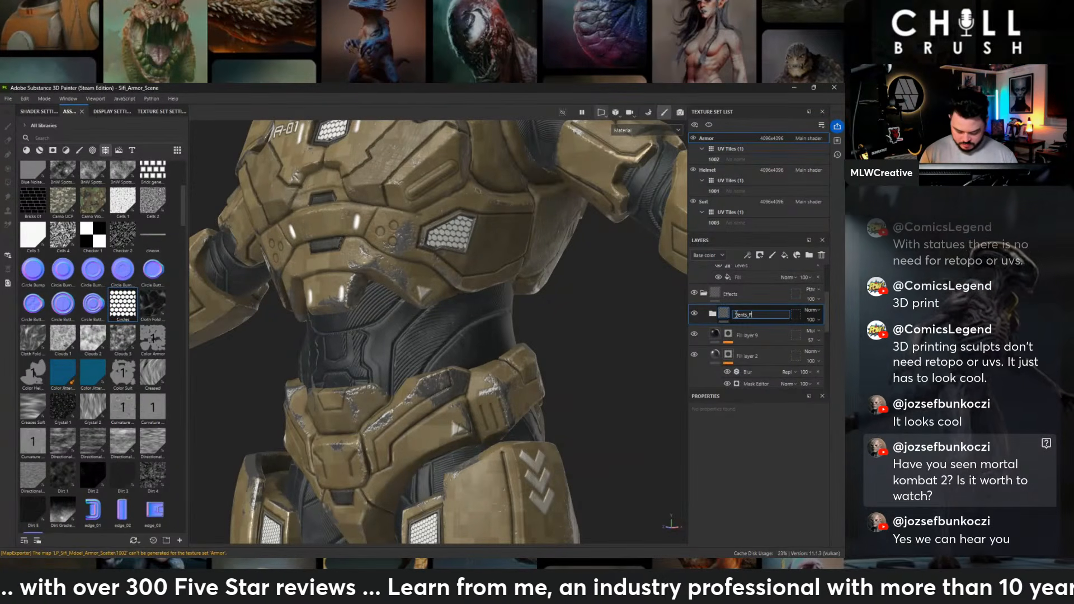
pyautogui.write('anels')
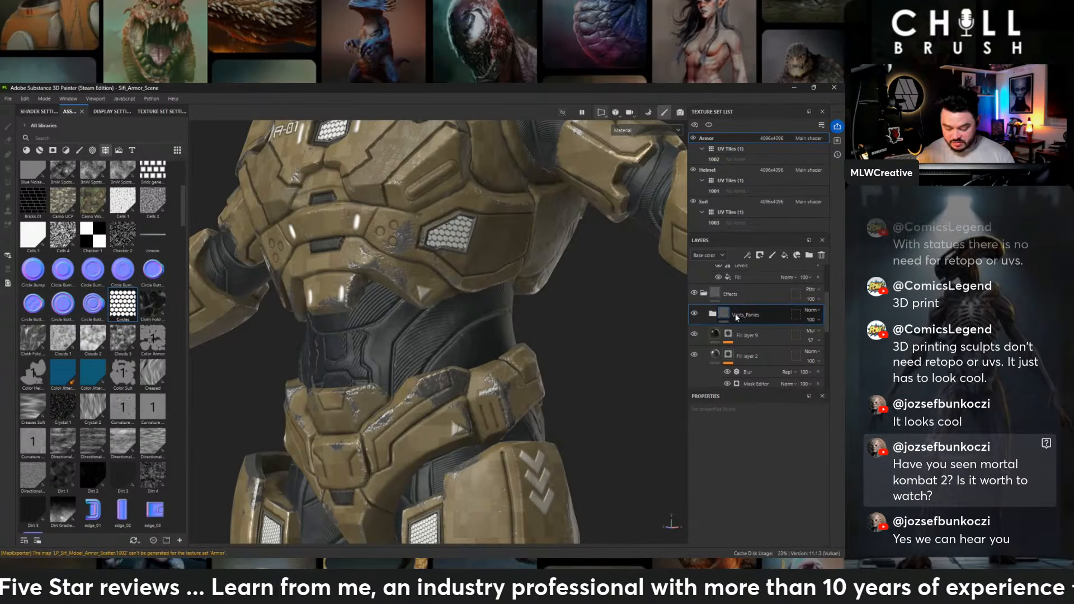
pyautogui.press('Return')
# - Give the honeycomb's Fill layer 13 a negative height and turn off its color channel
pyautogui.keyDown('alt'); pyautogui.moveTo(585, 397); pyautogui.dragTo(579, 459, button='middle'); pyautogui.keyUp('alt')
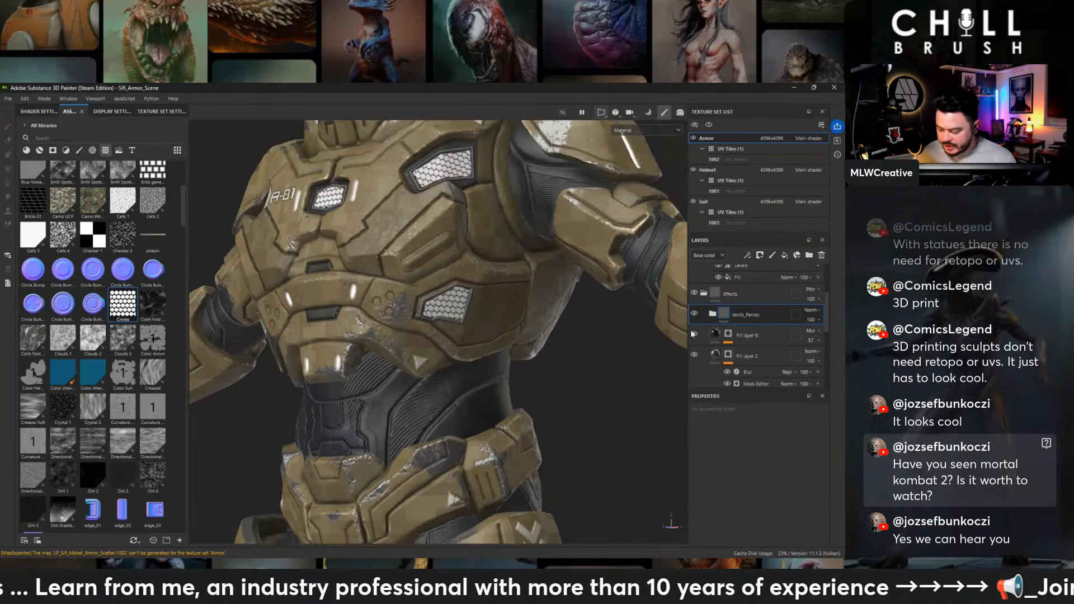
pyautogui.click(712, 314)
pyautogui.click(766, 355)
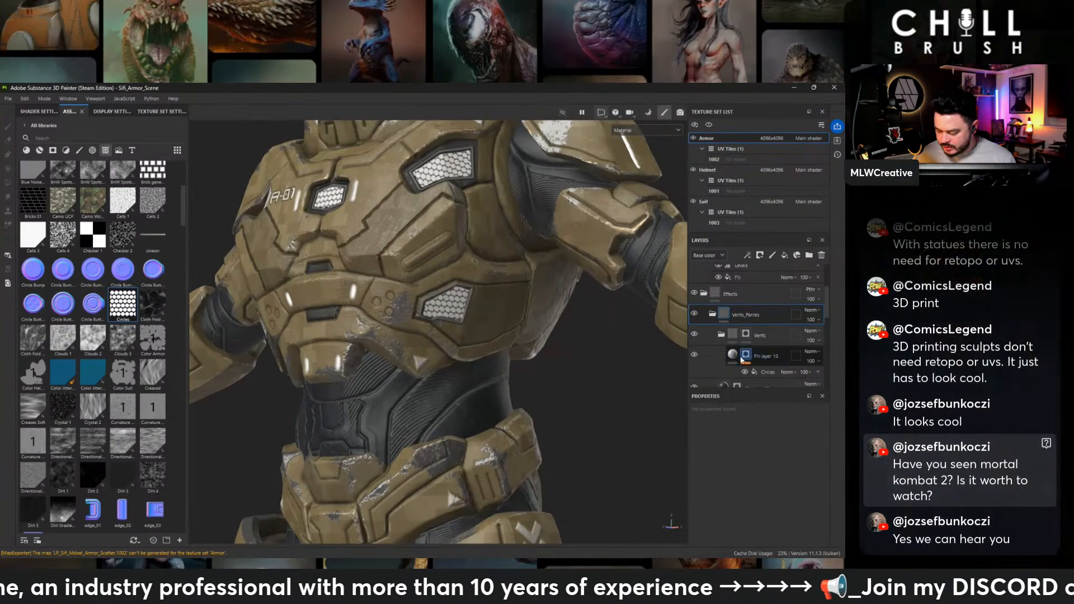
pyautogui.scroll(-2, 747, 459)
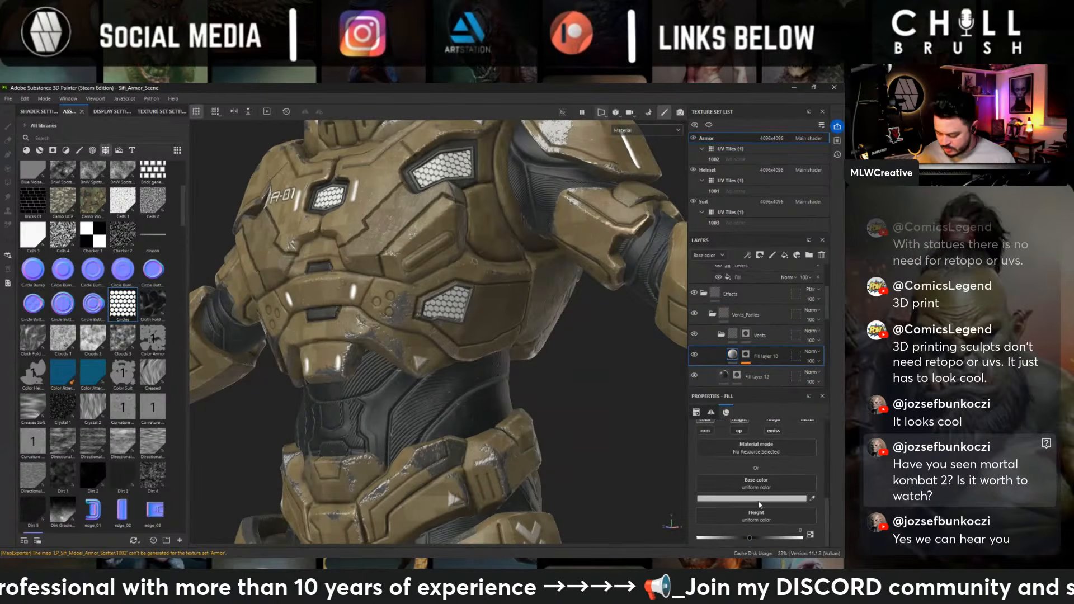
pyautogui.click(741, 537)
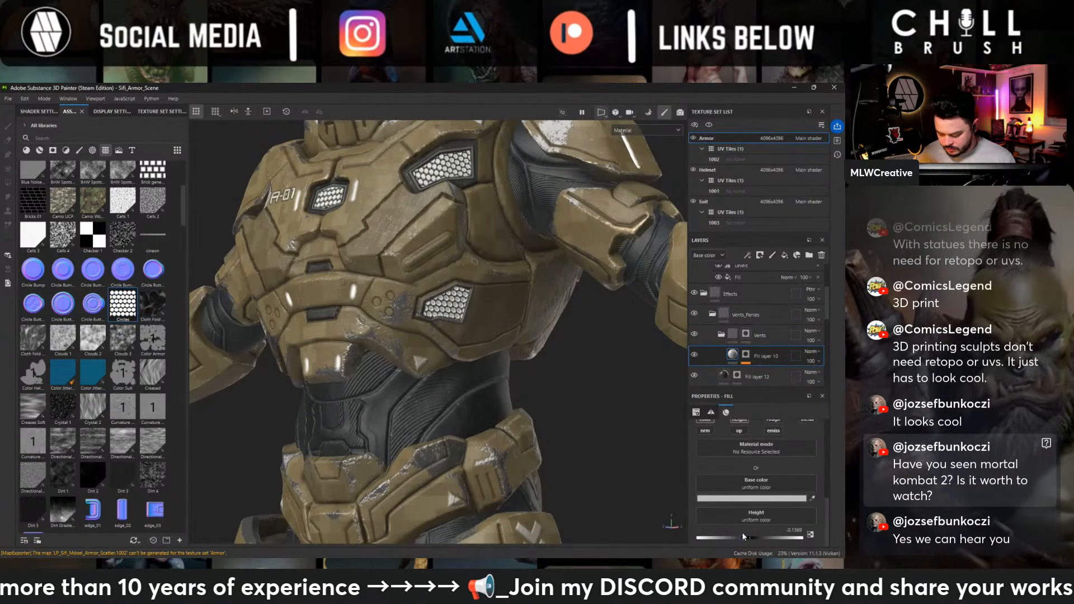
pyautogui.scroll(3, 707, 461)
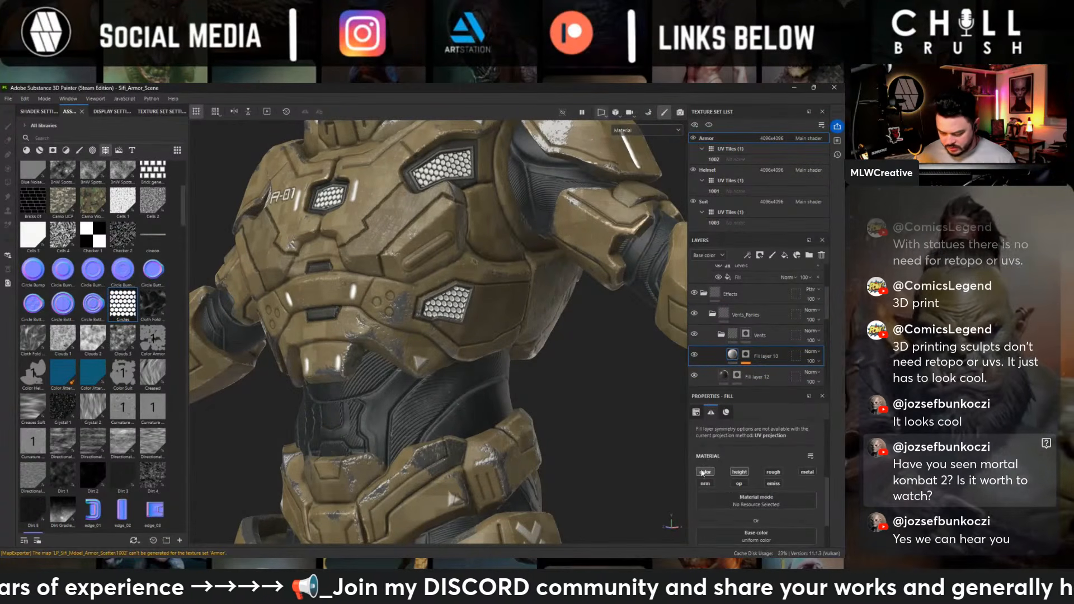
pyautogui.click(702, 473)
# - Adjust the height of Fill layer 13 to about -0.027 to soften the honeycomb's depth
pyautogui.keyDown('alt'); pyautogui.moveTo(548, 401); pyautogui.dragTo(364, 237, button='right'); pyautogui.keyUp('alt')
pyautogui.keyDown('alt'); pyautogui.moveTo(364, 237); pyautogui.dragTo(565, 259); pyautogui.keyUp('alt')
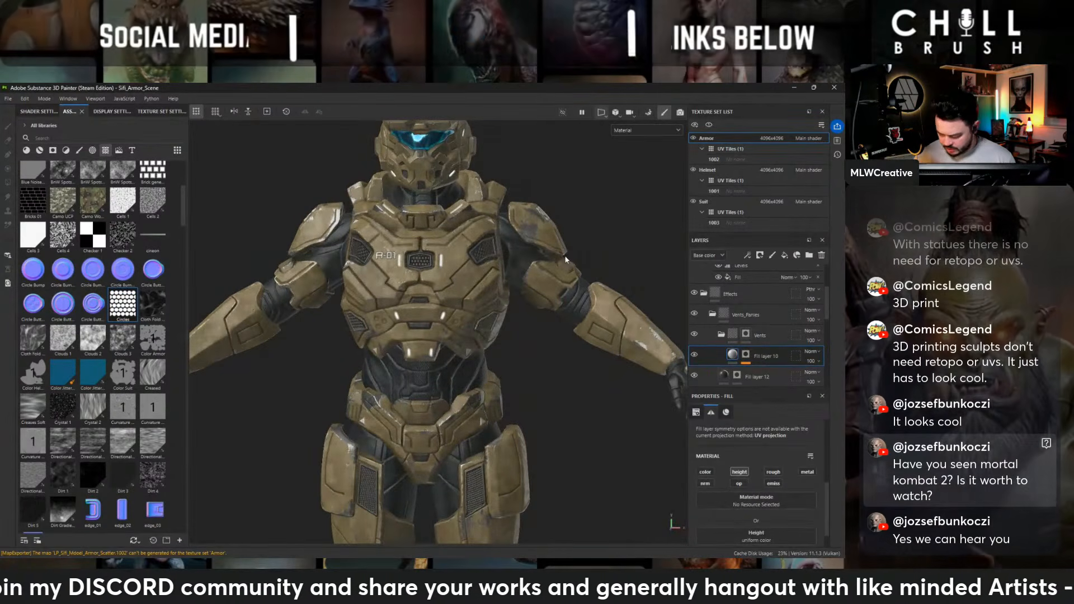
pyautogui.keyDown('alt'); pyautogui.moveTo(566, 258); pyautogui.dragTo(609, 297, button='right'); pyautogui.keyUp('alt')
pyautogui.keyDown('alt'); pyautogui.moveTo(609, 296); pyautogui.dragTo(628, 399, button='middle'); pyautogui.keyUp('alt')
pyautogui.scroll(-2, 747, 503)
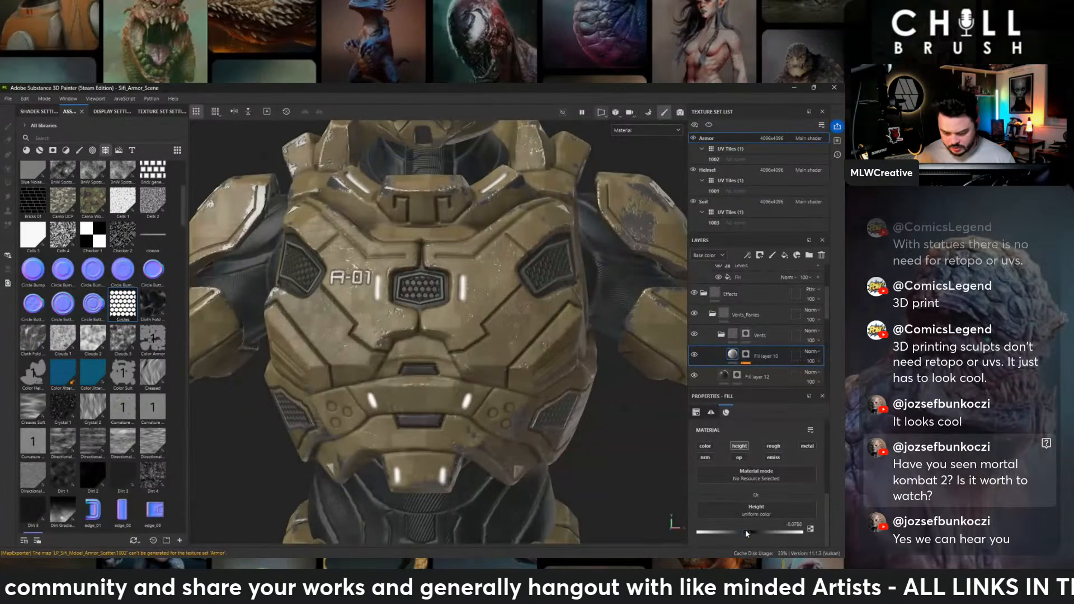
pyautogui.moveTo(744, 529); pyautogui.dragTo(750, 531)
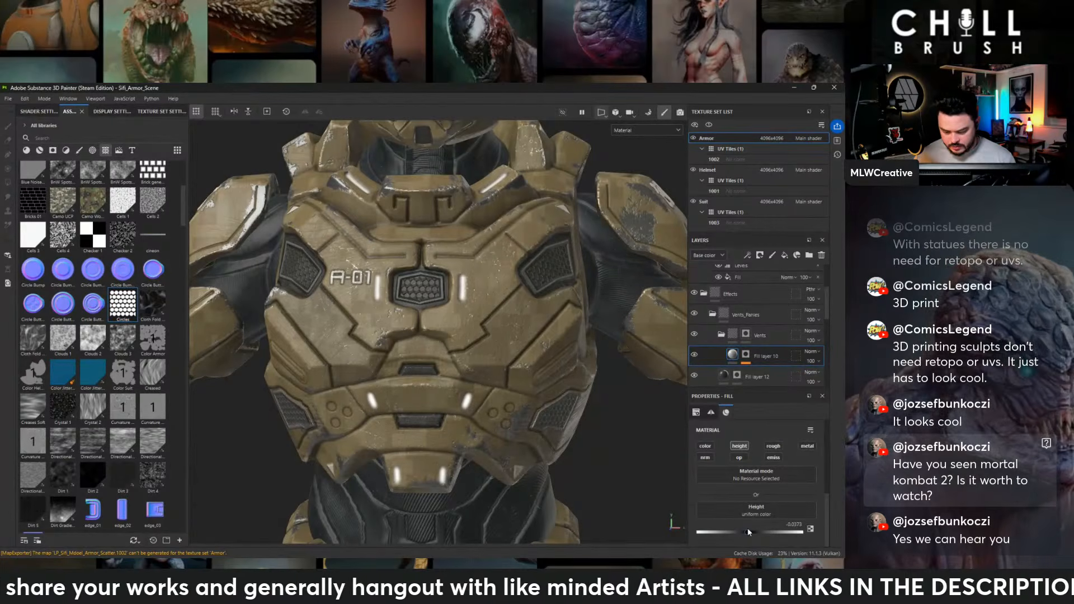
# - Lower the height of Fill layer 11 to about 0.13
pyautogui.keyDown('alt'); pyautogui.moveTo(551, 350); pyautogui.dragTo(498, 386, button='right'); pyautogui.keyUp('alt')
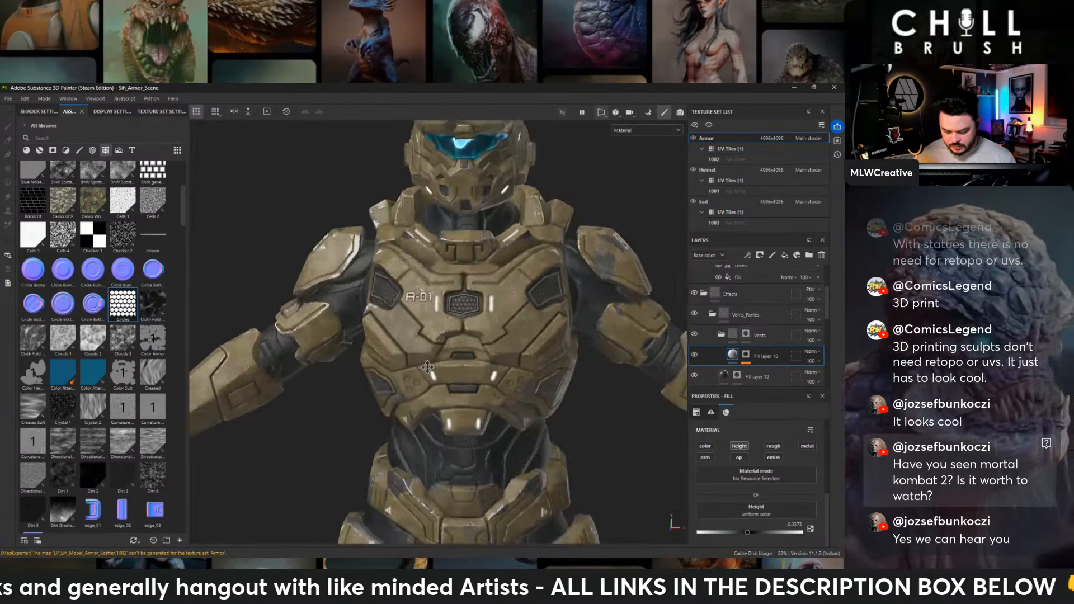
pyautogui.keyDown('alt'); pyautogui.moveTo(498, 386); pyautogui.dragTo(470, 256, button='middle'); pyautogui.keyUp('alt')
pyautogui.keyDown('alt'); pyautogui.moveTo(470, 256); pyautogui.dragTo(439, 302, button='right'); pyautogui.keyUp('alt')
pyautogui.keyDown('alt'); pyautogui.moveTo(439, 302); pyautogui.dragTo(482, 282, button='middle'); pyautogui.keyUp('alt')
pyautogui.keyDown('alt'); pyautogui.moveTo(482, 282); pyautogui.dragTo(441, 291); pyautogui.keyUp('alt')
pyautogui.keyDown('alt'); pyautogui.moveTo(441, 291); pyautogui.dragTo(436, 319, button='middle'); pyautogui.keyUp('alt')
pyautogui.click(760, 377)
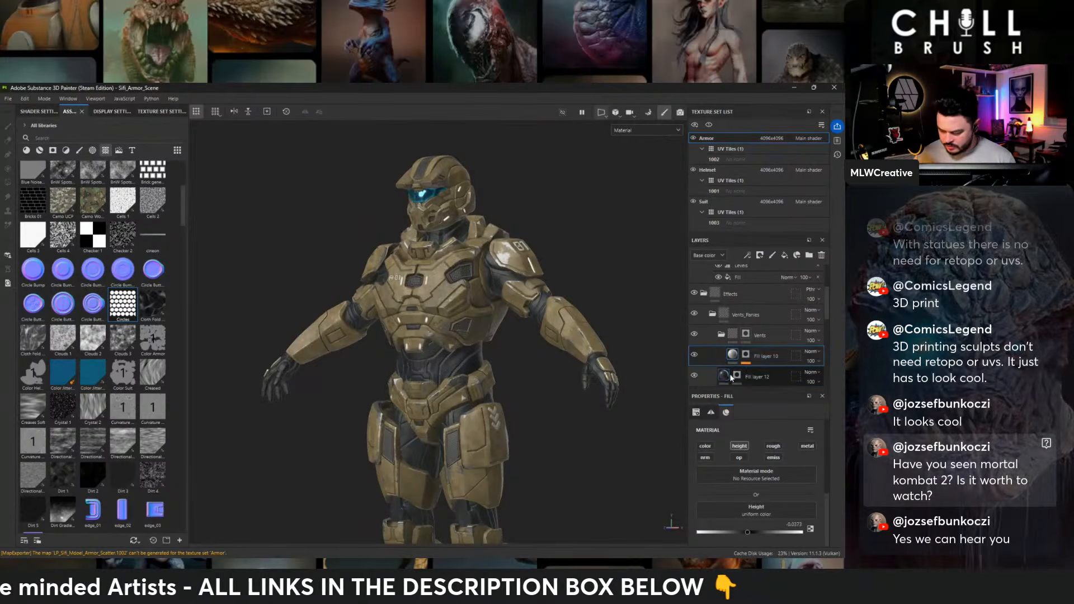
pyautogui.scroll(1, 765, 523)
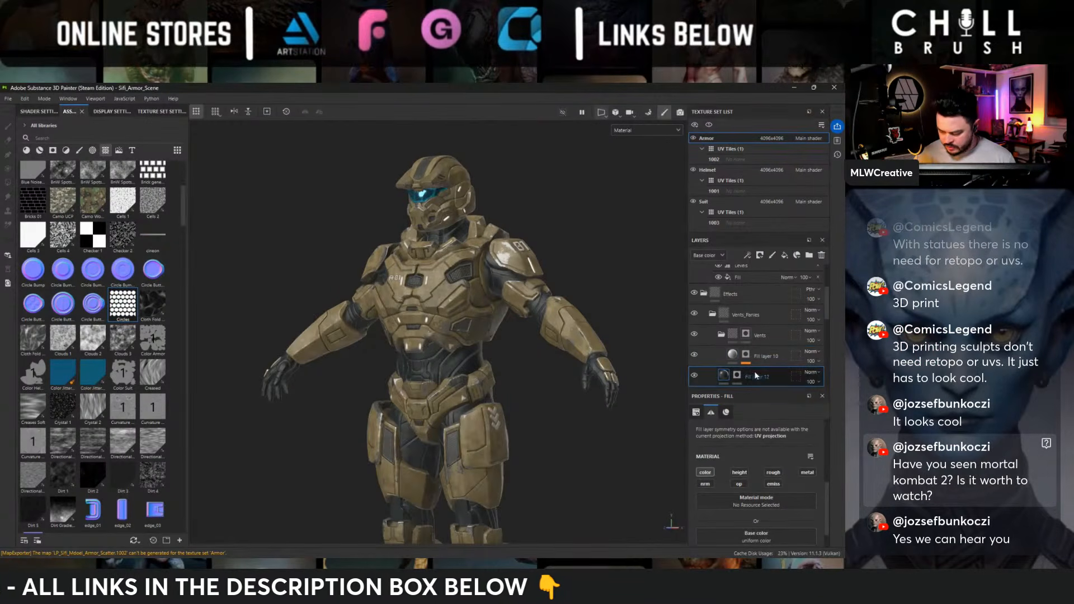
pyautogui.scroll(-3, 755, 372)
pyautogui.click(725, 318)
pyautogui.scroll(-1, 739, 494)
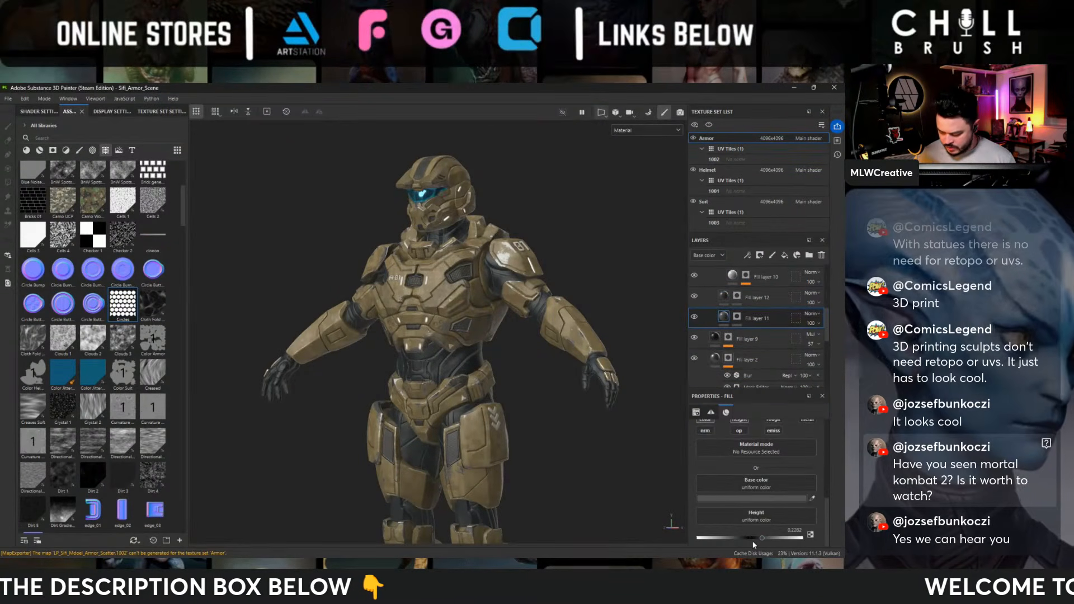
pyautogui.moveTo(761, 541); pyautogui.dragTo(759, 540)
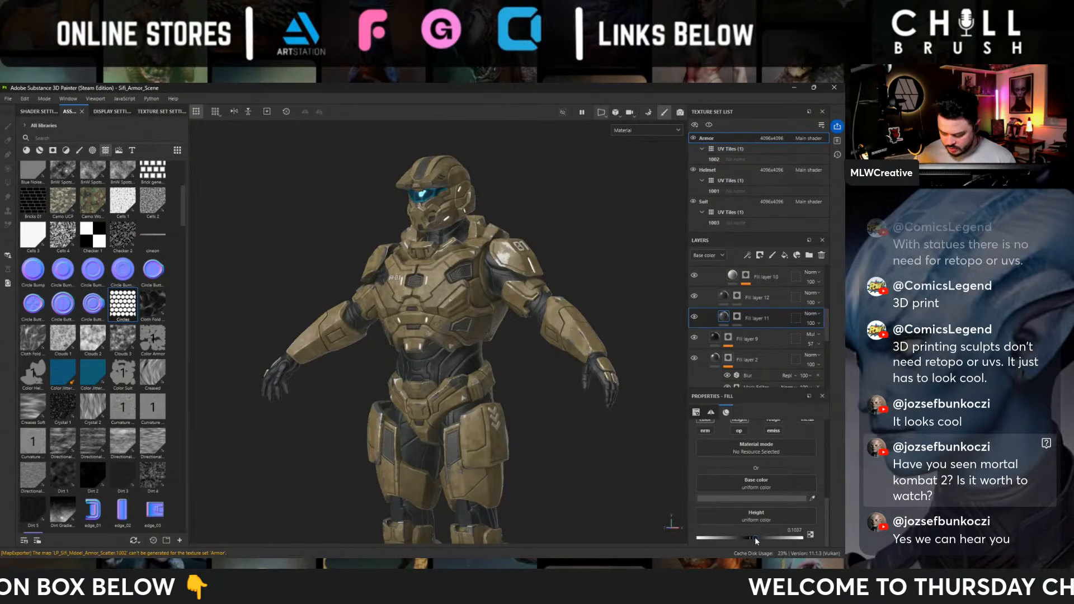
# - Examine the whole armor from the front and sides to judge the vents and outlines at a distance
pyautogui.keyDown('alt'); pyautogui.moveTo(644, 452); pyautogui.dragTo(669, 493, button='right'); pyautogui.keyUp('alt')
pyautogui.keyDown('alt'); pyautogui.moveTo(428, 302); pyautogui.dragTo(515, 304); pyautogui.keyUp('alt')
pyautogui.keyDown('alt'); pyautogui.moveTo(515, 305); pyautogui.dragTo(287, 271, button='right'); pyautogui.keyUp('alt')
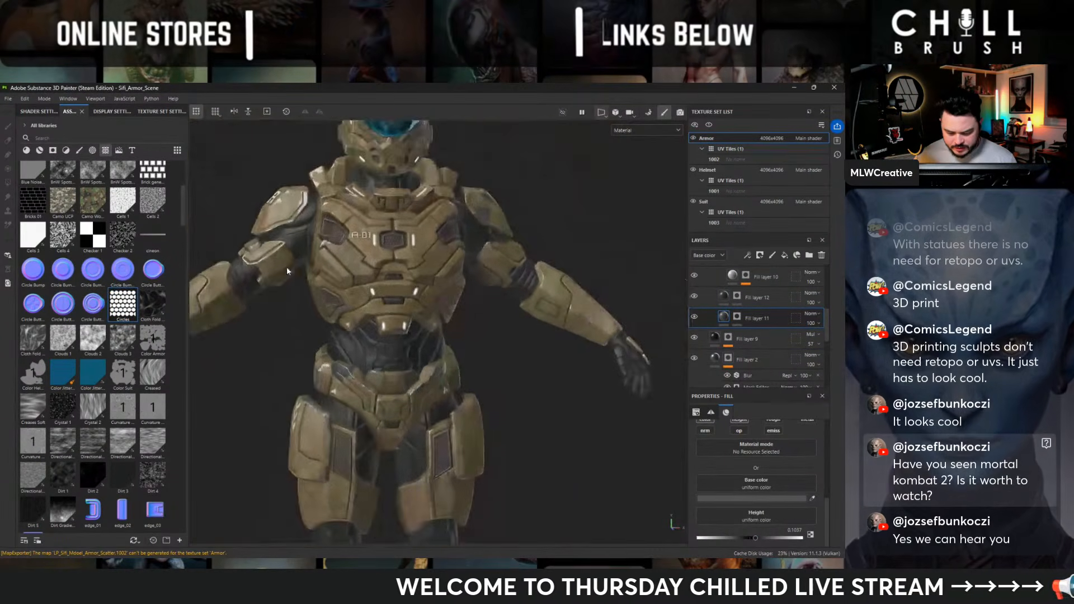
pyautogui.keyDown('alt'); pyautogui.moveTo(492, 313); pyautogui.dragTo(589, 328); pyautogui.keyUp('alt')
pyautogui.keyDown('alt'); pyautogui.moveTo(589, 329); pyautogui.dragTo(417, 249, button='right'); pyautogui.keyUp('alt')
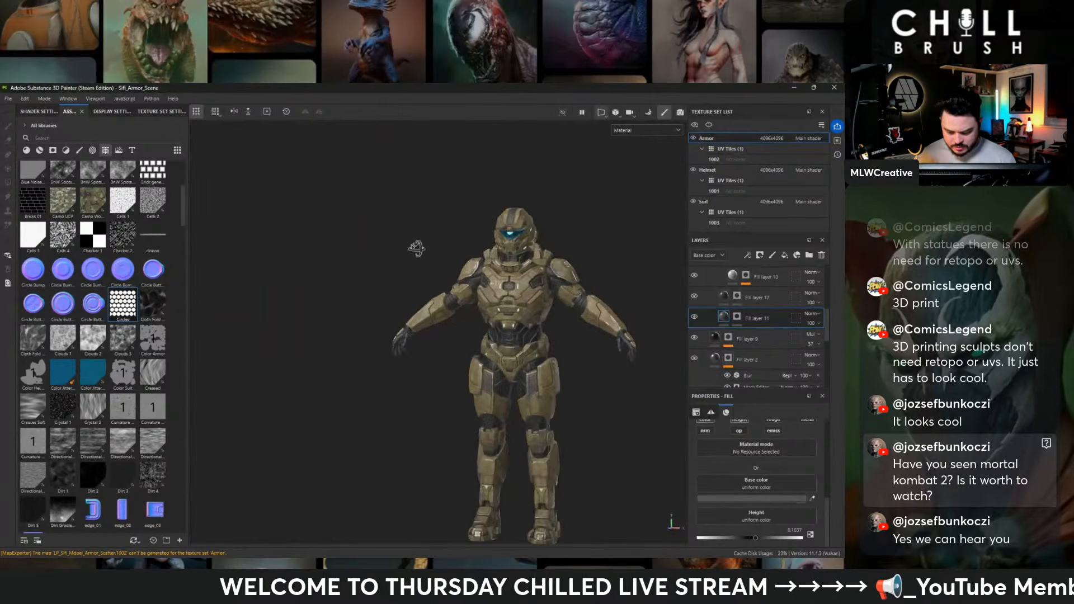
pyautogui.keyDown('alt'); pyautogui.moveTo(417, 249); pyautogui.dragTo(347, 218, button='middle'); pyautogui.keyUp('alt')
pyautogui.keyDown('alt'); pyautogui.moveTo(437, 313); pyautogui.dragTo(642, 477, button='right'); pyautogui.keyUp('alt')
pyautogui.keyDown('alt'); pyautogui.moveTo(481, 322); pyautogui.dragTo(410, 395); pyautogui.keyUp('alt')
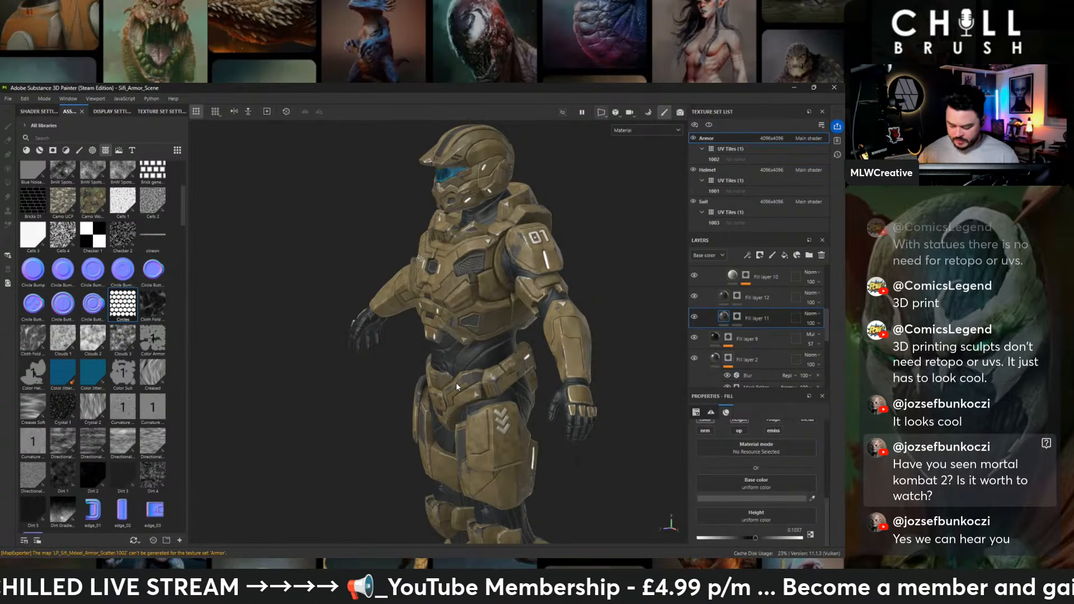
pyautogui.keyDown('alt'); pyautogui.moveTo(517, 372); pyautogui.dragTo(655, 367); pyautogui.keyUp('alt')
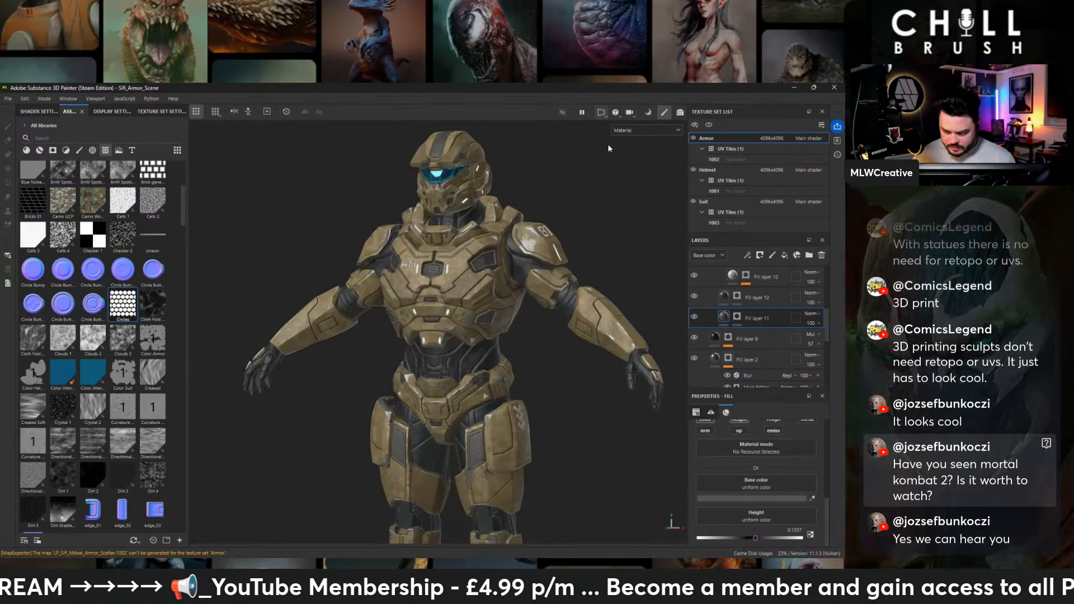
# - Render the armor with the environment aligned to World and rotated to 288, and inspect it from both sides
pyautogui.click(679, 112)
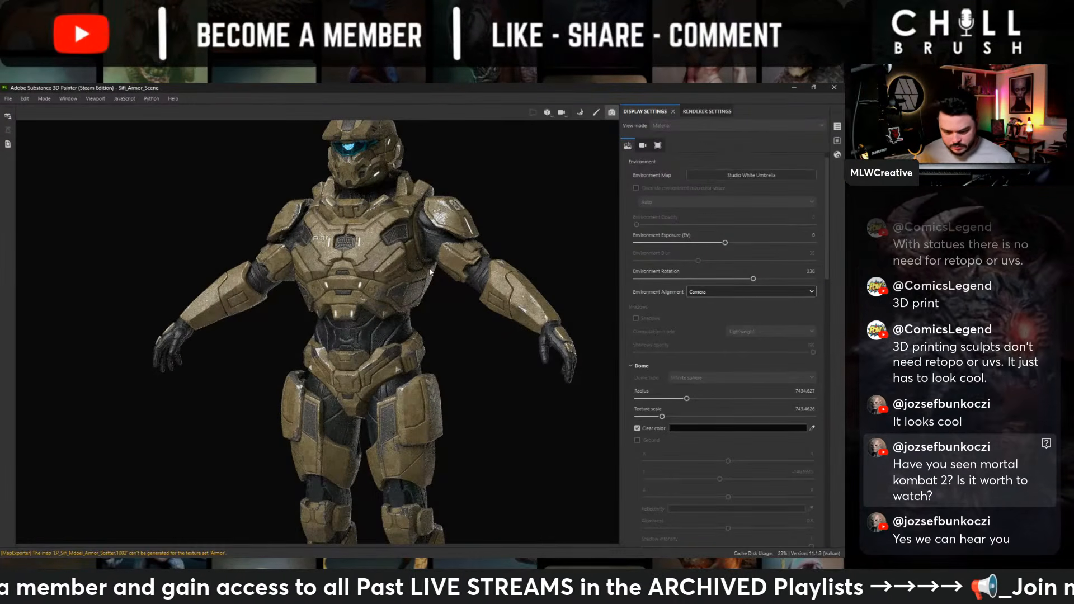
pyautogui.keyDown('shift'); pyautogui.moveTo(495, 211); pyautogui.dragTo(445, 234, button='right'); pyautogui.keyUp('shift')
pyautogui.keyDown('alt'); pyautogui.moveTo(481, 235); pyautogui.dragTo(444, 237); pyautogui.keyUp('alt')
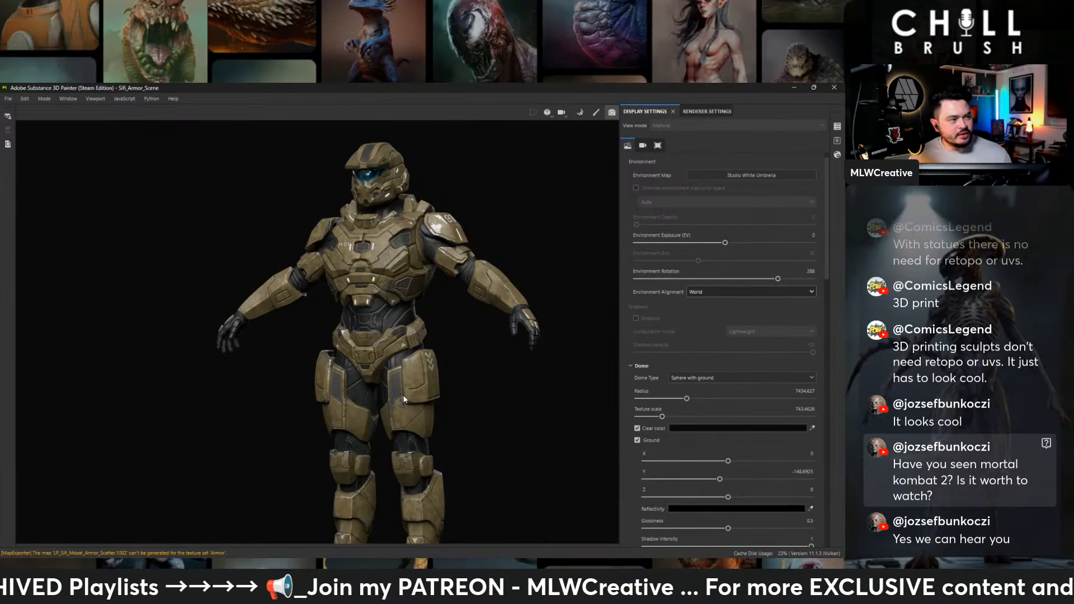
pyautogui.keyDown('alt'); pyautogui.moveTo(378, 366); pyautogui.dragTo(453, 370); pyautogui.keyUp('alt')
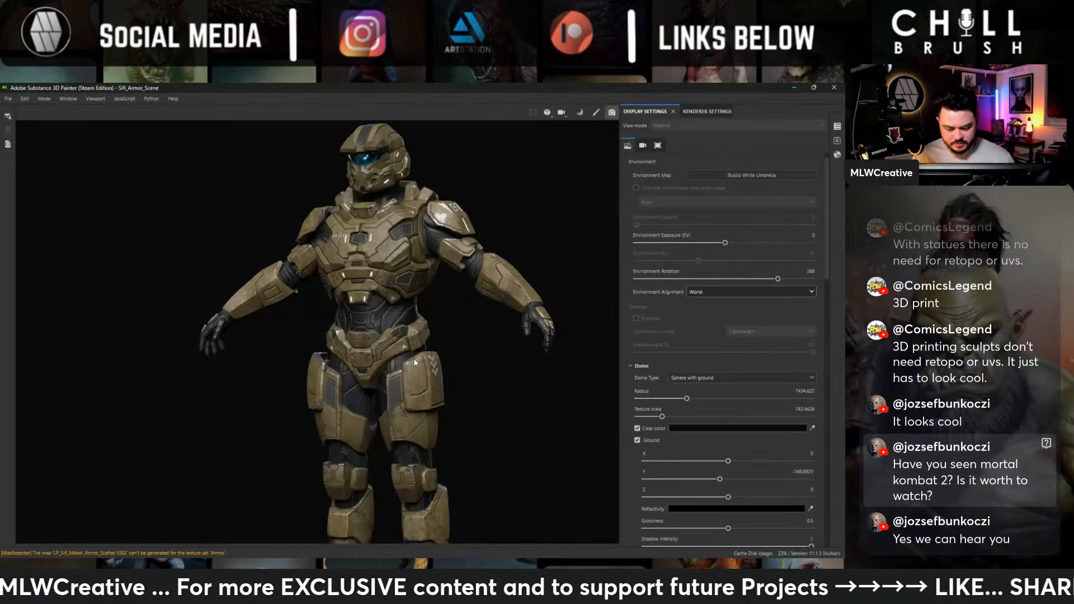
pyautogui.keyDown('alt'); pyautogui.moveTo(413, 358); pyautogui.dragTo(537, 263); pyautogui.keyUp('alt')
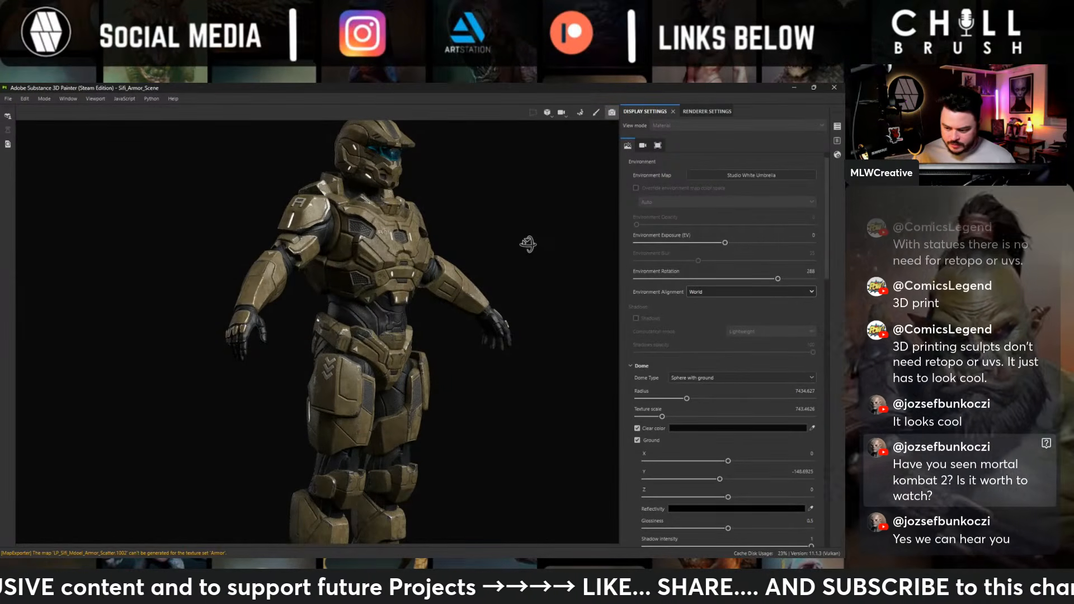
# - Return to the painting view, frame the armor's back and set the environment alignment to Camera
pyautogui.press('F9')
pyautogui.keyDown('alt'); pyautogui.moveTo(440, 335); pyautogui.dragTo(439, 298, button='middle'); pyautogui.keyUp('alt')
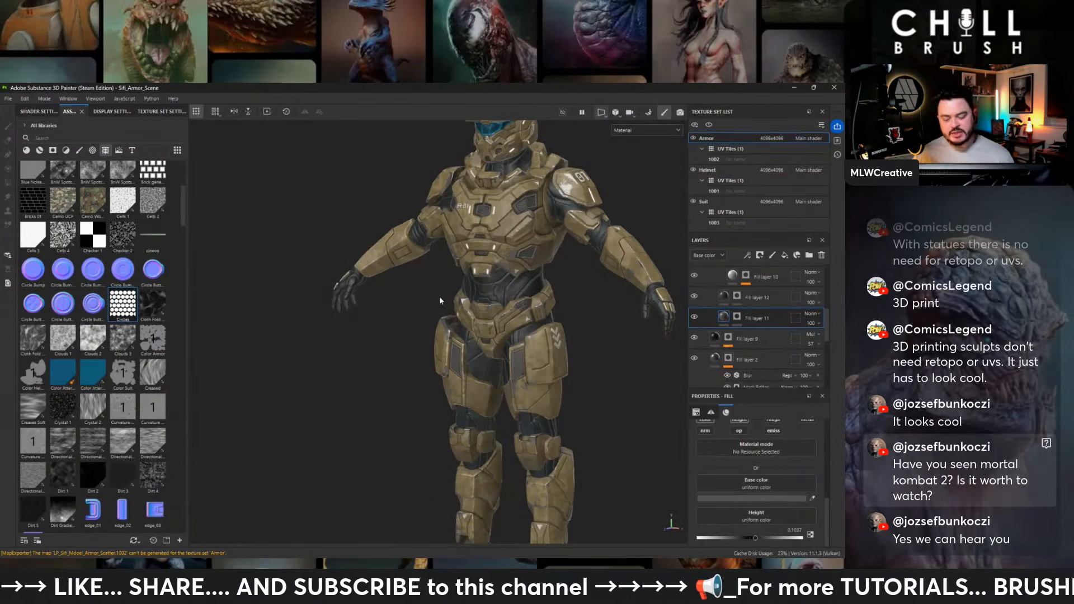
pyautogui.press('f')
pyautogui.keyDown('alt'); pyautogui.moveTo(526, 303); pyautogui.dragTo(597, 307, button='right'); pyautogui.keyUp('alt')
pyautogui.keyDown('alt'); pyautogui.moveTo(596, 307); pyautogui.dragTo(216, 309); pyautogui.keyUp('alt')
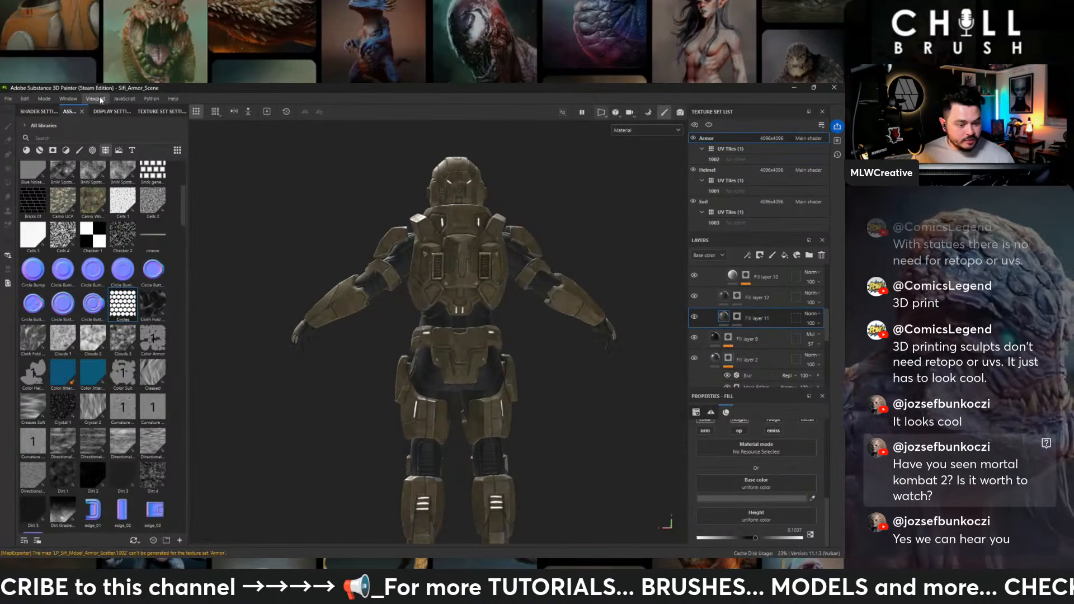
pyautogui.click(99, 111)
pyautogui.click(93, 311)
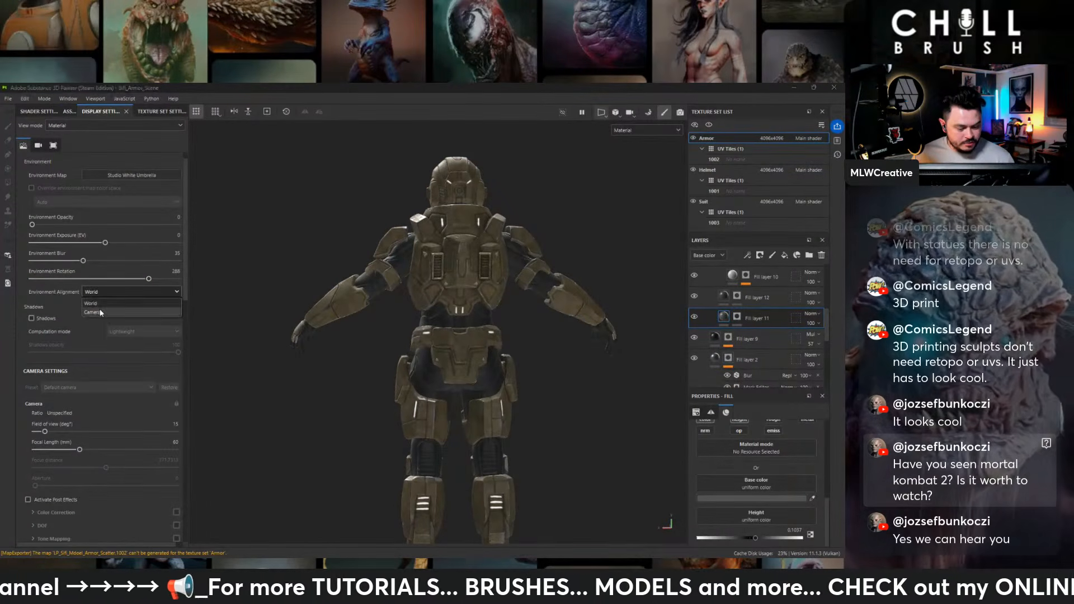
# - Examine the whole armor from the back, front and side under the camera-aligned lighting
pyautogui.keyDown('alt'); pyautogui.moveTo(458, 286); pyautogui.dragTo(572, 286); pyautogui.keyUp('alt')
pyautogui.keyDown('alt'); pyautogui.moveTo(425, 320); pyautogui.dragTo(482, 324); pyautogui.keyUp('alt')
pyautogui.keyDown('alt'); pyautogui.moveTo(403, 335); pyautogui.dragTo(542, 340, button='middle'); pyautogui.keyUp('alt')
pyautogui.keyDown('alt'); pyautogui.moveTo(486, 341); pyautogui.dragTo(538, 344); pyautogui.keyUp('alt')
pyautogui.keyDown('alt'); pyautogui.moveTo(475, 348); pyautogui.dragTo(482, 322, button='middle'); pyautogui.keyUp('alt')
pyautogui.keyDown('alt'); pyautogui.moveTo(482, 321); pyautogui.dragTo(495, 325); pyautogui.keyUp('alt')
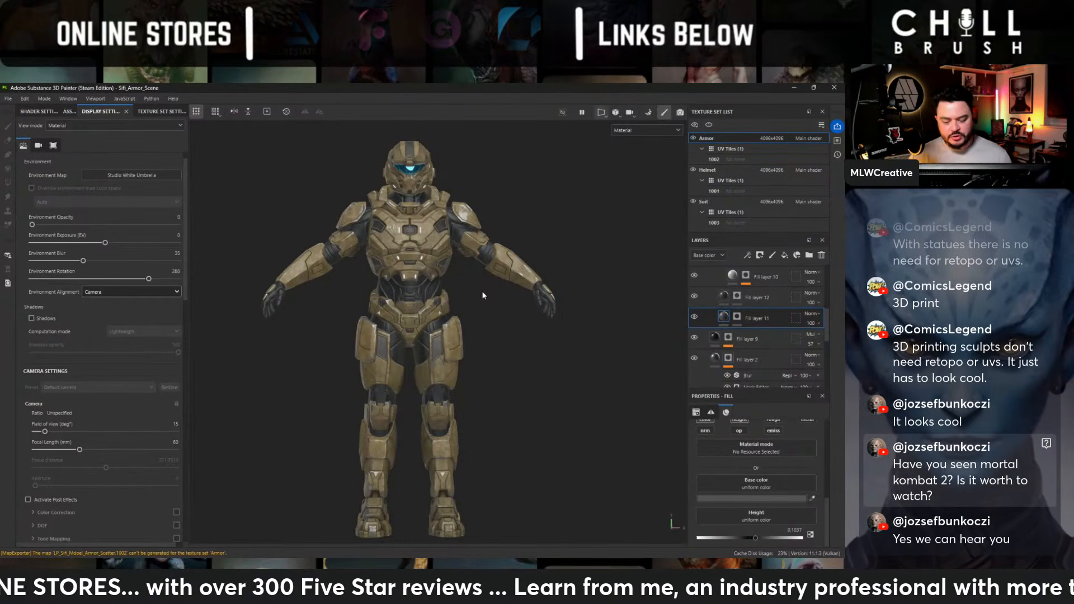
pyautogui.keyDown('alt'); pyautogui.moveTo(499, 191); pyautogui.dragTo(350, 179); pyautogui.keyUp('alt')
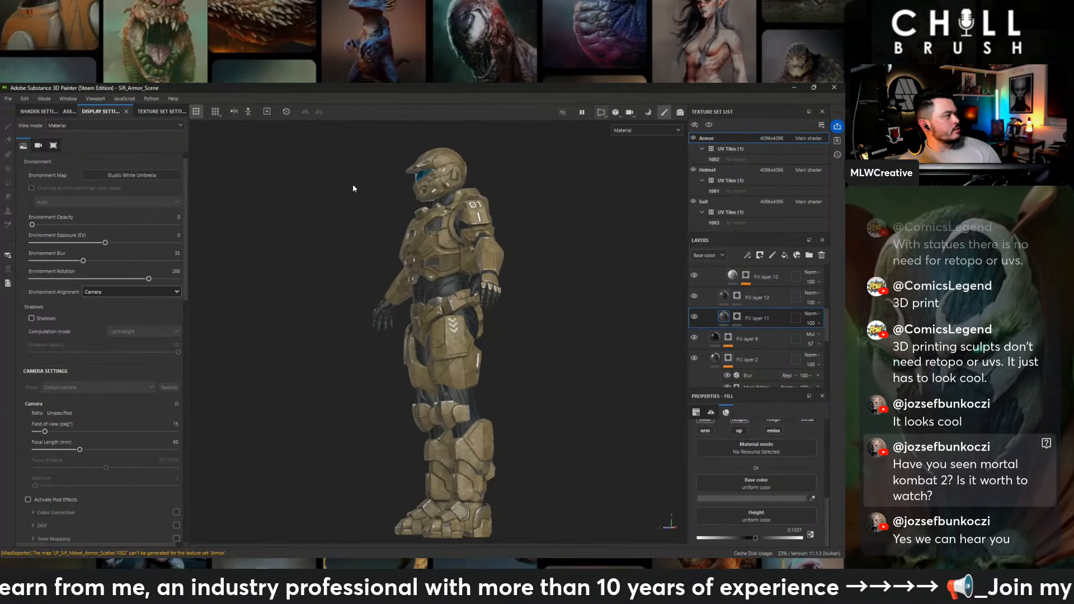
pyautogui.keyDown('alt'); pyautogui.moveTo(356, 196); pyautogui.dragTo(445, 265); pyautogui.keyUp('alt')
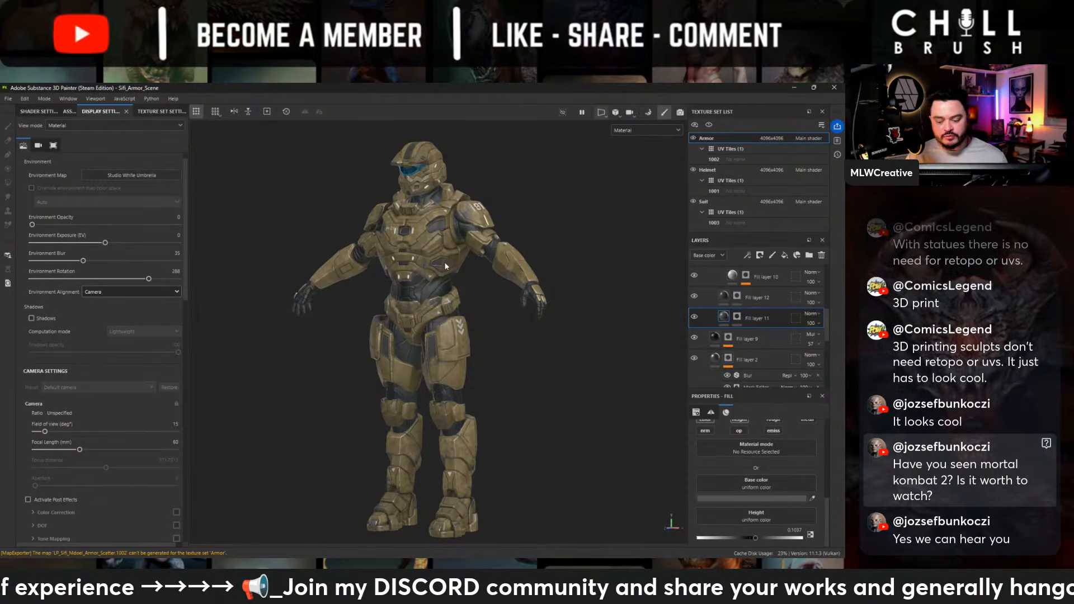
# - Inspect the front of the armor's helmet, chest and arms up close, and frame the full figure from the front
pyautogui.scroll(3, 424, 240)
pyautogui.keyDown('alt'); pyautogui.moveTo(417, 232); pyautogui.dragTo(476, 222); pyautogui.keyUp('alt')
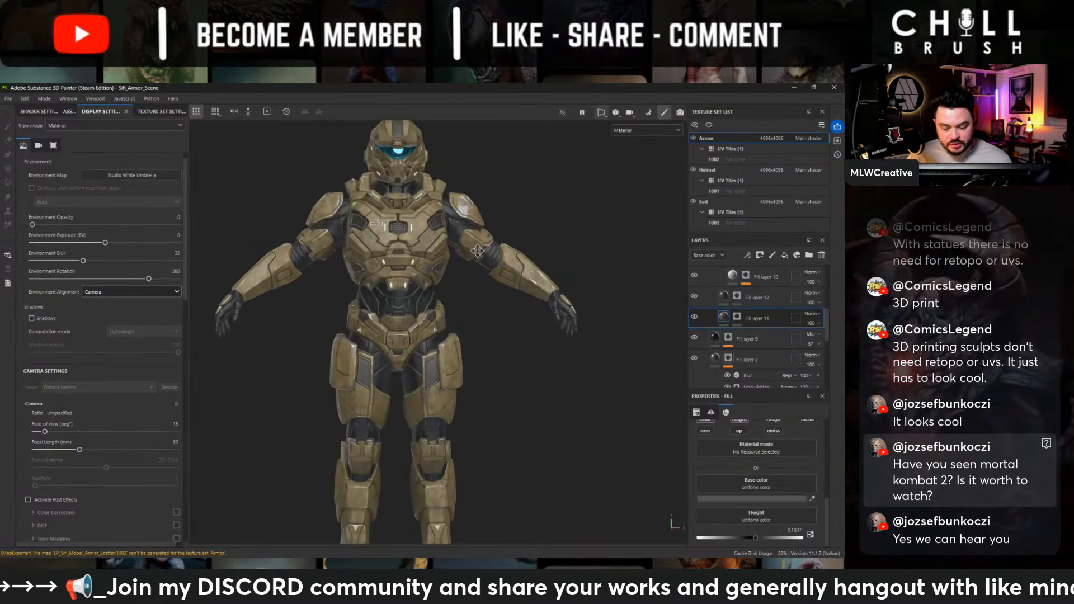
pyautogui.keyDown('alt'); pyautogui.moveTo(477, 251); pyautogui.dragTo(408, 260, button='middle'); pyautogui.keyUp('alt')
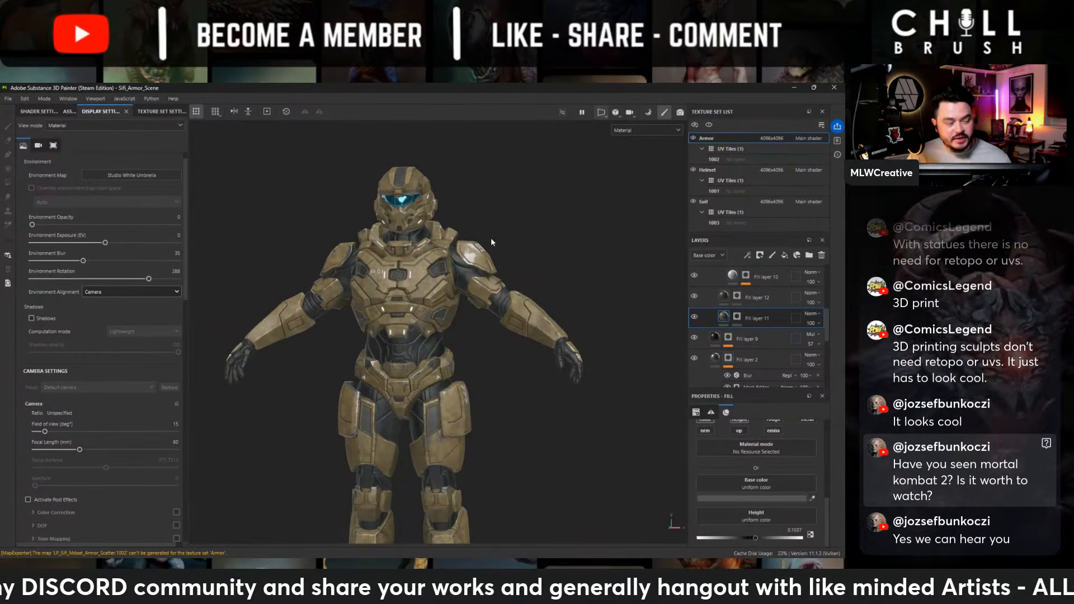
pyautogui.keyDown('alt'); pyautogui.moveTo(436, 191); pyautogui.dragTo(440, 248); pyautogui.keyUp('alt')
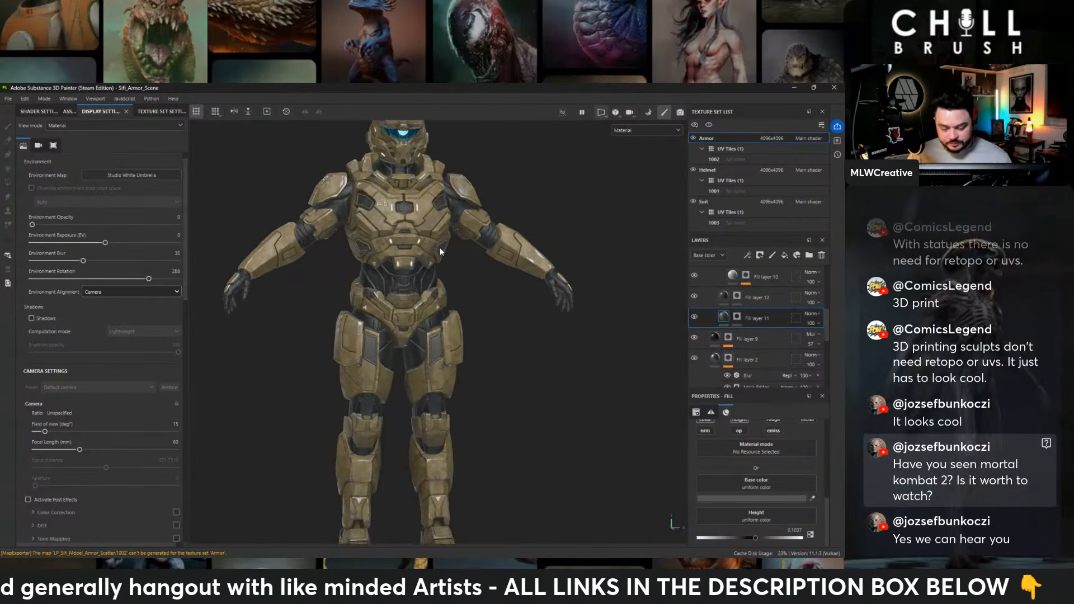
pyautogui.keyDown('alt'); pyautogui.moveTo(469, 252); pyautogui.dragTo(468, 293, button='middle'); pyautogui.keyUp('alt')
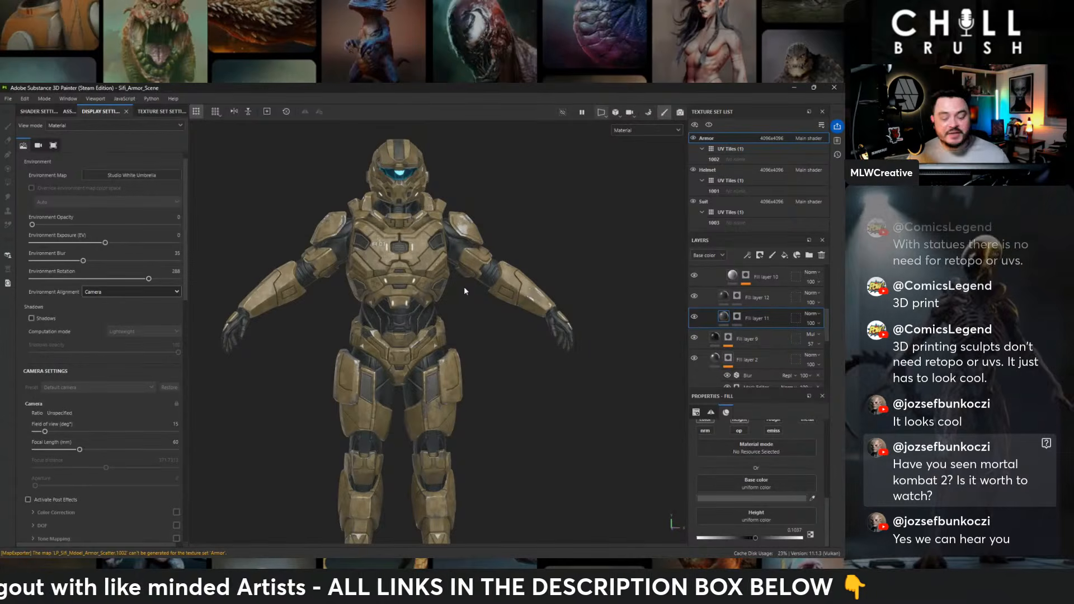
pyautogui.moveTo(460, 255)
pyautogui.keyDown('alt'); pyautogui.mouseDown()
pyautogui.moveTo(436, 263)
pyautogui.moveTo(475, 261)
pyautogui.mouseUp(); pyautogui.keyUp('alt')
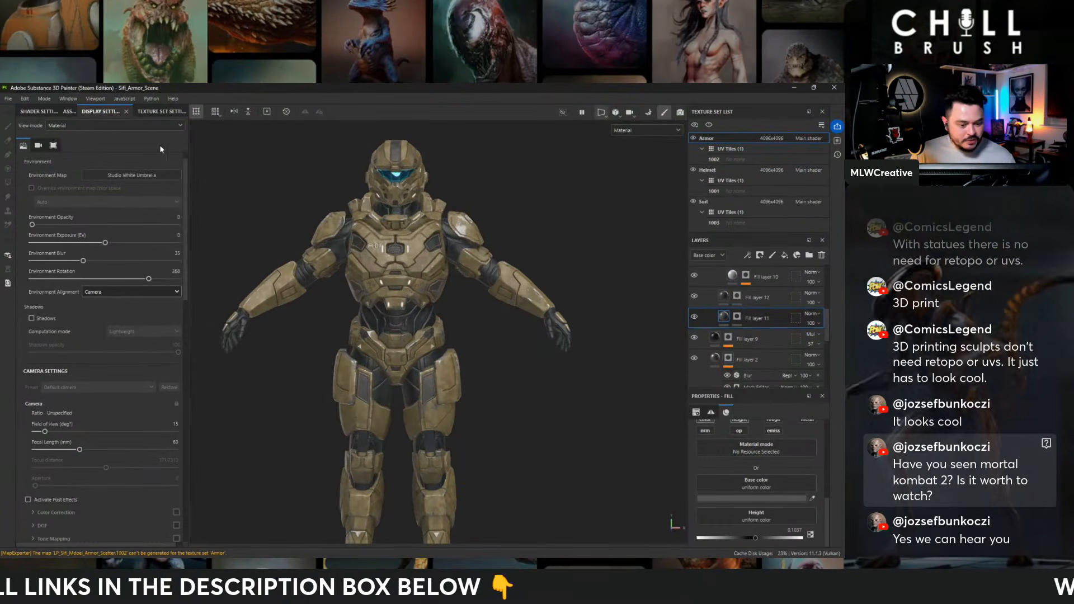
pyautogui.keyDown('alt'); pyautogui.moveTo(461, 221); pyautogui.dragTo(339, 218, button='right'); pyautogui.keyUp('alt')
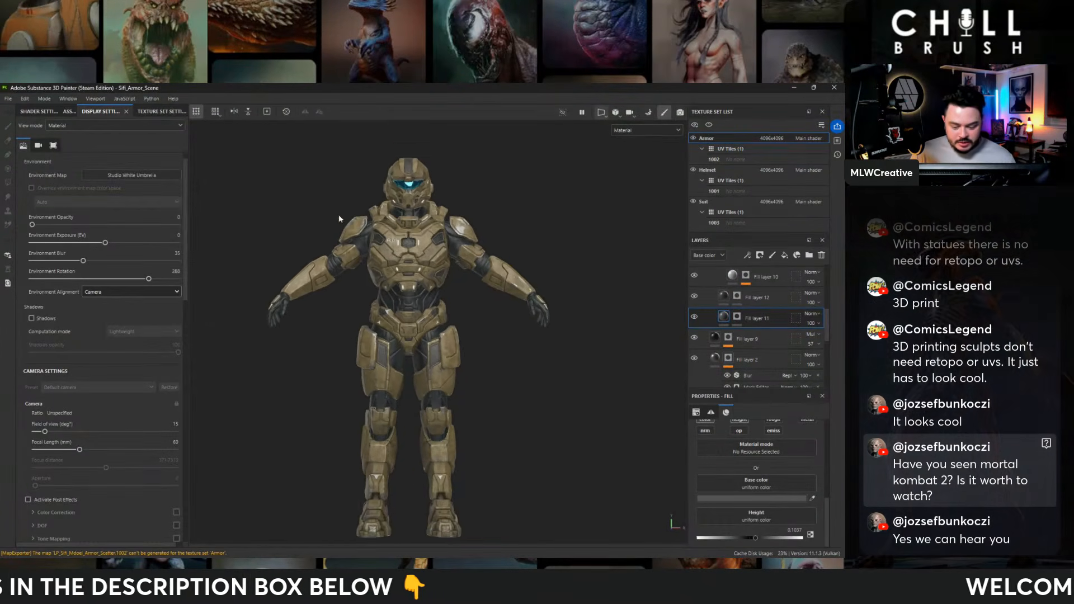
pyautogui.keyDown('alt'); pyautogui.moveTo(339, 219); pyautogui.dragTo(345, 199, button='middle'); pyautogui.keyUp('alt')
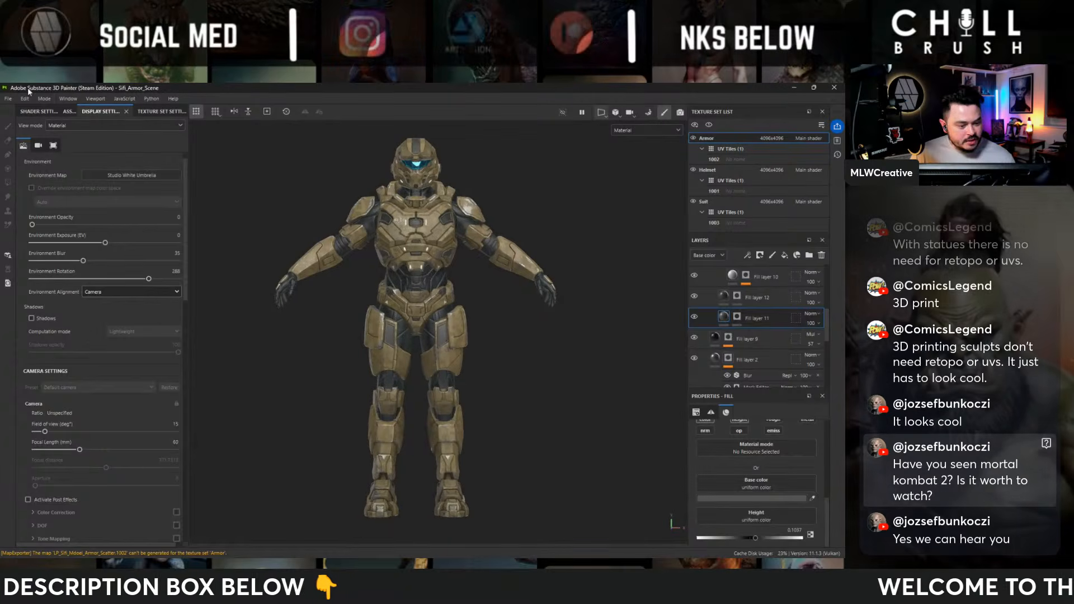
# - Save the project and open the texture export settings
pyautogui.click(8, 99)
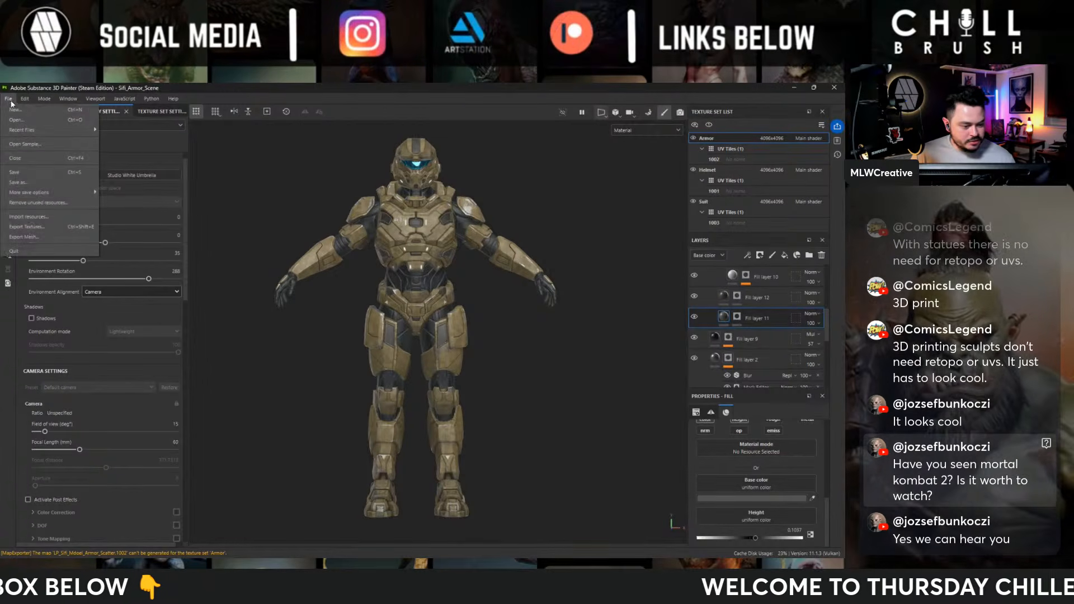
pyautogui.click(34, 172)
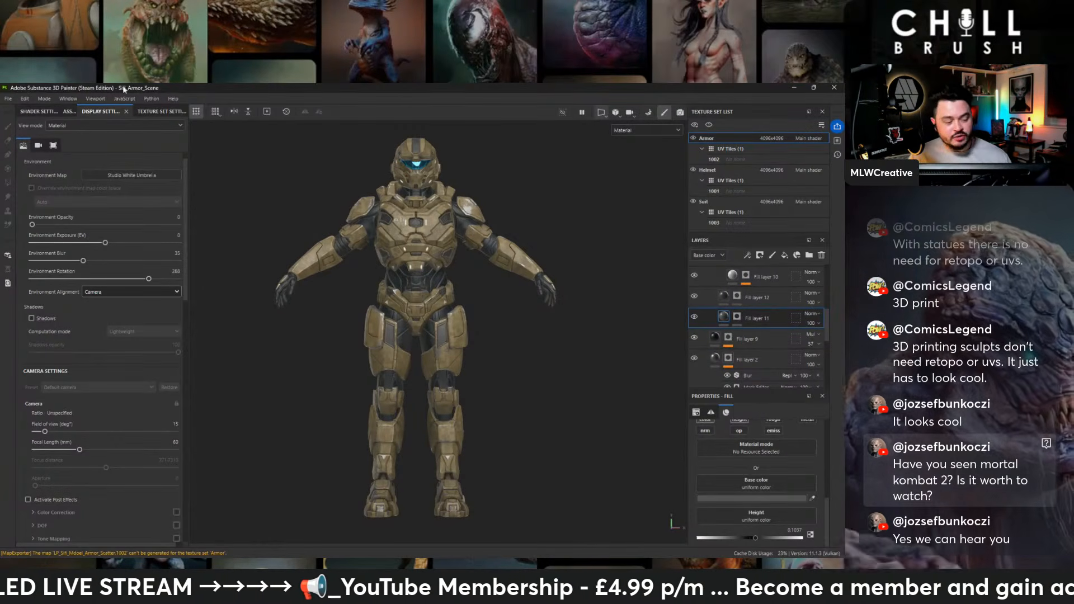
pyautogui.click(8, 98)
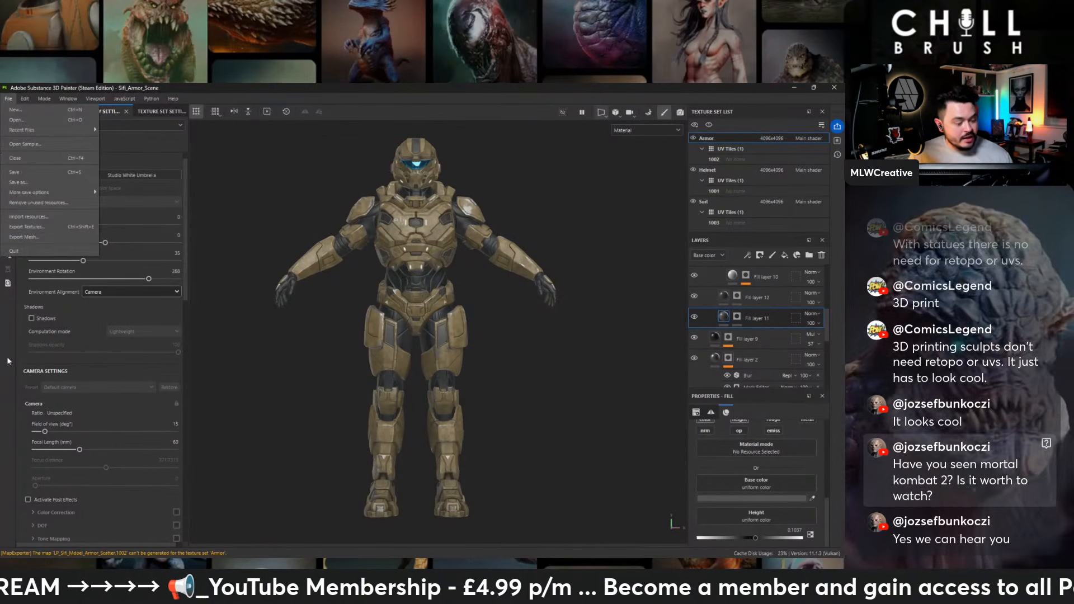
pyautogui.click(33, 226)
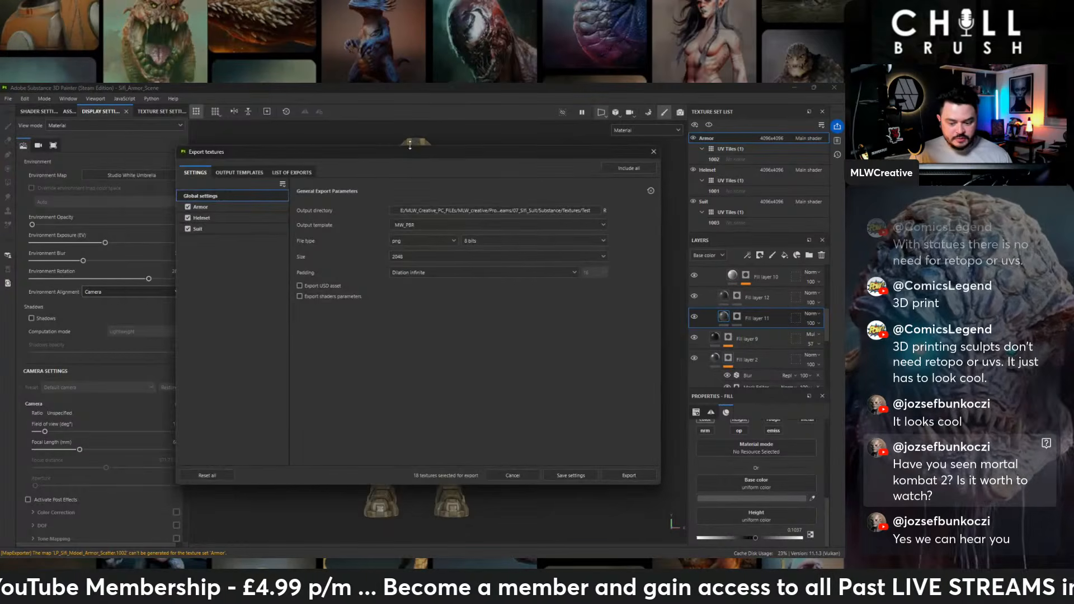
pyautogui.moveTo(412, 154); pyautogui.dragTo(384, 138)
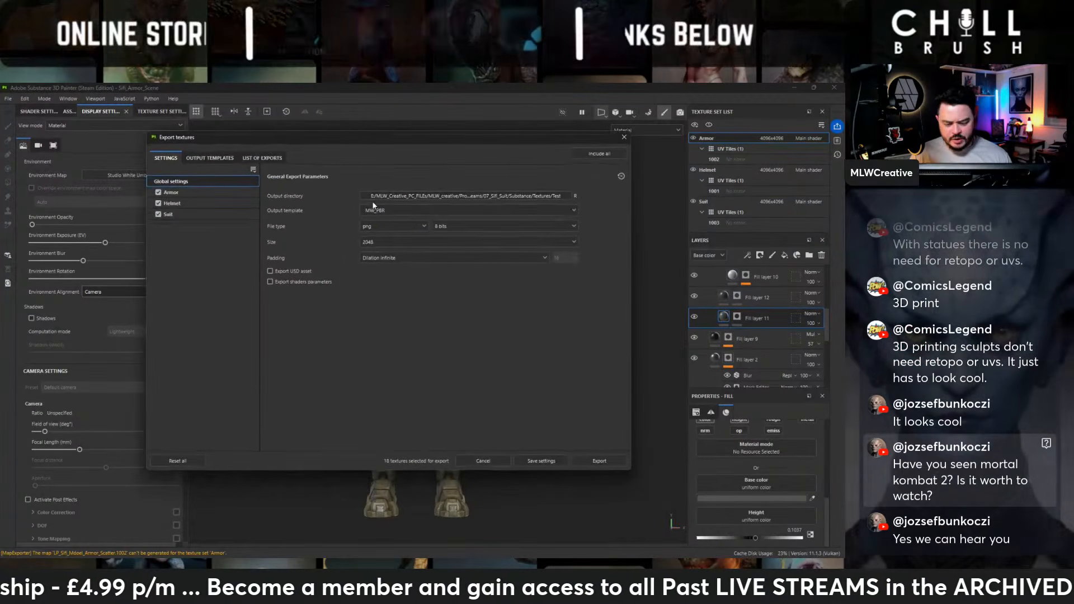
# - Review the MW_PBR output template choice and the list of exports for the Armor, Helmet and Suit texture sets
pyautogui.click(374, 208)
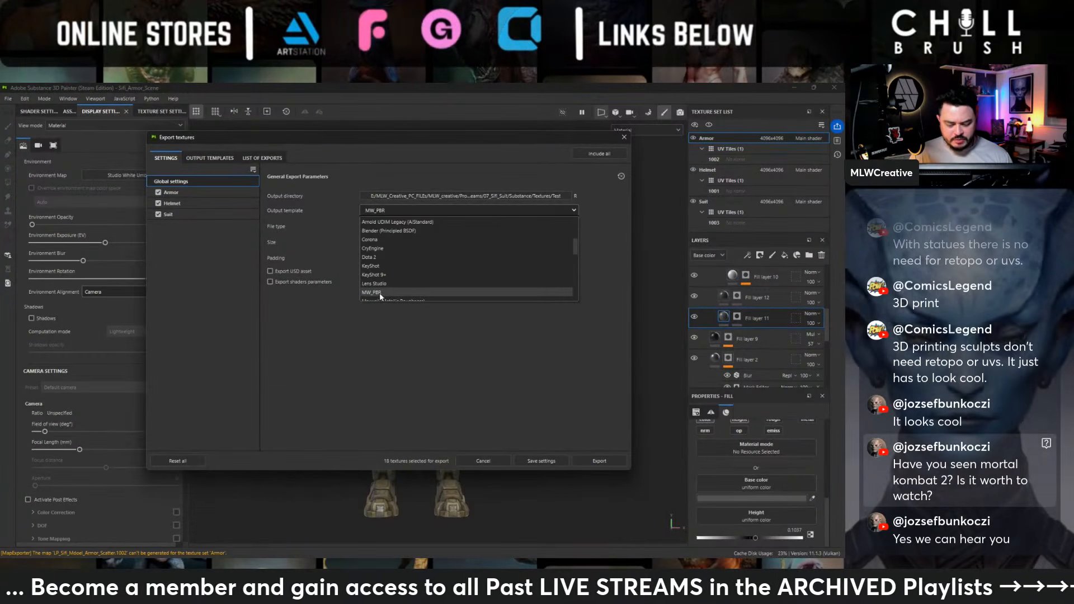
pyautogui.click(210, 158)
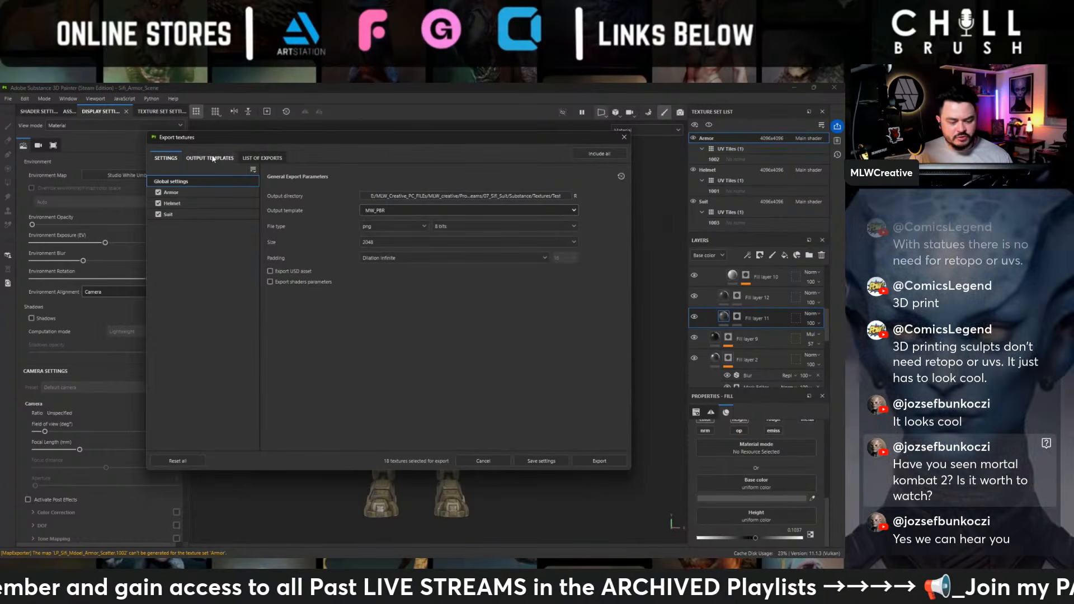
pyautogui.click(262, 157)
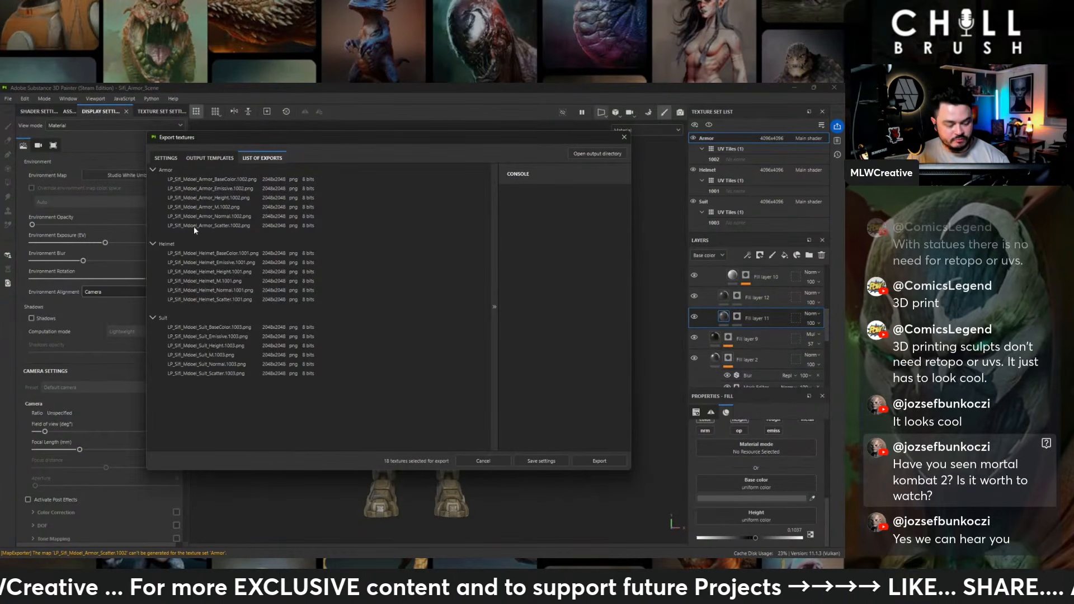
pyautogui.moveTo(342, 140); pyautogui.dragTo(0, 190)
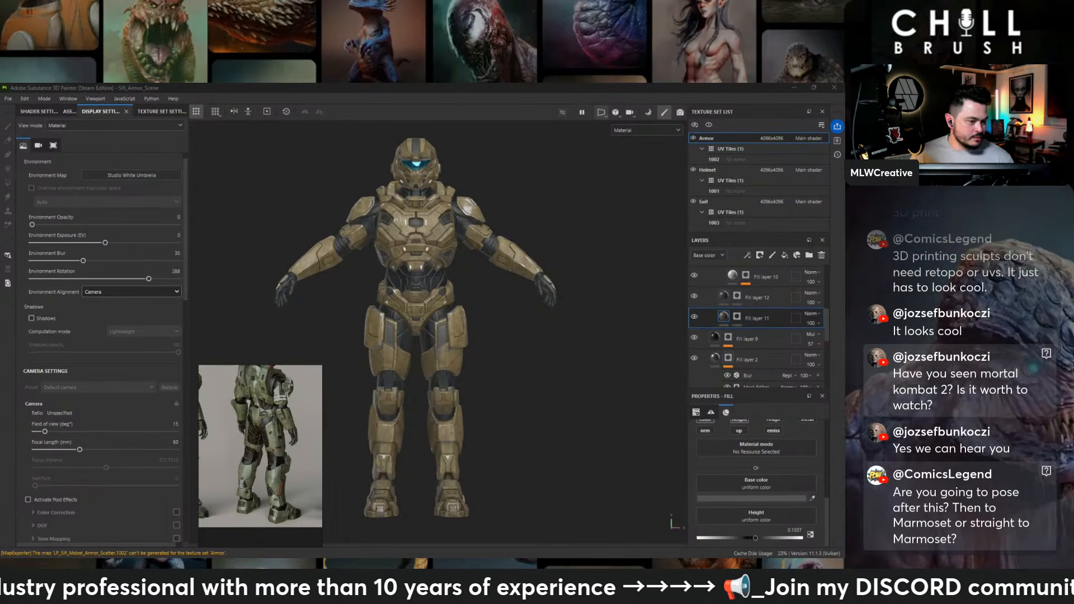
# - Save the painting project, switch to Marmoset Toolbag and open the recent scene Sifi_Suit_Scene
pyautogui.click(8, 99)
pyautogui.click(17, 172)
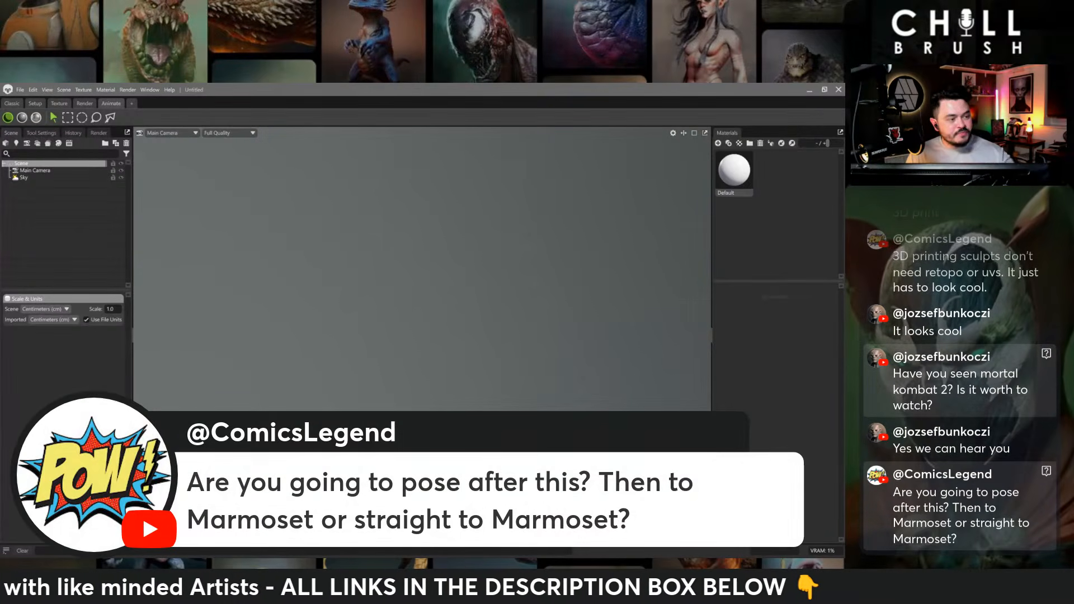
pyautogui.click(21, 90)
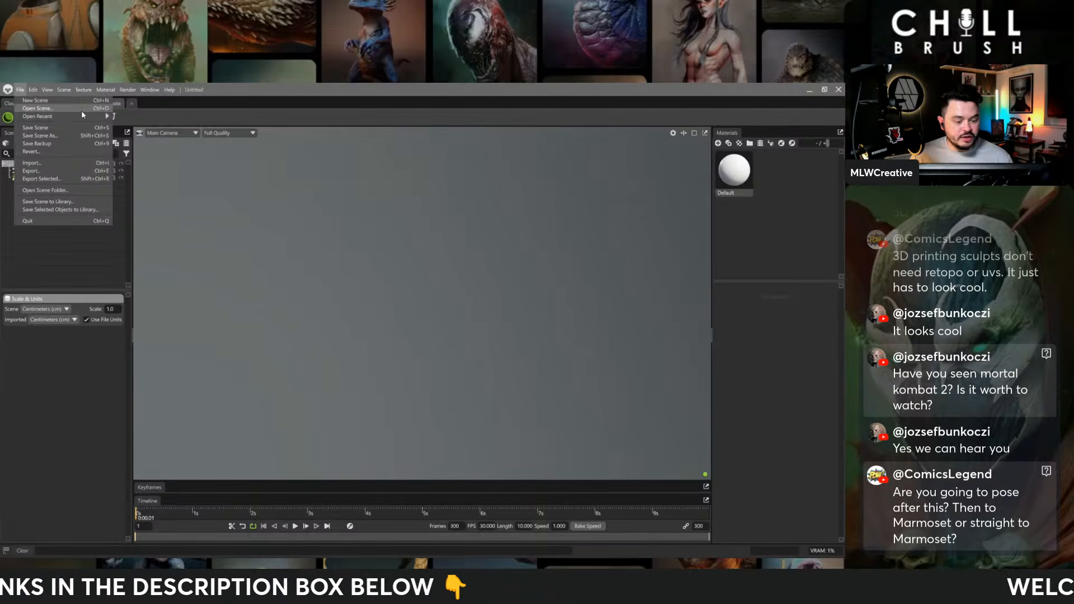
pyautogui.moveTo(82, 114)
pyautogui.click(156, 116)
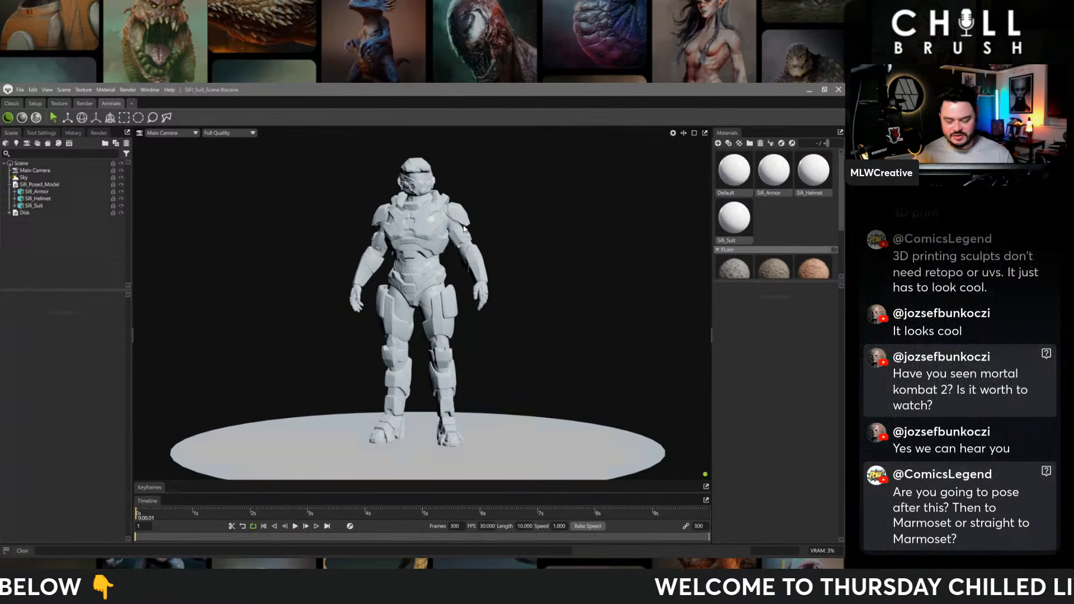
pyautogui.moveTo(463, 228); pyautogui.dragTo(420, 257)
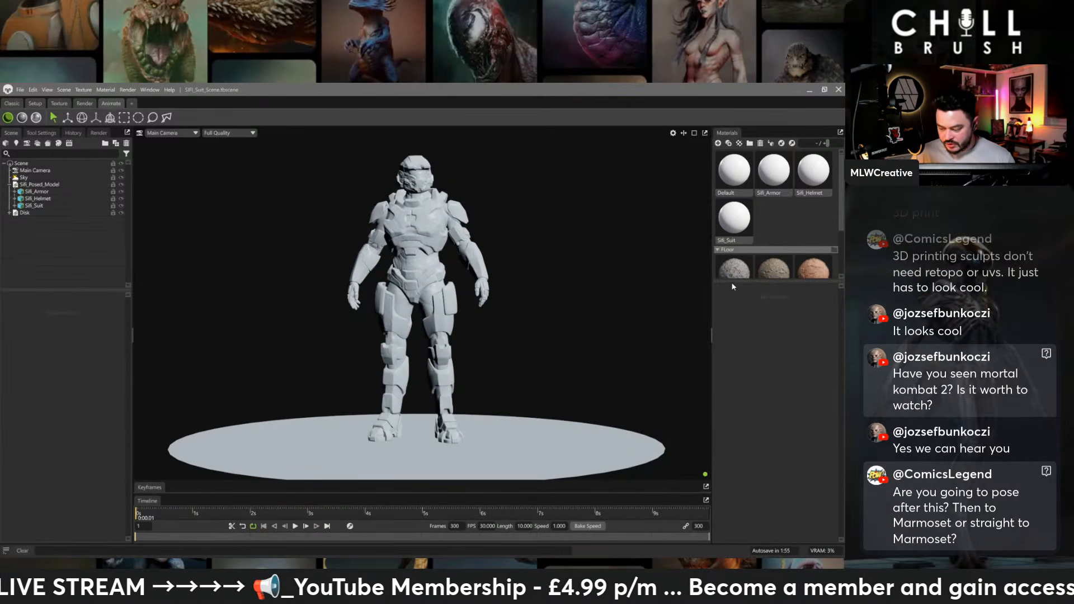
# - Enlarge the material library area and apply the Sand Clumps material to the floor disk under the figure
pyautogui.moveTo(733, 282); pyautogui.dragTo(748, 391)
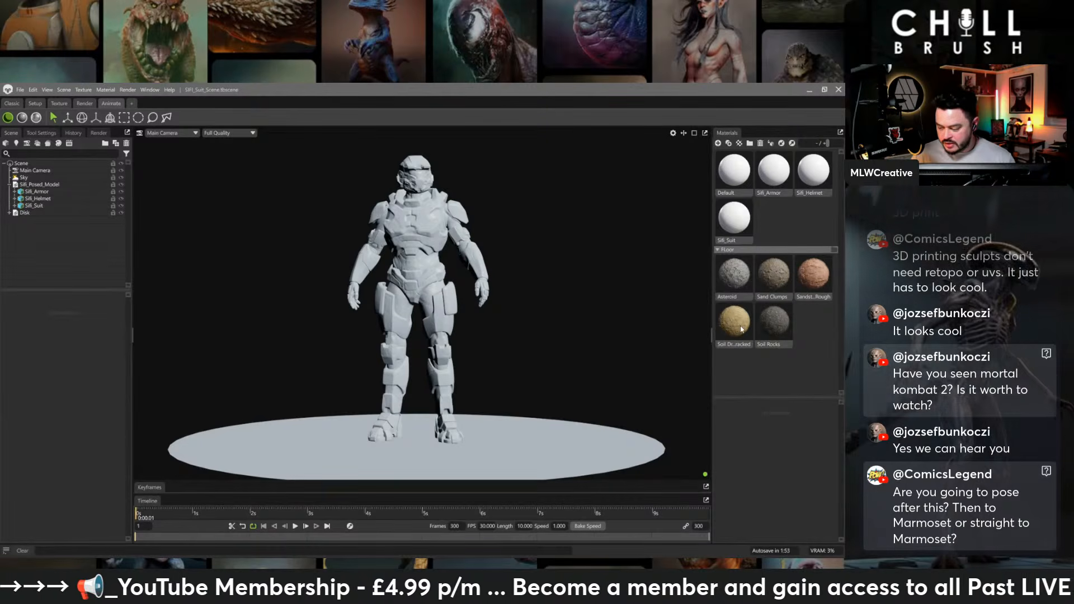
pyautogui.moveTo(761, 297); pyautogui.dragTo(572, 434)
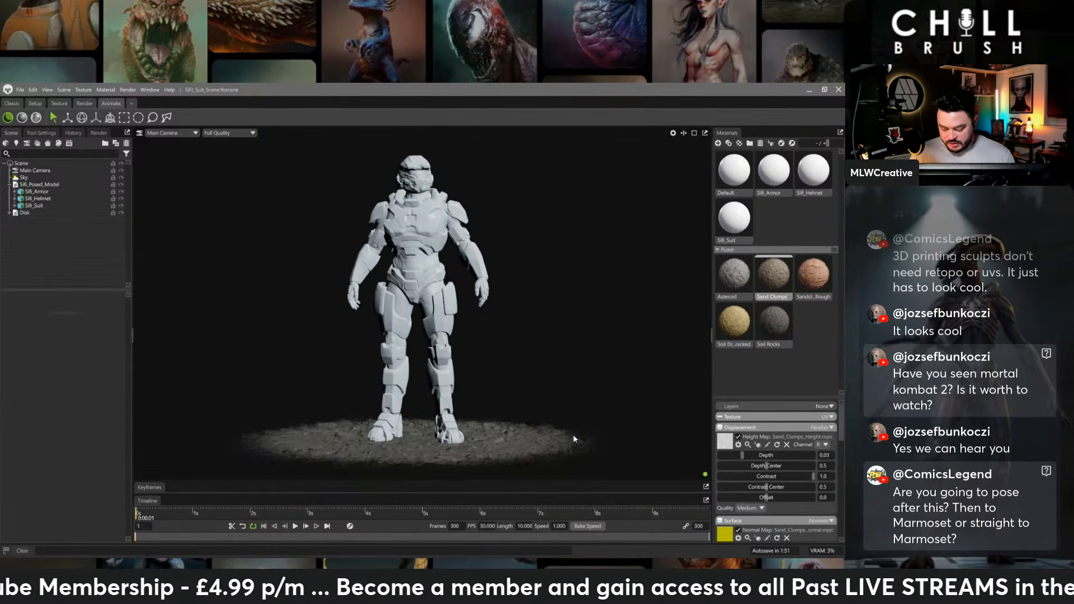
pyautogui.moveTo(555, 410); pyautogui.dragTo(540, 325, button='middle')
pyautogui.moveTo(540, 324); pyautogui.dragTo(363, 335)
pyautogui.scroll(1, 497, 394)
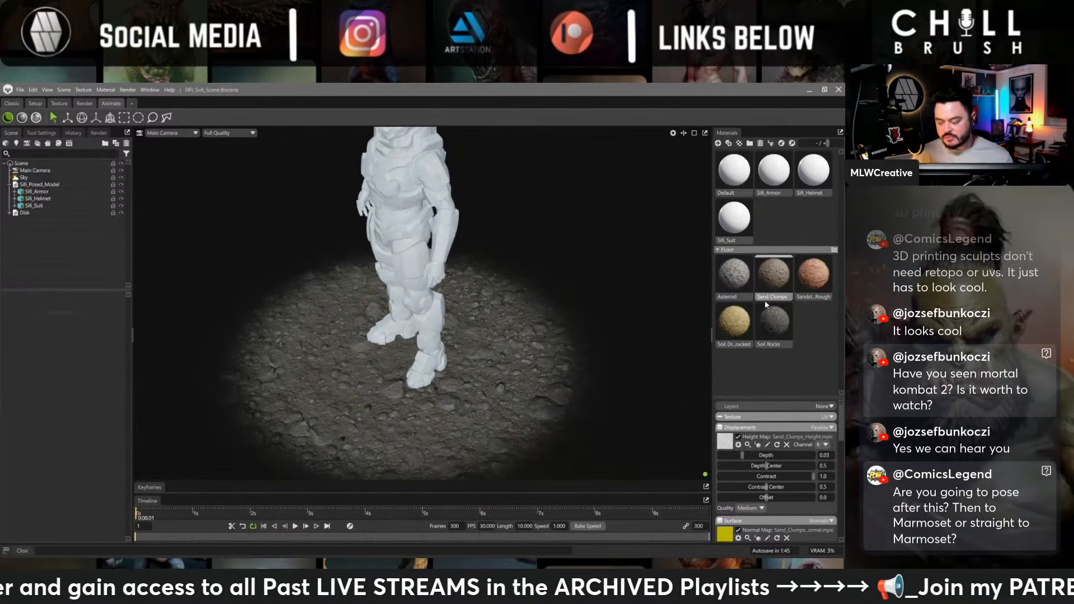
# - Try the Soil Dry Cracked, Sandstone Rough, Soil Rocks and Asteroid materials on the floor disk for comparison
pyautogui.moveTo(734, 322); pyautogui.dragTo(471, 342)
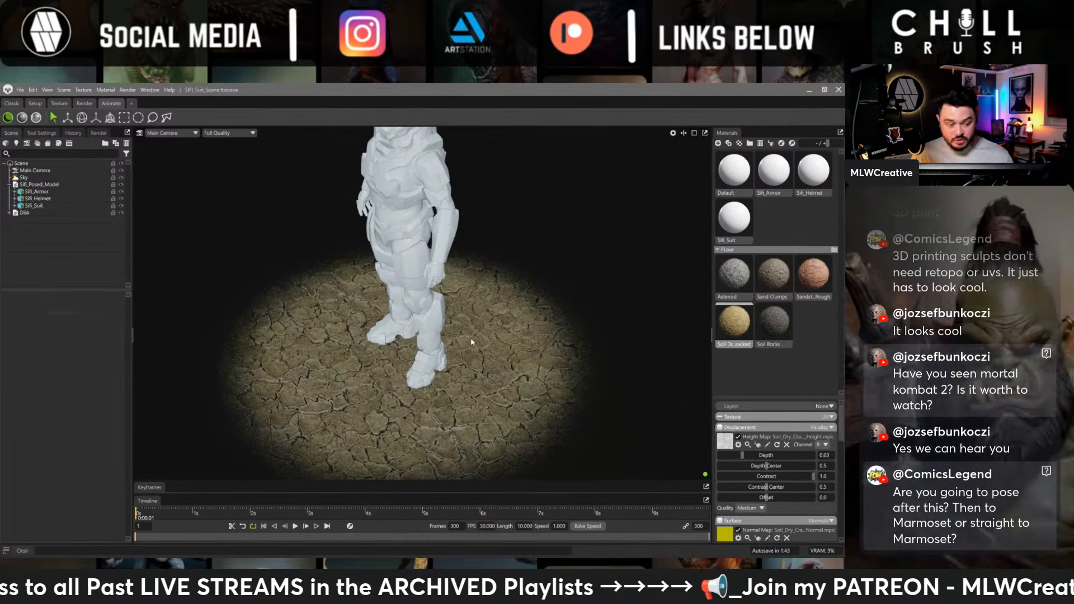
pyautogui.moveTo(813, 274); pyautogui.dragTo(584, 353)
pyautogui.moveTo(766, 278); pyautogui.dragTo(570, 374)
pyautogui.moveTo(772, 325); pyautogui.dragTo(683, 324)
pyautogui.moveTo(737, 272); pyautogui.dragTo(520, 405)
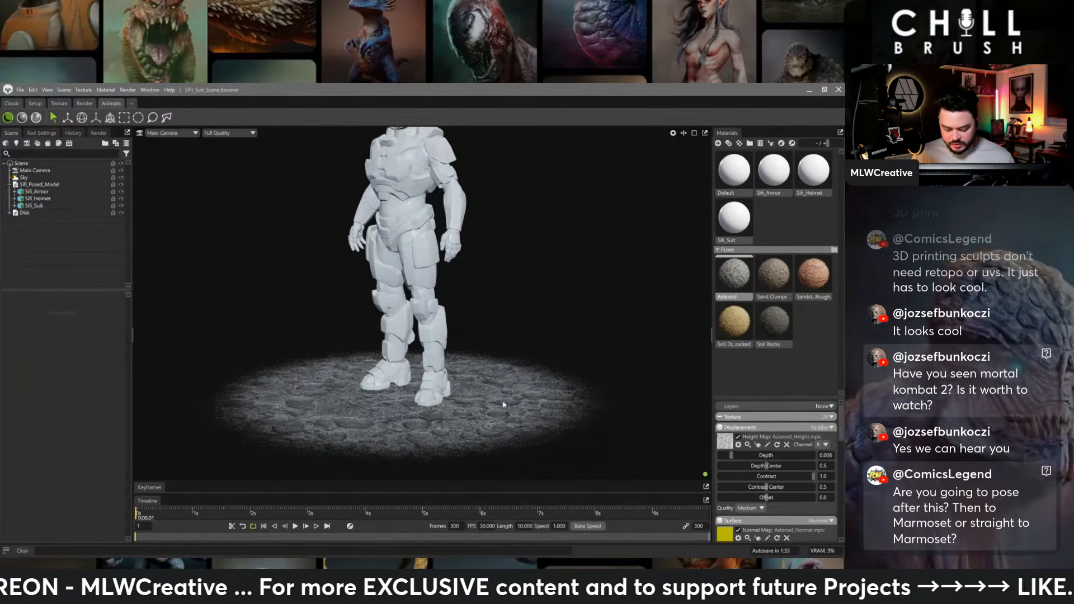
pyautogui.keyDown('alt'); pyautogui.moveTo(520, 405); pyautogui.dragTo(535, 300, button='middle'); pyautogui.keyUp('alt')
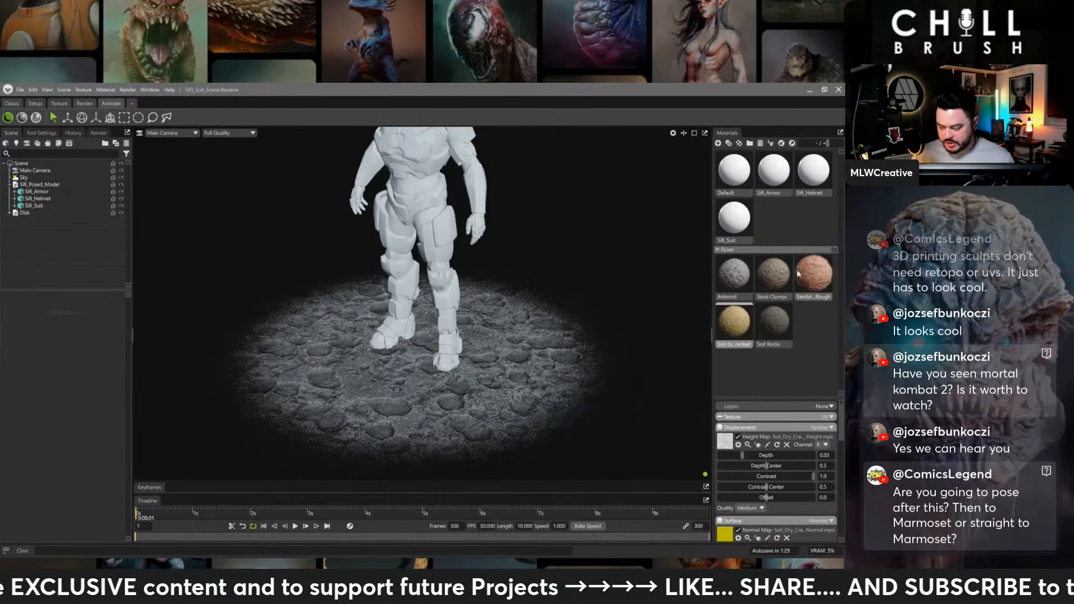
# - Apply Sand Clumps to the floor disk again and frame the full figure standing on it
pyautogui.moveTo(775, 274); pyautogui.dragTo(536, 342)
pyautogui.keyDown('alt'); pyautogui.moveTo(527, 338); pyautogui.dragTo(511, 372, button='middle'); pyautogui.keyUp('alt')
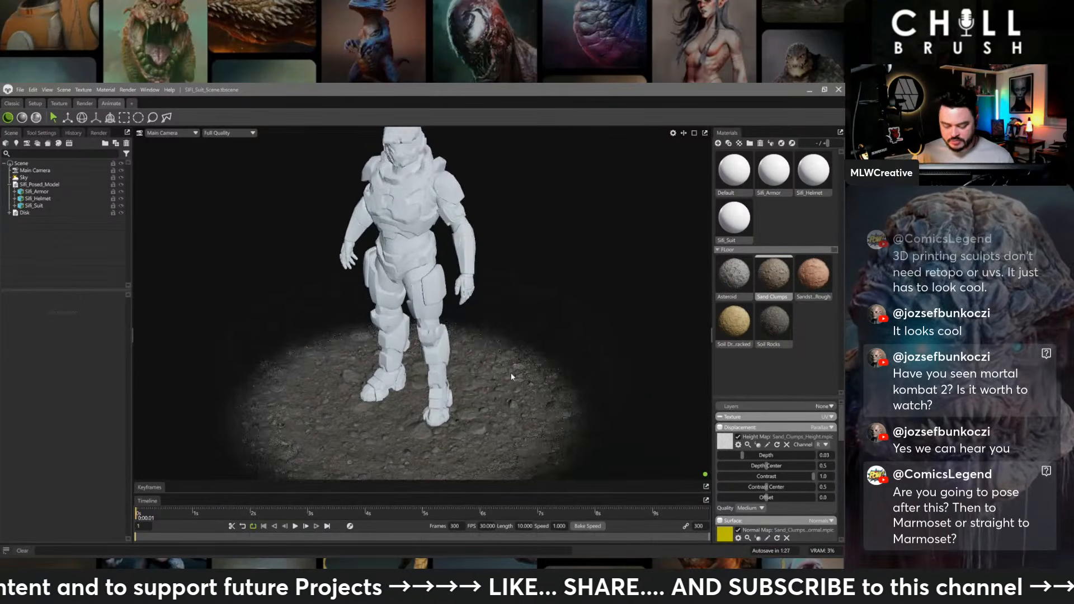
pyautogui.keyDown('alt'); pyautogui.moveTo(511, 373); pyautogui.dragTo(522, 335); pyautogui.keyUp('alt')
pyautogui.keyDown('alt'); pyautogui.moveTo(522, 336); pyautogui.dragTo(518, 381, button='middle'); pyautogui.keyUp('alt')
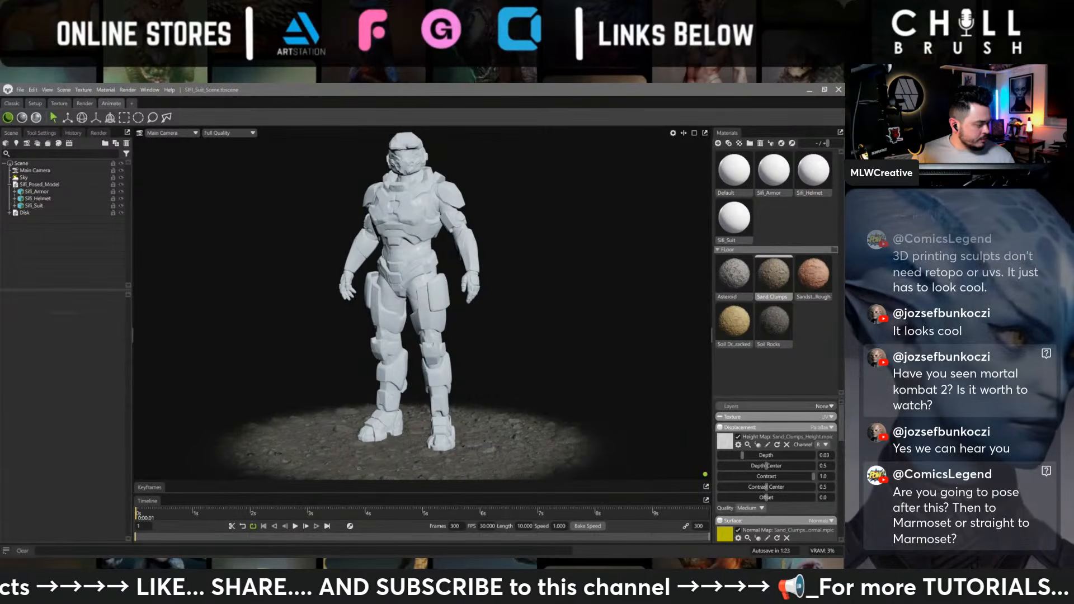
# - Assign the exported Armor base color, normal and roughness maps to the Sifi_Armor material, with Flip Y enabled for the normal map
pyautogui.hotkey('alt', 'Tab')
pyautogui.moveTo(336, 154); pyautogui.dragTo(0, 148)
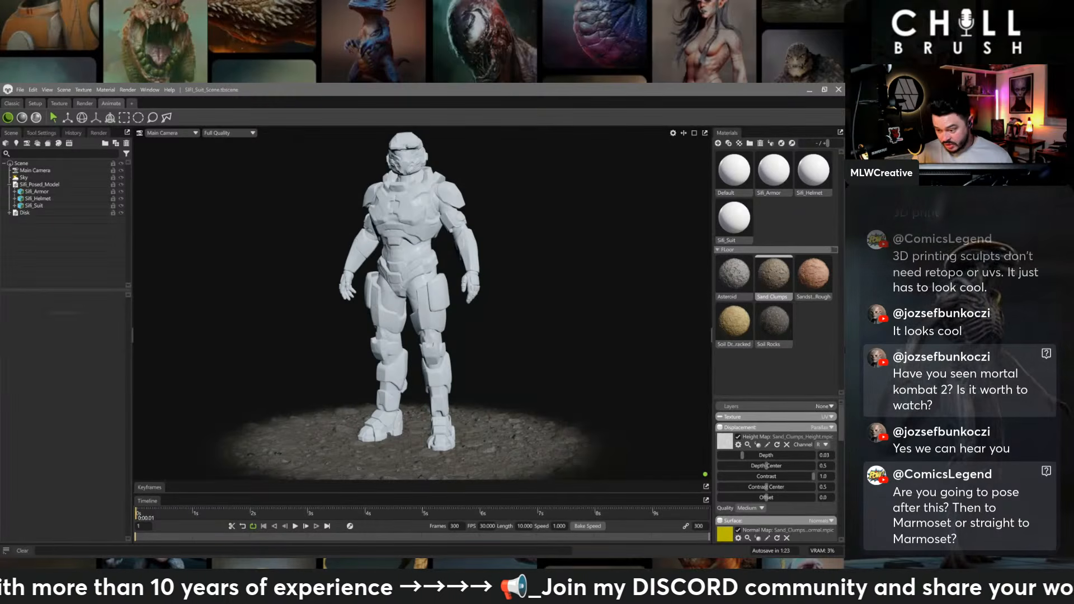
pyautogui.click(770, 176)
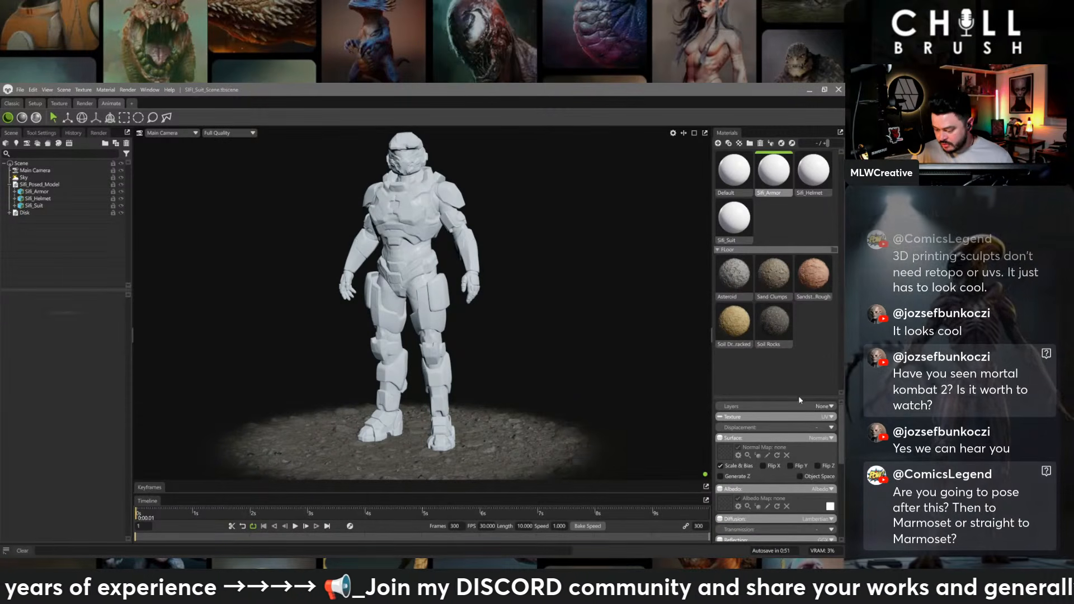
pyautogui.moveTo(799, 397); pyautogui.dragTo(796, 231)
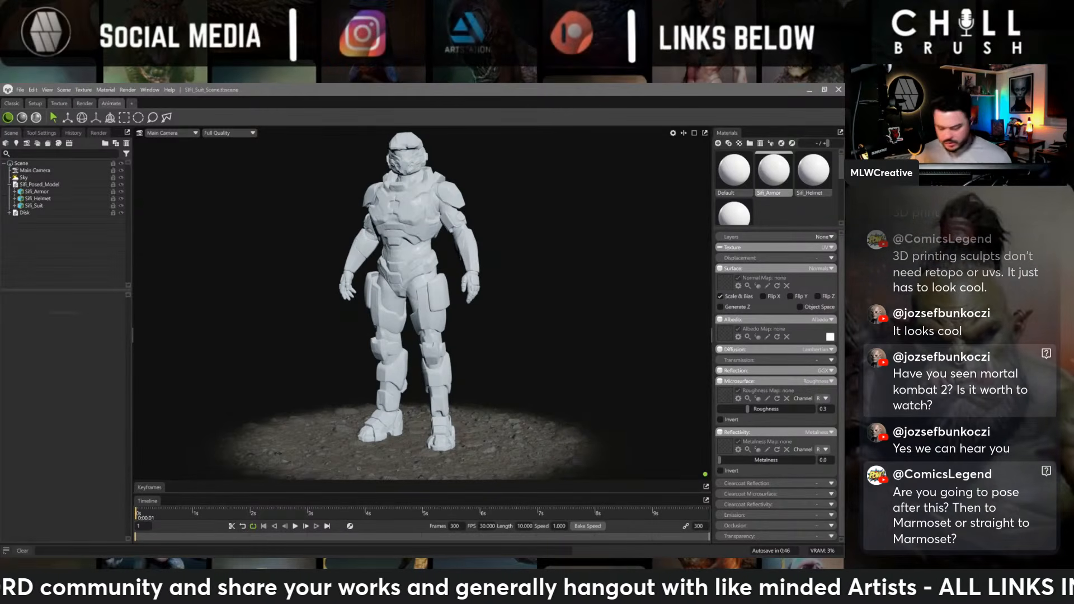
pyautogui.moveTo(707, 381); pyautogui.dragTo(726, 334)
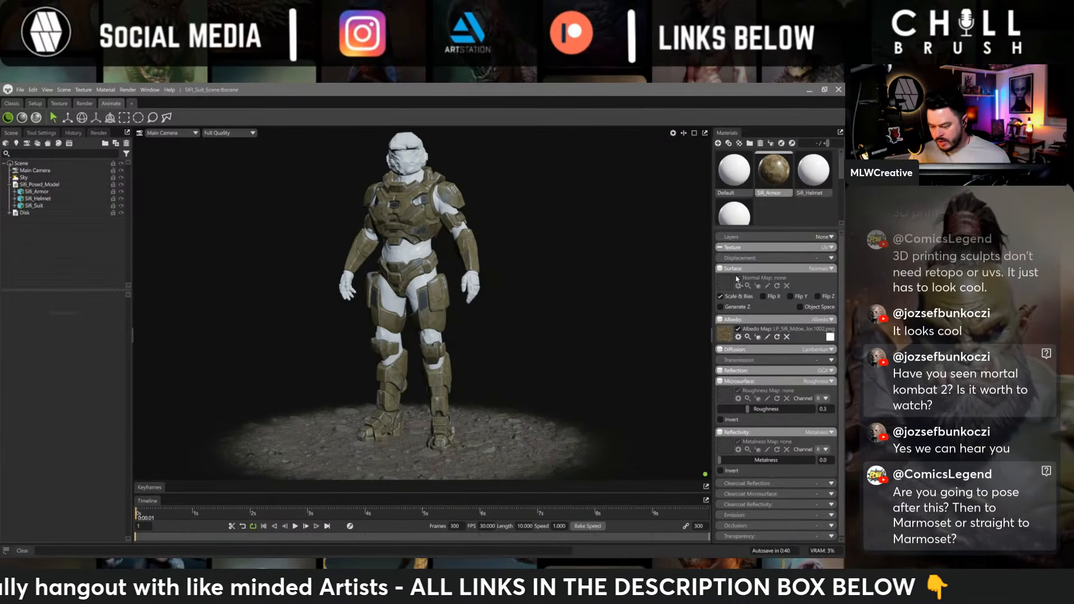
pyautogui.moveTo(738, 282); pyautogui.dragTo(739, 283)
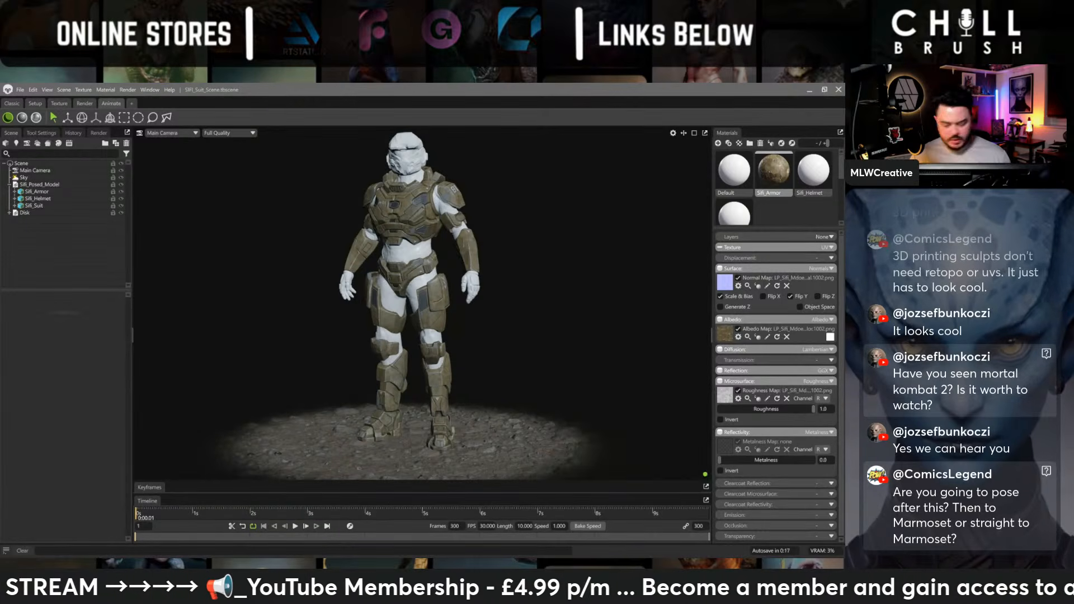
# - Assign the exported Armor metalness map to the Sifi_Armor material and set its metalness channel to G
pyautogui.moveTo(843, 446); pyautogui.dragTo(725, 445)
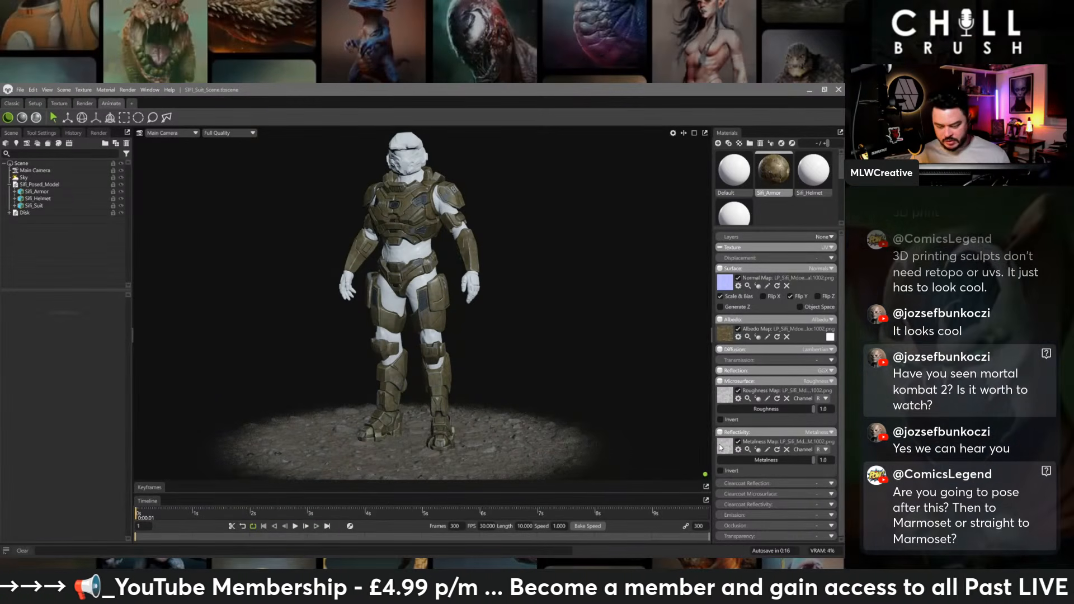
pyautogui.click(822, 449)
pyautogui.click(821, 464)
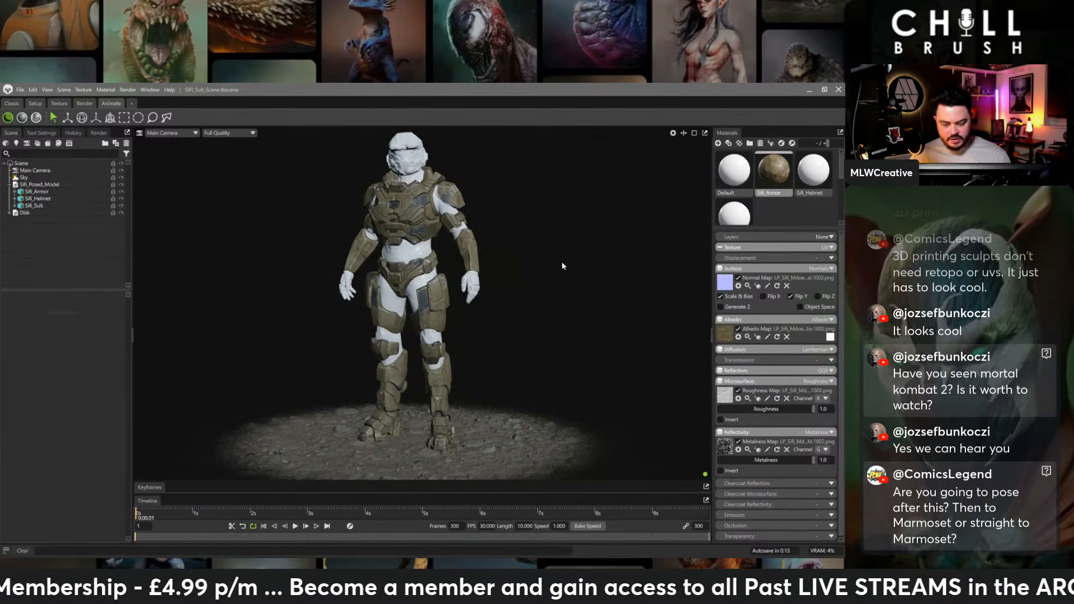
pyautogui.moveTo(561, 262); pyautogui.dragTo(592, 264)
pyautogui.moveTo(520, 272); pyautogui.dragTo(309, 250, button='right')
pyautogui.moveTo(508, 272); pyautogui.dragTo(498, 275, button='middle')
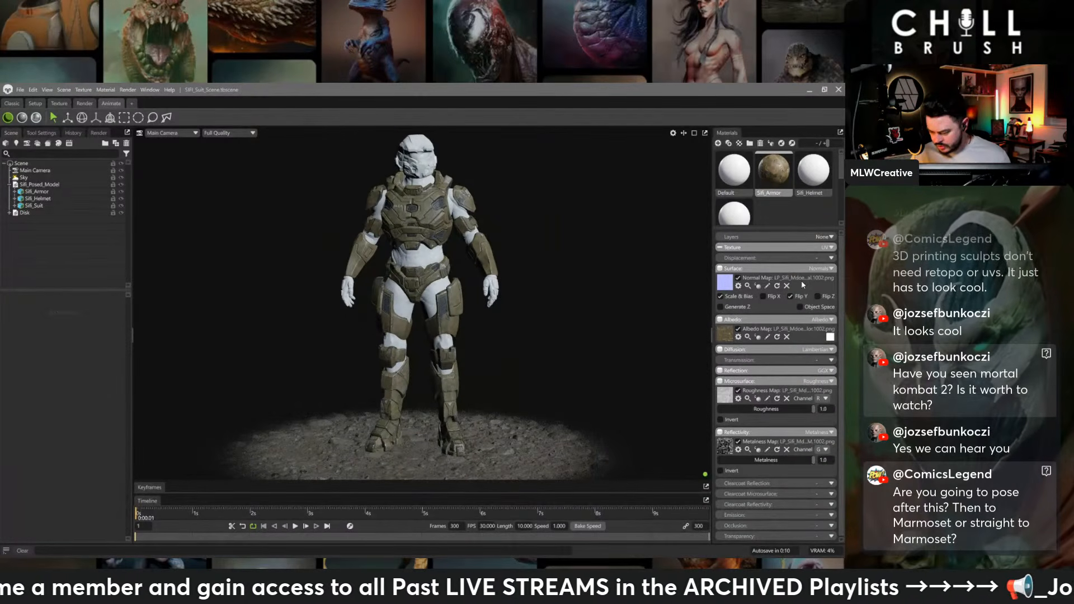
# - Set the Sifi_Armor material's emission to Emissive and assign the exported Armor emissive map
pyautogui.scroll(-1, 783, 494)
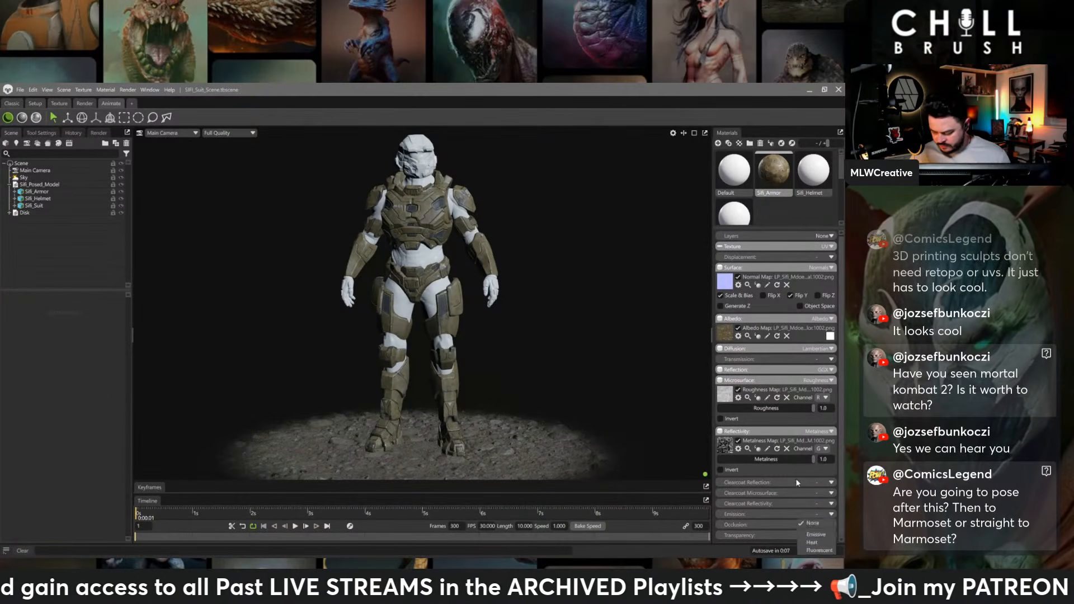
pyautogui.click(830, 514)
pyautogui.click(816, 535)
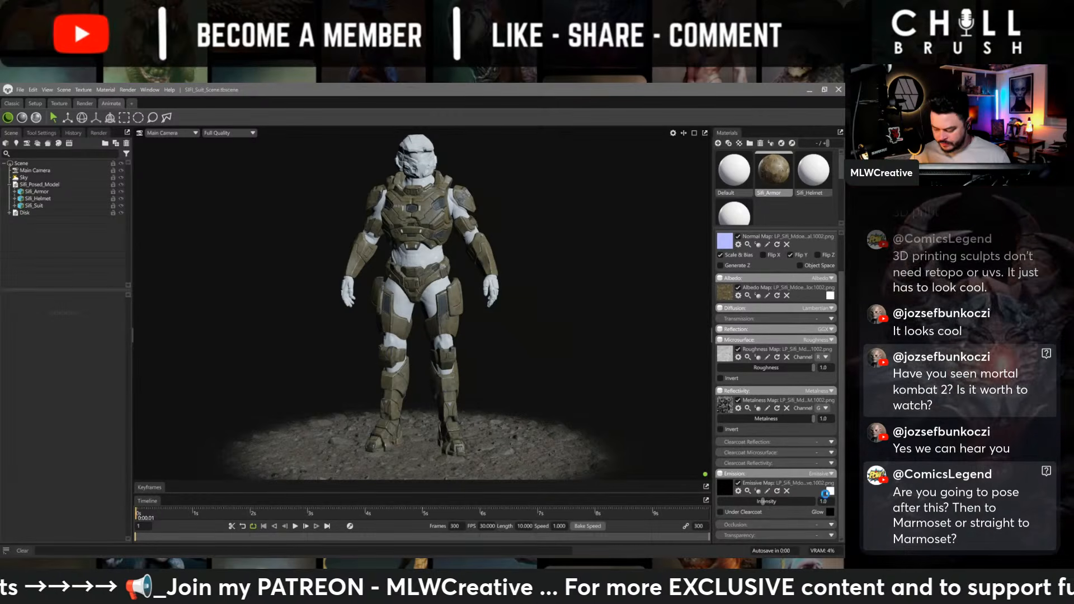
# - Set the Sifi_Armor emissive color to cyan 00fff3 and its intensity to about 5.469, and check the glow from another angle
pyautogui.click(830, 491)
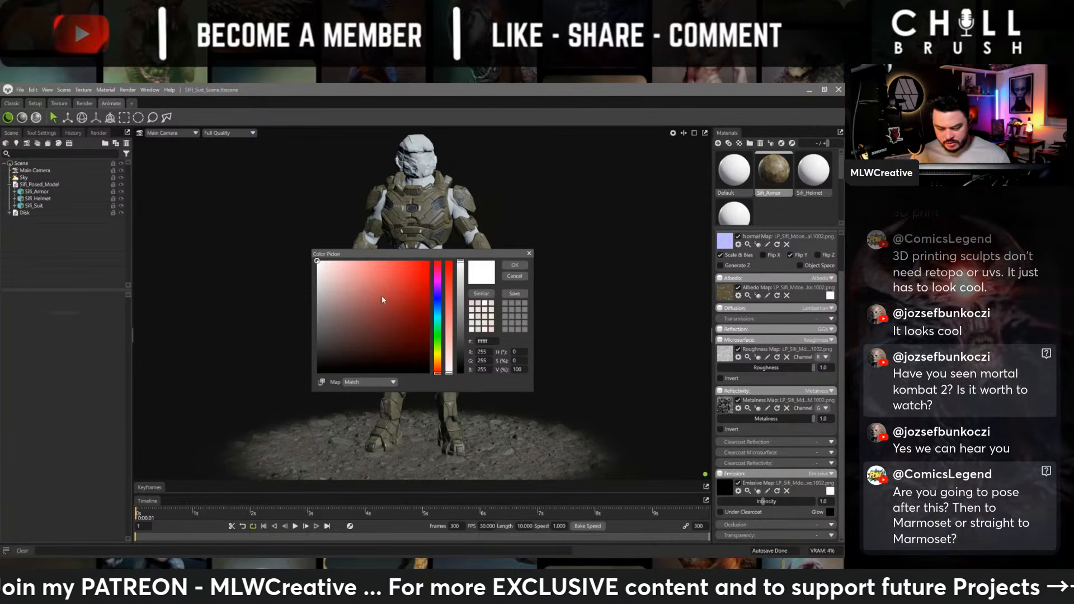
pyautogui.click(438, 317)
pyautogui.moveTo(395, 297); pyautogui.dragTo(431, 259)
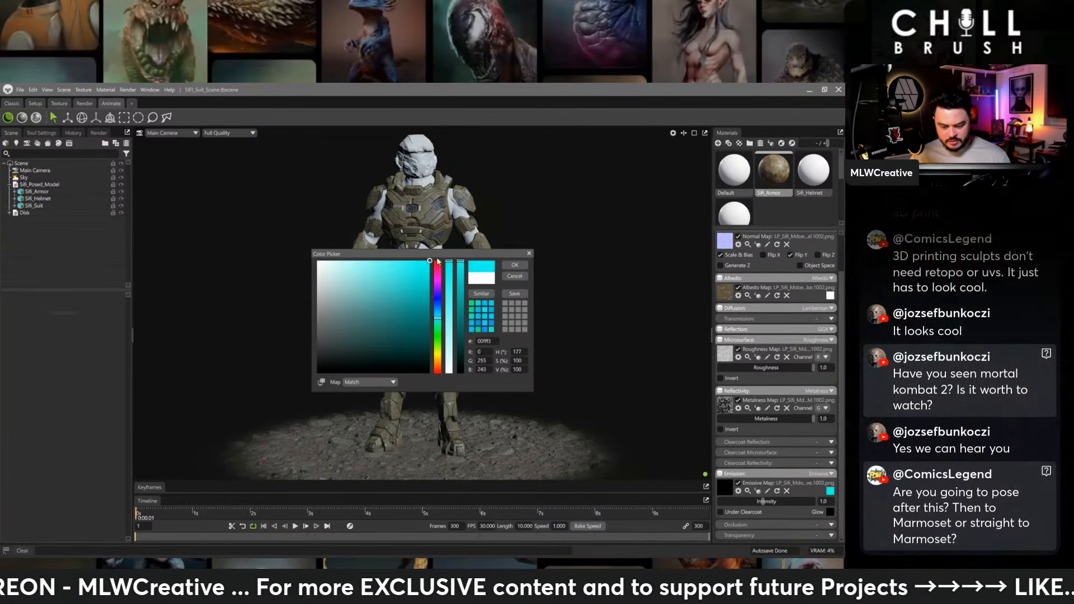
pyautogui.click(515, 266)
pyautogui.moveTo(804, 505); pyautogui.dragTo(796, 501)
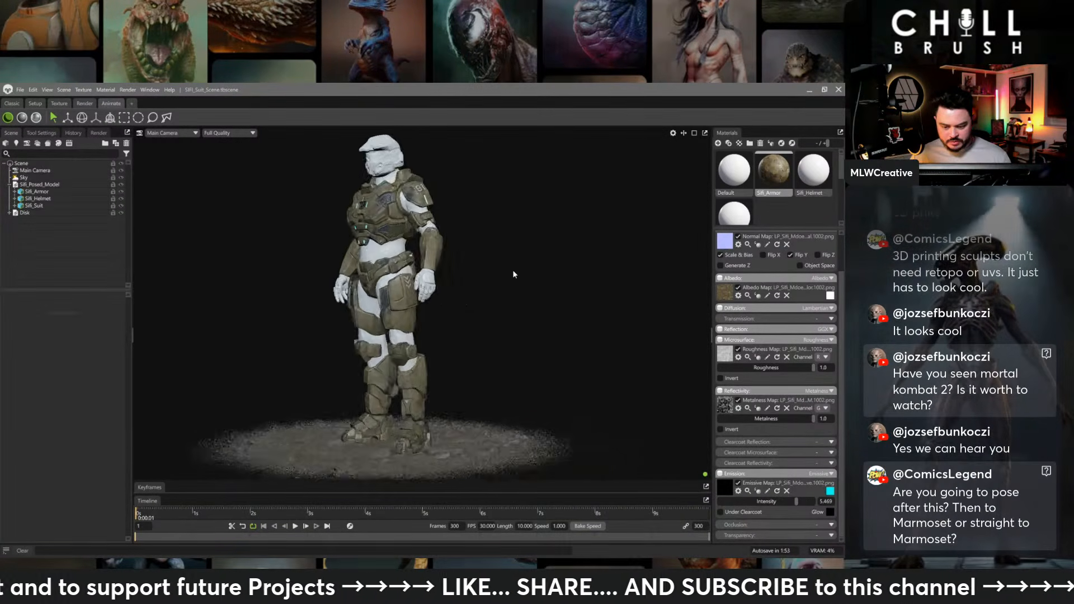
pyautogui.moveTo(512, 269); pyautogui.dragTo(555, 279)
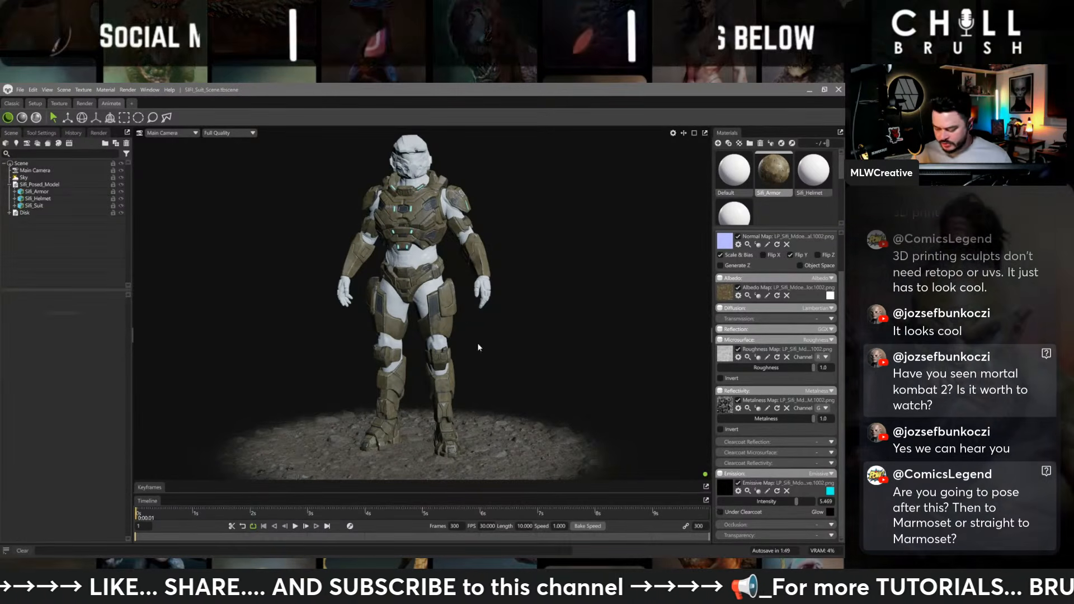
# - Assign the exported Helmet base color, normal, roughness and metalness maps to the Sifi_Helmet material, with Flip Y enabled and metalness channel G
pyautogui.click(813, 171)
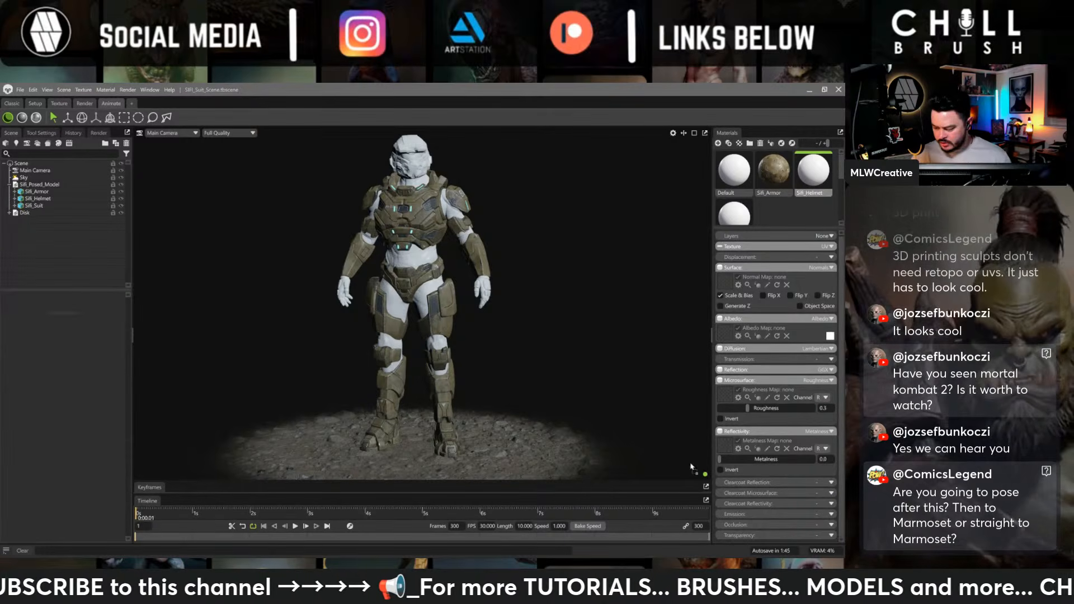
pyautogui.moveTo(691, 467); pyautogui.dragTo(724, 334)
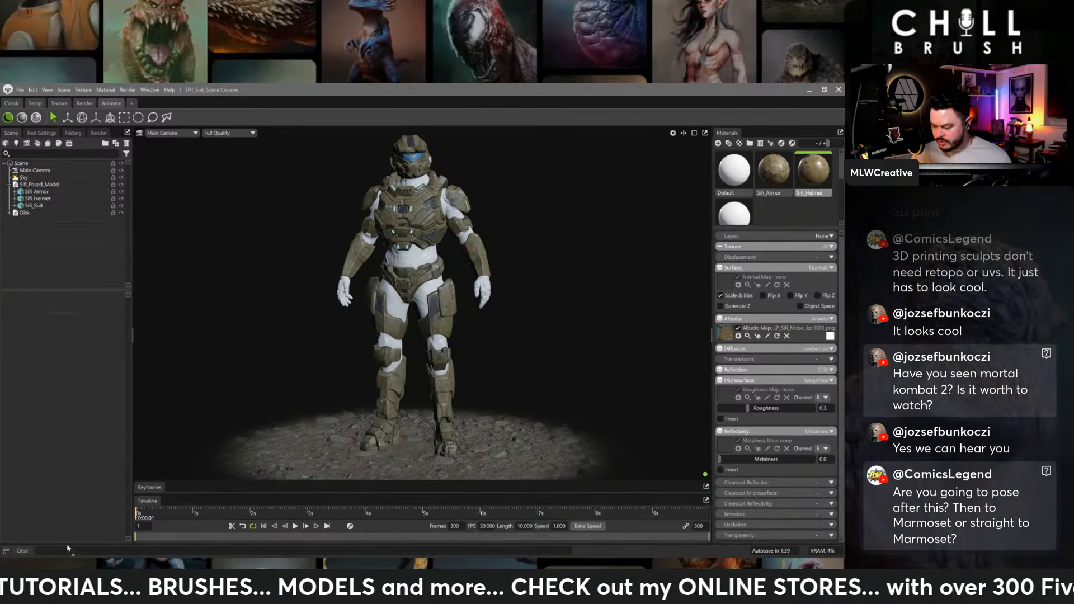
pyautogui.moveTo(726, 281); pyautogui.dragTo(727, 282)
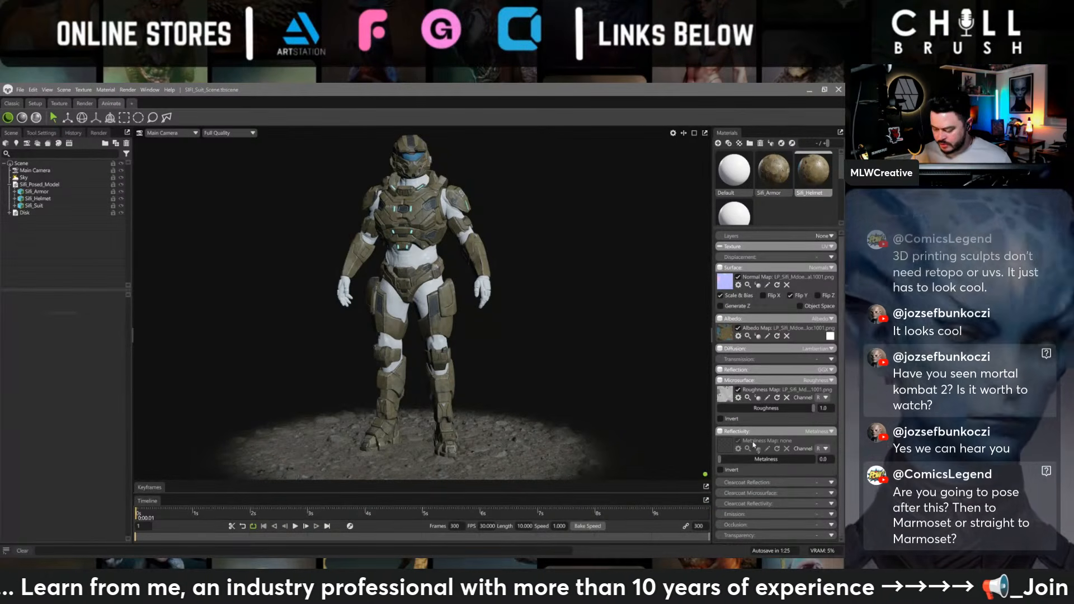
pyautogui.moveTo(754, 444); pyautogui.dragTo(728, 447)
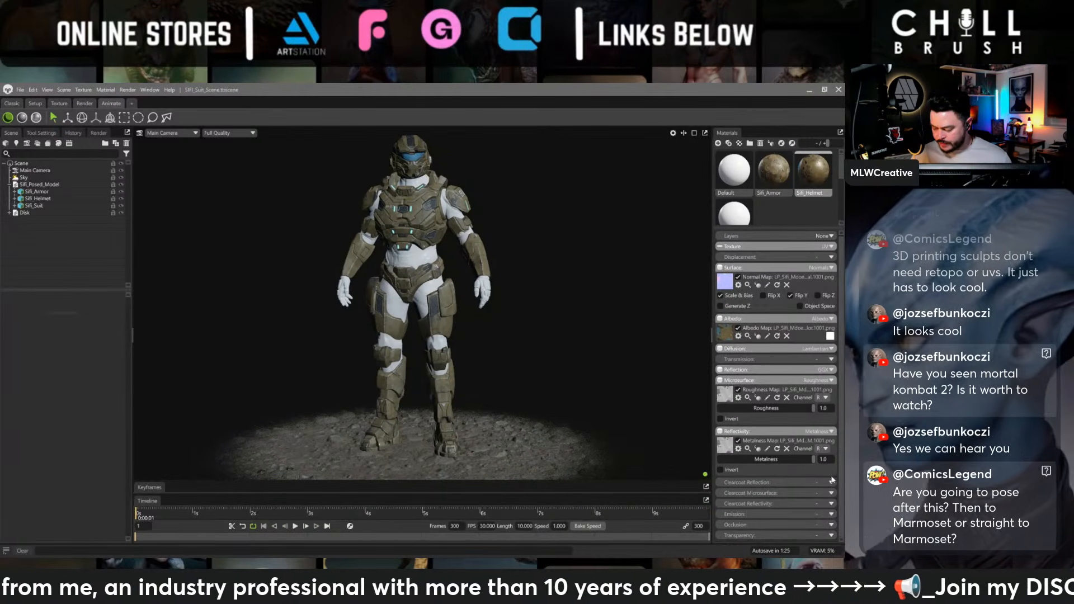
pyautogui.click(825, 449)
pyautogui.click(825, 465)
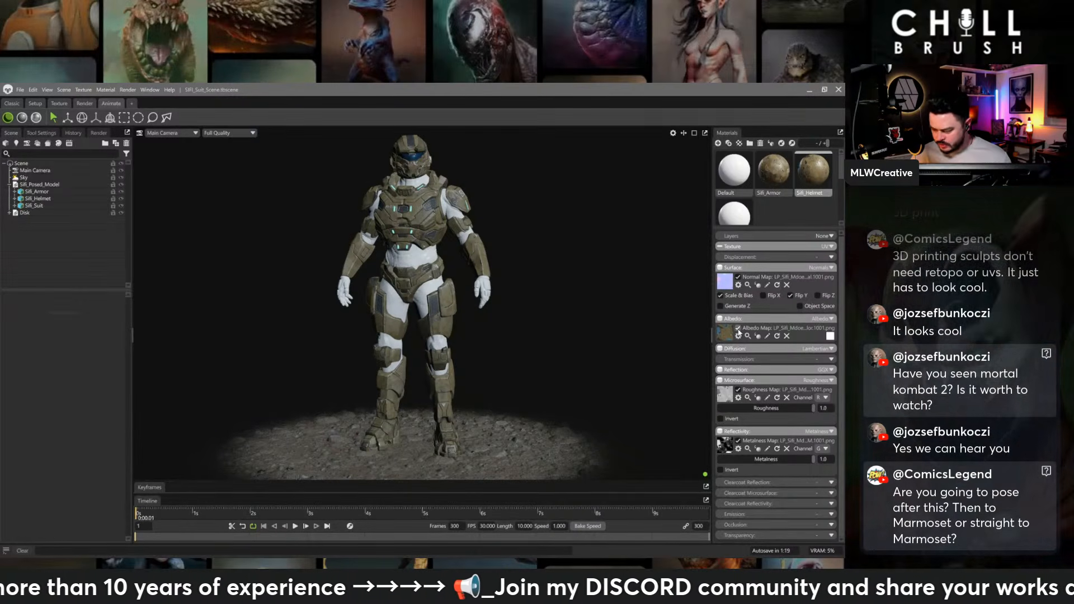
# - Set the Sifi_Helmet material's emission to Emissive and assign the exported Helmet emissive map
pyautogui.click(774, 171)
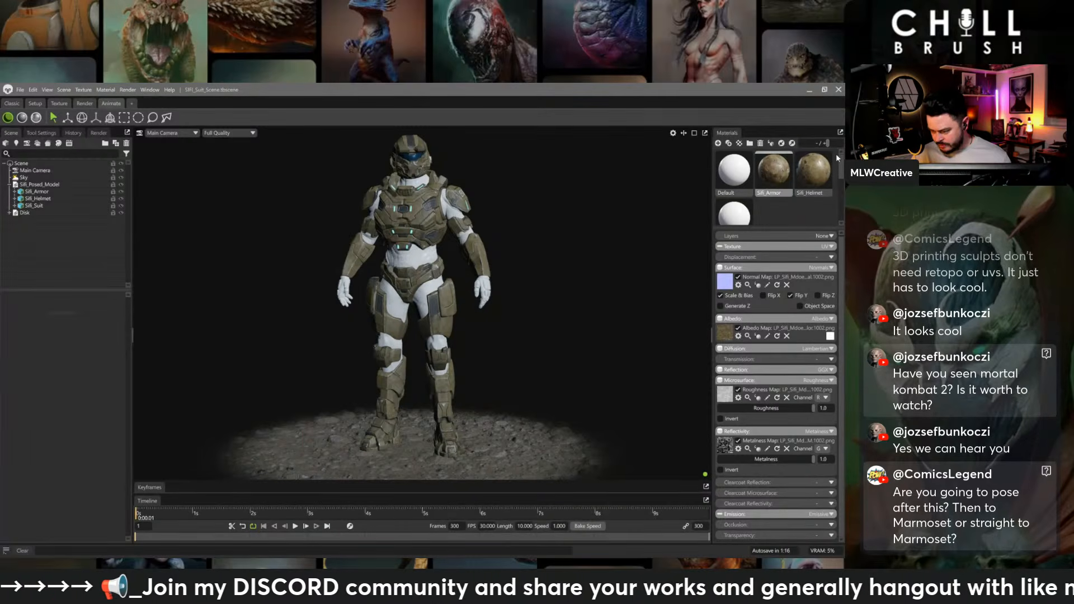
pyautogui.click(813, 170)
pyautogui.click(831, 515)
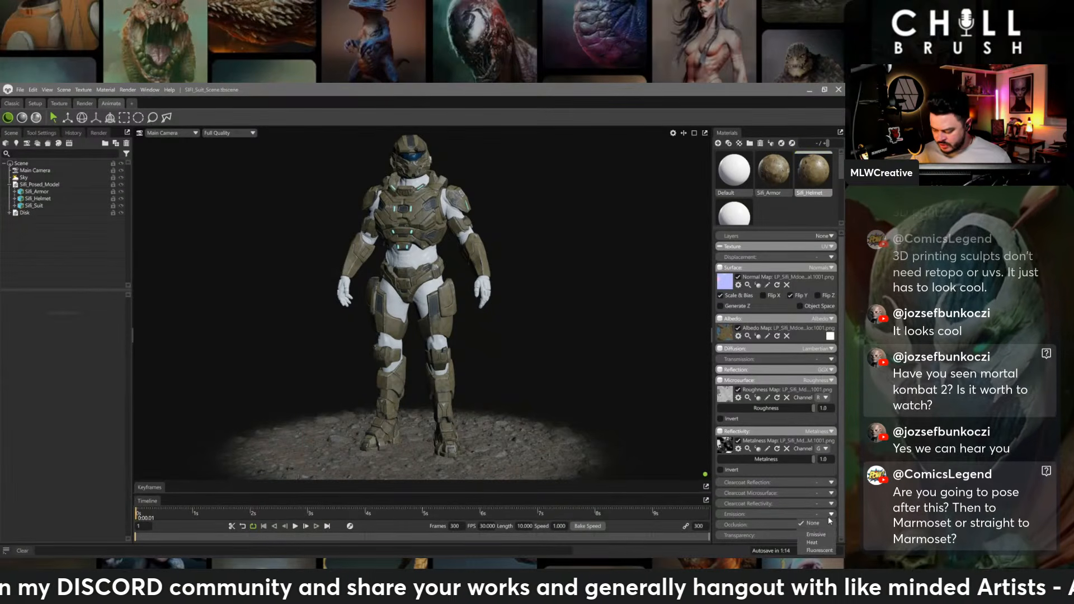
pyautogui.click(820, 536)
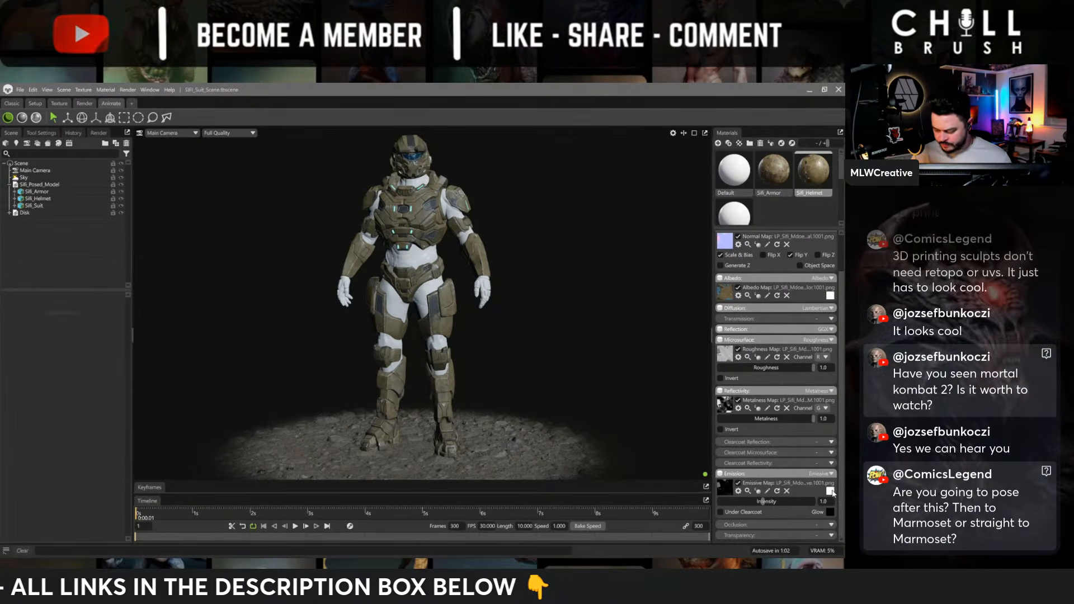
# - Set the Sifi_Helmet emissive color to cyan 00dede and its intensity to about 2.74
pyautogui.click(830, 491)
pyautogui.click(437, 317)
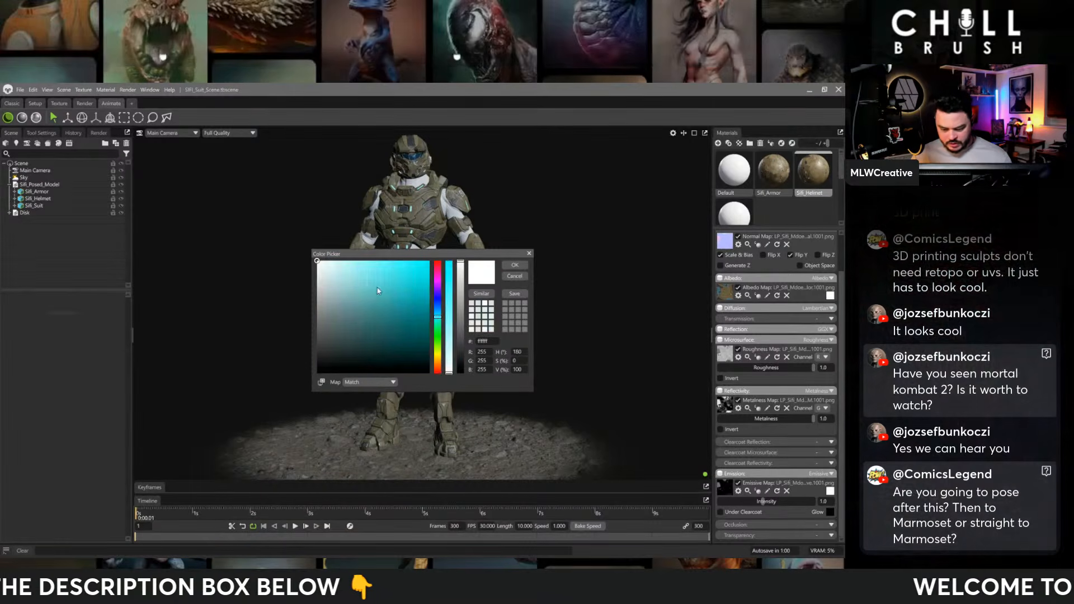
pyautogui.click(403, 278)
pyautogui.click(429, 275)
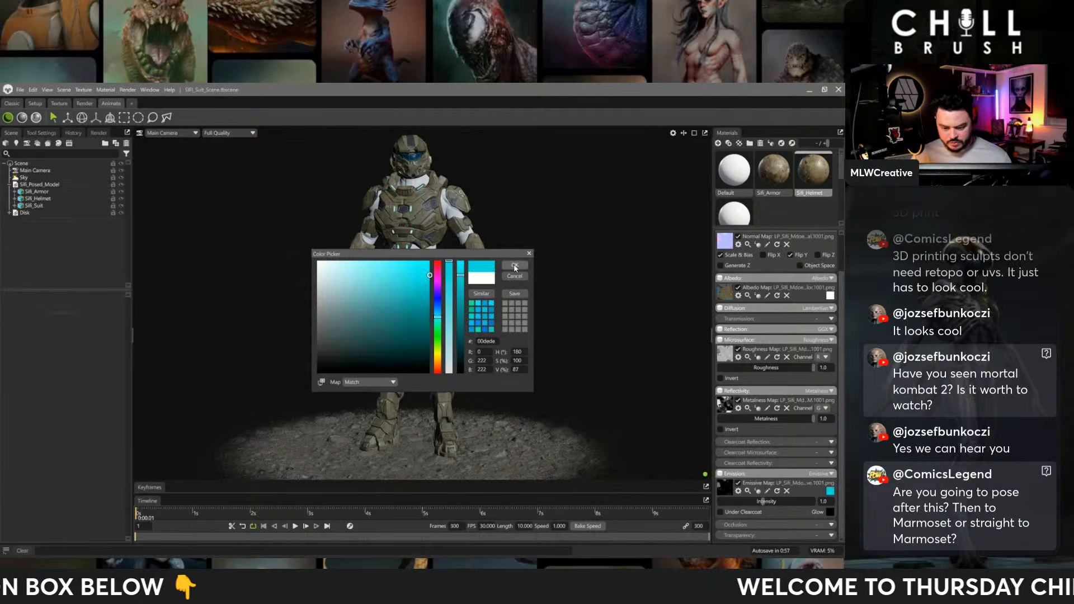
pyautogui.click(515, 266)
pyautogui.moveTo(761, 502); pyautogui.dragTo(780, 501)
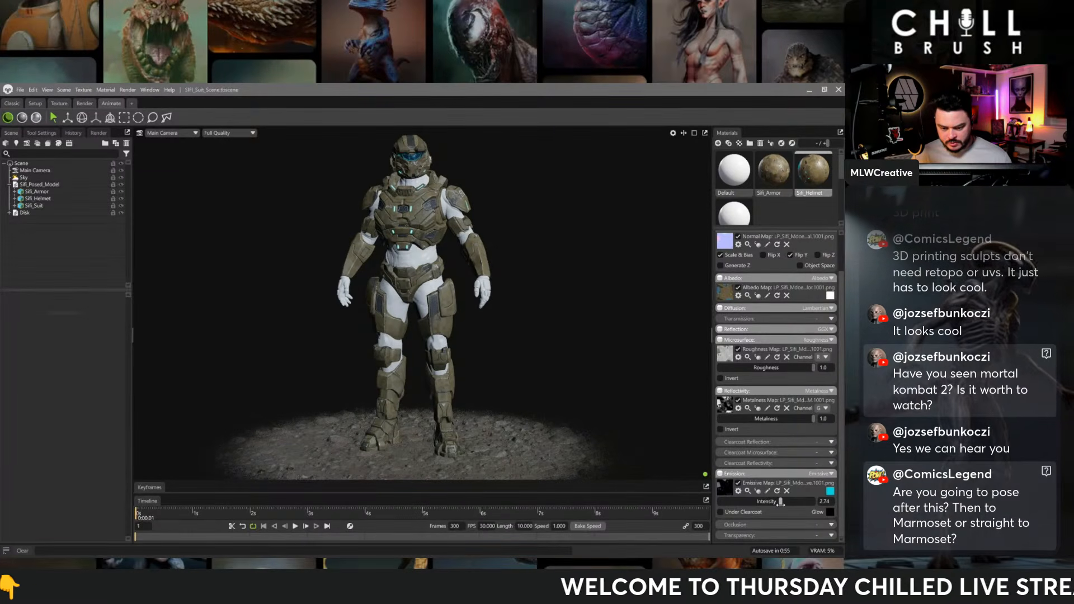
pyautogui.moveTo(521, 342)
pyautogui.mouseDown()
pyautogui.moveTo(416, 338)
pyautogui.moveTo(380, 348)
pyautogui.moveTo(582, 340)
pyautogui.moveTo(519, 334)
pyautogui.mouseUp()
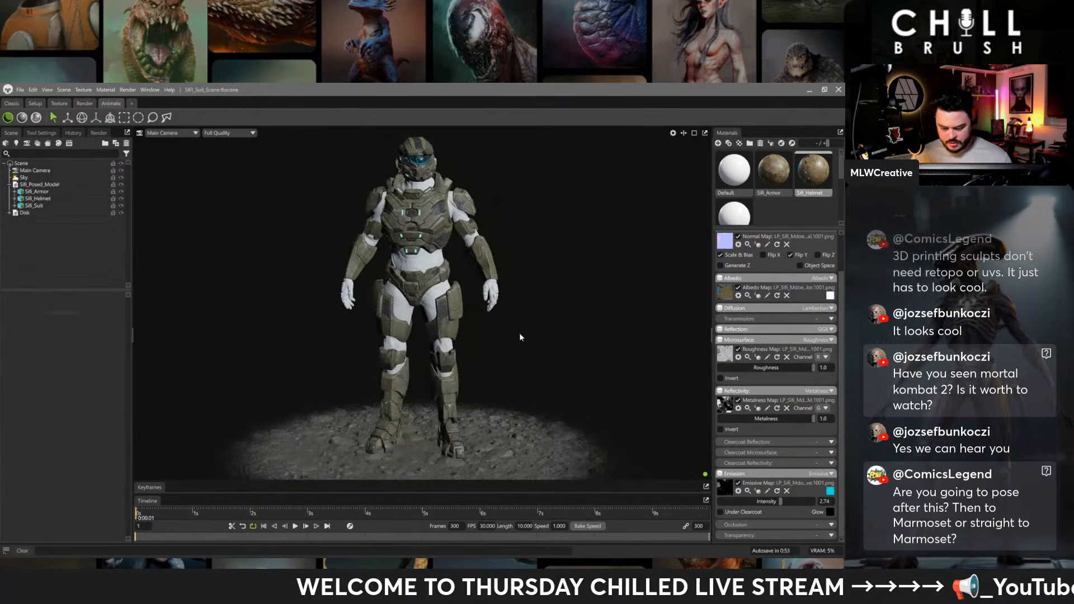
# - Assign the exported Suit base color and normal maps to the Sifi_Suit material
pyautogui.click(737, 214)
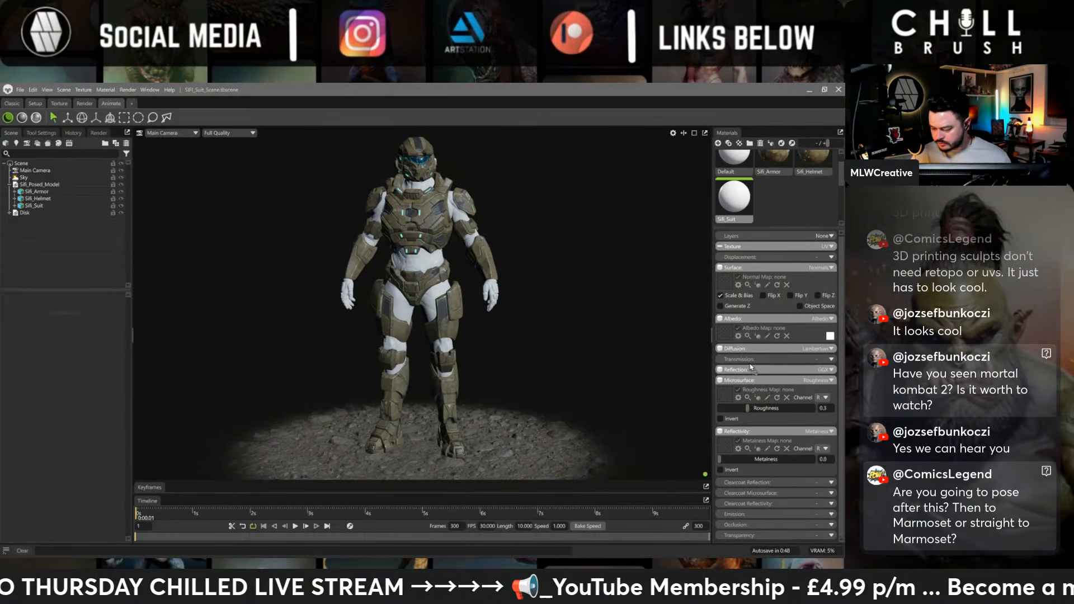
pyautogui.moveTo(753, 367); pyautogui.dragTo(719, 332)
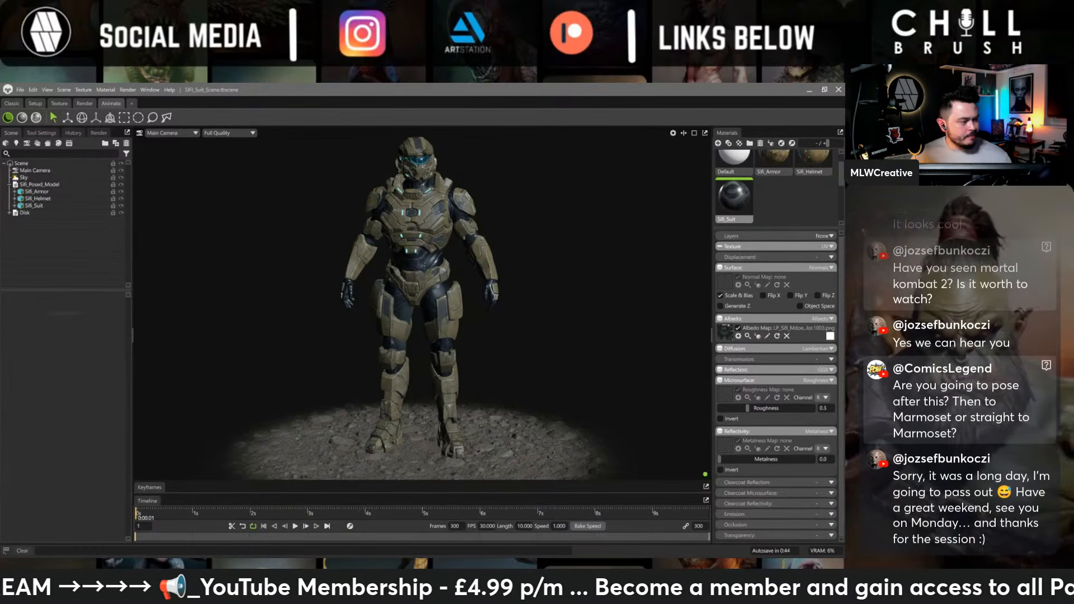
pyautogui.moveTo(790, 300); pyautogui.dragTo(719, 284)
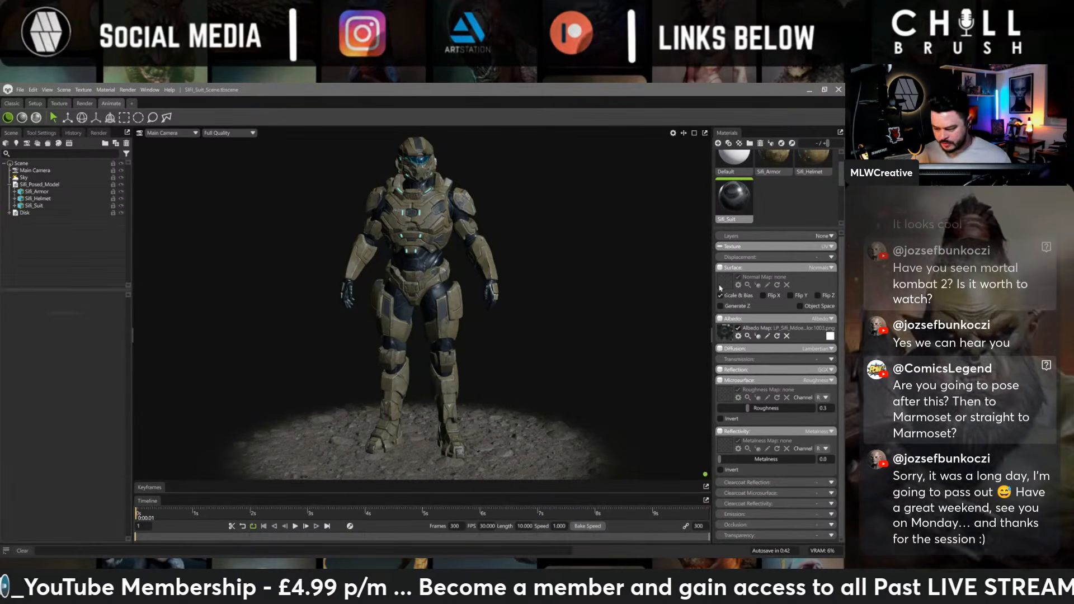